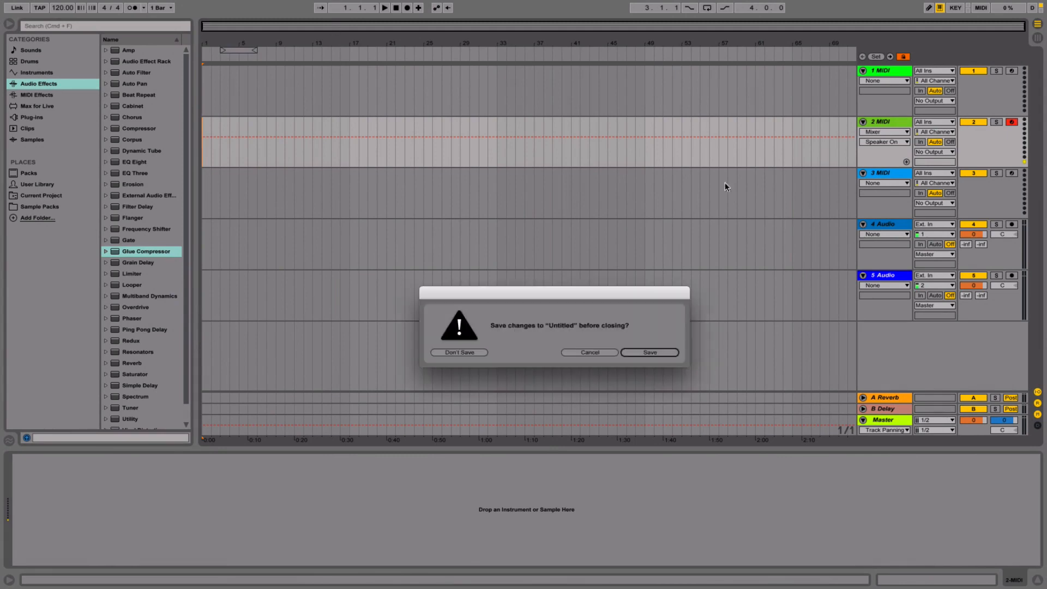
- Start a new set without saving the old one, and show it in Arrangement View with the second MIDI track selected
left_click(463, 352)
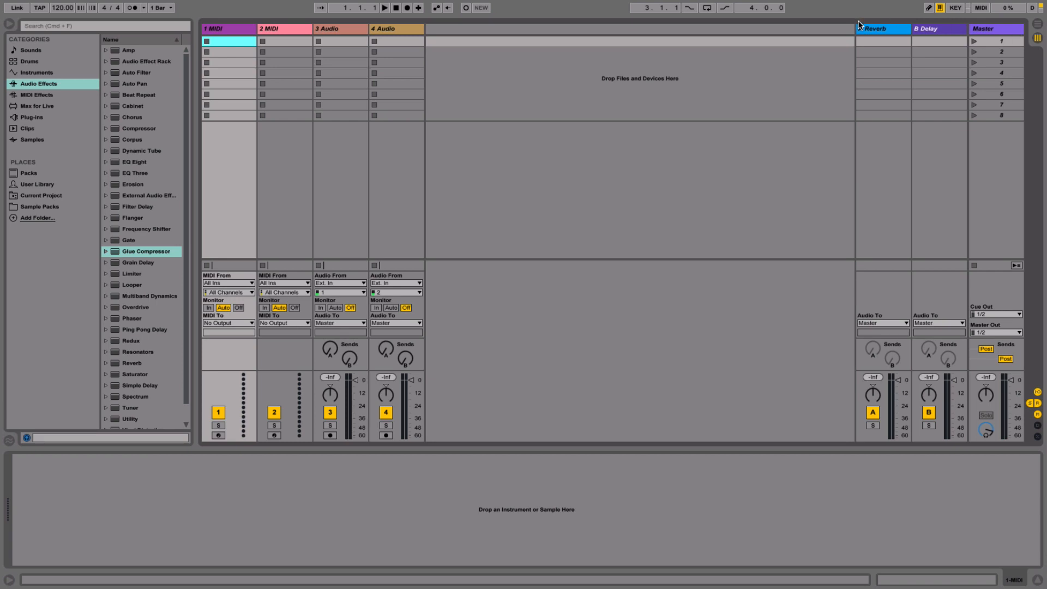
left_click(1034, 25)
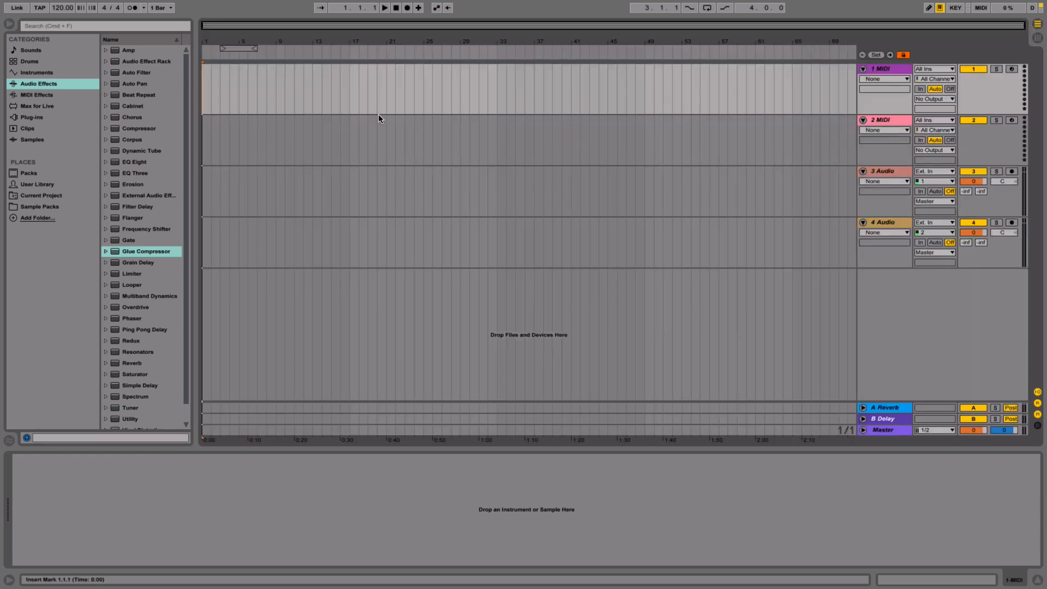
left_click(887, 120)
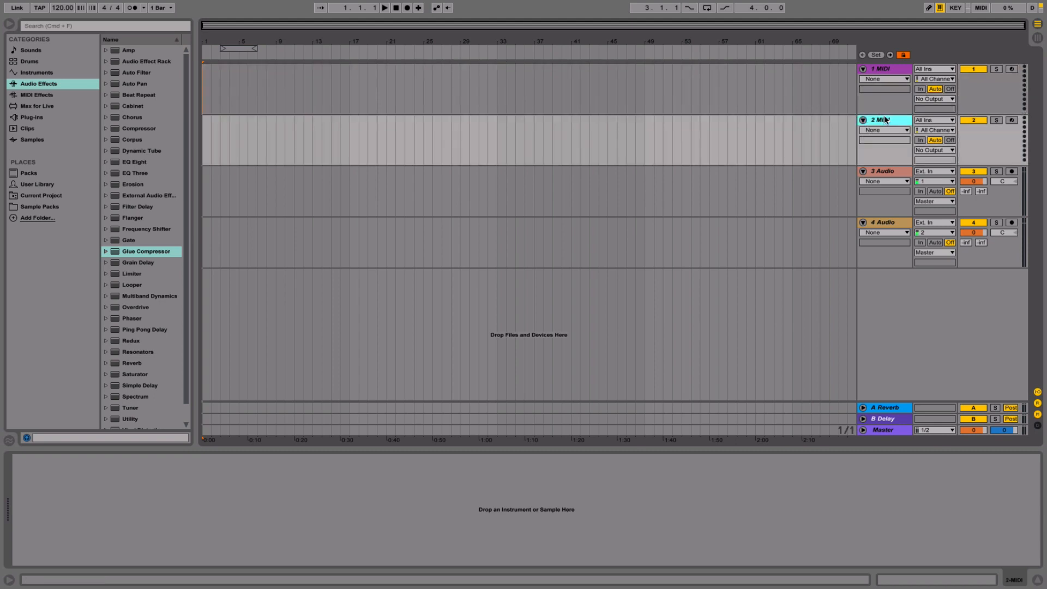
left_click(888, 172)
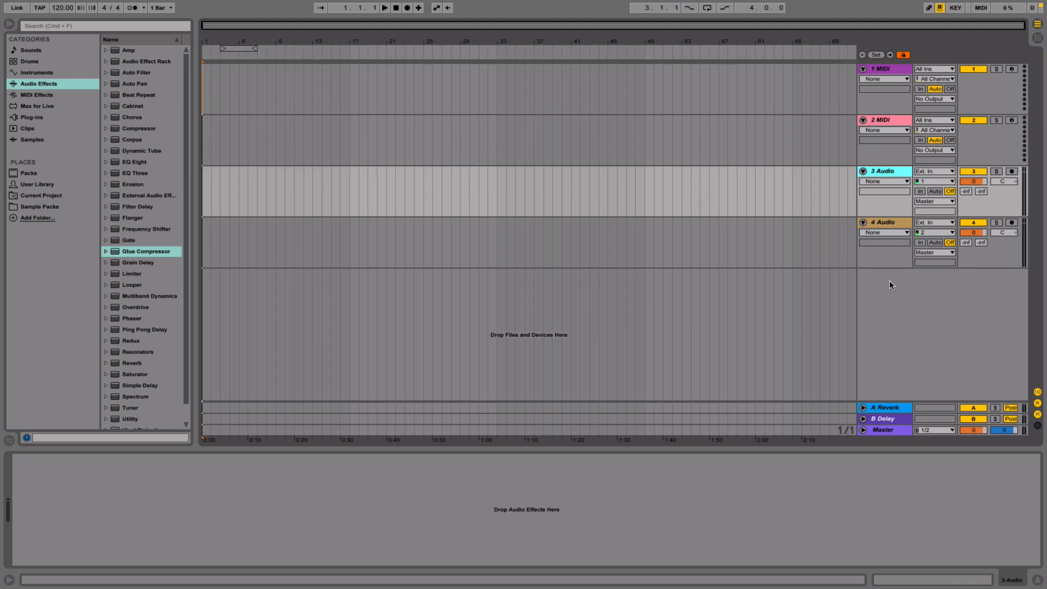
left_click(884, 117)
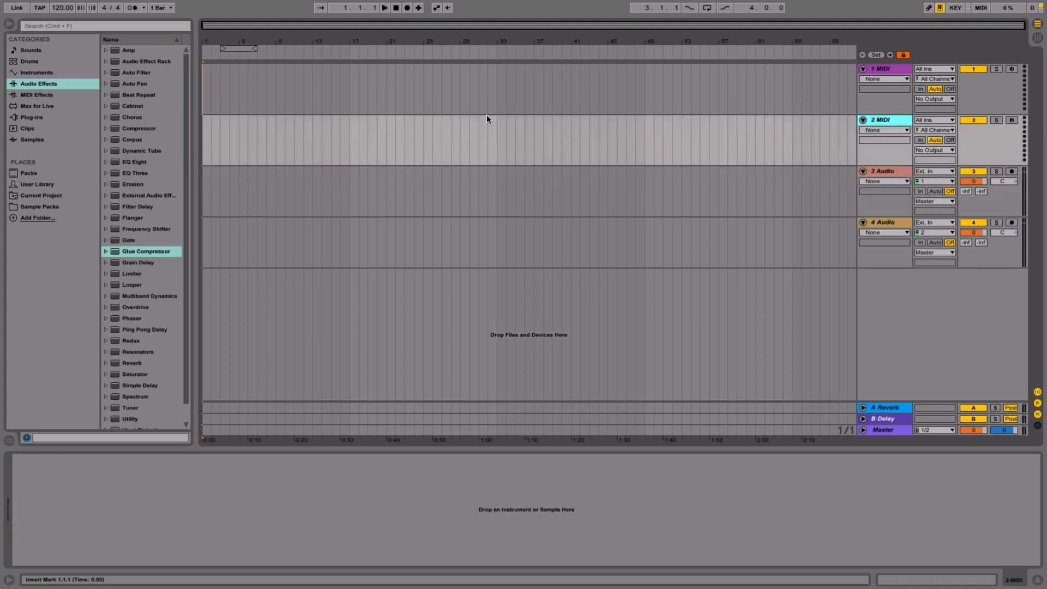
- Set the tempo to 150 BPM and loop bars 33 to 49 of the arrangement
left_click(59, 9)
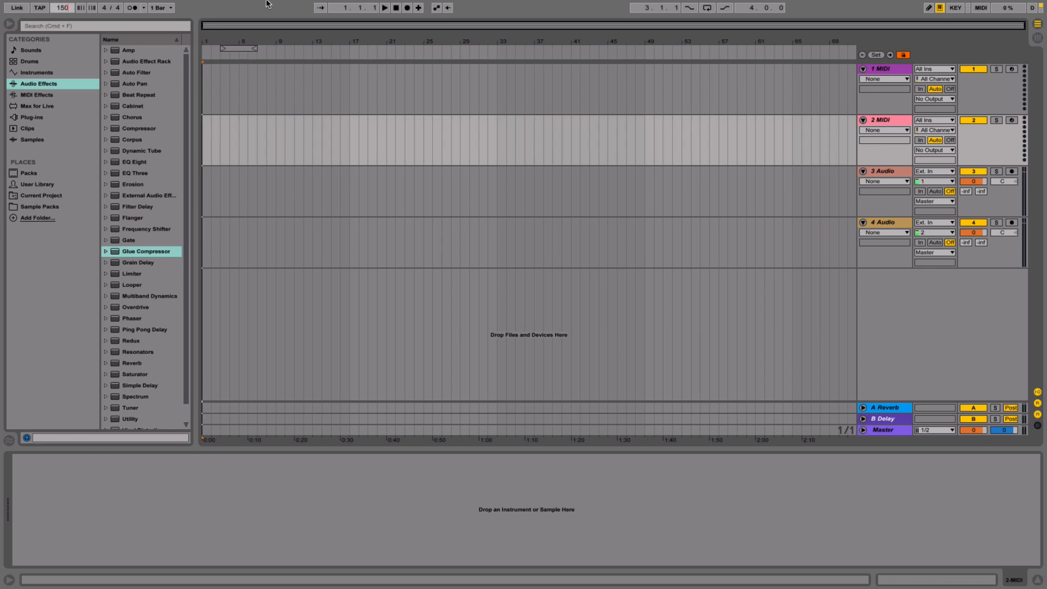
type("150")
key("Return")
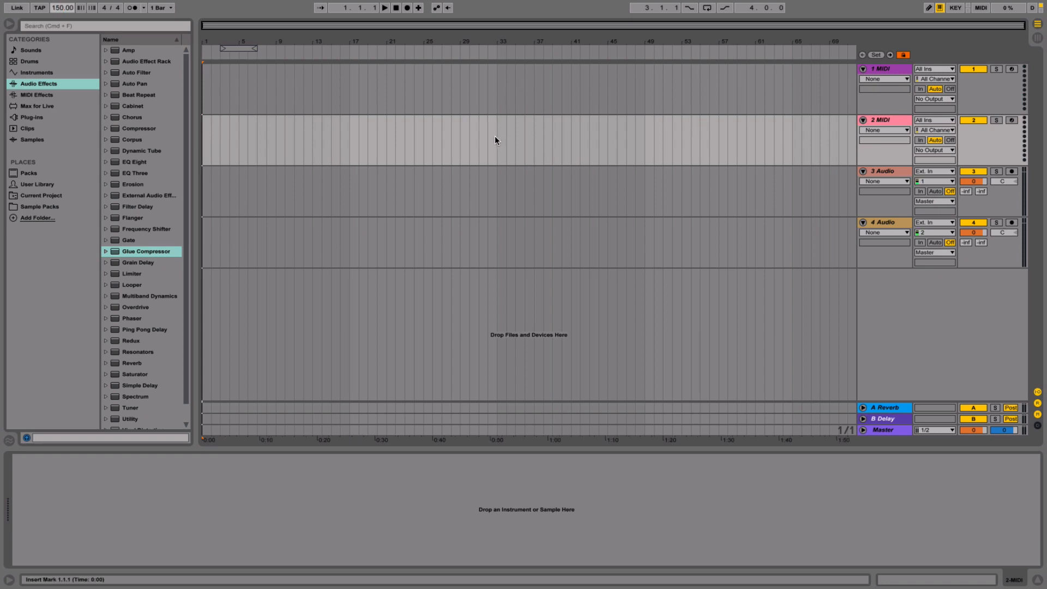
left_click_drag(495, 136, 652, 135)
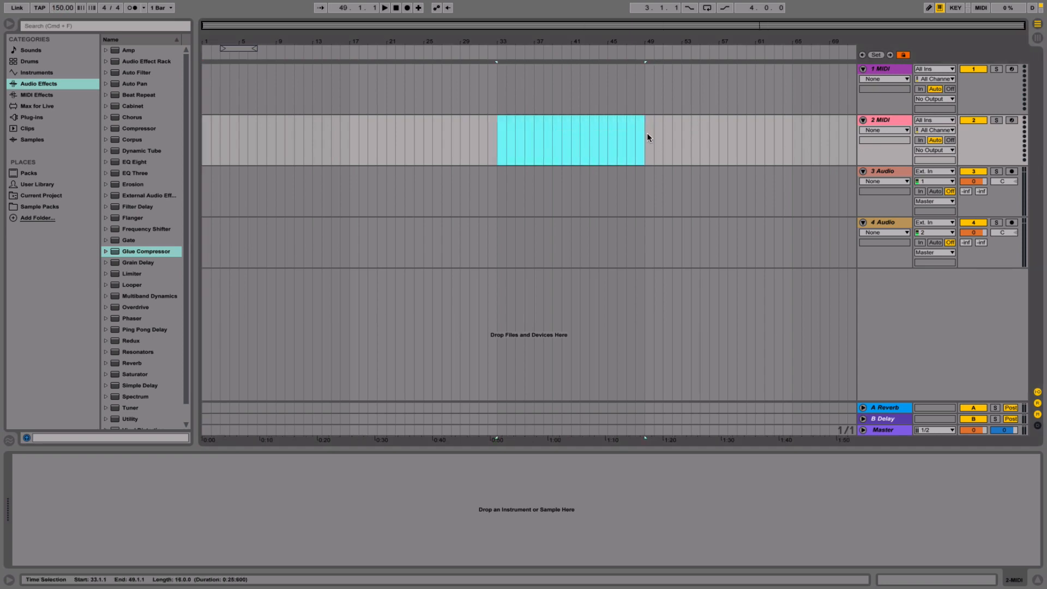
key("super+l")
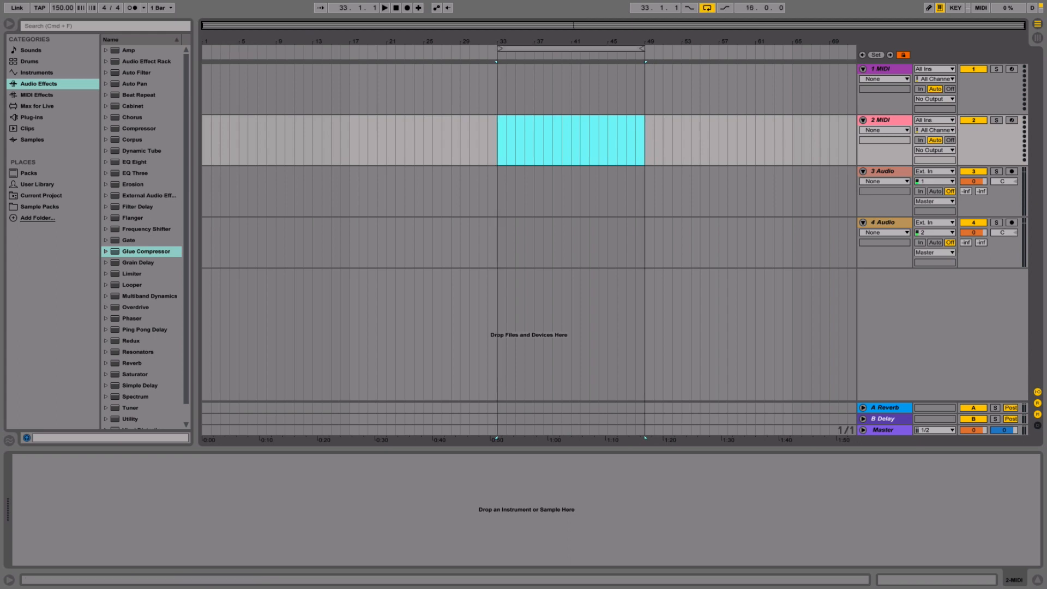
- Load the Sylenth1 plug-in onto the second MIDI track
left_click(28, 117)
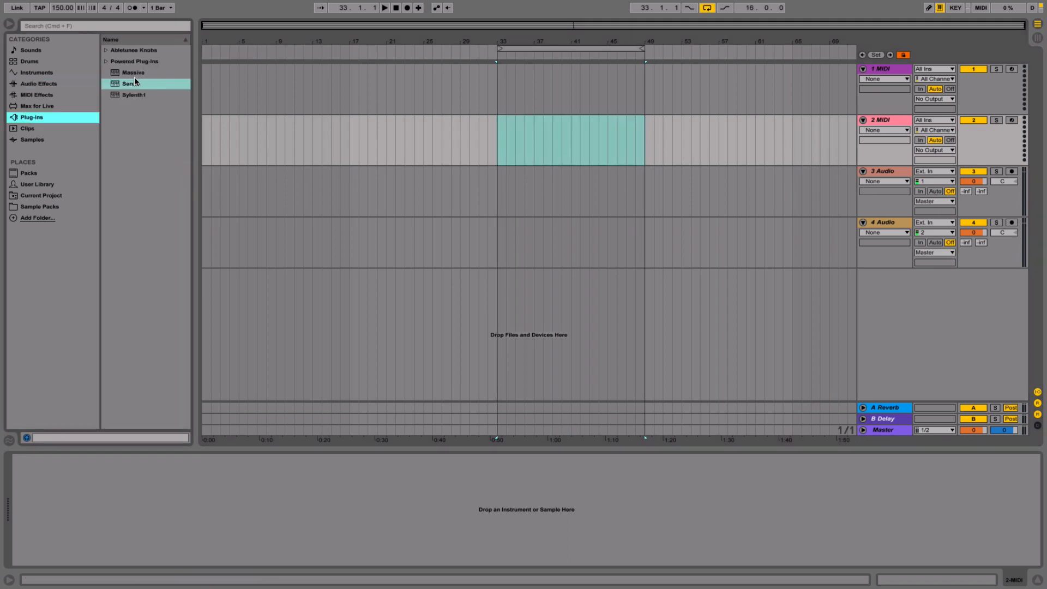
left_click(120, 95)
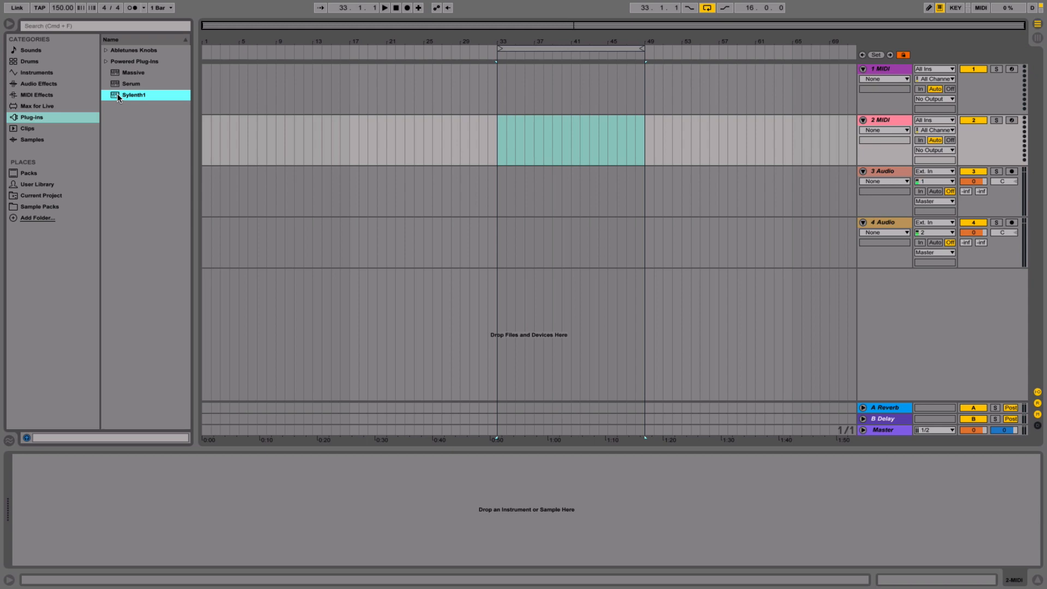
left_click_drag(417, 126, 591, 143)
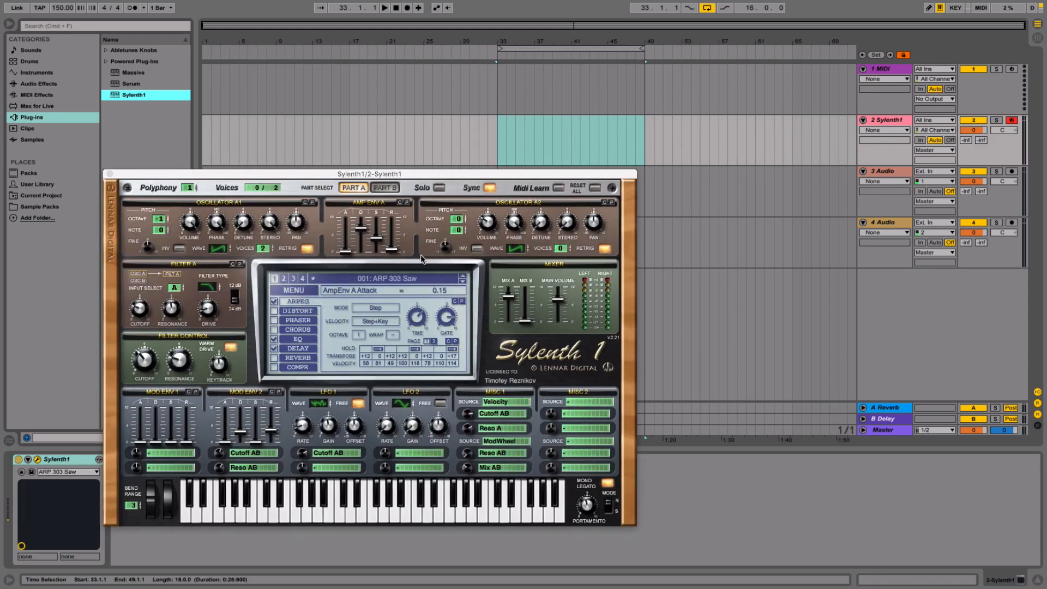
- Load the bank "Abletunes - Future Bass Essentials.fxb" in Sylenth1 and choose preset 009, CH Accordion Chord
left_click(390, 276)
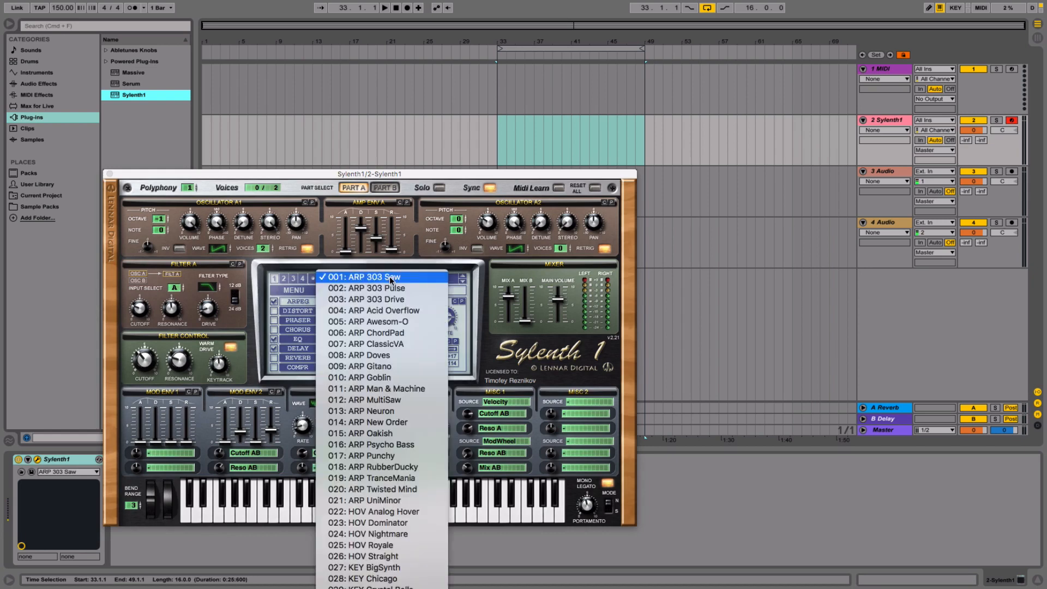
left_click(297, 292)
left_click(297, 291)
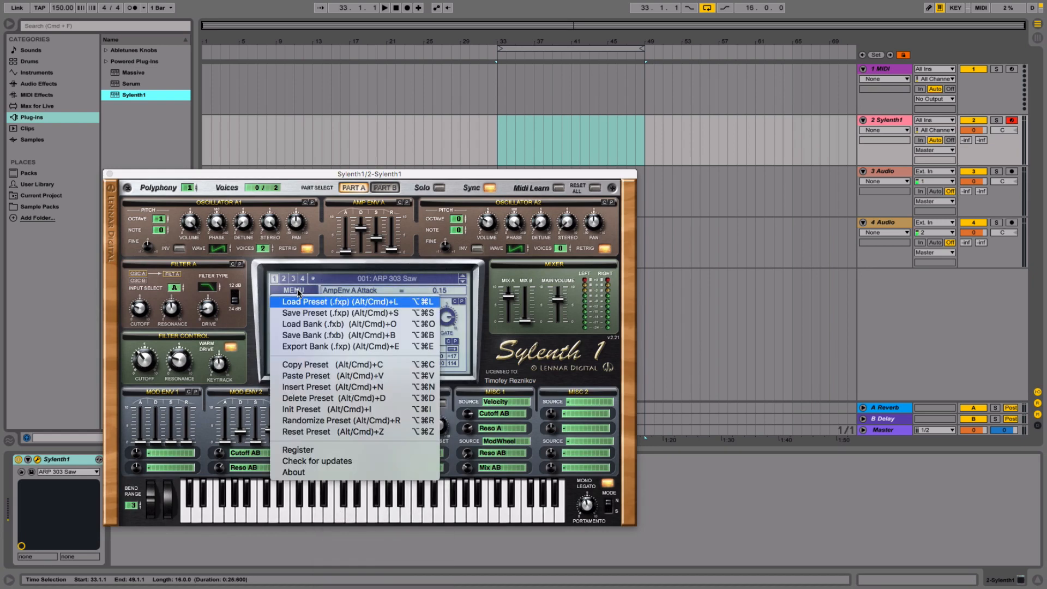
left_click(354, 326)
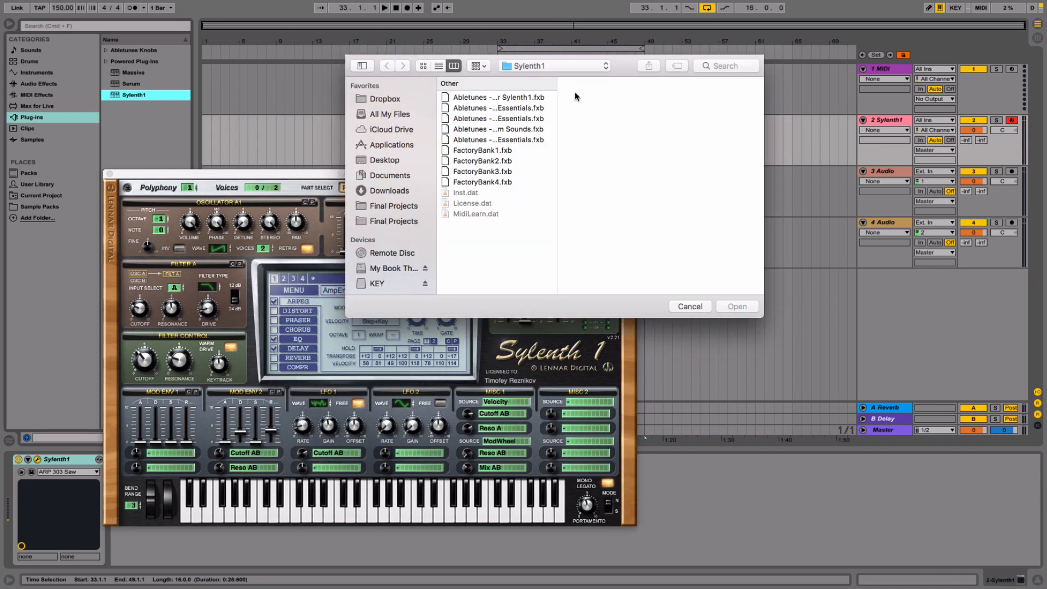
left_click_drag(556, 94, 666, 98)
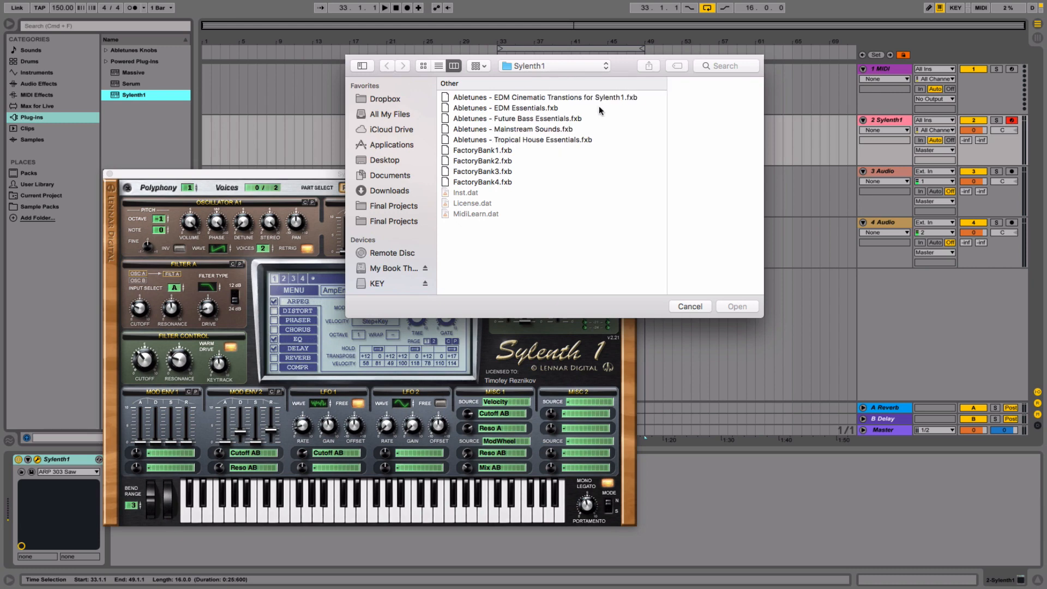
double_click(554, 120)
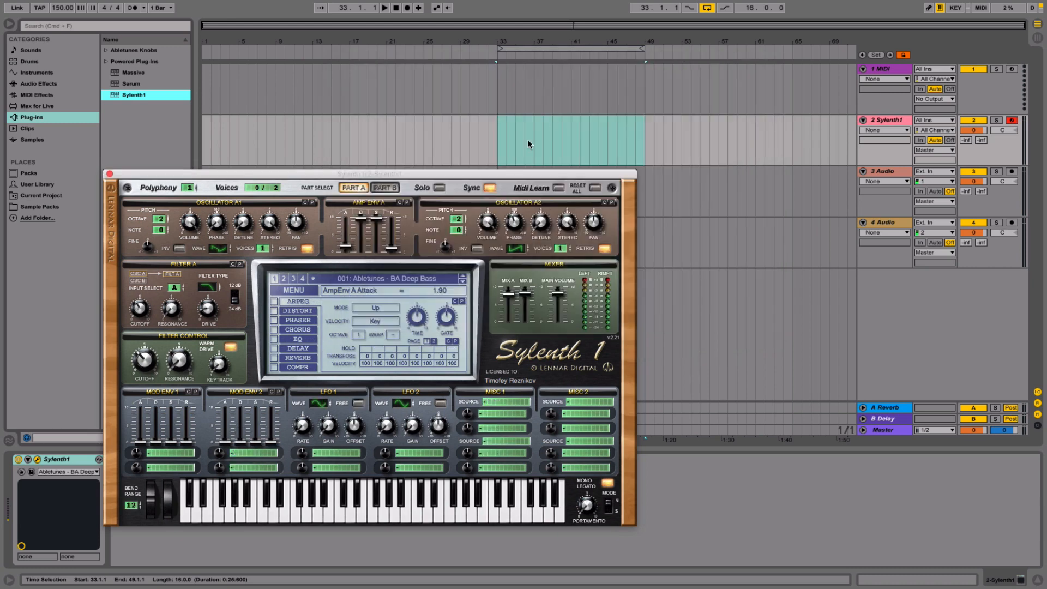
left_click(381, 279)
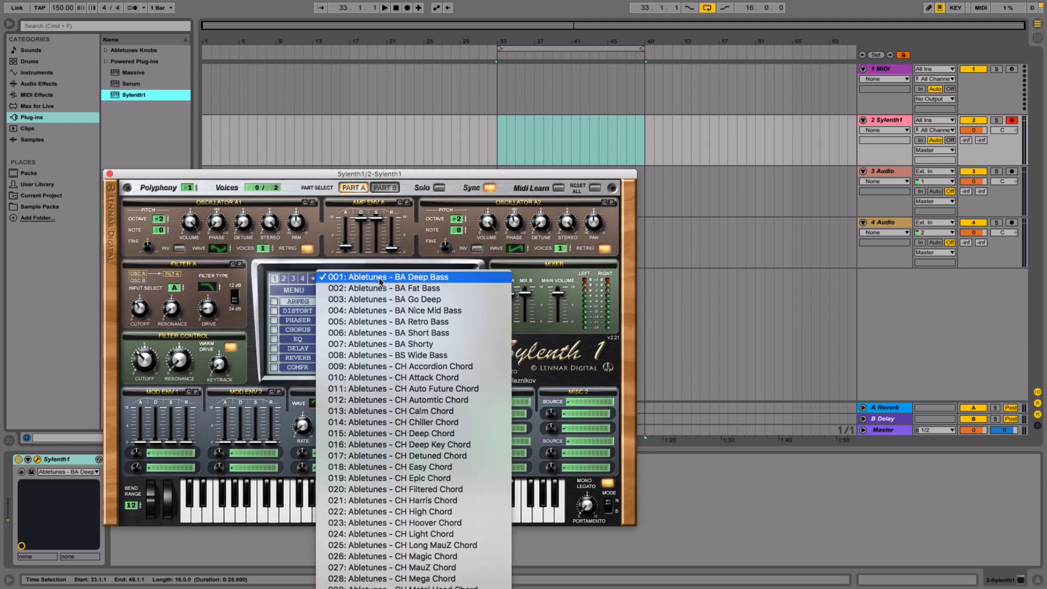
left_click(382, 366)
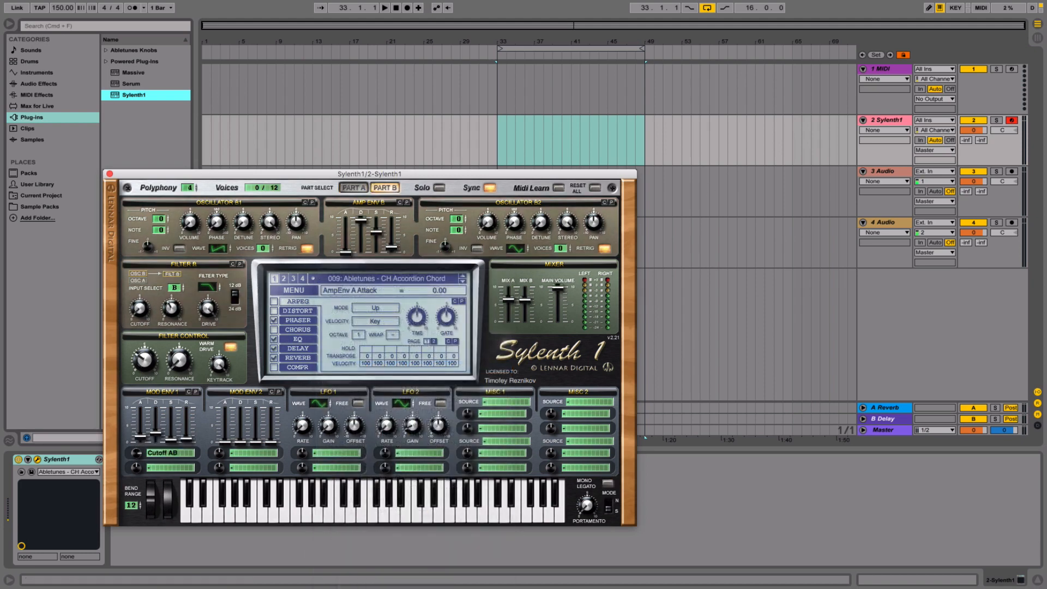
- Audition the CH Accordion Chord preset by playing chords and single notes on the computer keyboard, and close the Sylenth1 window
left_click(889, 120)
key("d")
key("a")
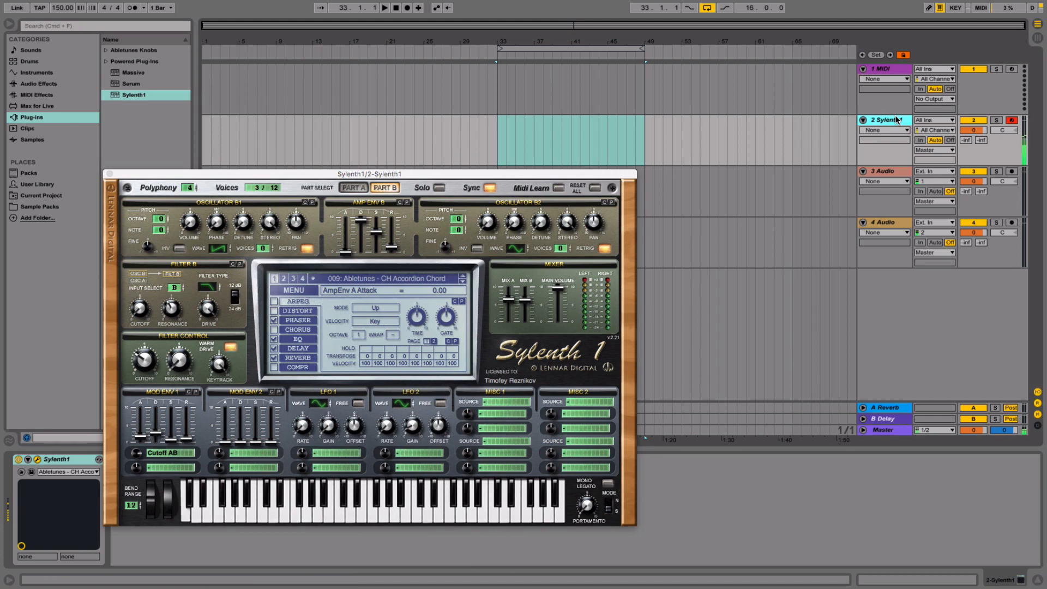
key("g")
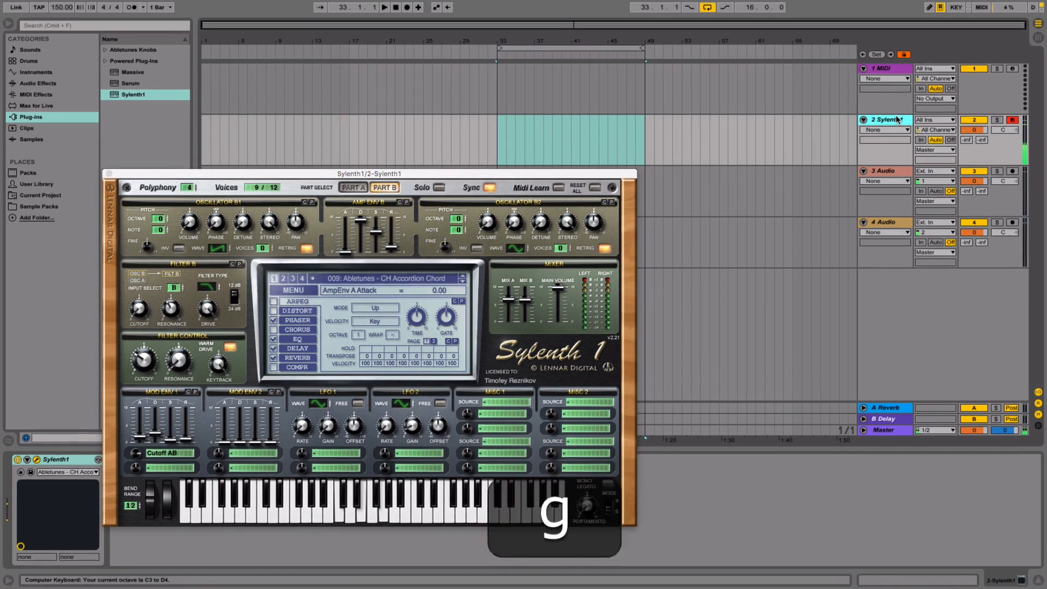
key("a")
key("d")
key("g")
key("d")
key("a")
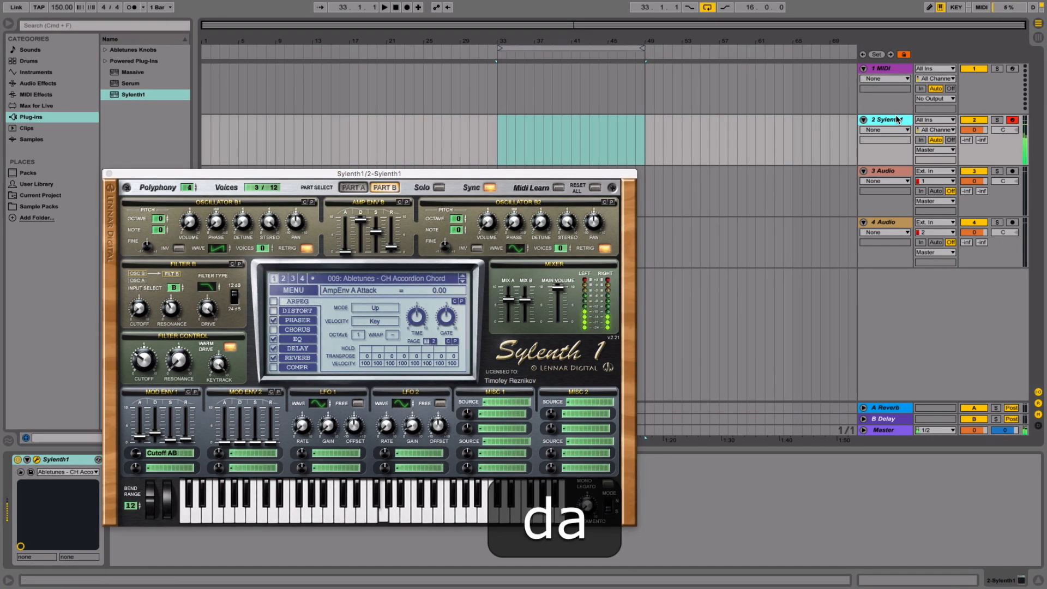
key("a")
key("d")
key("g")
key("a")
key("s")
key("g")
key("a")
key("d")
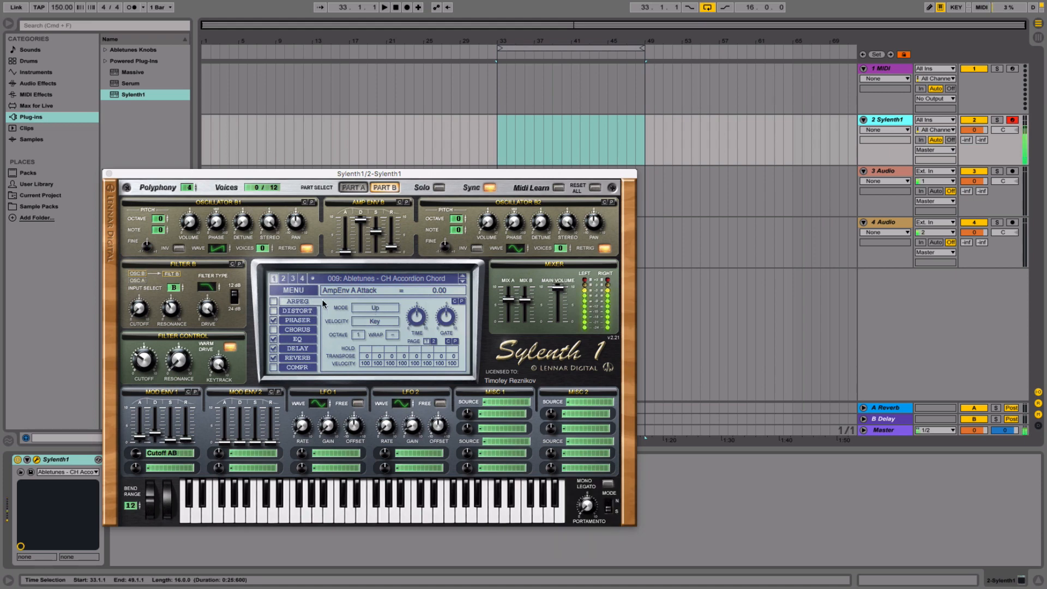
left_click(109, 174)
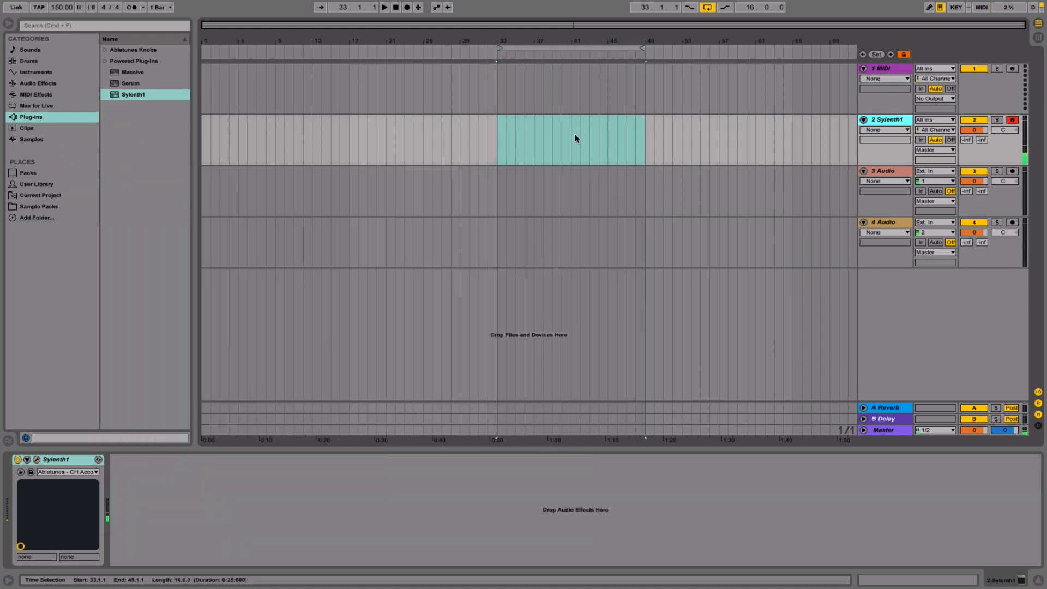
- Insert an empty MIDI clip spanning bars 33 to 41 on the Sylenth1 track
left_click(533, 139)
left_click(424, 142)
left_click_drag(423, 145, 570, 120)
right_click(570, 119)
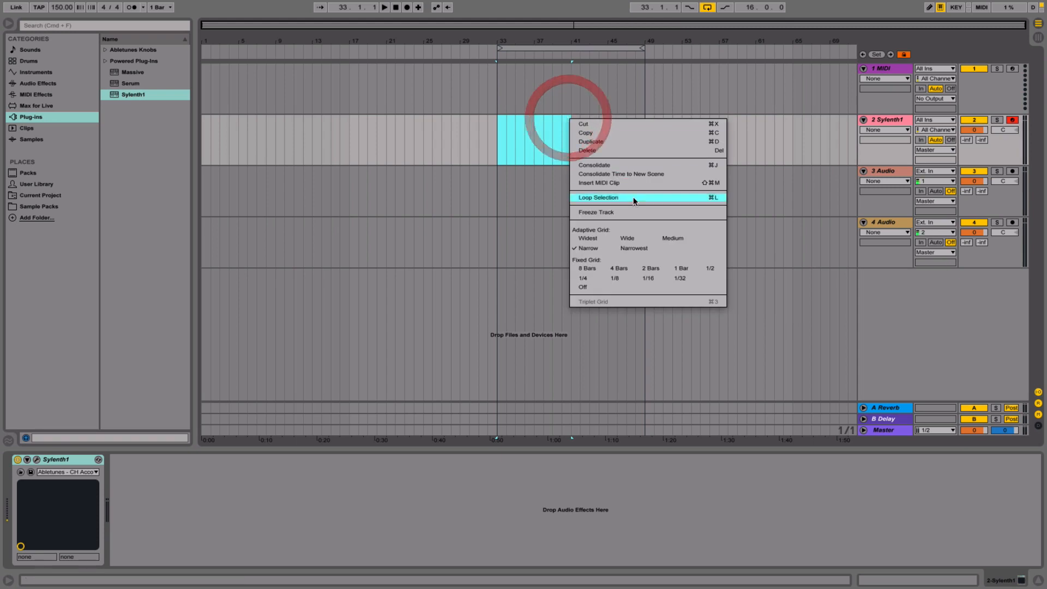
left_click(634, 186)
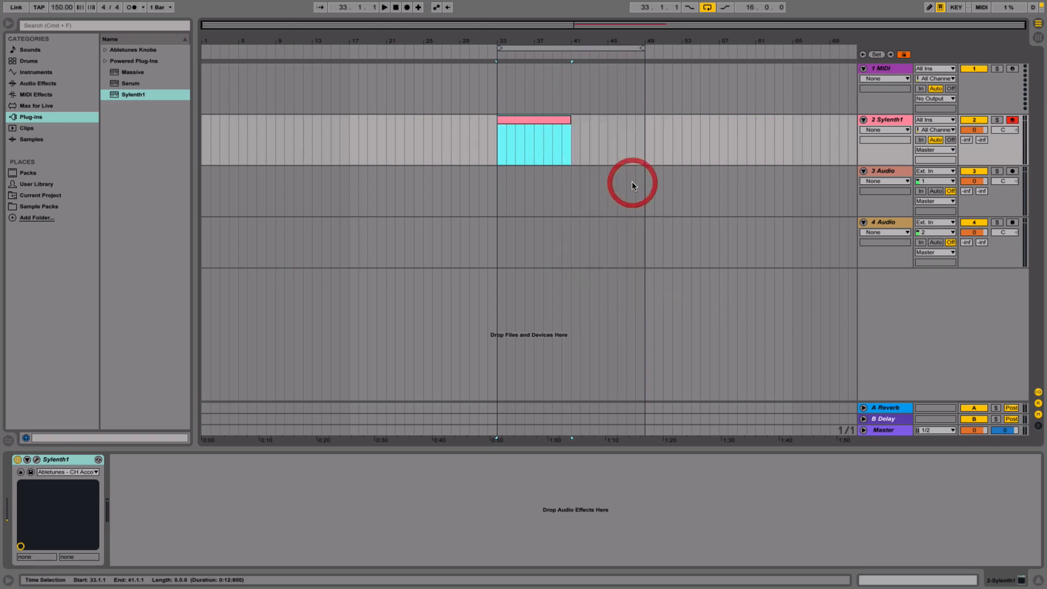
- Open the new MIDI clip and enlarge its note editor so the piano roll has more room
double_click(537, 120)
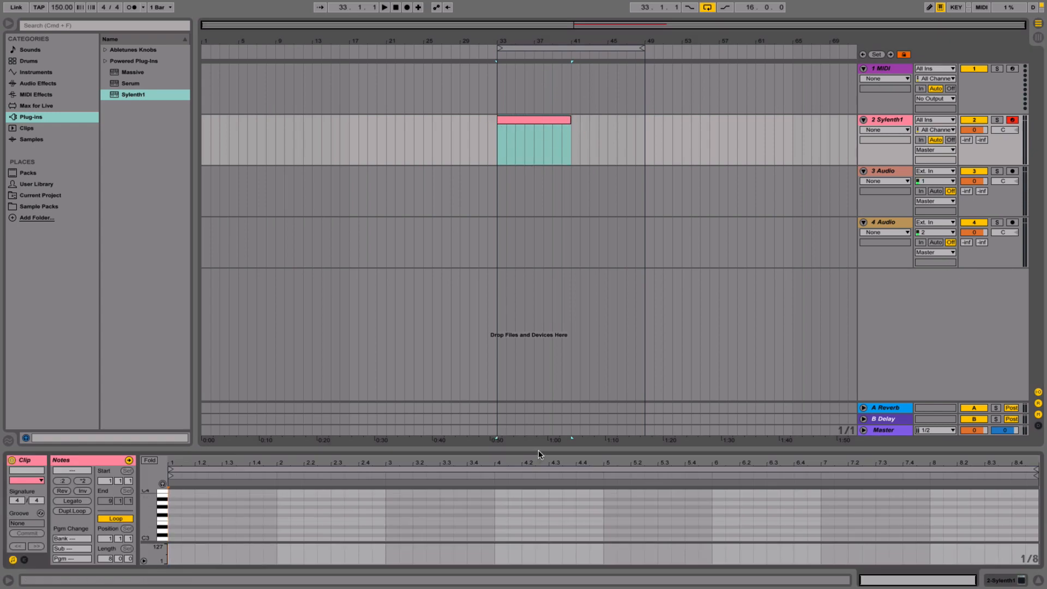
left_click_drag(539, 449, 535, 307)
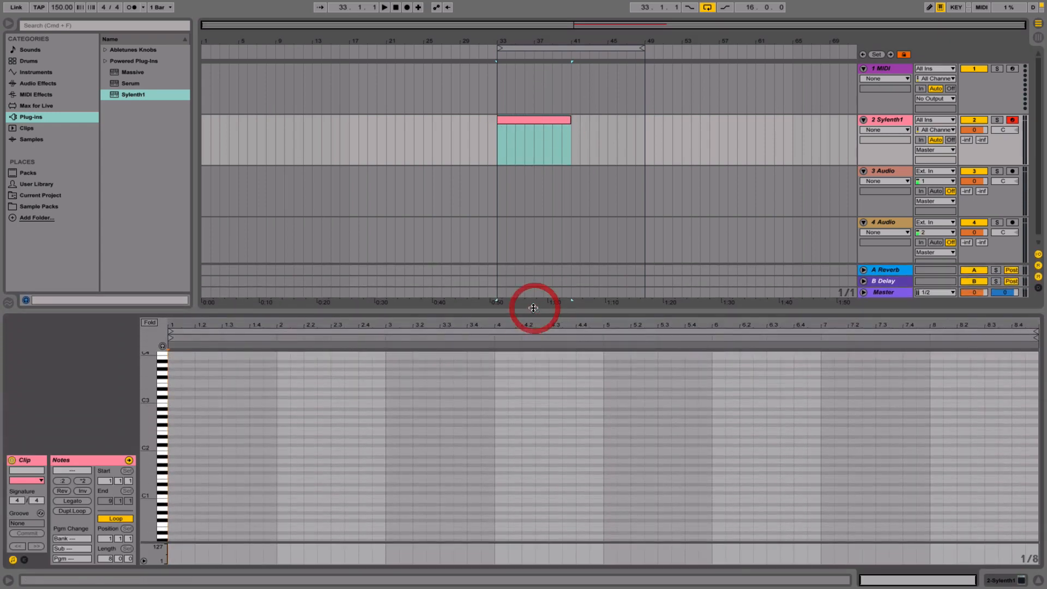
left_click(160, 499)
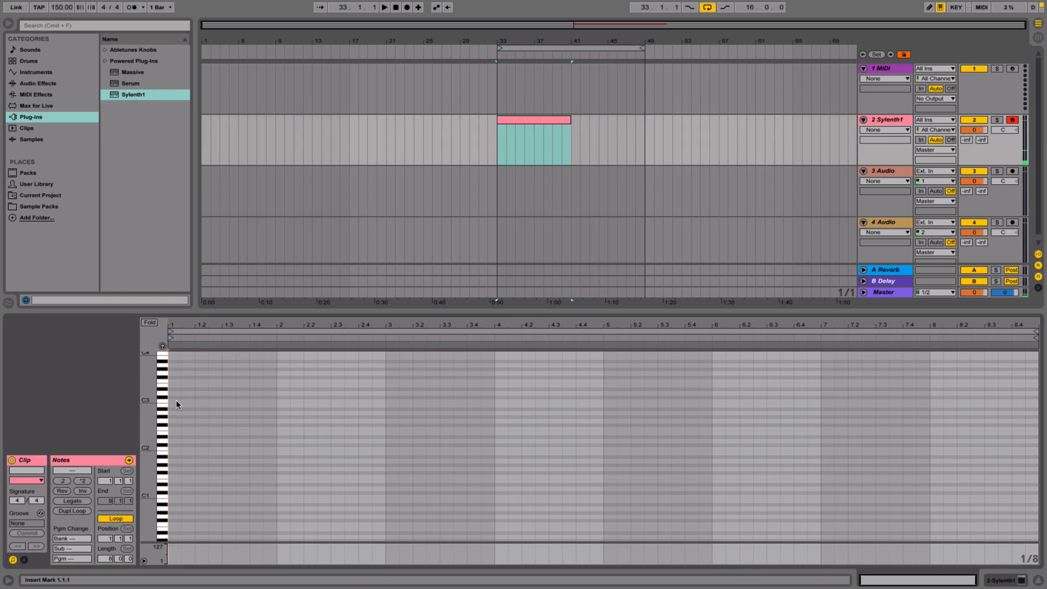
mouse_move(149, 416)
left_mouse_down()
mouse_move(149, 429)
mouse_move(158, 415)
left_mouse_up()
- With a 1/4 grid and Draw Mode, draw quarter notes on C2 across the clip's first two bars and play them
key("super+2")
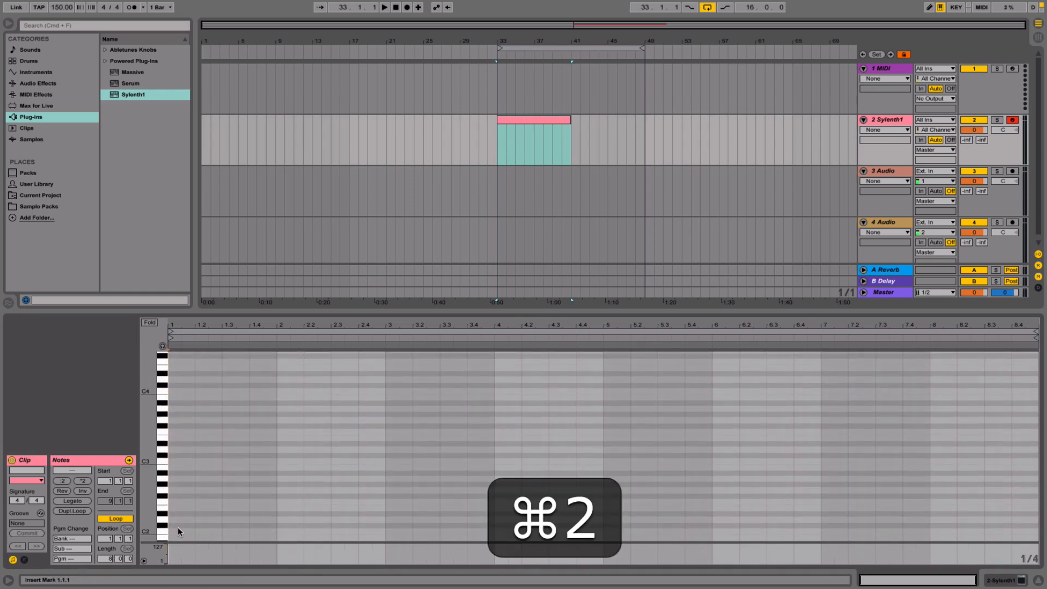
key("super+b")
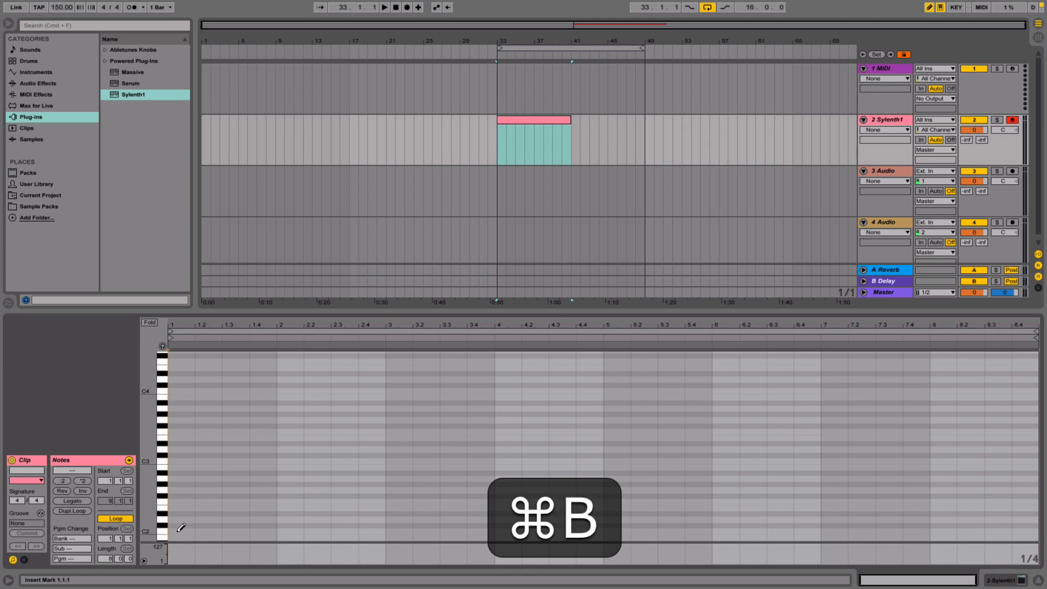
mouse_move(178, 531)
left_mouse_down()
mouse_move(390, 528)
mouse_move(381, 529)
left_mouse_up()
key("space")
- Stop playback and redraw the C2 notes as eighth notes across the first two bars, using a 1/8 grid
key("super+1")
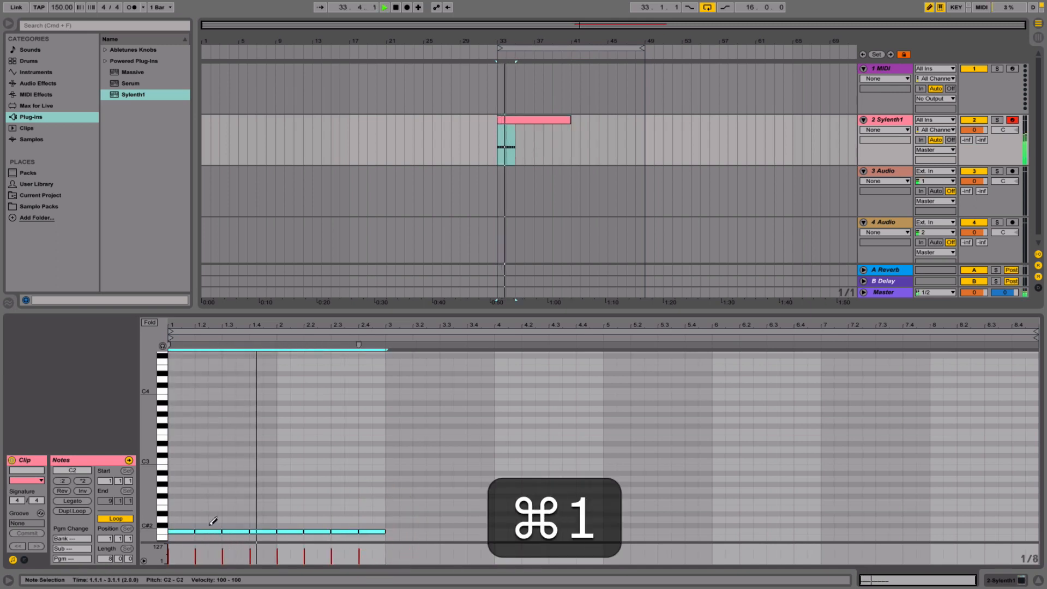
left_click(176, 528)
key("super+space")
left_click_drag(178, 529, 382, 528)
scroll(339, 486, "up", 5)
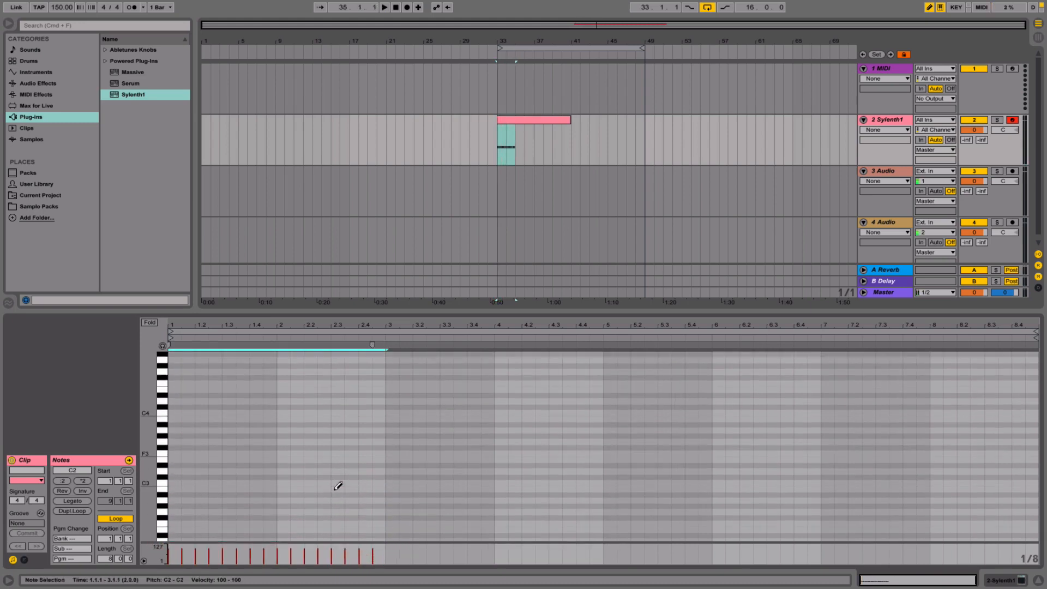
scroll(338, 486, "down", 5)
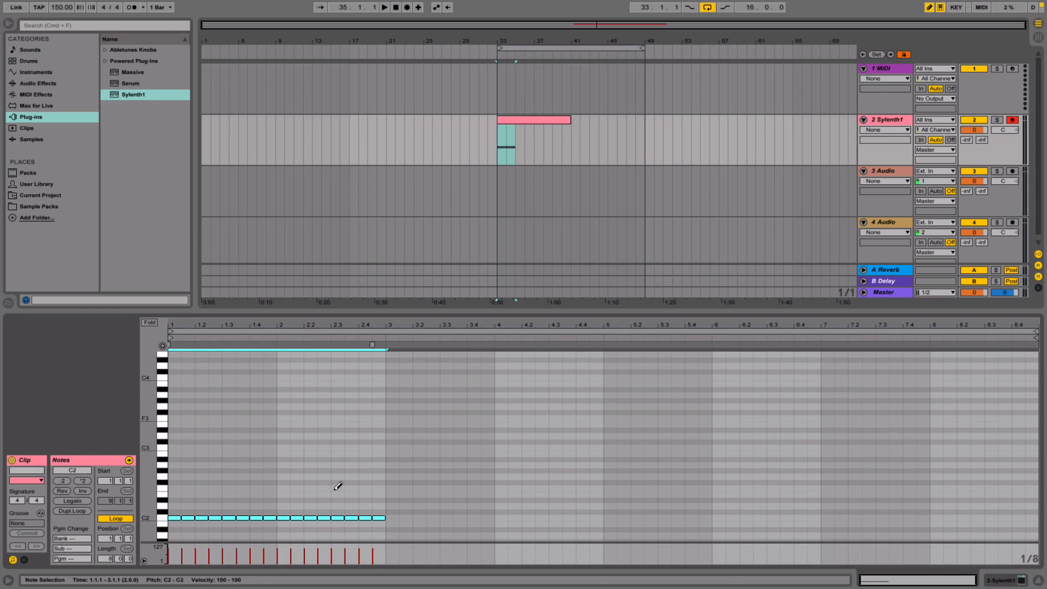
scroll(338, 486, "up", 1)
scroll(338, 486, "down", 3)
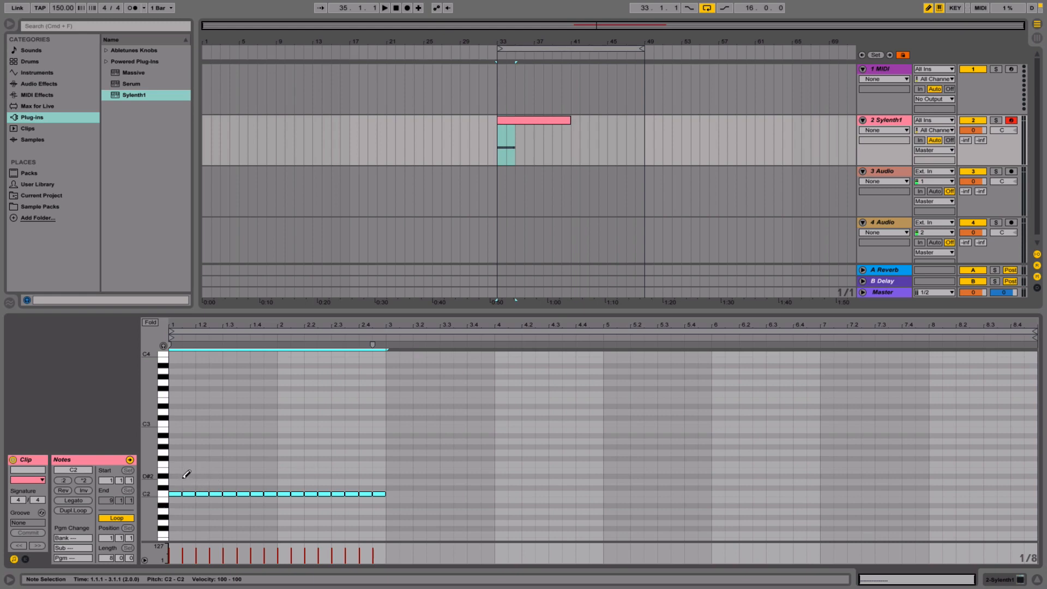
- Stack eighth notes on C3, E3, G3 and B3 above the C2 bass across the first two bars and play the chord
mouse_move(176, 423)
left_mouse_down()
mouse_move(333, 417)
mouse_move(381, 402)
mouse_move(176, 400)
mouse_move(178, 376)
mouse_move(382, 379)
mouse_move(358, 358)
mouse_move(172, 361)
left_mouse_up()
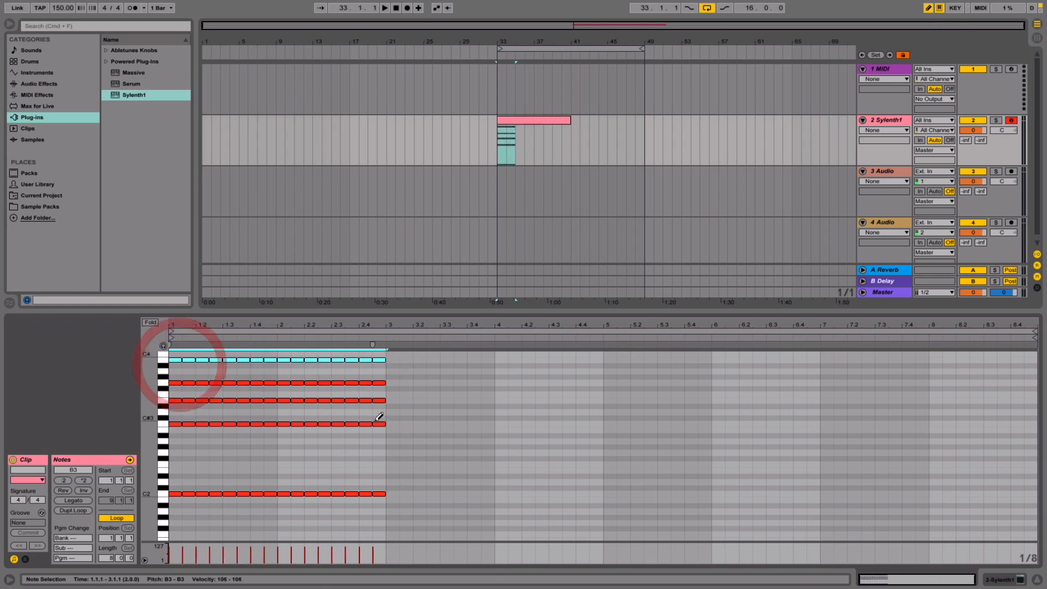
key("space")
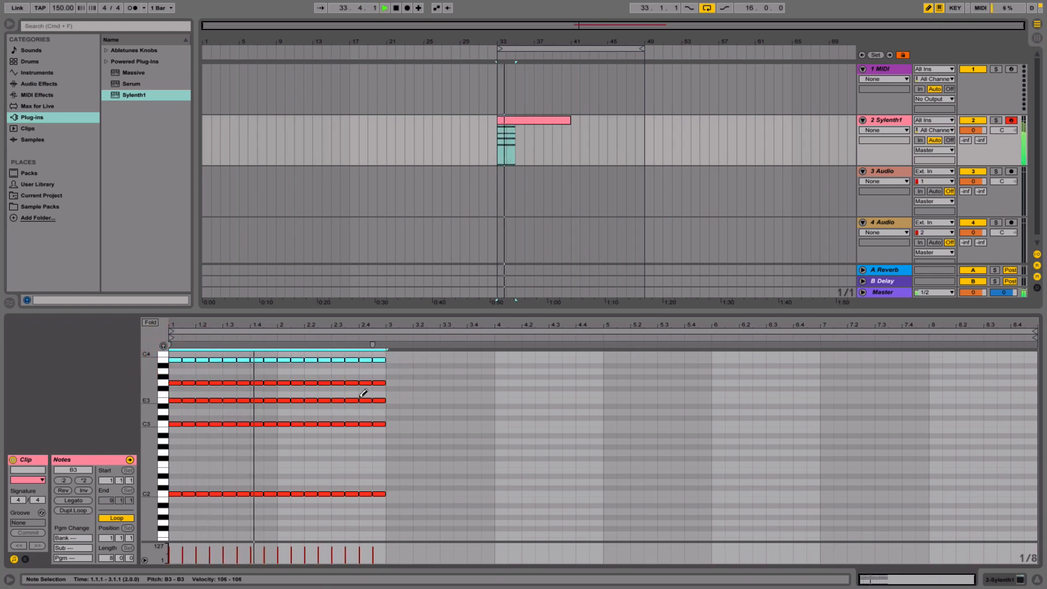
key("space")
- Lower the E3 notes to D#3 across both bars and play the chord
mouse_move(380, 398)
left_mouse_down()
mouse_move(173, 402)
mouse_move(376, 405)
left_mouse_up()
left_click(177, 404)
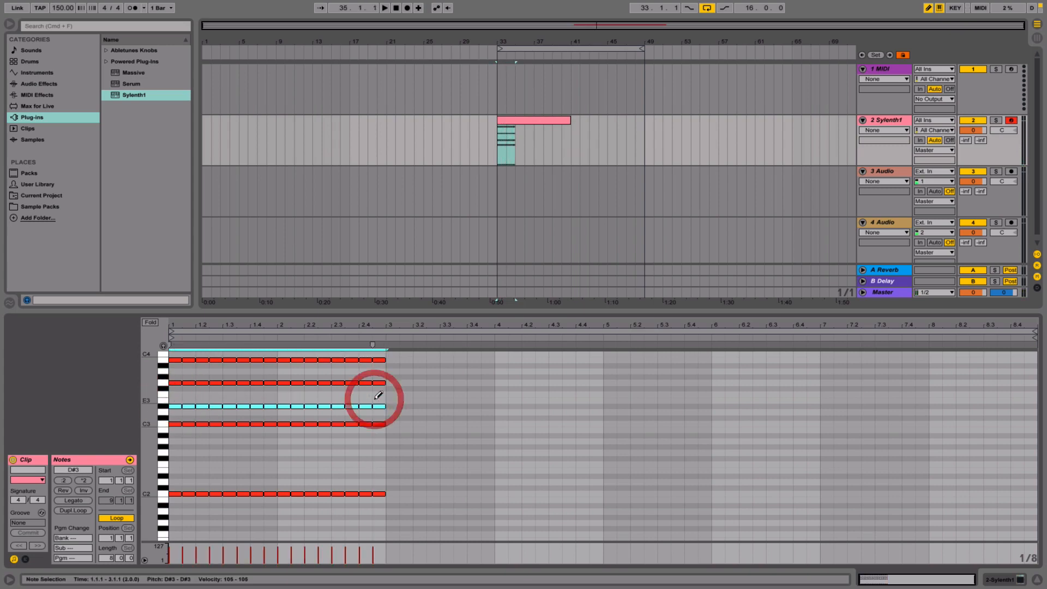
key("space")
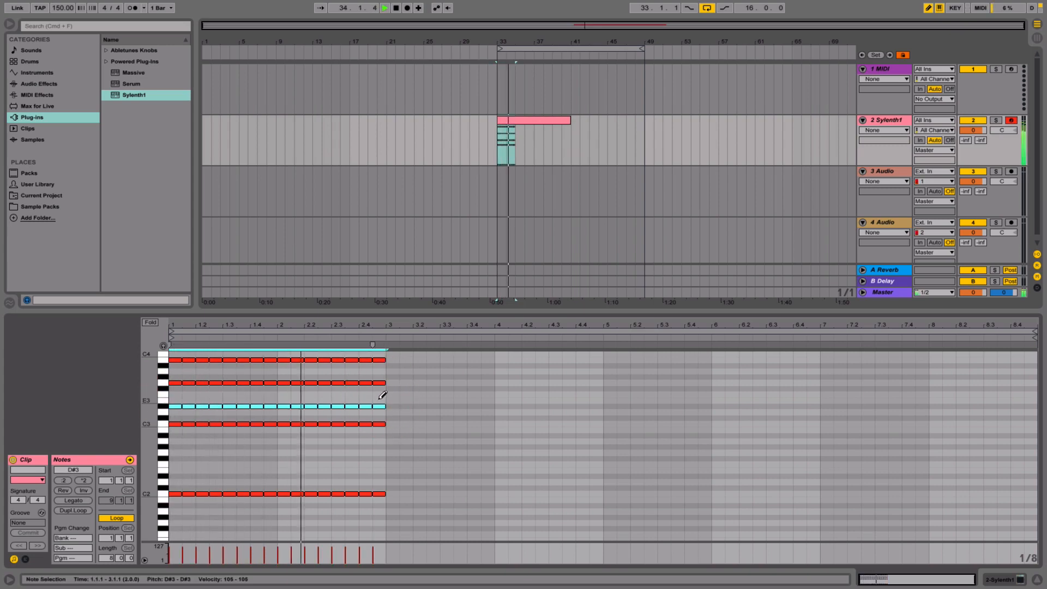
- Show the Sylenth1 device, advance to the next "Abletunes - CH Auto" preset and audition it with the chord
double_click(905, 121)
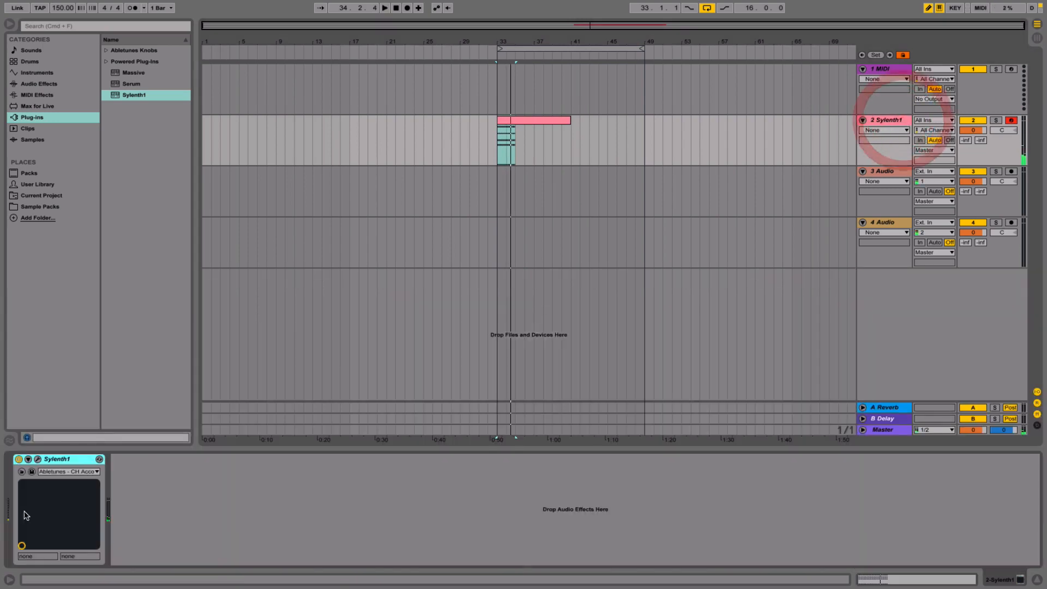
left_click(70, 467)
left_click(71, 469)
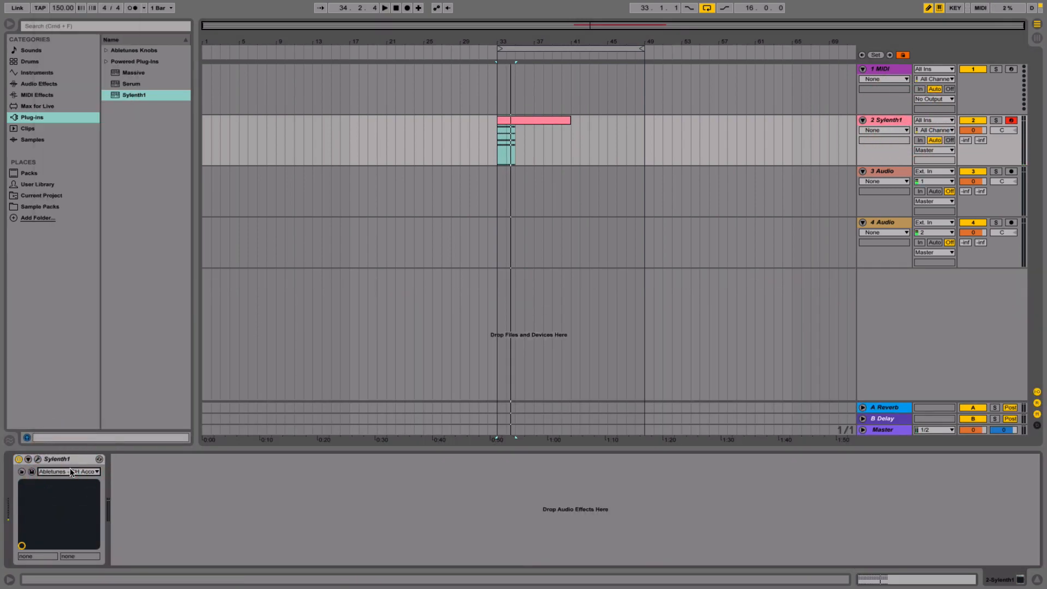
key("space")
key("space")
key("Down")
key("space")
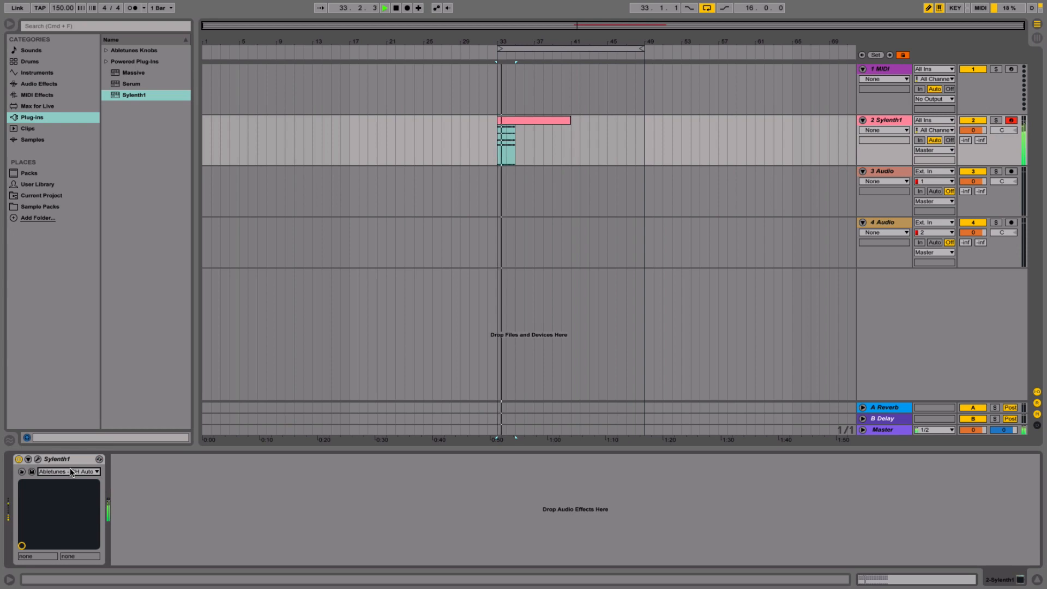
key("space")
key("space")
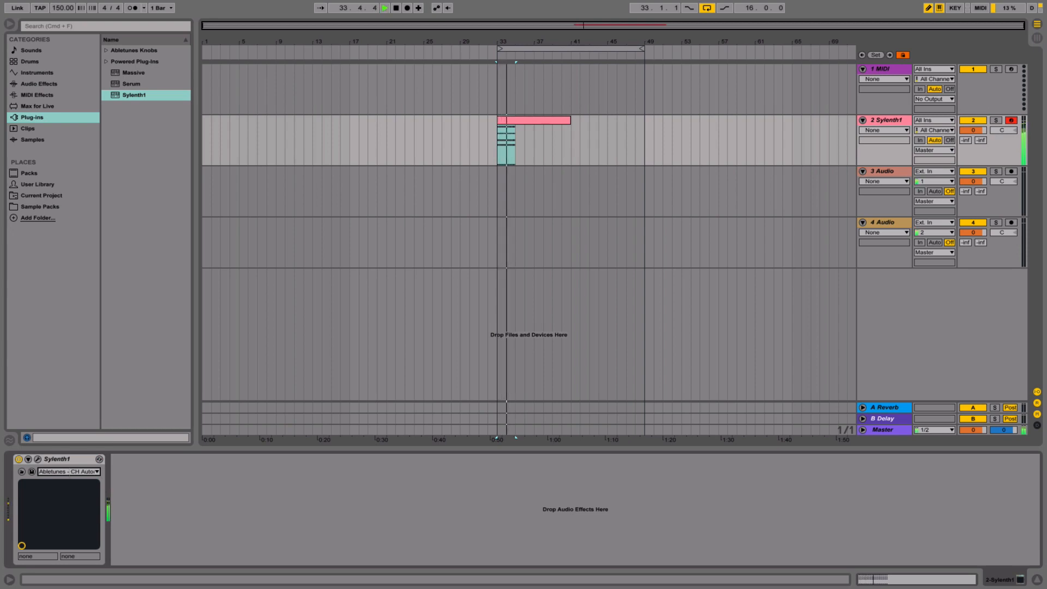
- Reopen the MIDI clip, raise the D#3 notes by one semitone to E3 and play the chord
double_click(525, 119)
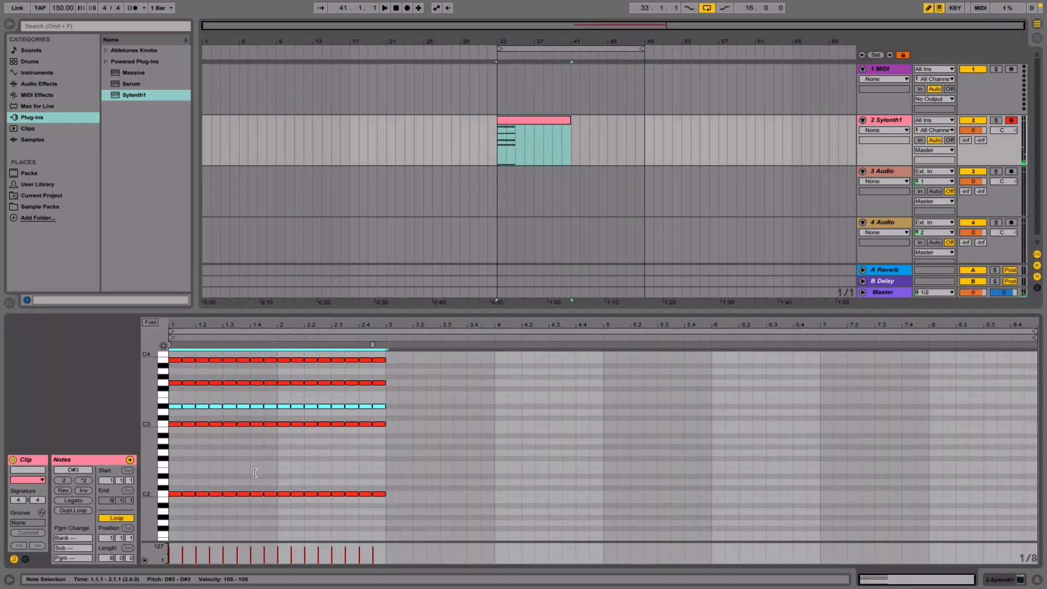
left_click(112, 414)
key("Up")
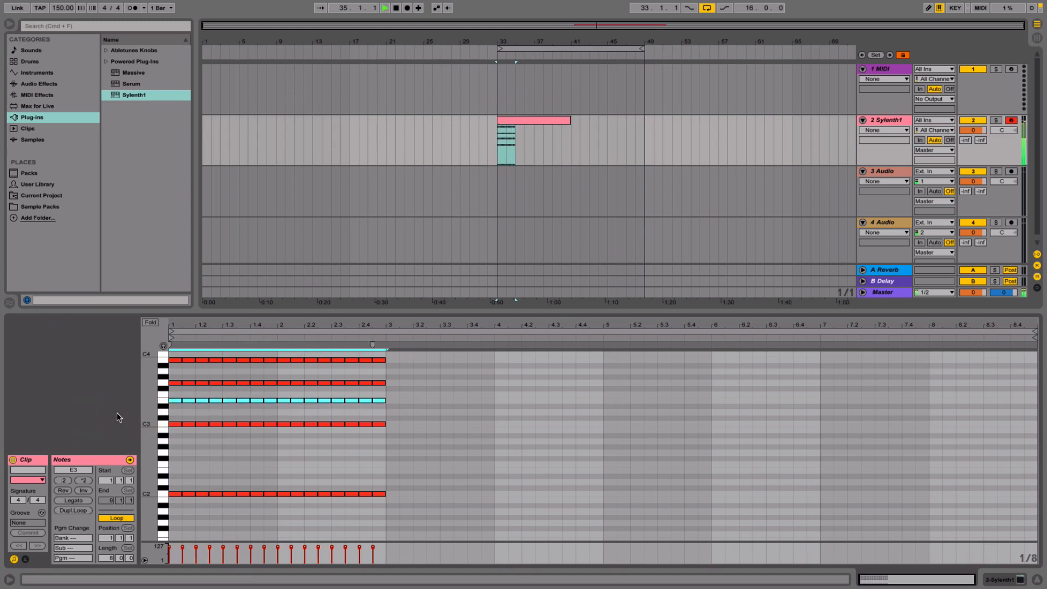
key("space")
- Turn on note preview and move the C2 notes in the clip's second bar up to E2
left_click_drag(451, 487, 283, 504)
left_click(165, 347)
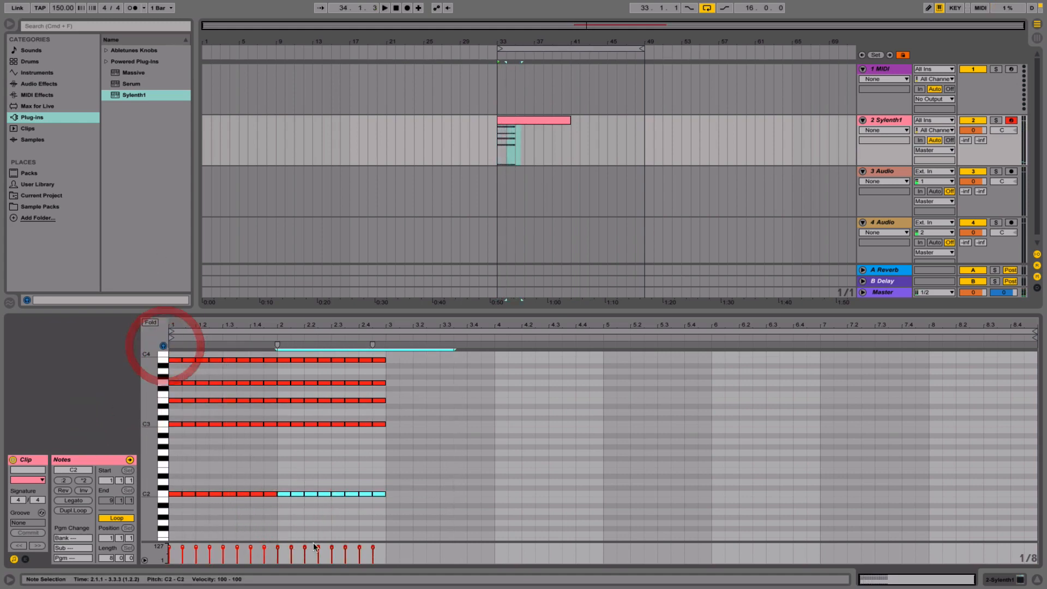
left_click(286, 494)
left_click_drag(285, 489, 287, 472)
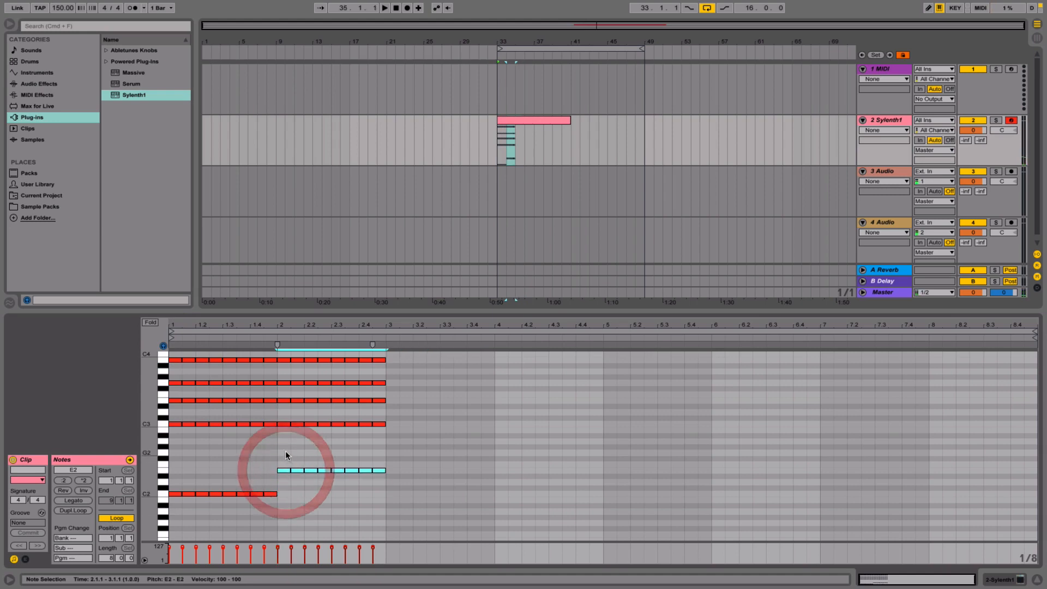
- Move the second bar's C3 notes up to D4 and play the two-chord progression
left_click_drag(280, 424, 285, 379)
scroll(283, 386, "up", 3)
key("space")
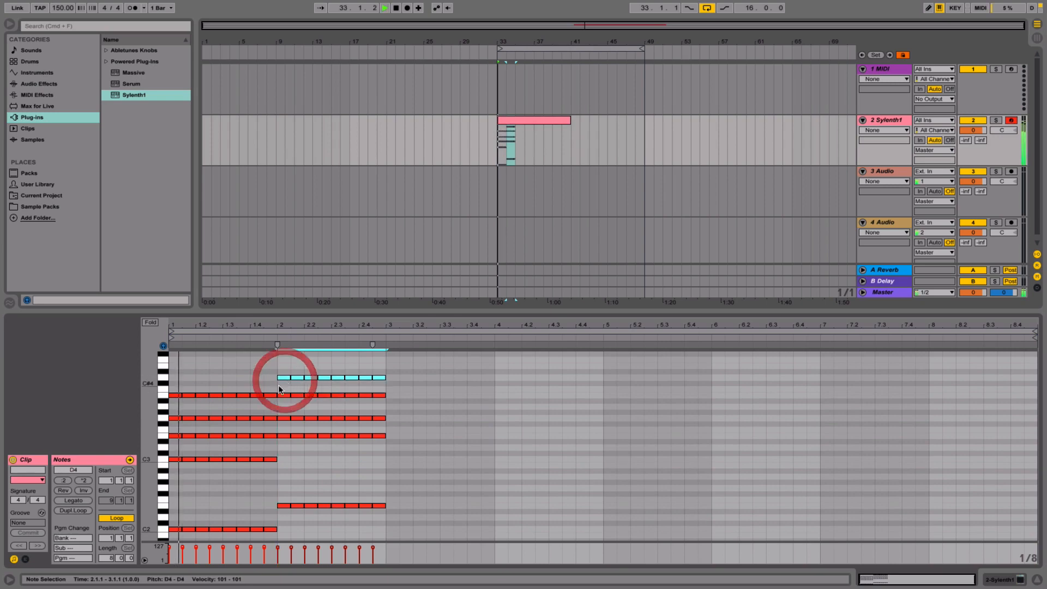
- Add eighth notes on A1 and A2 across the clip's third bar
left_click_drag(150, 436, 137, 436)
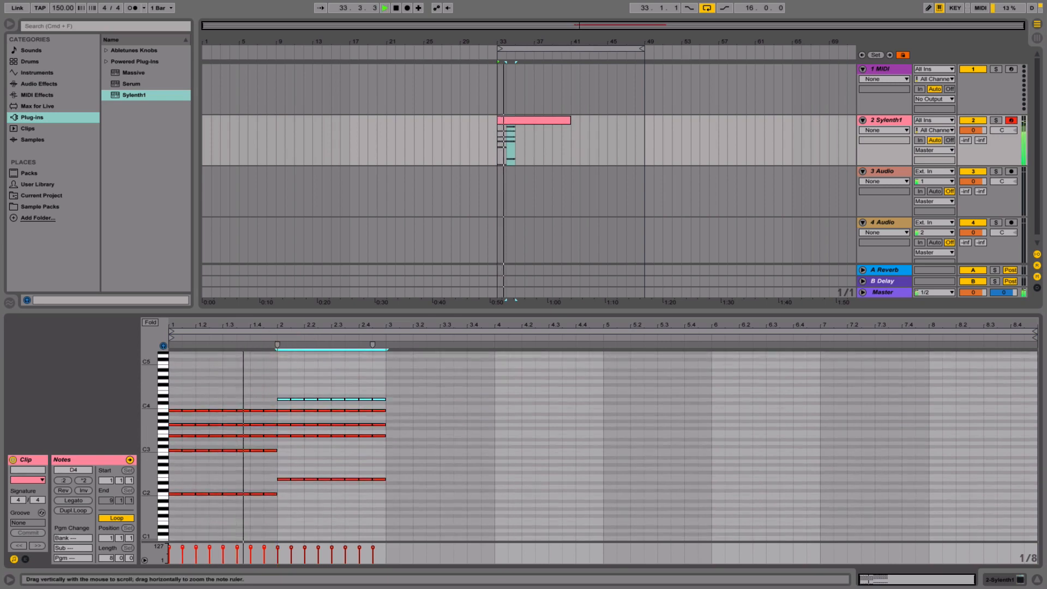
left_click(391, 456)
left_click_drag(284, 480, 392, 461)
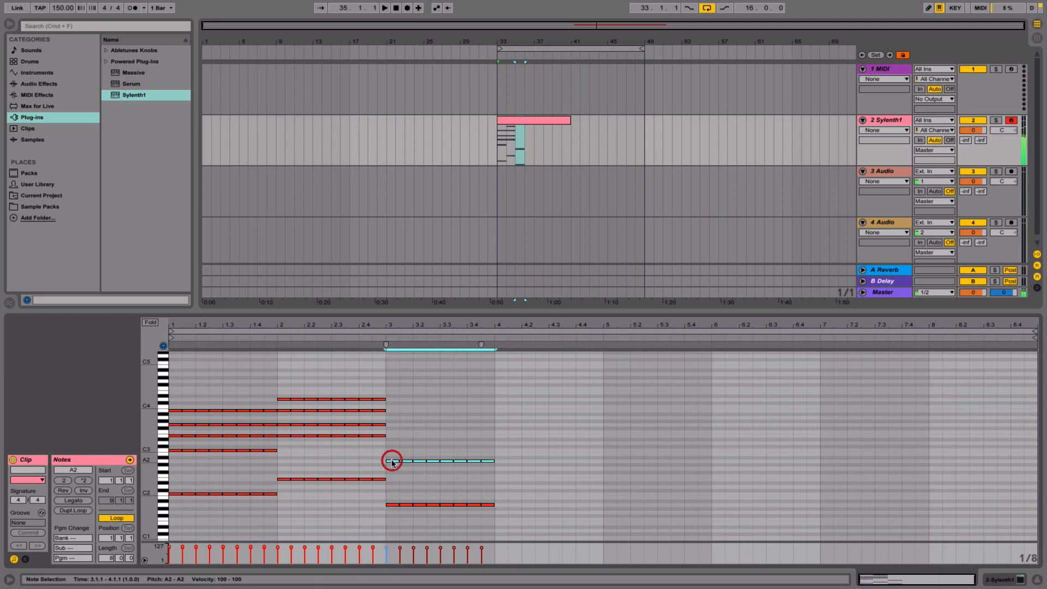
- Complete the third bar's chord with eighth notes on C3, E3 and G3, and play it from late in bar 2
scroll(396, 465, "up", 1)
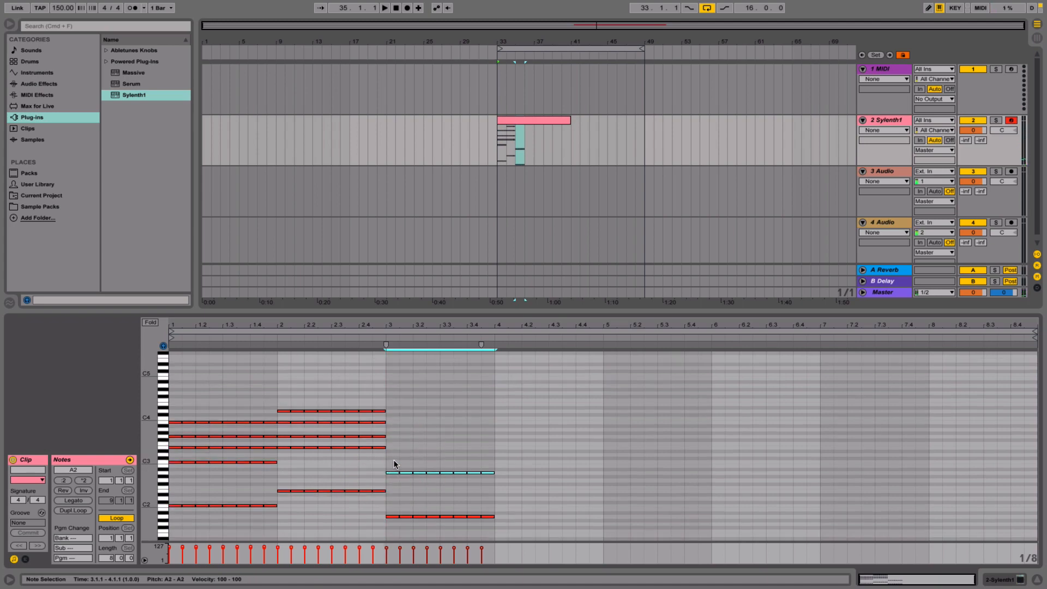
scroll(394, 464, "up", 2)
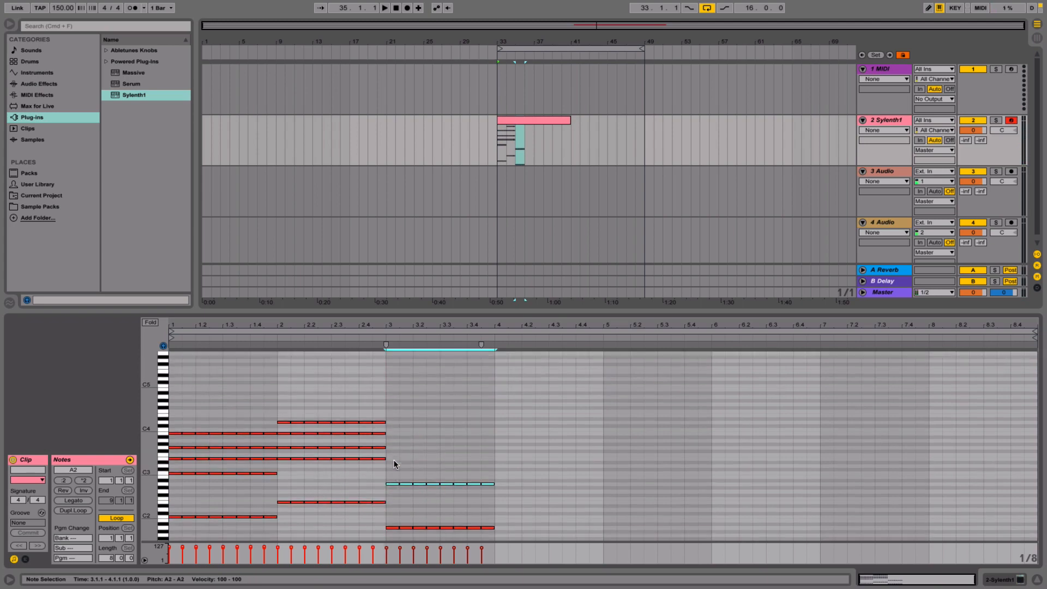
scroll(394, 464, "down", 2)
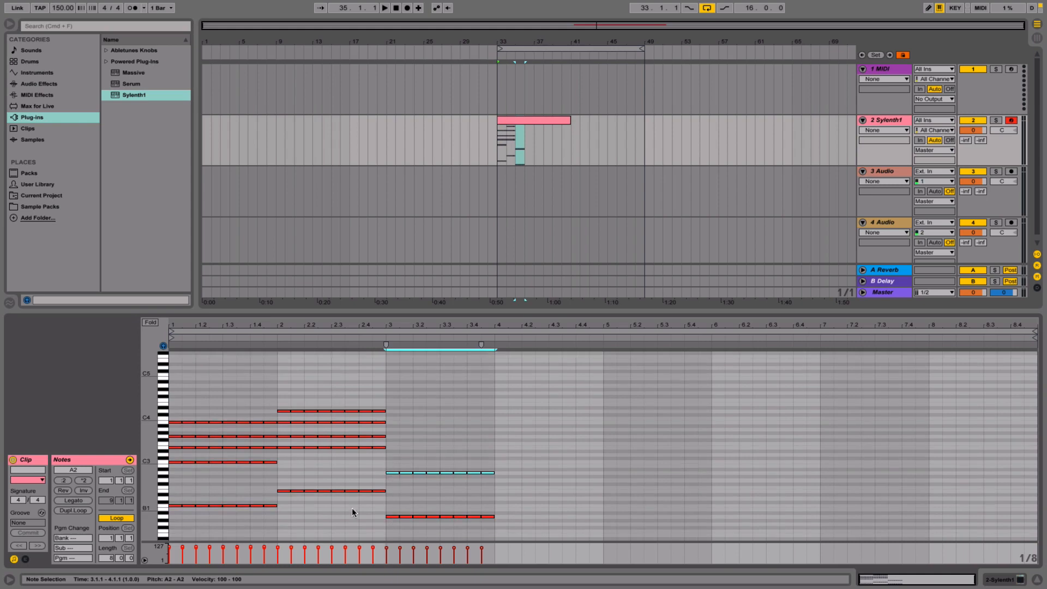
left_click_drag(354, 509, 558, 526)
left_click_drag(518, 457, 394, 436)
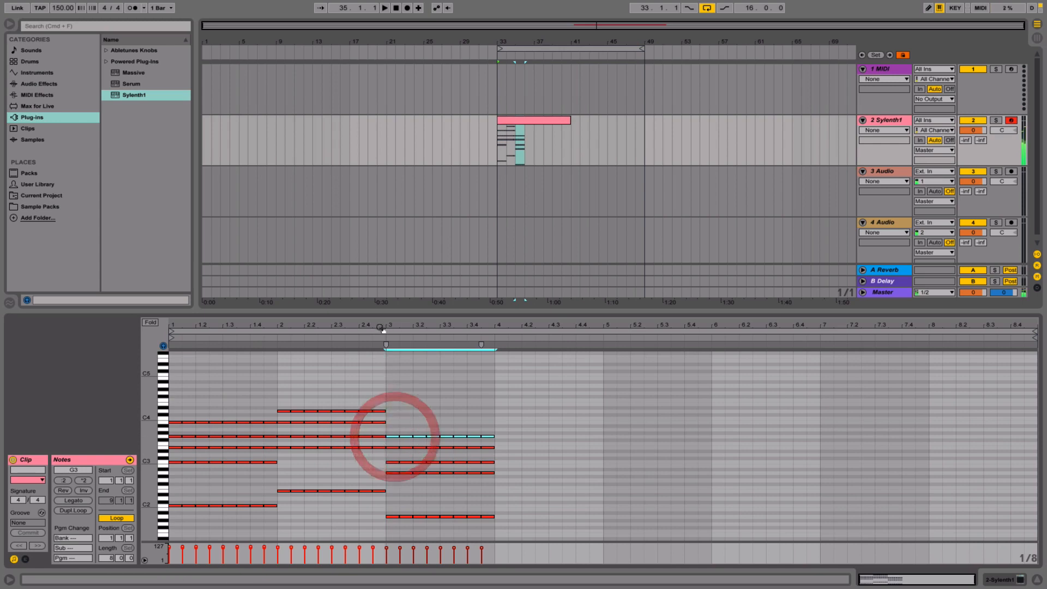
left_click(357, 336)
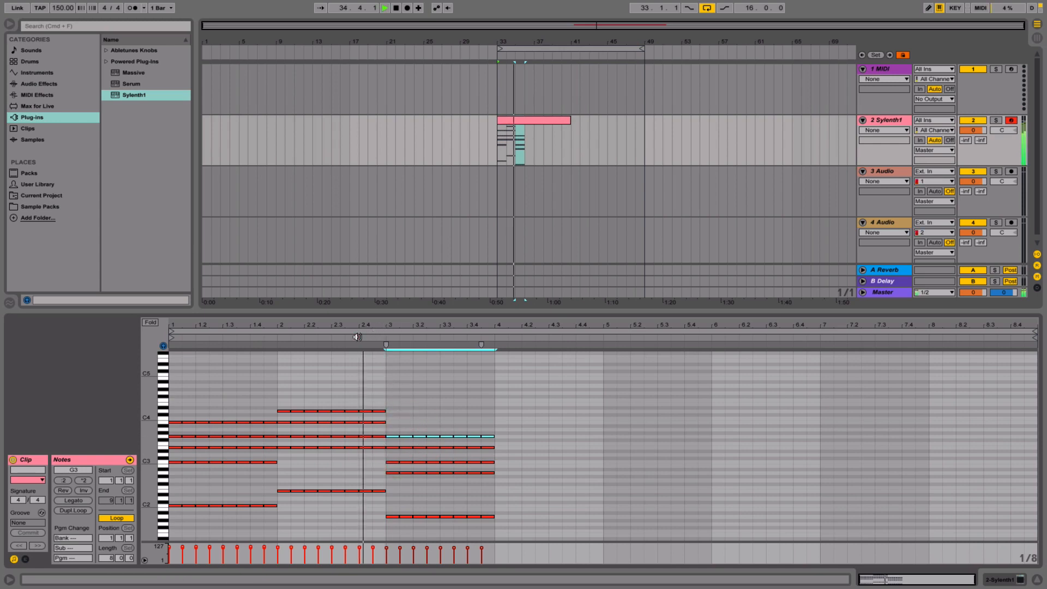
left_click(482, 413)
key("space")
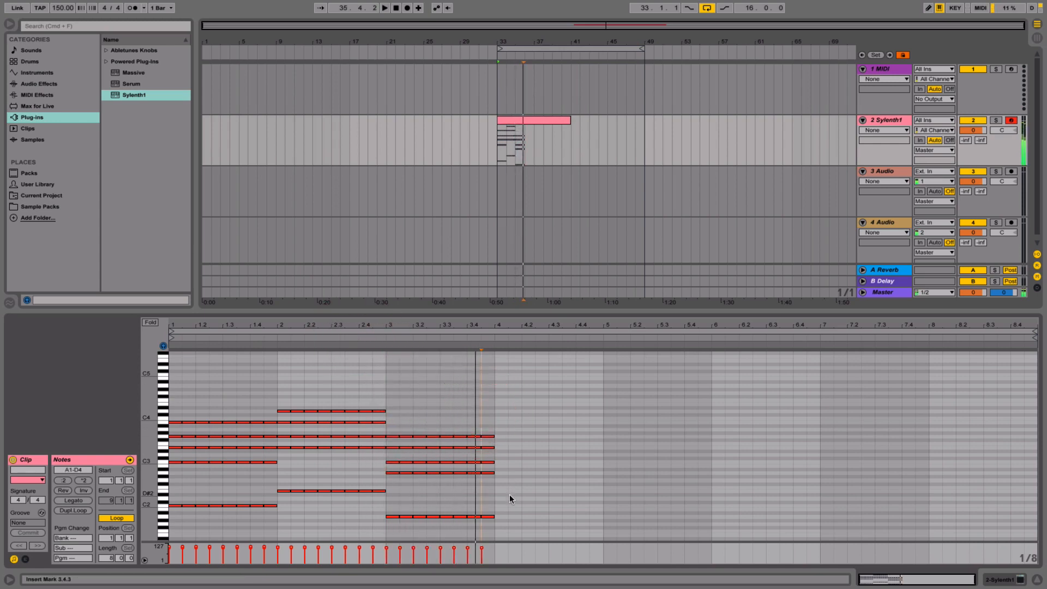
- Build a fourth-bar chord of eighth notes on D2, D3, F#3, A3 and D4, and play the progression
mouse_move(511, 495)
left_mouse_down()
mouse_move(396, 522)
mouse_move(503, 498)
left_mouse_up()
left_click_drag(502, 501, 506, 416)
key("space")
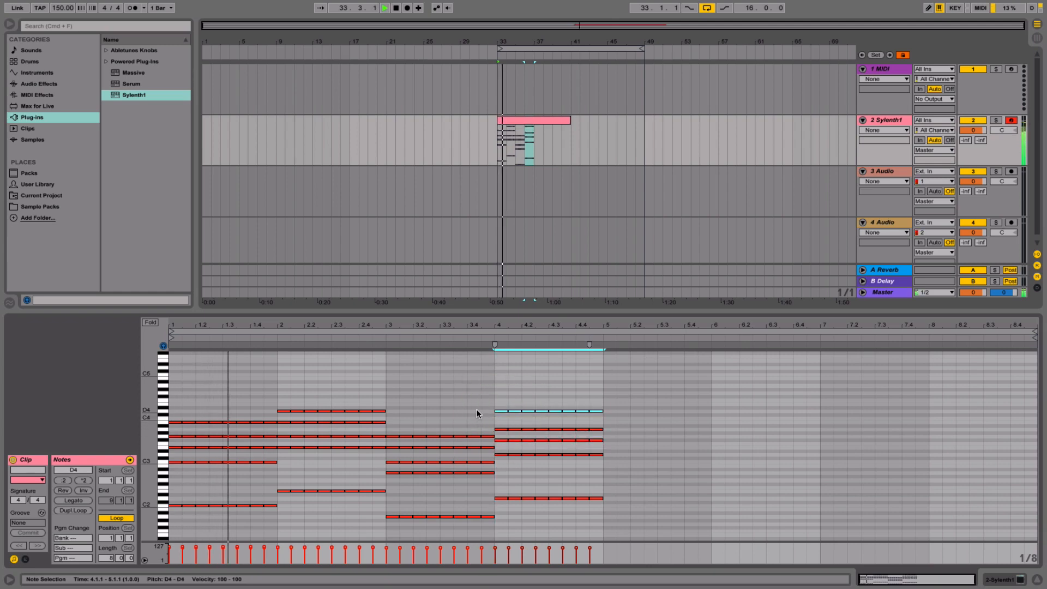
- Select bars 33 to 37 on the Sylenth1 track and loop that four-bar range
left_click(500, 149)
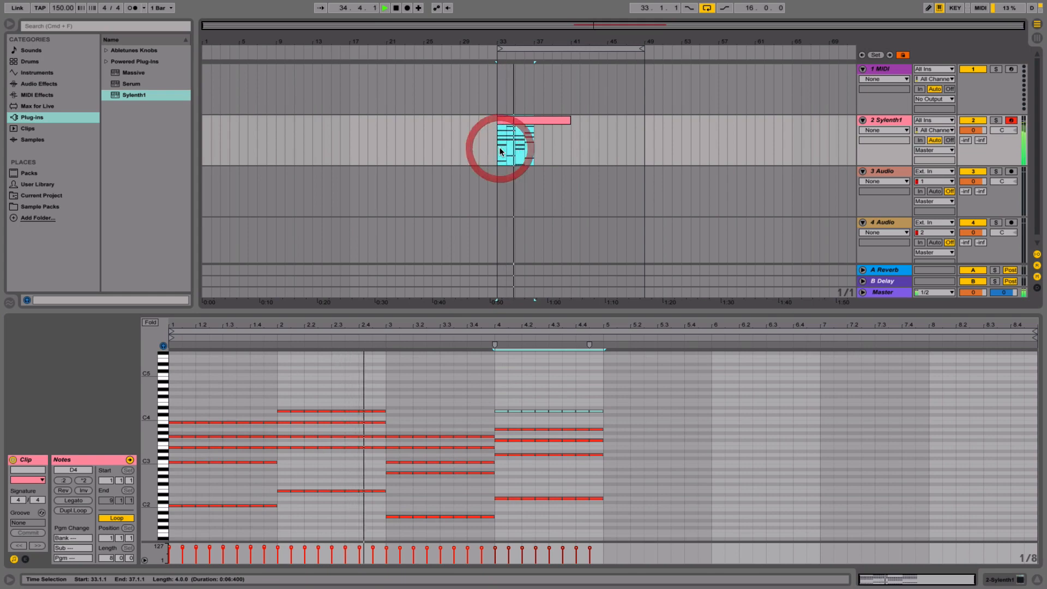
key("super+l")
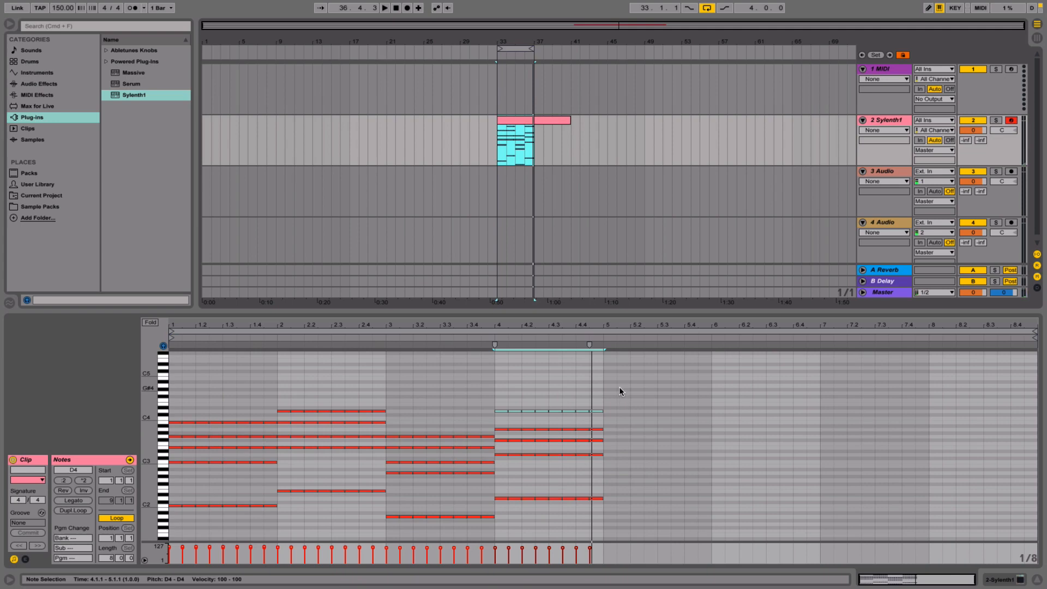
- Transpose the D2 bass notes in the clip's fourth bar down seven semitones to G1
left_click_drag(621, 389, 487, 413)
left_click_drag(618, 439, 493, 449)
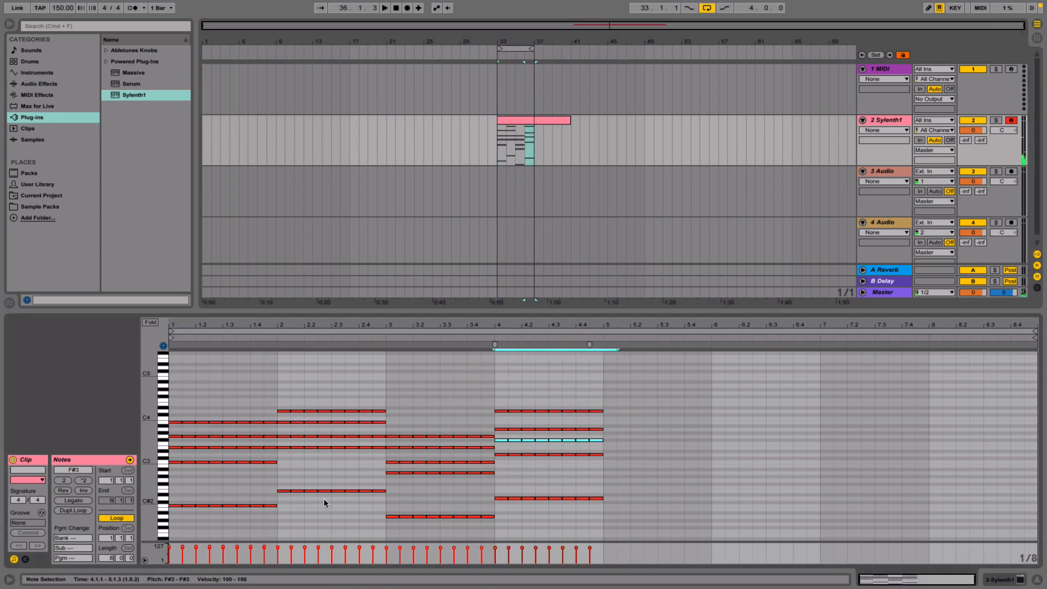
left_click_drag(253, 529, 190, 351)
left_click_drag(306, 359, 357, 542)
left_click_drag(445, 366, 477, 540)
left_click_drag(489, 498, 724, 515)
key("Down")
key("Down")
key("Down")
key("Down")
key("Down")
key("Down")
key("Down")
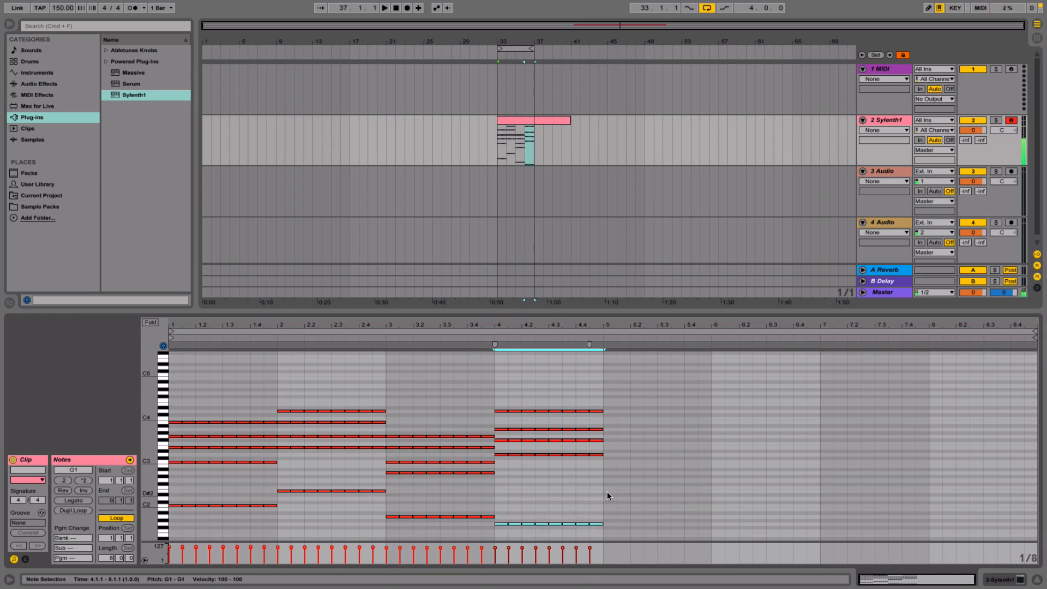
- Delete the upper chord notes above G1 in the fourth bar and play the progression from late in bar 2
left_click_drag(607, 481, 499, 390)
key("BackSpace")
left_click(364, 336)
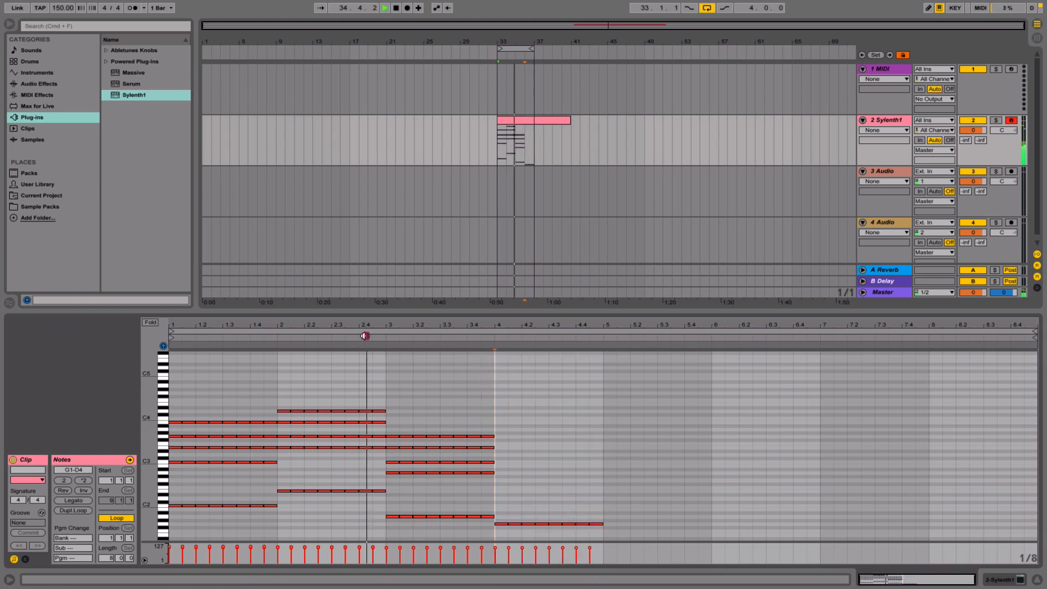
left_click(577, 501)
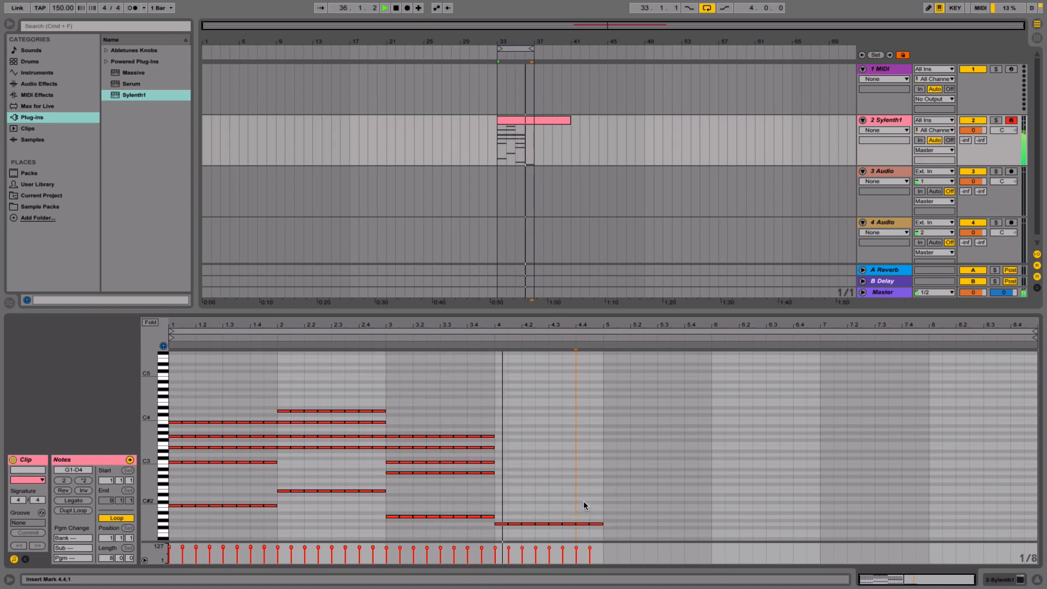
key("space")
- Rebuild the fourth bar's chord above G1 with eighth notes on G2, B2, D3 and G3, and play it
mouse_move(601, 508)
left_mouse_down()
mouse_move(498, 533)
mouse_move(622, 533)
mouse_move(600, 481)
mouse_move(600, 438)
left_mouse_up()
left_click(501, 519)
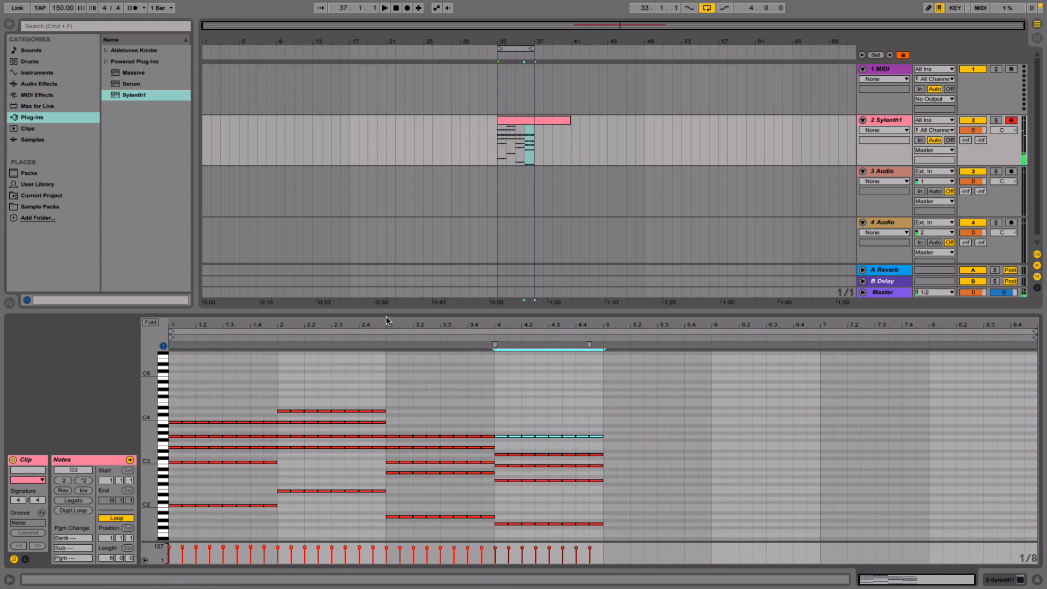
left_click(388, 337)
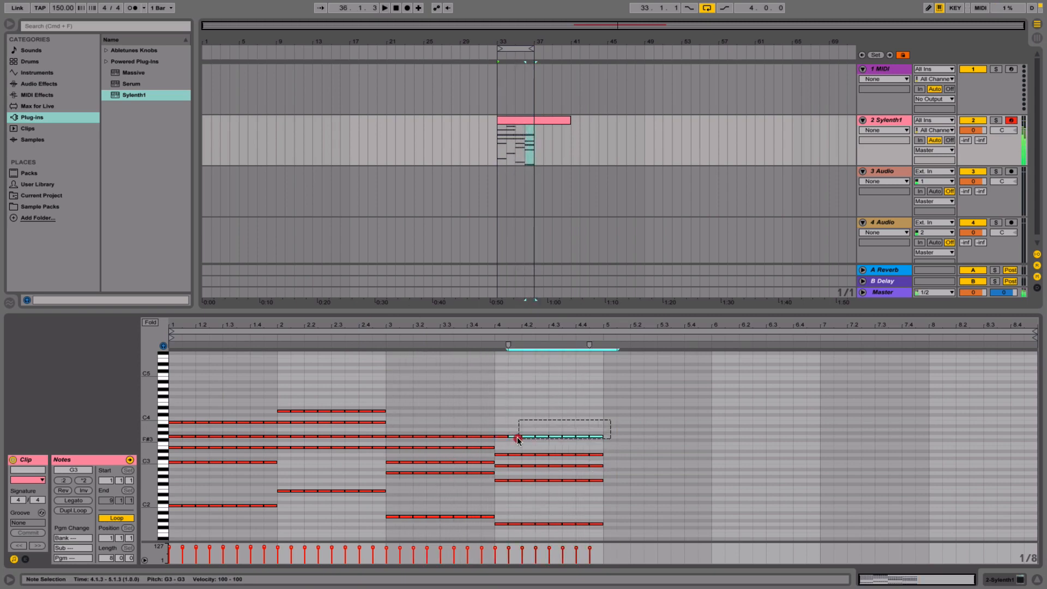
- Transpose the fourth bar's G2 notes up an octave and two semitones to A3, and play the result
left_click_drag(609, 472, 517, 496)
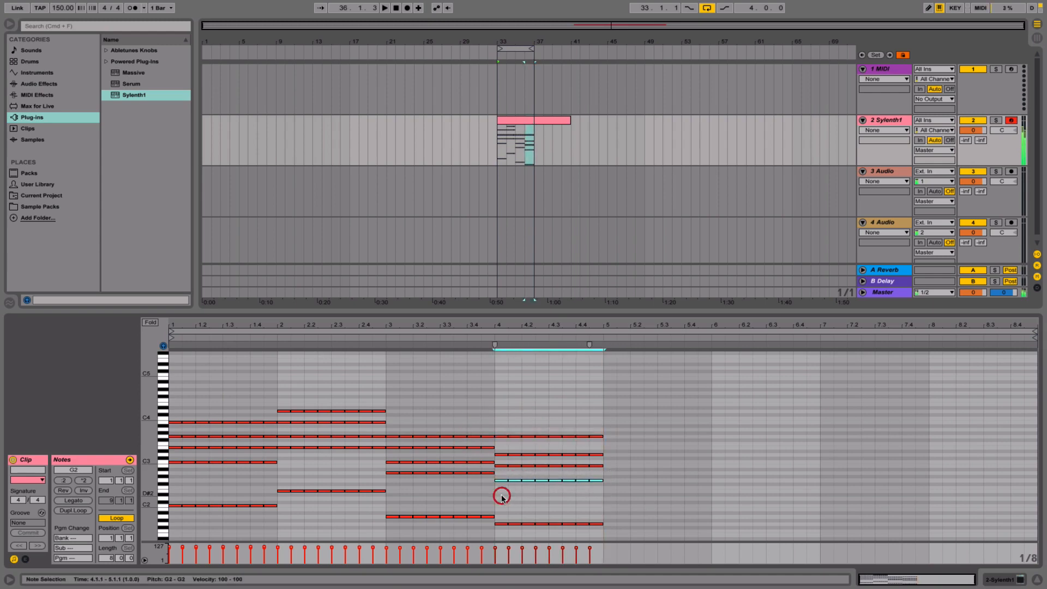
key("shift+Up")
key("Up")
key("Up")
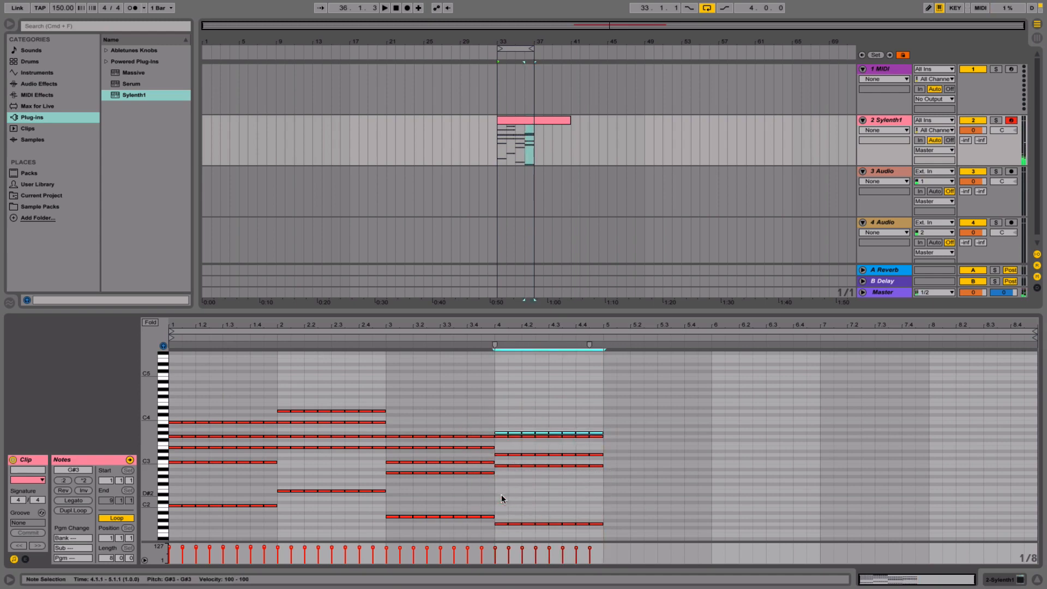
left_click(448, 340)
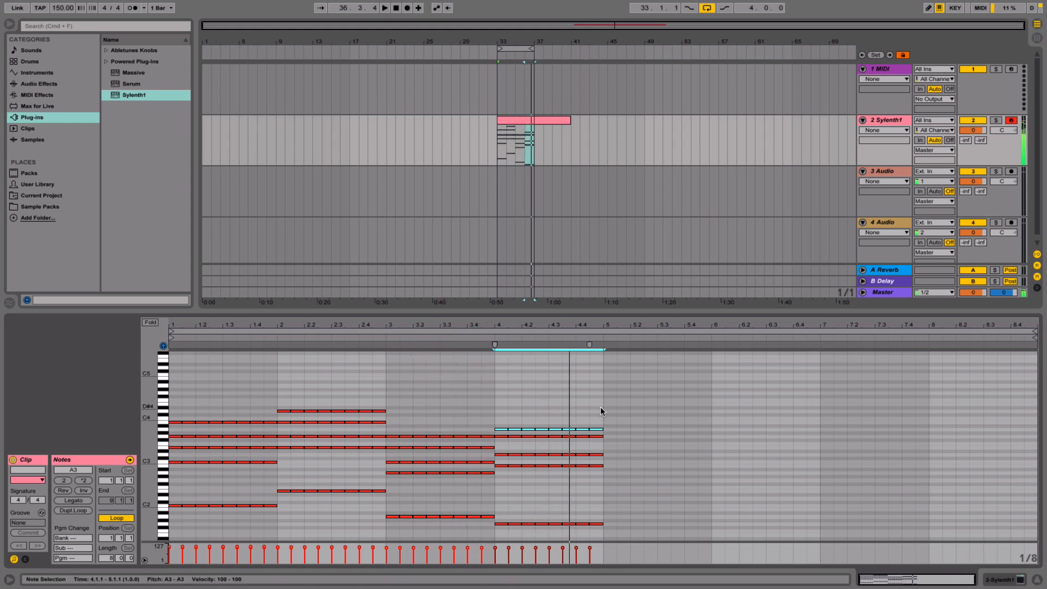
- Raise the fourth bar's A3 notes two semitones to B3 and play the chord change
key("Up")
key("Up")
left_click(489, 339)
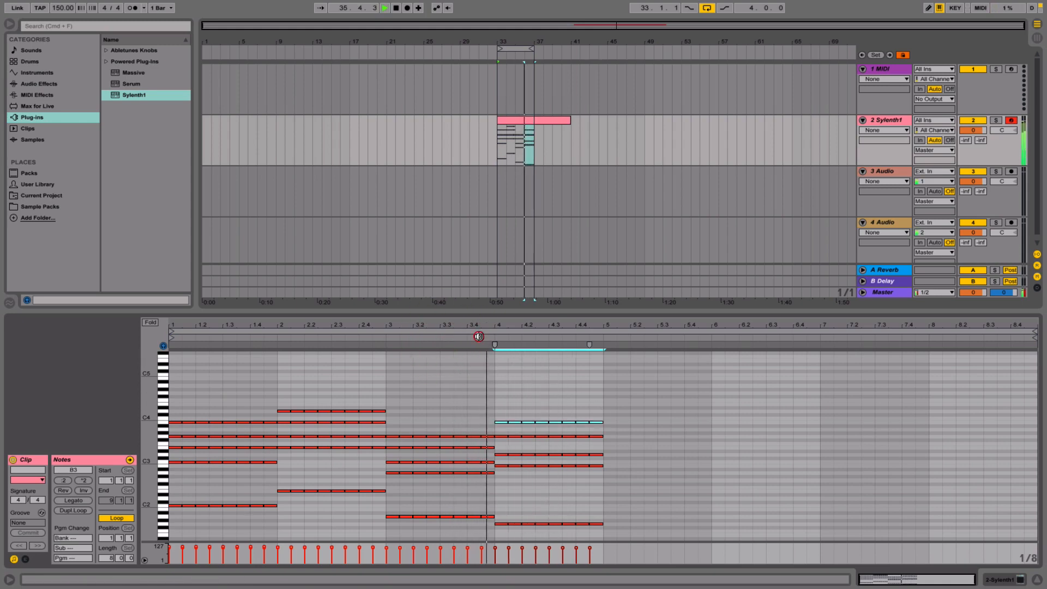
key("space")
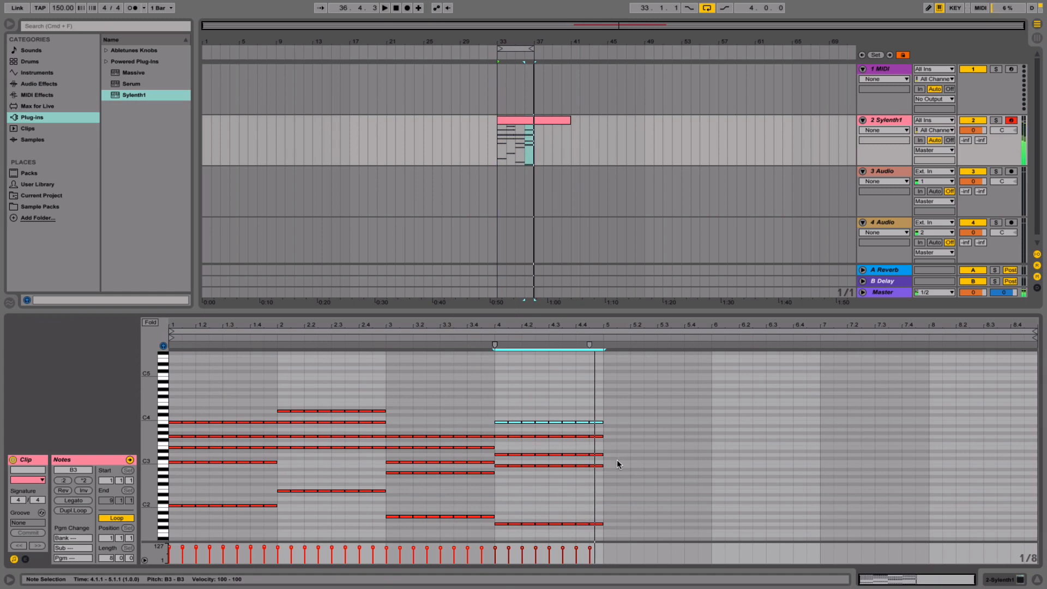
- Try the fourth bar's B2 notes at C3, E3 and F#3, playing the chord change at each pitch
left_click_drag(616, 450, 638, 468)
key("Up")
left_click(473, 337)
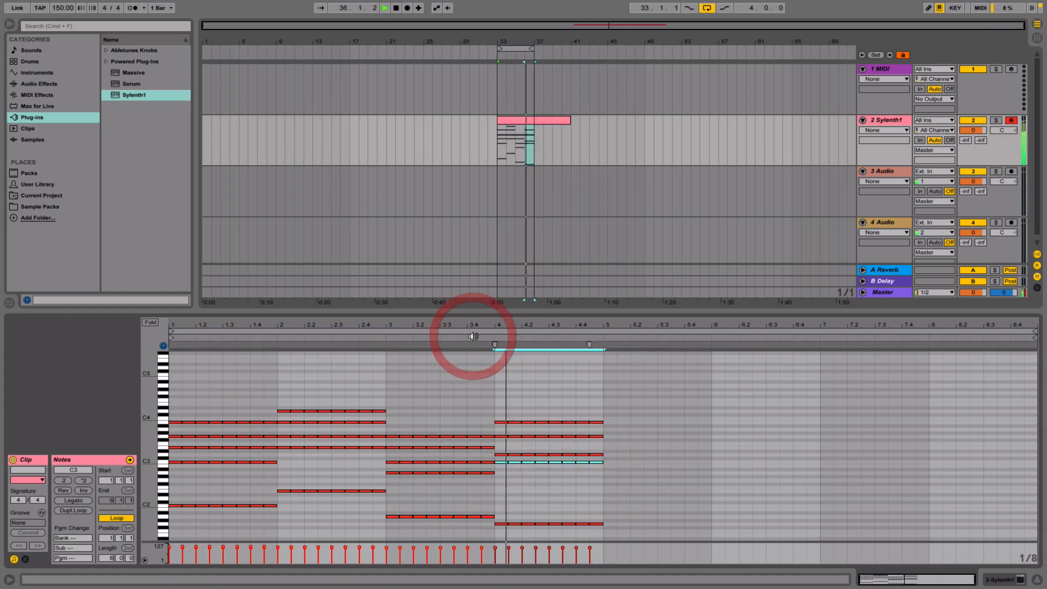
key("Up")
key("Up")
key("Up")
key("Up")
left_click(473, 337)
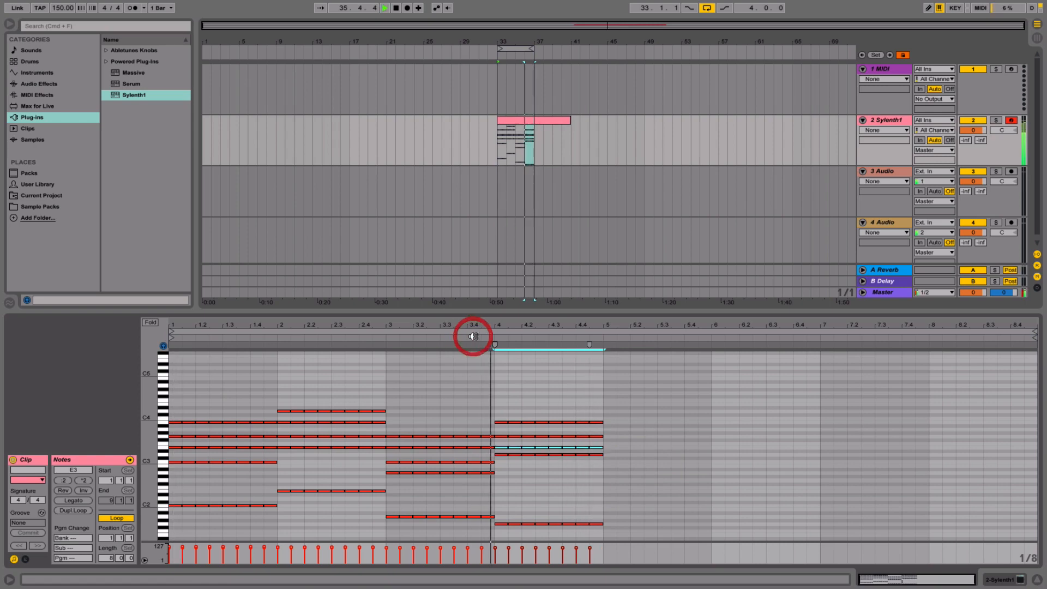
key("Up")
key("Up")
left_click(473, 336)
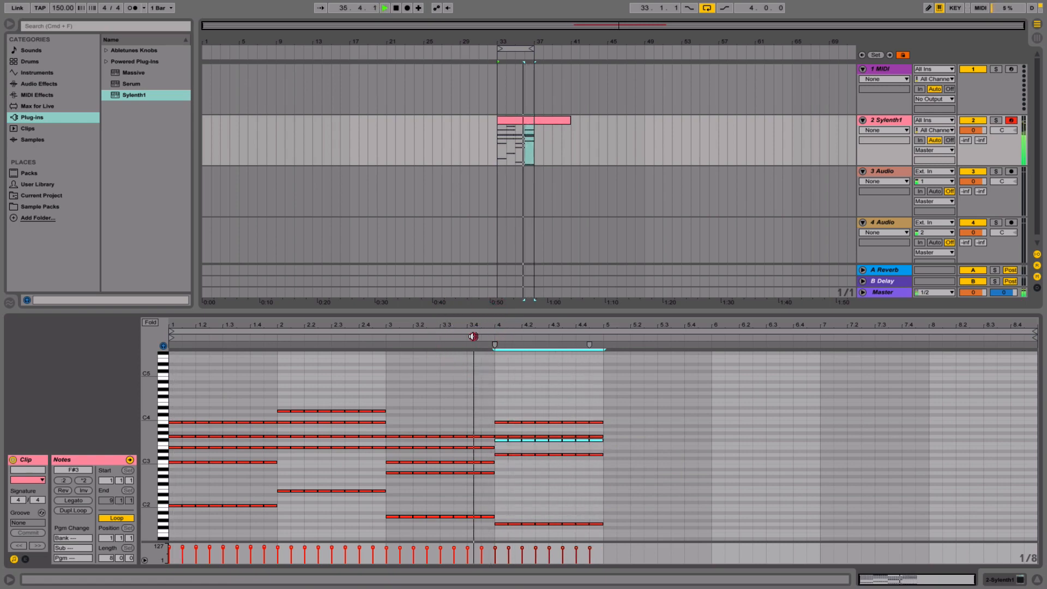
- Lower the fourth bar's F#3 notes to C3, play the chord change, and return them to B2
key("Down")
key("Down")
key("Down")
key("Down")
key("Down")
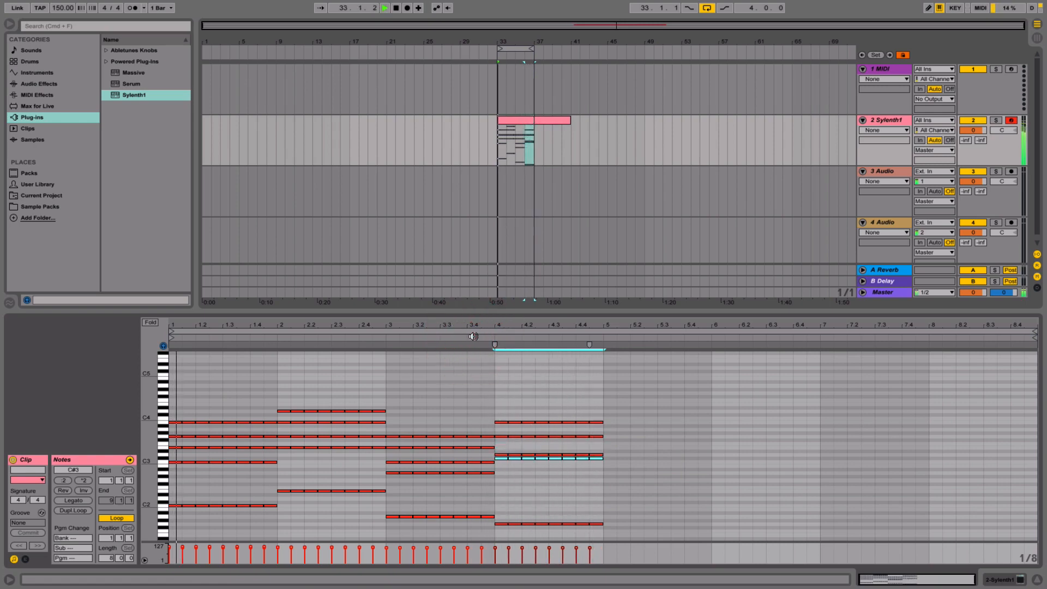
key("Down")
left_click(473, 337)
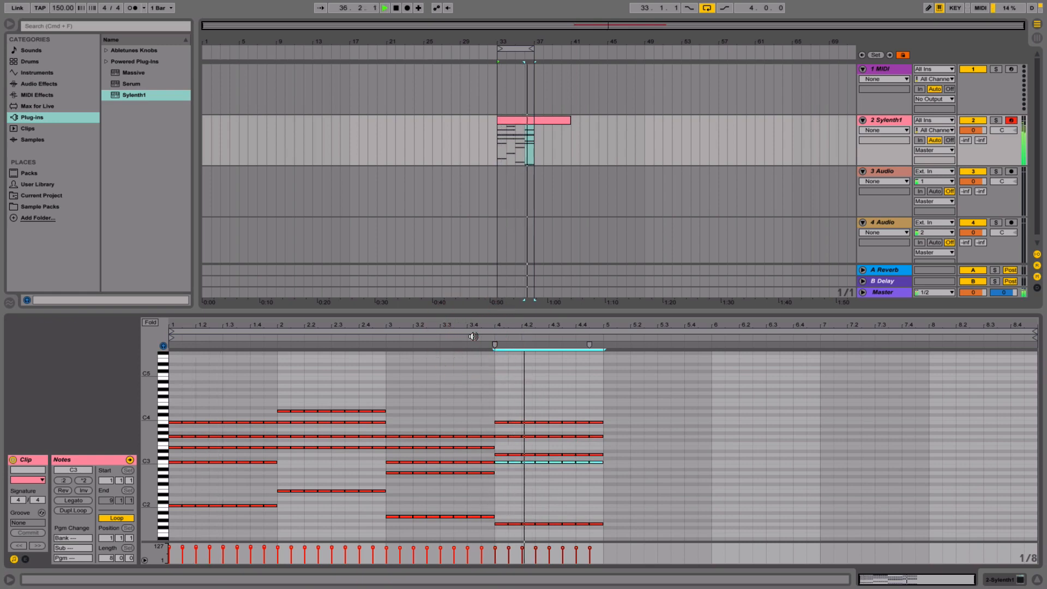
key("Down")
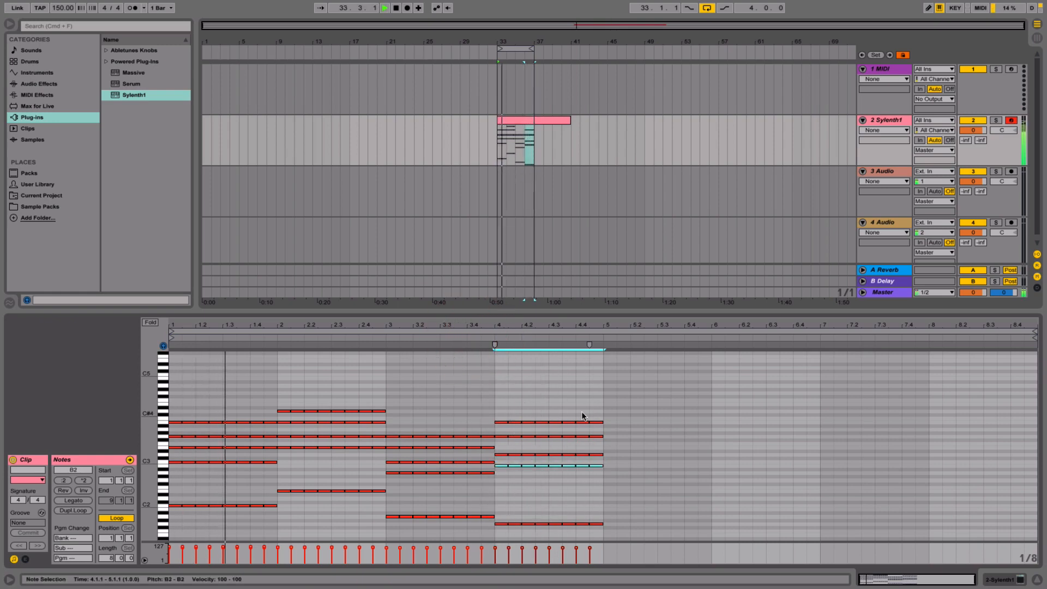
- Transpose all notes in the chord clip up four semitones and play the progression
left_click(571, 375)
key("super+a")
key("Up")
key("Up")
key("Up")
key("Up")
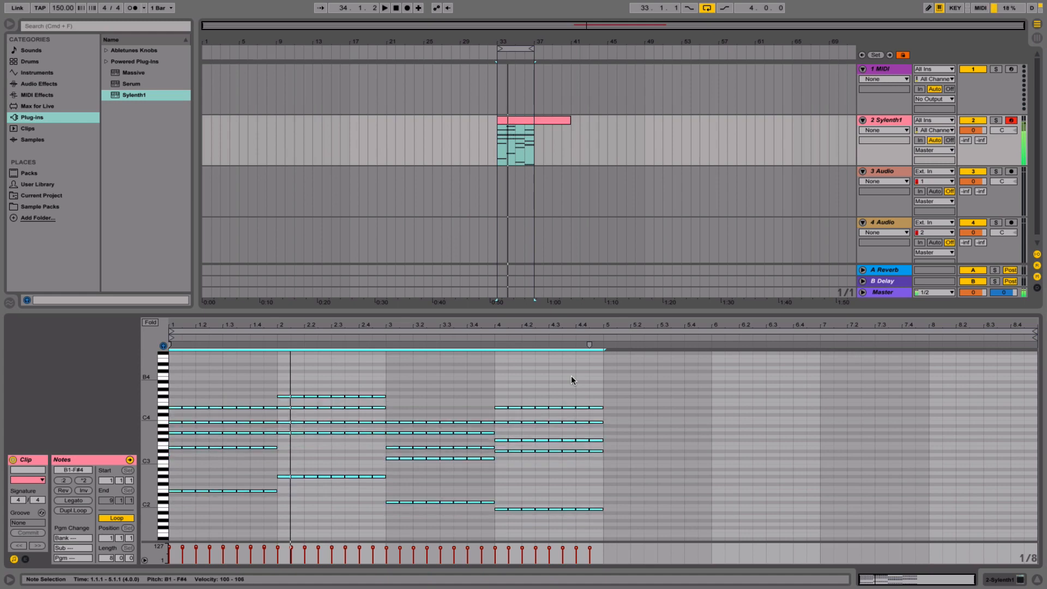
key("space")
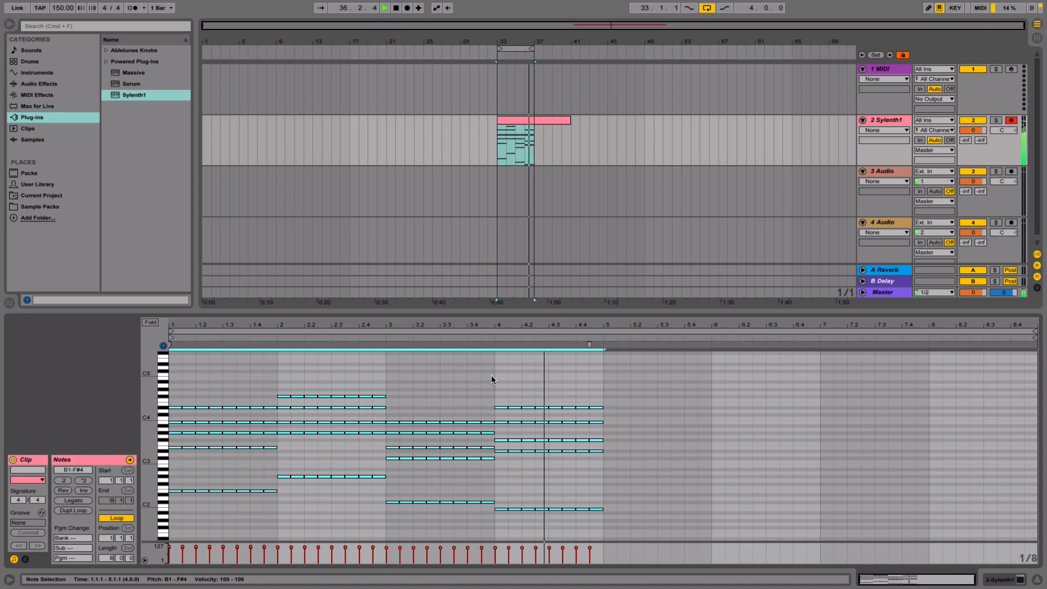
key("space")
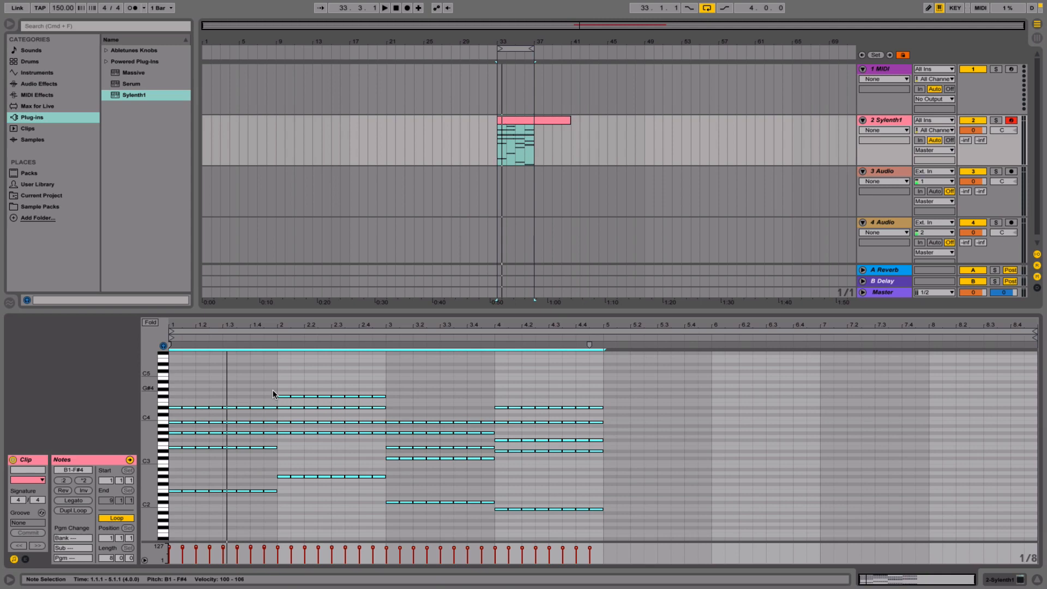
key("space")
left_click_drag(274, 391, 257, 500)
key("Delete")
left_click_drag(279, 377, 305, 496)
key("super+z")
key("space")
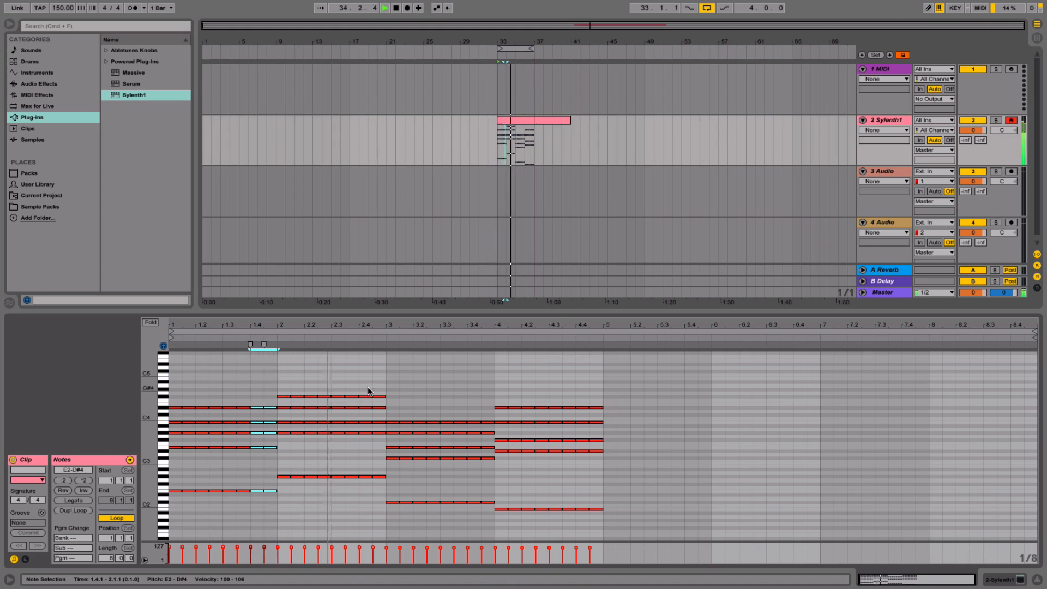
- Replace the last eighth-note chord of bar 2 with a copy of bar 3's first chord and play the progression
key("space")
left_click_drag(376, 371, 370, 516)
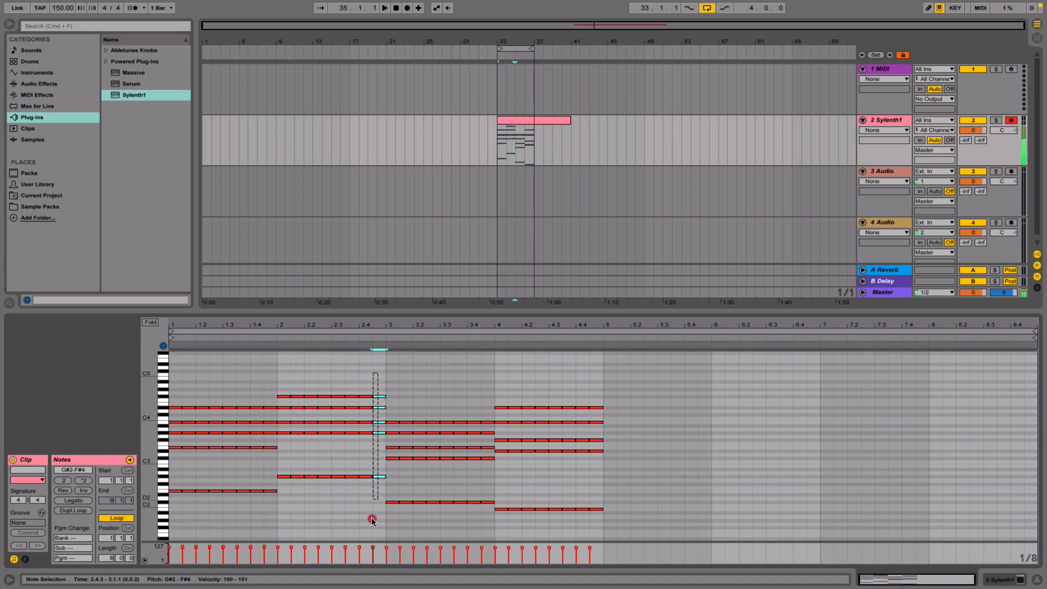
key("Delete")
left_click_drag(400, 384, 377, 362)
key("super+z")
key("Delete")
left_click_drag(393, 406, 382, 503)
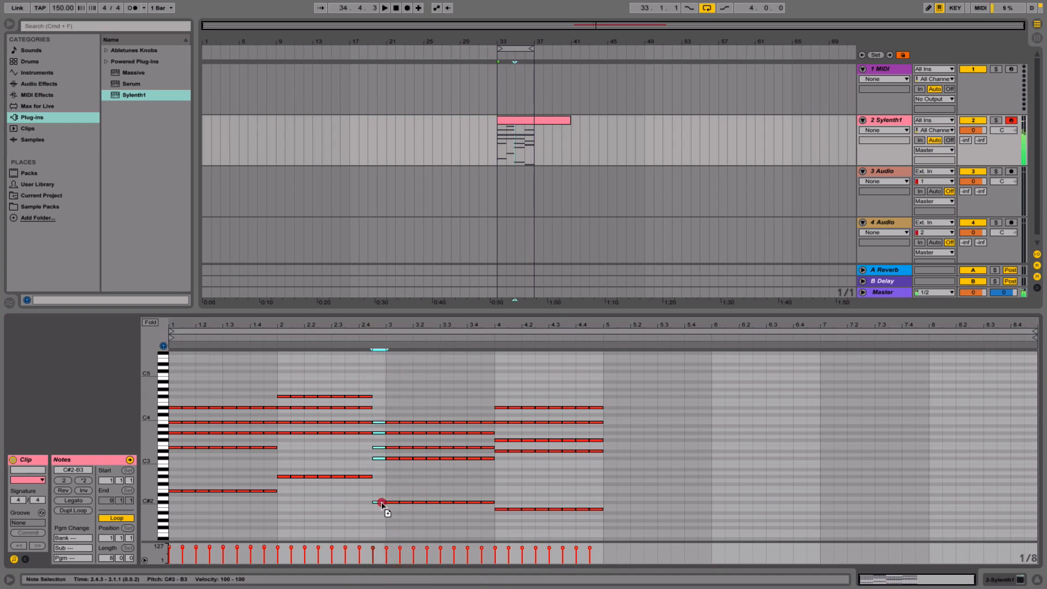
left_click(268, 339)
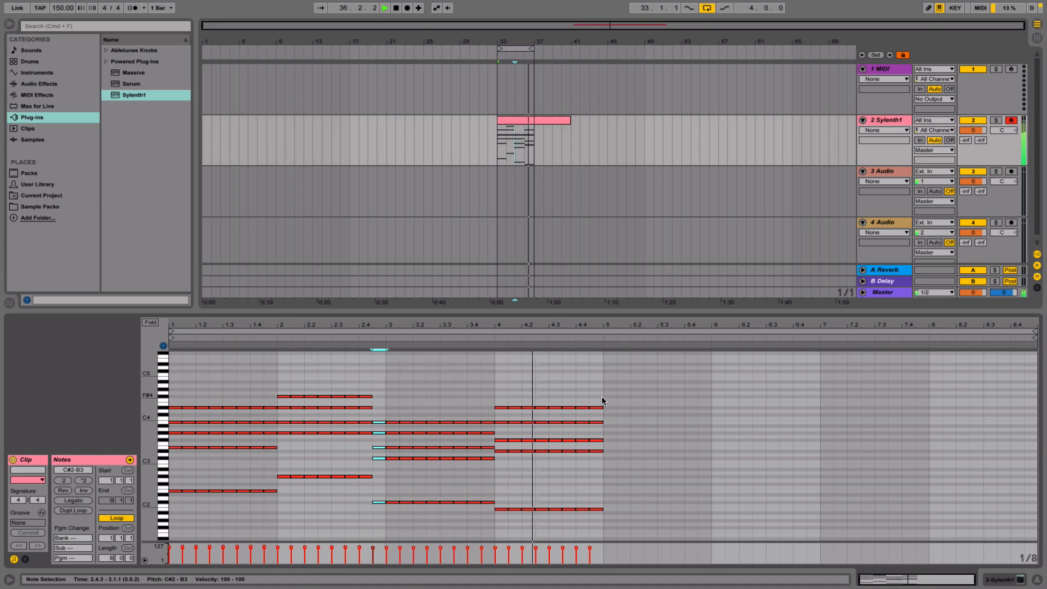
key("space")
key("space")
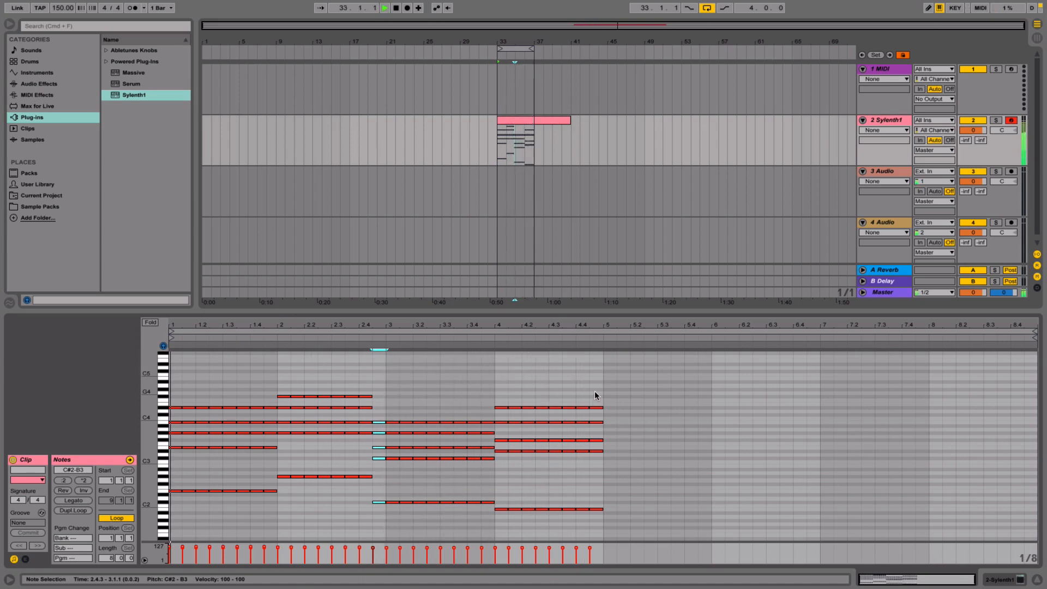
- Replace the last eighth-note chord of bar 1 with a copy of bar 2's first chord
left_click_drag(265, 391, 264, 525)
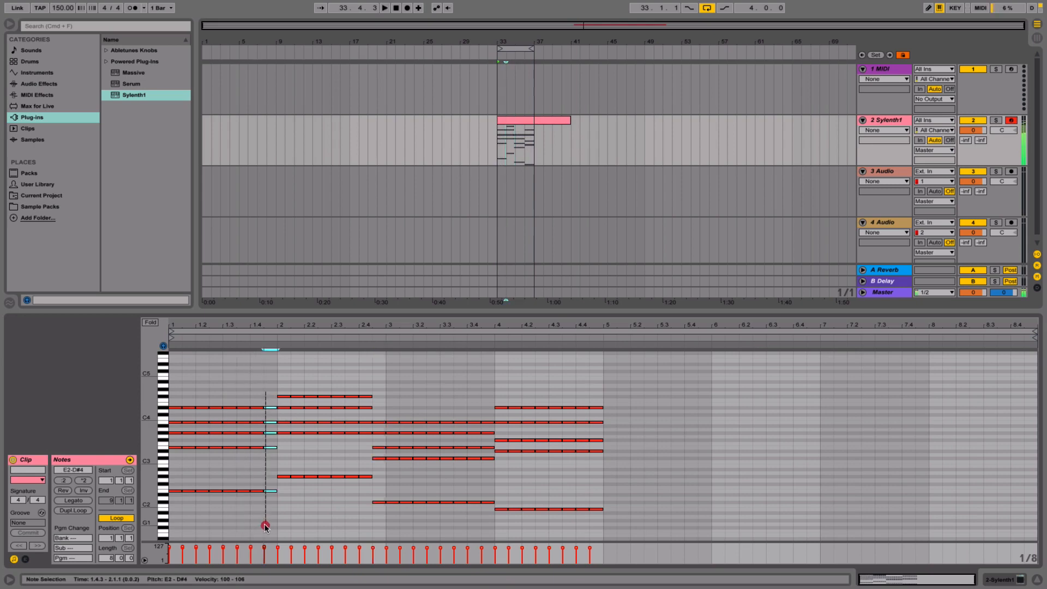
key("Delete")
left_click_drag(282, 490, 271, 396)
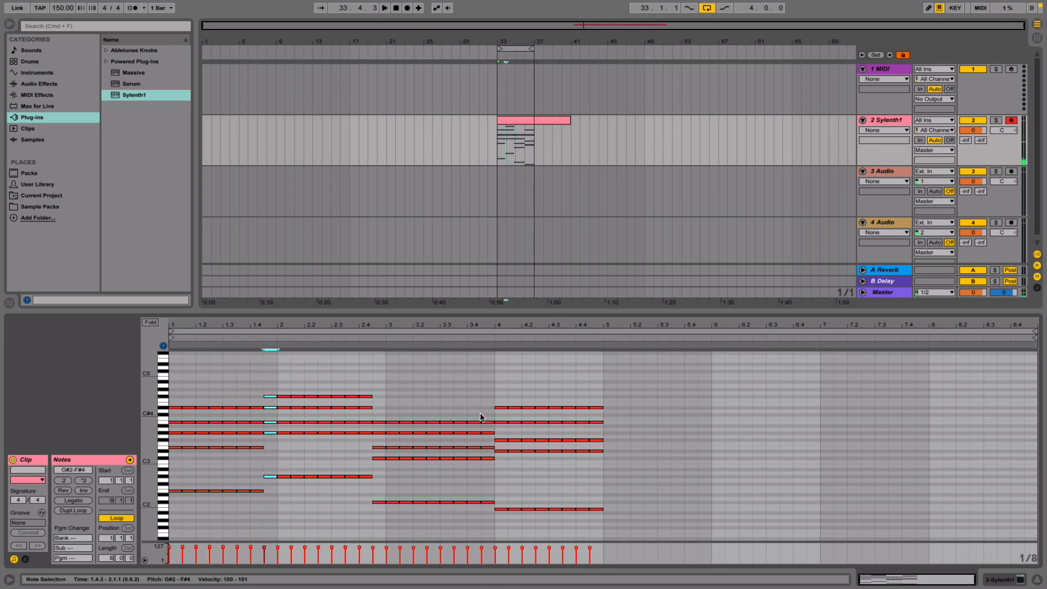
- Replace the last eighth-note chord of bar 3 with a copy of bar 4's first chord and play the result
left_click_drag(487, 406, 488, 487)
key("Delete")
mouse_move(506, 389)
left_mouse_down()
mouse_move(496, 520)
mouse_move(487, 511)
left_mouse_up()
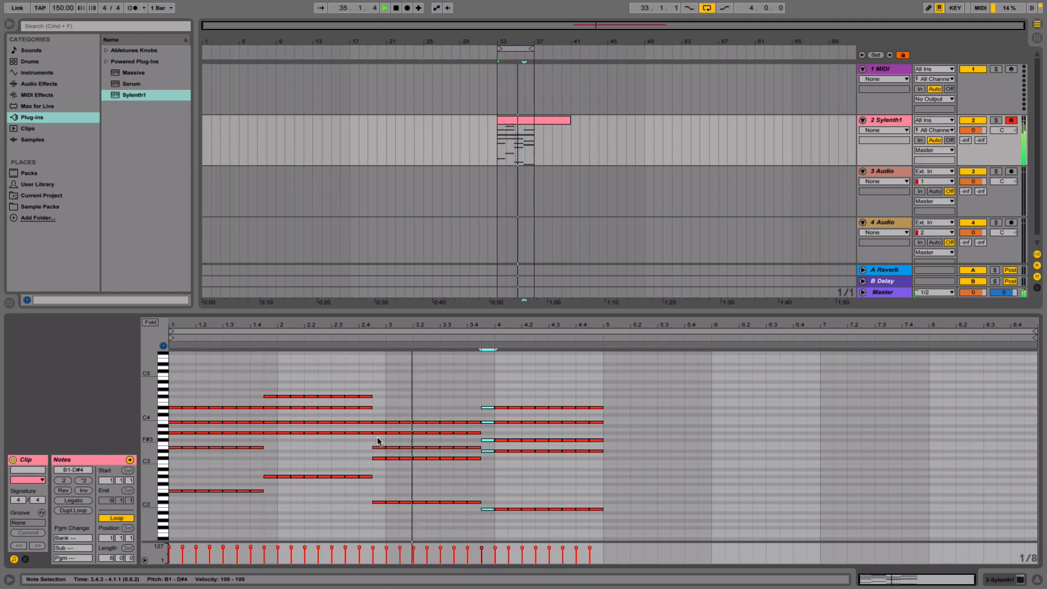
key("space")
- Replace the chord at 2.4.3 with a duplicate of the bar 2 chord just before it, and play the progression
left_click_drag(380, 408, 377, 472)
key("Delete")
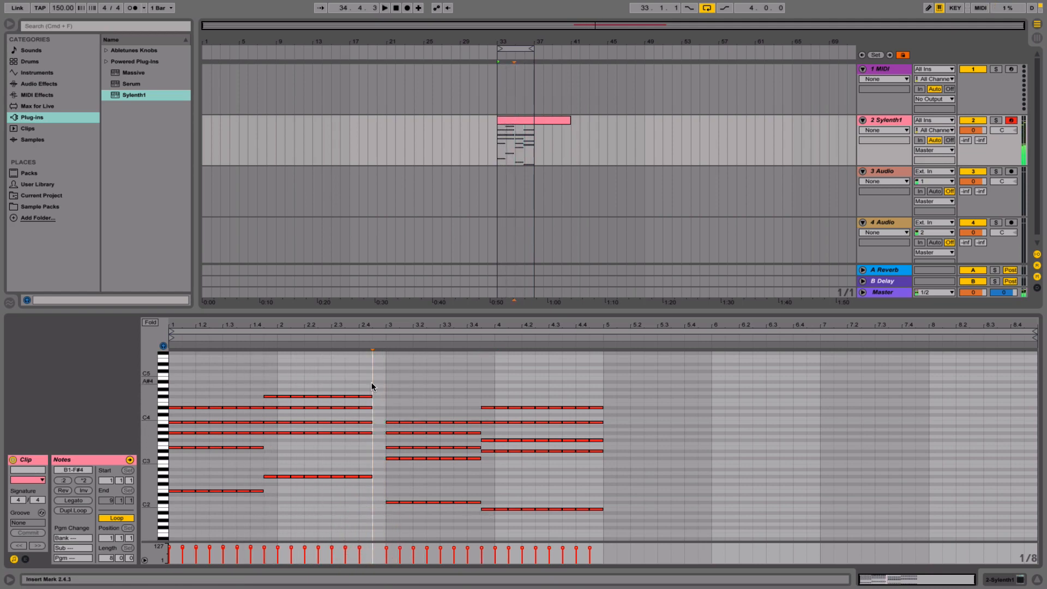
left_click_drag(371, 382, 366, 505)
key("super+d")
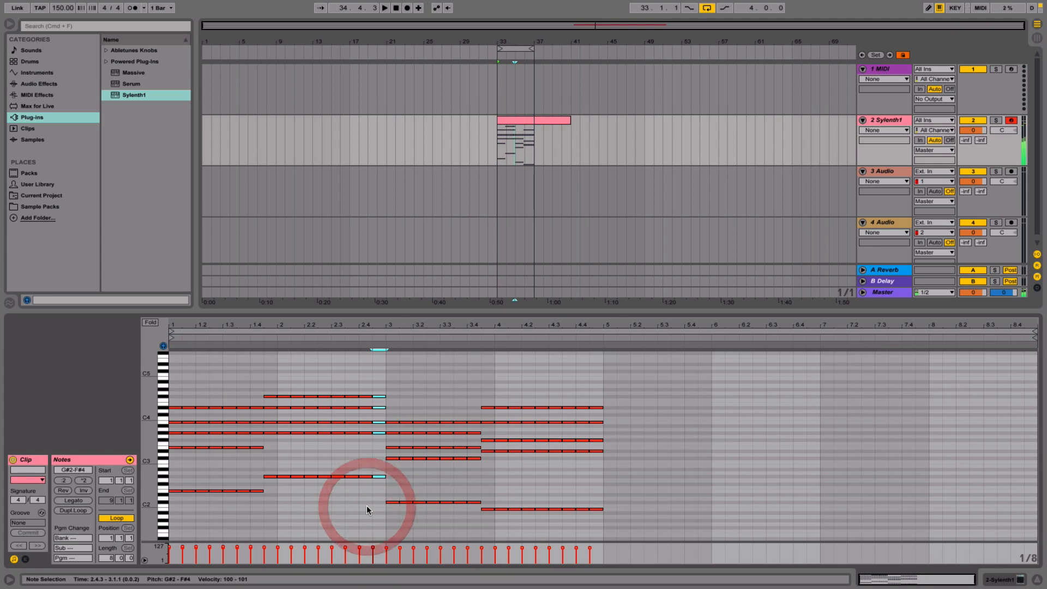
left_click(359, 335)
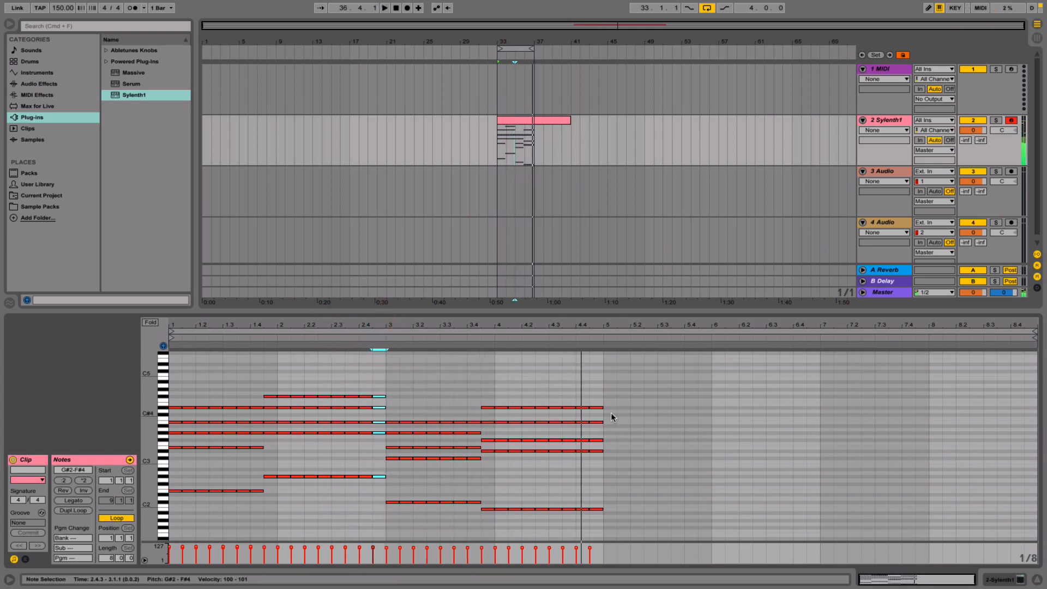
- Lower the last three D#4 notes of the fourth bar two semitones to C#4 and play the chord change
left_click_drag(611, 414, 573, 407)
key("Down")
key("Down")
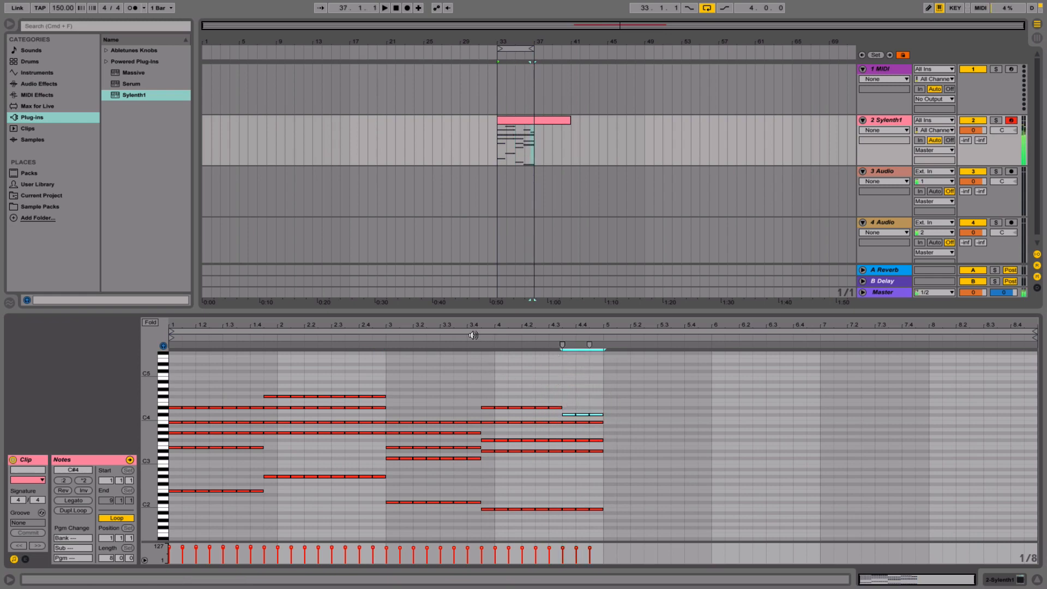
left_click(473, 333)
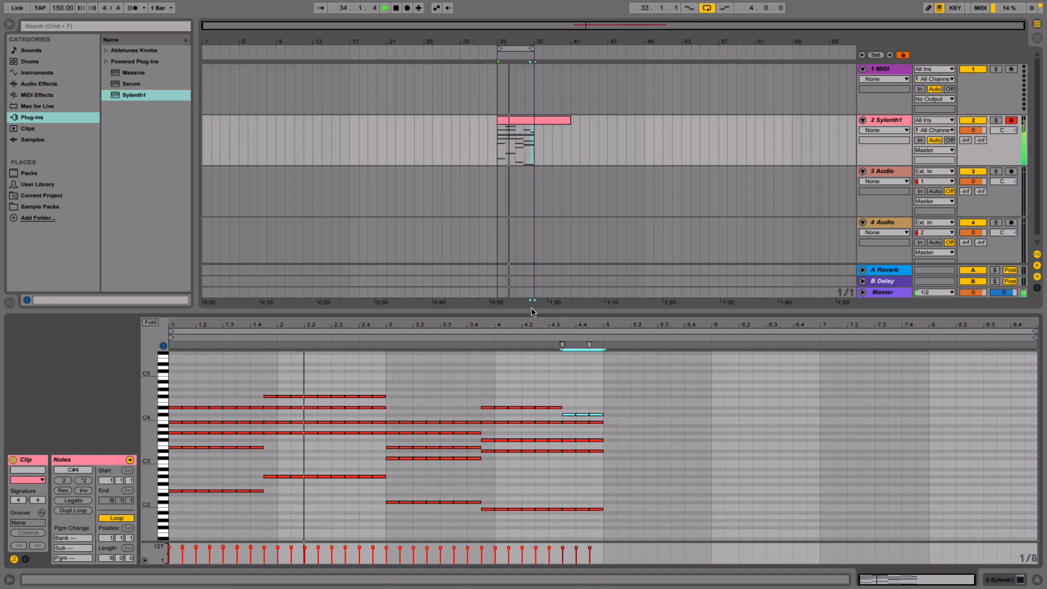
- Stop playback and insert a new MIDI track directly below the Sylenth1 track
left_click_drag(535, 136, 498, 144)
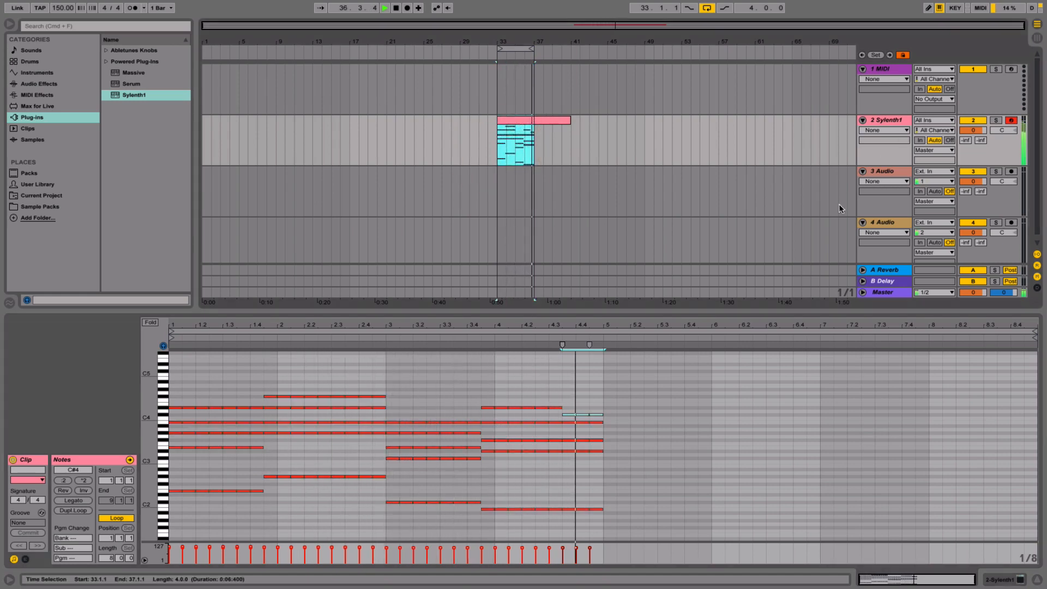
key("space")
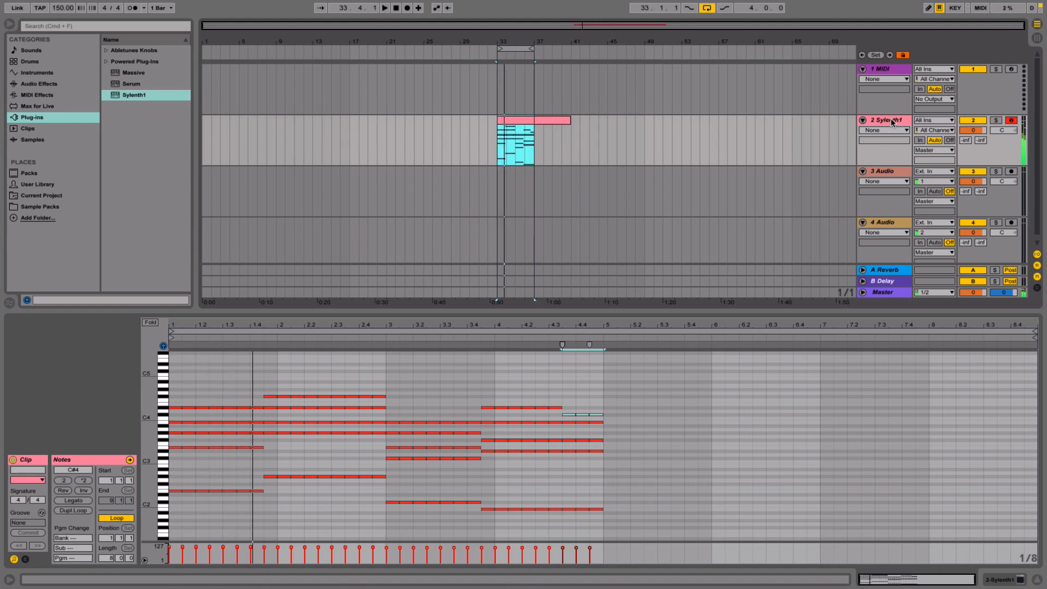
left_click(888, 120)
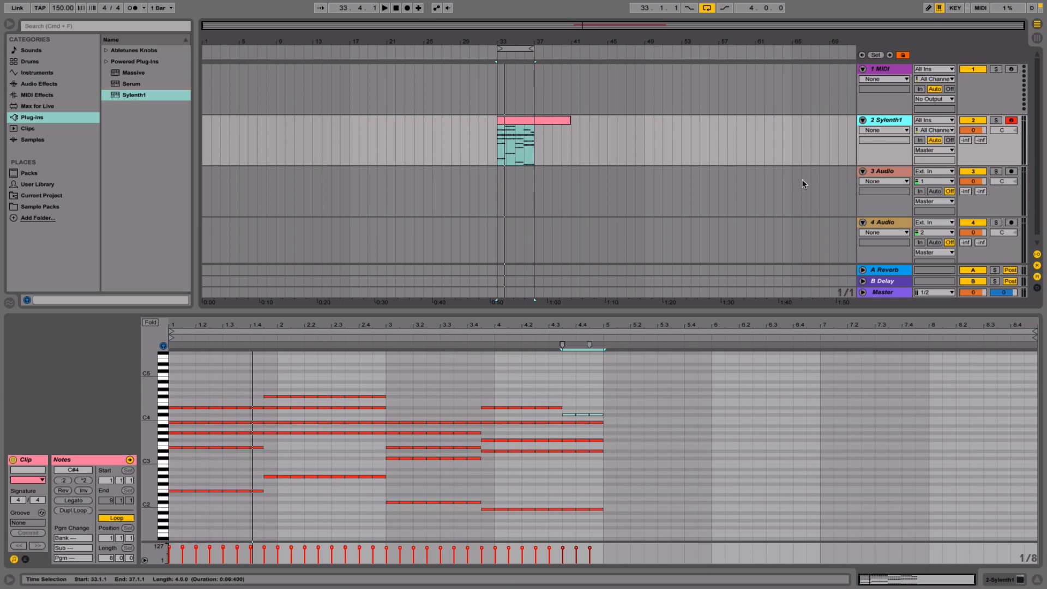
right_click(899, 120)
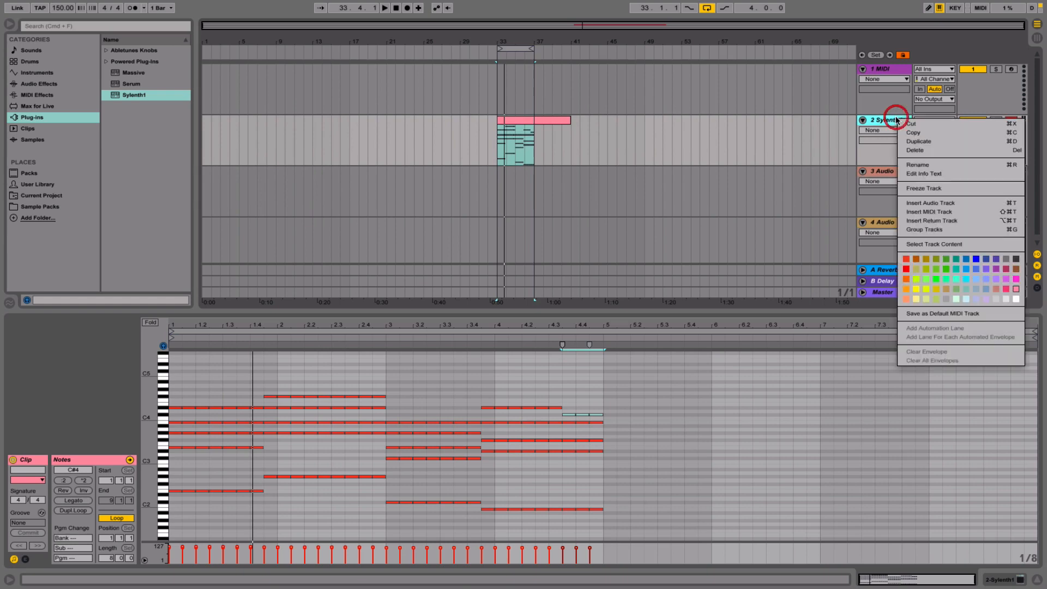
left_click(926, 213)
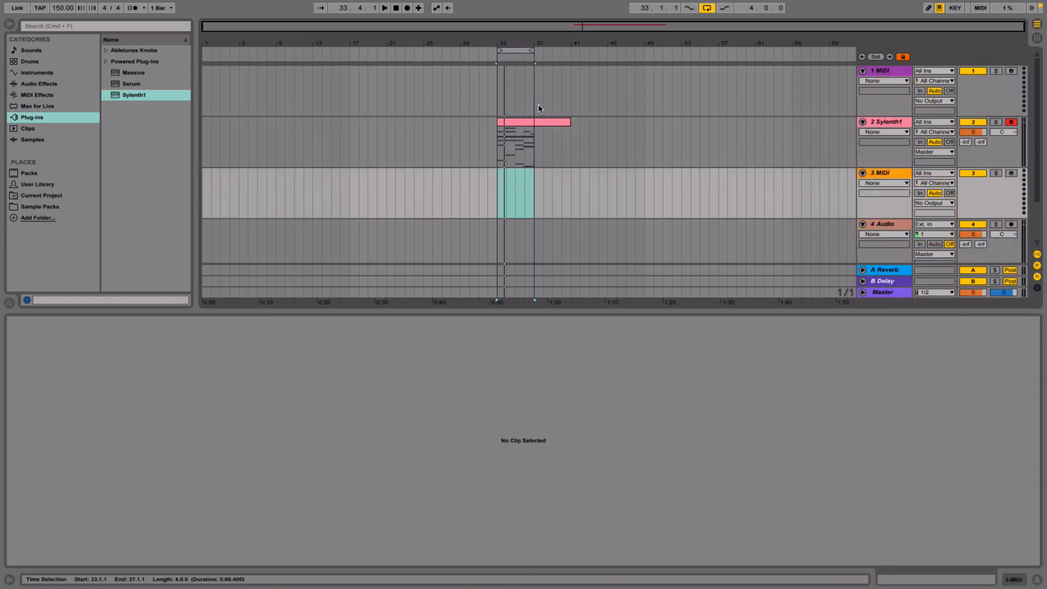
- Copy the Sylenth1 chord section from bars 33 to 37 onto the new MIDI track at the same position
left_click(519, 124)
left_click(519, 125)
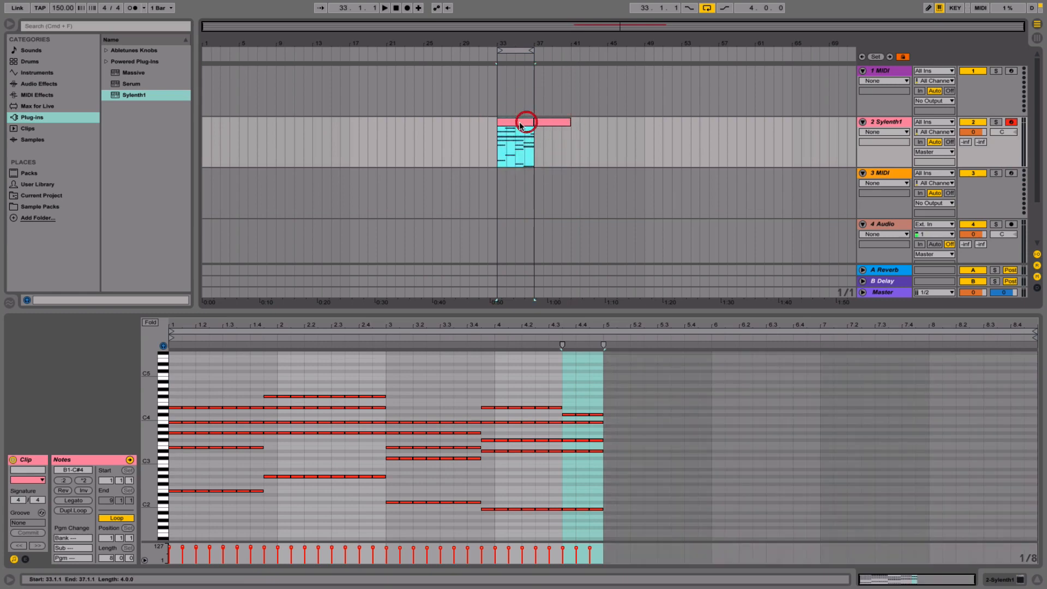
left_click_drag(519, 125, 516, 175)
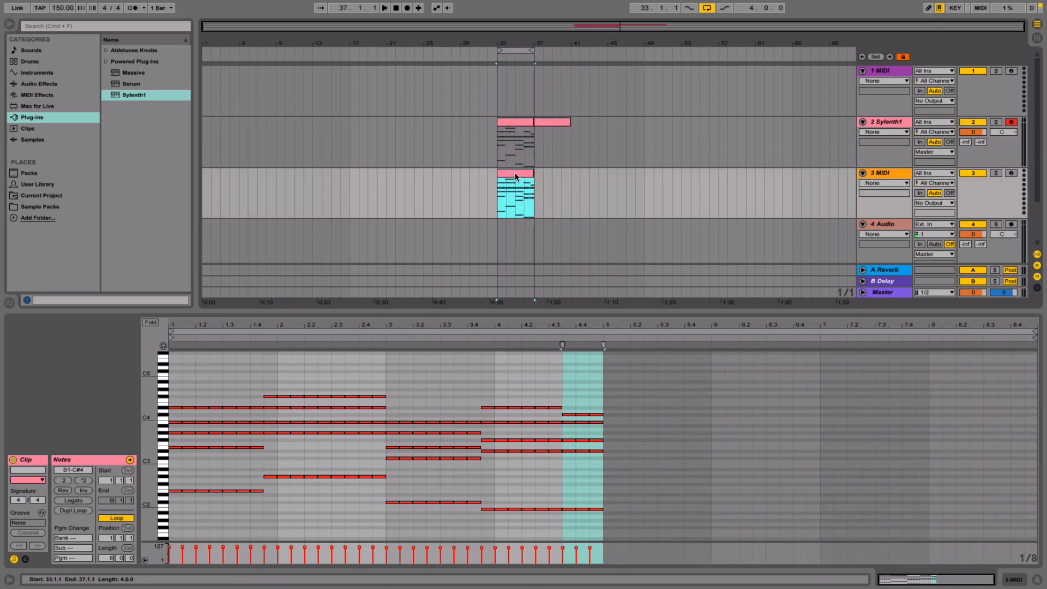
- Delete all upper chord notes in the copied clip, leaving only the lowest notes as a bass line
left_click(515, 175)
left_click(518, 172)
left_click_drag(632, 463, 167, 382)
key("Delete")
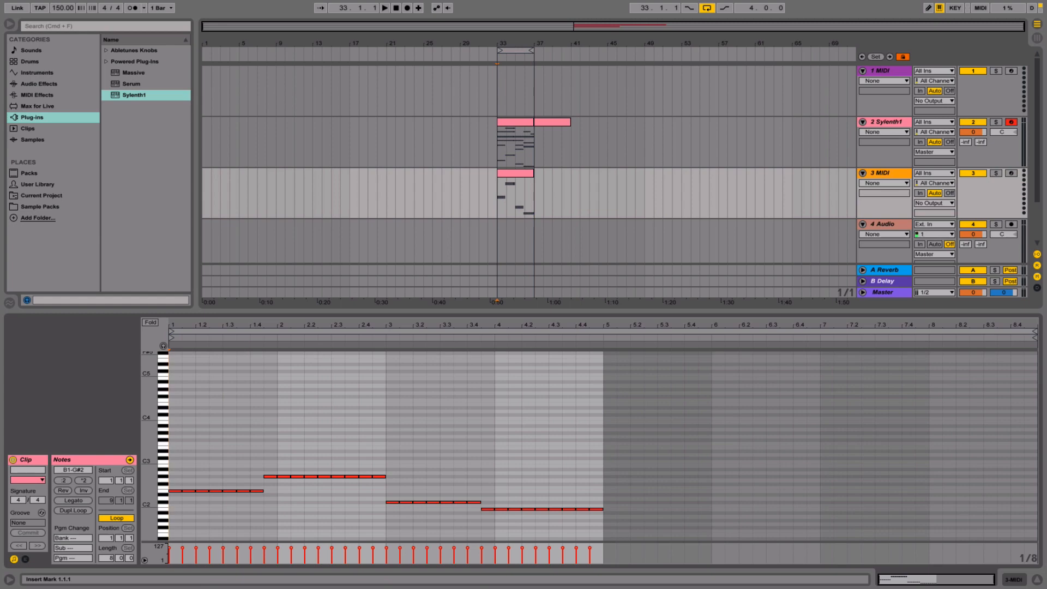
- Reopen the bass-note clip on the new MIDI track and change its clip colour to periwinkle blue
left_click(1039, 580)
key("super+t")
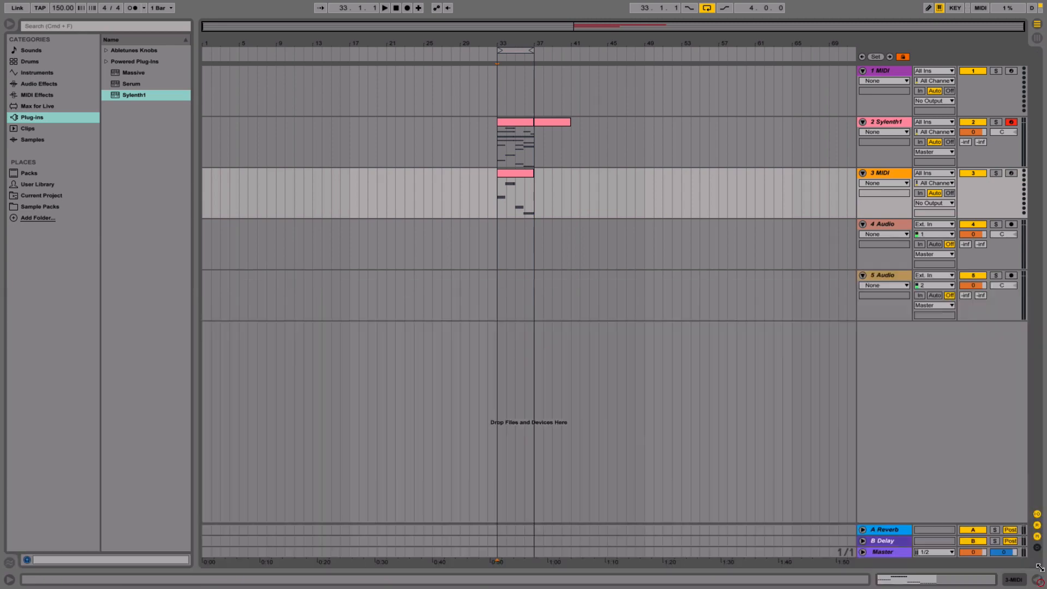
left_click(885, 173)
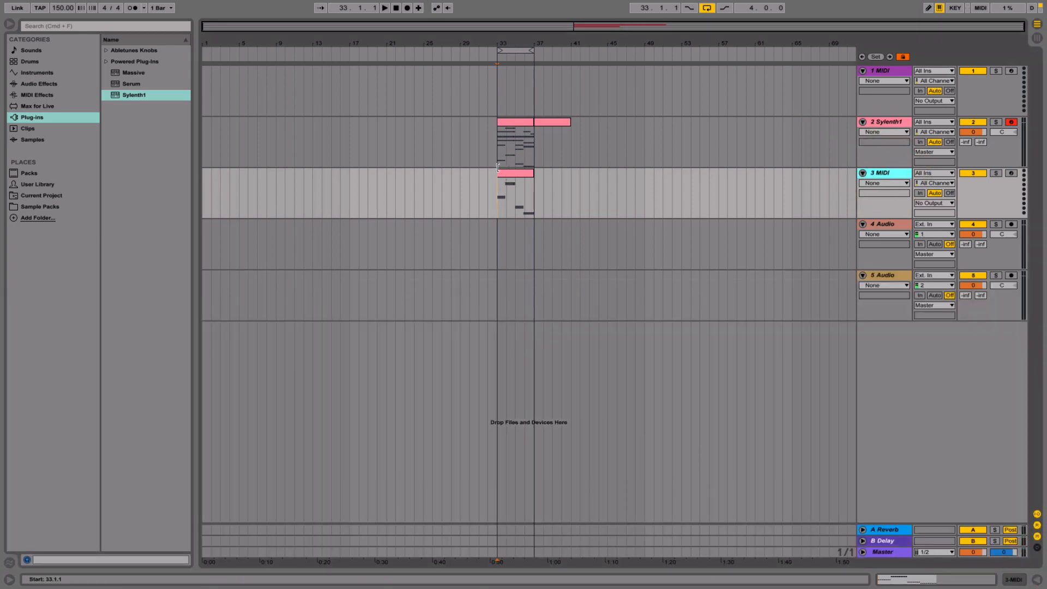
double_click(529, 171)
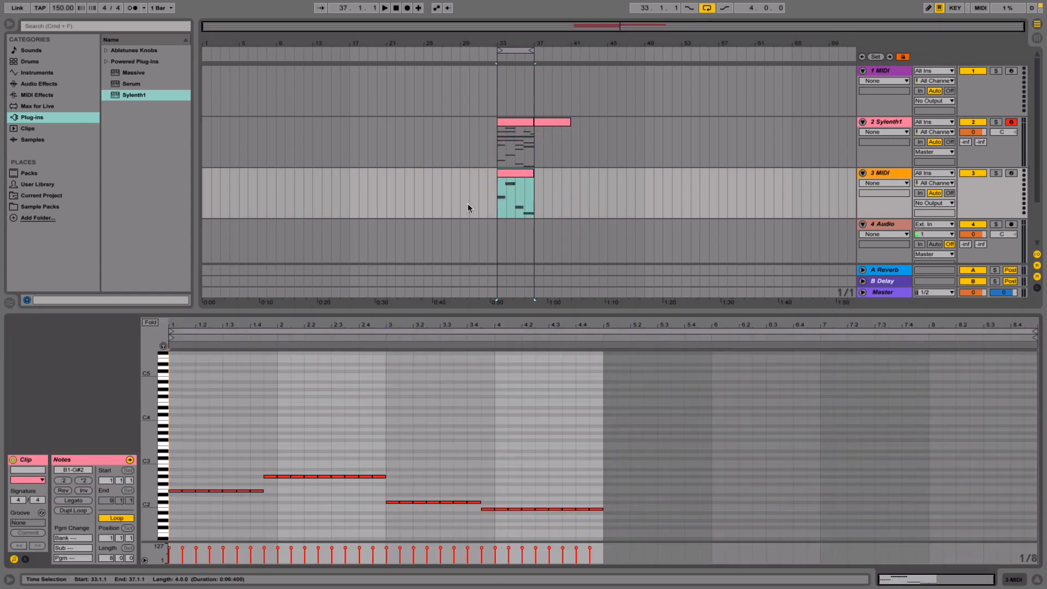
left_click(33, 481)
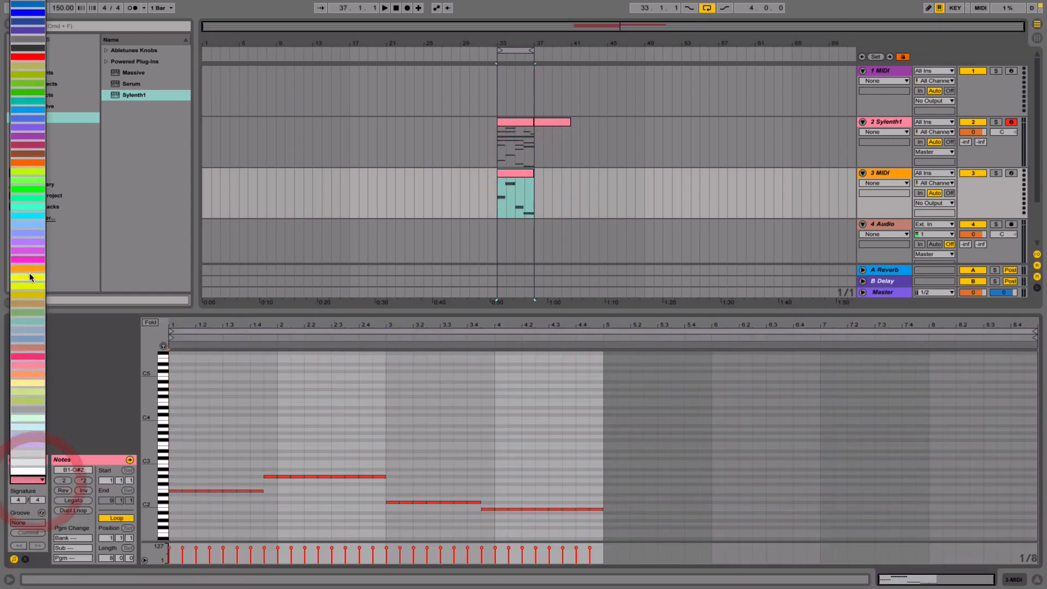
left_click(31, 232)
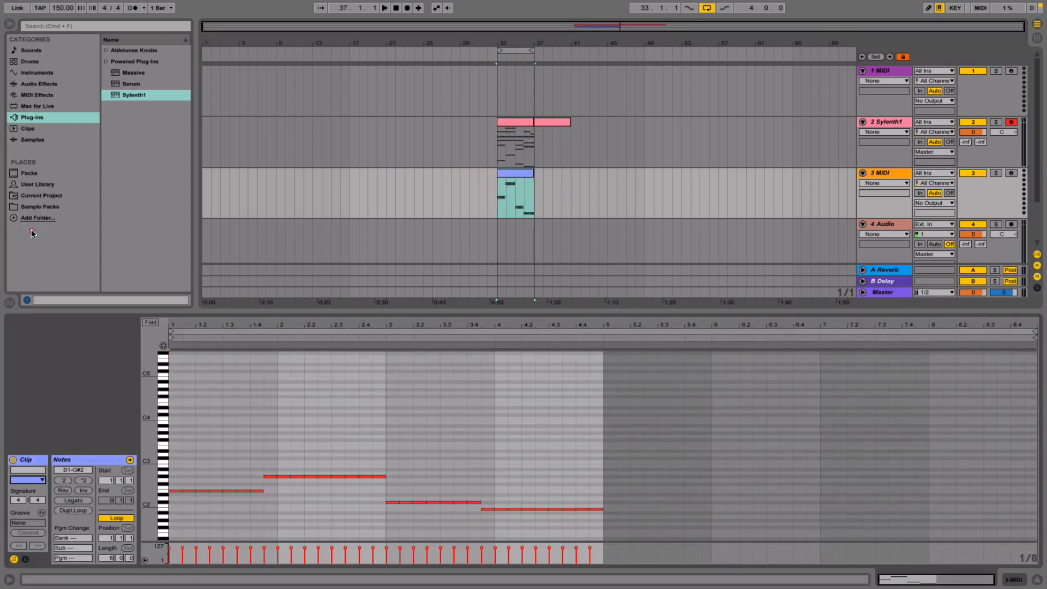
- Name the bass-note clip "Bass", then colour its track blue and rename the track "Bass MIDI"
left_click(25, 470)
right_click(892, 175)
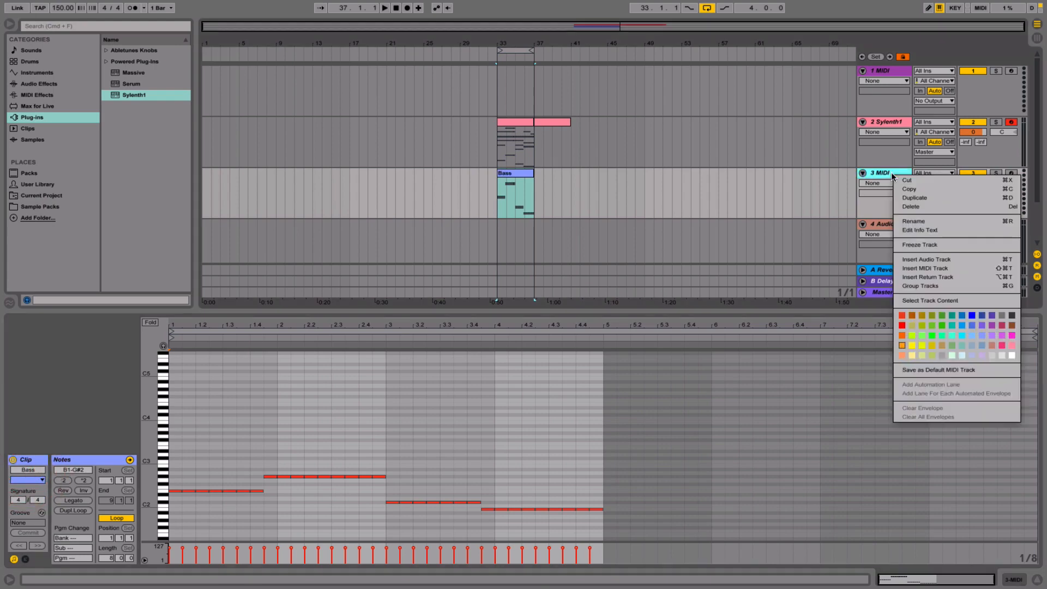
left_click(963, 326)
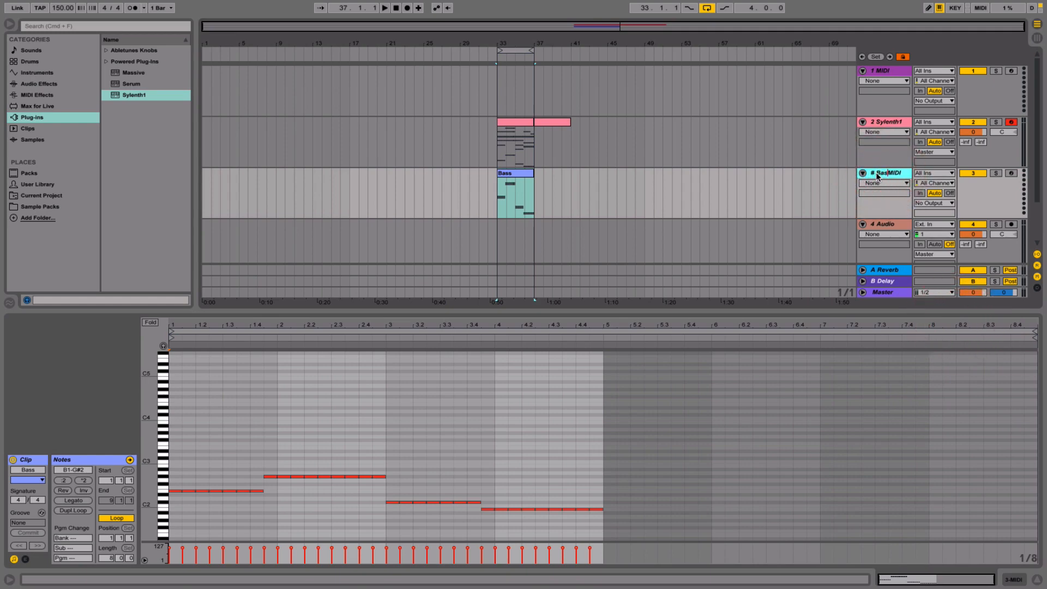
type("s")
key("Return")
- Rename the chord track to "Chords Sylenth1" and name its first clip "Chords Em"
left_click(876, 121)
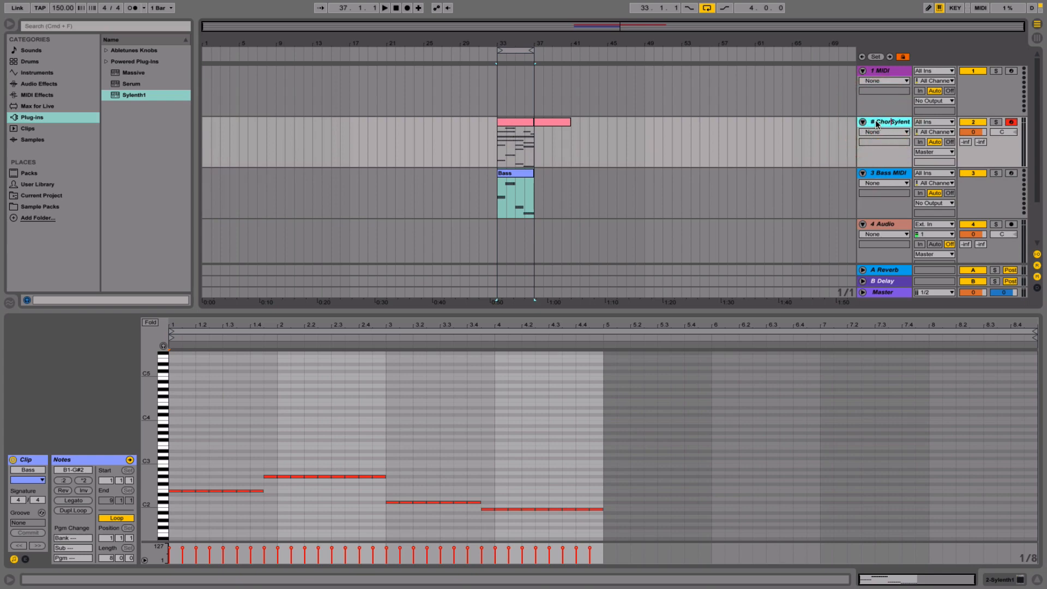
key("Return")
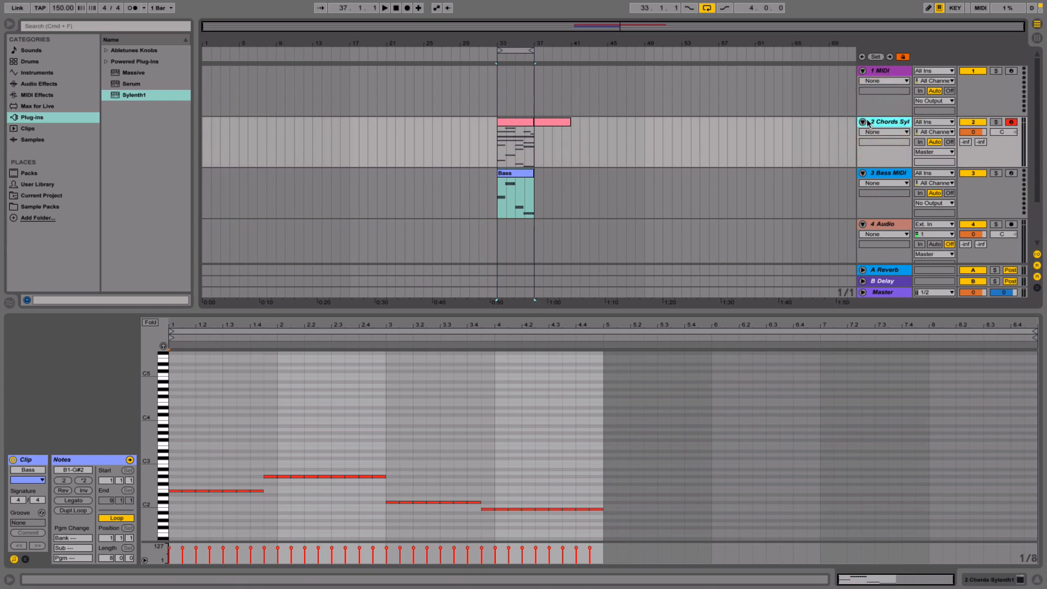
left_click(519, 133)
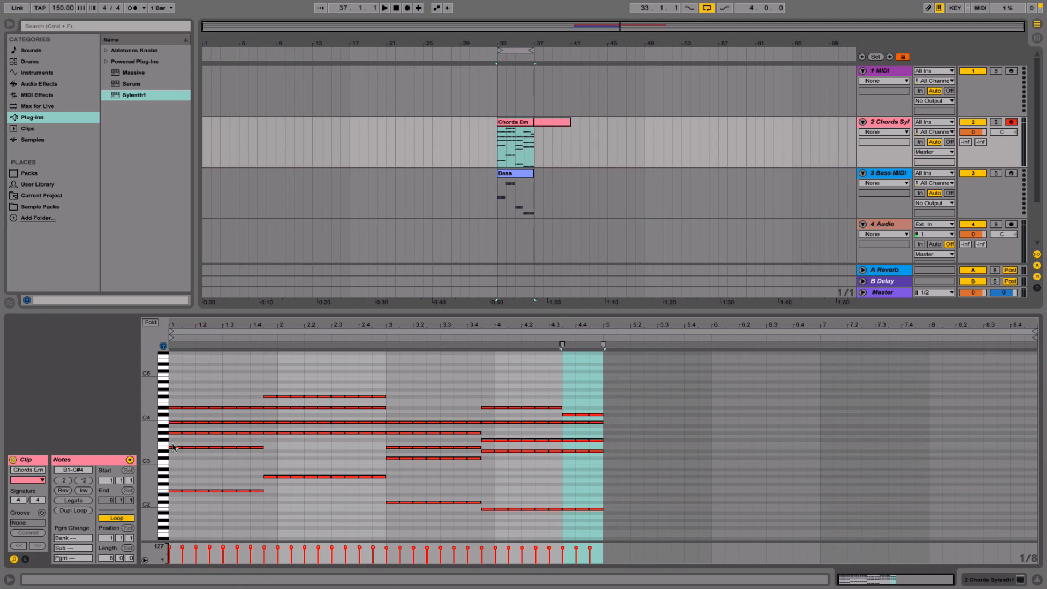
- Load a Sylenth1 instrument onto the Bass MIDI track and solo that track
key("space")
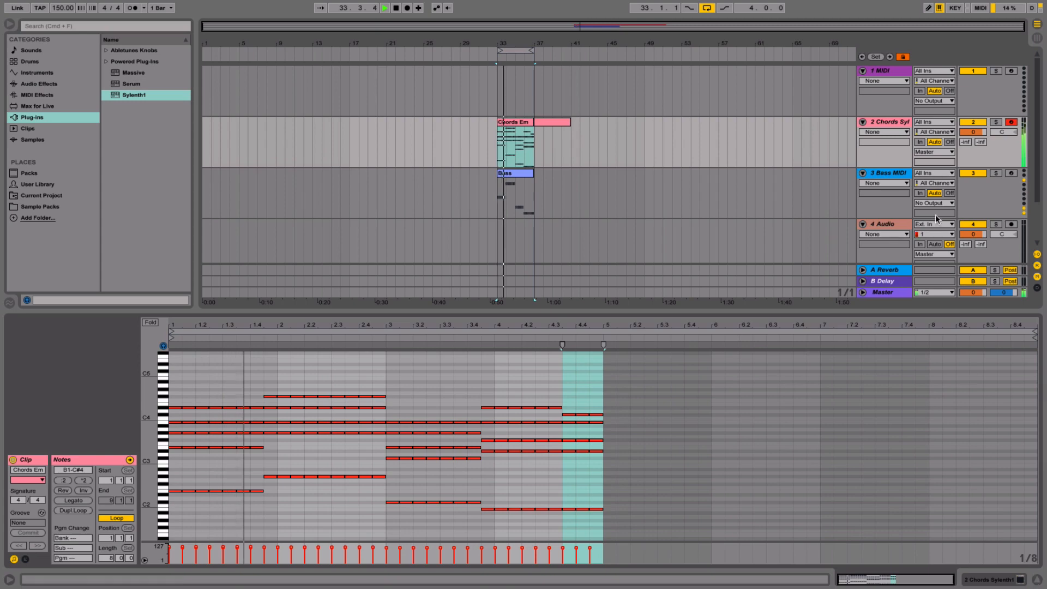
left_click(890, 173)
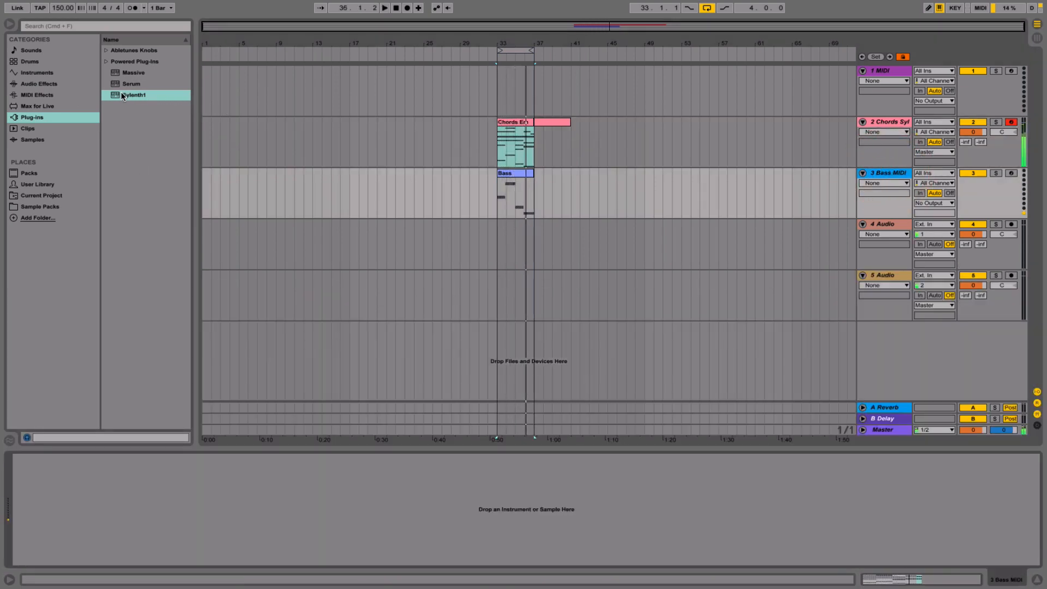
left_click_drag(122, 96, 175, 505)
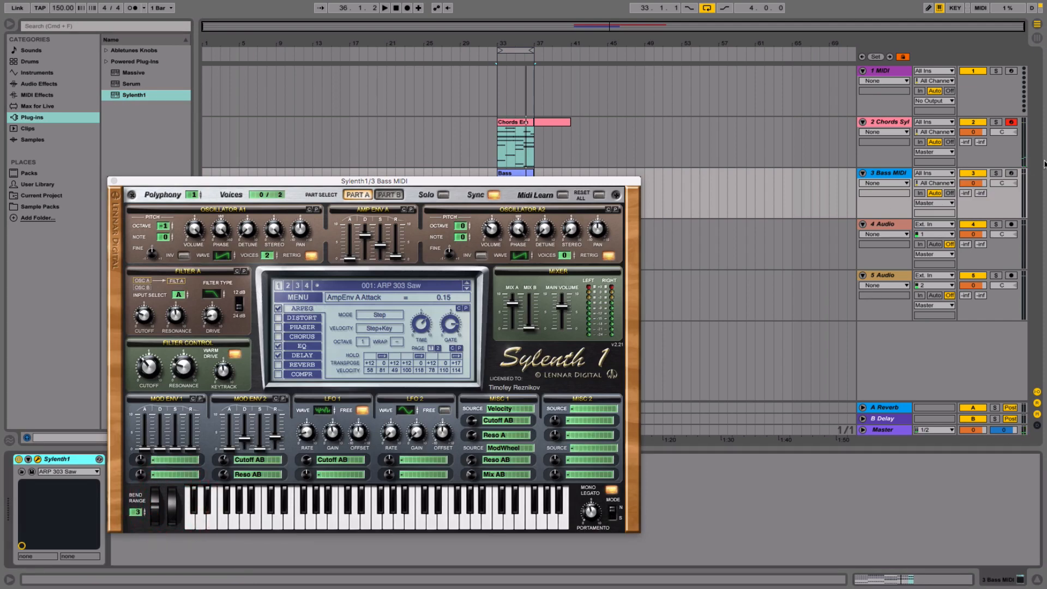
left_click(997, 173)
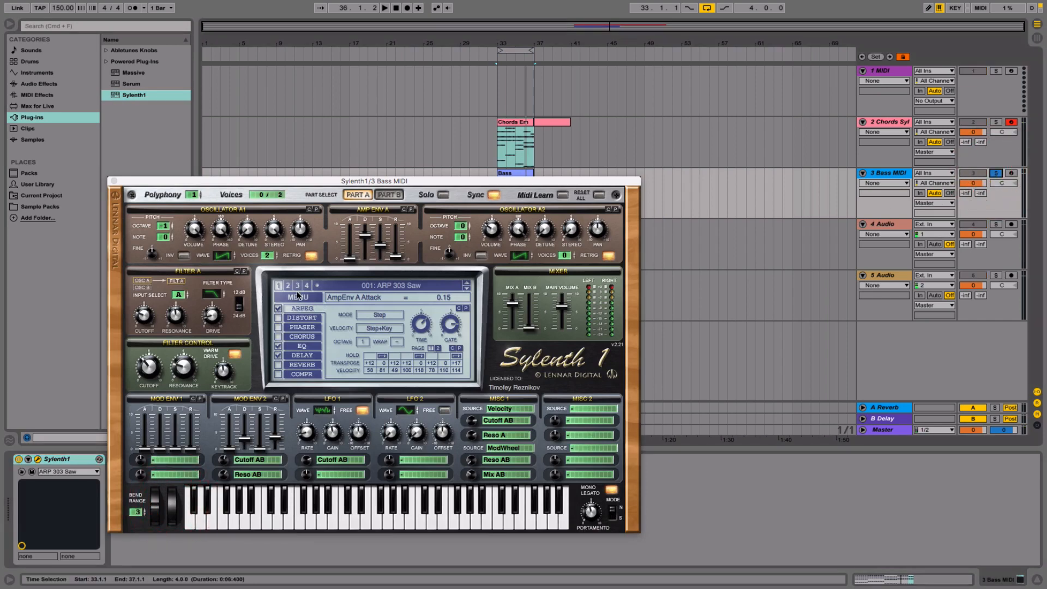
- Load the bank "Abletunes - Future Bass Essentials.fxb" into the bass track's Sylenth1
left_click(298, 298)
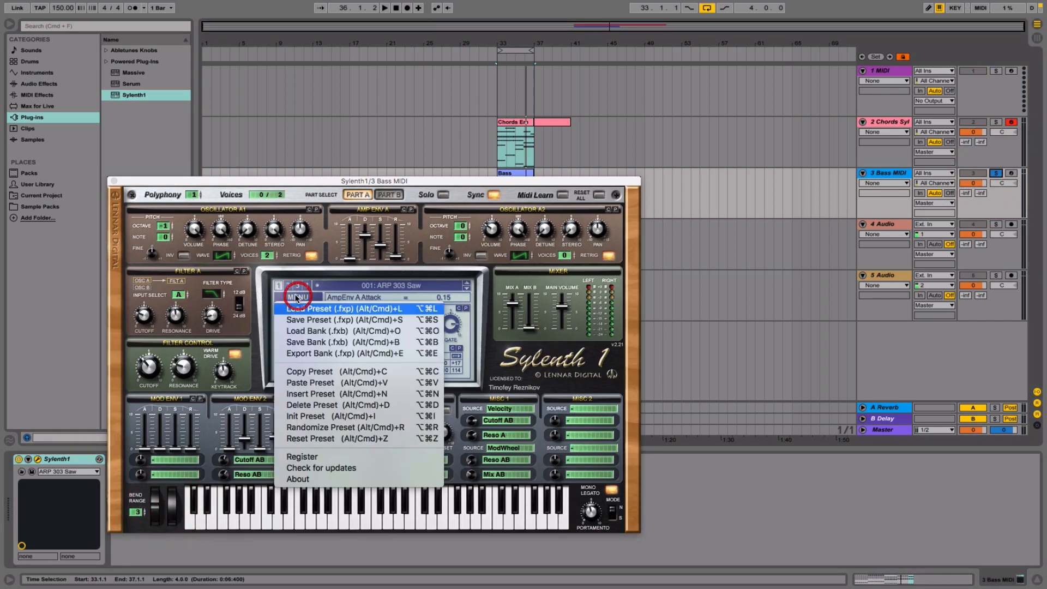
left_click(335, 331)
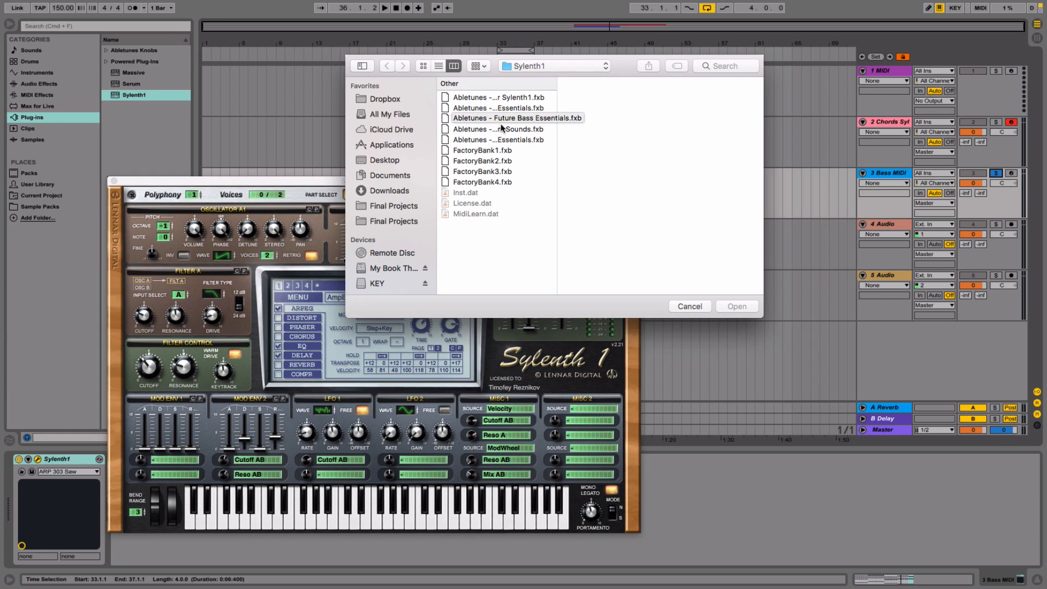
double_click(557, 95)
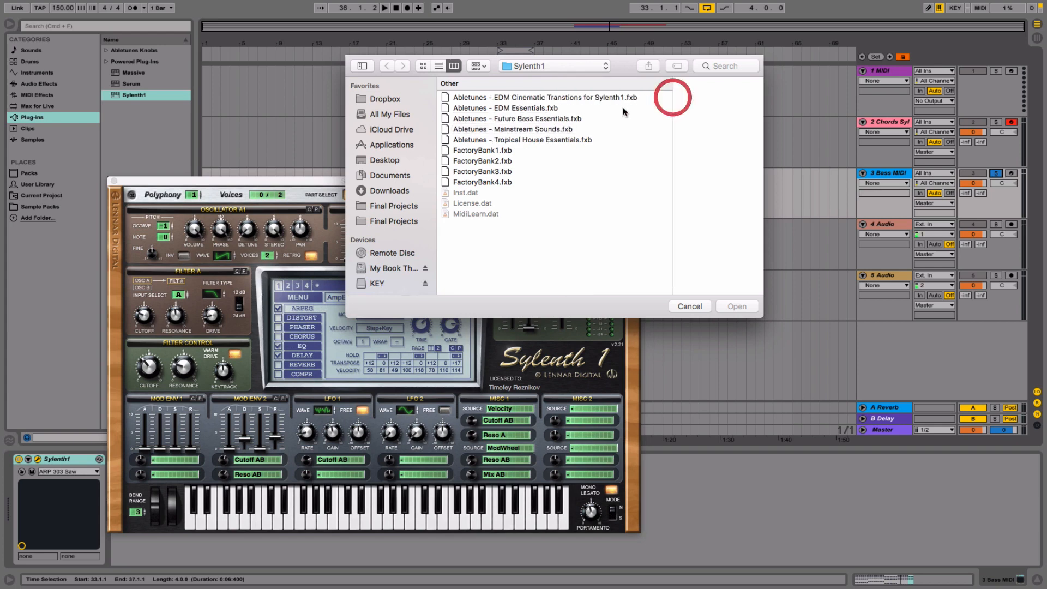
left_click(552, 119)
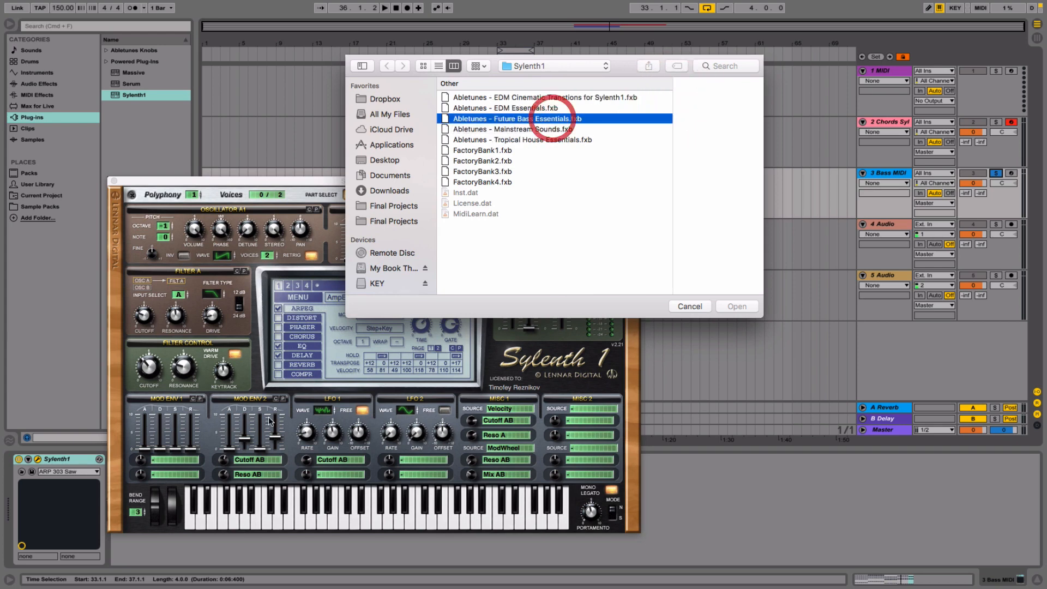
left_click(737, 307)
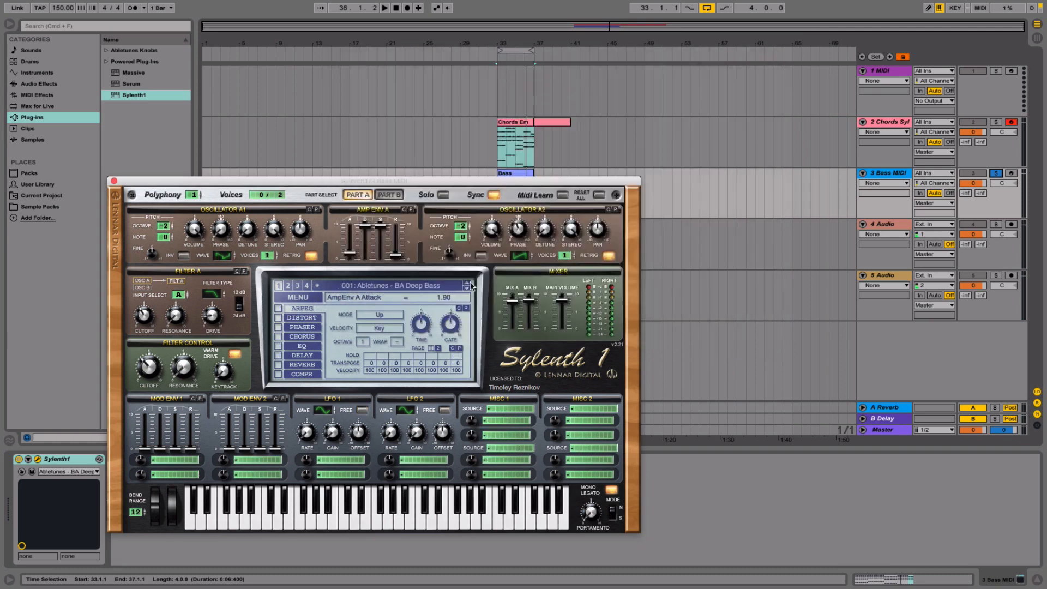
- Lower the Bass MIDI track volume to -2.2 dB and play the loop with the synth window moved off the arrangement
left_click(892, 173)
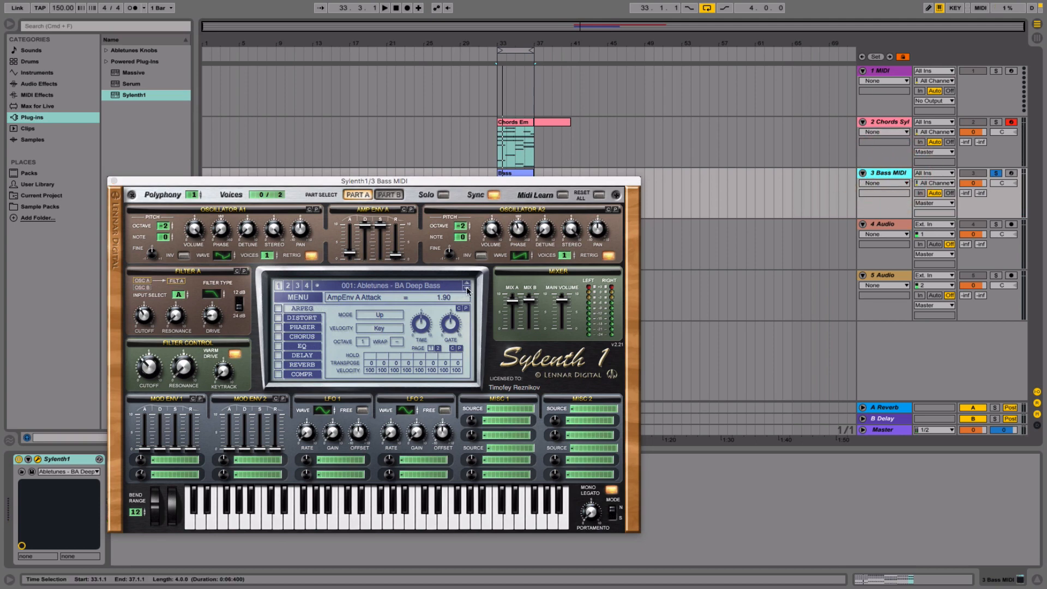
left_click_drag(975, 183, 975, 190)
key("space")
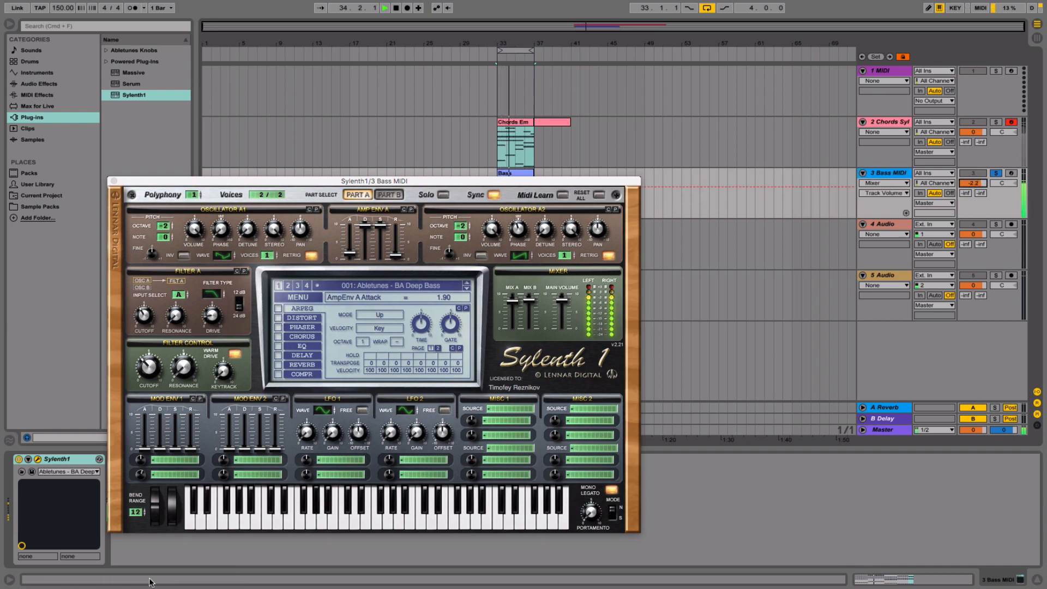
left_click_drag(308, 181, 749, 242)
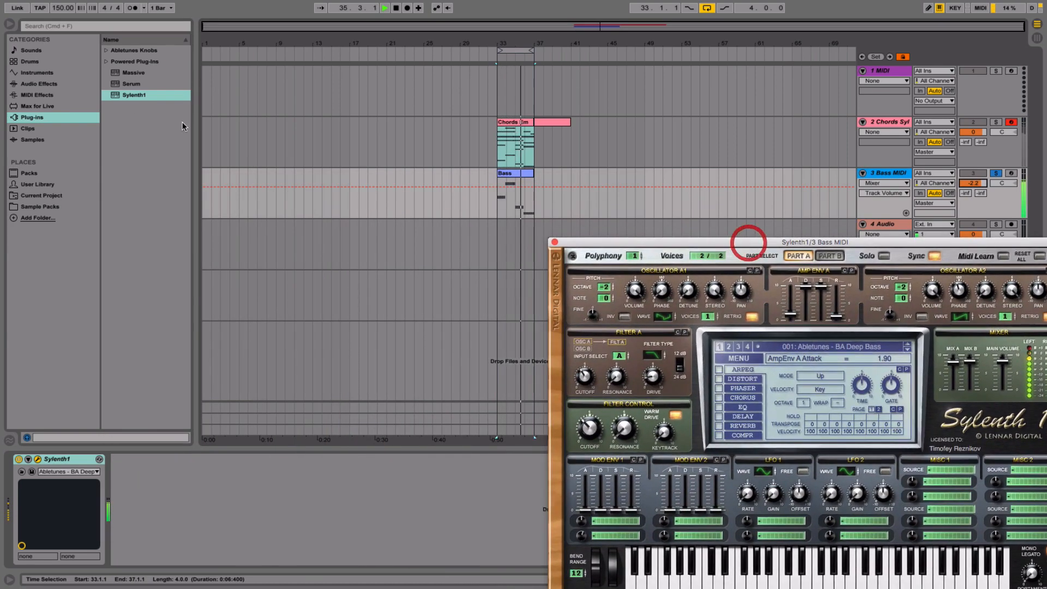
- Add a Pitch MIDI effect before Sylenth1 on the bass track and set its pitch to +12 st
left_click(36, 95)
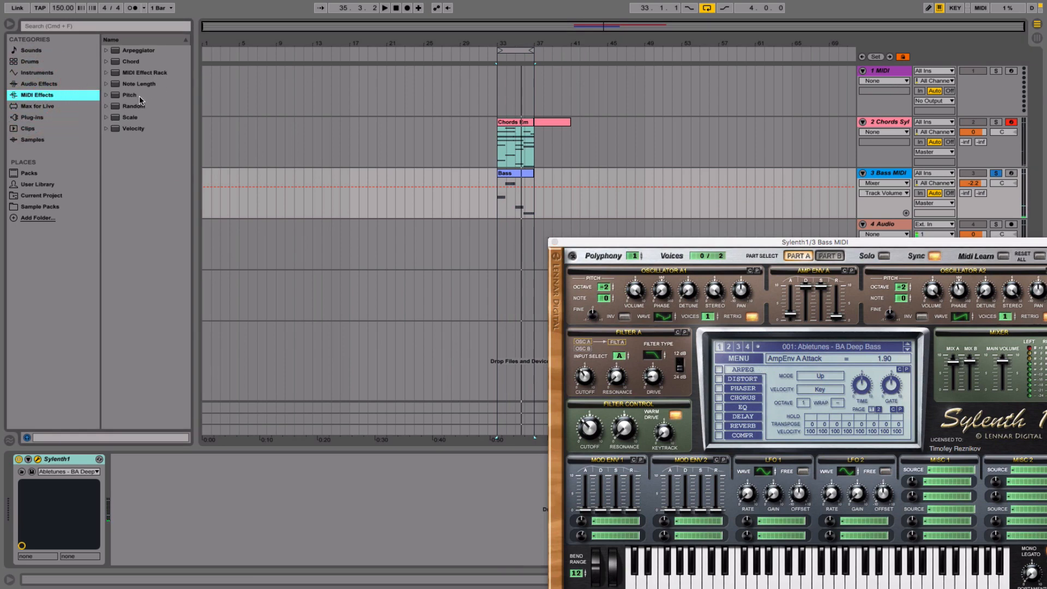
left_click_drag(129, 95, 36, 490)
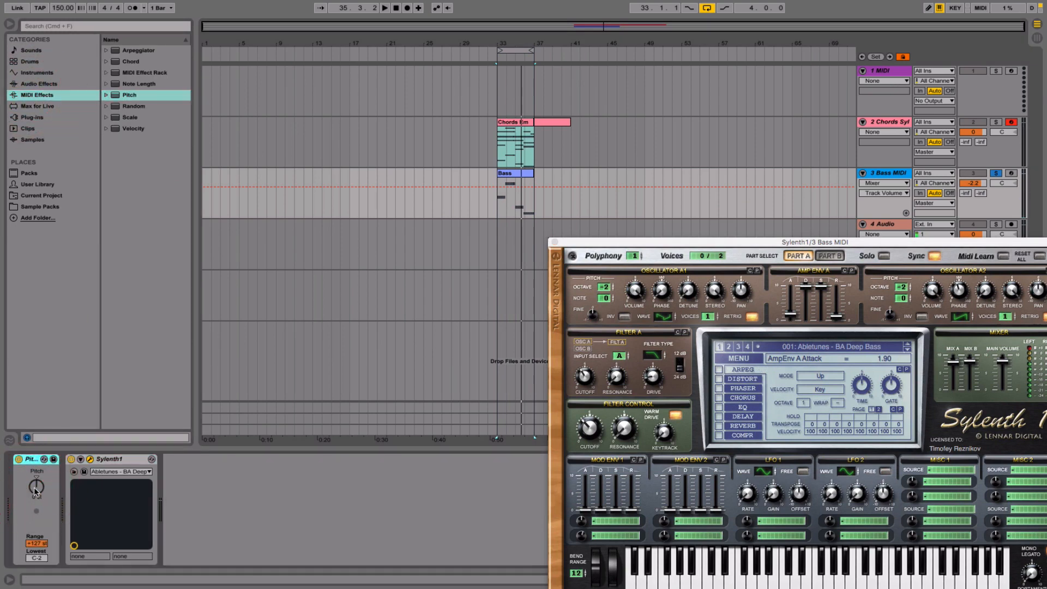
left_click(34, 490)
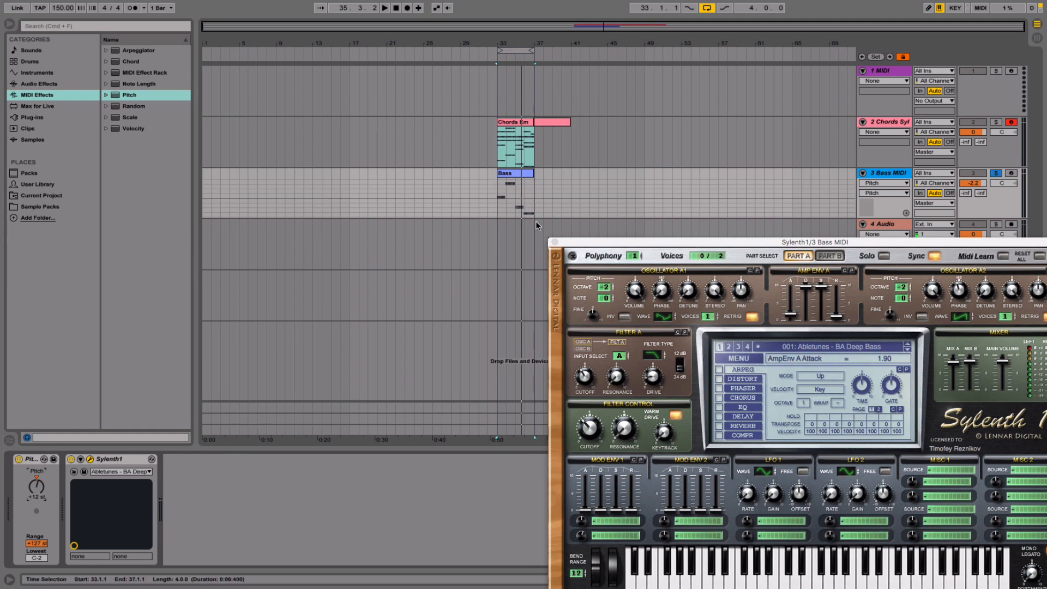
- Play the soloed bass loop and step through the Sylenth1 presets to "Abletunes - BS Wide Bass"
left_click(522, 173)
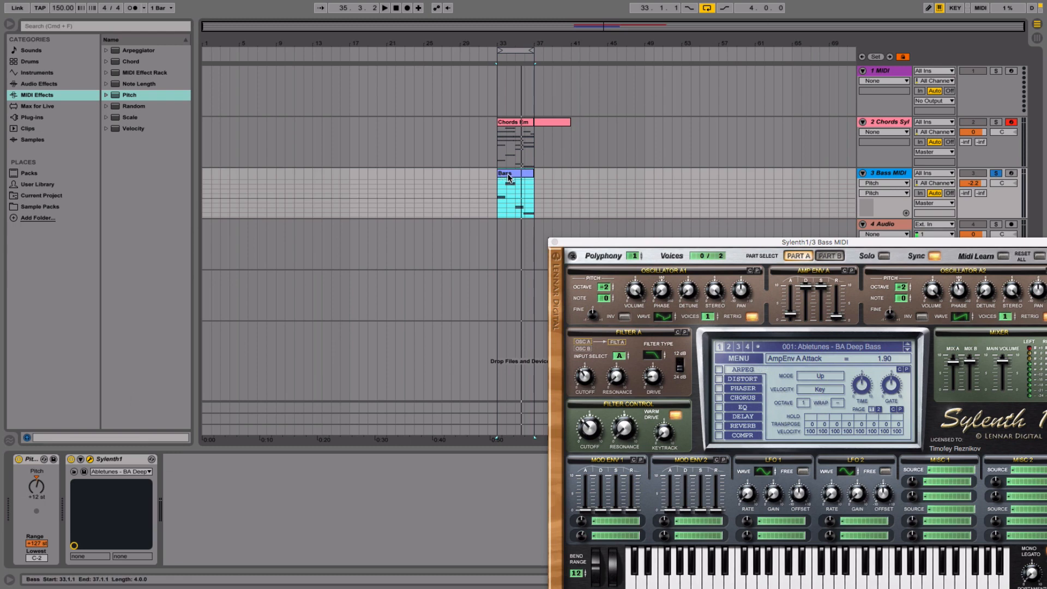
left_click_drag(594, 244, 561, 238)
key("space")
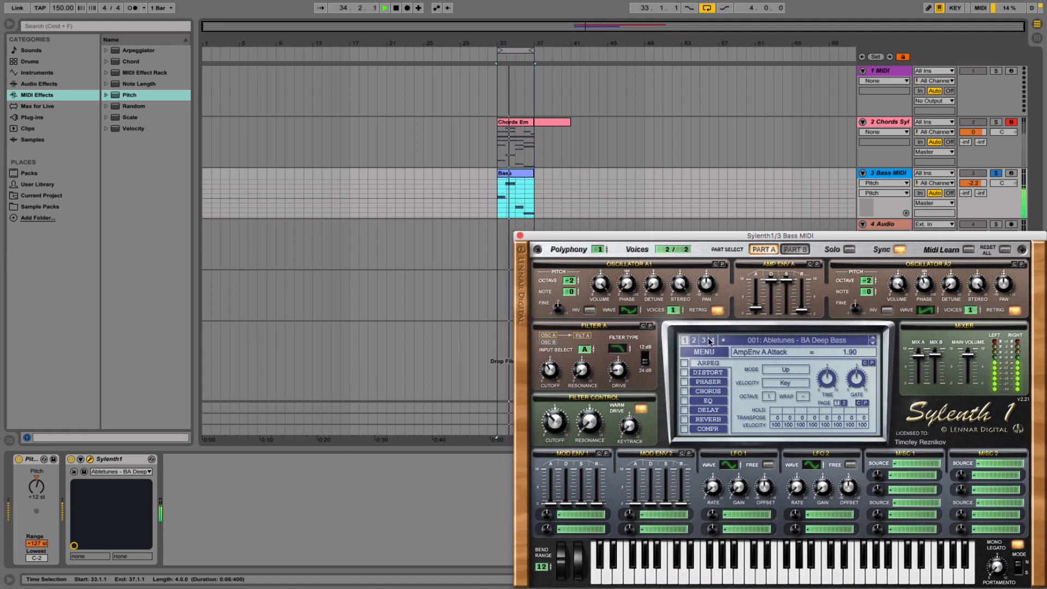
left_click(110, 473)
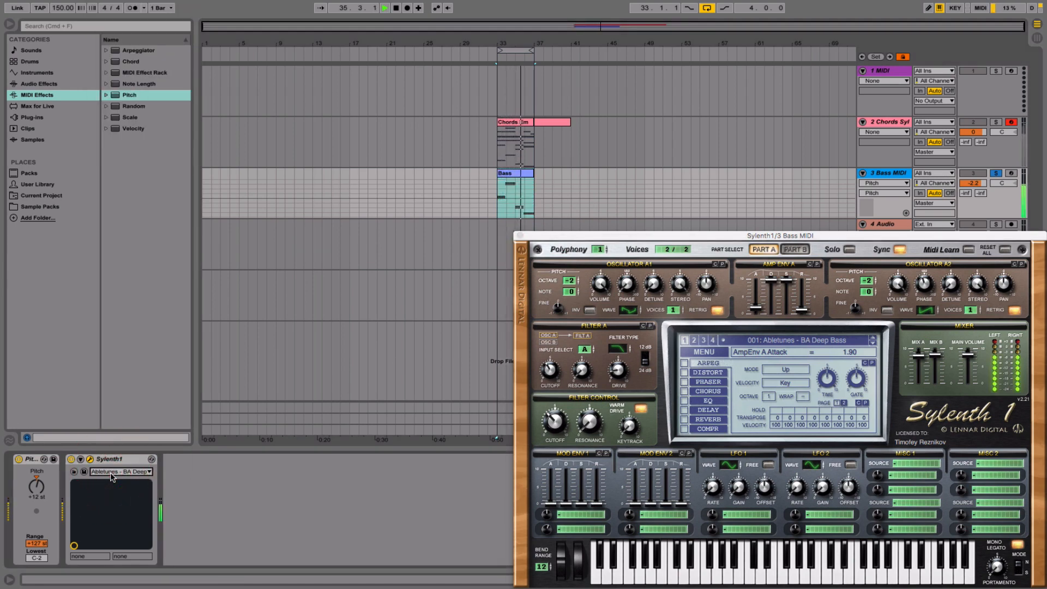
key("Down")
key("Down")
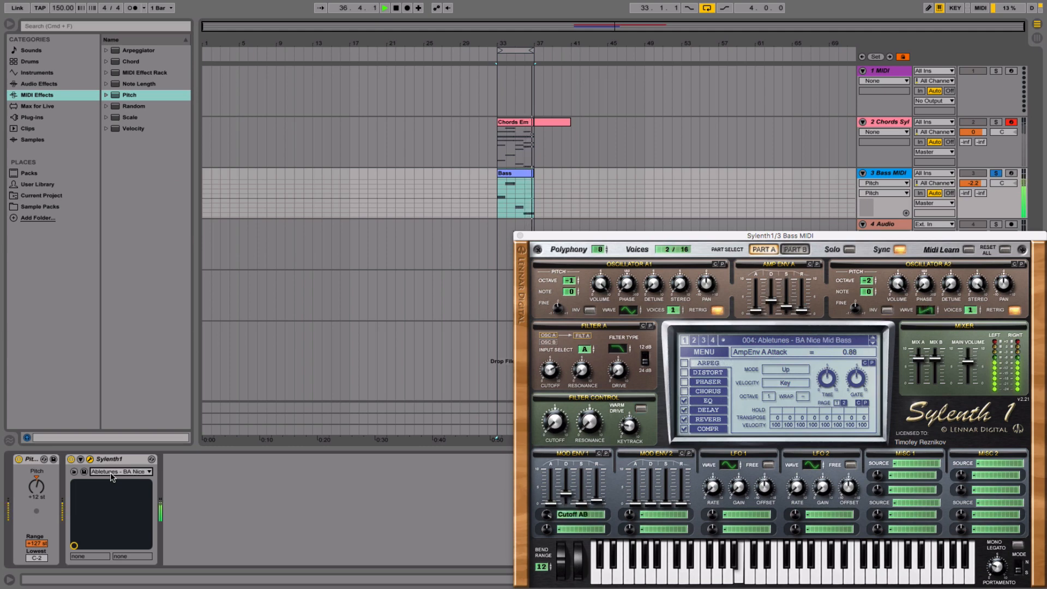
key("Down")
key("Down")
key("Down")
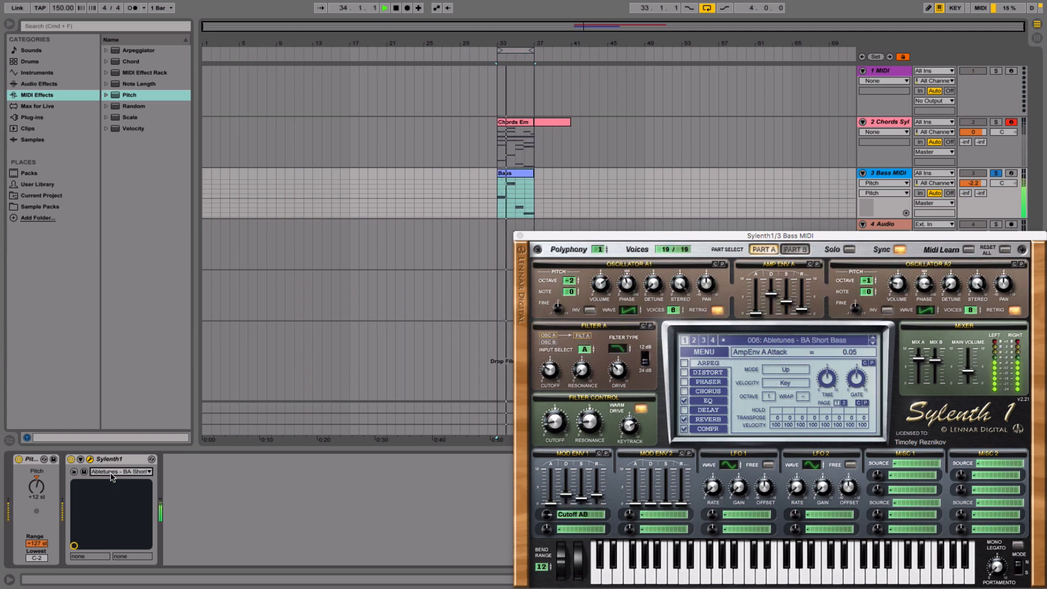
key("Down")
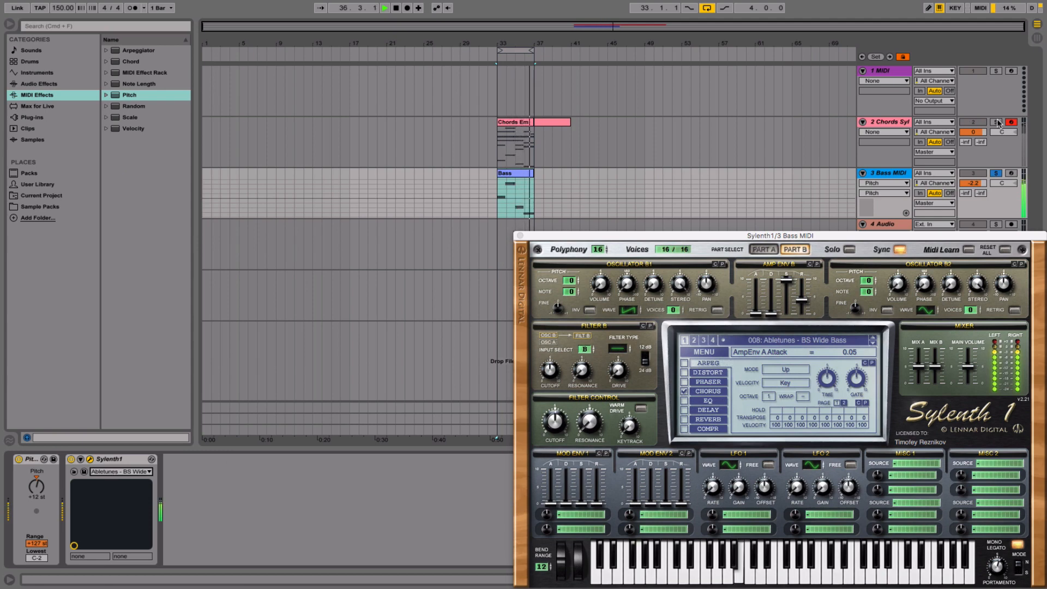
- Reset the bass track's Pitch effect to 0 st and compare the bass in the mix and soloed, leaving it soloed
left_click(996, 173)
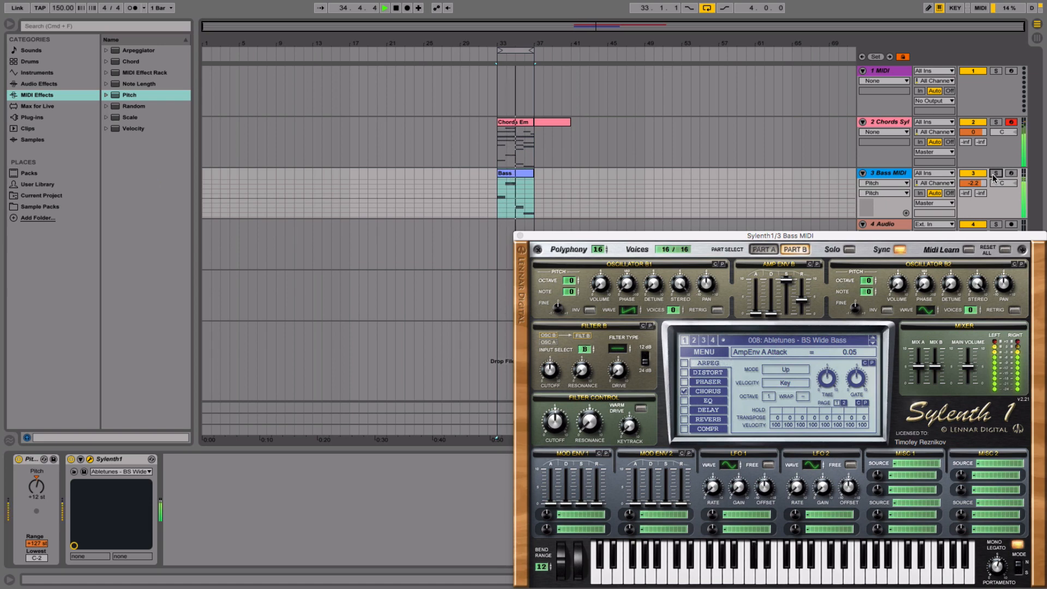
left_click(35, 487)
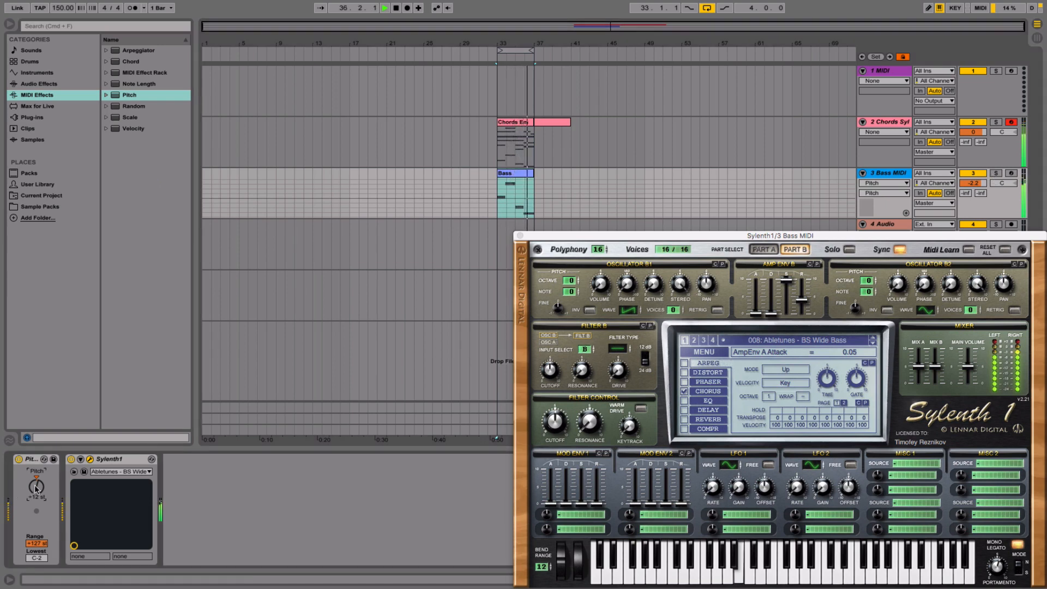
key("Delete")
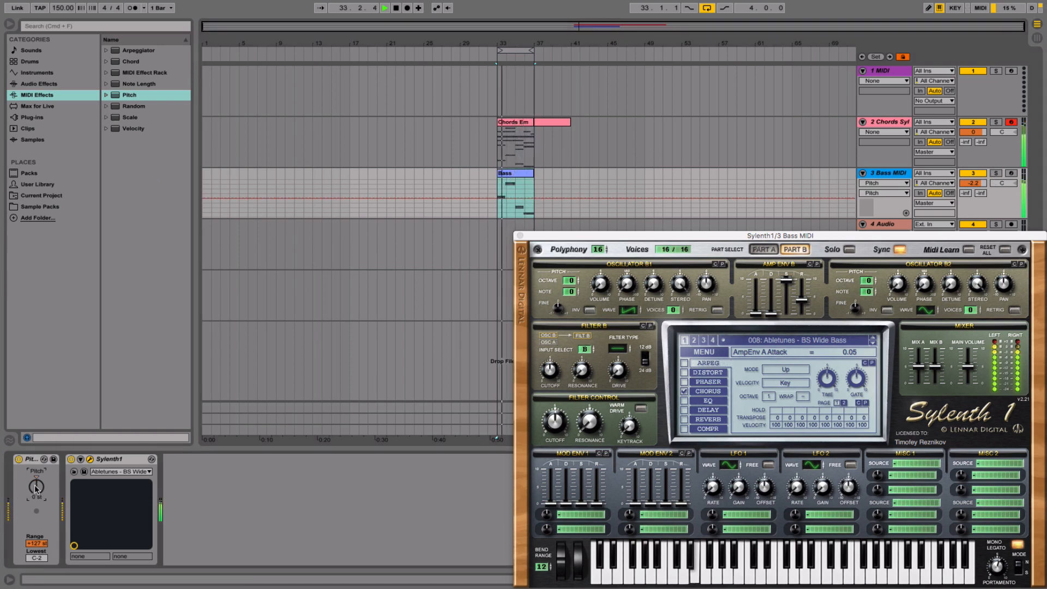
left_click(996, 173)
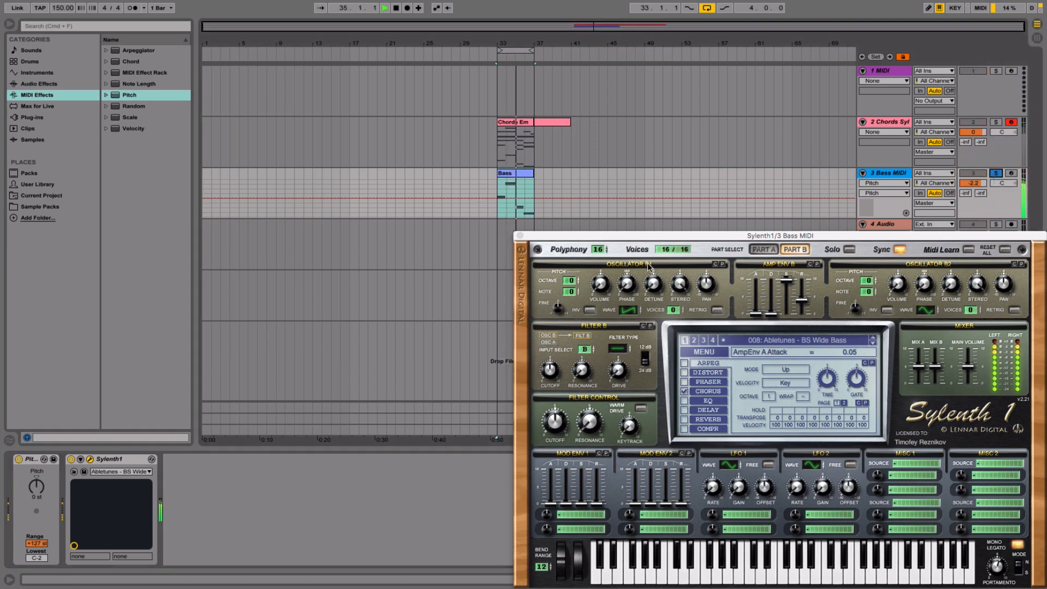
left_click(996, 172)
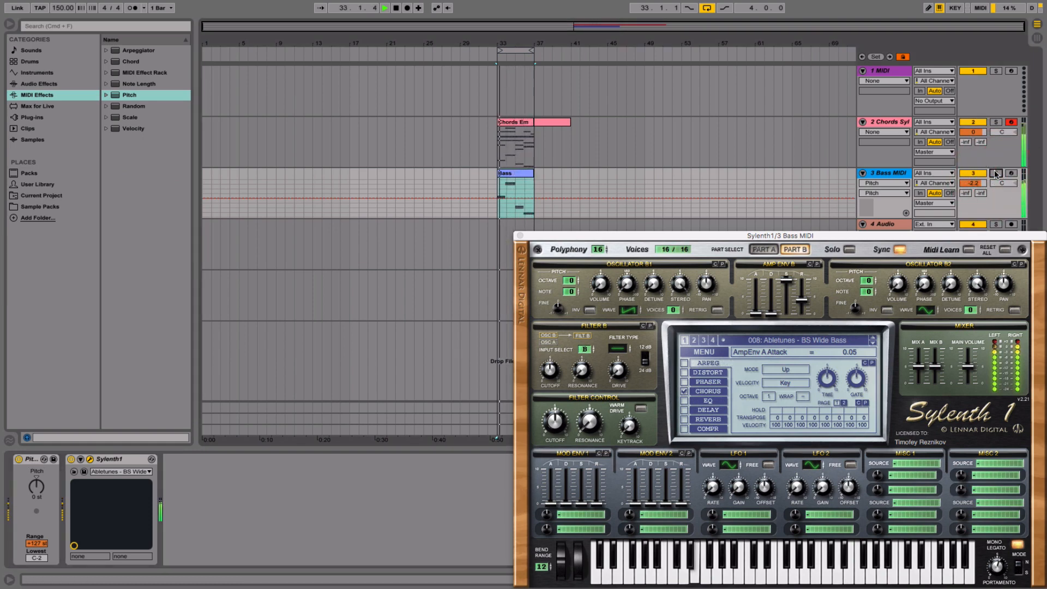
left_click(996, 173)
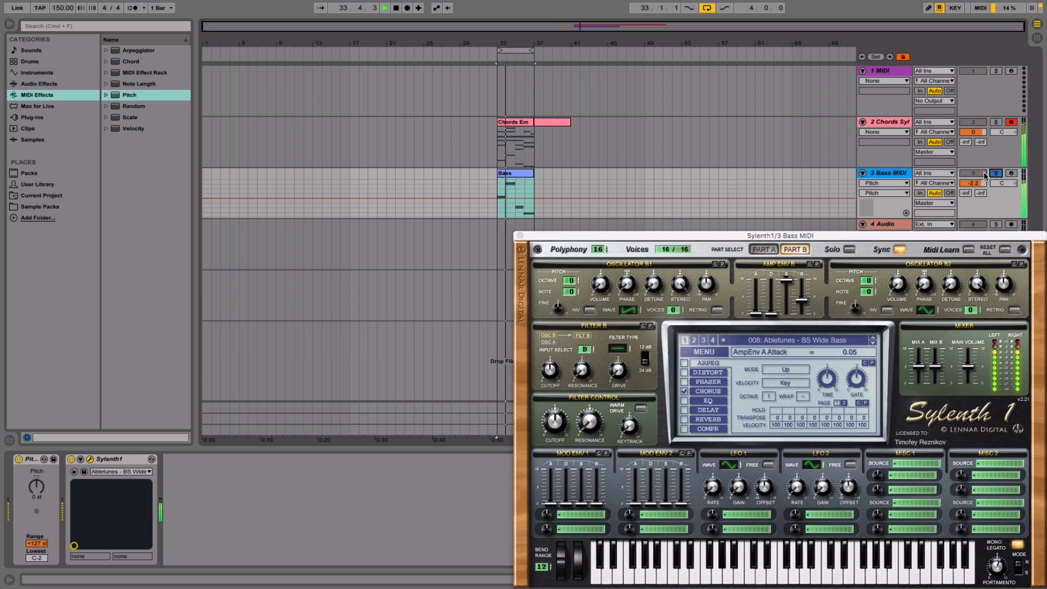
- Audition further Sylenth1 presets on the soloed bass track, stepping on to "Abletunes - CH Deep Key Chord"
left_click(122, 471)
left_click(122, 479)
key("Down")
key("Down")
key("Down")
key("Down")
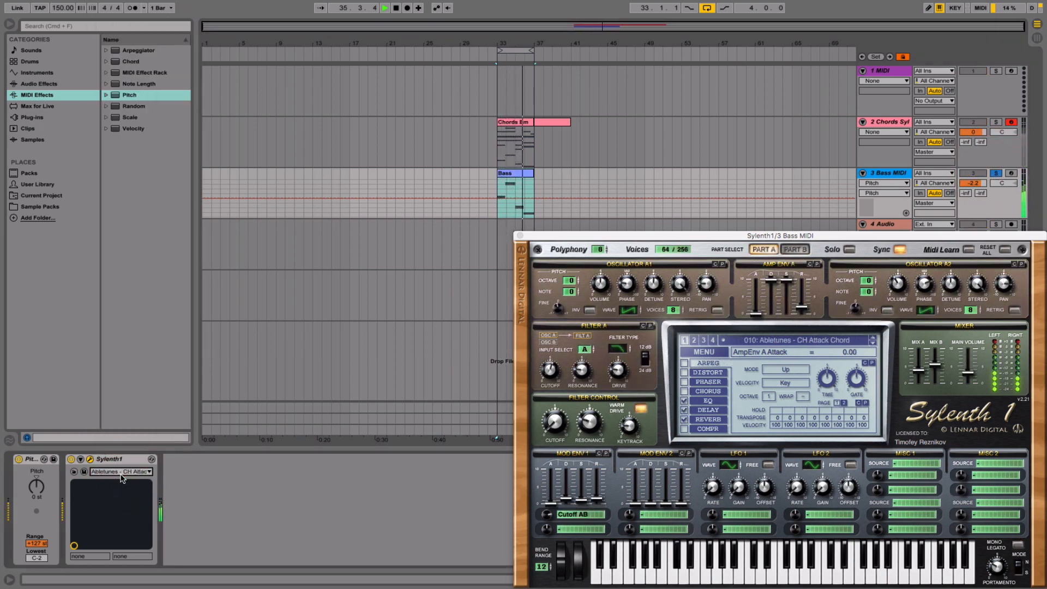
key("Down")
key("Down")
key("Down")
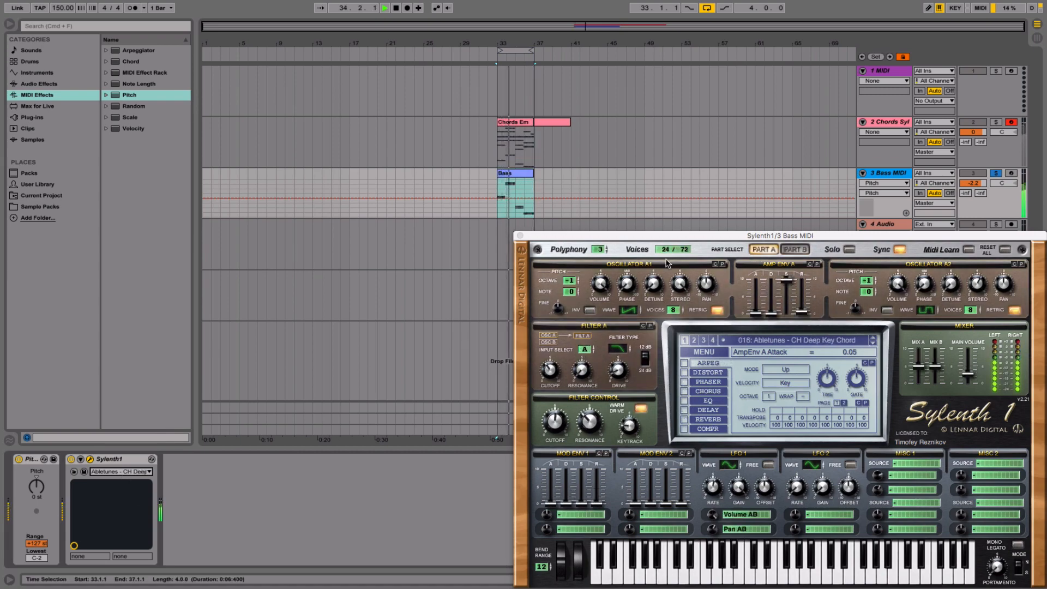
- Load the "Abletunes - Mainstream Sounds.fxb" bank into the bass track's Sylenth1
left_click(704, 352)
left_click(720, 389)
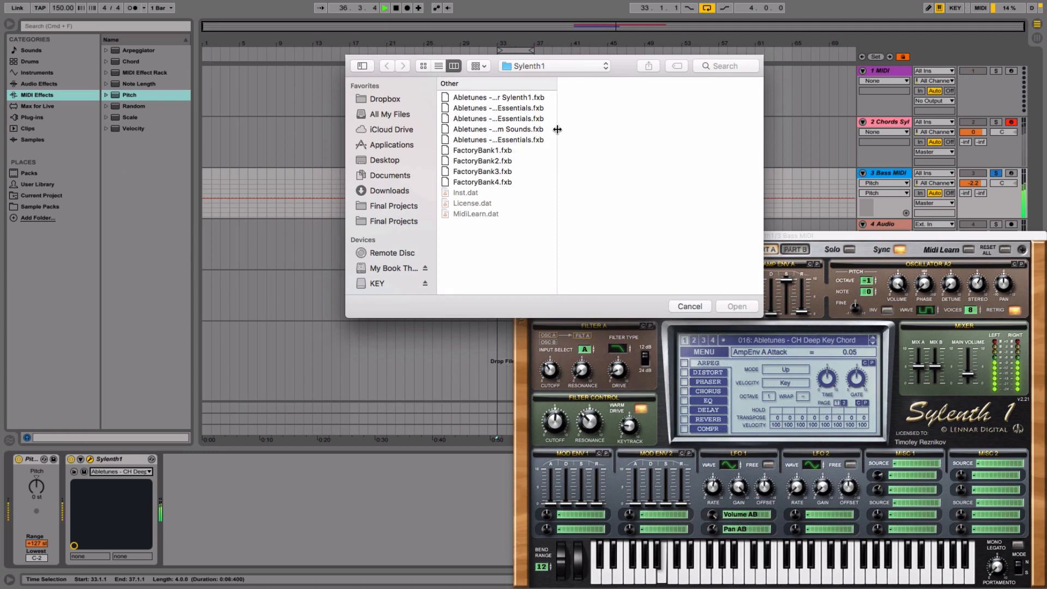
left_click_drag(557, 129, 752, 126)
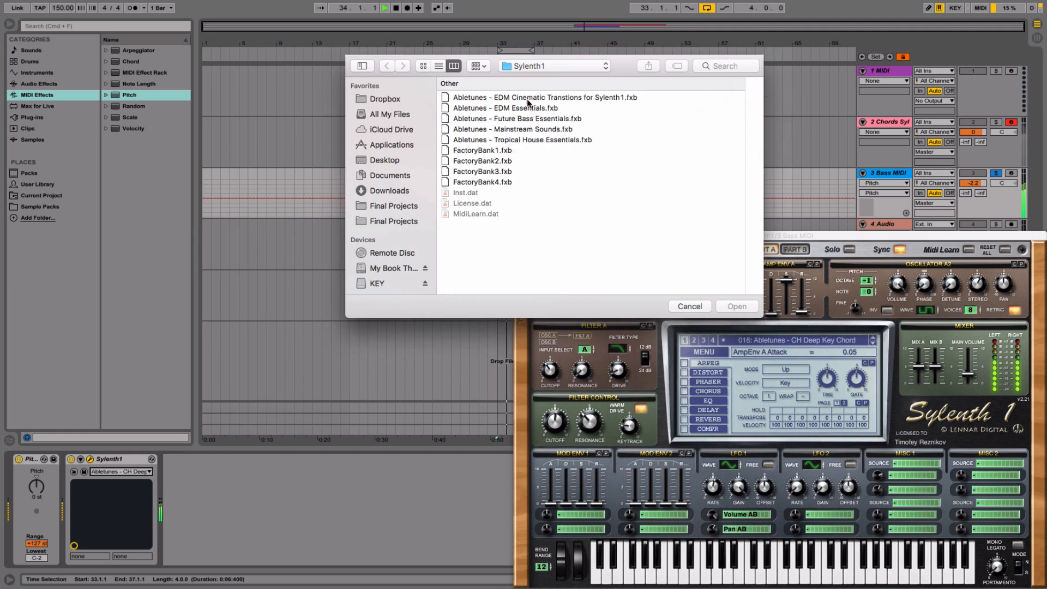
left_click(483, 122)
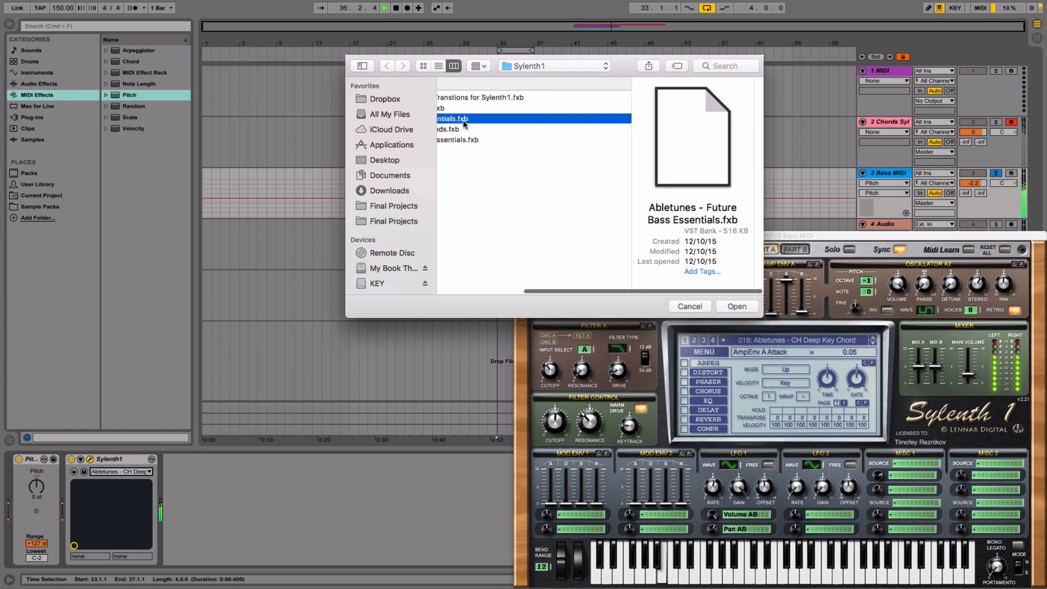
scroll(464, 124, "left", 5)
left_click(470, 132)
double_click(470, 132)
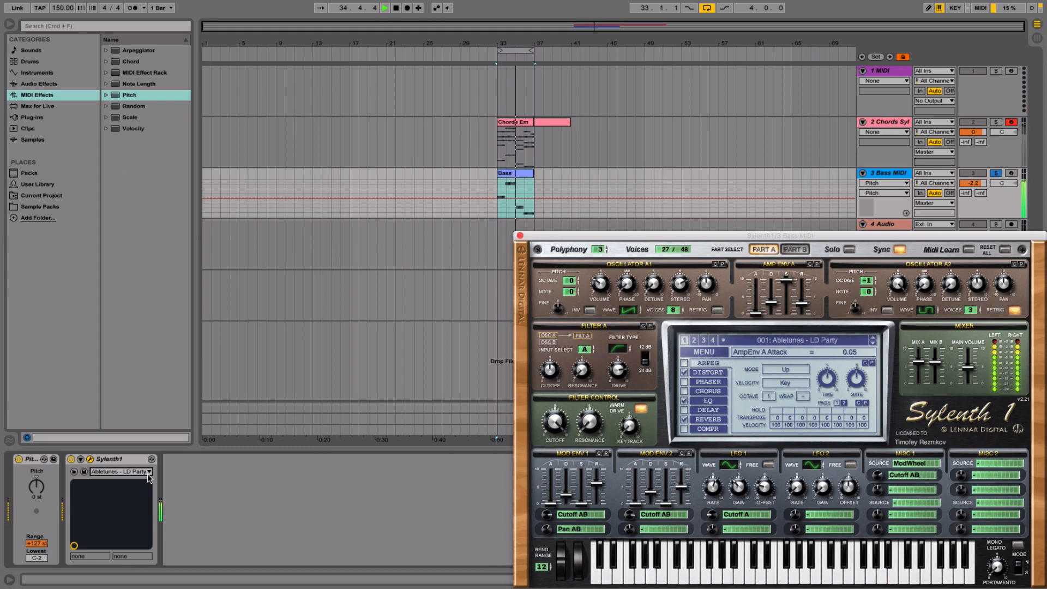
- Unsolo the bass track, set its volume to -4.8 dB against the chords, and solo it again
left_click(998, 174)
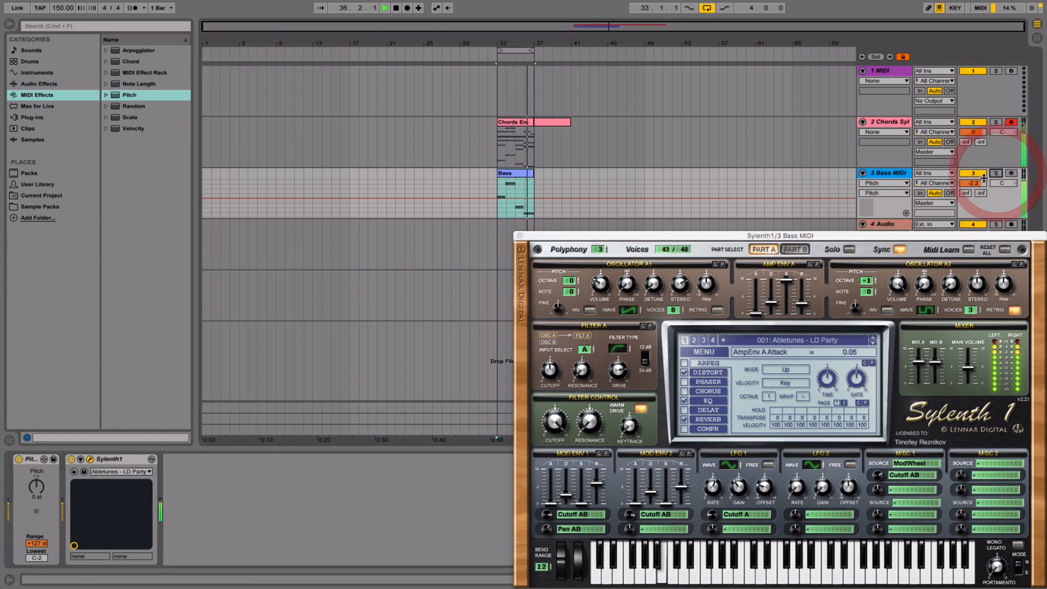
left_click_drag(973, 184, 973, 191)
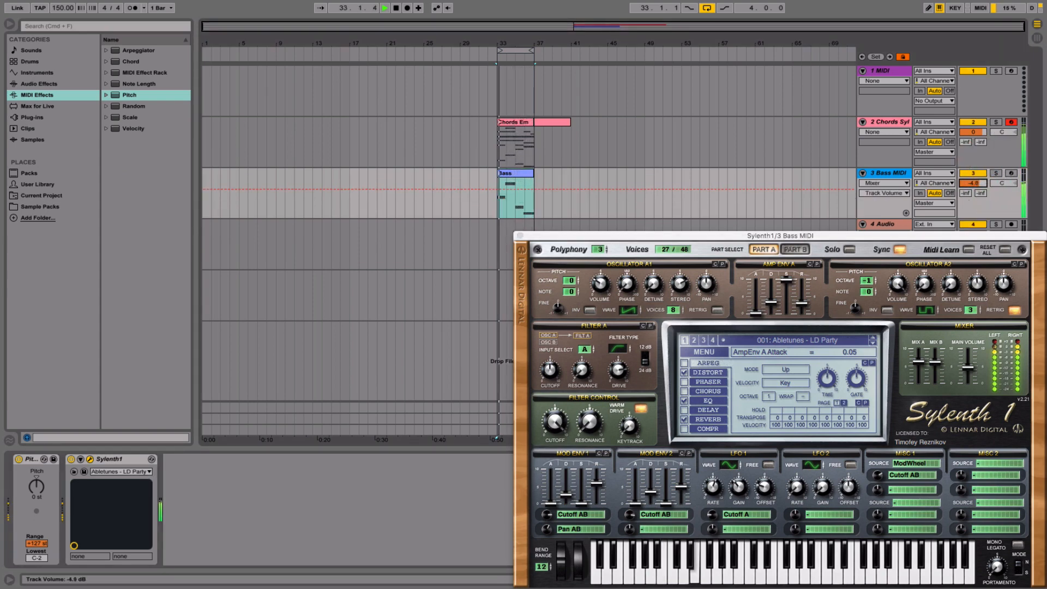
left_click(996, 173)
- Switch the bass Sylenth1 to the preset "Abletunes - BA Future 1" and set the Pitch effect to +12 st
left_click(121, 473)
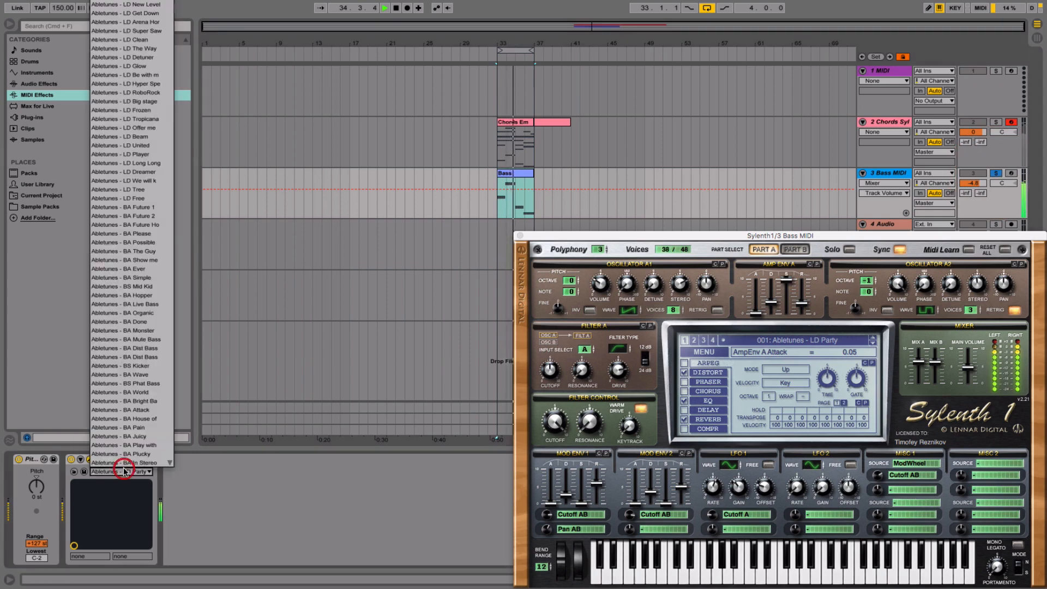
left_click(135, 207)
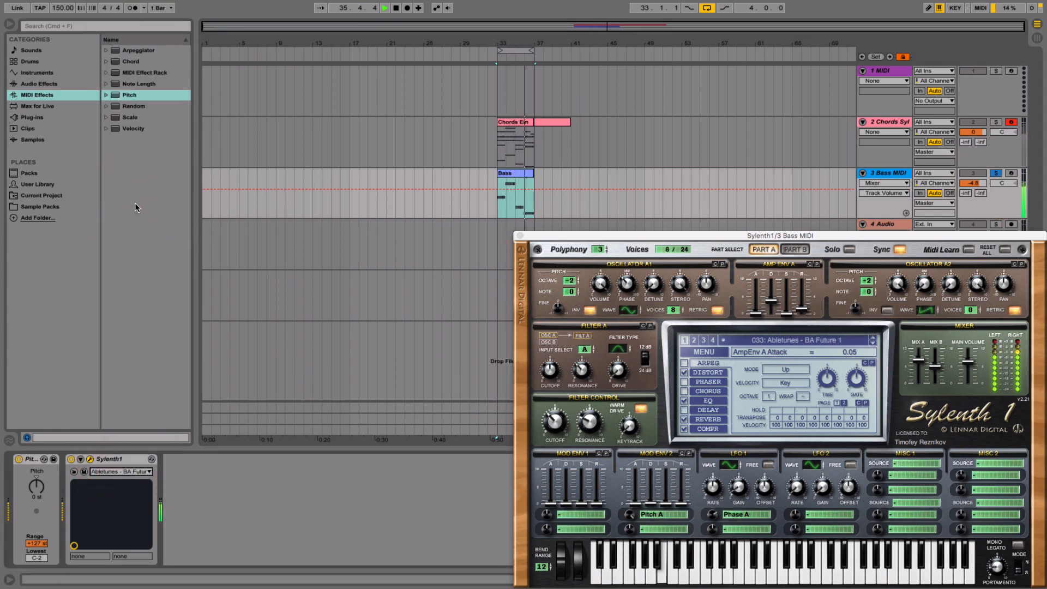
left_click(39, 493)
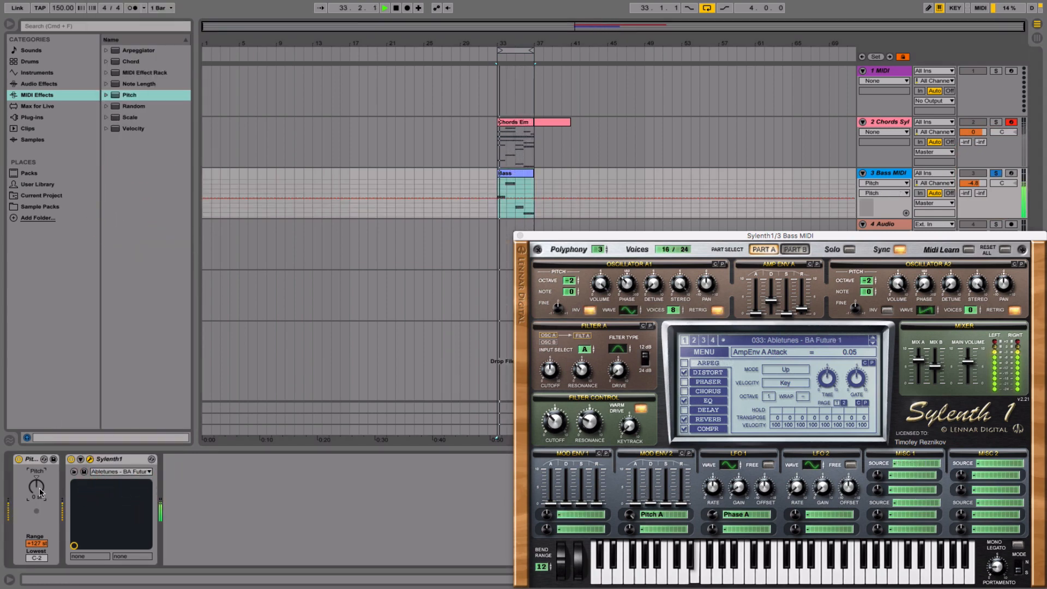
left_click_drag(40, 494, 40, 487)
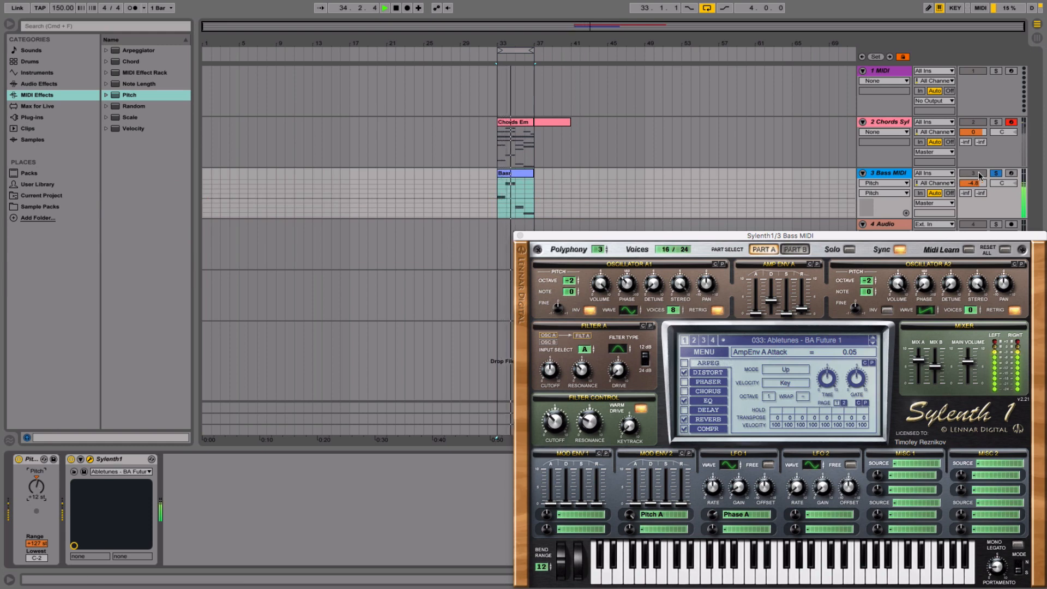
- Unsolo the bass track and set its volume to -3.2 dB, then close the Sylenth1 window and stop playback
left_click(996, 173)
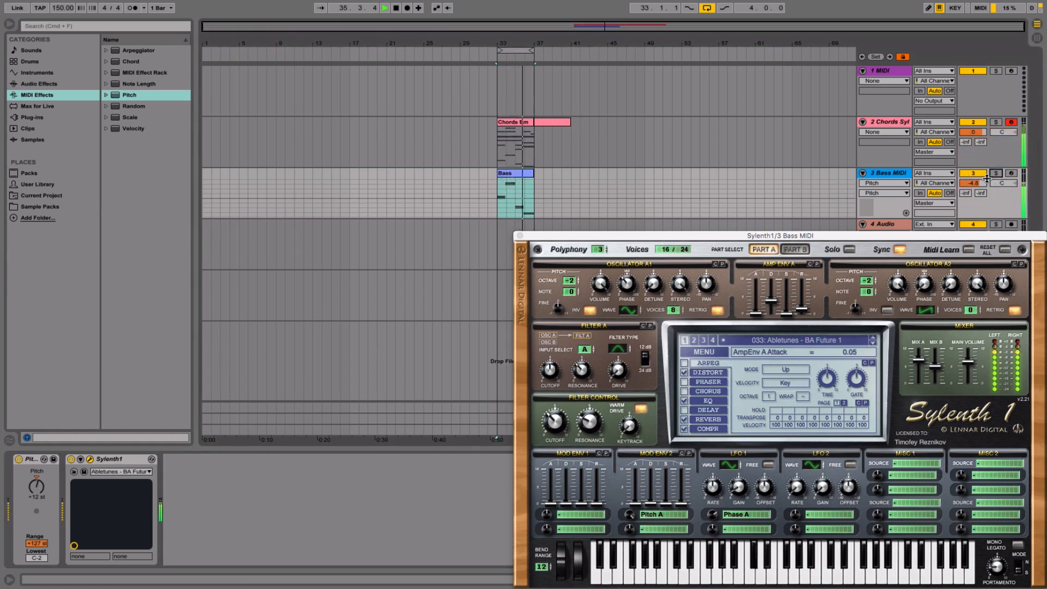
left_click_drag(981, 183, 981, 179)
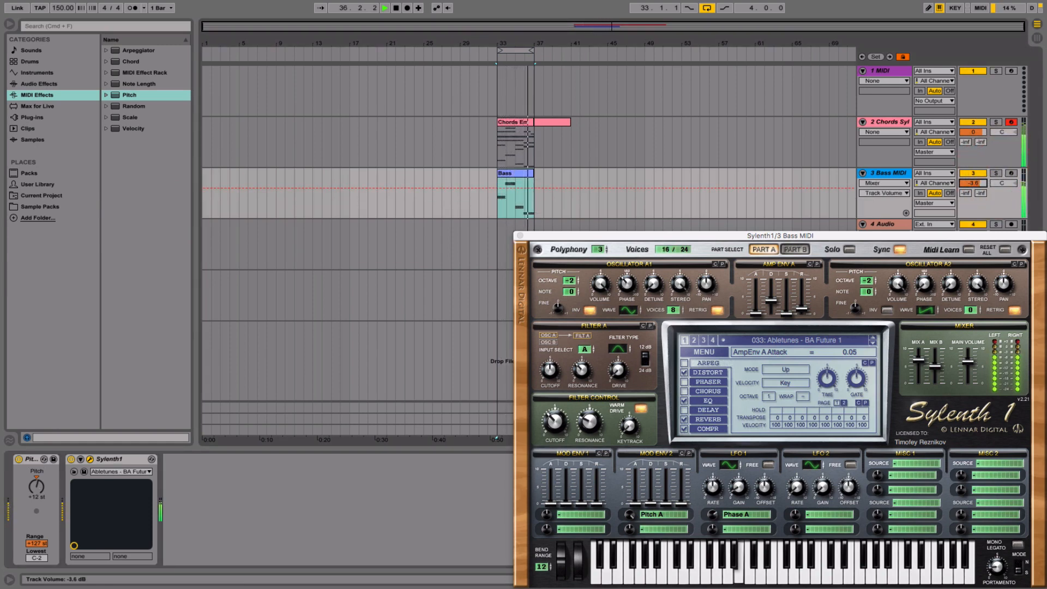
left_click(520, 235)
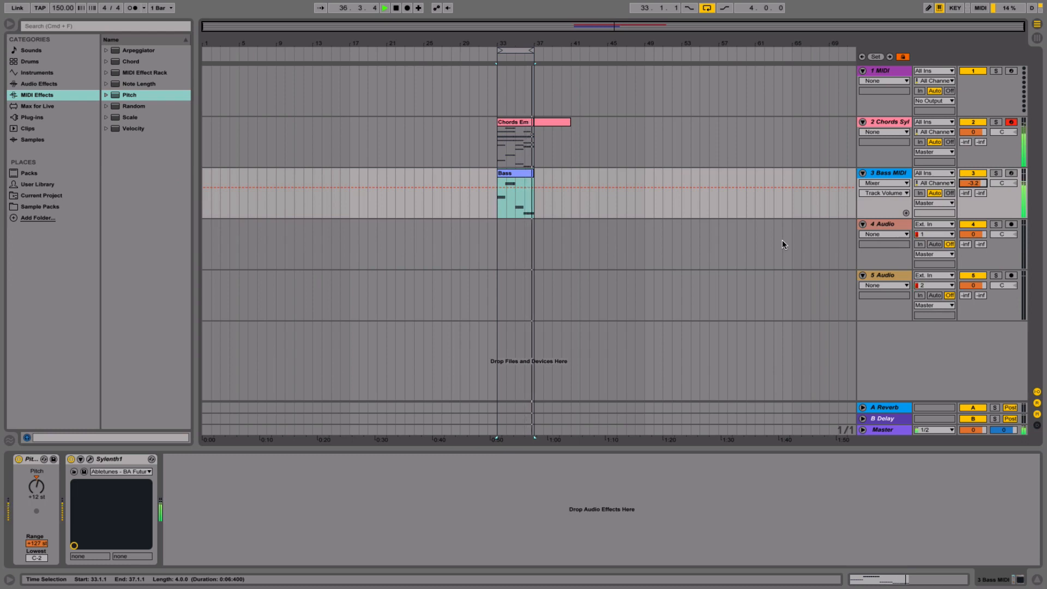
key("space")
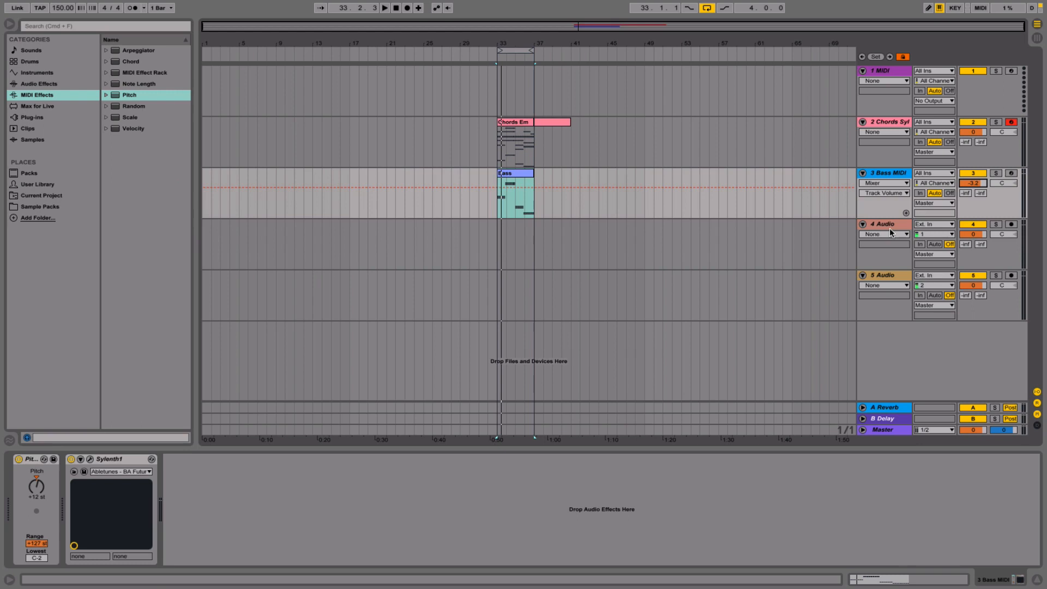
- Add a Glue Compressor followed by a Limiter to the Master track
left_click(883, 431)
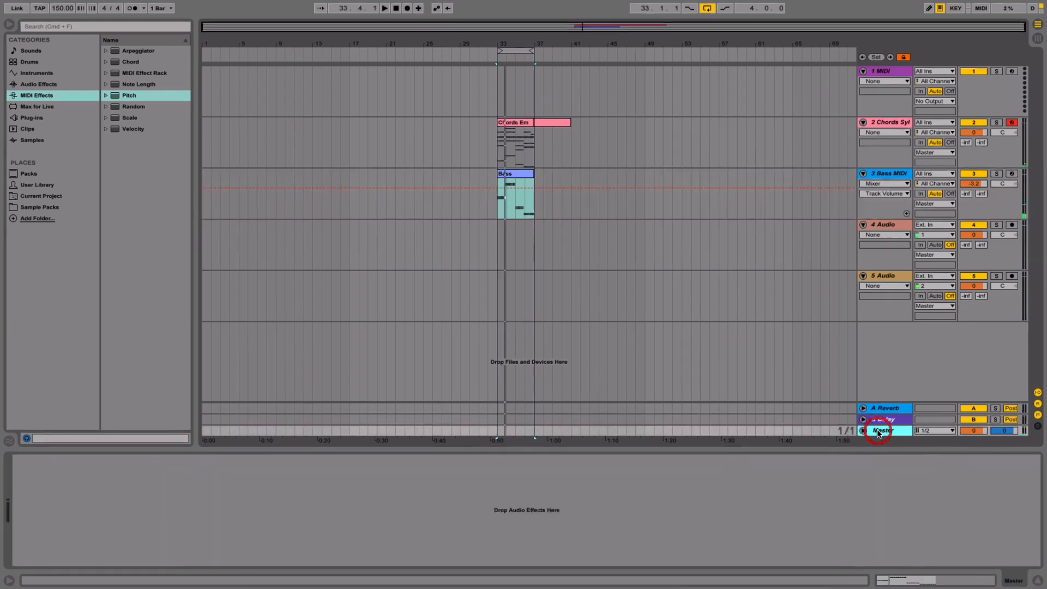
left_click(37, 83)
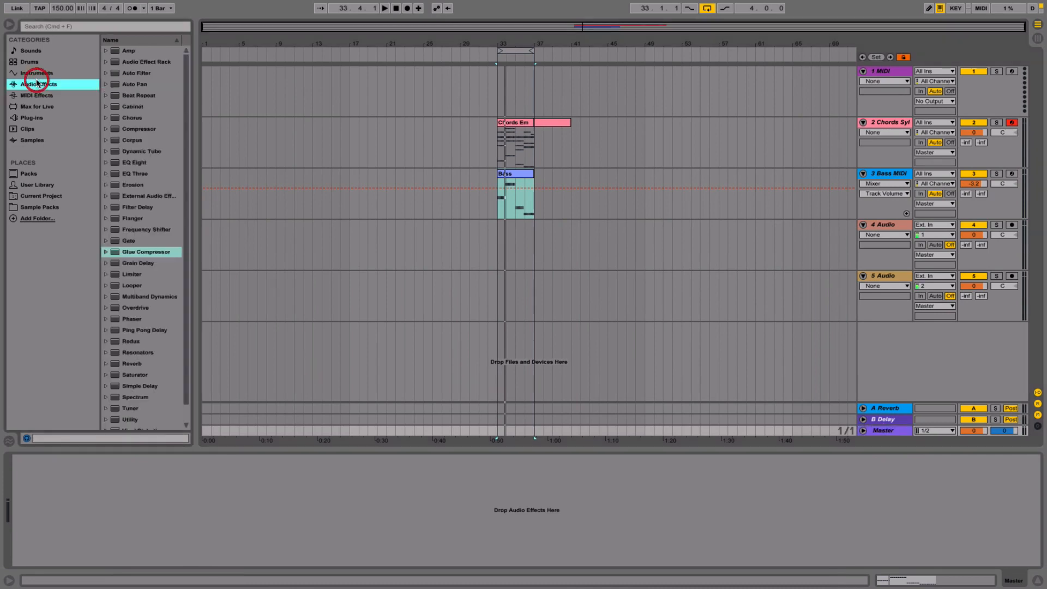
double_click(140, 251)
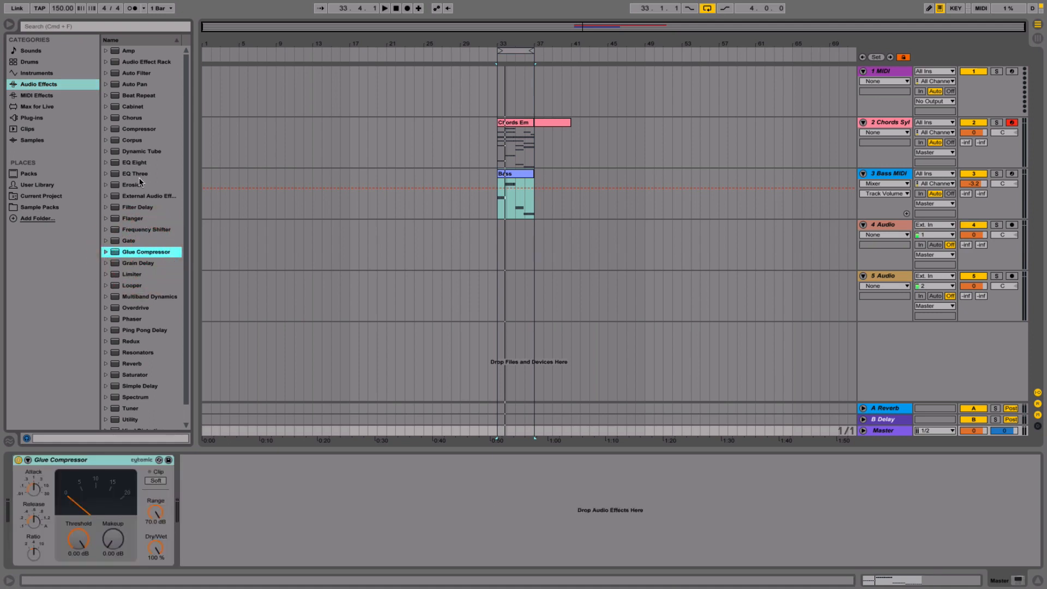
double_click(132, 274)
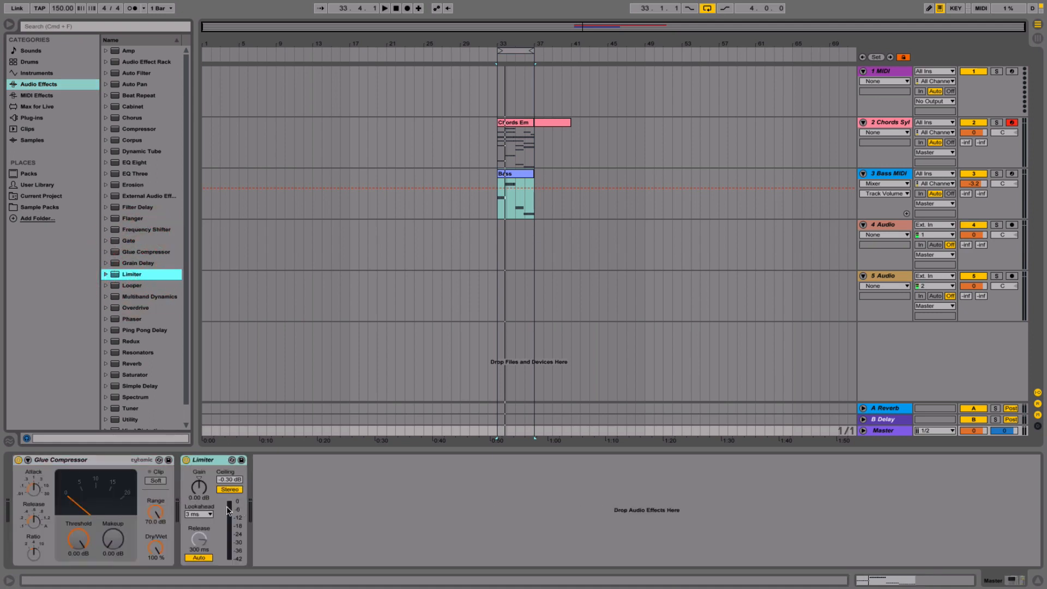
left_click(200, 493)
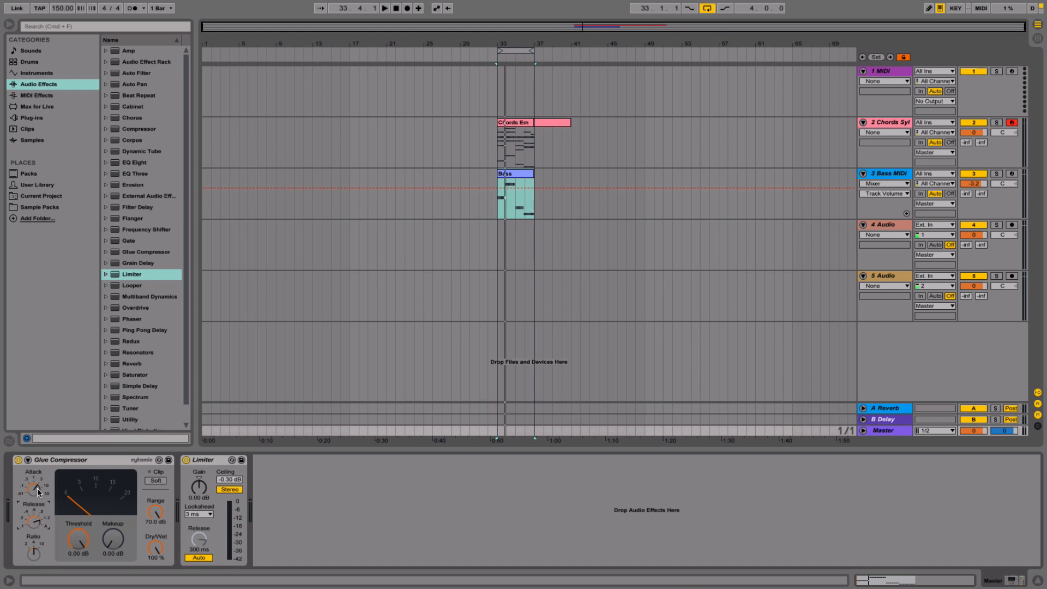
- Adjust the Glue Compressor's release and set its threshold to -5.71 dB
left_click_drag(34, 522, 34, 513)
key("space")
mouse_move(79, 539)
left_mouse_down()
mouse_move(78, 552)
mouse_move(83, 540)
left_mouse_up()
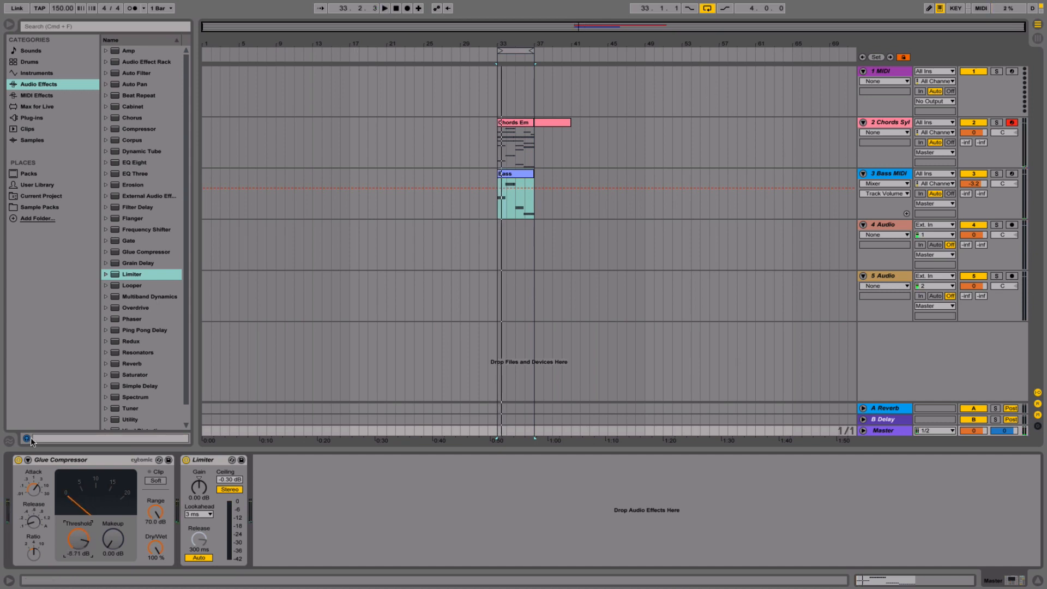
- Enable soft clipping on the Glue Compressor and set its makeup gain to 2.86 dB
left_click(161, 483)
left_click(118, 464)
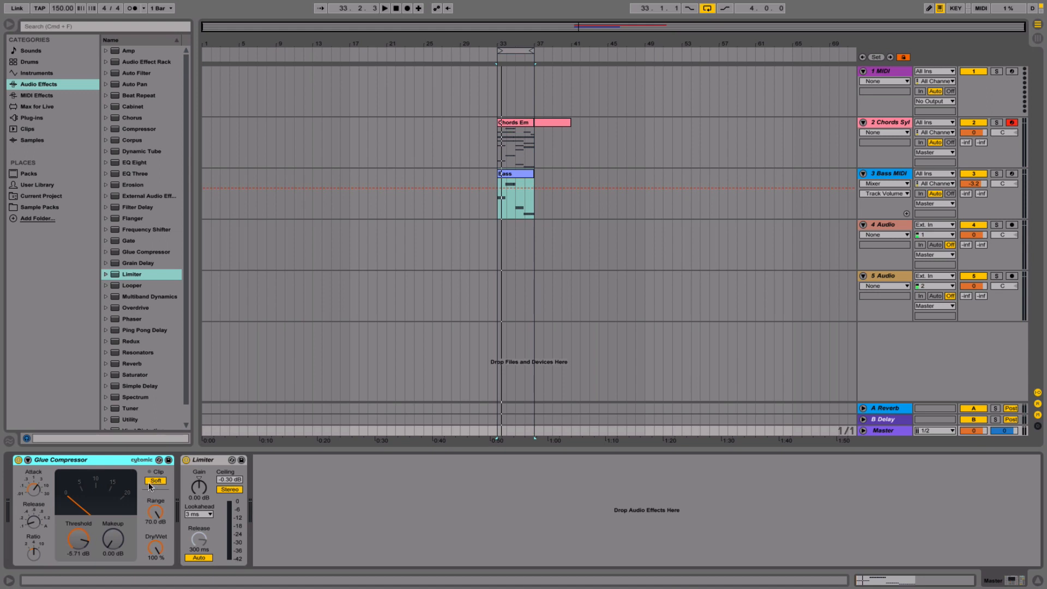
left_click_drag(117, 538, 117, 537)
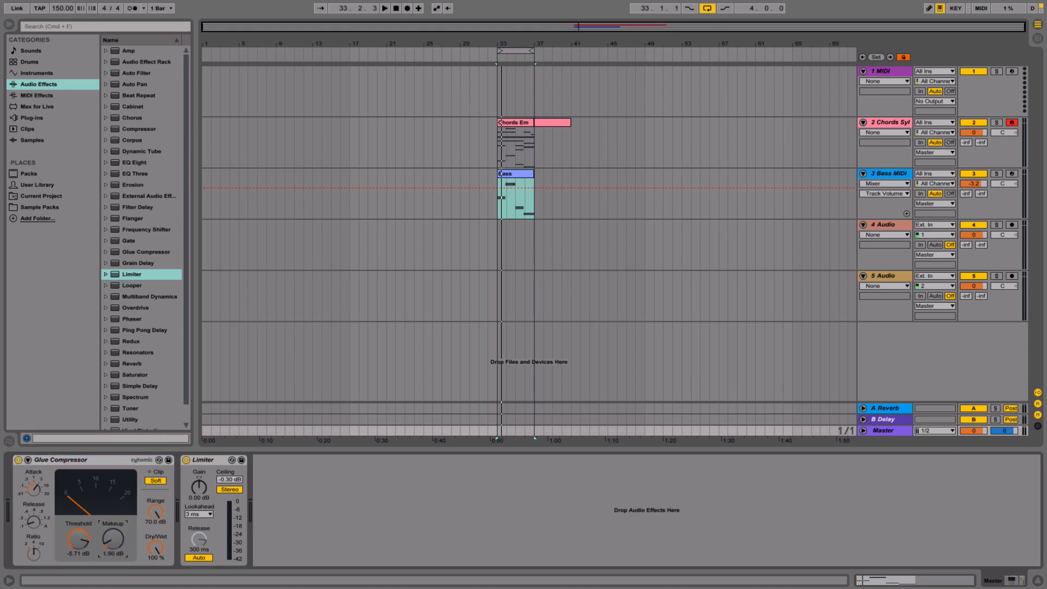
left_click(50, 460)
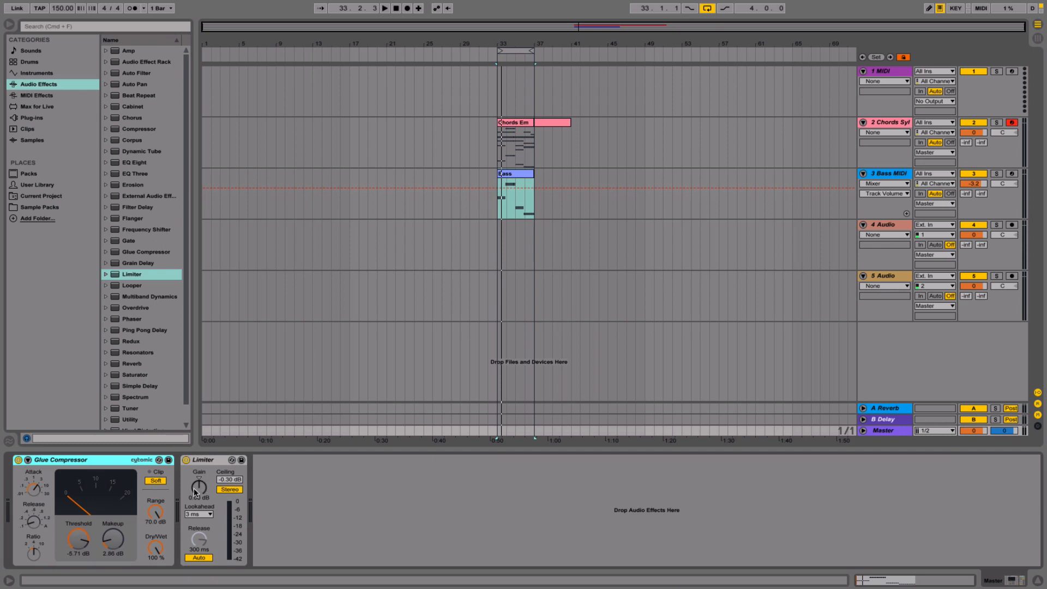
- Set the Limiter's gain to 1.00 dB after a short playback check and group both master effects into an Audio Effect Rack
key("space")
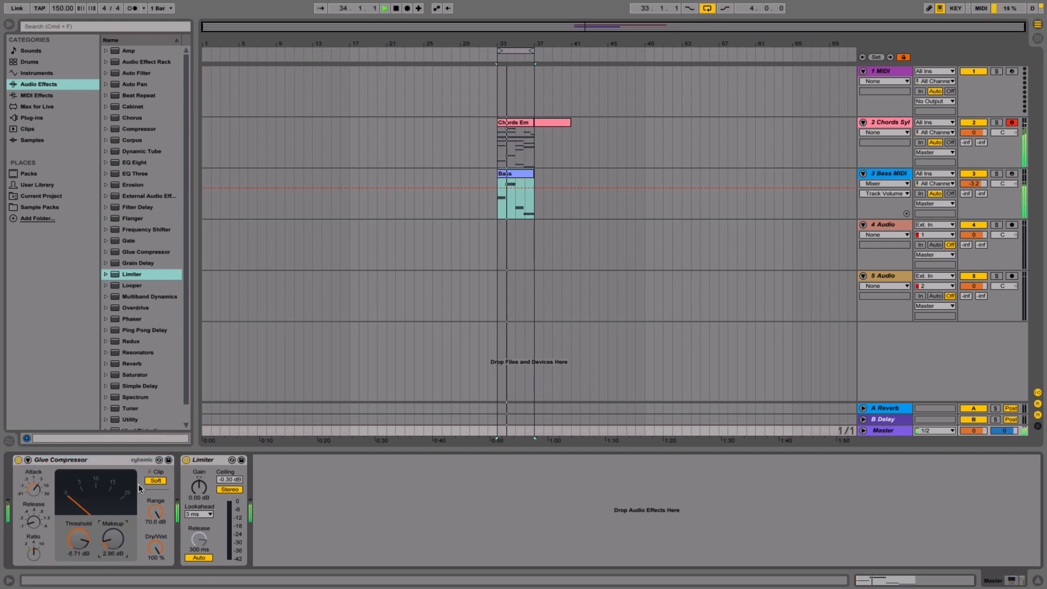
key("space")
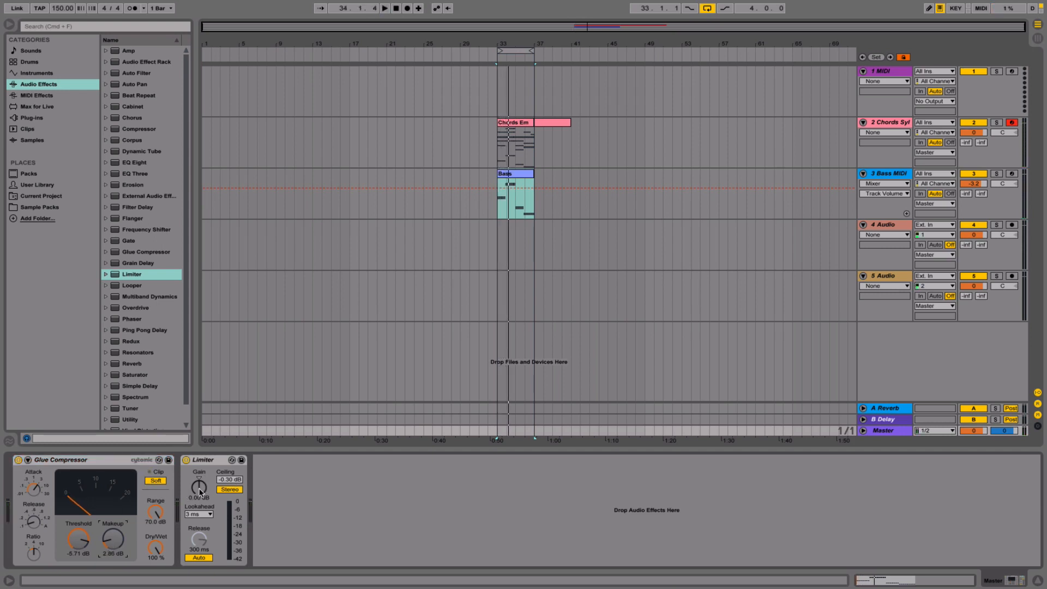
key("super+a")
key("super+g")
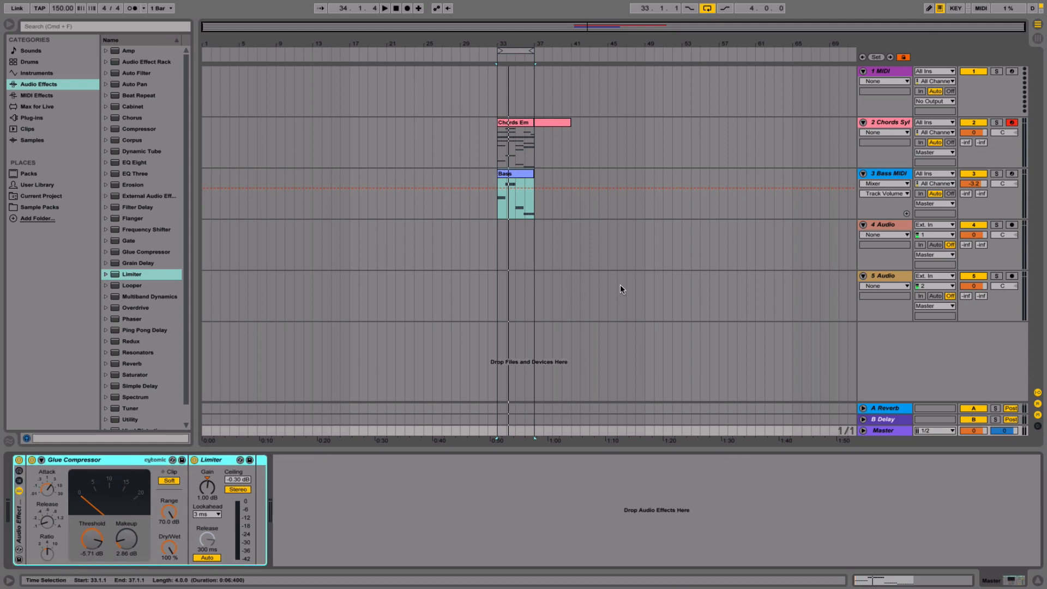
- Select the empty "1 MIDI" track and show the Sample Packs folder in a widened browser
left_click(889, 71)
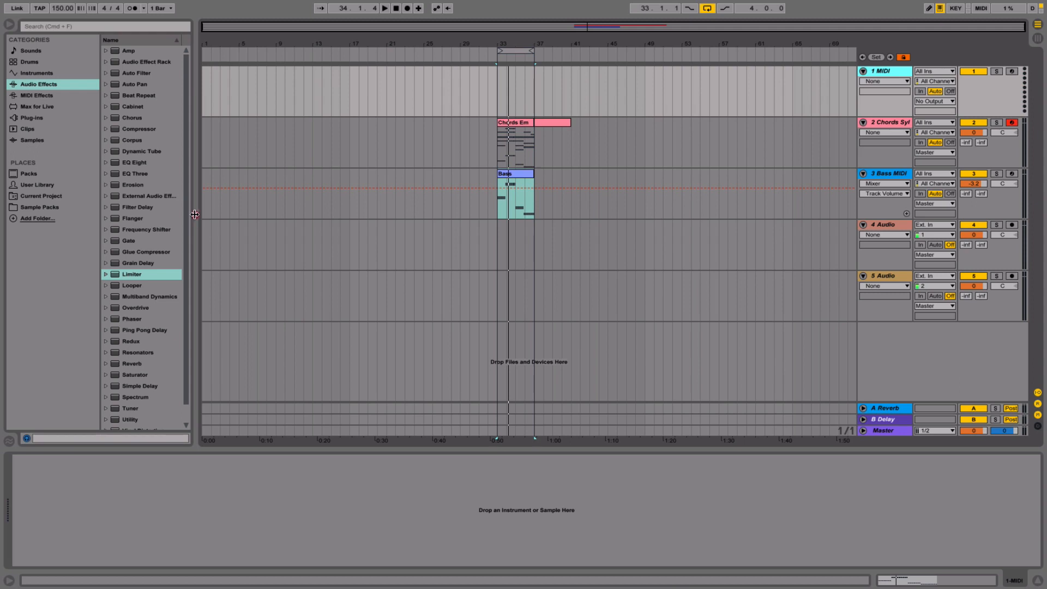
left_click_drag(192, 213, 226, 214)
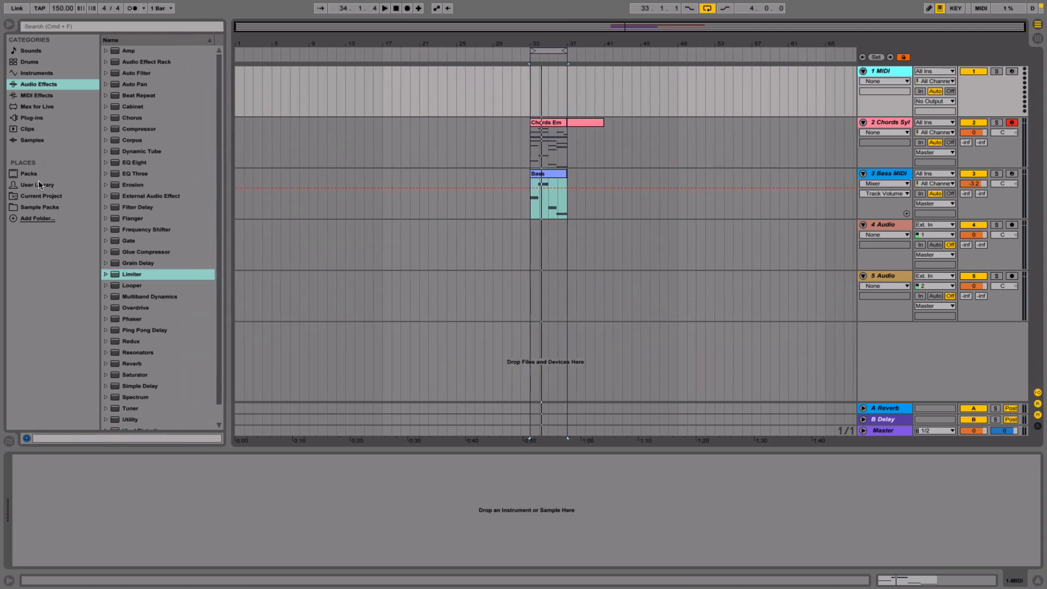
left_click(36, 205)
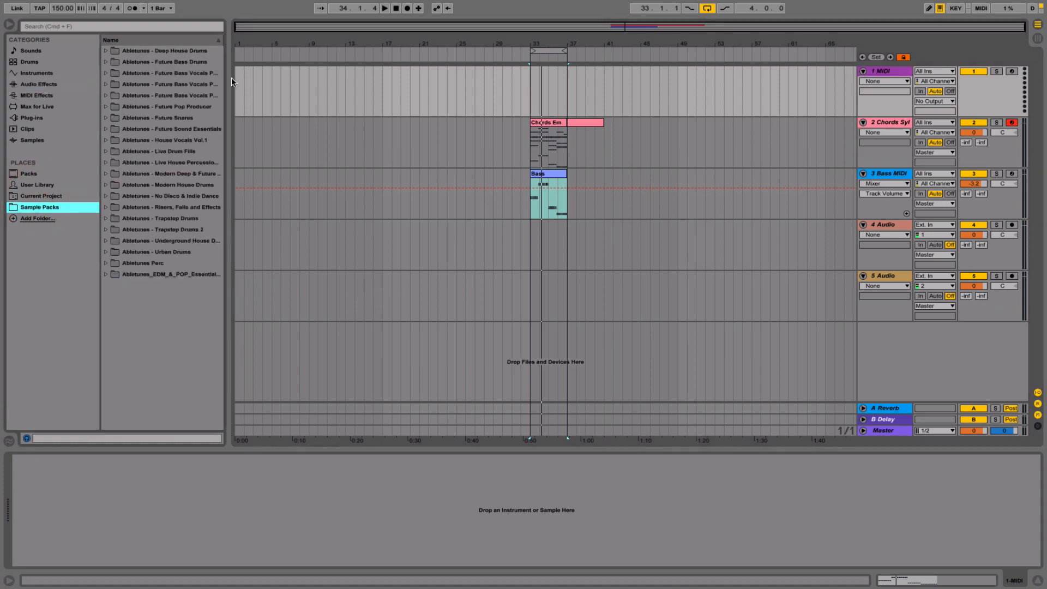
mouse_move(236, 83)
left_mouse_down()
mouse_move(259, 86)
mouse_move(240, 89)
left_mouse_up()
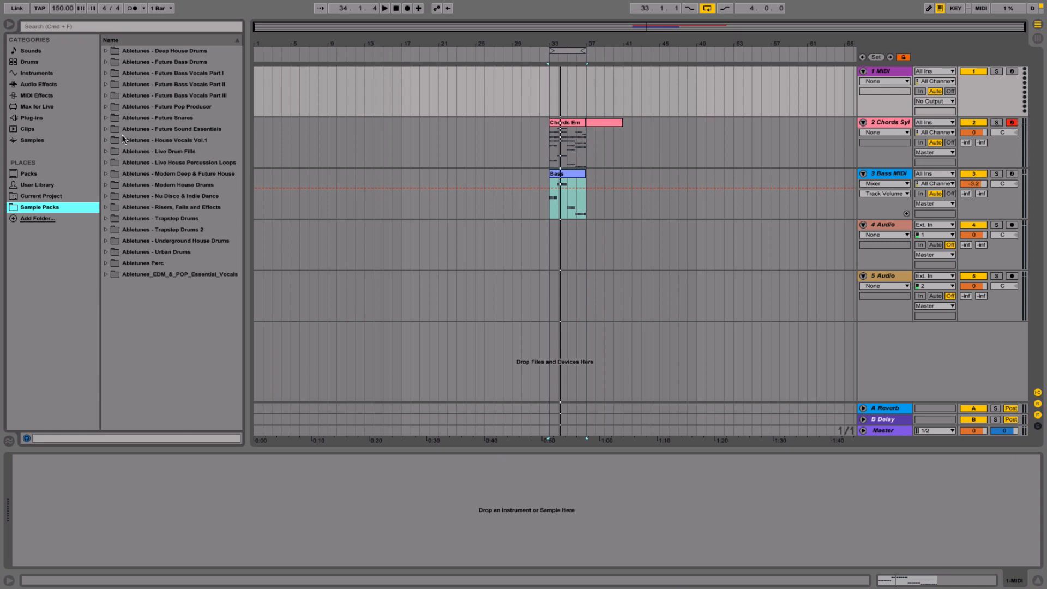
- Expand the "Abletunes - Future Bass Drums" pack and its Bassdrums folder
left_click(117, 61)
left_click(106, 61)
left_click(112, 76)
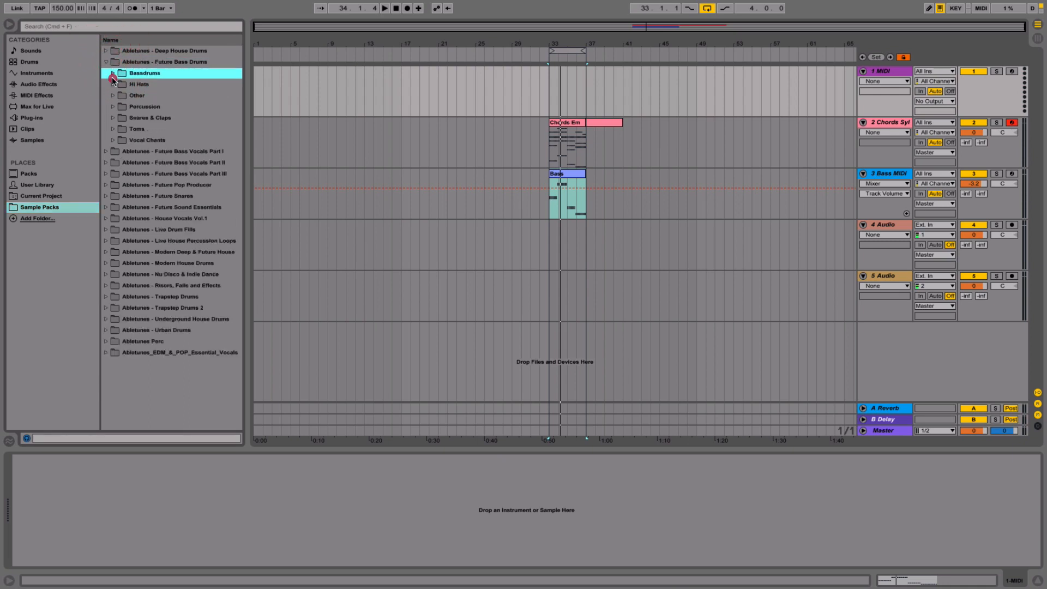
left_click(113, 74)
- Audition the bassdrum samples, settling on "Abletunes FBD - Bassdrum 11.wav", and select the "1 MIDI" track
left_click(123, 85)
left_click(129, 96)
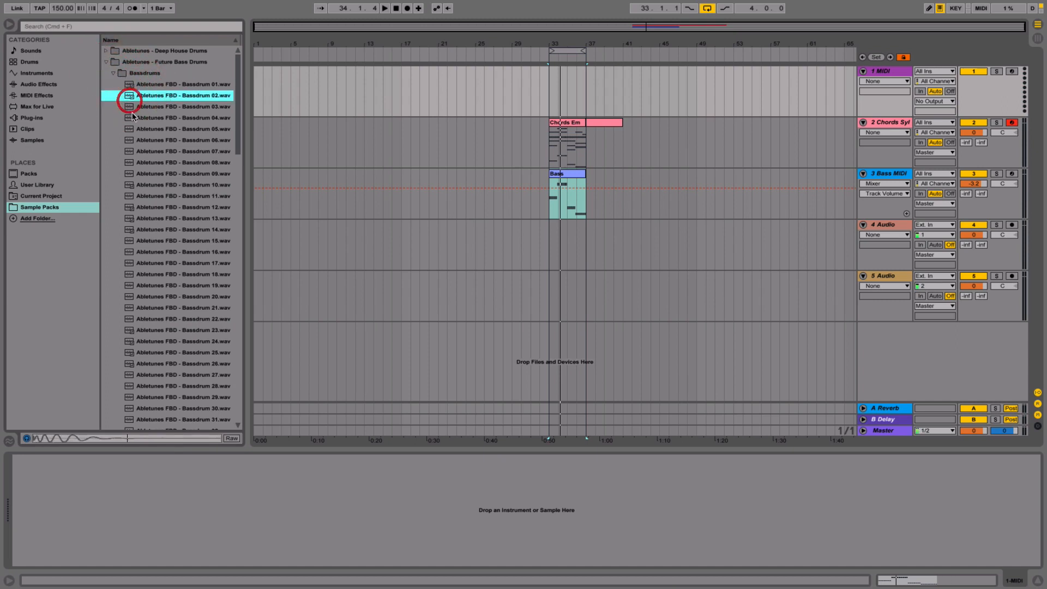
left_click(140, 129)
left_click(144, 162)
left_click(145, 174)
left_click(147, 186)
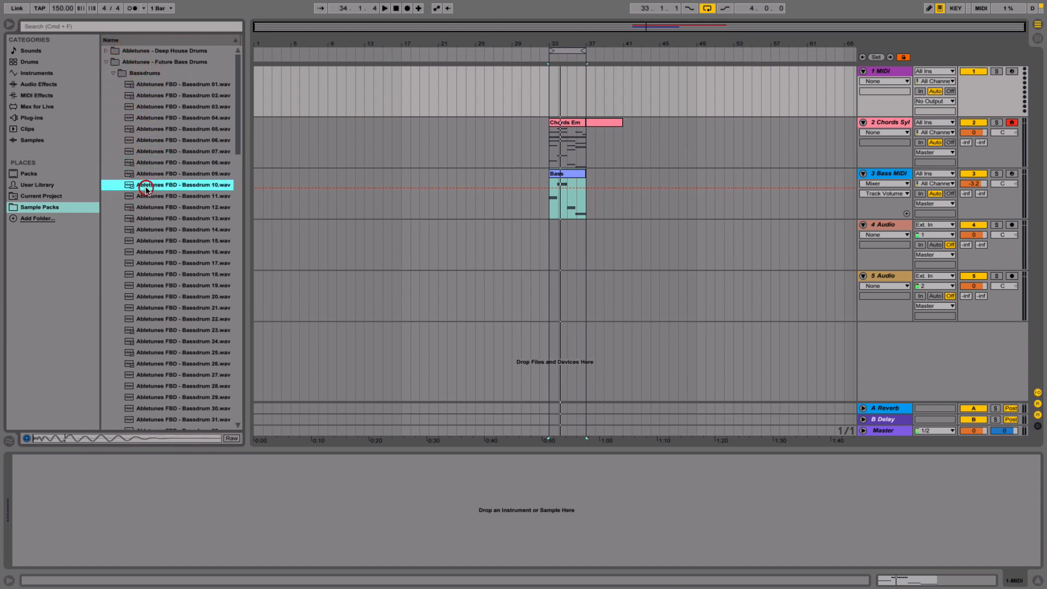
key("Down")
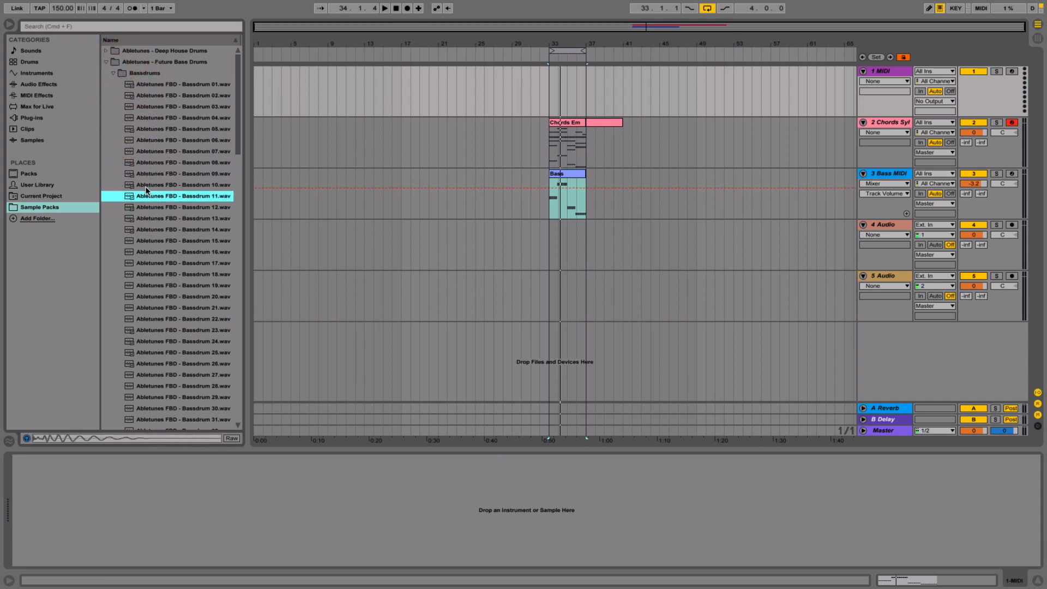
key("Down")
key("Up")
key("Up")
key("Down")
left_click(892, 71)
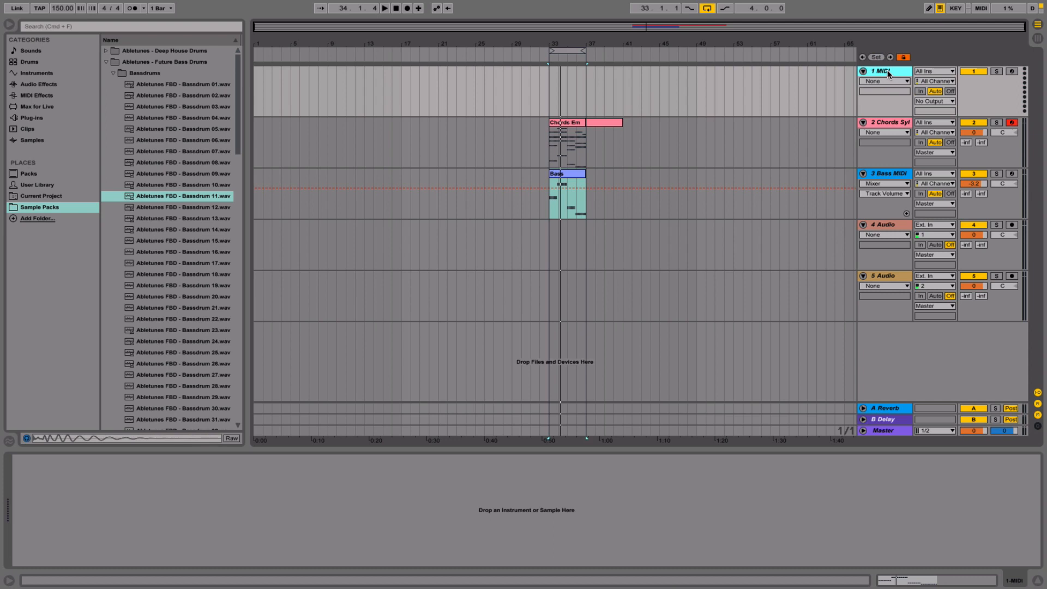
- Insert a new MIDI track below "1 MIDI" and load "Abletunes FBD - Bassdrum 11.wav" into it as its instrument
right_click(884, 71)
left_click(884, 71)
right_click(883, 71)
left_click(911, 165)
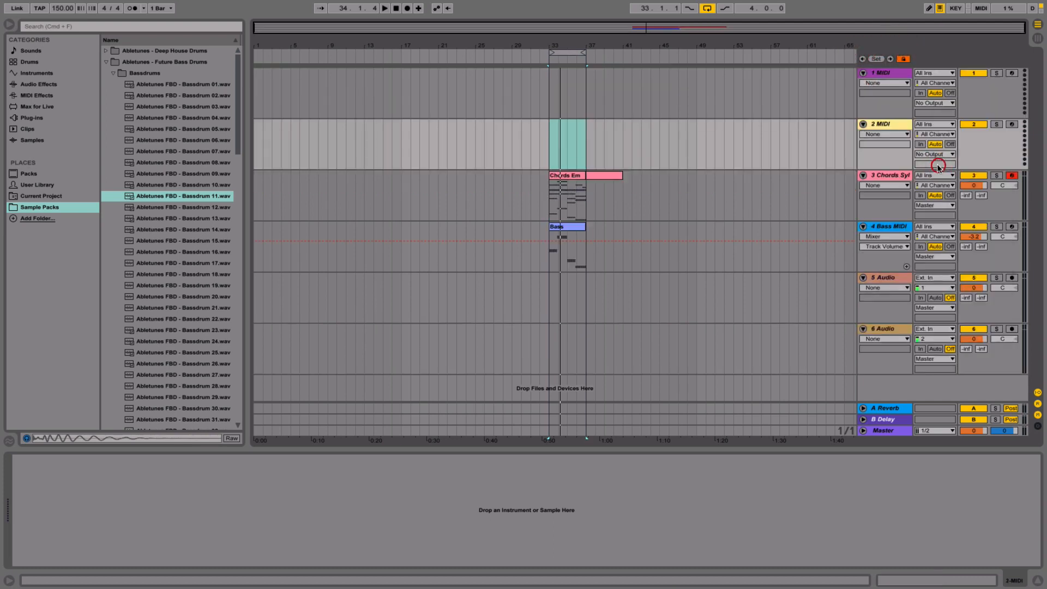
left_click(889, 126)
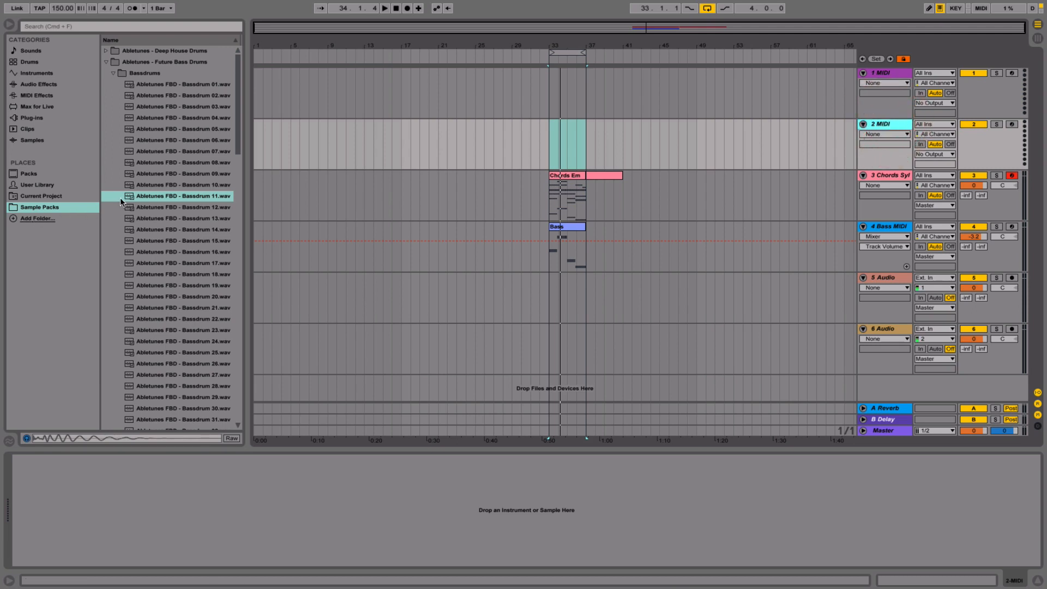
left_click_drag(121, 201, 218, 487)
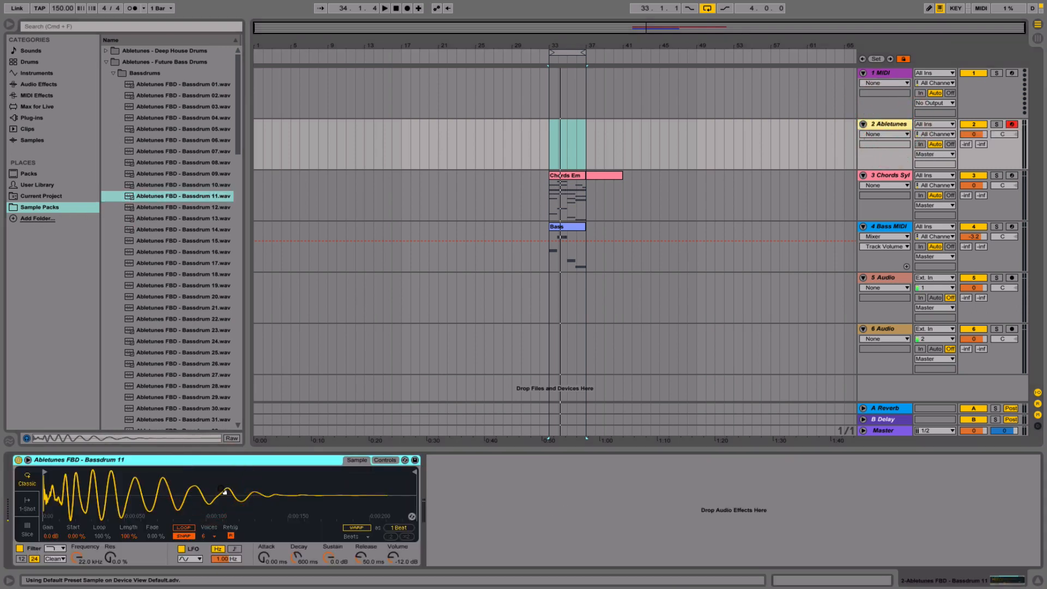
- Insert an empty MIDI clip spanning bars 33 to 37 on the bassdrum track and open it for editing
left_click(549, 136)
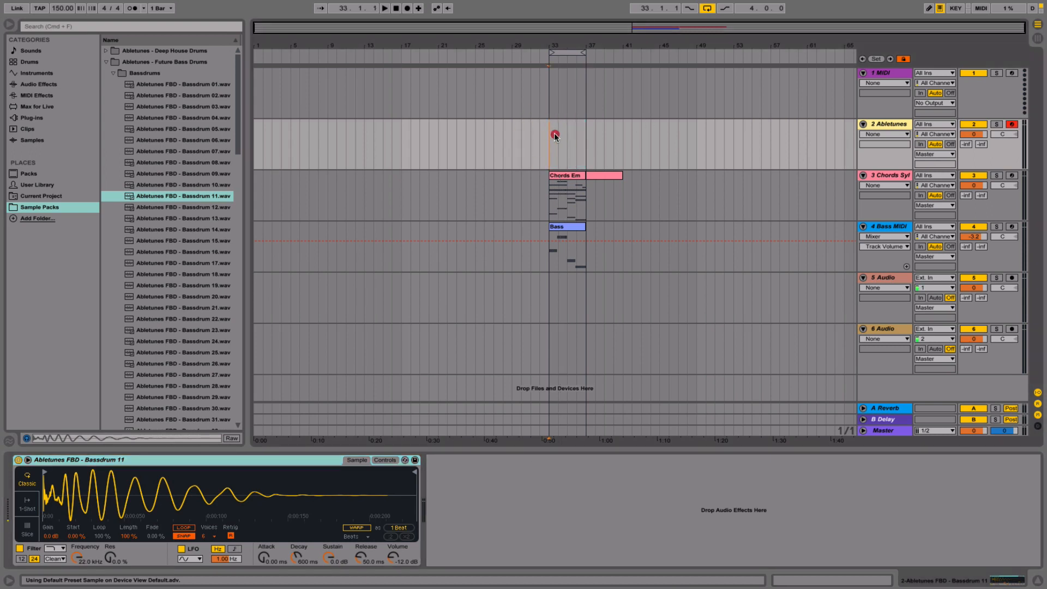
left_click_drag(555, 137, 586, 131)
right_click(568, 124)
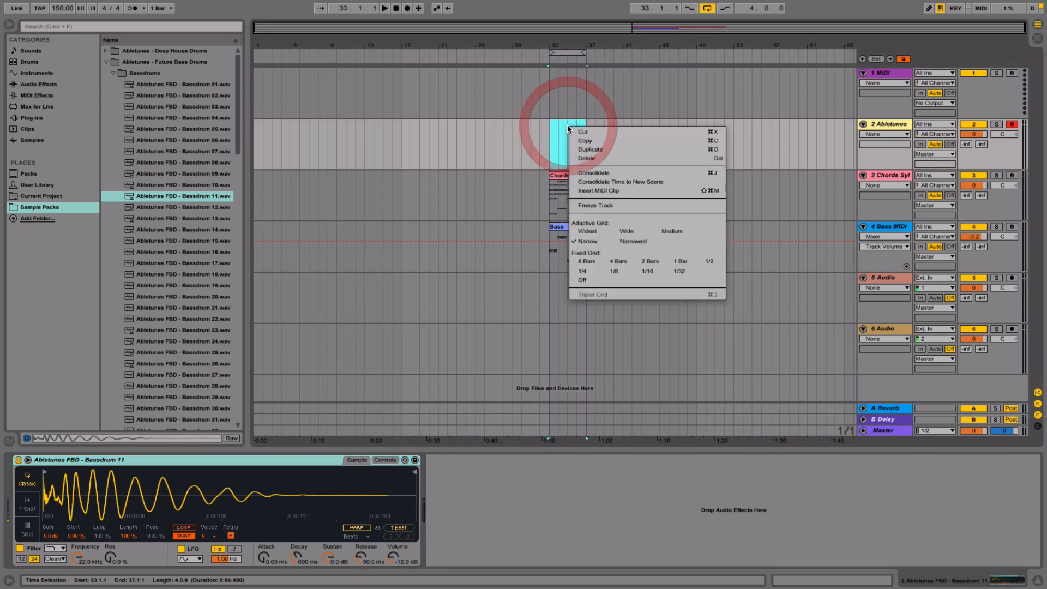
left_click(614, 189)
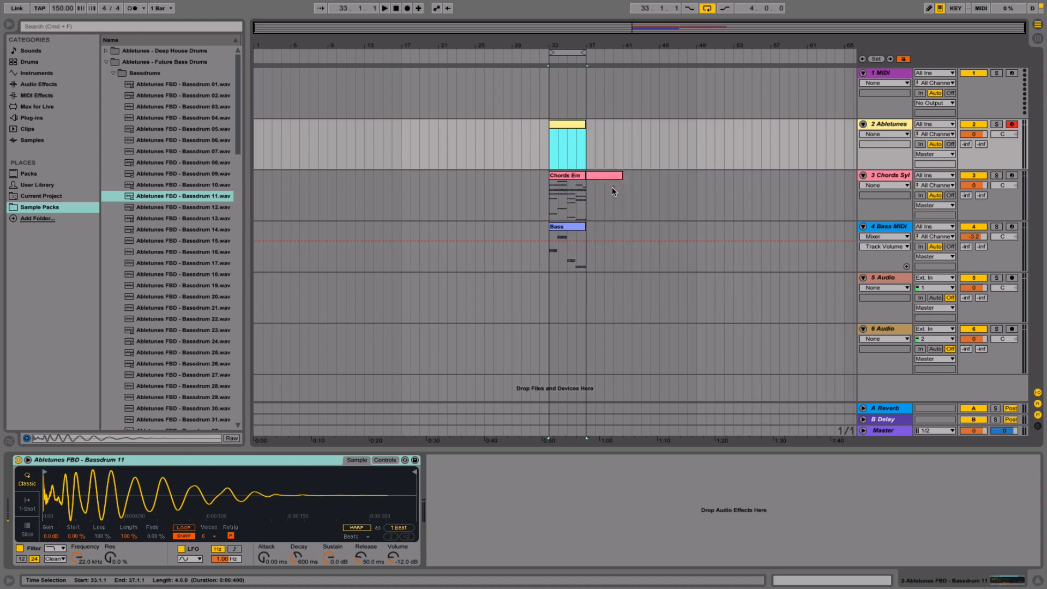
double_click(565, 123)
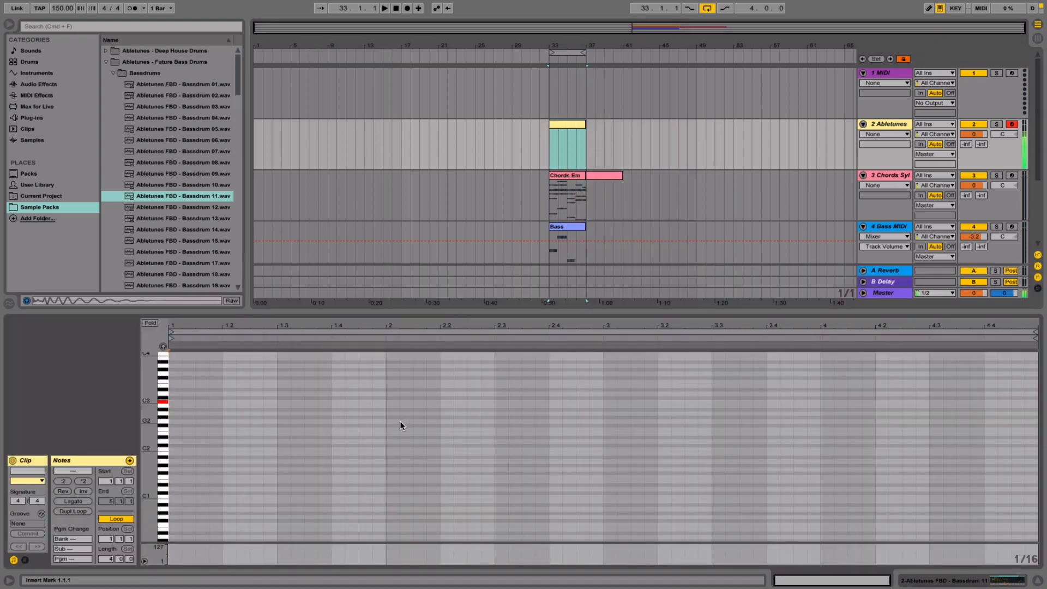
- Add a C3 kick note at 1.1.1, lengthen it to an eighth note, and start playback
double_click(175, 402)
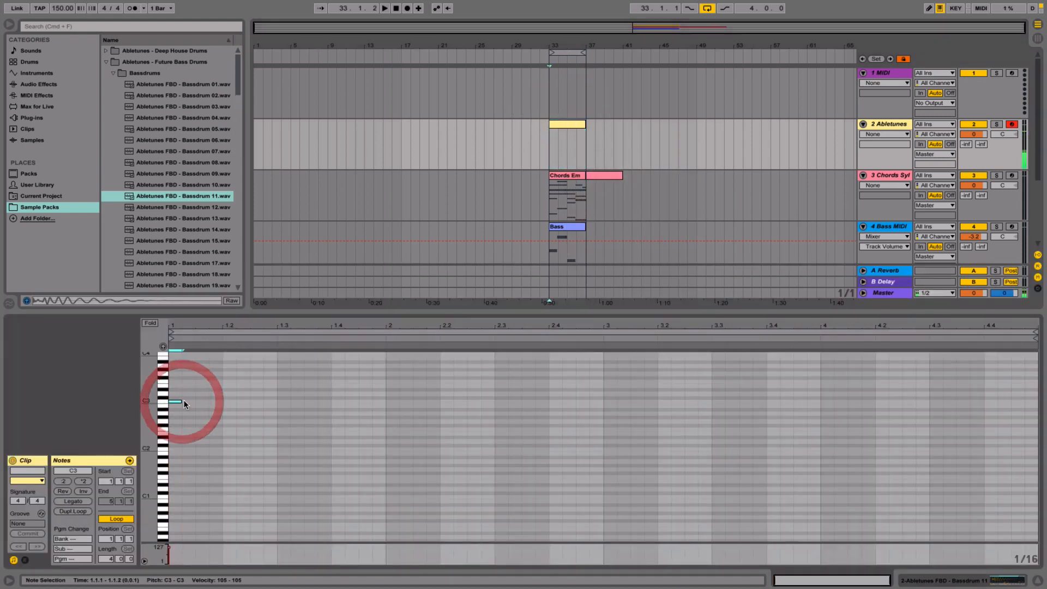
left_click_drag(180, 401, 195, 401)
key("space")
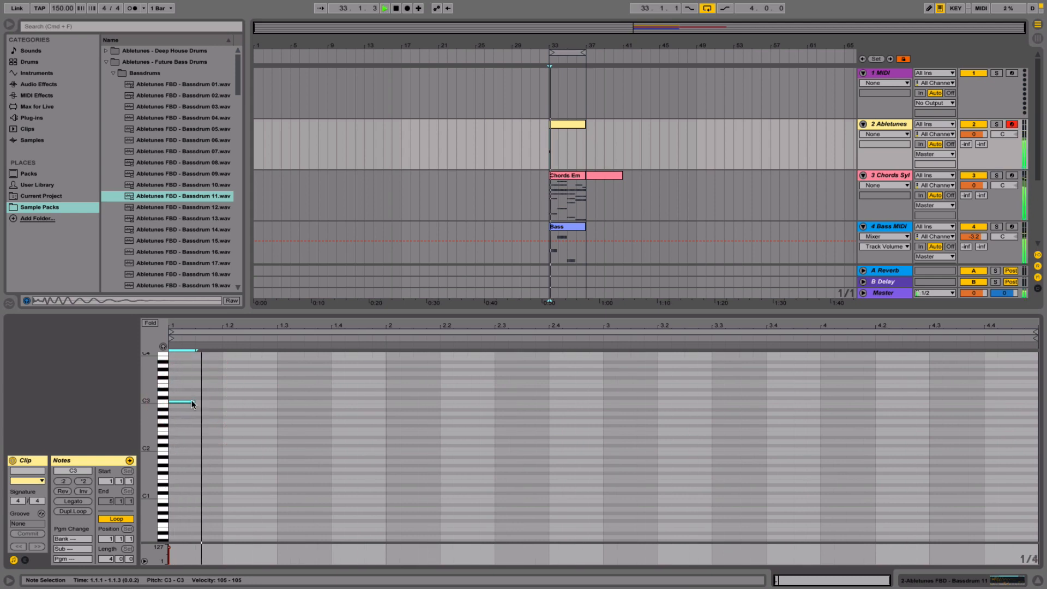
- Lower the Chords track's volume and set the Bass MIDI track's volume to -12.8 dB
left_click(896, 175)
left_click(888, 227)
left_click_drag(978, 236, 977, 238)
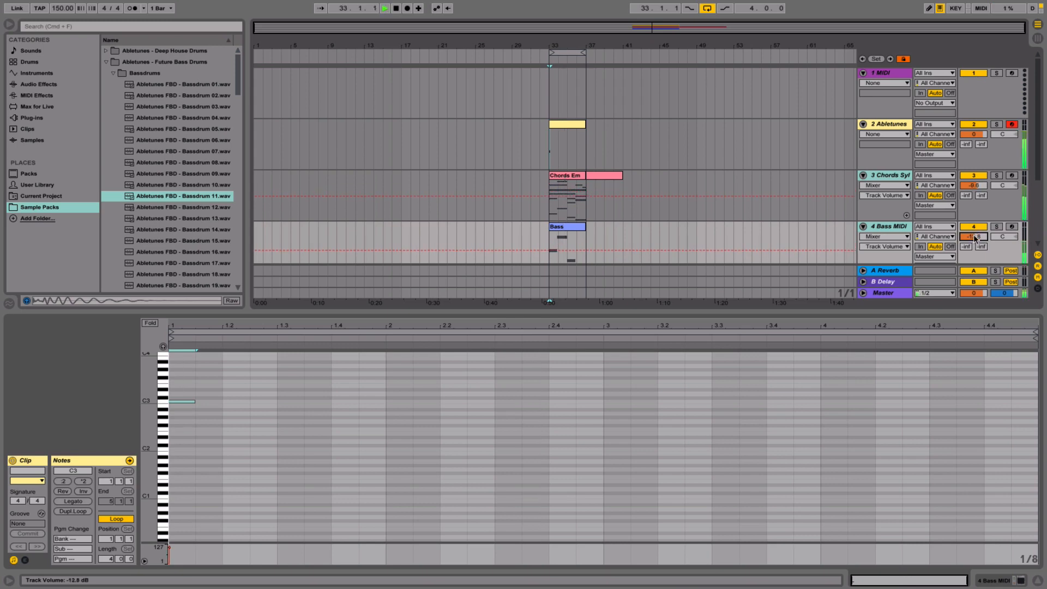
- Try a copy of the C3 kick note at 1.3.3 during playback and delete that copy
left_click(571, 124)
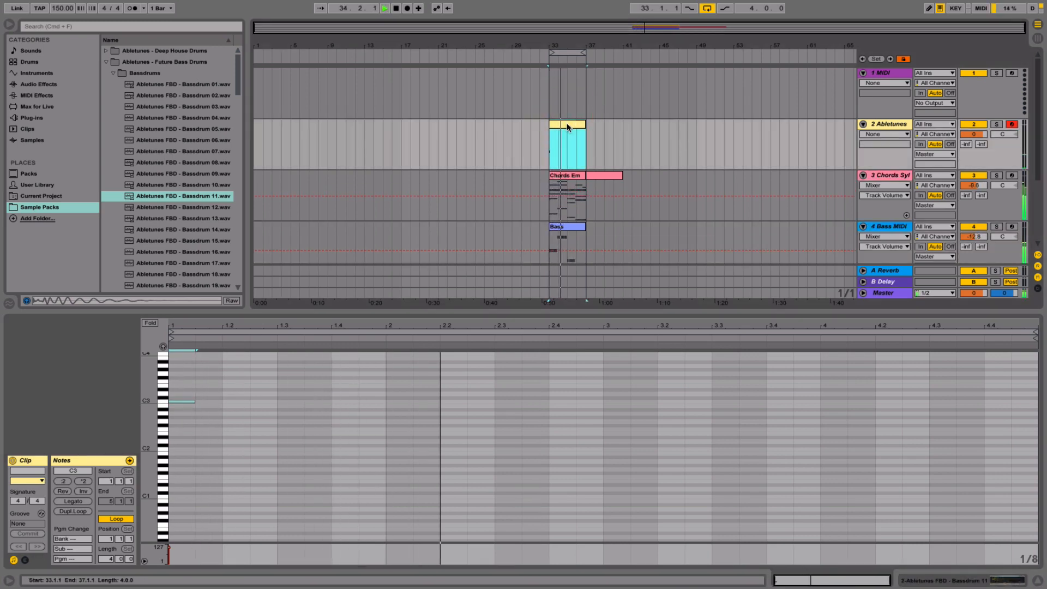
left_click(206, 416)
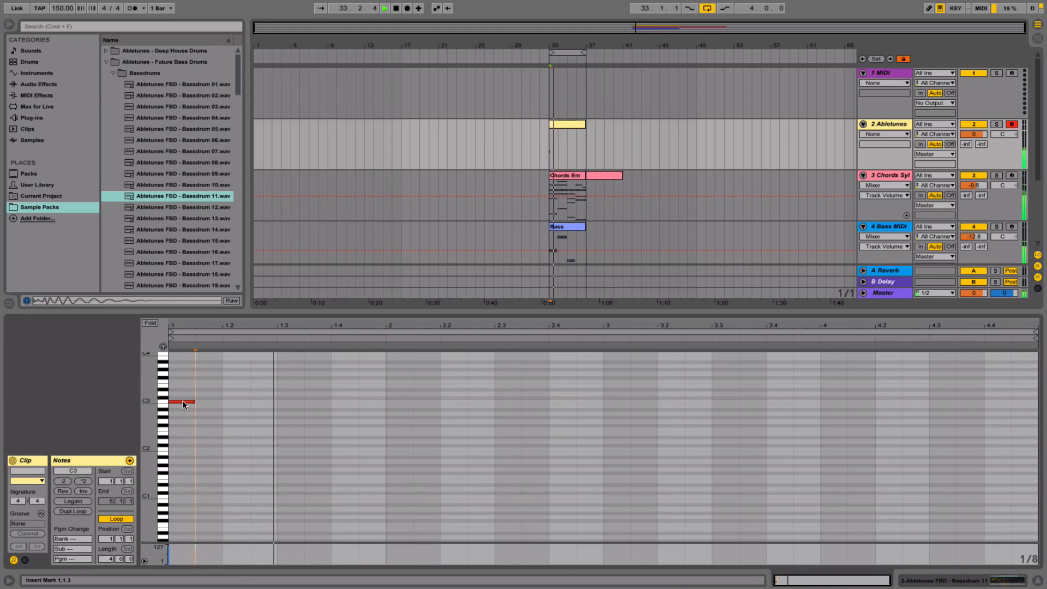
left_click_drag(184, 402, 326, 400)
key("space")
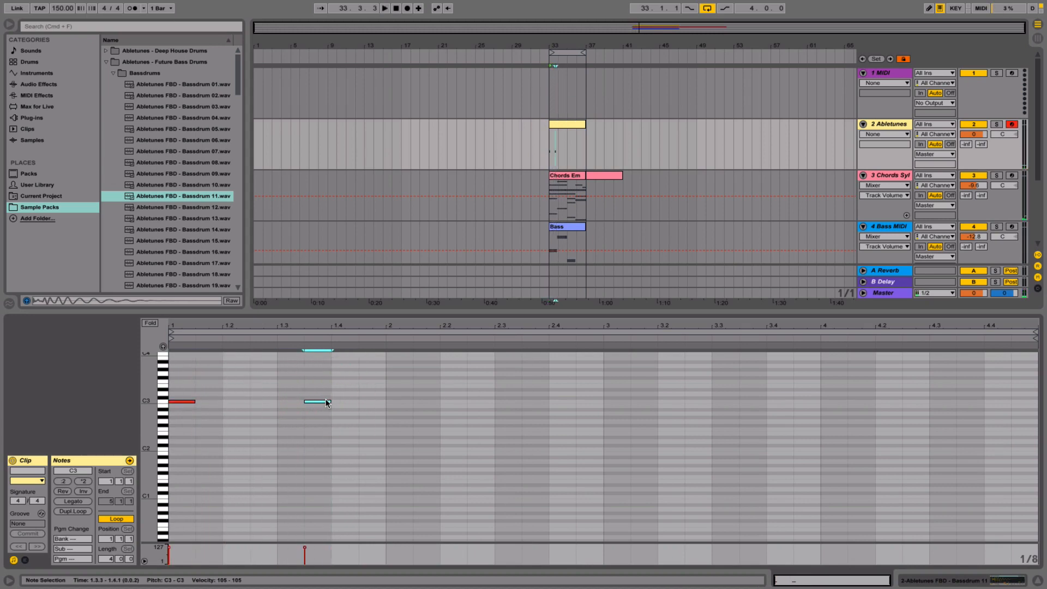
scroll(323, 401, "up", 1)
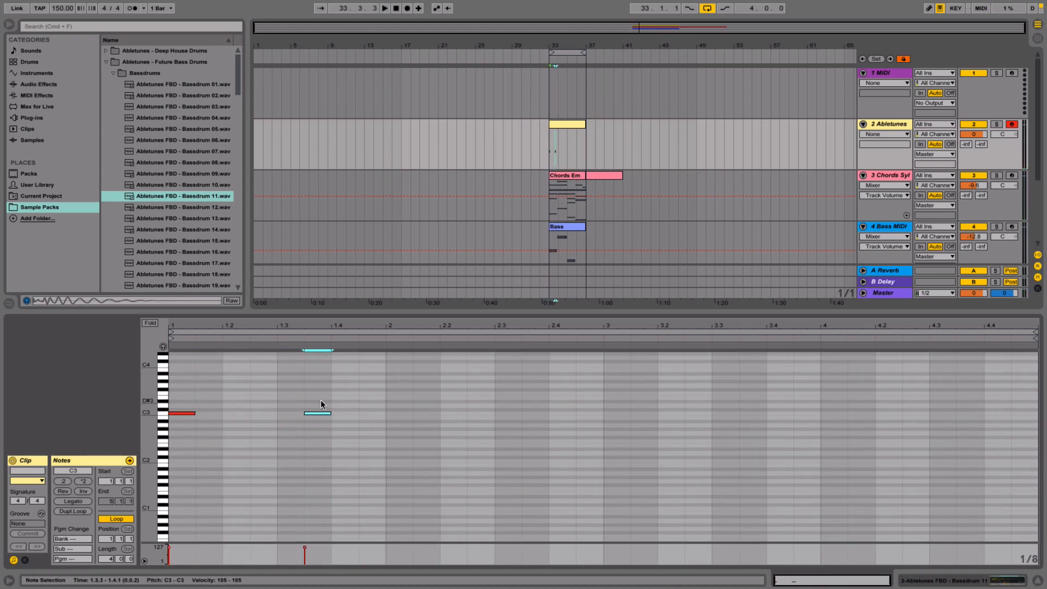
key("space")
mouse_move(318, 415)
left_mouse_down()
mouse_move(342, 416)
mouse_move(318, 417)
left_mouse_up()
key("super+1")
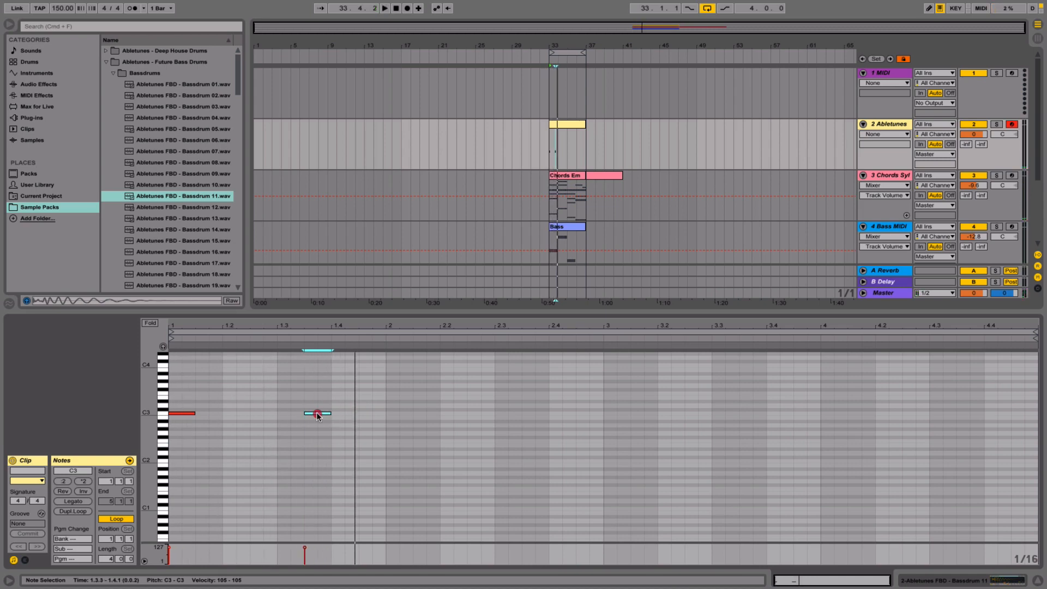
double_click(318, 414)
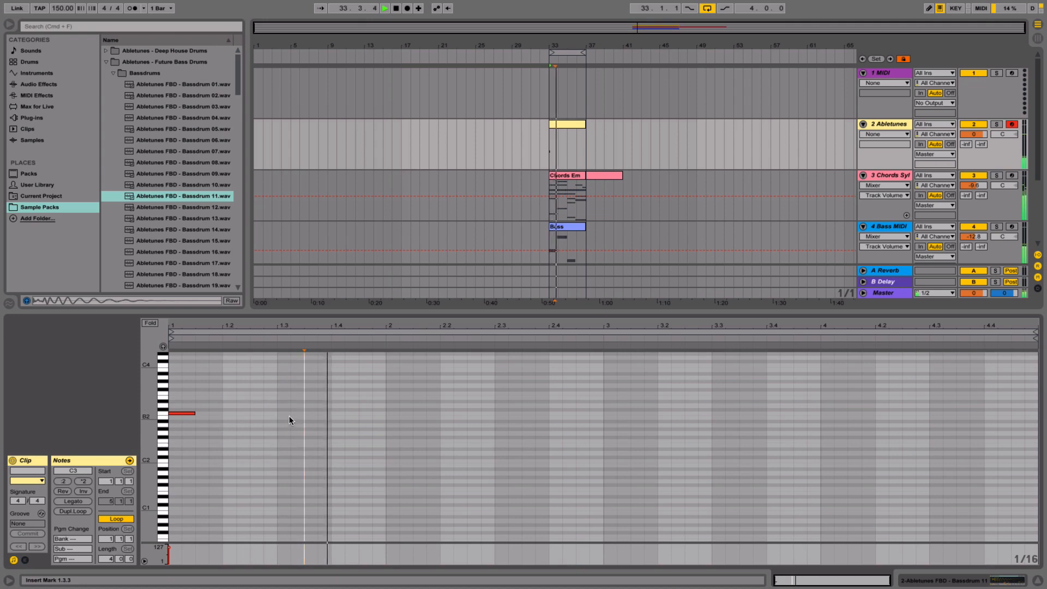
- Add C3 kick notes at 1.4.3 and 2.1.3 and duplicate the two-bar pattern into bars 3 and 4
double_click(364, 413)
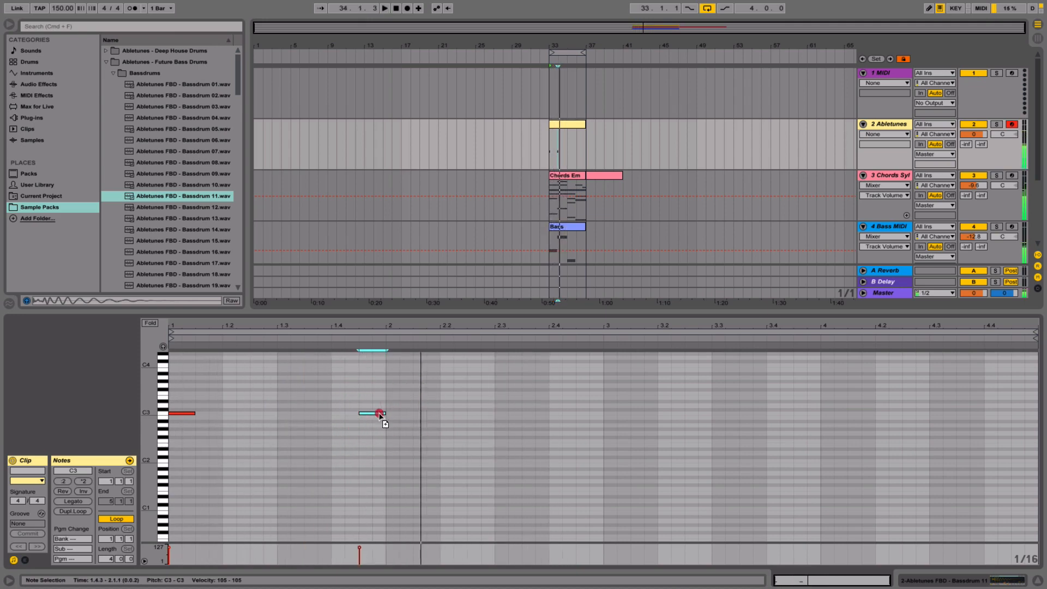
double_click(421, 413)
key("super+a")
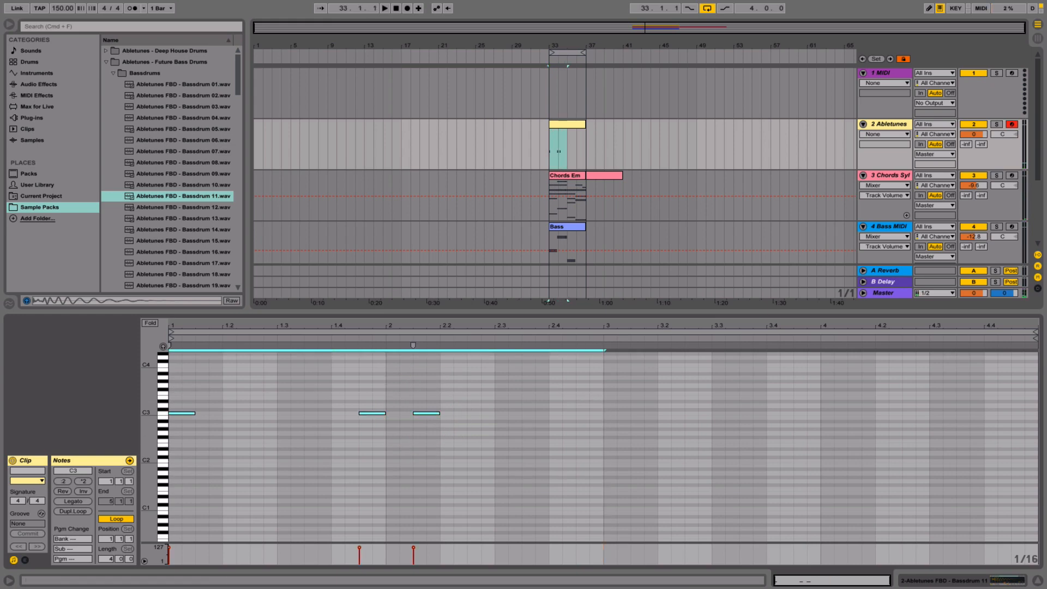
key("super+d")
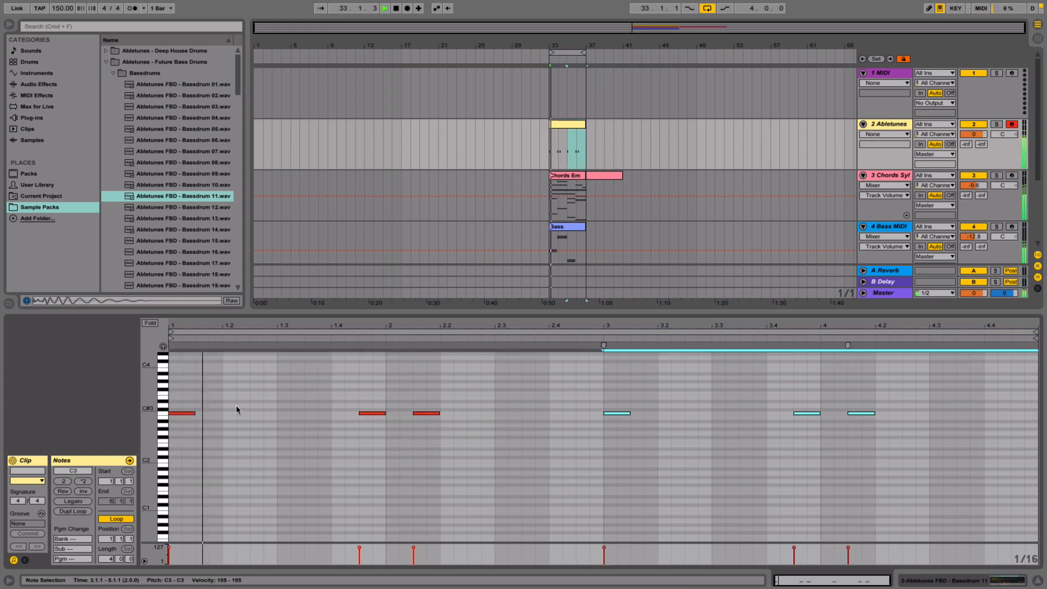
- Vary the end of the kick pattern by moving its last note to 4.2.1 and placing a copy at 4.3.3
left_click(564, 418)
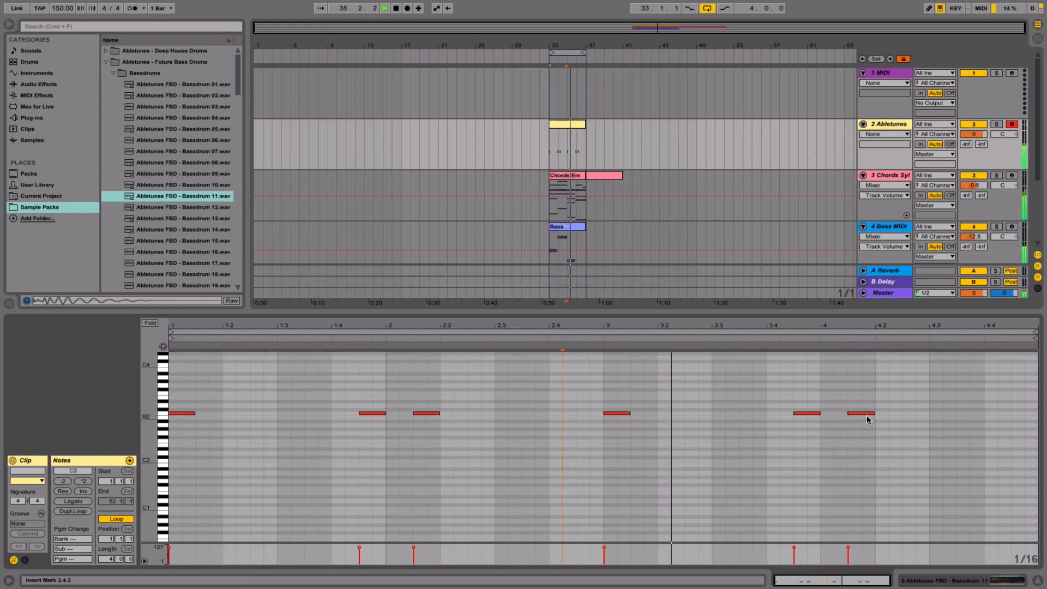
left_click_drag(869, 413, 976, 413)
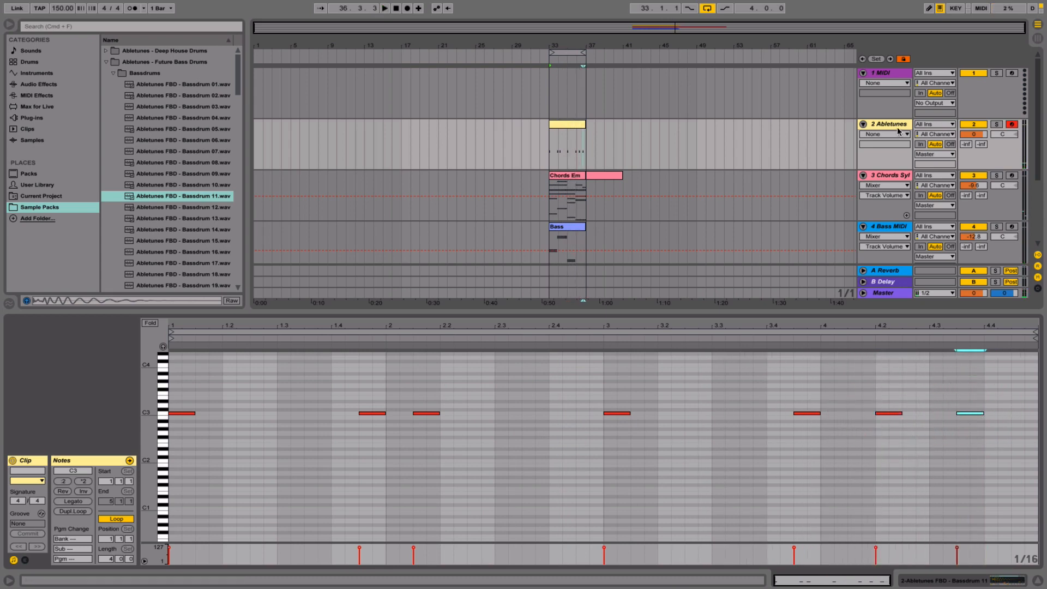
- Insert another MIDI track directly below the bassdrum track and select it
right_click(897, 130)
left_click(922, 210)
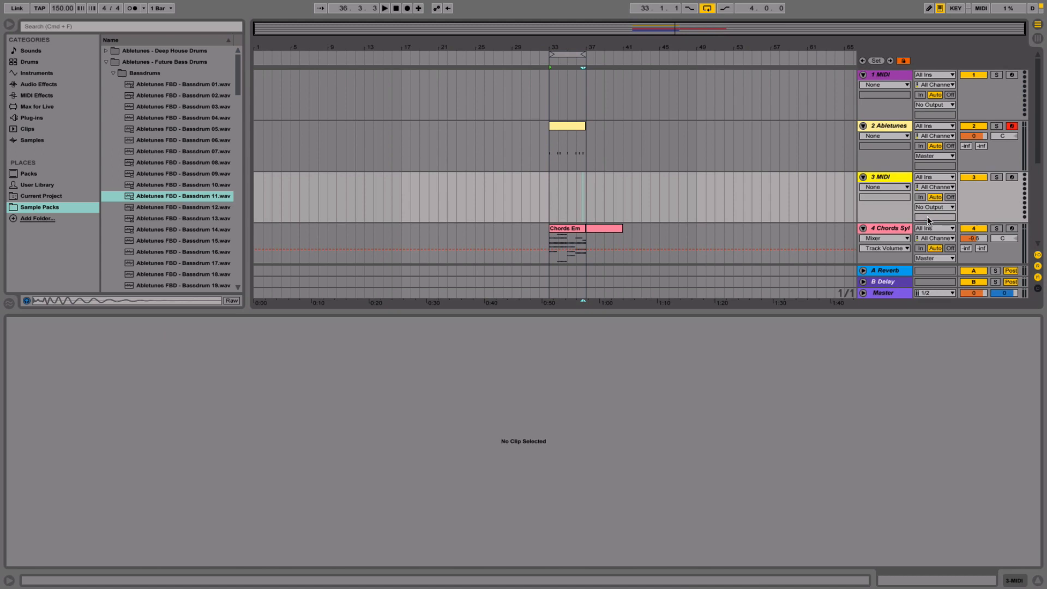
left_click(890, 175)
- Collapse the Bassdrums folder and audition samples in the Snares & Claps folder, settling on "Abletunes FBD - Snares & Claps 19"
left_click(113, 73)
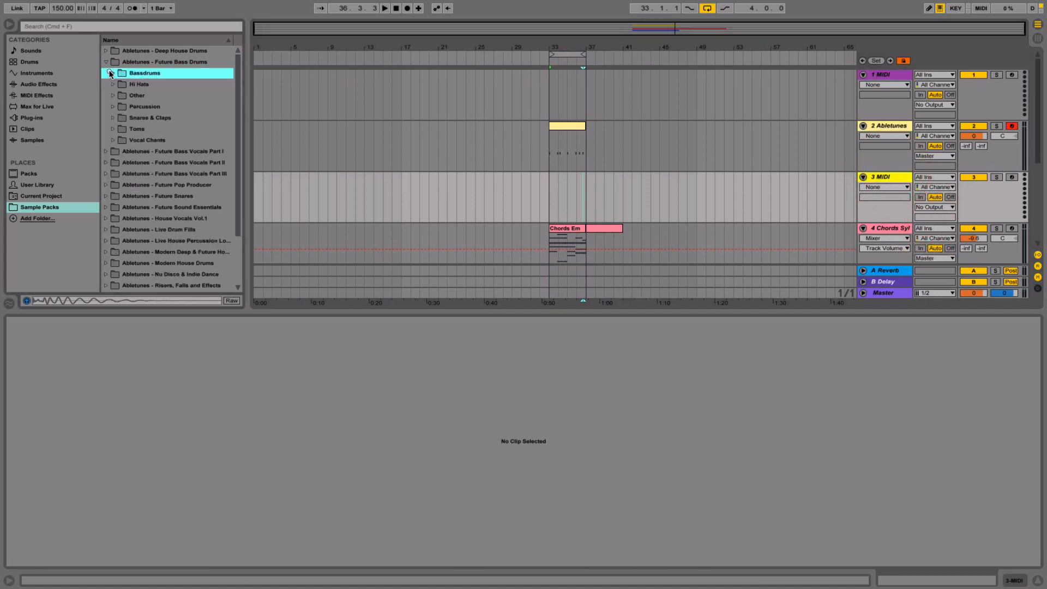
left_click(113, 118)
left_click(129, 163)
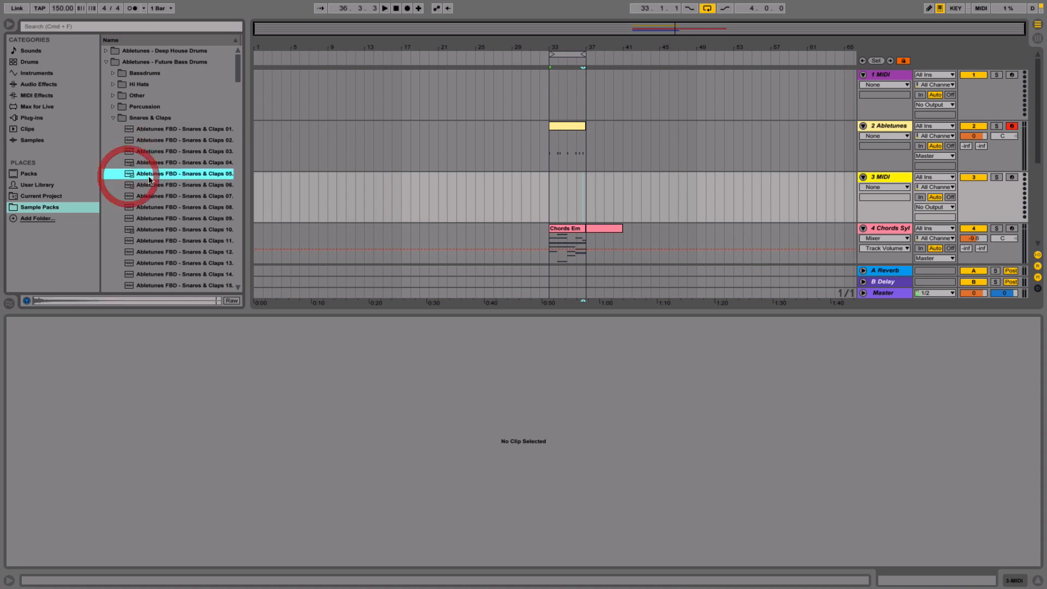
left_click(158, 240)
left_click(164, 285)
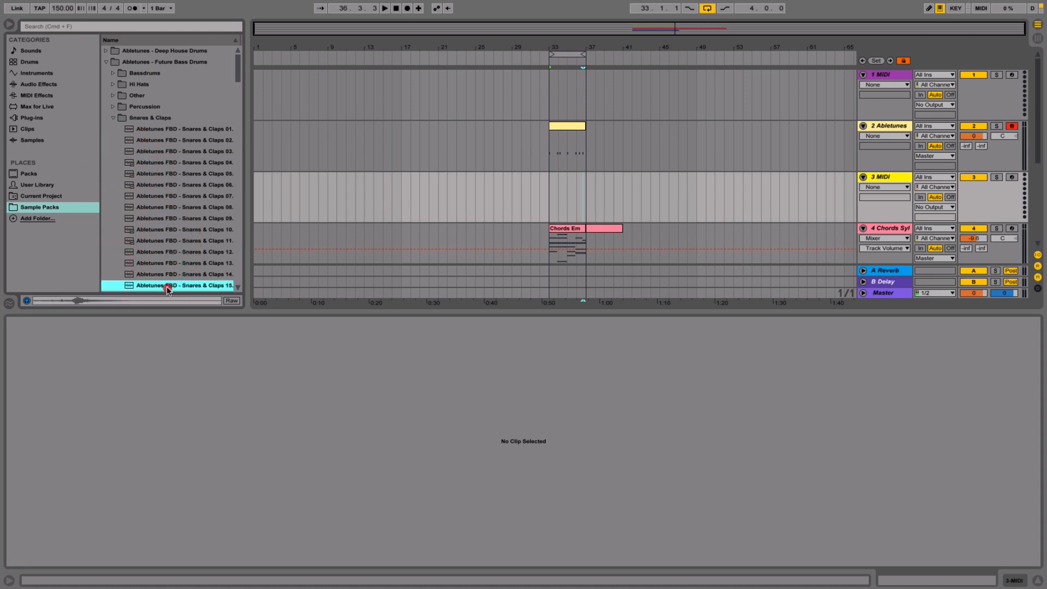
left_click_drag(238, 71, 237, 96)
left_click(200, 120)
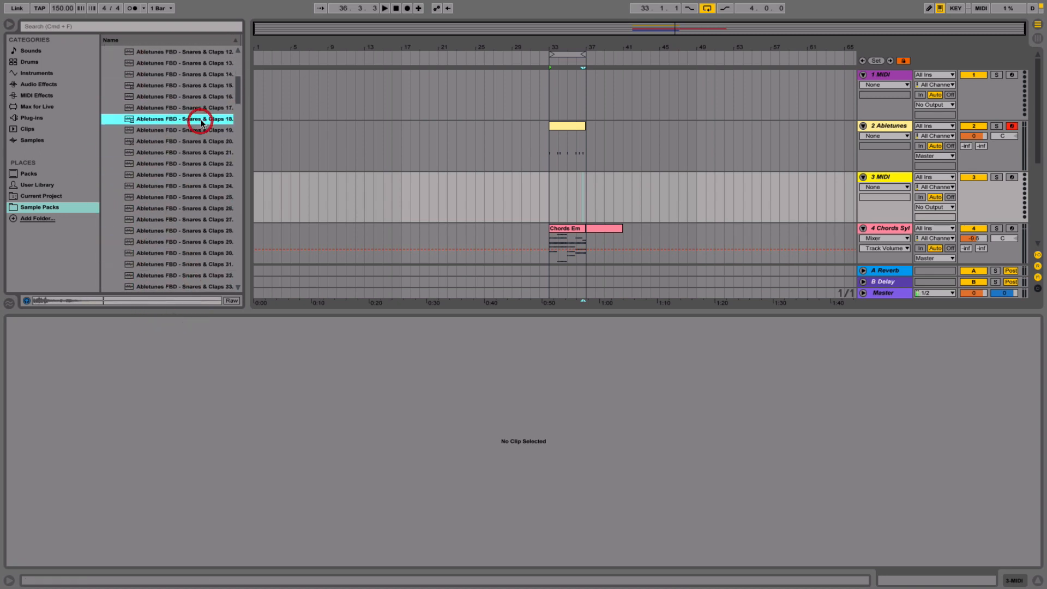
left_click(199, 108)
key("Down")
key("Down")
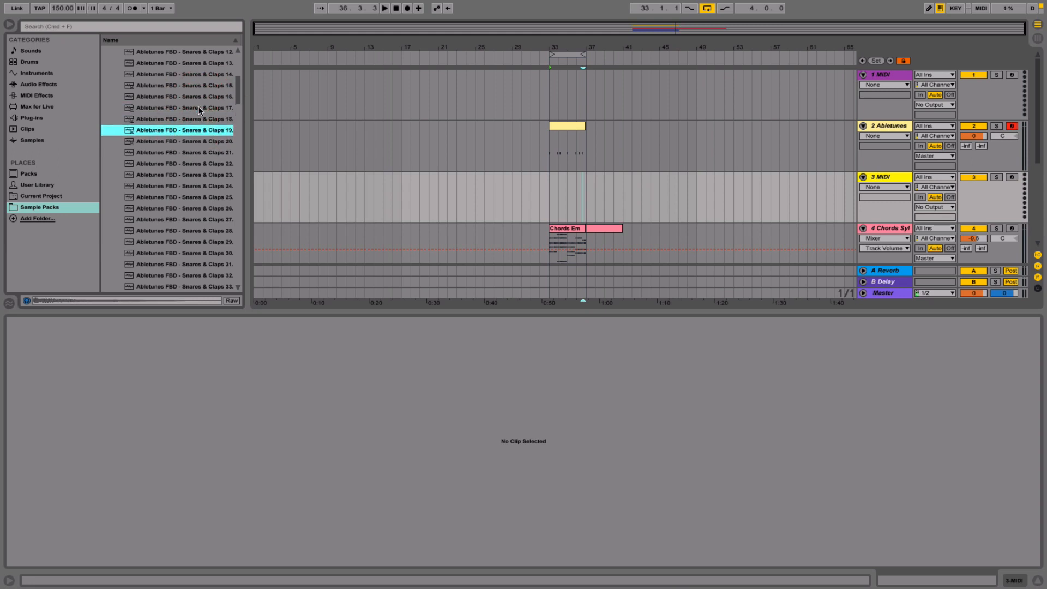
- Load "Abletunes FBD - Snares & Claps 19" onto the "3 MIDI" track and set its sampler volume to -8.57 dB
left_click(889, 182)
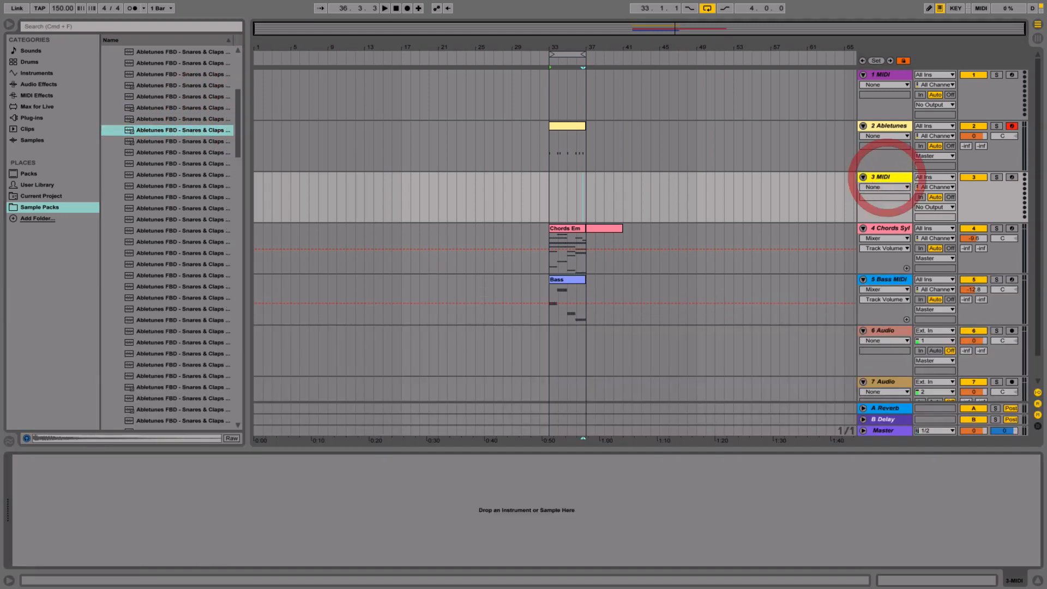
left_click_drag(188, 131, 316, 537)
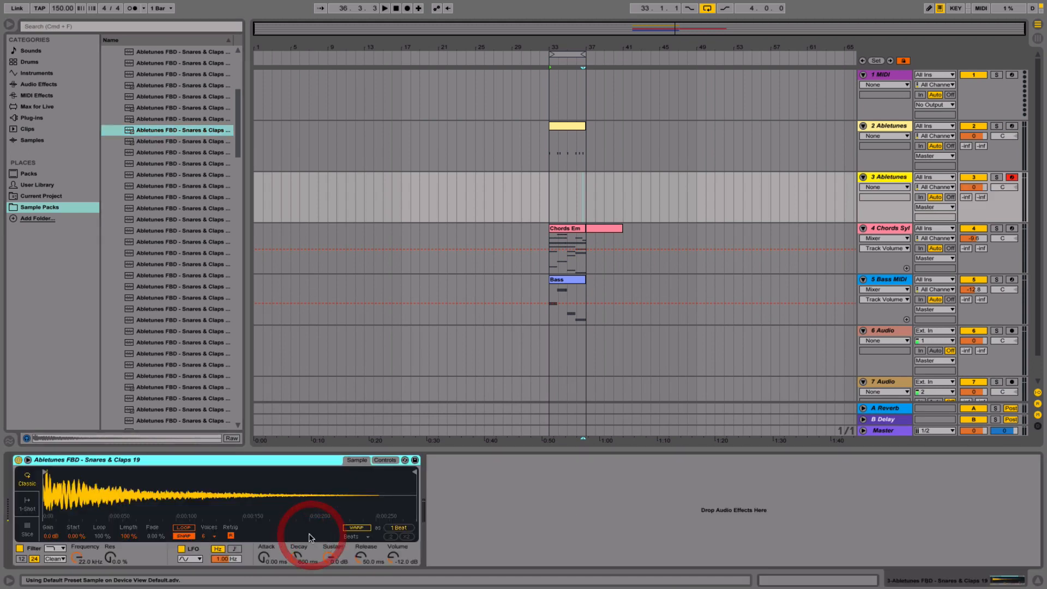
left_click(888, 177)
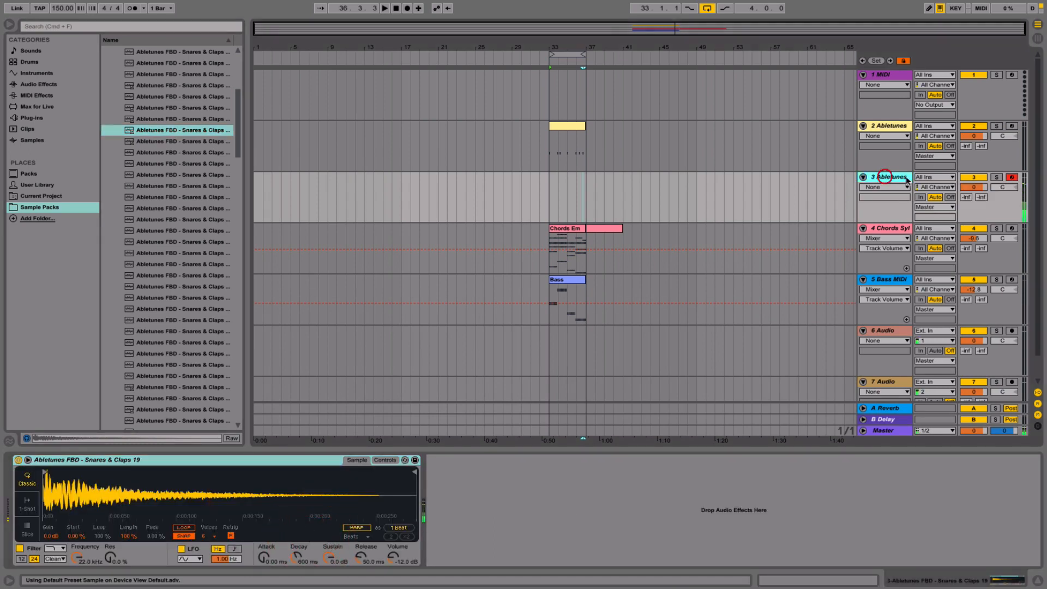
left_click_drag(400, 564, 399, 555)
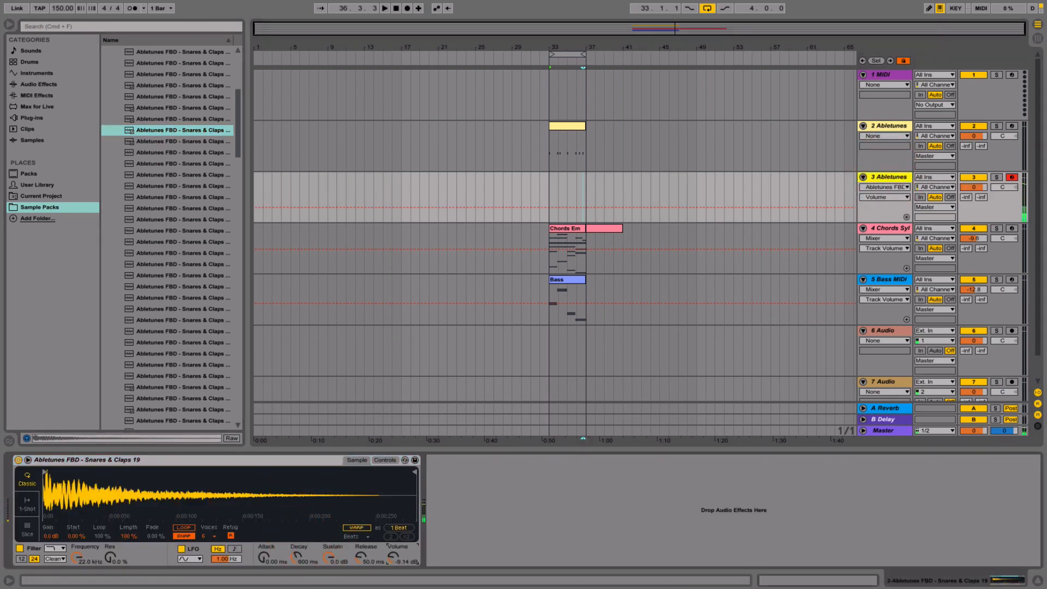
- Insert a one-bar MIDI clip at bar 33 on the snare track and open it for editing around C3
left_click(555, 186)
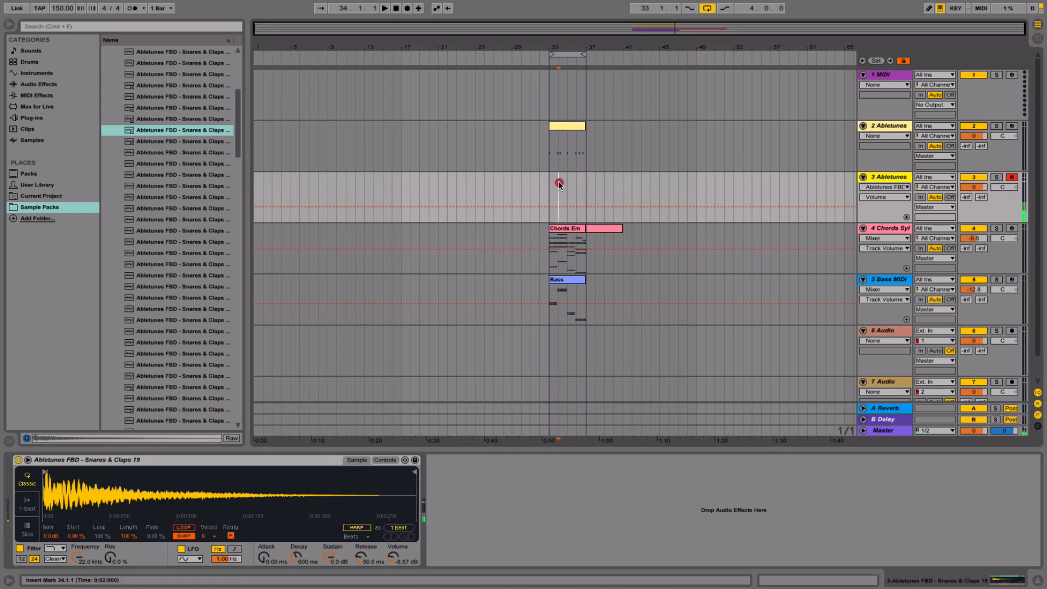
left_click_drag(554, 187, 553, 185)
right_click(553, 175)
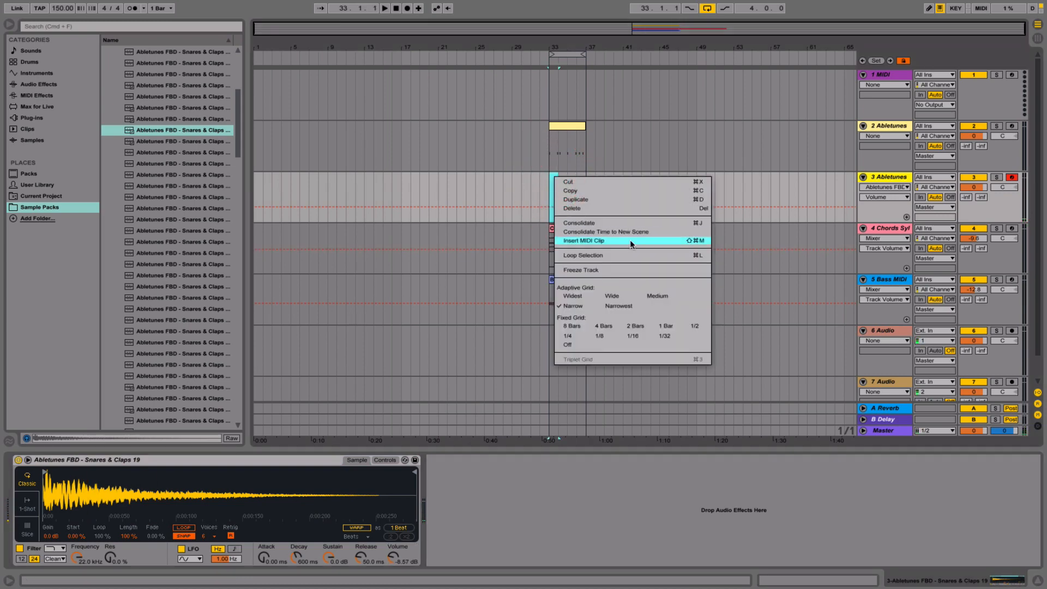
left_click(630, 240)
double_click(554, 178)
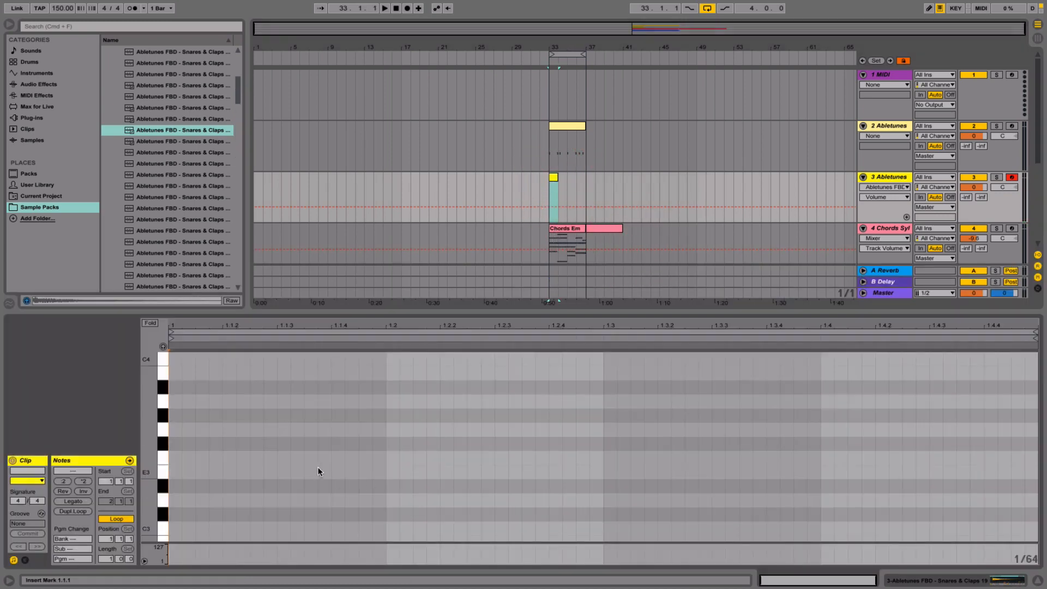
left_click_drag(146, 470, 137, 365)
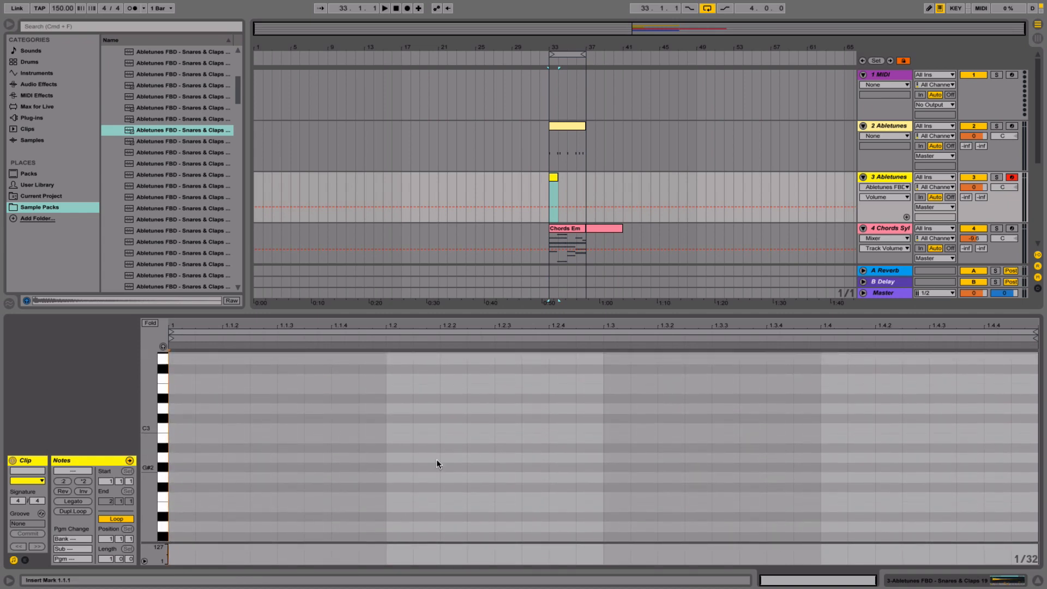
- Add a C3 note from 1.2.1 to 1.2.3 in the snare clip and duplicate it to beat 1.4
double_click(387, 428)
left_click_drag(413, 427, 524, 425)
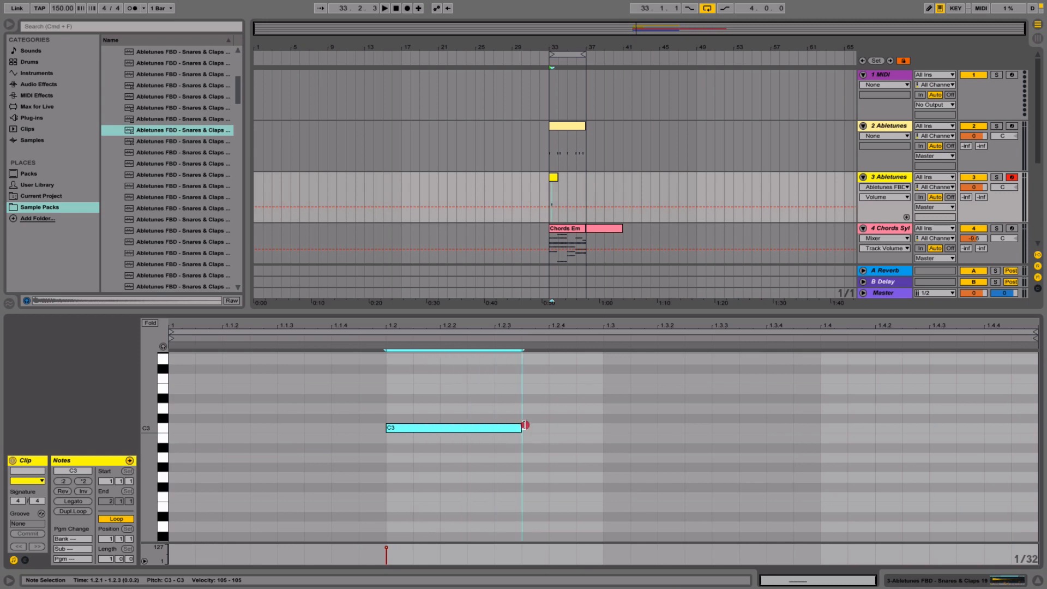
left_click_drag(601, 394, 173, 504)
key("super+d")
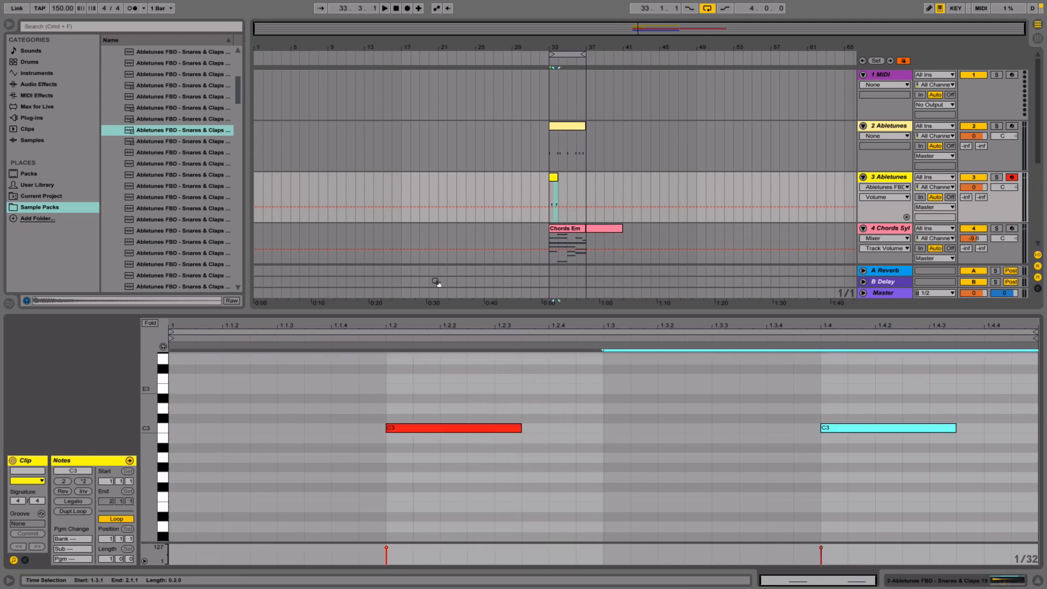
- Play the loop and extend the looped snare clip to the start of bar 37
left_click(569, 200)
key("space")
left_click(557, 177)
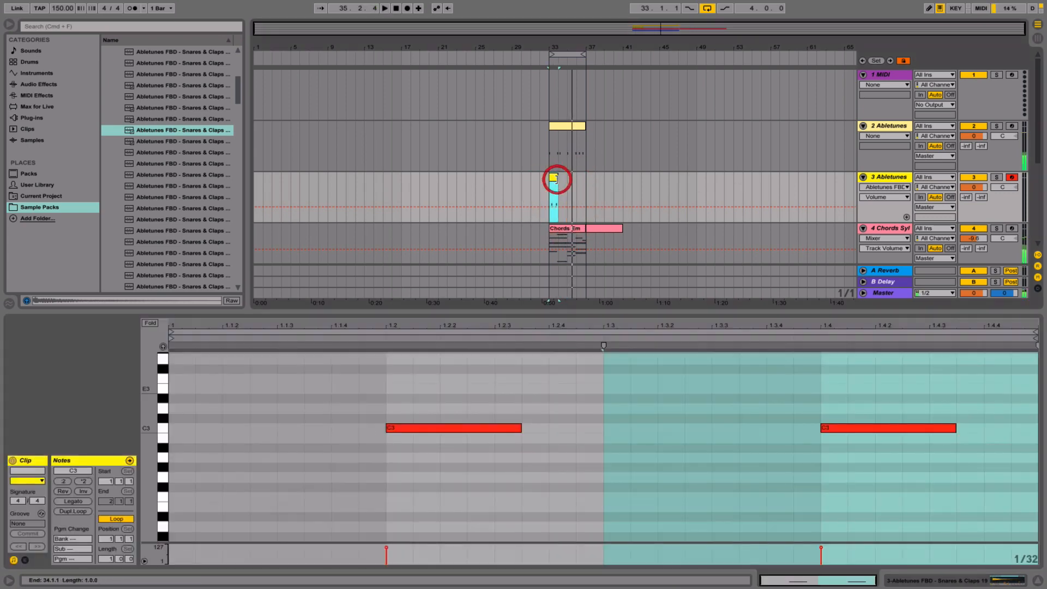
key("space")
key("space")
left_click_drag(558, 177, 586, 176)
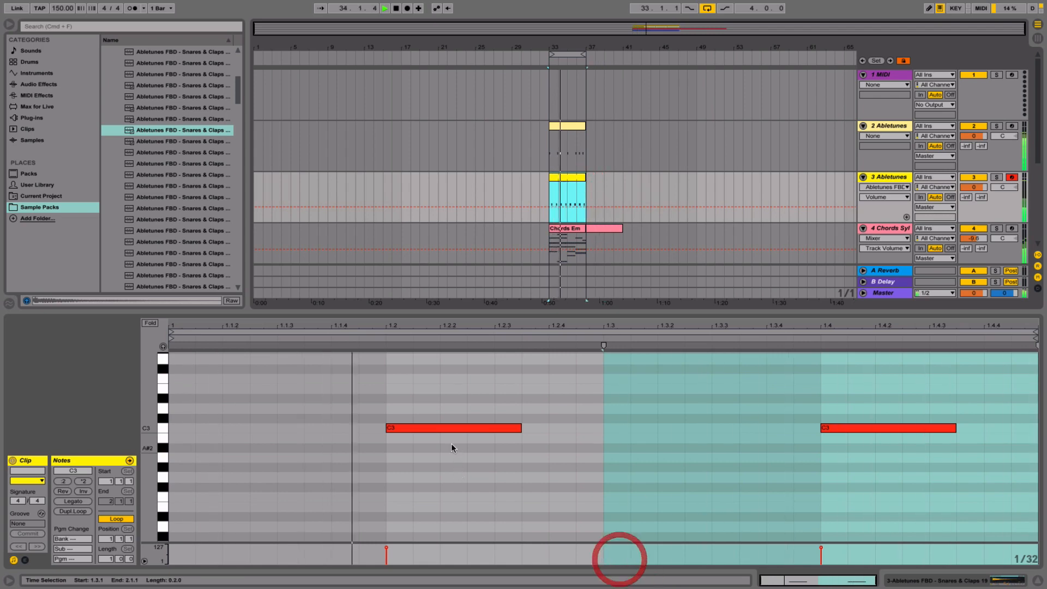
- Move the first C3 snare note to beat 1.3, delete the one on beat 1.4, and hide the clip editor
left_click_drag(452, 433, 671, 429)
double_click(883, 429)
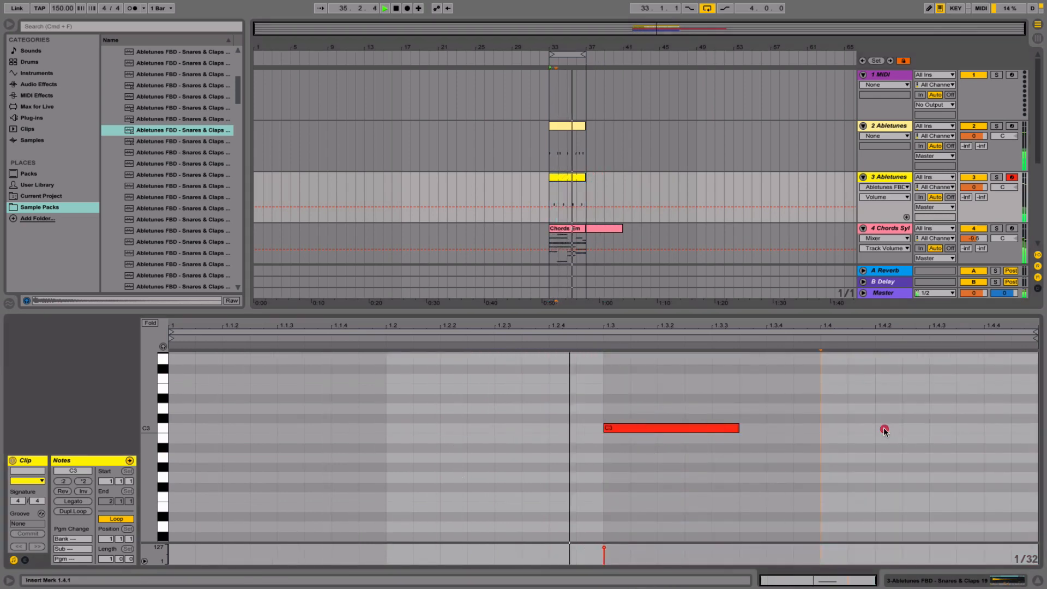
left_click(1039, 577)
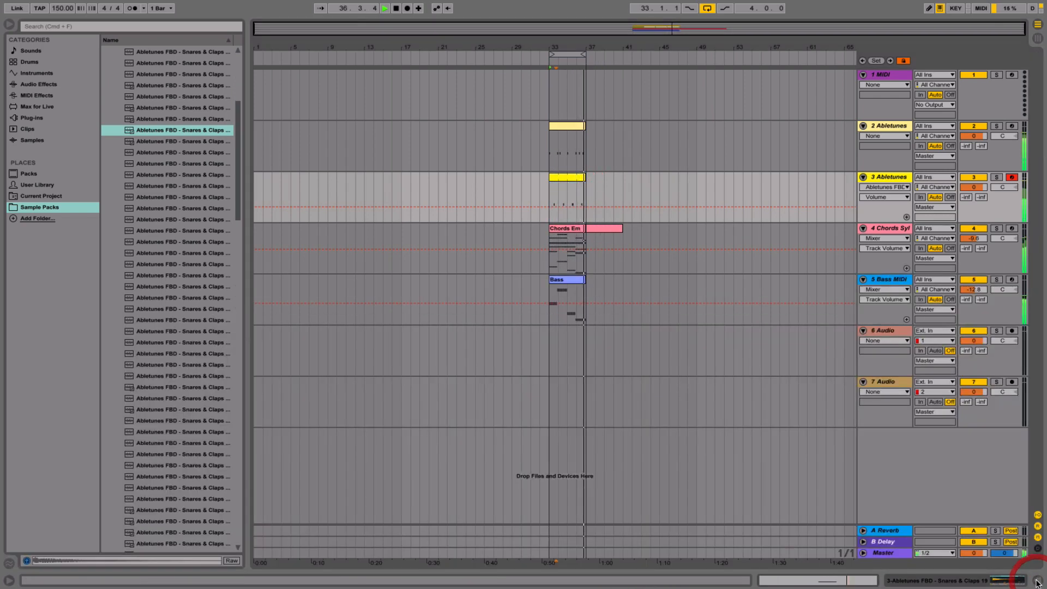
- Stop playback and insert a MIDI track directly below the snare track
left_click(889, 177)
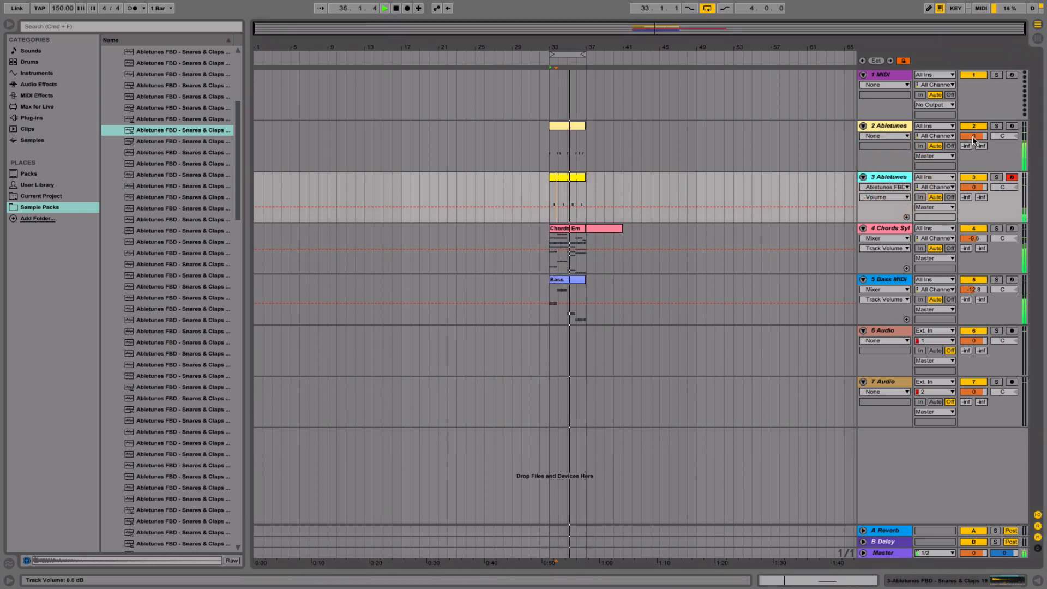
left_click(889, 179)
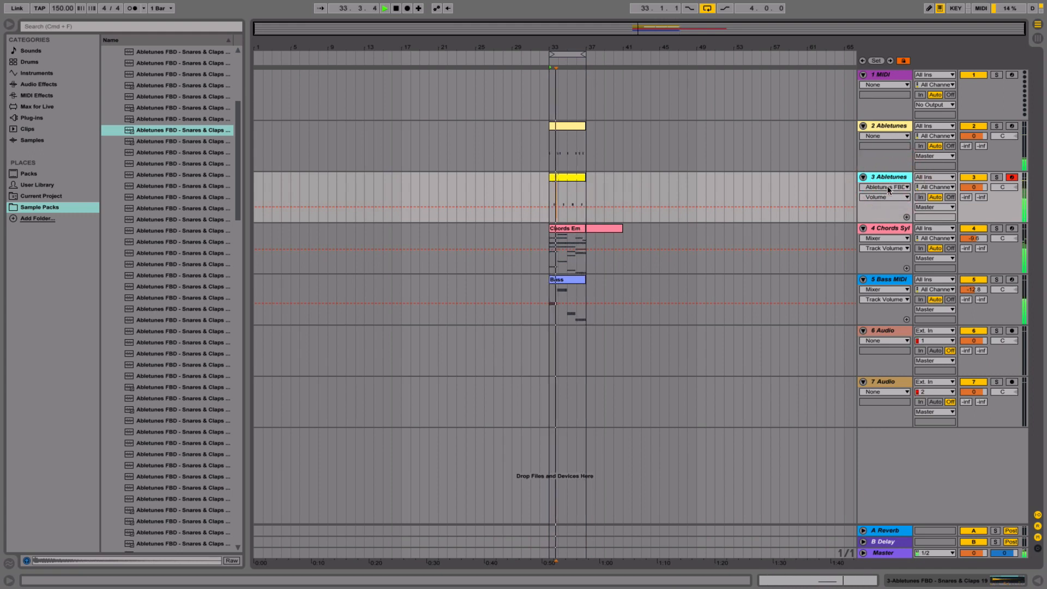
key("space")
right_click(892, 180)
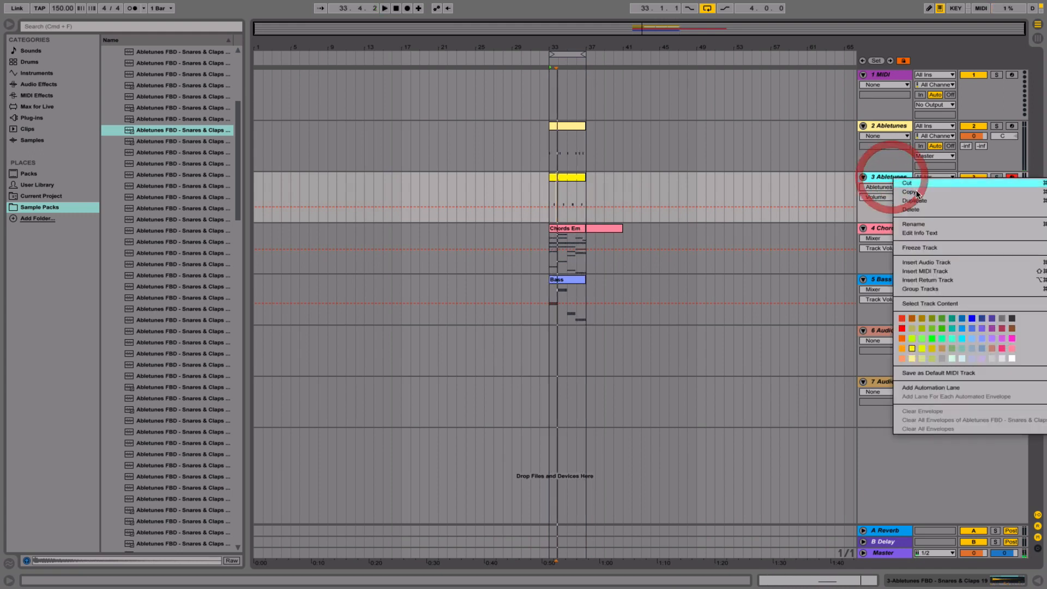
left_click(935, 271)
- Audition further samples in the Snares & Claps folder for a layered clap, settling on "Abletunes FBD - Snares & Claps 42"
left_click(188, 163)
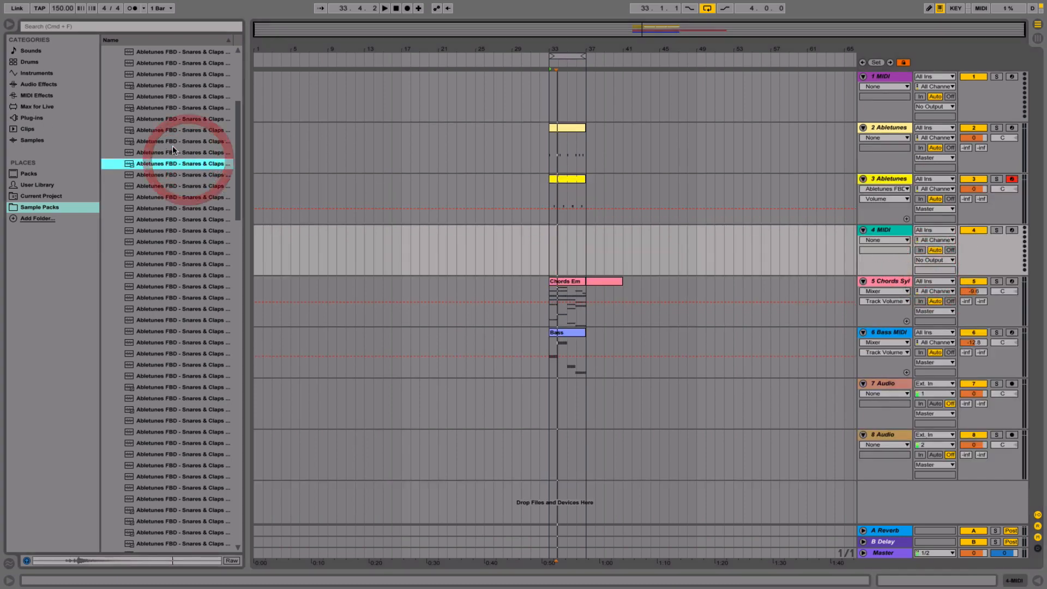
left_click(174, 129)
left_click(175, 141)
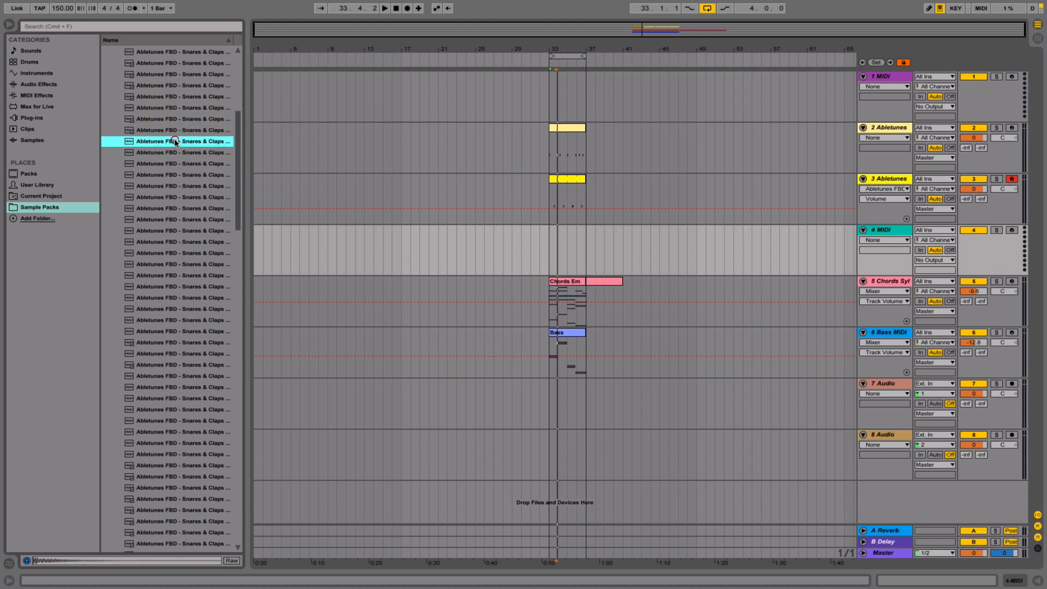
left_click(178, 153)
left_click(177, 164)
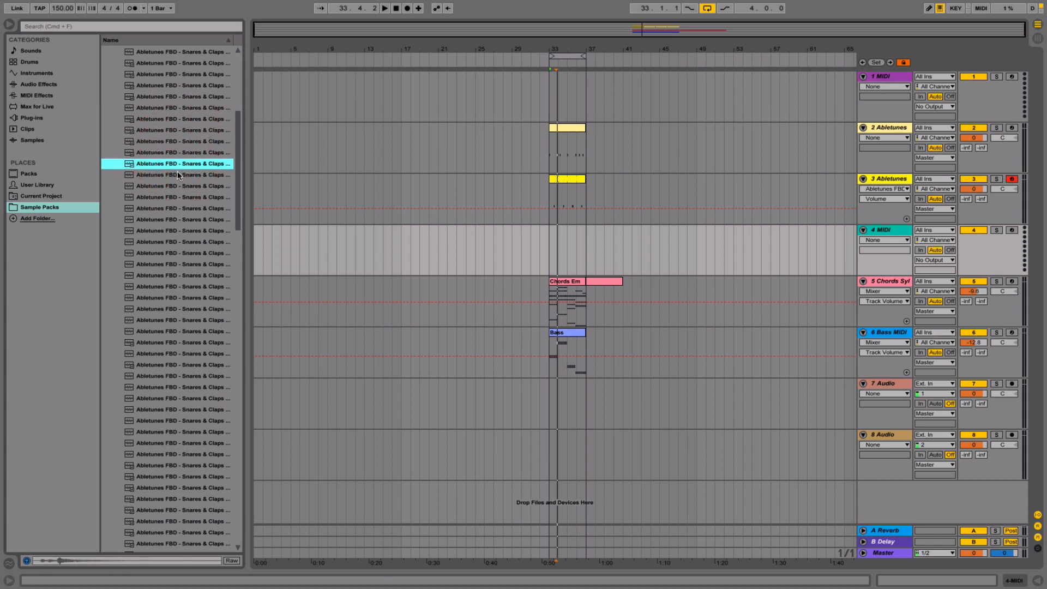
left_click(173, 168)
left_click(170, 184)
left_click(176, 178)
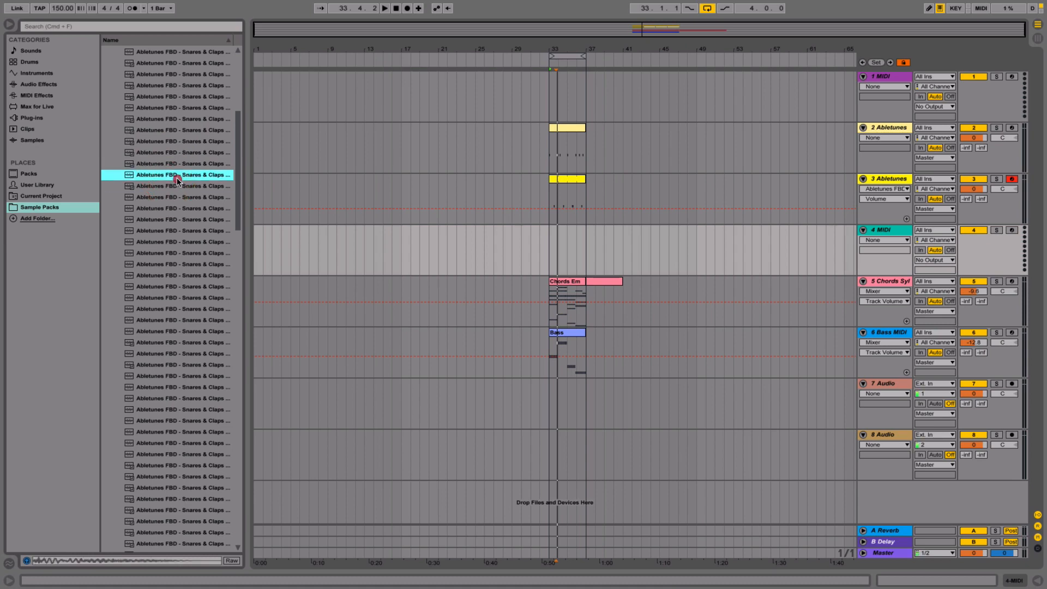
left_click(173, 197)
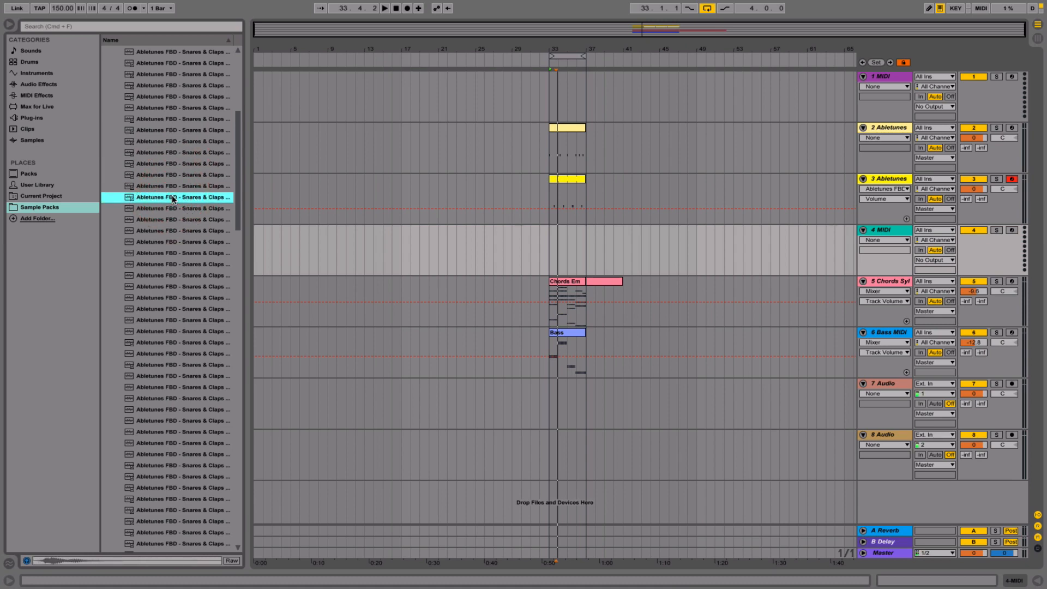
key("Down")
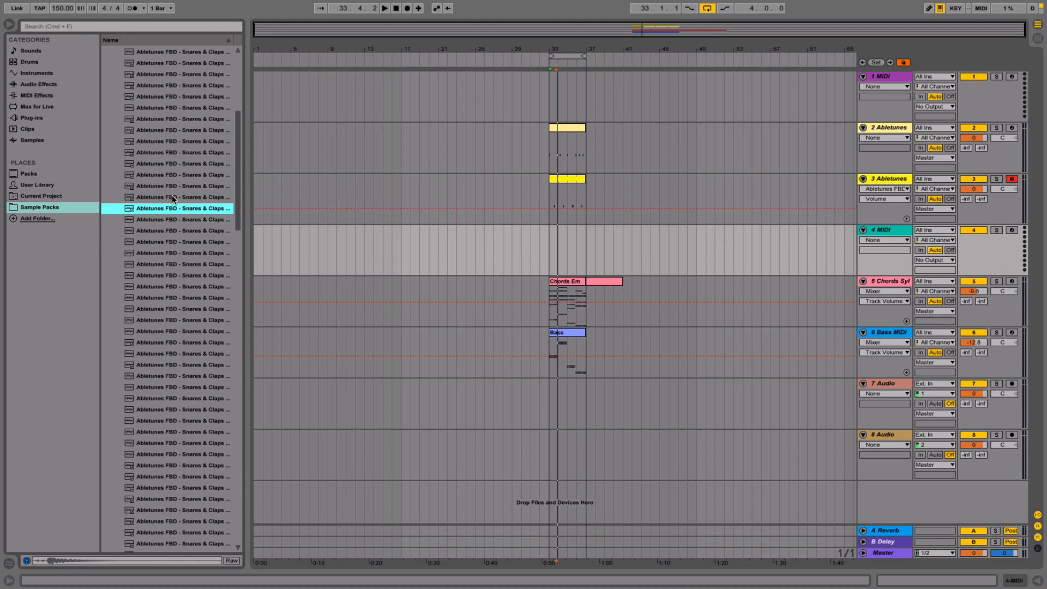
key("Down")
key("Down")
key("Down")
key("Down")
key("Down")
key("Down")
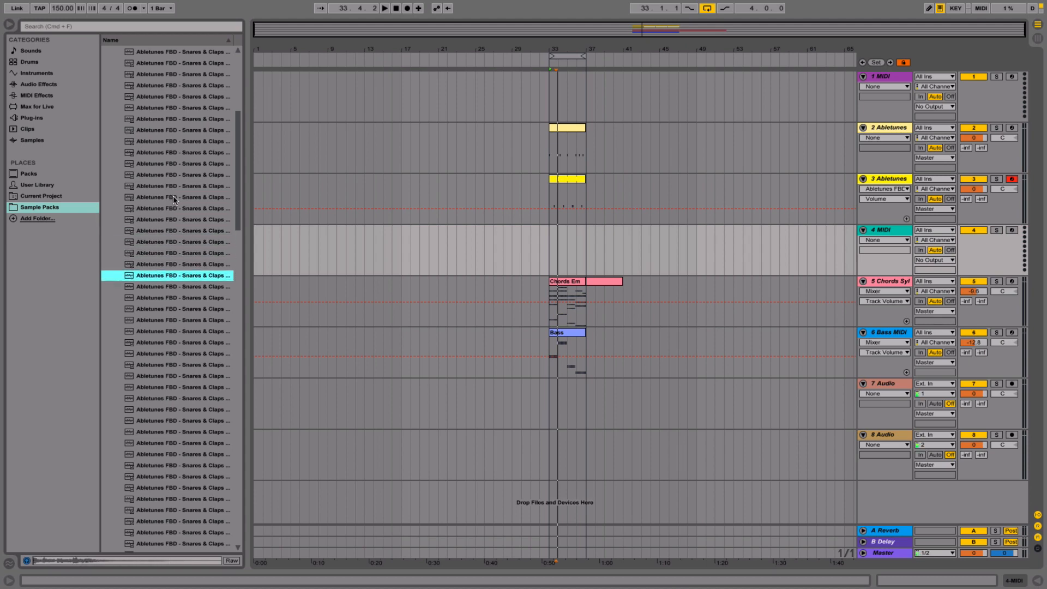
key("Down")
key("Down")
key("Down")
key("Down")
key("Down")
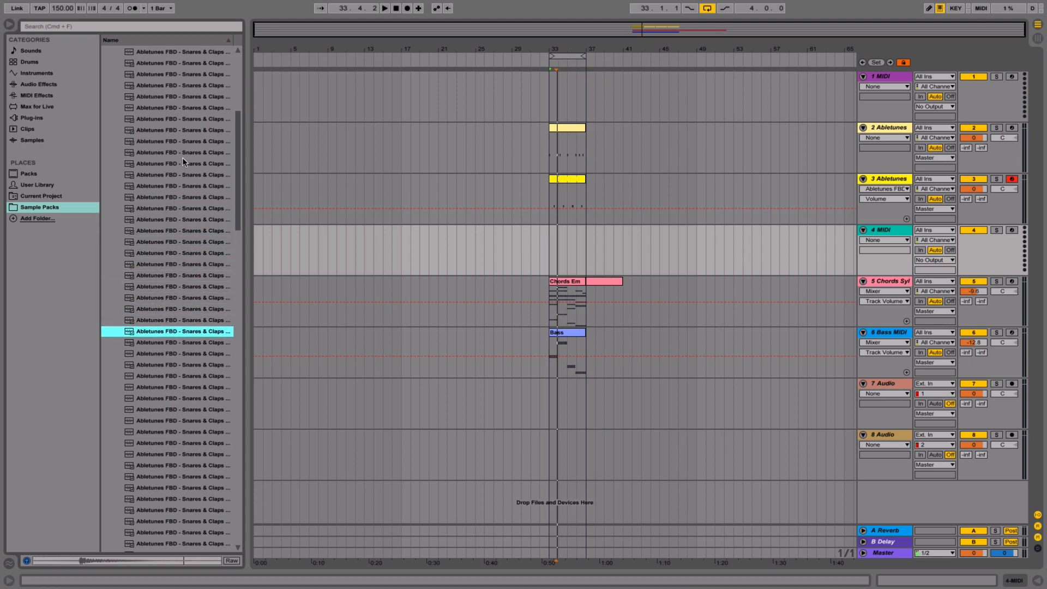
key("Down")
key("Down")
key("Up")
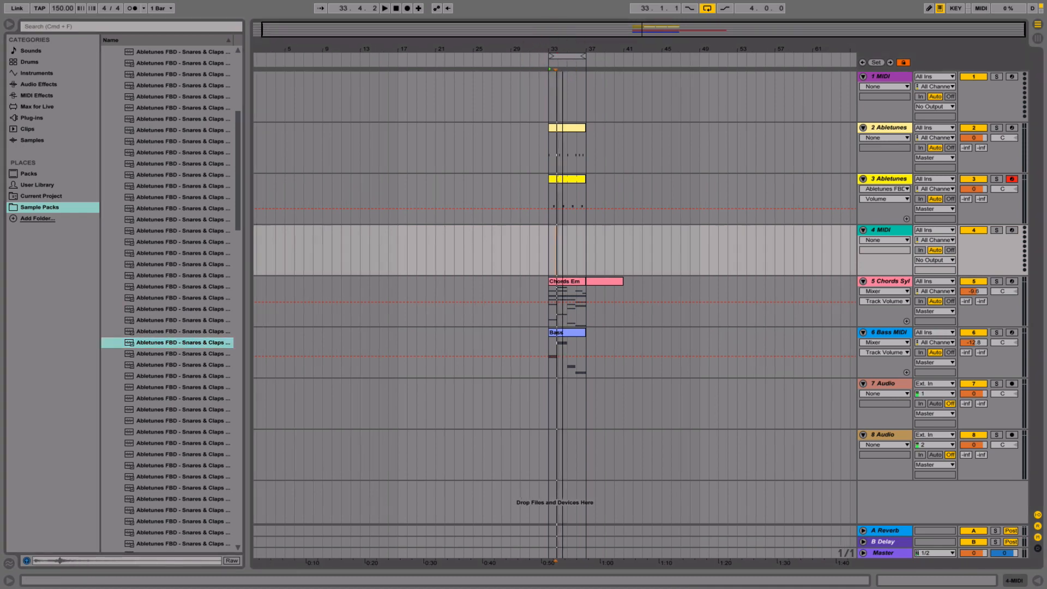
- Zoom in on the loop at bars 33 to 37 and insert an audio track directly below the snare track
left_click_drag(555, 52, 548, 92)
left_click(892, 235)
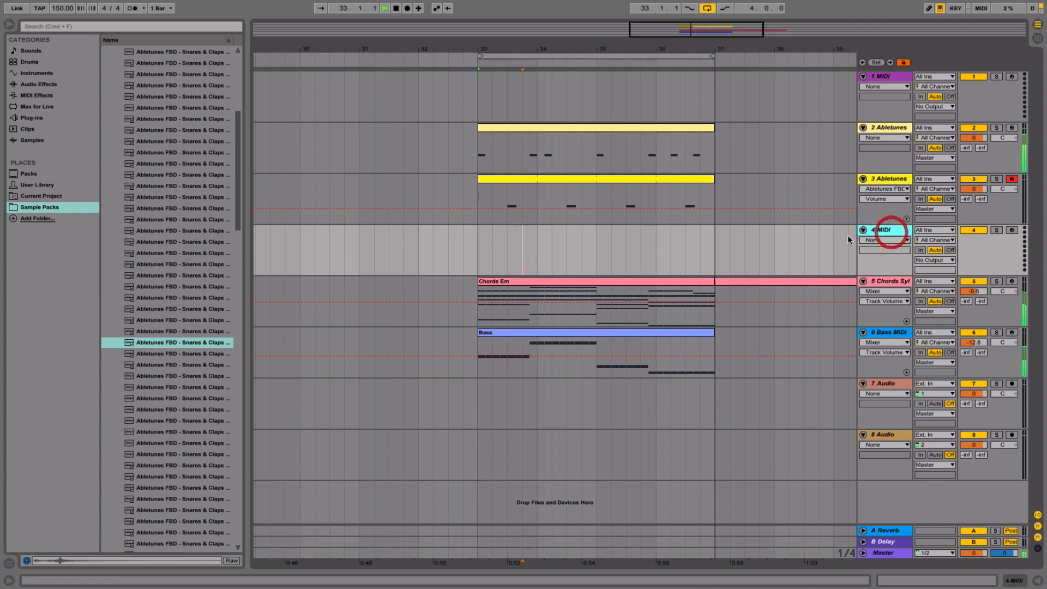
key("space")
left_click(534, 268)
left_click_drag(533, 268, 512, 254)
left_click(876, 179)
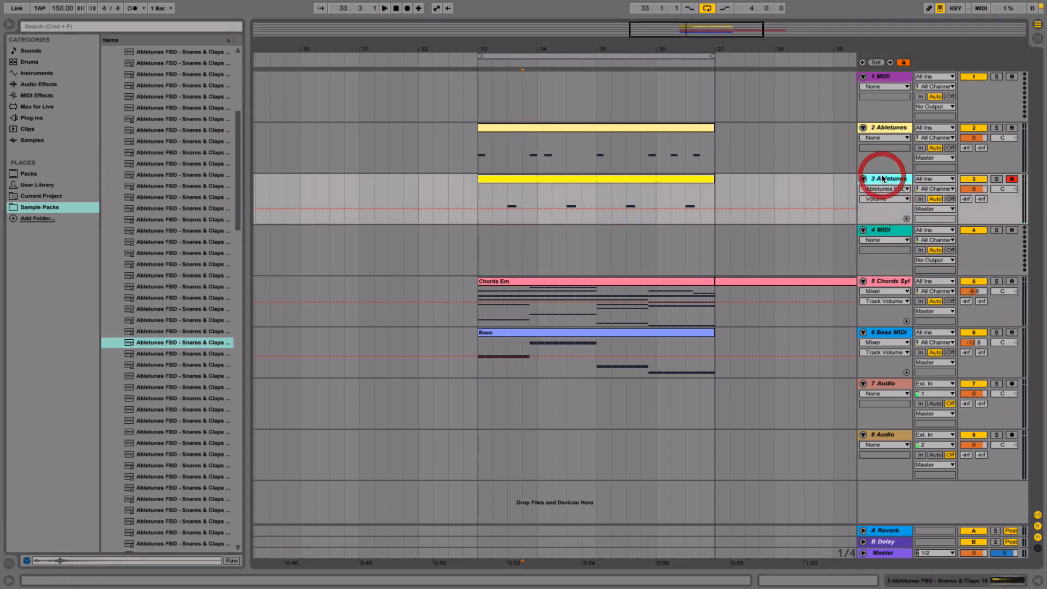
key("super+t")
- Place "Abletunes FBD - Snares & Claps 42" on the new audio track with its peak aligned to 33.3, and play it back
left_click_drag(184, 338, 507, 246)
left_click_drag(513, 51, 535, 109)
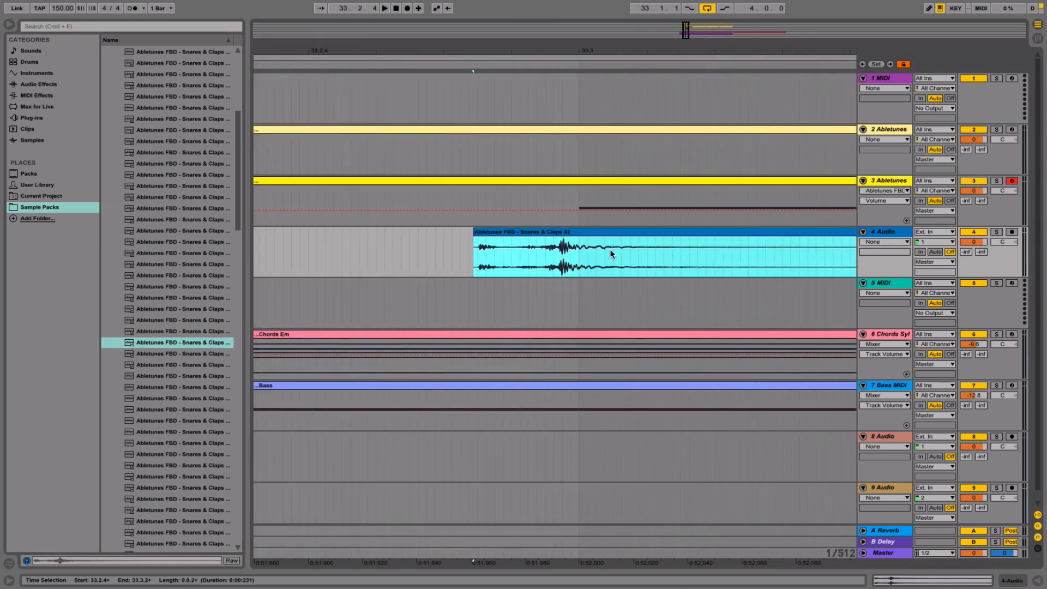
left_click_drag(573, 239, 589, 241)
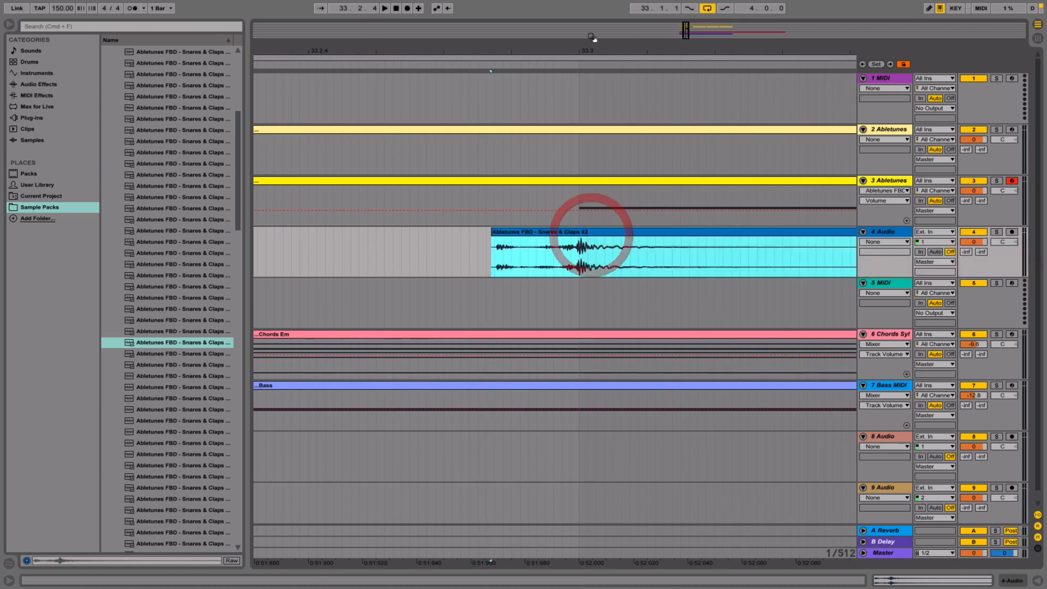
left_click_drag(582, 53, 579, 11)
left_click(541, 251)
key("space")
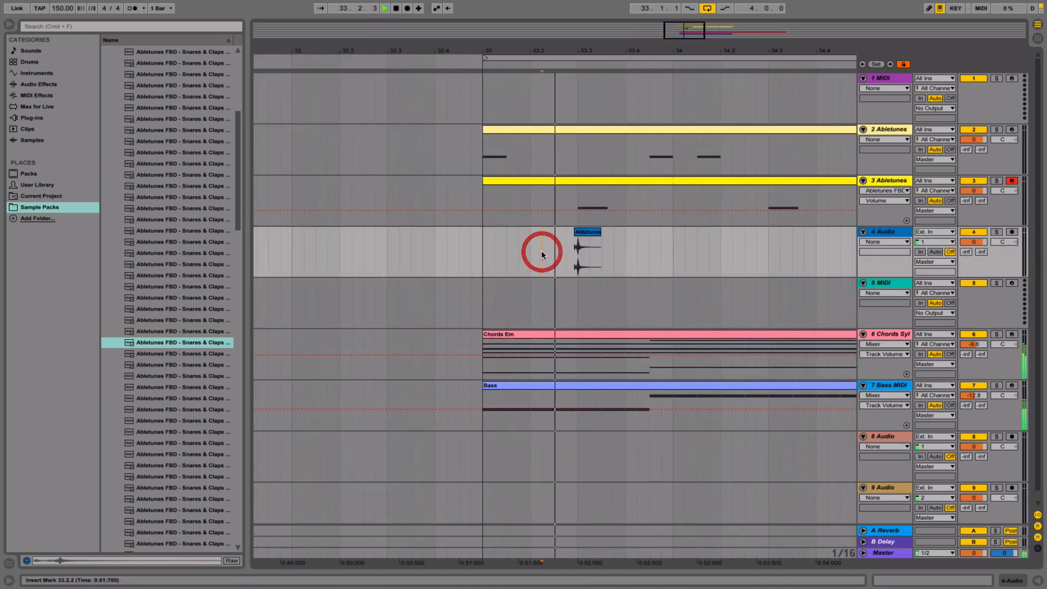
key("space")
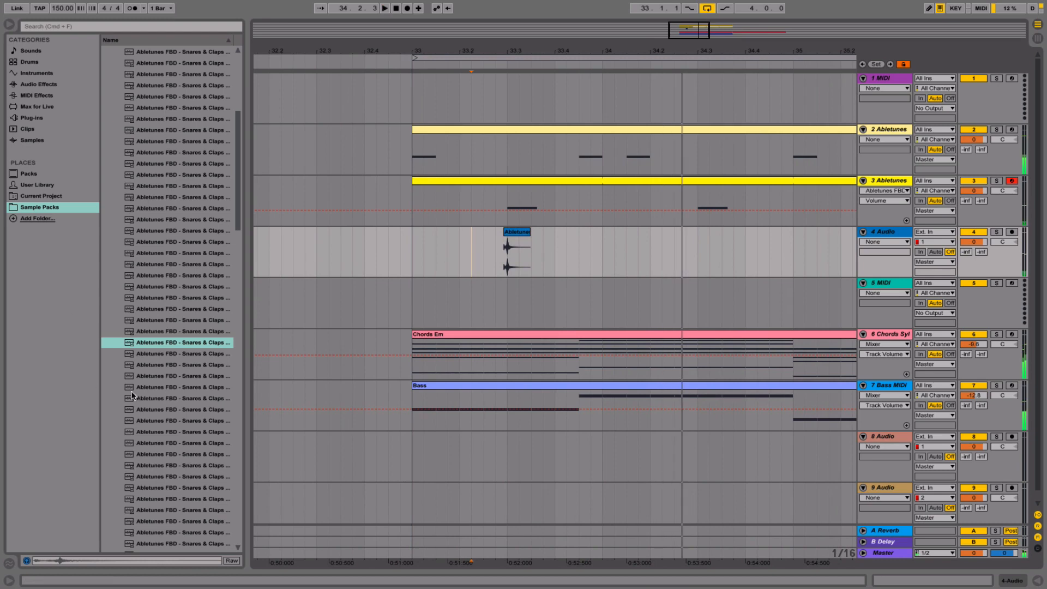
- Audition the samples following number 42 in the Snares & Claps folder, settling on "Abletunes FBD - Snares & Claps 50"
left_click(171, 343)
left_click(169, 354)
key("Down")
key("Down")
key("Down")
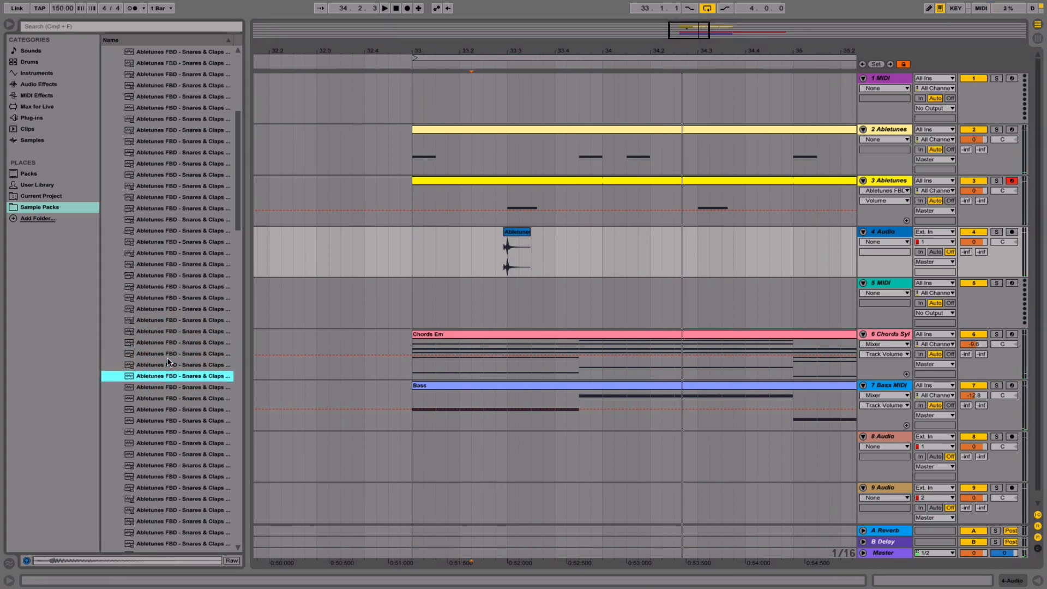
key("Down")
key("Down")
key("Down")
key("Down")
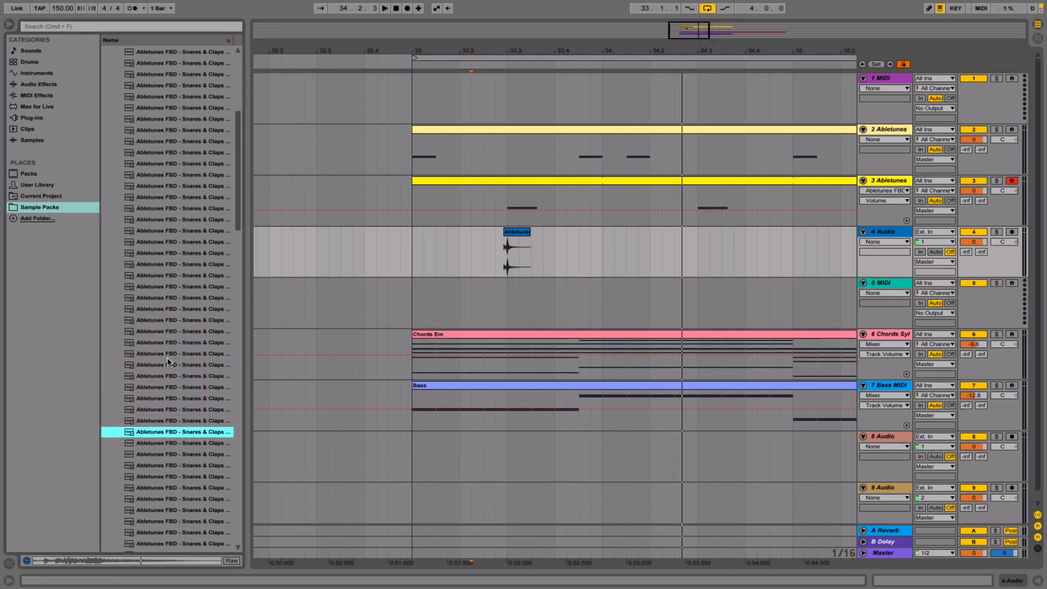
- Place "Abletunes FBD - Snares & Claps 50" on track 4 near 34.3, play it, and nudge it slightly ahead of the snare hit
scroll(634, 167, "left", 2)
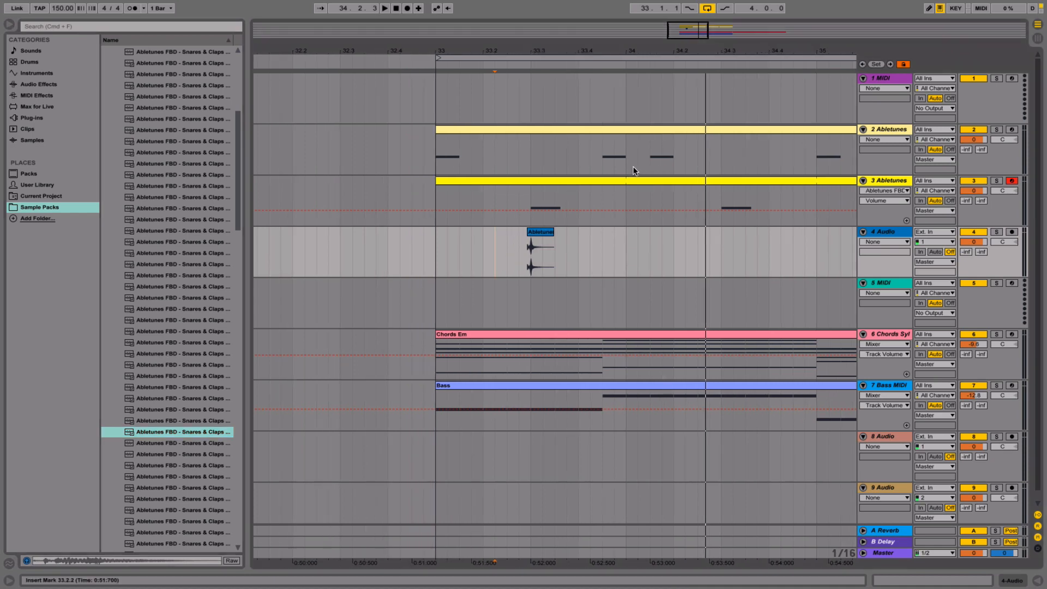
scroll(634, 170, "right", 4)
left_click_drag(162, 434, 623, 268)
left_click(587, 259)
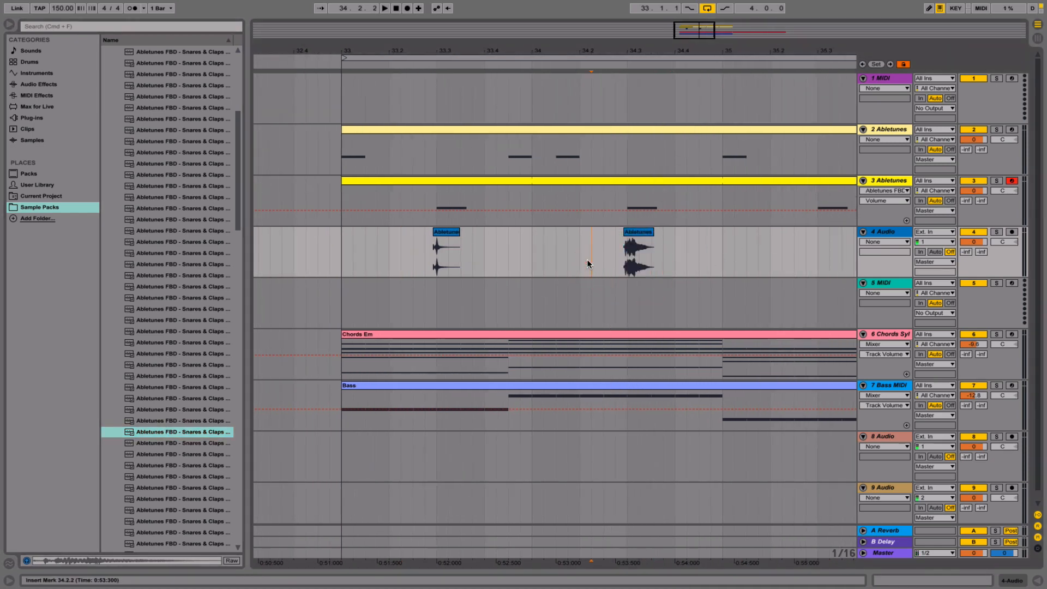
key("space")
left_click(631, 232)
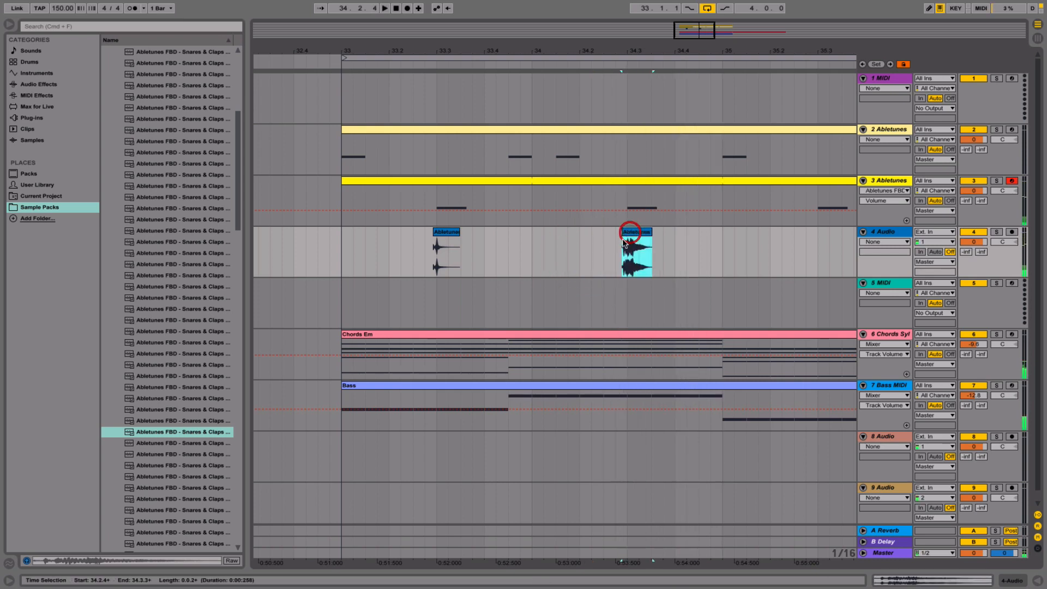
- Compare the loop with track 4 muted and unmuted, and lower the track's volume to -12.5 dB
left_click(327, 250)
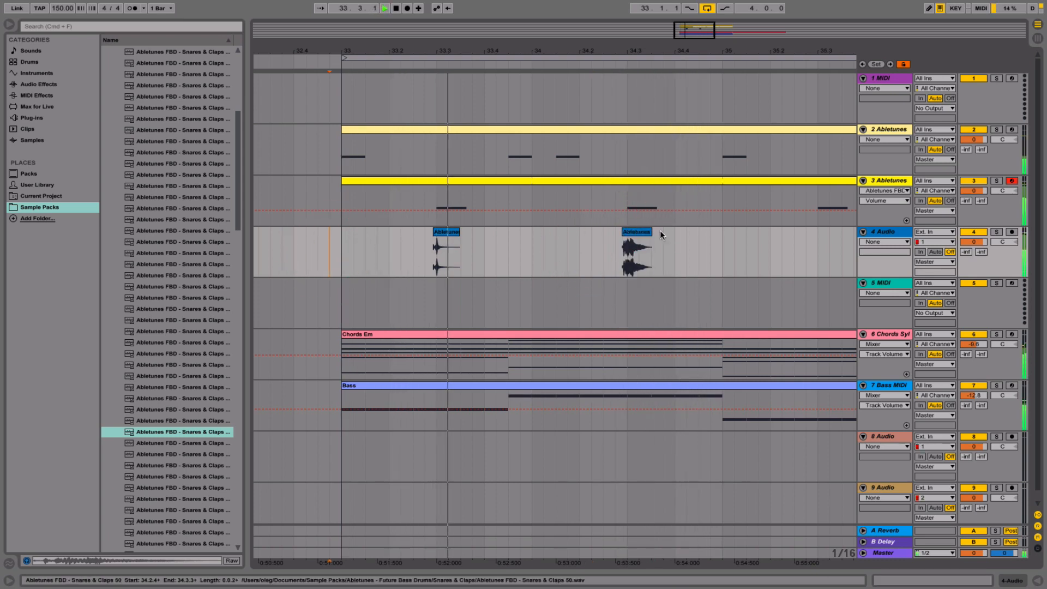
left_click(974, 232)
left_click_drag(974, 241, 974, 262)
left_click(975, 232)
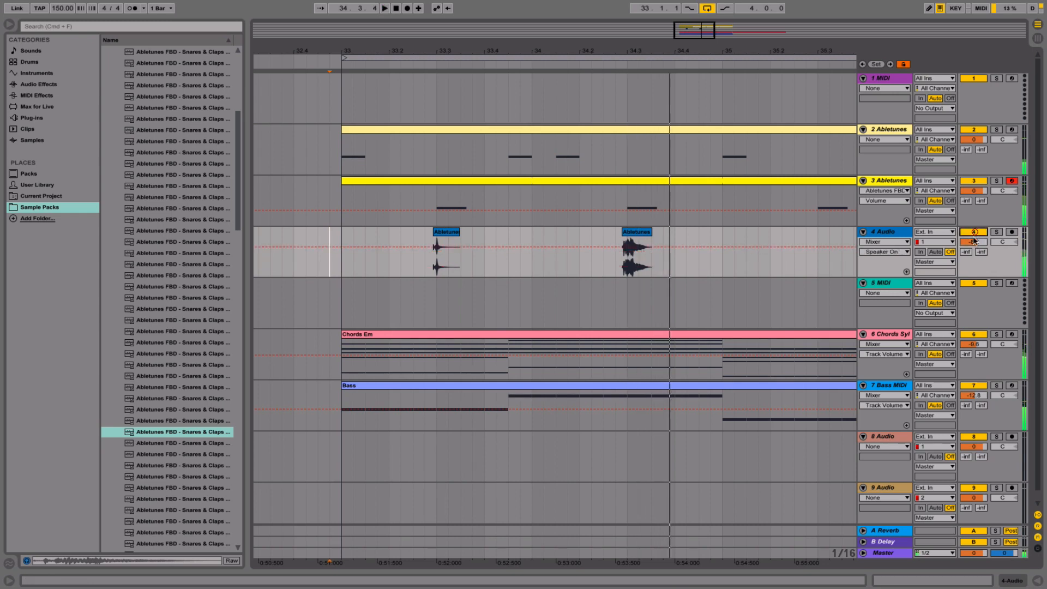
key("space")
key("space")
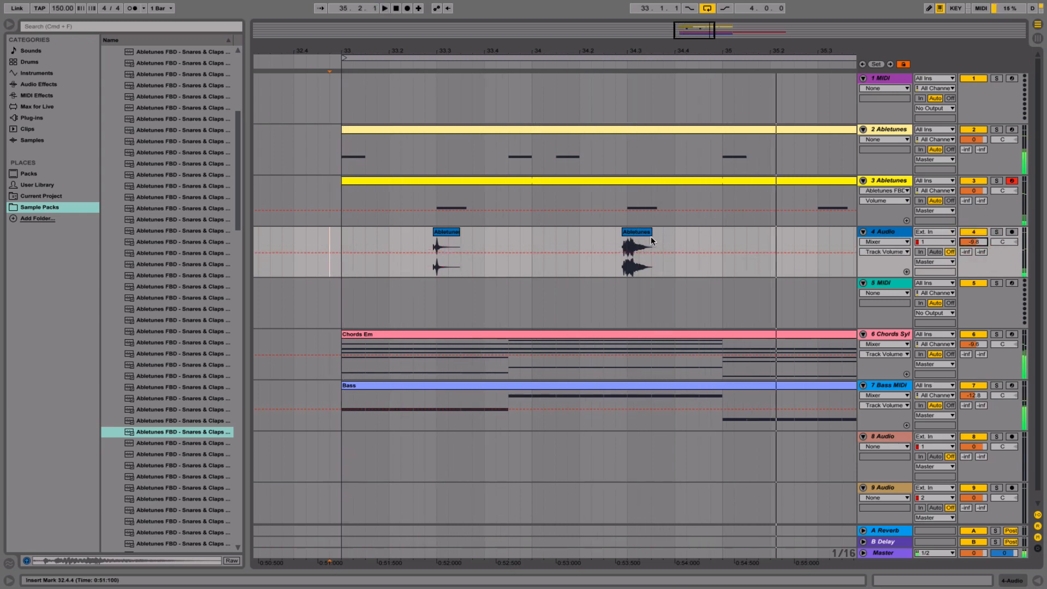
key("space")
key("space")
left_click_drag(973, 246, 973, 251)
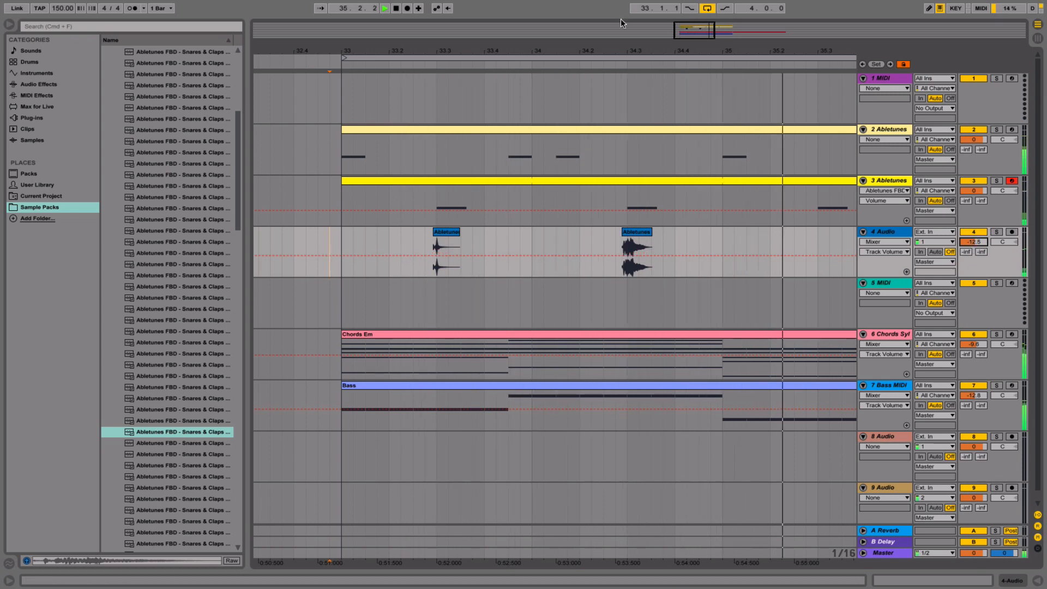
- Duplicate bar 34 of the audio track twice so the second clap sample also fills bars 35 and 36
left_click_drag(624, 50, 621, 21)
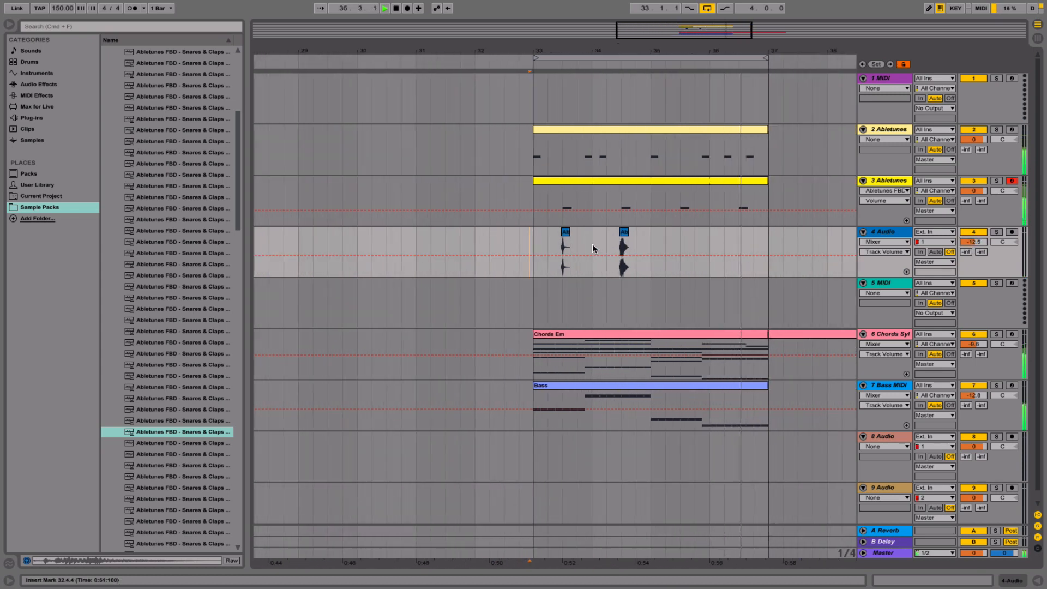
left_click(621, 249)
key("super+d")
key("super+d")
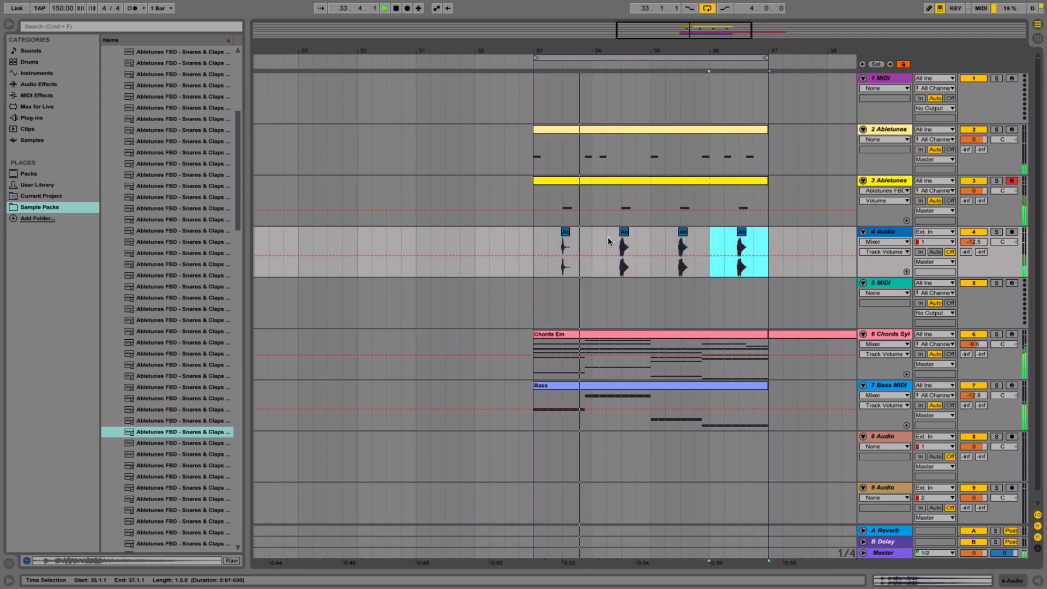
- Insert a new audio track below track 4 and move the bar 33 clap onto it
left_click(889, 229)
key("super+t")
left_click_drag(529, 244, 568, 317)
- Copy the second clap from bar 34 into bar 33 of track 4 and mute the new track 5
left_click(564, 240)
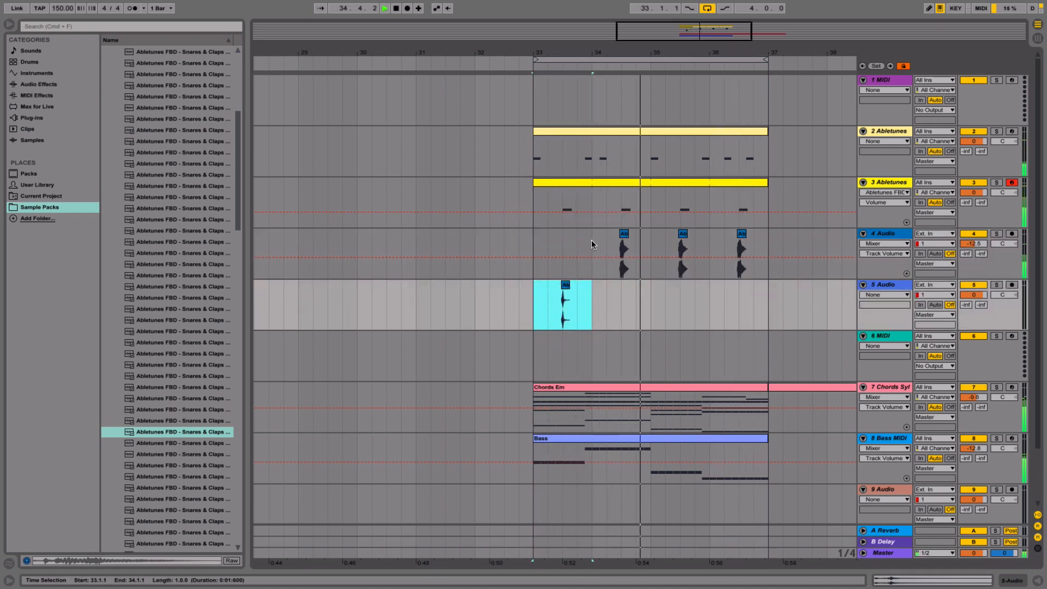
left_click_drag(594, 240, 564, 237)
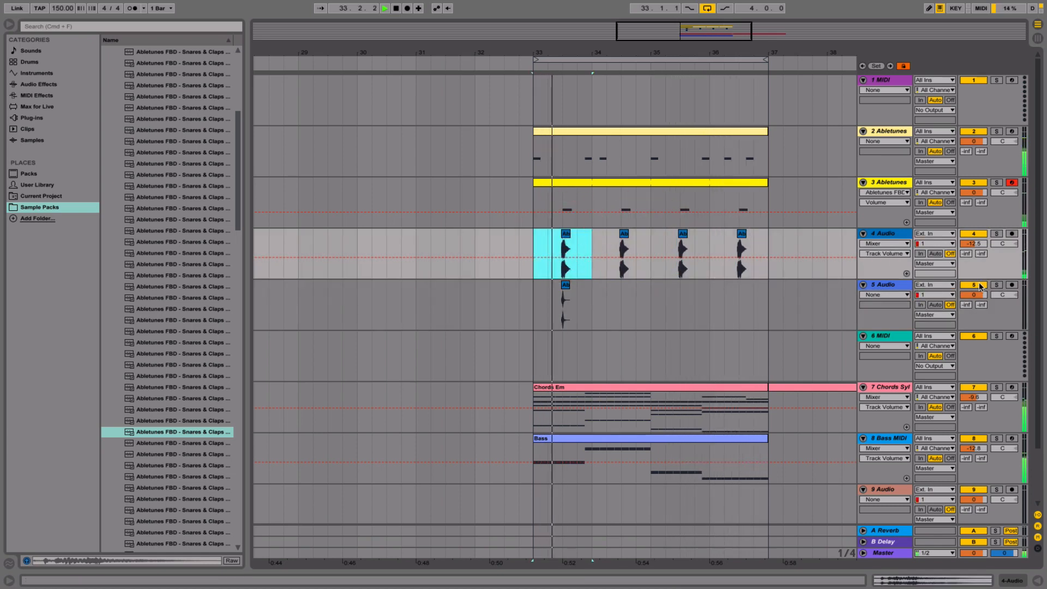
left_click(977, 285)
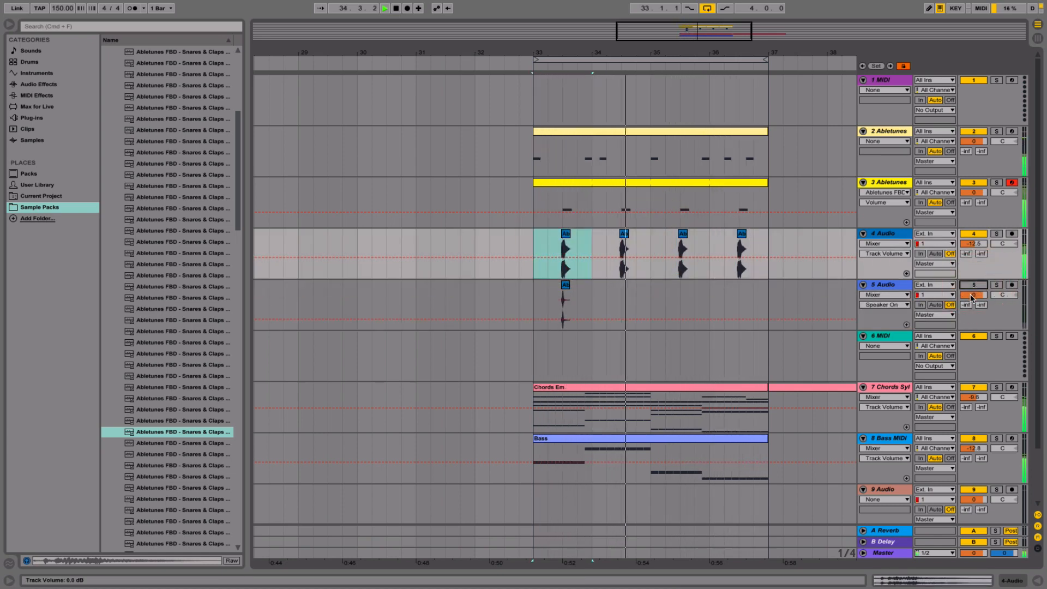
- Solo the bass drum on track 2 and play it from the start of the loop, then stop playback
left_click(888, 237)
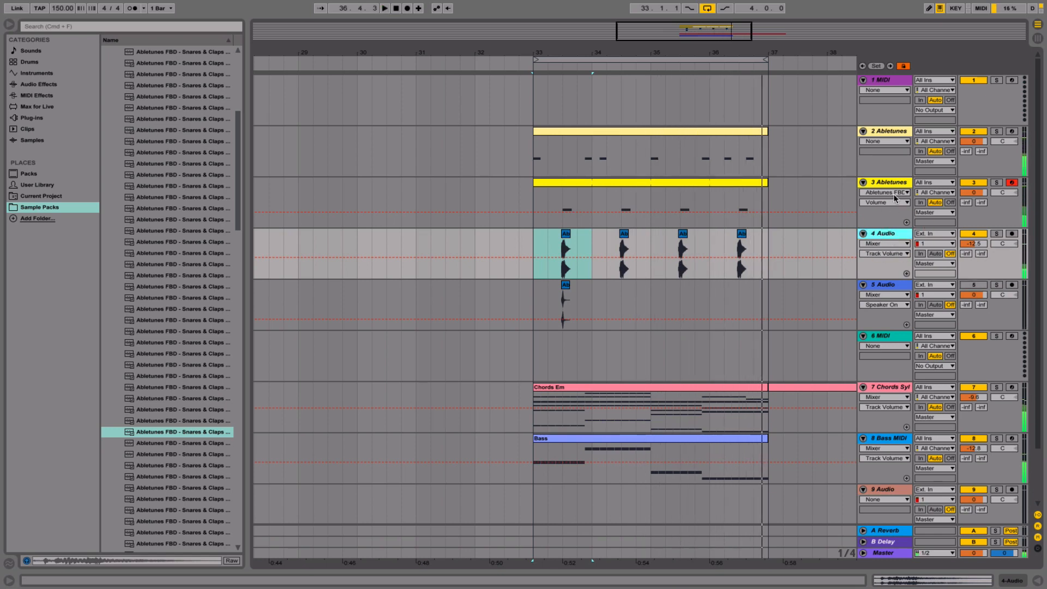
left_click(895, 184)
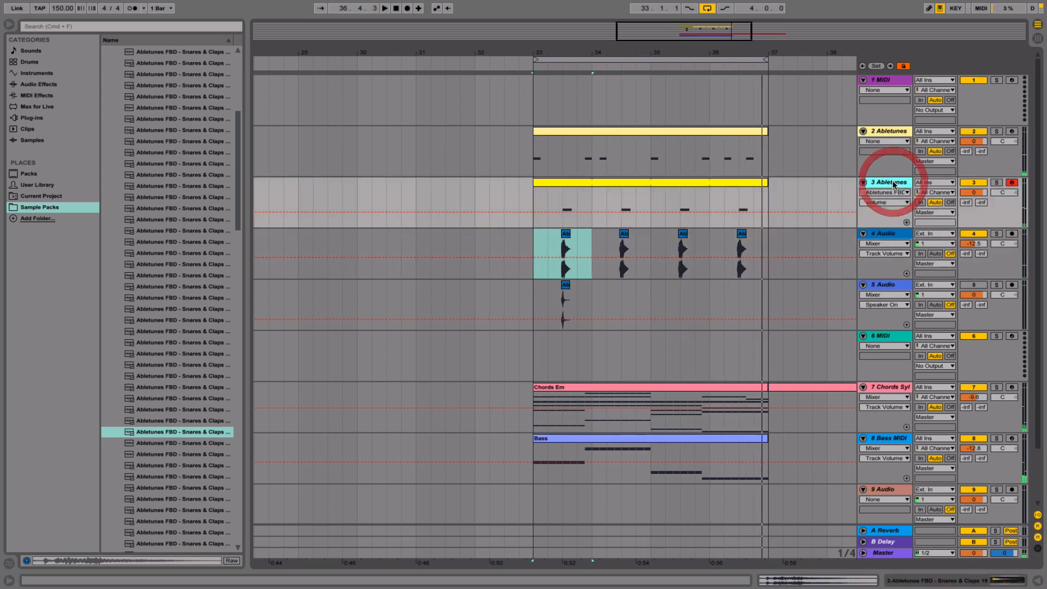
left_click(885, 129)
key("space")
left_click(996, 132)
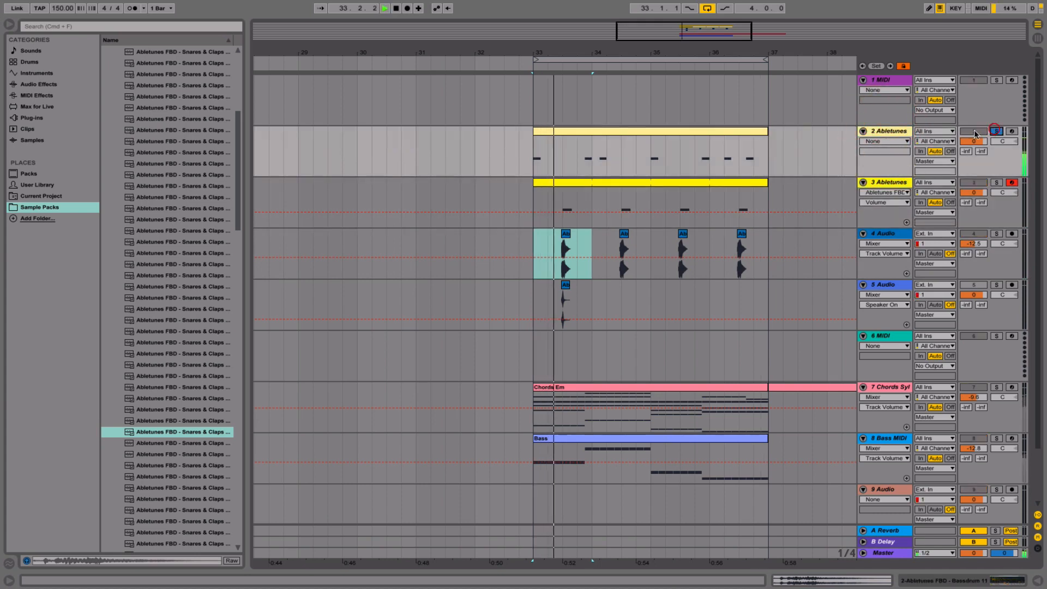
left_click(894, 132)
key("space")
- Audition the Future Bass Drums Bassdrum samples 25 through 35, settling on "Abletunes FBD - Bassdrum 35"
scroll(223, 253, "down", 10)
scroll(222, 253, "up", 15)
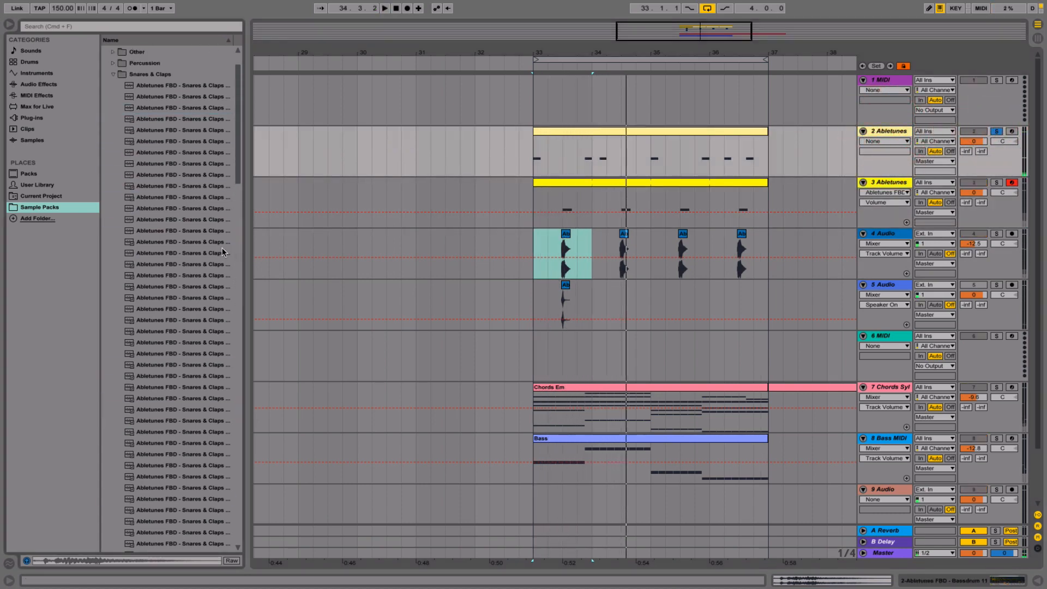
scroll(223, 253, "up", 2)
left_click(113, 108)
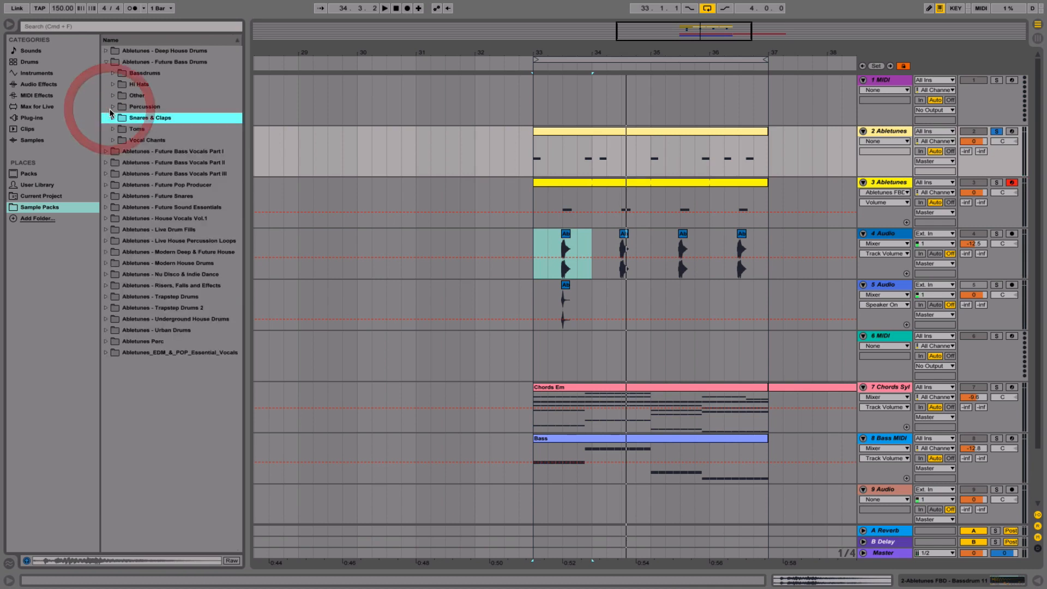
left_click(114, 74)
left_click(188, 354)
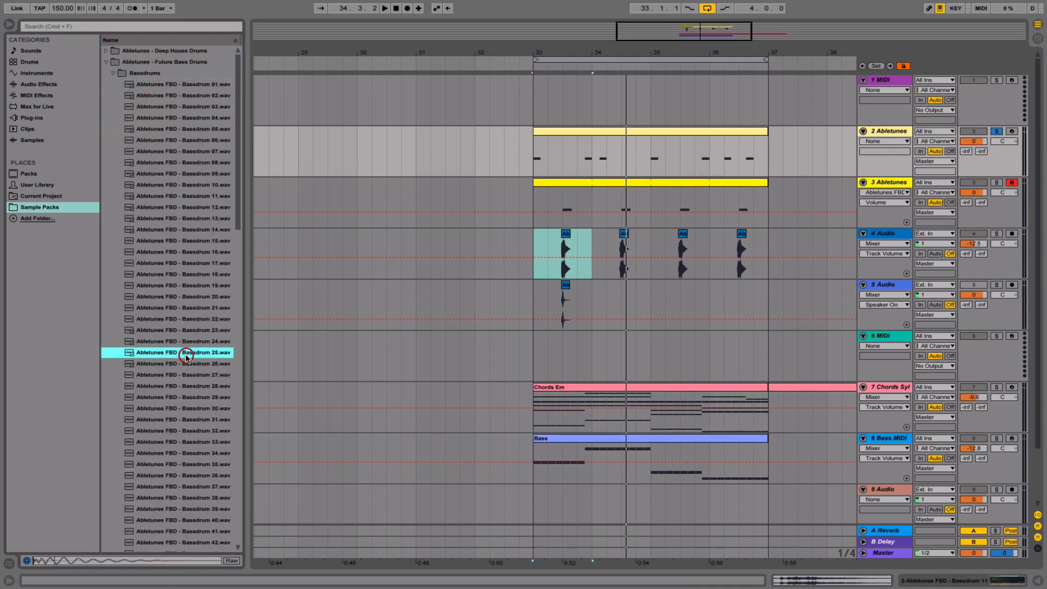
left_click(184, 365)
left_click(178, 376)
left_click(177, 385)
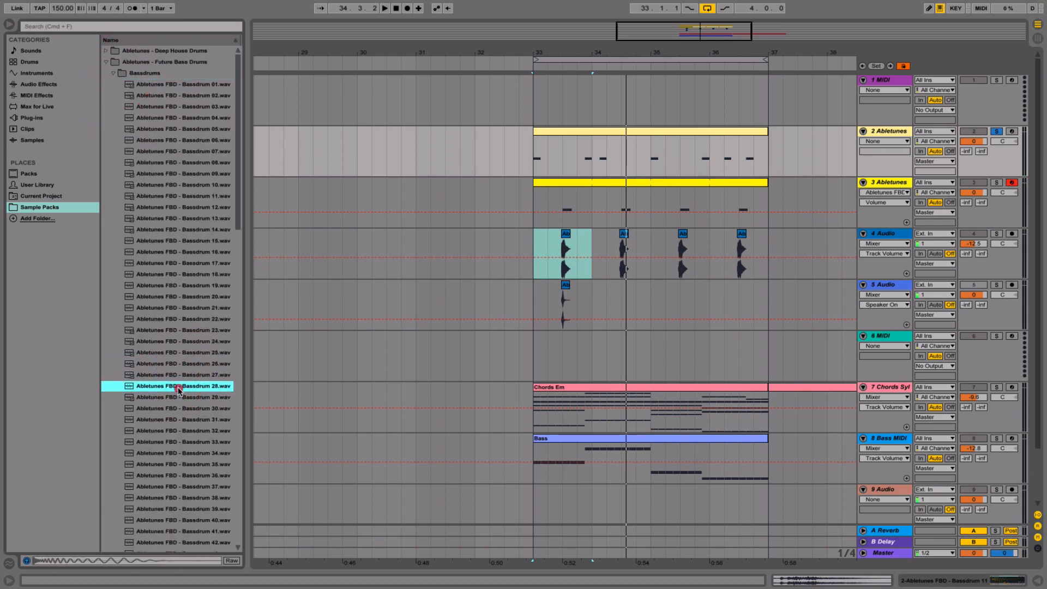
left_click(174, 398)
left_click(170, 409)
left_click(169, 421)
left_click(168, 431)
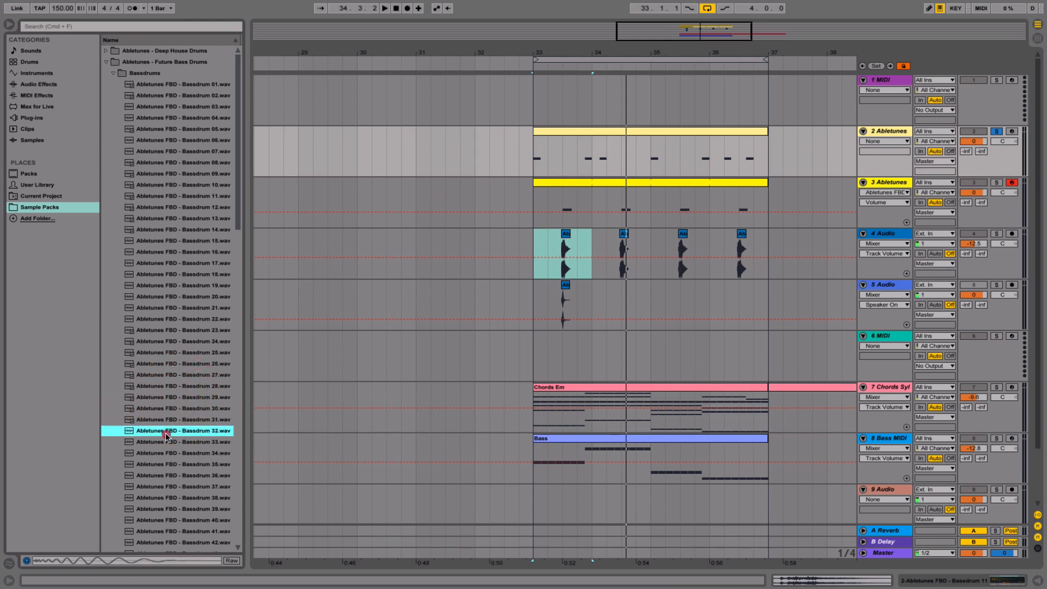
left_click(167, 443)
left_click(167, 454)
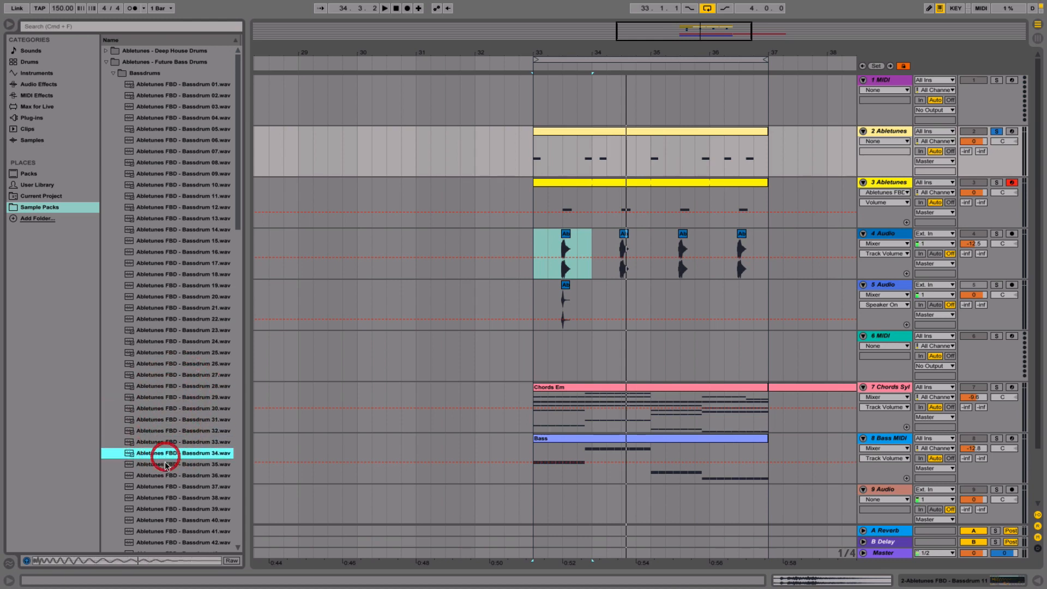
left_click(167, 464)
- While the loop plays, replace track 2's kick sample with "Abletunes FBD - Bassdrum 35.wav" and unsolo the track
key("space")
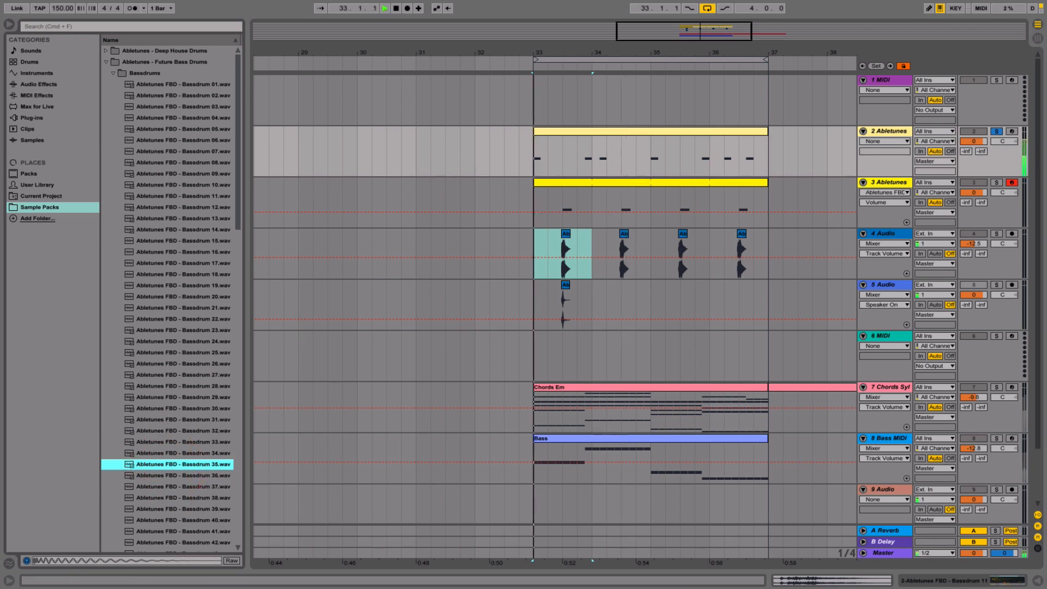
double_click(884, 133)
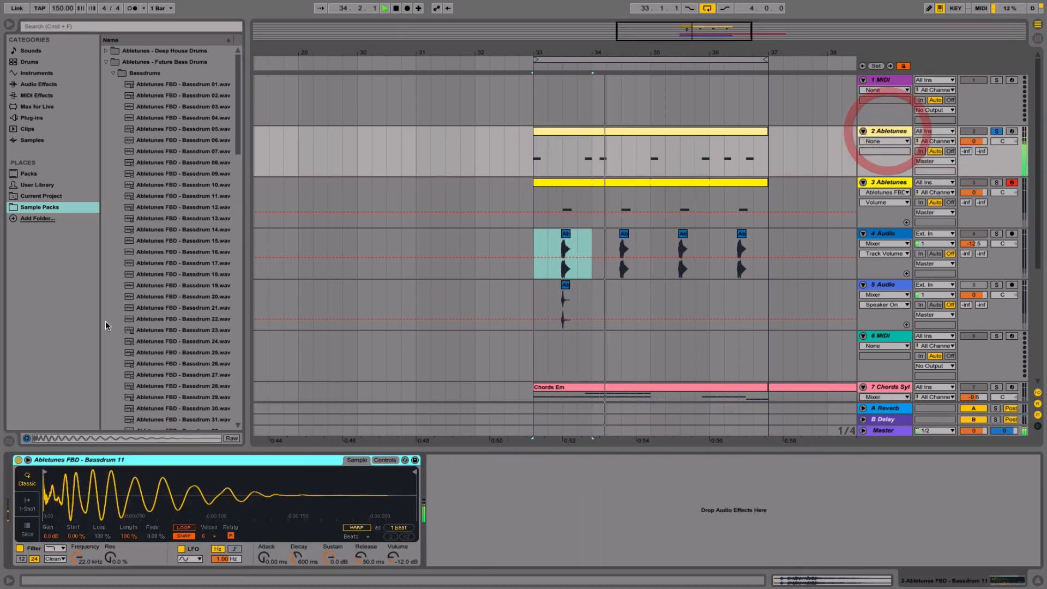
scroll(172, 317, "down", 8)
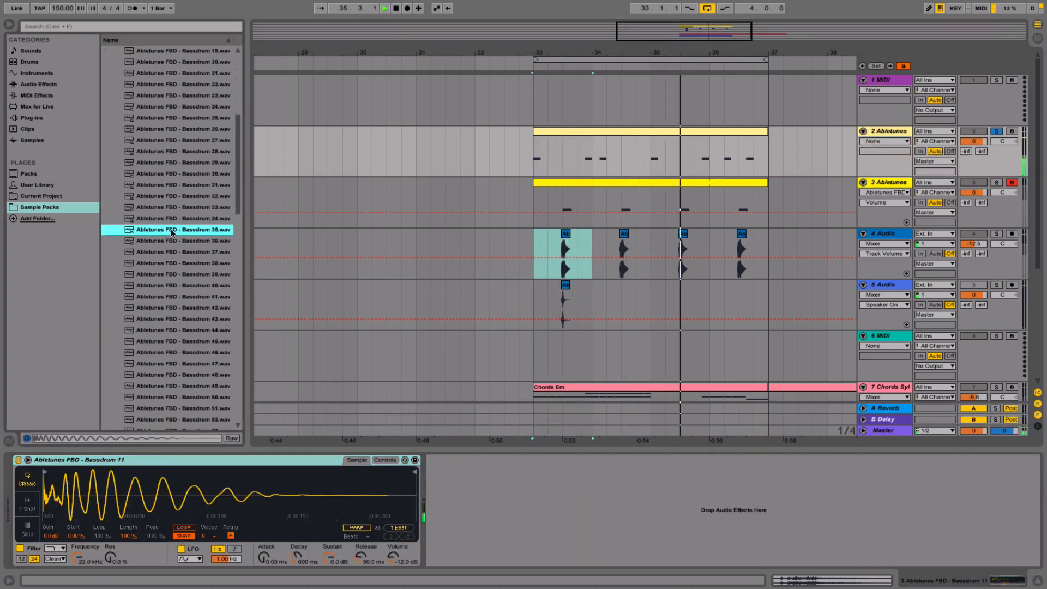
left_click_drag(170, 231, 166, 507)
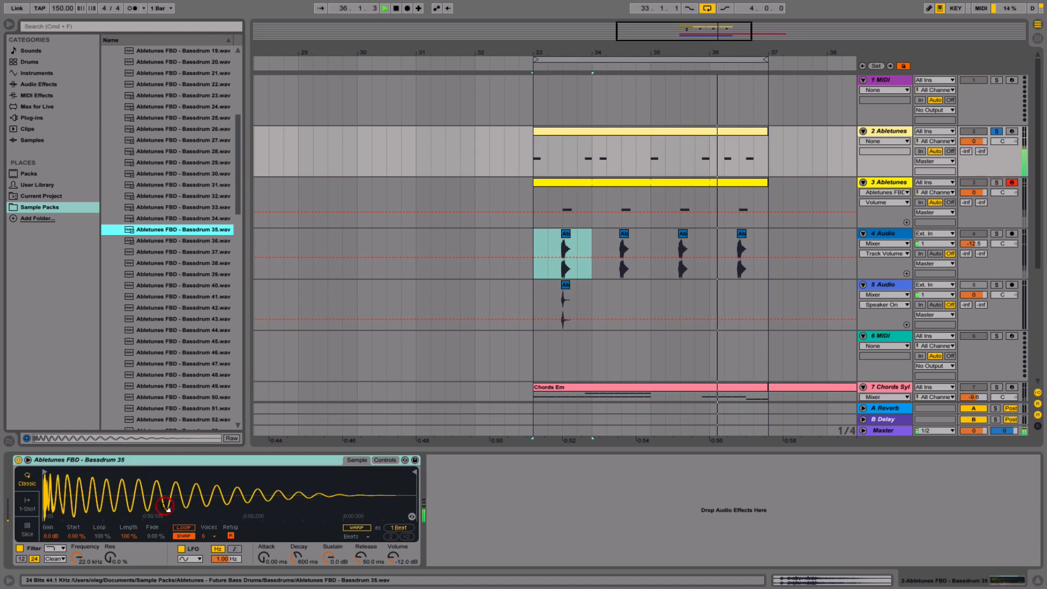
left_click(996, 132)
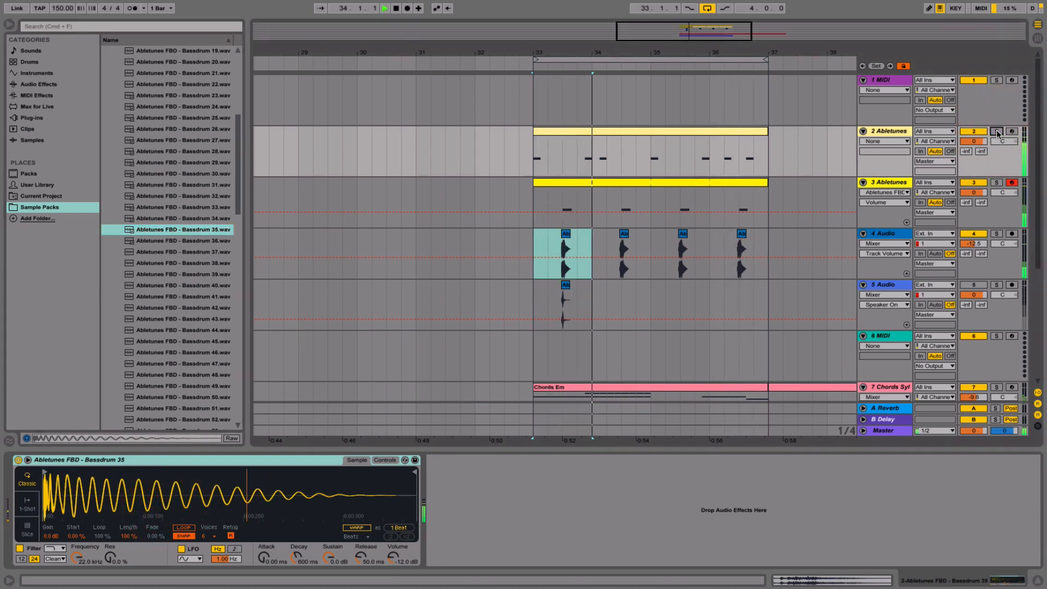
- Lower track 4's volume to -16.1 dB and add an EQ Eight with band 3 boosted about 6 dB at 15.5 kHz
left_click_drag(974, 244, 974, 254)
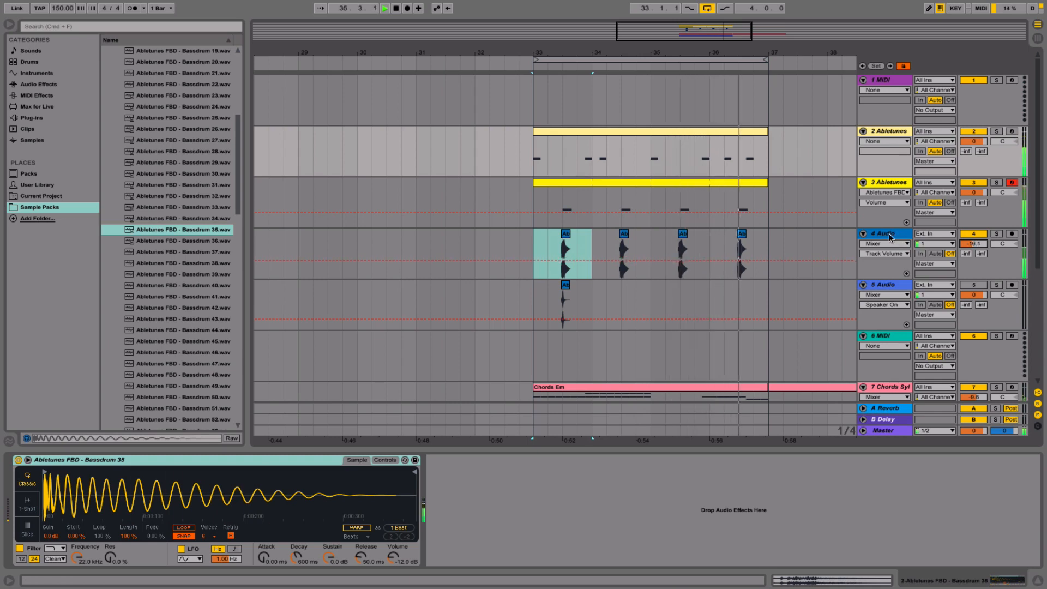
left_click(891, 236)
left_click(34, 85)
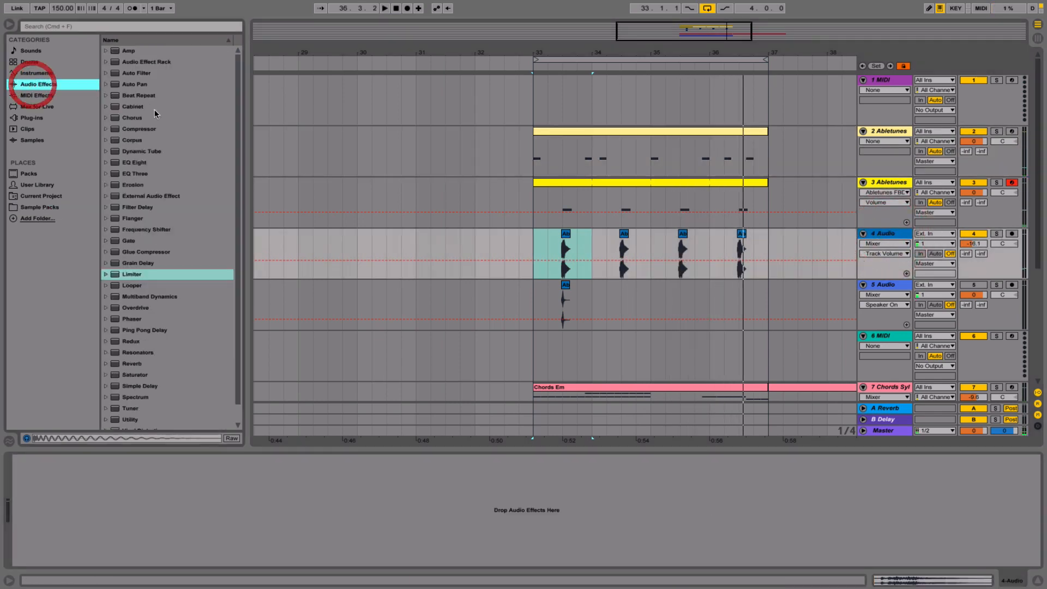
double_click(162, 159)
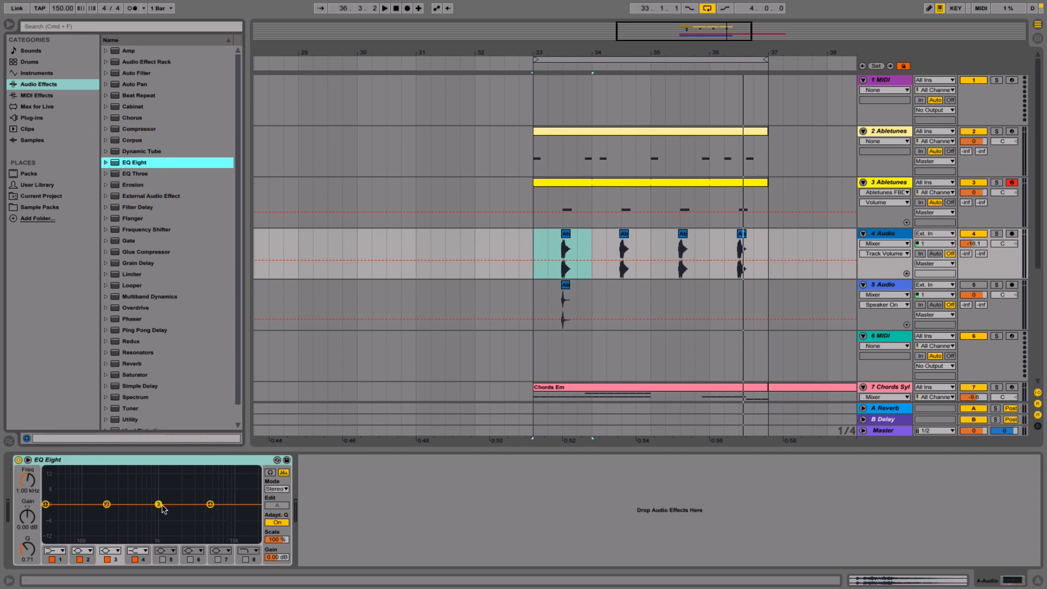
left_click_drag(162, 506, 163, 504)
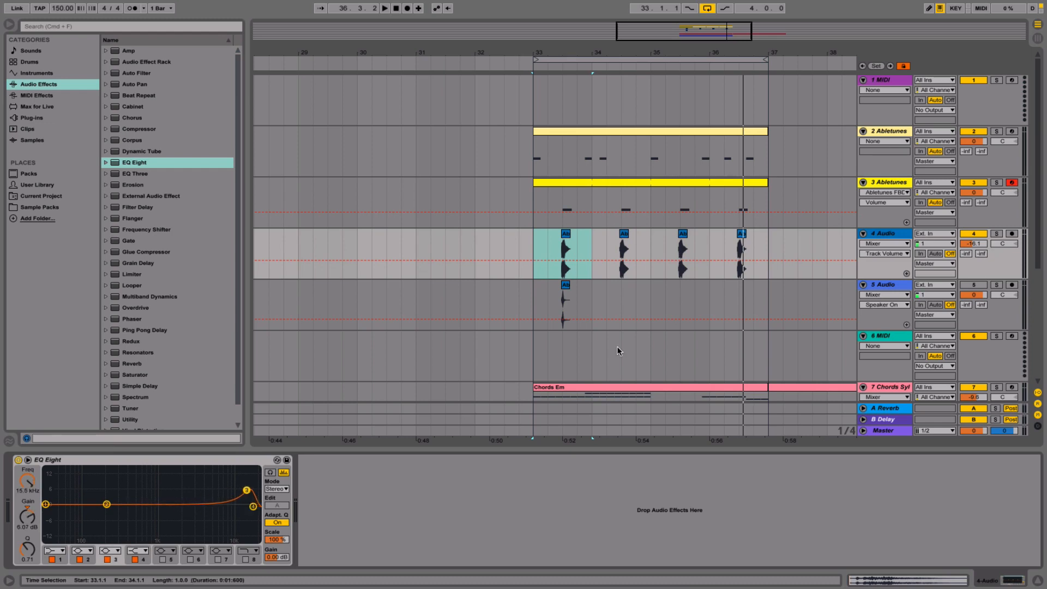
- Solo track 4 and, listening to the claps, adjust EQ band 3 to 12.7 kHz, about 7.6 dB gain and Q 0.44
left_click(997, 233)
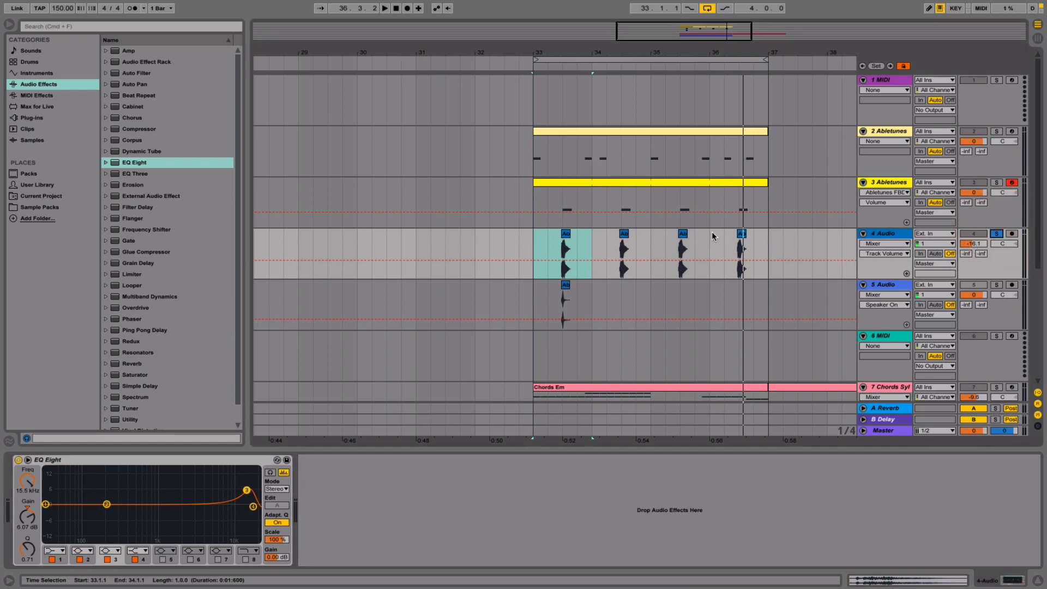
key("space")
key("space")
key("space")
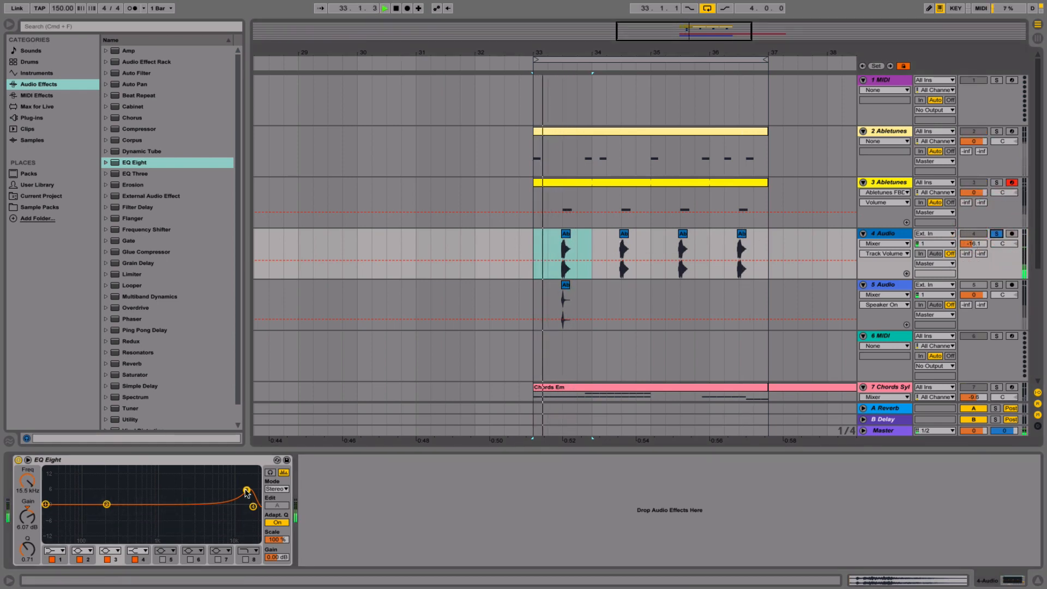
left_click_drag(247, 490, 240, 487)
key("space")
left_click_drag(28, 549, 27, 558)
key("space")
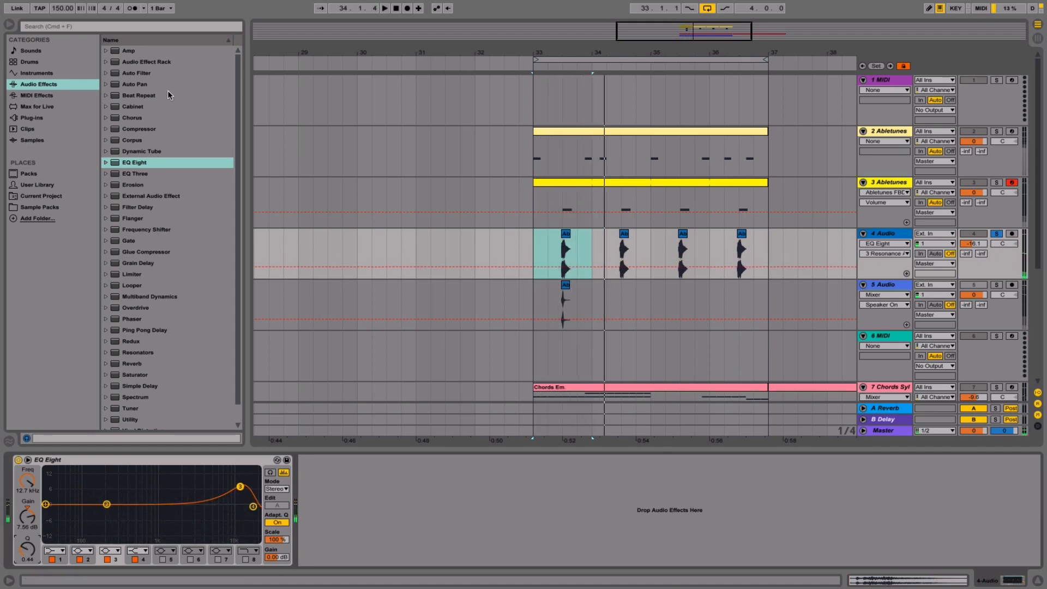
- Add a Chorus and a Simple Delay after the EQ Eight on track 4
double_click(133, 118)
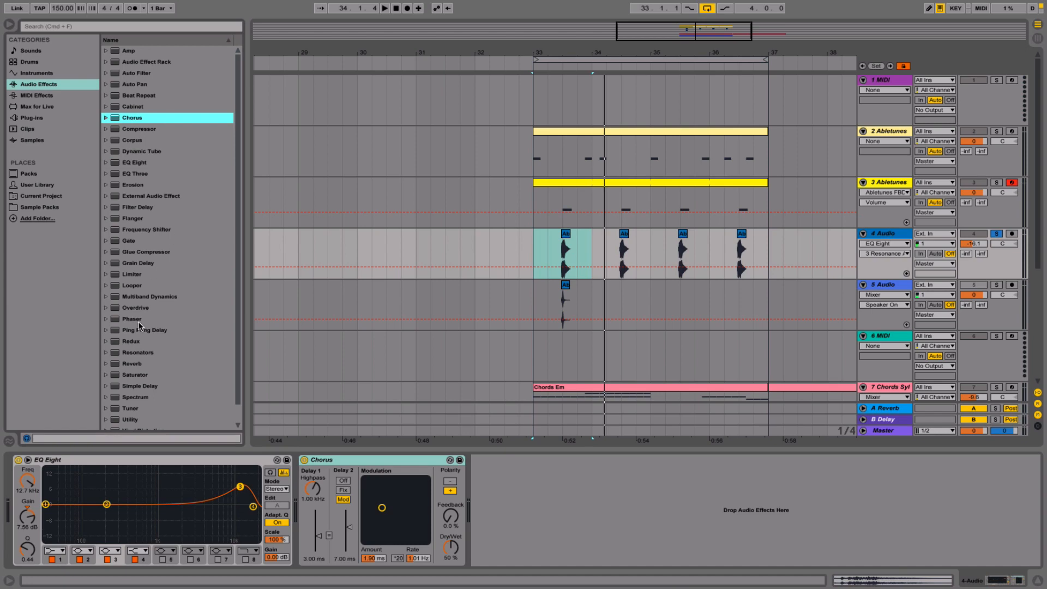
left_click(106, 387)
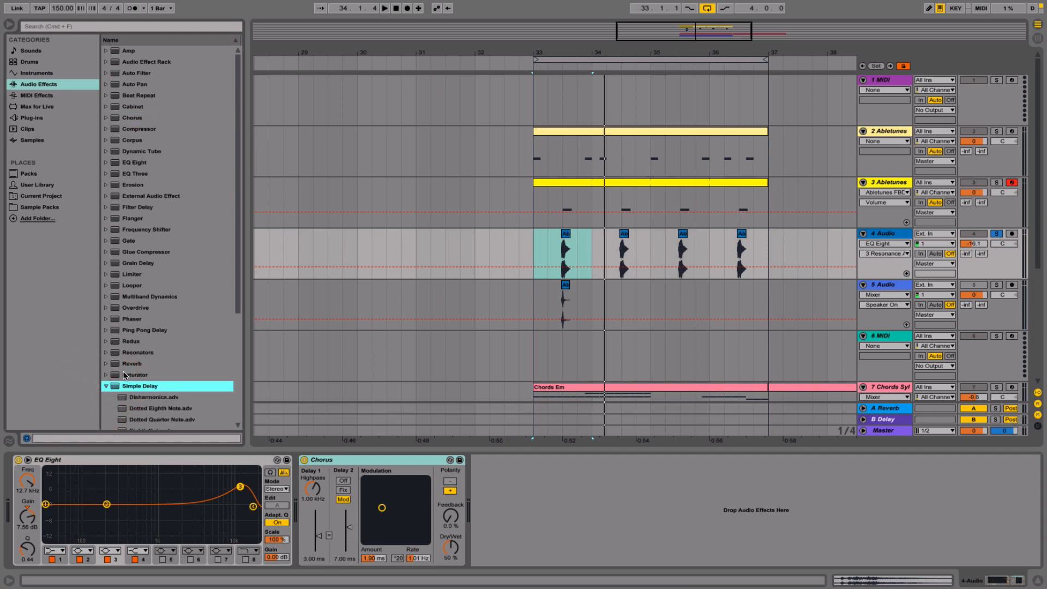
scroll(158, 377, "down", 3)
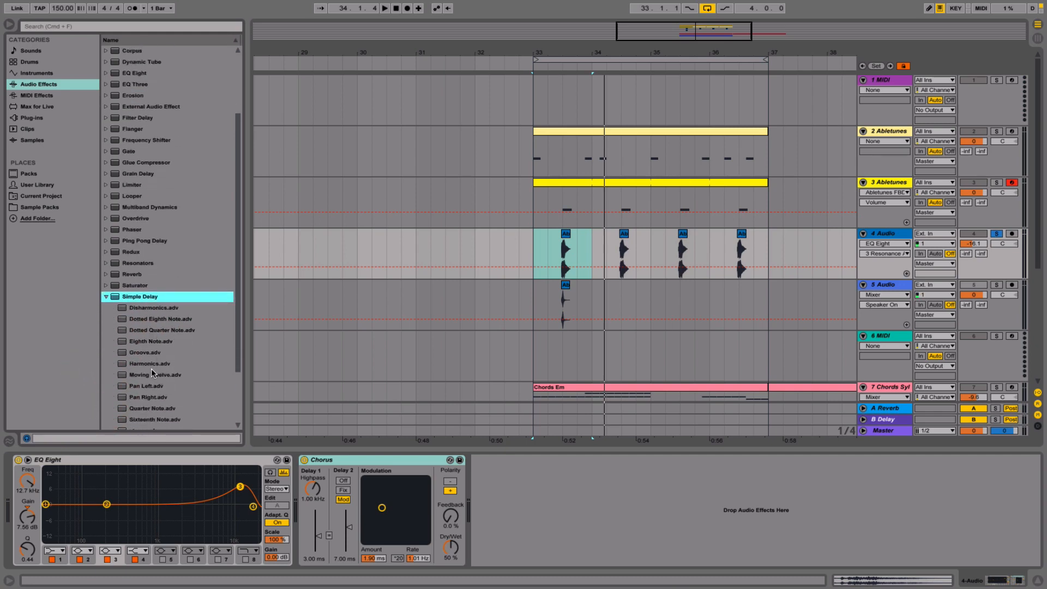
scroll(153, 374, "up", 1)
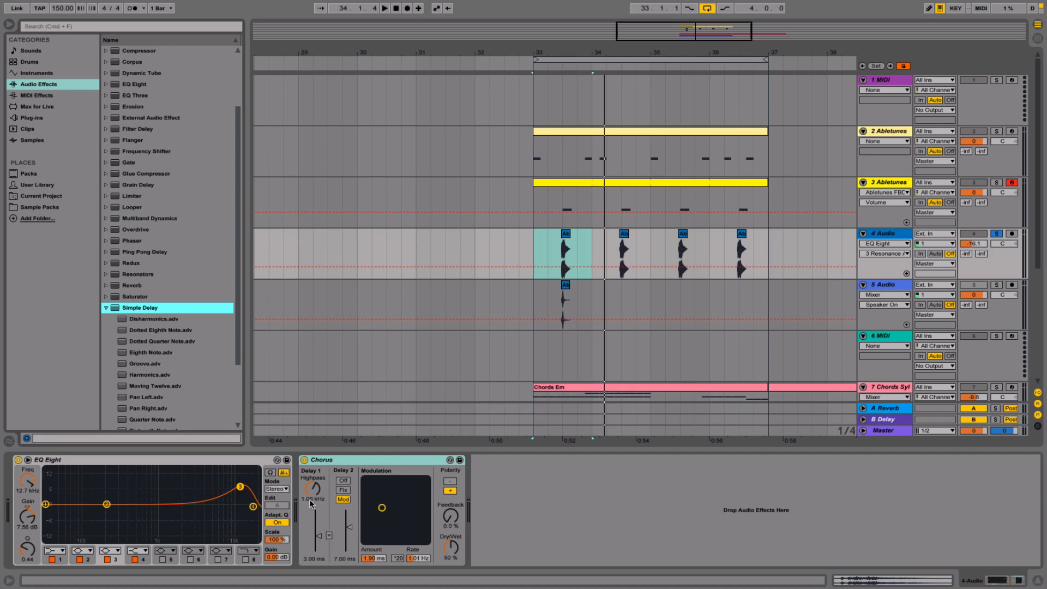
double_click(144, 308)
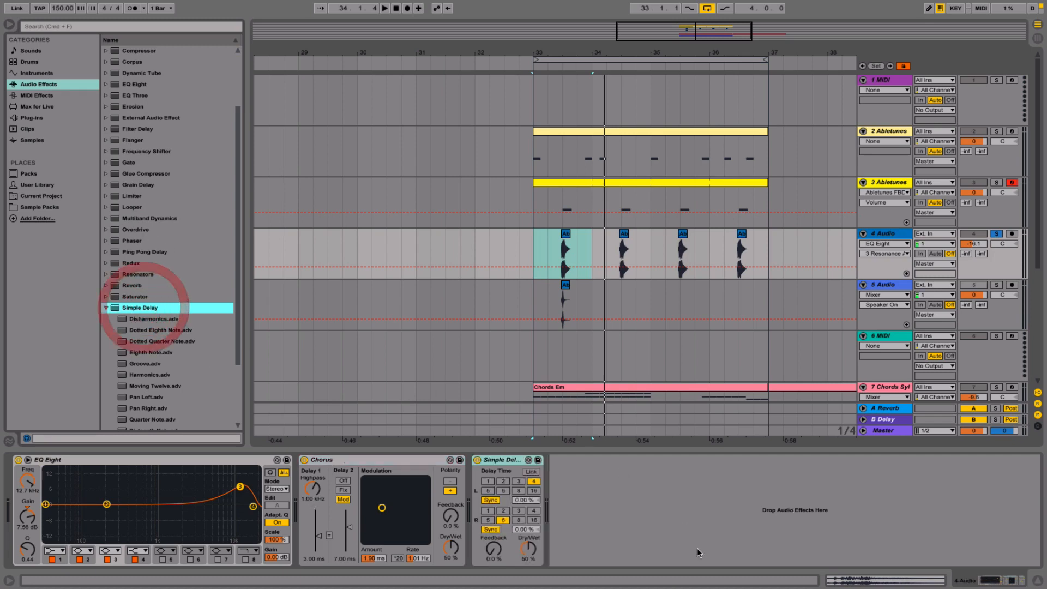
- Set the Simple Delay to Time mode with 1.00 ms left, 22.0 ms right and 100% Dry/Wet, and turn the Chorus off
left_click(491, 500)
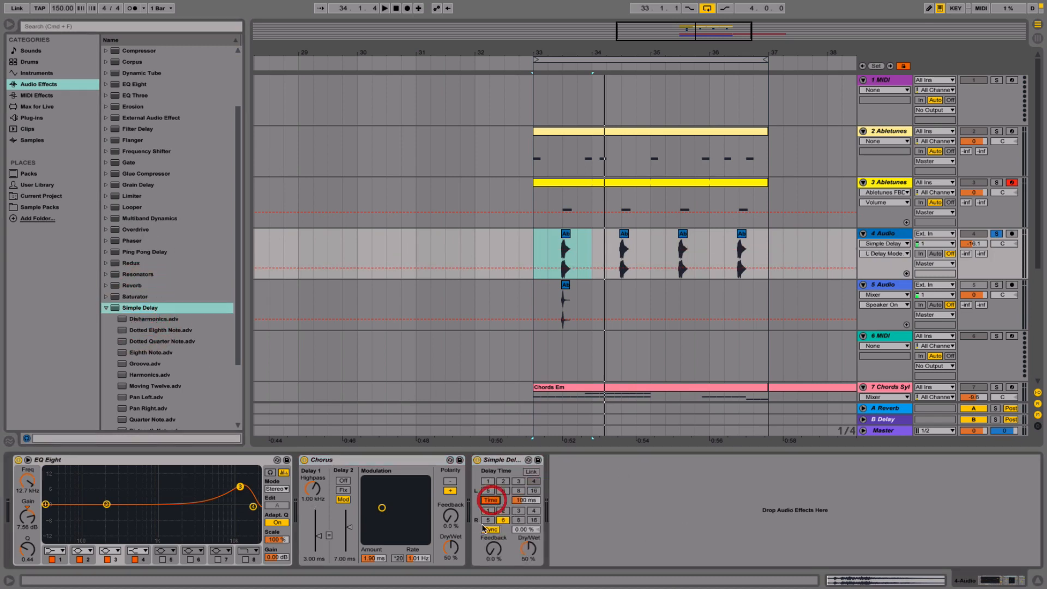
left_click(490, 530)
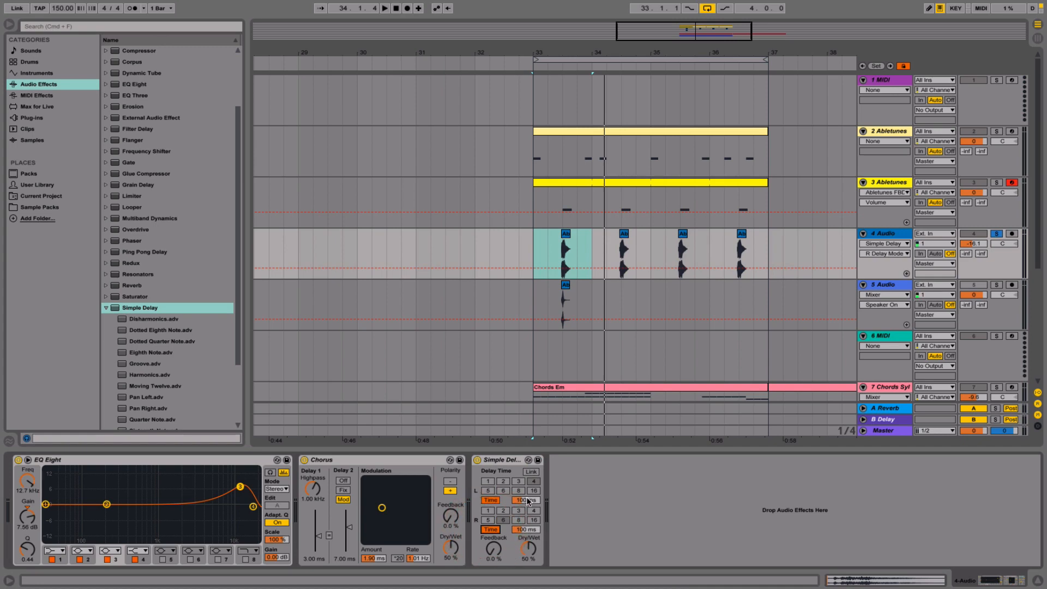
left_click_drag(524, 548, 527, 523)
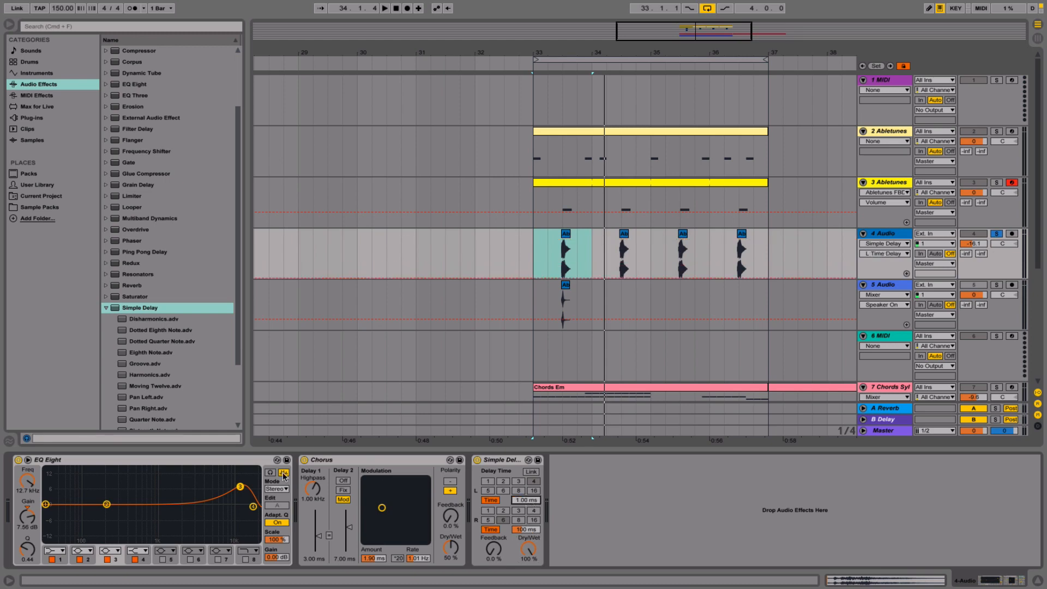
left_click(302, 460)
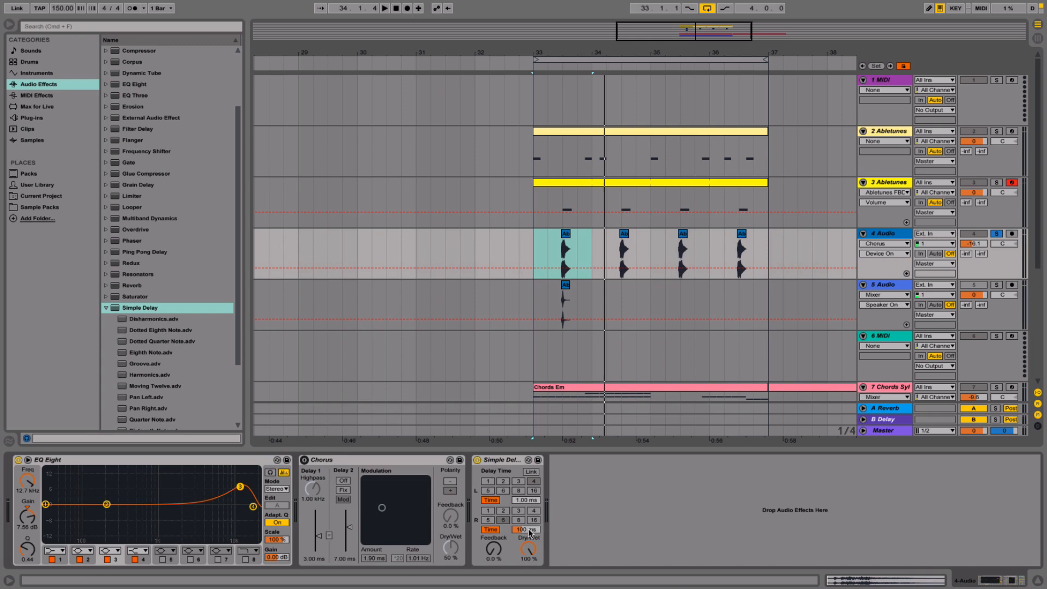
left_click_drag(527, 530, 527, 553)
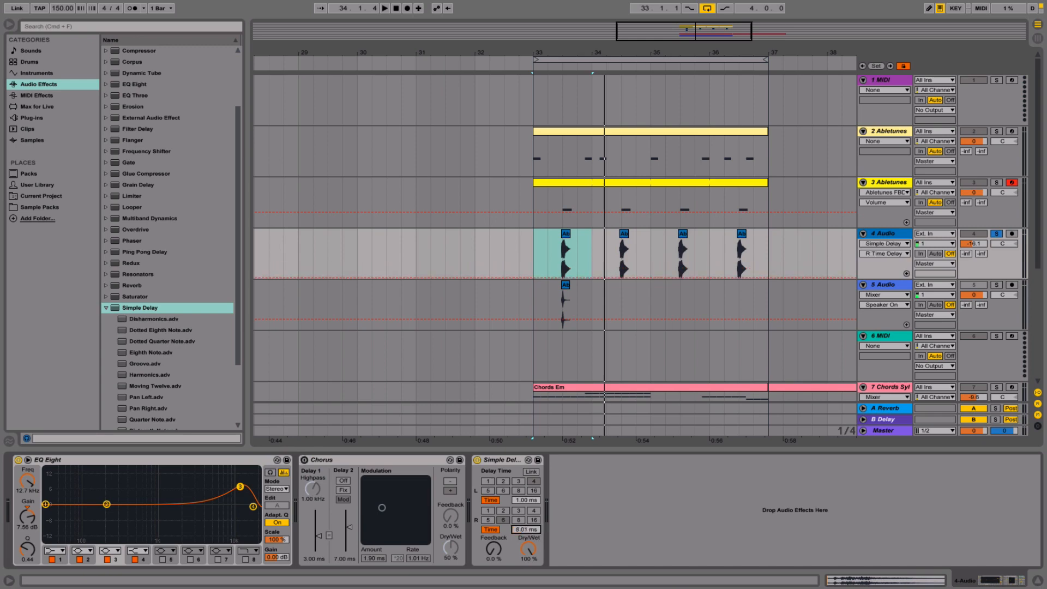
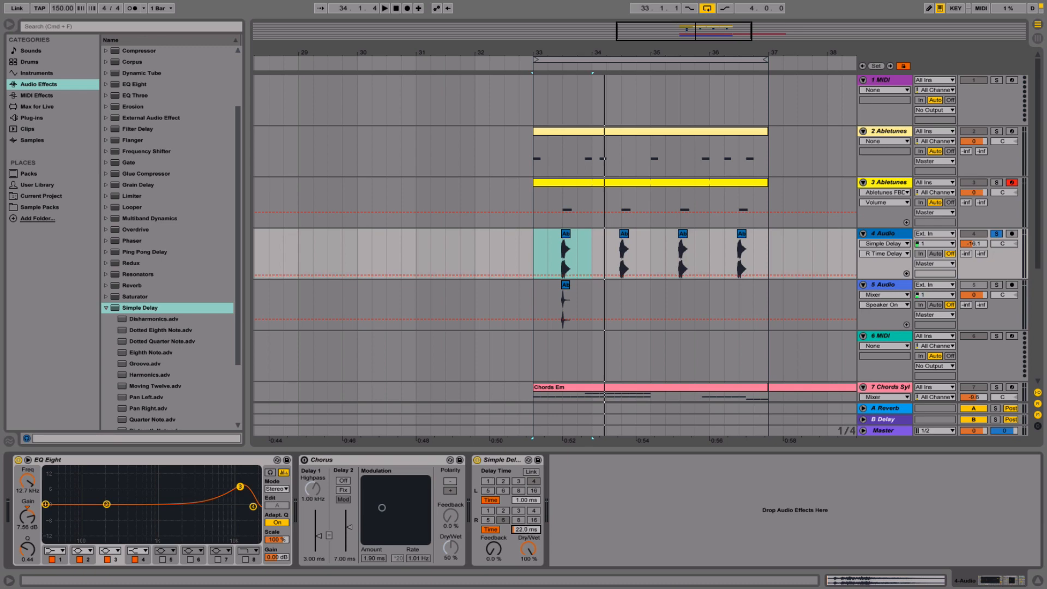
- Compare the claps with Simple Delay at 32.1 ms right against the Chorus alone at 2.83 ms amount and 10.0 Hz rate
key("space")
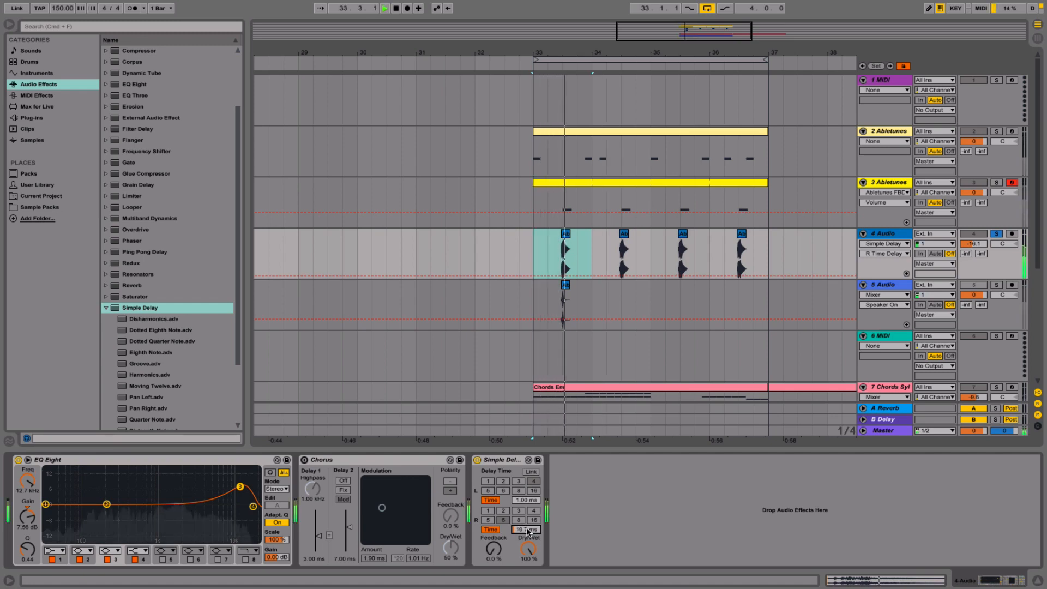
mouse_move(528, 531)
left_mouse_down()
mouse_move(528, 507)
mouse_move(528, 553)
left_mouse_up()
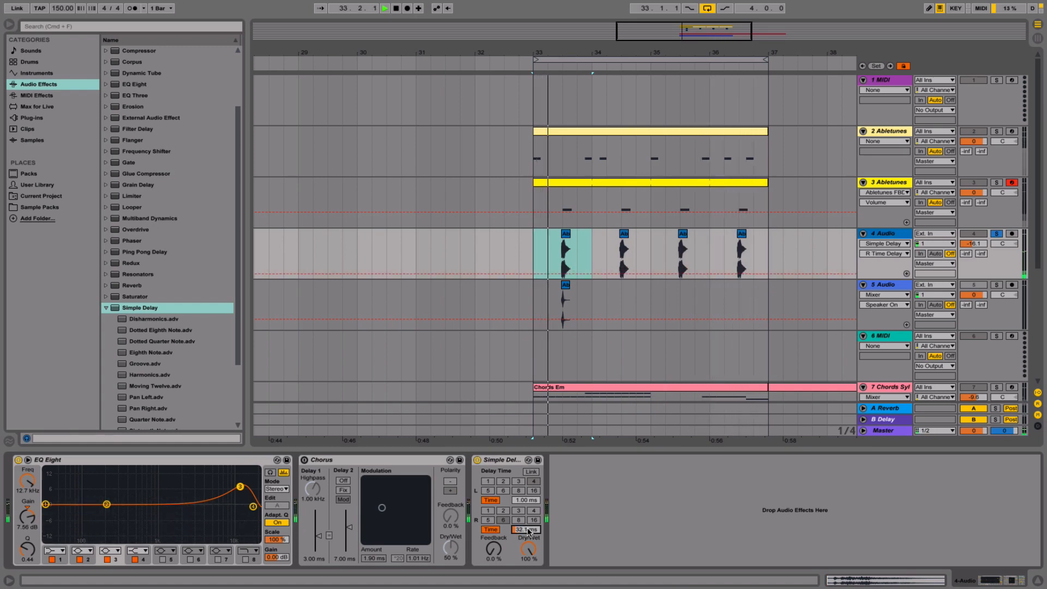
left_click(477, 459)
left_click(304, 459)
left_click_drag(382, 508, 427, 501)
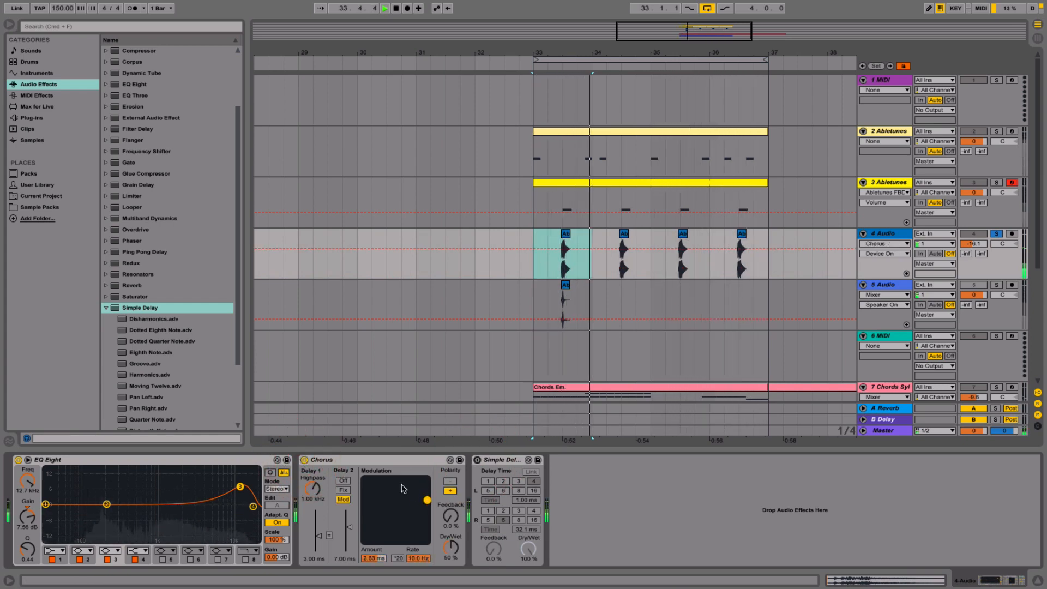
left_click(304, 460)
left_click(317, 460)
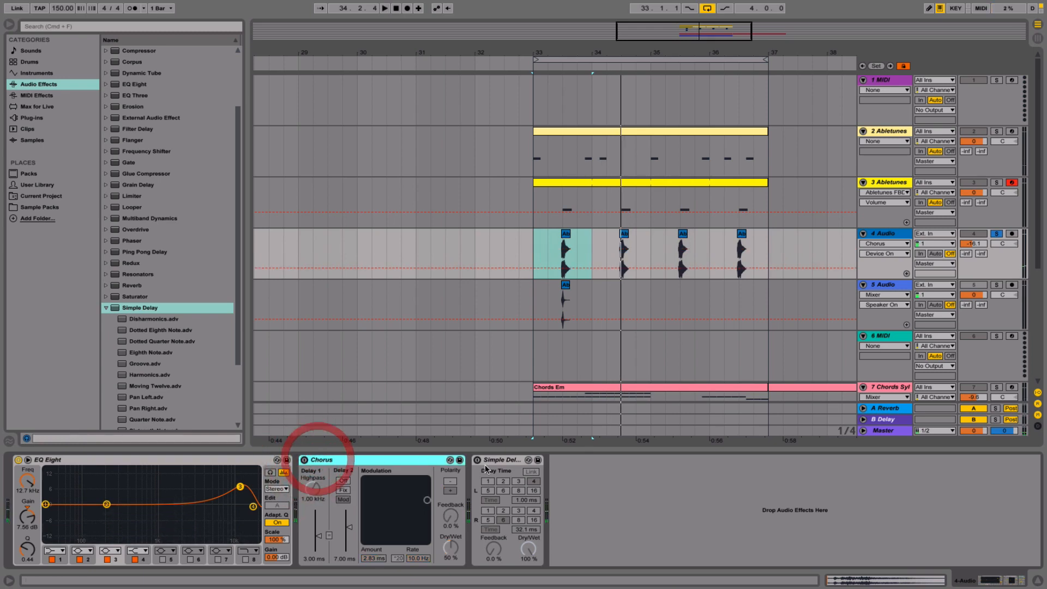
- Turn the Simple Delay back on, unsolo track 4 and set the right delay time to 19.7 ms during playback
left_click(477, 460)
key("space")
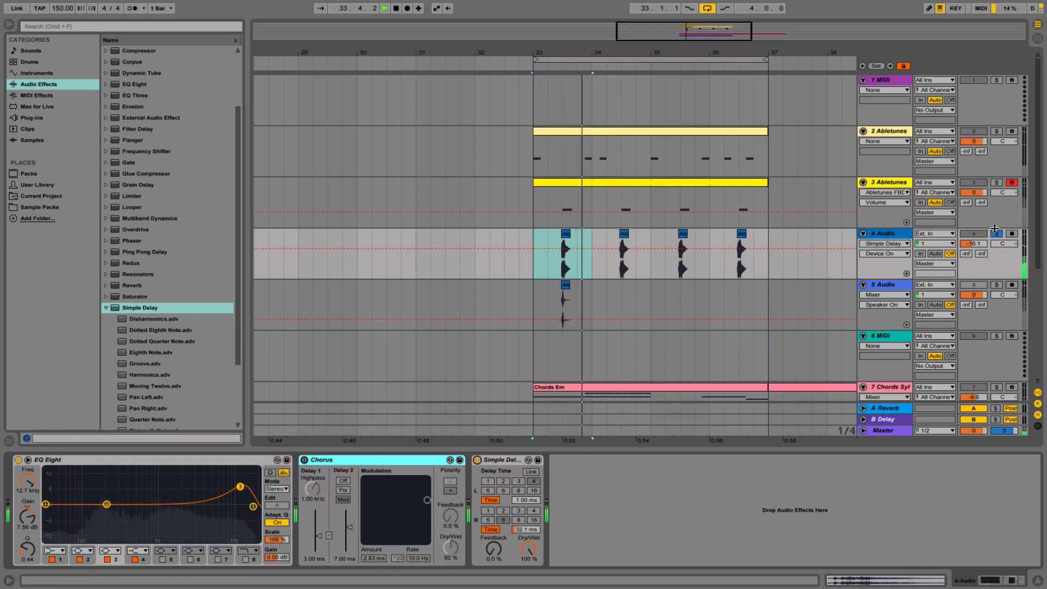
left_click(996, 233)
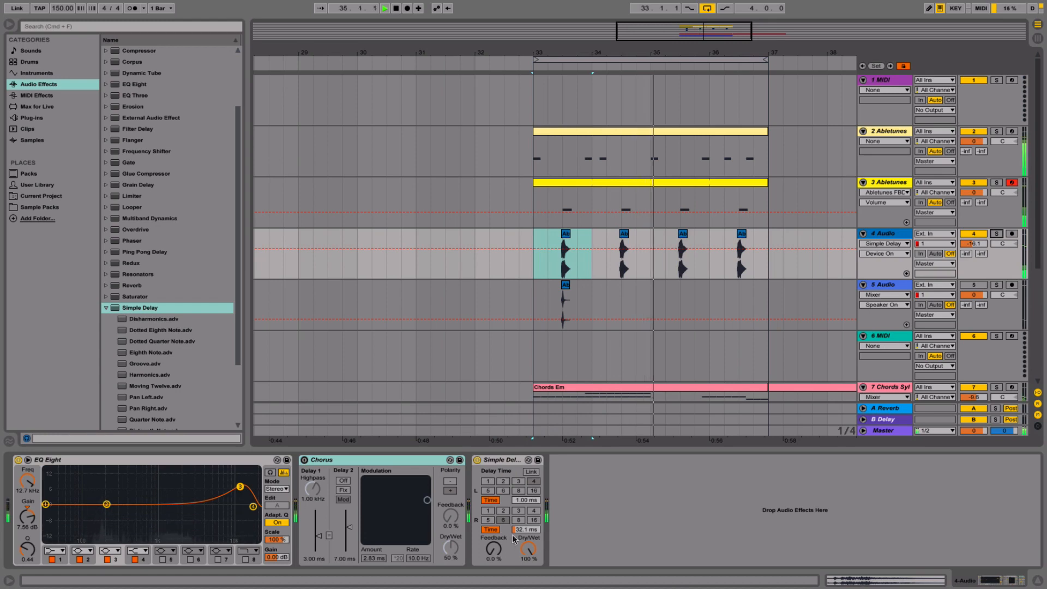
left_click_drag(521, 529, 519, 537)
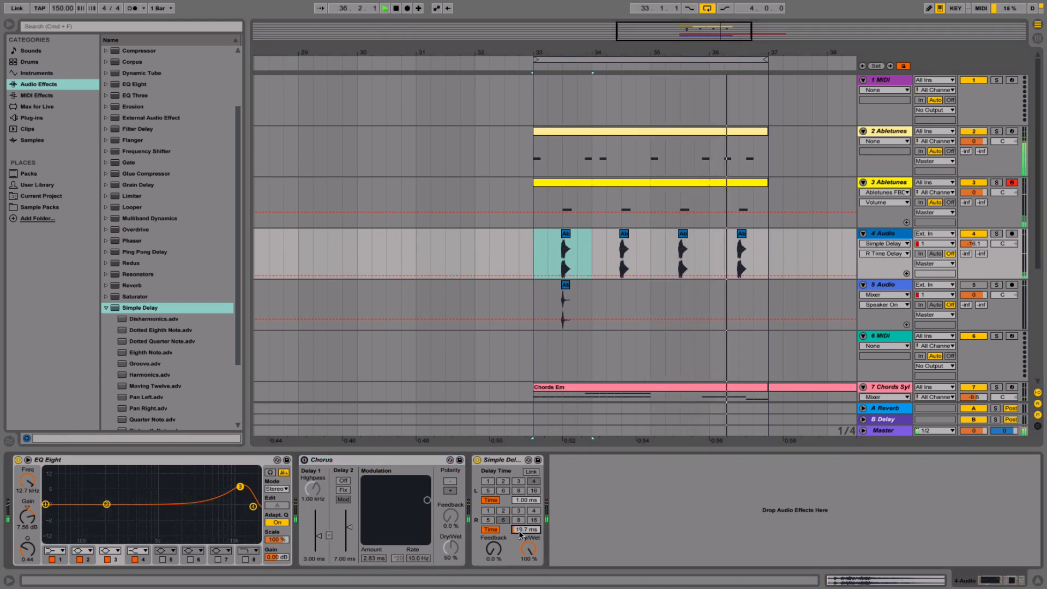
- Make EQ Eight band 1 on track 4 a low cut at 72.1 Hz with Q 0.43, and switch off band 2
left_click(58, 552)
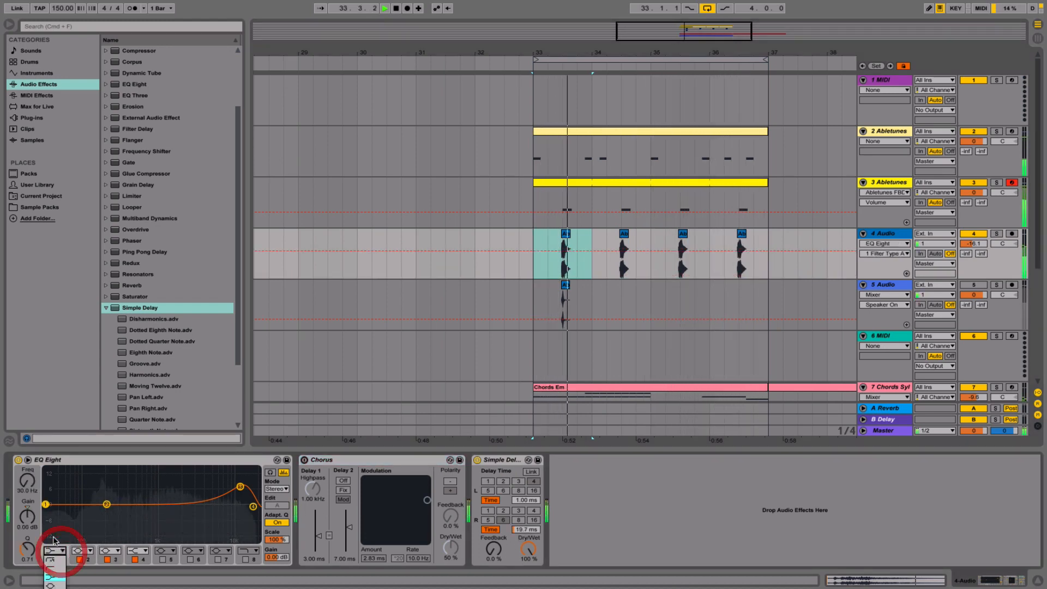
left_click(56, 561)
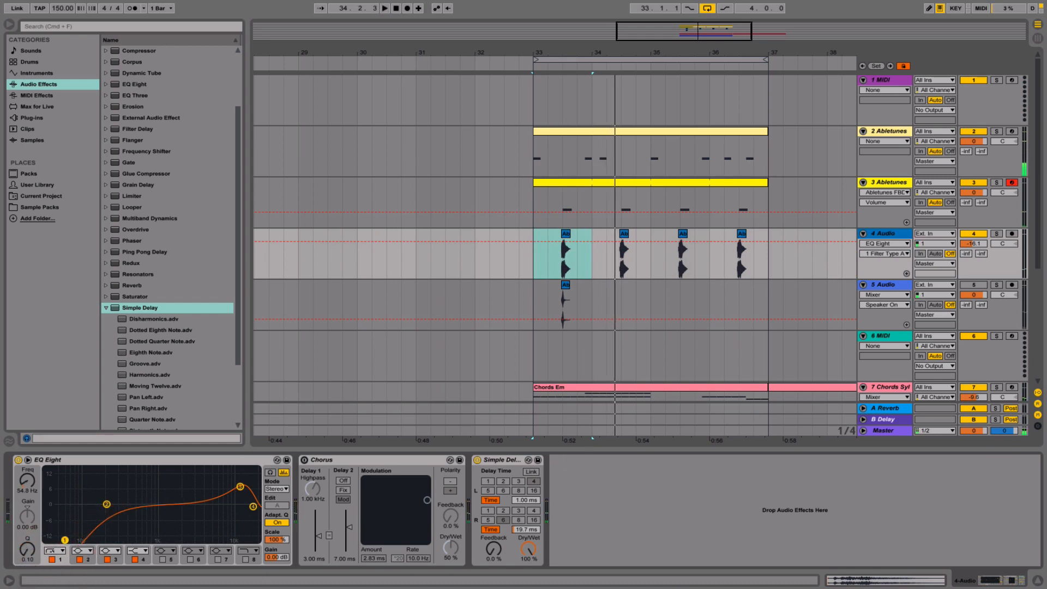
left_click(80, 559)
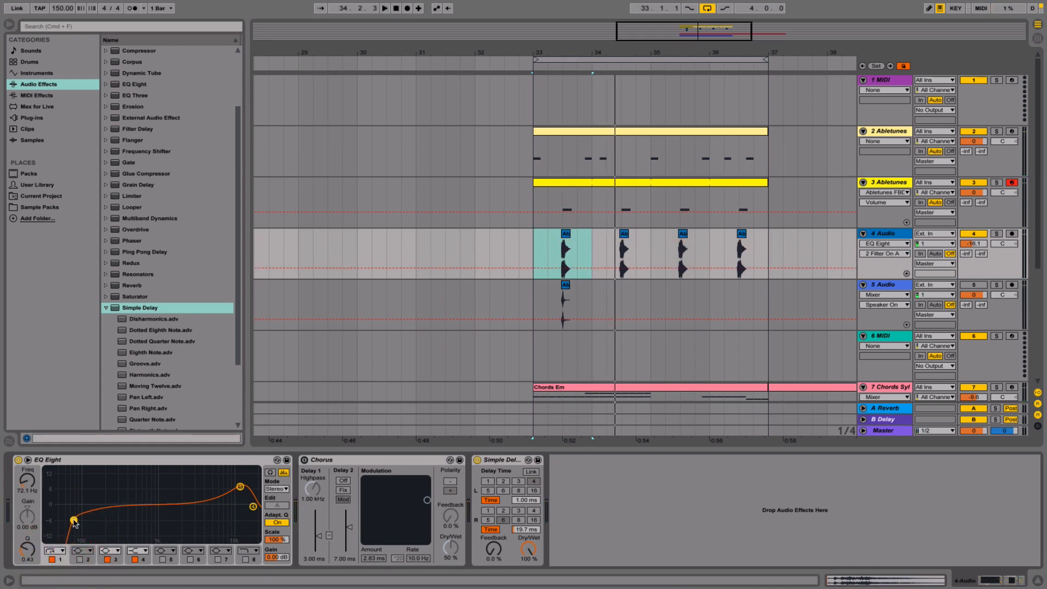
key("space")
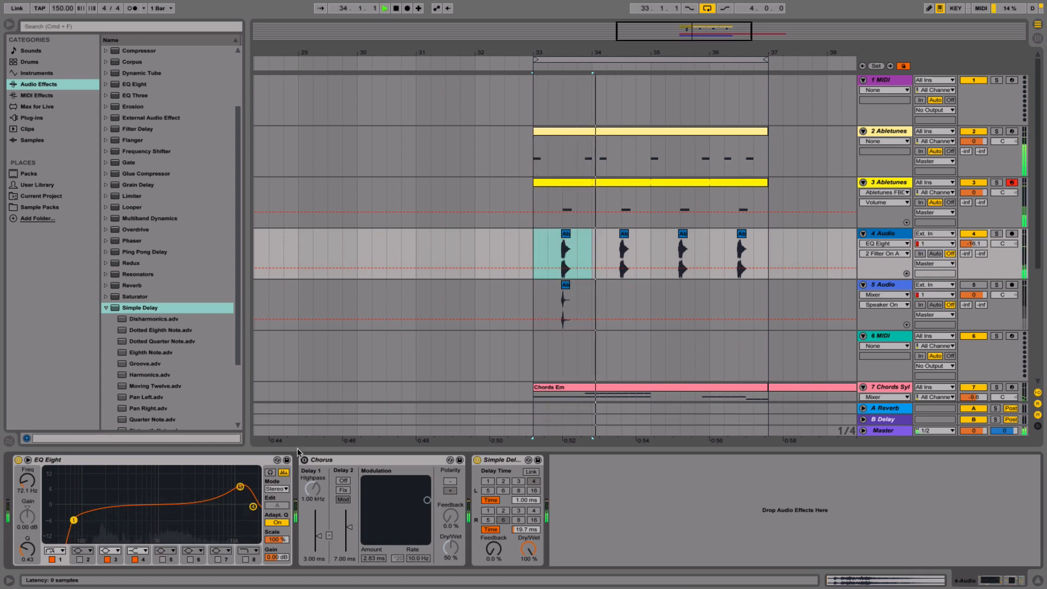
- Raise track 4's volume to -13.5 dB and the bass track's volume to about -8 dB while the loop plays
mouse_move(976, 244)
left_mouse_down()
mouse_move(977, 229)
mouse_move(980, 255)
left_mouse_up()
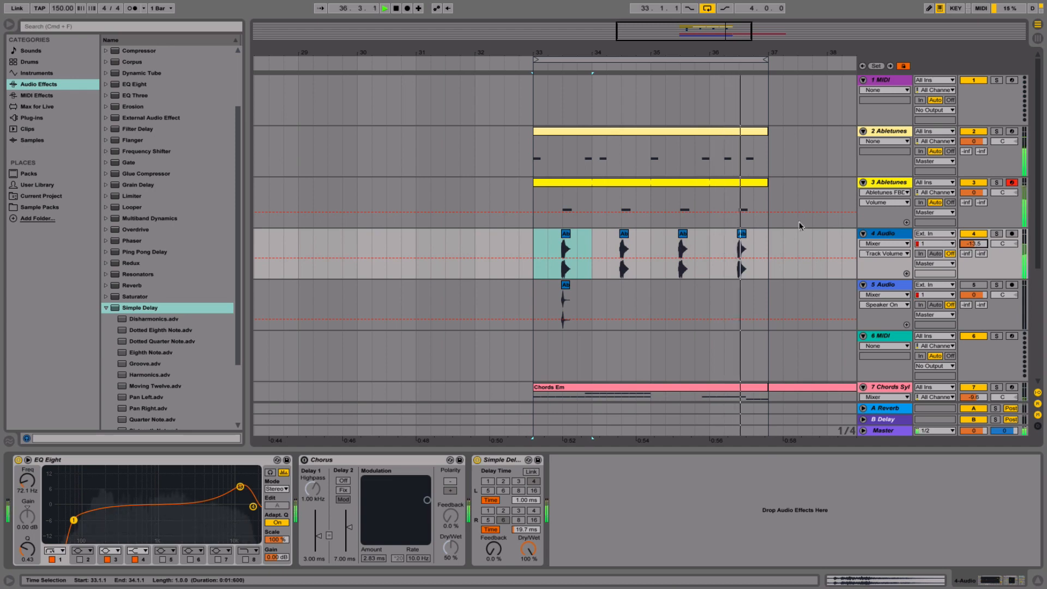
scroll(784, 280, "down", 5)
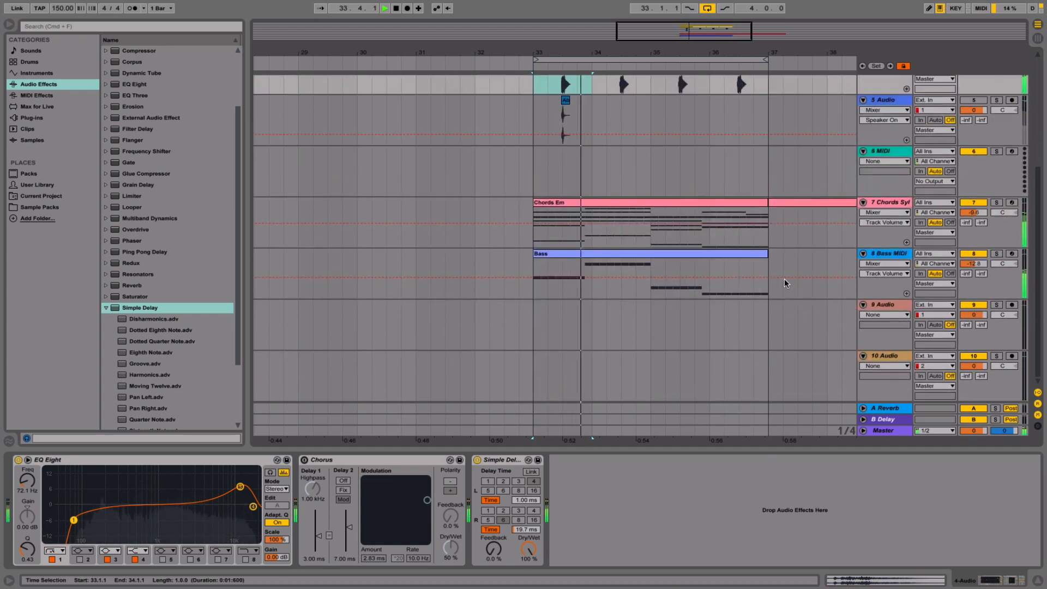
scroll(787, 274, "up", 2)
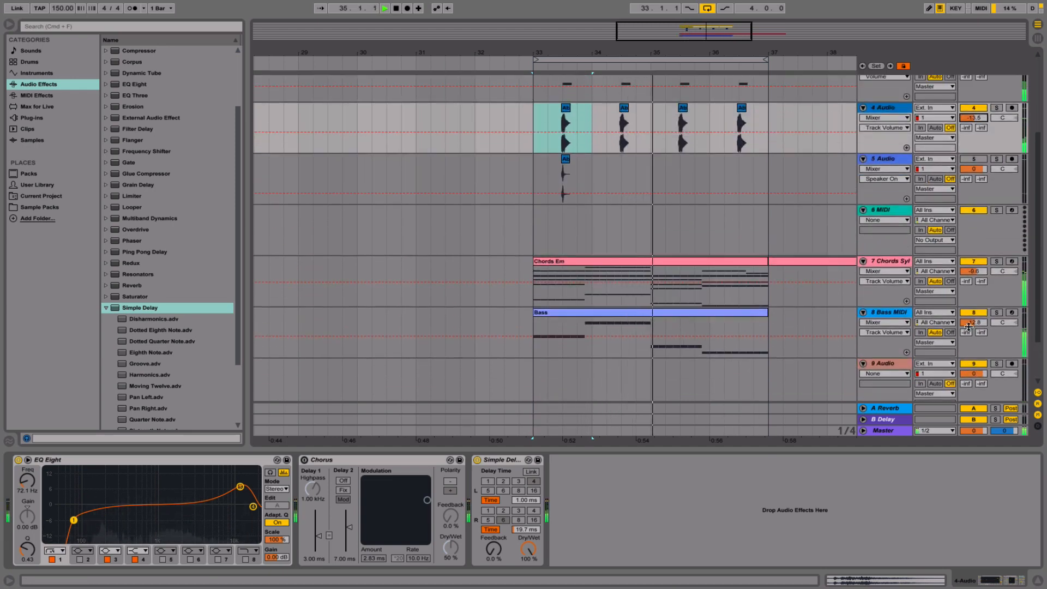
left_click_drag(969, 326, 977, 323)
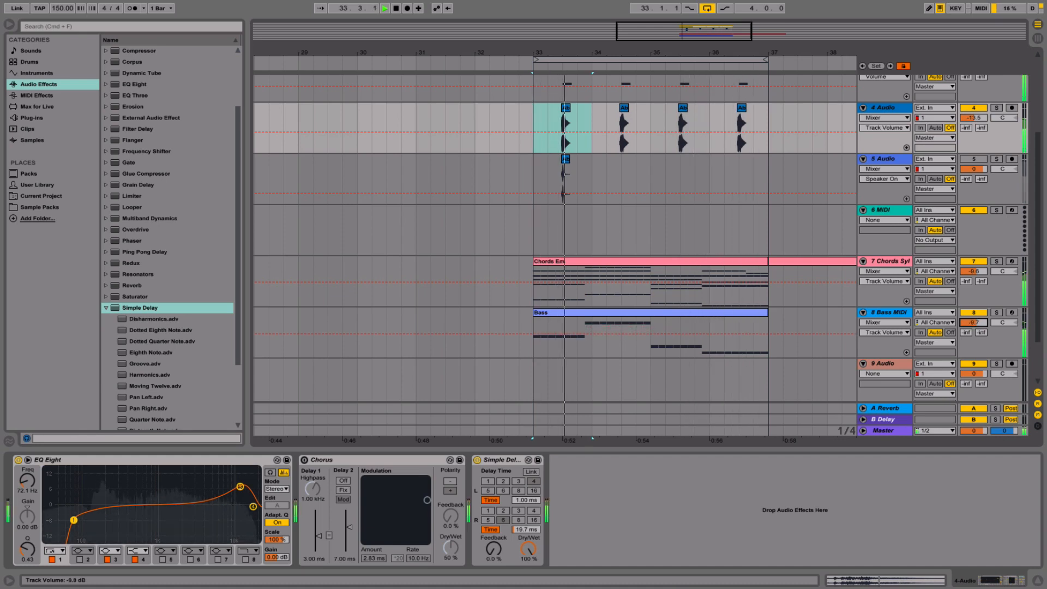
- Open Sylenth1 on the chords track and lower its Filter Control cutoff to 5.06 Hz during playback
left_click(889, 263)
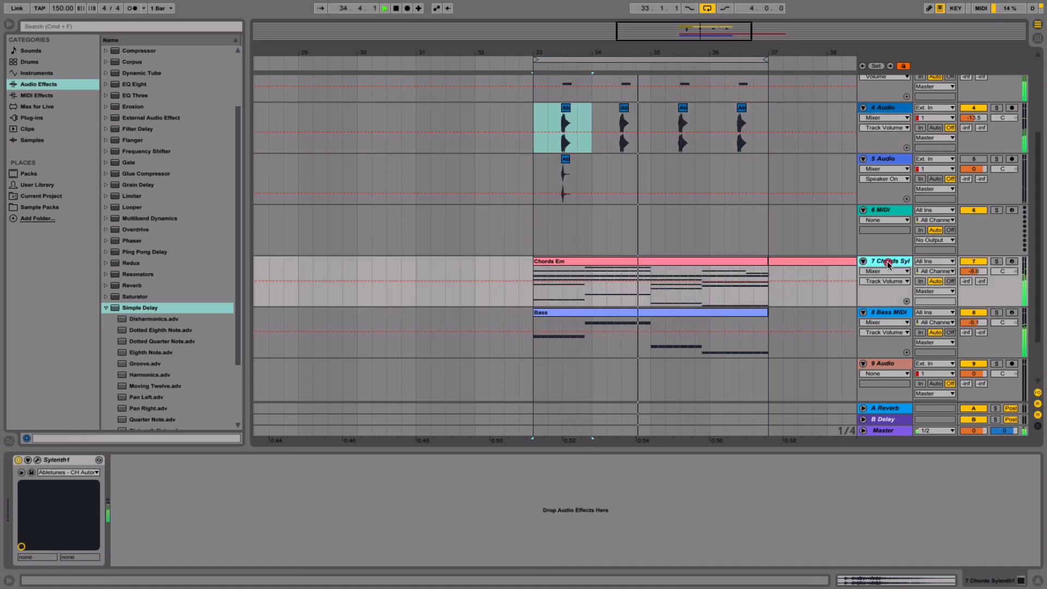
left_click(36, 460)
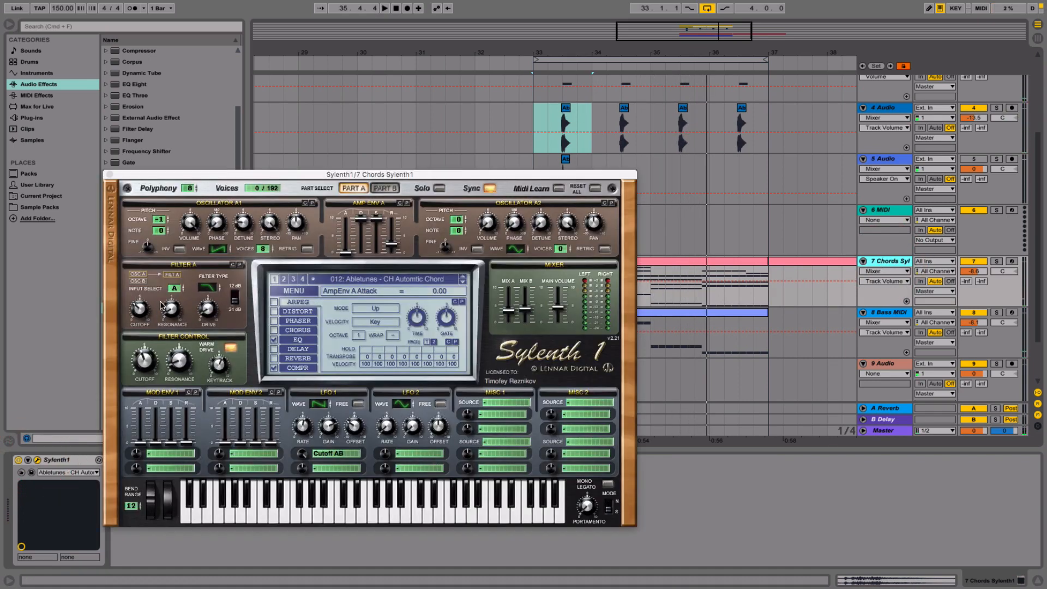
key("space")
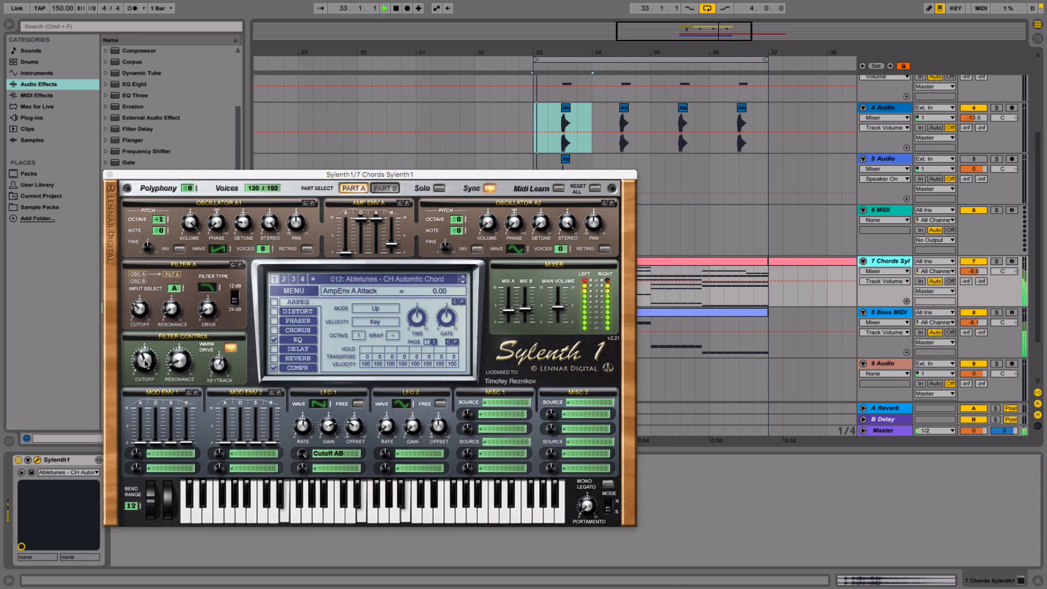
left_click_drag(141, 366, 141, 384)
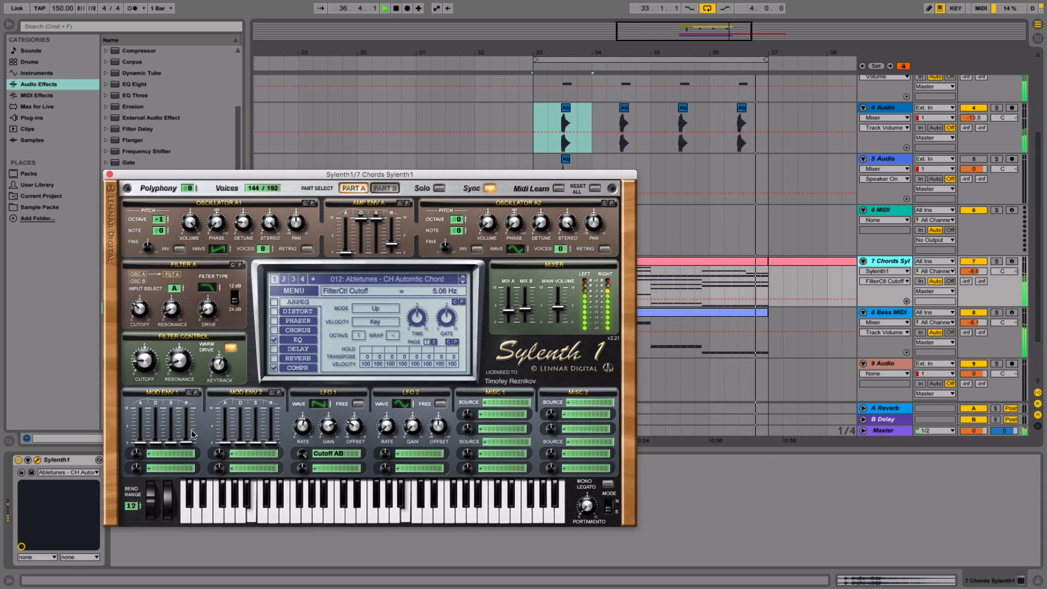
- Pull the amp envelope attack down to its minimum in both Part A and Part B of the chords' Sylenth1
left_click_drag(346, 254, 334, 318)
left_click(383, 189)
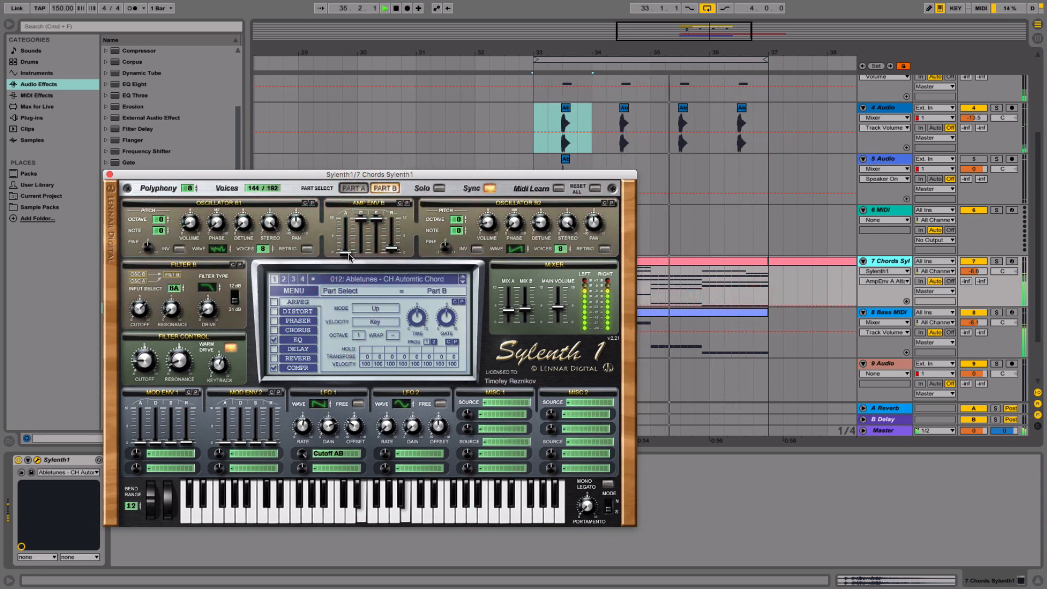
left_click_drag(346, 252, 351, 286)
left_click(354, 189)
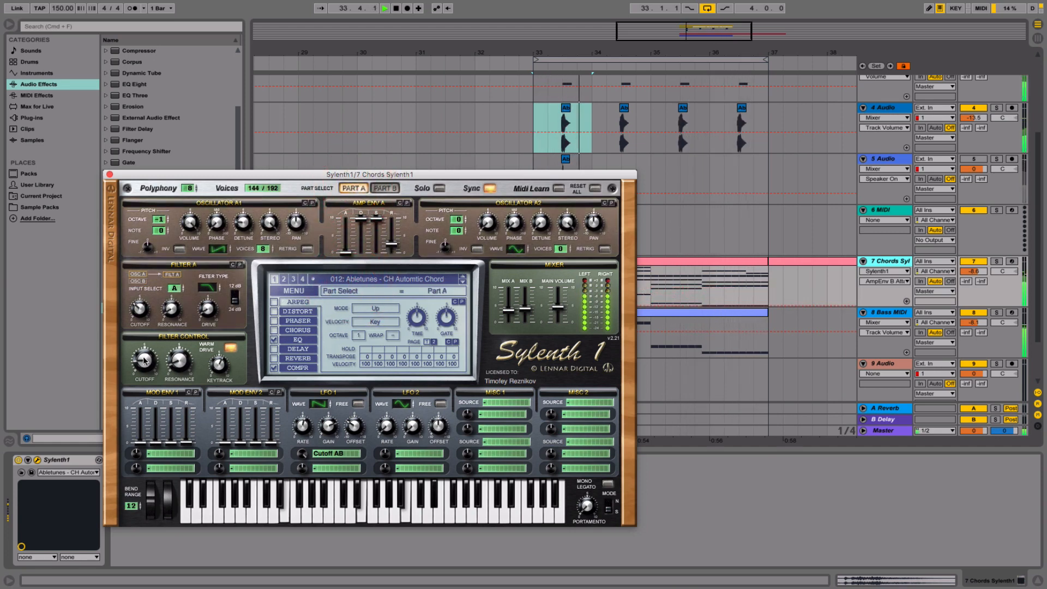
- Set the chords' Filter Control cutoff to 9.38 Hz, close the synth window and stop playback
mouse_move(145, 360)
left_mouse_down()
mouse_move(144, 373)
mouse_move(140, 254)
mouse_move(143, 353)
left_mouse_up()
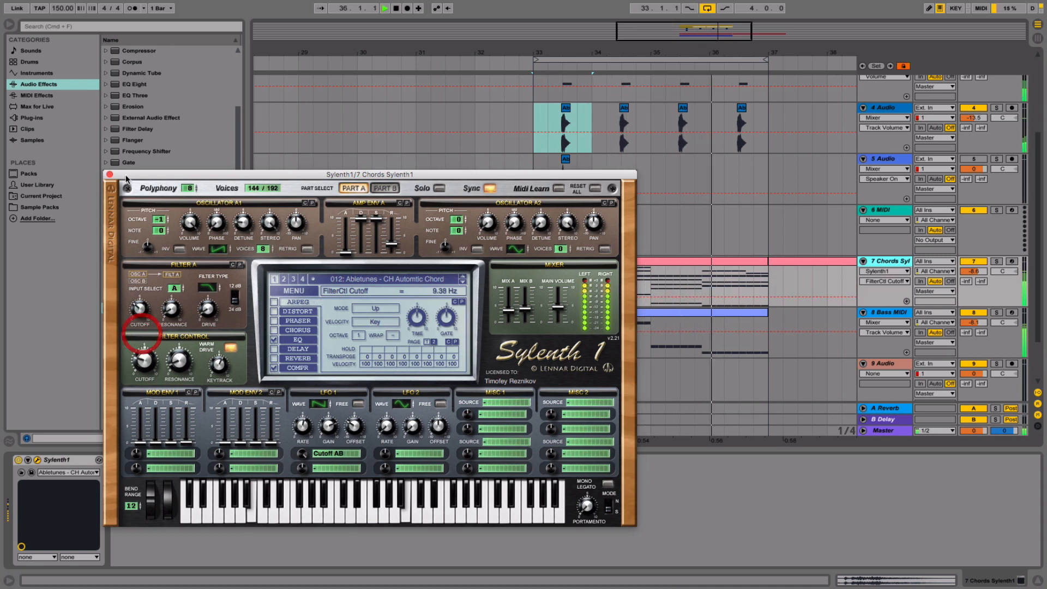
left_click(110, 175)
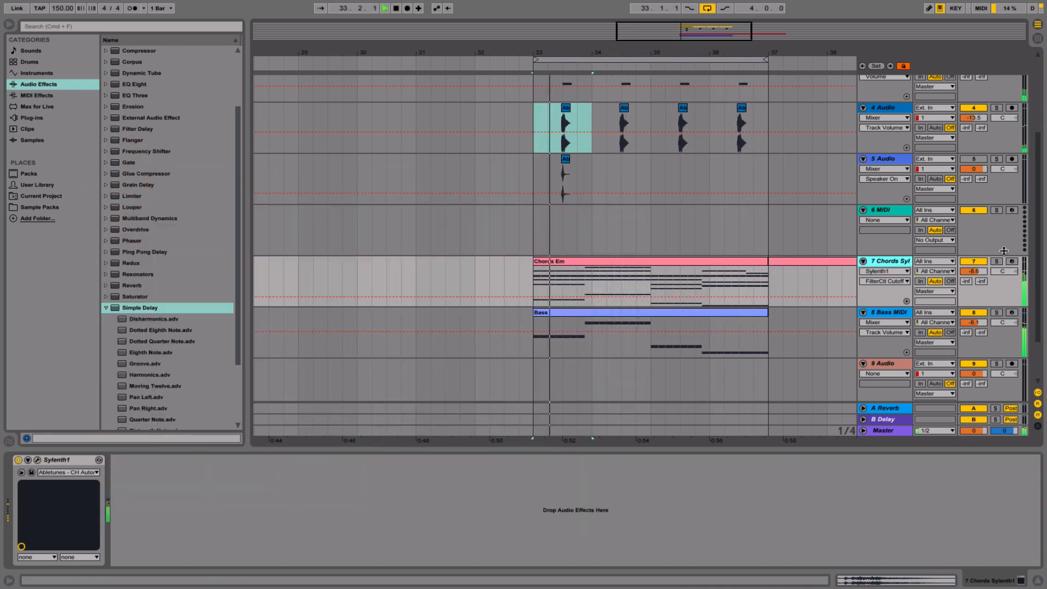
key("space")
- Copy the four-bar chords and bass clips from bar 33 to bars 29 and 25, and play from bar 25
scroll(771, 238, "up", 3)
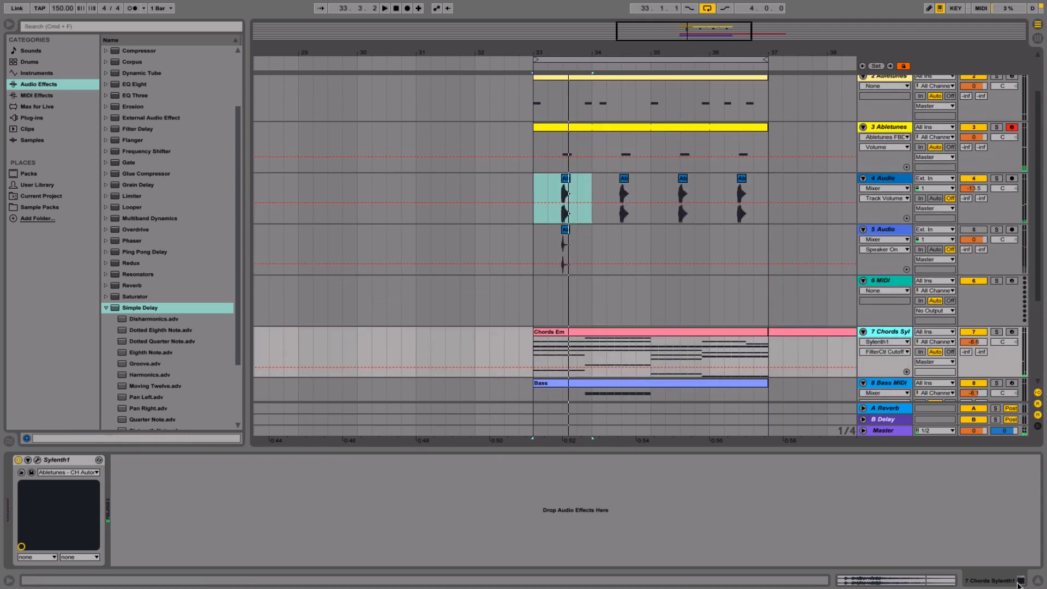
left_click(1040, 581)
left_click_drag(650, 50, 659, 175)
scroll(659, 175, "up", 2)
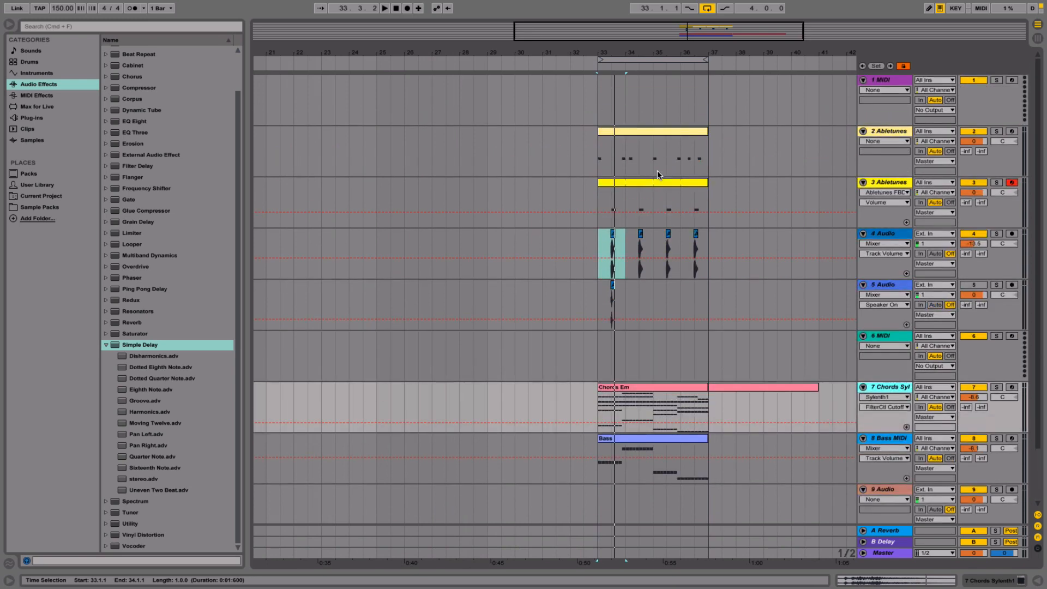
left_click(647, 435)
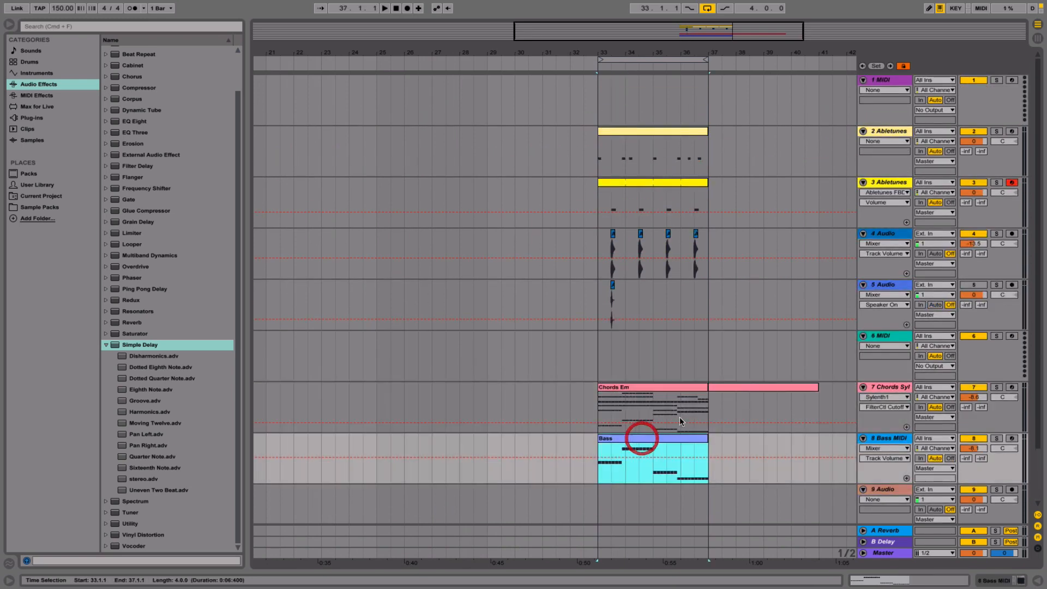
left_click(657, 402, "shift")
left_click(676, 388, "shift")
left_click_drag(683, 391, 456, 392)
left_click(456, 391)
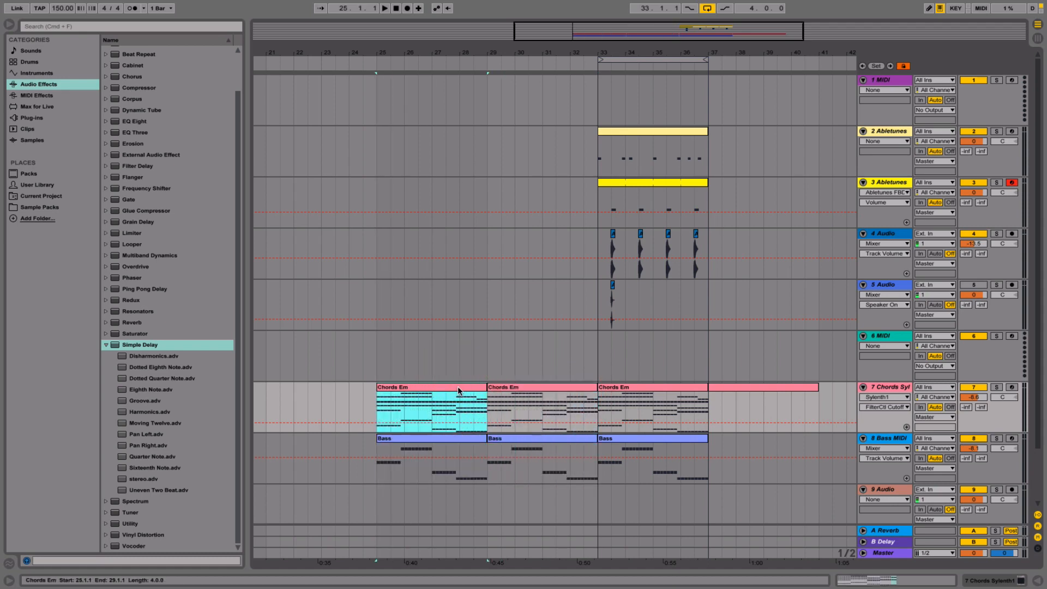
scroll(458, 390, "down", 3)
scroll(458, 390, "up", 3)
left_click(458, 389)
key("space")
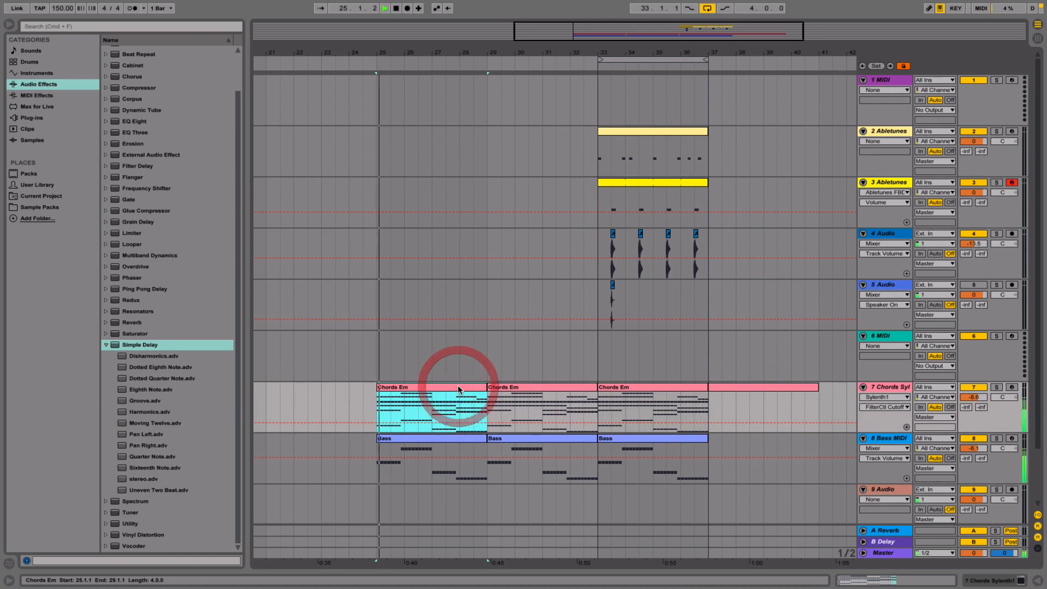
- Reopen Sylenth1 on the chords track, move its window clear of the clips and show the Filter Control cutoff automation
left_click(890, 389)
double_click(894, 388)
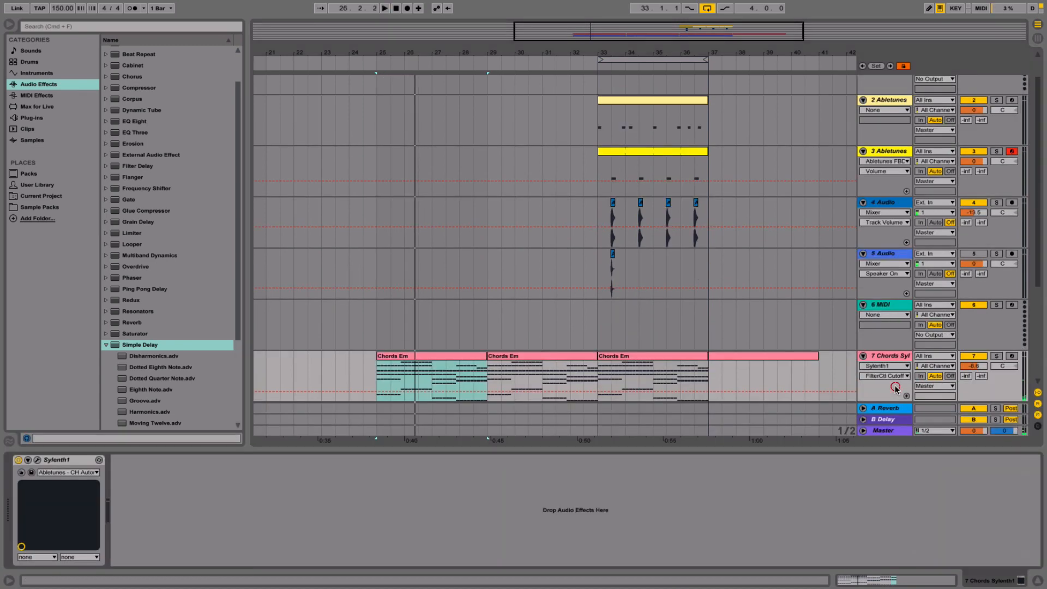
left_click(37, 461)
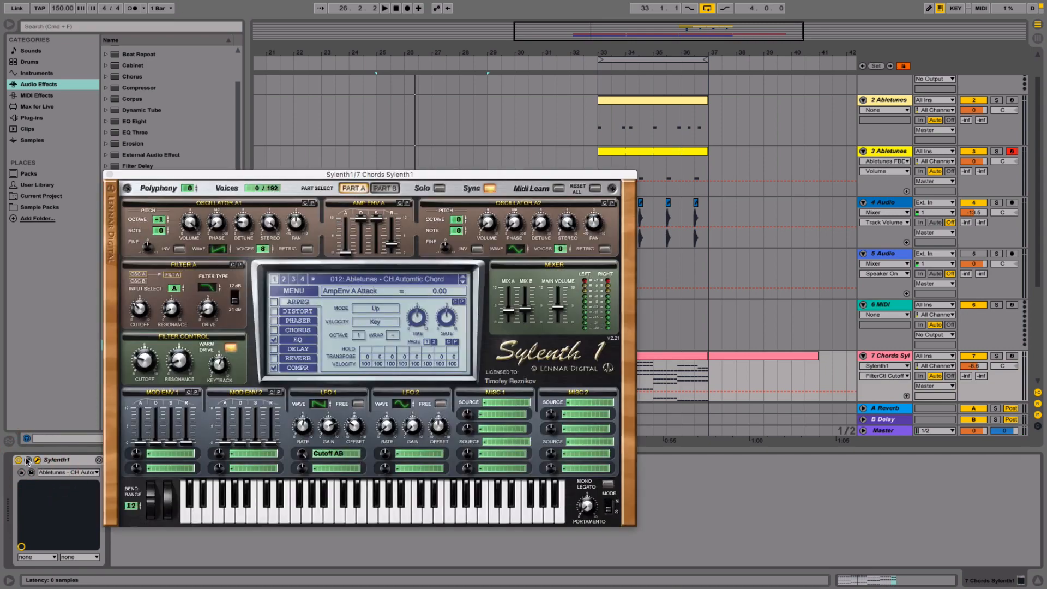
left_click_drag(147, 309, 145, 320)
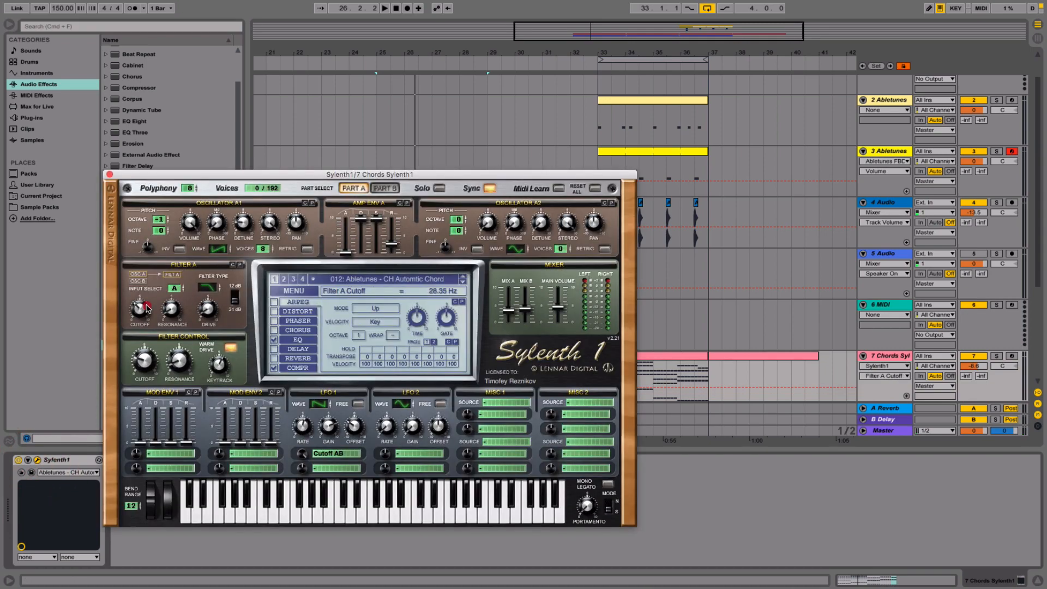
left_click_drag(209, 179, 519, 2)
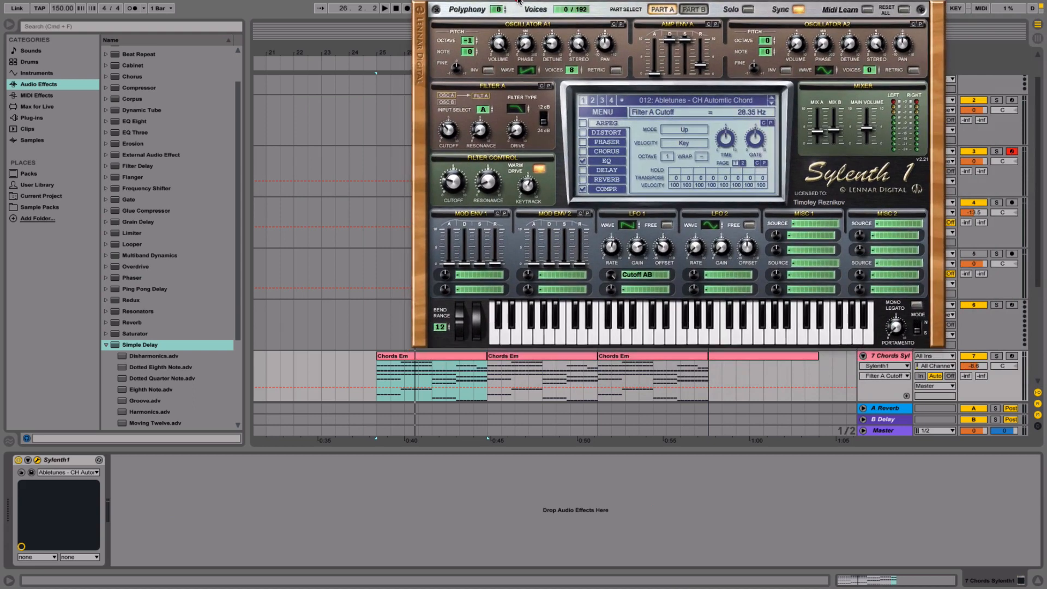
left_click(456, 180)
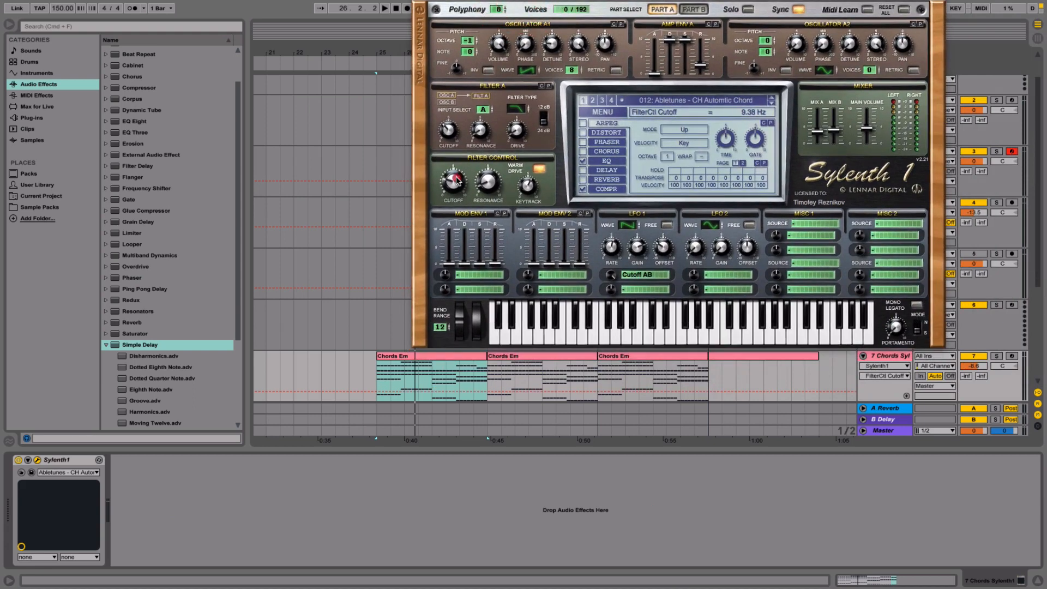
- Automate the chords' Filter Control cutoff to rise from 3.99 Hz at bar 25 until bar 33, then drop to 11.22 Hz
left_click(374, 398)
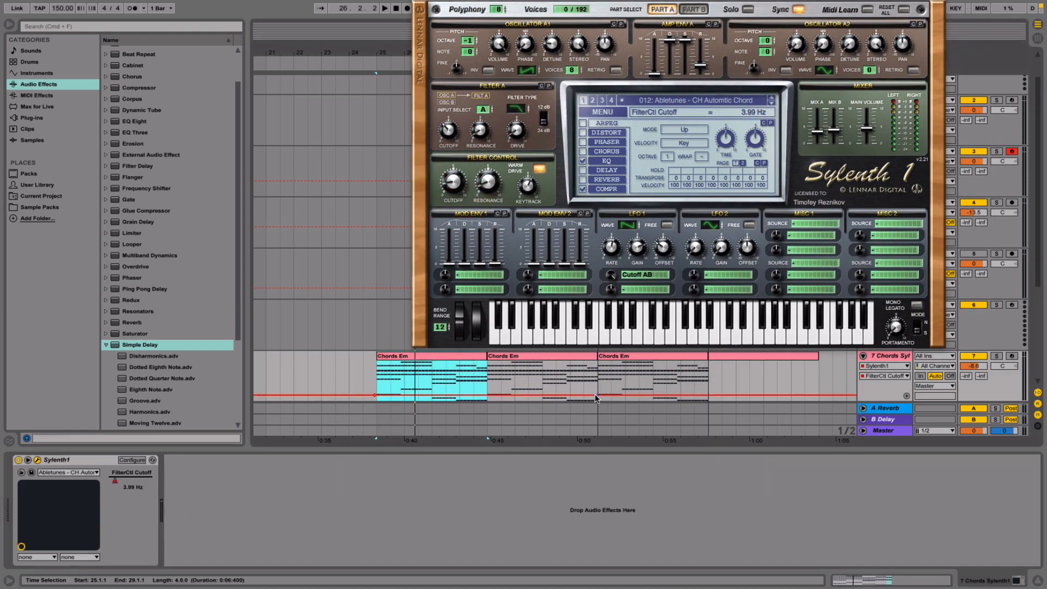
key("space")
mouse_move(595, 397)
left_mouse_down()
mouse_move(602, 362)
mouse_move(596, 391)
left_mouse_up()
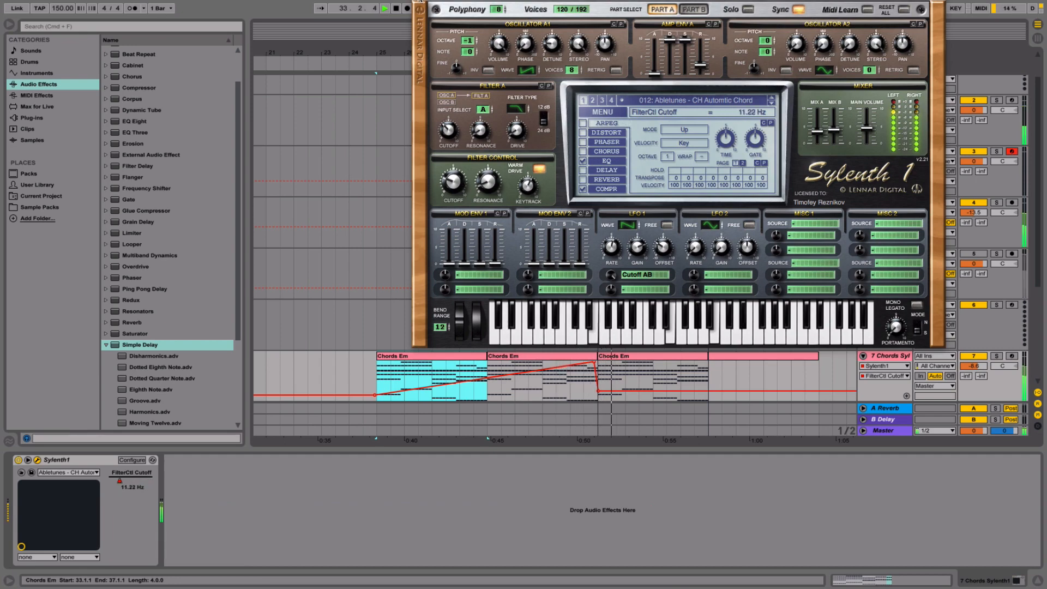
- Close the synth window, insert a MIDI track below the Snares & Claps track and stop playback
left_click(418, 0)
scroll(711, 235, "down", 5)
scroll(711, 234, "up", 6)
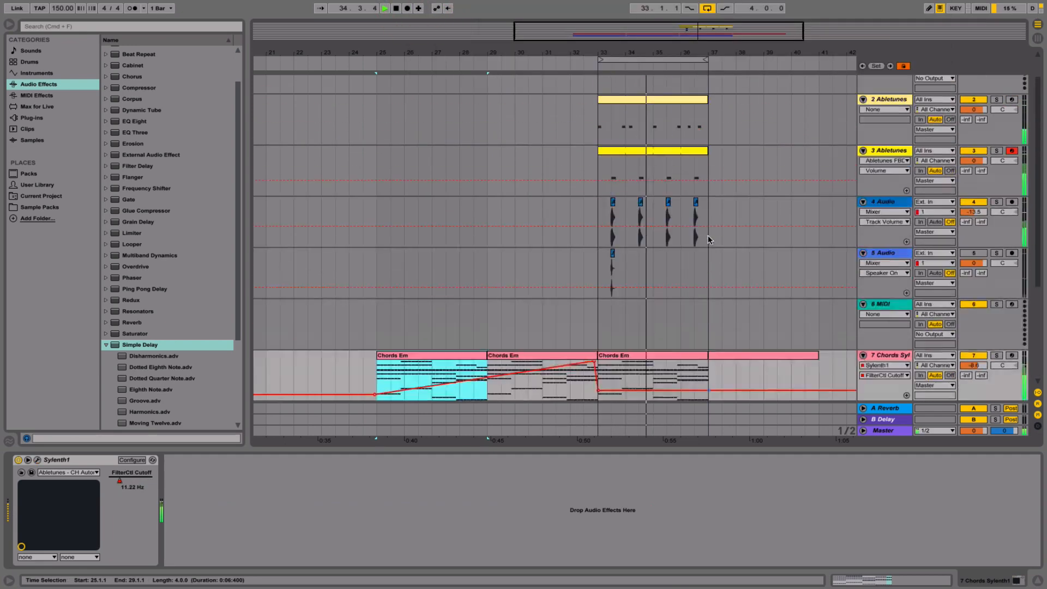
left_click(887, 185)
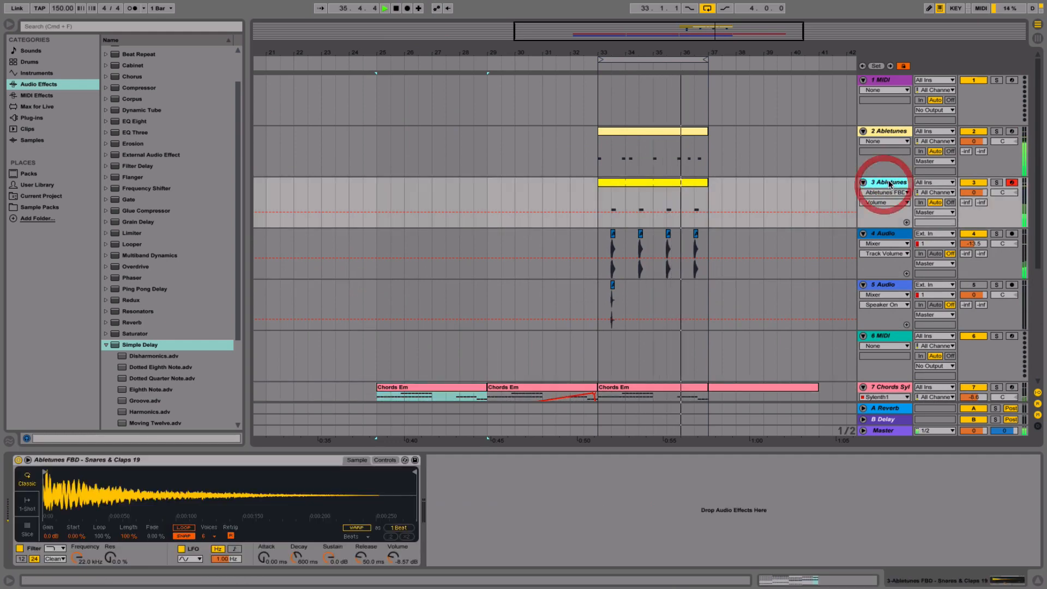
right_click(893, 182)
left_click(934, 274)
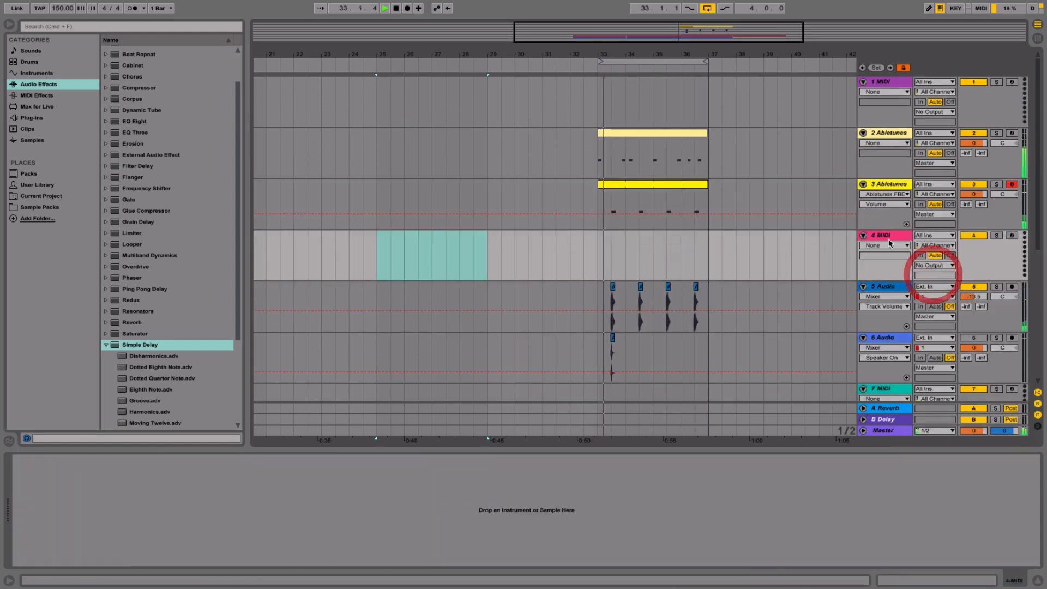
key("space")
- Group the chords and bass tracks together
scroll(758, 265, "down", 5)
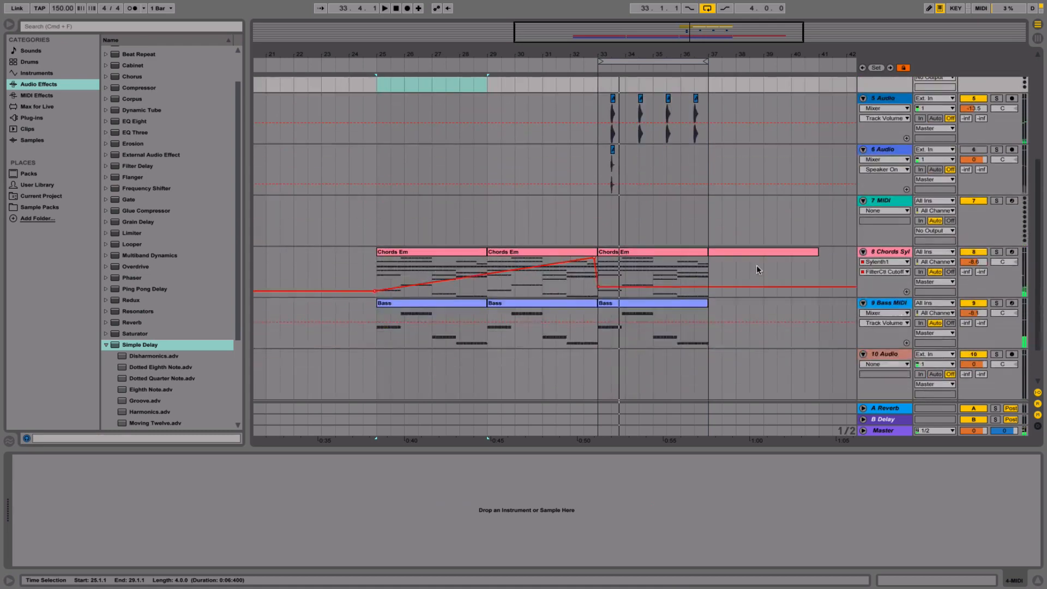
left_click(889, 303)
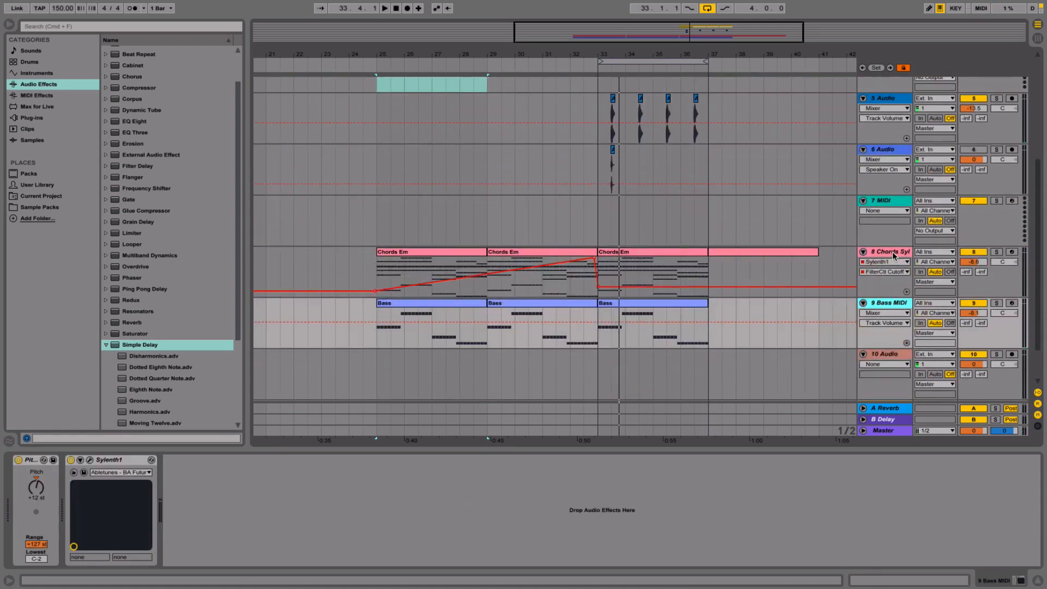
left_click(893, 255, "shift")
key("super+g")
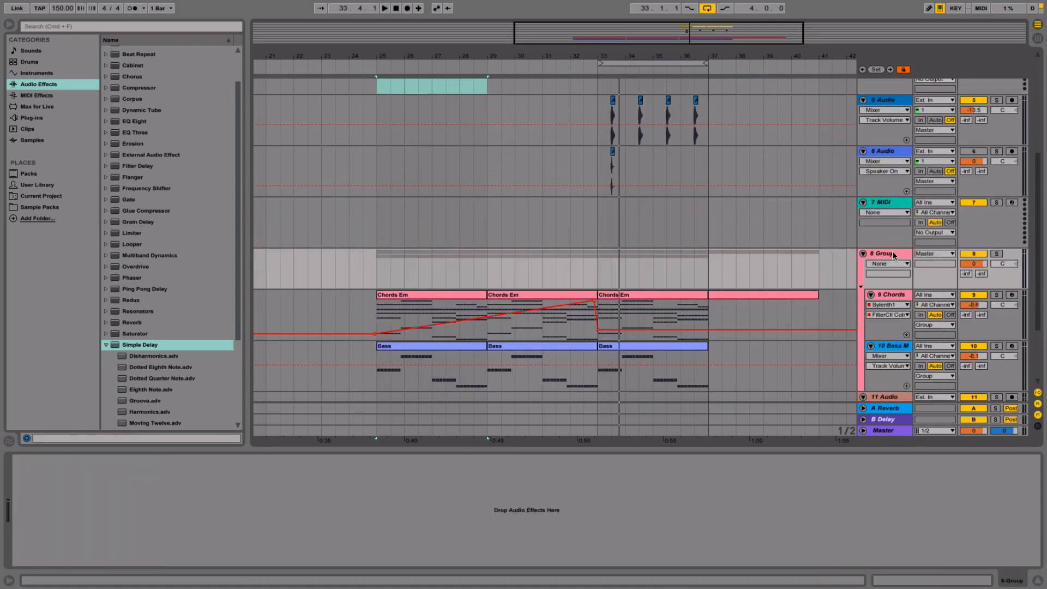
- Load the Sylenth1 plug-in onto the empty first MIDI track
scroll(725, 204, "up", 5)
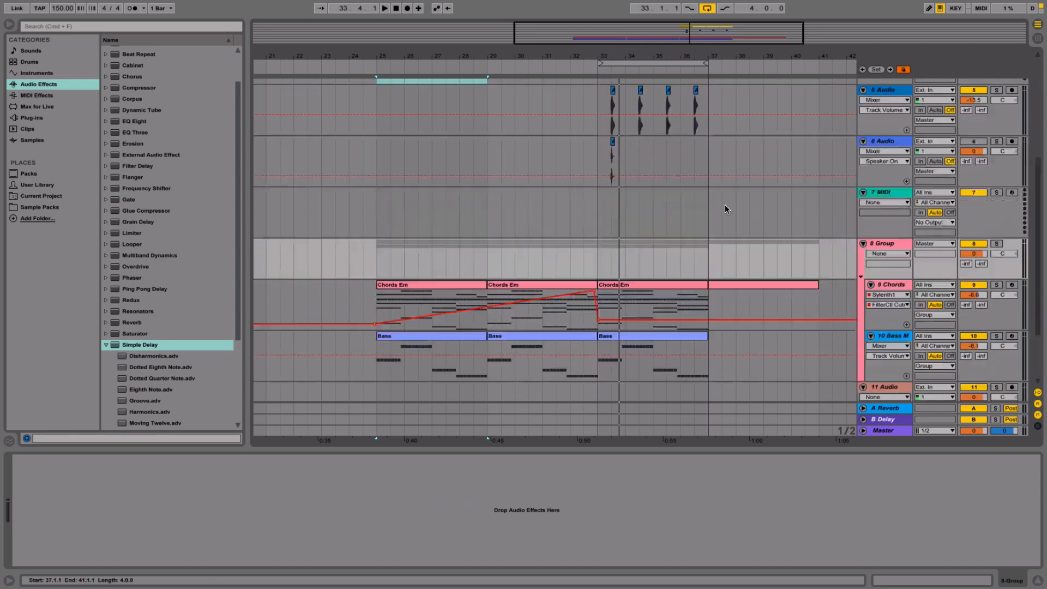
left_click(891, 83)
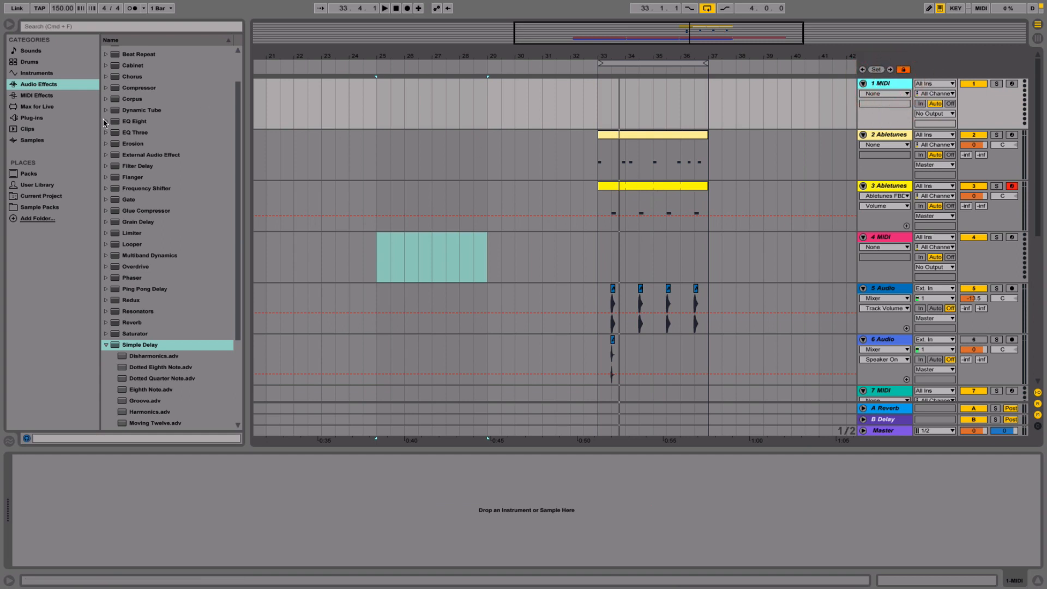
left_click(23, 116)
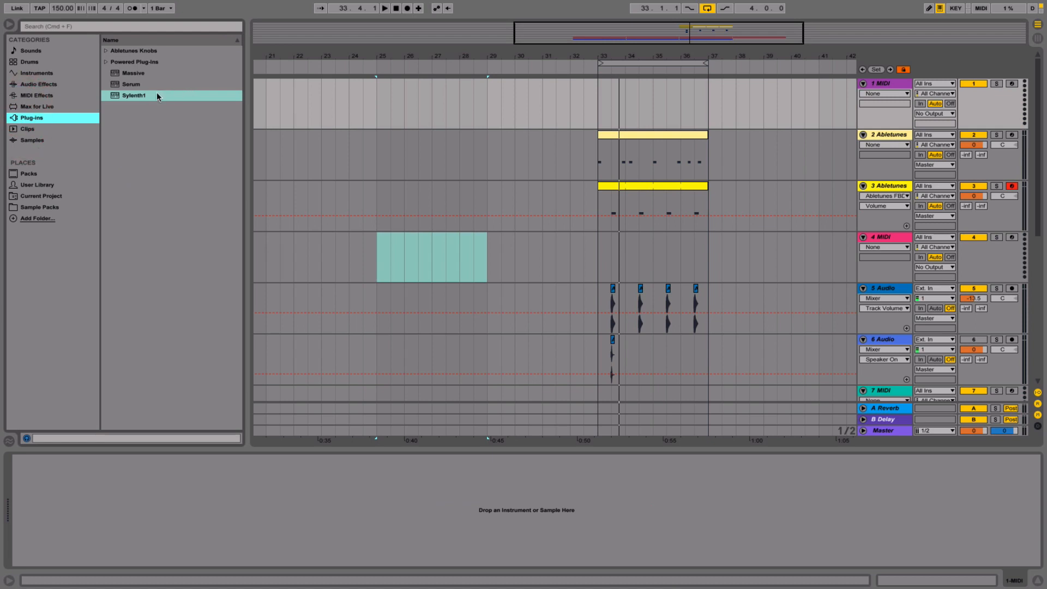
left_click(135, 96)
left_click_drag(273, 512, 274, 511)
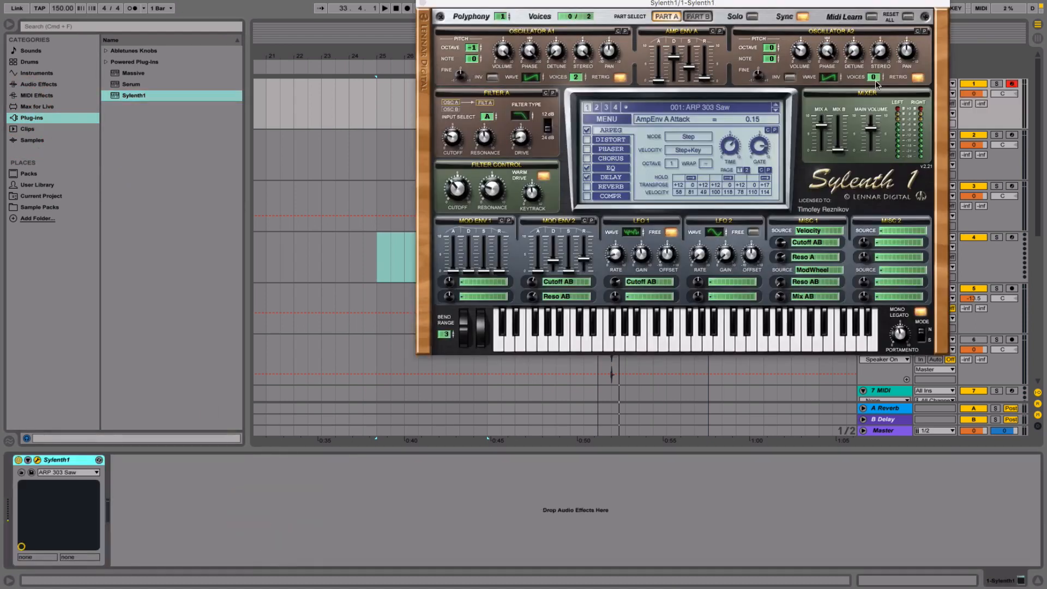
- Initialize the Sylenth1 preset and set oscillator A1's wave to Noise, with amp envelope A sustain at 0.00 and decay at 2.41
left_click(538, 80)
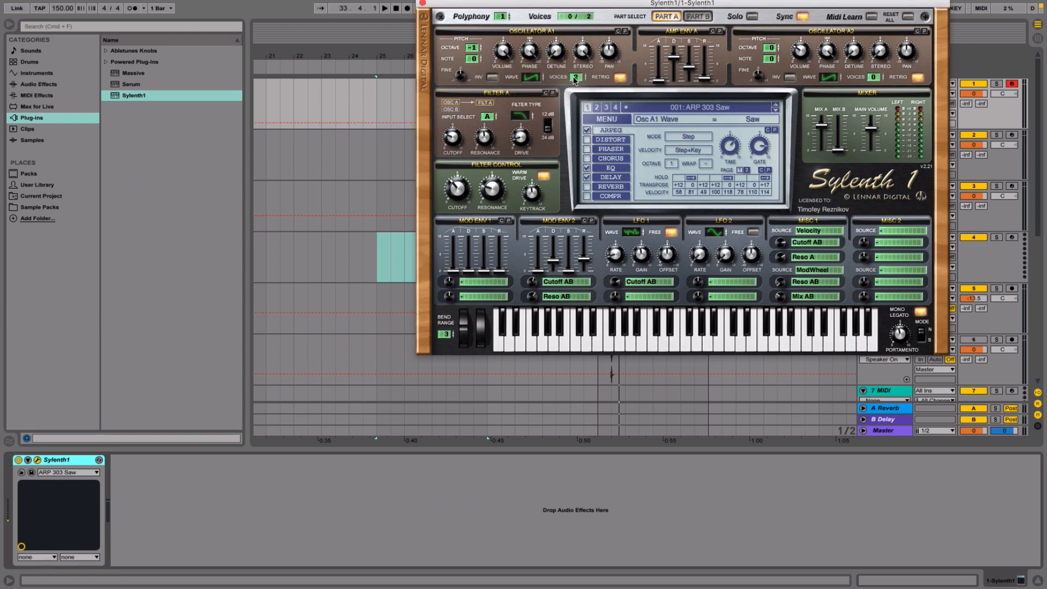
left_click(676, 108)
left_click(614, 120)
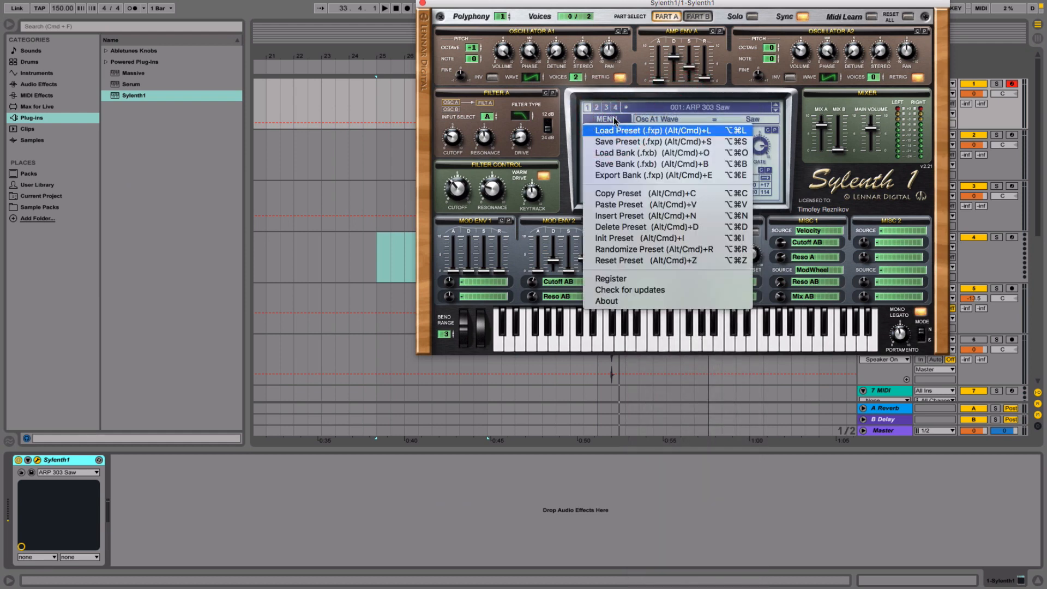
left_click(620, 238)
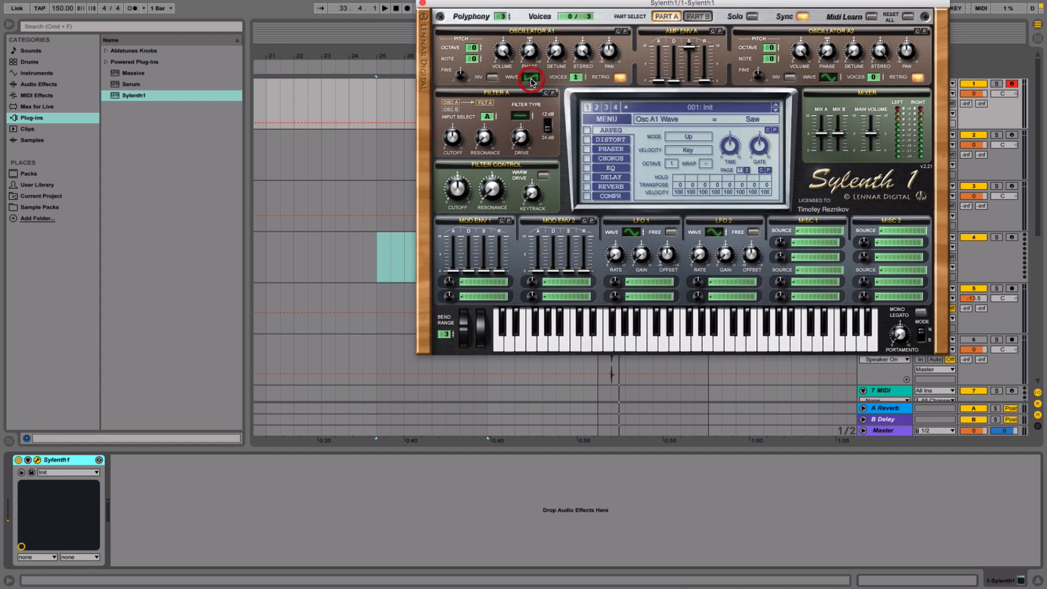
left_click_drag(531, 79, 535, 129)
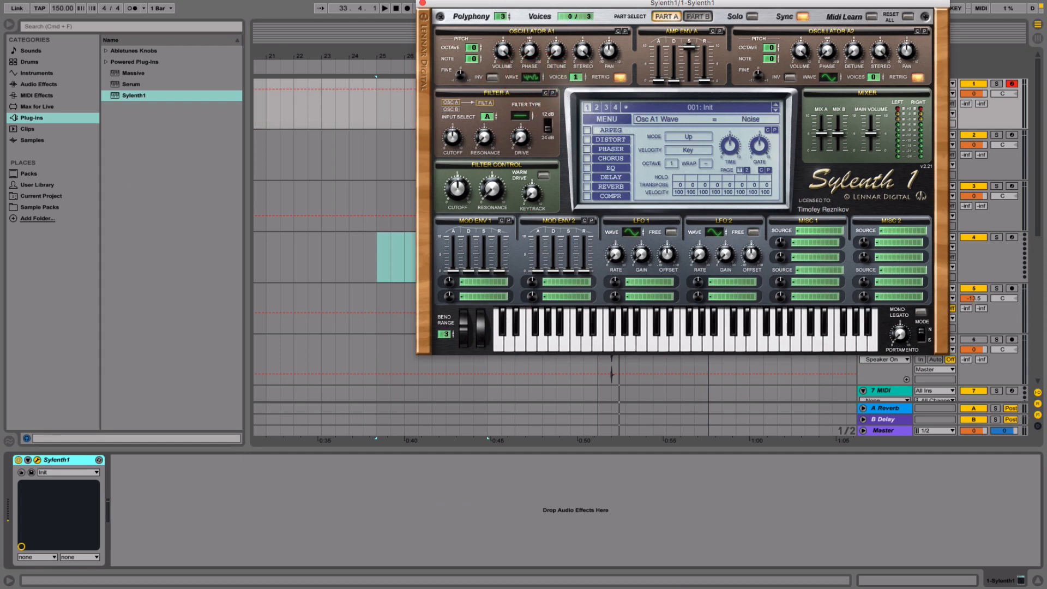
key("a")
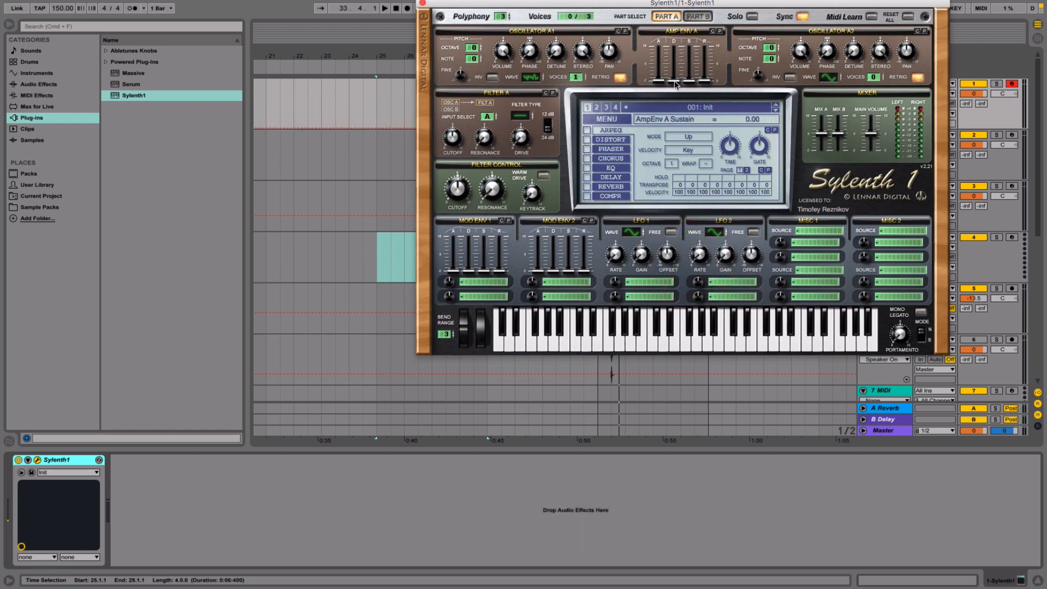
- Move the synth window aside, lower the first track's volume to about -21.7 dB and audition the noise hit
left_click_drag(717, 5, 626, 199)
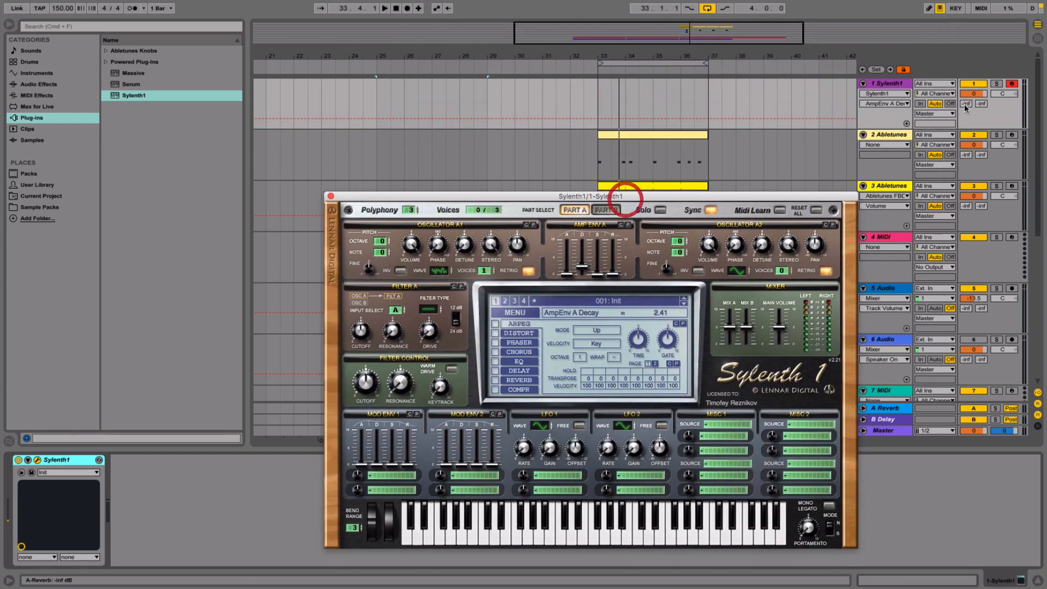
left_click_drag(981, 93, 981, 107)
key("a")
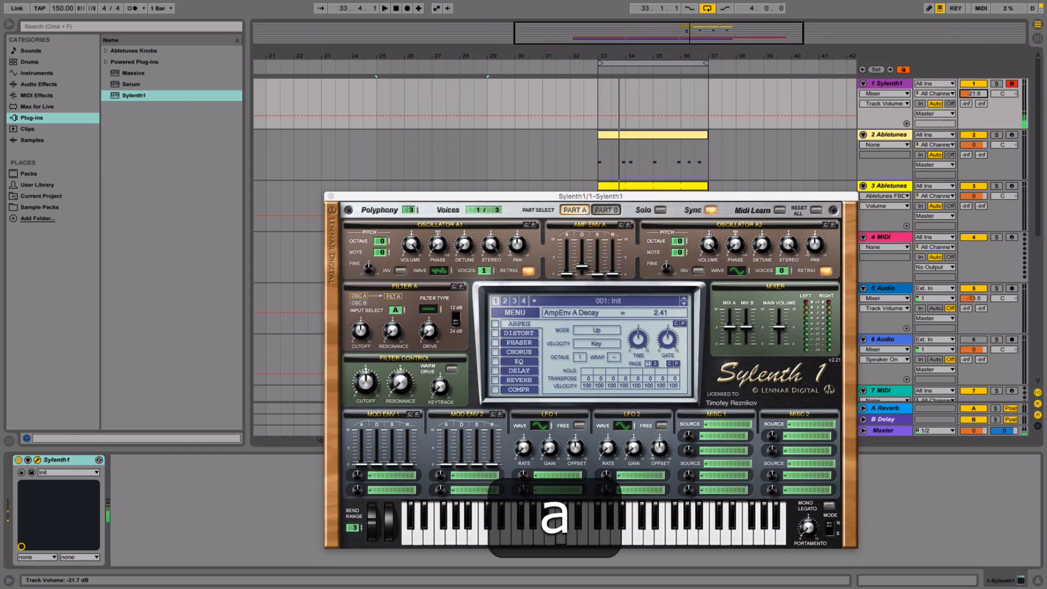
- Close the synth window, return the first track's volume to 0 dB and mute that track
left_click(330, 196)
left_click_drag(974, 93, 973, 91)
left_click(976, 84)
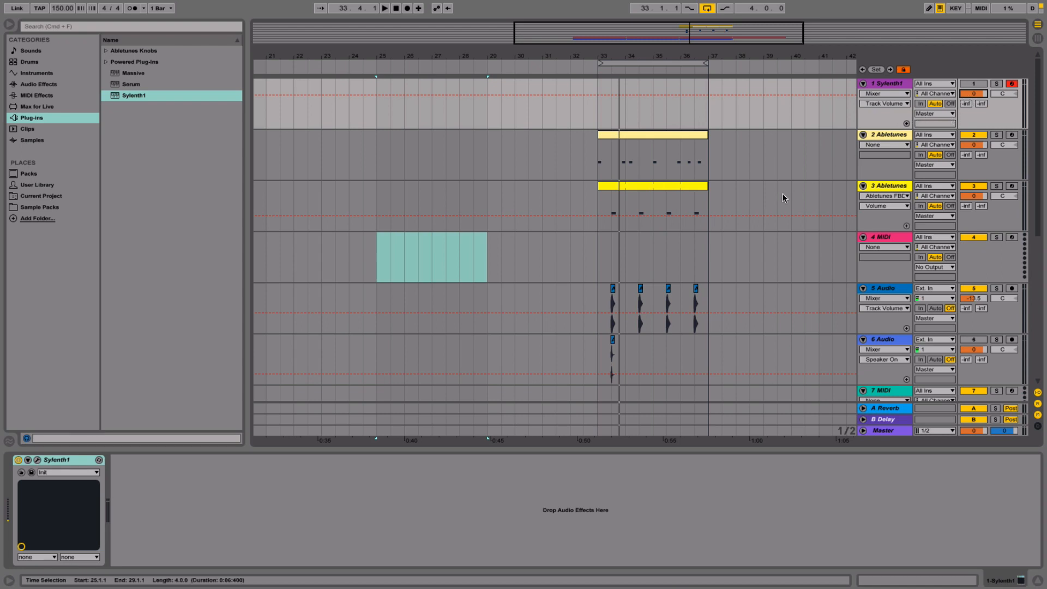
scroll(783, 198, "left", 2)
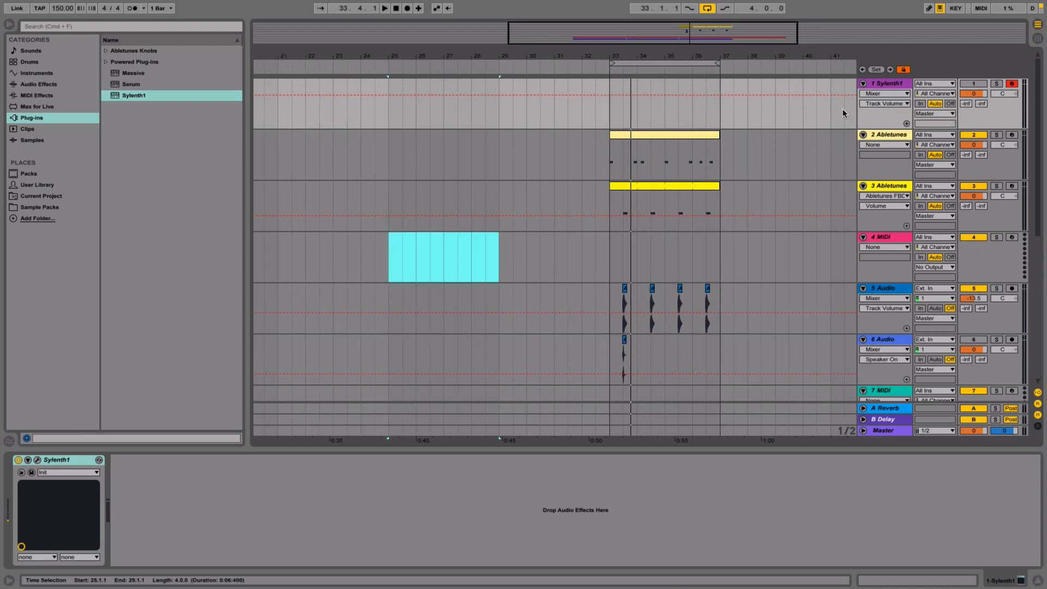
scroll(843, 108, "right", 2)
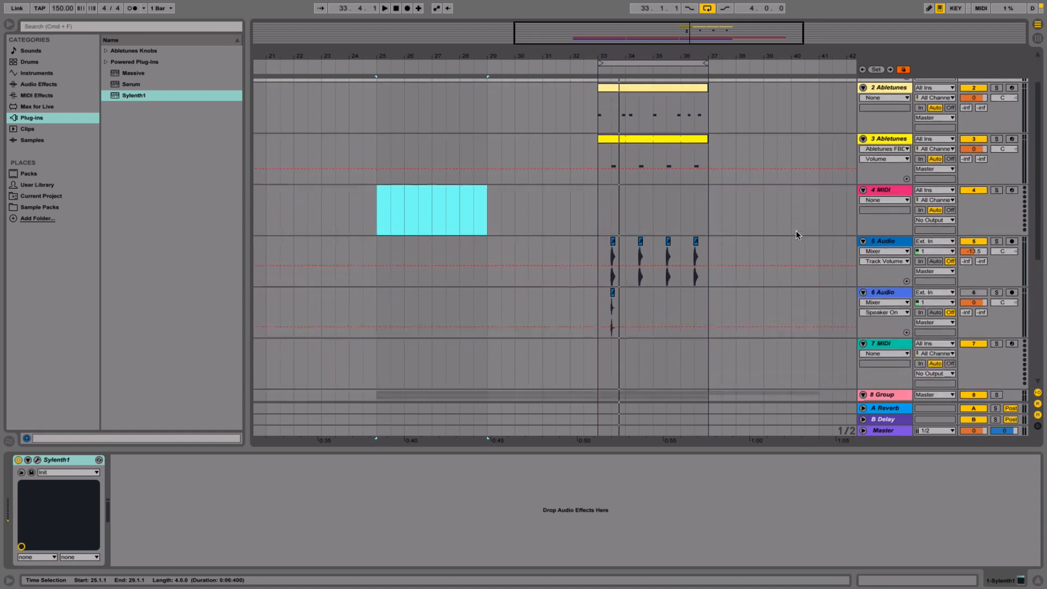
scroll(796, 231, "left", 3)
scroll(796, 231, "right", 4)
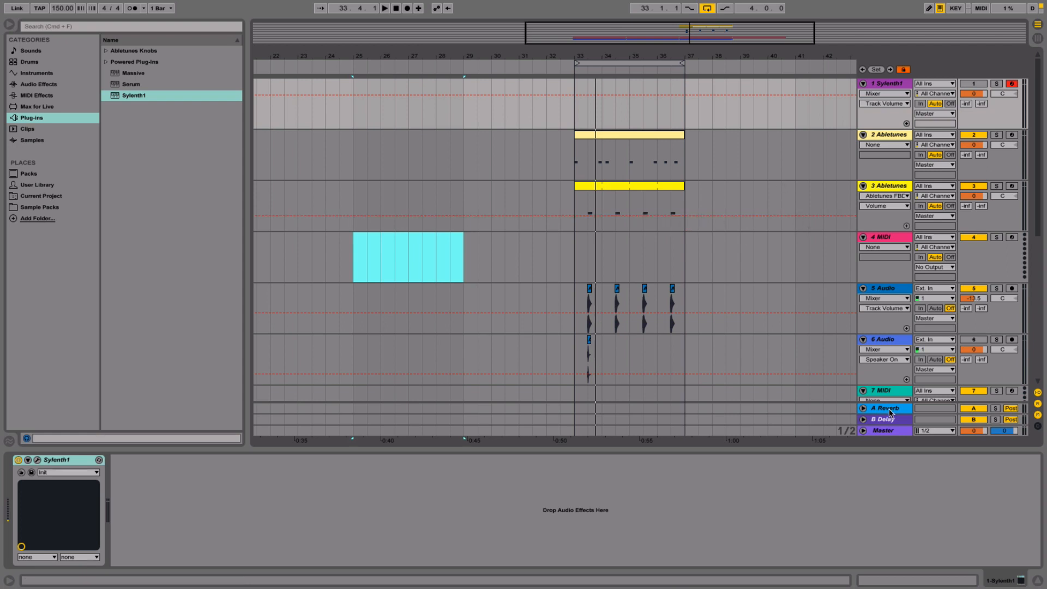
scroll(897, 368, "down", 5)
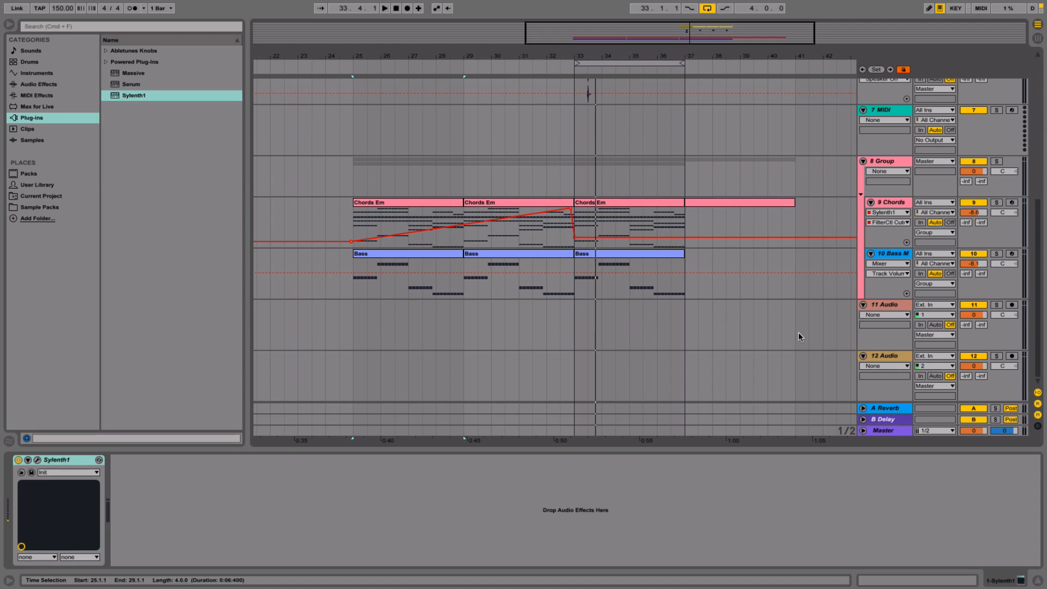
scroll(799, 333, "up", 5)
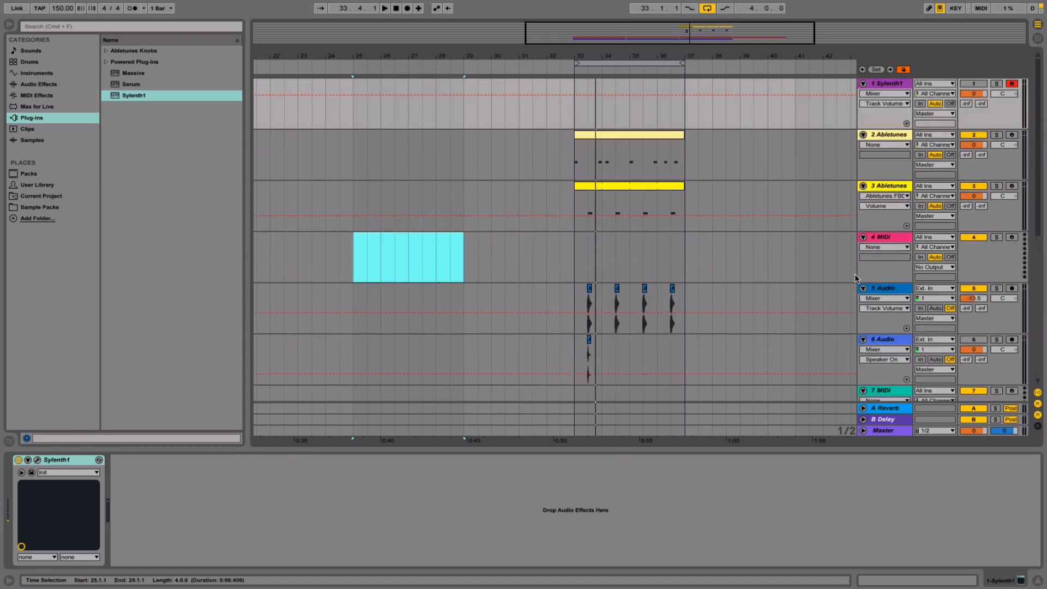
- Add a Compressor to the chords and bass group and enable its Sidechain input
scroll(855, 273, "down", 5)
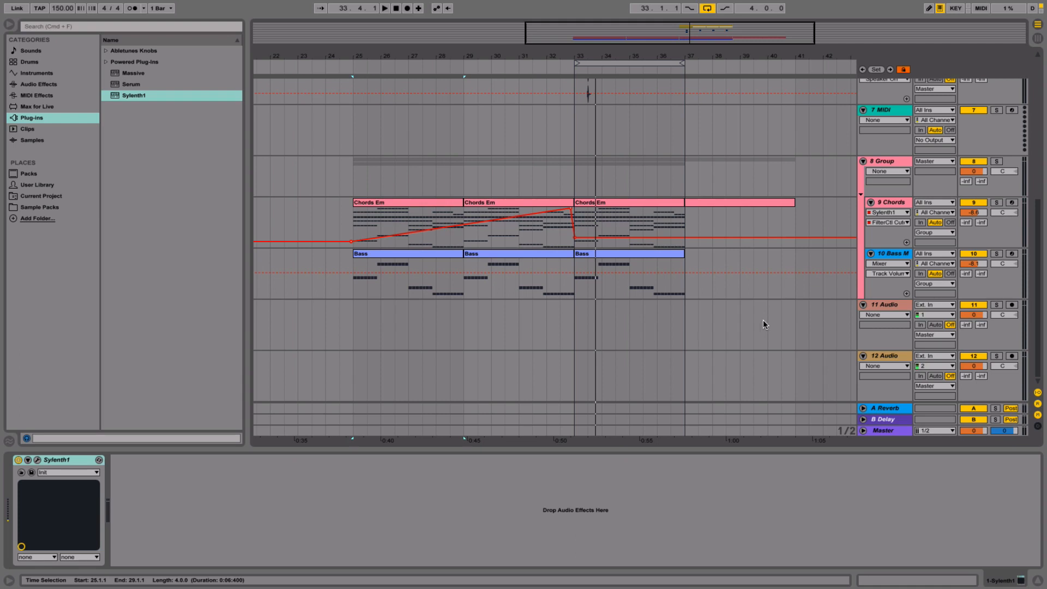
left_click(899, 162)
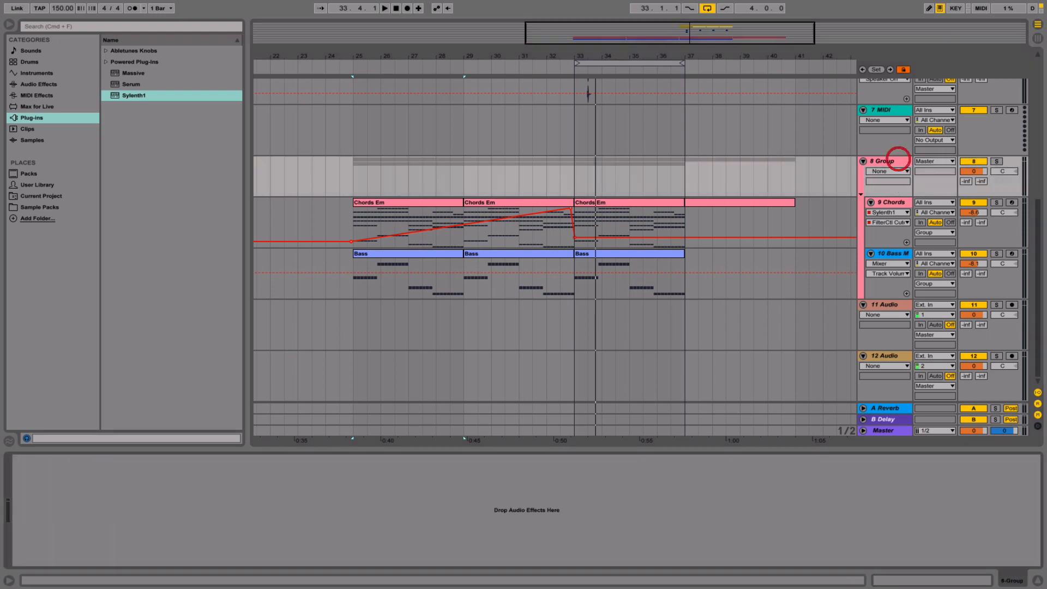
left_click(37, 85)
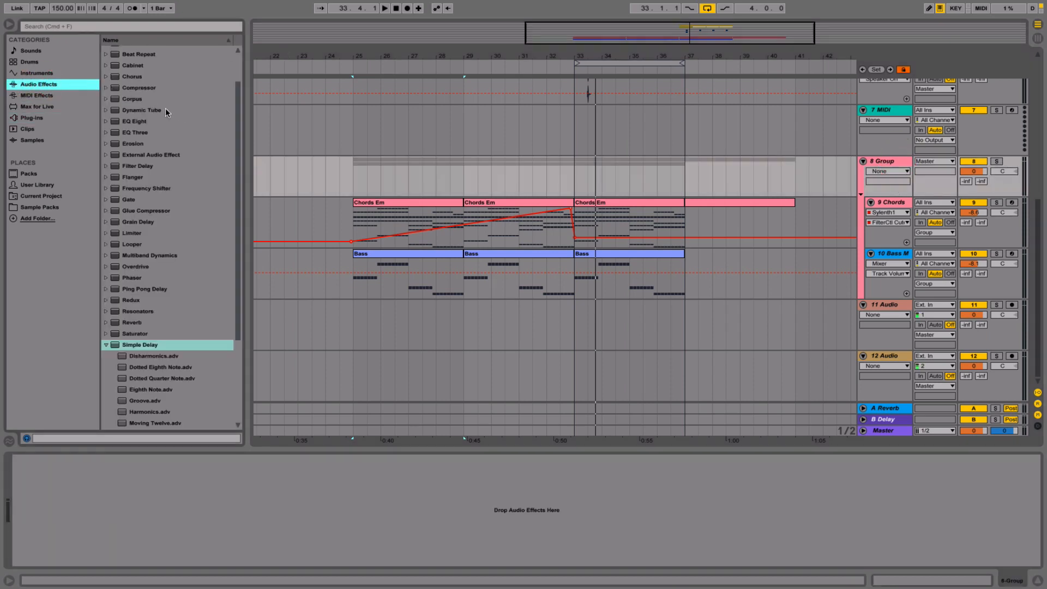
double_click(141, 88)
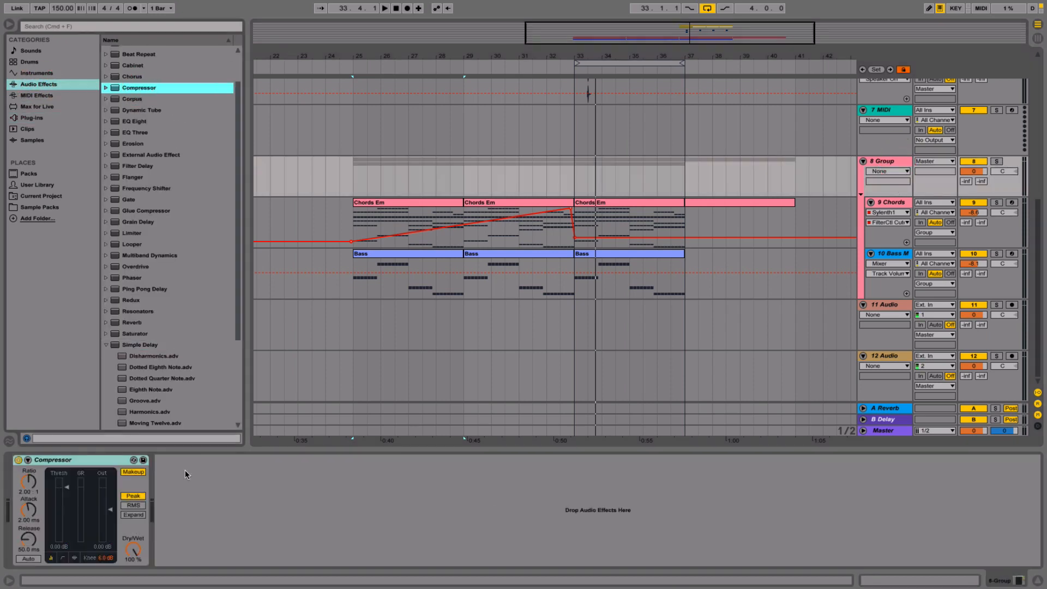
left_click(28, 461)
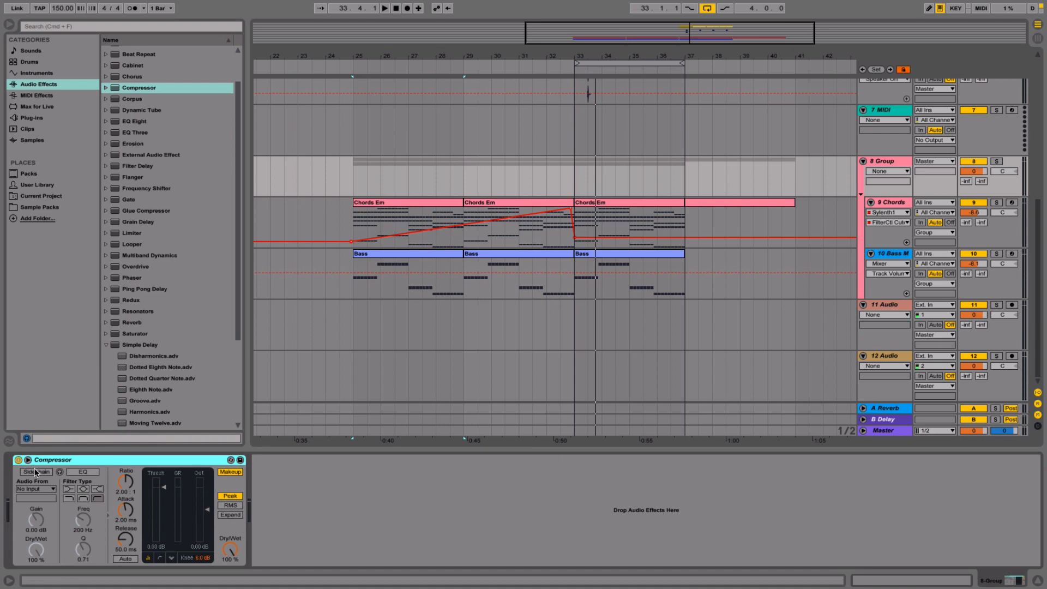
left_click(35, 472)
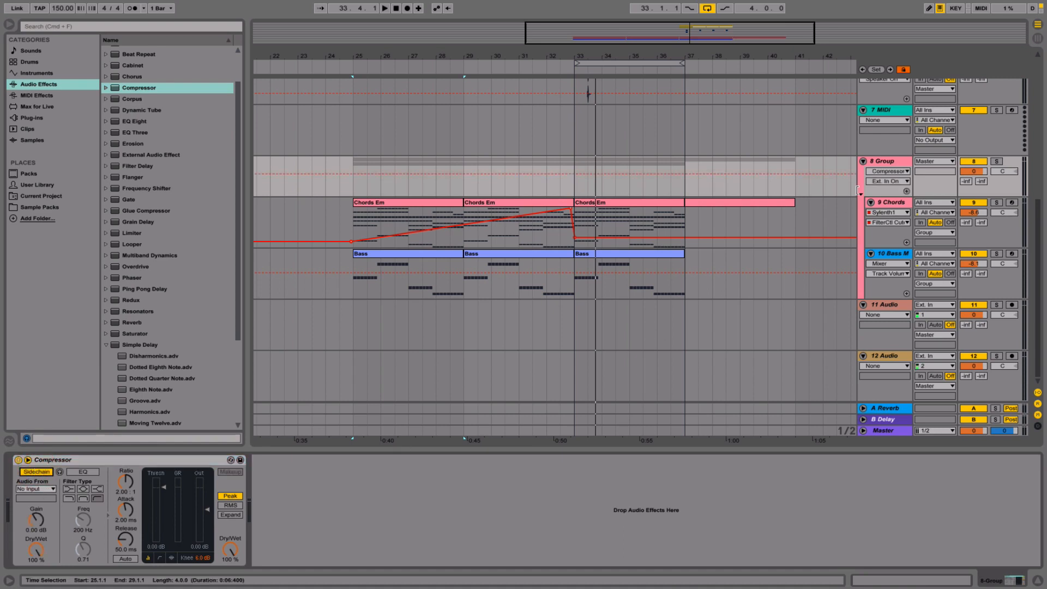
- Rename the muted noise track at the start of the arrangement as SC Trigger
scroll(636, 142, "up", 8)
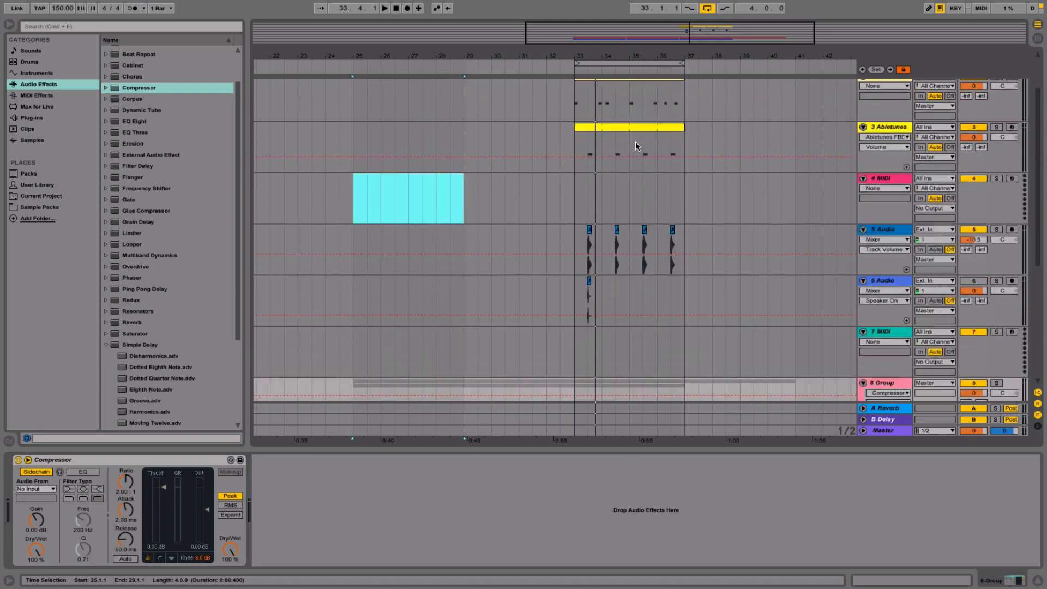
left_click(885, 93)
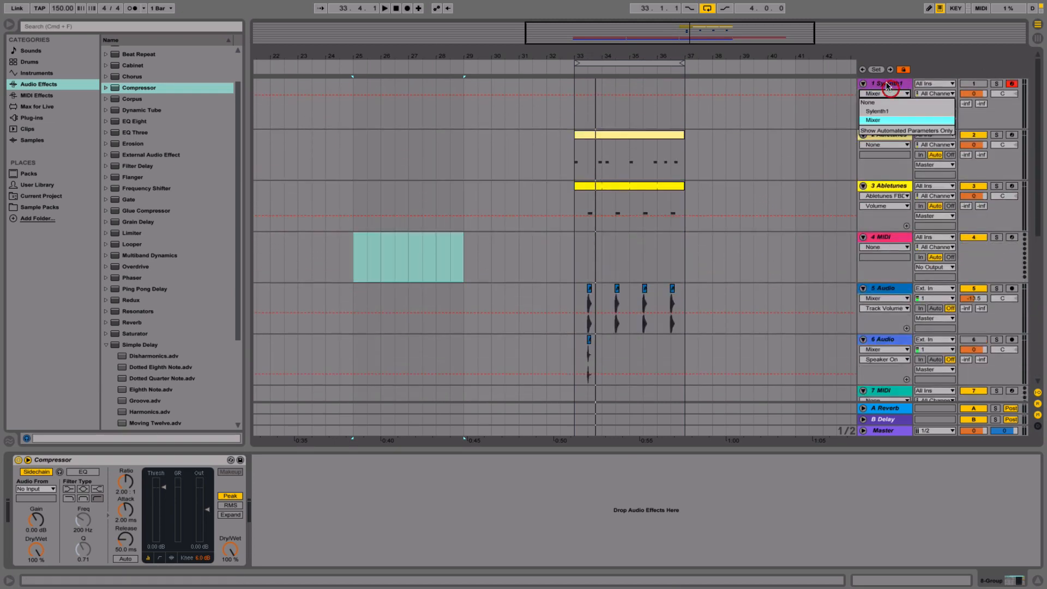
left_click(877, 85)
type("# SC")
left_click(1001, 78)
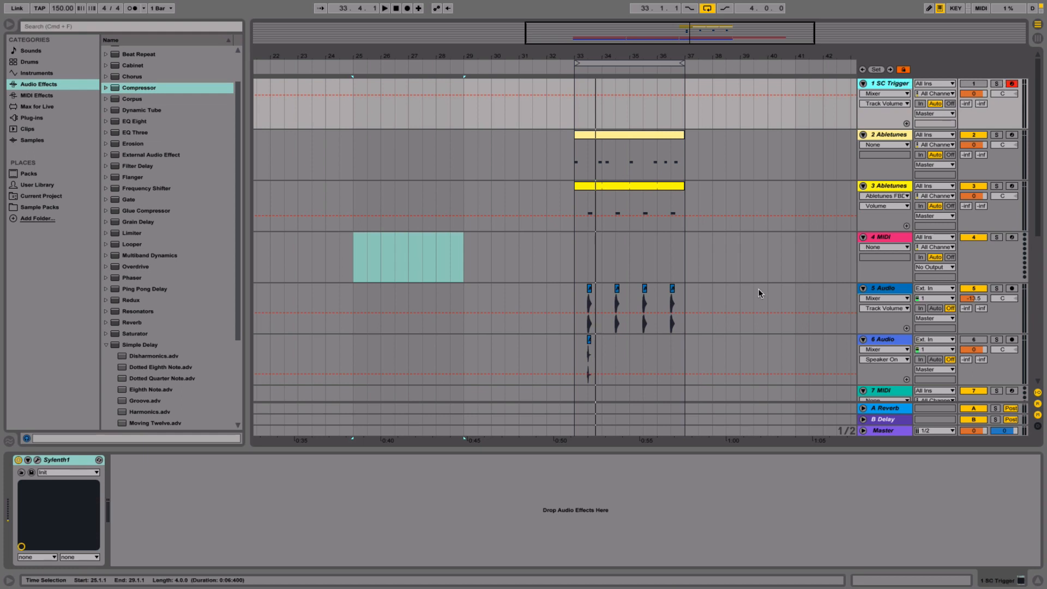
- Set the group Compressor's sidechain source to 1 SC Trigger and test the signal with a note
scroll(758, 289, "down", 10)
left_click(895, 162)
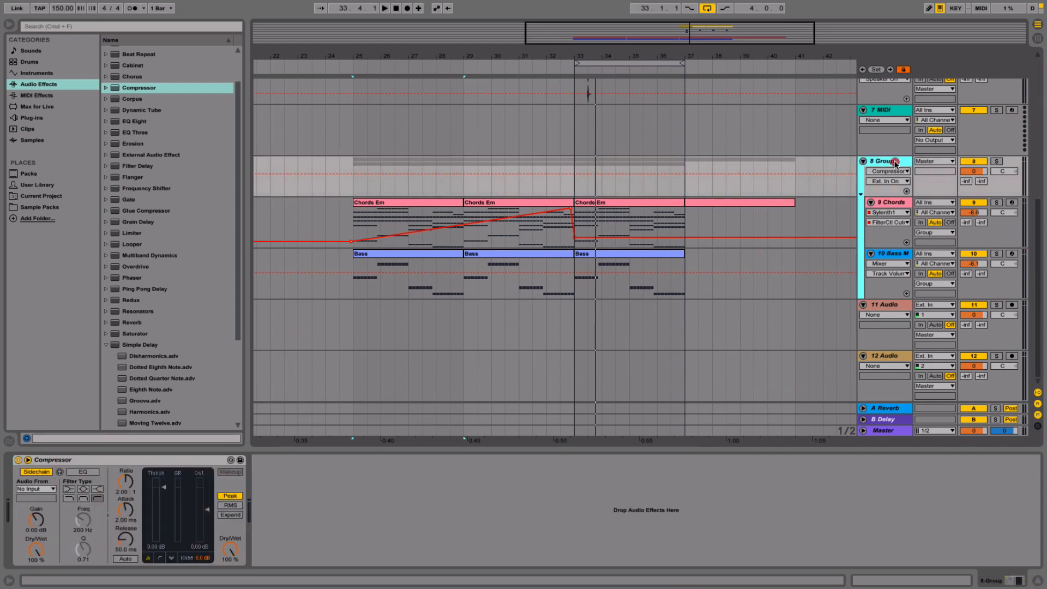
left_click(51, 490)
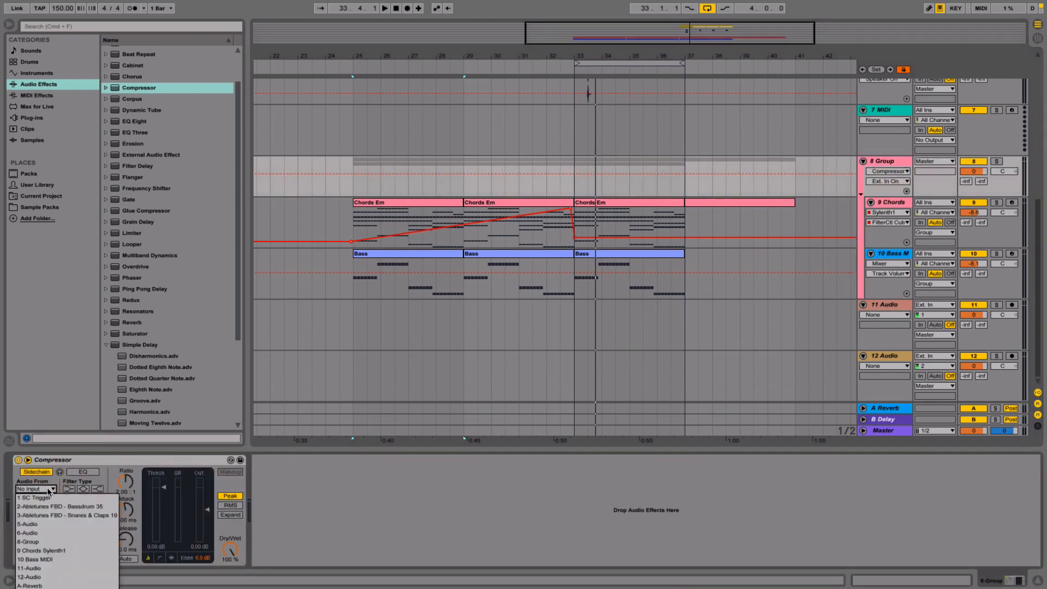
left_click(38, 498)
key("a")
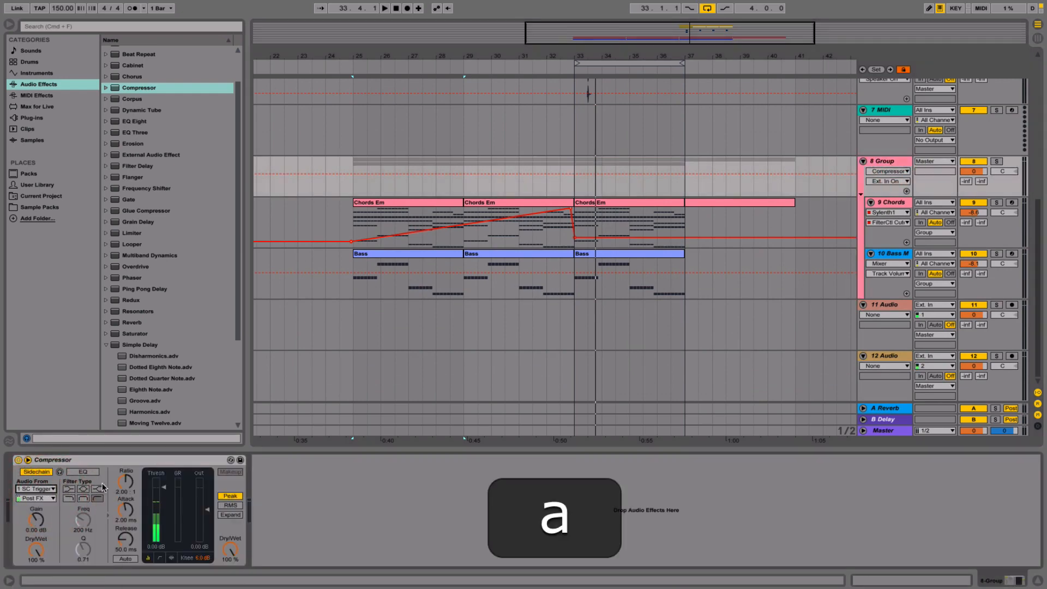
- Set the group Compressor's threshold to -41.4 dB, show its gain-reduction activity graph, shorten the attack and raise the ratio
left_click_drag(164, 487, 164, 530)
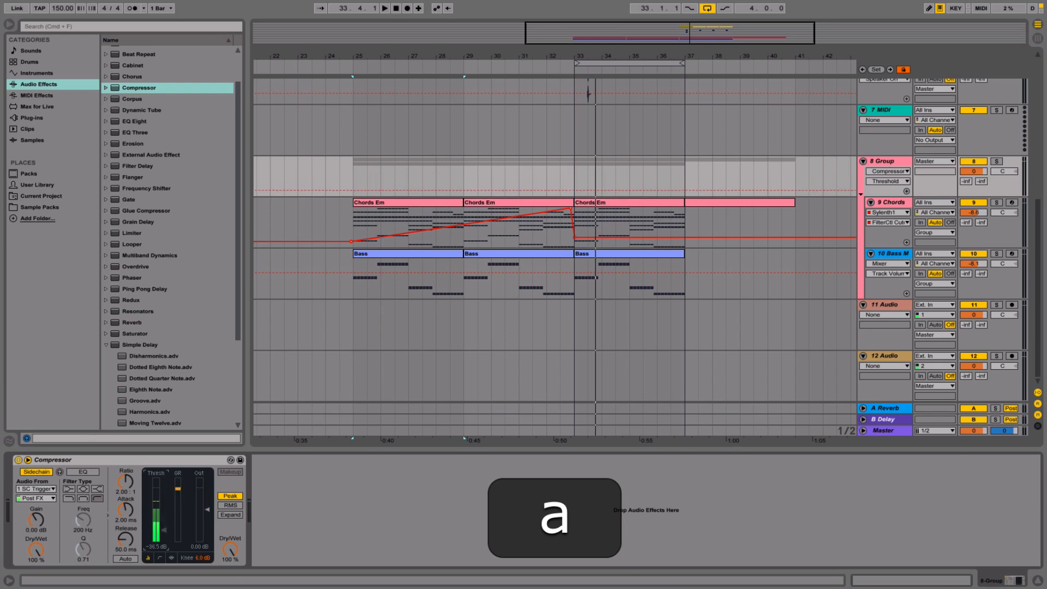
left_click(171, 558)
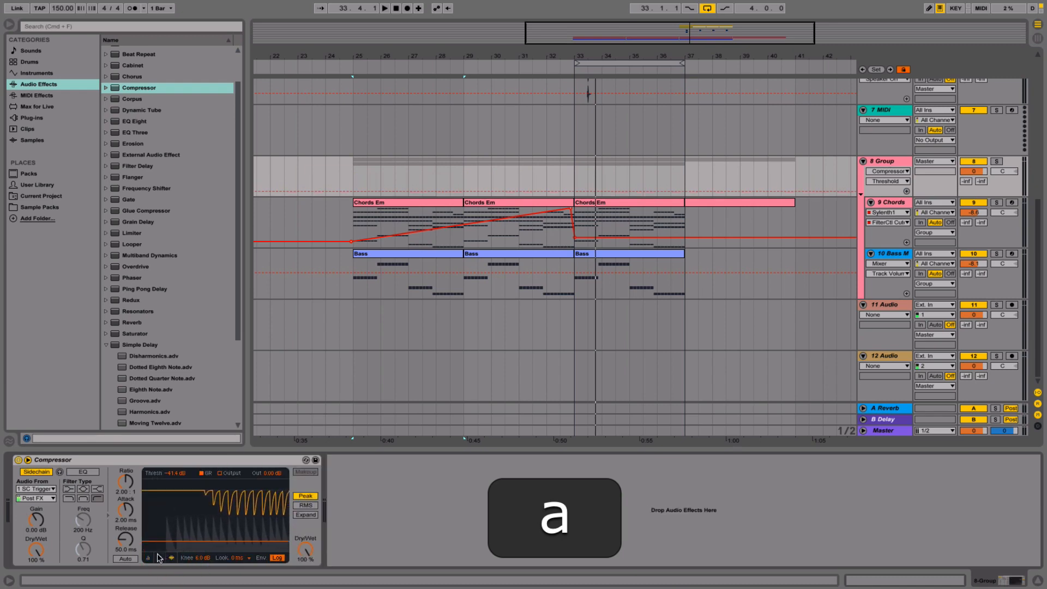
left_click_drag(125, 510, 124, 532)
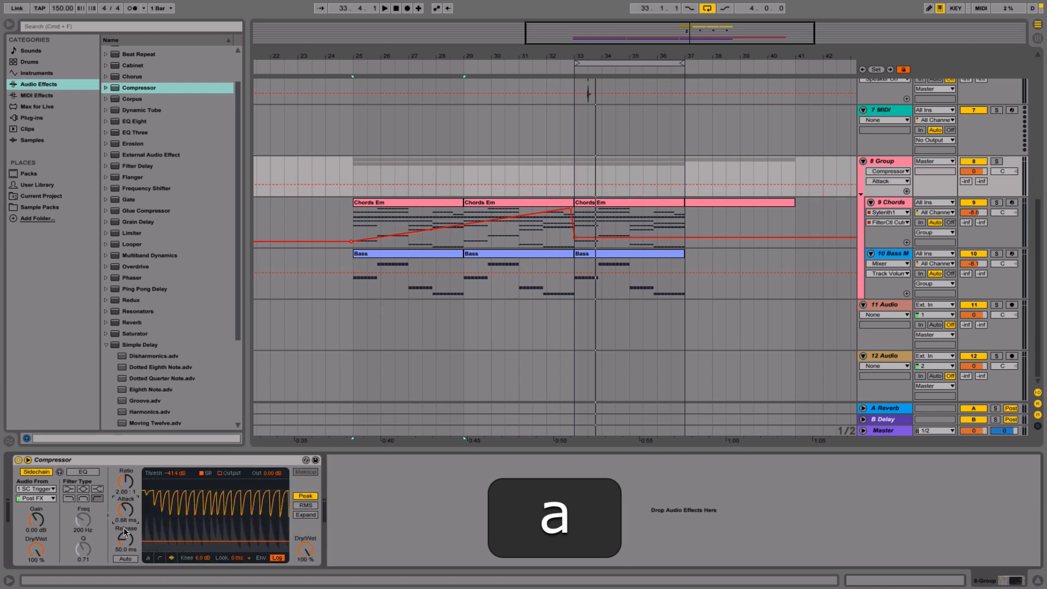
left_click(126, 539)
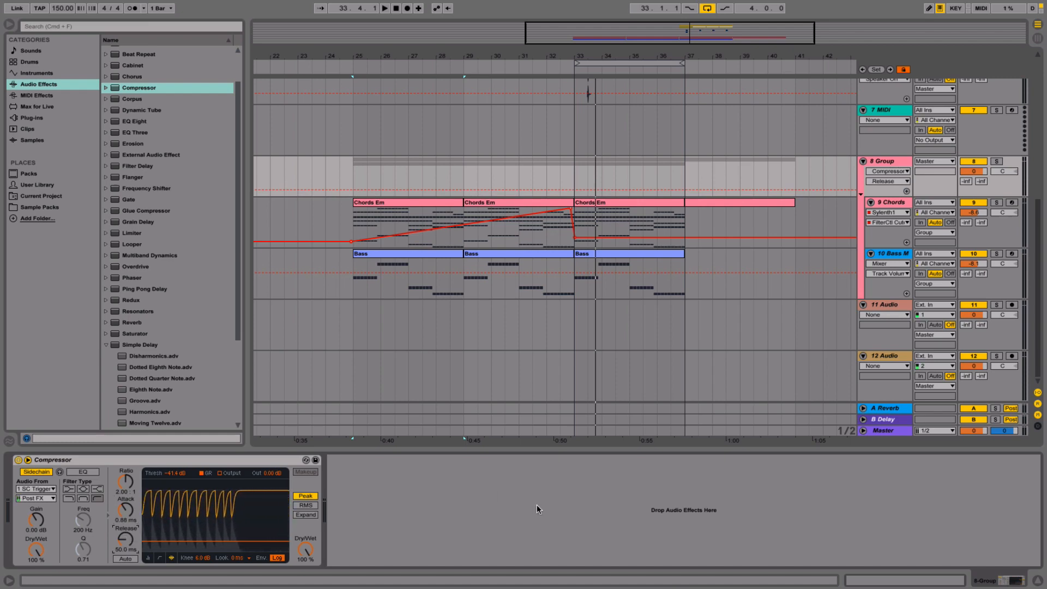
left_click_drag(126, 481, 125, 445)
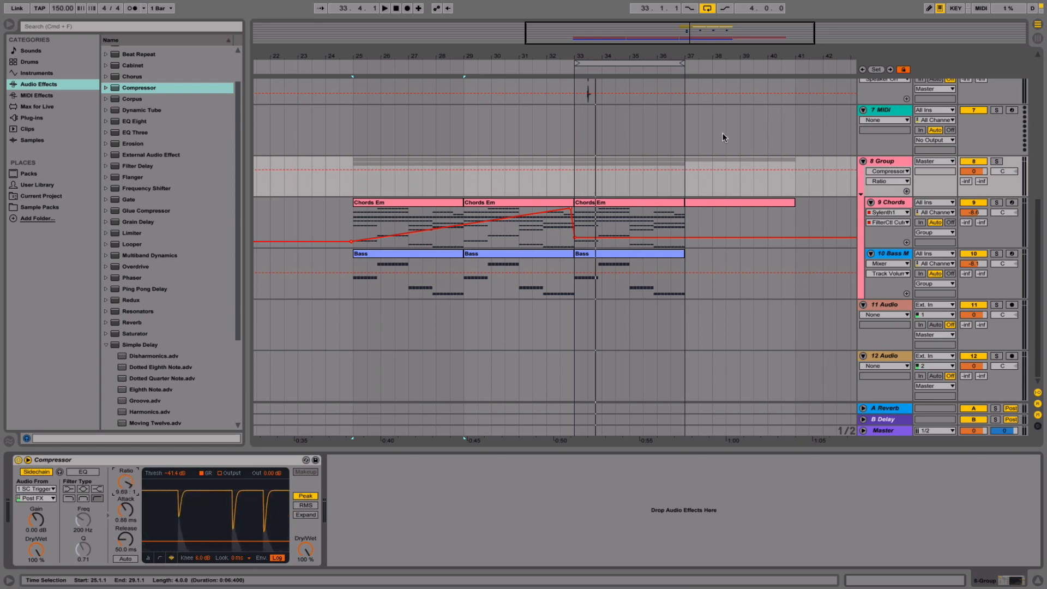
- Copy the kick MIDI clip at bar 33 from track 2 onto the SC Trigger track
scroll(663, 149, "up", 8)
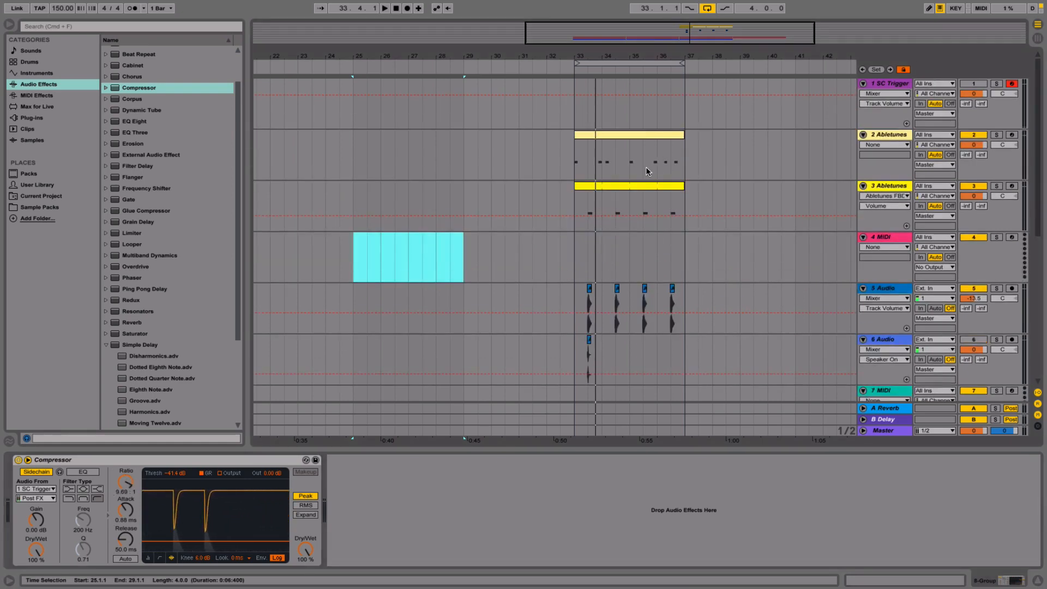
left_click(636, 135)
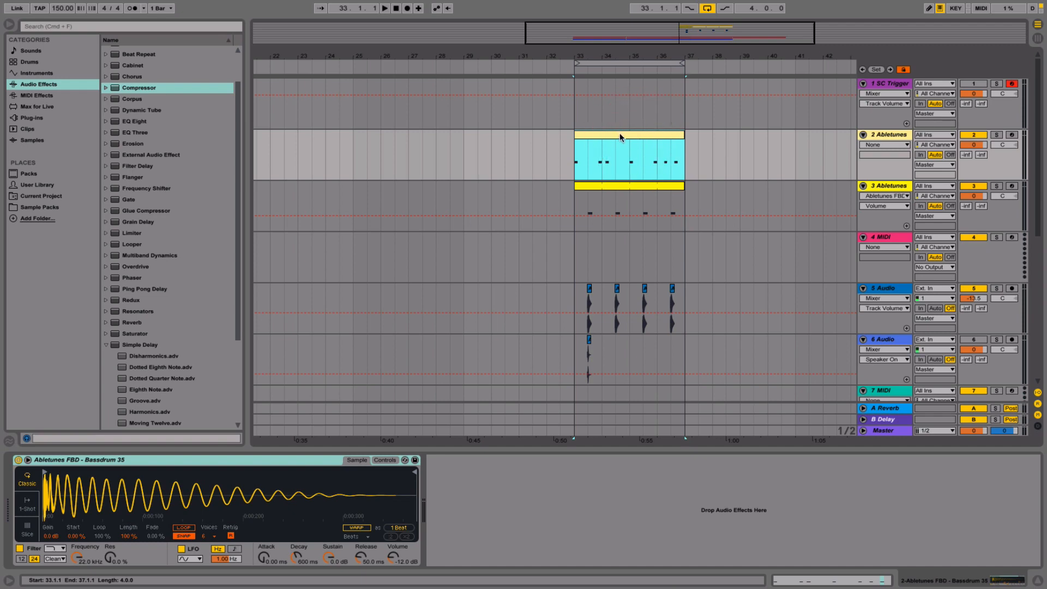
left_click_drag(615, 135, 618, 107)
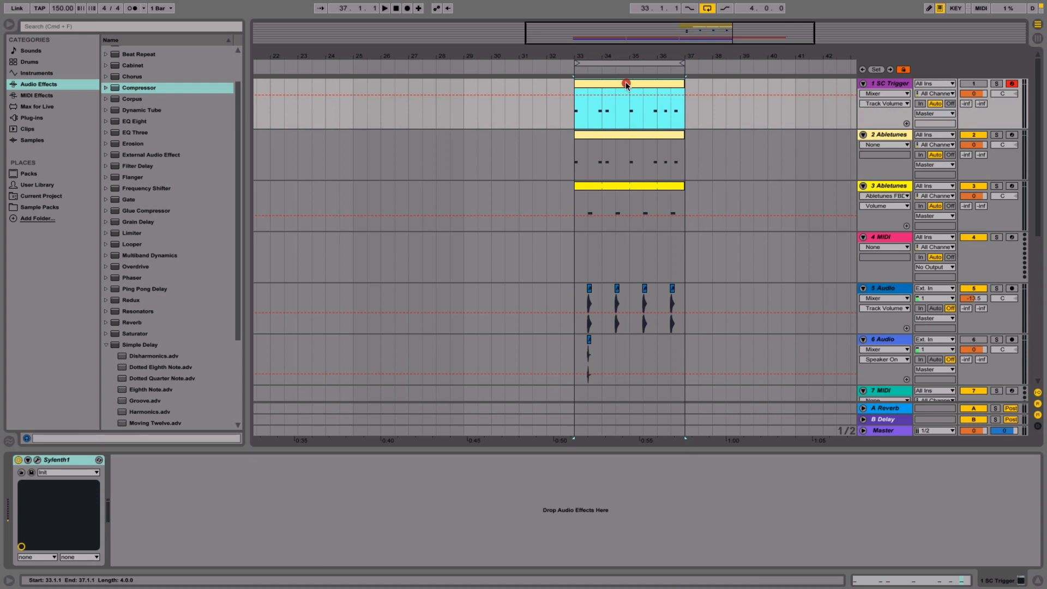
- Add C3 trigger notes to the SC Trigger clip at the snare positions 1.3, 2.3, 3.3 and 4.3
double_click(627, 84)
left_click(290, 417)
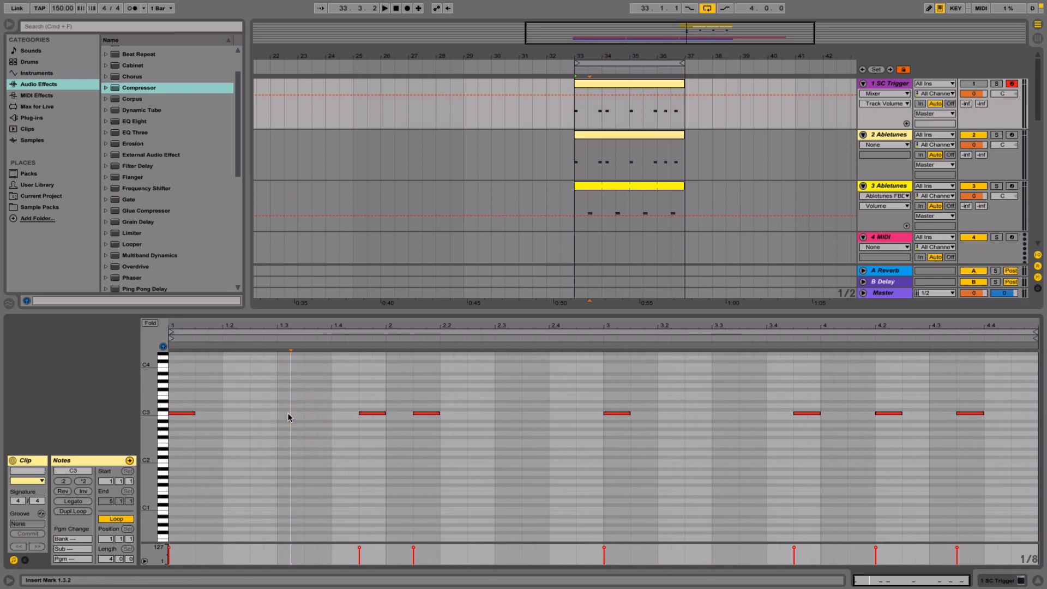
left_click_drag(648, 53, 648, 55)
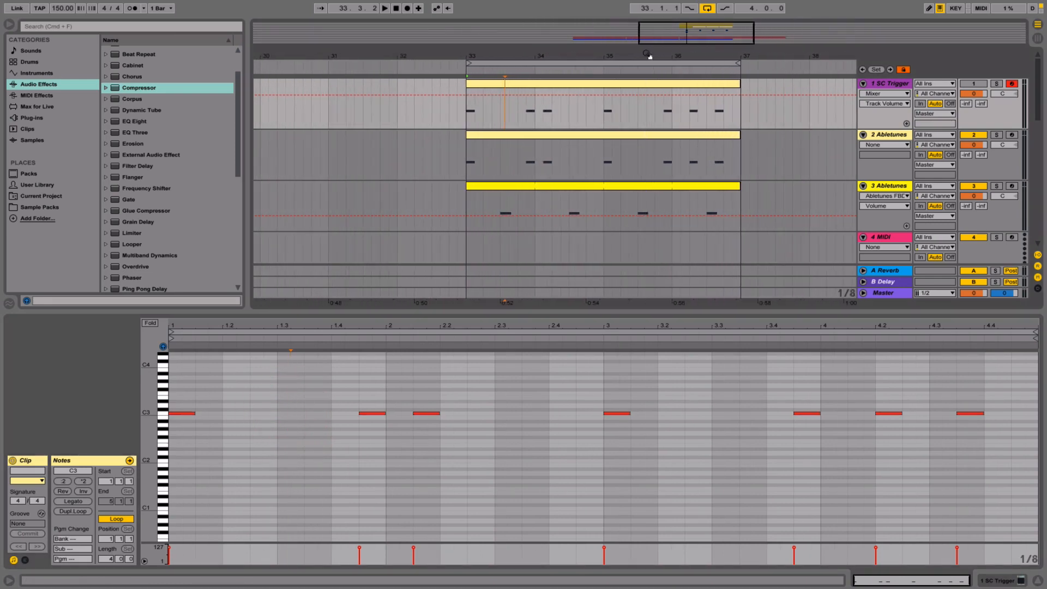
double_click(290, 413)
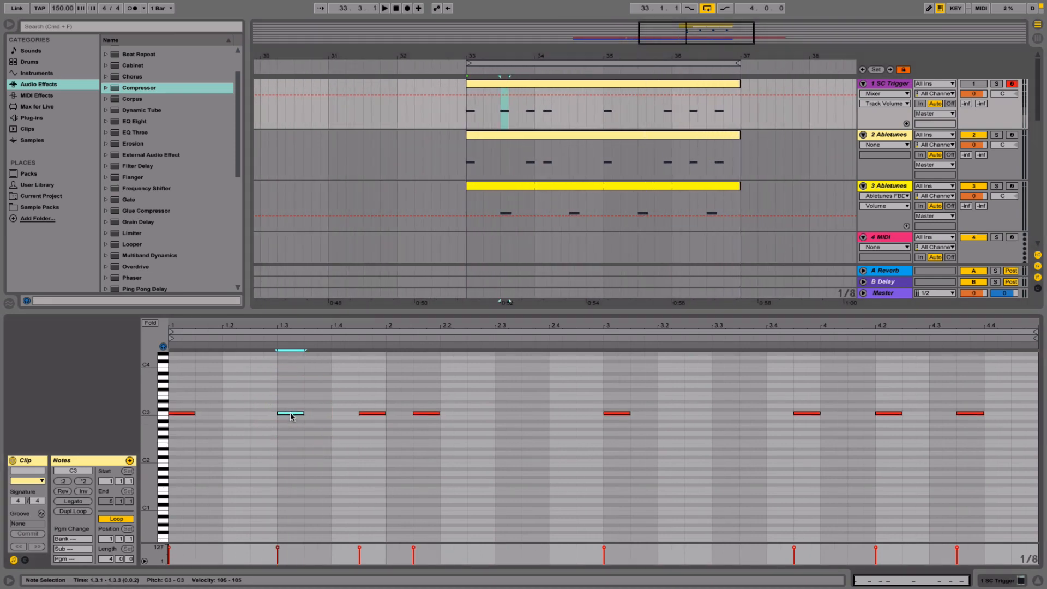
left_click_drag(291, 417, 937, 415)
- Play the loop and set the group Compressor's ratio to inf:1 and its sidechain gain to about 3 dB
key("space")
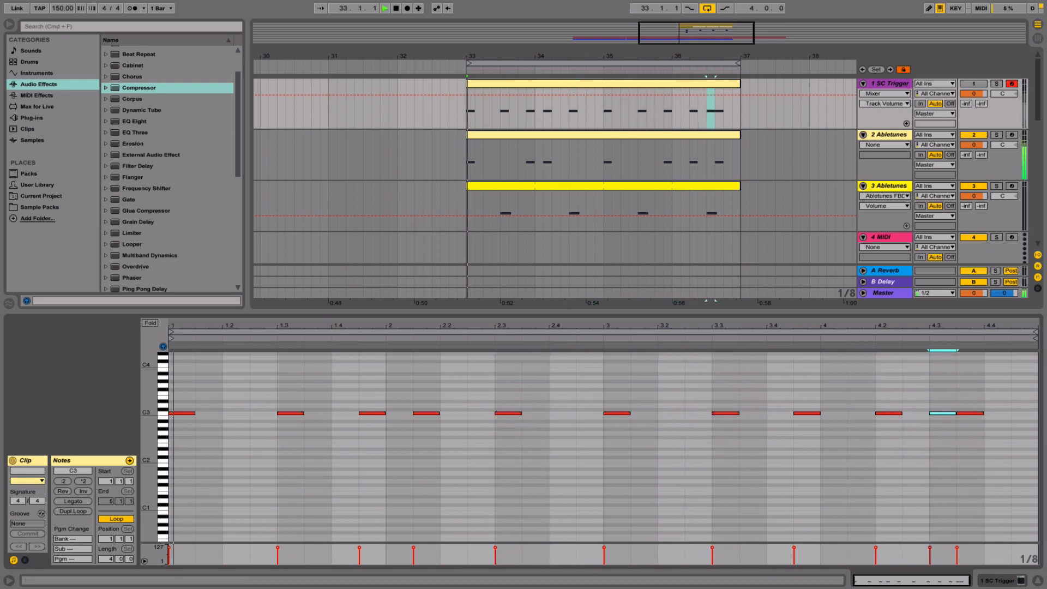
left_click(1038, 580)
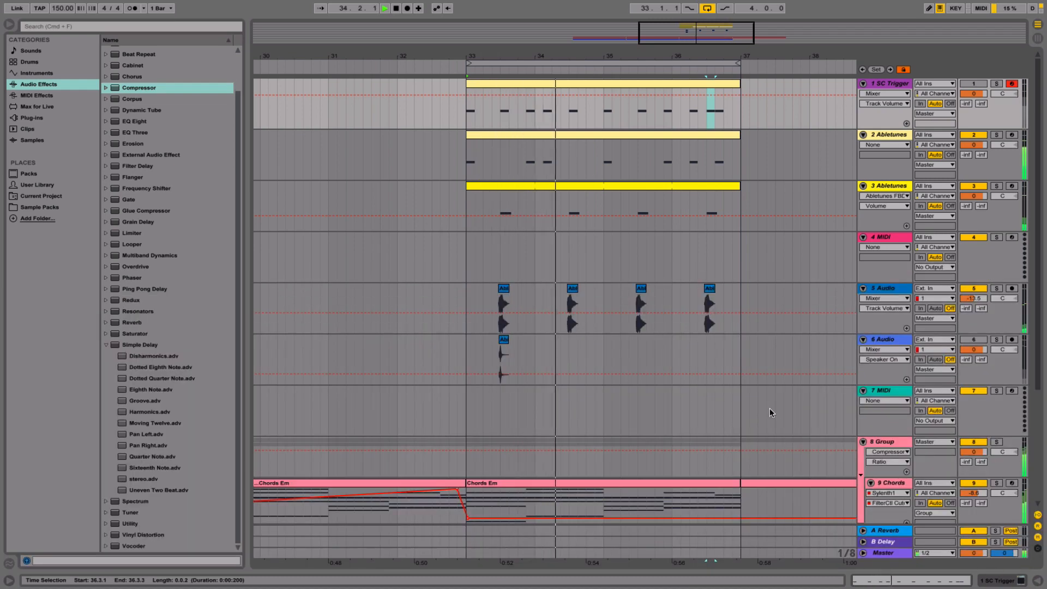
double_click(885, 441)
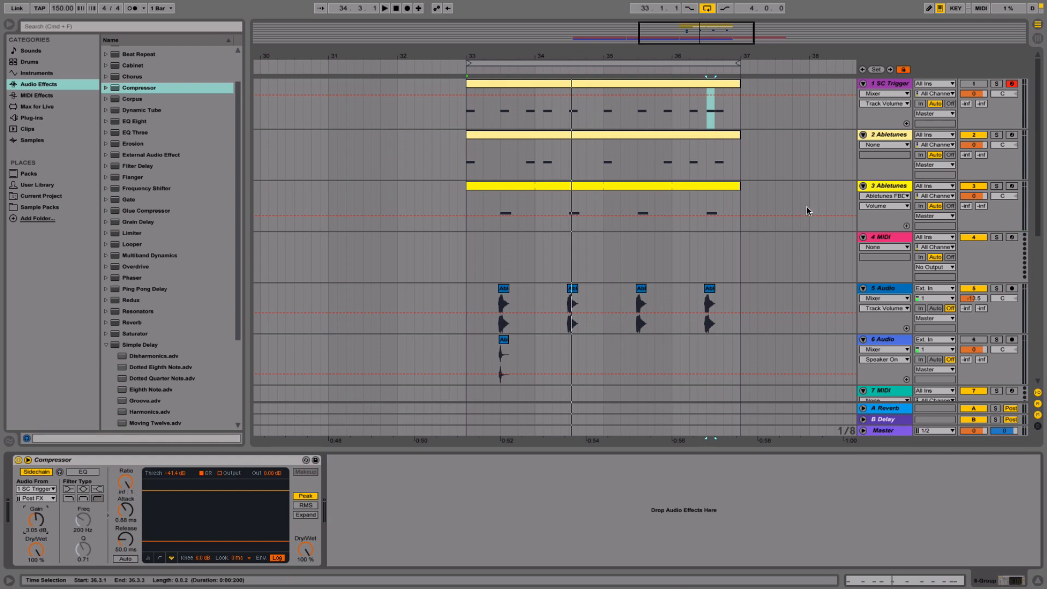
scroll(807, 210, "down", 8)
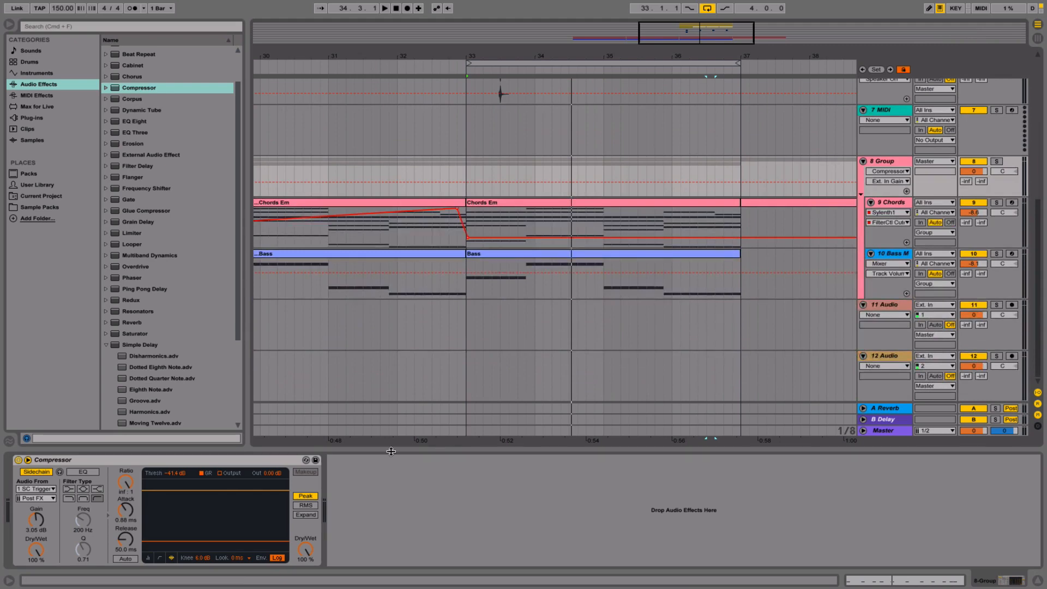
- Bypass and re-enable the group Compressor to compare the chords and bass with and without ducking
left_click(18, 460)
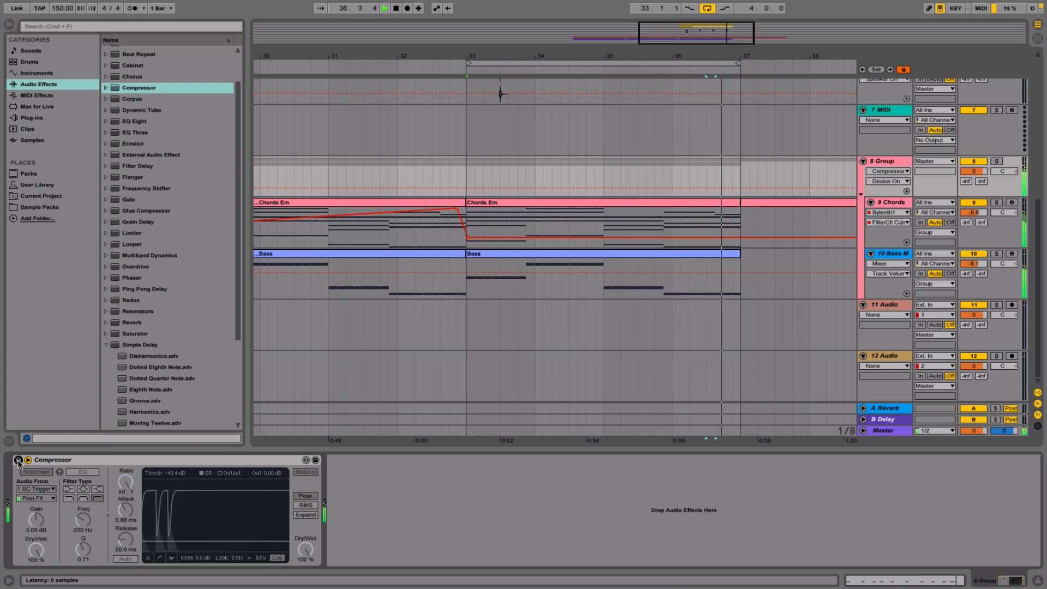
key("space")
left_click(18, 460)
- Solo the chords and bass group and raise the Compressor's sidechain gain to 14.2 dB during playback
left_click(996, 162)
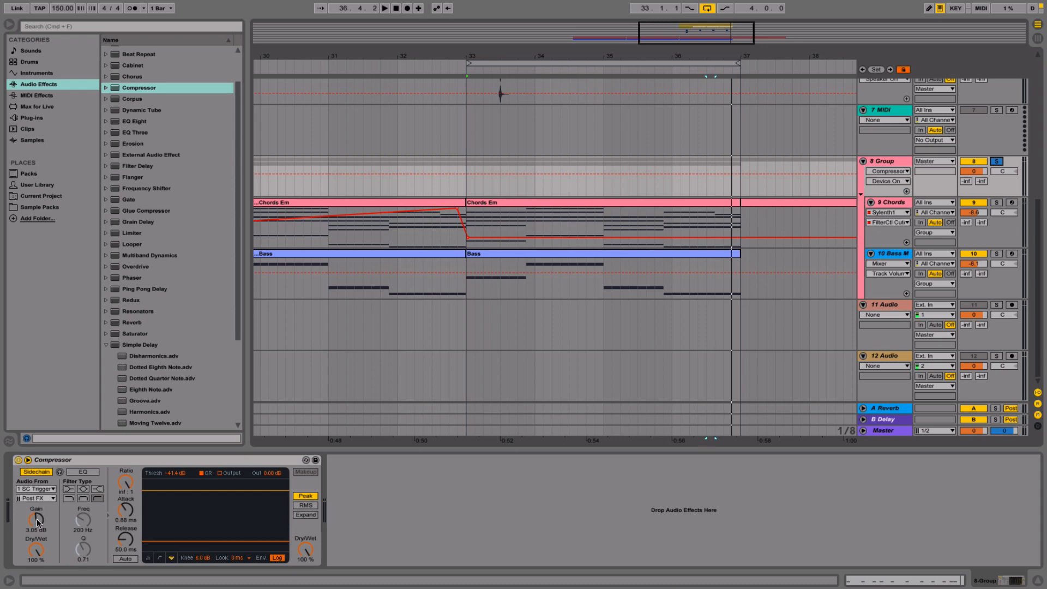
key("space")
left_click_drag(37, 522, 37, 499)
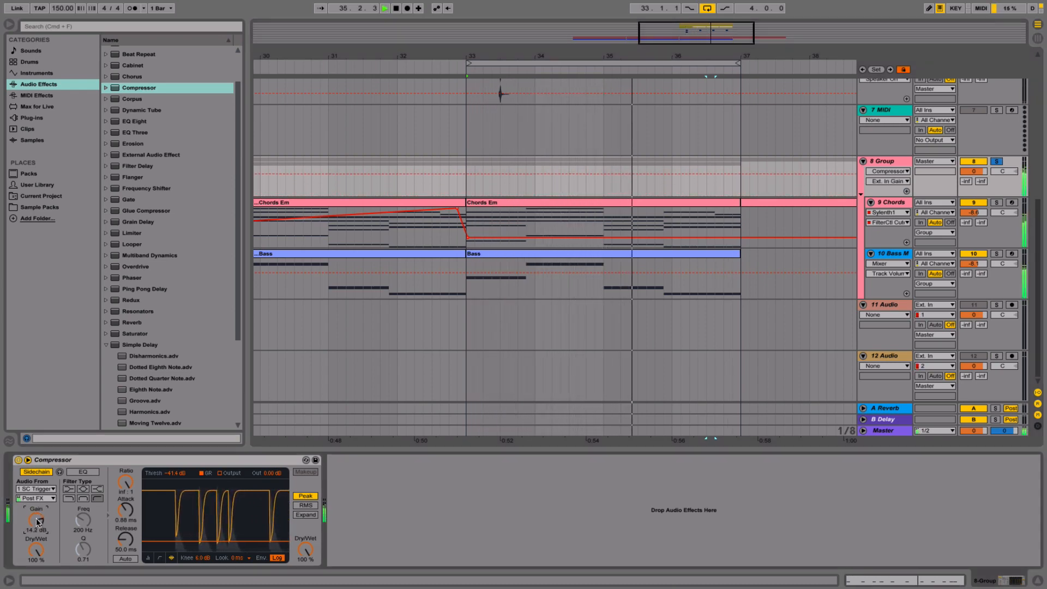
- Compare the soloed group with the Compressor off and on, and stop playback
left_click(18, 460)
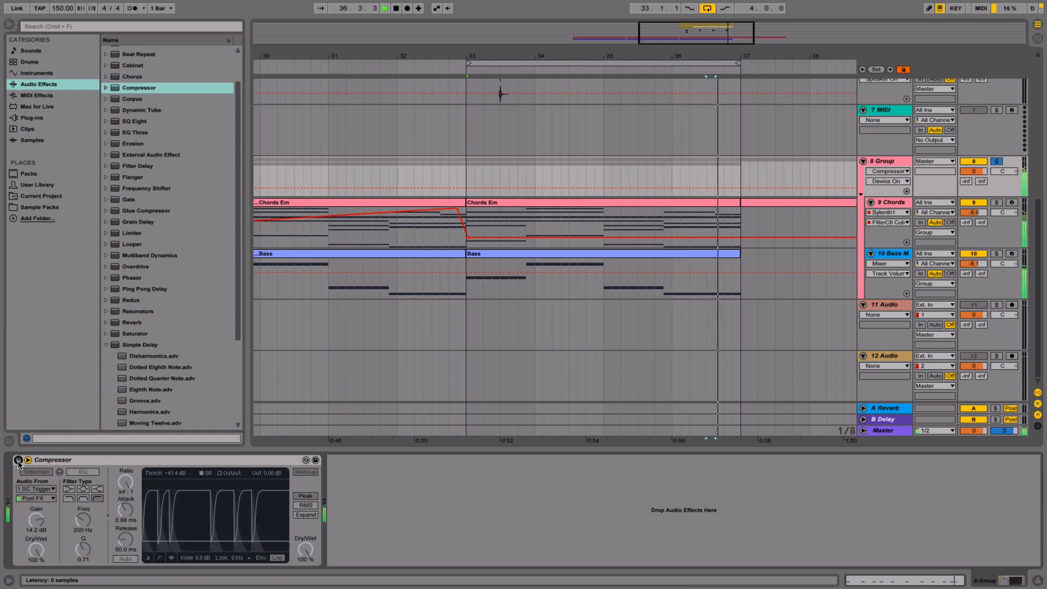
left_click(18, 459)
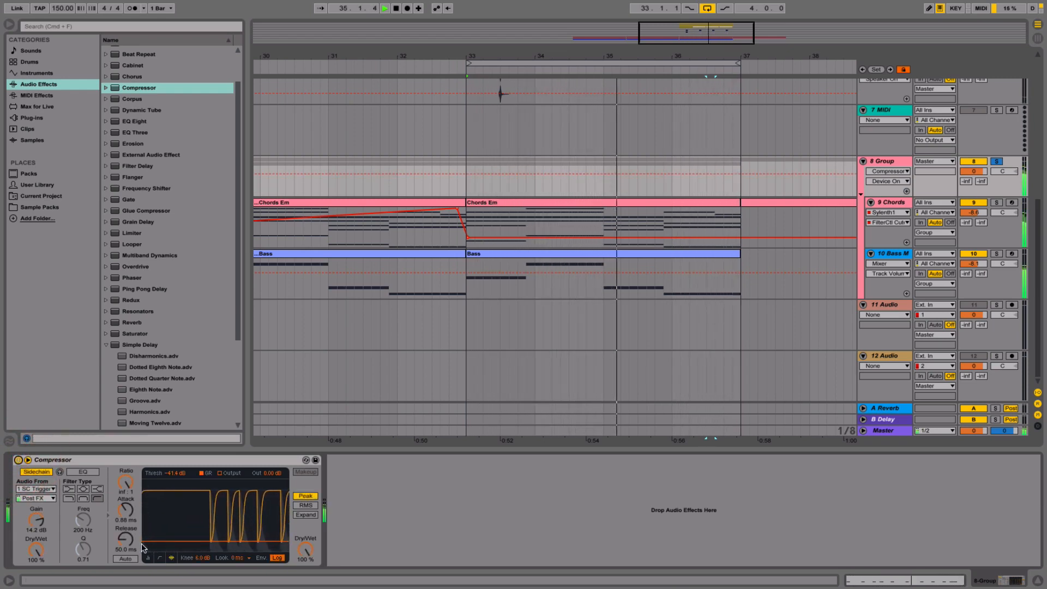
key("space")
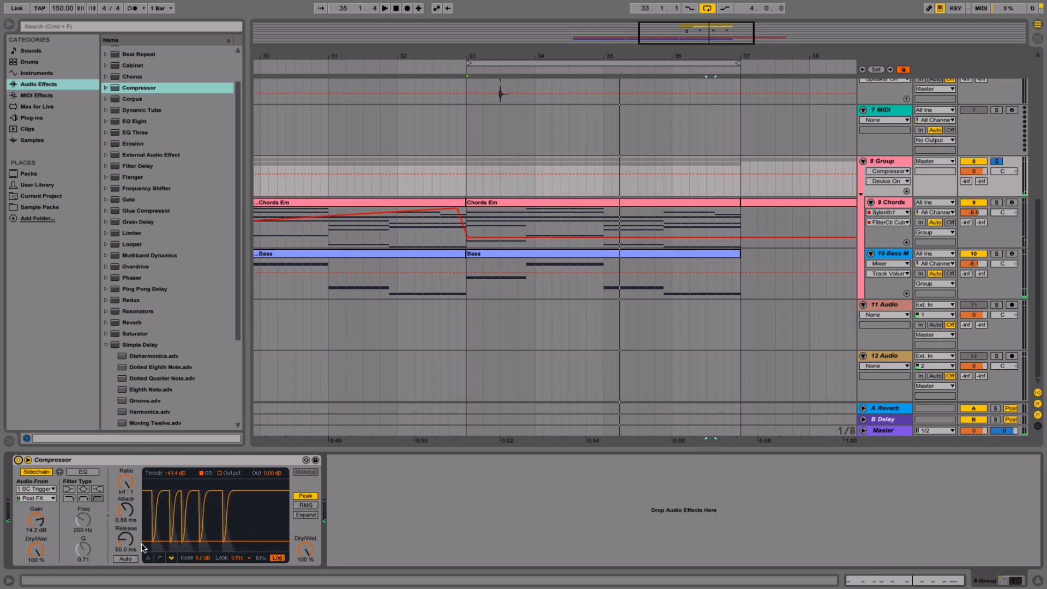
- Audition very short and longer attack times on the group Compressor and set the attack to 1.52 ms
left_click(126, 509)
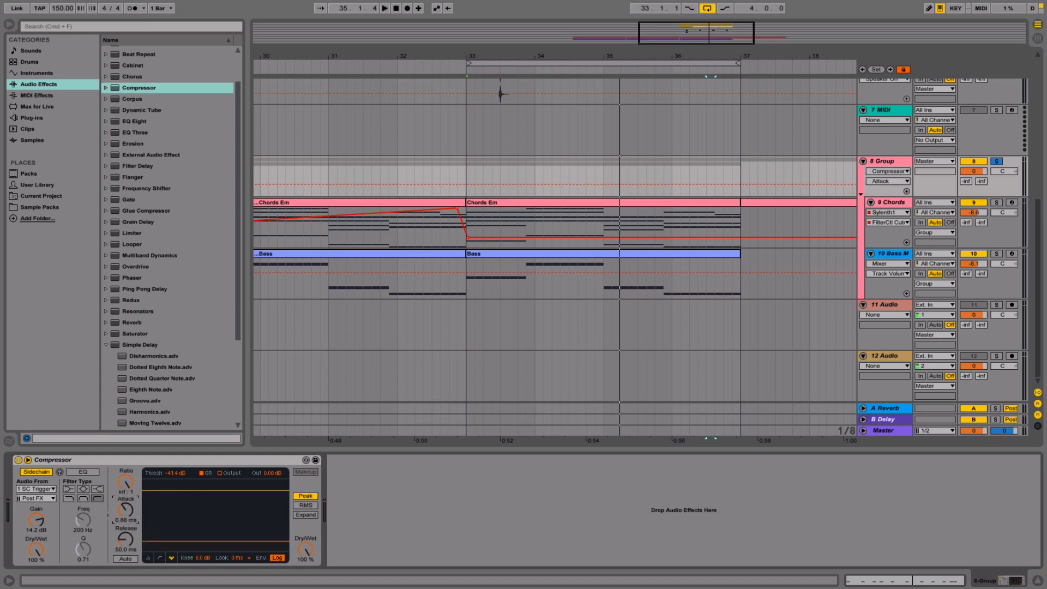
left_click(76, 461)
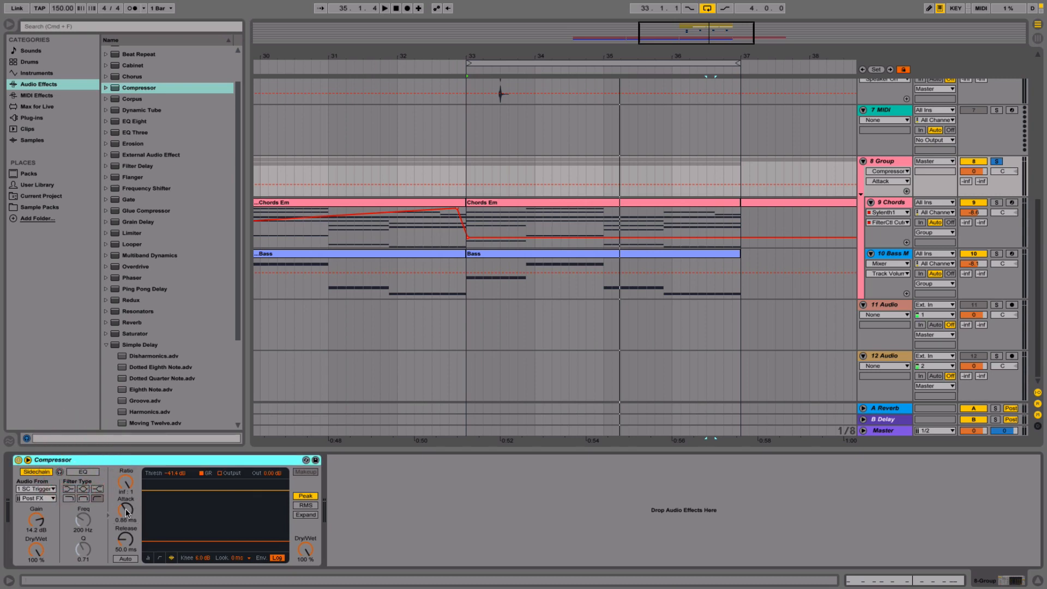
left_click_drag(126, 511, 126, 551)
key("space")
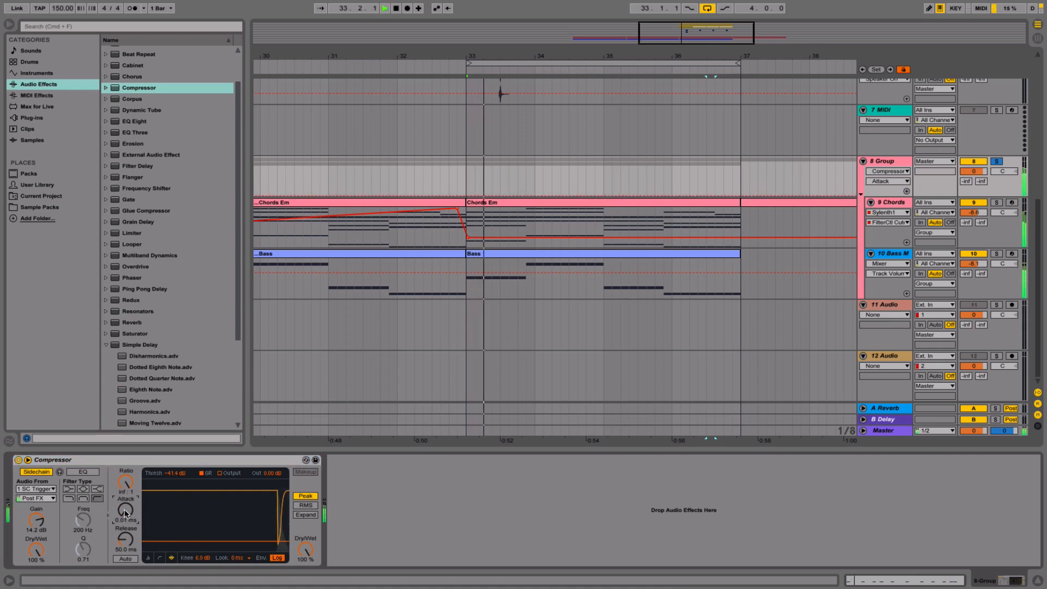
left_click_drag(126, 513, 125, 470)
key("space")
key("space")
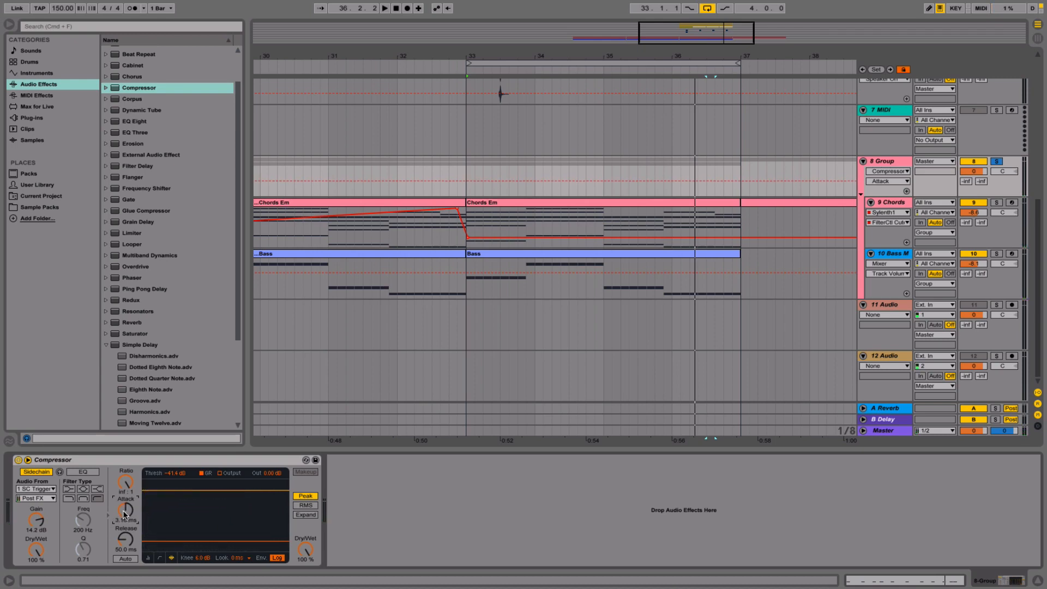
left_click_drag(125, 513, 126, 519)
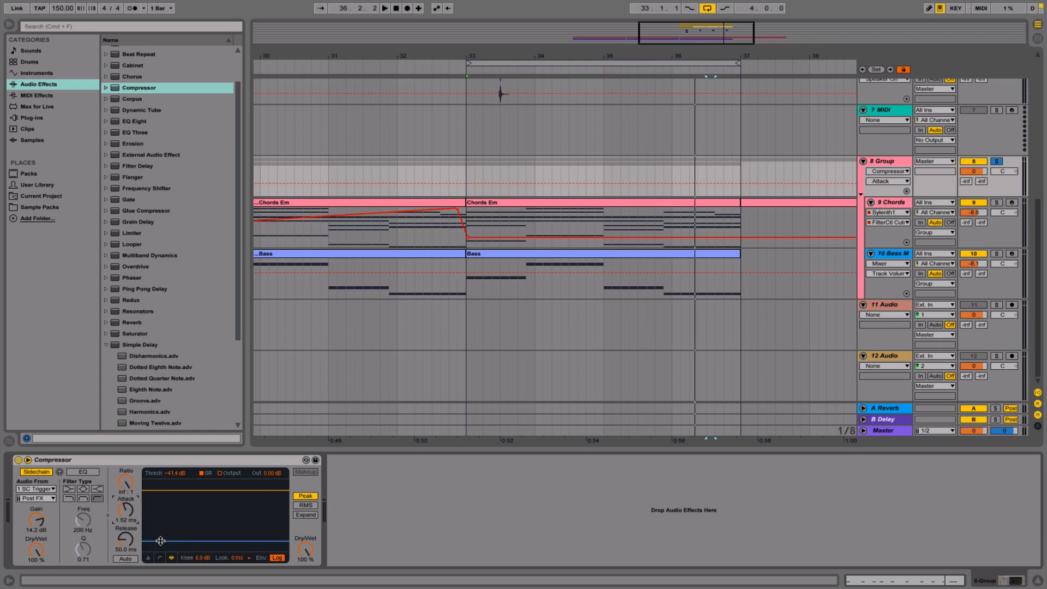
- Audition different release times on the group Compressor, including very short ones, and set the release to 79.6 ms
left_click(124, 546)
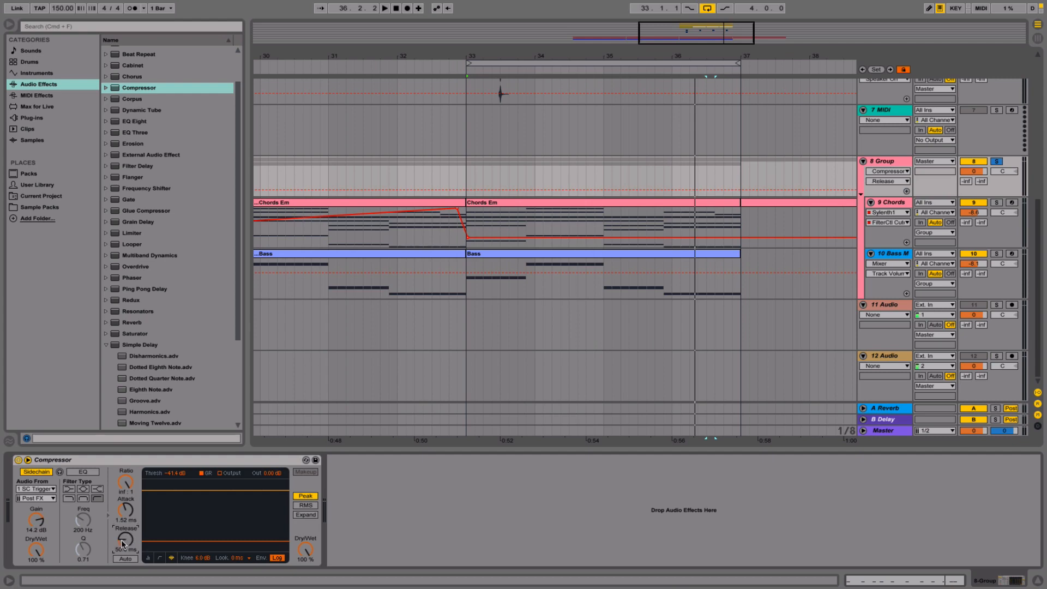
key("space")
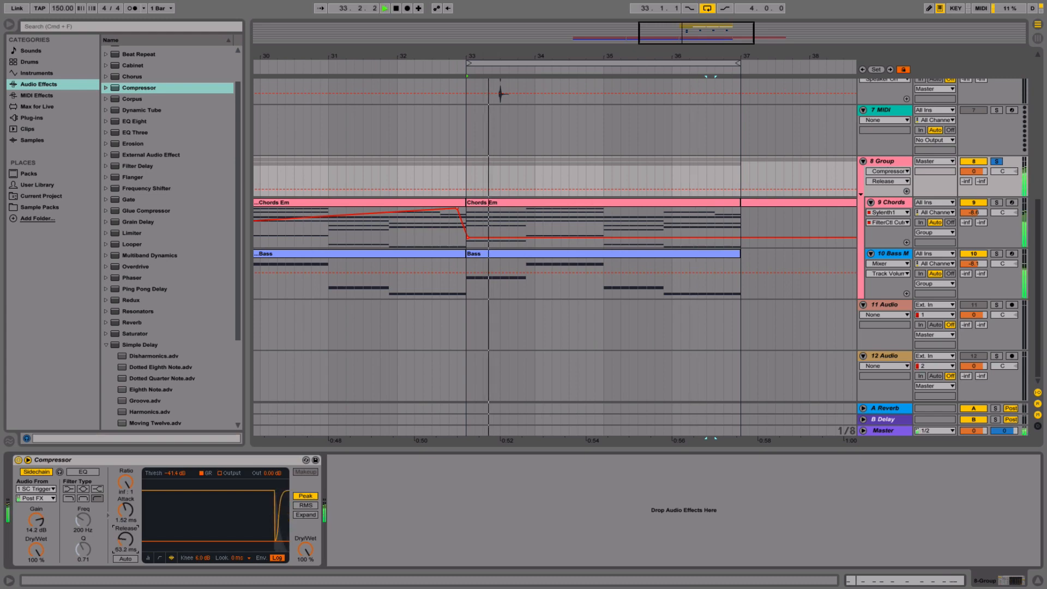
mouse_move(125, 540)
left_mouse_down()
mouse_move(125, 488)
mouse_move(125, 537)
left_mouse_up()
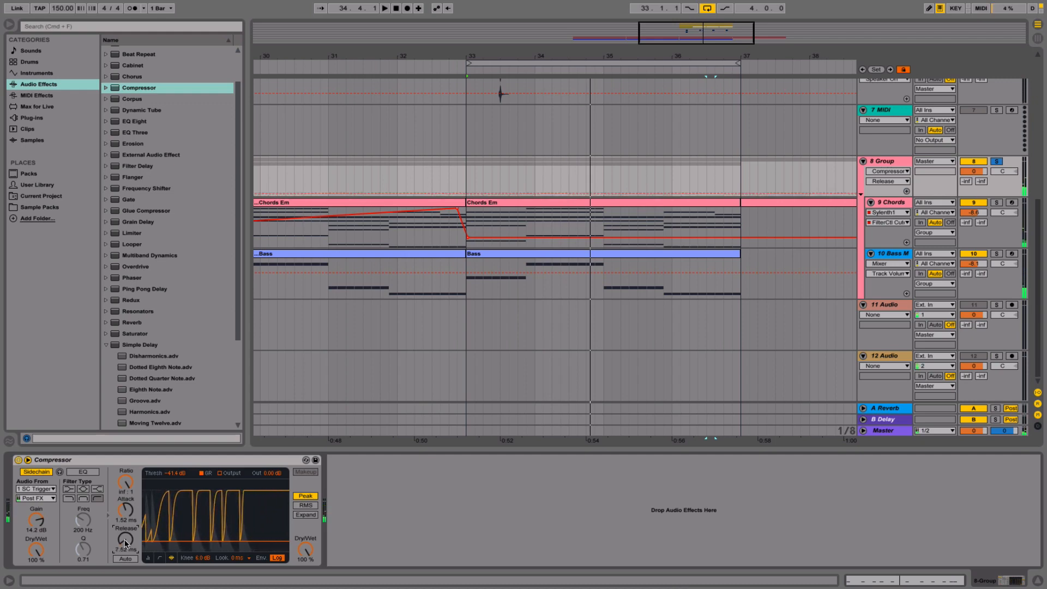
left_click_drag(126, 538, 126, 536)
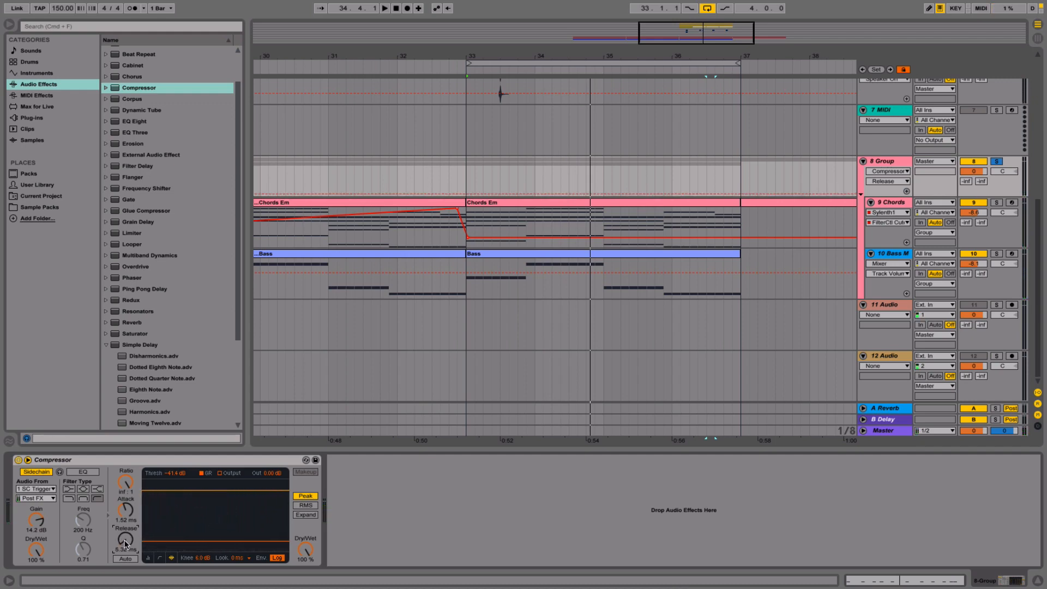
key("space")
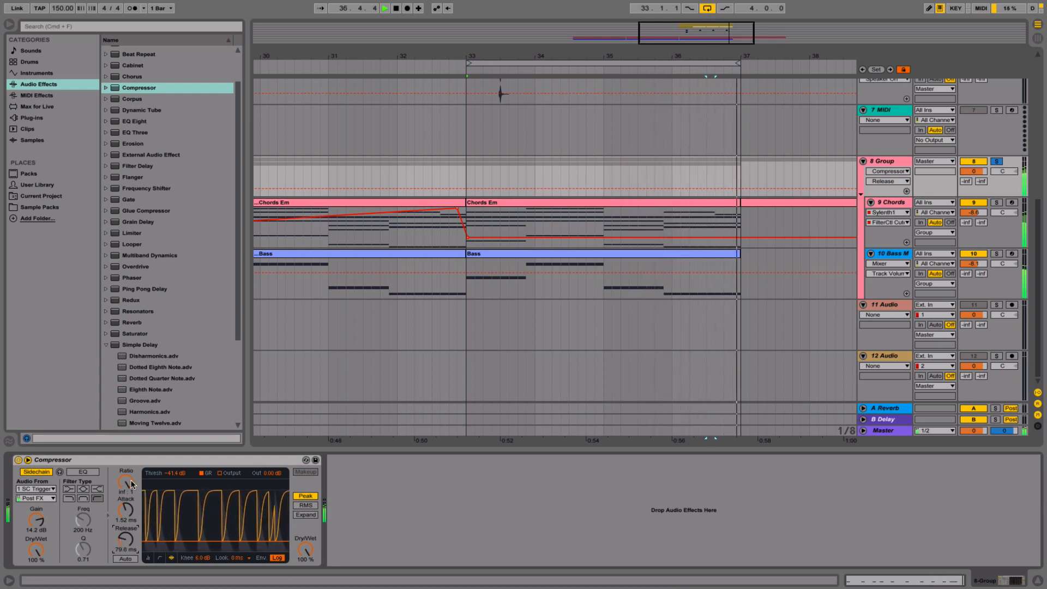
- Lower the group Compressor's ratio to 5.04:1 and unsolo the group to hear it with the full loop
mouse_move(131, 484)
left_mouse_down()
mouse_move(131, 515)
mouse_move(131, 492)
left_mouse_up()
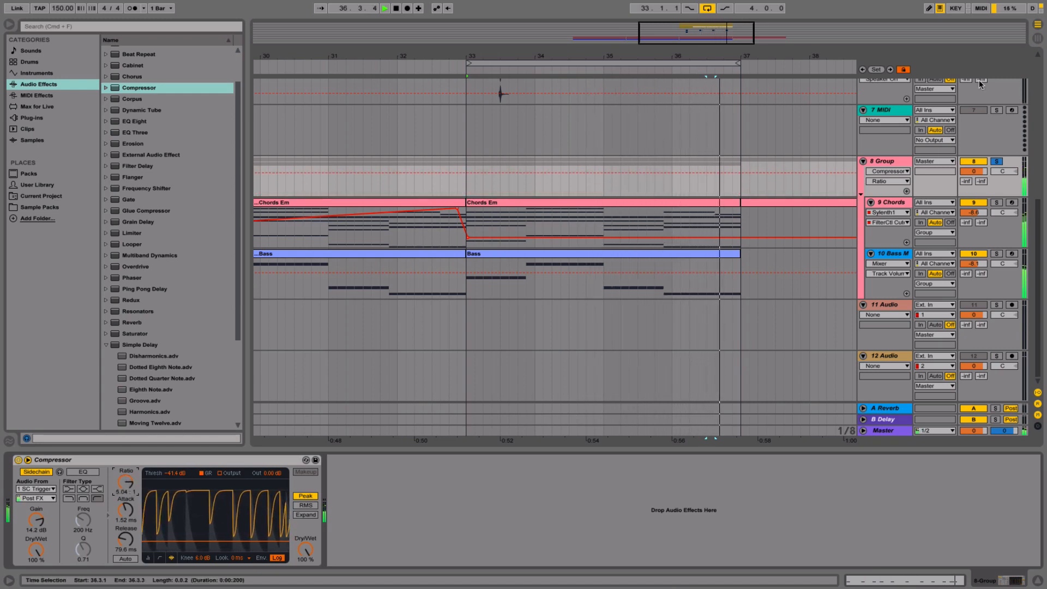
key("space")
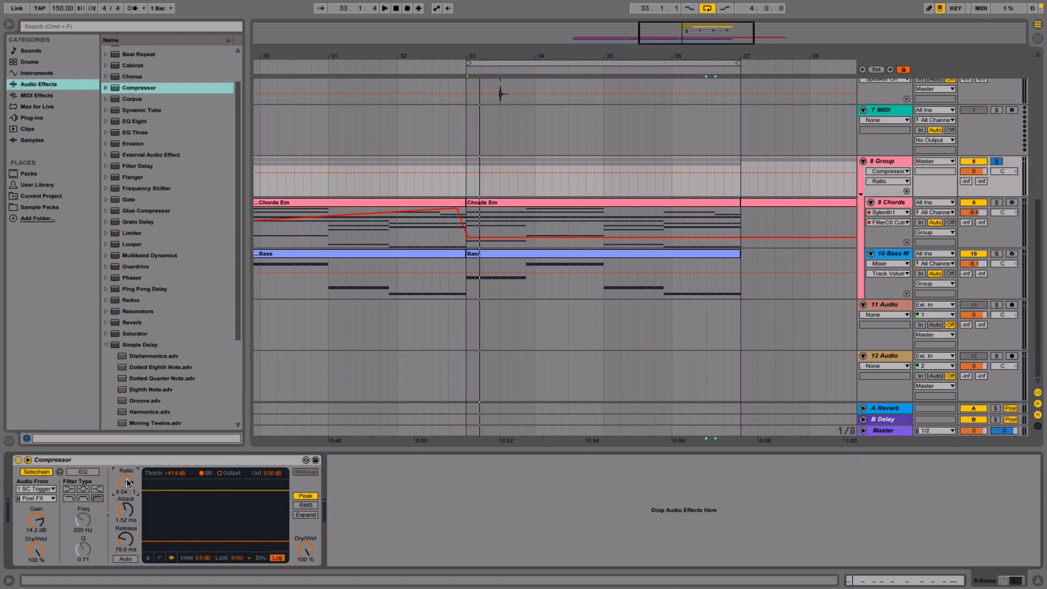
key("space")
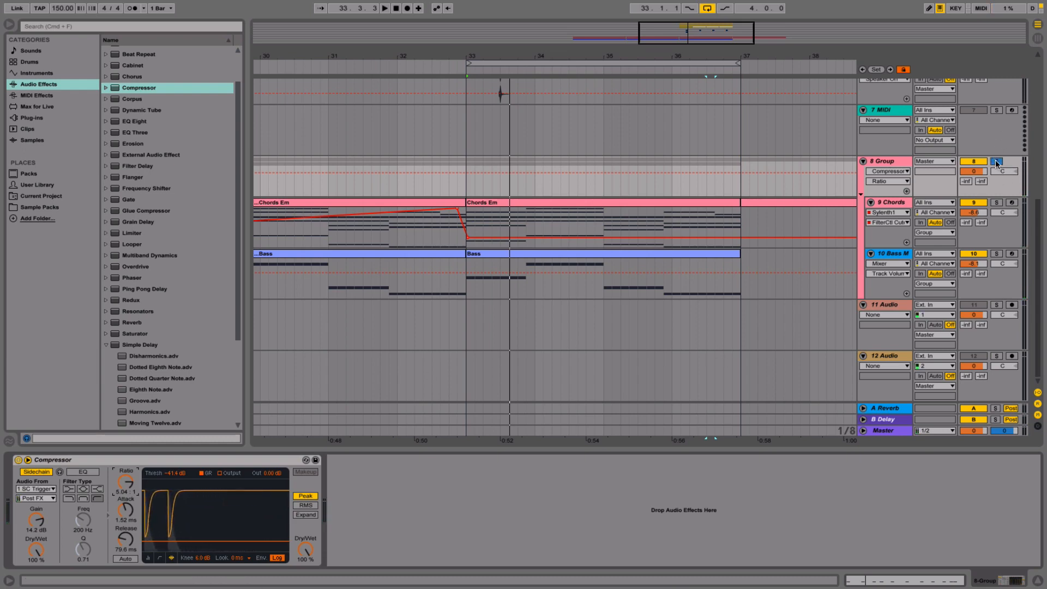
left_click(997, 161)
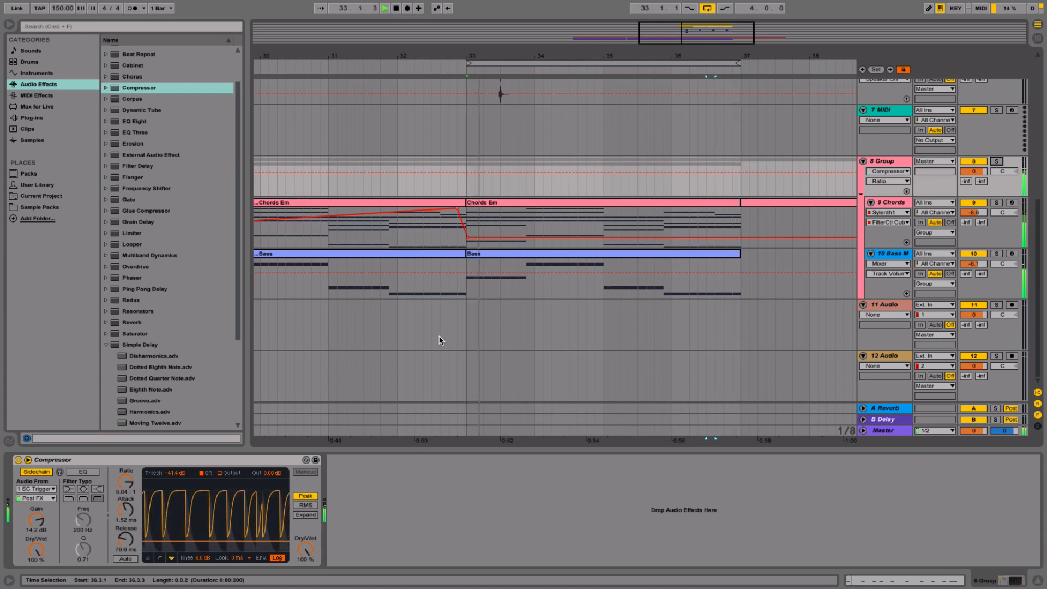
- Solo the bass MIDI track and play its Bass clip from bar 33 to hear it alone
left_click(901, 255)
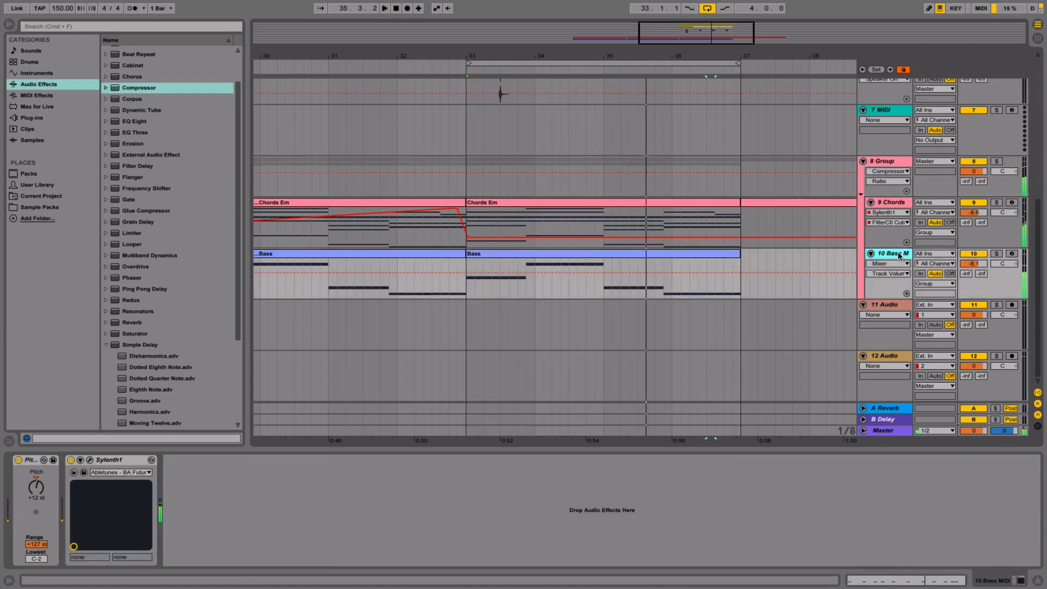
left_click(997, 253)
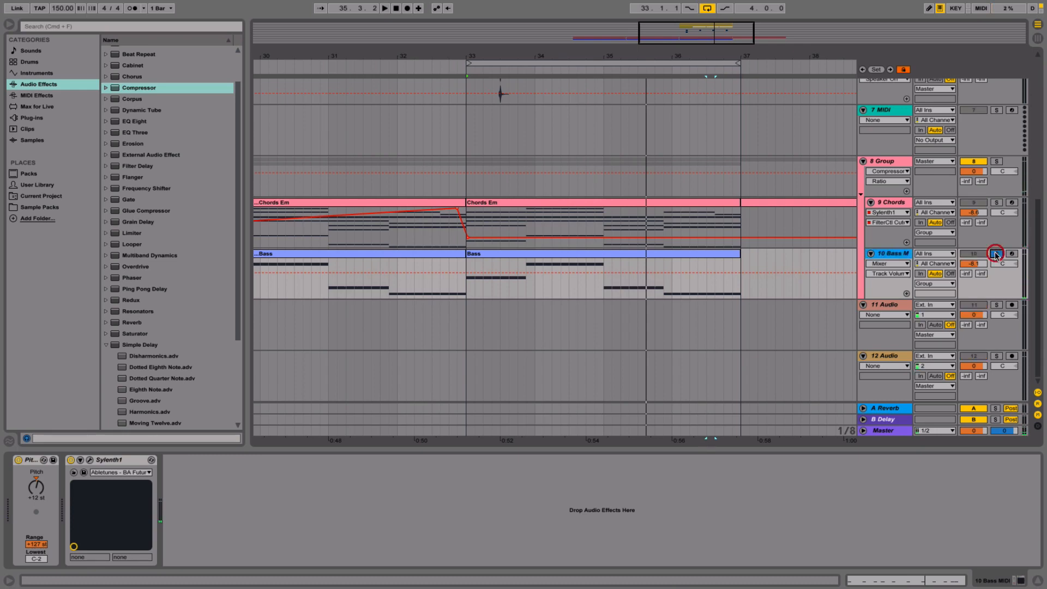
left_click(507, 256)
key("space")
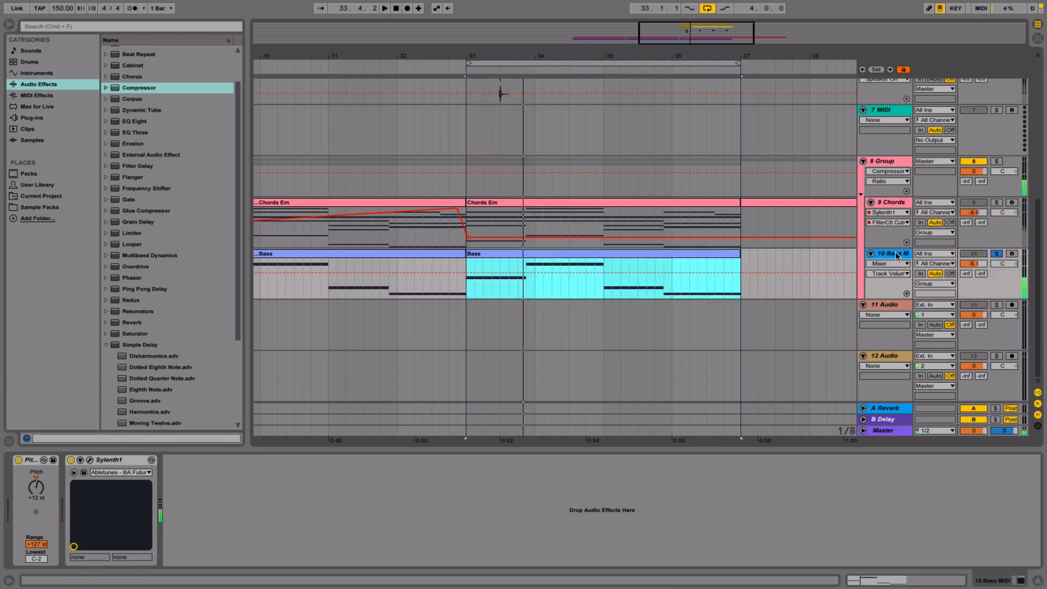
- Duplicate the bass MIDI track, with its clips and Sylenth1 instrument, inside the group
left_click(898, 255)
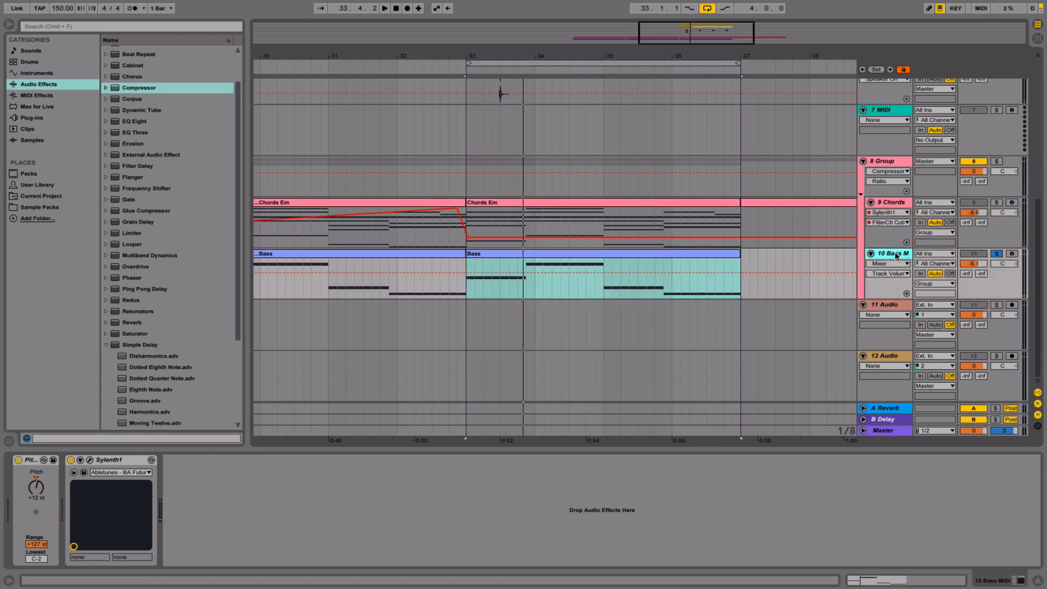
right_click(898, 254)
left_click(912, 271)
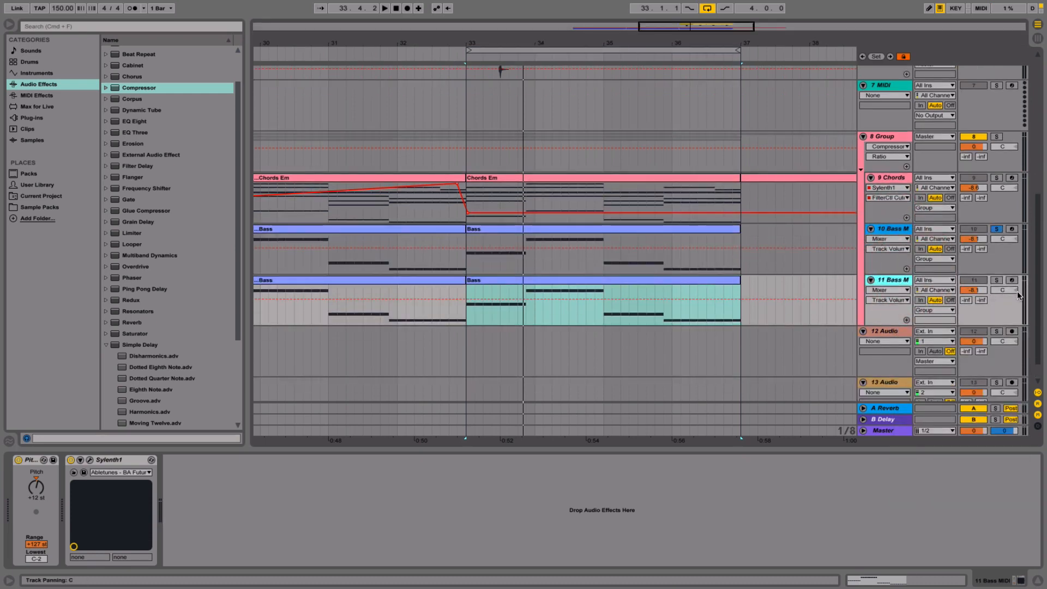
- Audition successive Abletunes bass presets in the duplicated bass track's Sylenth1 while soloed, choose the one beginning "BA Work", and unsolo the track
left_click(905, 280)
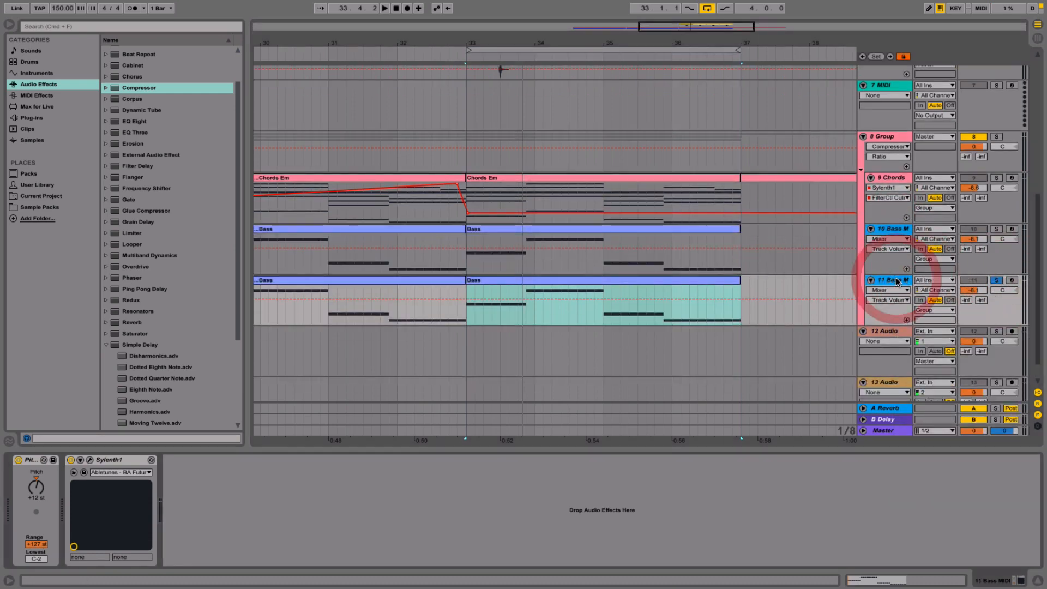
key("space")
left_click(123, 473)
left_click(124, 472)
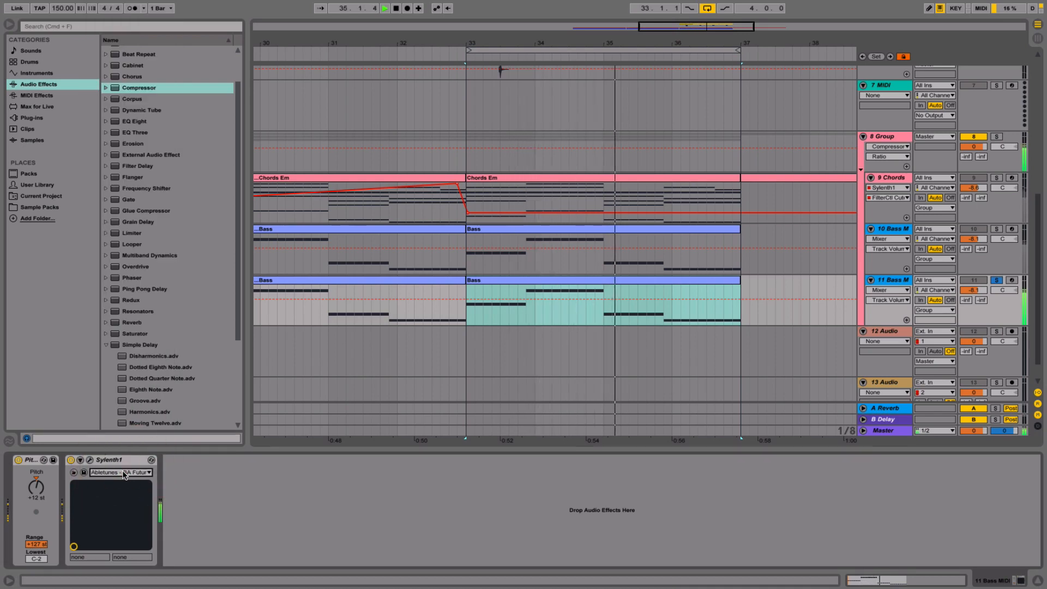
key("Down")
key("Down")
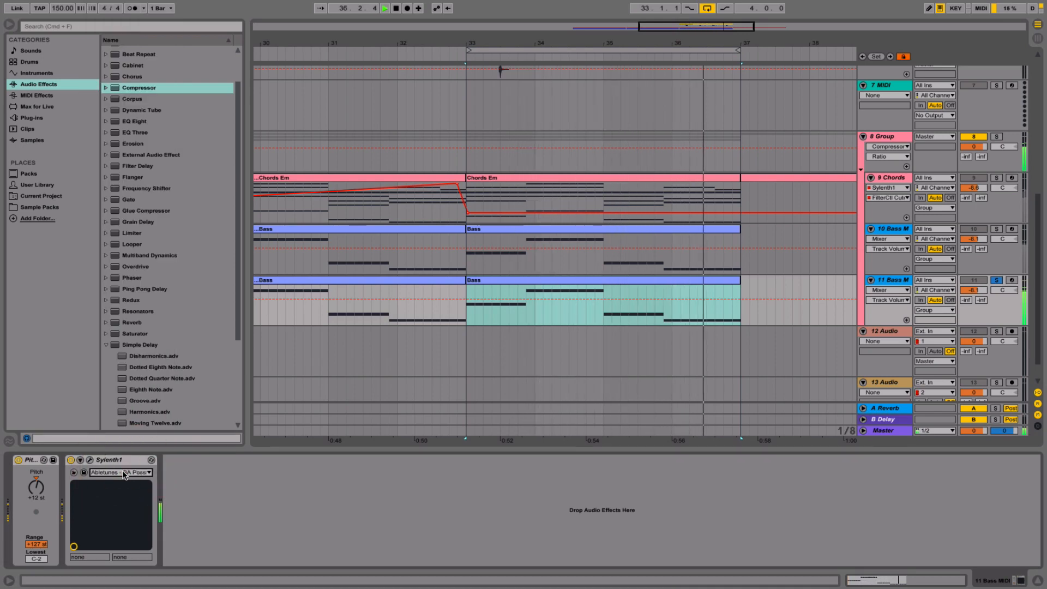
key("Down")
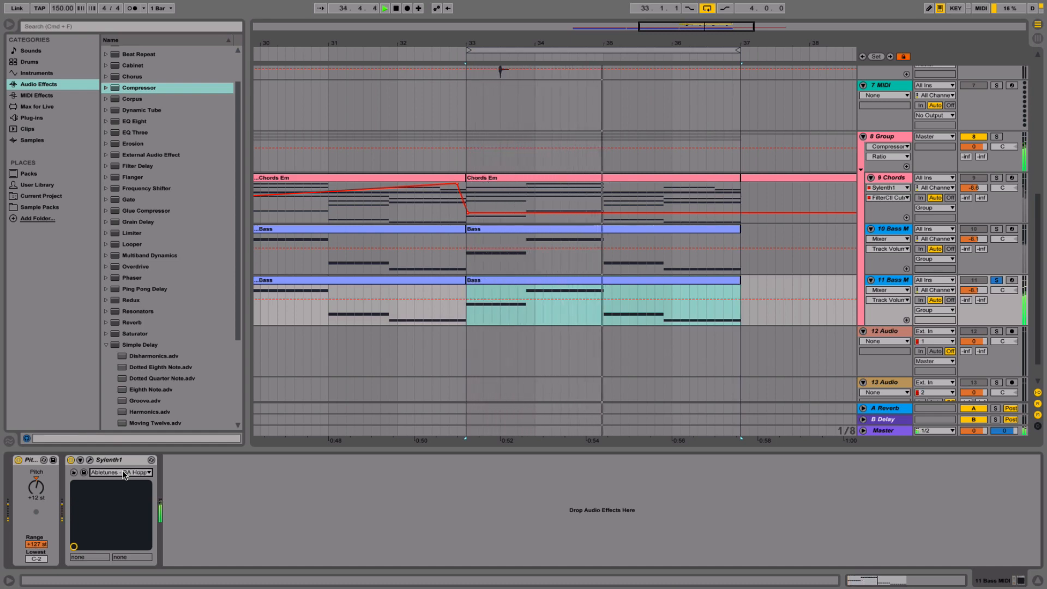
key("Down")
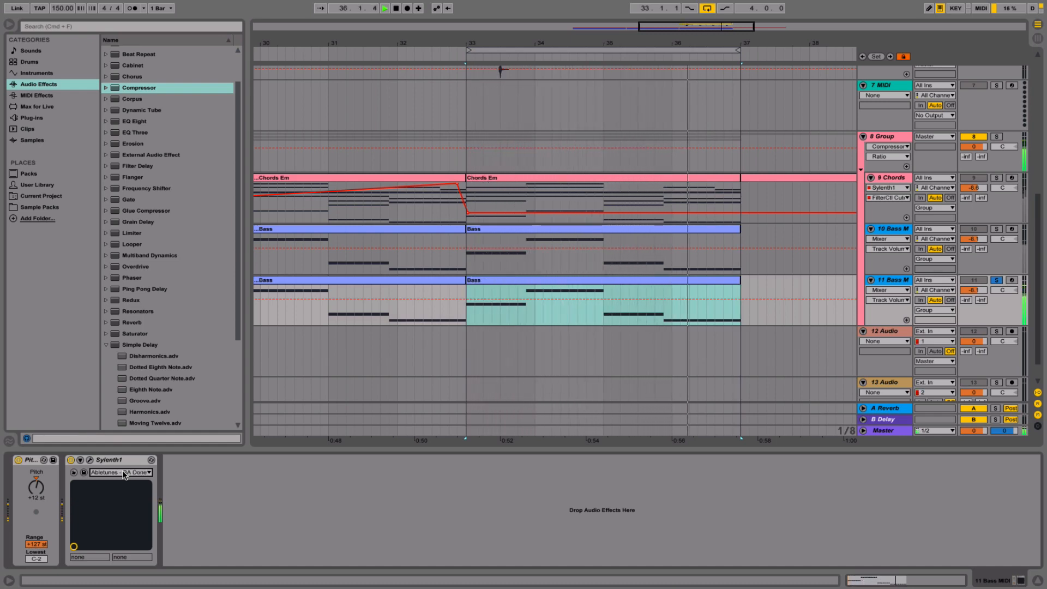
key("Down")
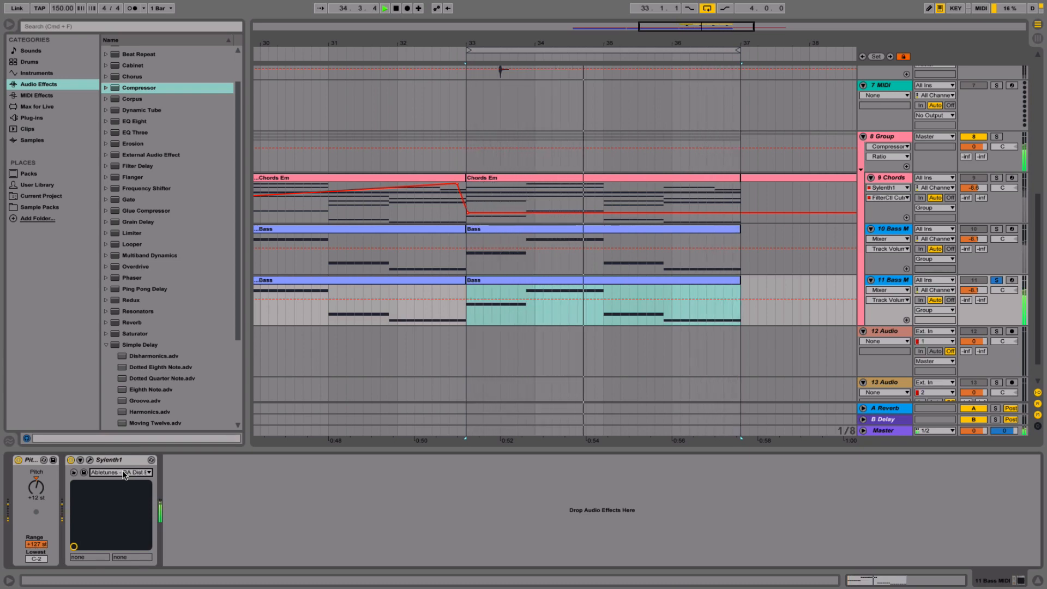
key("Down")
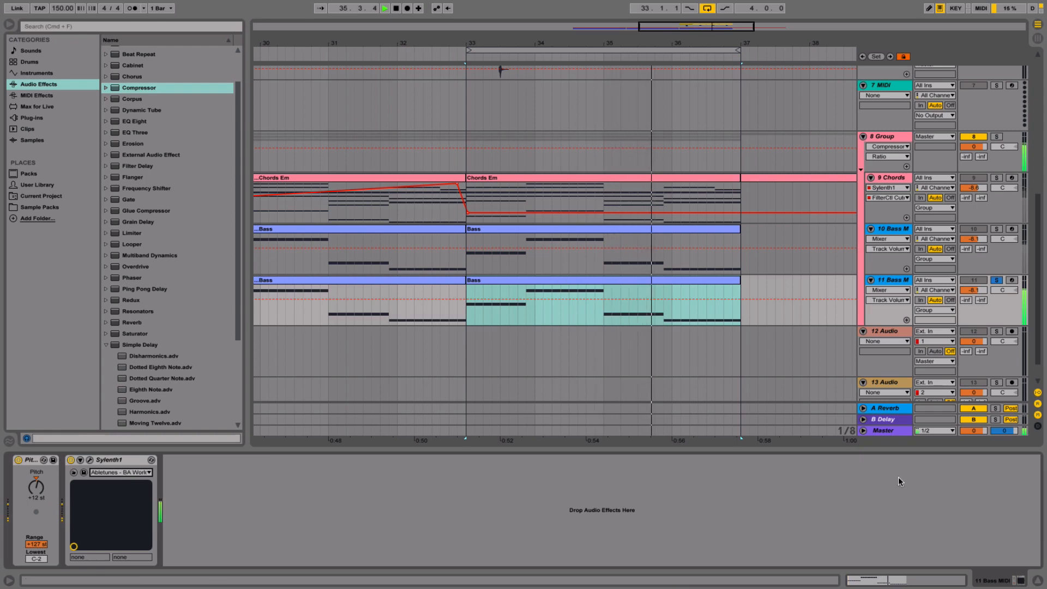
left_click(997, 280)
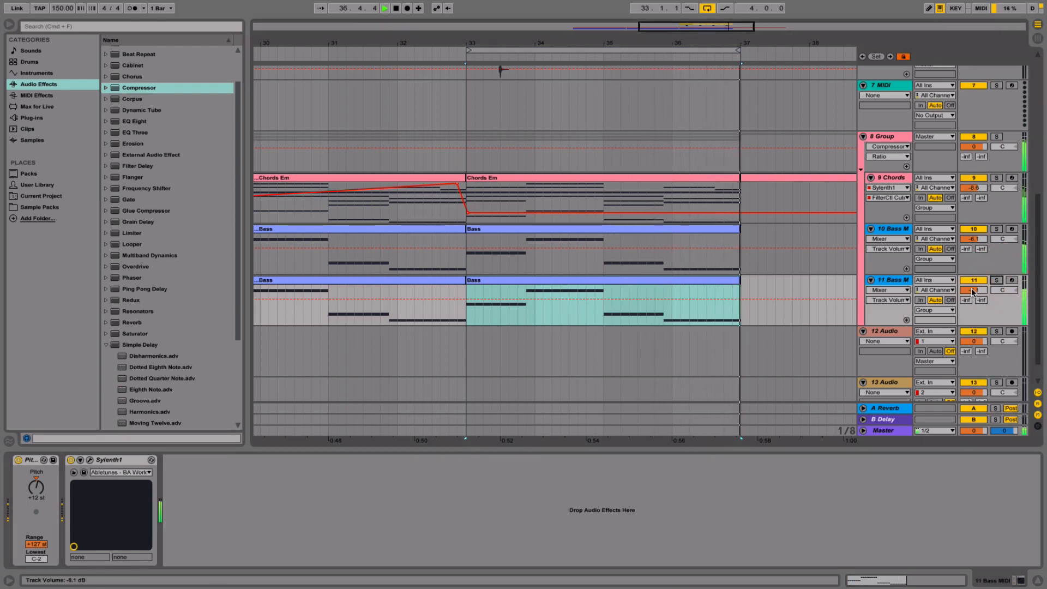
- Adjust the volume of the second bass track (track 11) and mute the first bass track (track 10)
left_click_drag(976, 291, 978, 294)
left_click(971, 231)
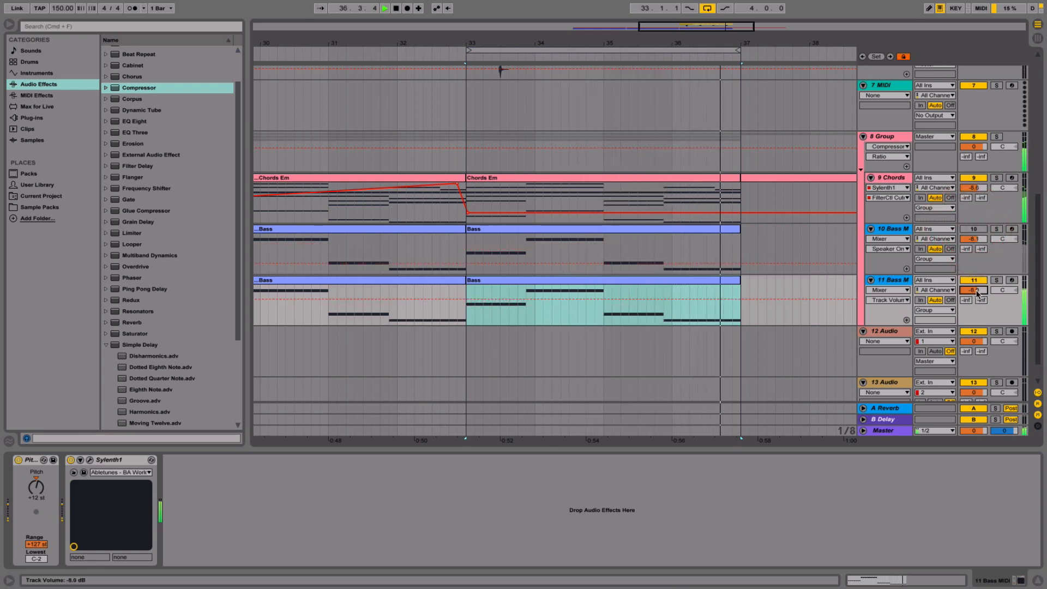
- Add EQ Eight to the second bass track, disable bands 2, 3 and 4, and enable band 8 as a high cut
left_click(896, 280)
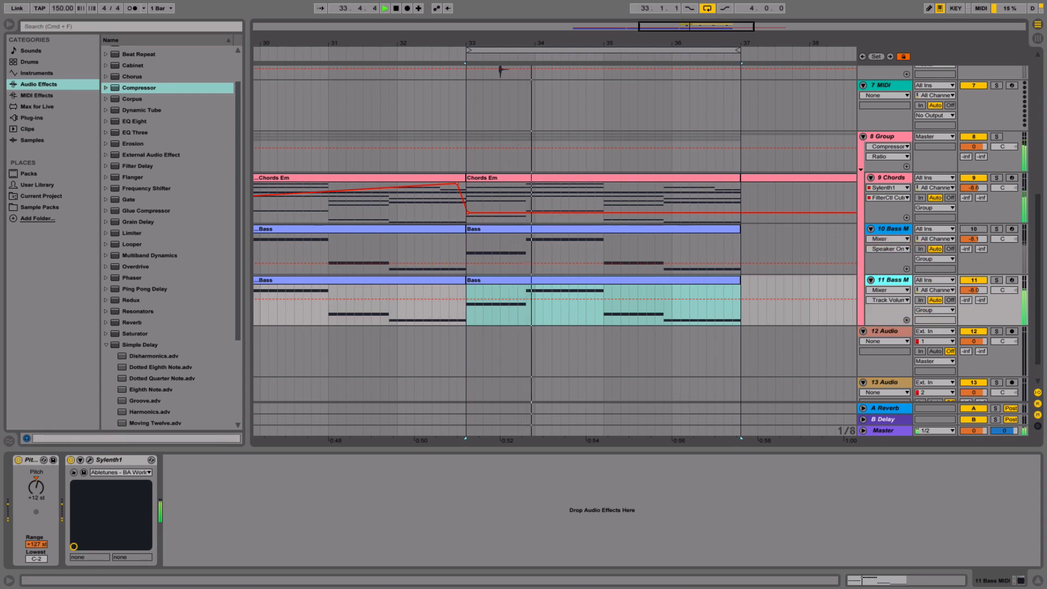
double_click(125, 123)
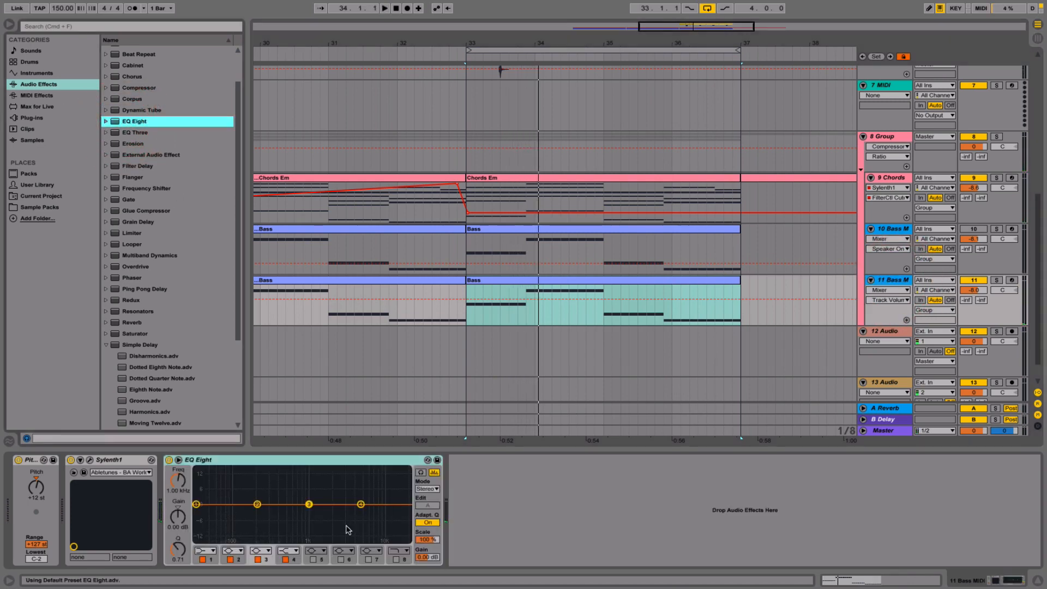
left_click(258, 559)
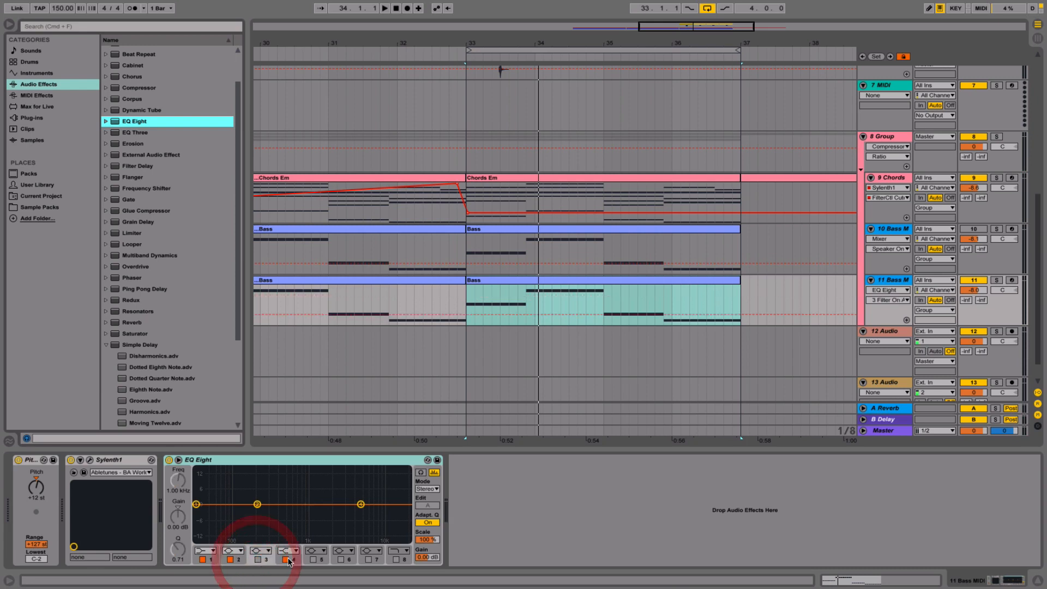
left_click(230, 560)
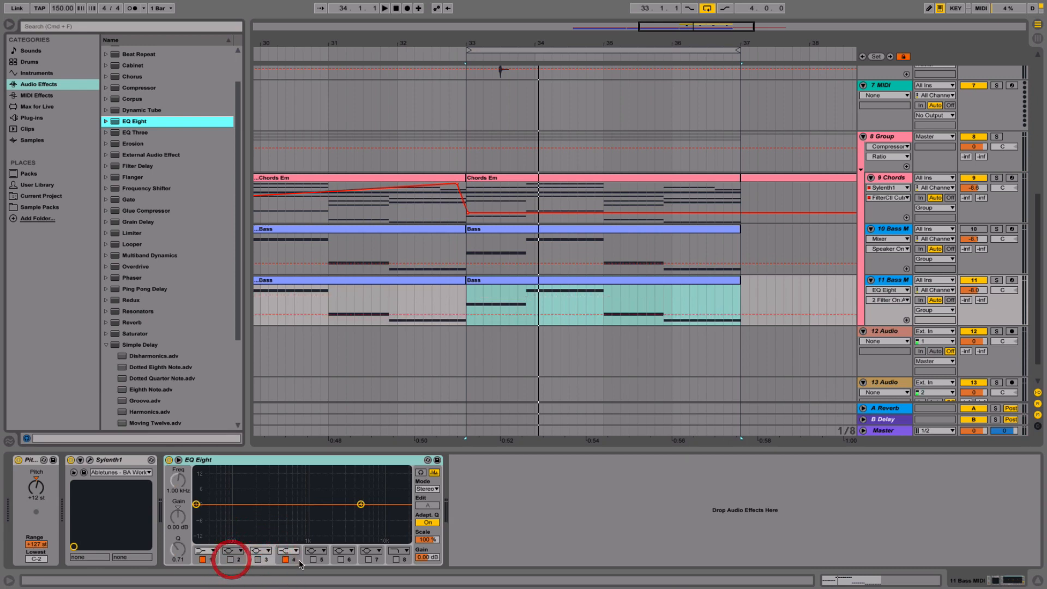
left_click(395, 561)
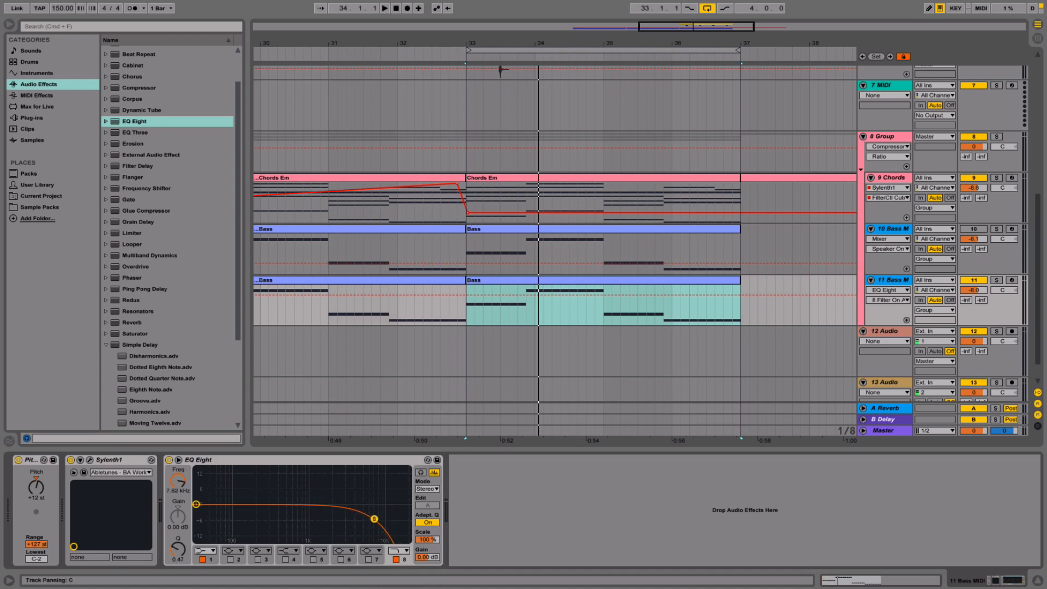
- Solo the second bass track during playback, shift EQ band 8 to about 2.79 kHz, and enable band 3 at about 142 Hz
key("space")
left_click(997, 280)
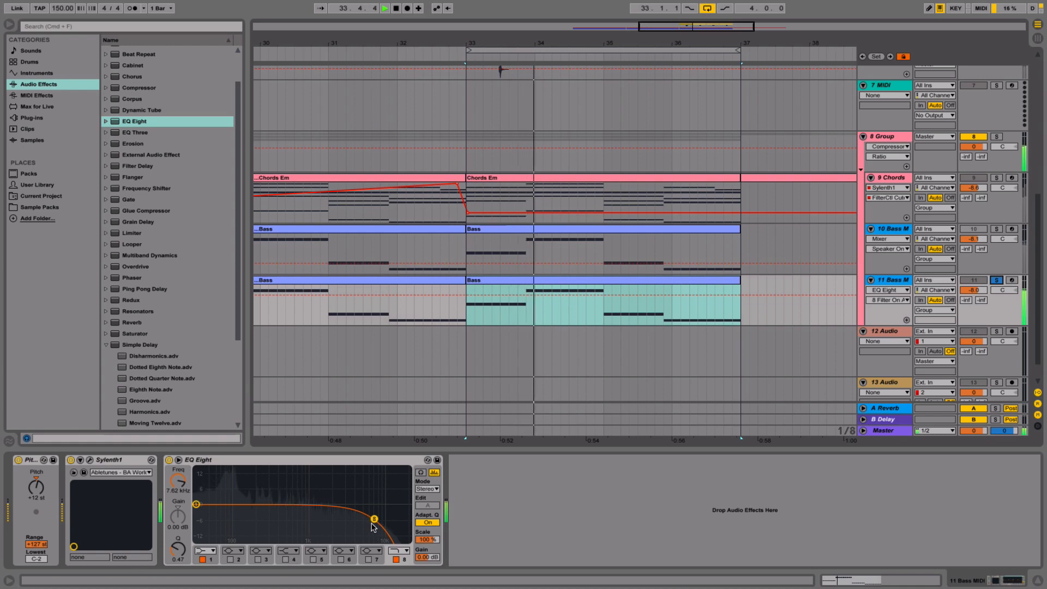
left_click_drag(372, 522, 342, 527)
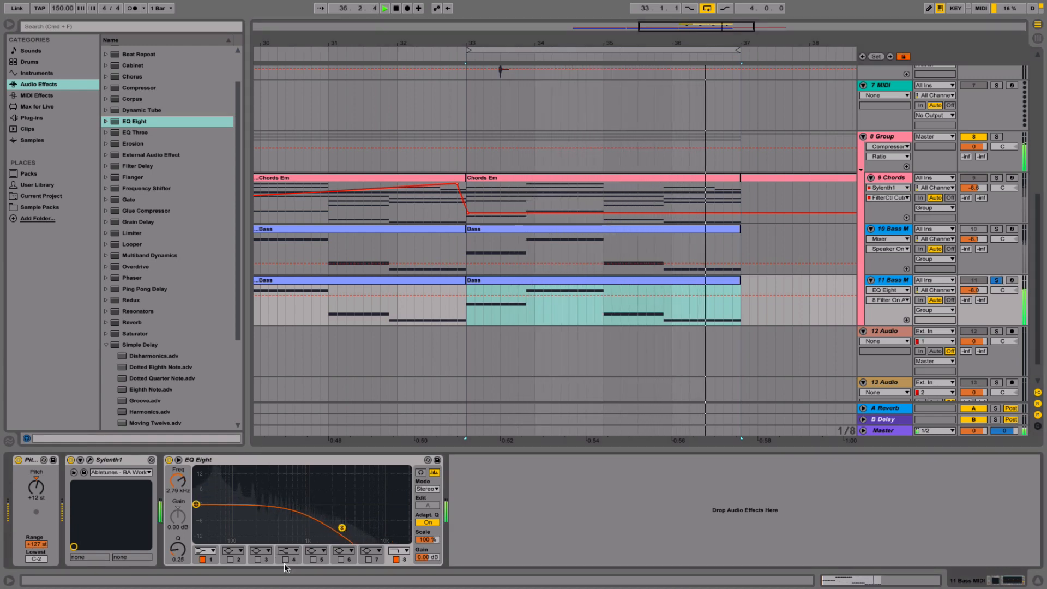
left_click(257, 559)
mouse_move(262, 505)
left_mouse_down()
mouse_move(271, 497)
mouse_move(234, 494)
mouse_move(328, 498)
mouse_move(264, 523)
mouse_move(243, 493)
mouse_move(246, 505)
left_mouse_up()
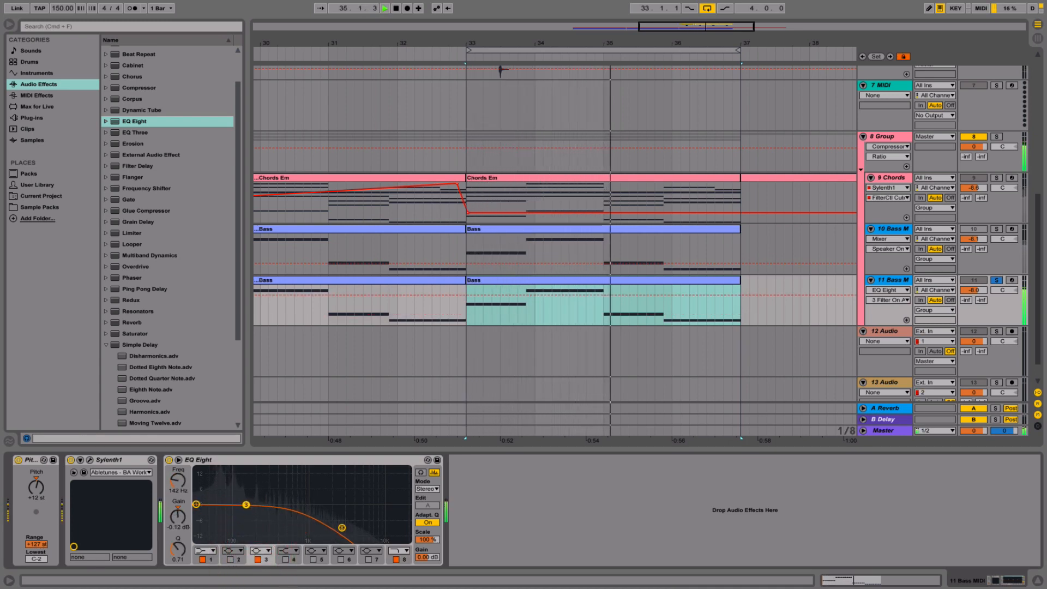
- Reset the second bass track's Pitch to 0 st and reshape its EQ with a gentle low-end boost and band 8 at about 4.33 kHz
left_click(44, 482)
key("Delete")
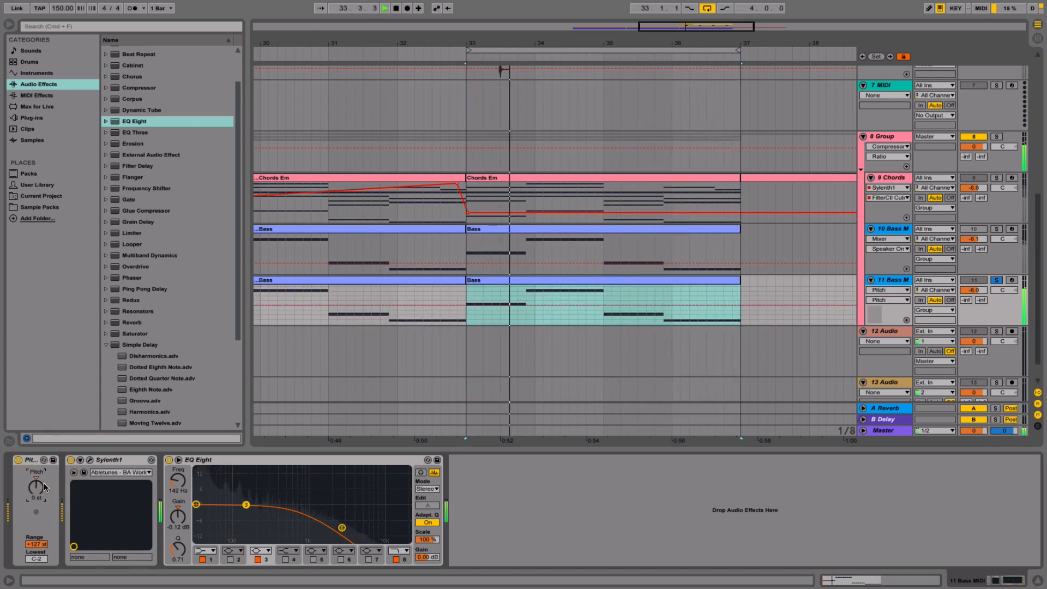
left_click_drag(196, 506, 245, 500)
mouse_move(343, 528)
left_mouse_down()
mouse_move(367, 530)
mouse_move(356, 527)
left_mouse_up()
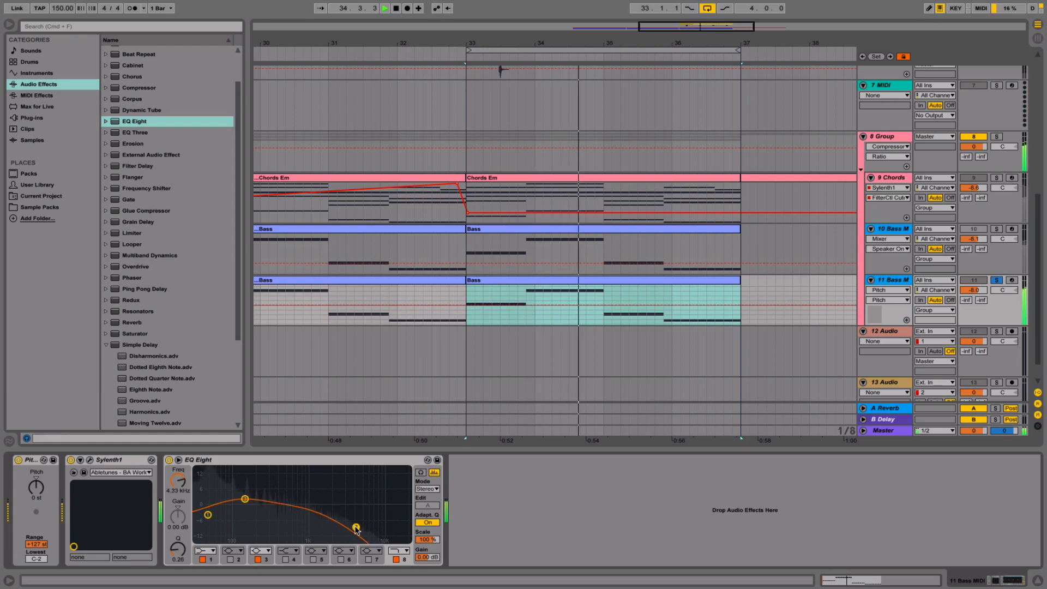
- Audition the first bass track in solo, return it to the mix, and set track 11 to -9.2 dB and track 10 to -7.2 dB
left_click(996, 229)
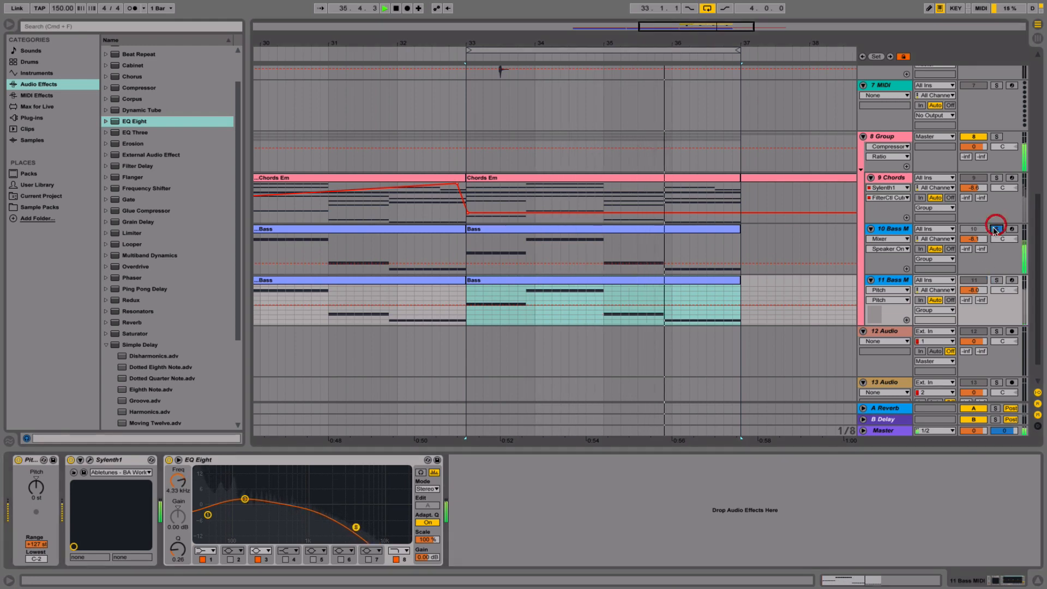
left_click(898, 229)
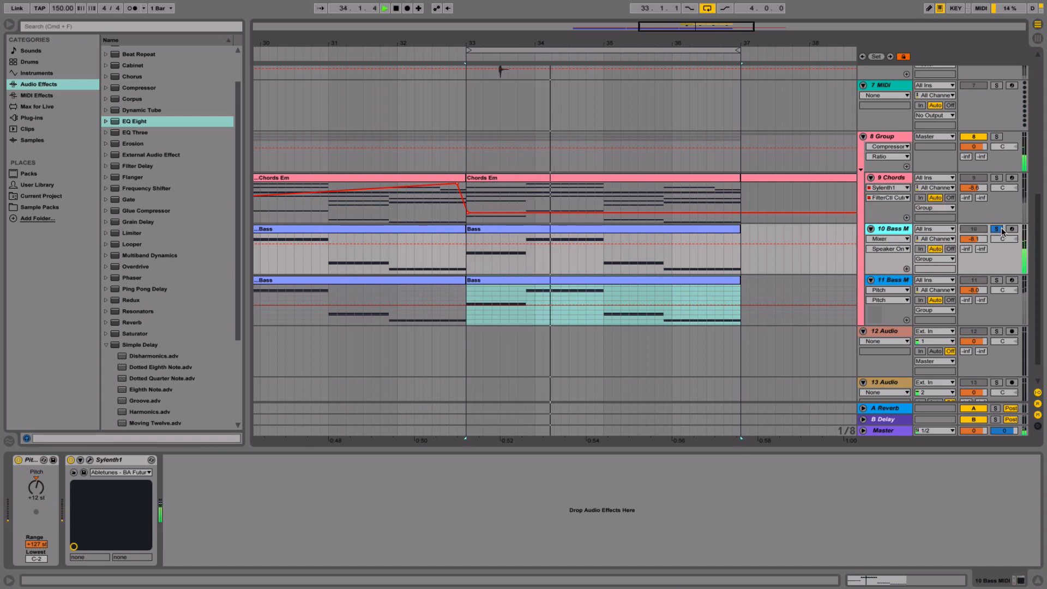
left_click(998, 229)
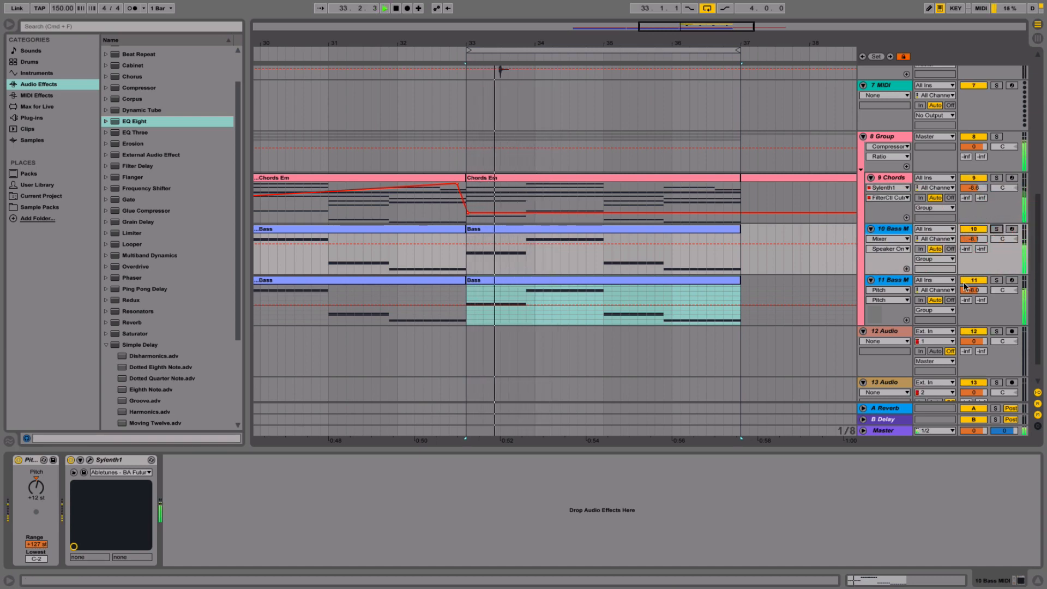
left_click_drag(966, 286, 966, 291)
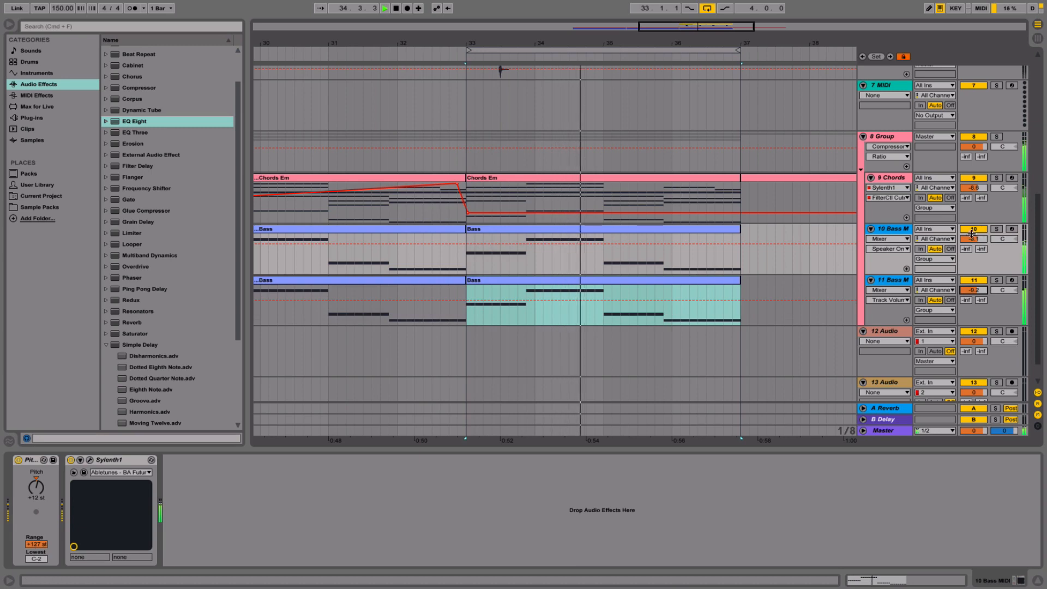
left_click_drag(972, 234, 972, 229)
- Automate the Chords track's filter cutoff to rise from just before bar 36 to its maximum at bar 37
left_click(892, 179)
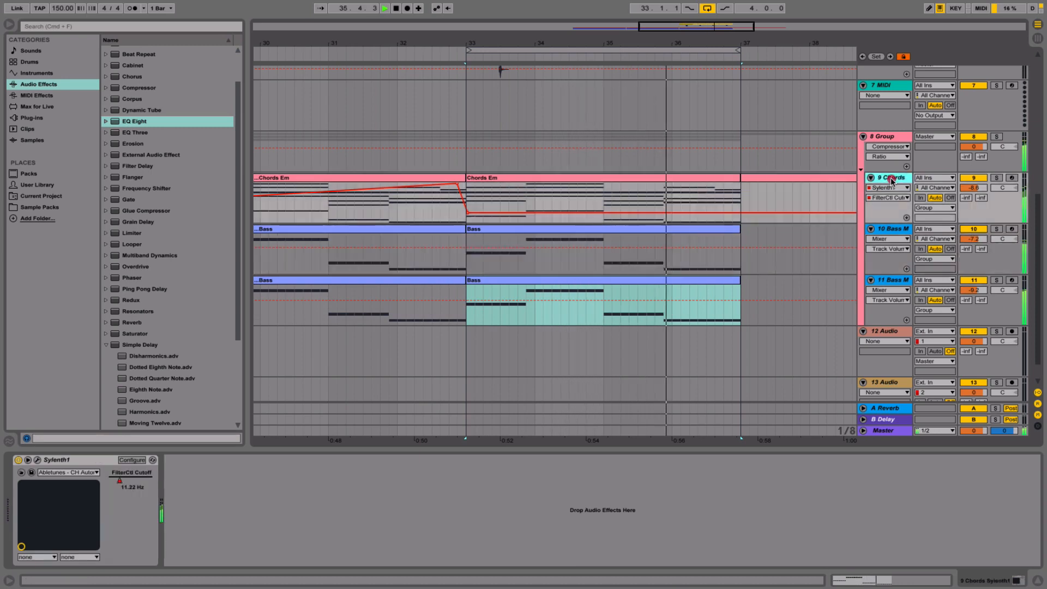
left_click(670, 213)
left_click_drag(724, 213, 733, 183)
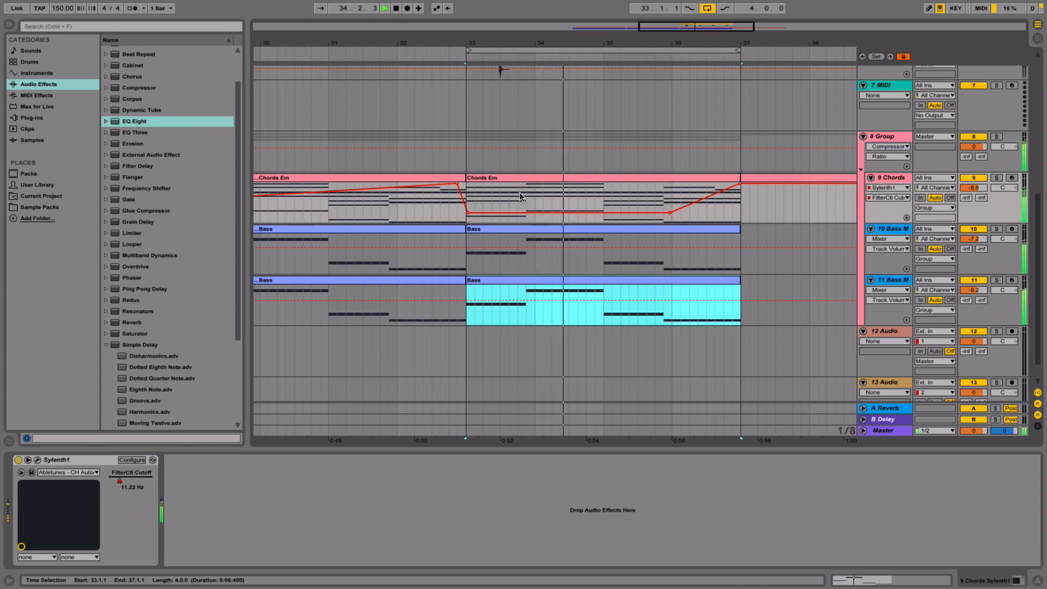
- Draw a cutoff spike at value 1.00 just before bar 34 on the Chords track and turn its front edge into a ramp
key("b")
left_click_drag(520, 192, 529, 176)
key("b")
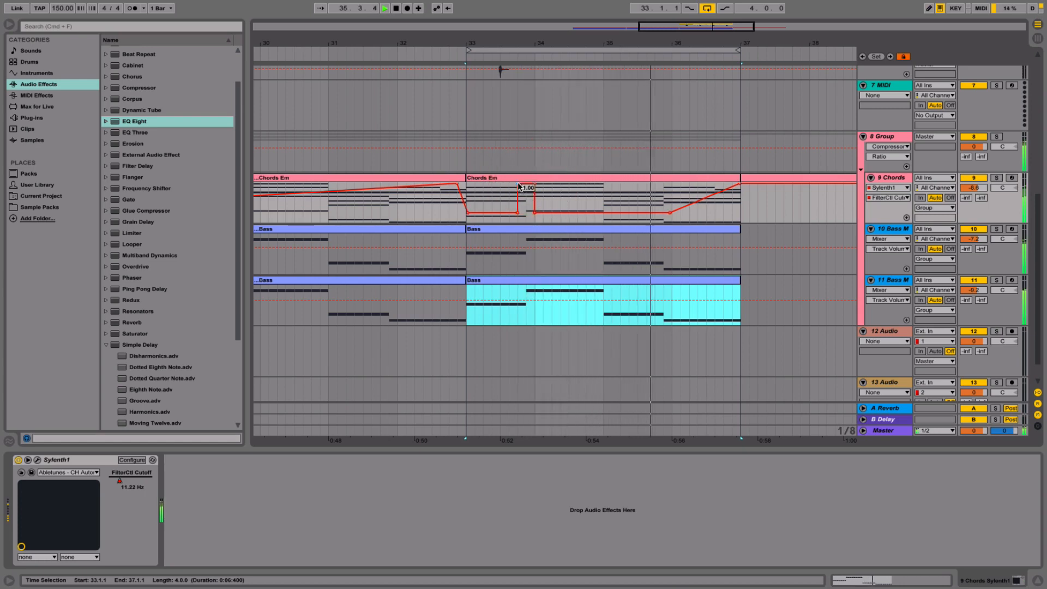
left_click(518, 185)
- Add a matching ramped cutoff spike just before bar 35 and shift both spike peaks slightly earlier
left_click(670, 212)
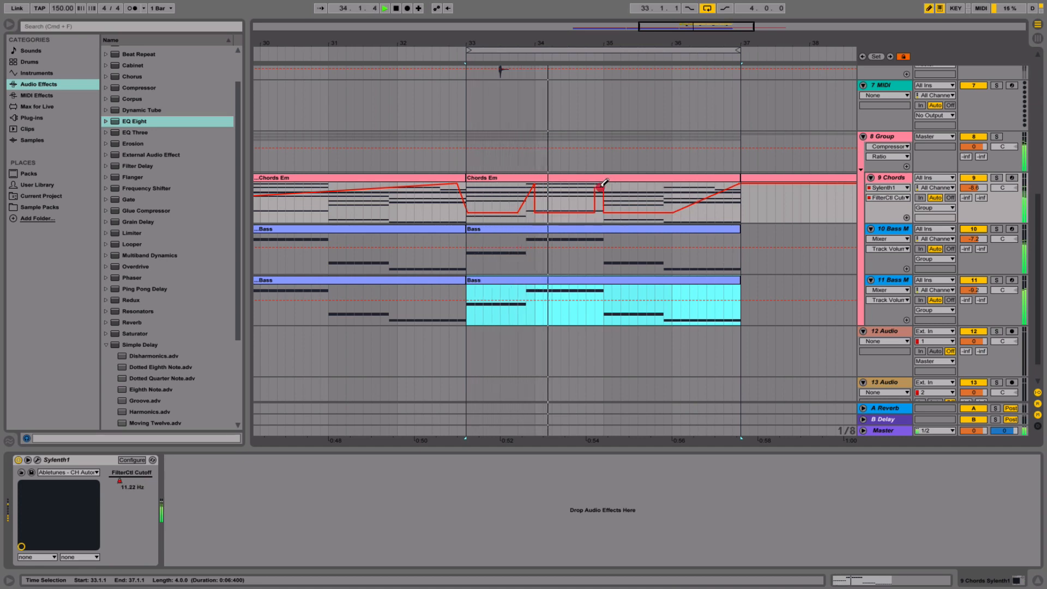
left_click(599, 184)
key("b")
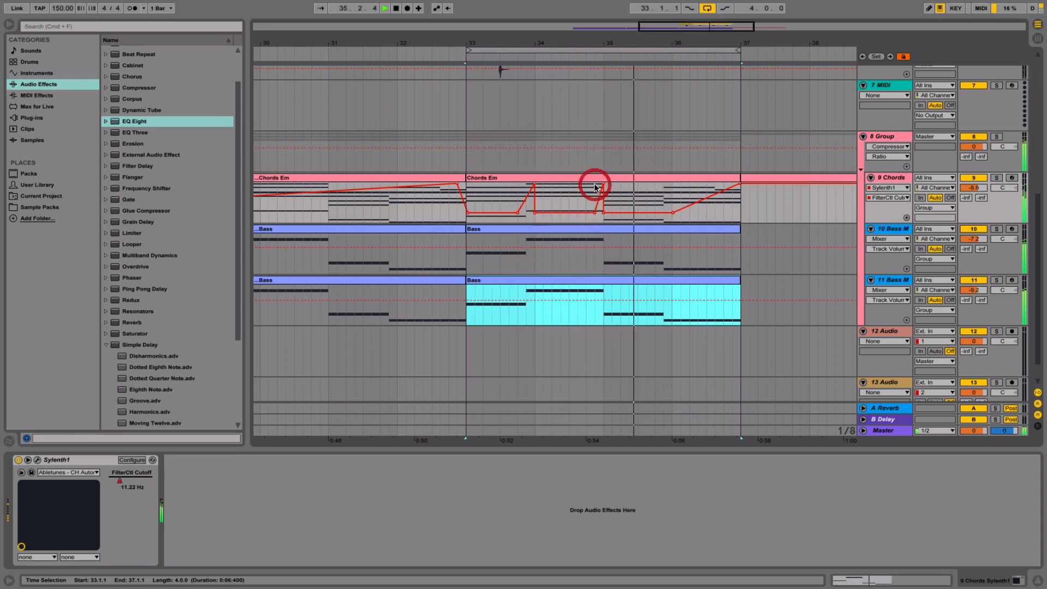
left_click(595, 184)
left_click_drag(594, 212, 583, 212)
key("b")
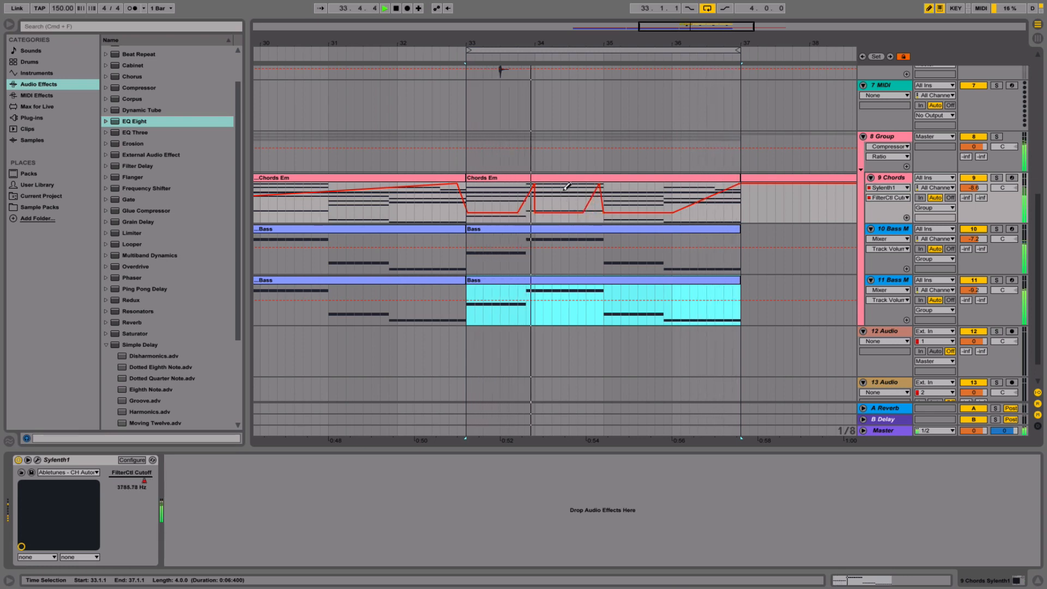
left_click_drag(533, 185, 527, 184)
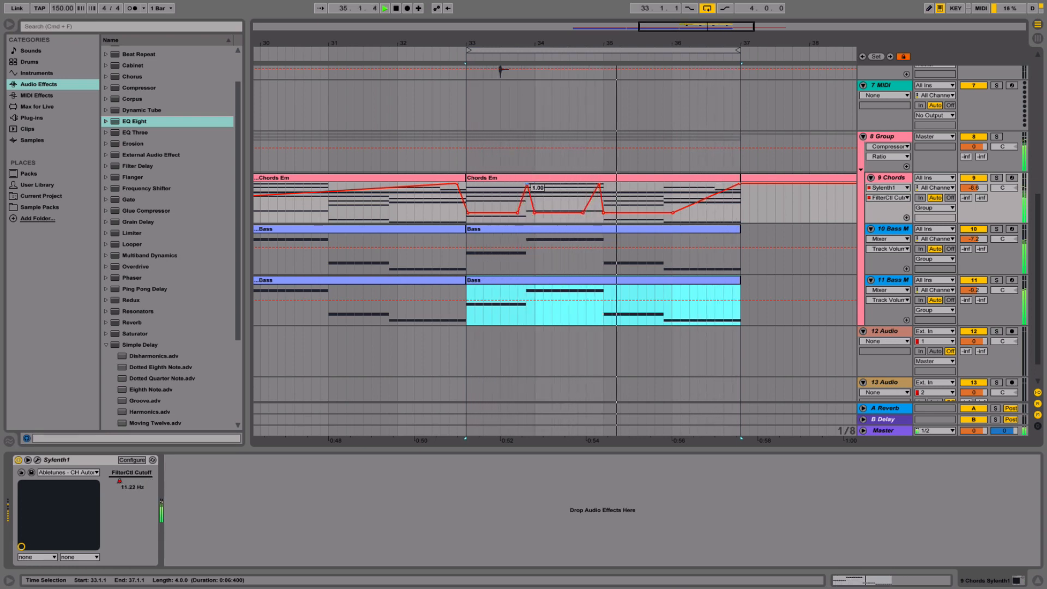
left_click_drag(599, 185, 595, 185)
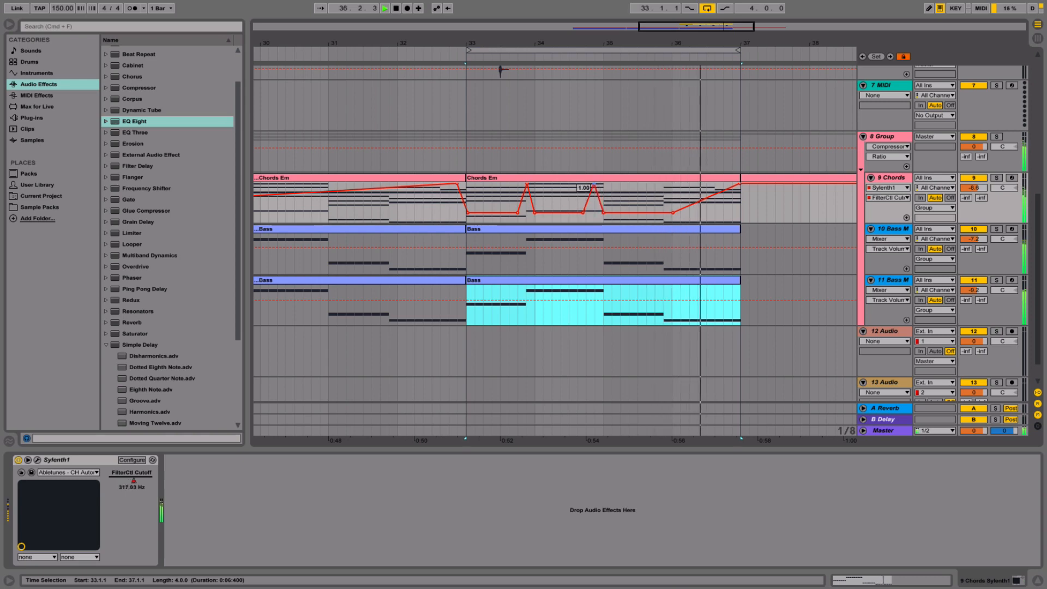
- Add a third cutoff spike just before bar 36 on the Chords track and shape it into a pointed peak
key("b")
left_click(661, 191)
left_click(669, 183)
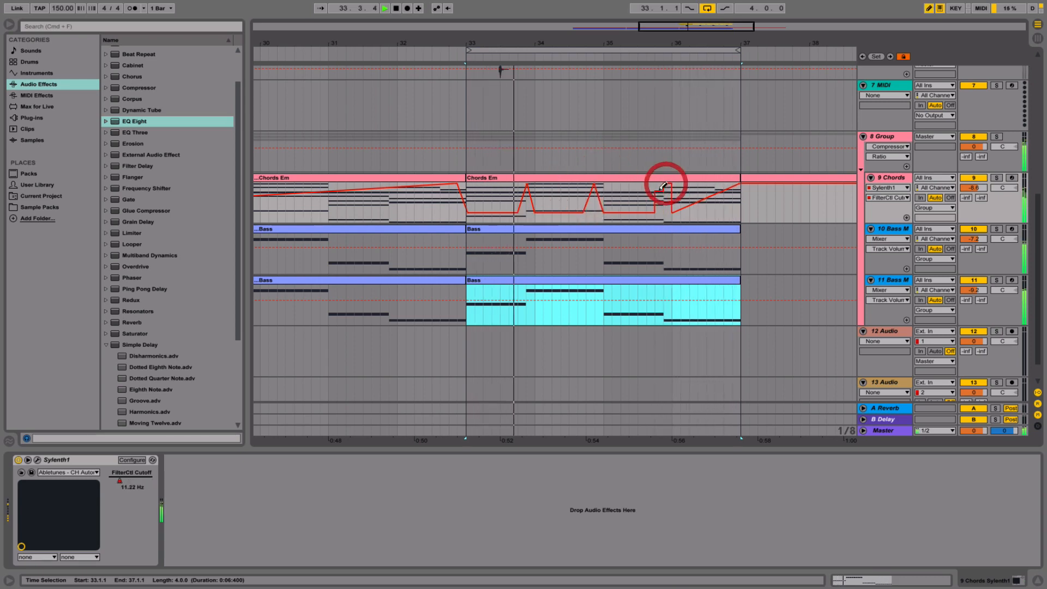
key("b")
left_click_drag(662, 187, 662, 185)
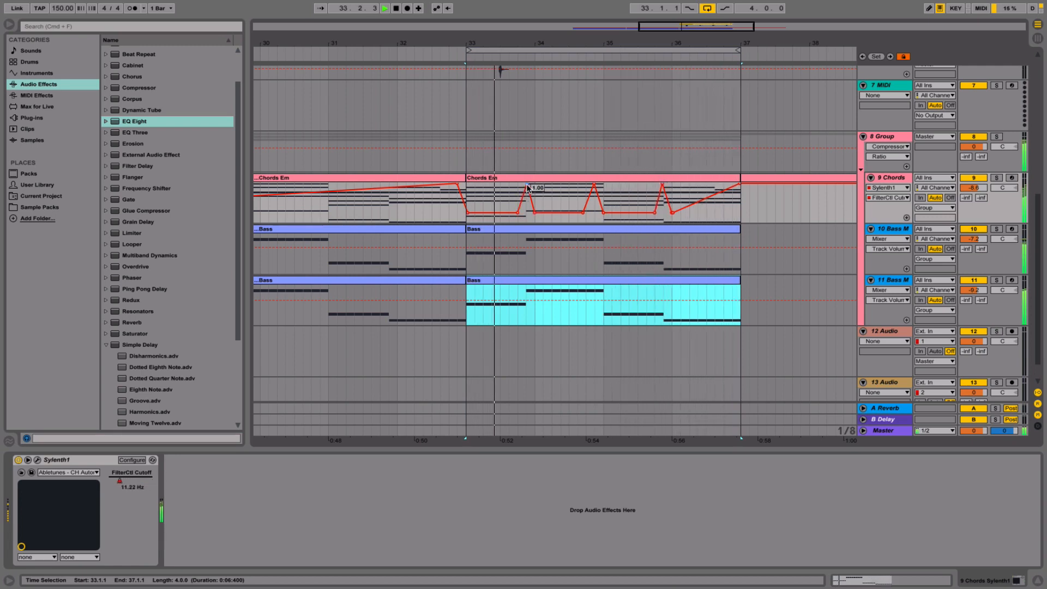
- Replace the three cutoff spikes with a gentle rise from just before bar 34 to just before bar 36
left_click_drag(528, 187, 672, 206)
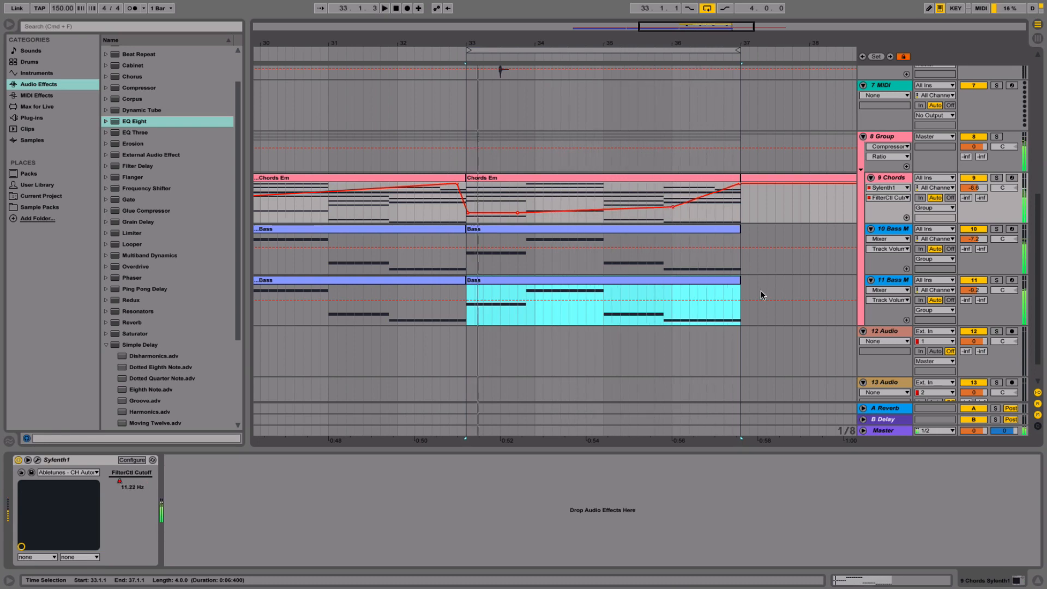
- Insert a new MIDI track and place it directly below the grouped bass tracks, above the first audio track there
scroll(761, 290, "up", 10)
scroll(761, 290, "down", 10)
scroll(761, 290, "right", 2)
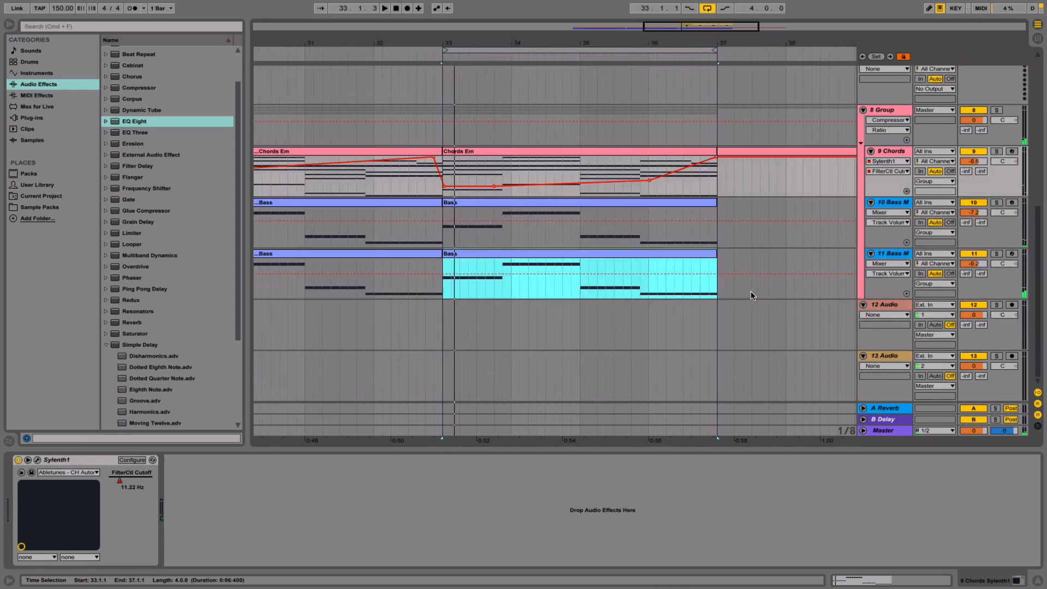
scroll(751, 294, "left", 8)
left_click(879, 304)
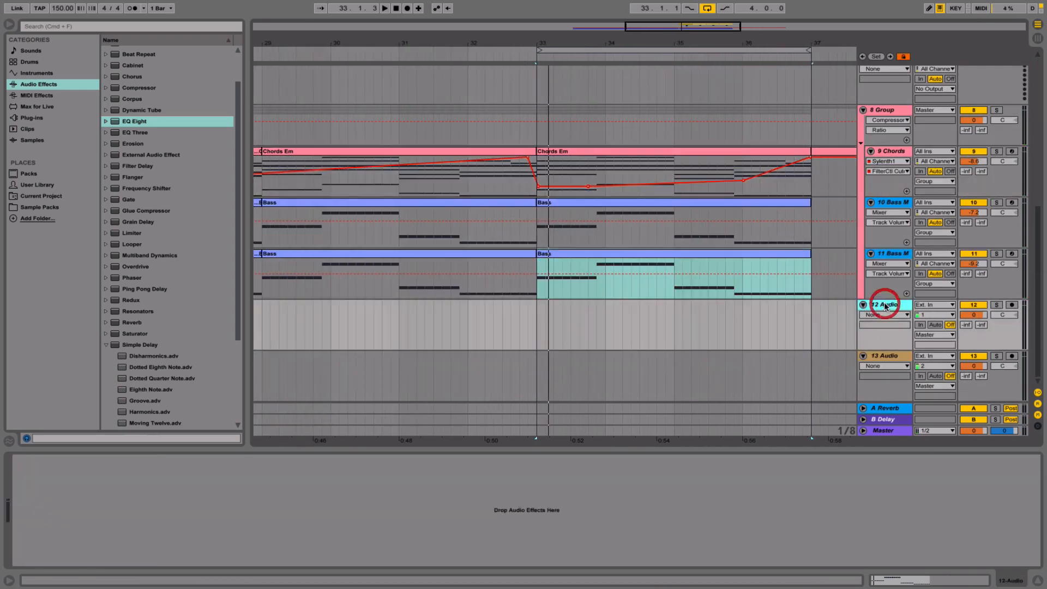
right_click(886, 306)
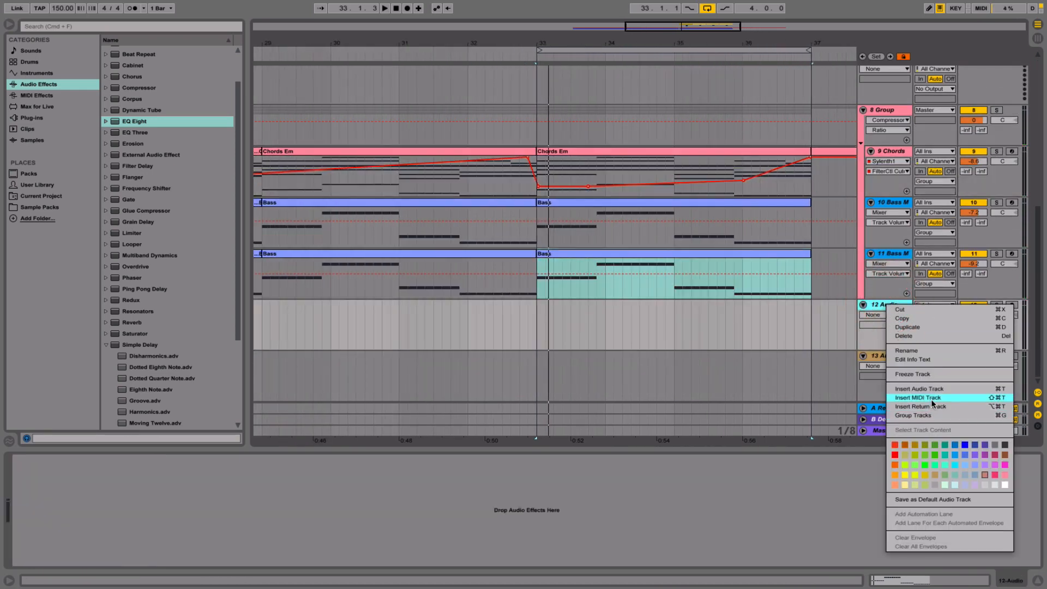
left_click(933, 403)
left_click_drag(880, 356, 882, 314)
- Fold the Chords and both bass tracks together, and select the new MIDI track
scroll(884, 319, "down", 3)
scroll(884, 319, "up", 8)
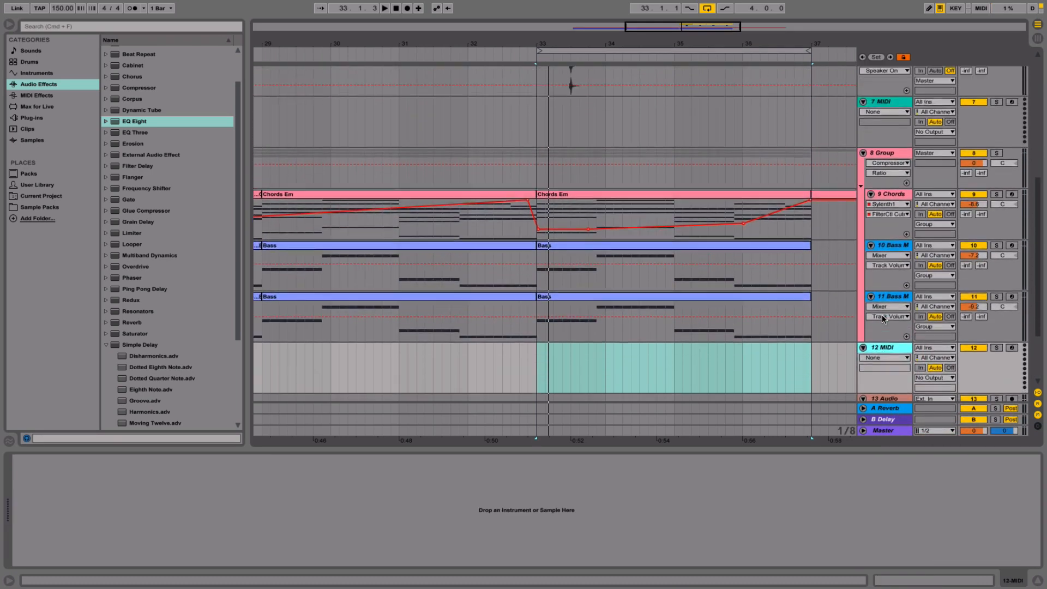
scroll(884, 319, "up", 1)
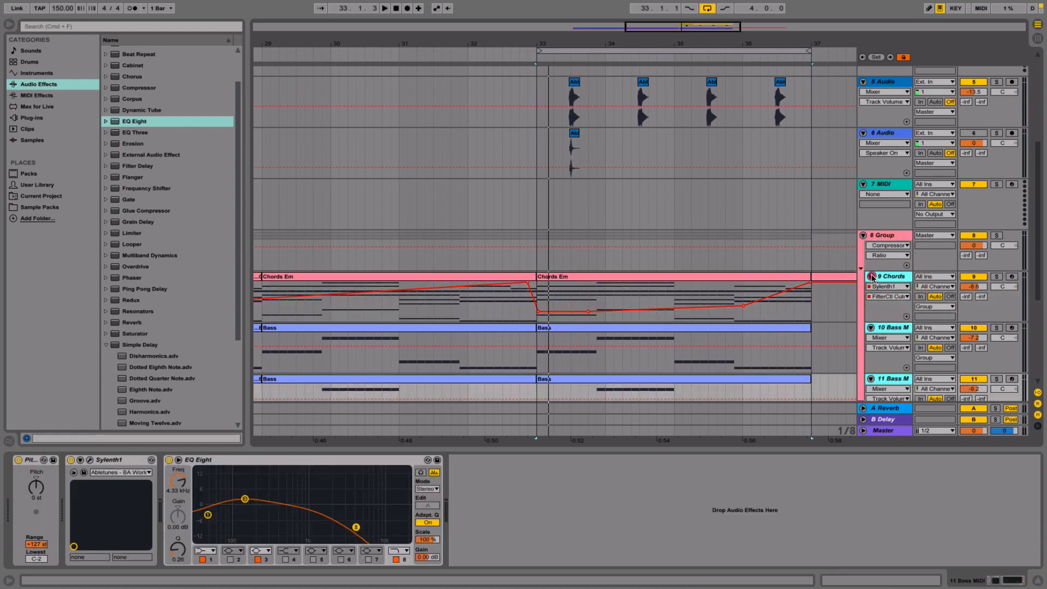
left_click(871, 277)
left_click(896, 312)
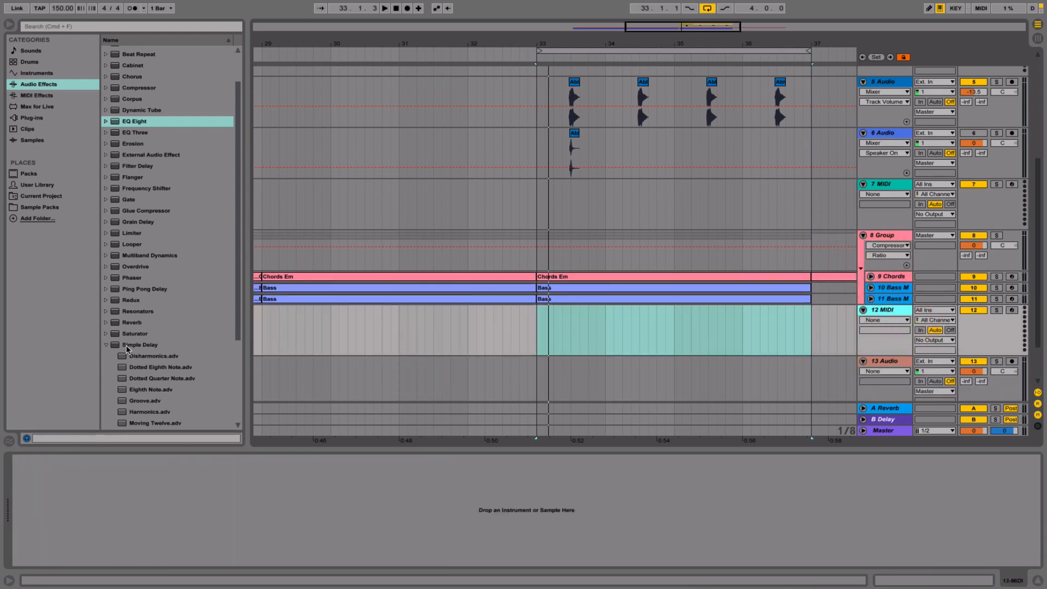
- Collapse the Simple Delay preset list in the audio effects browser
left_click(105, 344)
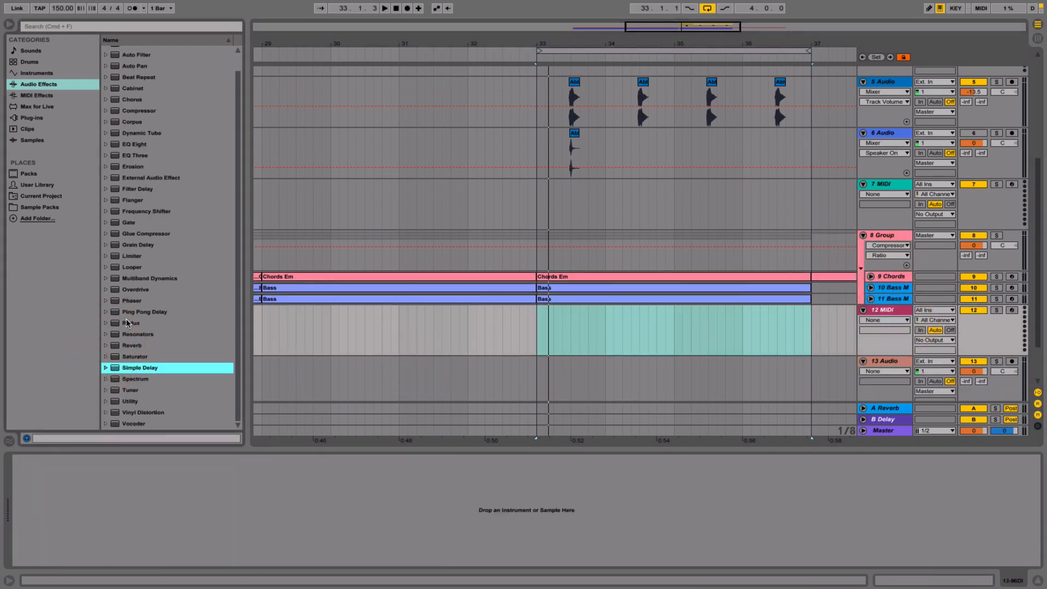
scroll(126, 323, "up", 2)
scroll(127, 323, "down", 2)
left_click_drag(819, 321, 876, 320)
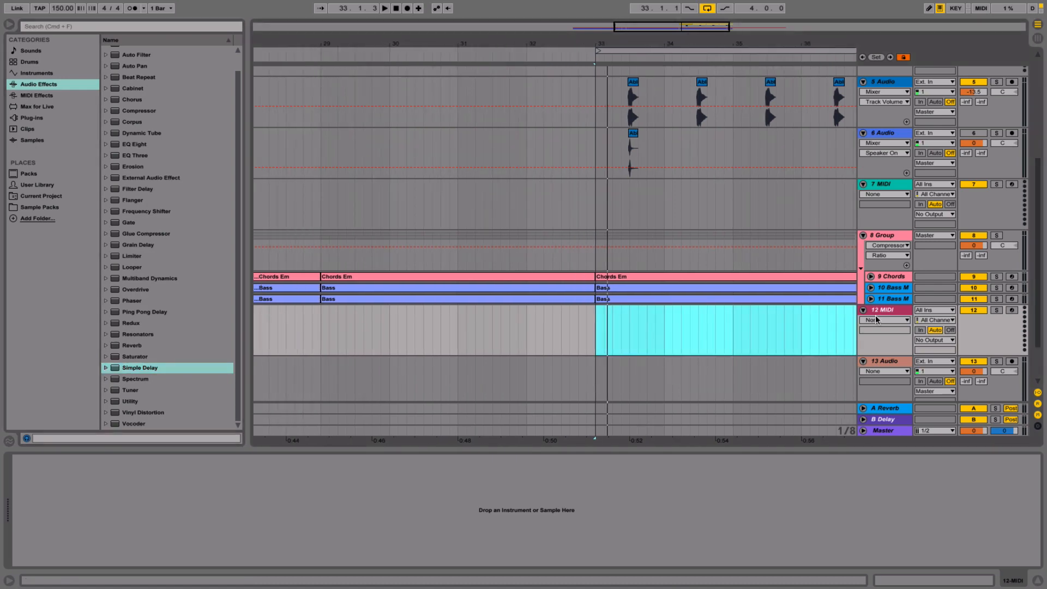
scroll(660, 322, "right", 5)
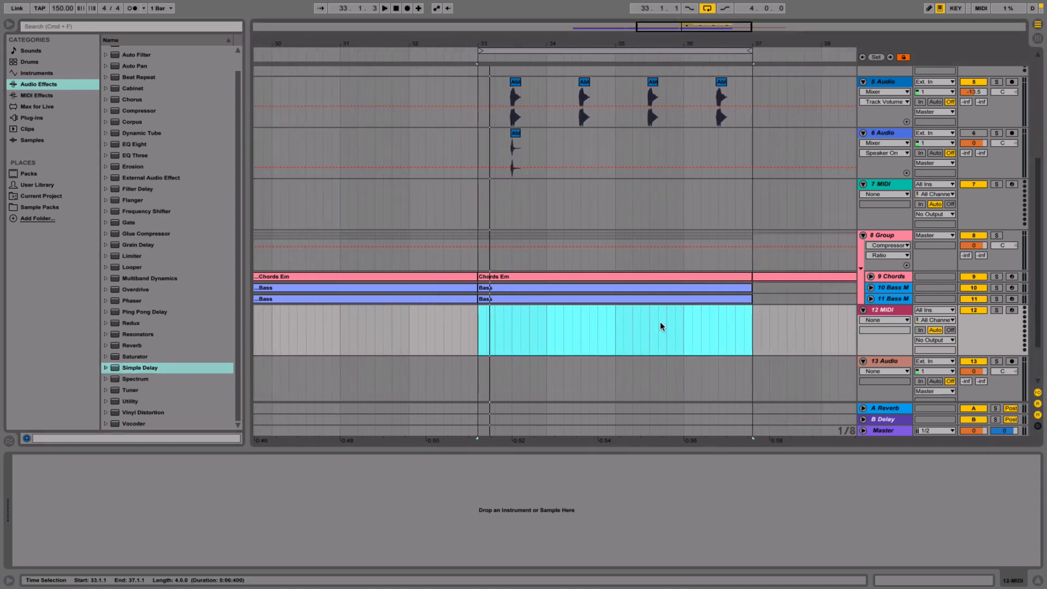
- Browse the Sample Packs to Abletunes - Future Bass Vocals Part II and expand the 03 Morning Sun 106 BPM Em folder
left_click(881, 309)
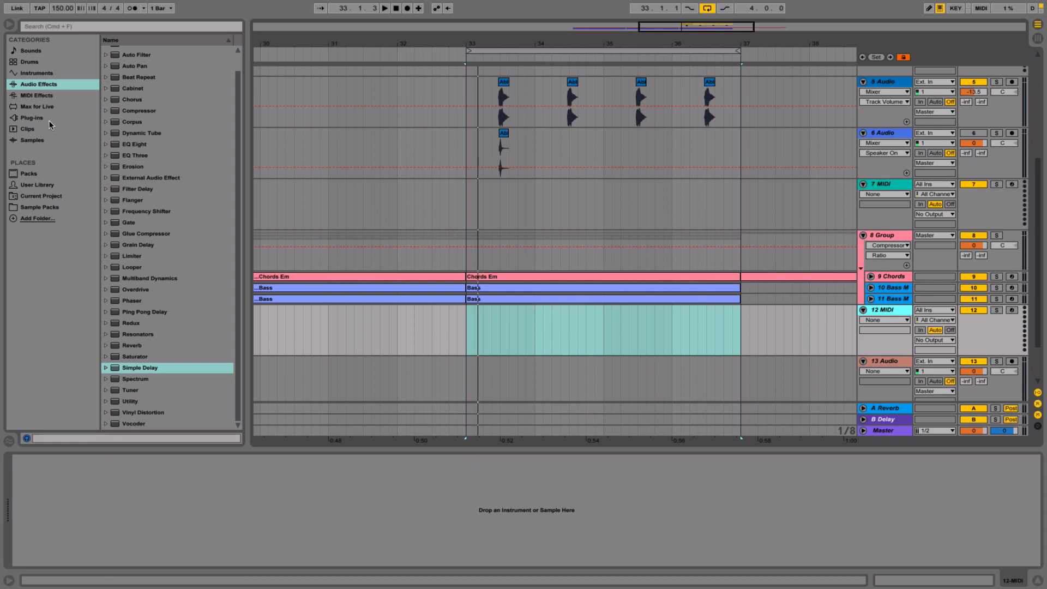
left_click(35, 207)
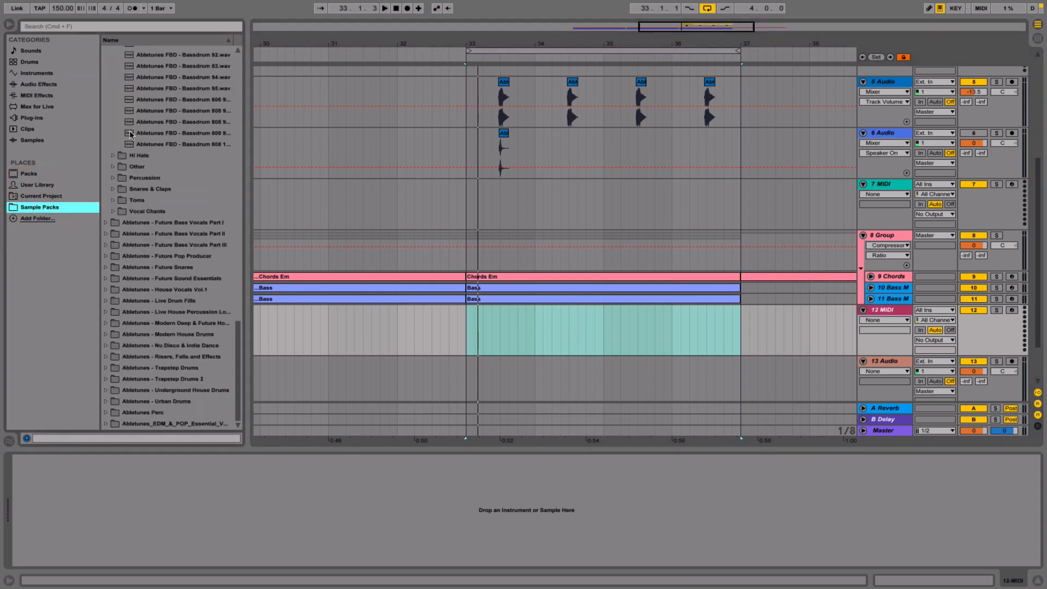
scroll(139, 92, "up", 10)
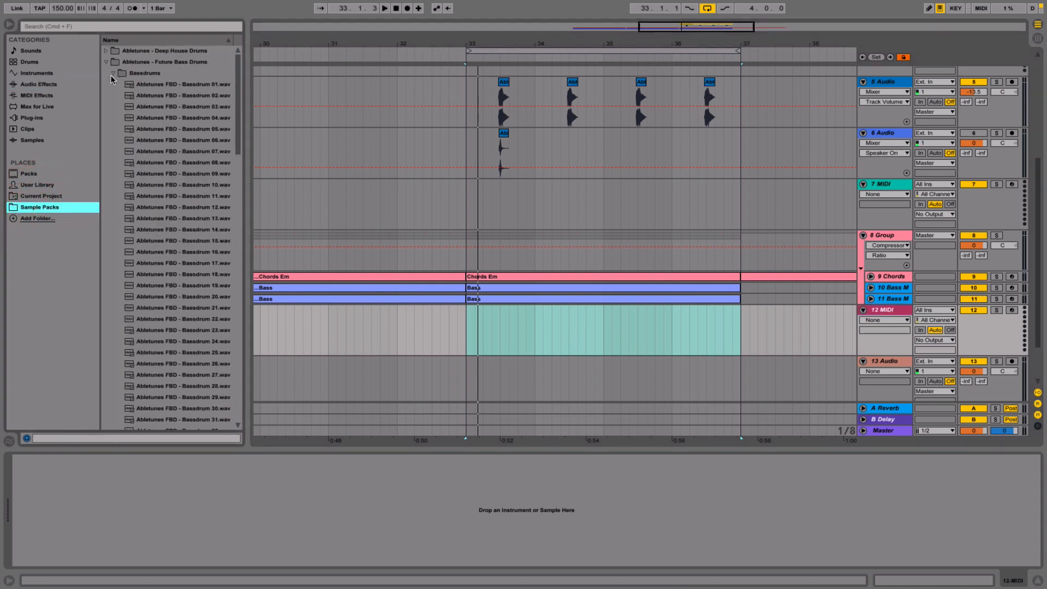
left_click(105, 61)
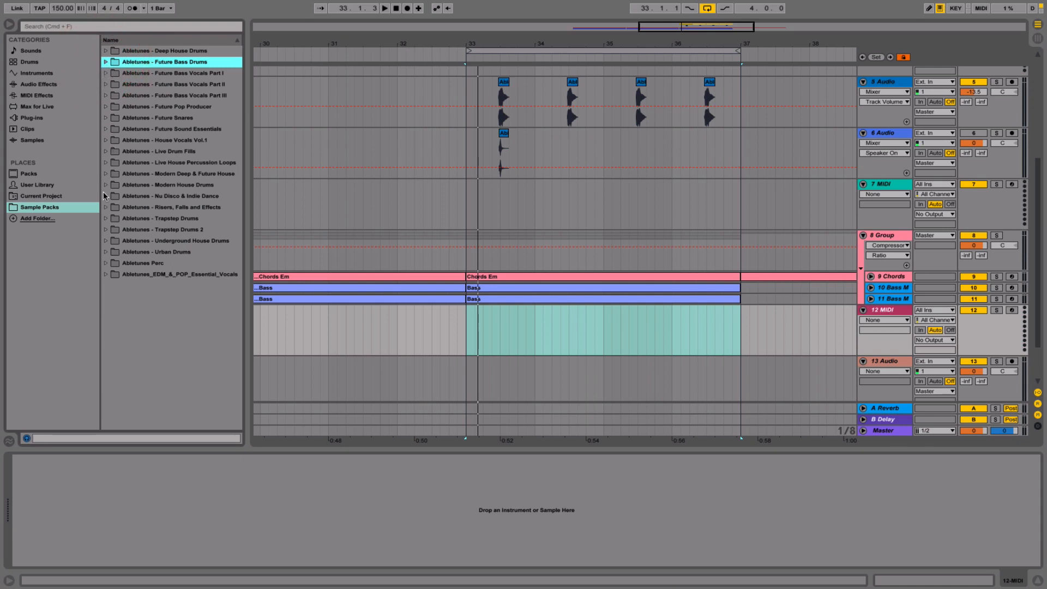
left_click(106, 85)
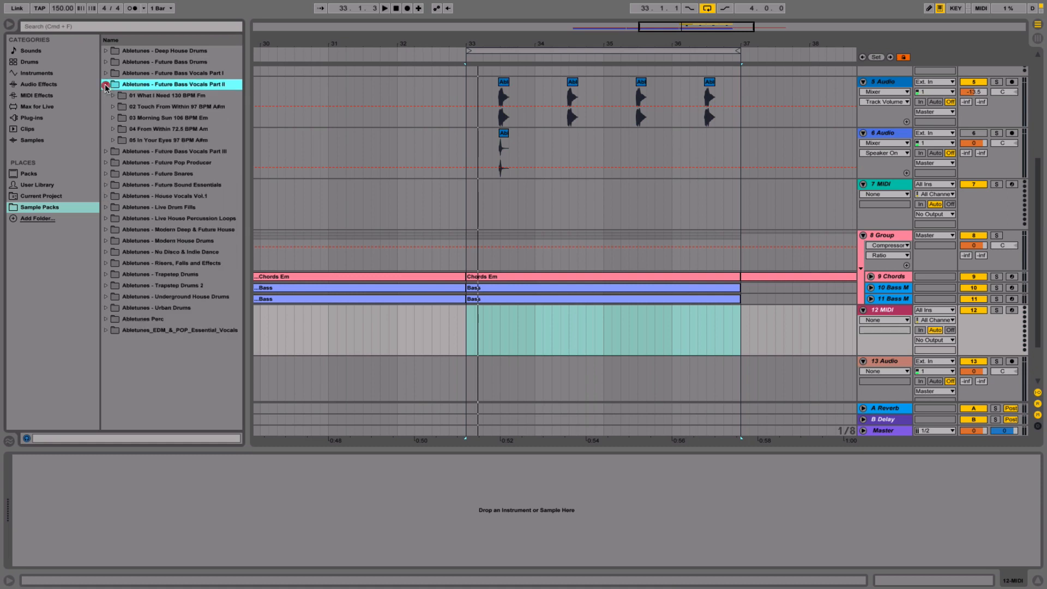
left_click(113, 119)
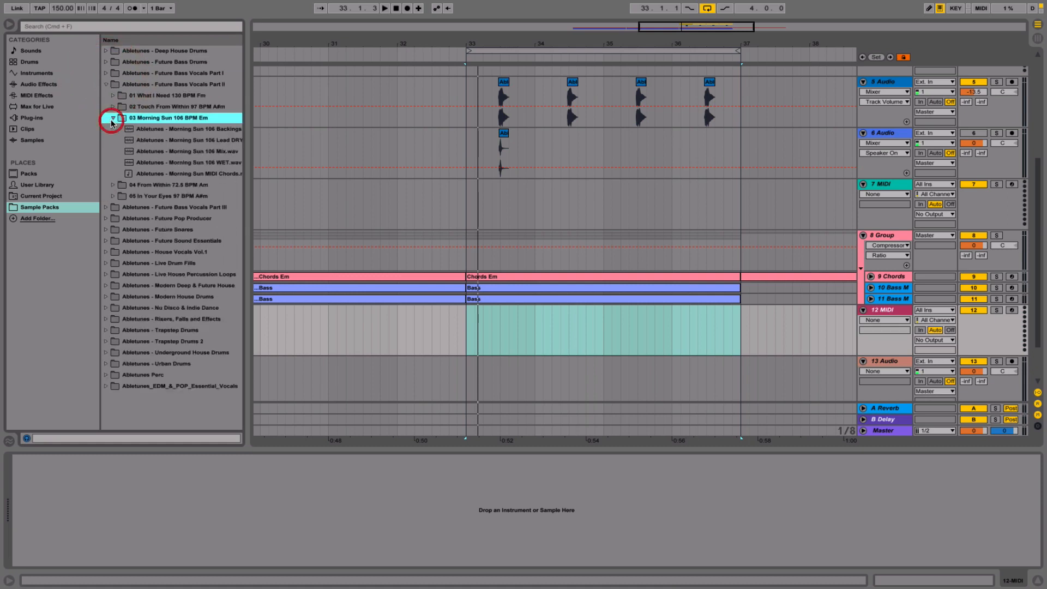
- Load the Morning Sun 106 Backings DRY vocal sample as the instrument on the new MIDI track
left_click(140, 130)
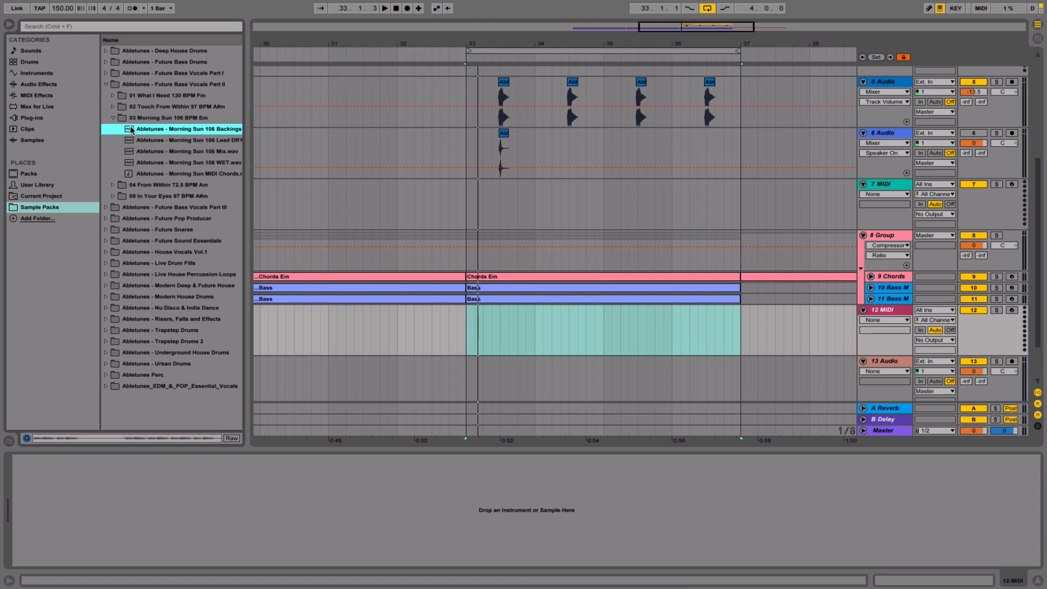
left_click(889, 310)
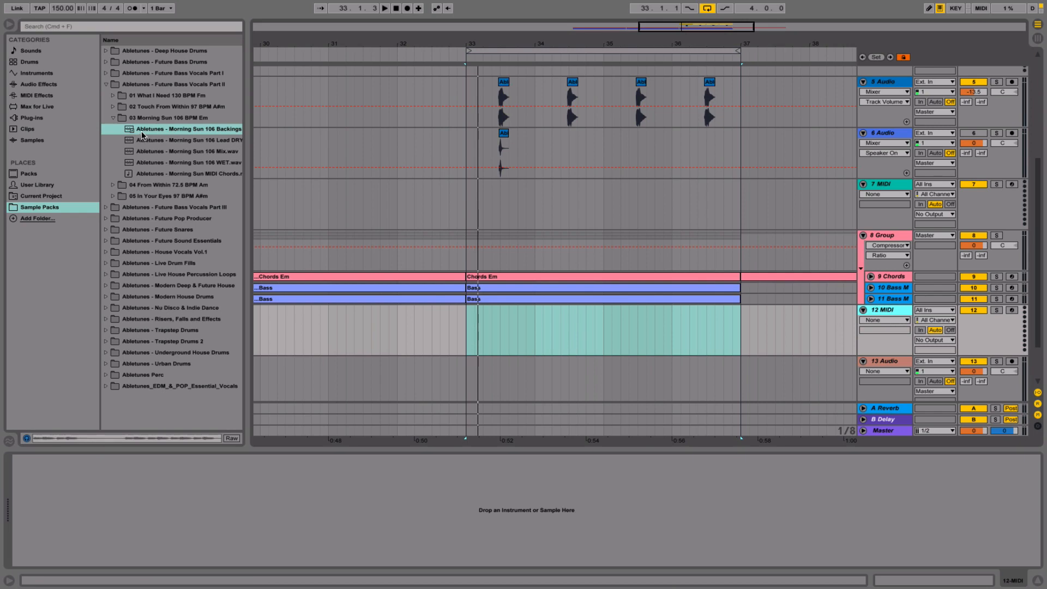
left_click_drag(141, 131, 177, 524)
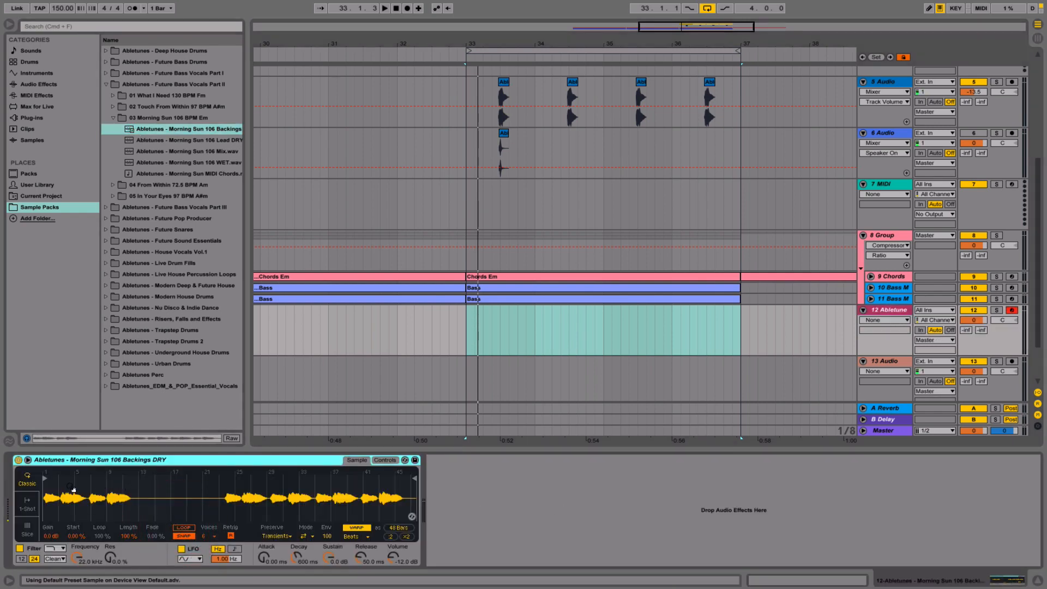
- Turn off warping for the sample and place its start marker at the vocal note beginning just after 0:06
mouse_move(74, 490)
left_mouse_down()
mouse_move(87, 504)
mouse_move(76, 478)
mouse_move(97, 478)
left_mouse_up()
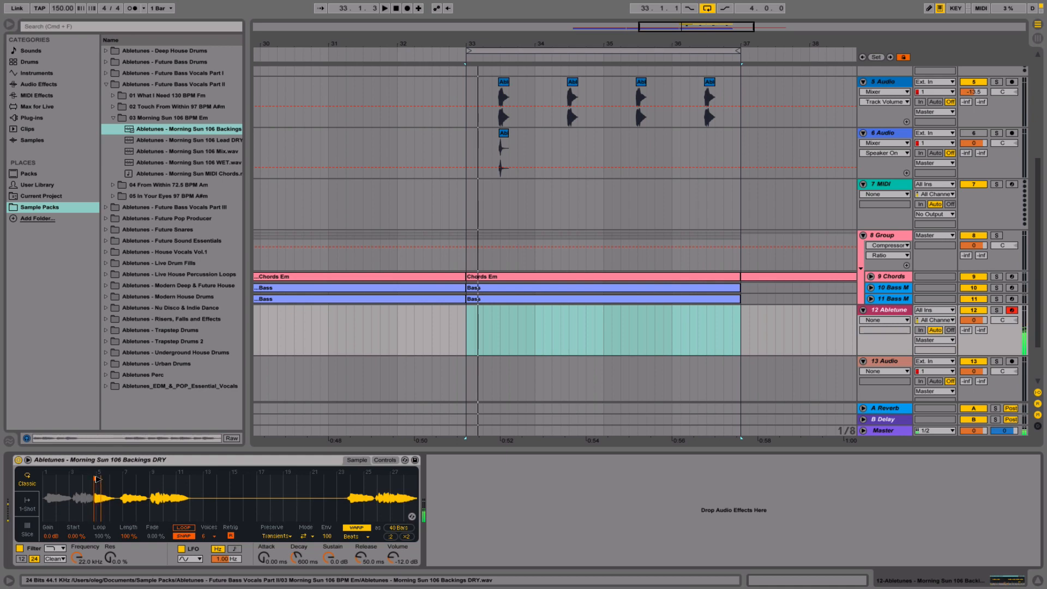
left_click(96, 479)
left_click_drag(94, 492, 100, 537)
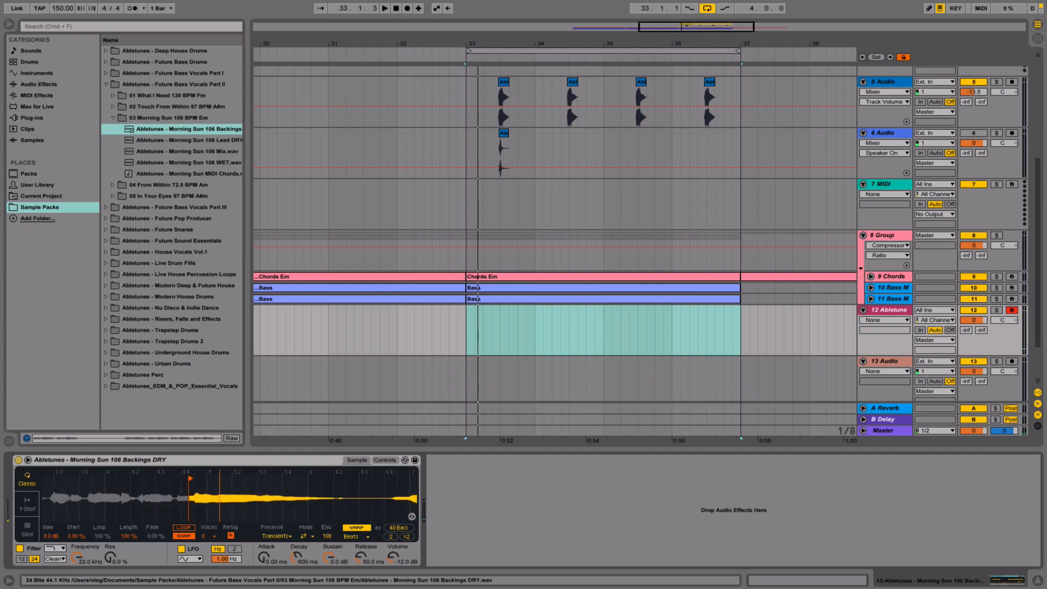
left_click(356, 528)
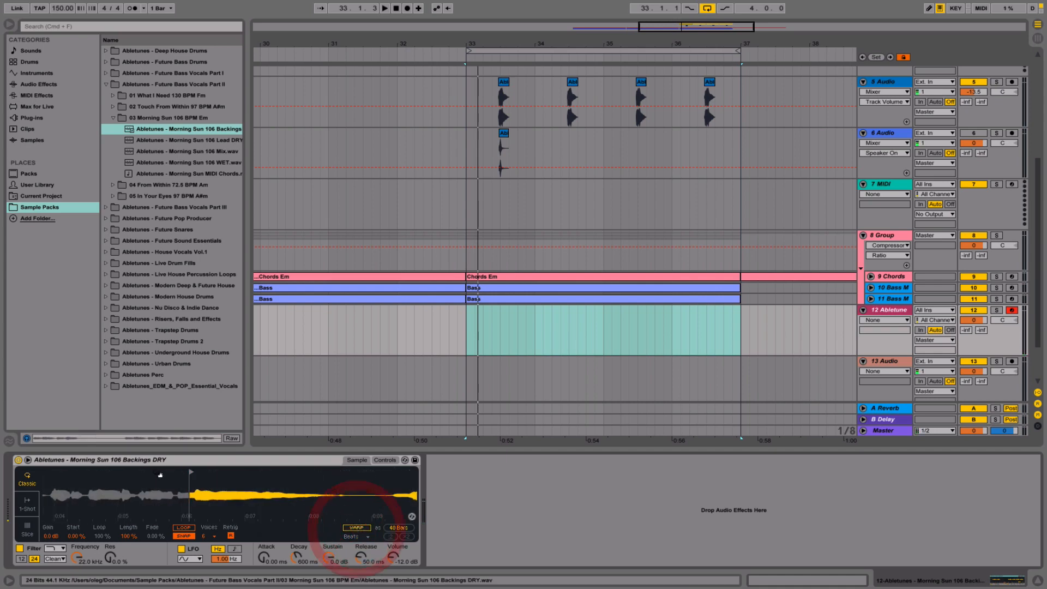
left_click_drag(192, 472, 202, 472)
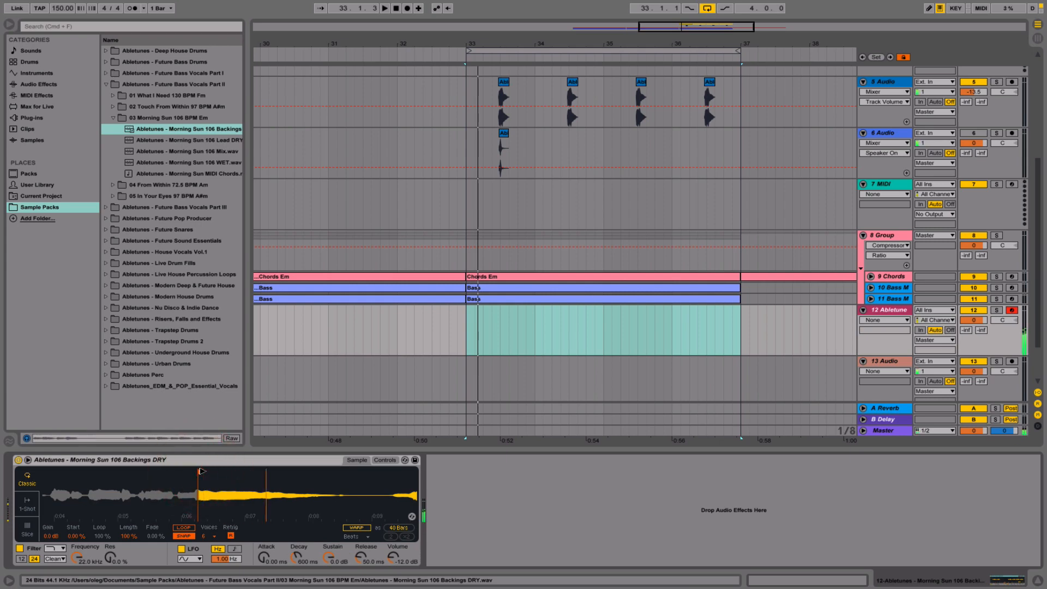
- Limit the sampler to 1 voice and set its glide mode to Glide
left_click(212, 536)
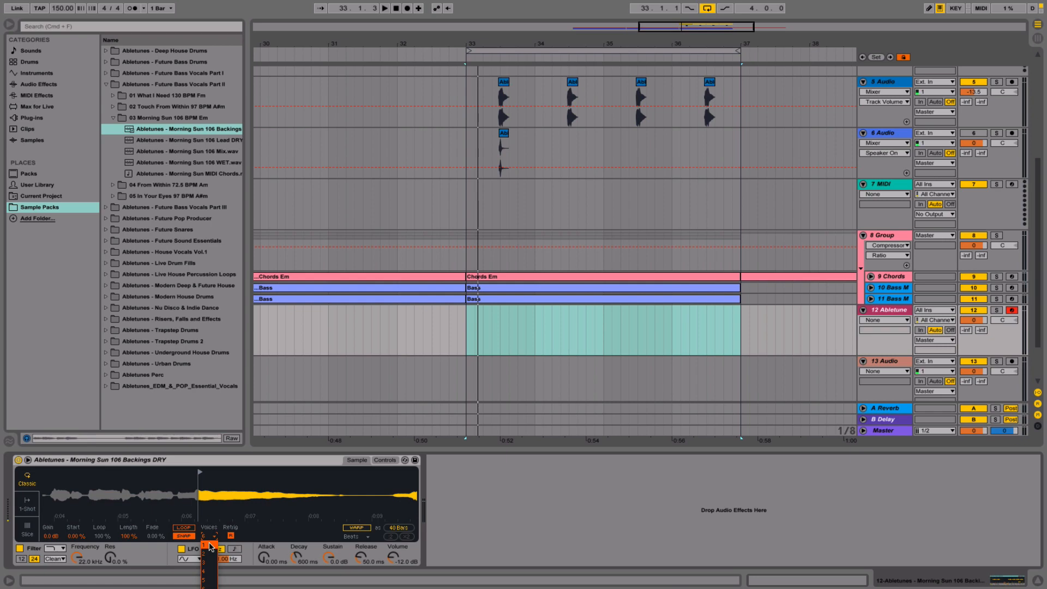
left_click(210, 545)
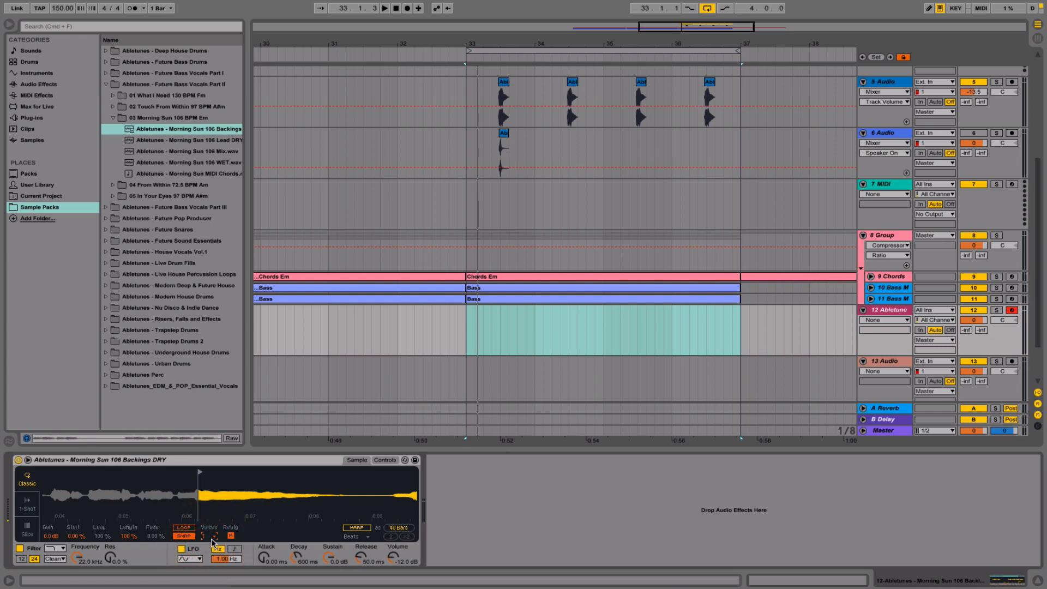
left_click(382, 461)
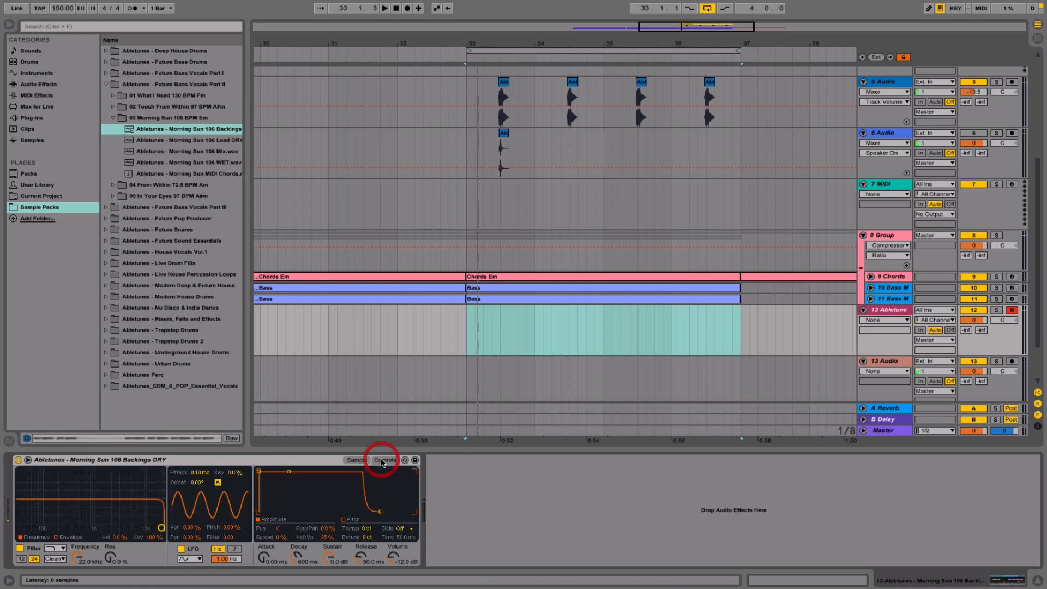
left_click(405, 528)
left_click(413, 555)
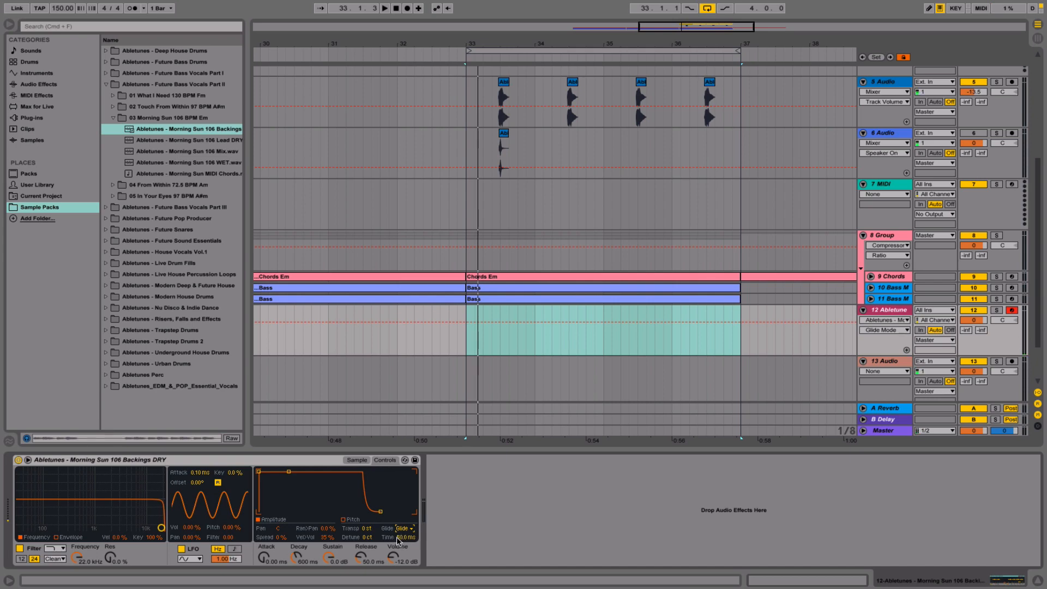
- Set the sampler's glide time to about 85.1 ms
mouse_move(401, 540)
left_mouse_down()
mouse_move(401, 515)
mouse_move(407, 540)
left_mouse_up()
mouse_move(407, 540)
left_mouse_down()
mouse_move(400, 552)
mouse_move(403, 530)
left_mouse_up()
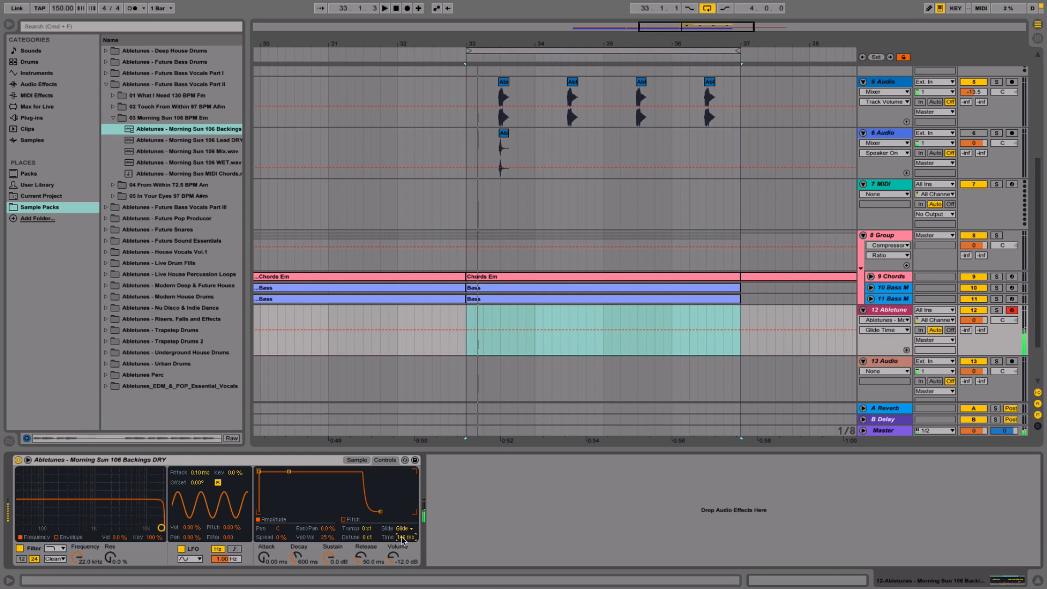
left_click_drag(402, 540, 402, 546)
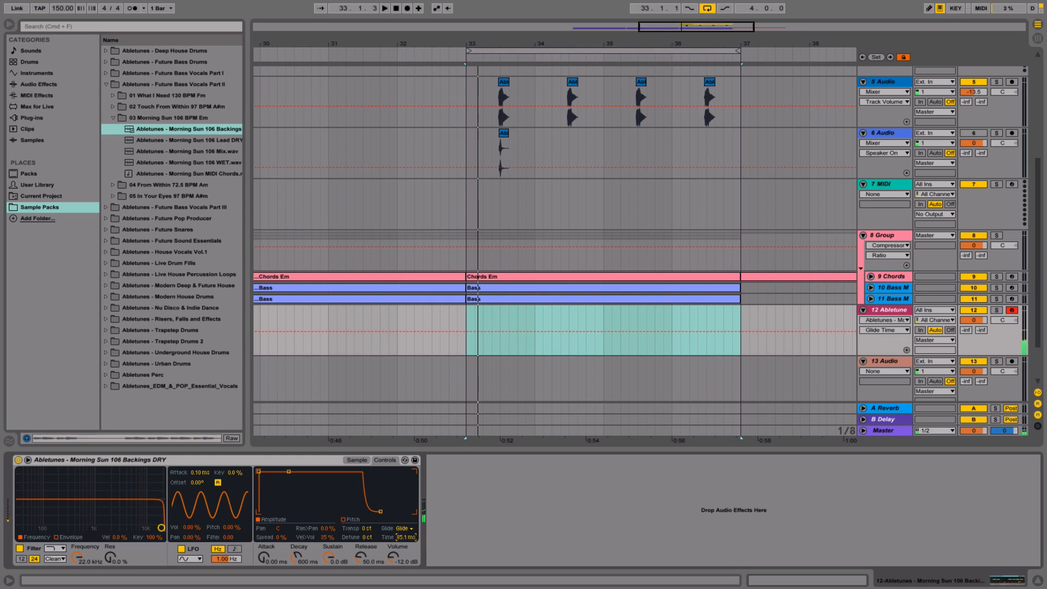
- Bring the sample's end marker back to about 0:09, just after the held vocal note fades out
left_click(362, 460)
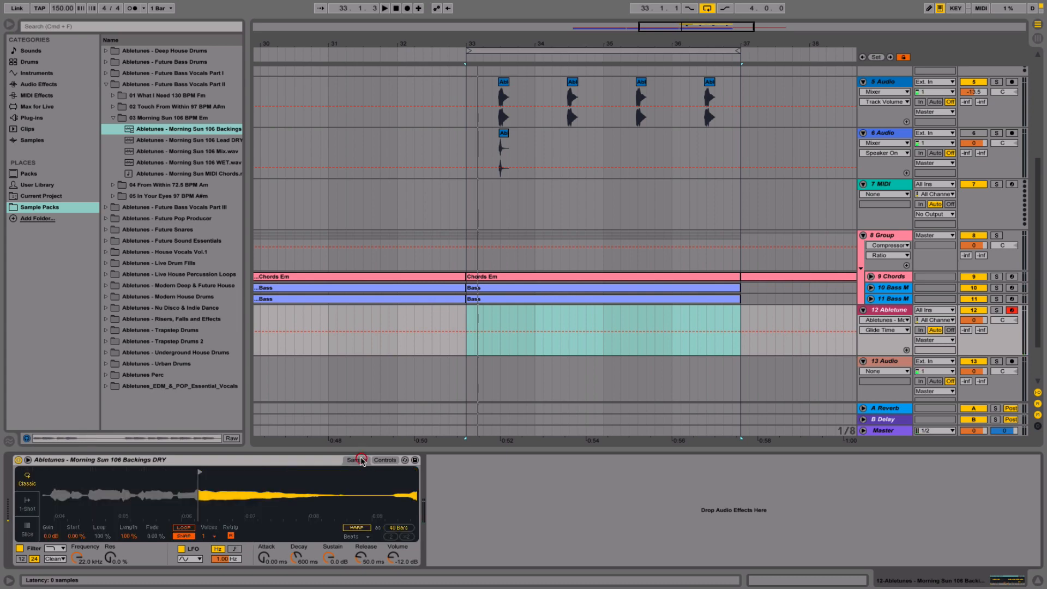
left_click_drag(318, 498, 318, 437)
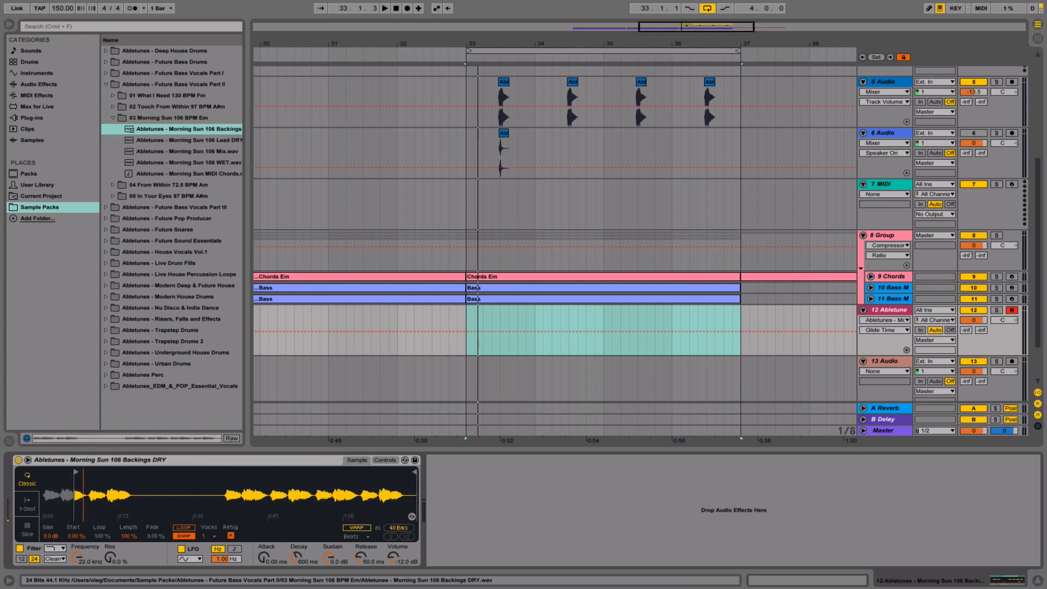
mouse_move(412, 473)
left_mouse_down()
mouse_move(82, 494)
mouse_move(85, 510)
mouse_move(261, 518)
mouse_move(262, 494)
left_mouse_up()
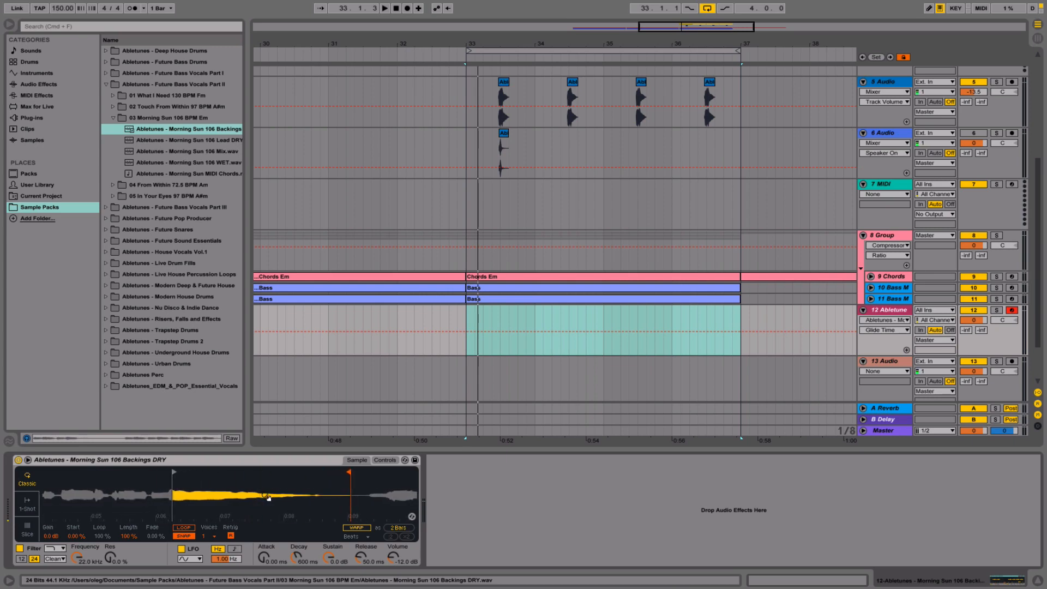
key("a")
key("a")
scroll(275, 499, "right", 1)
scroll(203, 496, "right", 3)
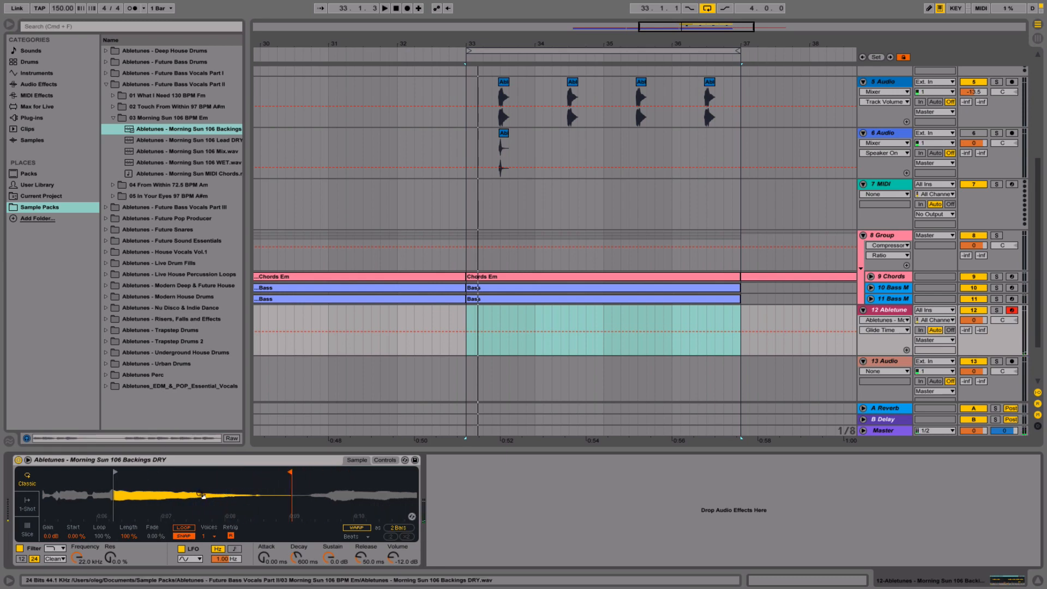
scroll(203, 496, "left", 5)
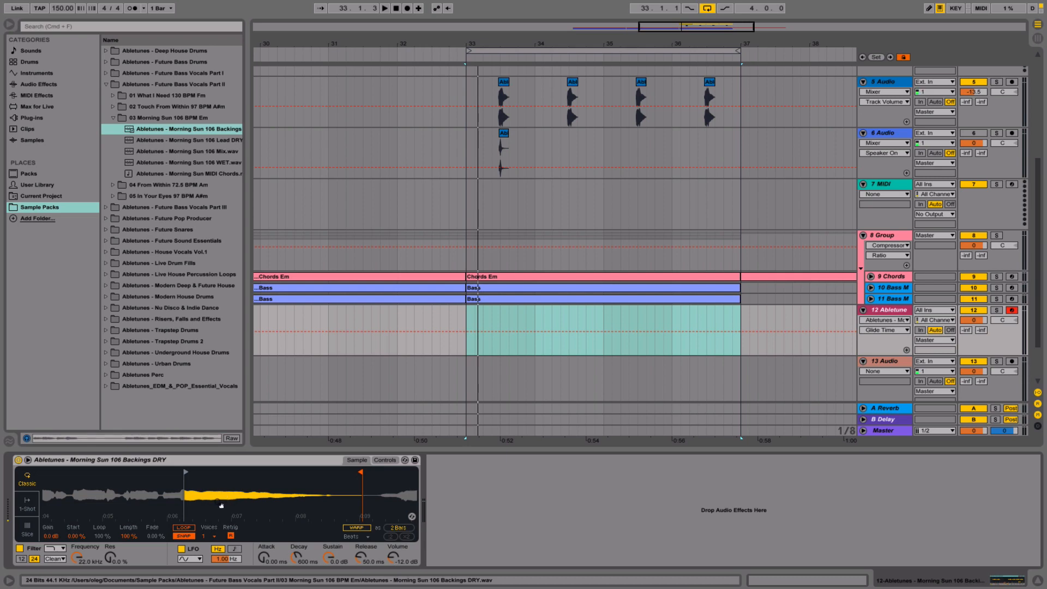
scroll(221, 506, "left", 1)
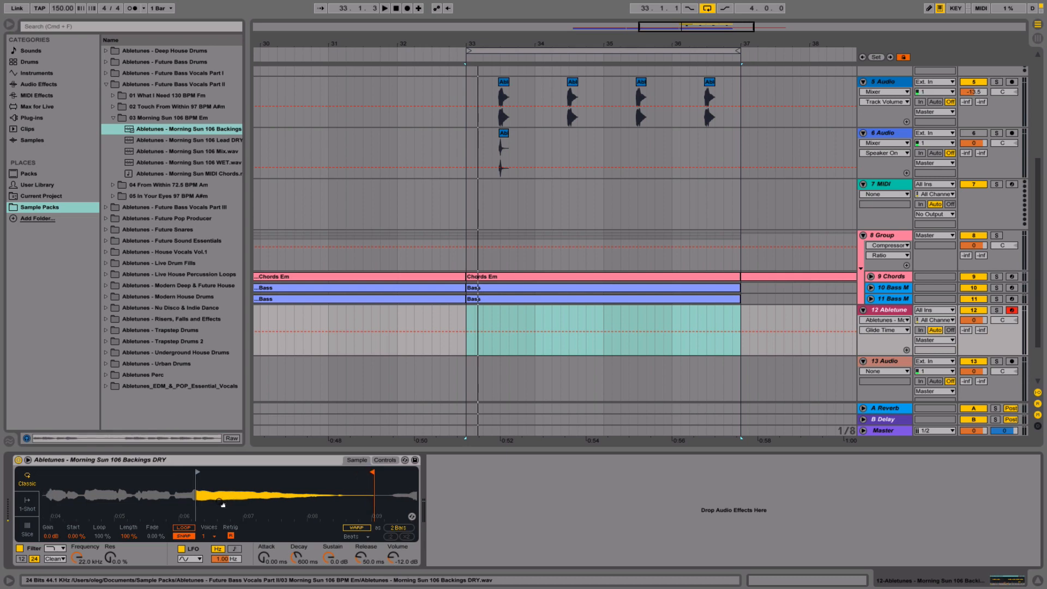
scroll(223, 505, "right", 2)
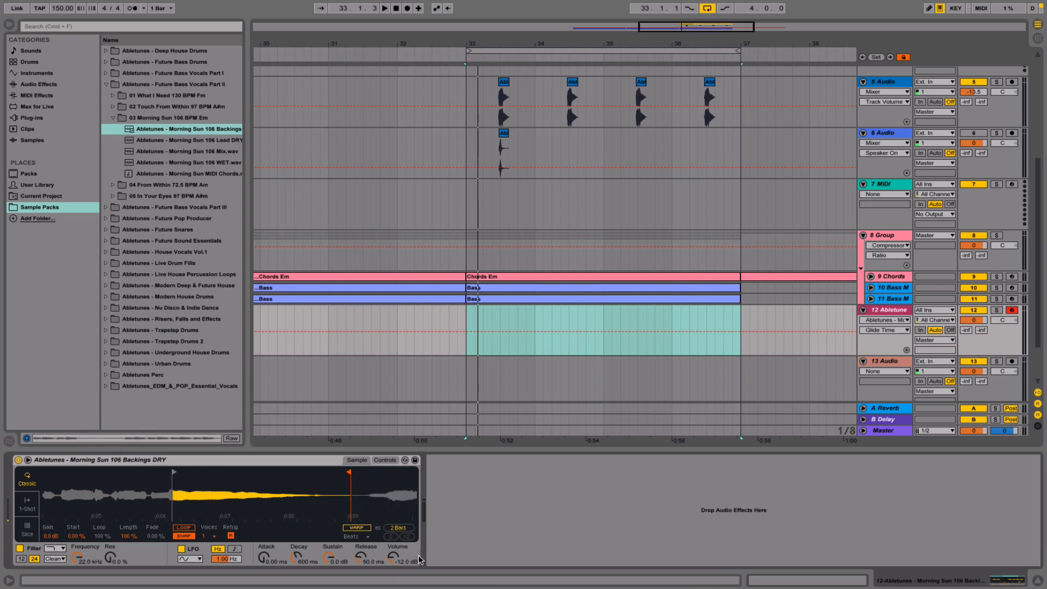
- Raise the sampler's volume to -4.00 dB
left_click_drag(392, 562, 393, 548)
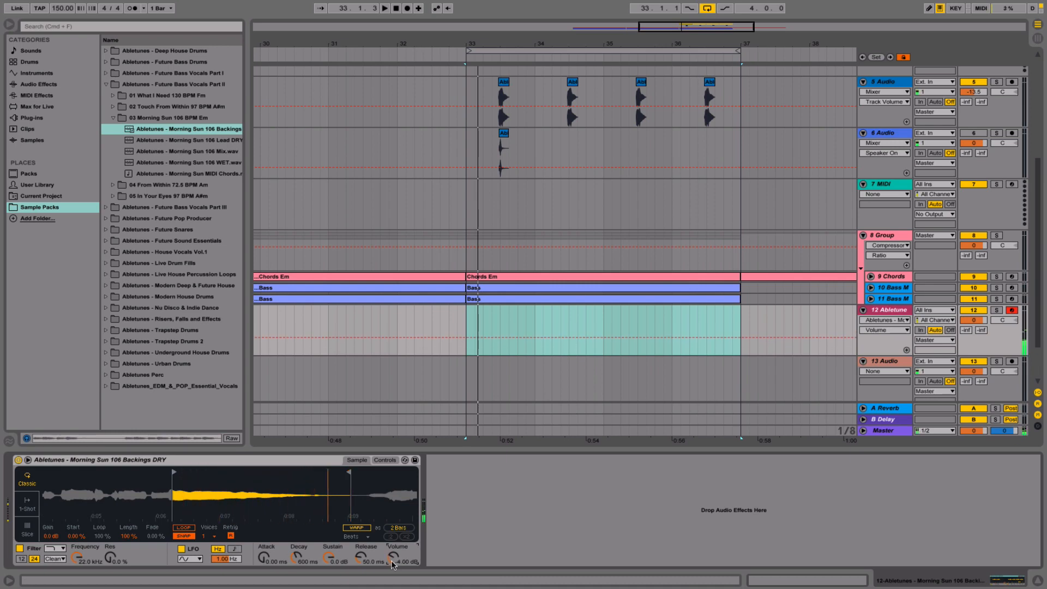
scroll(300, 81, "left", 2)
scroll(300, 81, "right", 2)
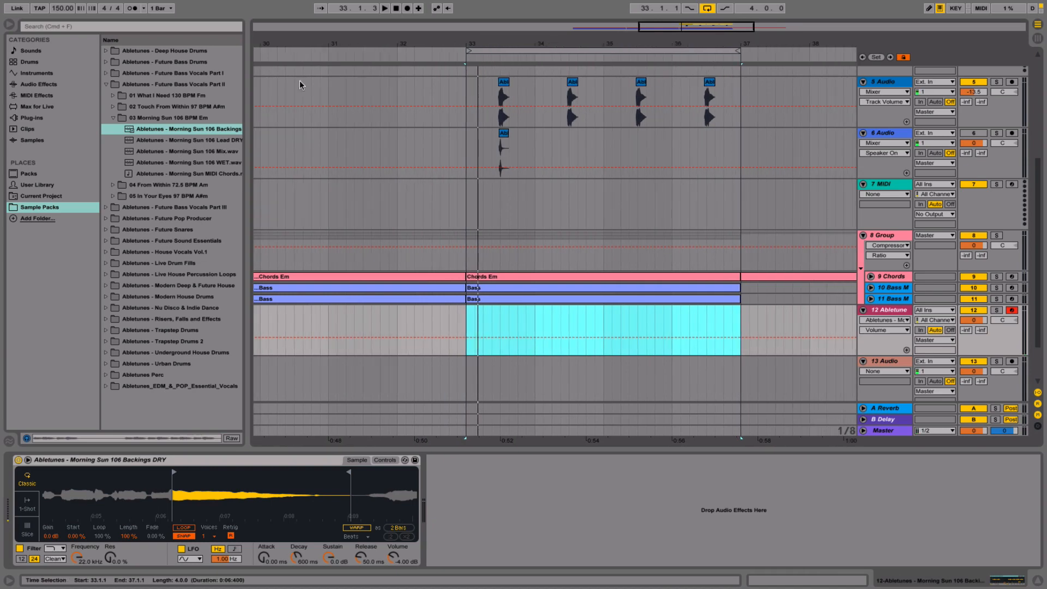
- Find the Tuner among the audio effects, add it after the vocal sampler, and sound a note to check its pitch
left_click(48, 86)
left_click(91, 25)
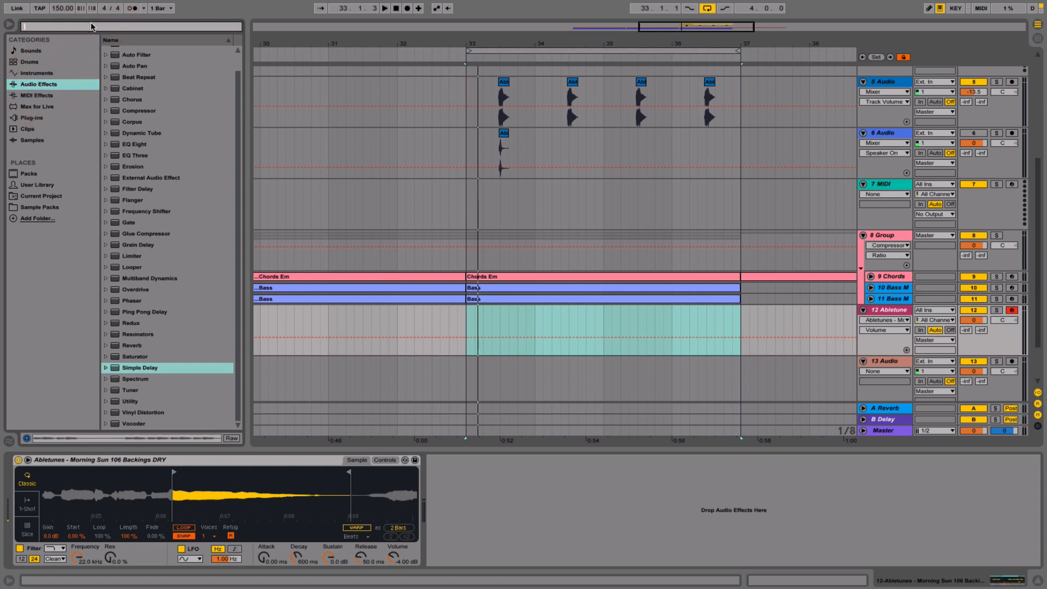
type("tune")
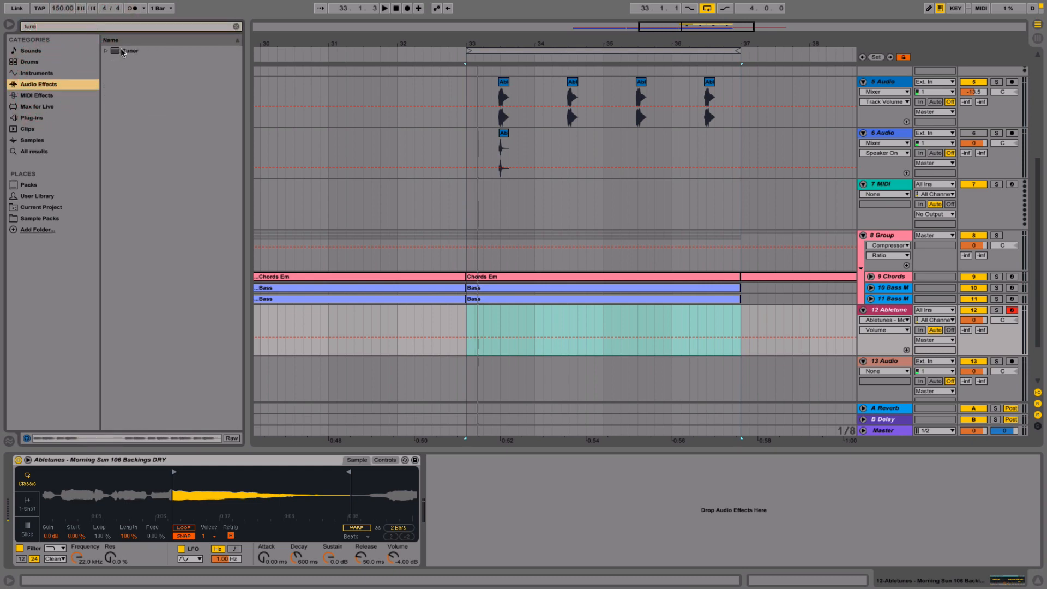
double_click(122, 52)
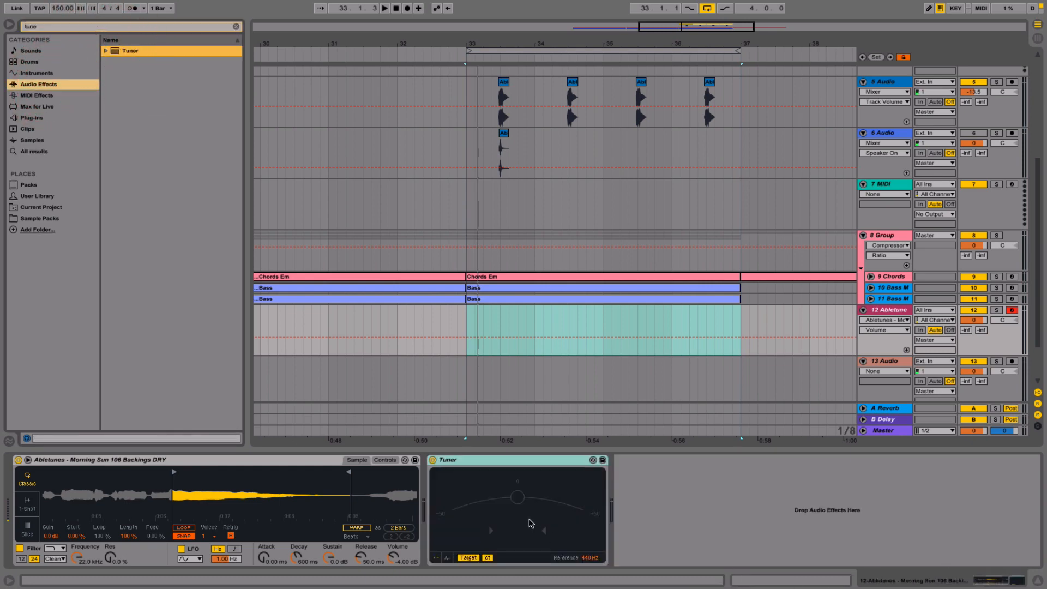
key("a")
- Transpose the vocal sample by -7 st, checking the pitch against the Tuner, and remove the Tuner from the track
left_click(385, 460)
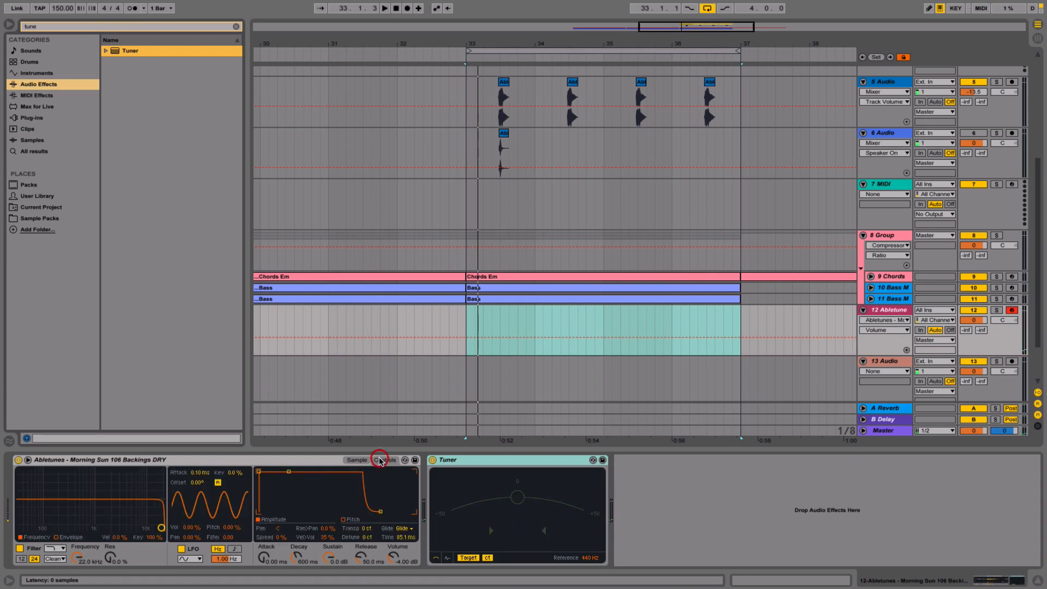
left_click(367, 529)
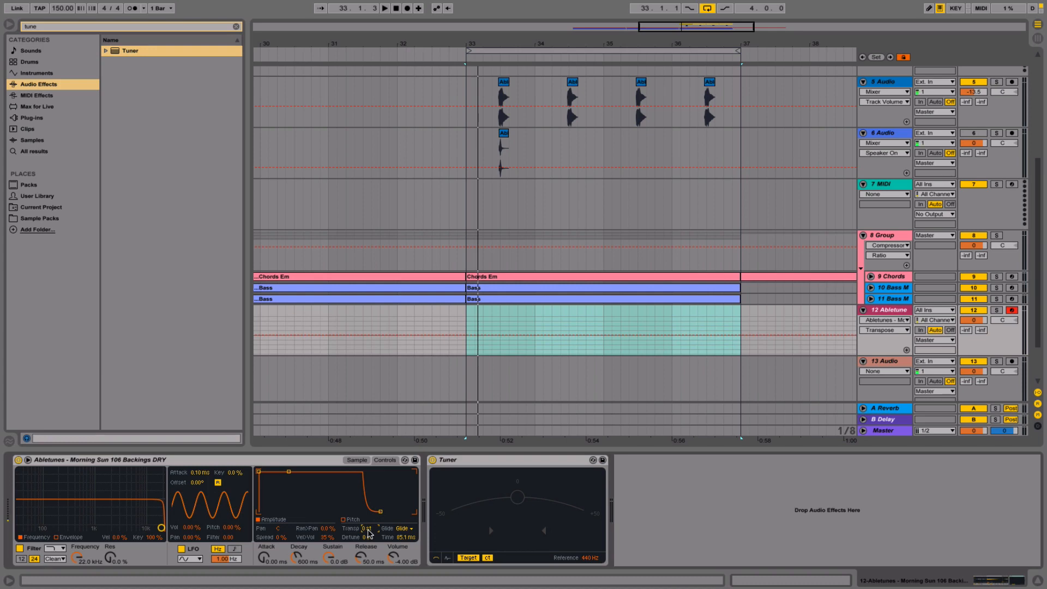
key("Down")
key("Down")
key("Down")
key("Down")
key("Down")
key("a")
key("a")
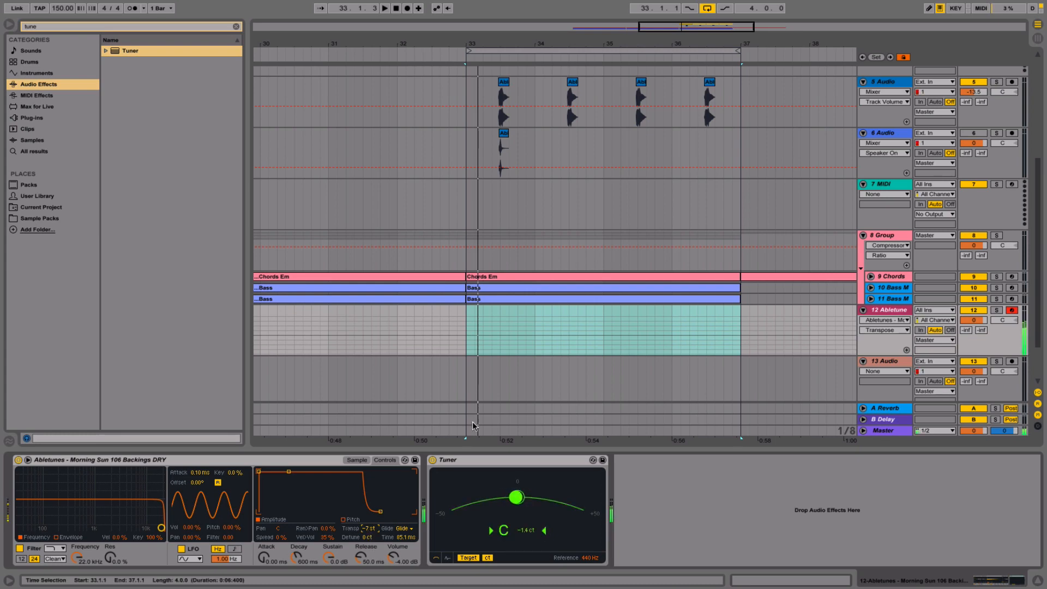
left_click(473, 460)
key("Delete")
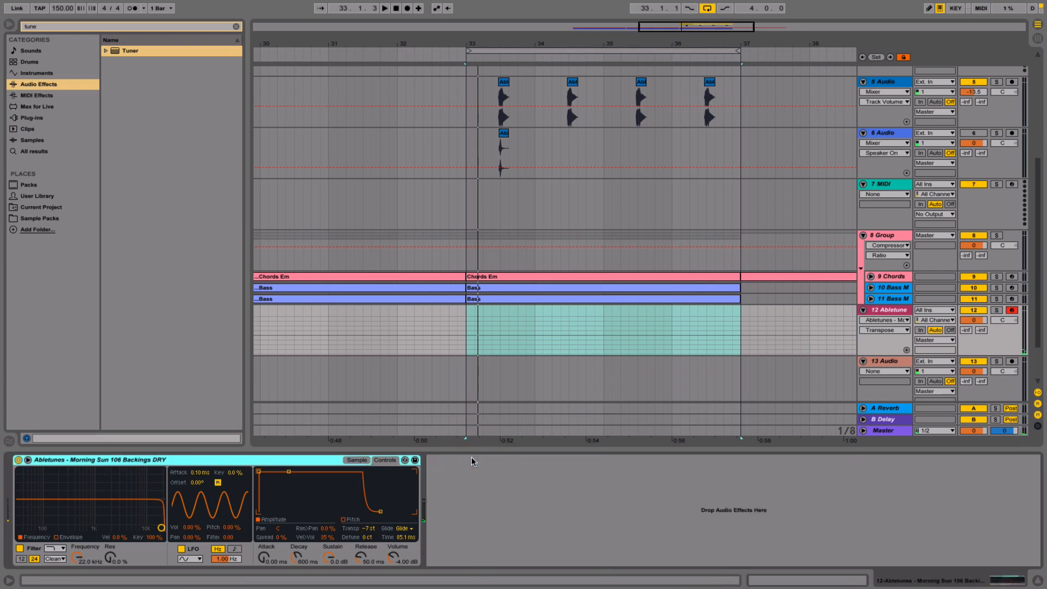
- Examine the vocal sampler's sample display and modulation controls, and compare the 1-Shot playback mode with Classic
left_click(354, 460)
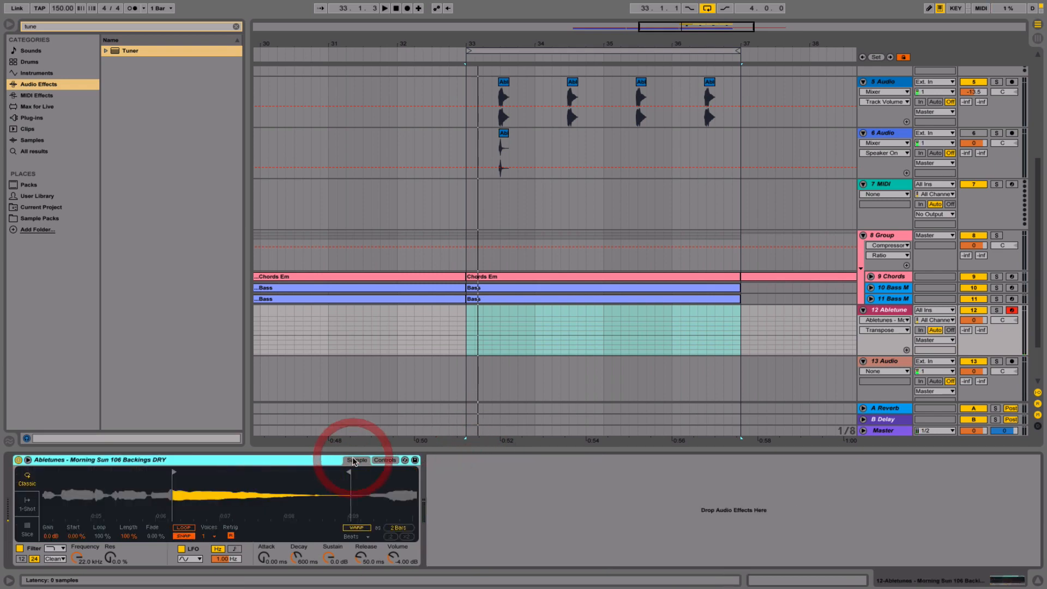
left_click(385, 460)
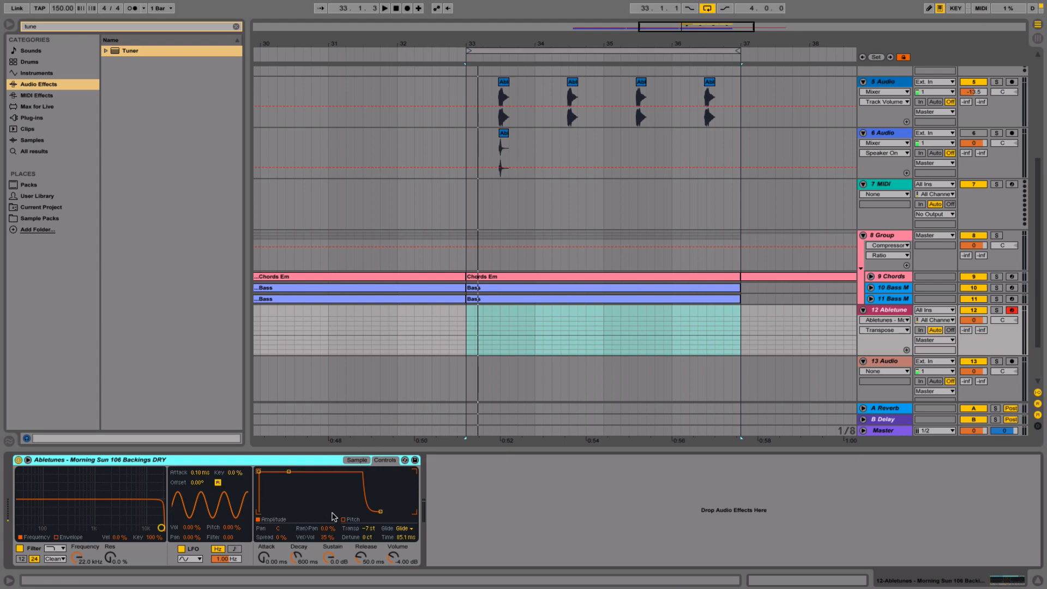
left_click(357, 460)
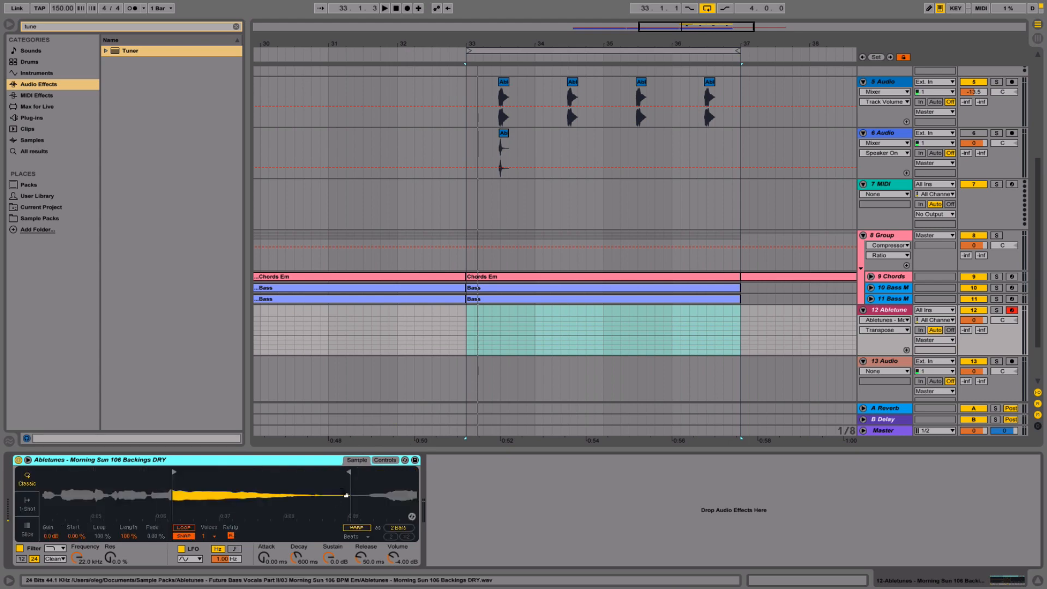
left_click(384, 460)
left_click(357, 460)
left_click(26, 508)
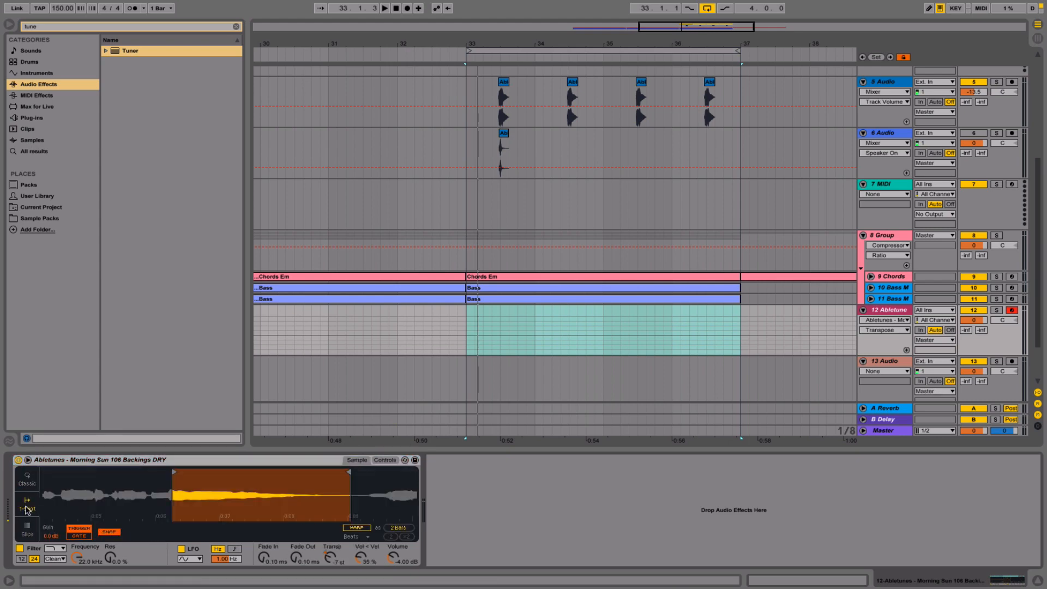
left_click(28, 478)
- Give the vocal sampler a subtle pitch envelope with an amount of +5 ct and a decay of 37.0 ms
left_click(386, 460)
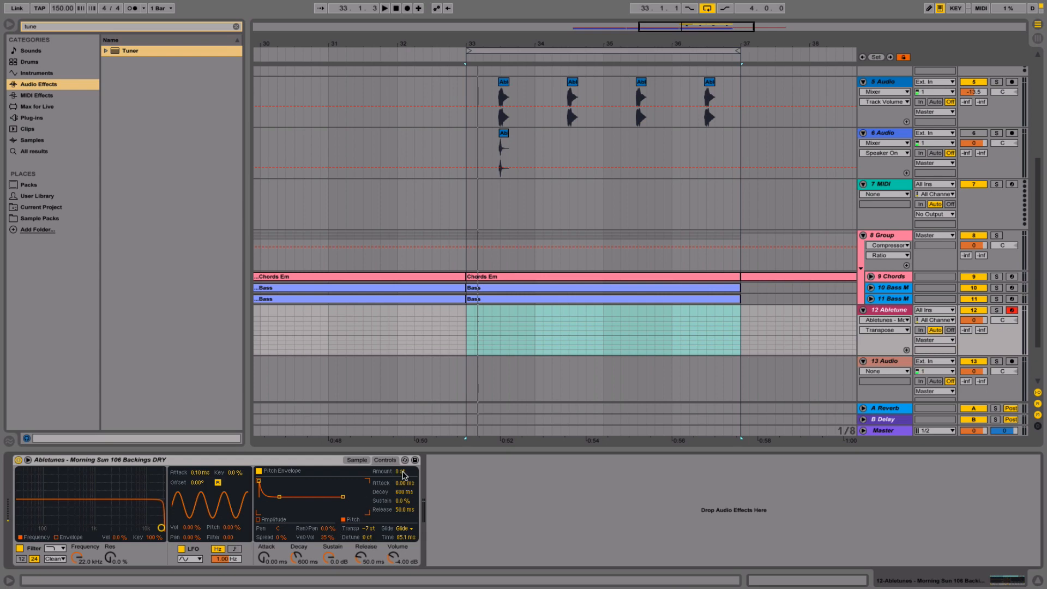
mouse_move(401, 472)
left_mouse_down()
mouse_move(401, 461)
mouse_move(402, 470)
left_mouse_up()
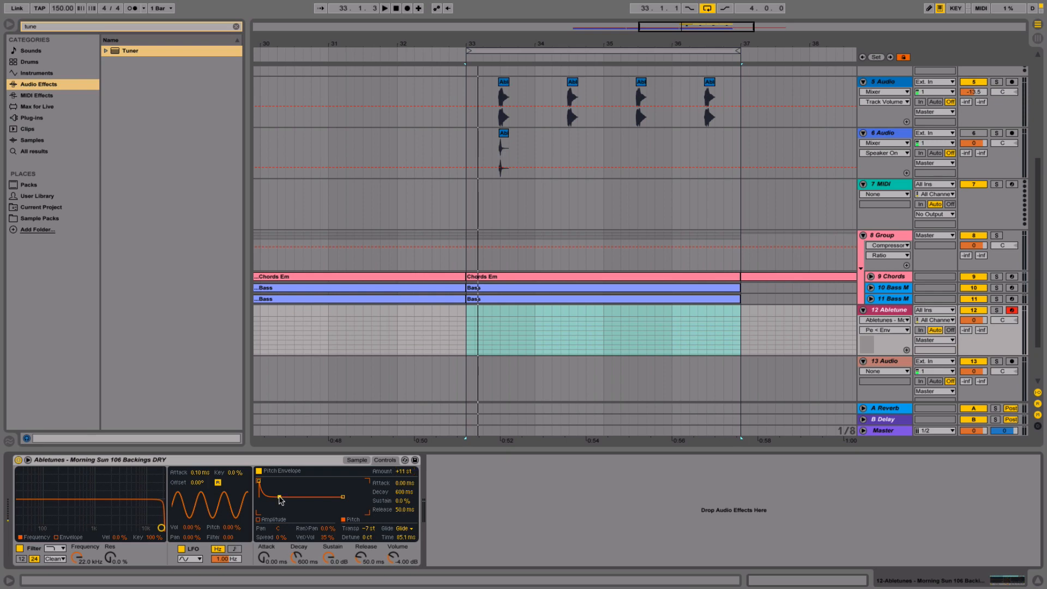
left_click_drag(406, 491, 406, 520)
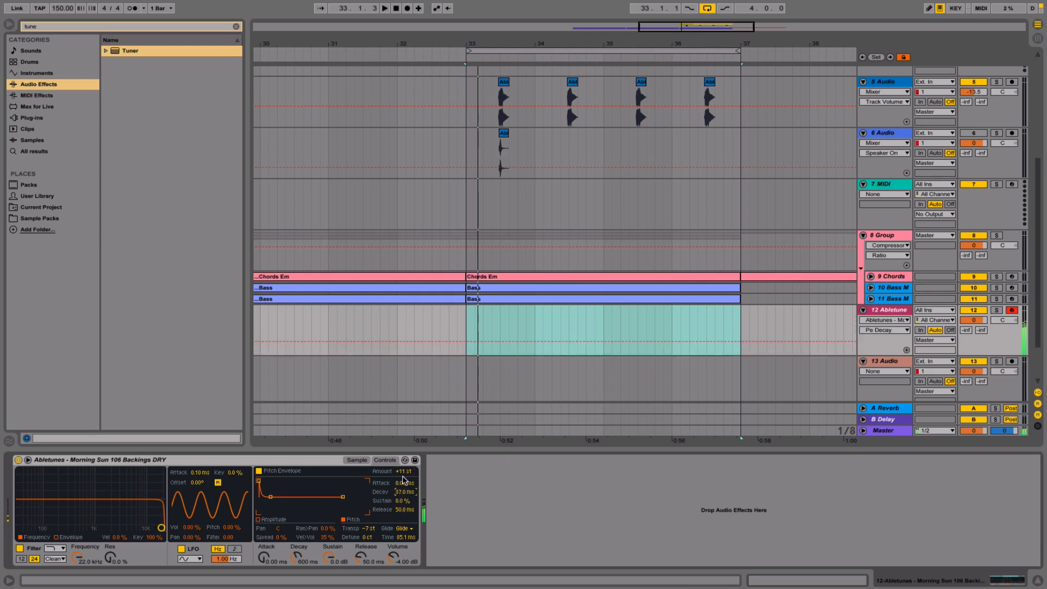
left_click_drag(405, 471, 405, 474)
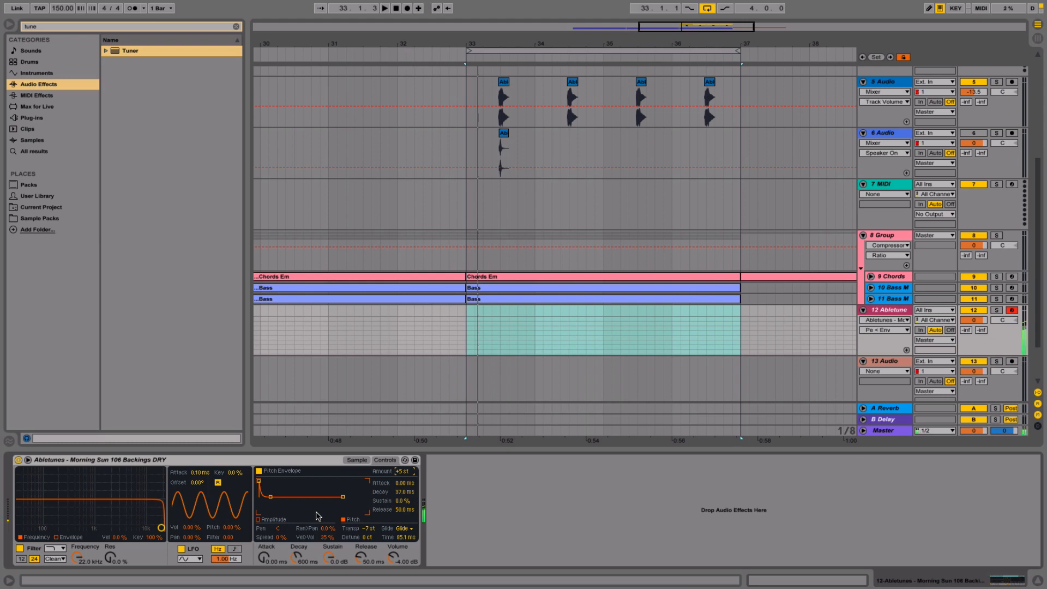
- Fine-tune the vocal sample's start marker, moving it slightly earlier to about 0:06.26 at the onset of the held note
left_click(357, 460)
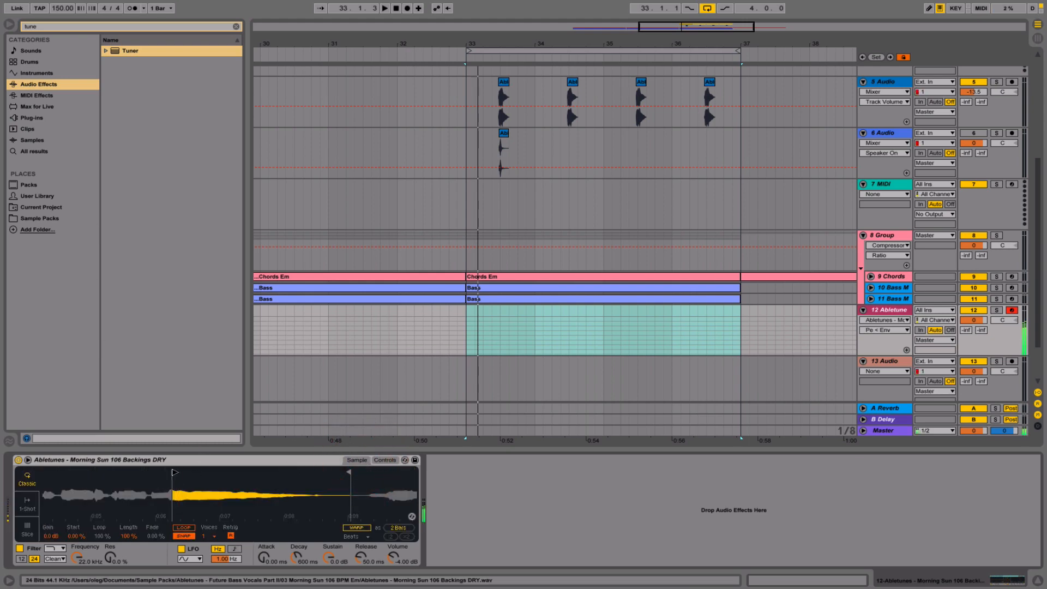
mouse_move(174, 471)
left_mouse_down()
mouse_move(187, 472)
mouse_move(174, 472)
left_mouse_up()
left_click_drag(264, 557, 264, 563)
mouse_move(177, 495)
left_mouse_down()
mouse_move(95, 524)
mouse_move(95, 513)
mouse_move(94, 535)
left_mouse_up()
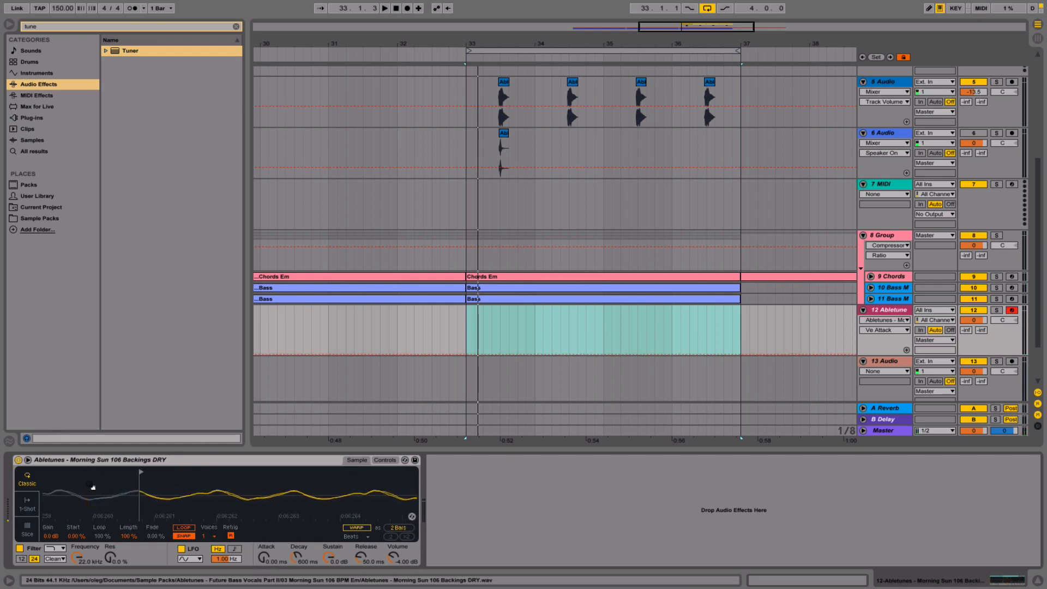
mouse_move(140, 473)
left_mouse_down()
mouse_move(127, 472)
mouse_move(157, 474)
mouse_move(125, 476)
left_mouse_up()
left_click_drag(197, 510, 75, 494)
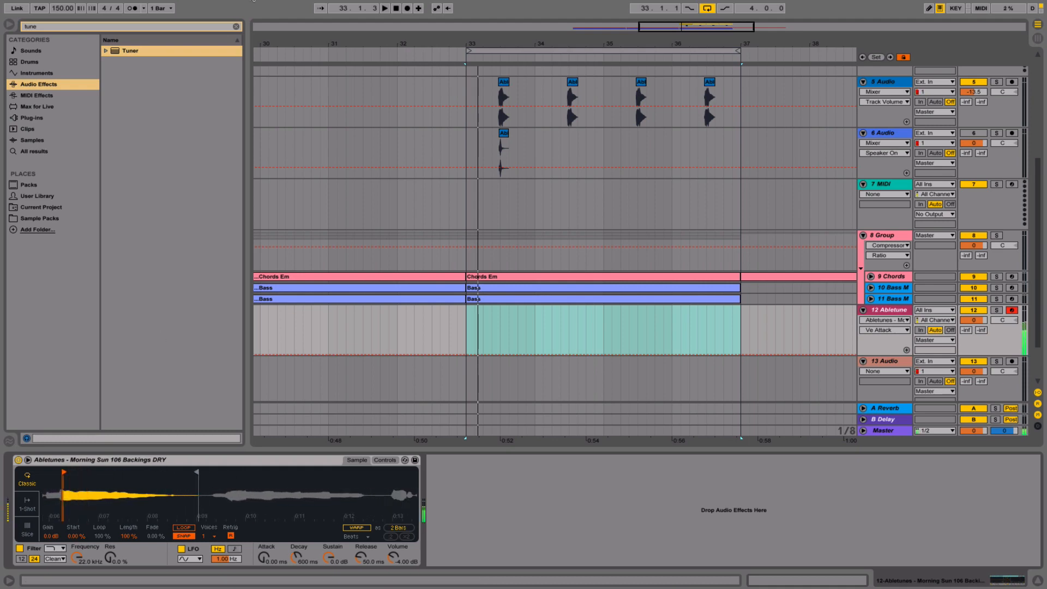
- Clear the effects search, add a Reverb after the vocal sampler, and set its quality to High
left_click(235, 26)
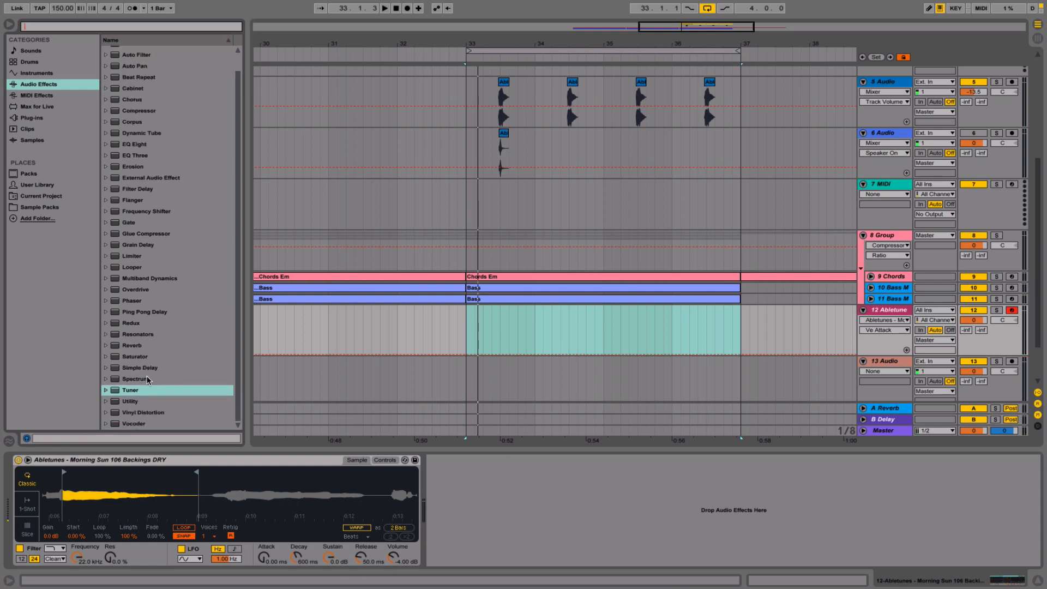
double_click(129, 346)
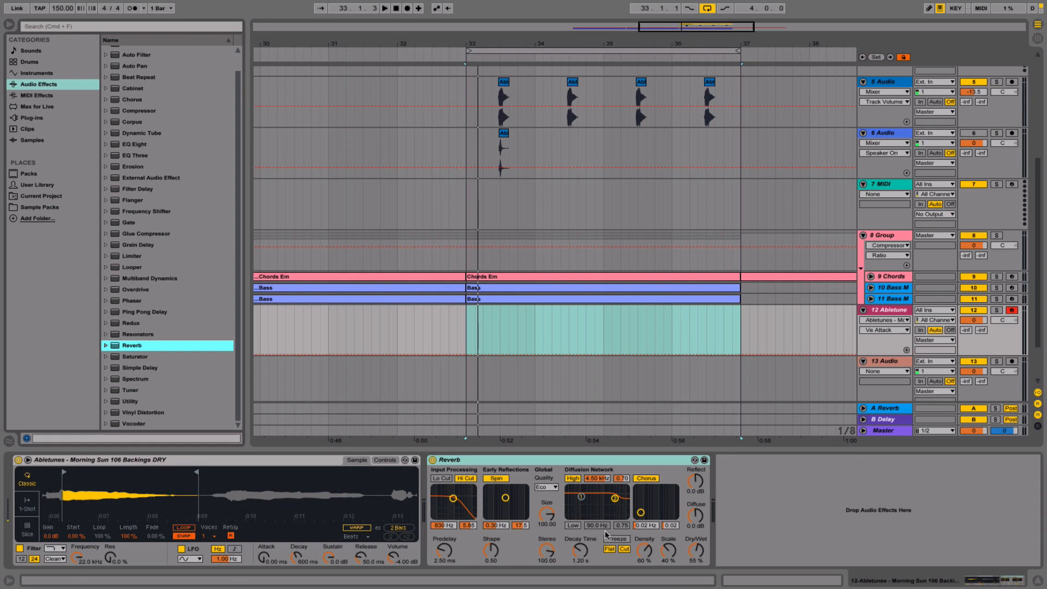
left_click(548, 487)
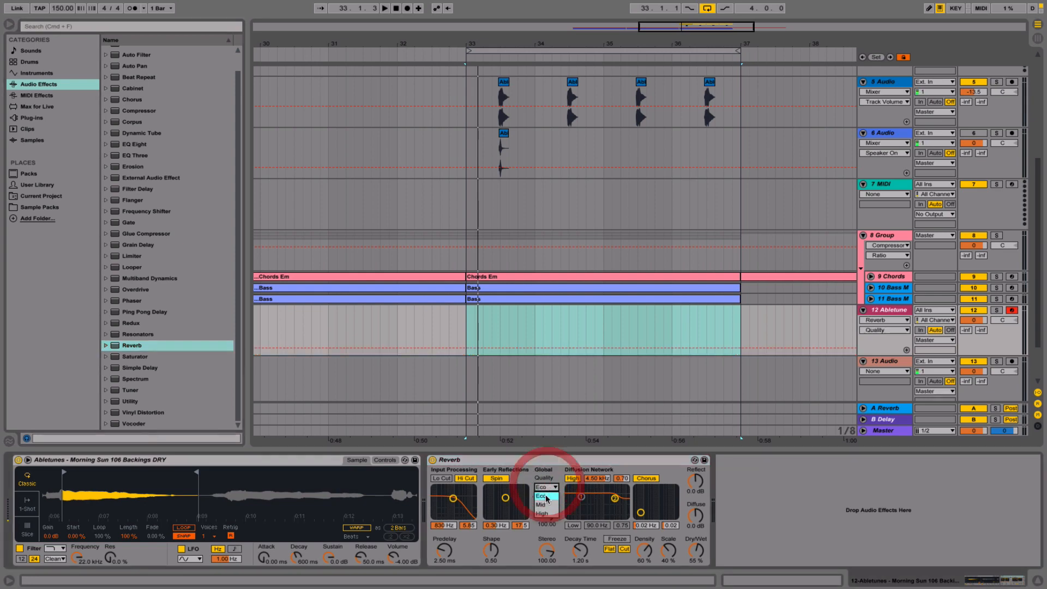
left_click(546, 453)
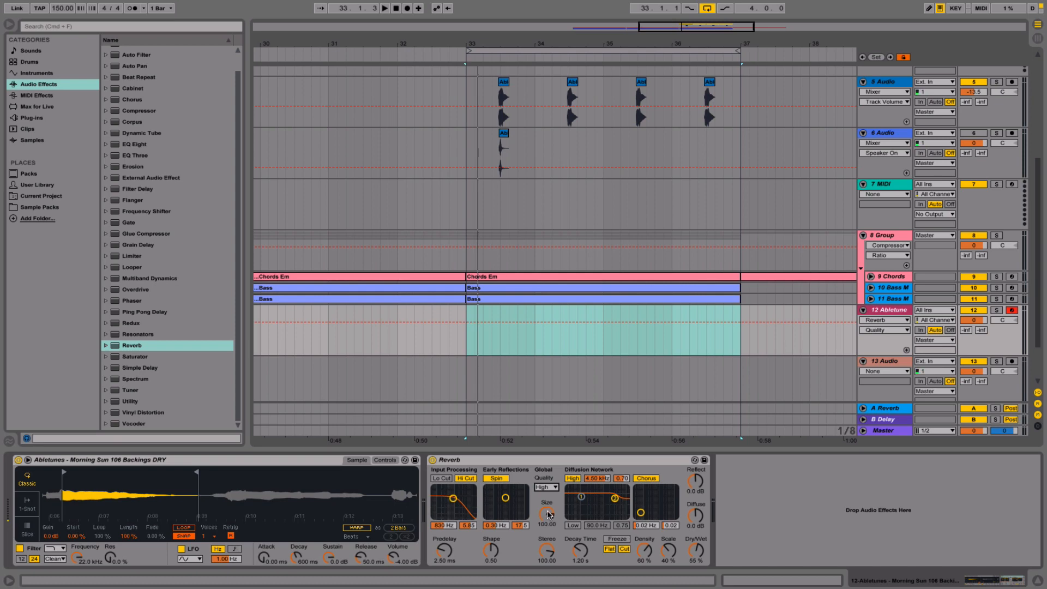
- Set the vocal reverb's decay time to 4.76 s, its size to 10.54 and its dry/wet to 43 %, trying larger and smaller sizes
mouse_move(548, 515)
left_mouse_down()
mouse_move(544, 541)
mouse_move(546, 515)
left_mouse_up()
left_click_drag(549, 516, 549, 517)
left_click_drag(547, 515, 549, 515)
left_click_drag(580, 551, 581, 537)
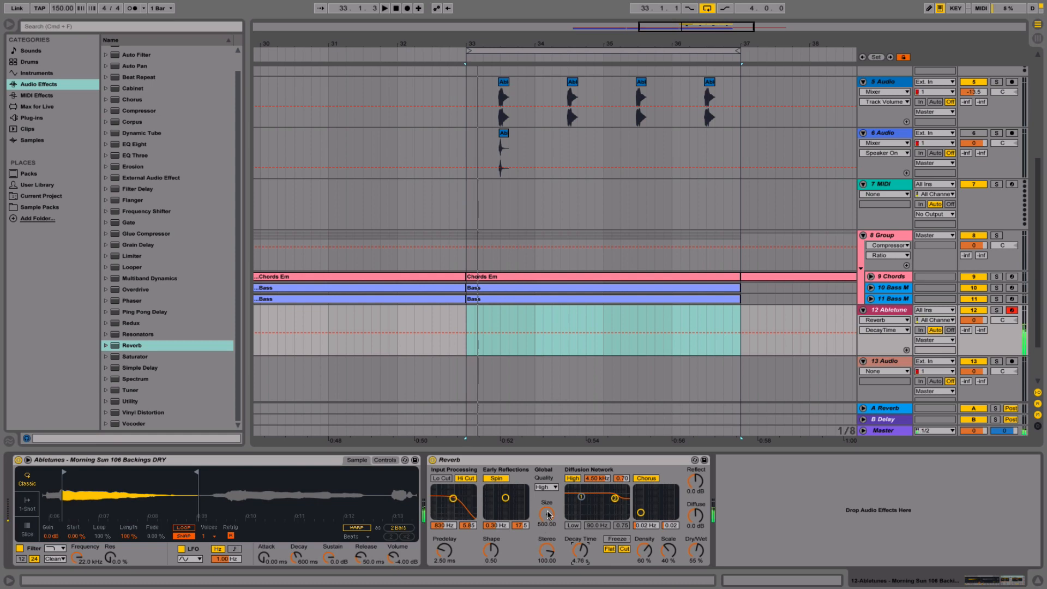
left_click_drag(548, 515, 549, 566)
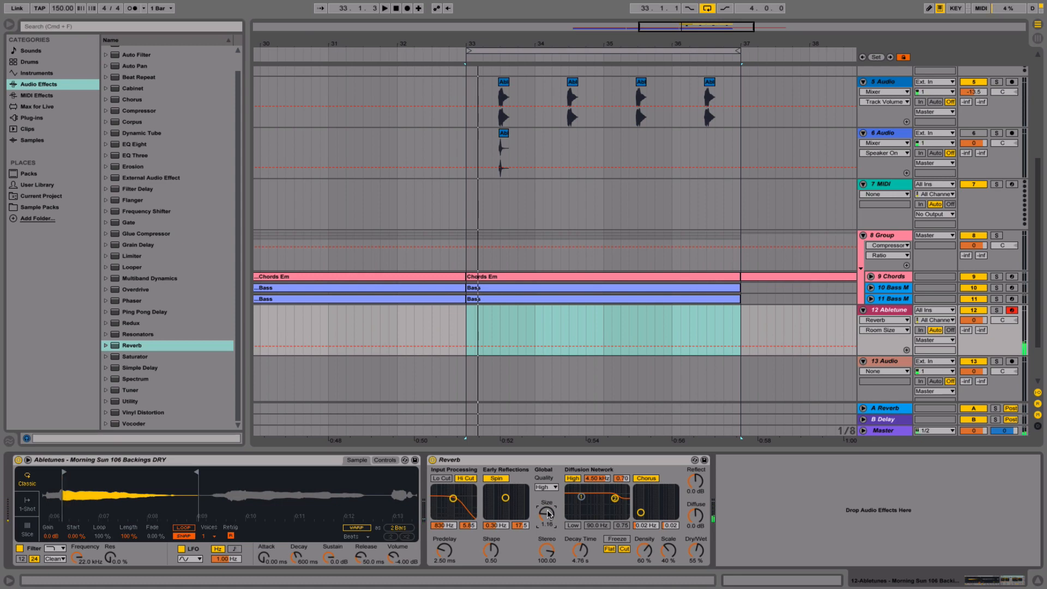
left_click_drag(549, 514, 546, 488)
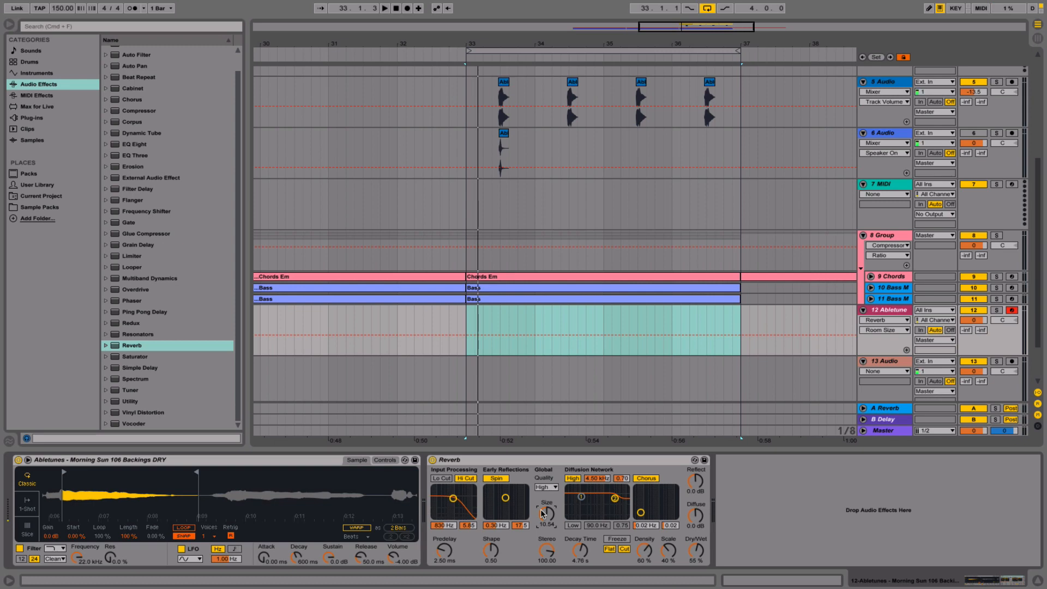
left_click_drag(543, 513, 550, 515)
left_click_drag(697, 556, 697, 562)
- Add an EQ Eight after the Reverb and make band 1 a low-cut filter at 110 Hz
double_click(136, 145)
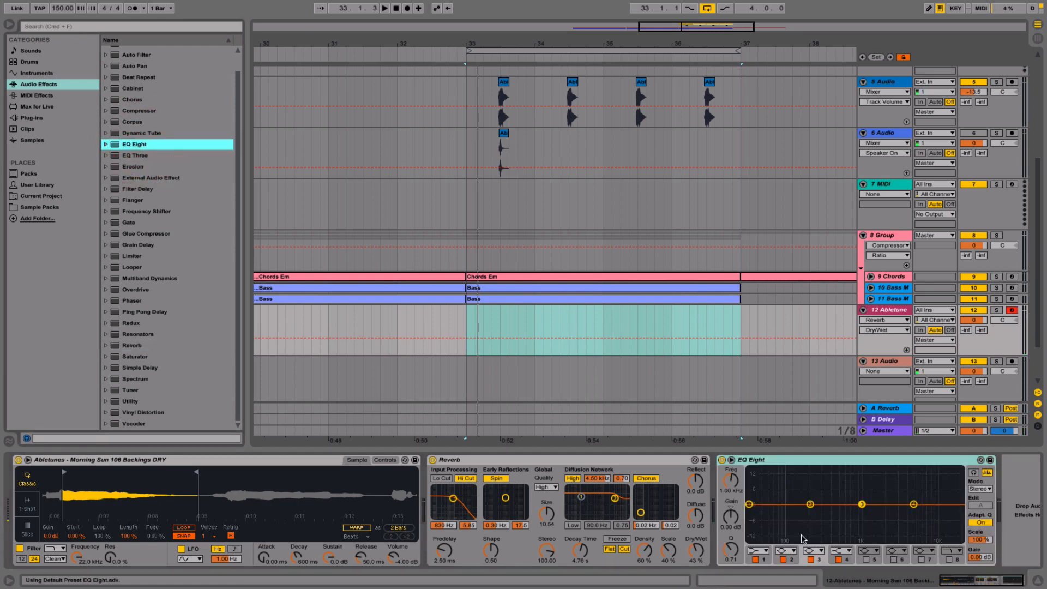
left_click(758, 551)
left_click(751, 513)
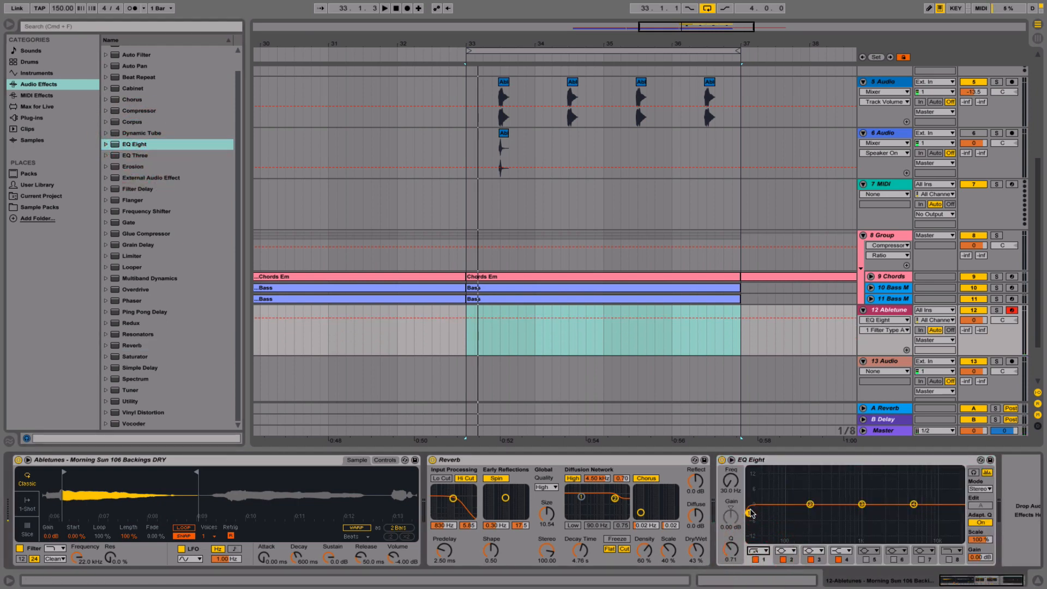
left_click_drag(751, 513, 791, 519)
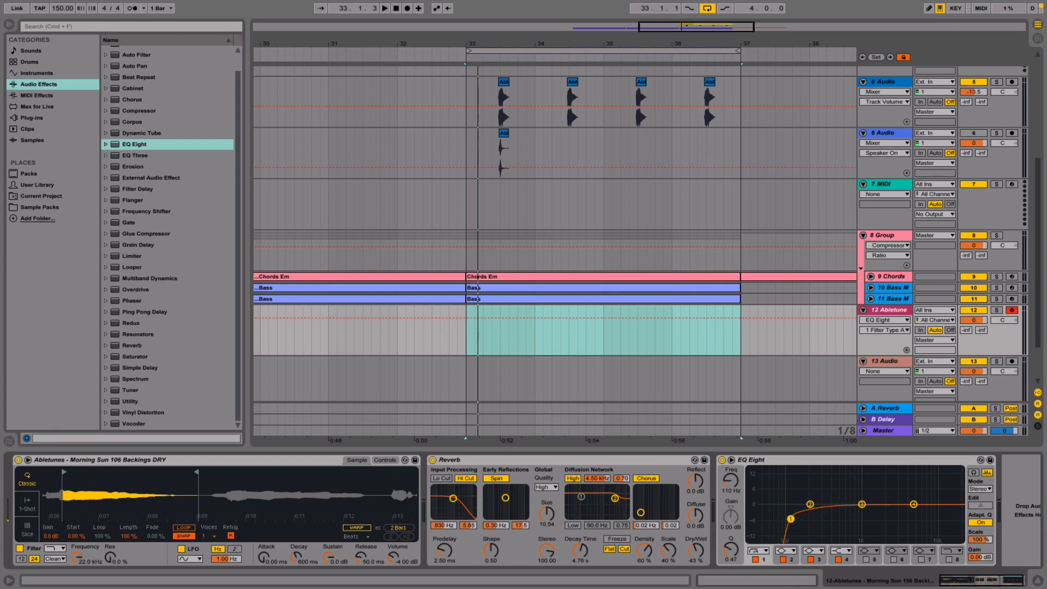
- Switch off EQ bands 2 and 3 and boost the band 4 high shelf by 8.55 dB at 4.74 kHz
left_click(784, 560)
left_click(811, 560)
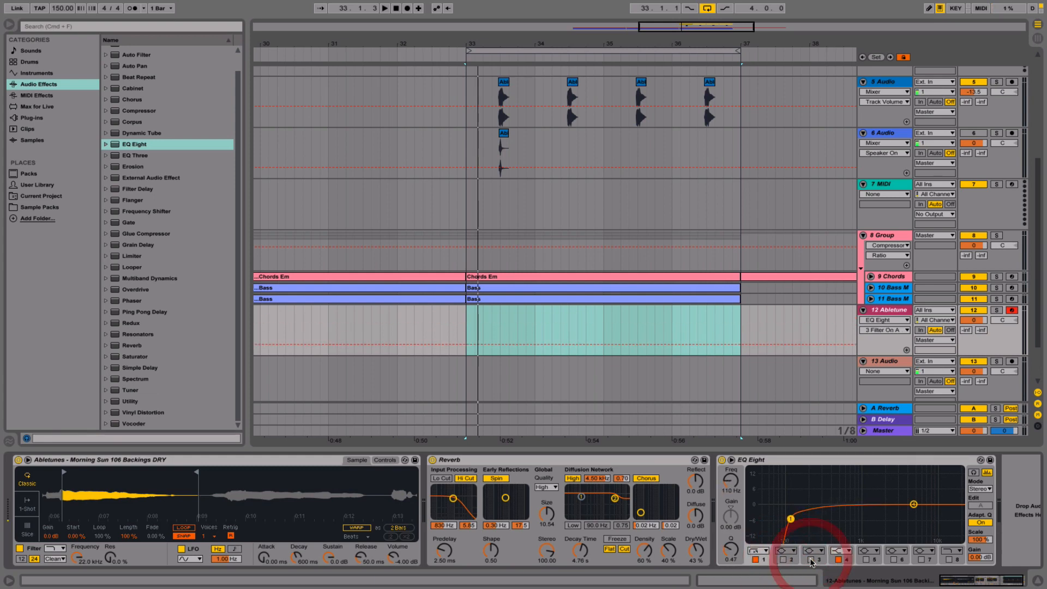
left_click(913, 504)
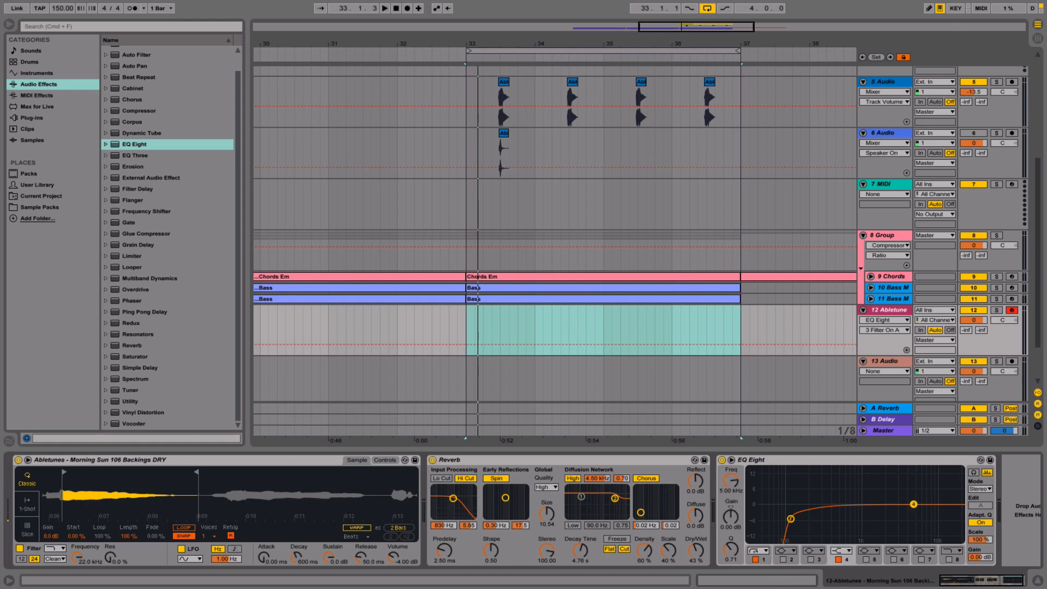
left_click_drag(914, 504, 912, 483)
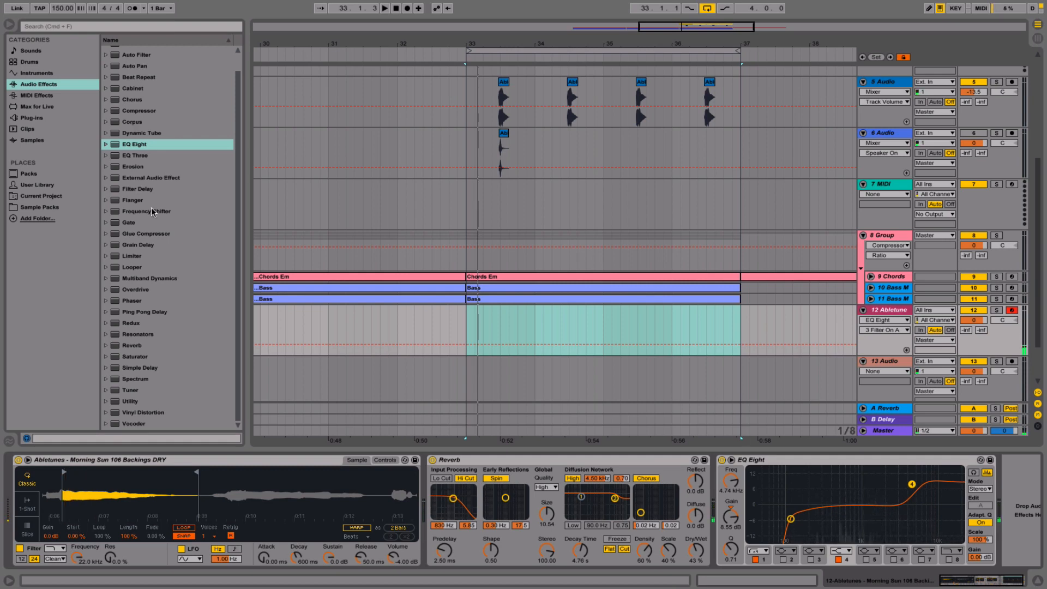
- Add a Compressor after the EQ Eight, turn off its makeup gain, and lower its threshold to -22.6 dB
double_click(143, 112)
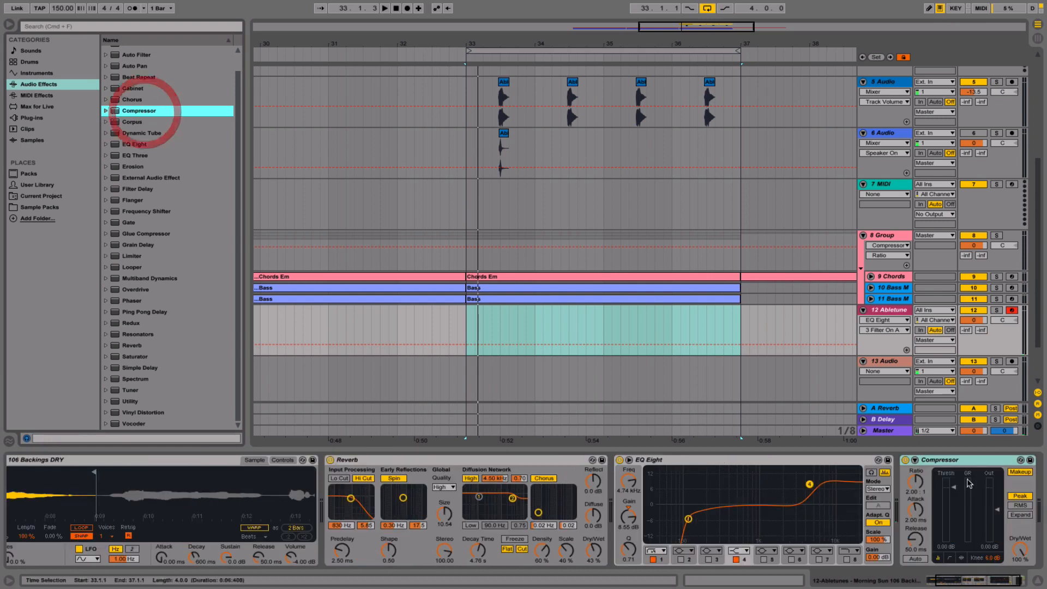
left_click(915, 461)
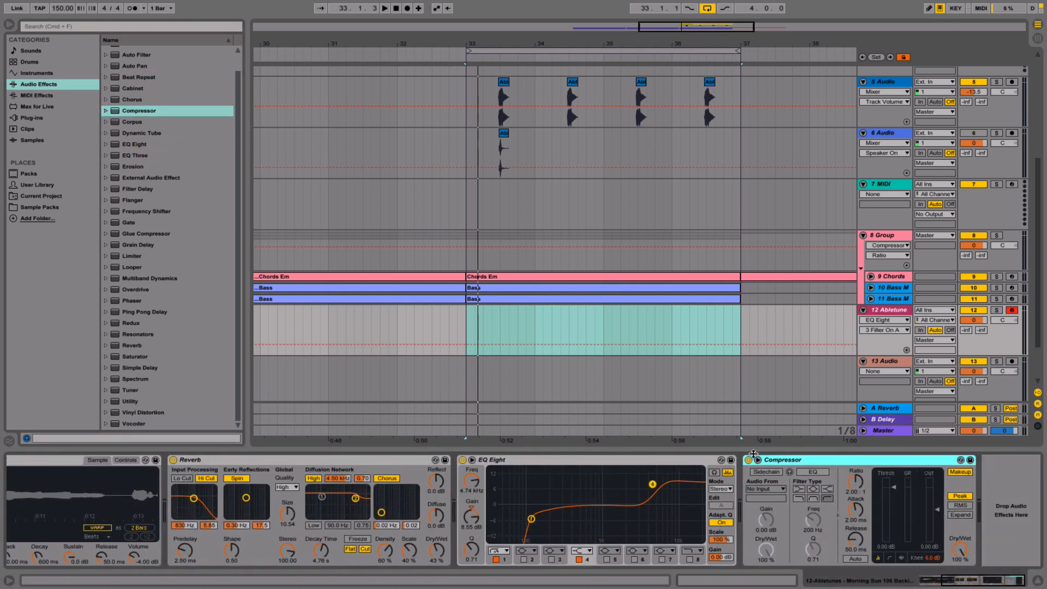
left_click(757, 460)
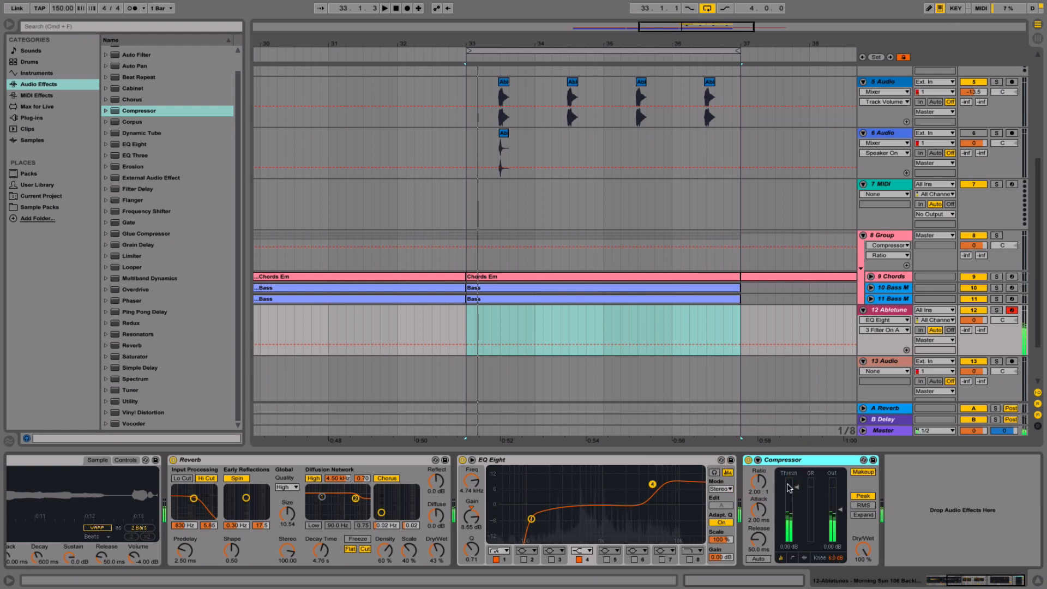
left_click(863, 473)
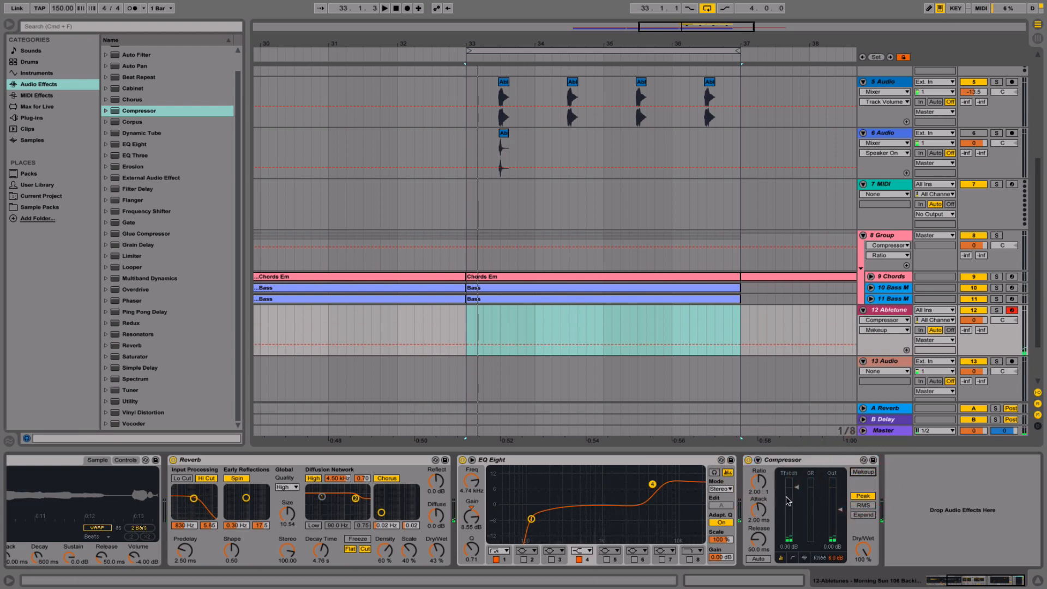
left_click_drag(794, 499, 794, 525)
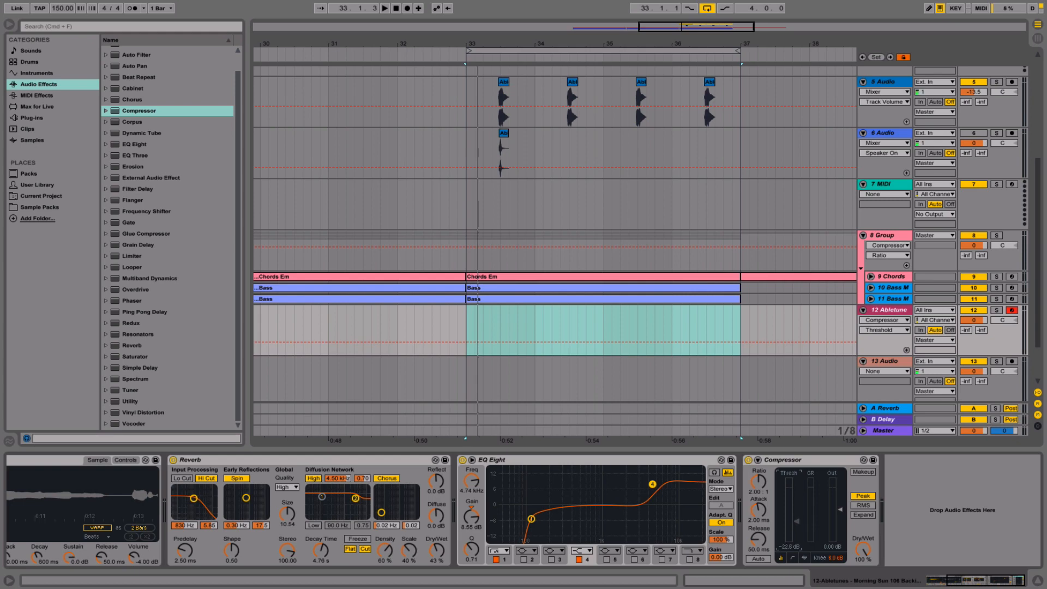
- Balance the vocal chain with reverb dry/wet at 31 %, compressor attack 16.4 ms and ratio 4.20:1, and sampler volume -1.14 dB
left_click_drag(440, 542, 440, 552)
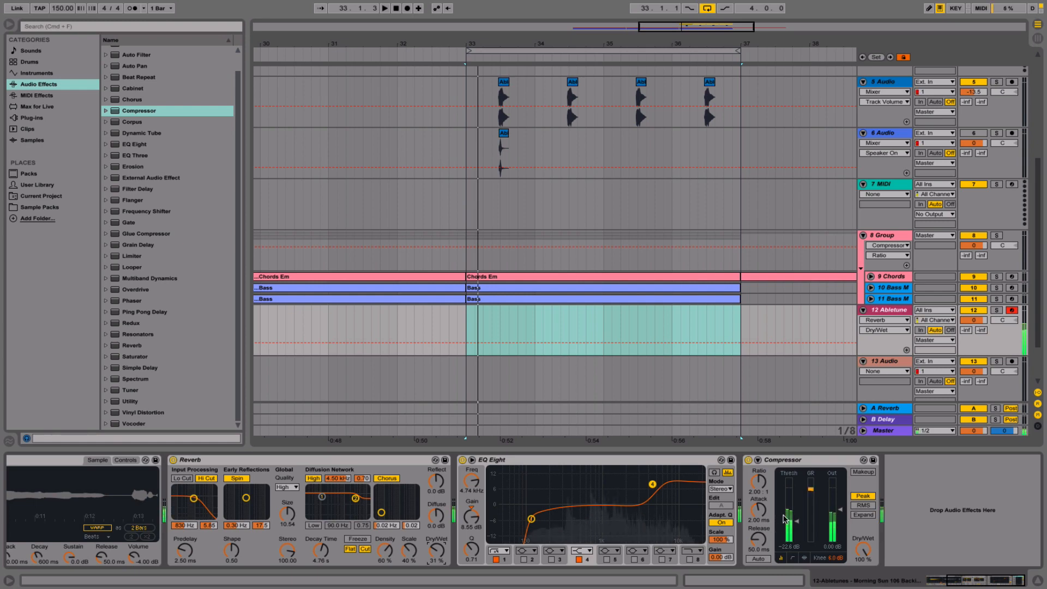
mouse_move(767, 522)
left_mouse_down()
mouse_move(761, 477)
mouse_move(757, 509)
left_mouse_up()
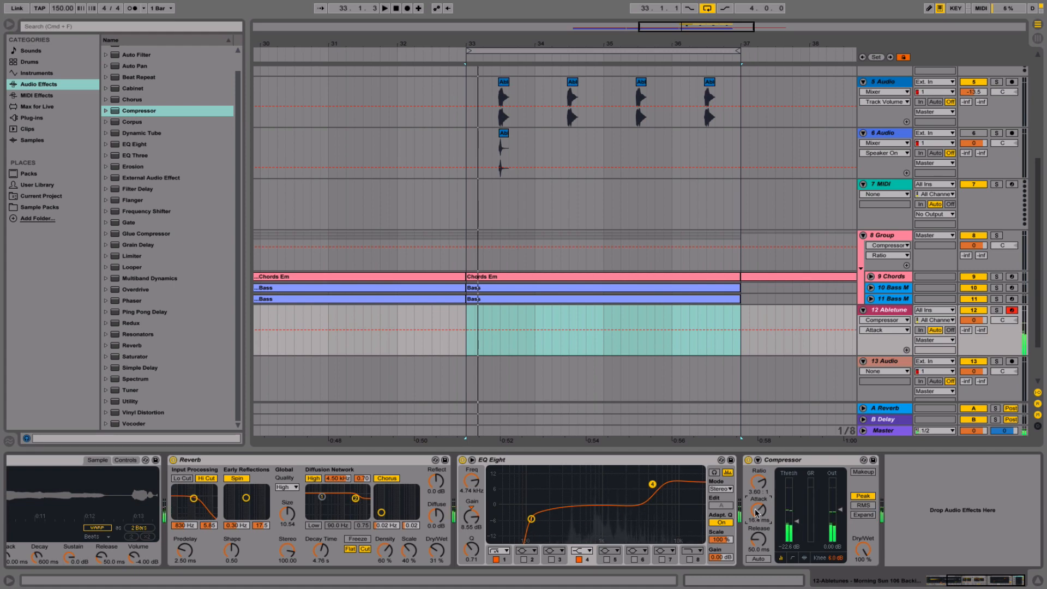
left_click_drag(762, 484, 762, 480)
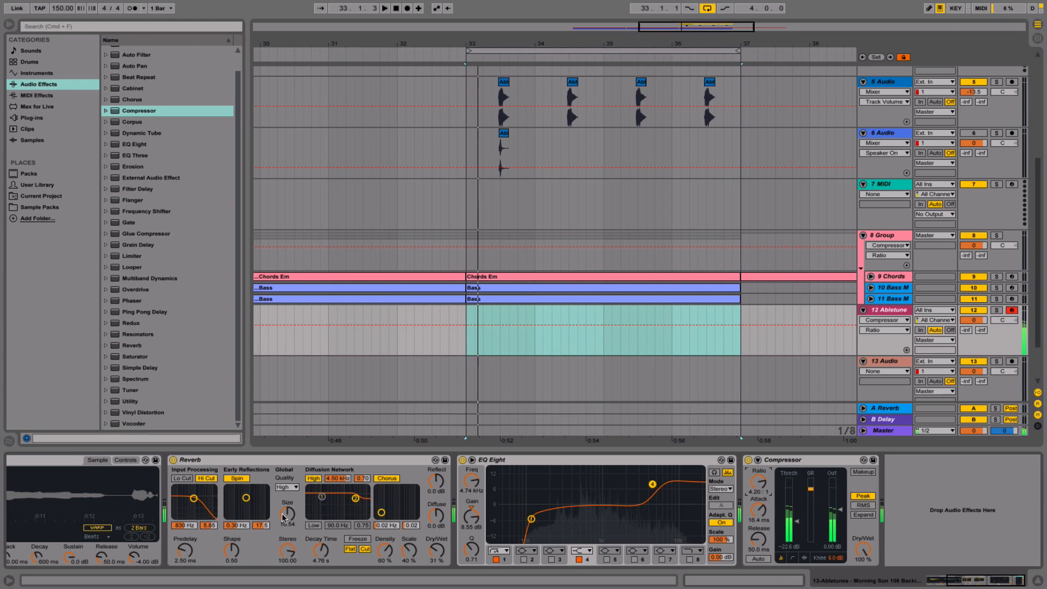
left_click(133, 556)
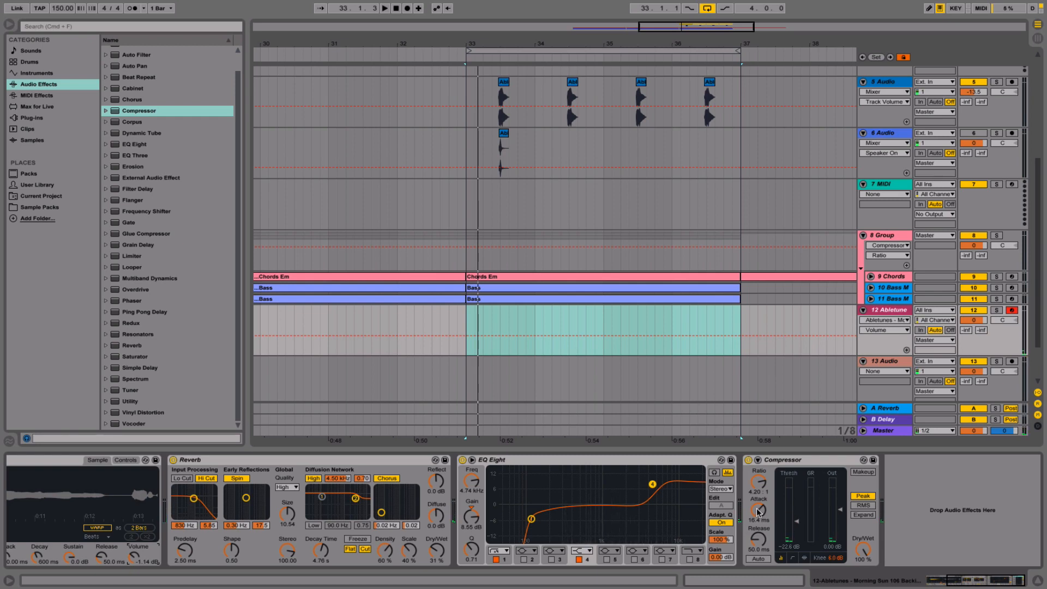
- Rename the sidechained Compressor on the 8 Group track as SC Compressor
left_click(894, 238)
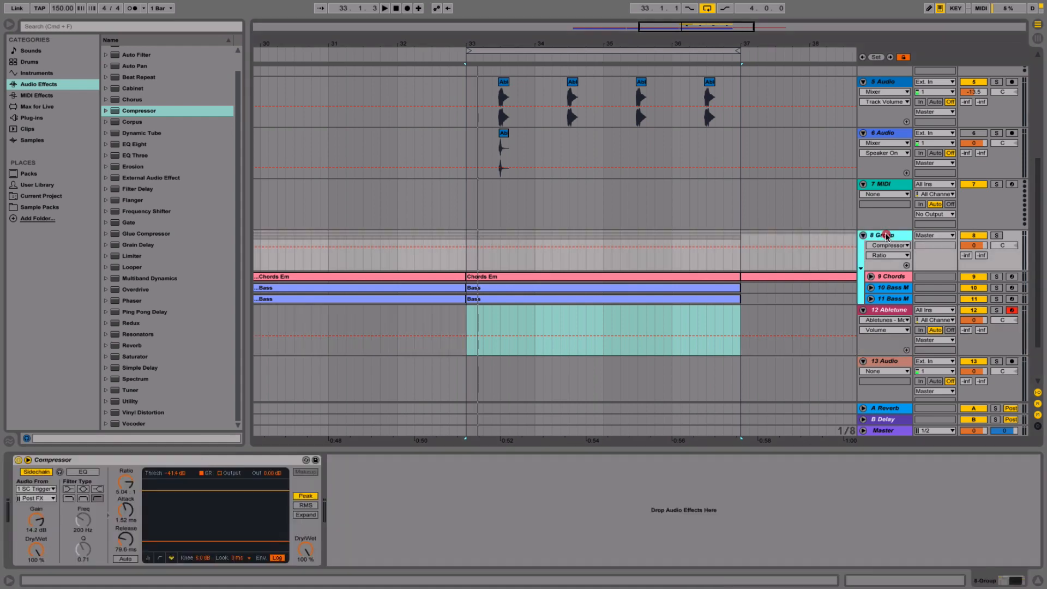
left_click(72, 460)
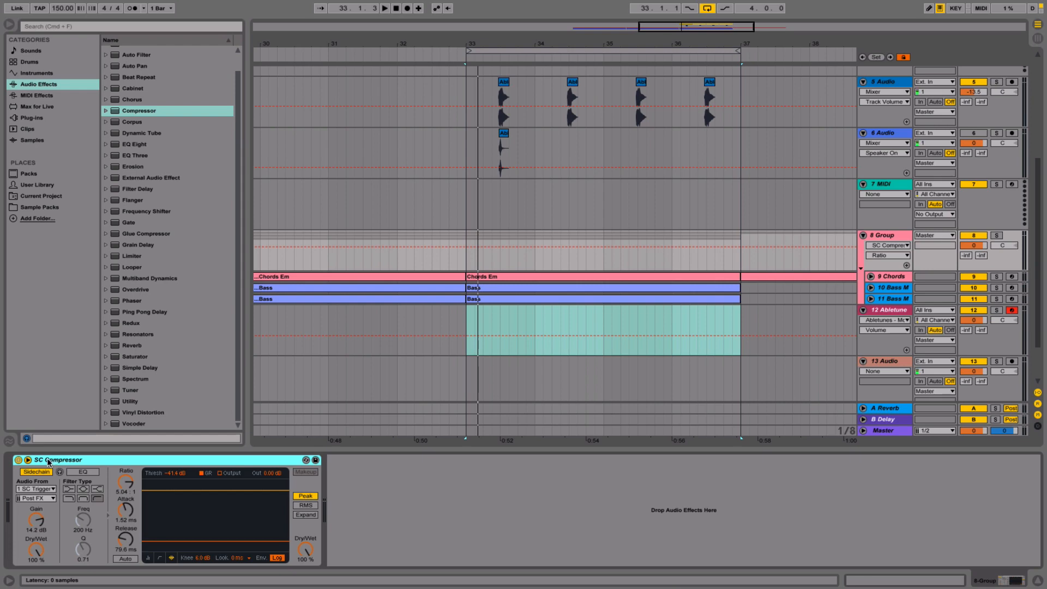
- Place a copy of SC Compressor at the end of the 12 Abletunes vocal-chop track's device chain and audition it
left_click(866, 331)
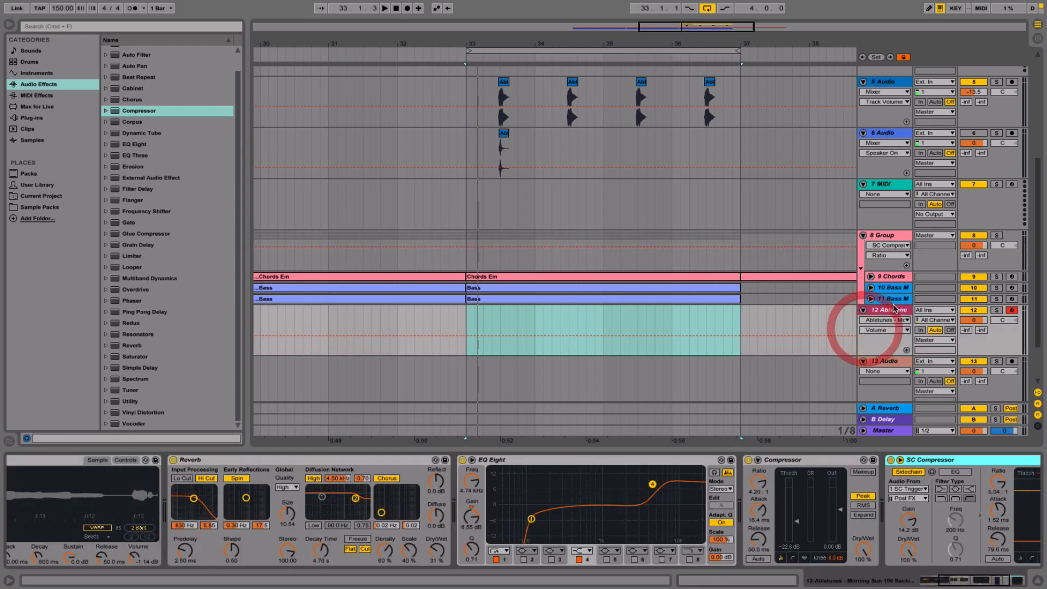
scroll(804, 524, "right", 5)
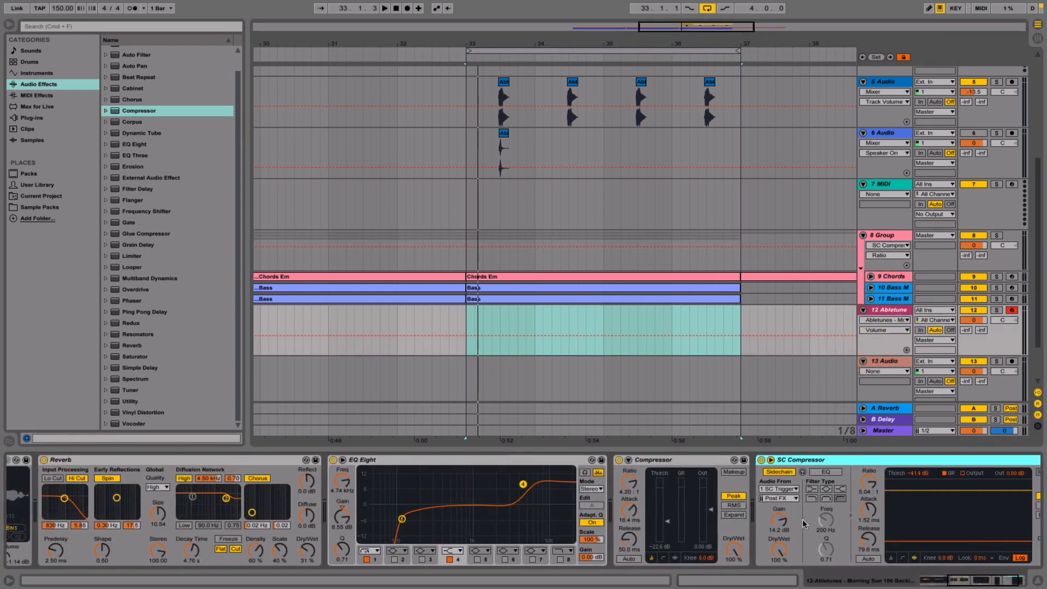
scroll(800, 521, "right", 5)
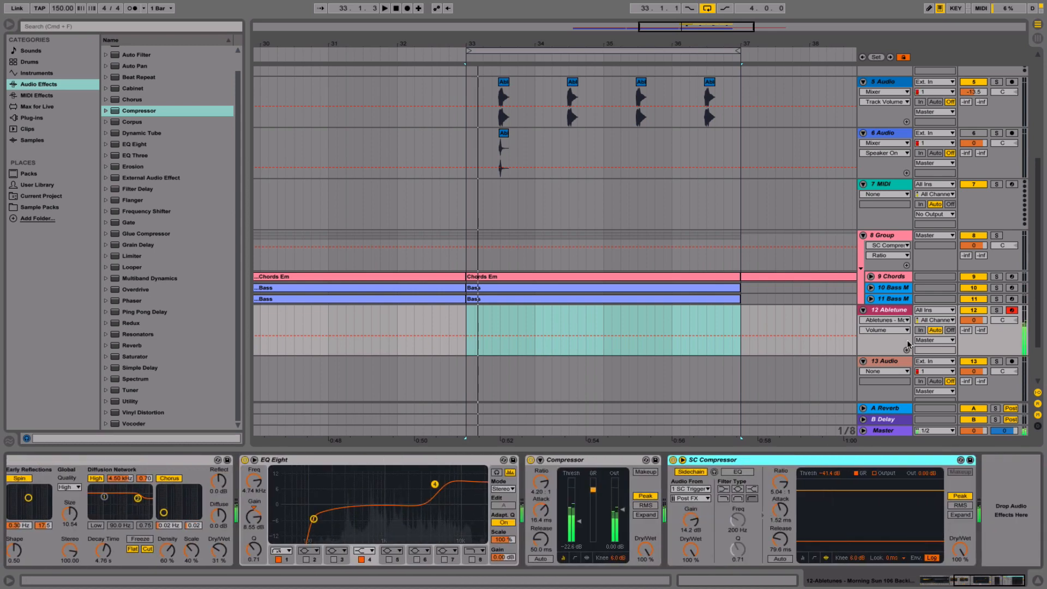
key("space")
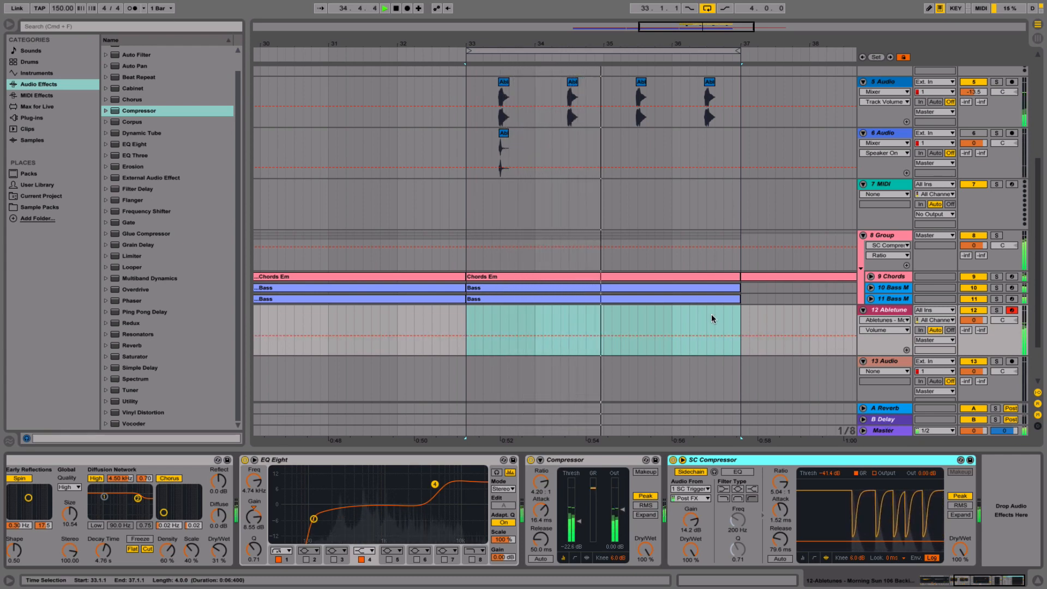
key("space")
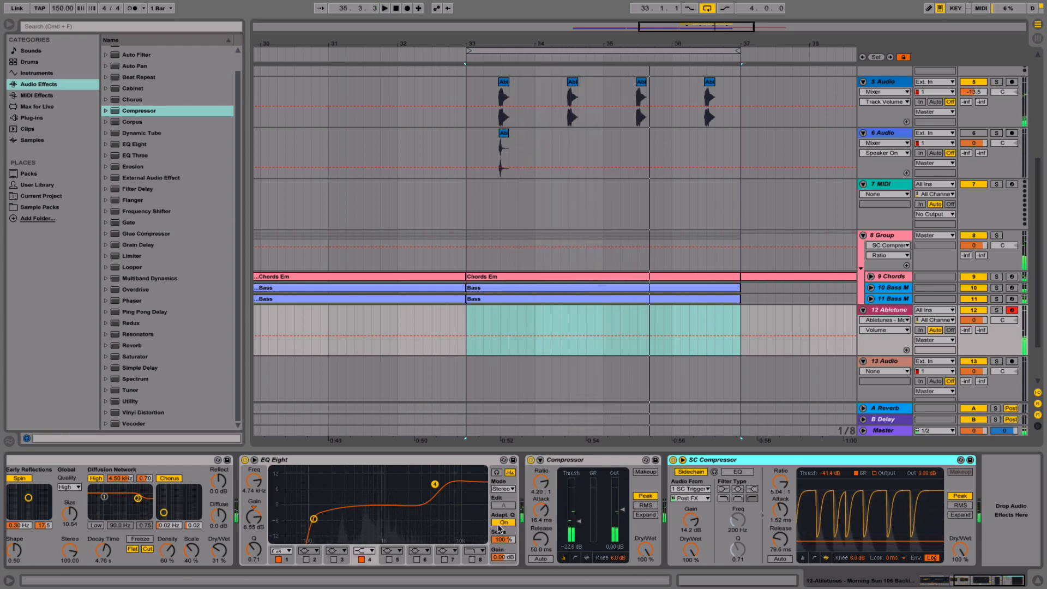
scroll(515, 520, "left", 3)
scroll(514, 520, "left", 3)
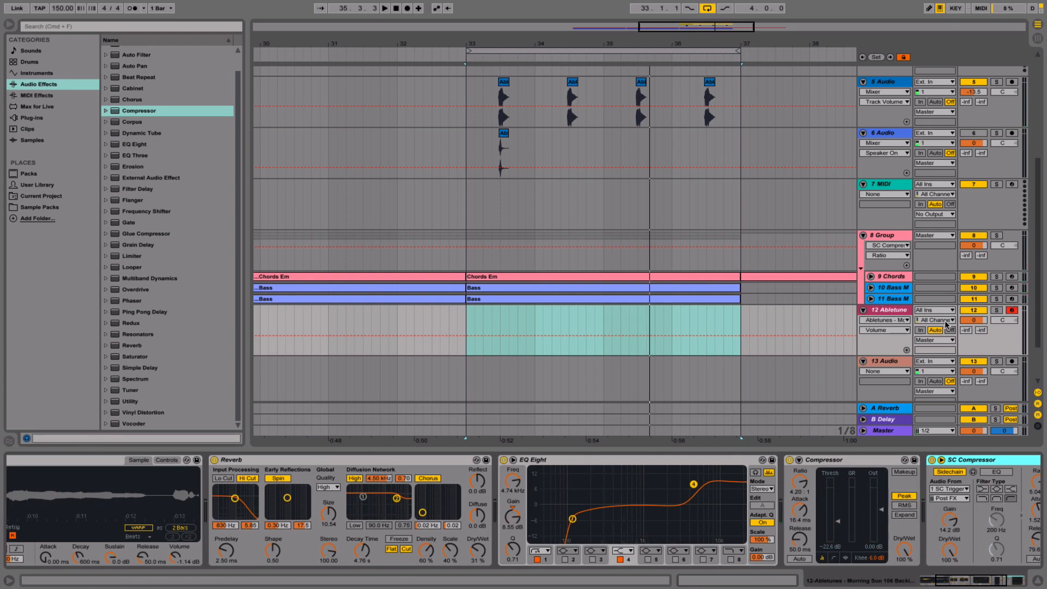
left_click(897, 312)
scroll(582, 504, "right", 5)
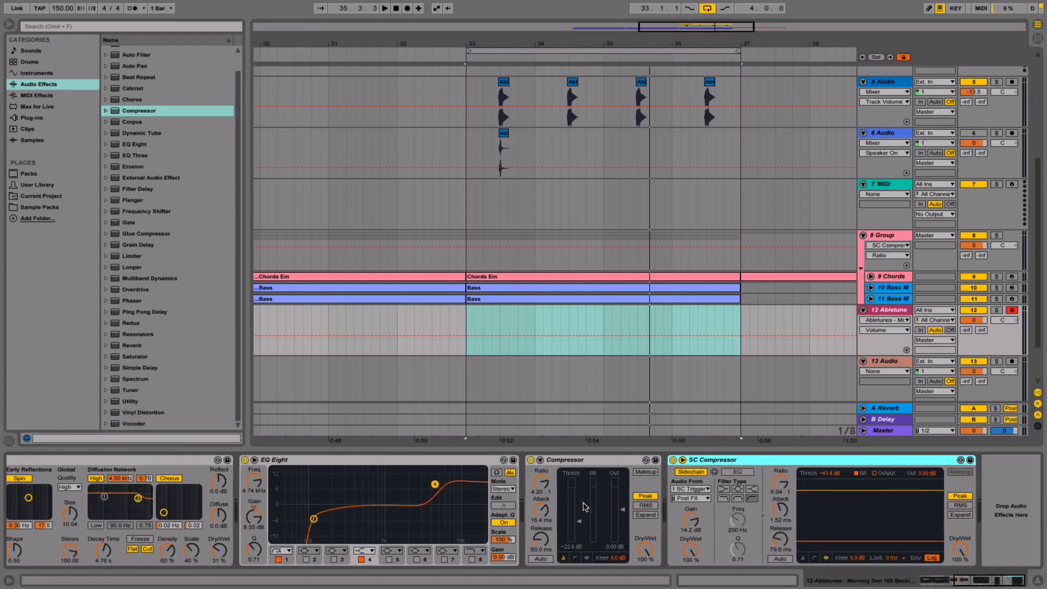
scroll(581, 503, "left", 8)
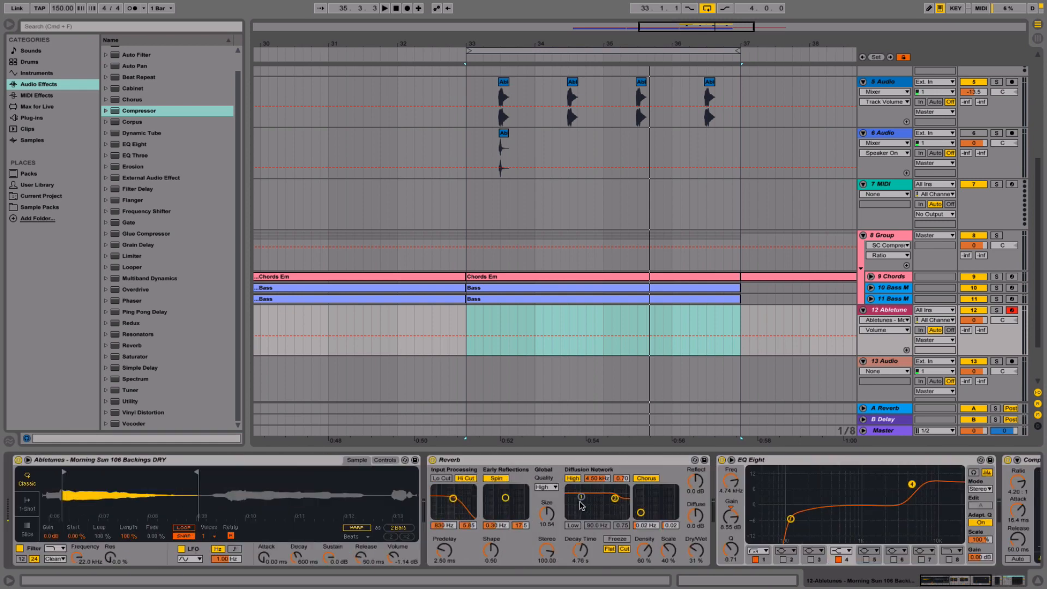
- Compare the 11 Bass and 12 Abletunes sounds by arming each track in turn, ending on the vocal-chop track
left_click(1013, 299)
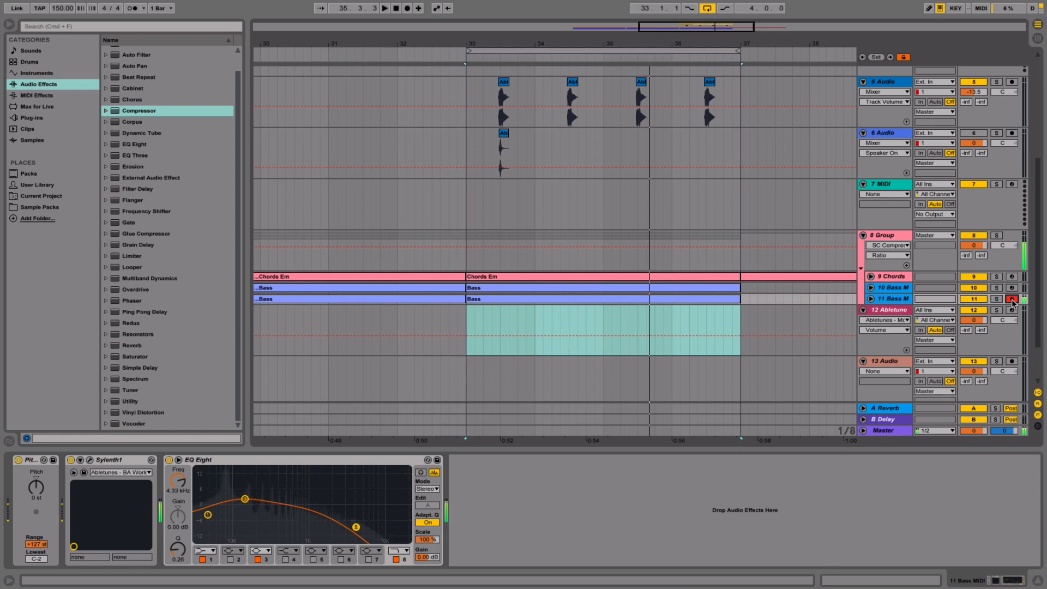
left_click(1013, 311)
left_click(1012, 299)
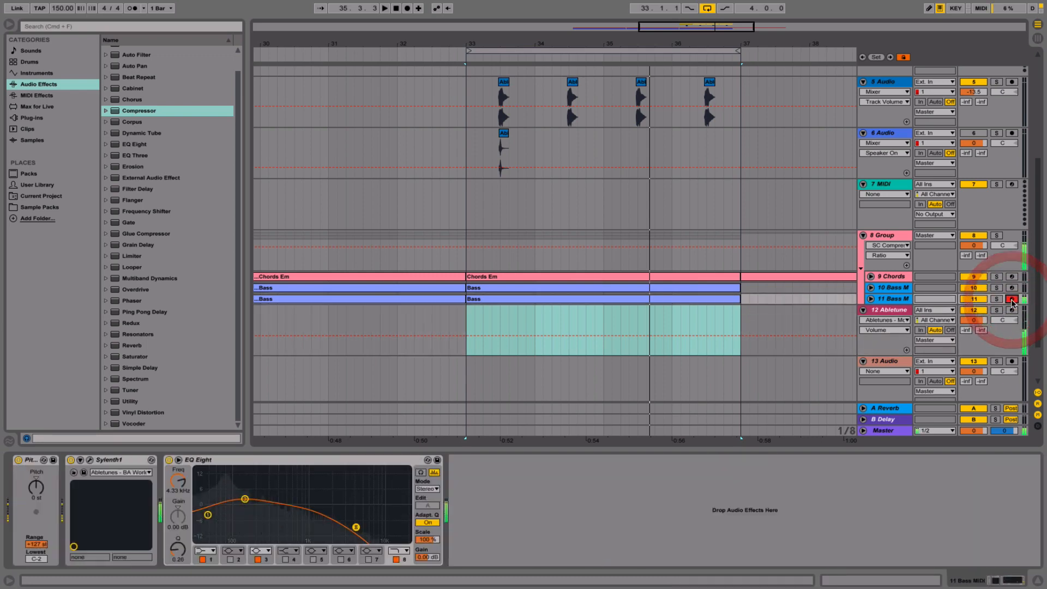
left_click(1013, 311)
left_click(895, 308)
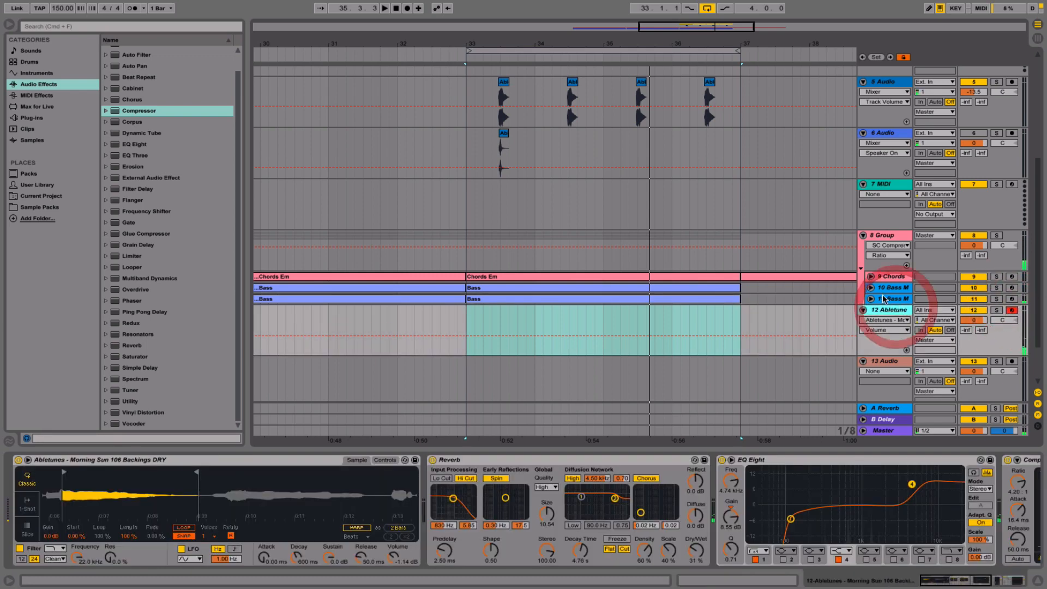
- Unfold the 10 Bass track and examine the notes of its Bass clip at bar 33
left_click(871, 287)
double_click(620, 292)
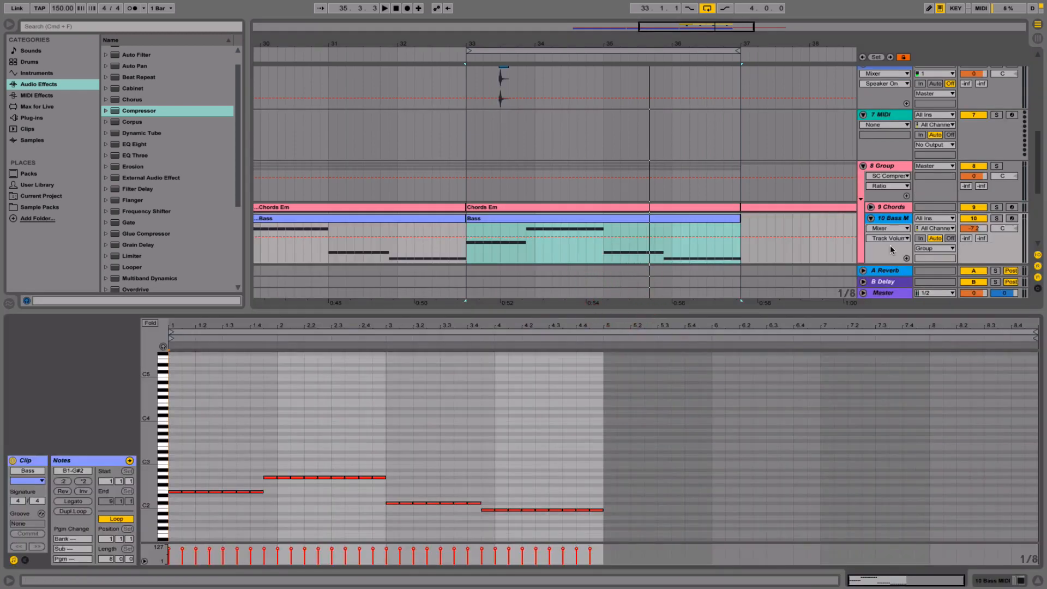
scroll(890, 248, "up", 5)
scroll(890, 248, "down", 10)
- Rehearse the vocal chops over the loop, then record a MIDI take on the 12 Abletunes track, starting playback at bar 31
left_click(885, 117)
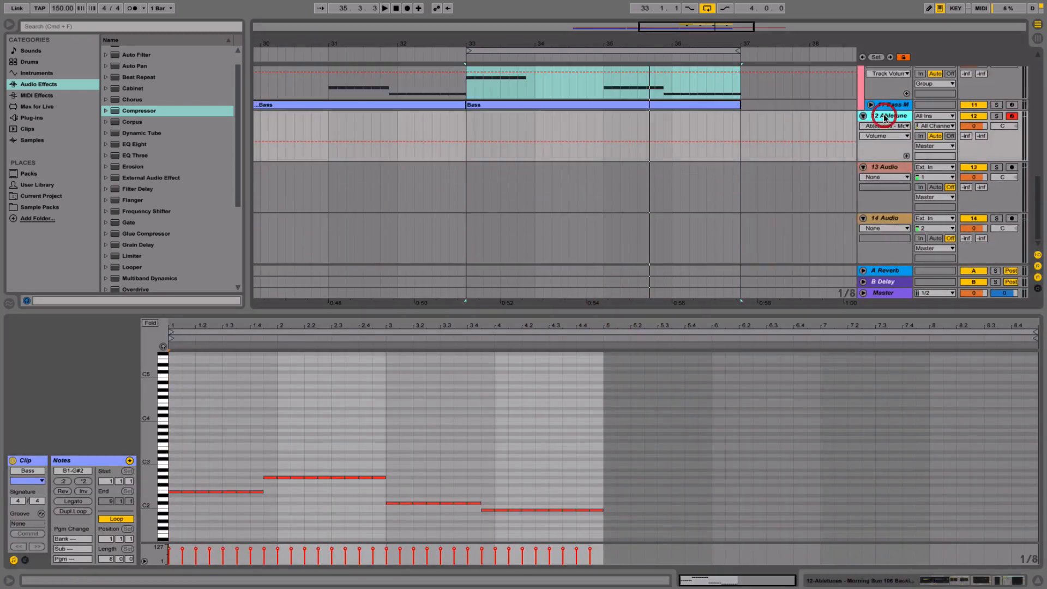
left_click(885, 116)
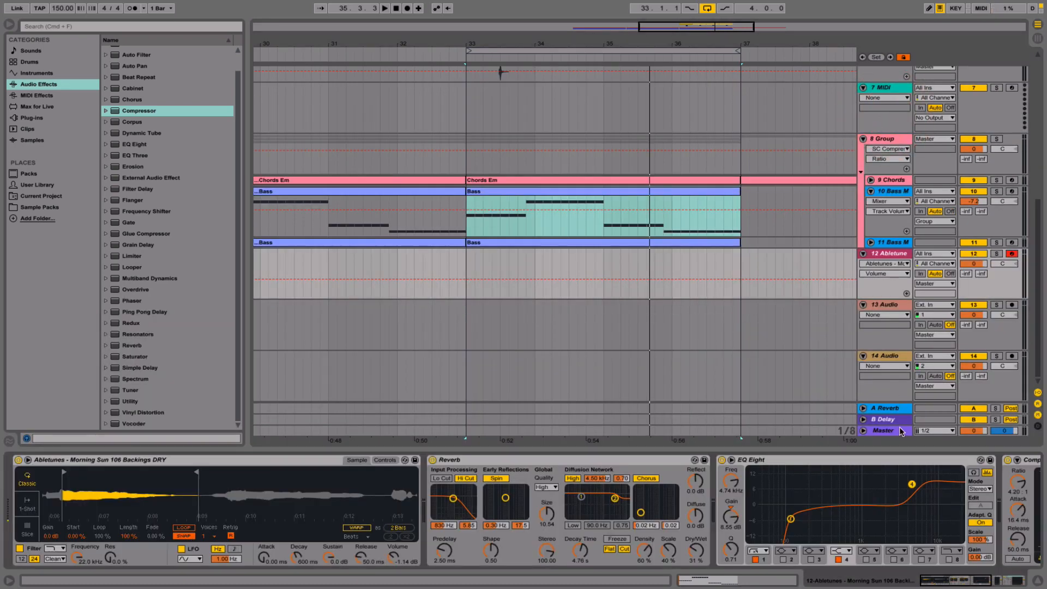
key("space")
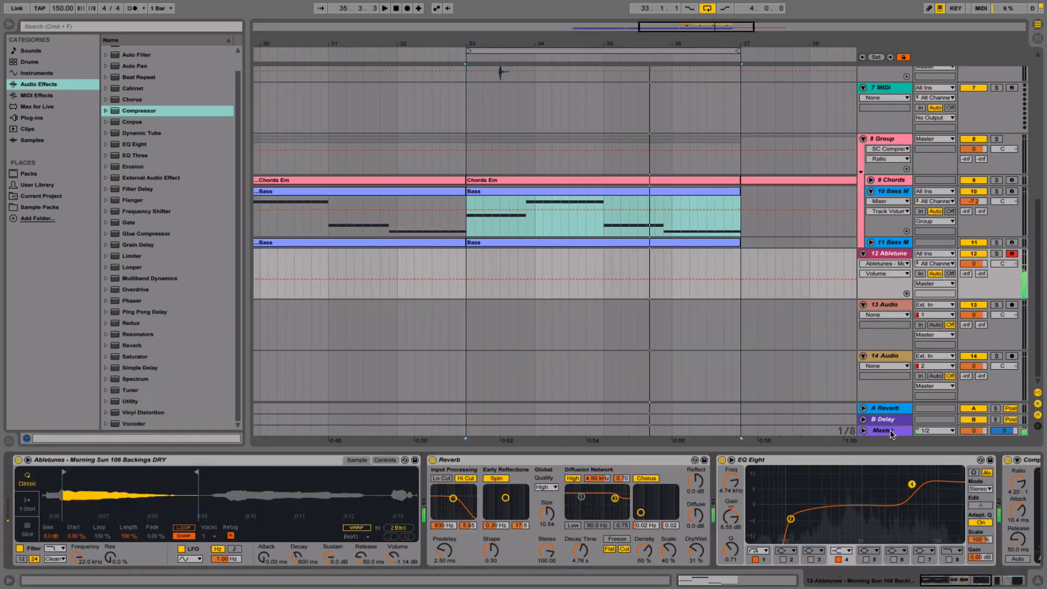
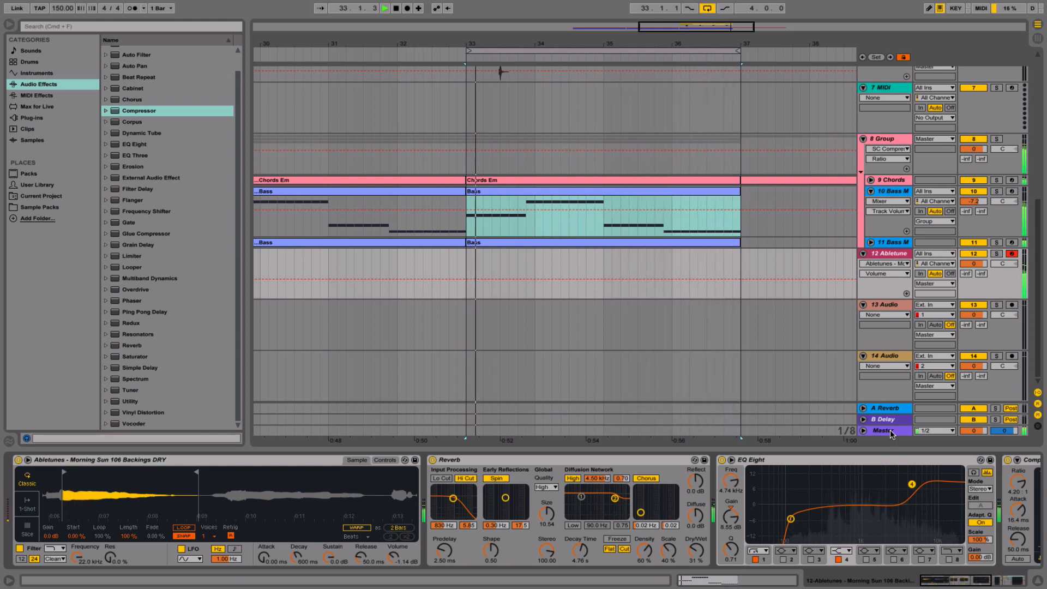
key("space")
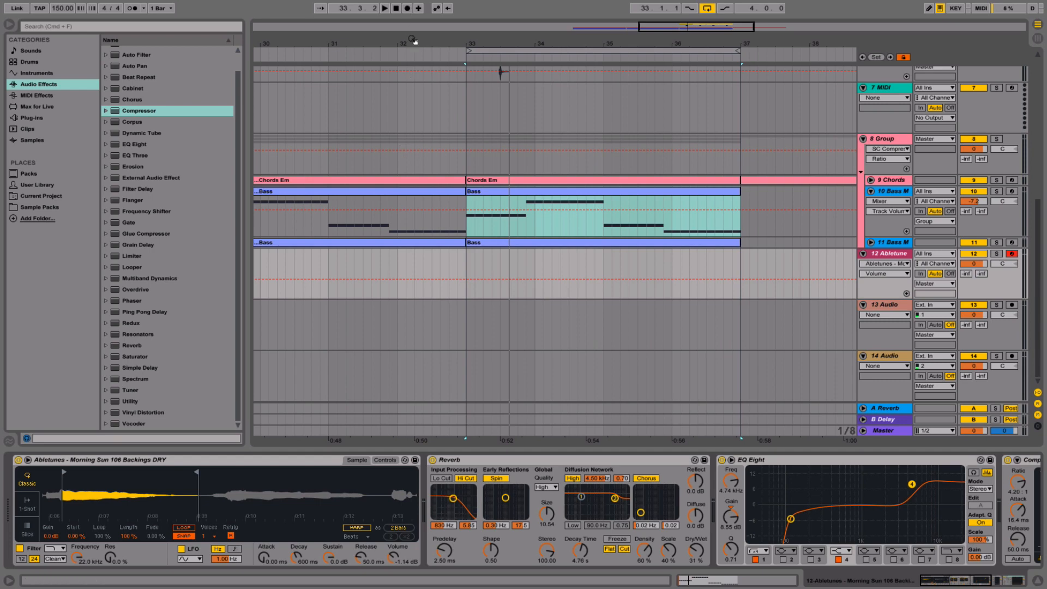
left_click(328, 51)
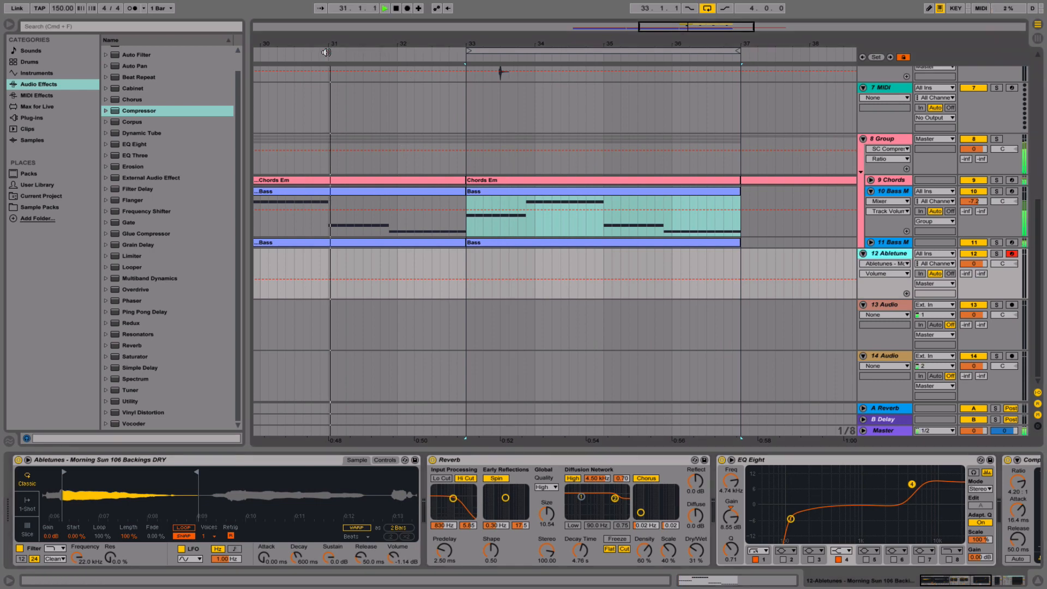
left_click(406, 8)
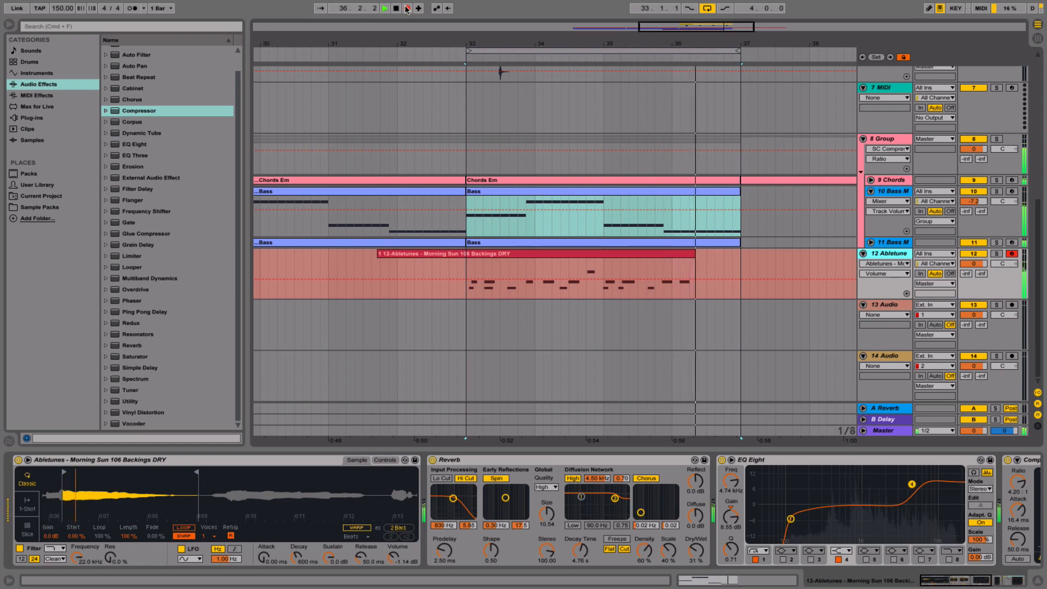
key("space")
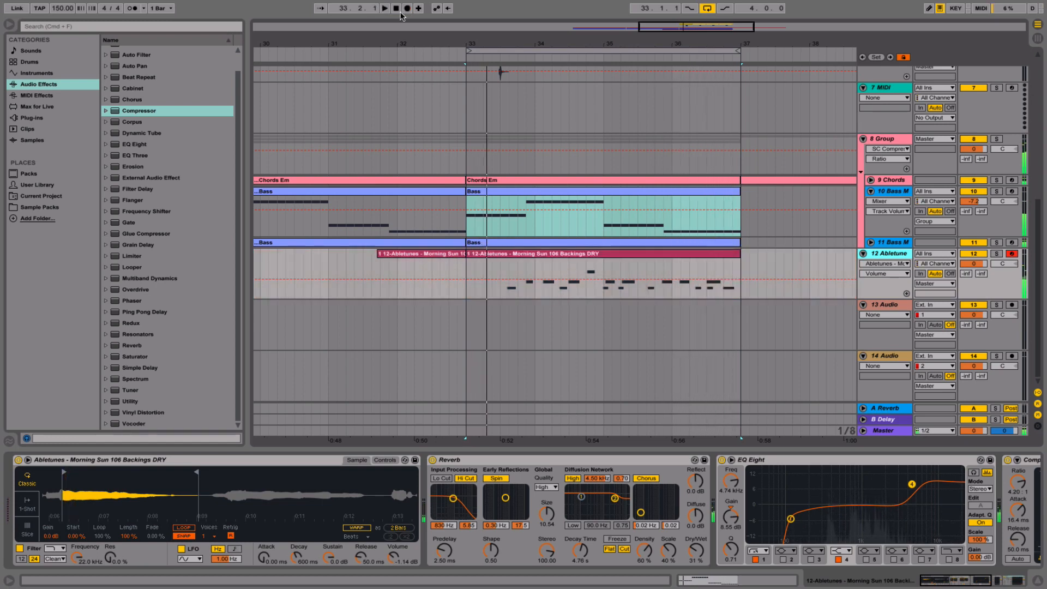
- Undo the second recording pass that overwrote the start of the vocal-chop take, and play the take back
left_click(502, 253)
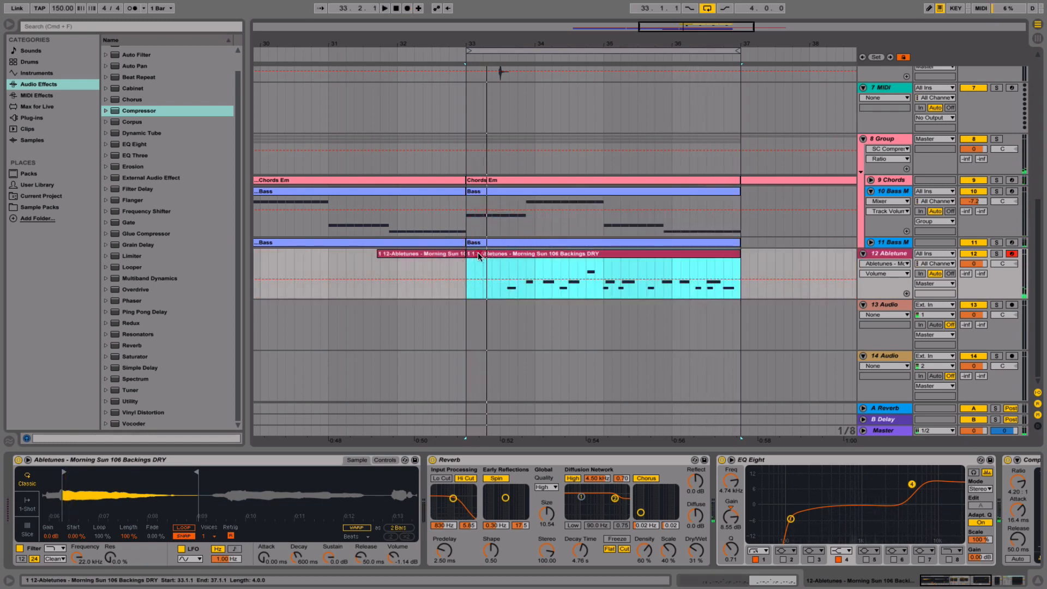
left_click(478, 254)
key("super+z")
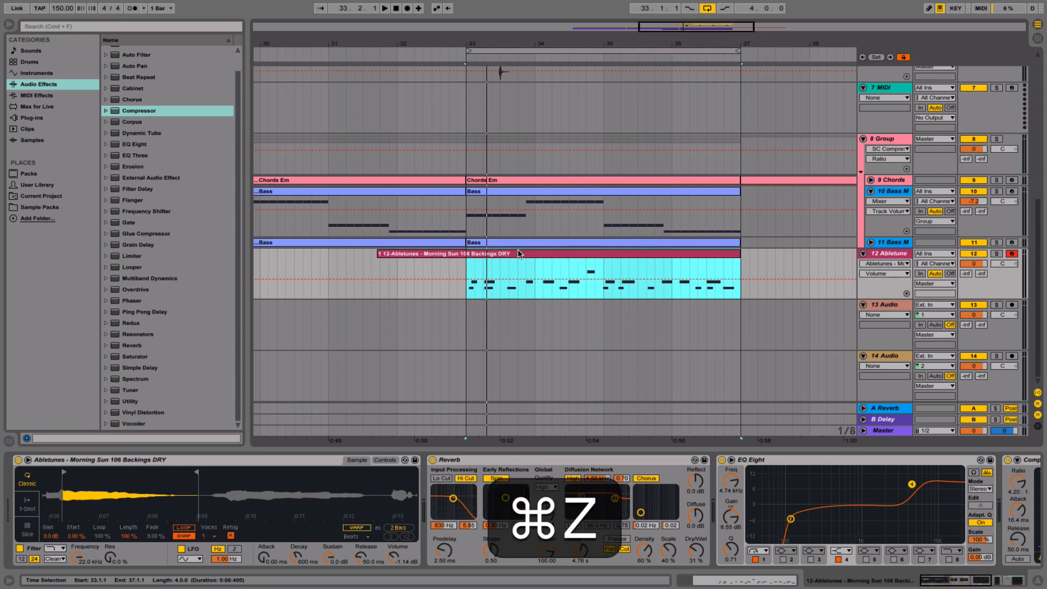
key("space")
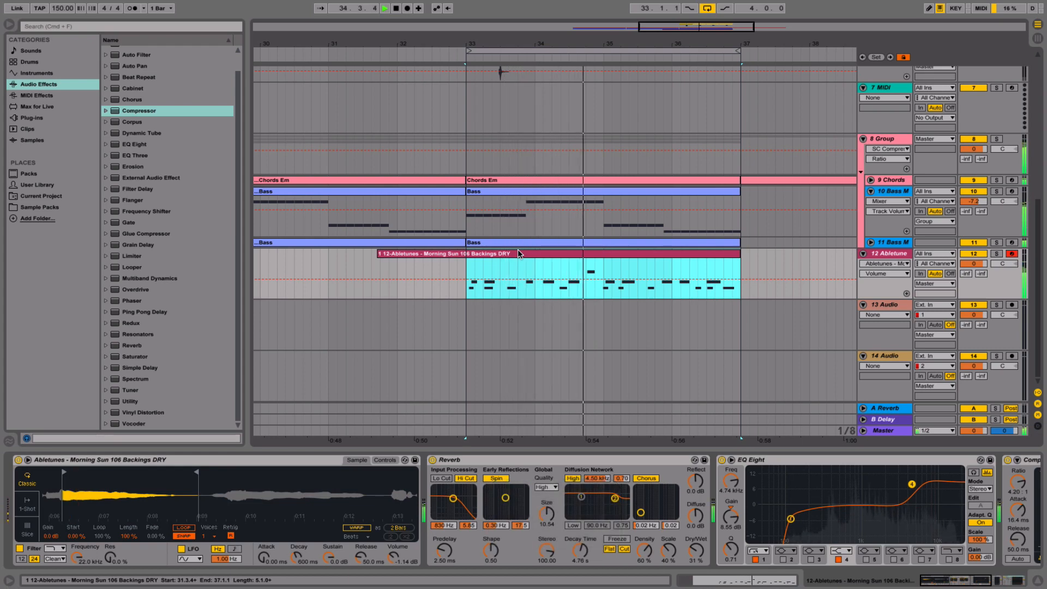
key("space")
- Open the recorded vocal-chop clip's notes and delete the clip's empty lead-in before bar 33
left_click(556, 253)
double_click(556, 251)
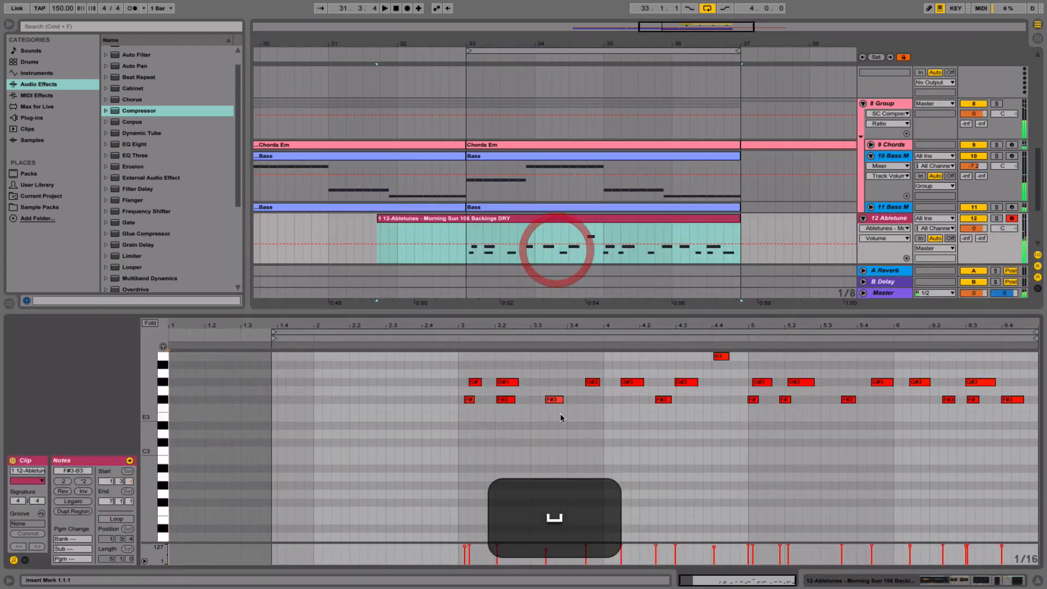
left_click(468, 232)
left_click_drag(467, 232, 360, 233)
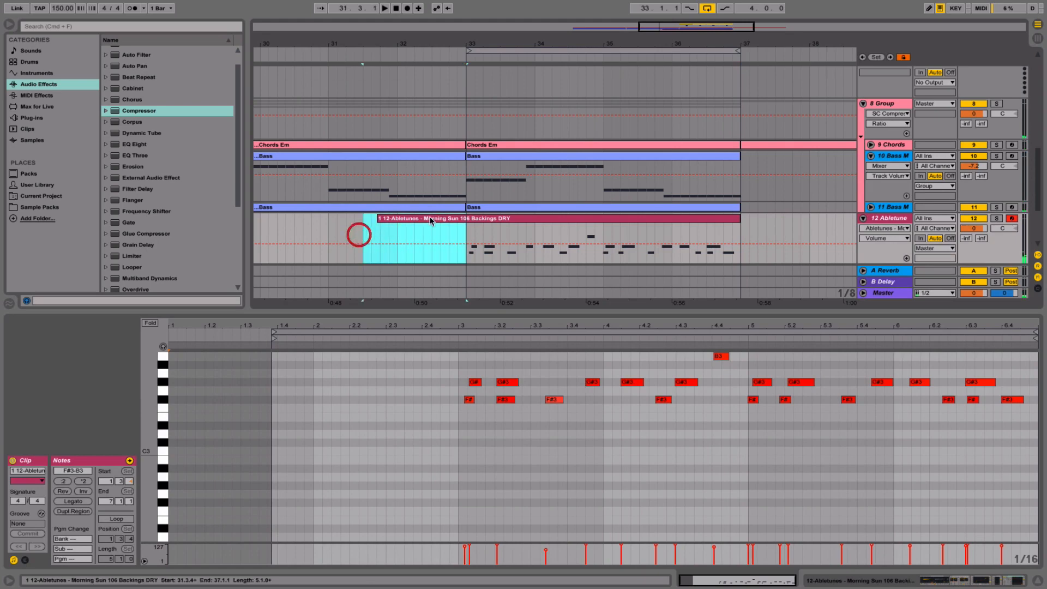
key("BackSpace")
left_click(502, 224)
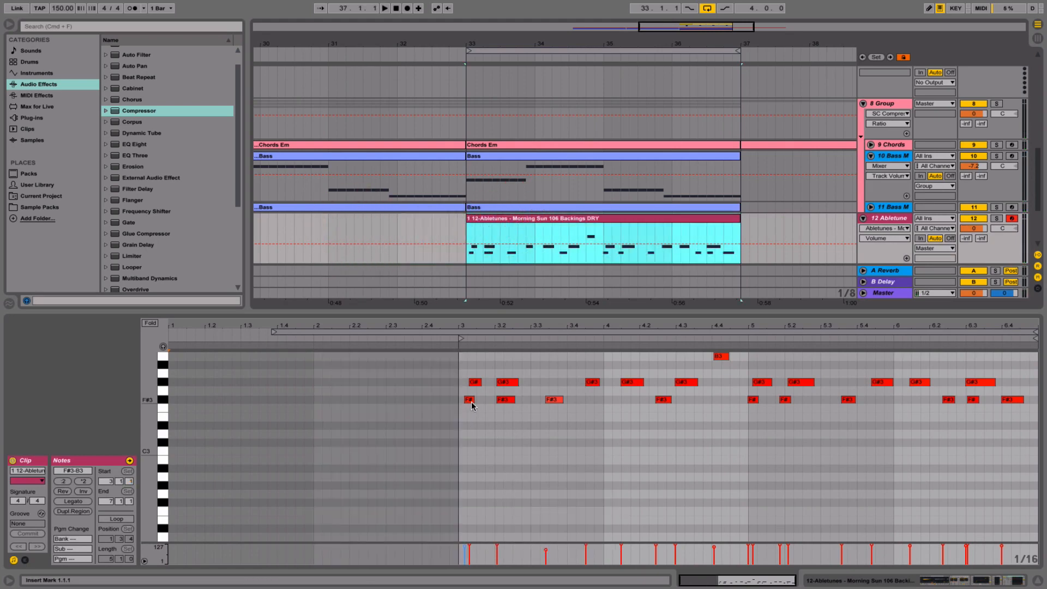
- Move the opening F#3 note to the clip's start, nudge the first two G#3 notes earlier, and remove the F#3 at 3.2
left_click_drag(148, 403, 171, 443)
left_click_drag(468, 443, 503, 417)
left_click(473, 413)
left_click(500, 441)
double_click(500, 441)
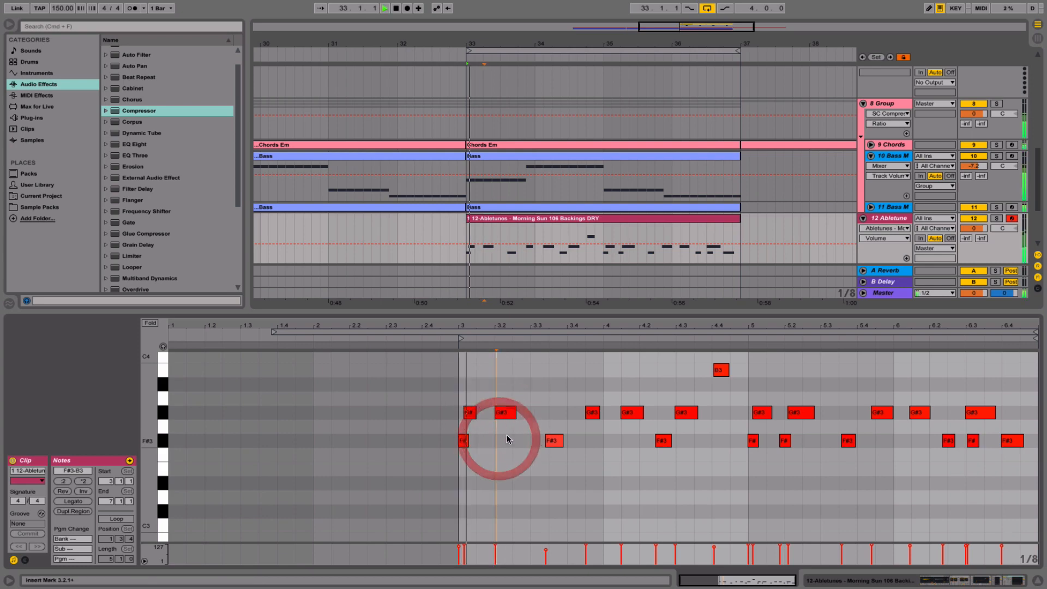
- Audition the edited vocal-chop clip and quantize all of its notes to the grid
key("space")
key("space")
left_click_drag(593, 413, 636, 413)
left_click(649, 443)
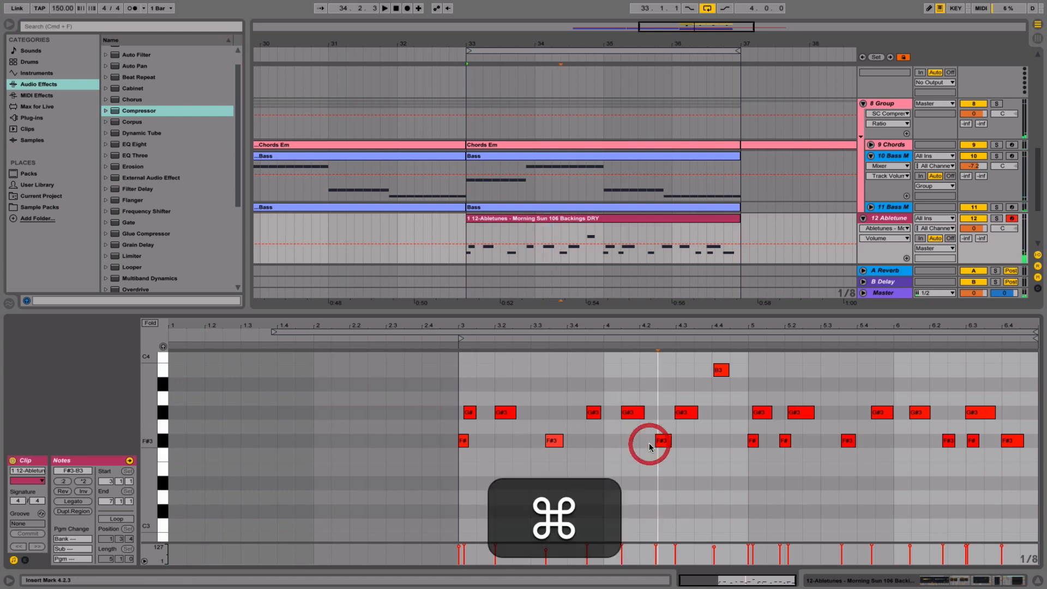
key("super+a")
key("super+u")
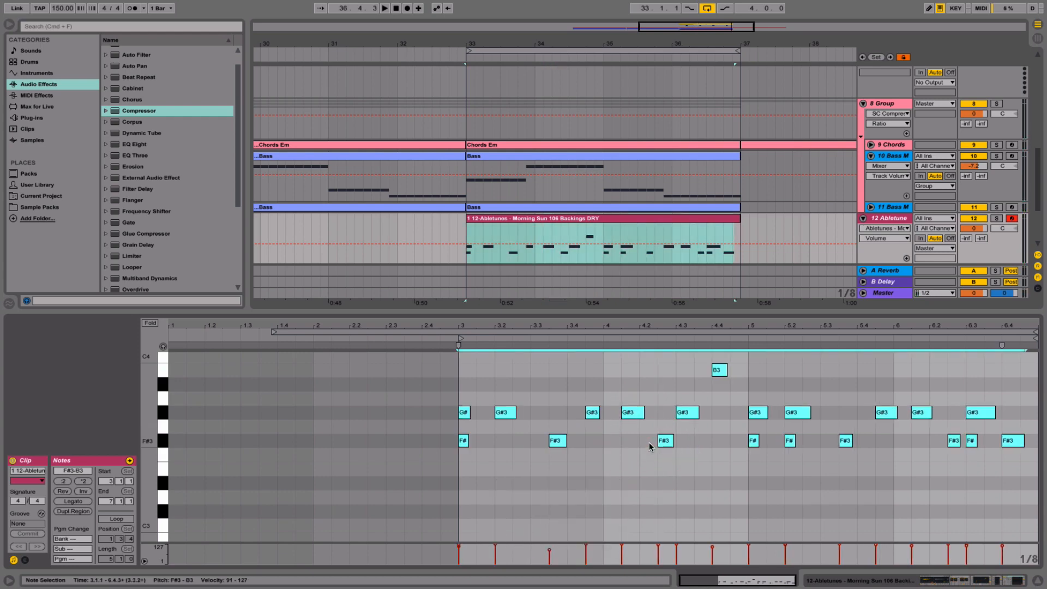
- Shift the G#3 notes at 5, 5.2 and the clip's start slightly later, so they trail the F#3 notes below
left_click(649, 443)
left_click(759, 413)
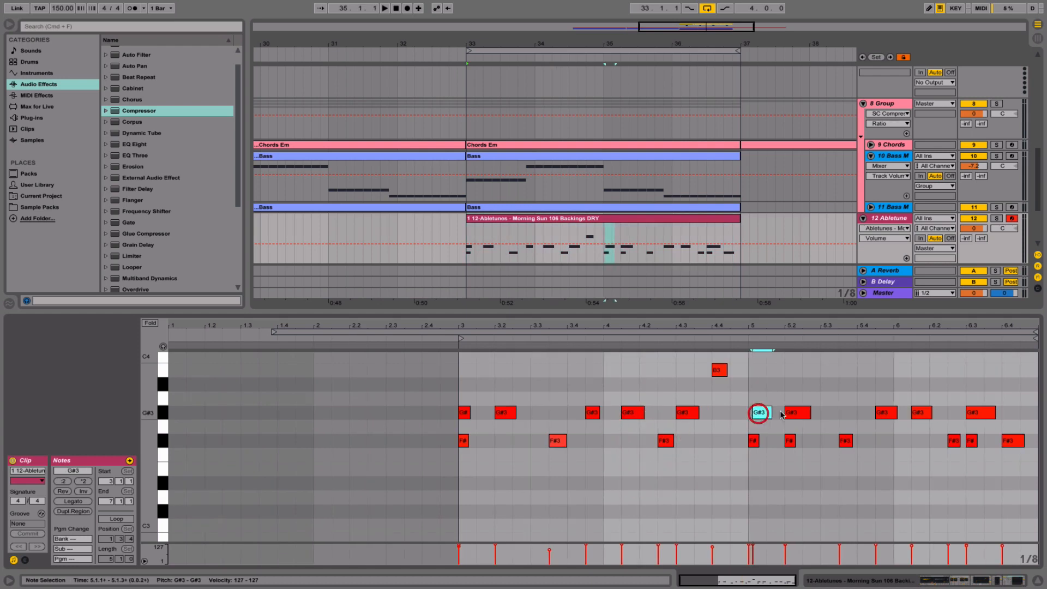
left_click(795, 413)
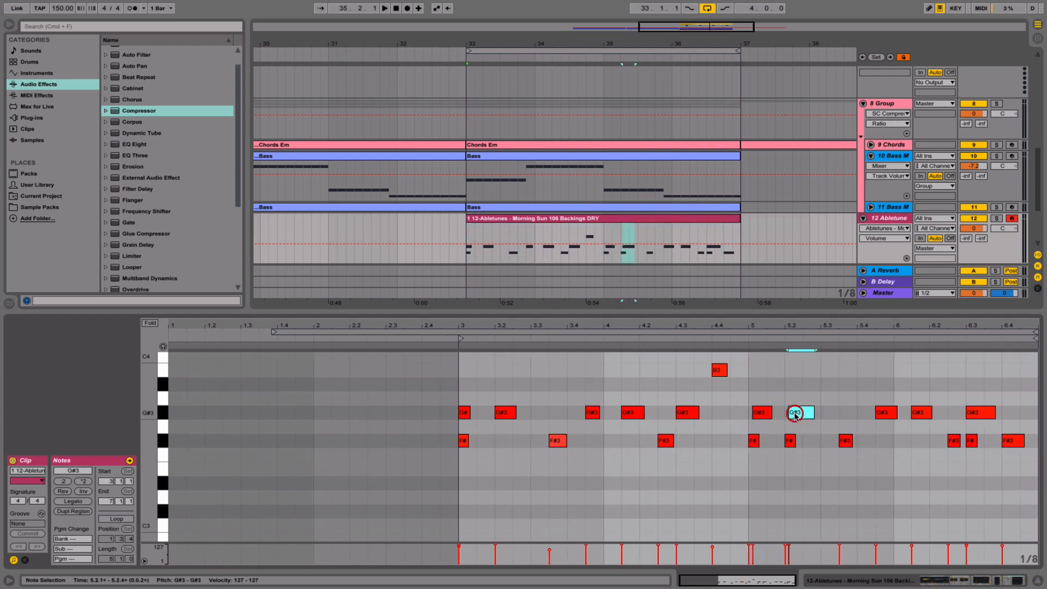
left_click(713, 448)
left_click(465, 413)
- Play the clip and slightly lengthen its first G#3 note
key("space")
key("space")
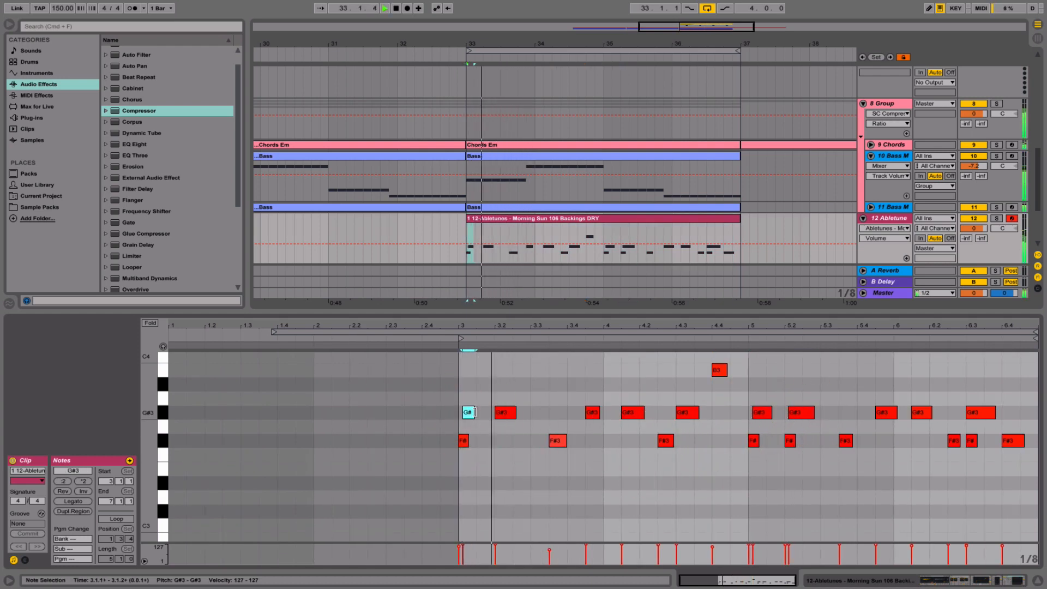
left_click_drag(474, 412, 480, 412)
left_click(484, 427)
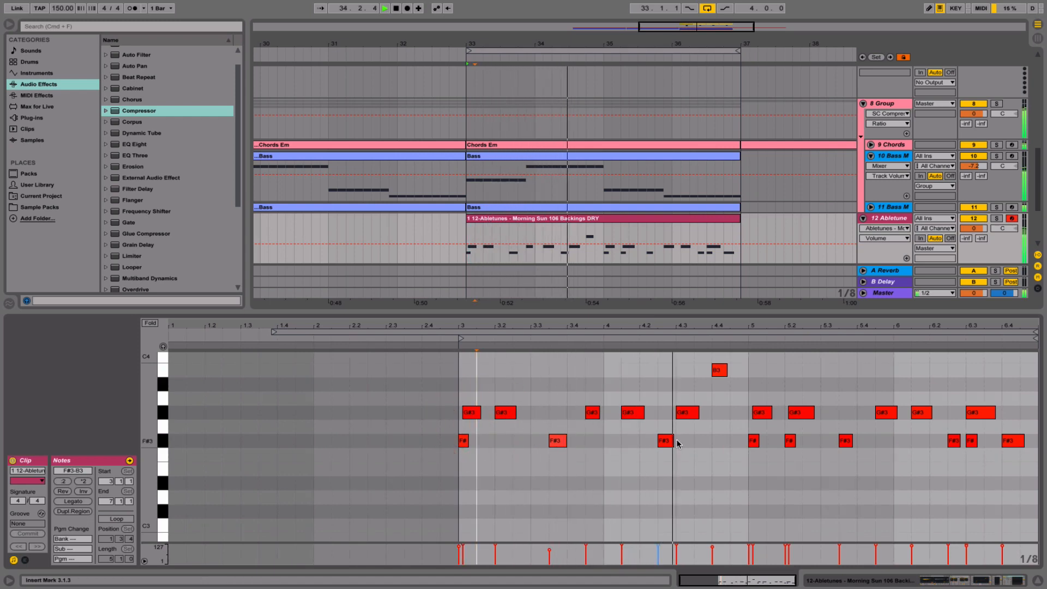
- Add a G#3 note at 4.4, and shift the B3 above slightly later and lengthen it
left_click(713, 439)
key("space")
double_click(713, 412)
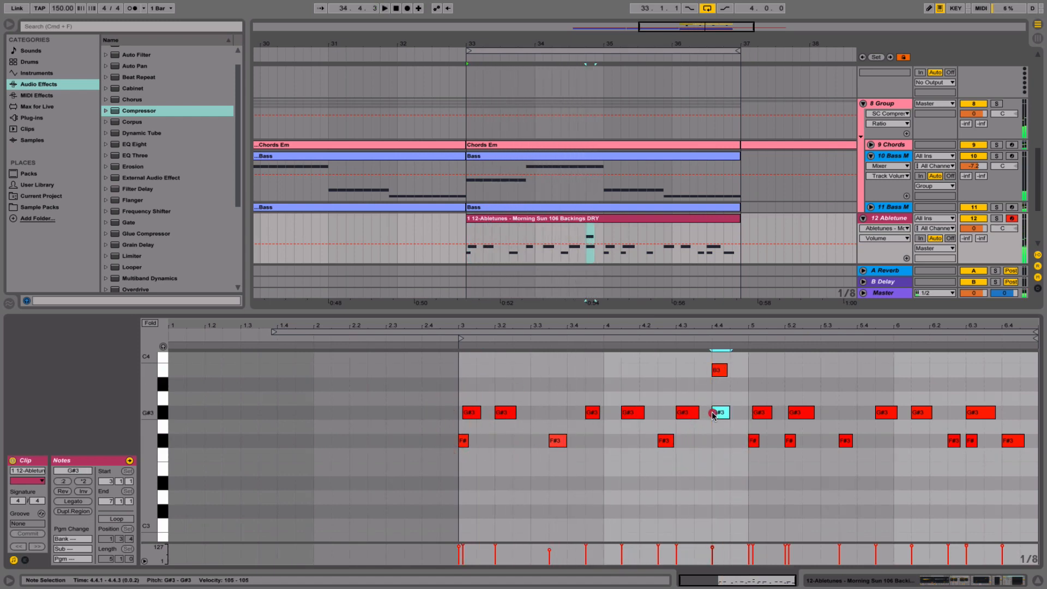
left_click_drag(722, 371, 1039, 480)
- Delete all vocal-chop notes from 5 onward, keeping only the first two bars of the phrase
left_click(643, 338)
key("space")
key("Delete")
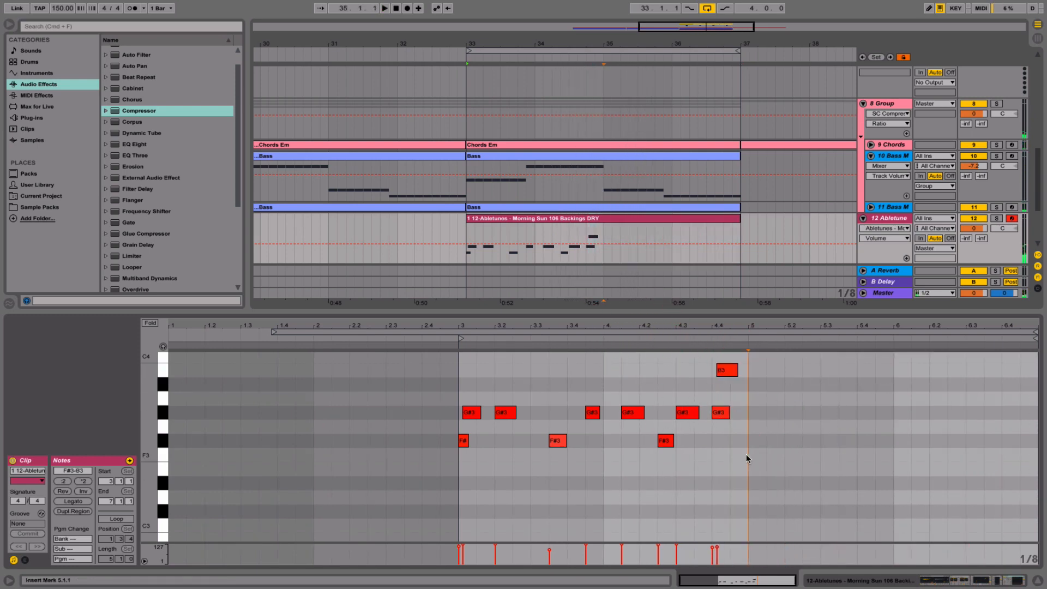
- Duplicate the two-bar vocal-chop phrase so that it repeats from 5
left_click_drag(747, 455, 447, 303)
key("super+d")
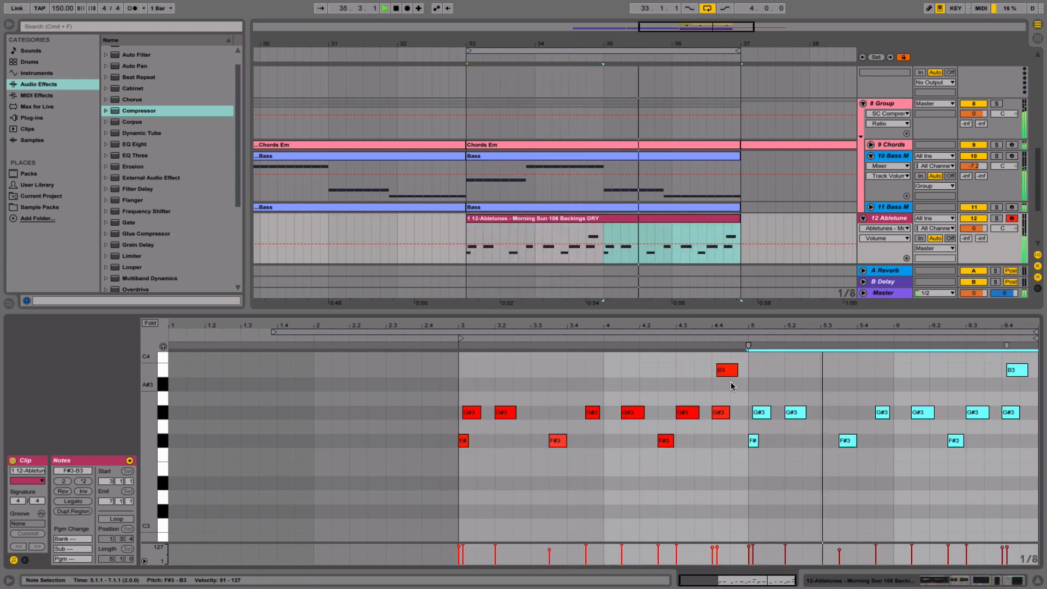
left_click(911, 398)
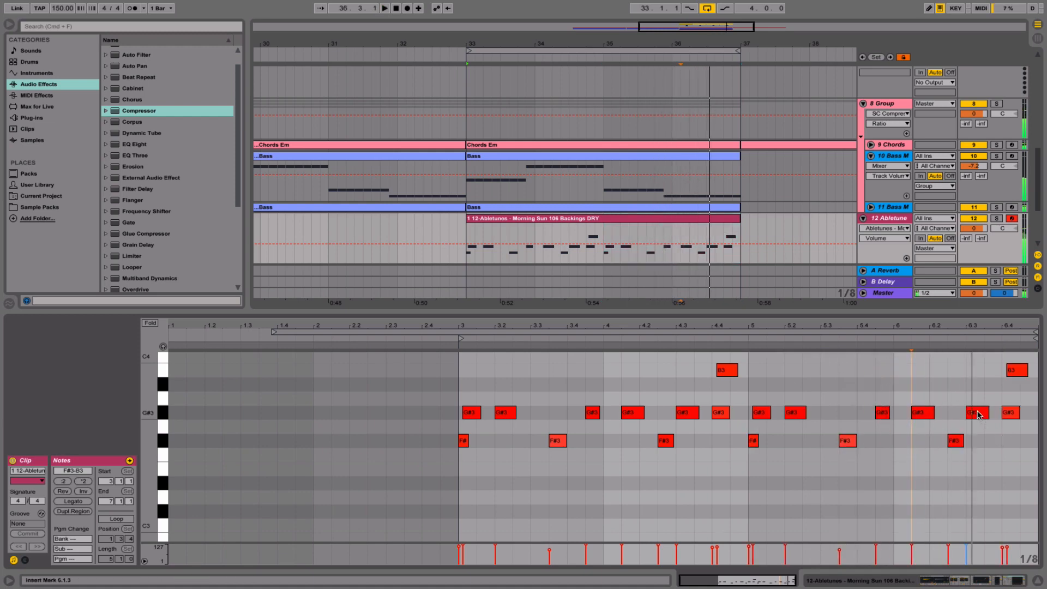
- Turn on note preview for the vocal-chop clip and lower the G#3 note at 6.3 to C#3
left_click_drag(978, 415, 978, 470)
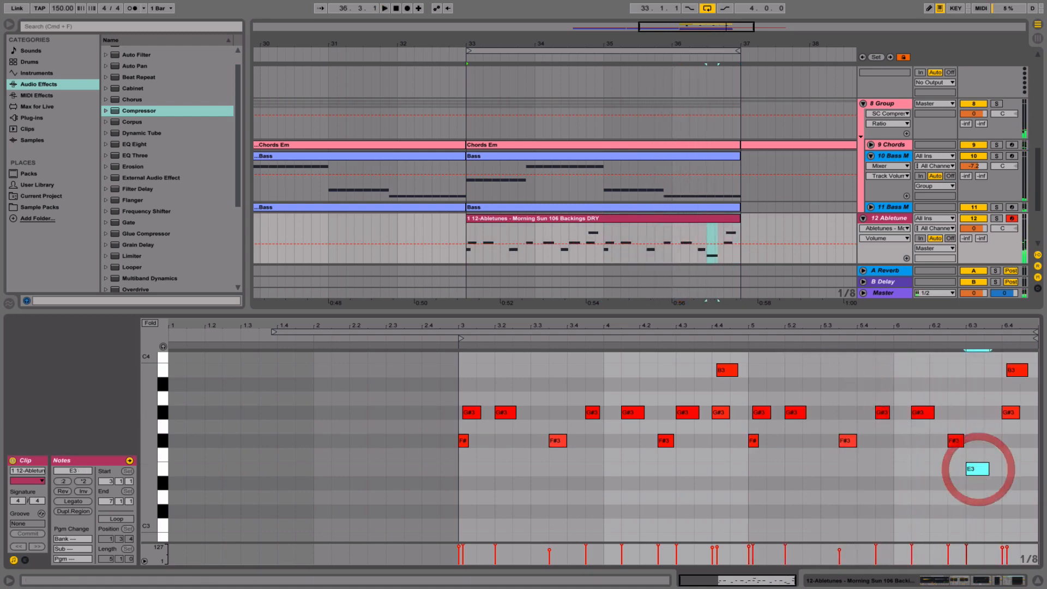
left_click(163, 348)
left_click_drag(1016, 467, 948, 484)
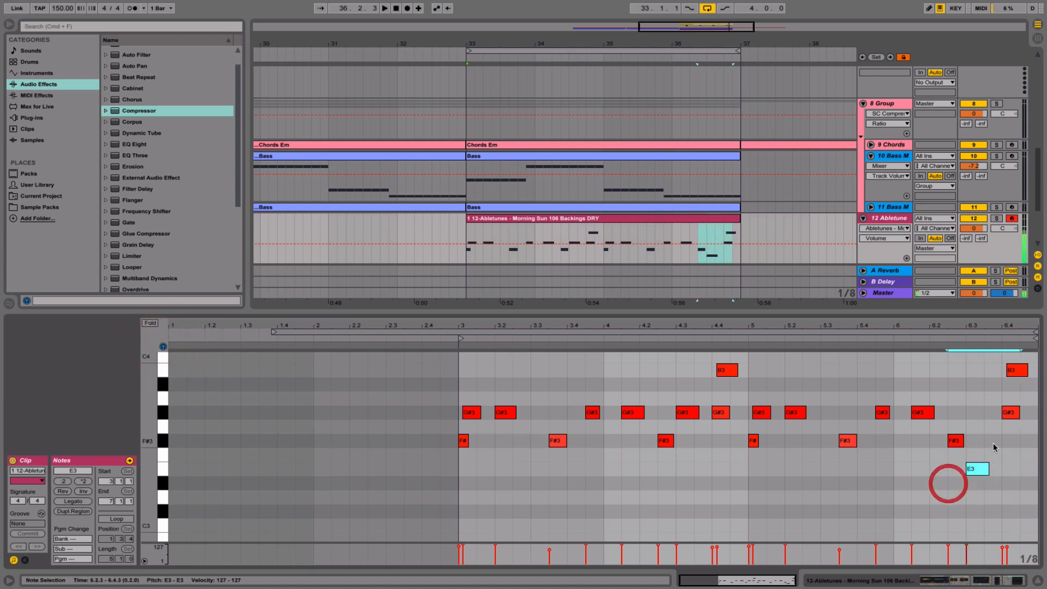
left_click(865, 336)
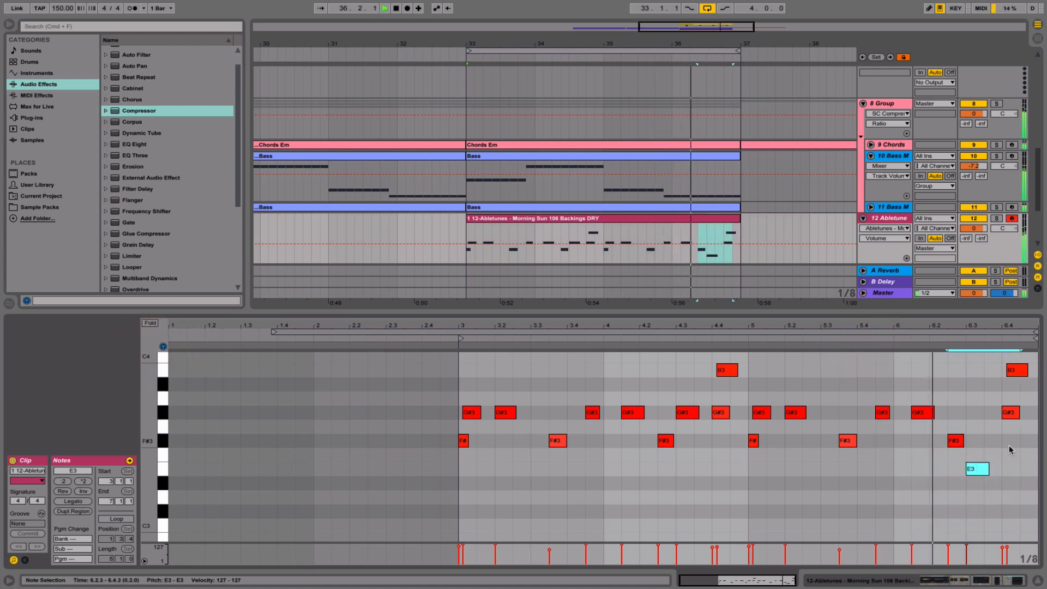
left_click(977, 471)
left_click_drag(978, 474, 978, 502)
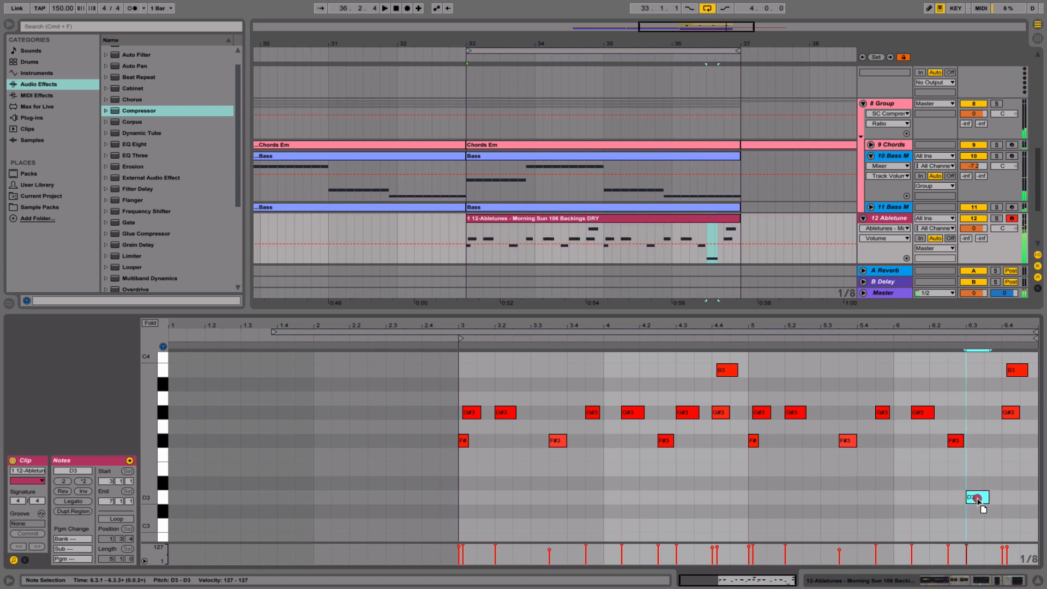
scroll(993, 450, "up", 4)
scroll(995, 449, "down", 5)
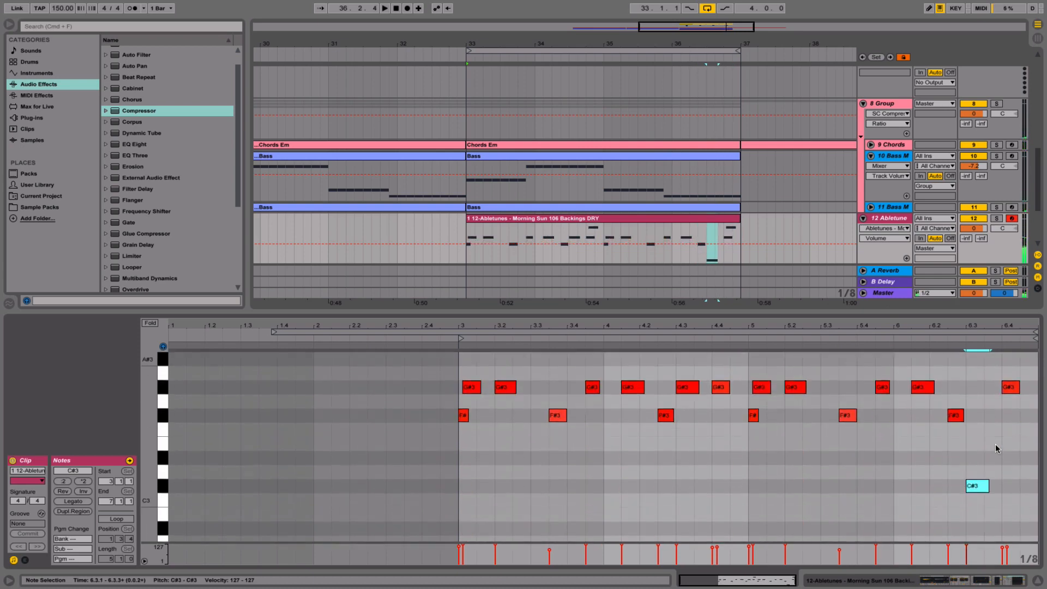
left_click_drag(149, 447, 126, 448)
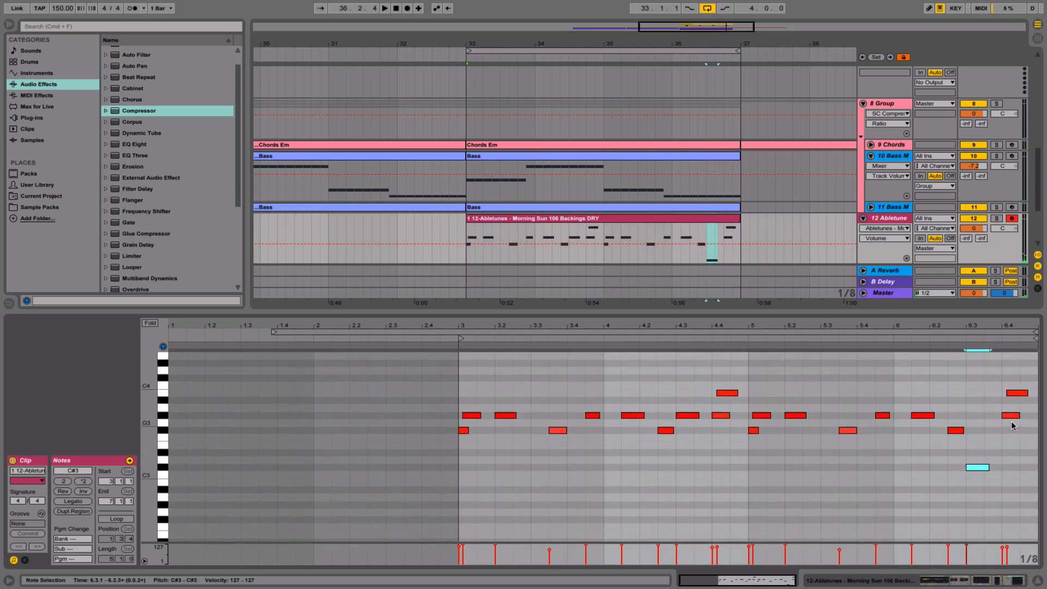
- Lower the G#3 note at 6.4 to B2 and lengthen it slightly, removing the B3 beside it
left_click_drag(1012, 416, 1011, 475)
left_click_drag(1019, 393, 1020, 459)
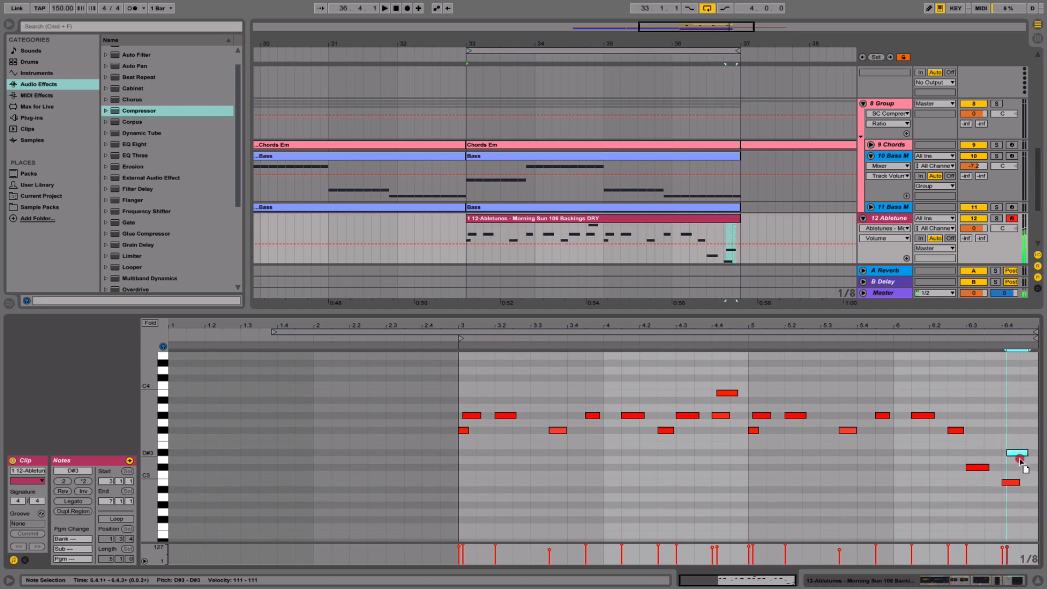
left_click(913, 338)
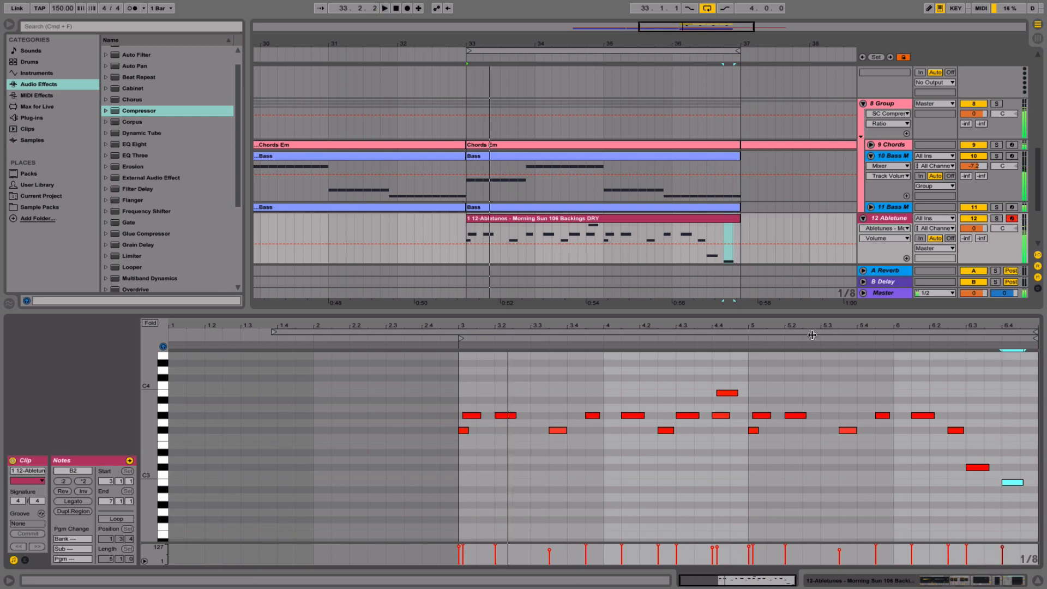
left_click(813, 335)
left_click(945, 370)
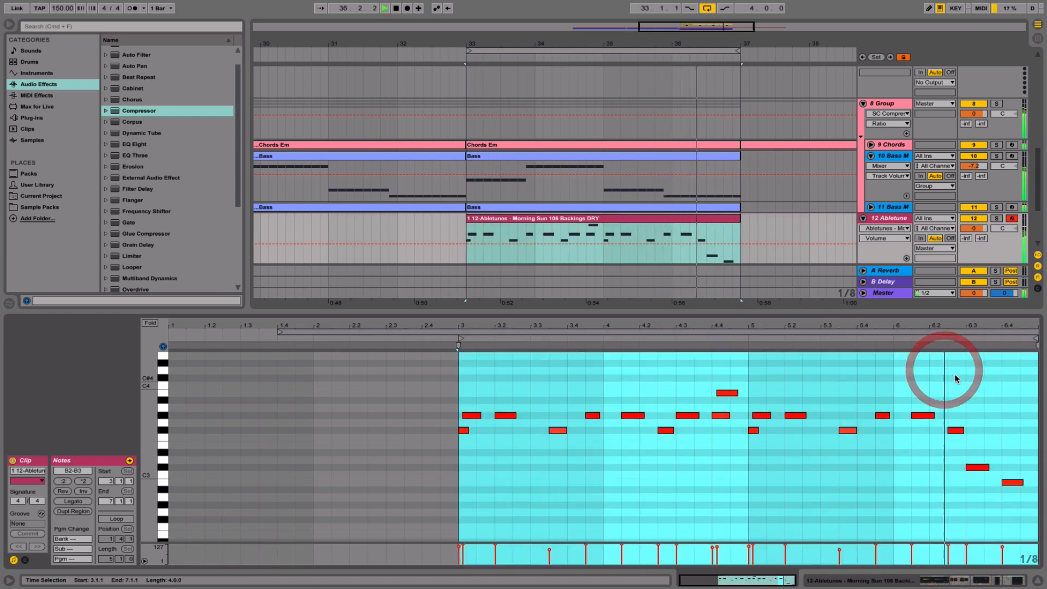
left_click(979, 383)
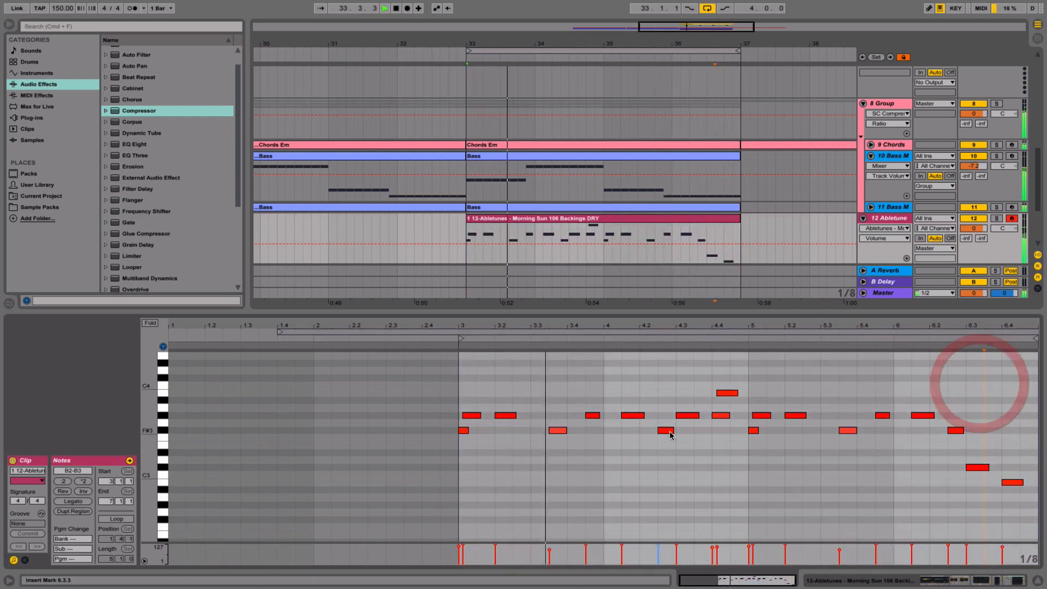
- Play through the melody and lower the G#3 notes at 5.4.3 and 6.1.3 to D#3
left_click(639, 458)
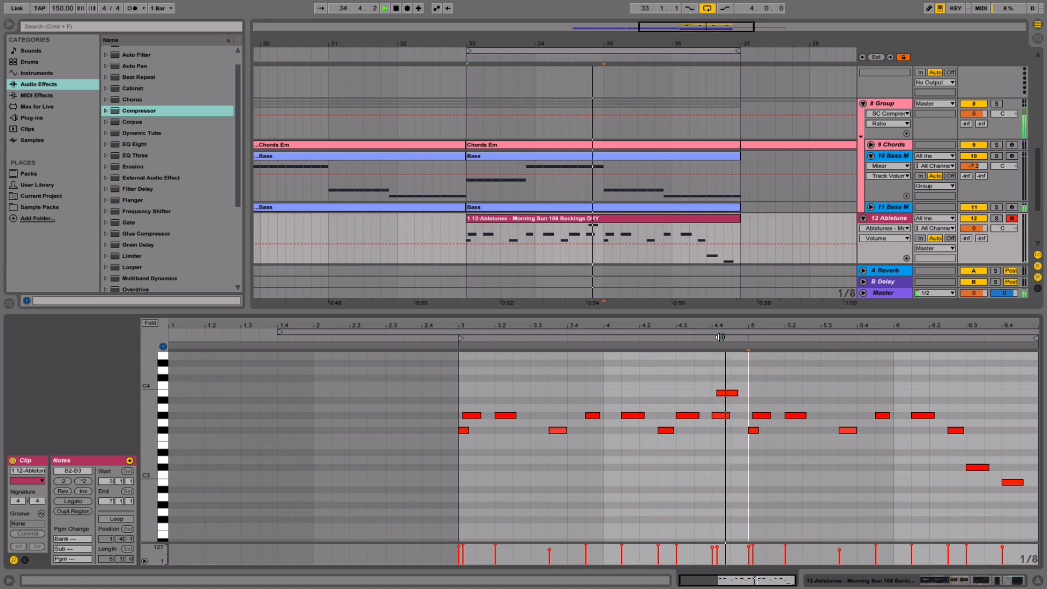
left_click(821, 458)
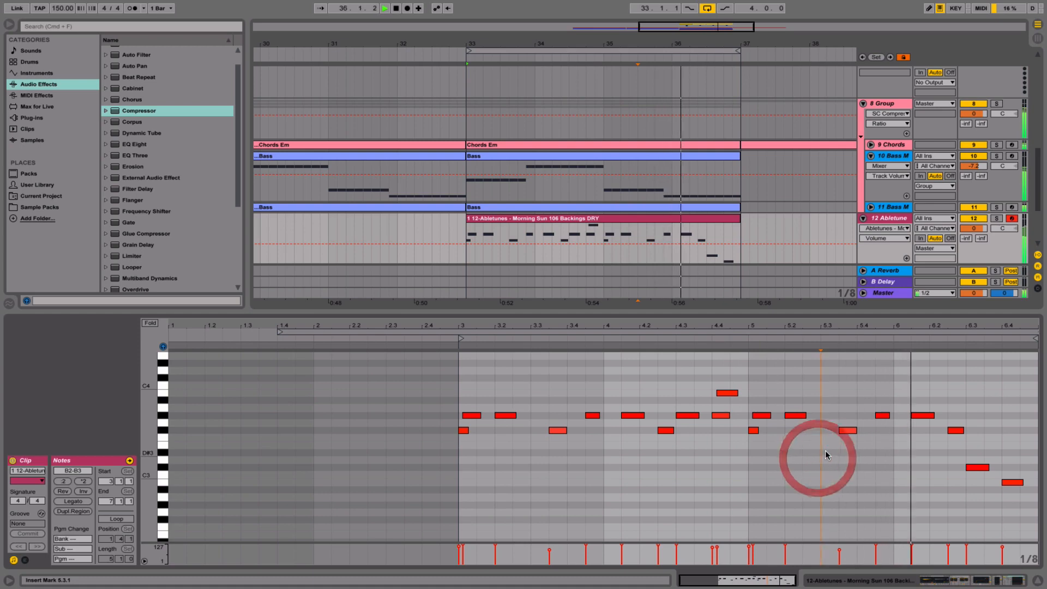
left_click(777, 397)
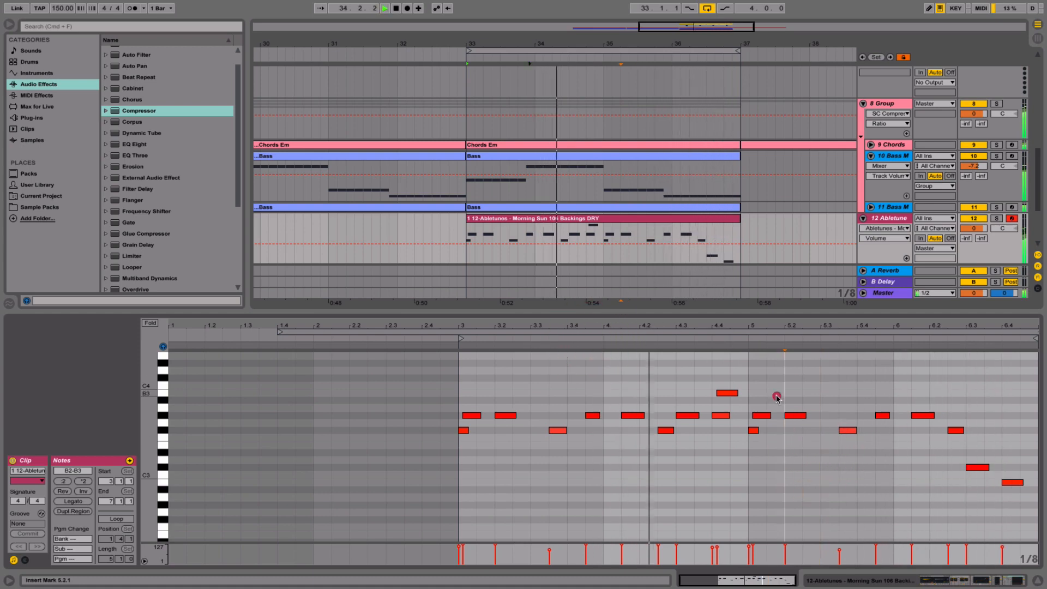
left_click(779, 450)
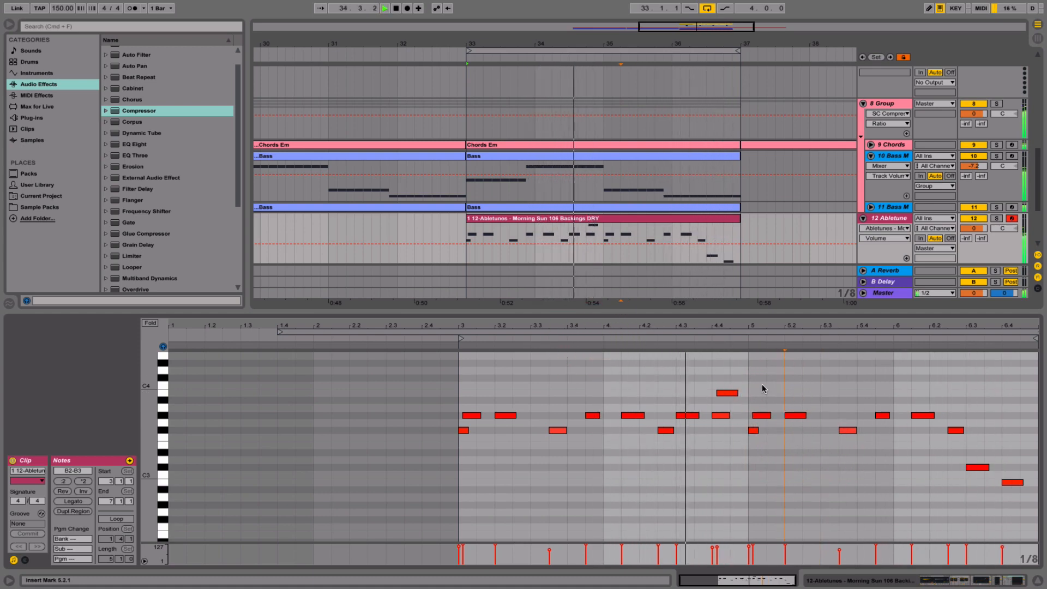
scroll(829, 404, "down", 2)
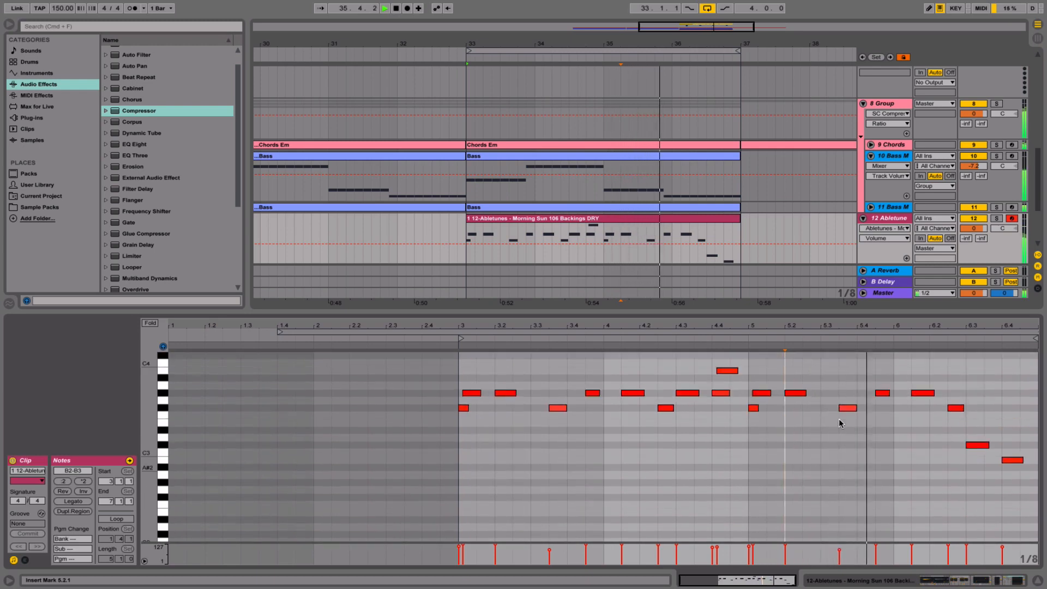
scroll(839, 418, "up", 1)
left_click(850, 424)
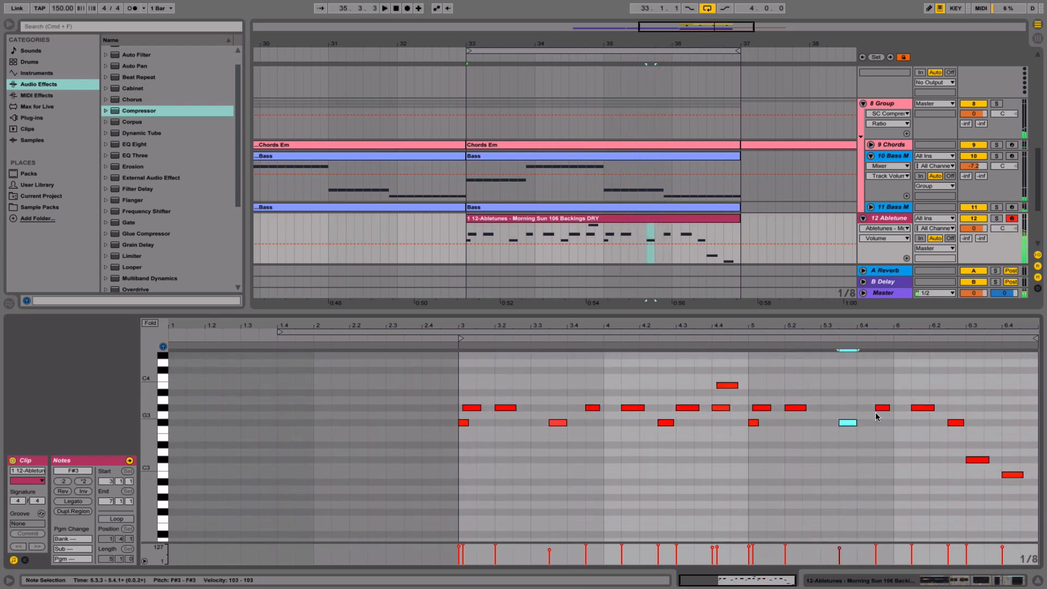
left_click_drag(871, 389, 926, 455)
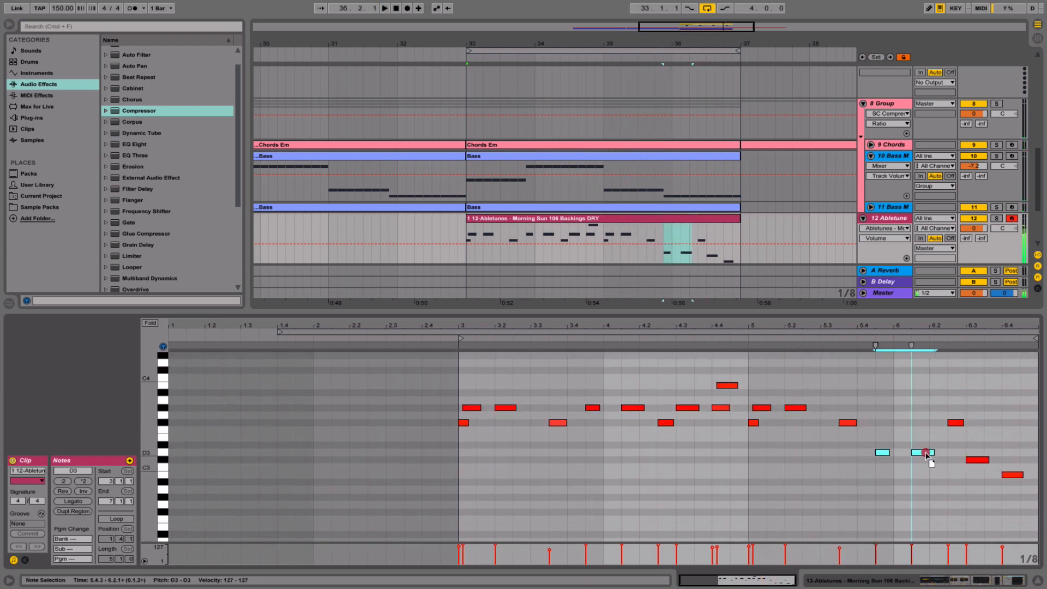
left_click(771, 335)
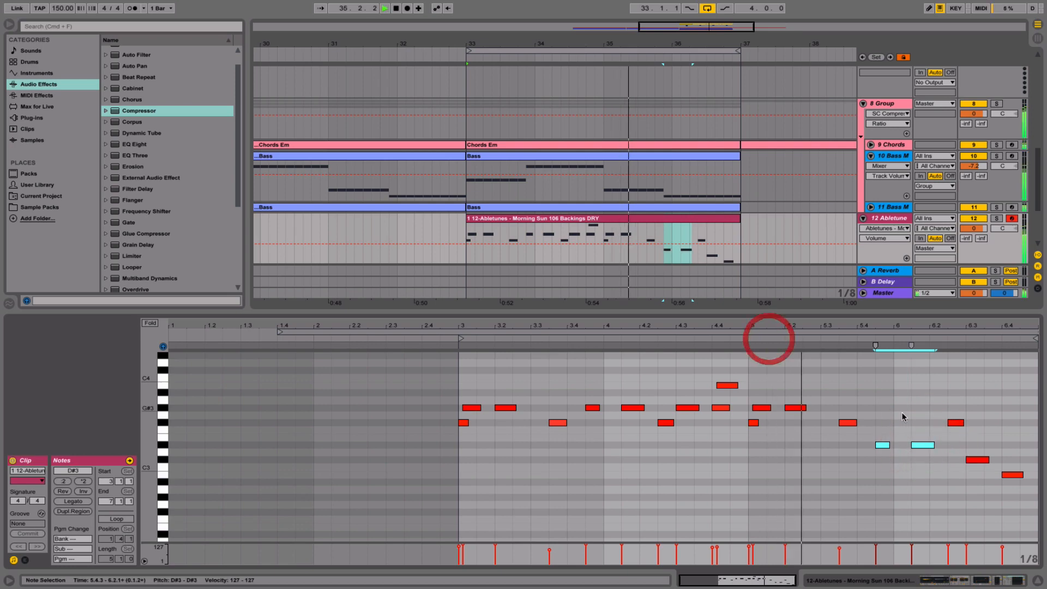
left_click(917, 427)
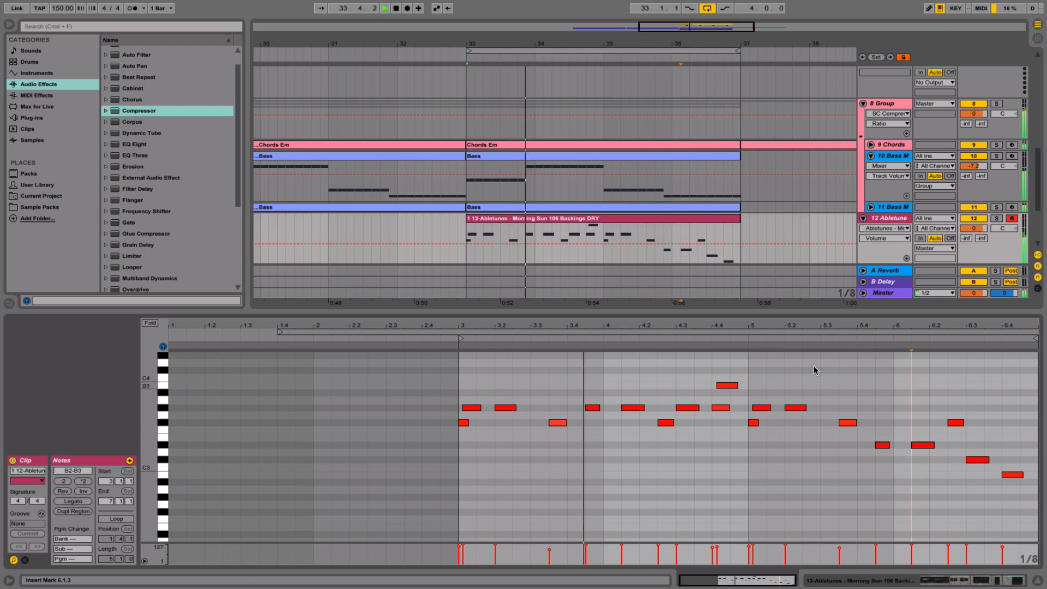
- Add two audio tracks below the vocal-chop track and unfold the Chords track to show its Sylenth1 automation
key("super+t")
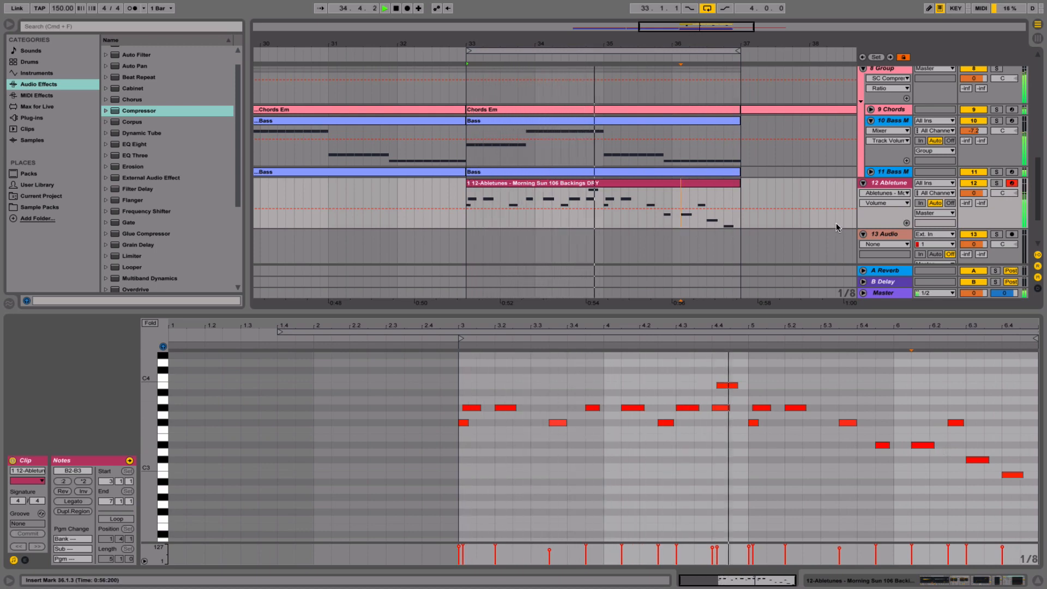
left_click(888, 183)
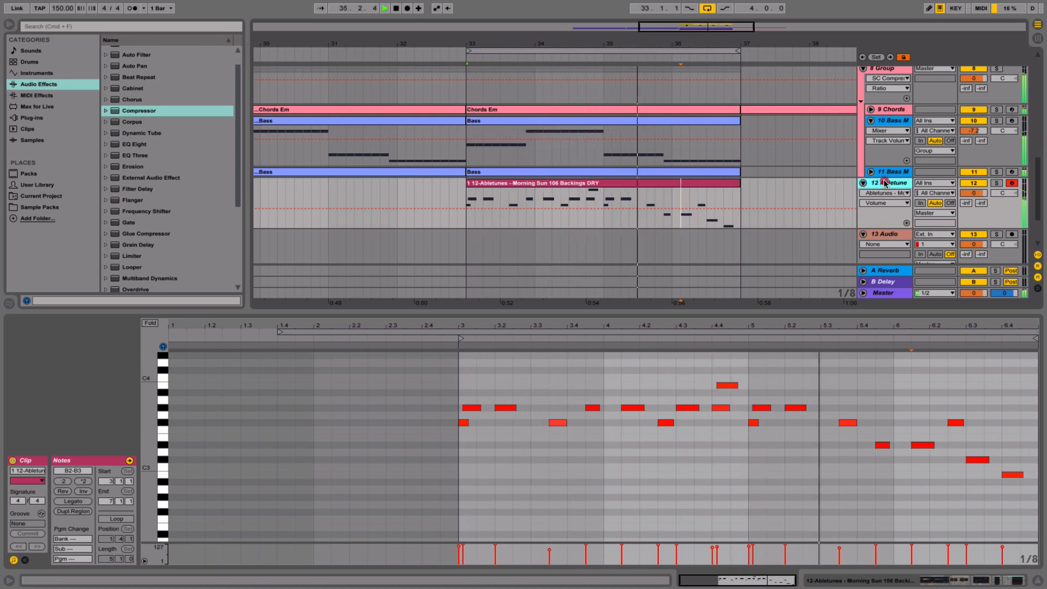
left_click(876, 109)
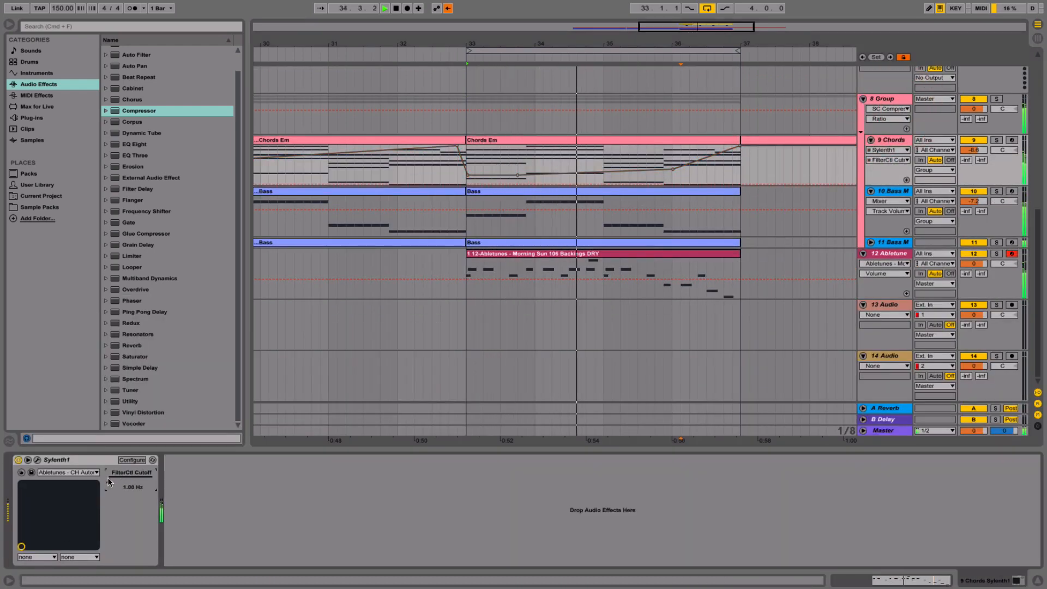
- Audition different FilterCtl Cutoff settings on the chords' Sylenth1, briefly mute the Chords track, and restore the automation before stopping playback
left_click_drag(109, 483, 109, 425)
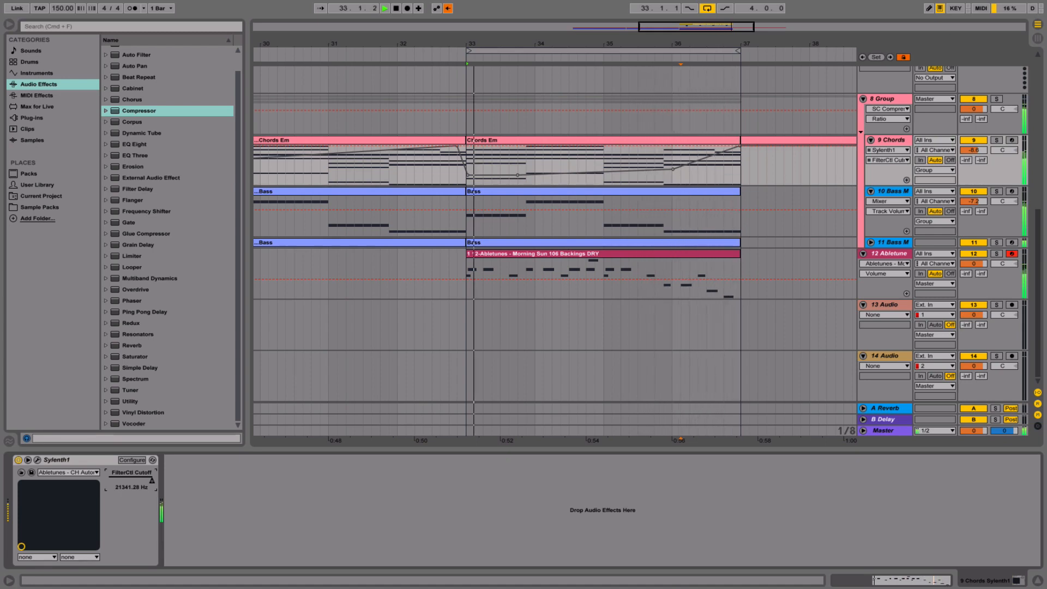
left_click_drag(152, 481, 124, 481)
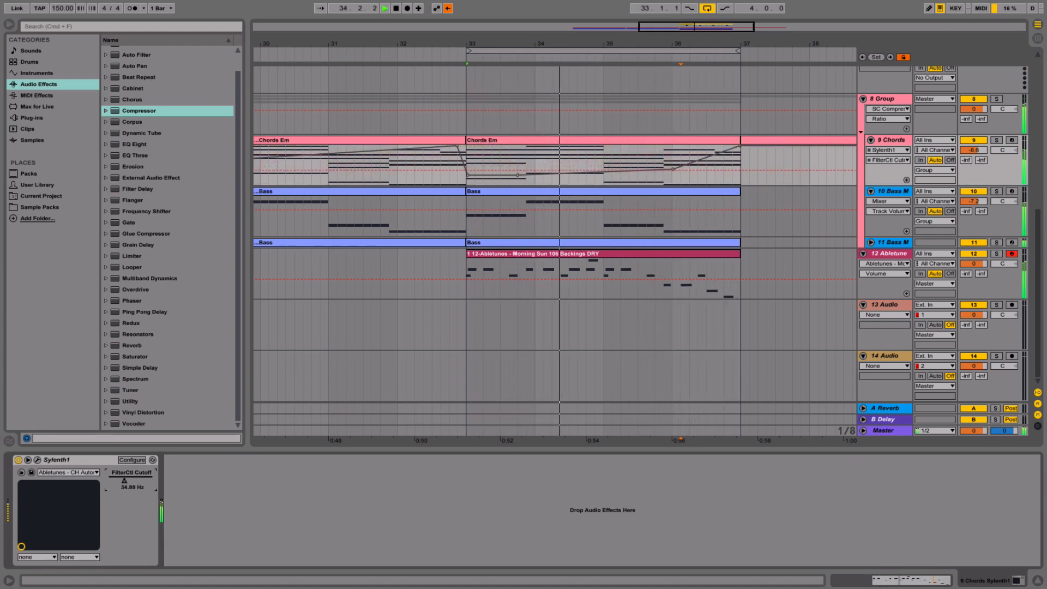
left_click(981, 142)
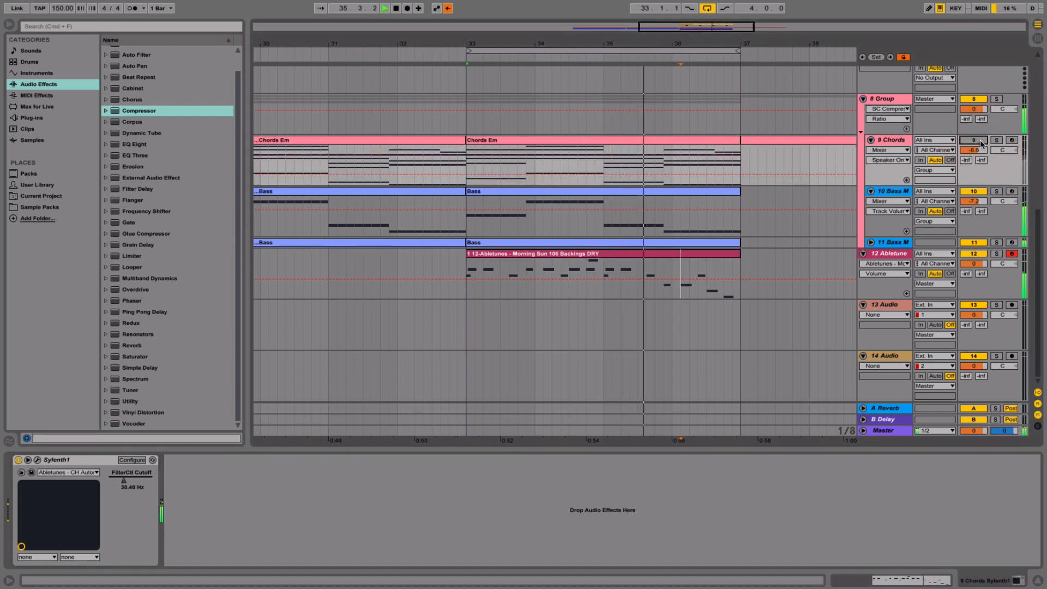
left_click(980, 142)
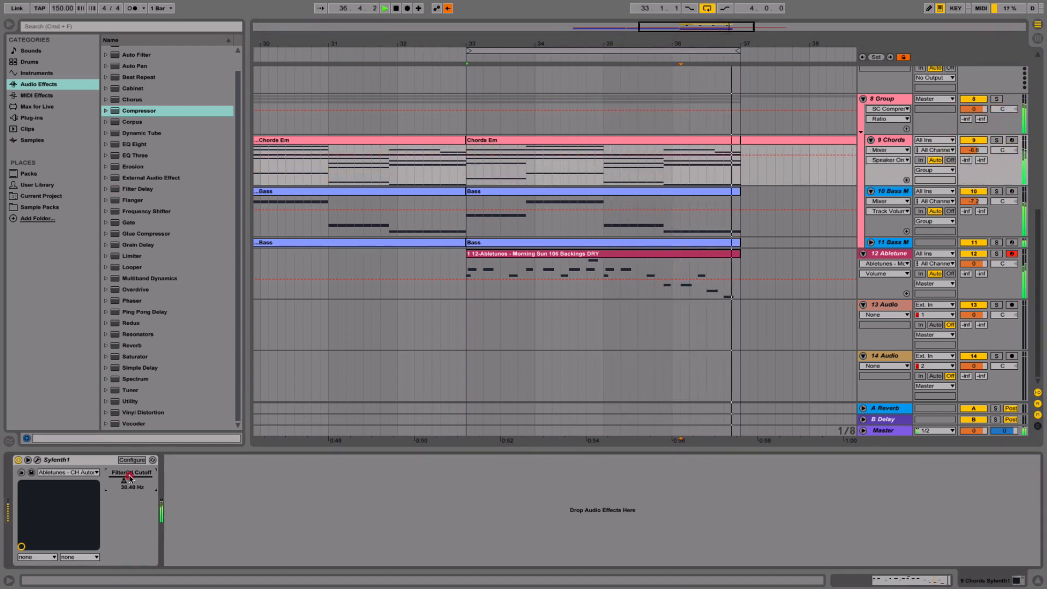
left_click_drag(124, 482, 152, 482)
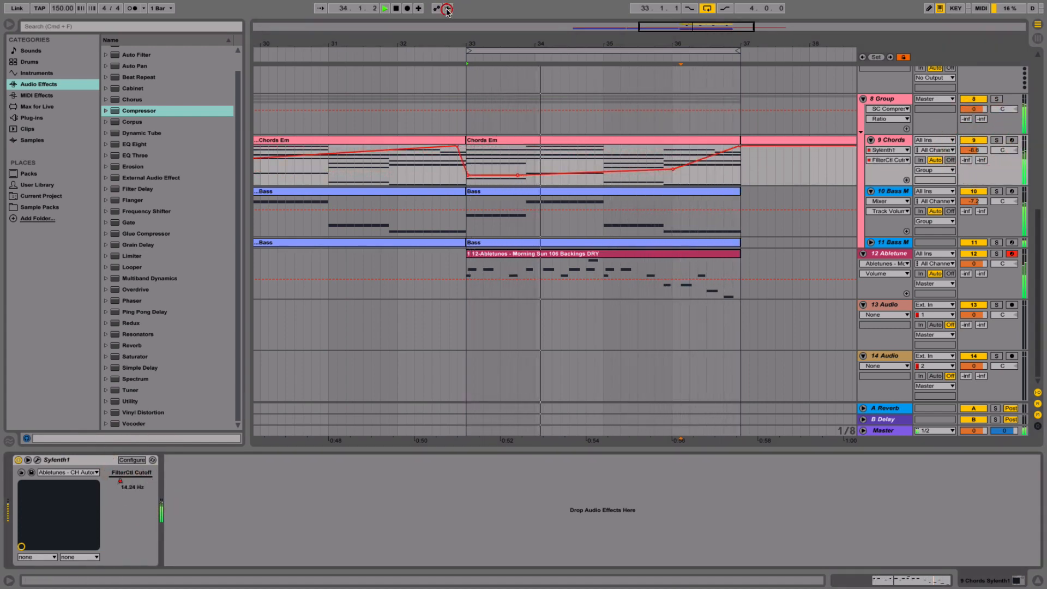
left_click(627, 314)
key("space")
- Copy the vocal-chop clip into the preceding four bars, starting at bar 29
scroll(623, 300, "right", 1)
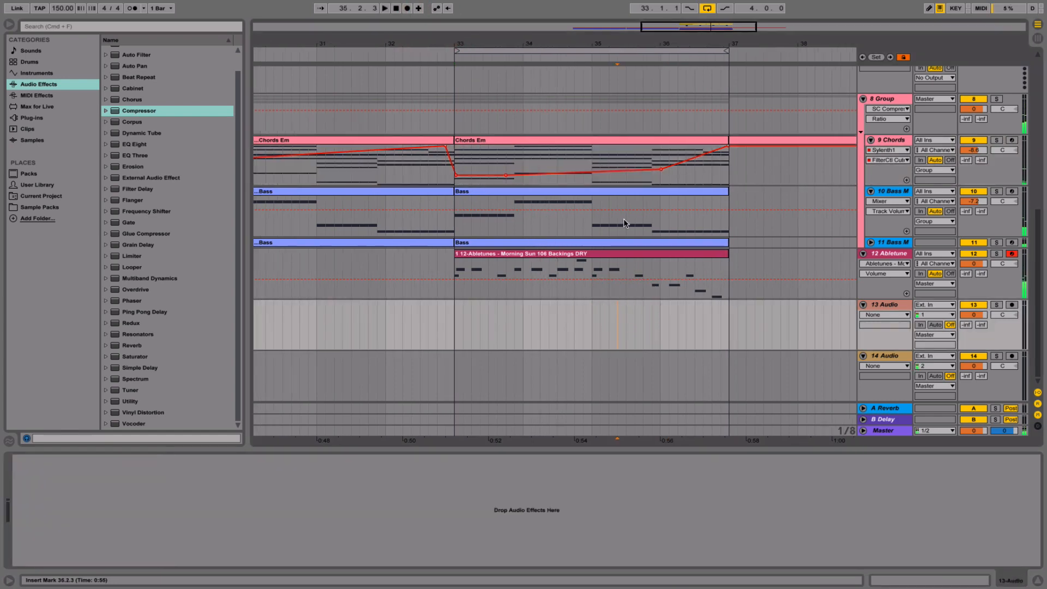
left_click_drag(649, 43, 650, 23)
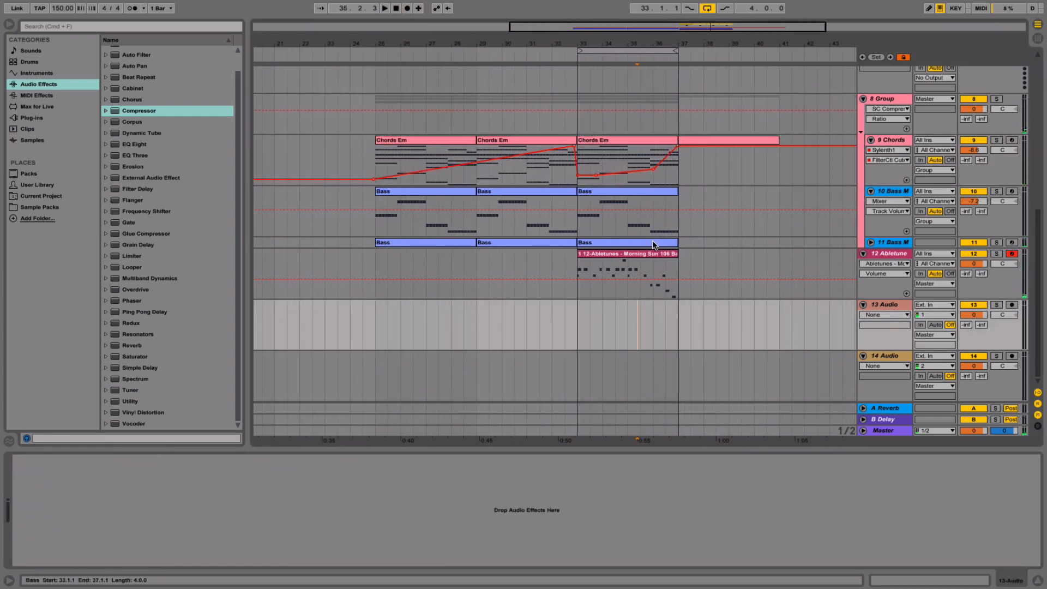
left_click(623, 266)
left_click_drag(623, 266, 523, 266)
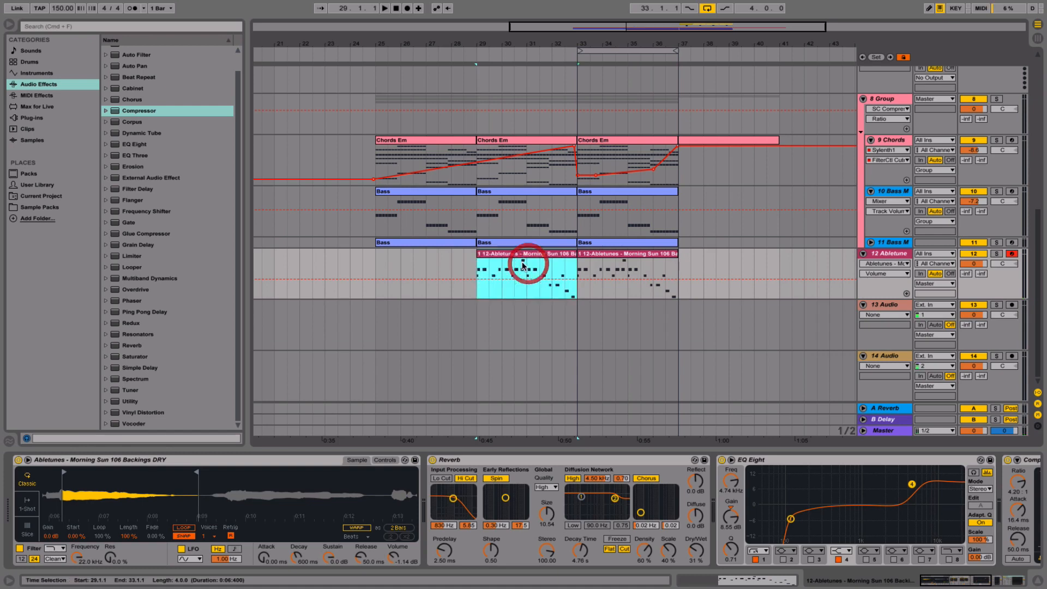
scroll(523, 267, "left", 1)
- Delete the Bass clips between bars 25 and 33 on both bass tracks, and place another vocal-chop clip copy at bar 25
left_click(479, 269)
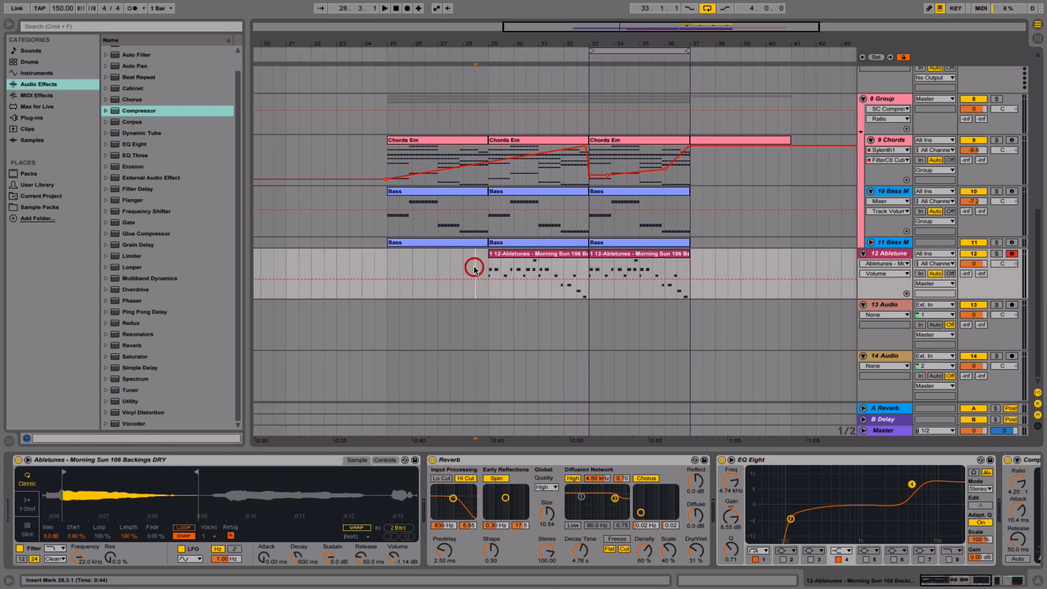
key("space")
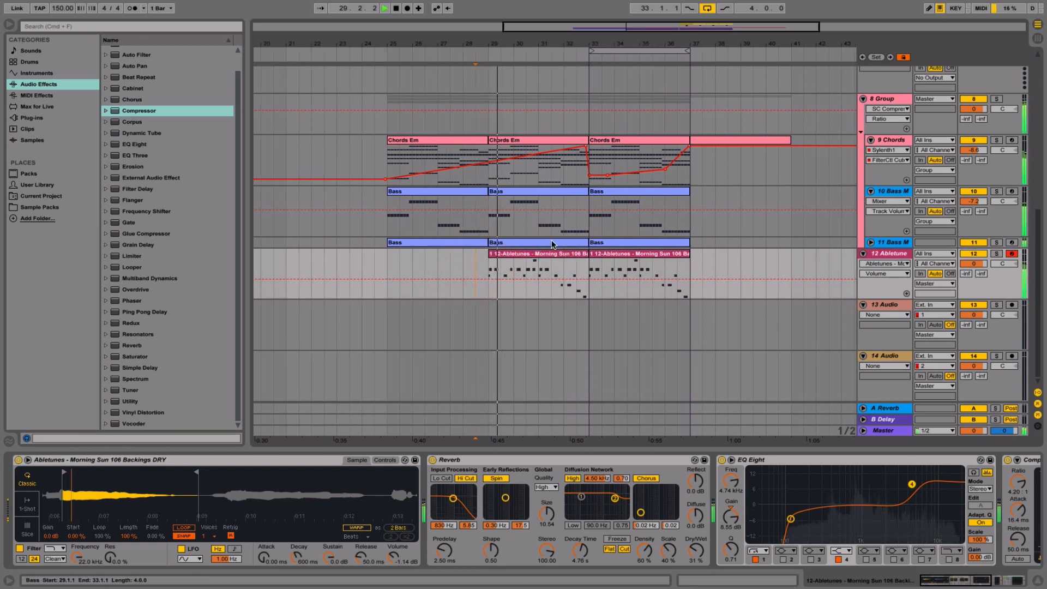
left_click_drag(569, 194, 459, 191)
left_click_drag(580, 241, 456, 256)
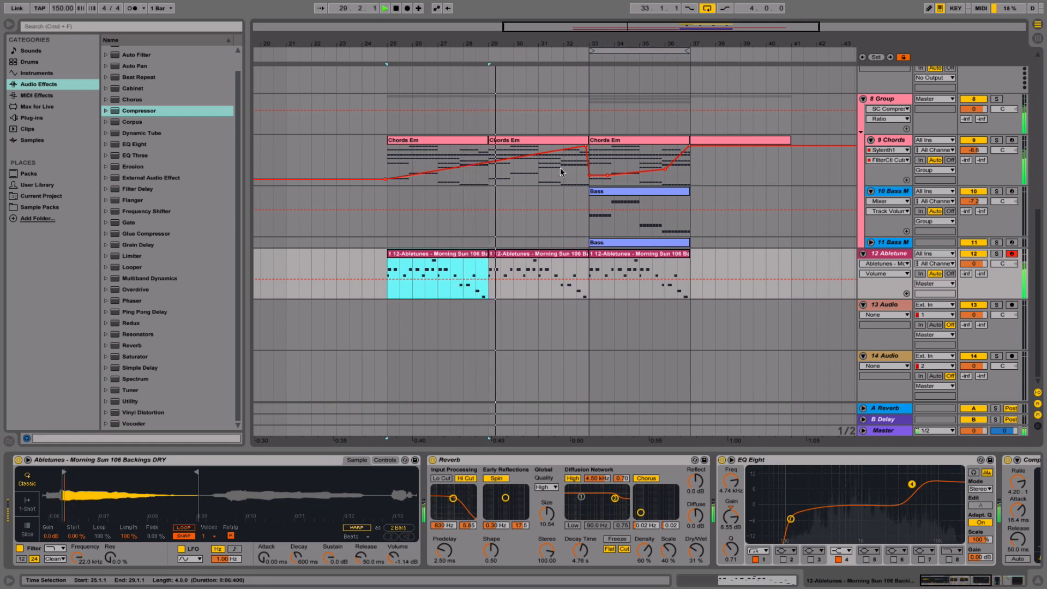
- Bend the Chords track's FilterCtl Cutoff automation between bars 25 and 33 into a curve that rises slowly and steepens towards bar 33
left_click_drag(554, 158, 554, 166)
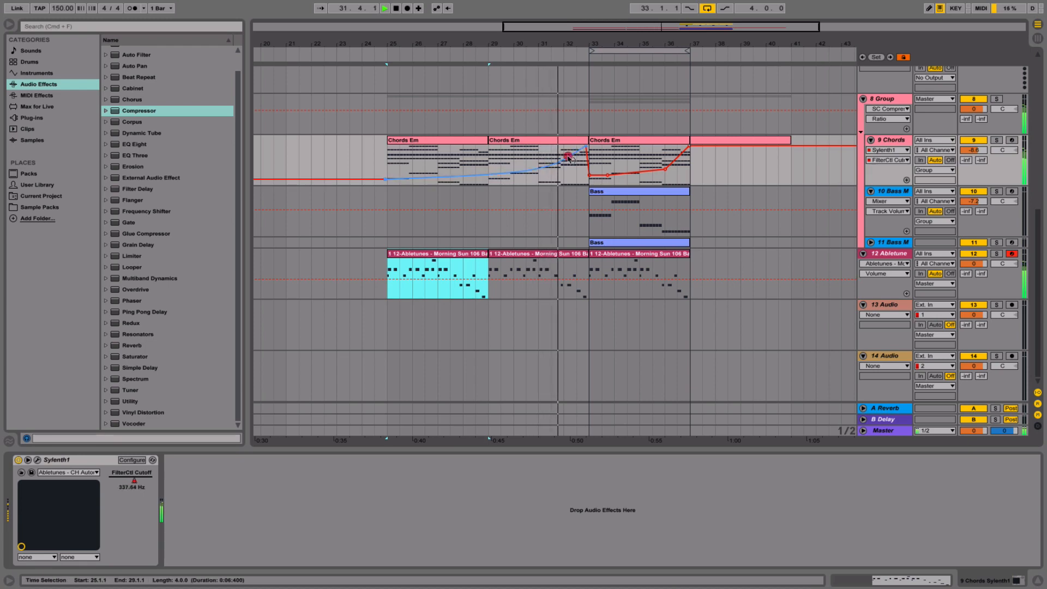
left_click_drag(569, 158, 569, 148)
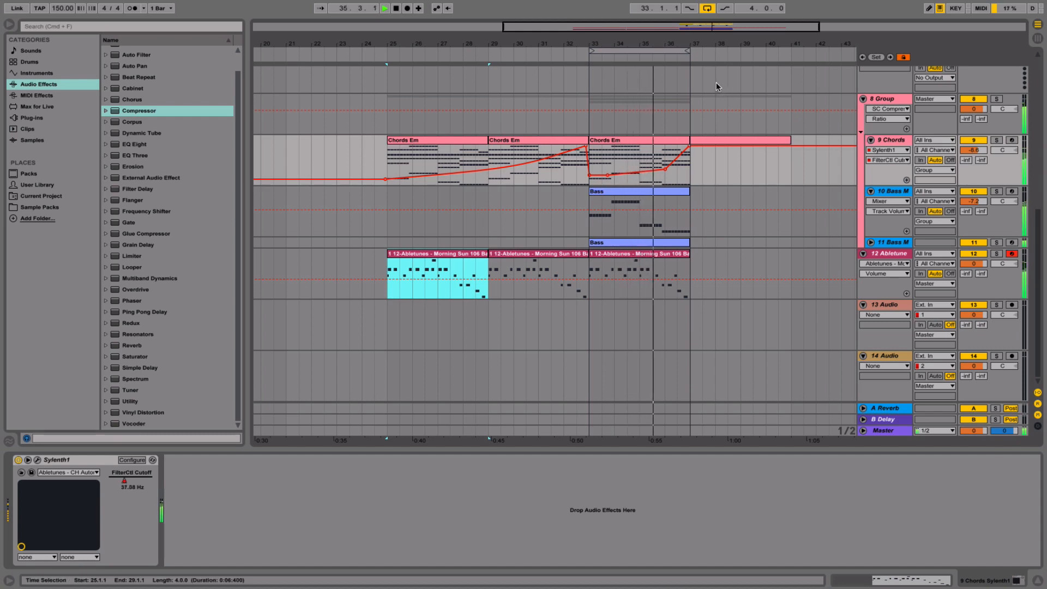
left_click_drag(677, 42, 699, 142)
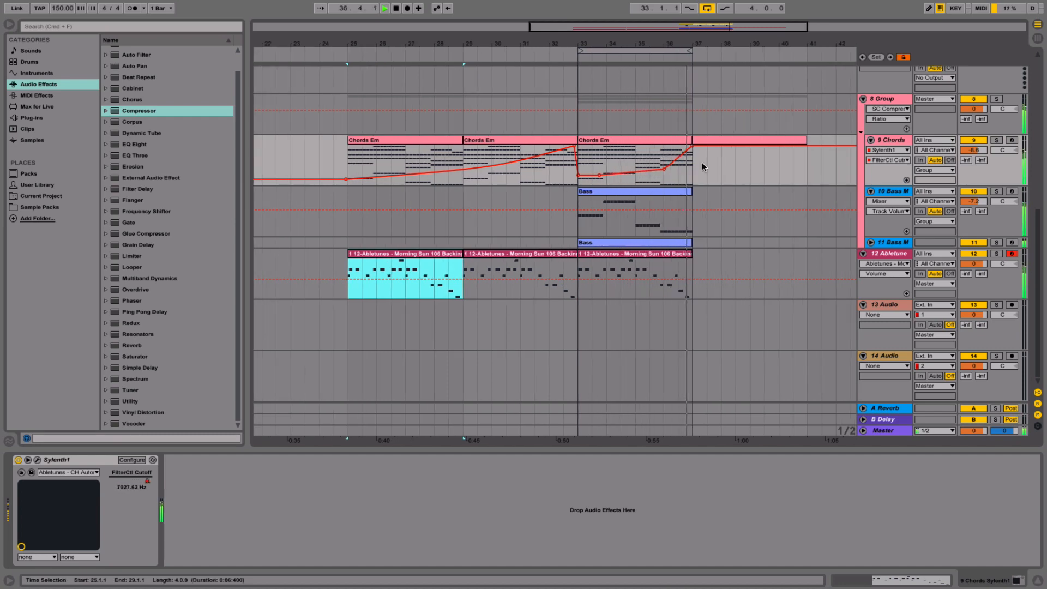
- Select the empty MIDI track 4 and open the Hi Hats folder of the Abletunes - Future Bass Drums sample pack
scroll(703, 167, "up", 10)
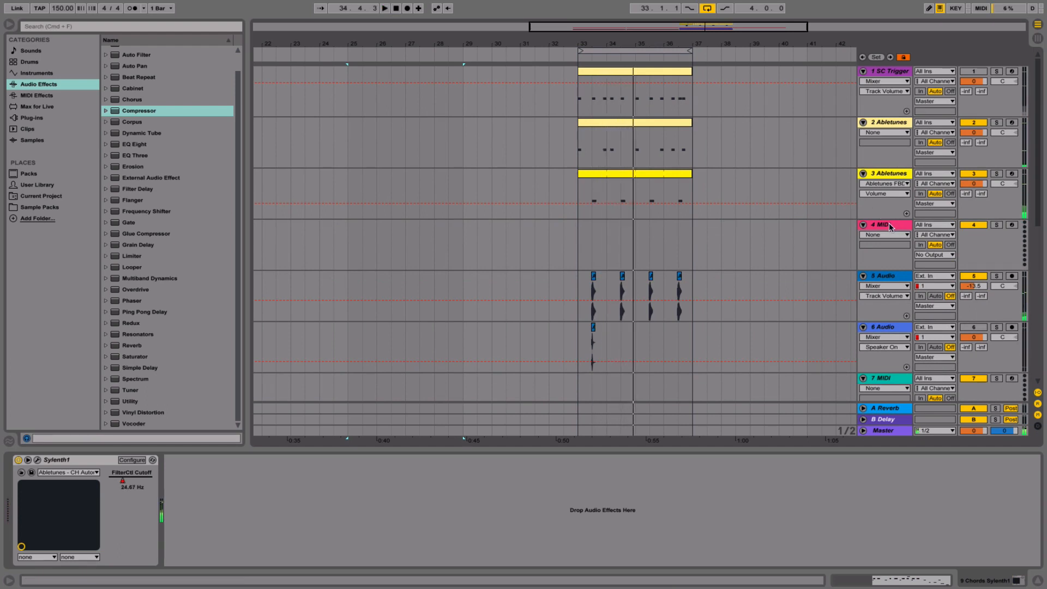
left_click(891, 227)
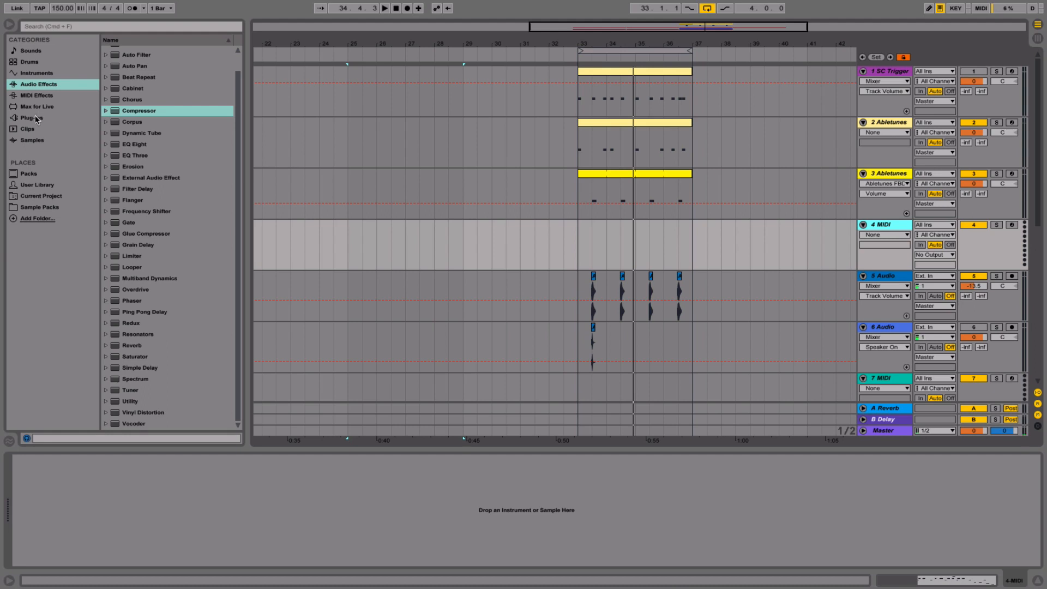
left_click(41, 208)
left_click(112, 118)
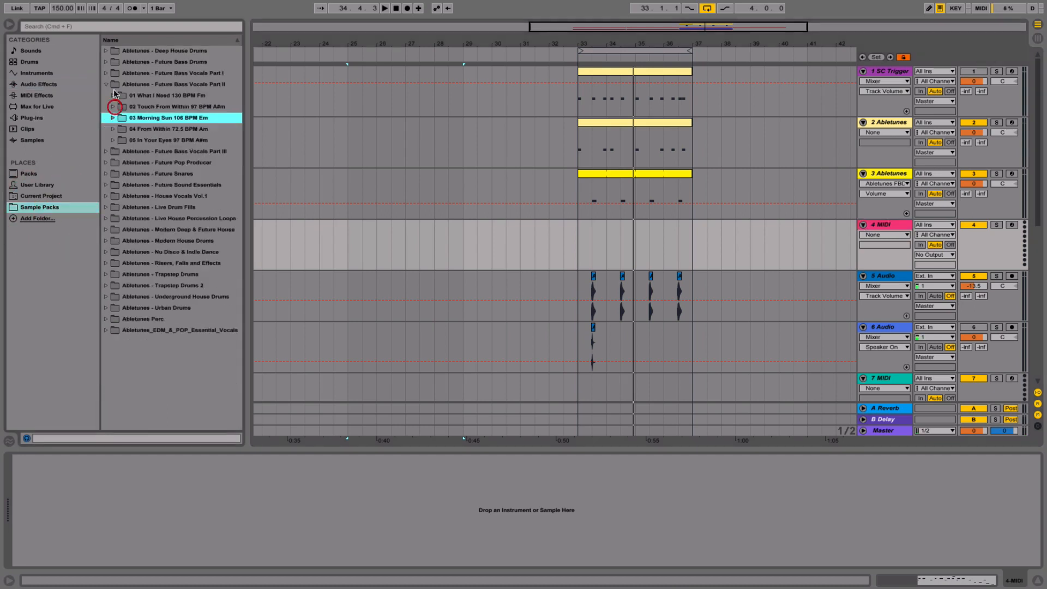
left_click(106, 84)
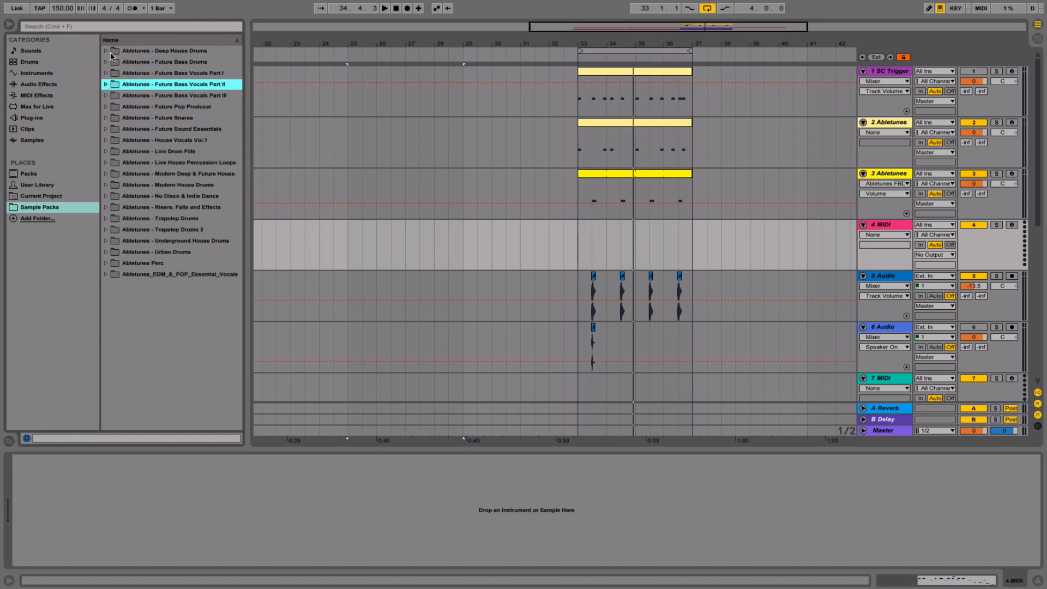
left_click(105, 60)
left_click(113, 74)
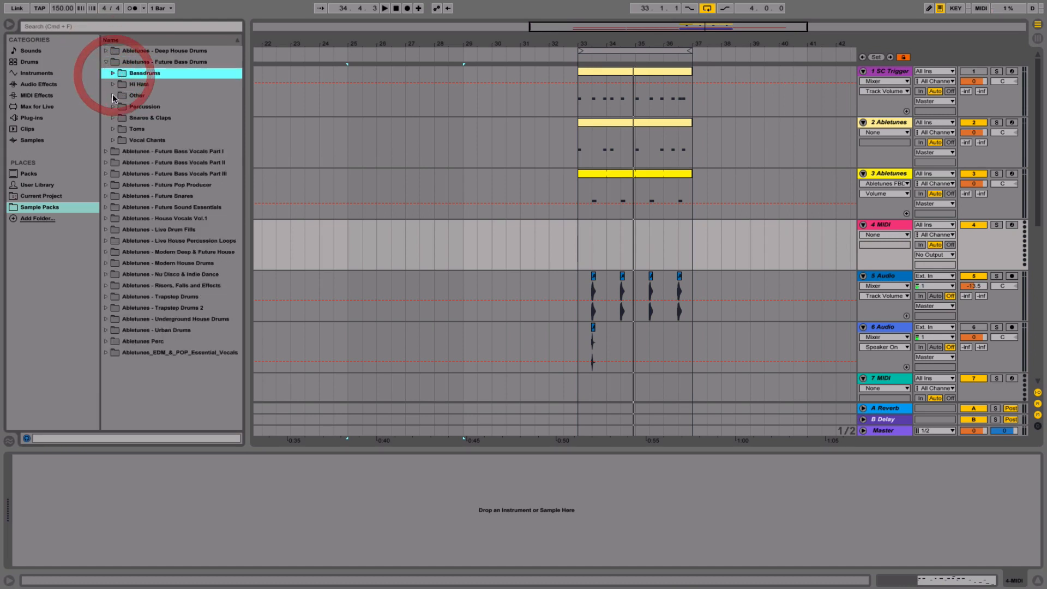
left_click(112, 106)
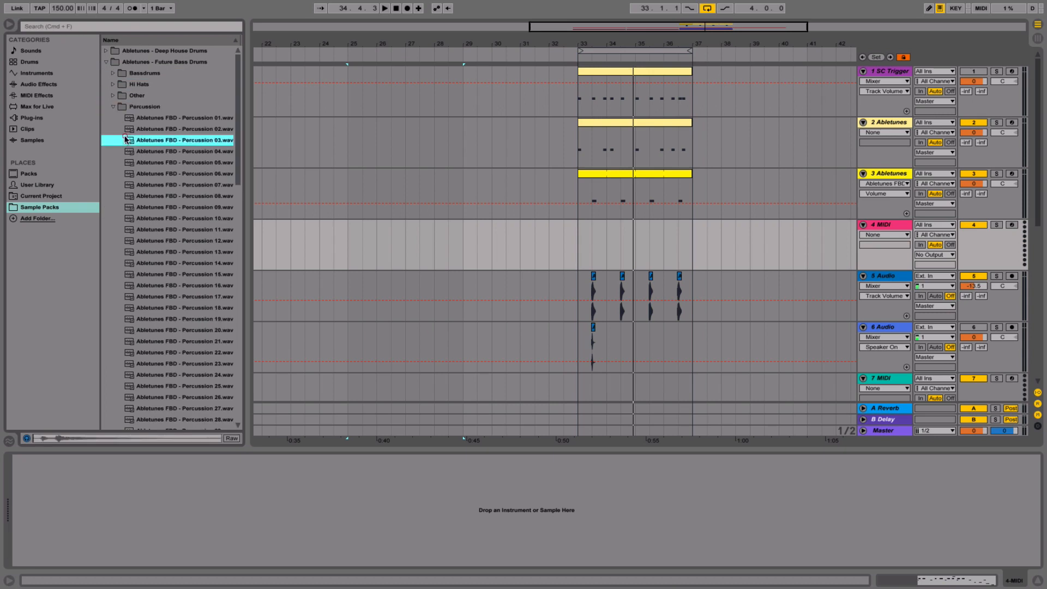
left_click(113, 106)
left_click(113, 84)
- Audition several Abletunes FBD hi-hat samples from Hi Hats 02 to Hi Hats 12
left_click(116, 108)
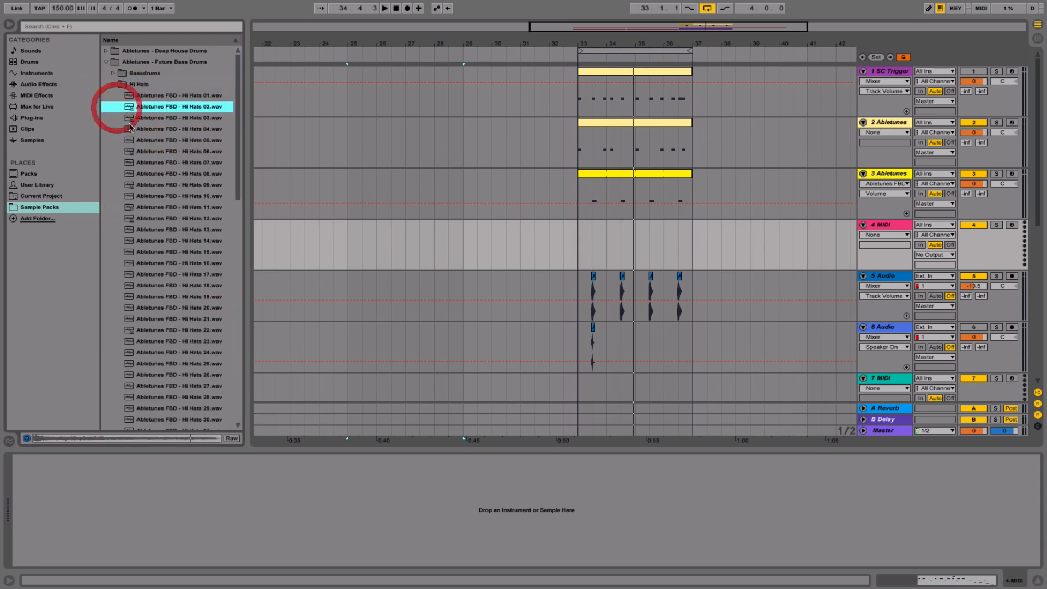
left_click(130, 129)
left_click(132, 151)
left_click(136, 174)
left_click(143, 217)
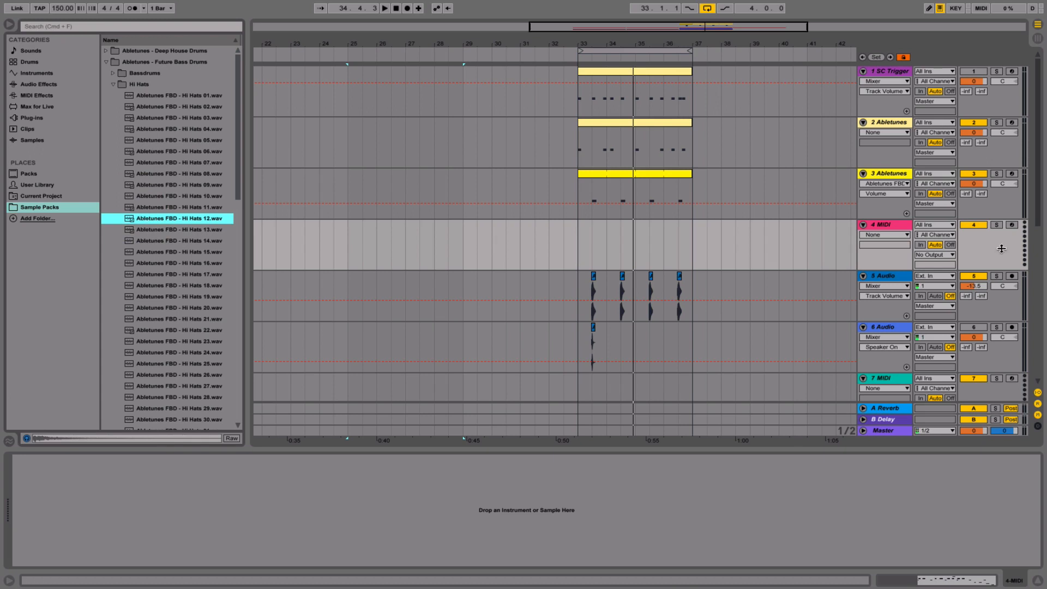
left_click(897, 228)
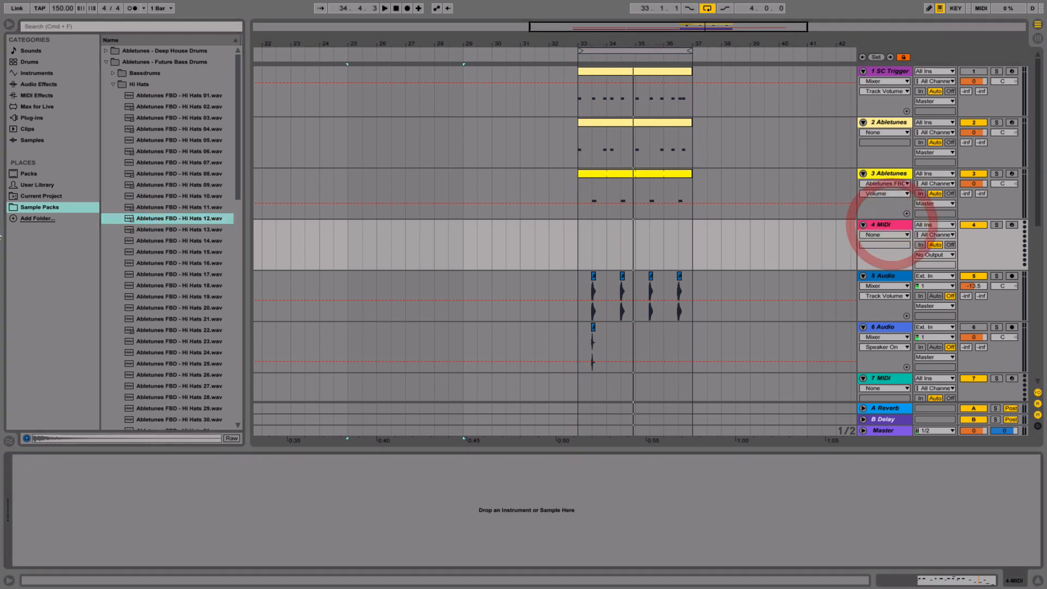
- Audition the following hi-hat samples from Hi Hats 13 onwards, ending on Hi Hats 22
left_click(166, 231)
left_click(164, 241)
left_click(161, 252)
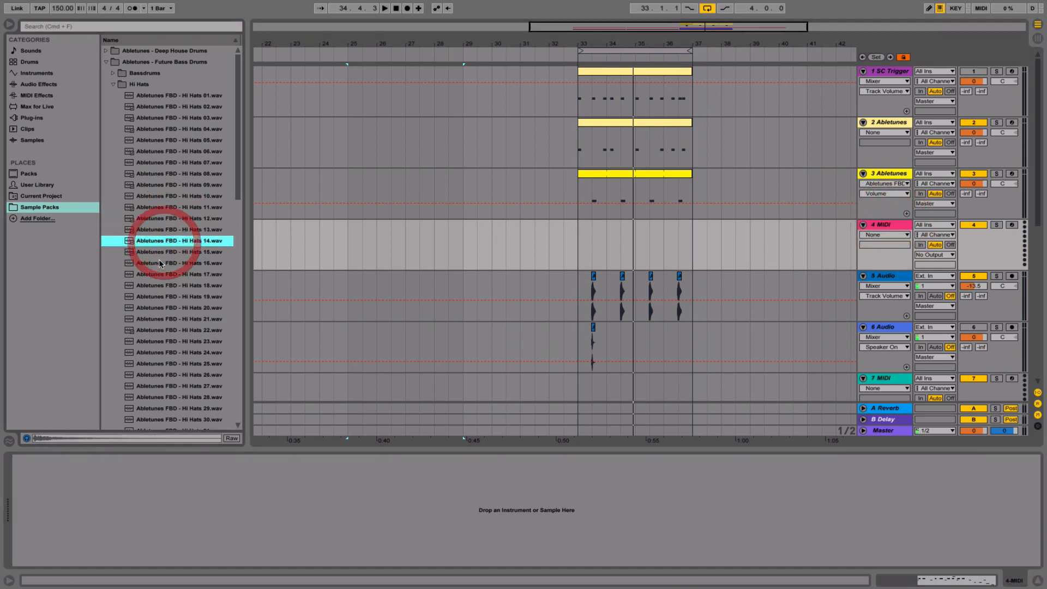
left_click(159, 263)
key("Down")
key("Down")
key("Down")
key("Down")
key("Down")
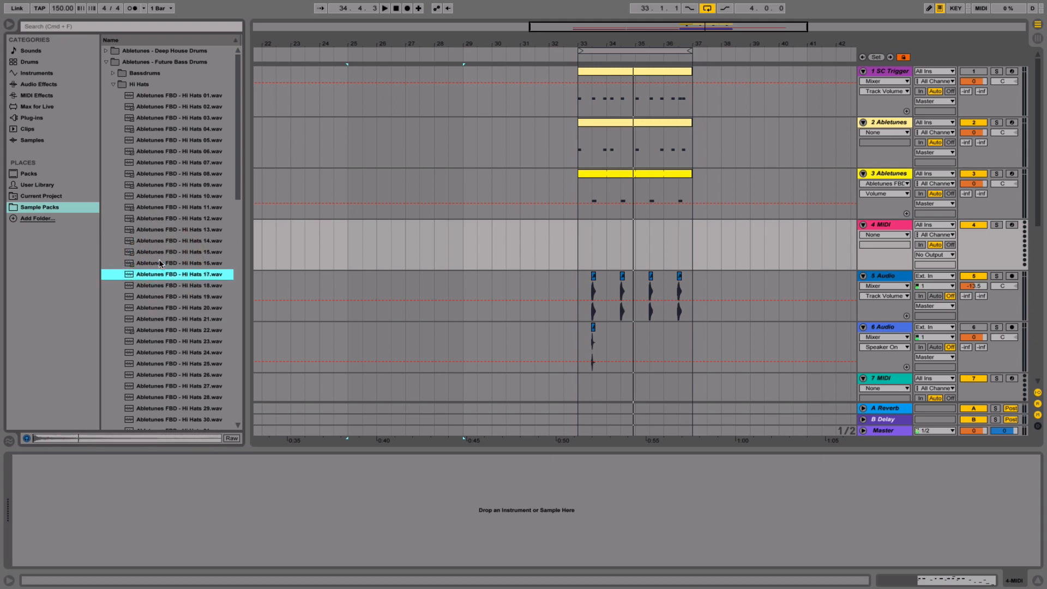
key("Down")
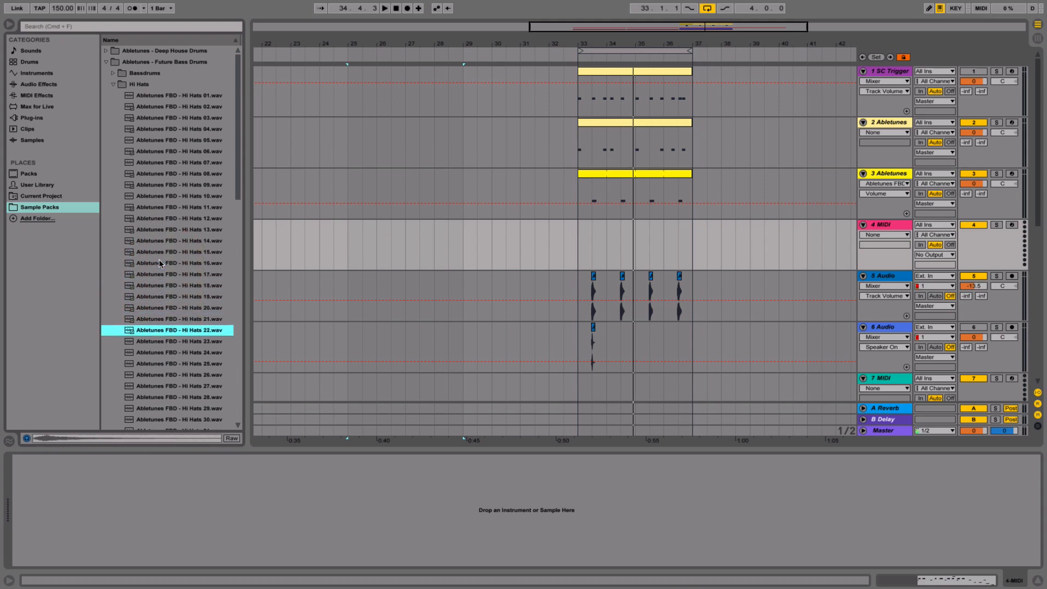
key("Down")
key("Up")
- Load the Abletunes FBD - Hi Hats 22 sample as the instrument on MIDI track 4
left_click(885, 227)
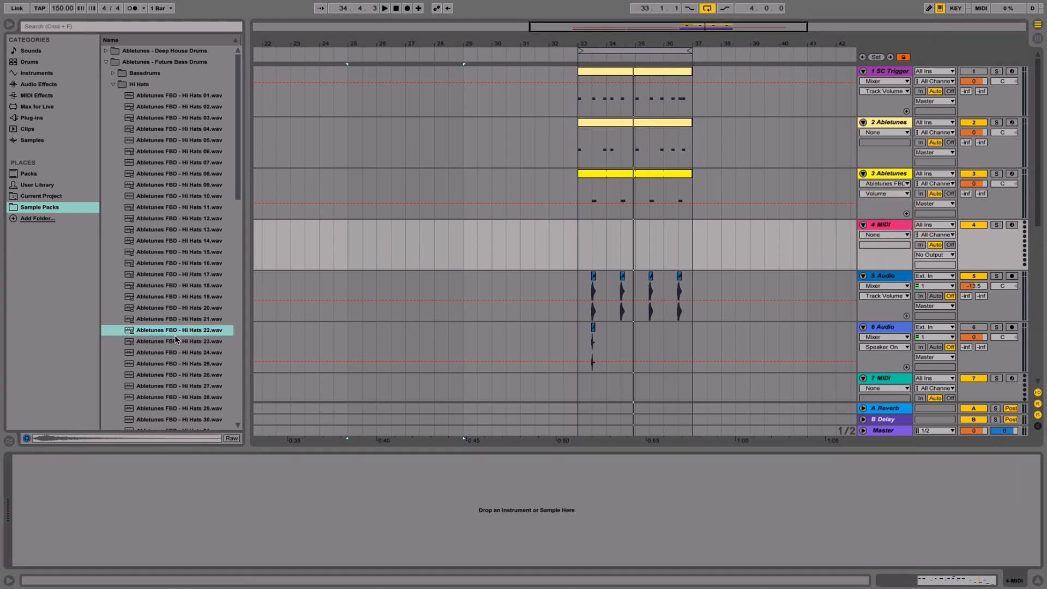
left_click(164, 333)
left_click_drag(251, 549, 251, 540)
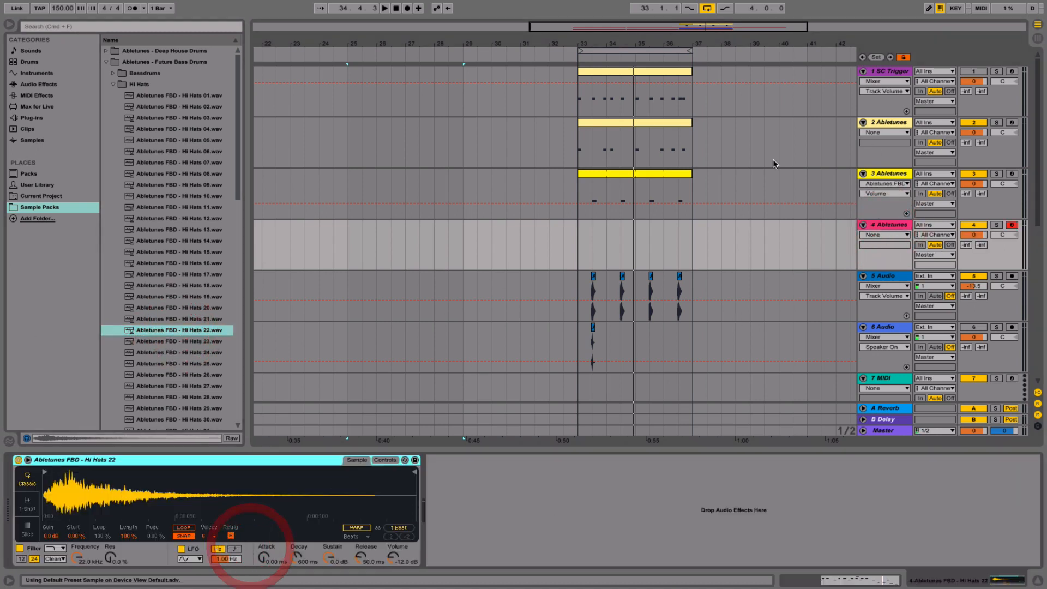
- Insert an empty two-beat MIDI clip at bar 33 on the hi-hat track and open it for note editing
left_click(582, 221)
right_click(585, 222)
left_click(651, 289)
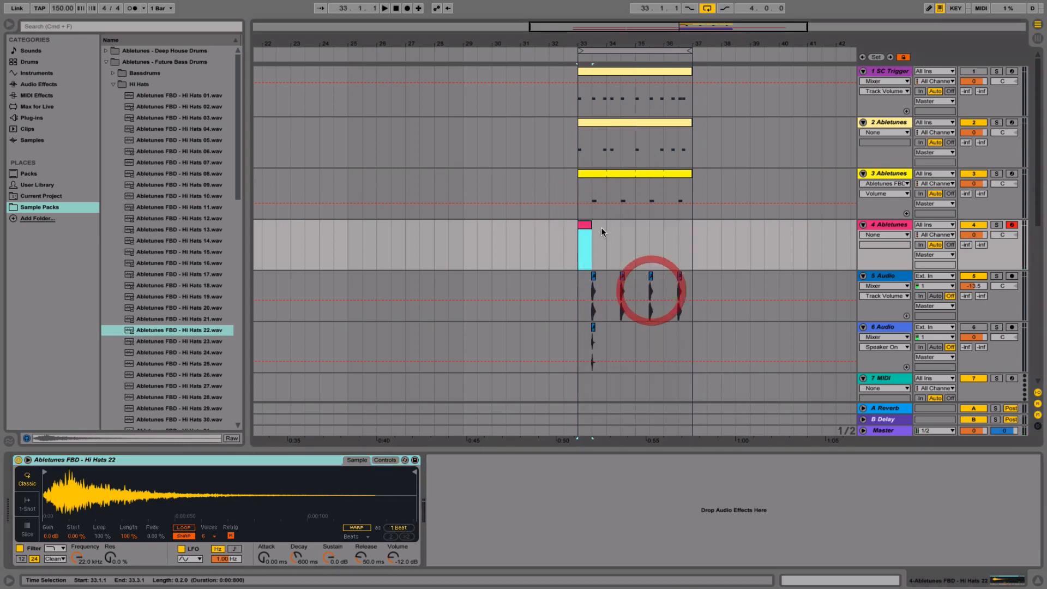
double_click(586, 225)
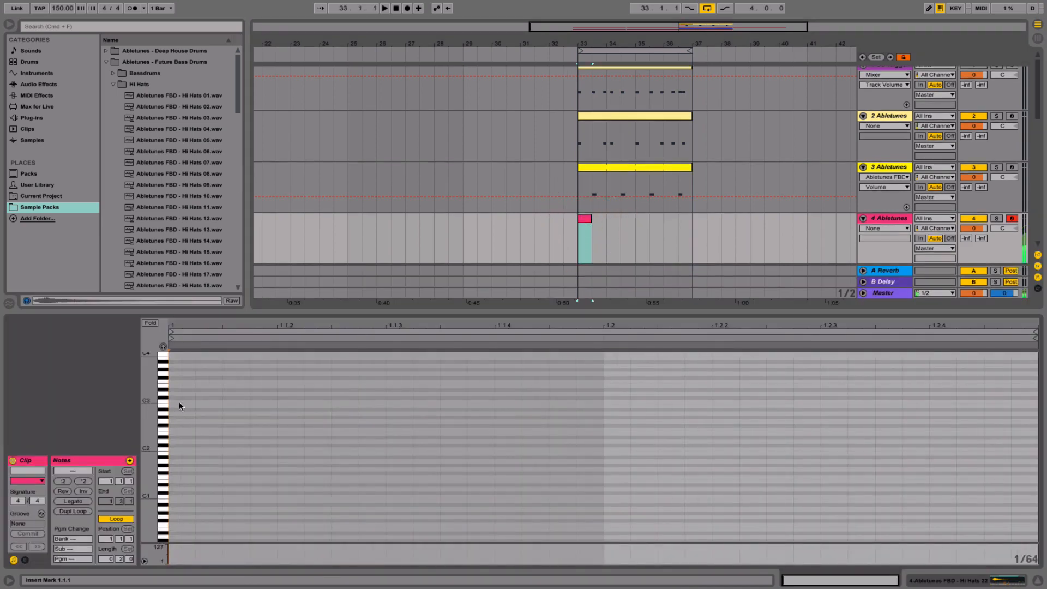
- Fill the hi-hat clip with four C3 notes at eighth-note spacing, lengthen them together, and play the pattern with the track
double_click(180, 403)
left_click_drag(194, 401, 400, 400)
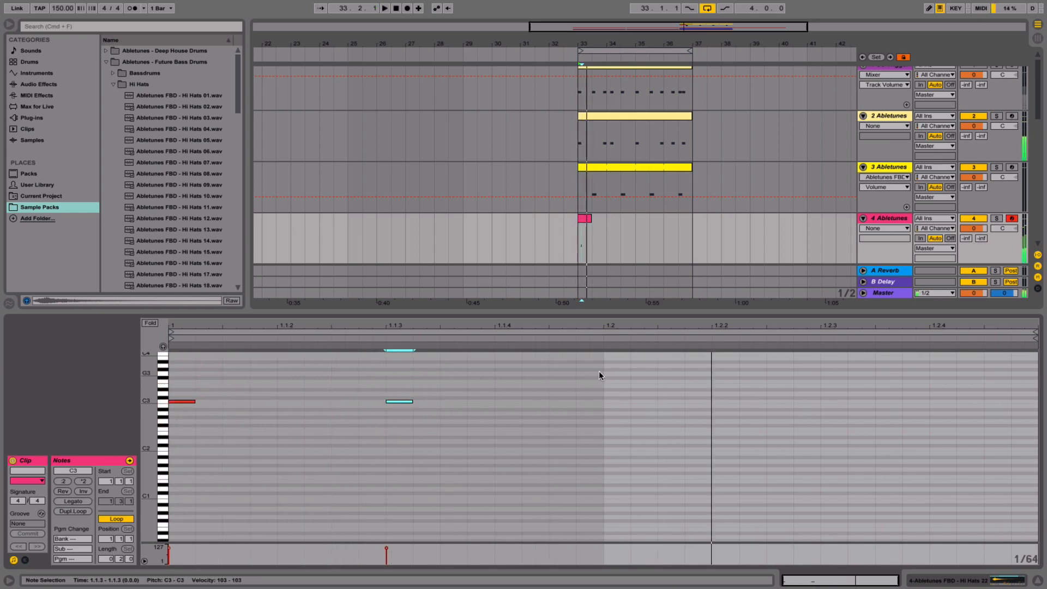
left_click_drag(599, 371, 167, 545)
key("ctrl+d")
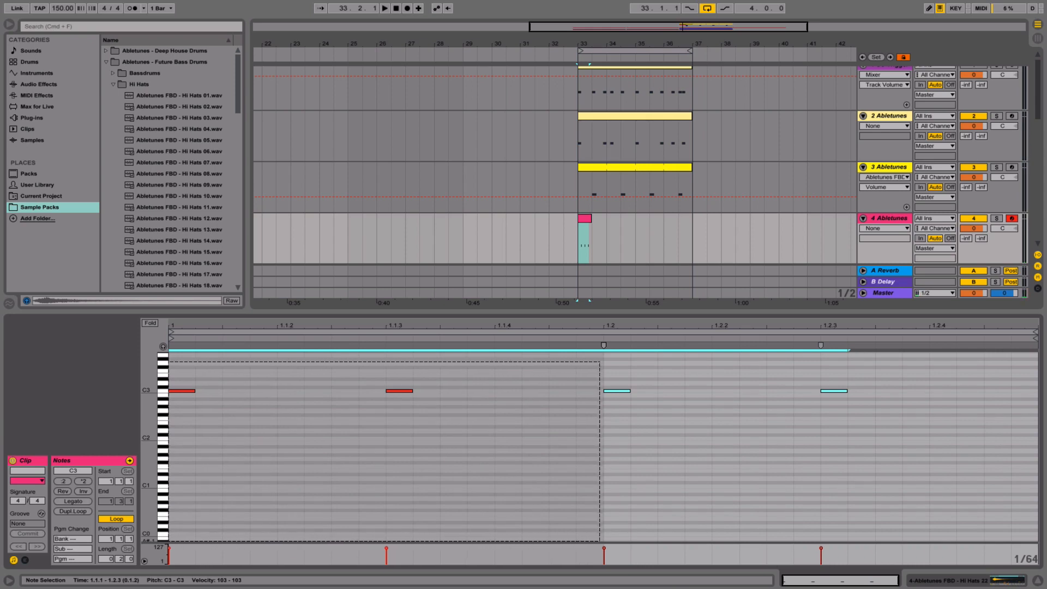
left_click_drag(166, 545, 88, 551)
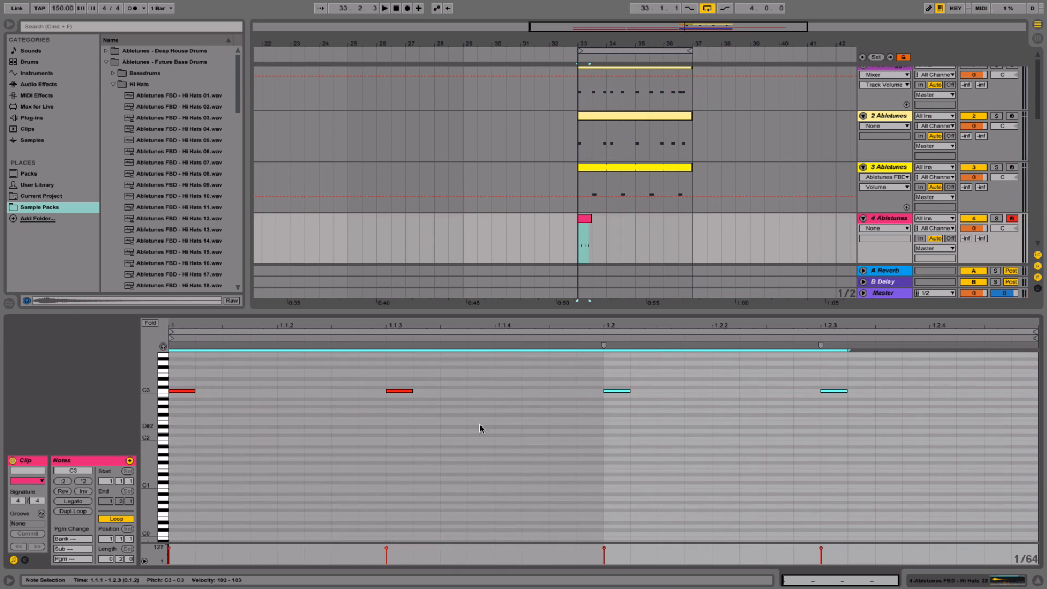
left_click_drag(865, 421, 169, 345)
key("space")
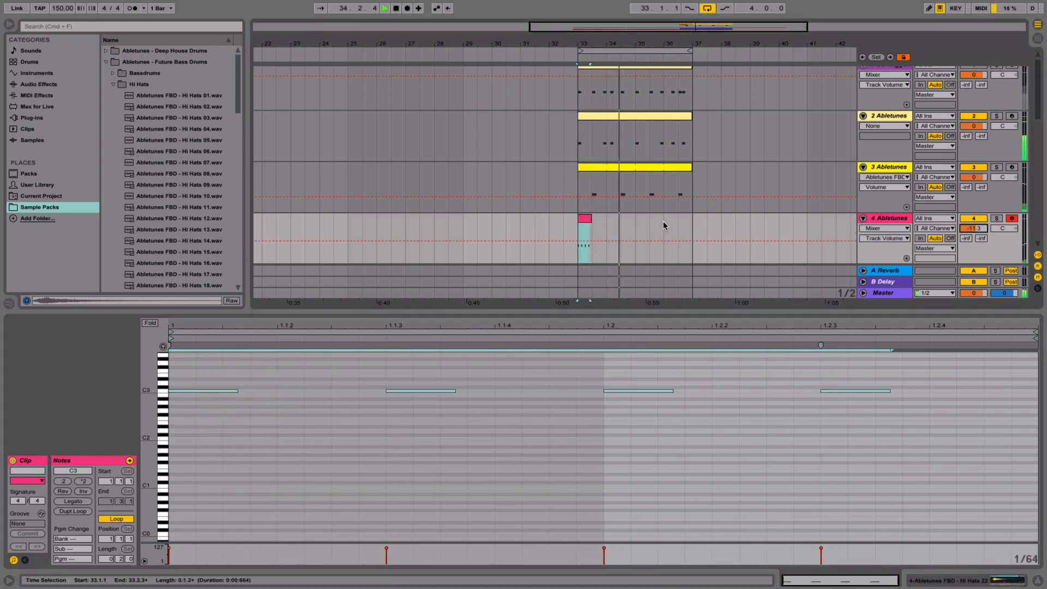
- Extend the hi-hat clip to bar 37 and set the hi-hat track's volume to -10.0 dB
left_click(588, 218)
left_click_drag(588, 219, 686, 218)
left_click_drag(980, 229, 980, 224)
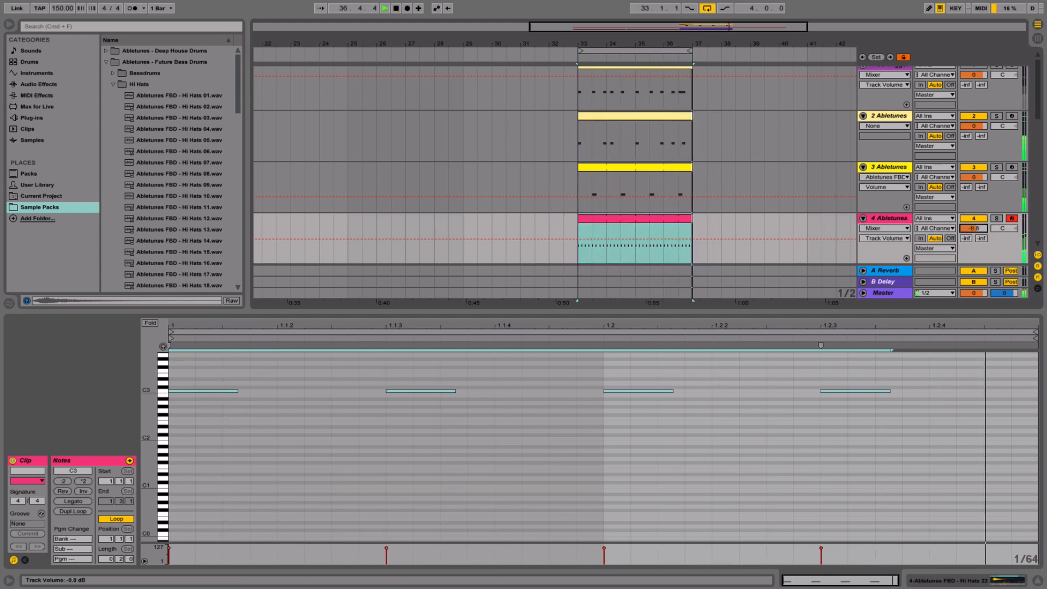
- Consolidate the hi-hats into one four-bar clip and add an extra C3 note in the fourth beat of its first bar
left_click(614, 219)
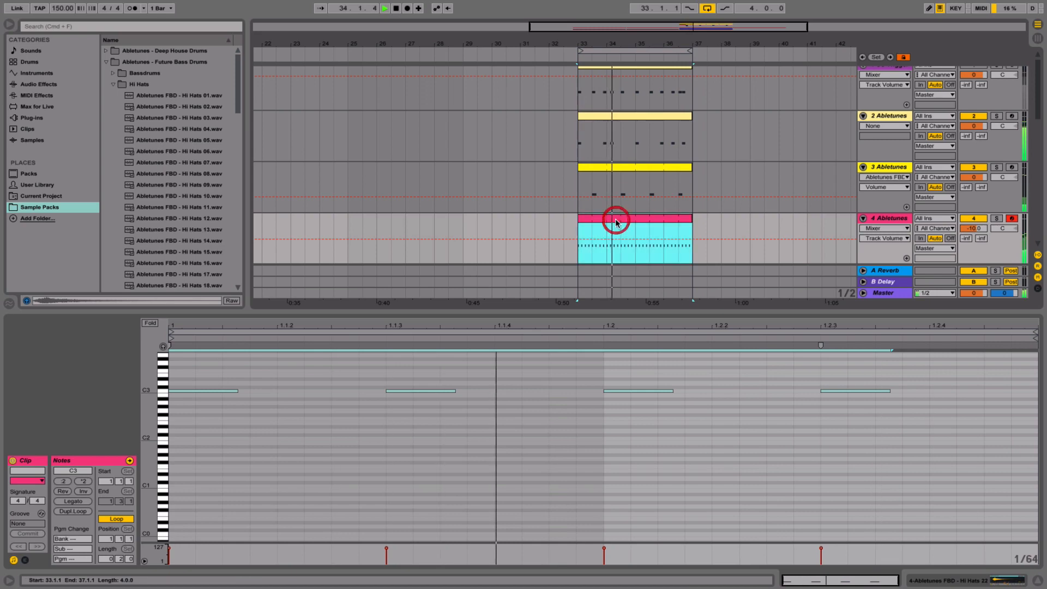
scroll(571, 389, "down", 5)
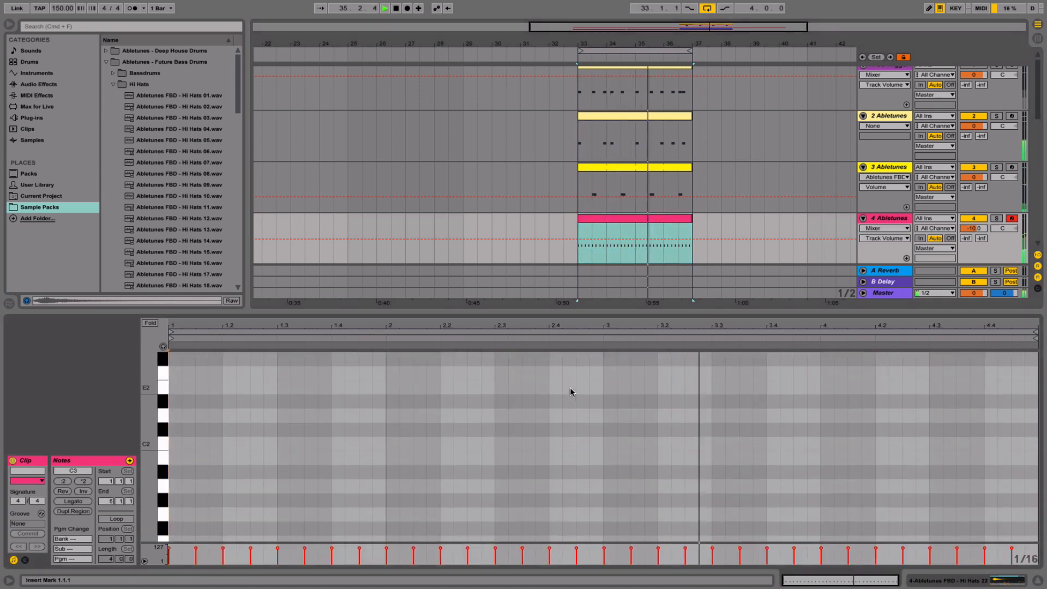
scroll(571, 392, "up", 5)
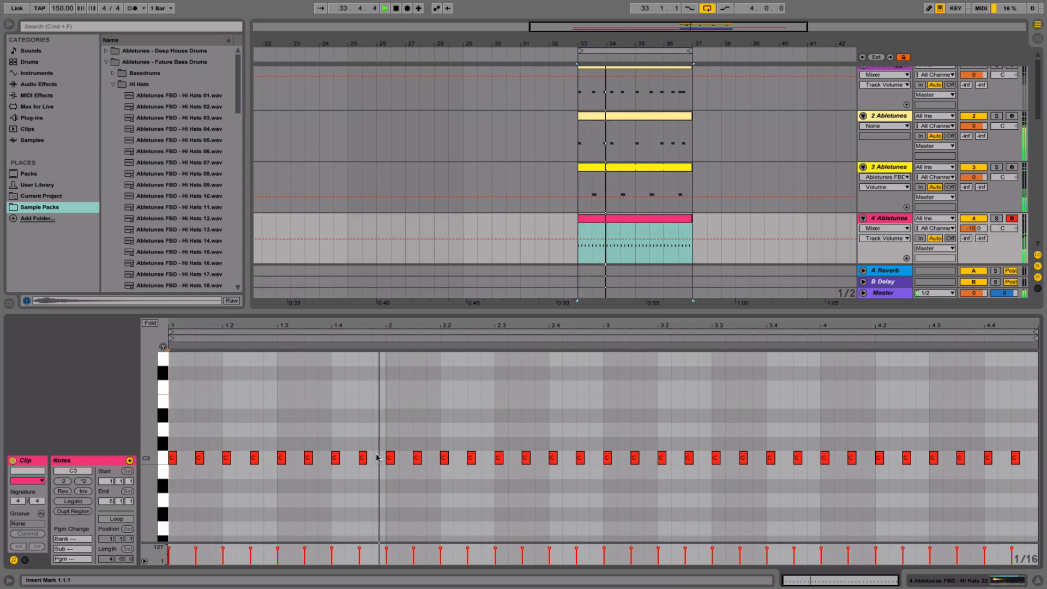
double_click(352, 457)
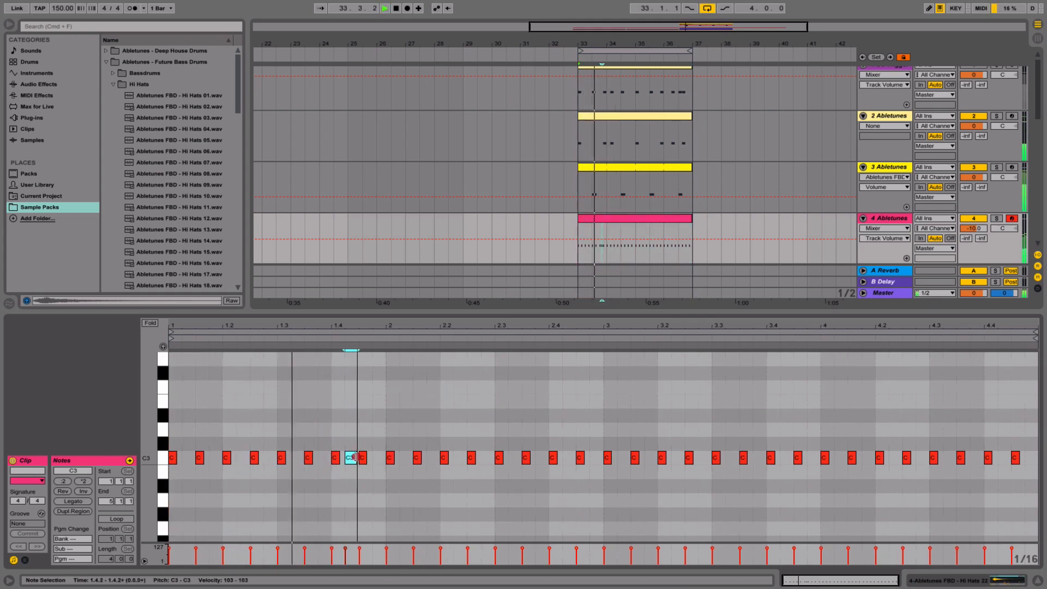
left_click_drag(356, 457, 352, 461)
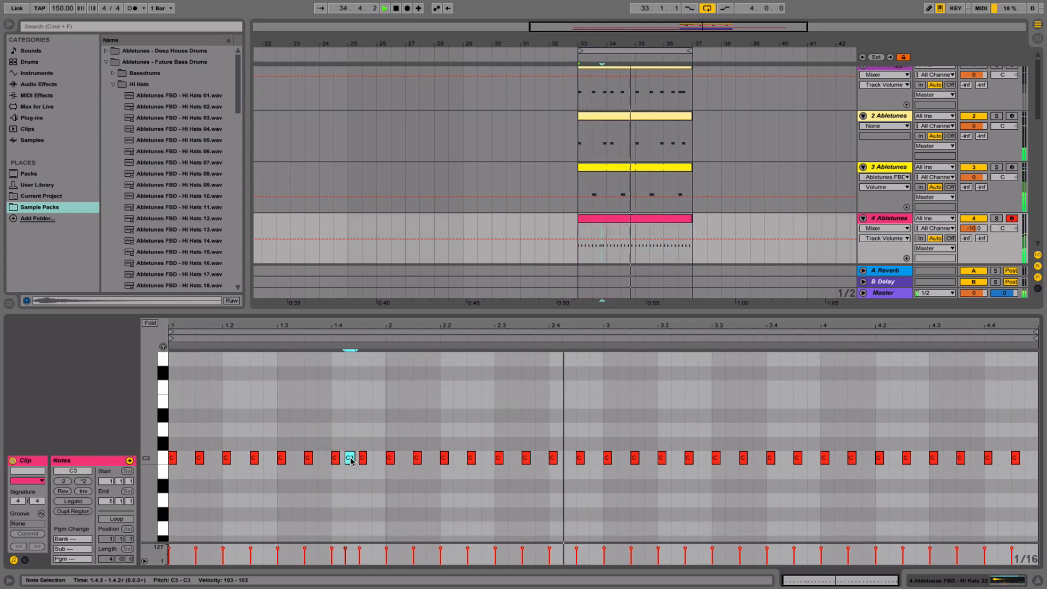
- Add two fast C3 hi-hat rolls on a 1/32 grid in the fourth beat of the clip's second bar
left_click(554, 459)
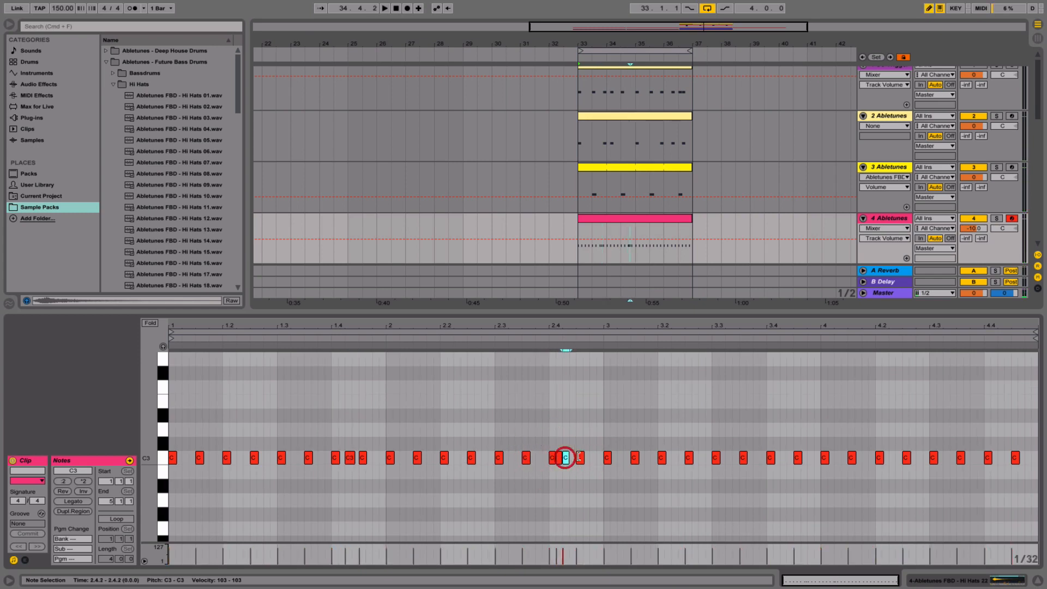
left_click(579, 457)
left_click_drag(580, 459, 594, 456)
left_click(428, 332)
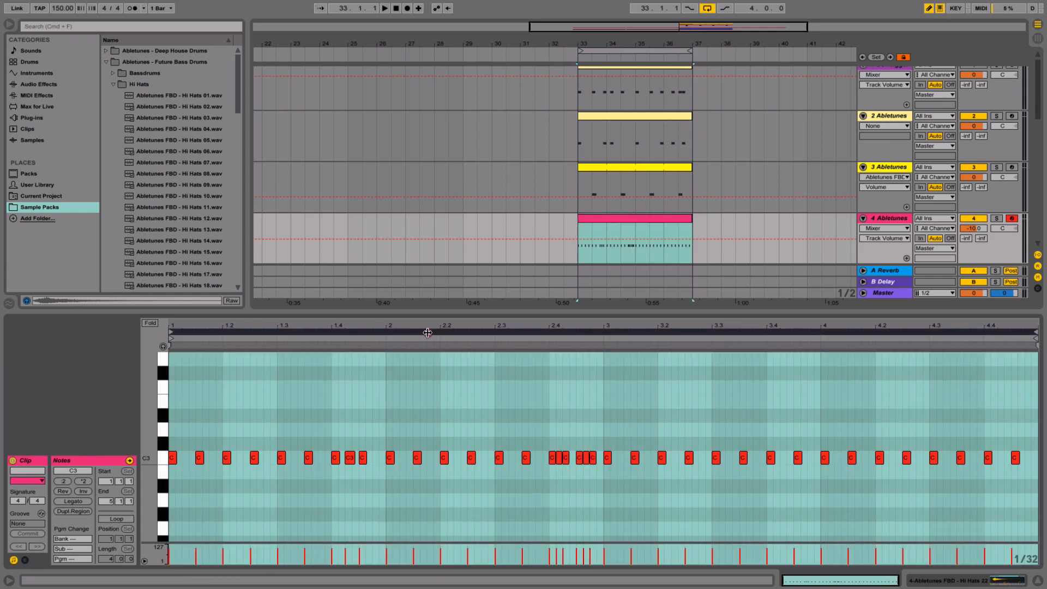
- Replace the clip's bars 3 and 4 with a duplicate of the hi-hat notes from its first two bars
left_click(425, 338)
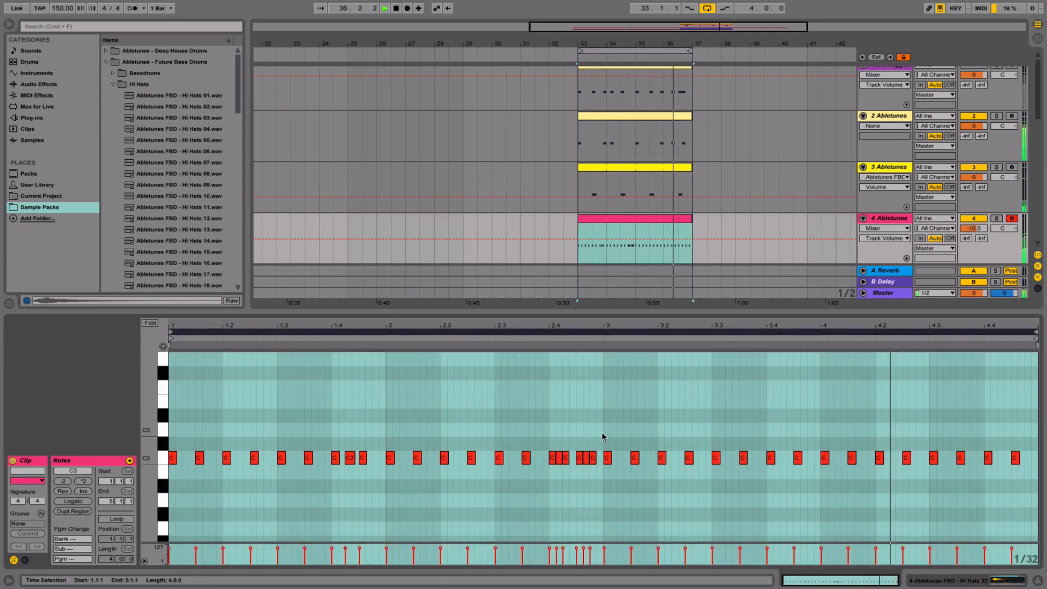
left_click_drag(602, 433, 483, 457)
left_click_drag(407, 463, 5, 488)
key("super+d")
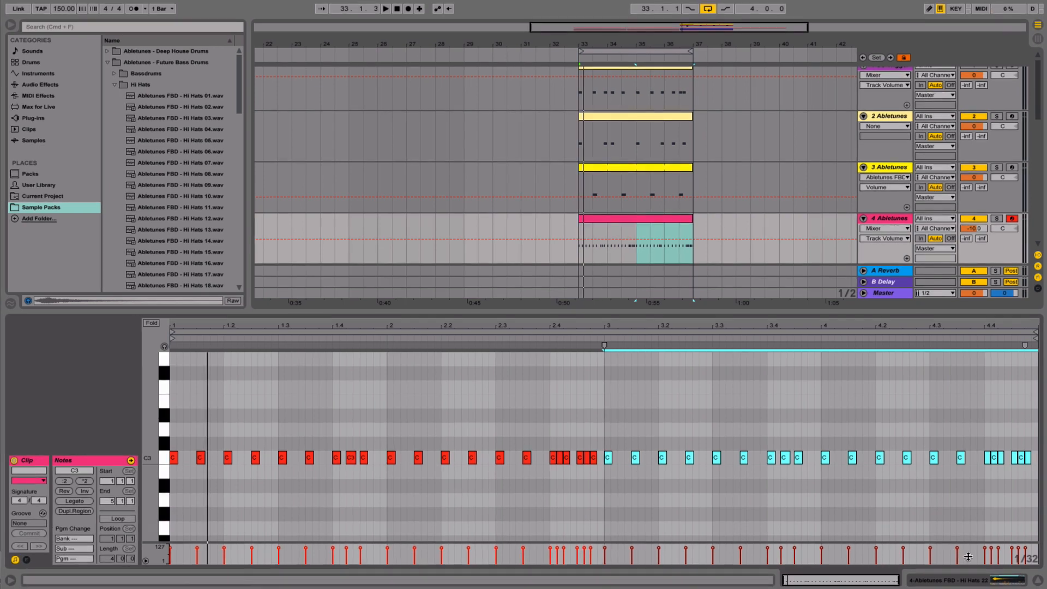
- Hide the clip editor and review the wider arrangement from the drum tracks down to the empty audio tracks
left_click(1037, 581)
scroll(672, 212, "down", 5)
scroll(672, 212, "up", 5)
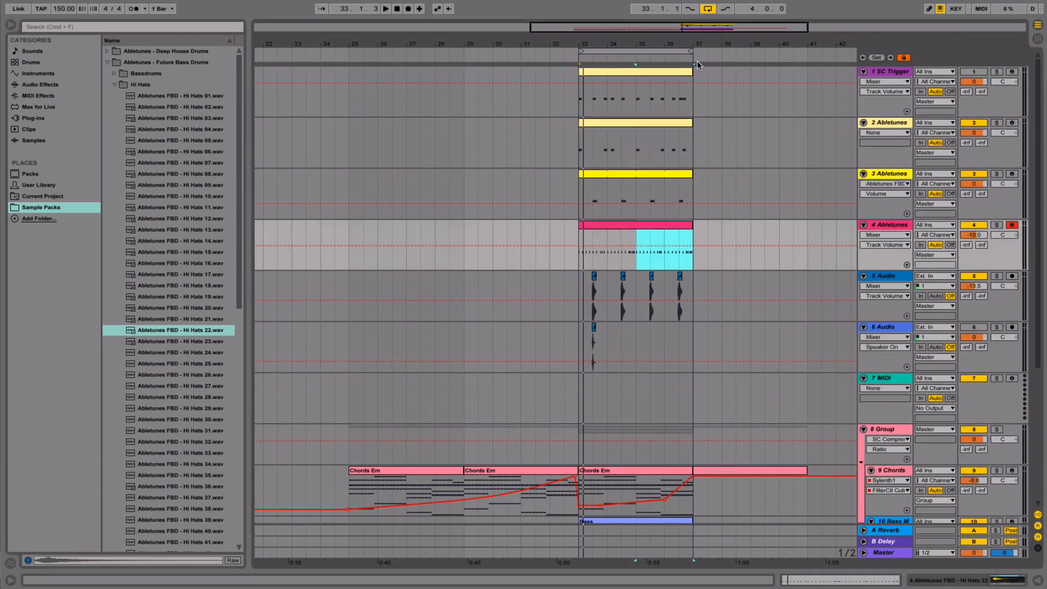
left_click_drag(697, 43, 659, 18)
scroll(722, 237, "down", 4)
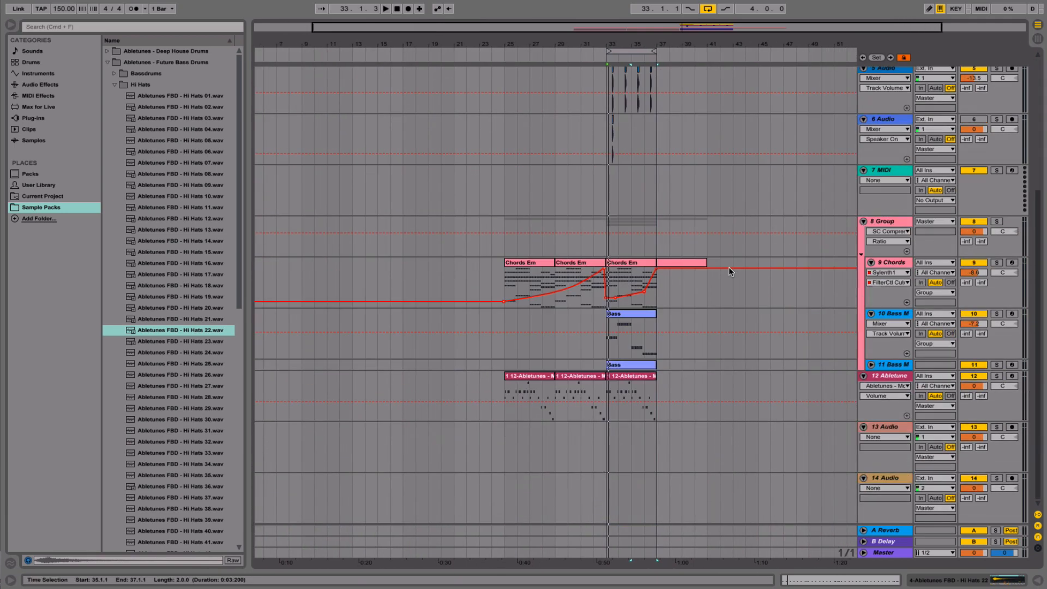
- Fold tracks 2 to 7, from the drum tracks down to the empty MIDI track, to make room in the arrangement
scroll(730, 271, "up", 4)
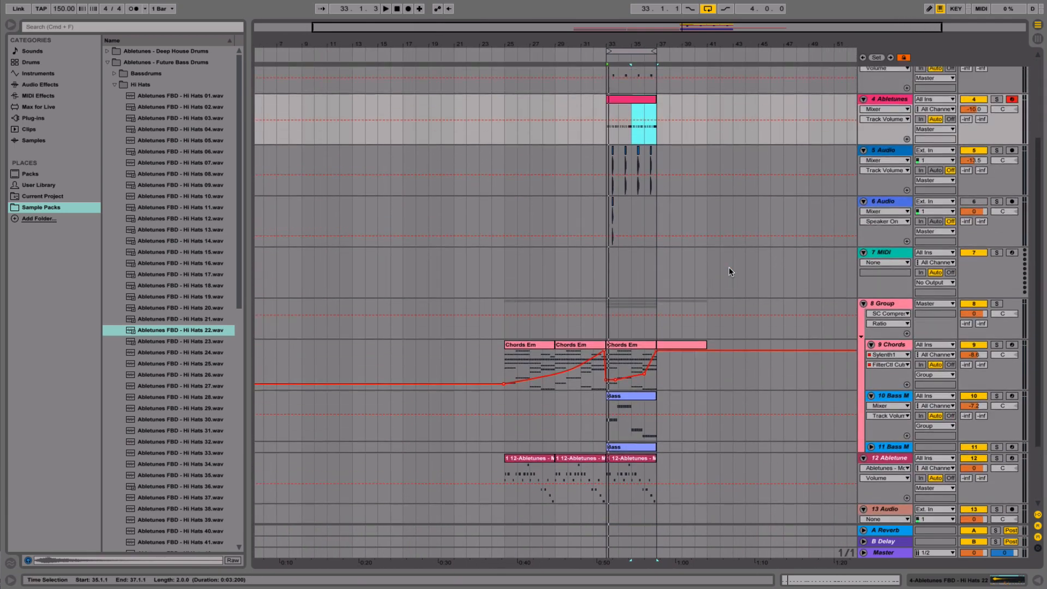
left_click(890, 225)
left_click(890, 122, "shift")
left_click(863, 122)
left_click(863, 208)
left_click(864, 156)
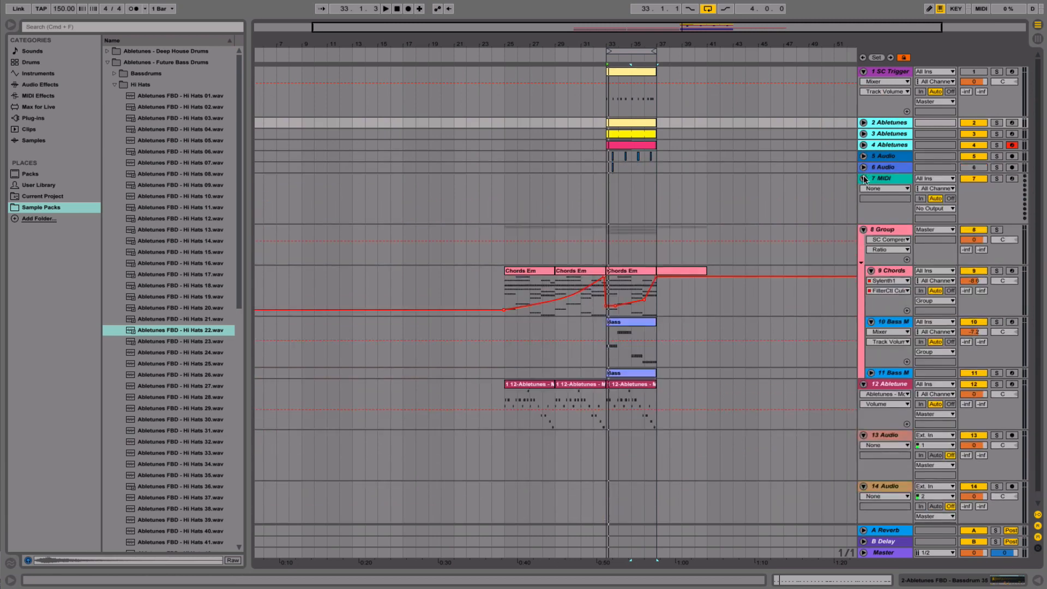
left_click(863, 178)
scroll(546, 381, "right", 1)
scroll(546, 382, "left", 2)
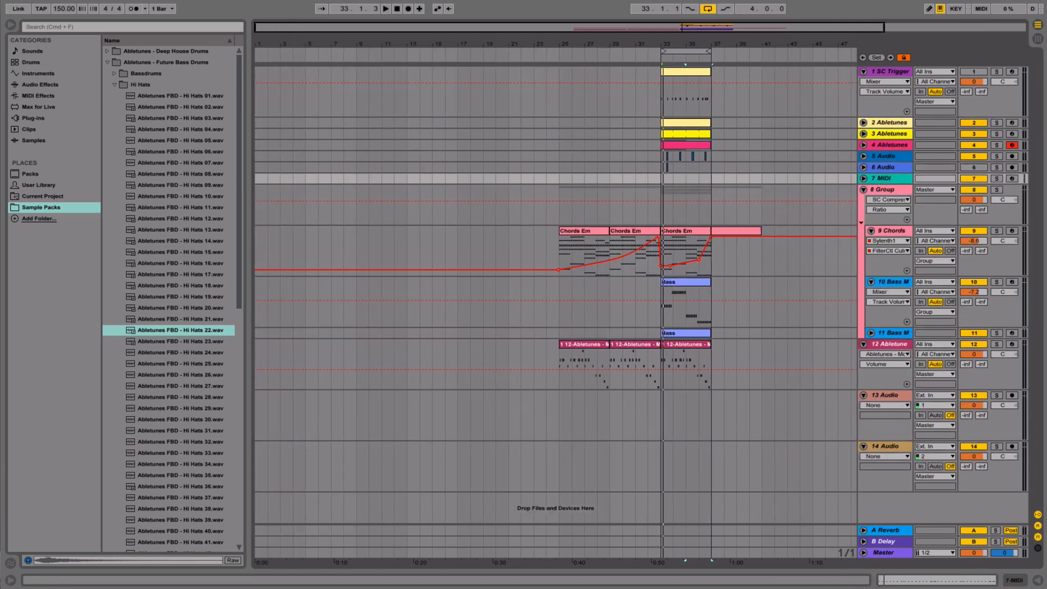
- Load the Instrument Rack preset Abletunes - Piano Light Premium onto the empty MIDI track 7 and unfold that track
left_click(25, 73)
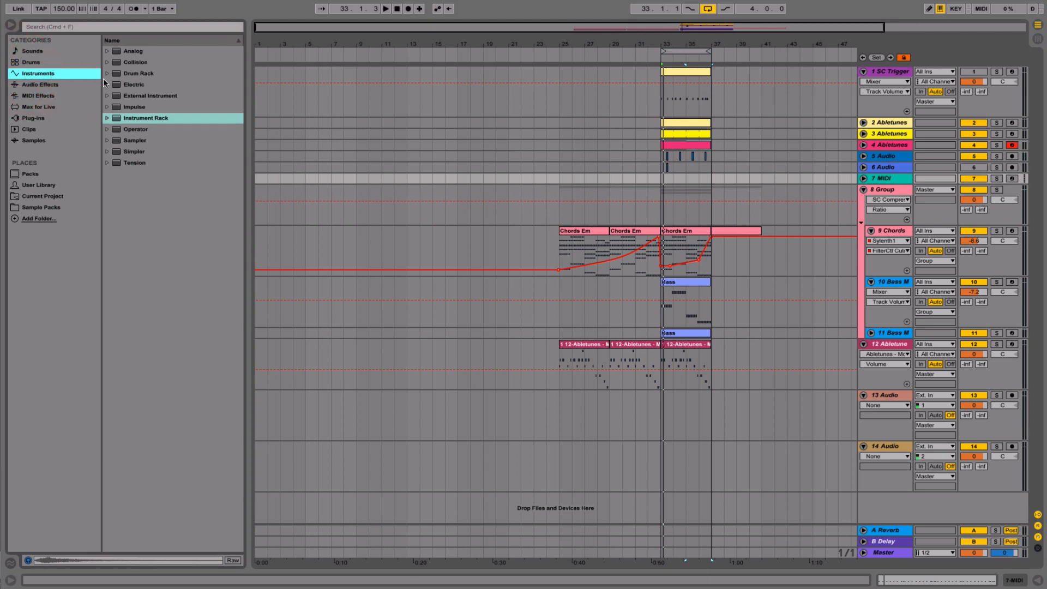
left_click(106, 119)
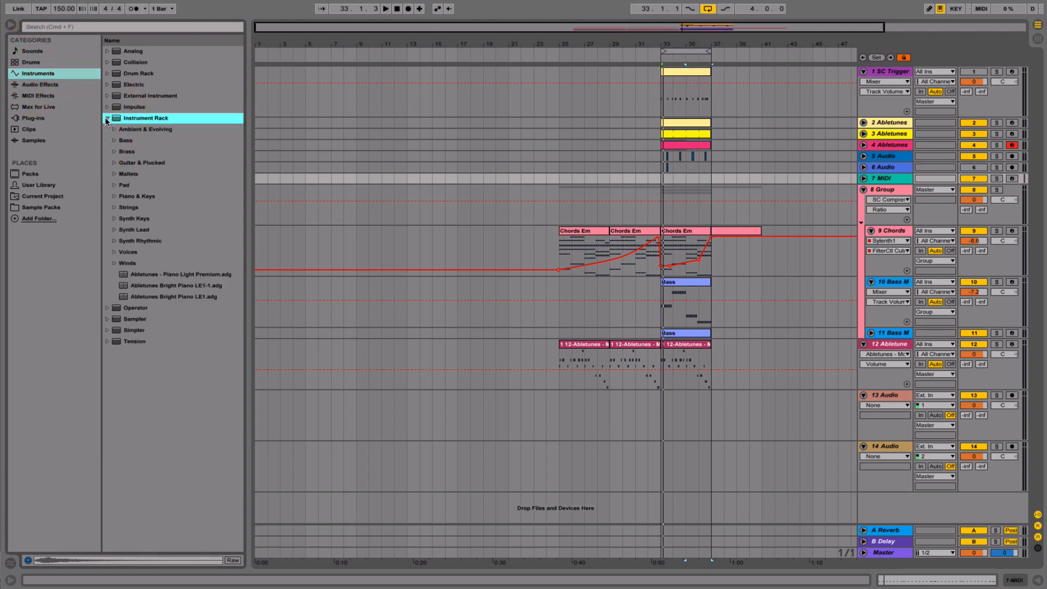
left_click(143, 274)
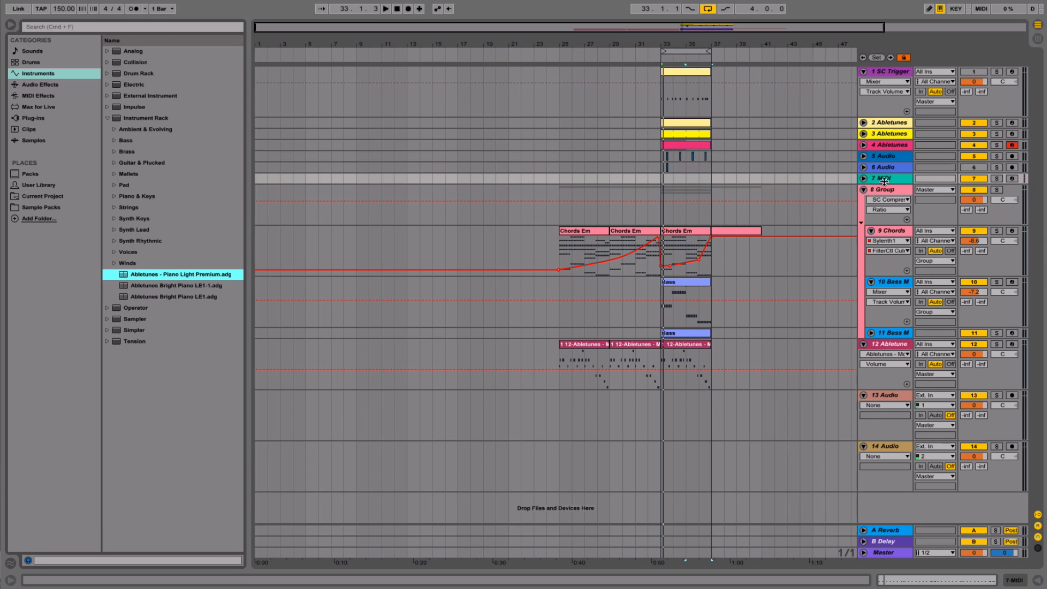
left_click(864, 178)
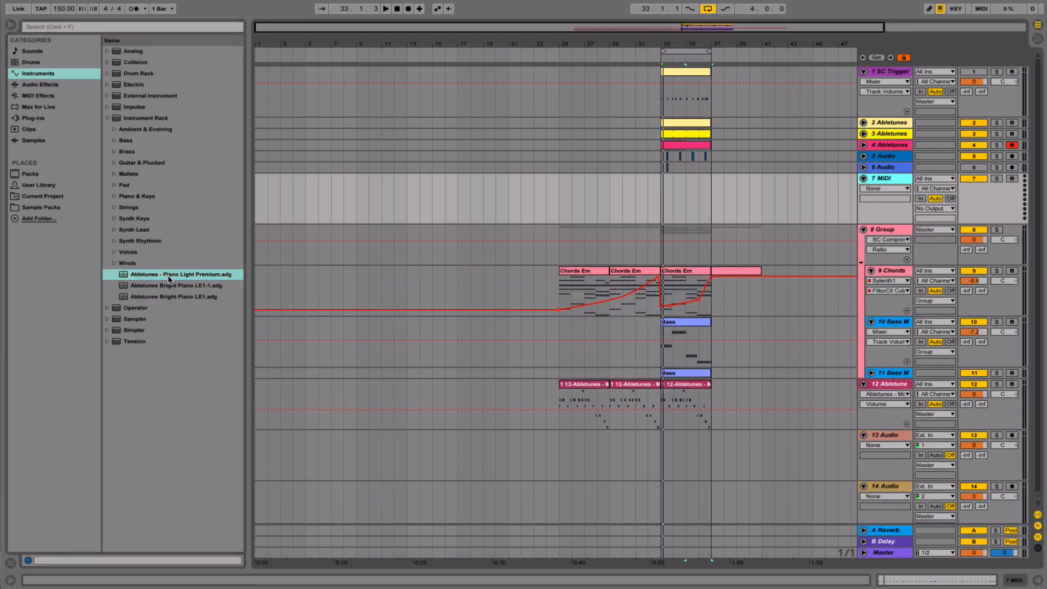
left_click_drag(175, 275, 505, 204)
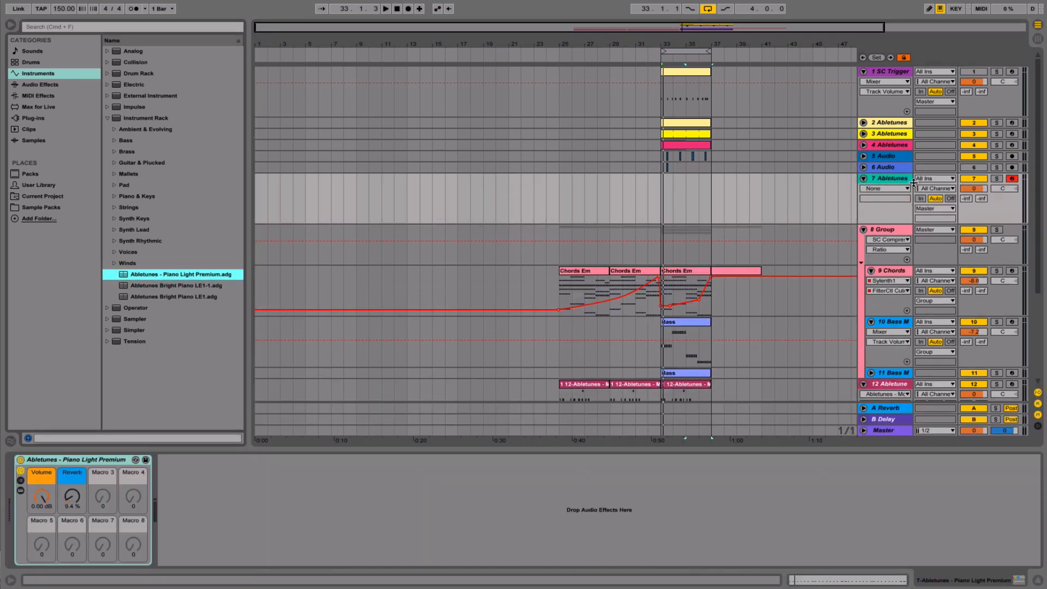
left_click(885, 178)
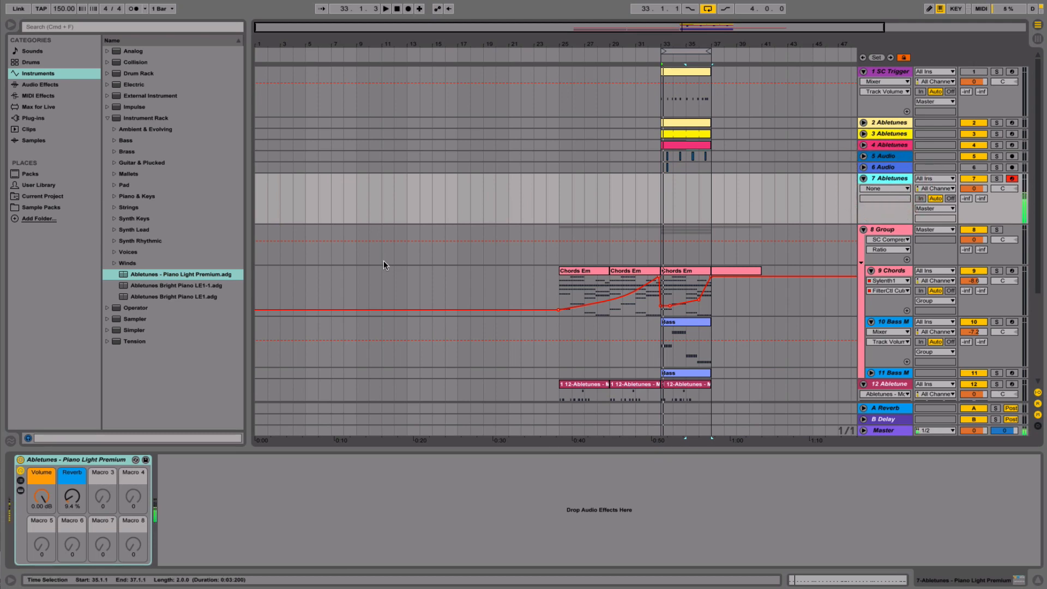
- Copy a Chords Em clip to the piano track at bars 21 to 25, audition it and open its notes
left_click_drag(577, 272, 529, 204)
key("space")
double_click(539, 180)
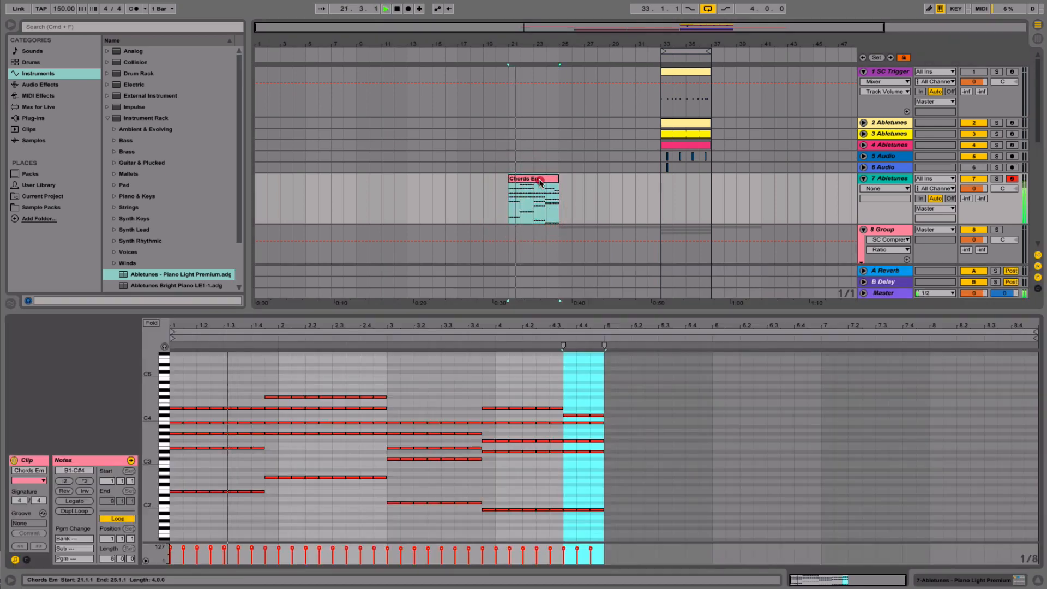
left_click(447, 421)
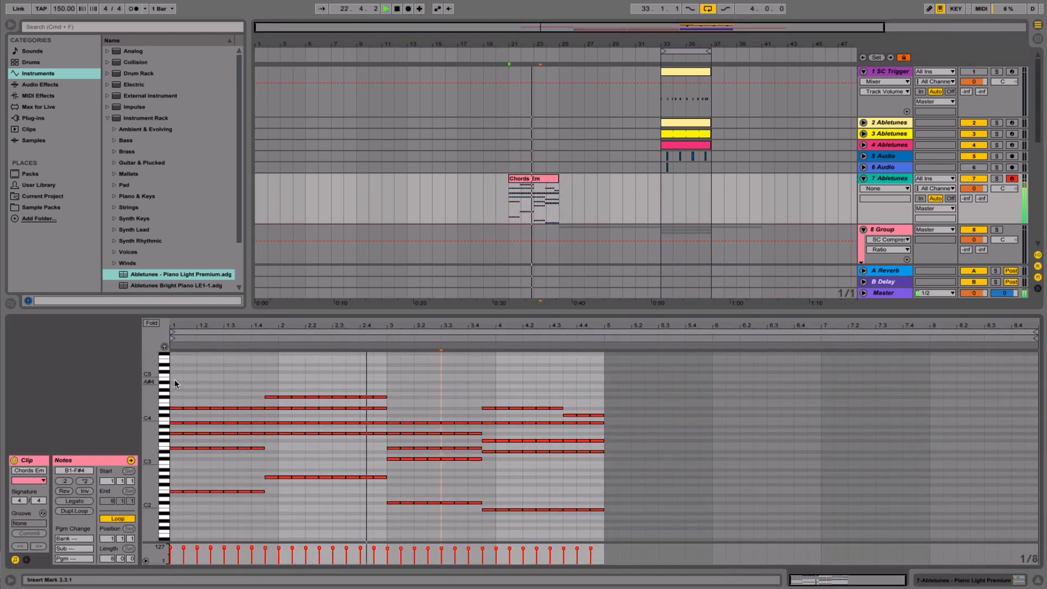
key("space")
- Merge the repeated notes in the clip's bars 1 to 3 into three sustained chords
left_click_drag(175, 378, 264, 491)
left_click_drag(270, 394, 383, 474)
left_click_drag(398, 402, 479, 502)
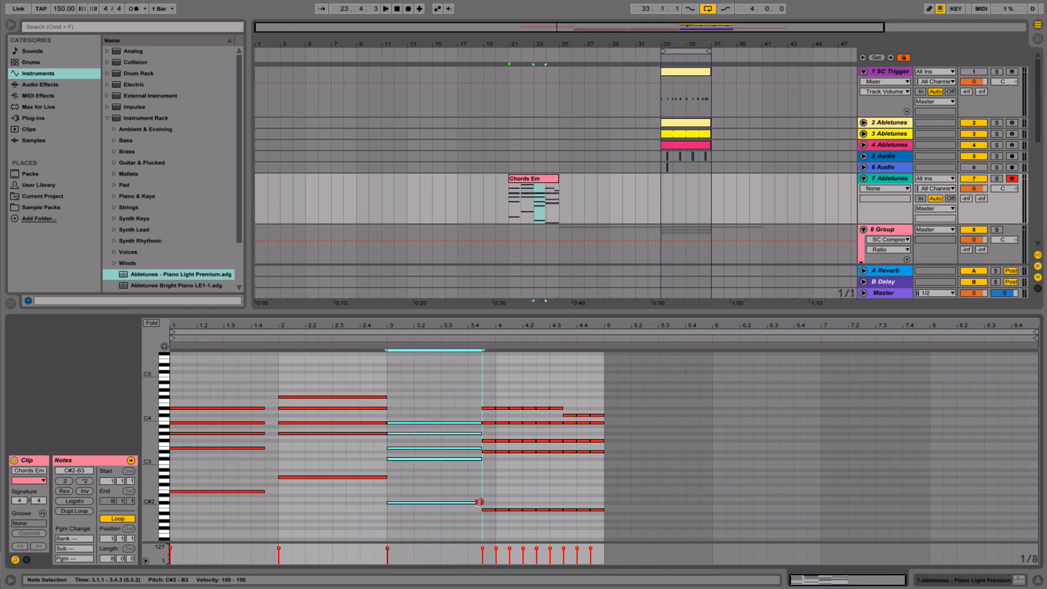
- Turn the repeated notes in the clip's fourth bar into one chord filling the whole bar, removing the differing notes at its end
left_click_drag(495, 389, 490, 538)
mouse_move(490, 527)
left_mouse_down()
mouse_move(486, 365)
mouse_move(497, 538)
mouse_move(557, 509)
left_mouse_up()
key("Delete")
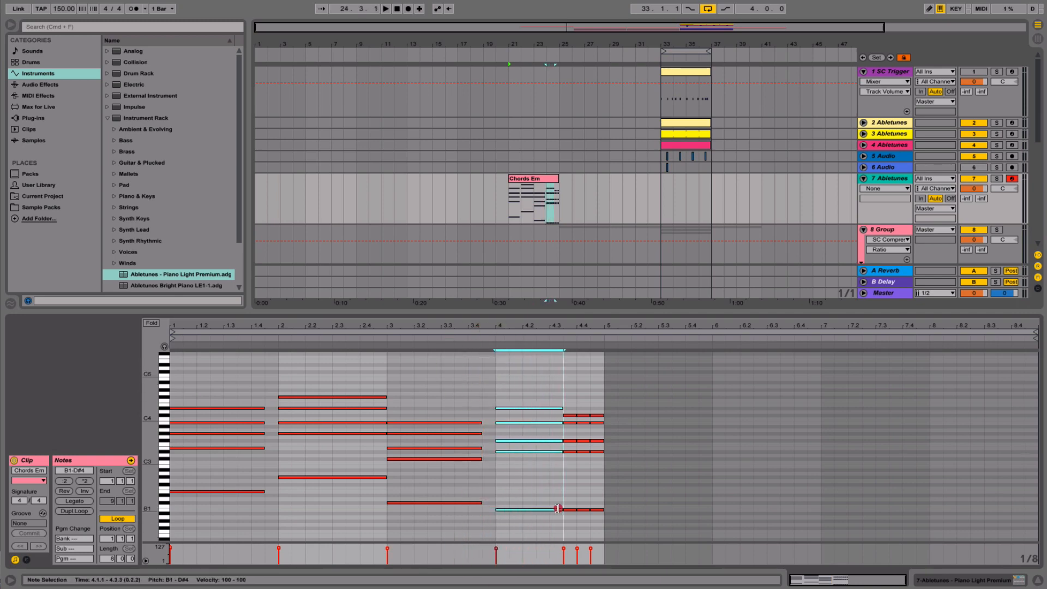
left_click_drag(571, 400, 686, 549)
key("Delete")
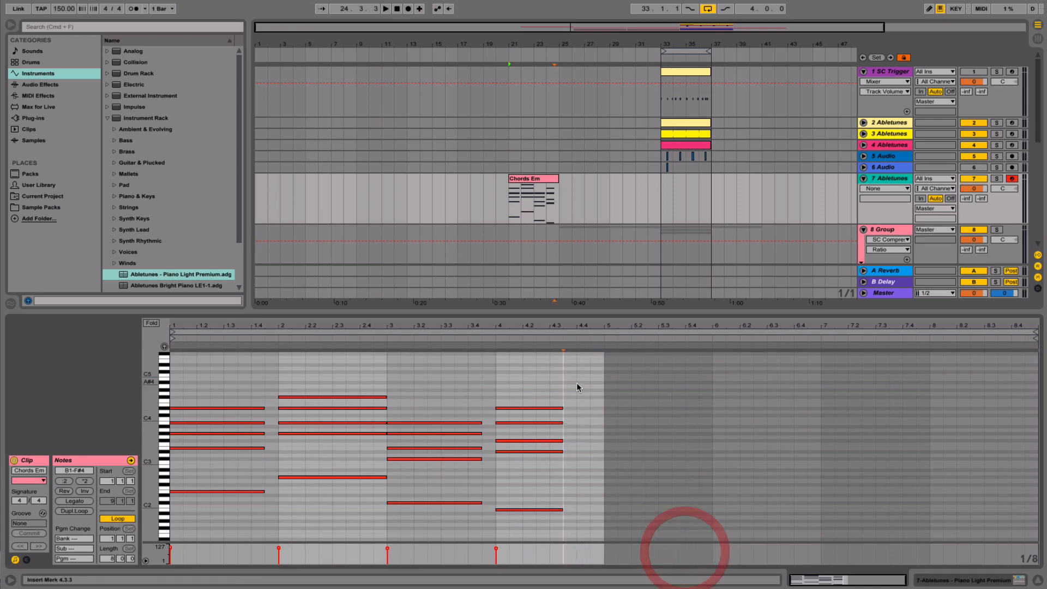
left_click_drag(578, 383, 597, 506)
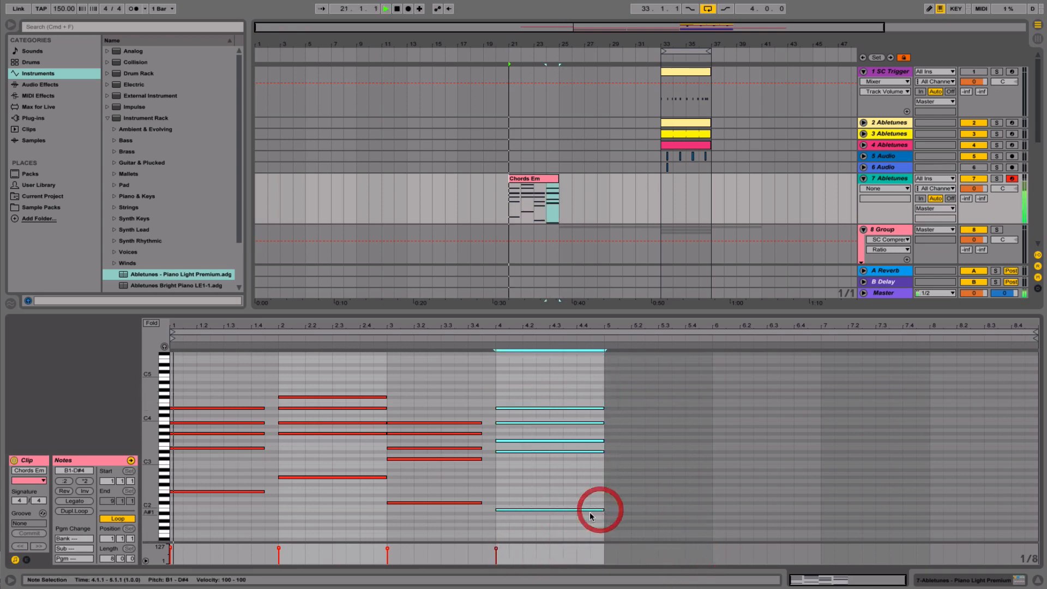
- Audition the sustained chords and lengthen those in bars 1 and 3 up to the start of the following bar
key("space")
left_click(273, 535)
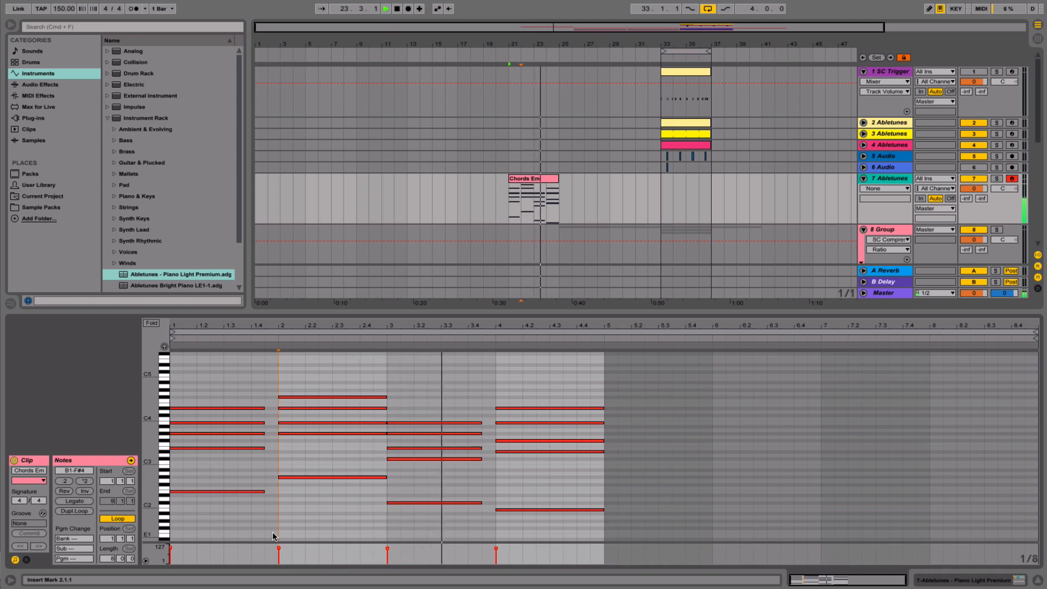
left_click(424, 491)
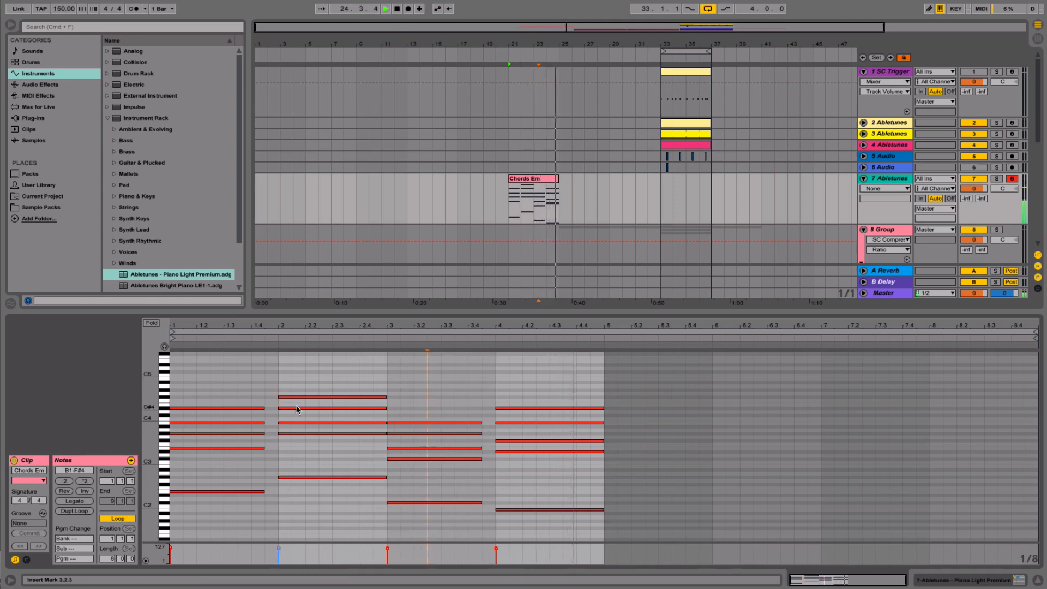
key("space")
left_click_drag(273, 392, 276, 491)
left_click_drag(491, 406, 492, 501)
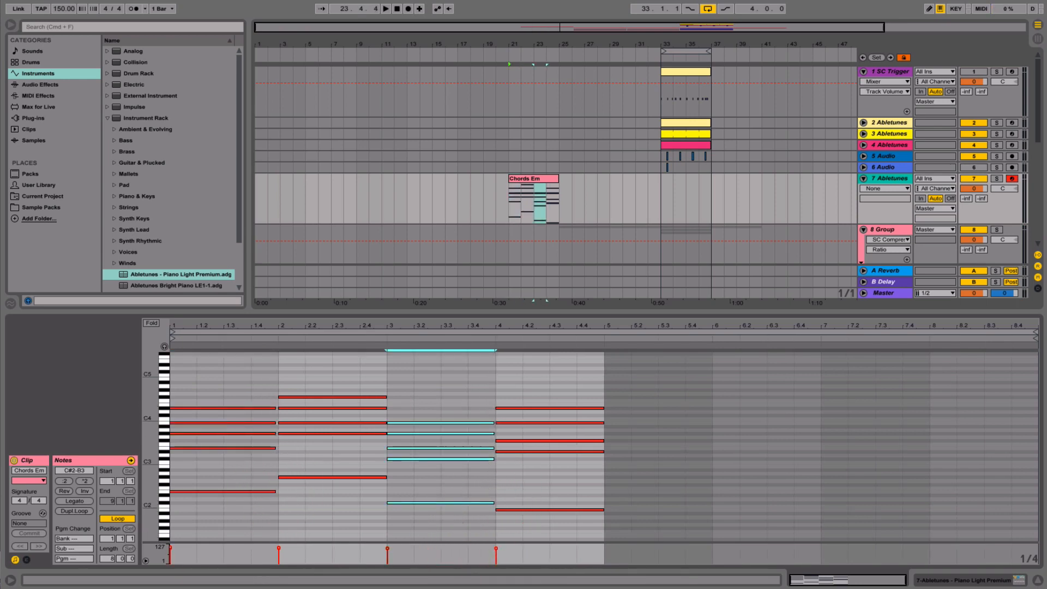
- Hide the clip editor and fill the piano track from bar 9 to bar 25 with four copies of the sustained chord clip
left_click(1039, 581)
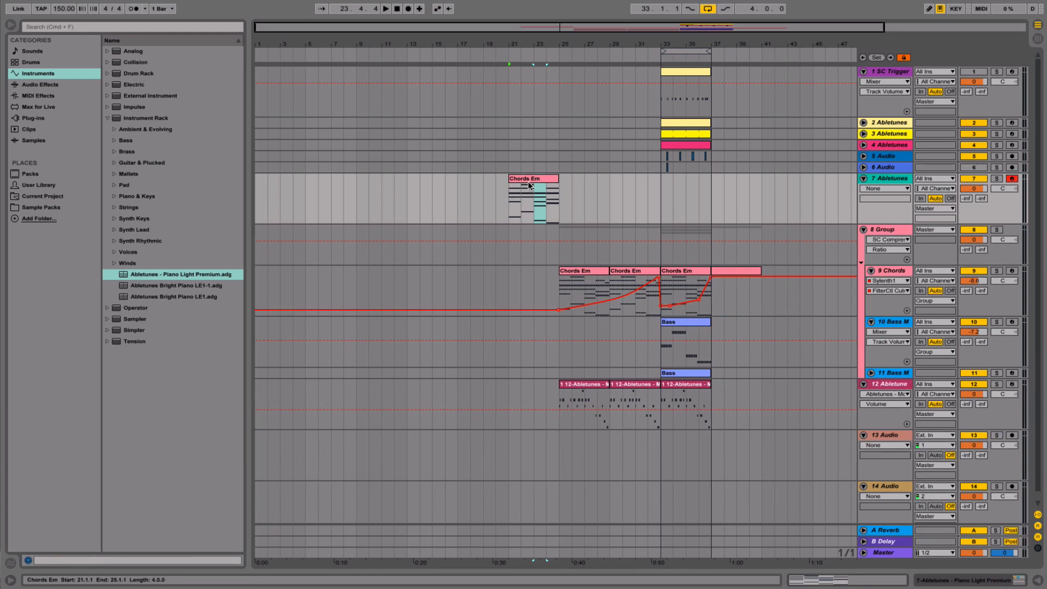
left_click_drag(528, 182, 393, 177)
key("space")
scroll(443, 195, "down", 1)
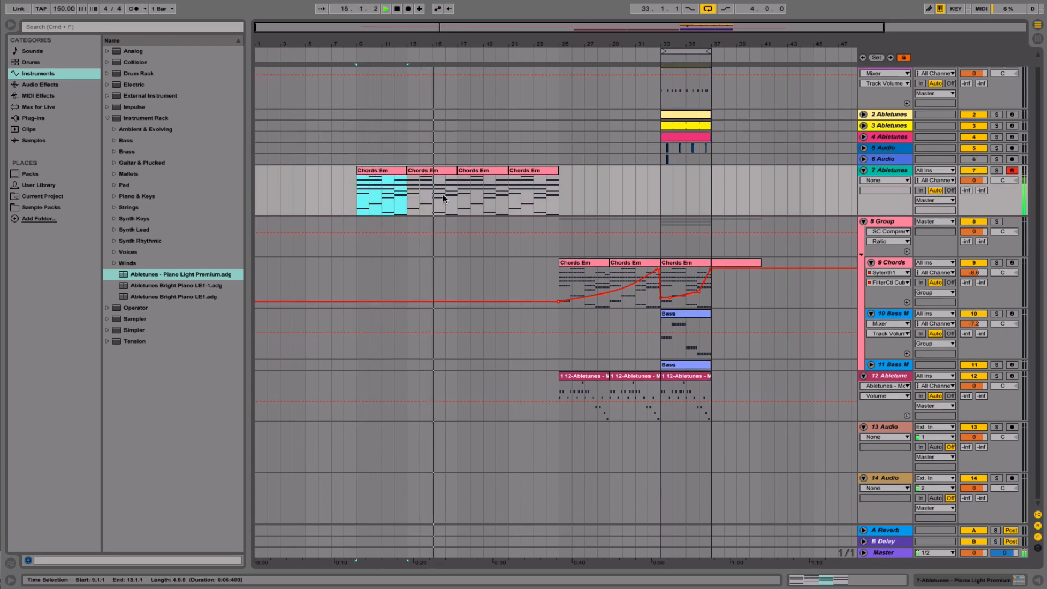
scroll(443, 194, "up", 1)
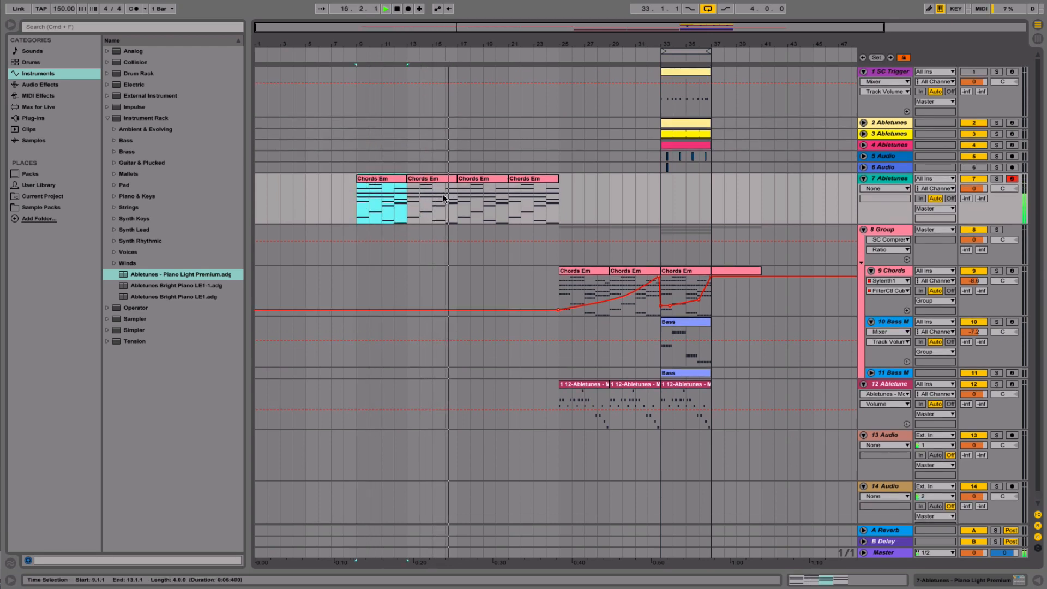
- Transpose the lowest notes of all four chords in the first piano clip down one octave and audition them
double_click(368, 180)
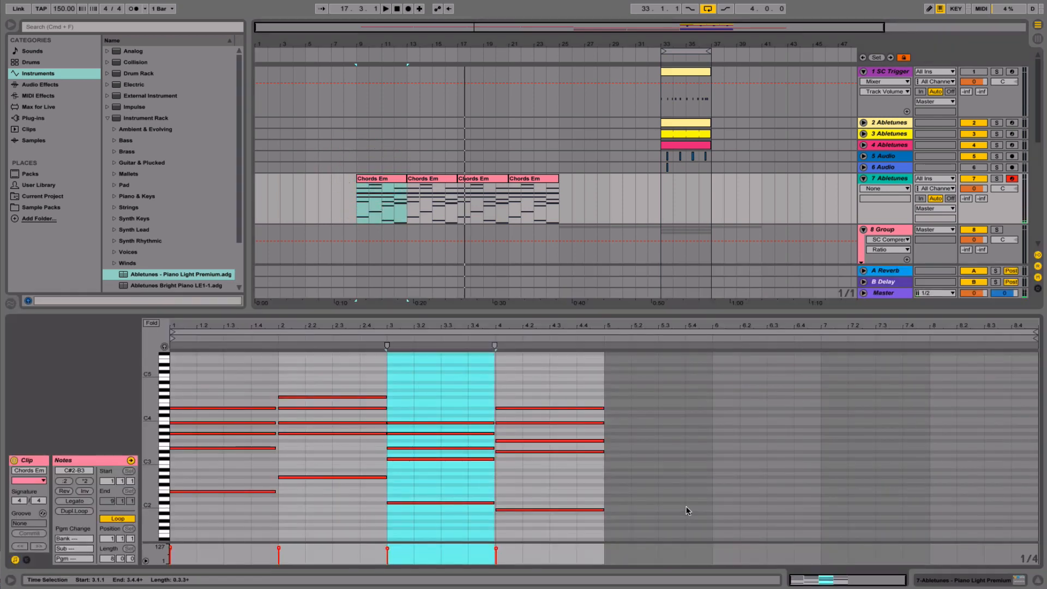
left_click_drag(604, 474, 42, 562)
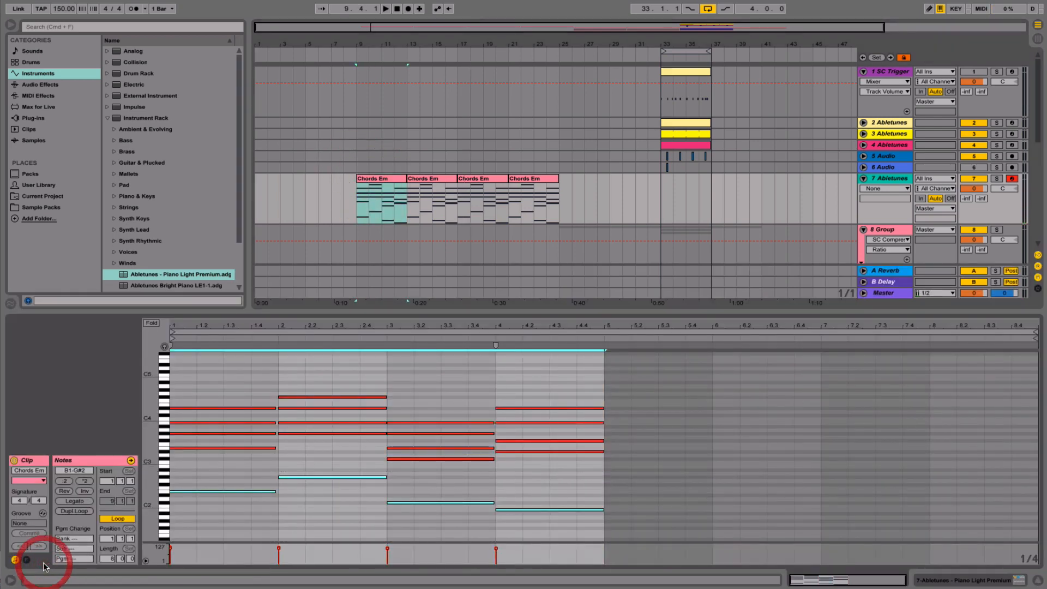
key("shift+Down")
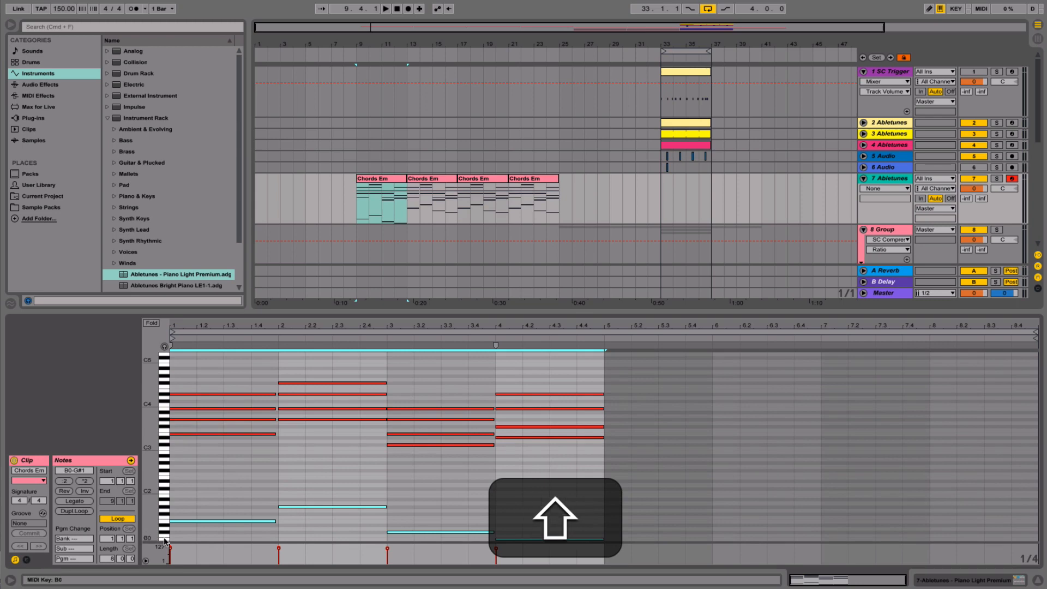
left_click_drag(162, 479, 152, 479)
key("space")
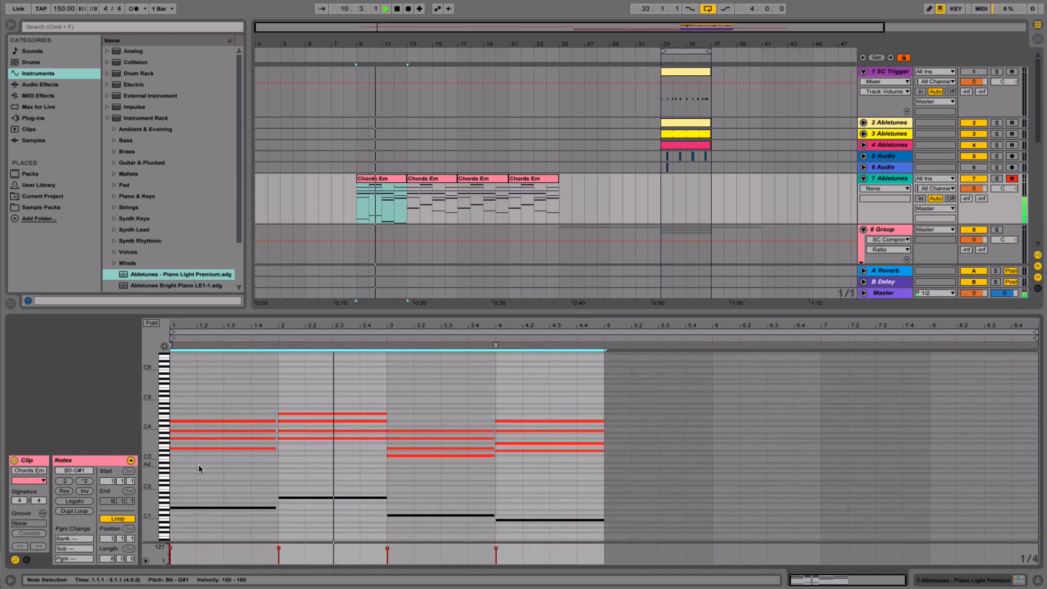
- Add copies of the four bass notes one octave higher so that the bass sounds in two octaves
left_click_drag(153, 510, 185, 463)
key("space")
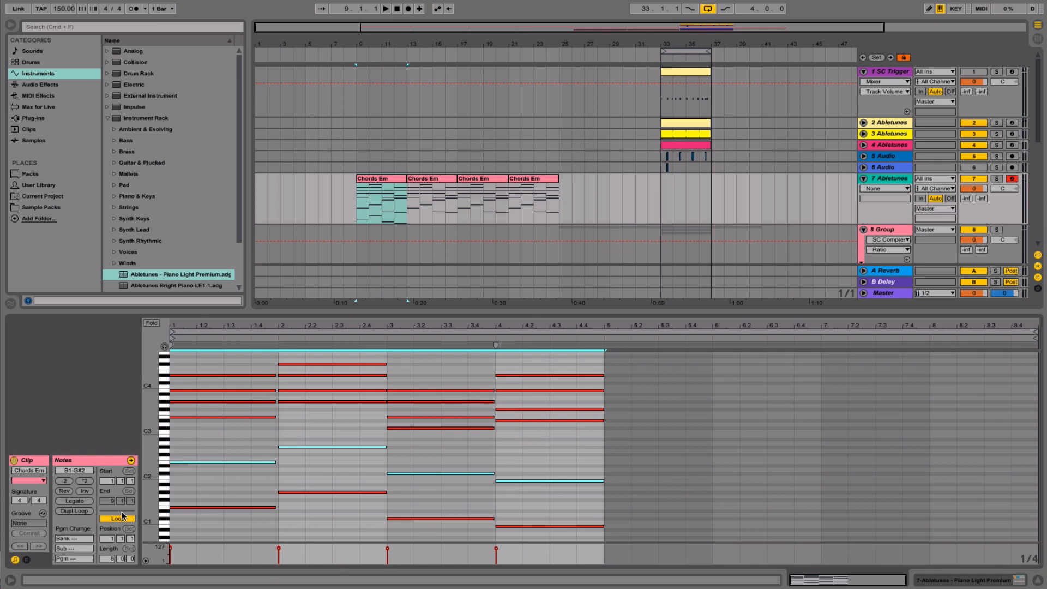
key("space")
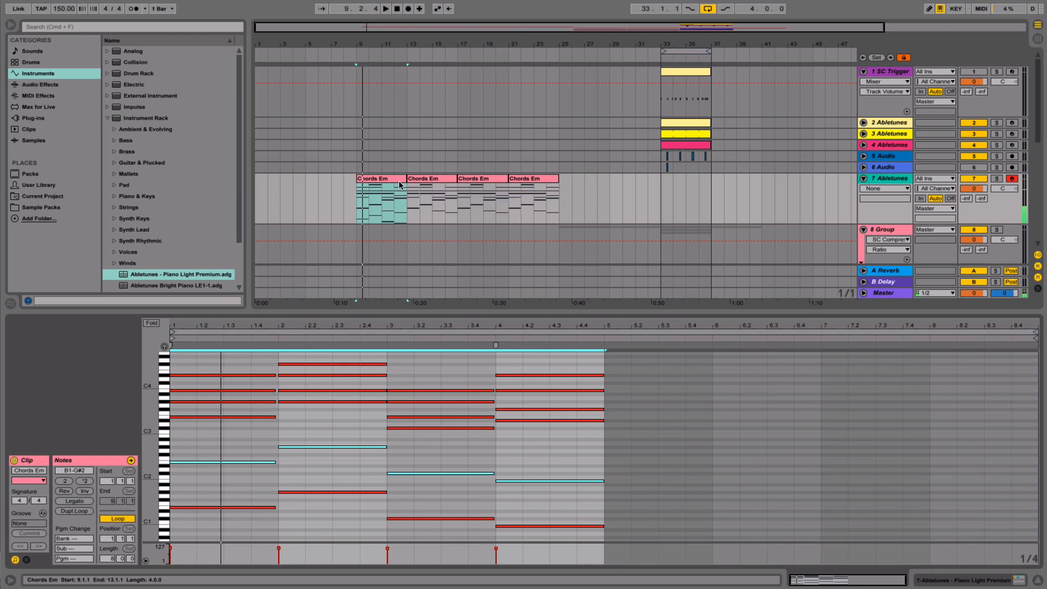
- Extend the first piano clip to bar 25 with a four-bar loop and rename it Long Chords Em
mouse_move(402, 179)
left_mouse_down()
mouse_move(471, 181)
mouse_move(412, 183)
left_mouse_up()
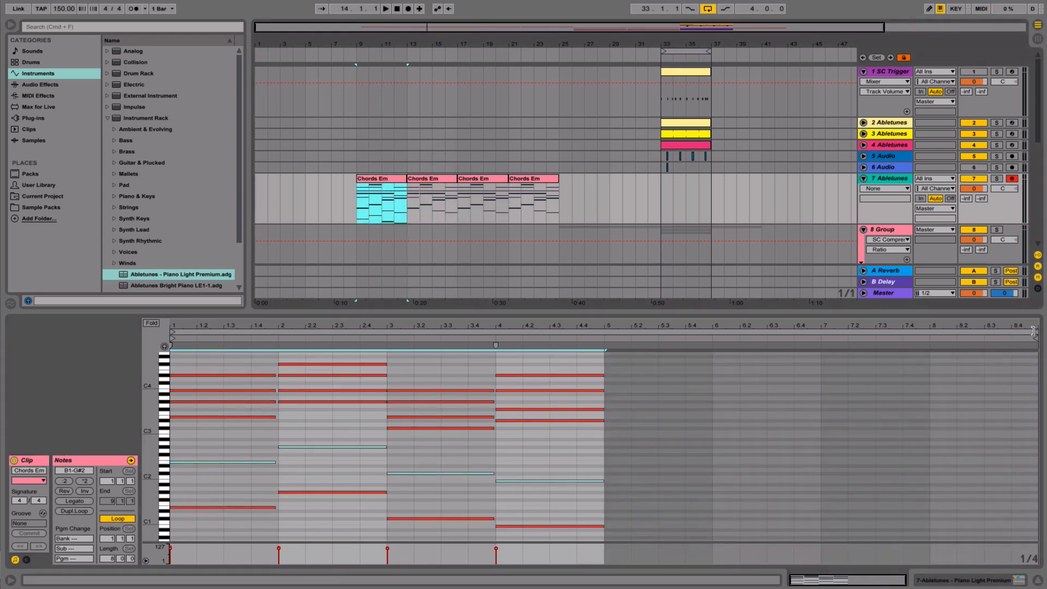
left_click_drag(1033, 330, 605, 335)
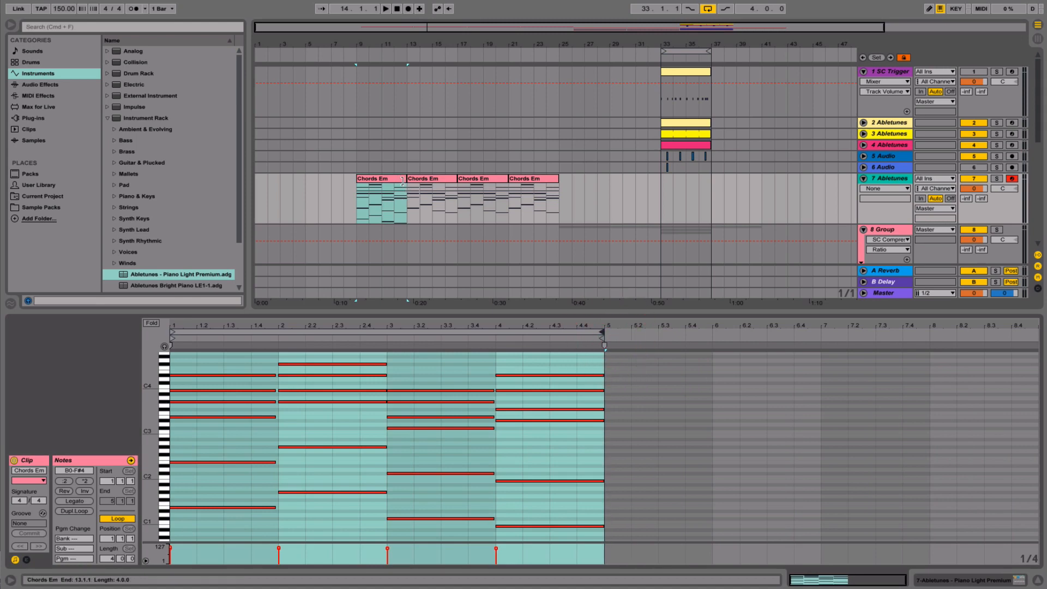
left_click_drag(403, 180, 552, 176)
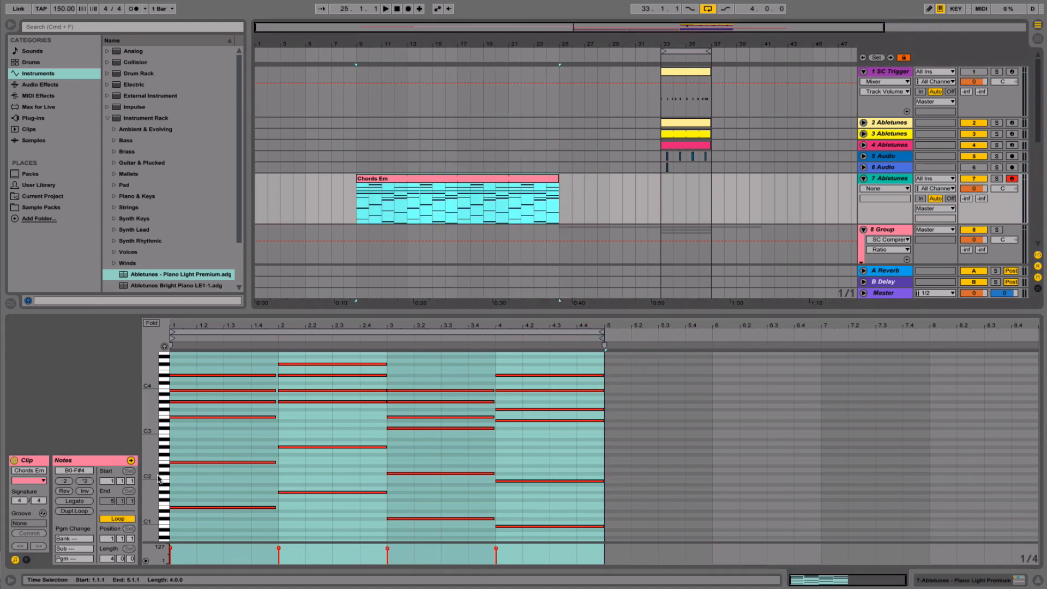
left_click(25, 475)
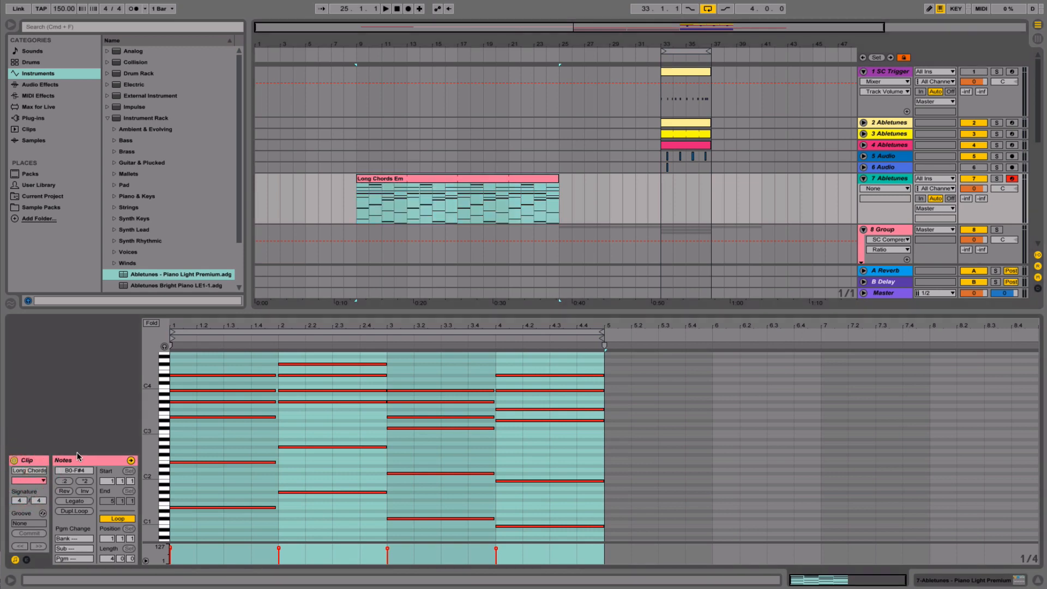
- Select all notes in the Long Chords Em clip and adjust their velocity while auditioning the piano
key("space")
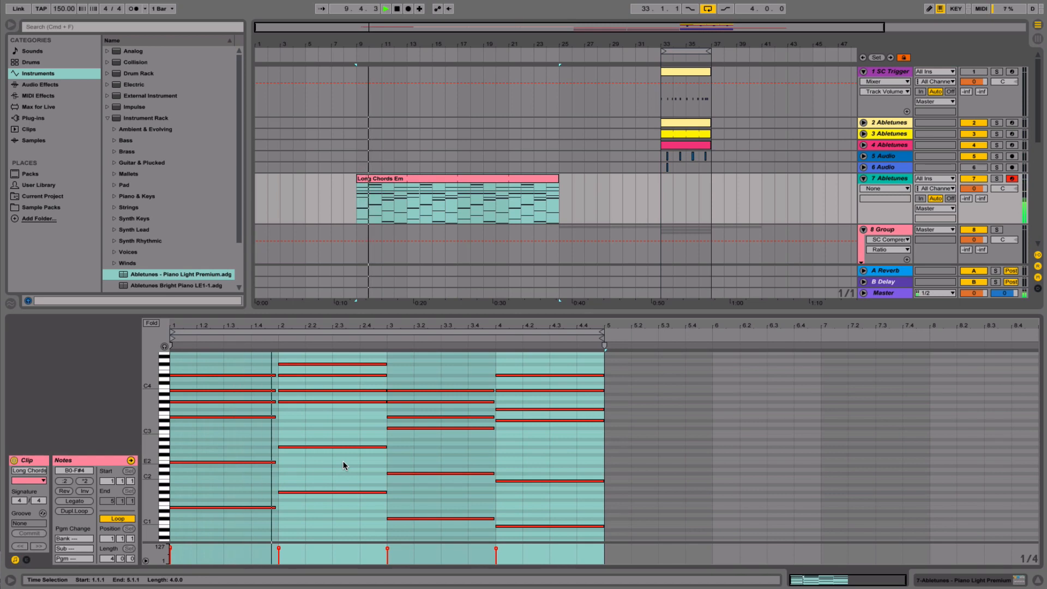
left_click(292, 491)
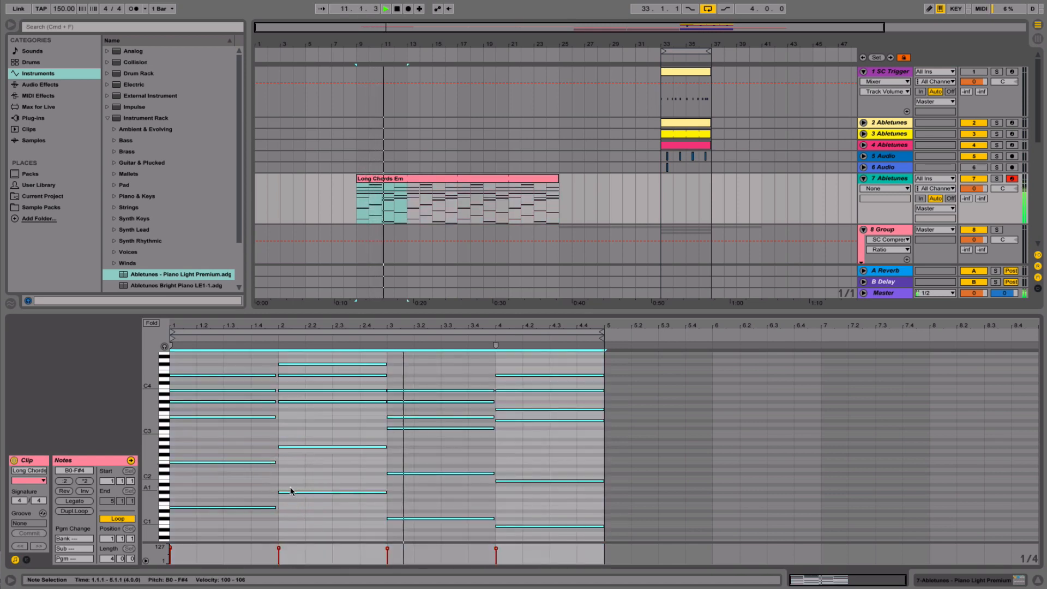
key("space")
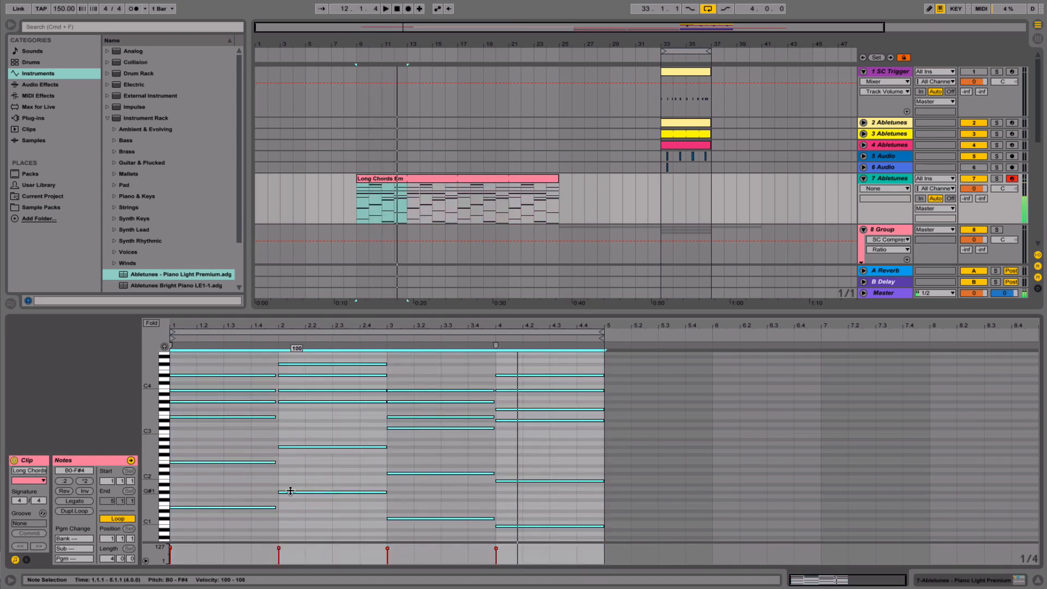
left_click_drag(290, 491, 290, 491)
key("space")
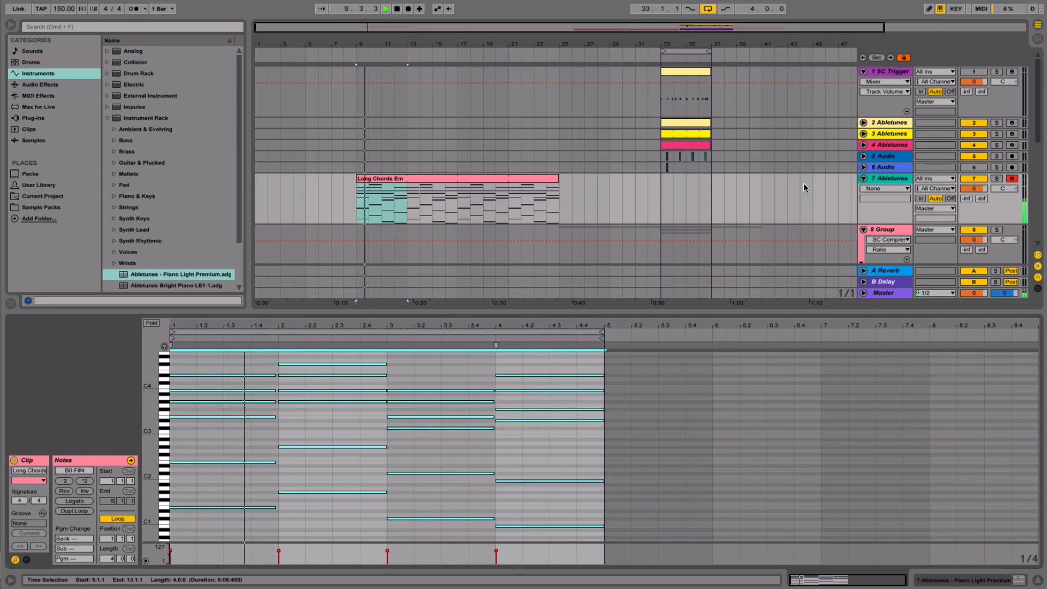
- Insert a new MIDI track below the piano track and copy the Long Chords Em clip onto it at bar 9
left_click(885, 179)
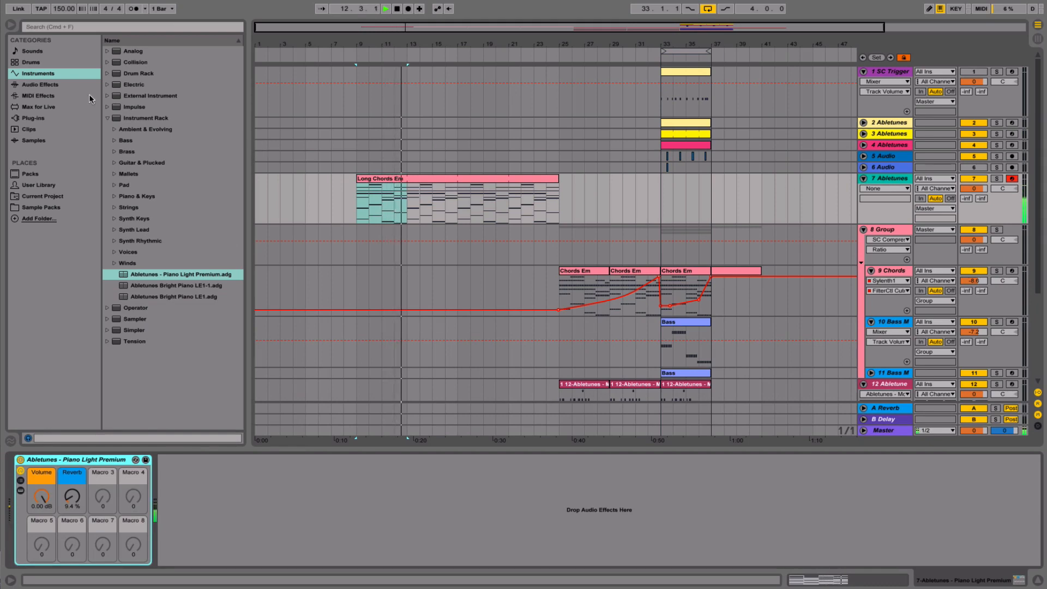
key("space")
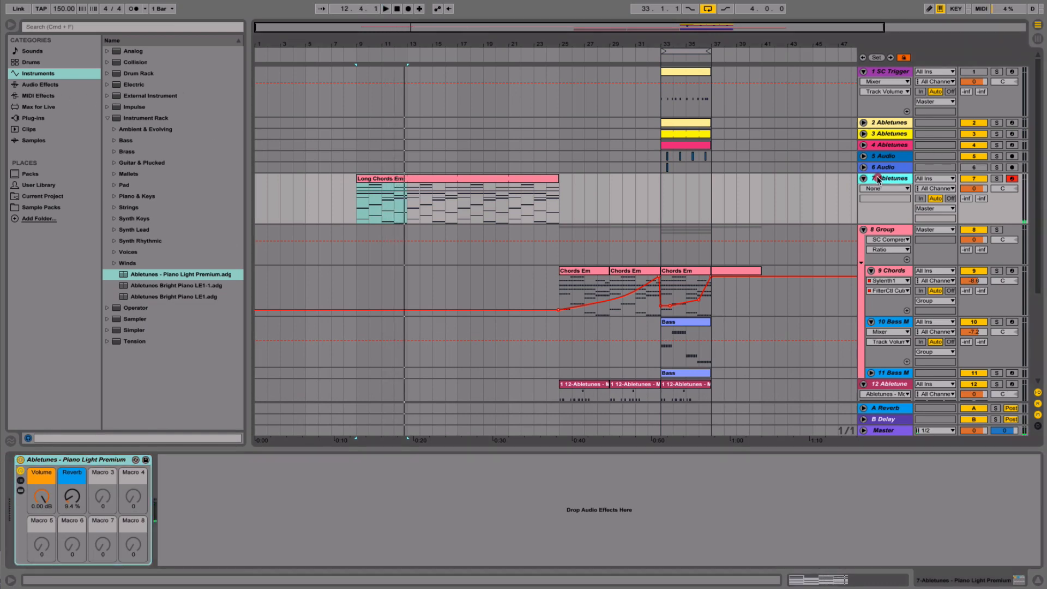
right_click(878, 179)
left_click(939, 271)
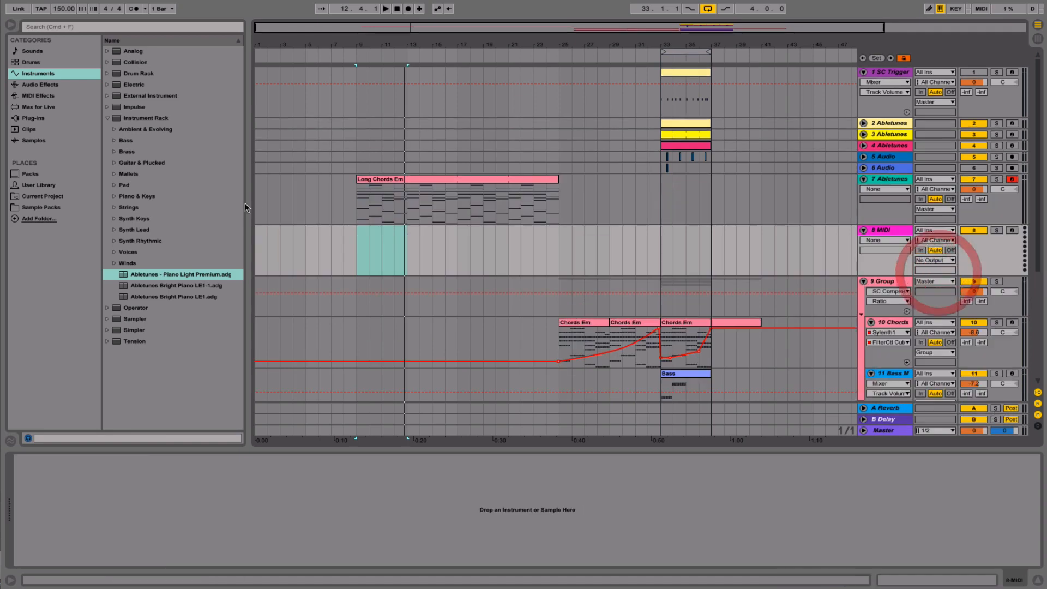
left_click(419, 178)
left_click_drag(413, 181, 407, 228)
- Load the Sylenth1 synthesizer onto the new MIDI track holding the copied chords
left_click(886, 234)
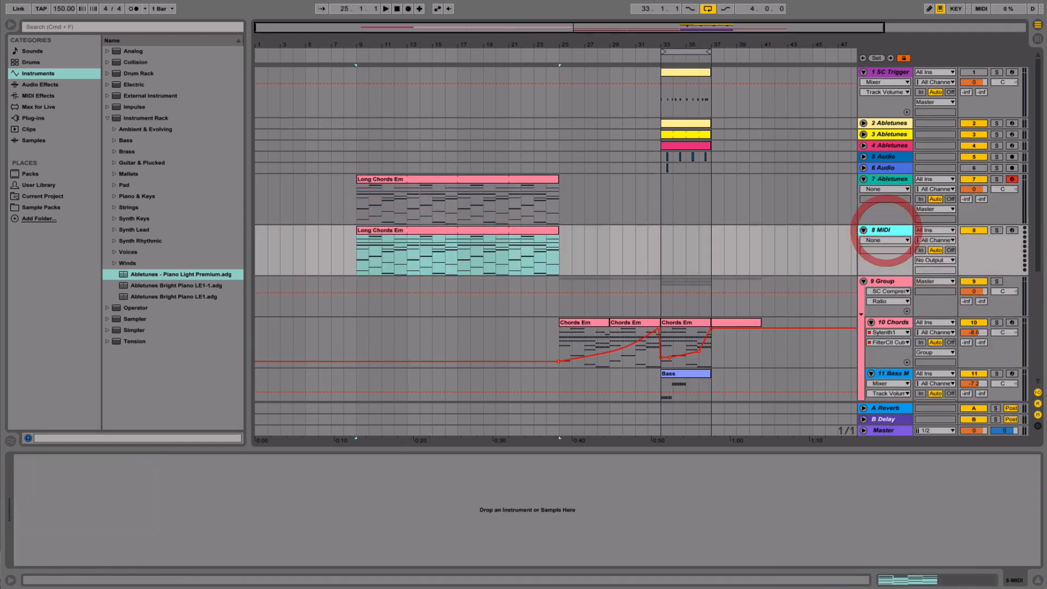
left_click(33, 118)
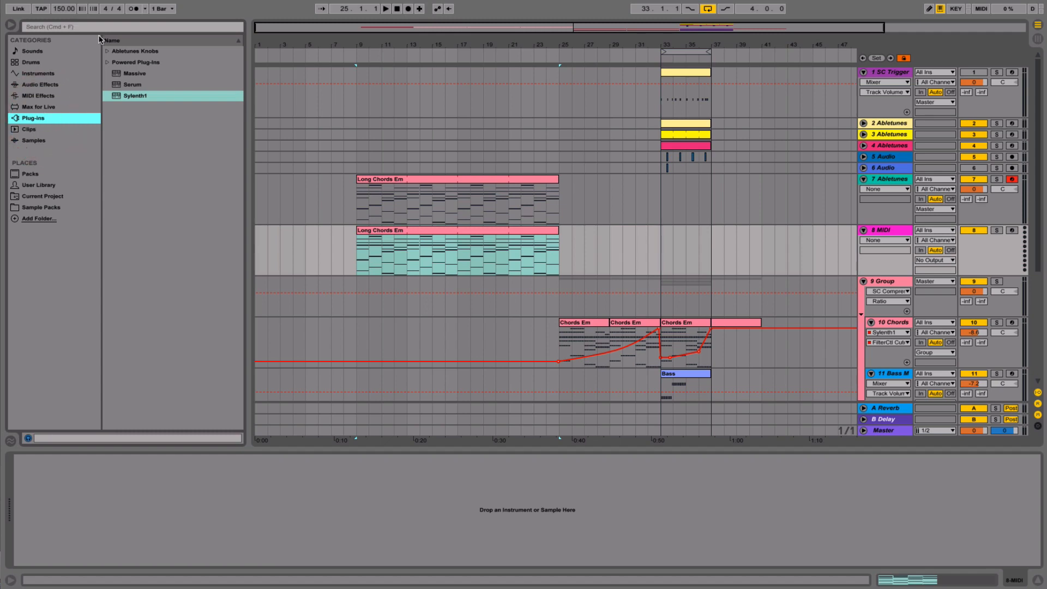
left_click_drag(132, 102, 510, 262)
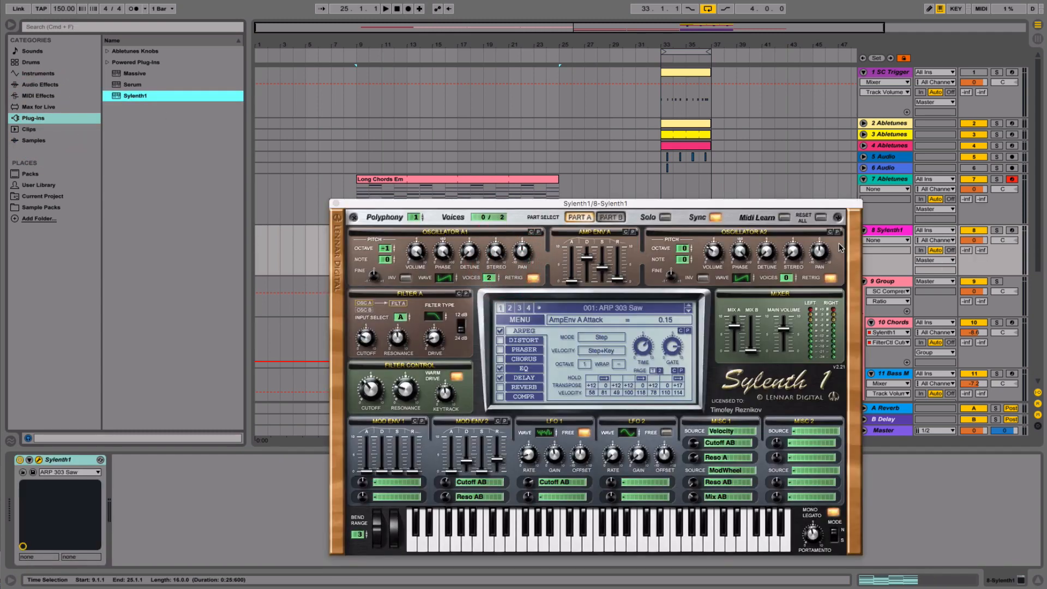
- Load the sound bank Abletunes - Mainstream Sounds.fxb into Sylenth1
left_click(524, 320)
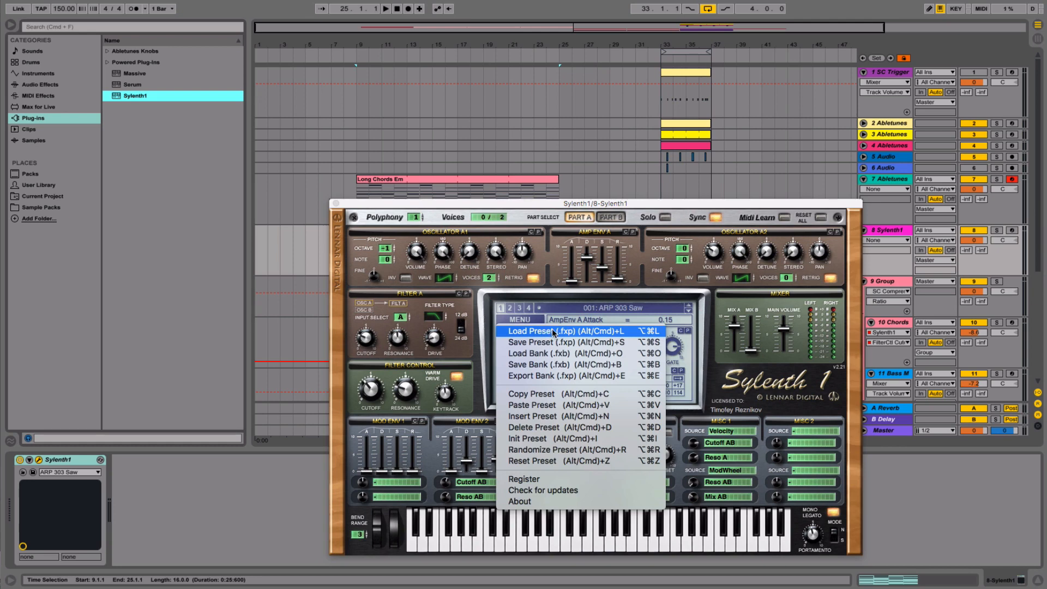
left_click(560, 355)
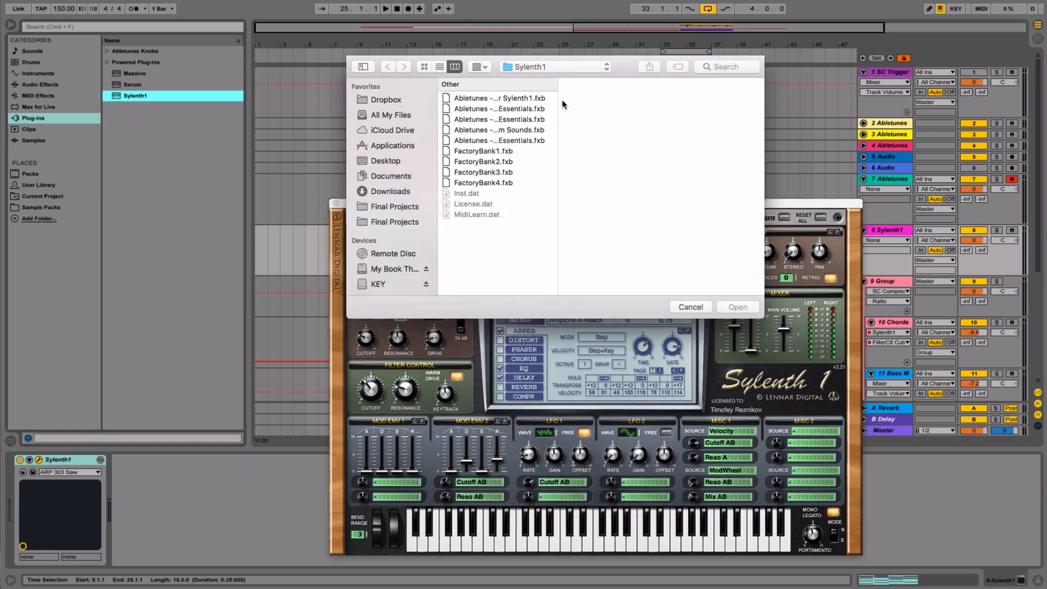
left_click_drag(559, 105, 673, 103)
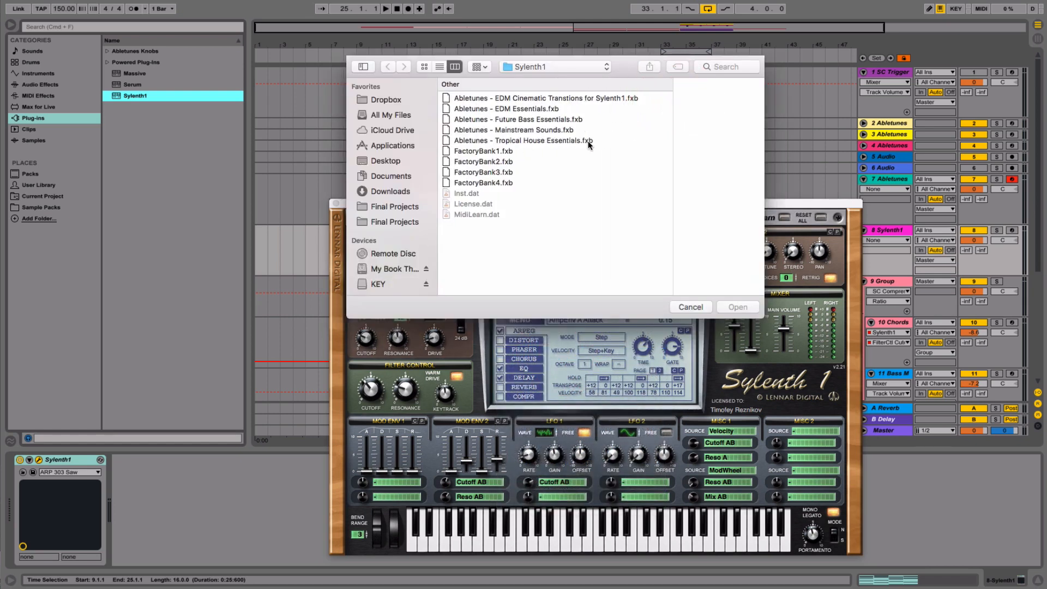
double_click(530, 133)
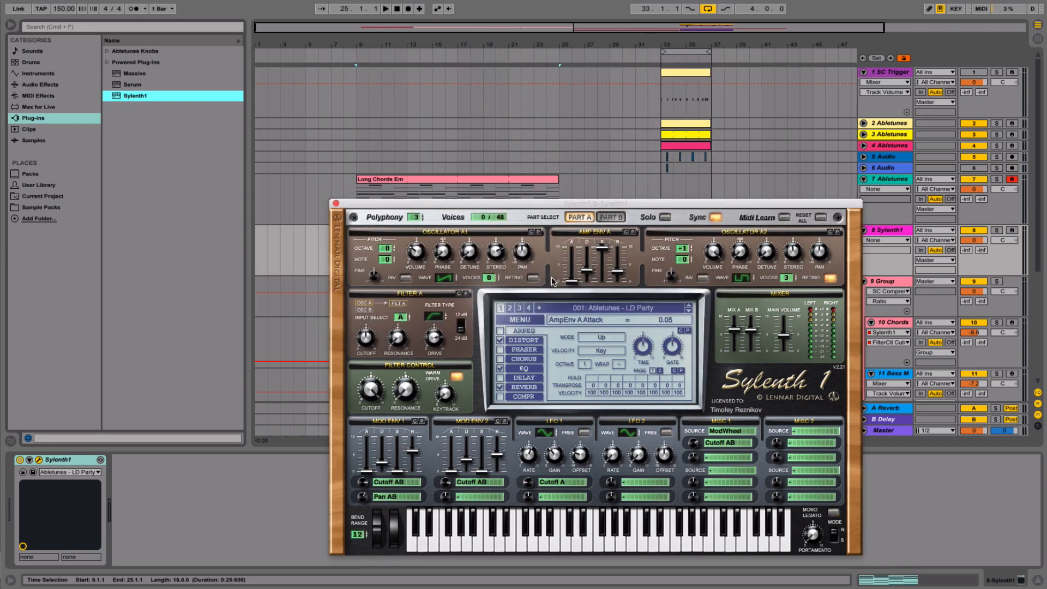
- Choose preset 106: Abletunes - PAD Euromir in Sylenth1 and audition it with the chords
left_click(578, 312)
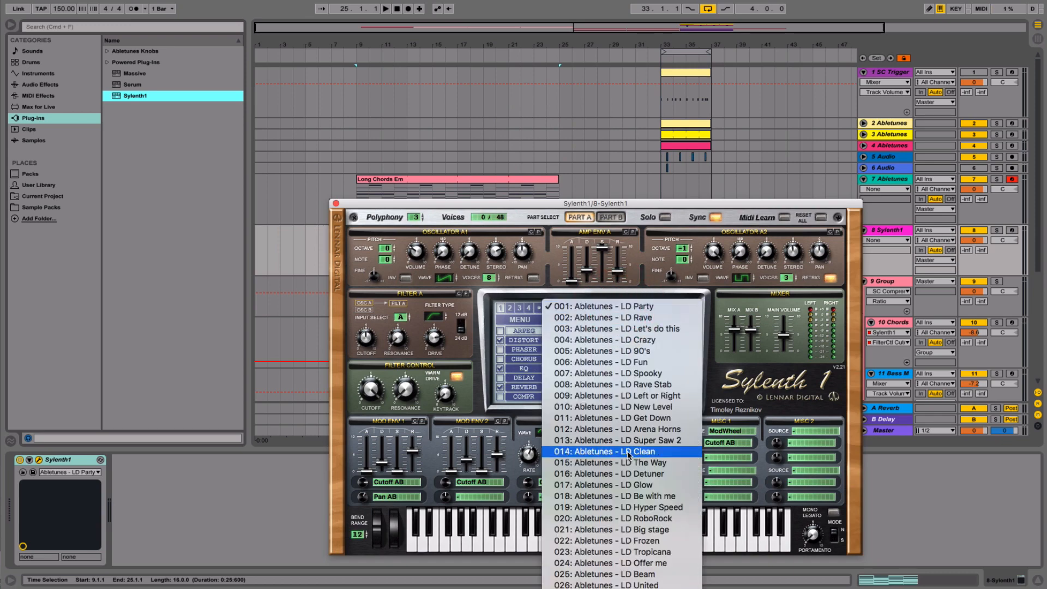
scroll(627, 450, "down", 20)
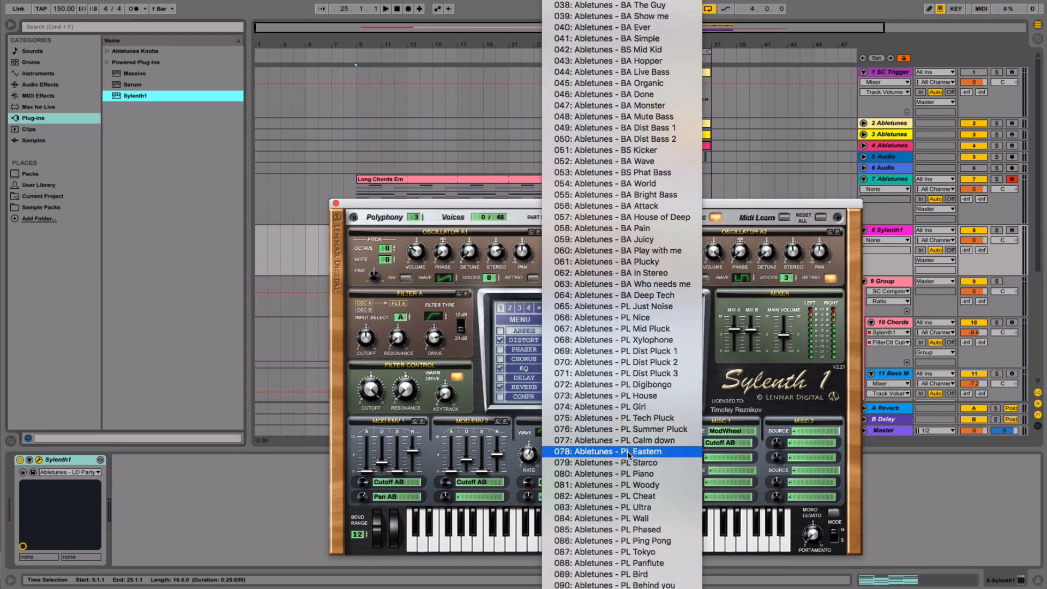
scroll(627, 450, "down", 3)
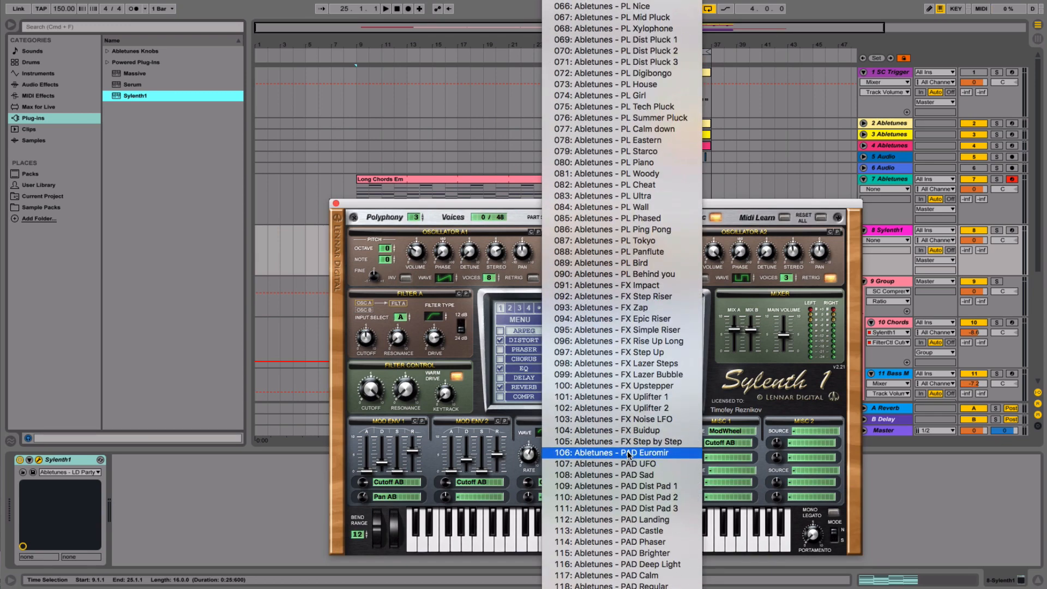
left_click(658, 459)
key("space")
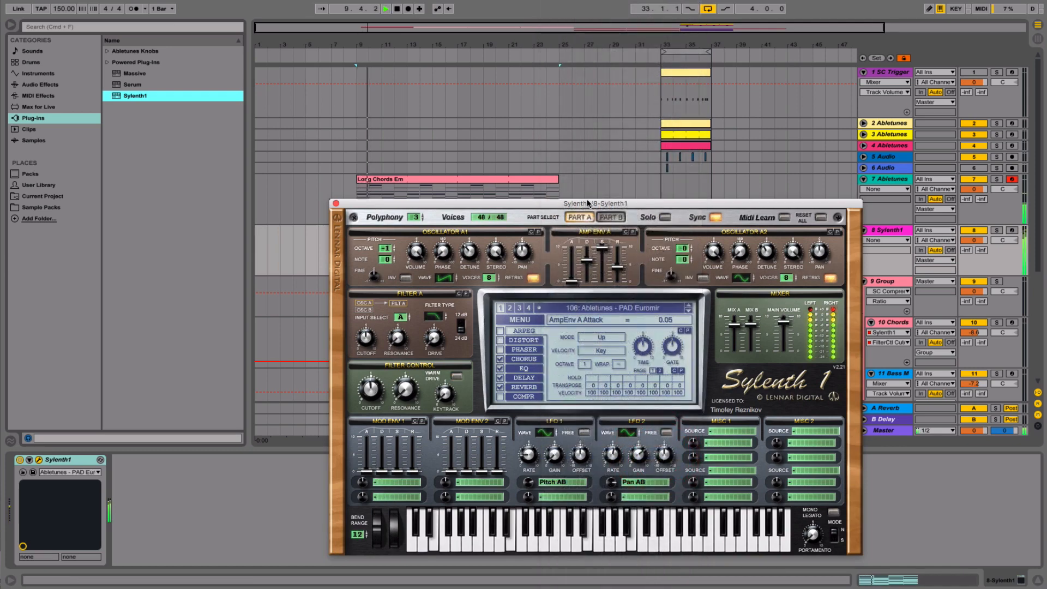
left_click(482, 203)
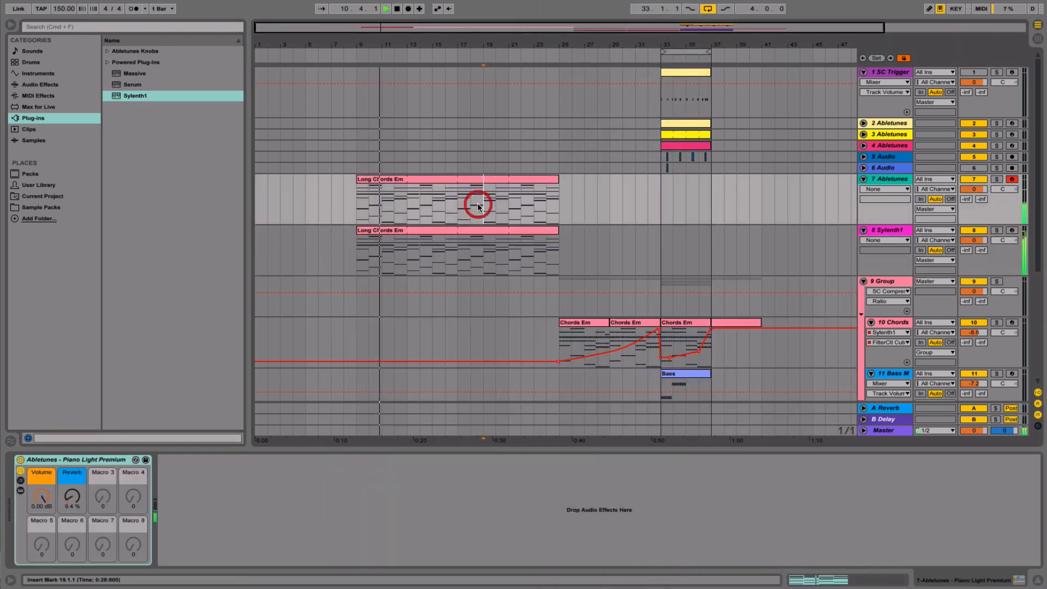
left_click(705, 270)
left_click_drag(699, 204, 594, 186)
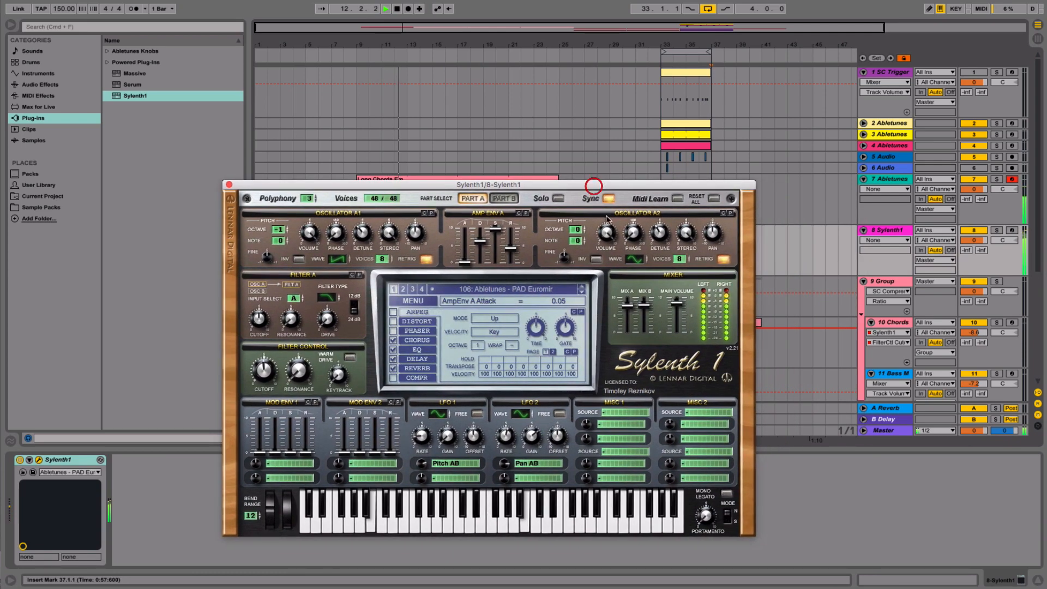
- Lower the Mix A and Mix B levels in Sylenth1 and set its Main Volume to 5.86
left_click(682, 313)
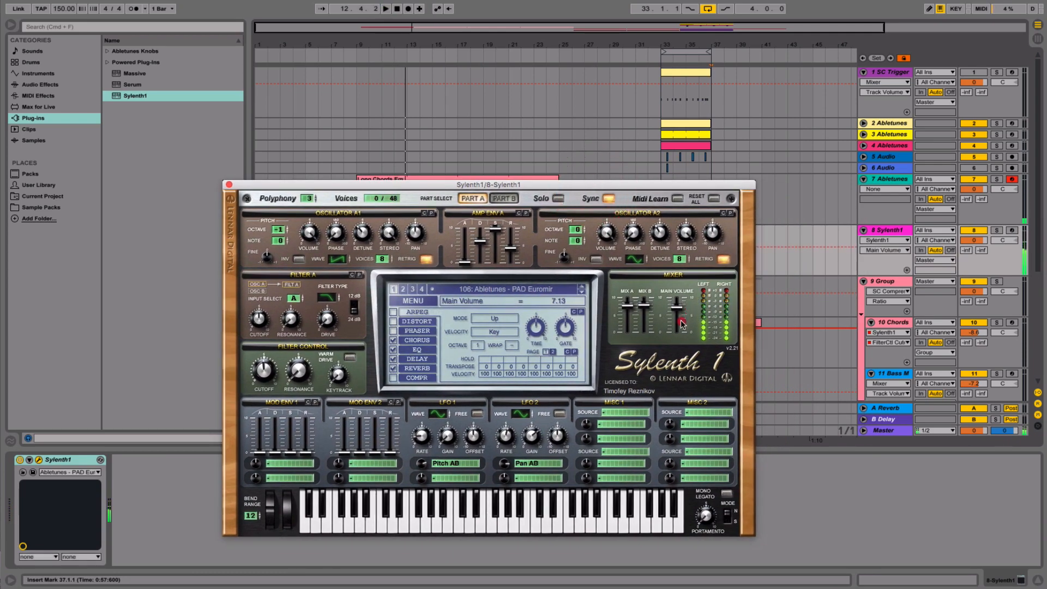
left_click_drag(681, 334, 679, 331)
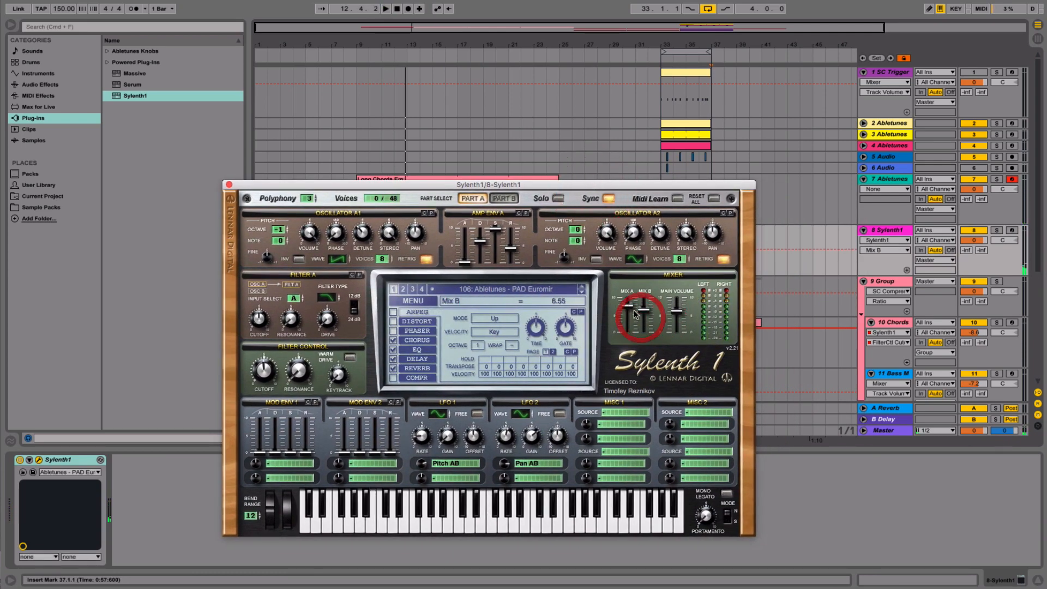
left_click_drag(628, 309, 630, 320)
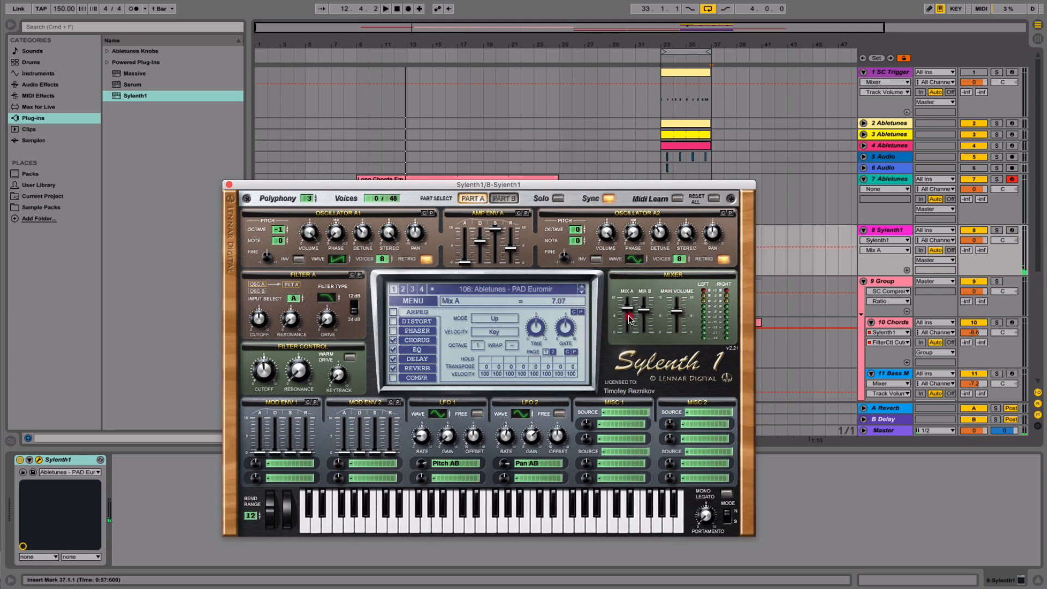
left_click(682, 315)
key("space")
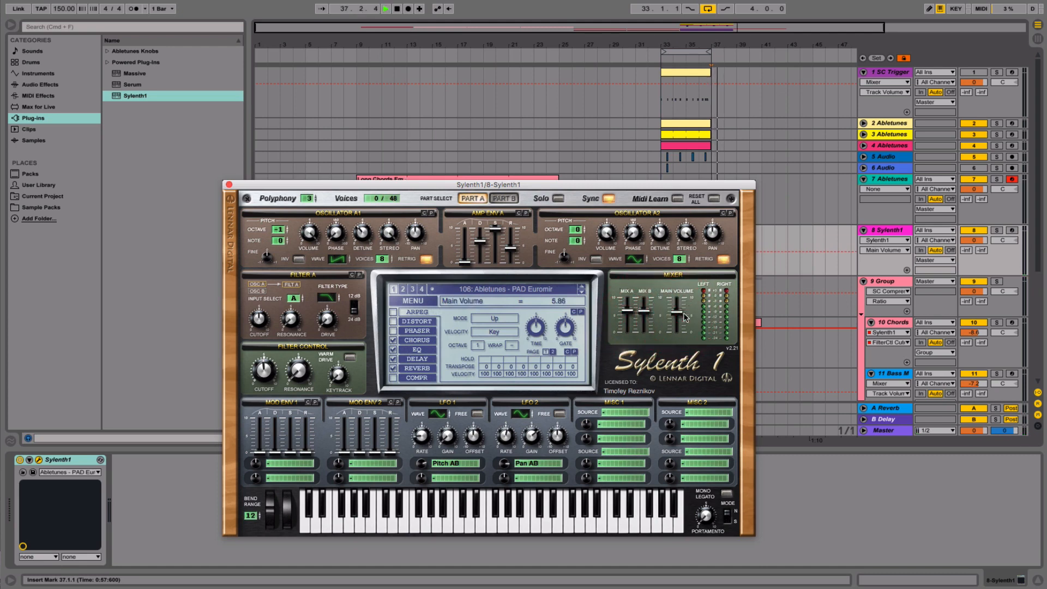
- Solo the Sylenth1 track and set the synth's polyphony to 8 while auditioning the chord clip from bar 9
left_click_drag(465, 184, 420, 249)
left_click(420, 232)
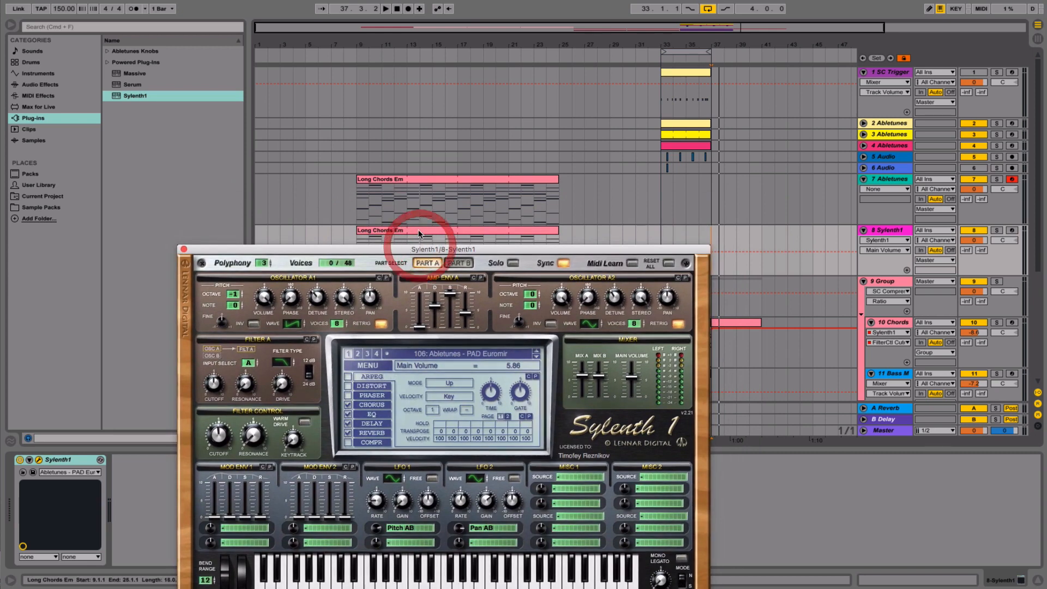
key("space")
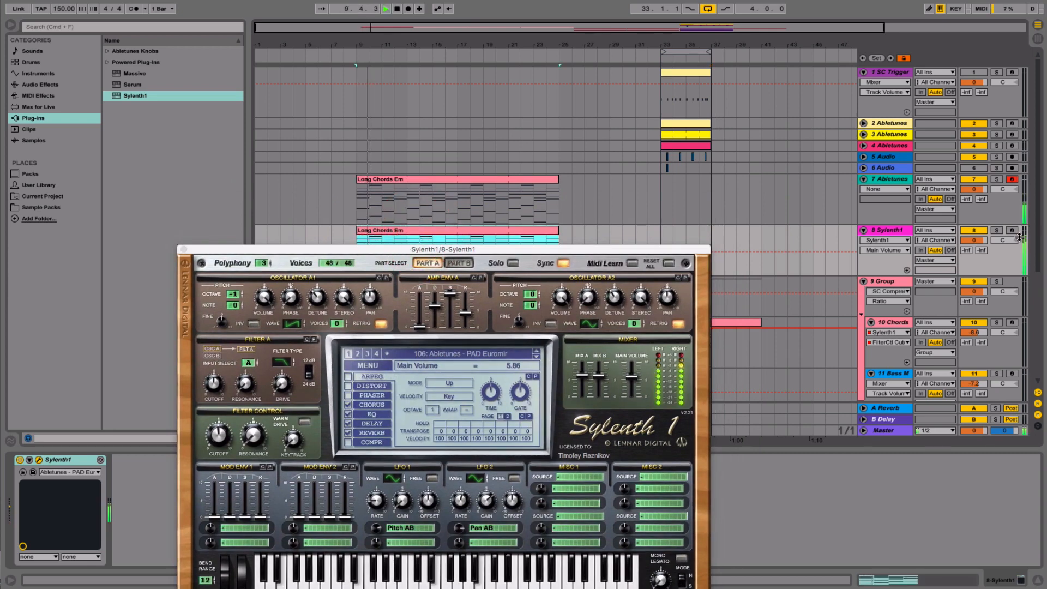
left_click(996, 230)
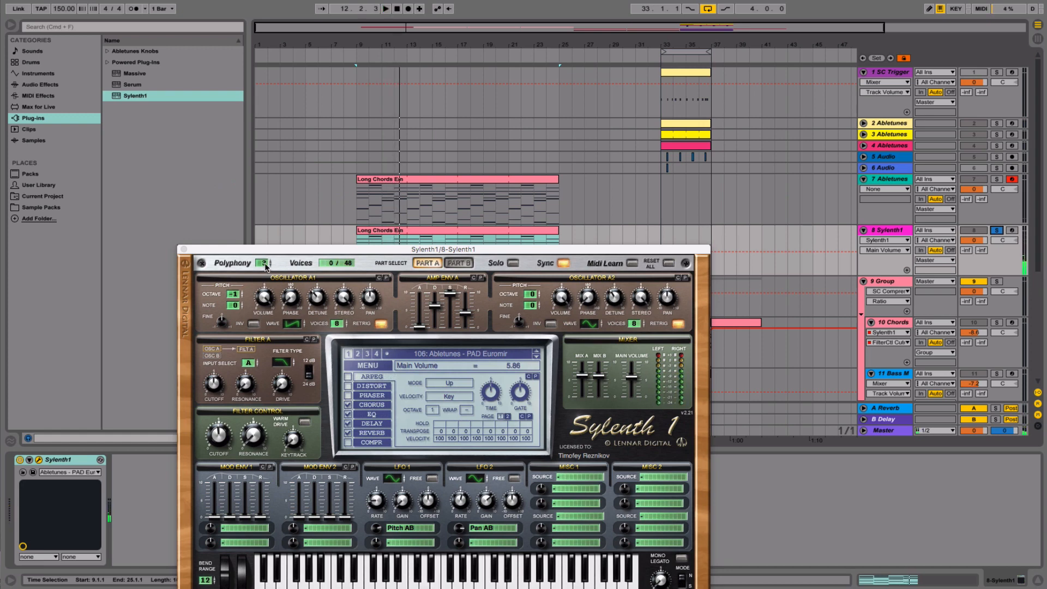
left_click_drag(265, 267, 268, 255)
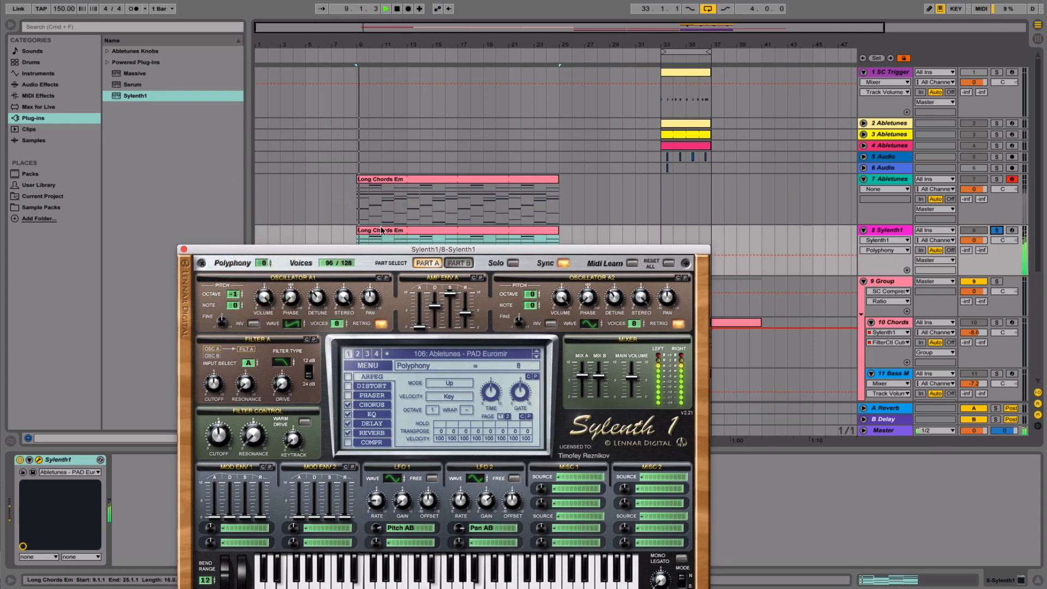
key("space")
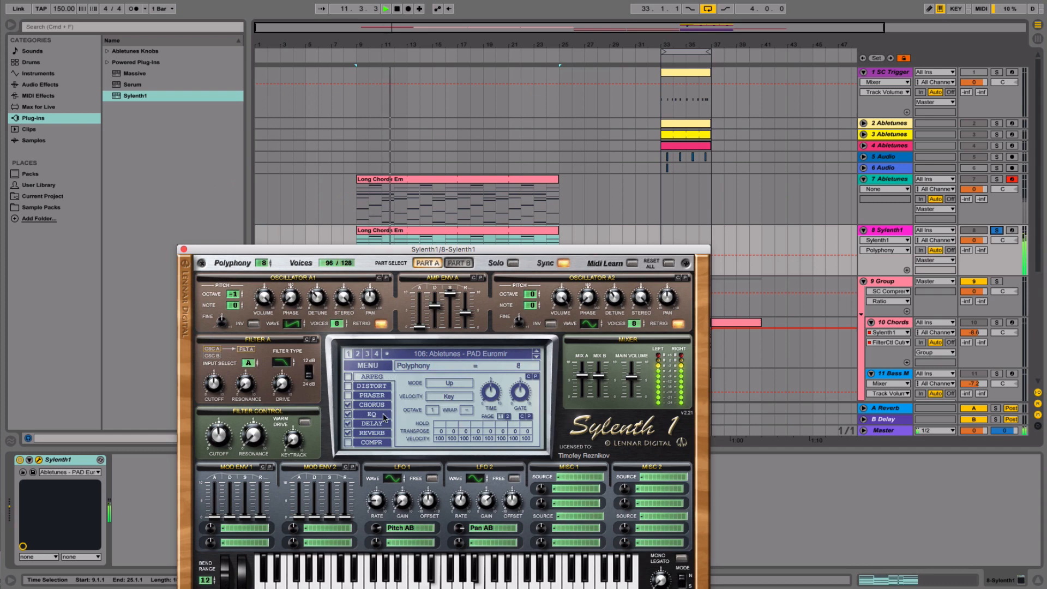
- Set Sylenth1's Main Volume to 5.40 and the octave of oscillator A1 to 0, and replay the chord clip
left_click(628, 382)
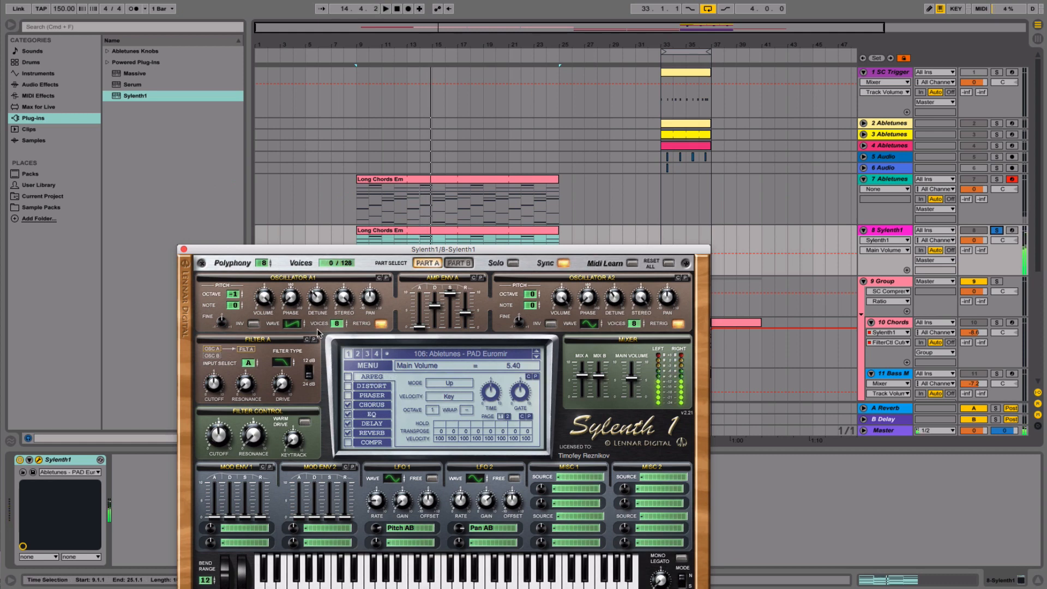
left_click(234, 296)
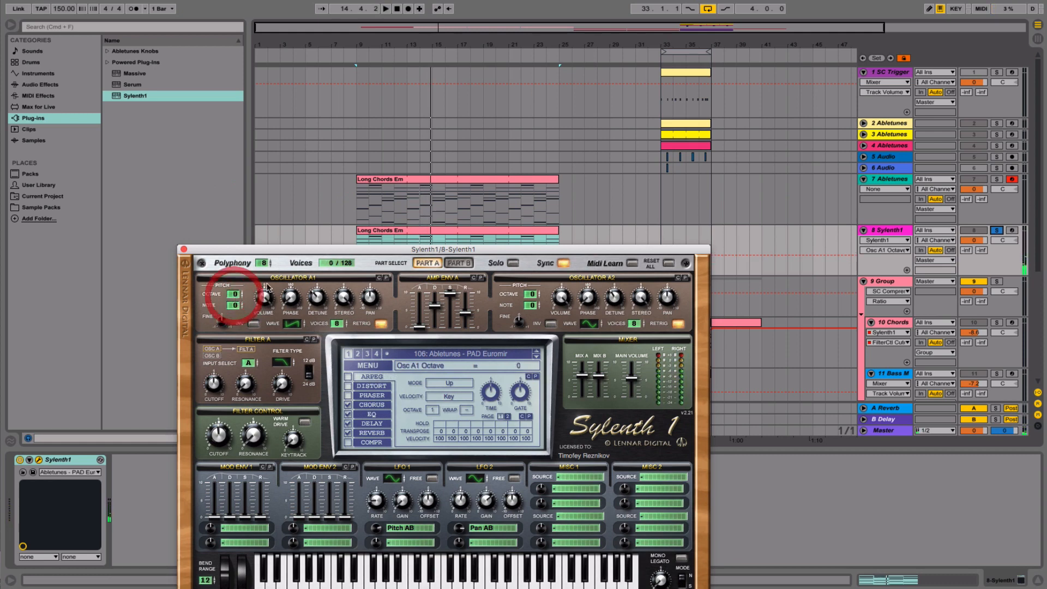
left_click(460, 230)
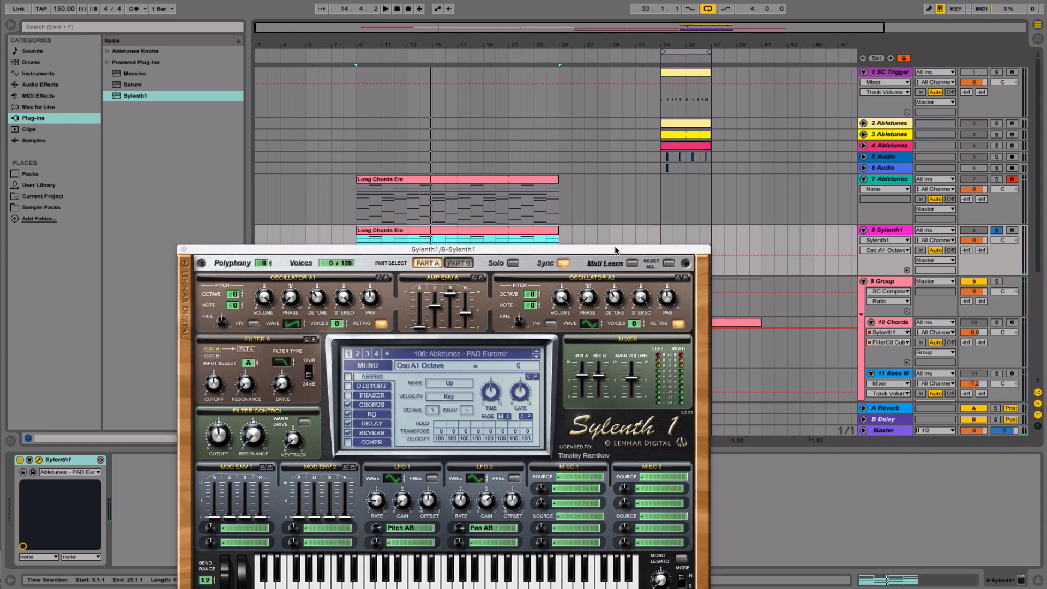
key("space")
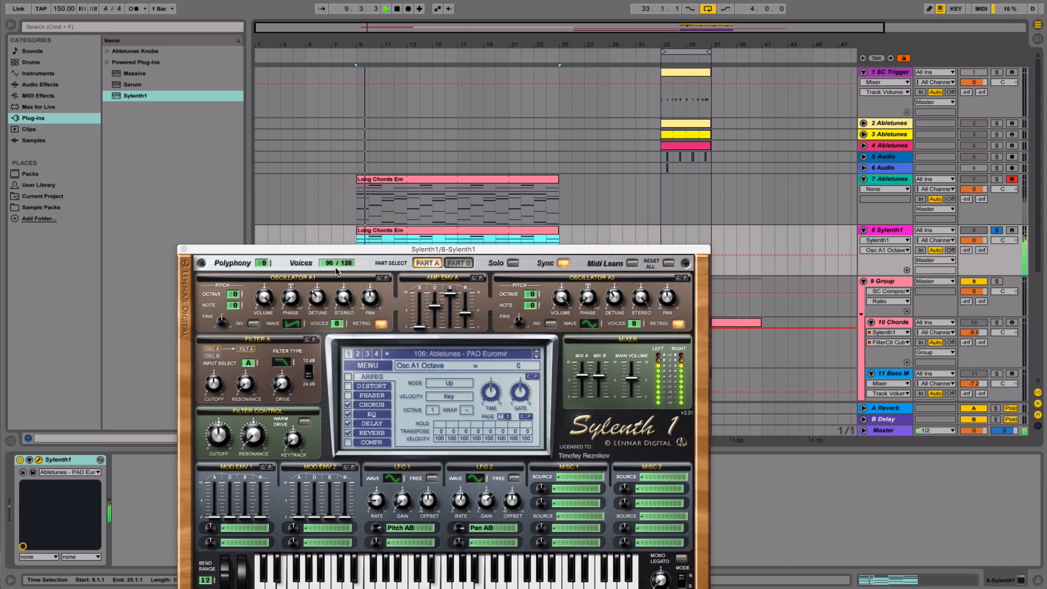
- Slow the pad's amplitude envelope by setting its attack to 3.61 while auditioning the chords
left_click(424, 323)
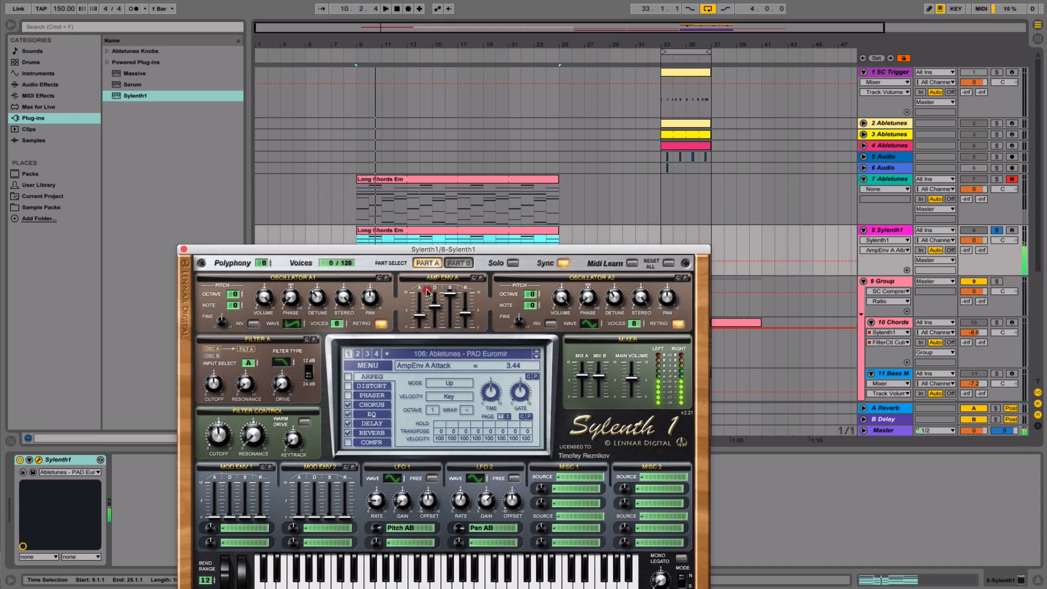
key("space")
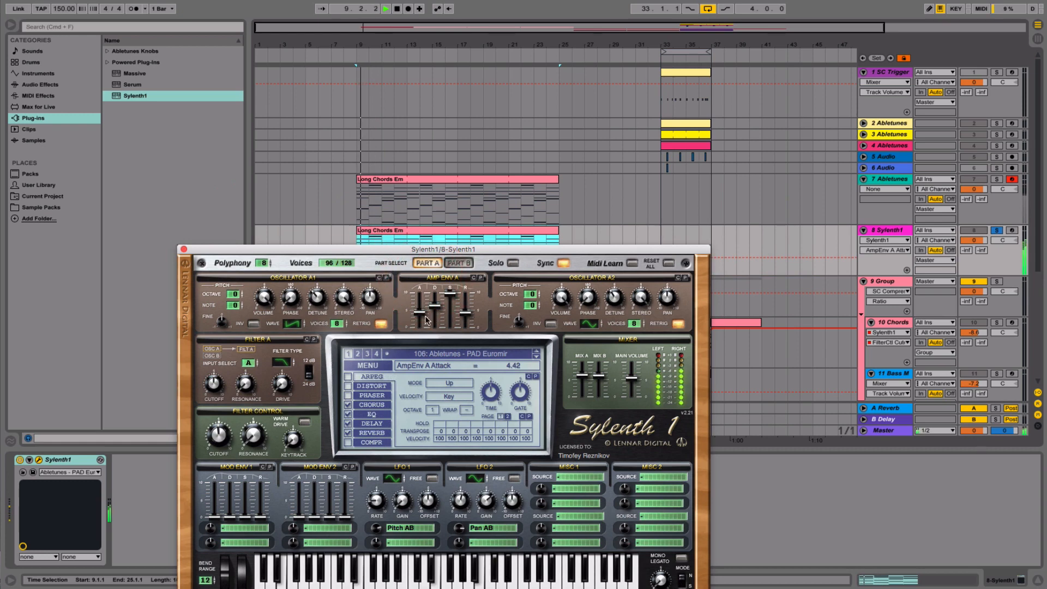
left_click_drag(419, 315, 419, 328)
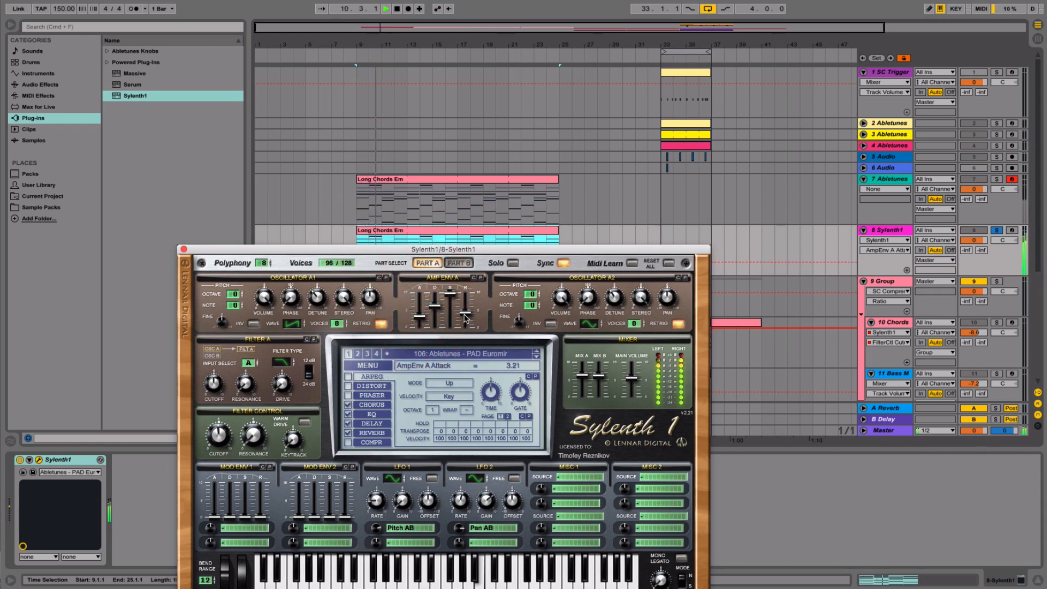
left_click(420, 319)
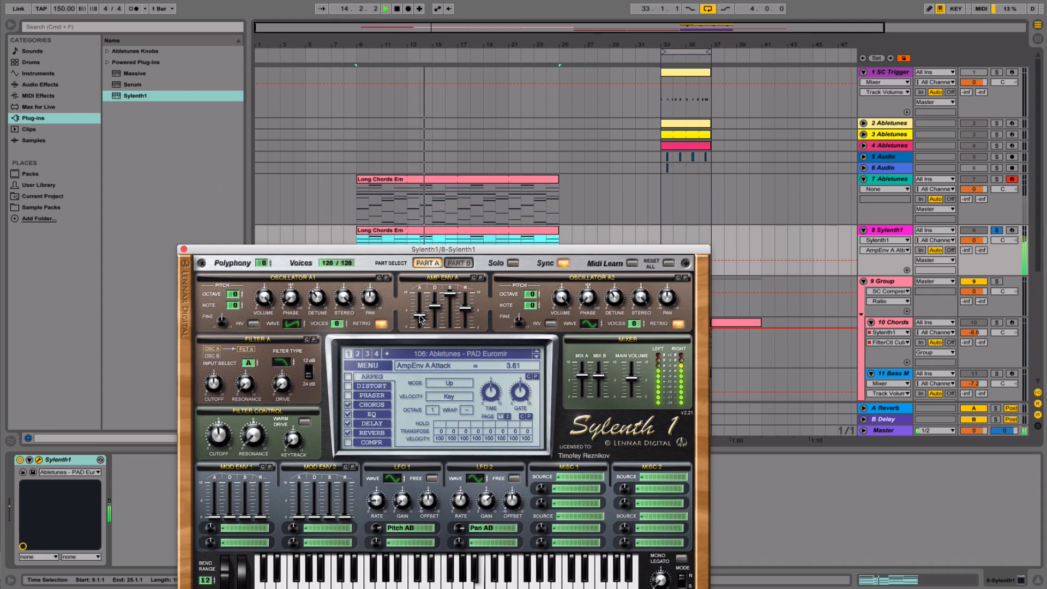
- Lower the Sylenth1 track's volume and take the track out of solo to hear the pad with the piano
left_click(997, 230)
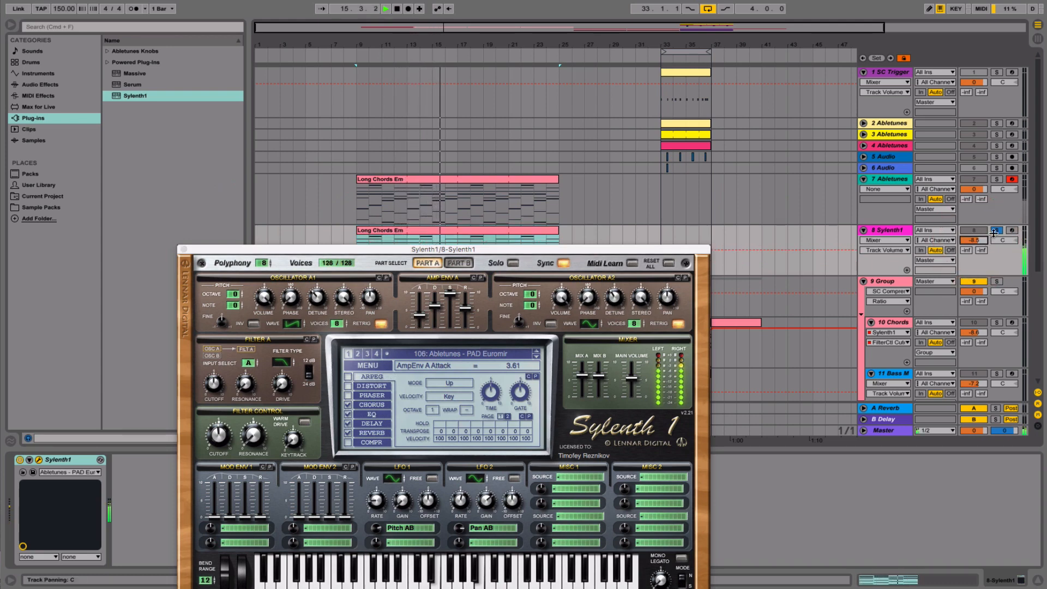
left_click_drag(987, 238, 987, 240)
key("space")
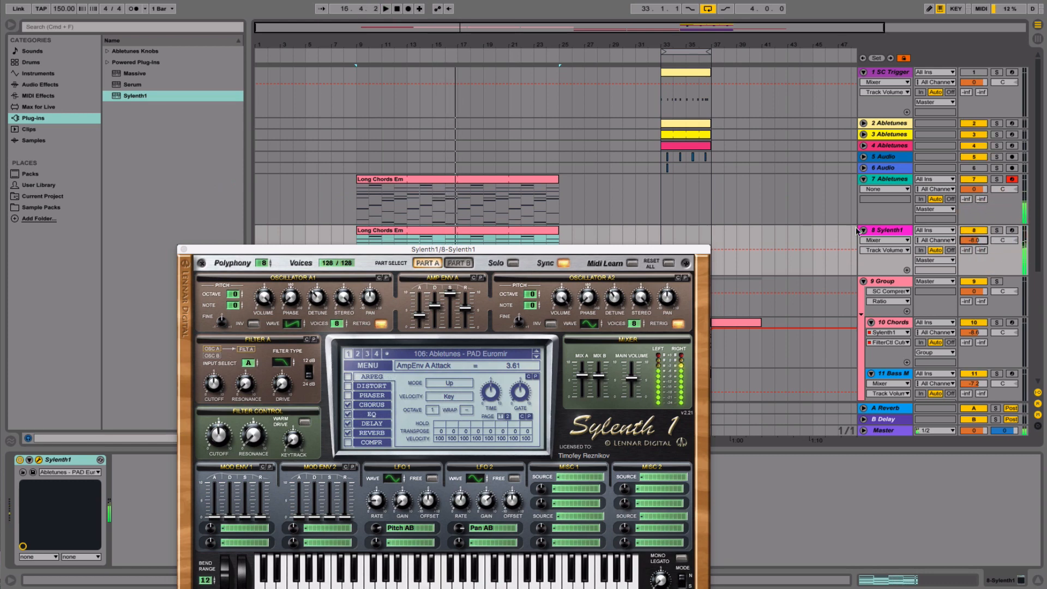
- Close the Sylenth1 window, add a Reverb to the piano track and set its decay time to 1.76 s
left_click(185, 249)
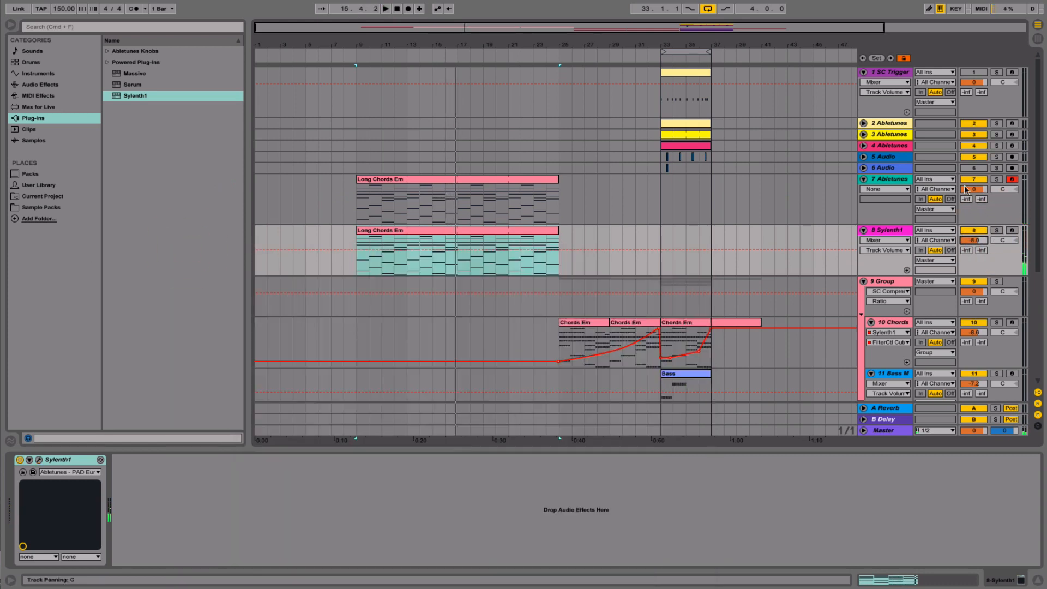
left_click(879, 182)
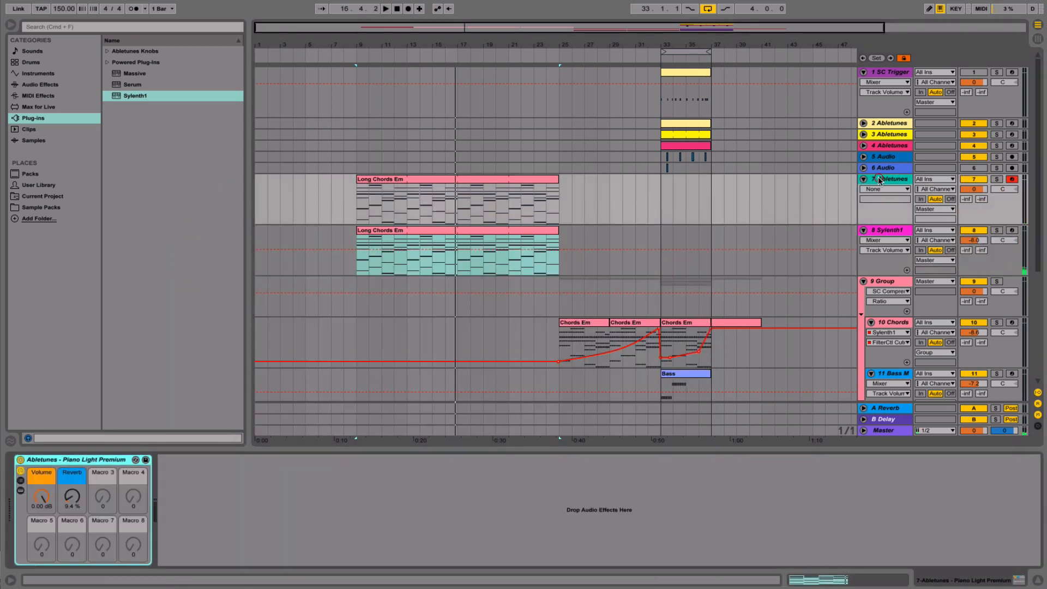
left_click(40, 86)
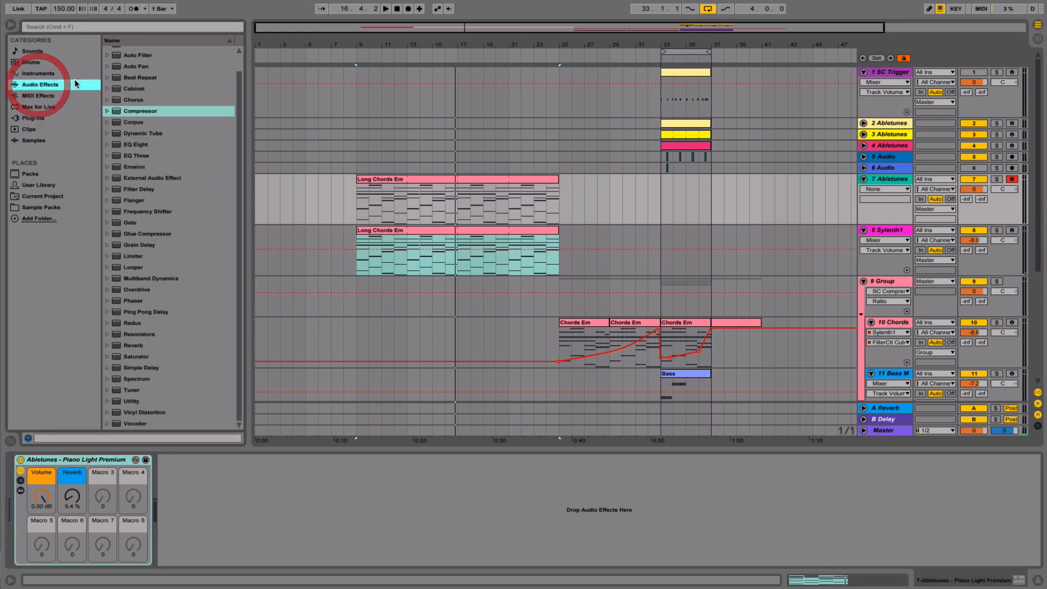
double_click(131, 350)
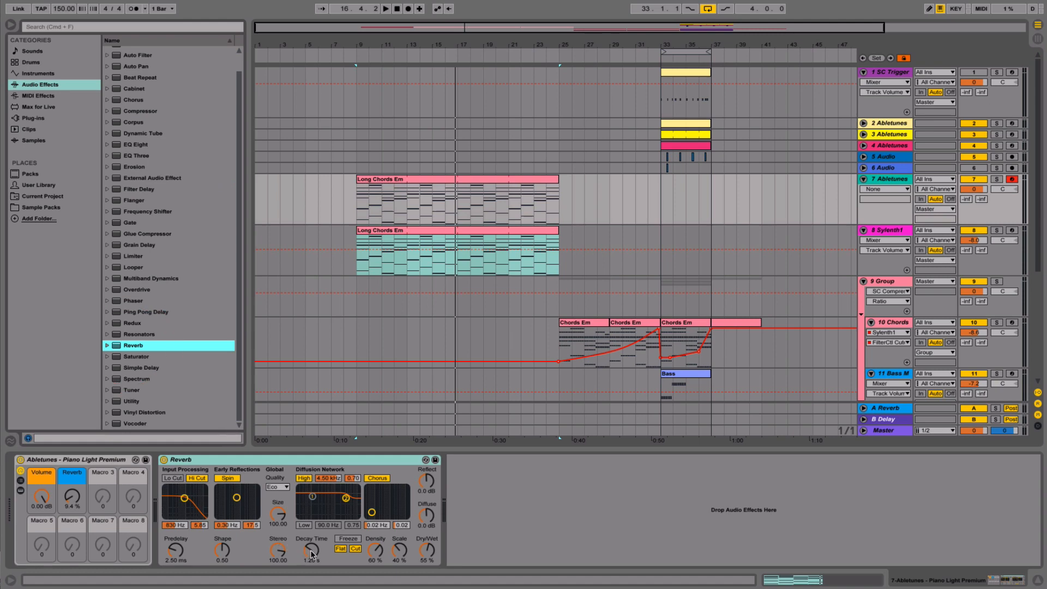
left_click_drag(312, 554, 321, 552)
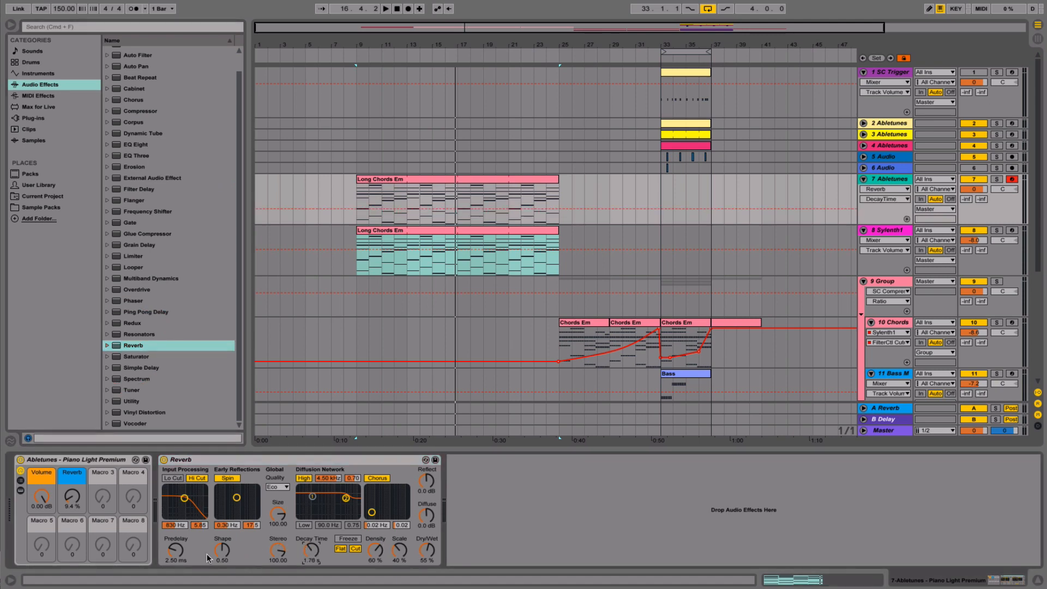
- Play the chords and set the piano Reverb's size to 28.08, quality to High and dry/wet to 37%
key("space")
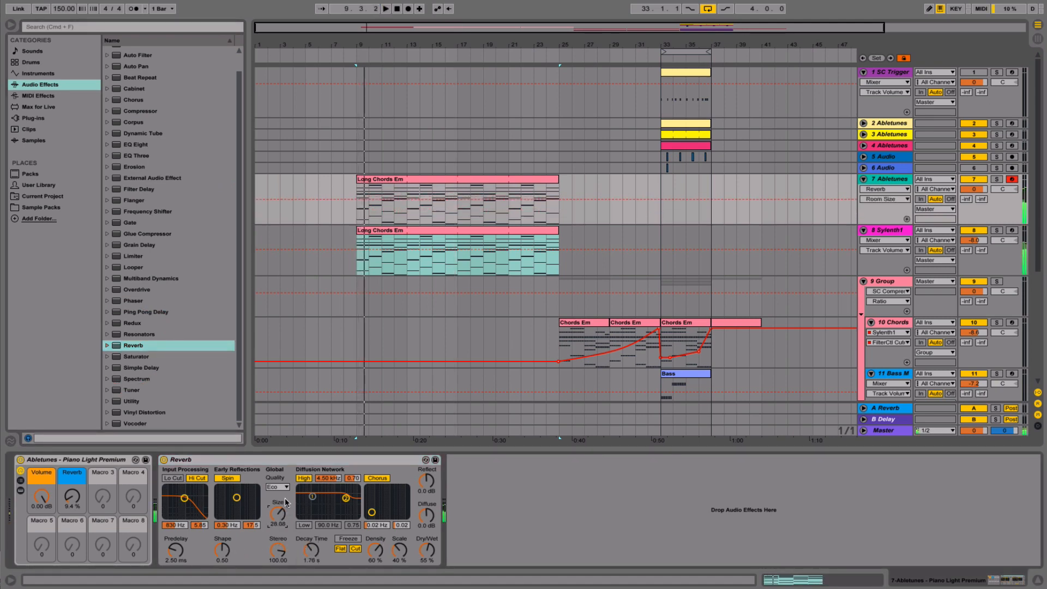
left_click(278, 487)
left_click(274, 514)
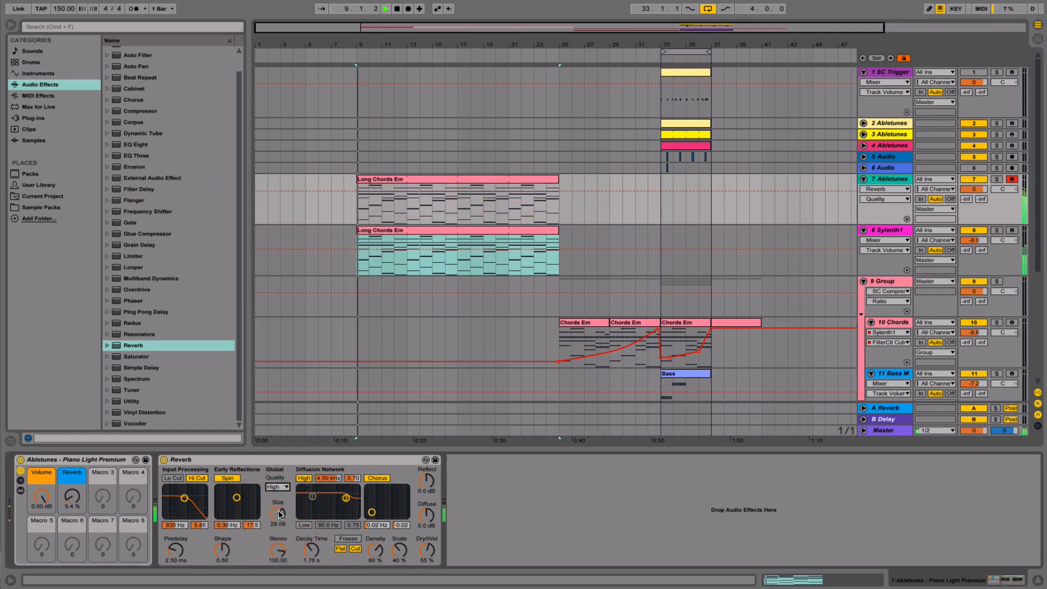
left_click_drag(427, 550, 426, 561)
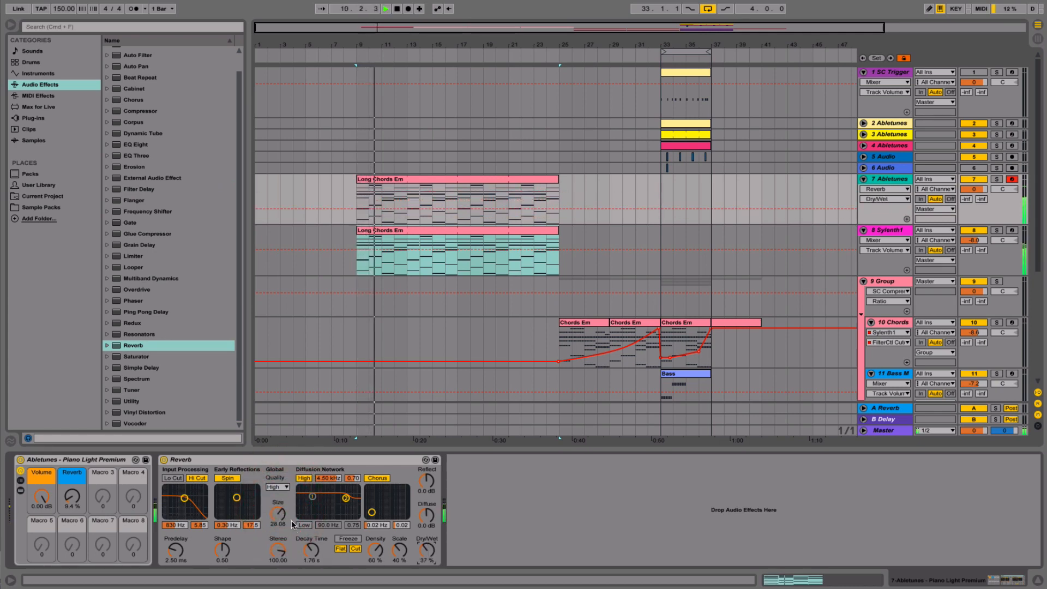
- Set the Reverb's size to 19.44, decay time to 3.46 s and dry/wet to 43%, and lower the Sylenth1 track's volume to -11.1 dB
left_click_drag(278, 514, 279, 518)
left_click_drag(312, 551, 312, 543)
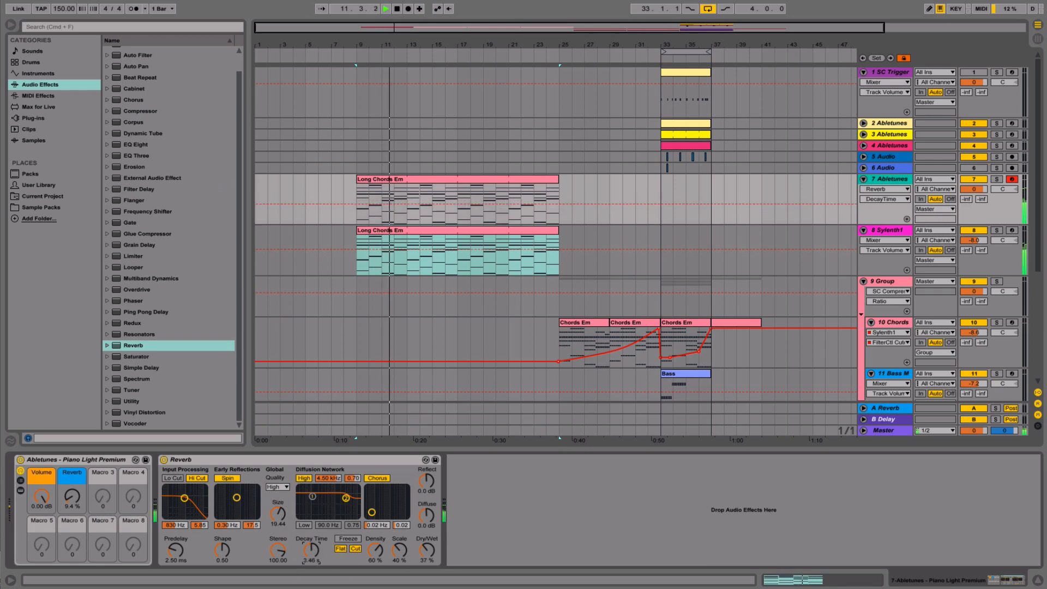
left_click_drag(427, 550, 427, 547)
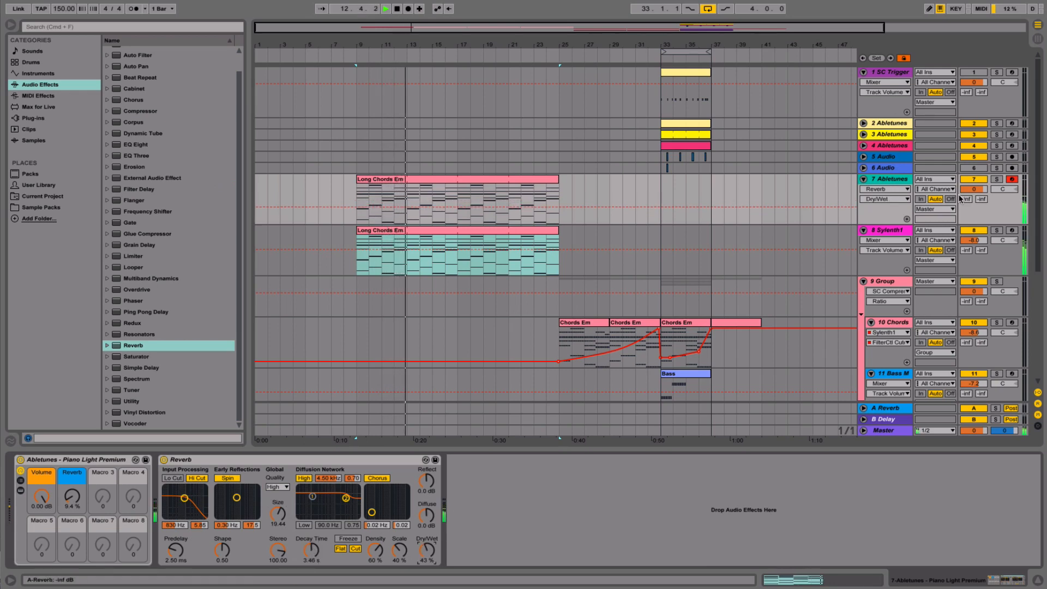
left_click_drag(972, 240, 972, 250)
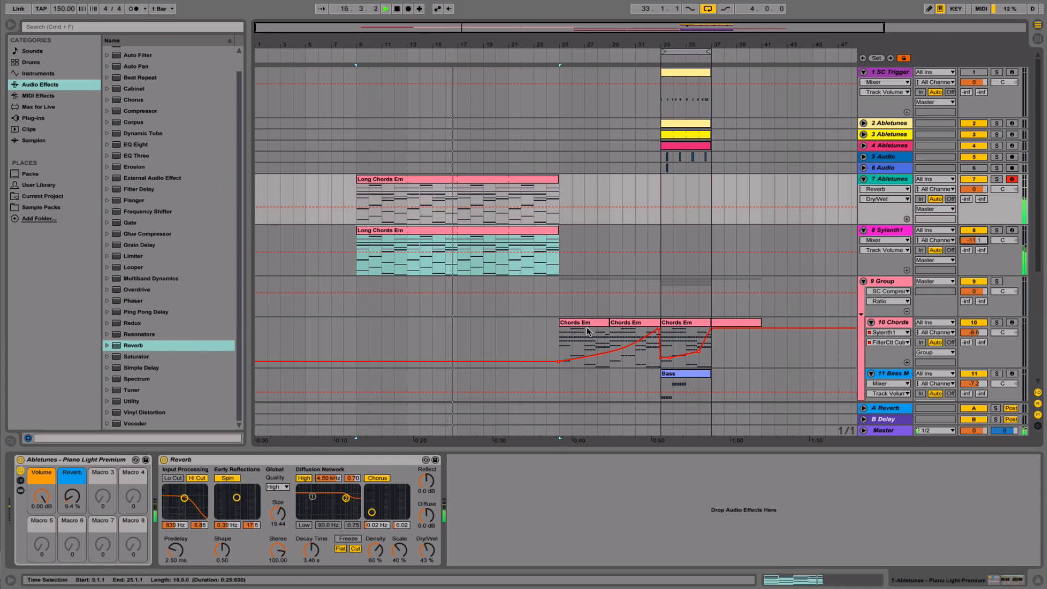
- Copy the Chords Em clips on the Chords track so that they also fill bars 17 to 25
left_click_drag(582, 323, 500, 334)
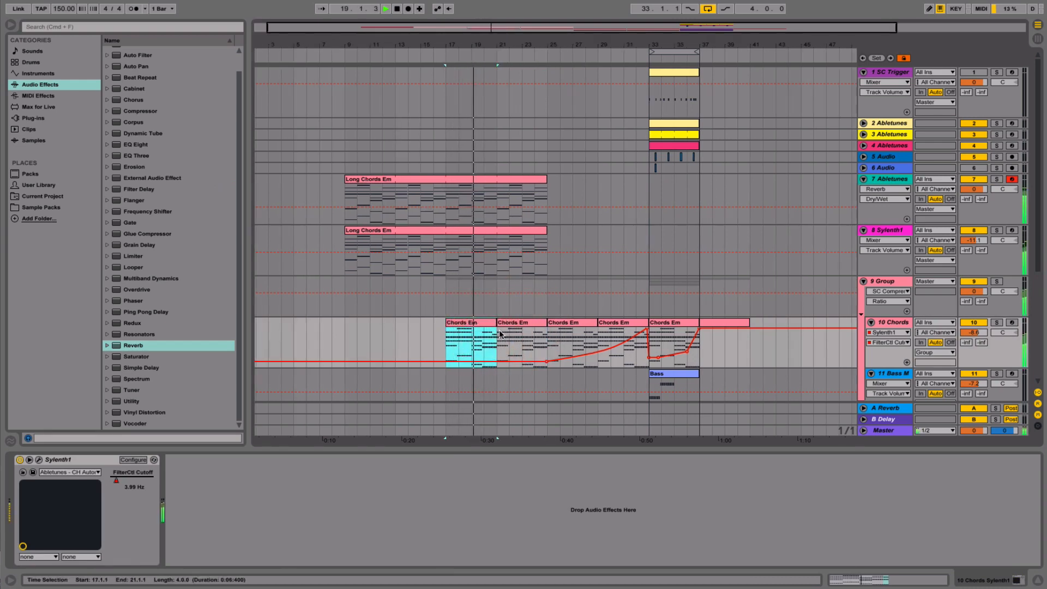
scroll(519, 335, "right", 3)
scroll(519, 335, "left", 4)
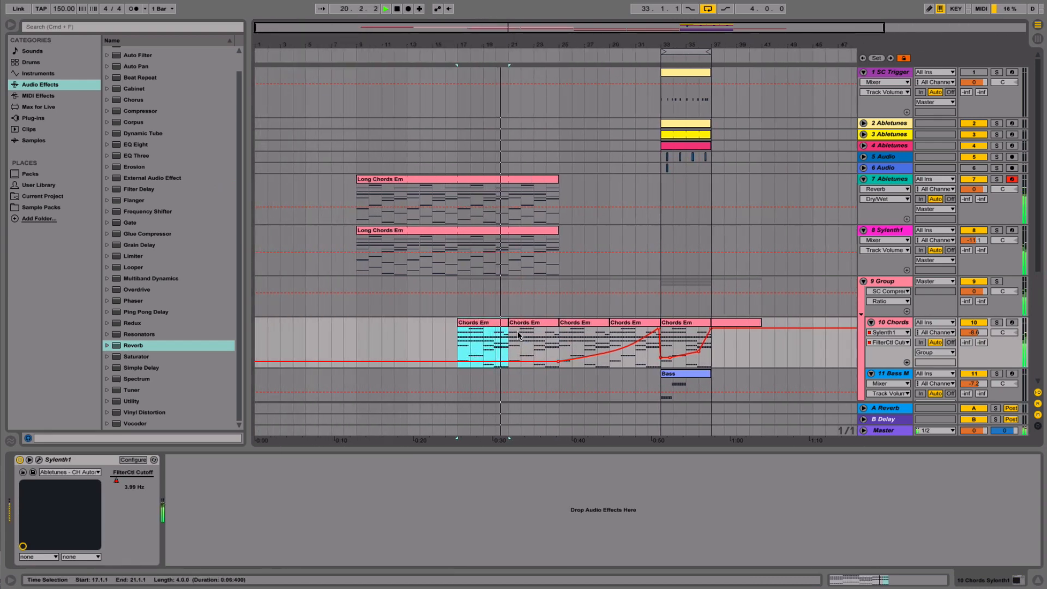
scroll(851, 322, "right", 2)
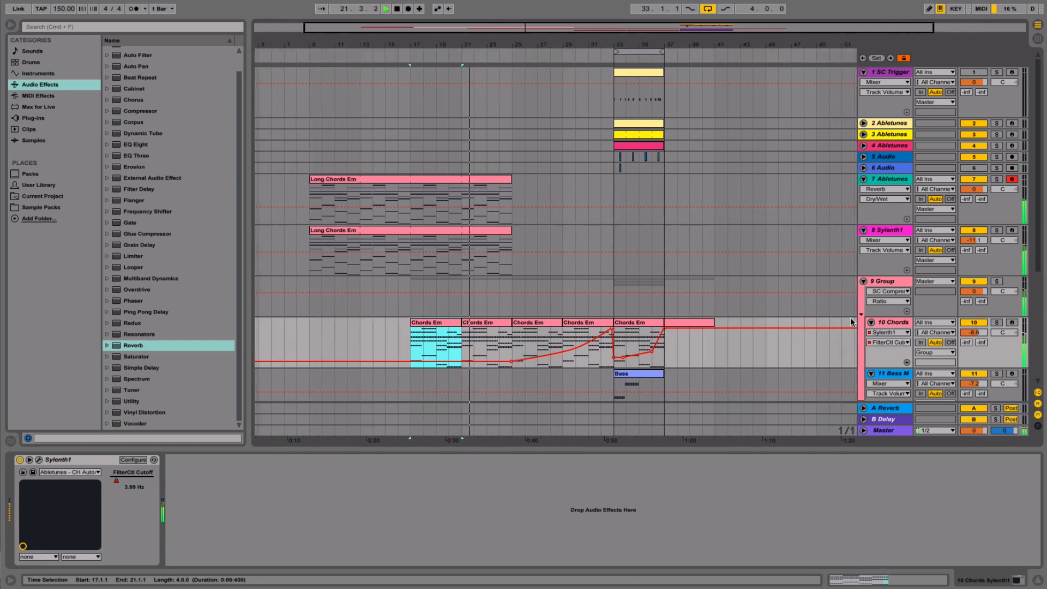
scroll(851, 322, "left", 4)
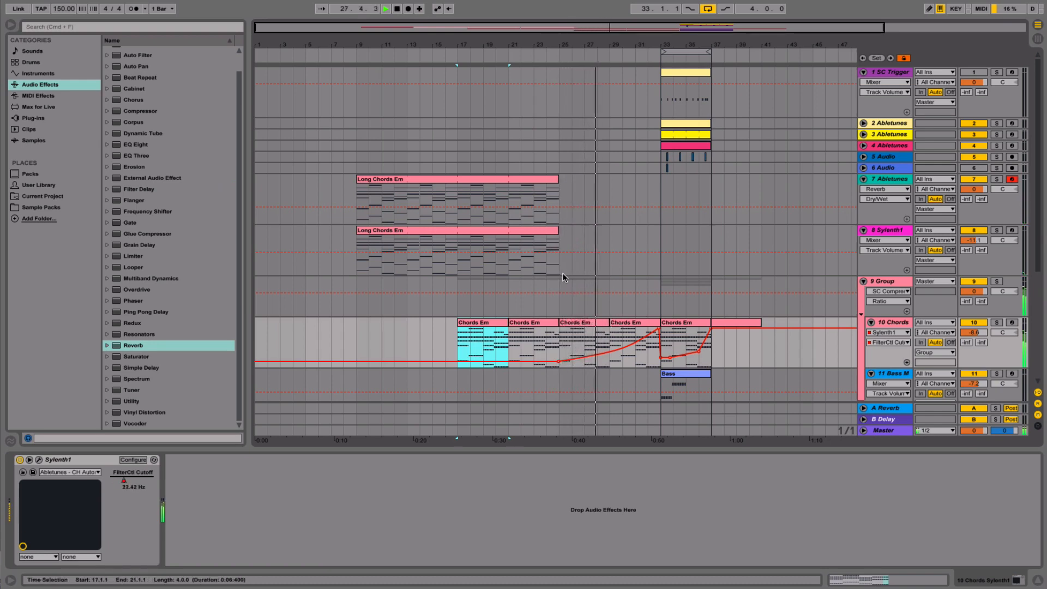
- Delete the second-lowest note of each chord in the Sylenth1 track's Long Chords Em clip and audition the pad soloed
double_click(525, 232)
key("space")
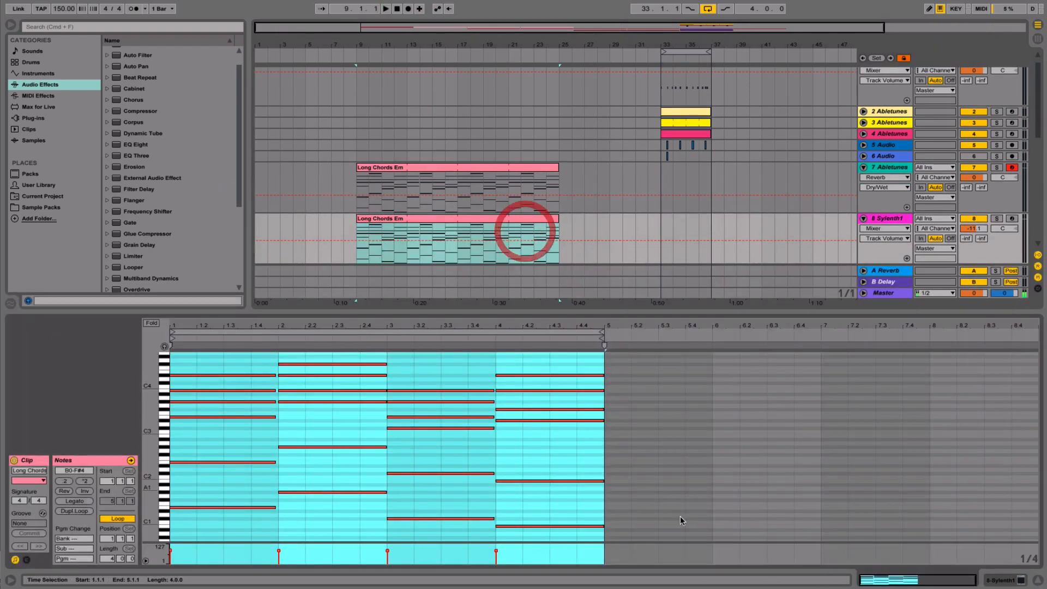
left_click_drag(640, 500, 140, 549)
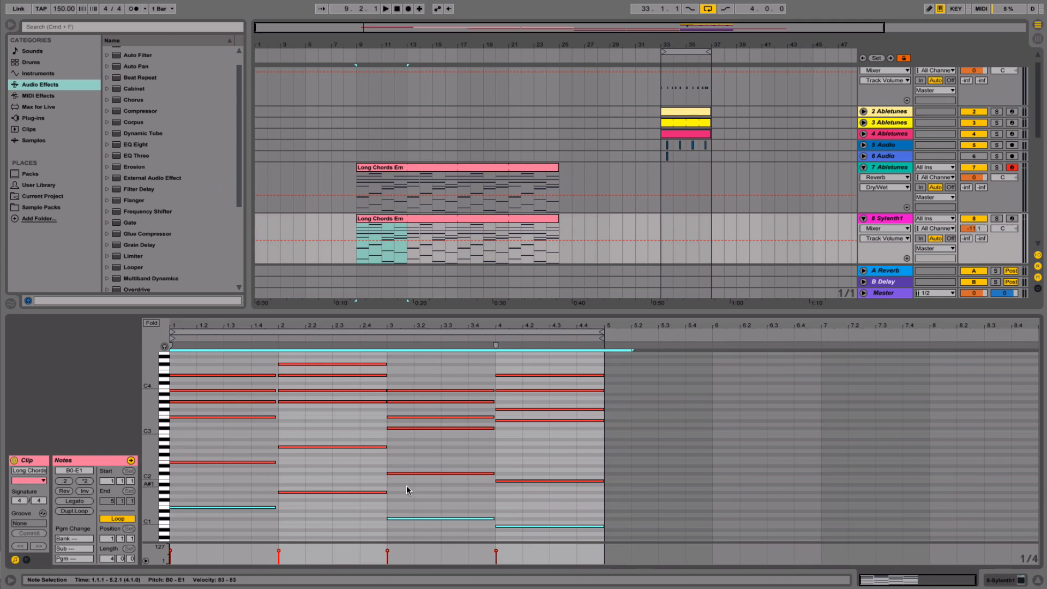
left_click_drag(605, 486, 198, 437)
key("Delete")
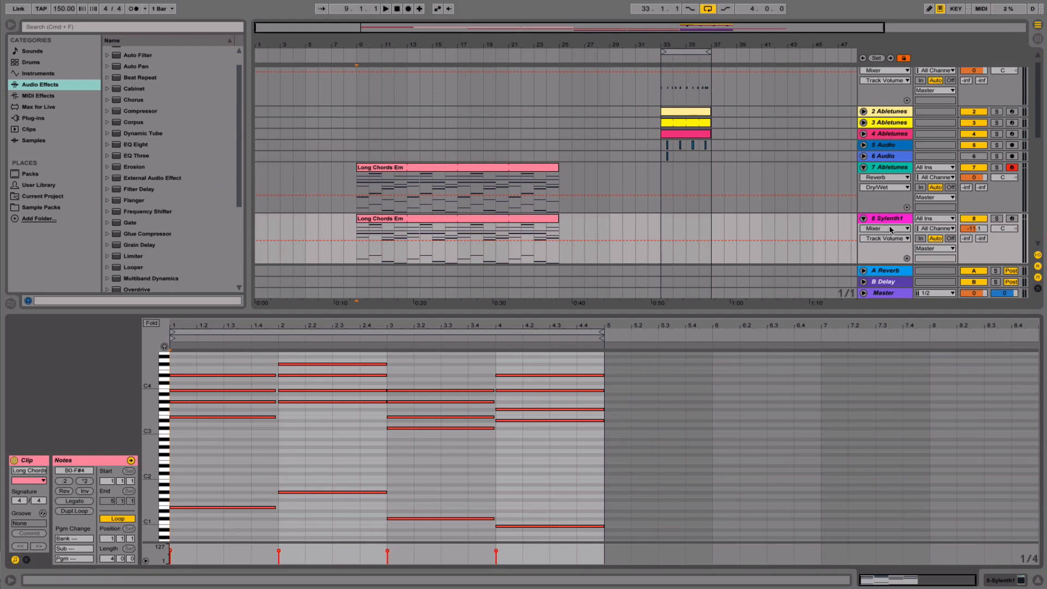
left_click(998, 219)
key("space")
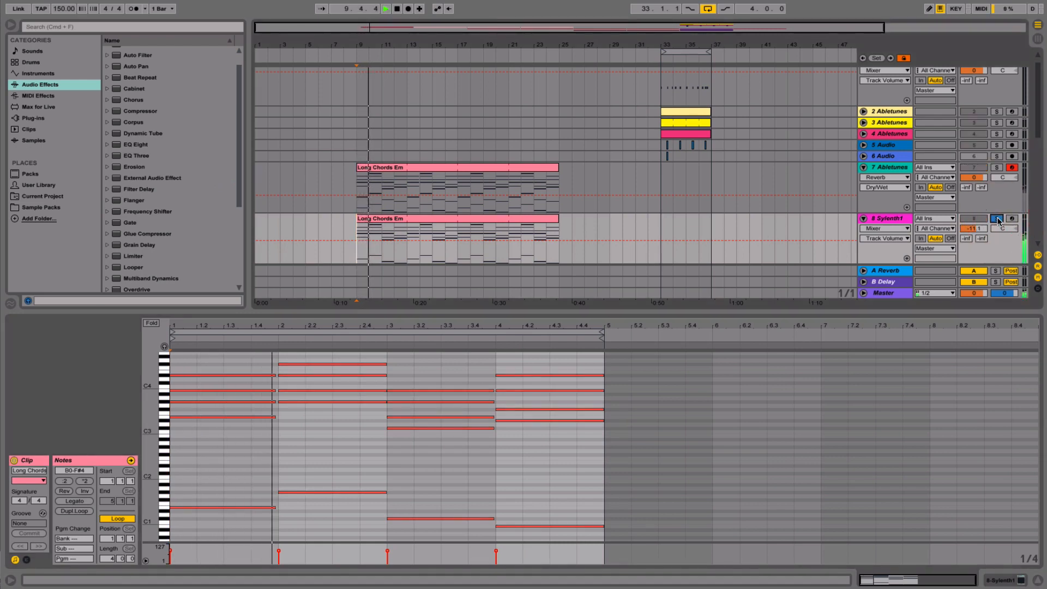
left_click(998, 219)
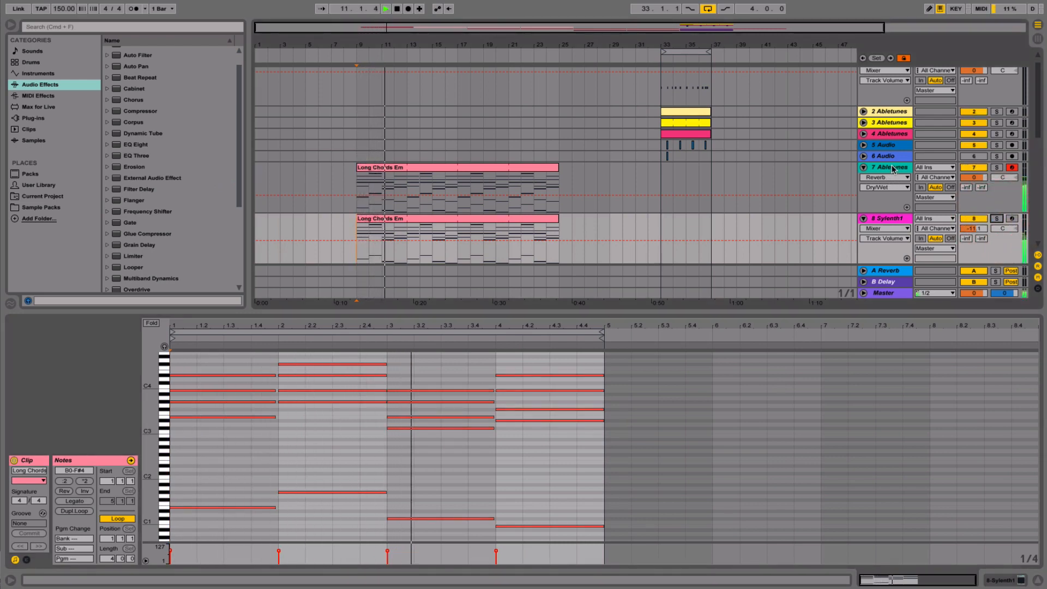
- Add an Auto Filter to the piano track and lower its cutoff frequency to 633 Hz
left_click(893, 167)
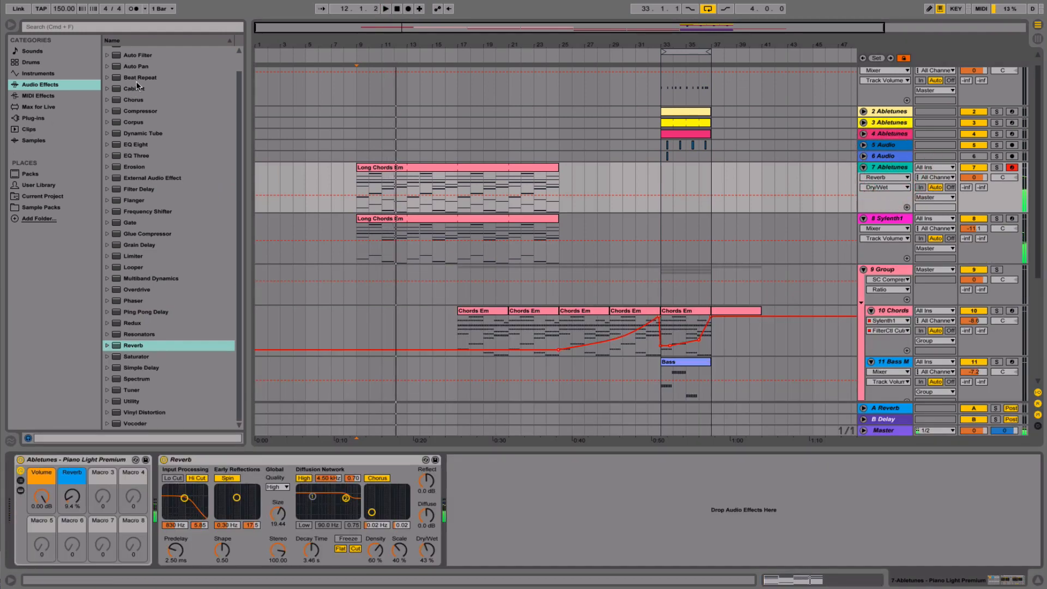
double_click(138, 55)
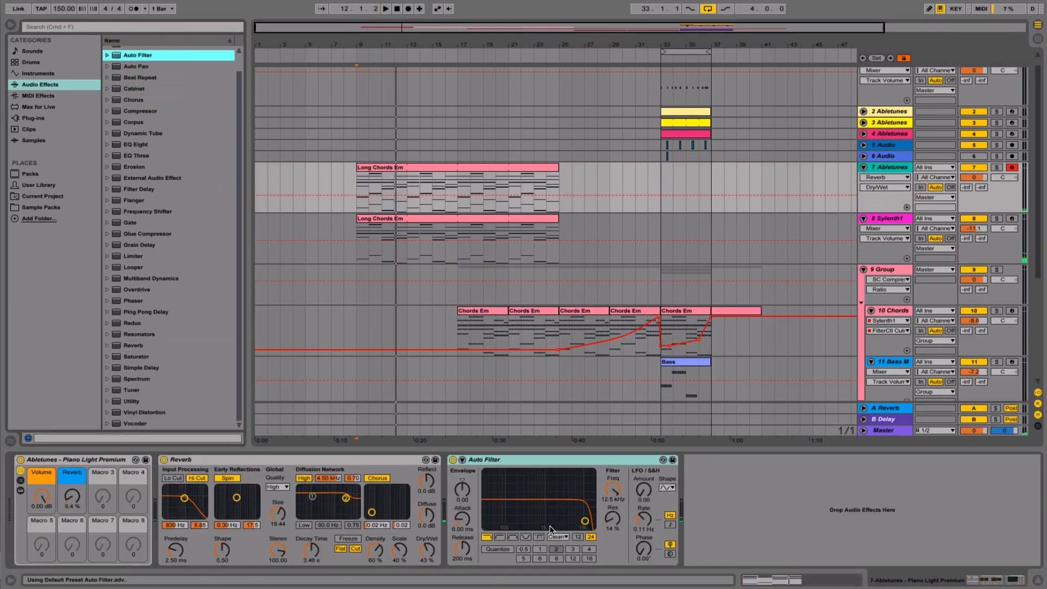
left_click_drag(585, 521, 534, 523)
left_click(613, 491)
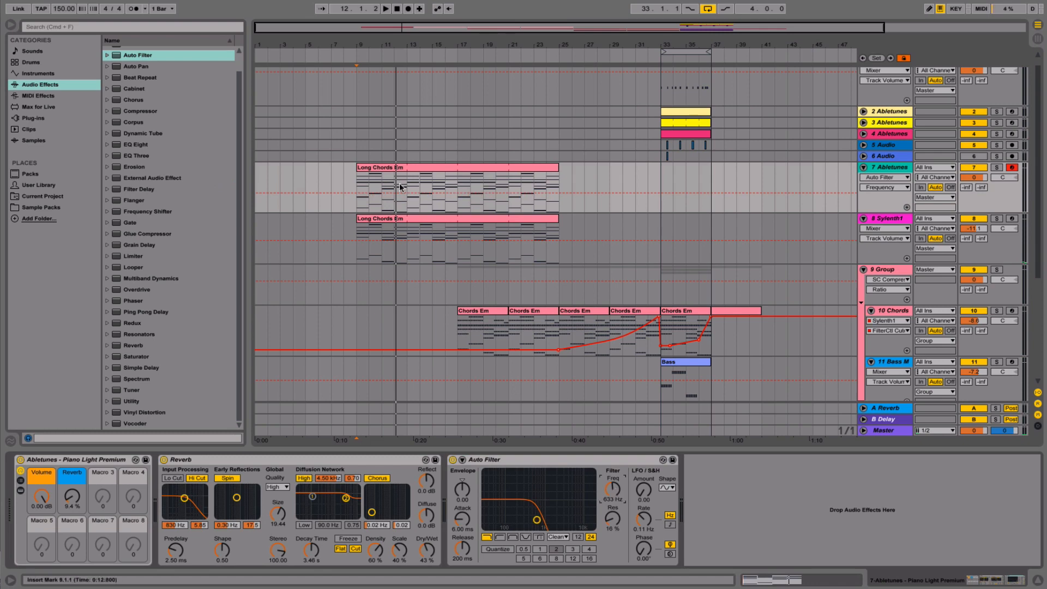
- Automate the piano's Auto Filter frequency to rise from bar 9 to 19.9 kHz at bar 25, and play the chords
left_click(348, 192)
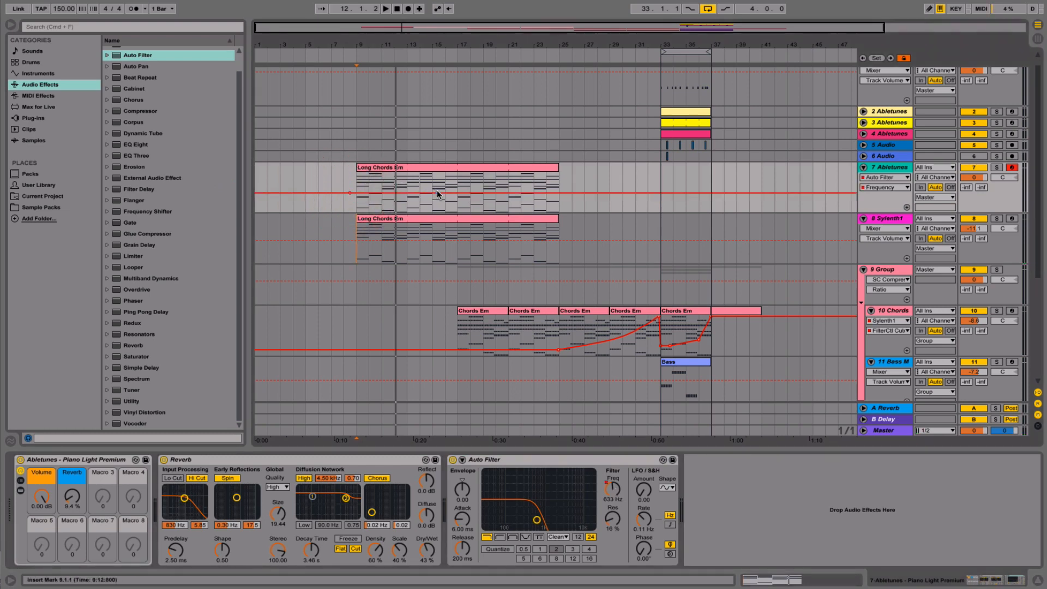
left_click_drag(437, 191, 516, 173)
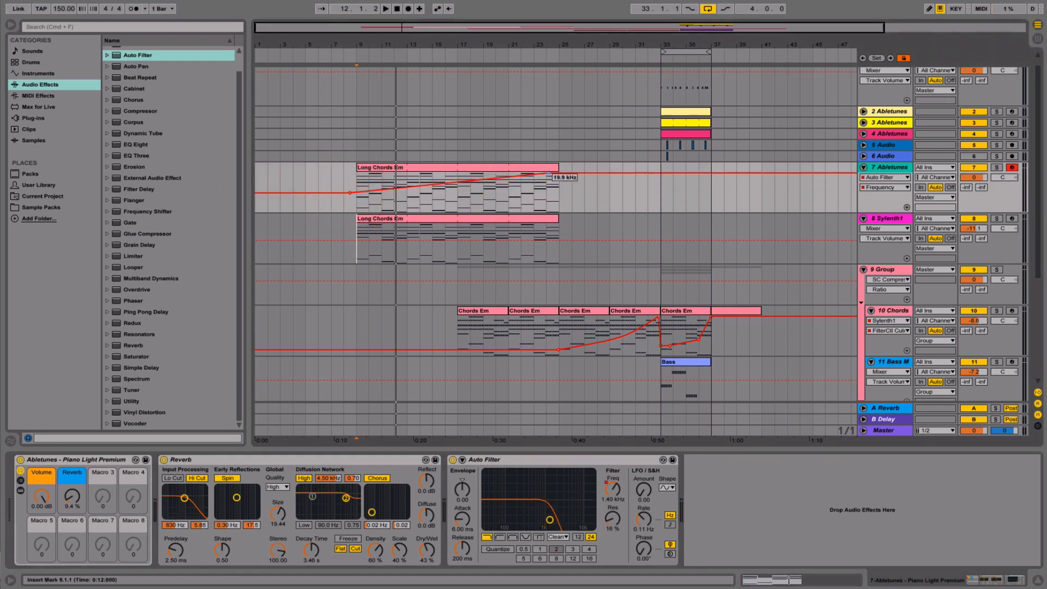
left_click(472, 168)
key("space")
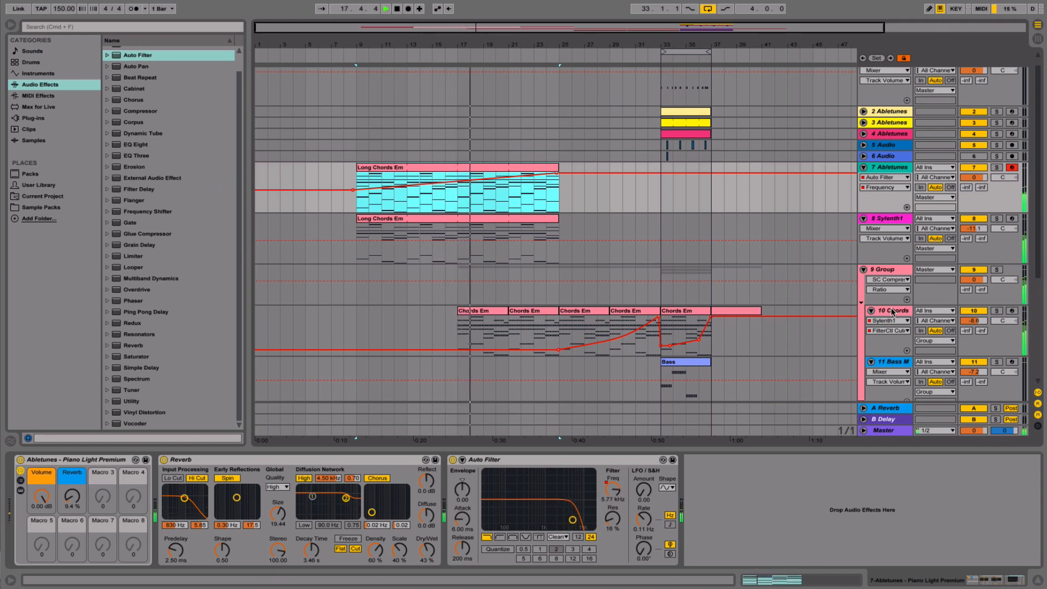
- Rename the first vocal chop clip, at bar 25 on track 13, as Theme
left_click(1038, 580)
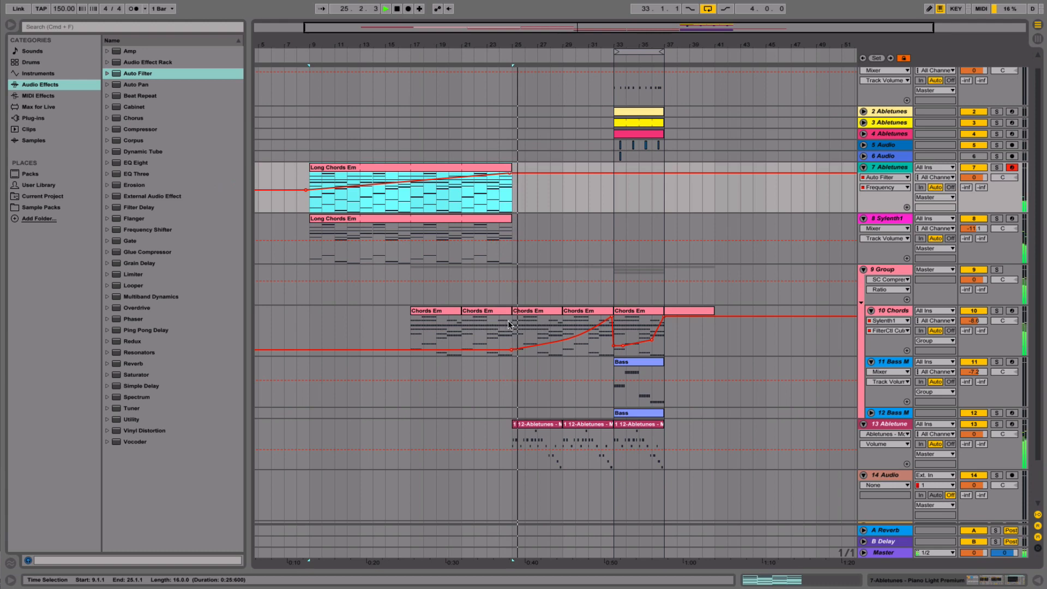
scroll(539, 359, "down", 2)
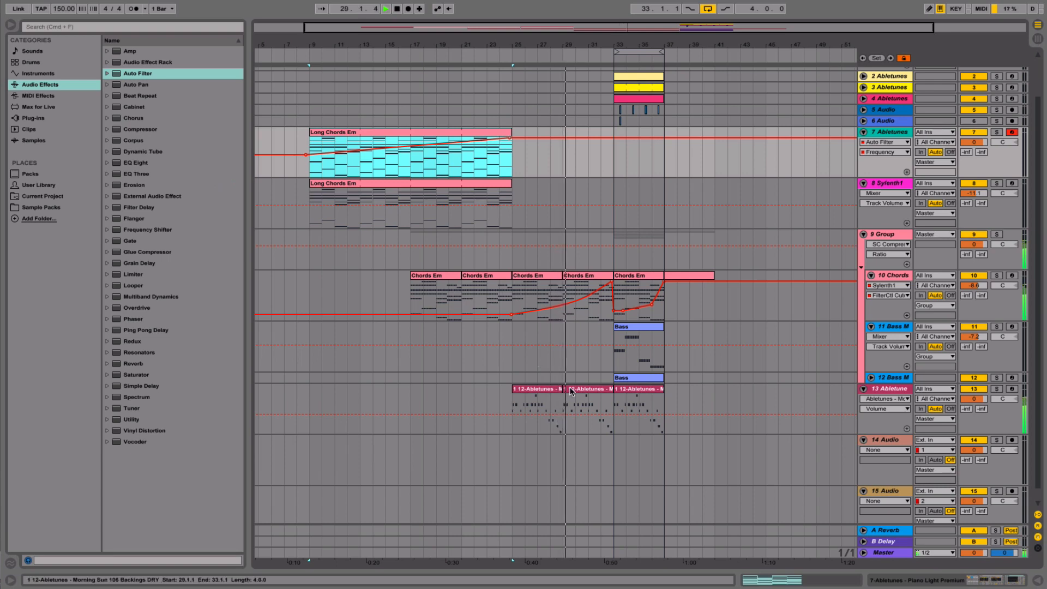
double_click(548, 392)
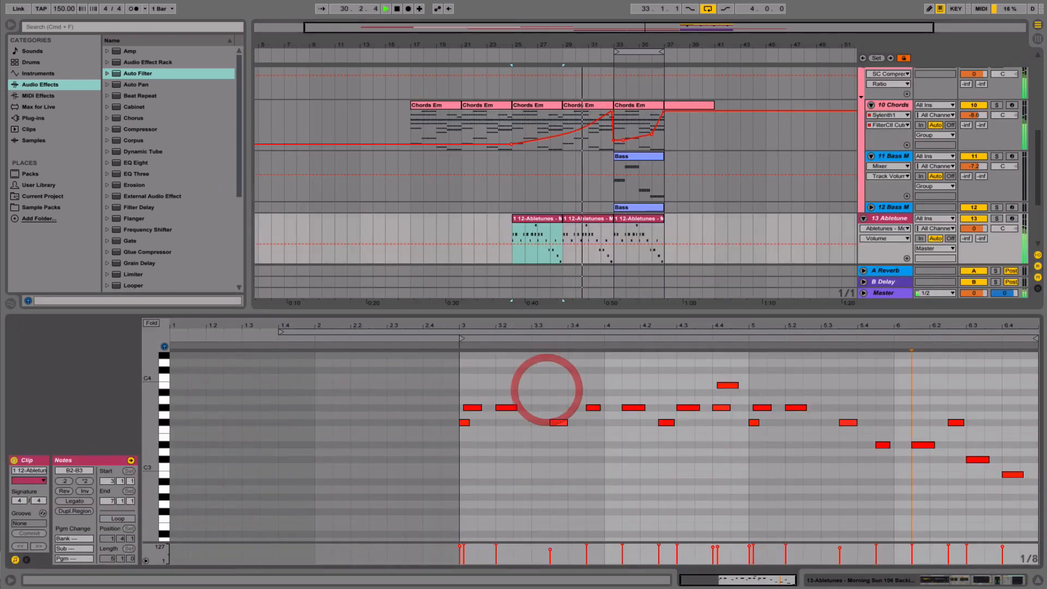
left_click(32, 472)
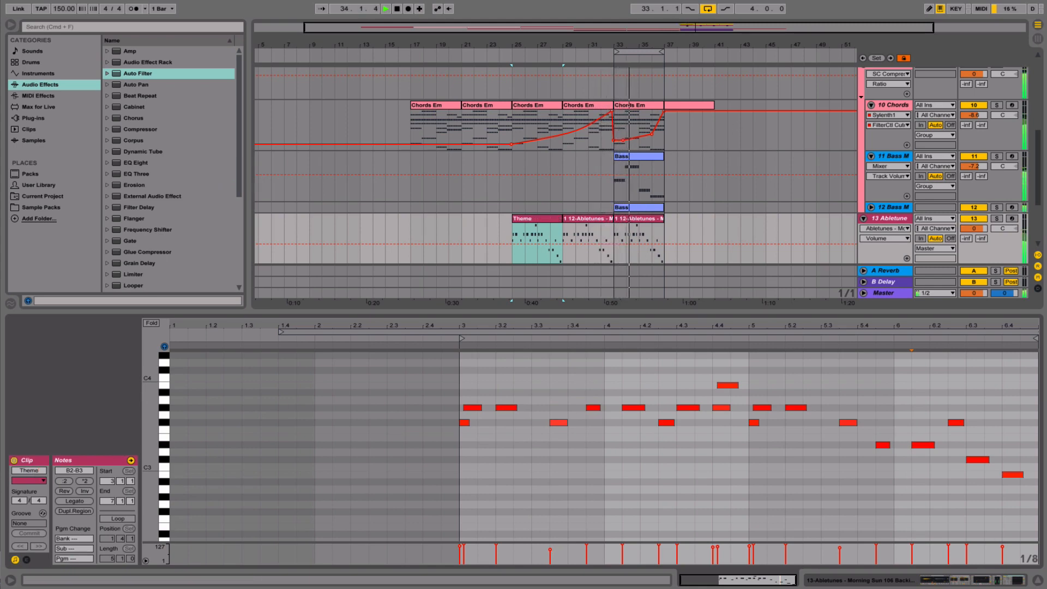
left_click(1037, 583)
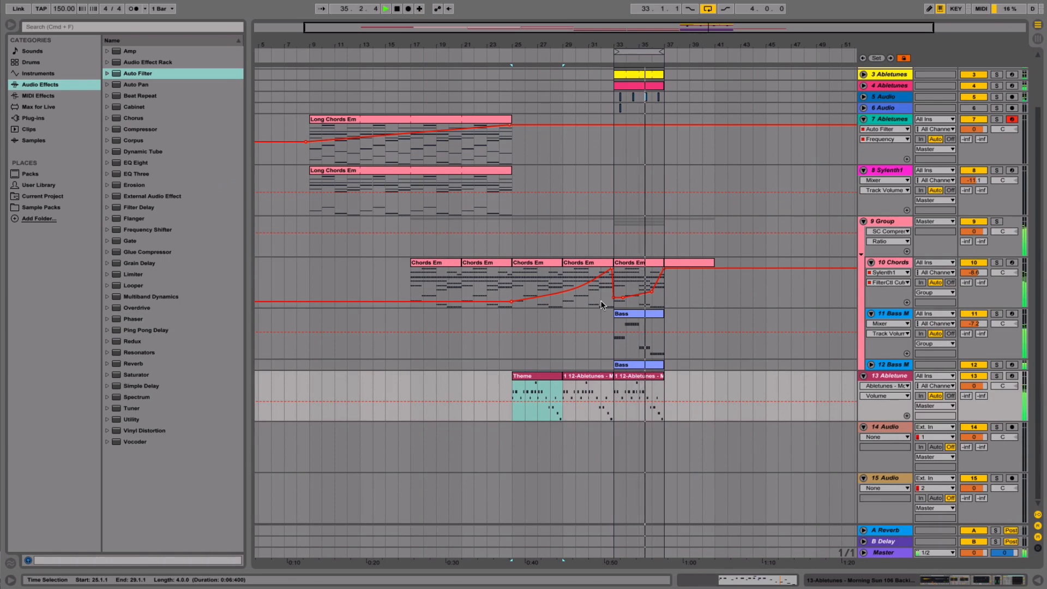
- Slightly raise the filter cutoff automation point at bar 33 on the Chords track and stop playback
left_click_drag(617, 297, 617, 294)
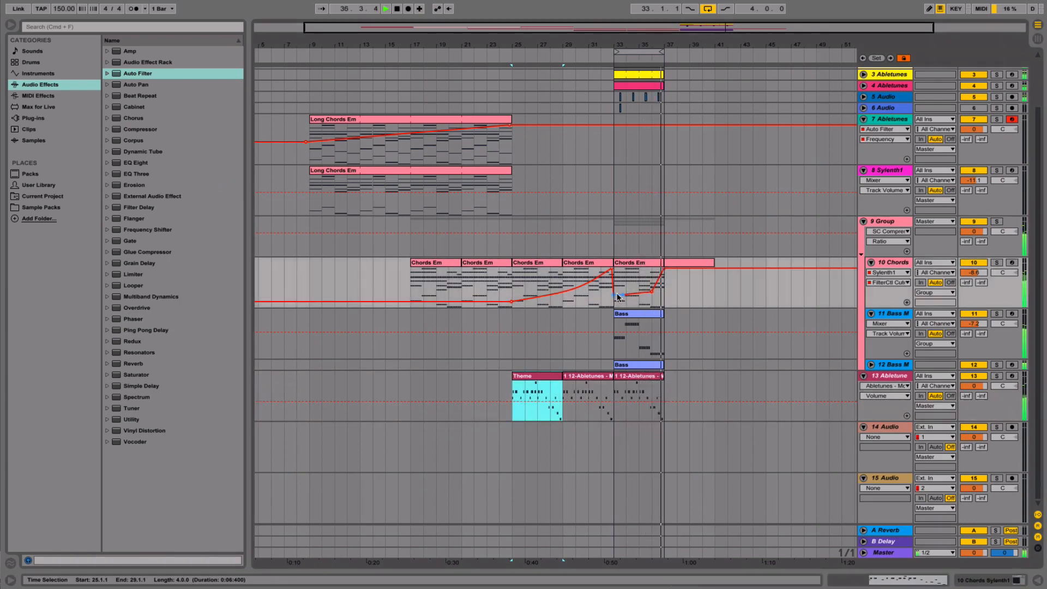
key("space")
- Select track 15 and open the 02 Noise Falls folder of the Abletunes - Risers, Falls and Effects sample pack
scroll(489, 354, "right", 1)
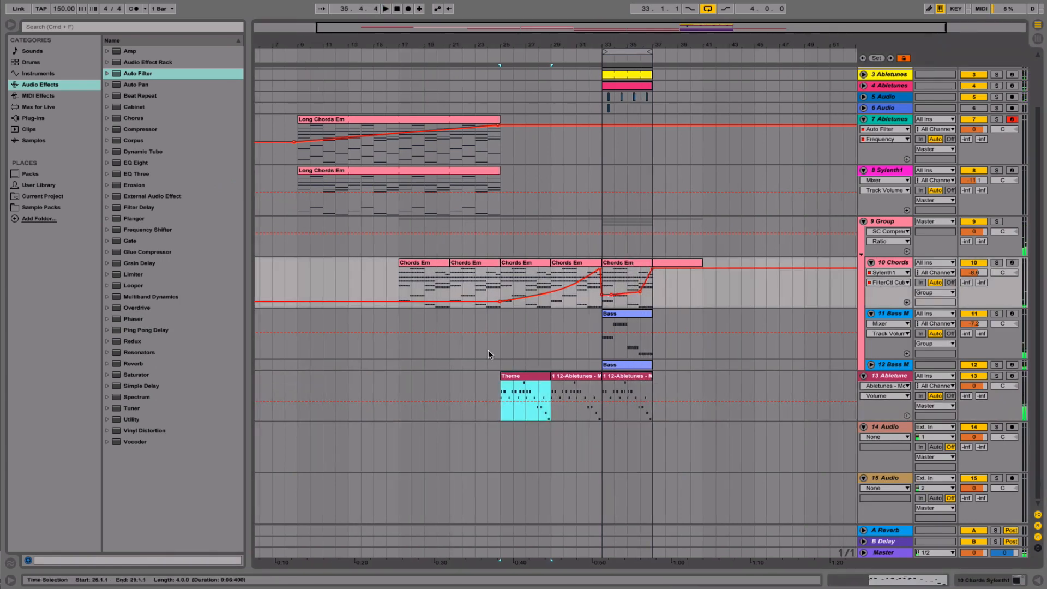
scroll(488, 354, "left", 3)
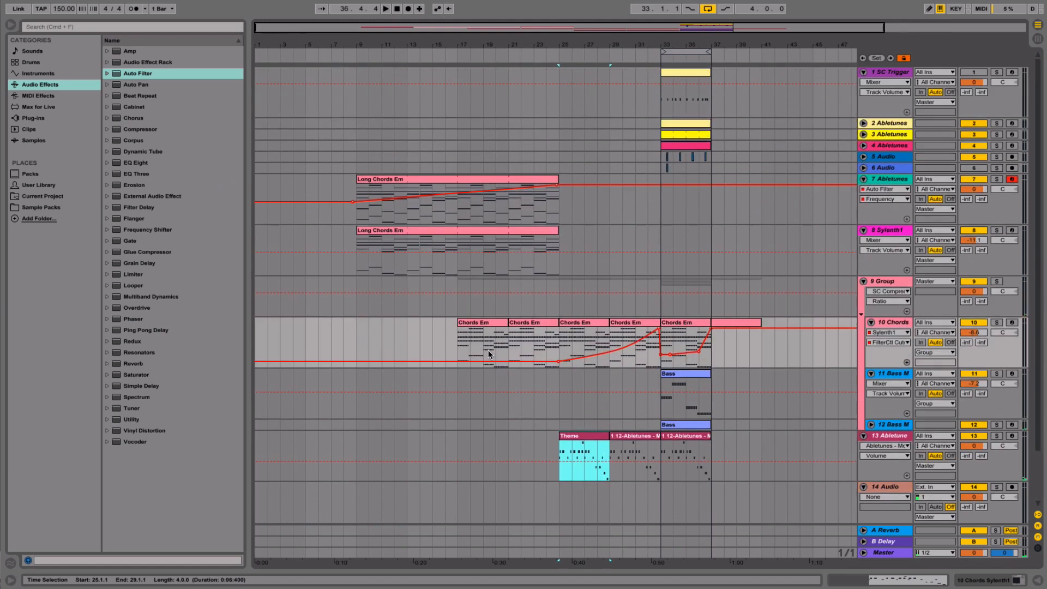
left_click(887, 479)
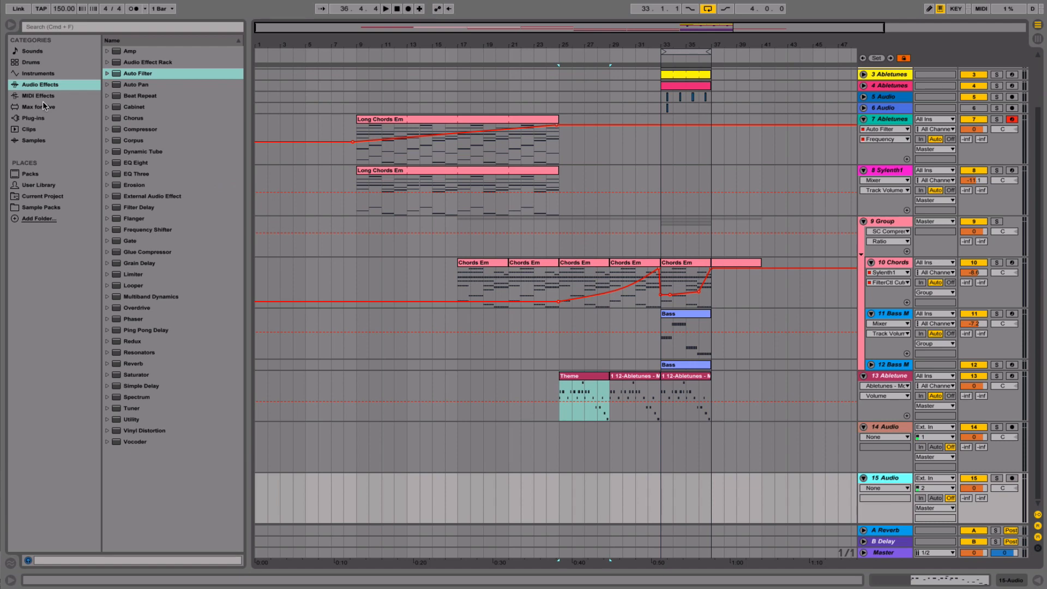
left_click(33, 208)
left_click(114, 85)
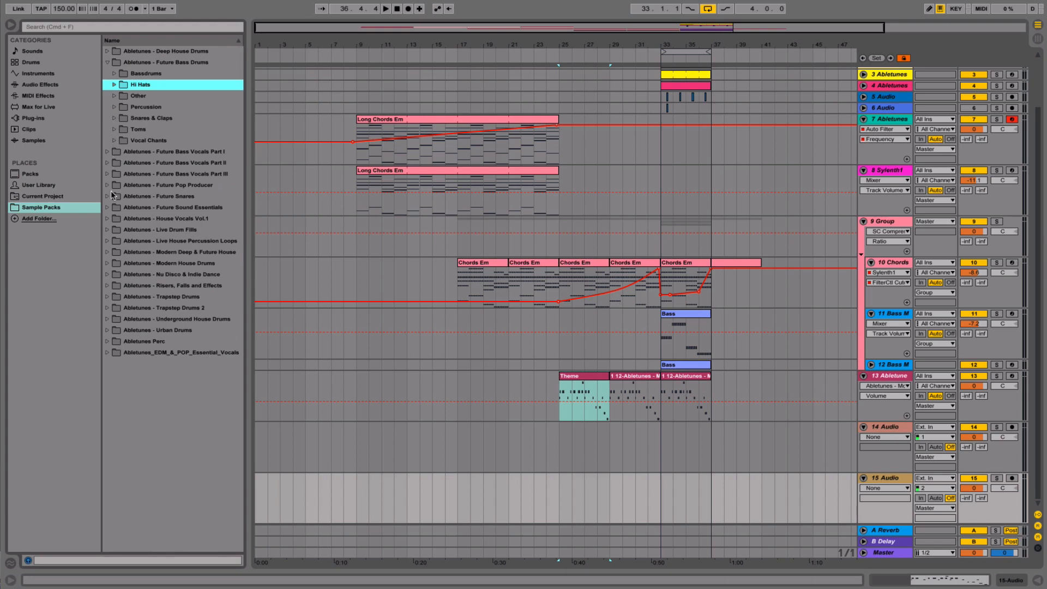
left_click(109, 284)
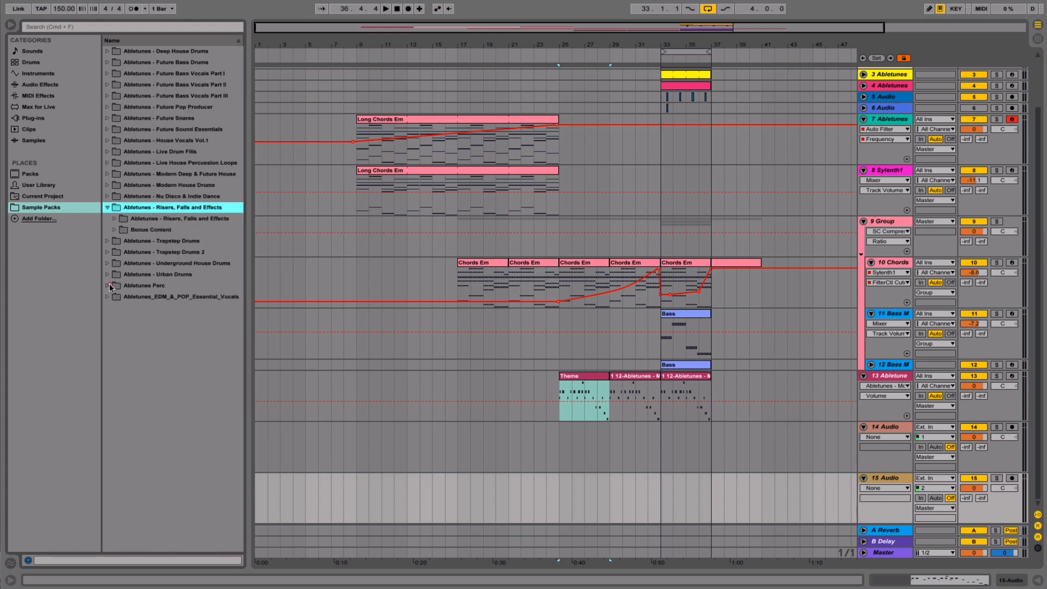
left_click(114, 219)
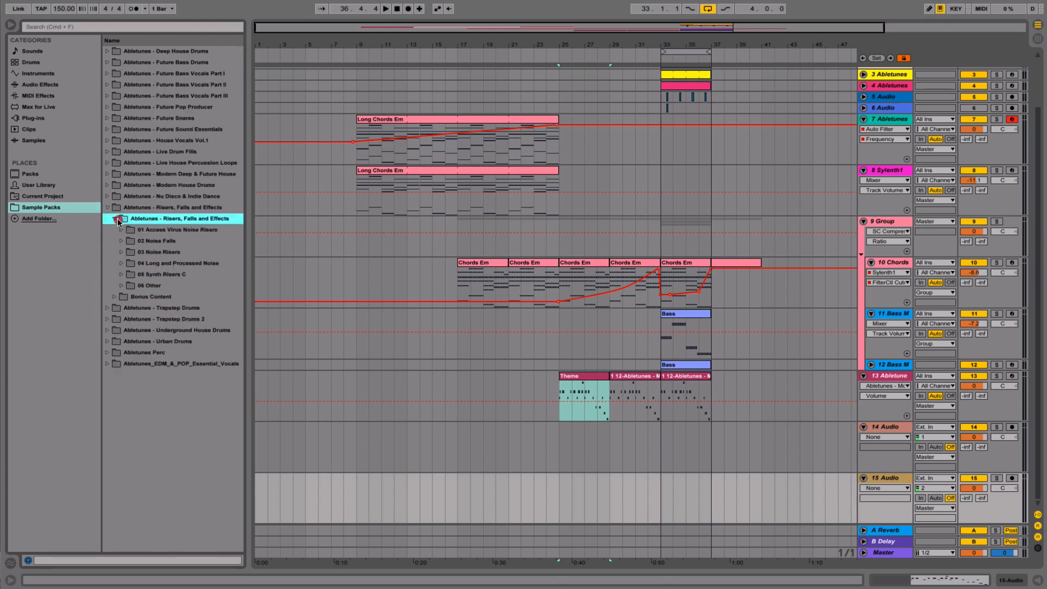
left_click(122, 241)
- Audition the 4-bar falls and place 04 Abletunes - 4 Bar Fall.wav at bar 33 on track 15
left_click(133, 266)
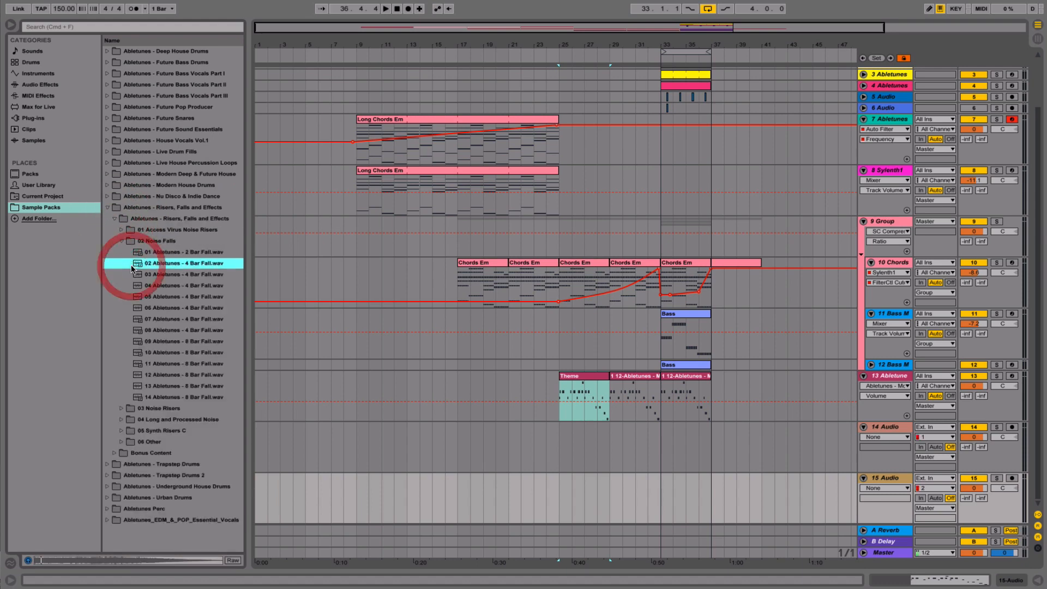
left_click(146, 282)
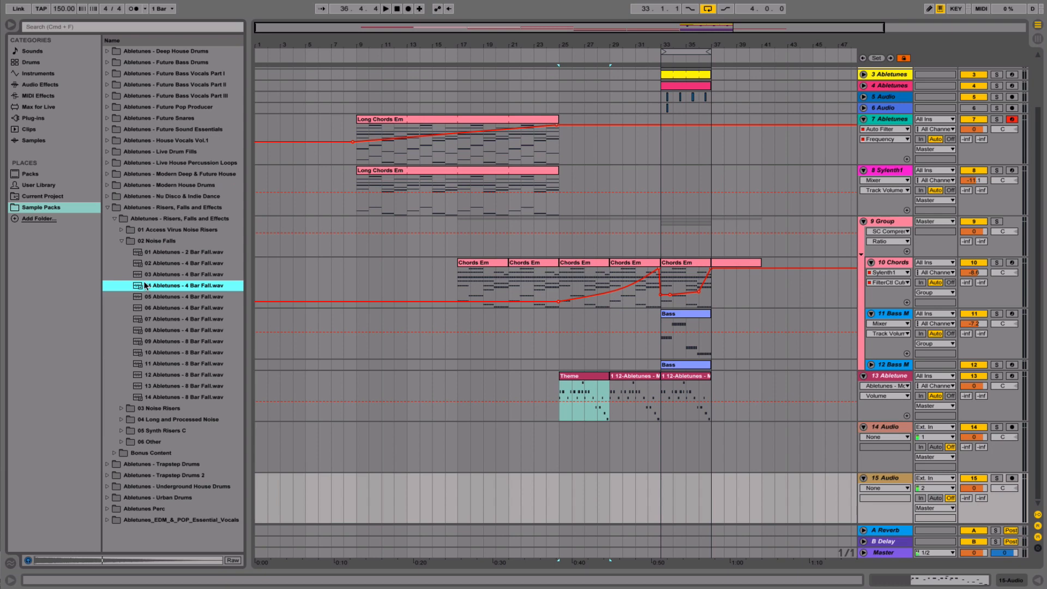
left_click_drag(146, 284, 663, 490)
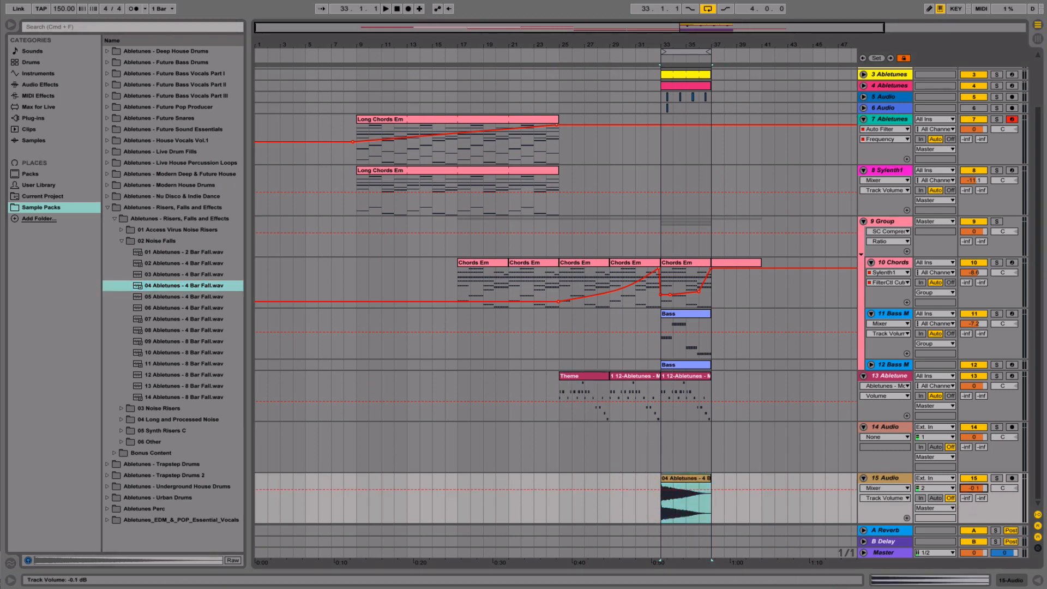
- Audition 09 Abletunes - 8 Bar Riser.wav from the 03 Noise Risers folder and place it near bar 21 on track 15
left_click(121, 242)
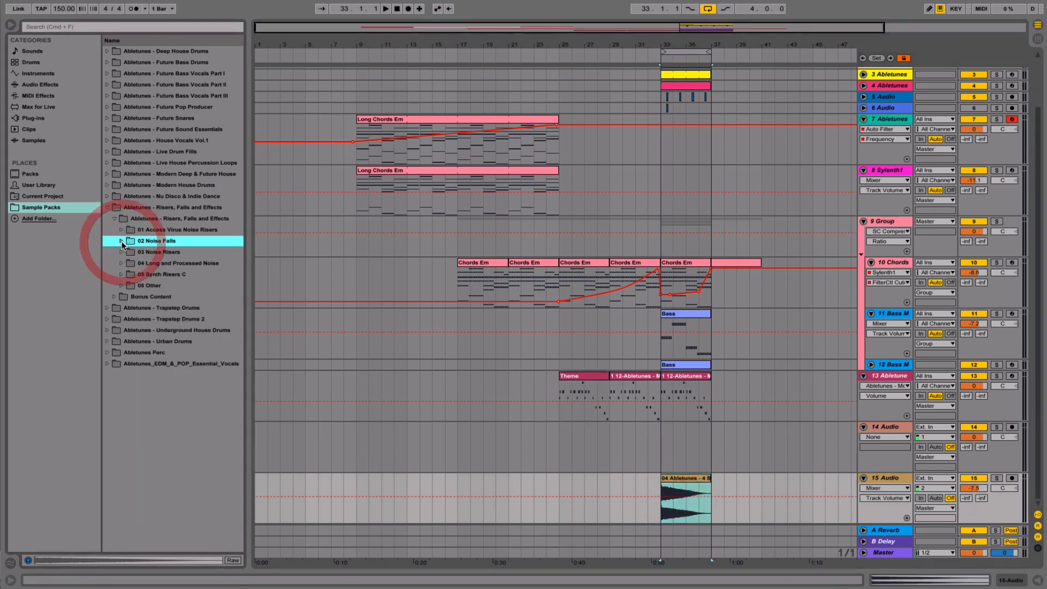
left_click(122, 252)
left_click(167, 357)
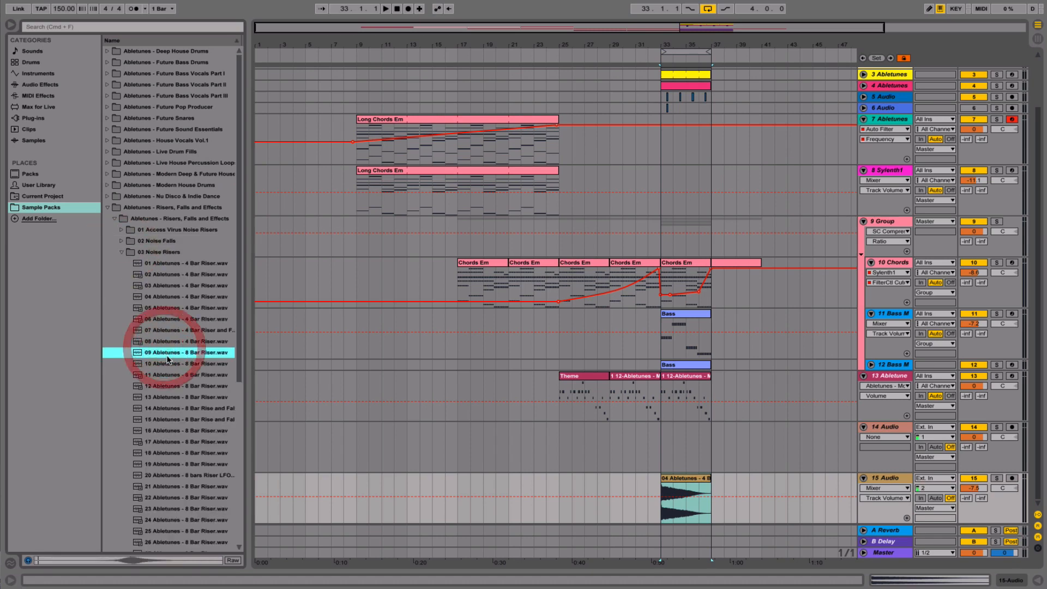
left_click(112, 560)
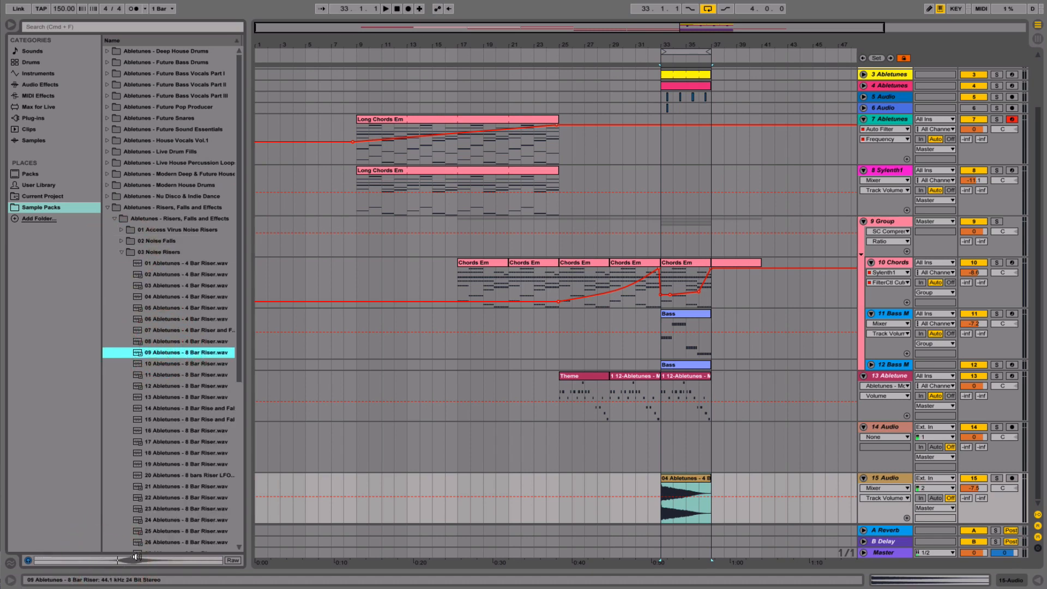
left_click_drag(146, 353, 506, 512)
- Play the transition into bar 25 and lower track 15's volume to -16.9 dB
key("space")
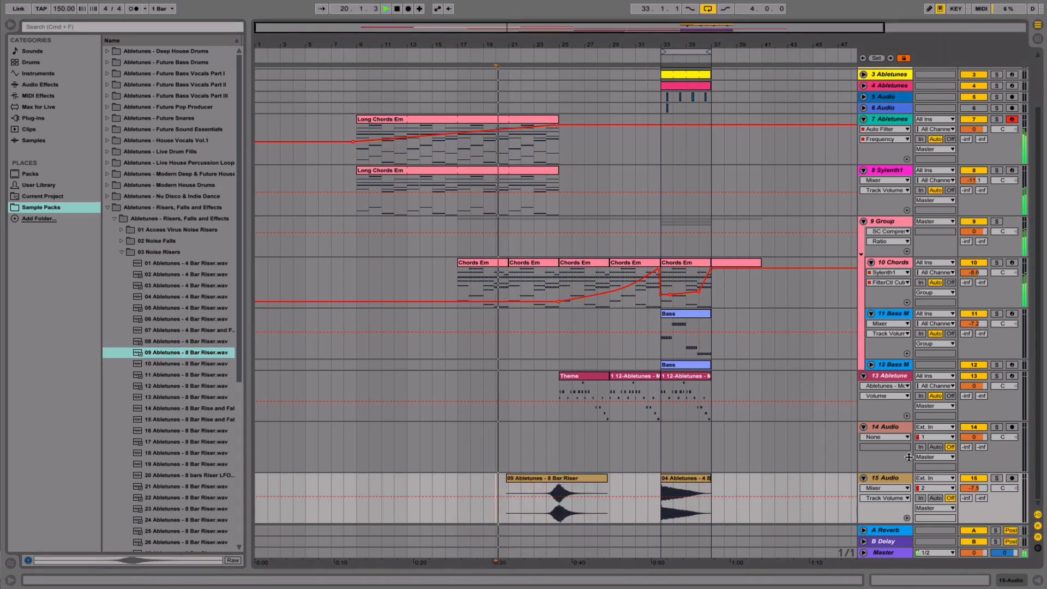
left_click(540, 515)
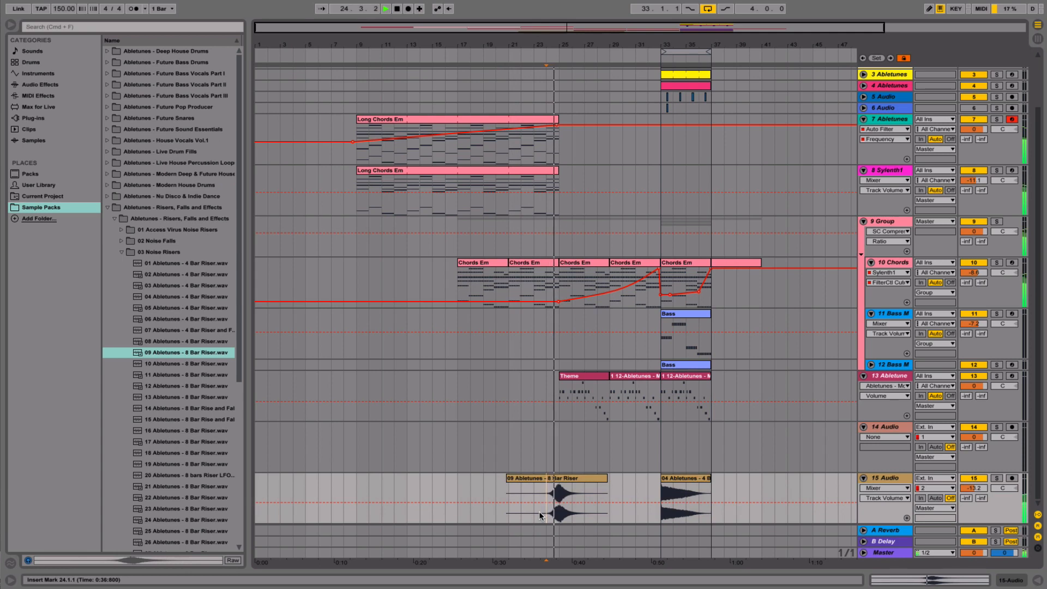
left_click_drag(979, 490, 980, 495)
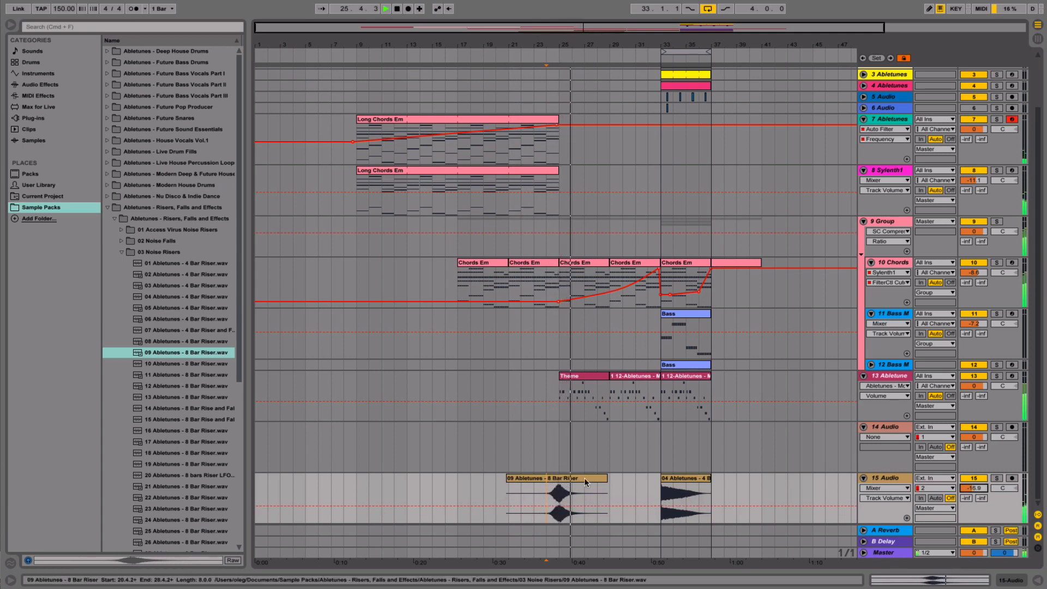
- Turn off warping for the 8 Bar Riser clip and shift it slightly earlier, so its peak meets bar 25
double_click(556, 480)
left_click(130, 471)
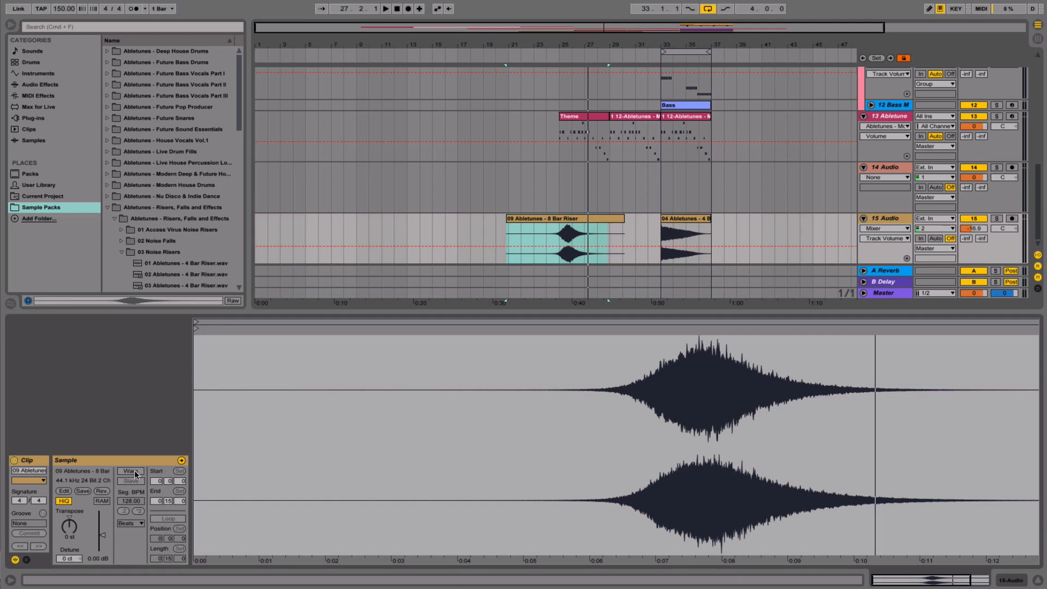
left_click(567, 220)
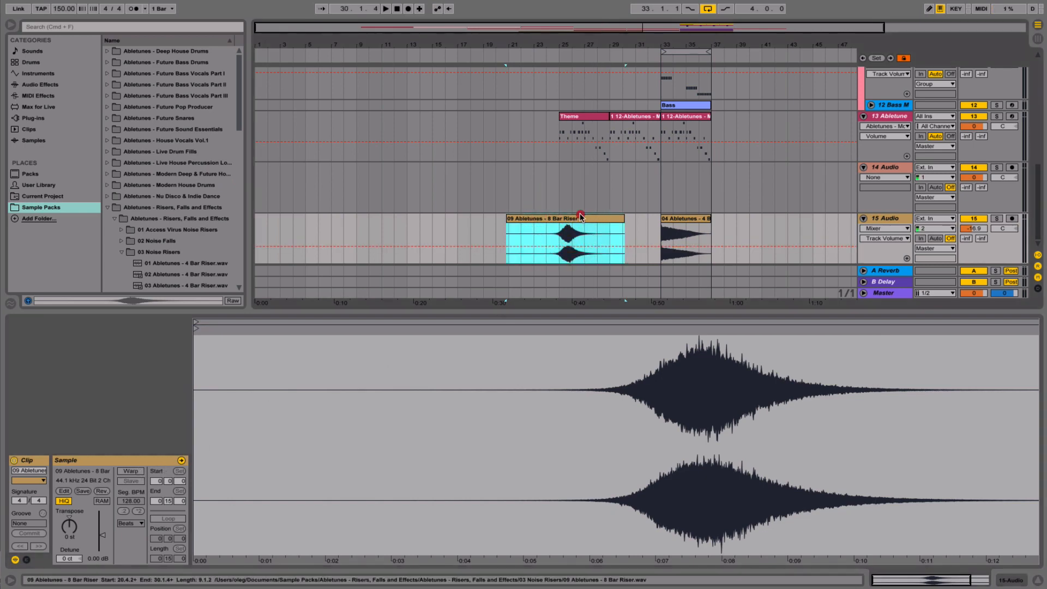
left_click(579, 218)
left_click_drag(580, 219, 574, 230)
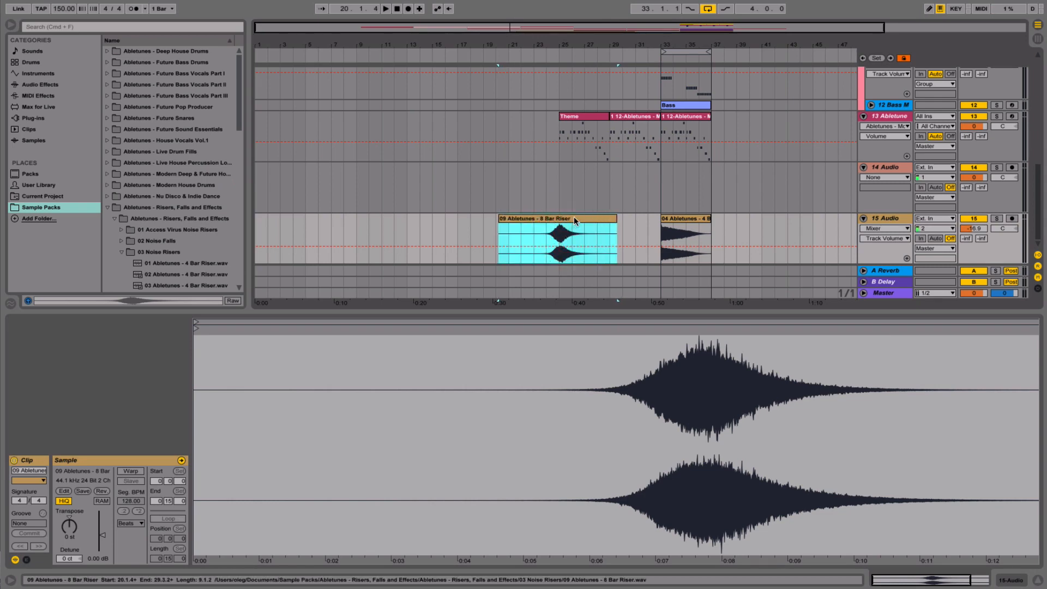
left_click(574, 220)
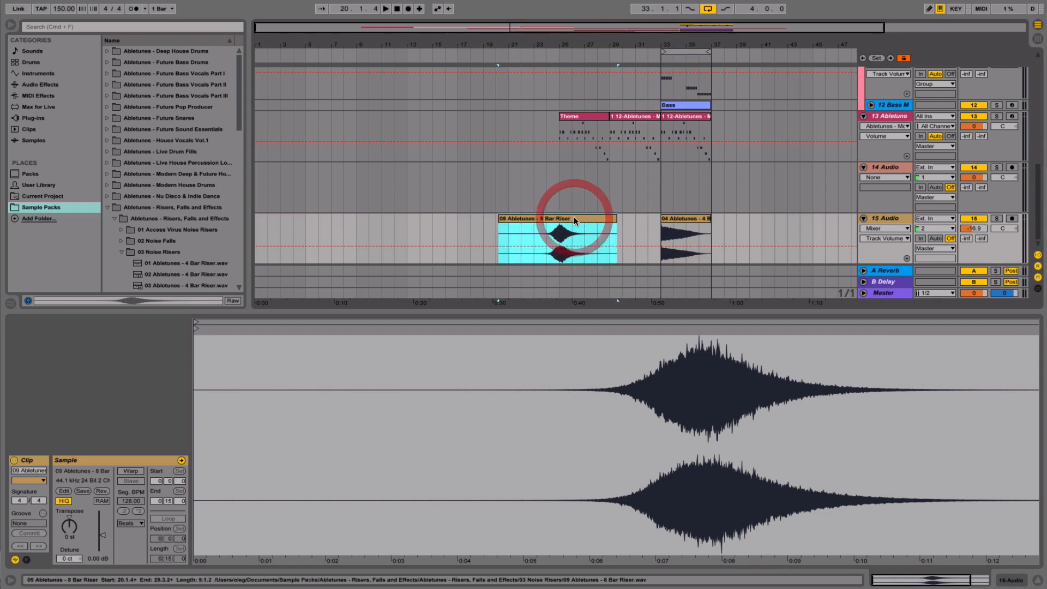
- Turn off warping for the 4 Bar Fall clip at bar 33 and hide the clip view
left_click(672, 221)
left_click(131, 472)
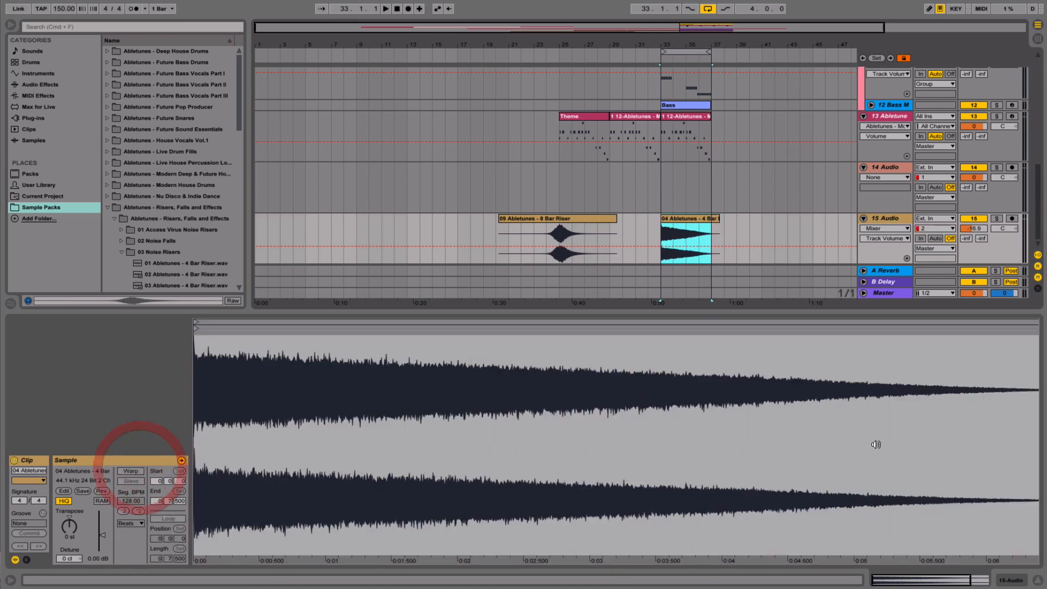
left_click(1036, 582)
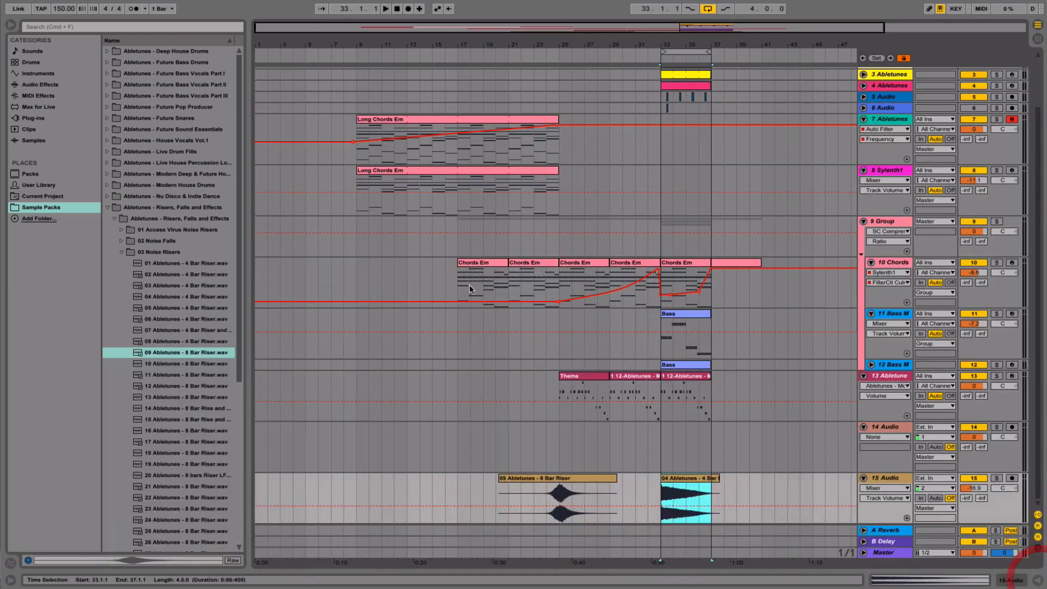
- Play from bar 24 and lower track 15's volume to -22.8 dB
left_click(547, 512)
key("space")
left_click_drag(968, 489, 969, 498)
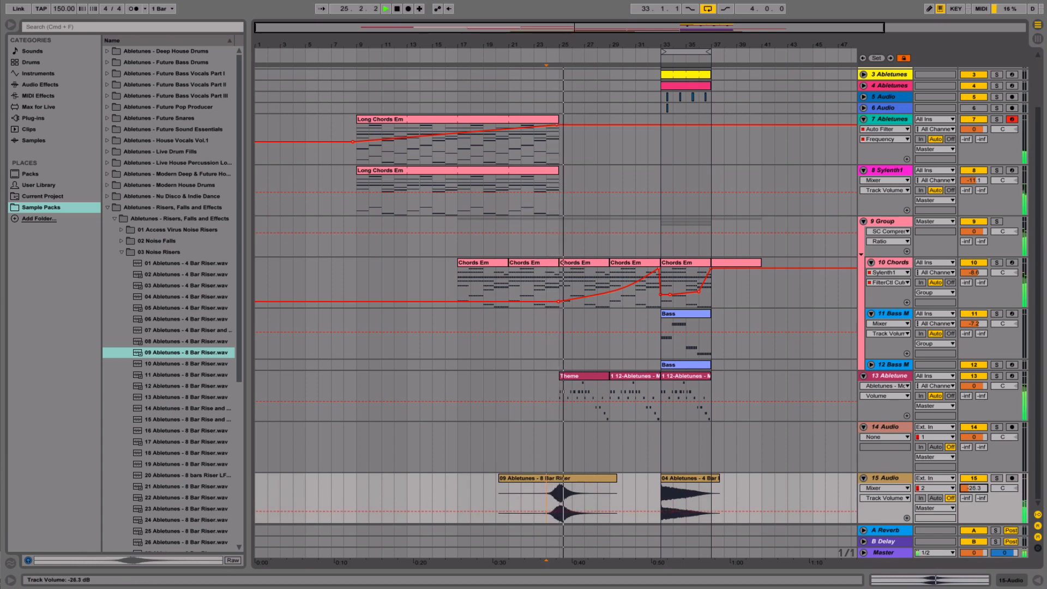
- Insert a new audio track below track 15 and stop playback
left_click(884, 479)
key("super+t")
scroll(774, 398, "up", 5)
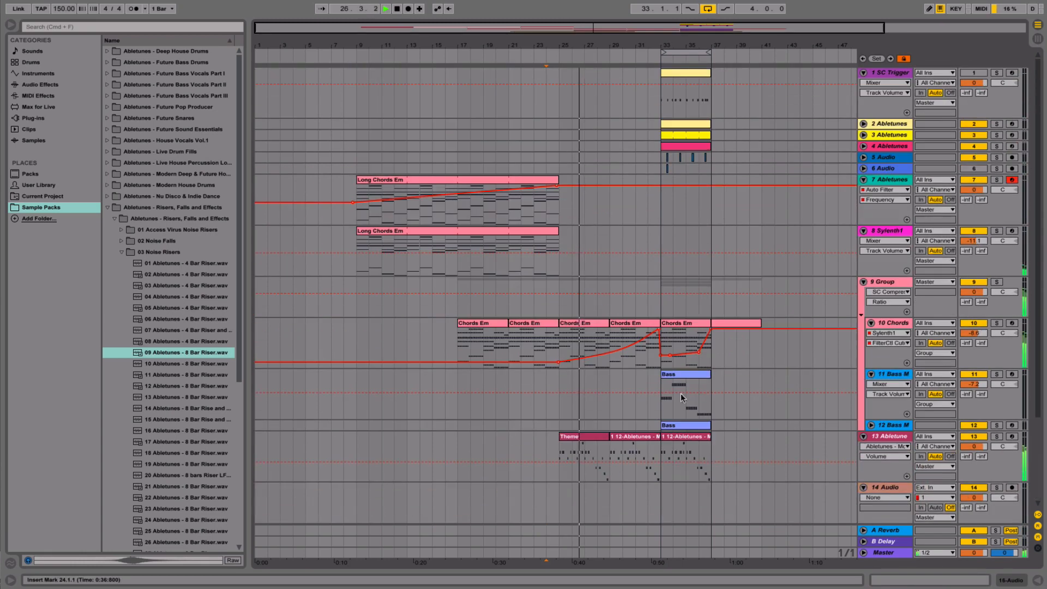
scroll(676, 434, "down", 4)
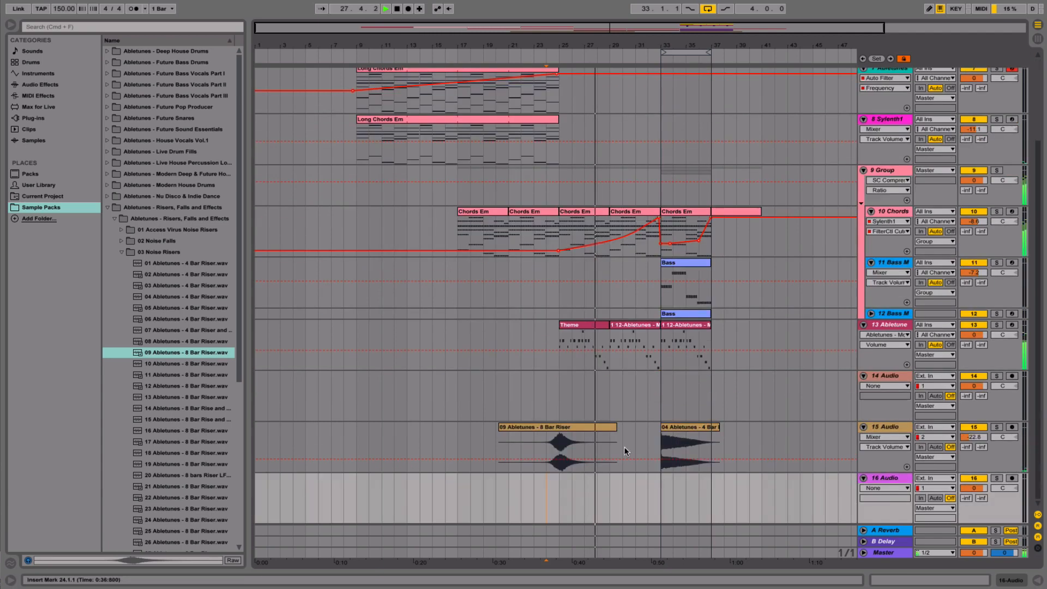
key("space")
- Audition 03 Abletunes - 16 Bar Riser.wav in the 04 Long and Processed Noise folder
left_click(121, 252)
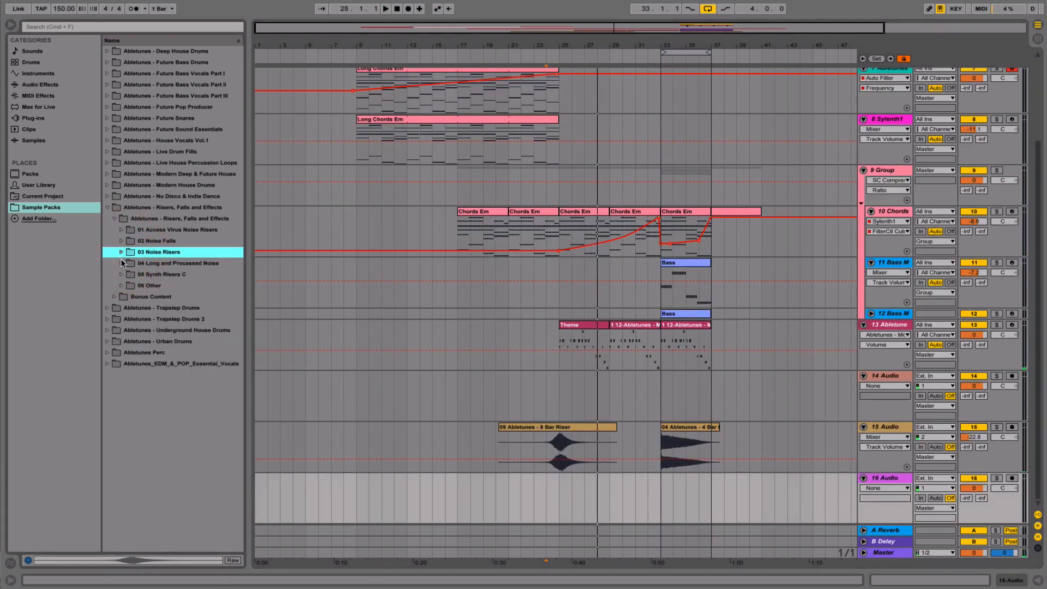
left_click(122, 262)
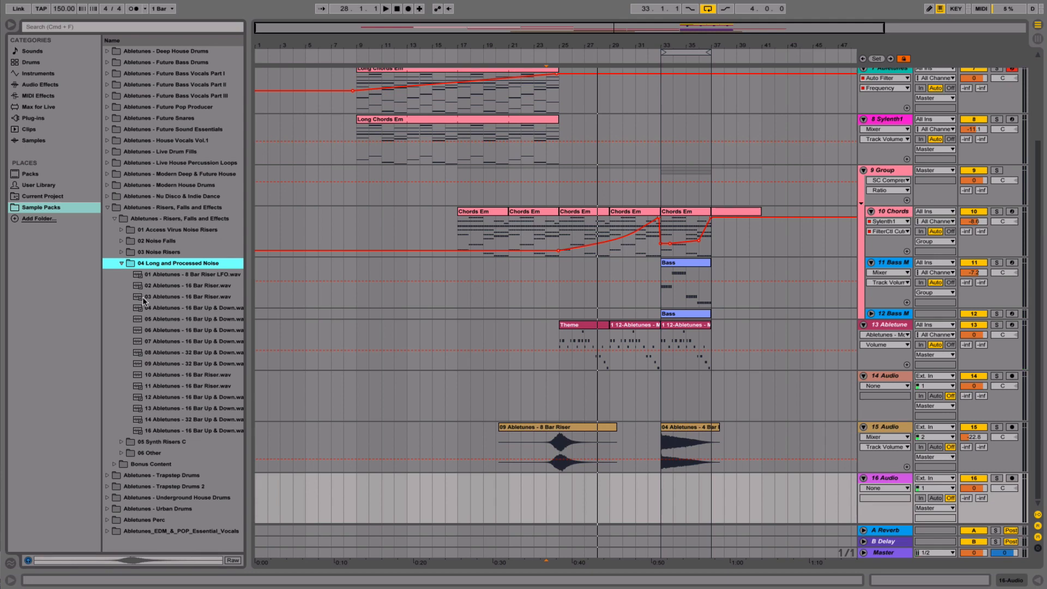
left_click(142, 297)
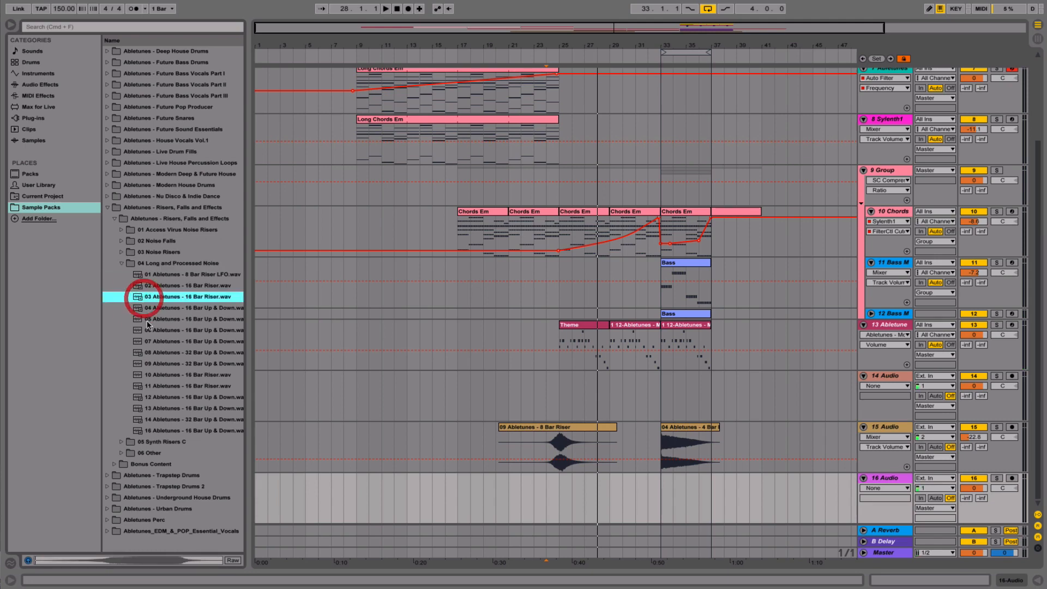
left_click(121, 263)
- Audition several impact samples in the 06 Other folder, ending on 08 Abletunes - Impact.wav
left_click(121, 286)
left_click(131, 297)
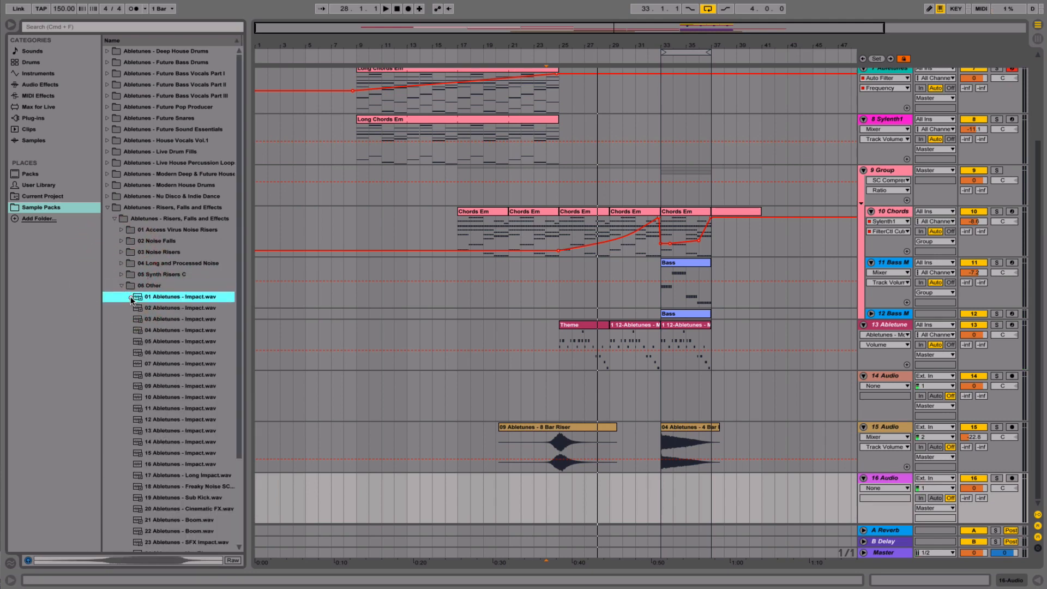
left_click(154, 310)
left_click(153, 331)
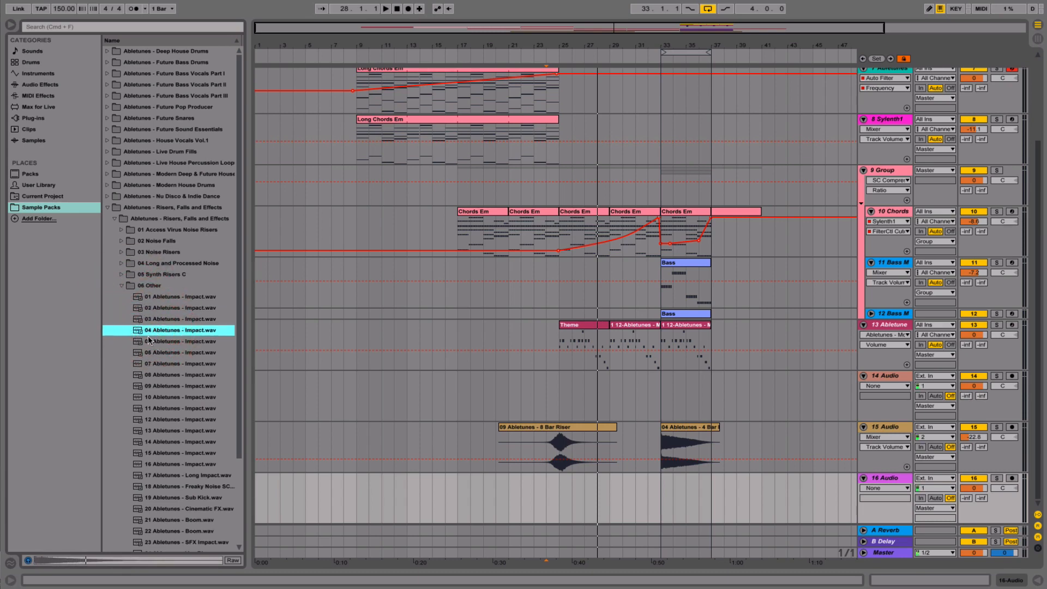
left_click(148, 334)
left_click(145, 334)
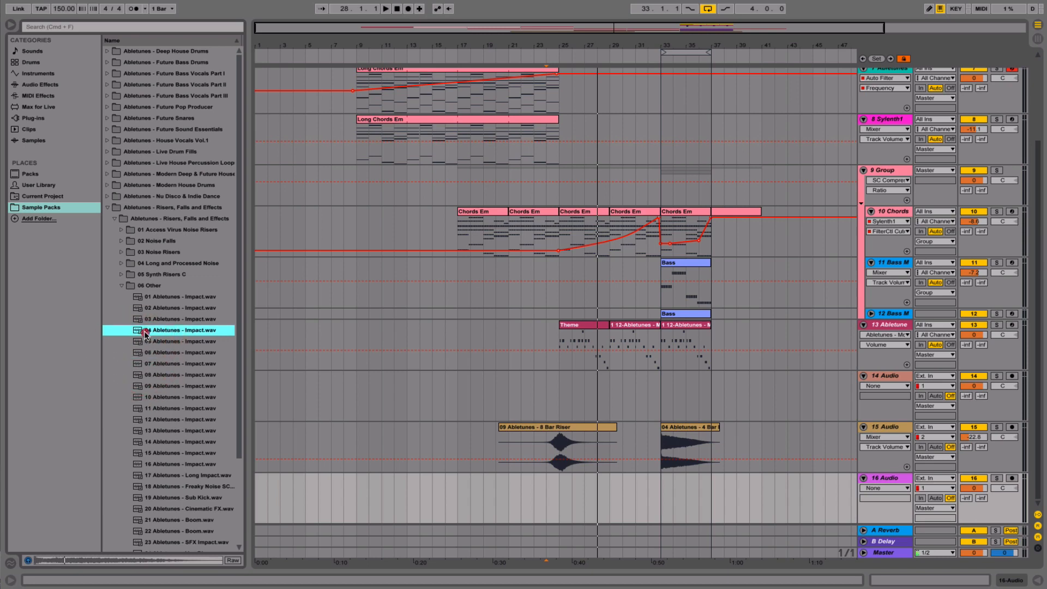
left_click(143, 364)
key("Down")
key("Down")
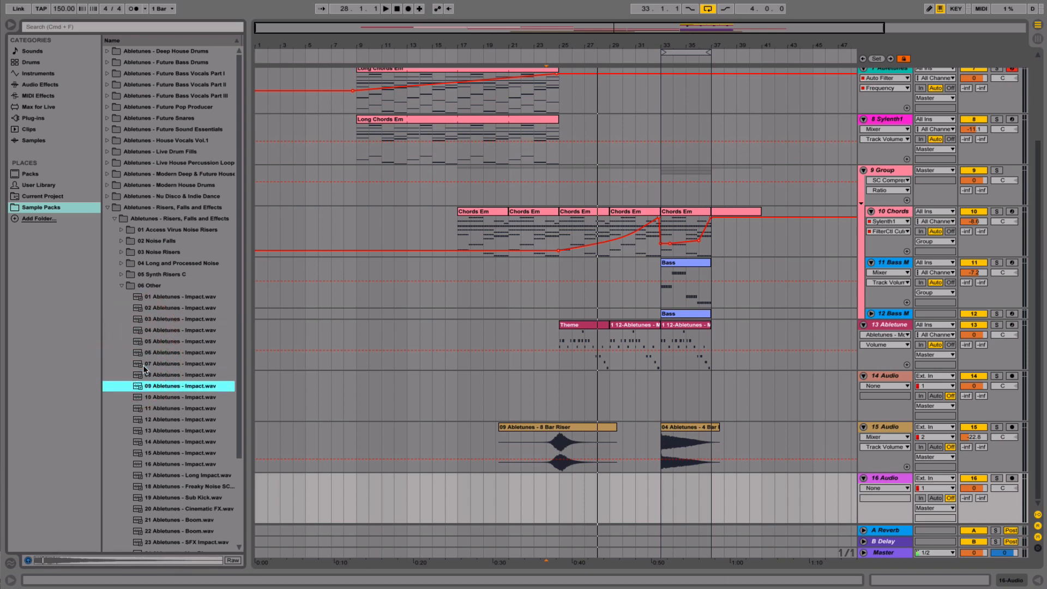
key("Up")
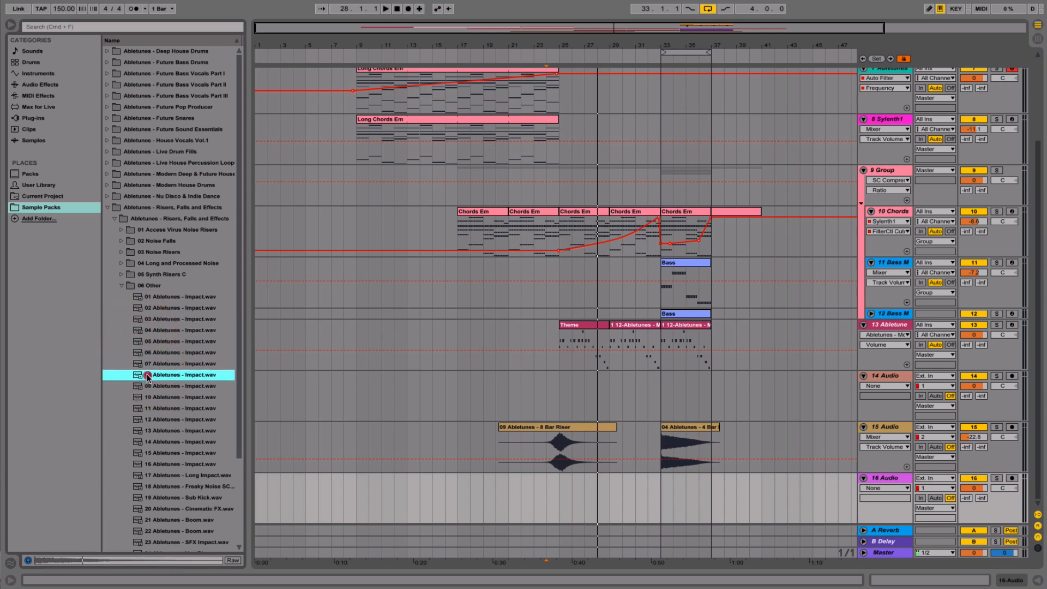
- Place 08 Abletunes - Impact.wav at bar 25 on track 16 and lower the track's volume to -15.0 dB
left_click_drag(147, 377, 568, 500)
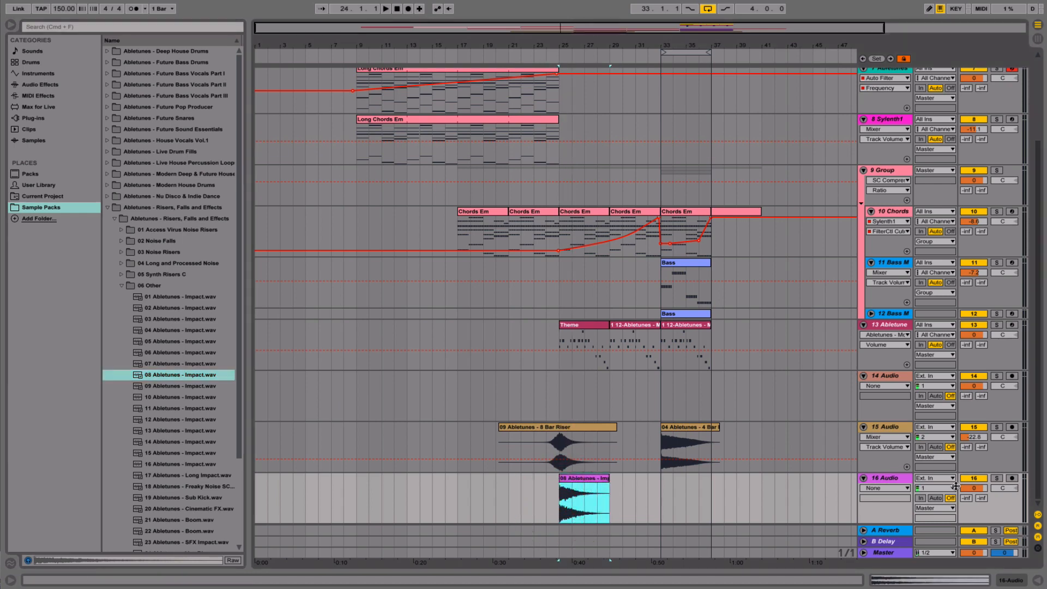
left_click_drag(956, 486, 959, 504)
- Add the prefix FX to the names of audio tracks 16 and 15, making each FX Audio
left_click(894, 479)
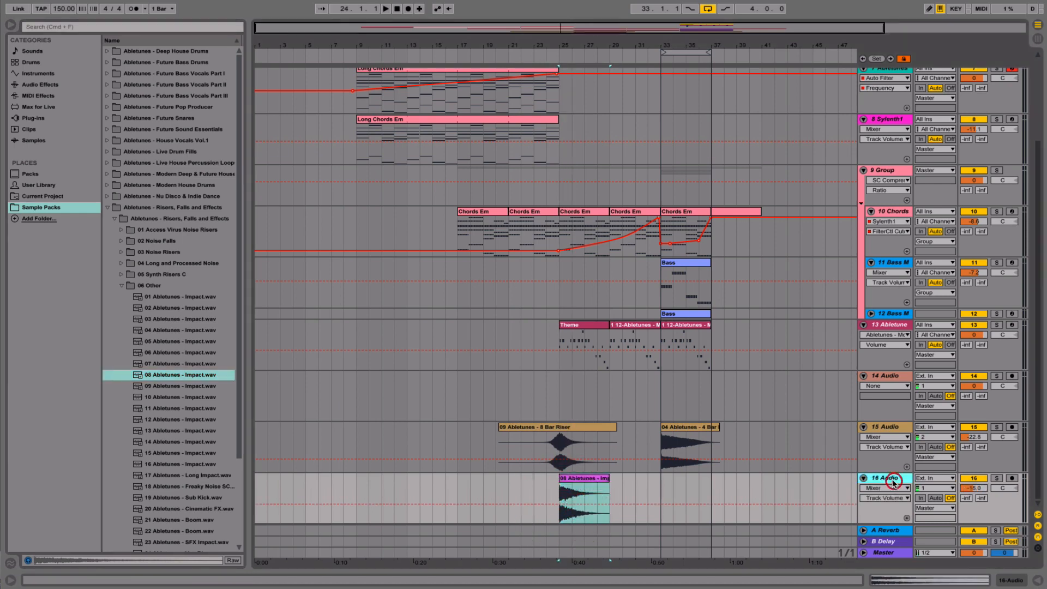
key("super+r")
left_click(882, 481)
type("FX")
left_click(894, 428)
key("super+r")
left_click(877, 427)
type("FX")
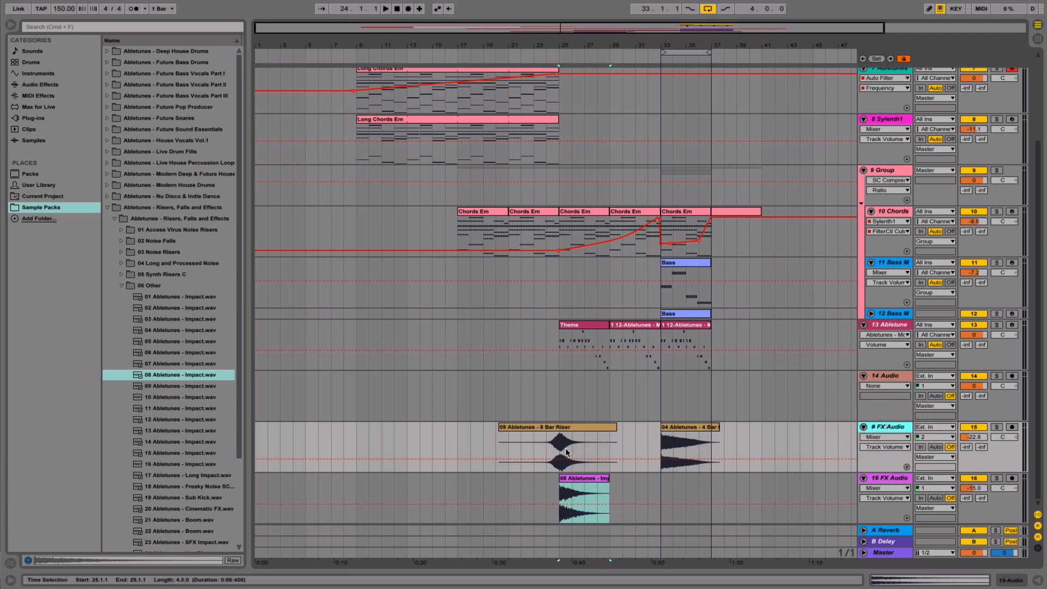
- Play the arrangement from bar 24 and lower the volume of track 16, FX Audio, to -15.3 dB
left_click(553, 453)
key("space")
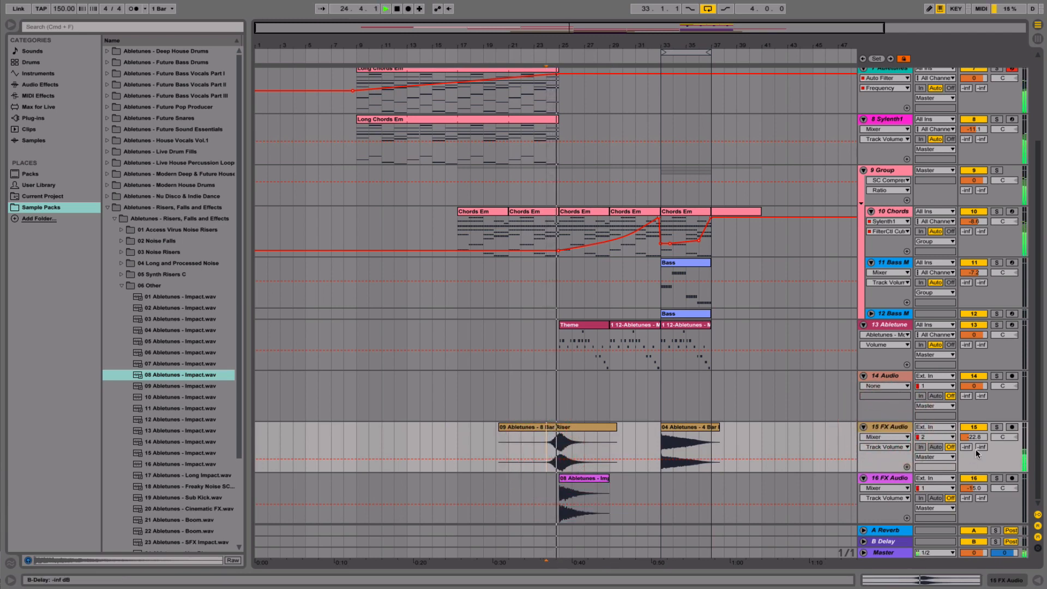
left_click_drag(975, 489, 974, 491)
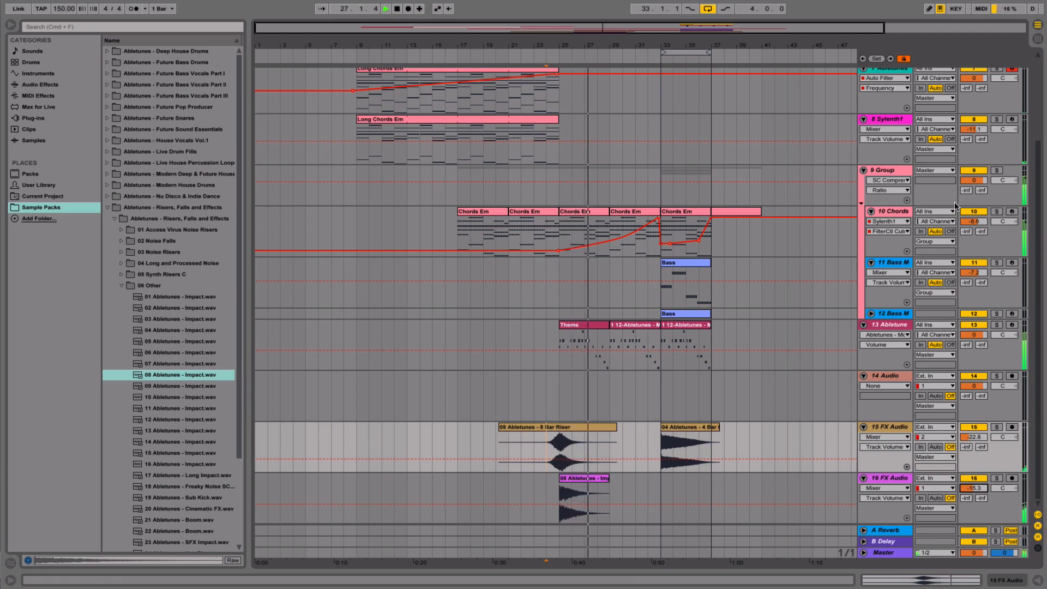
left_click(899, 212)
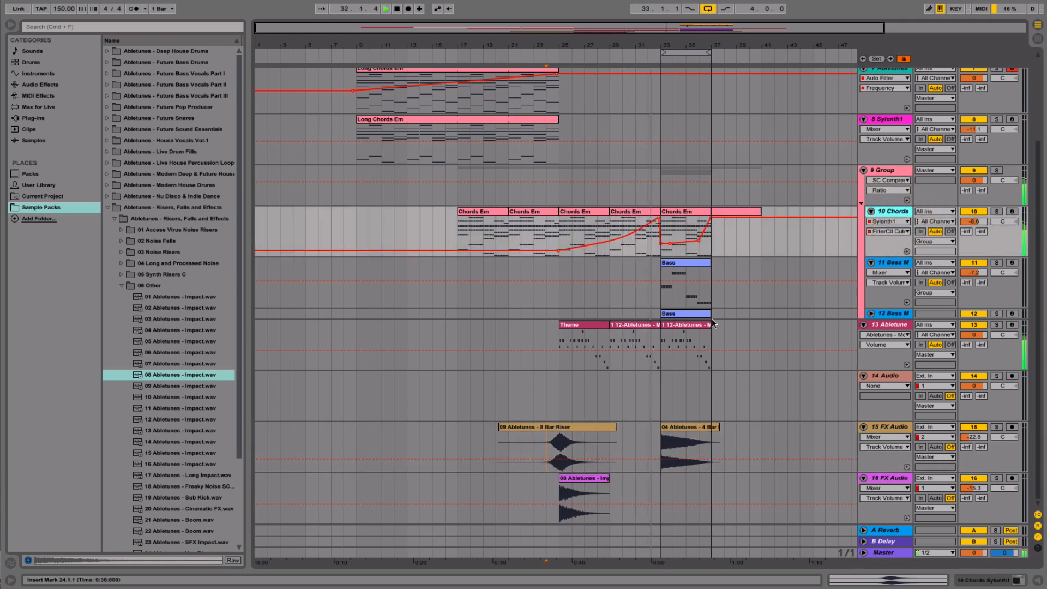
key("space")
left_click(644, 343)
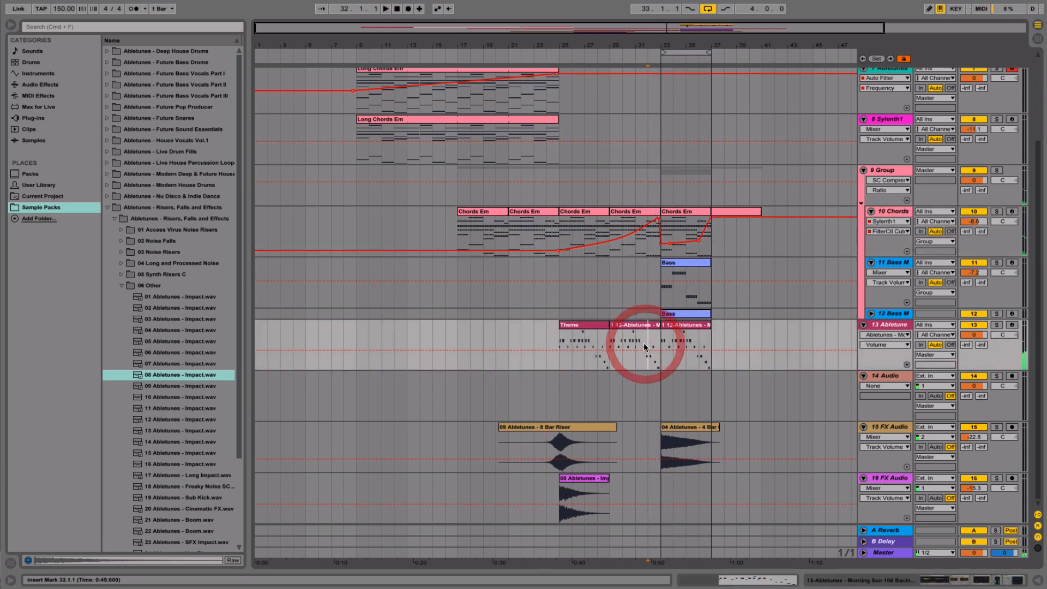
left_click(651, 327)
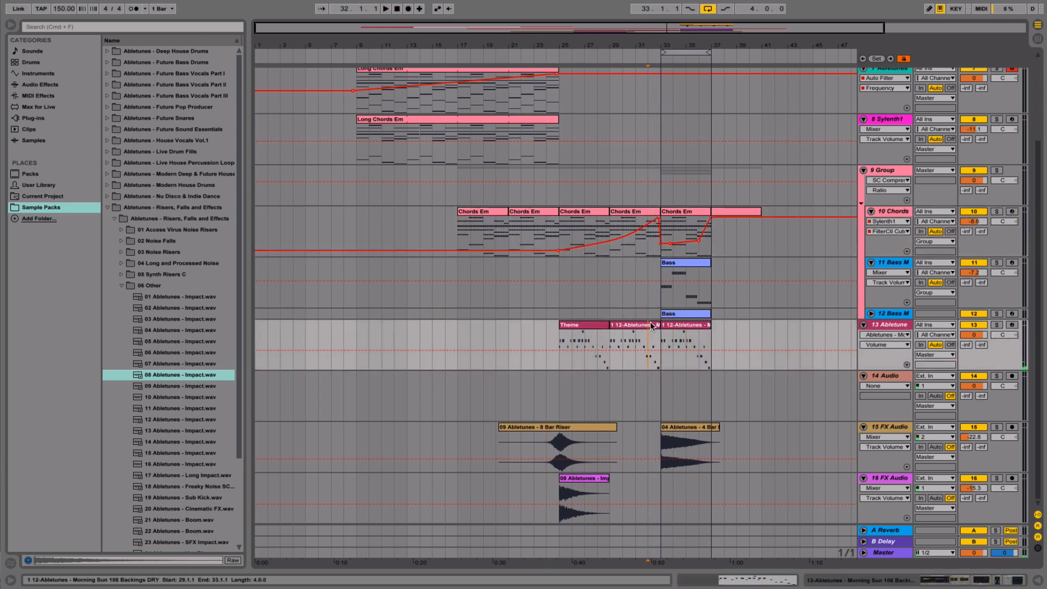
left_click(649, 342)
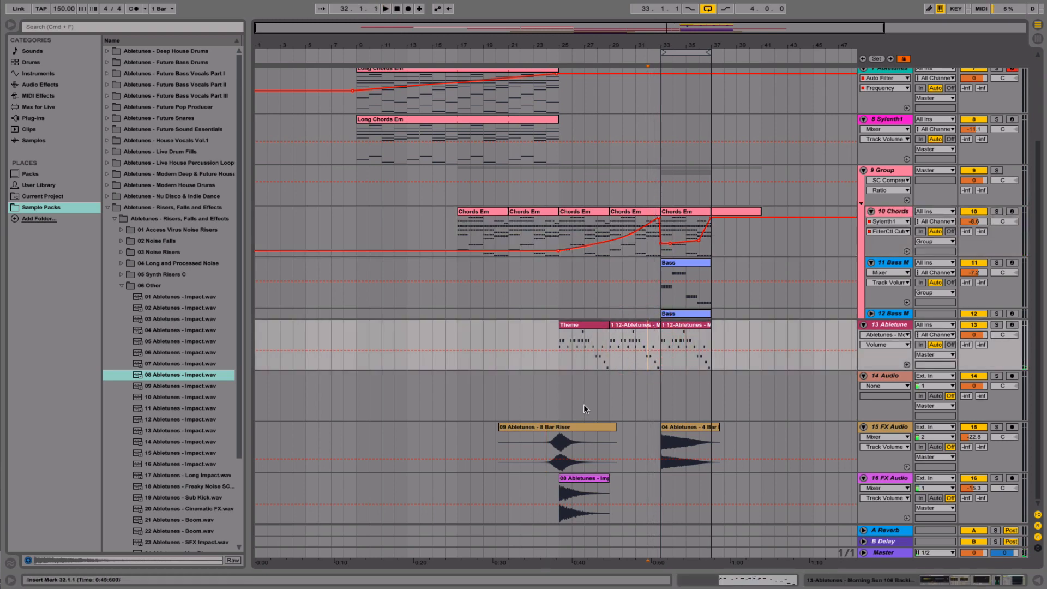
left_click(546, 403)
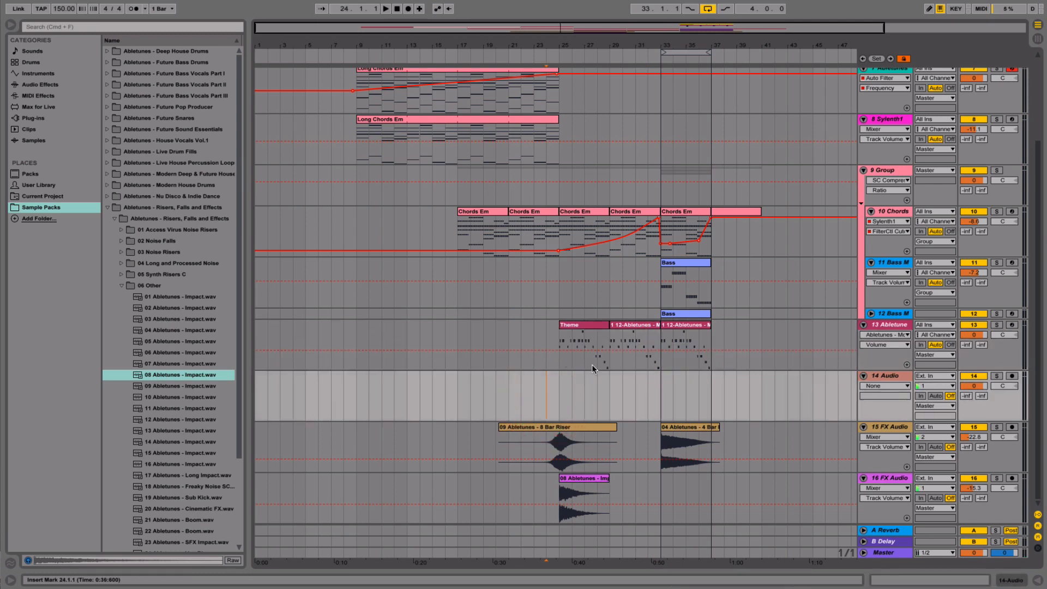
scroll(595, 395, "up", 5)
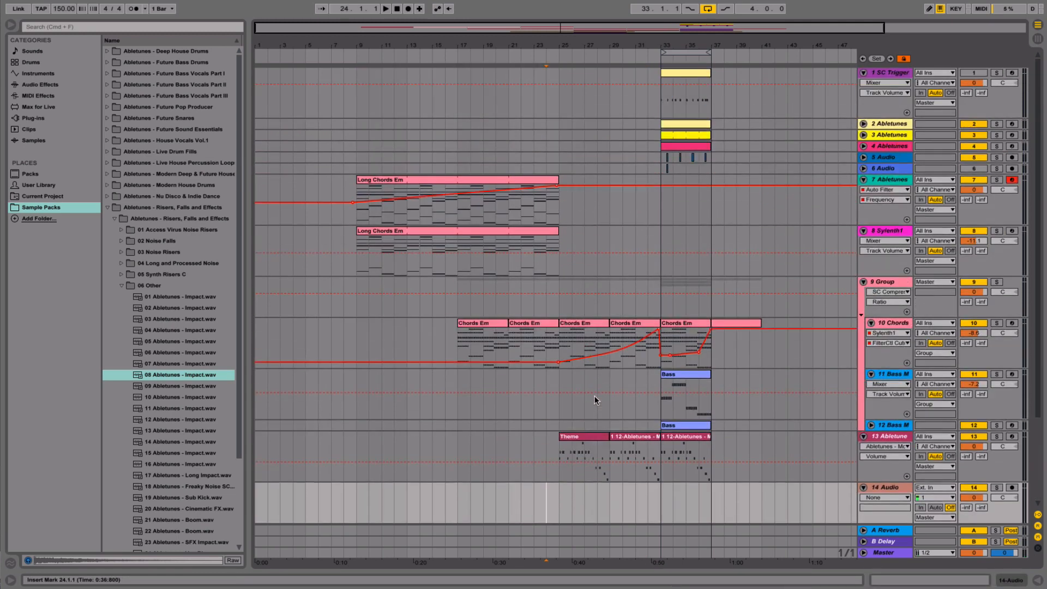
scroll(595, 395, "down", 5)
left_click_drag(542, 397, 584, 401)
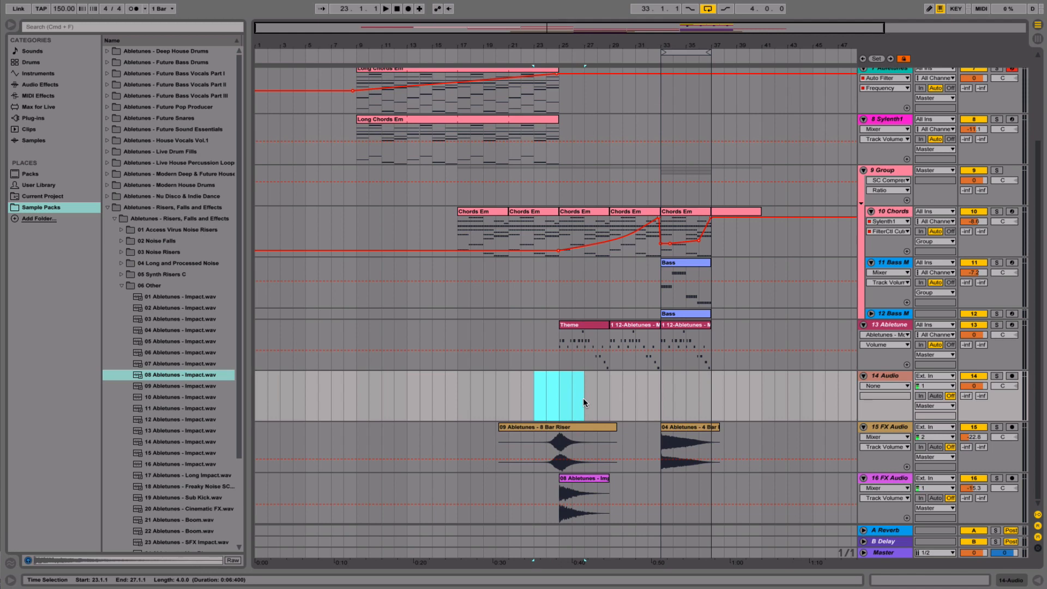
left_click(573, 488)
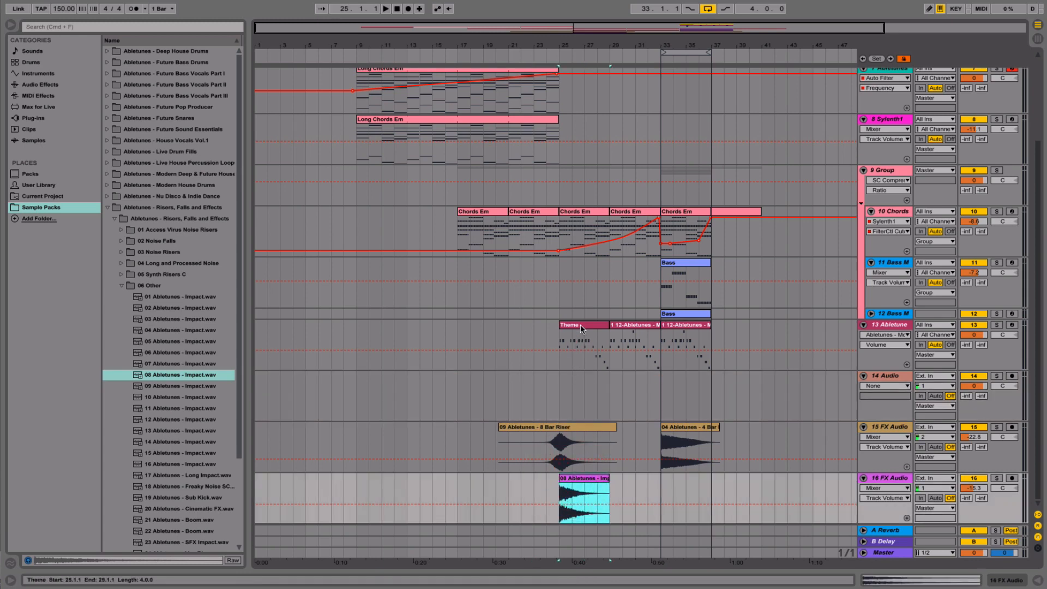
left_click_drag(351, 336, 562, 345)
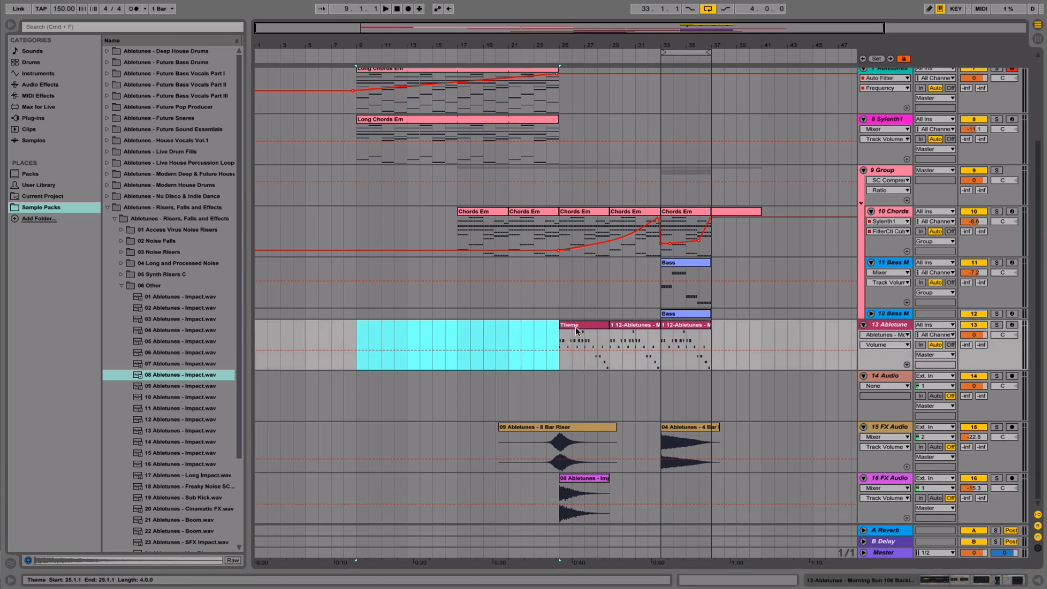
left_click(577, 328)
left_click(548, 341)
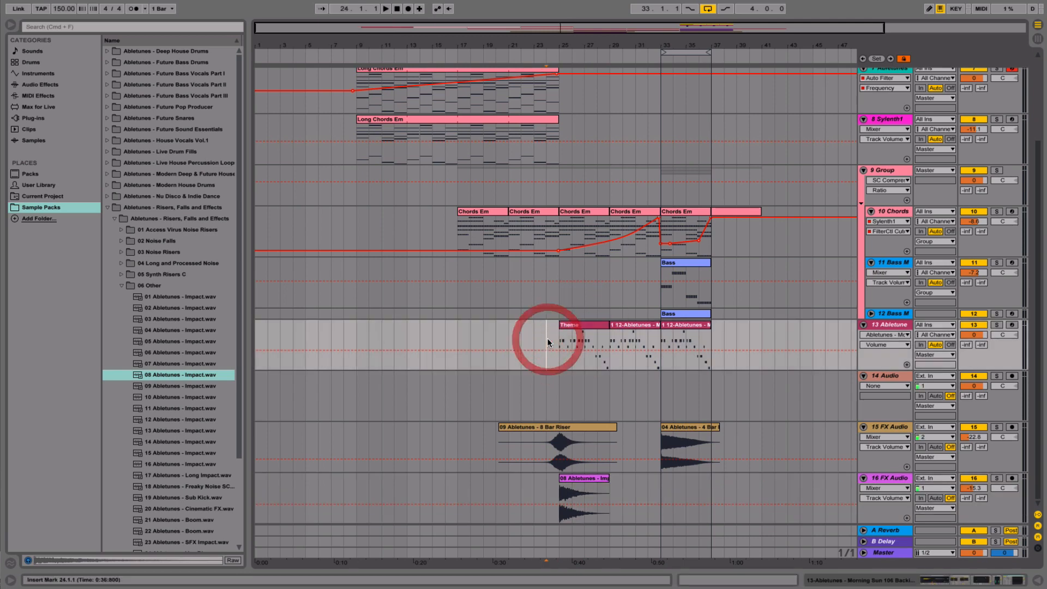
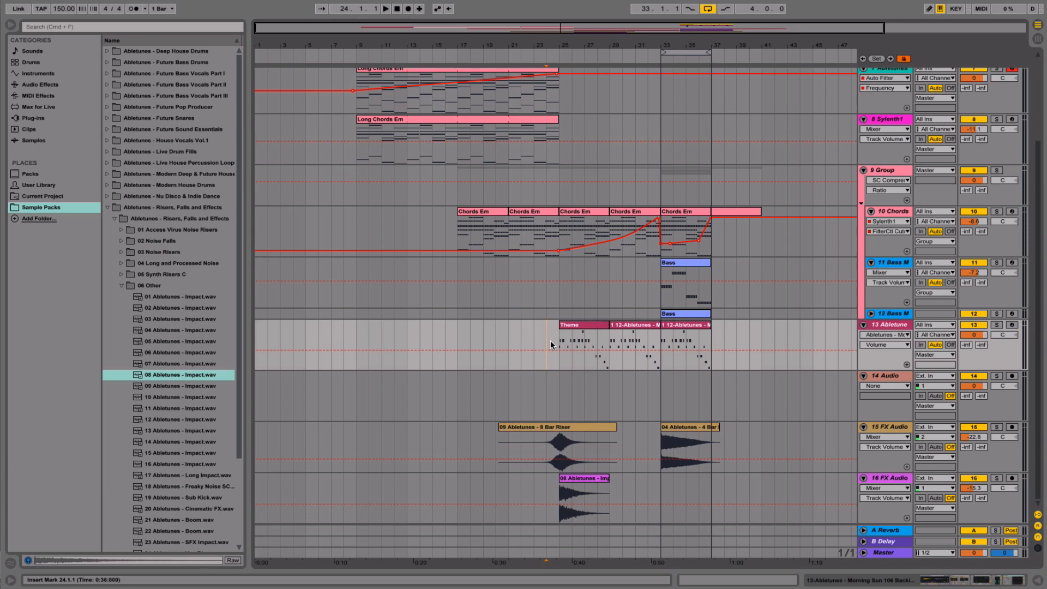
left_click(581, 325)
left_click(645, 326)
left_click(646, 341)
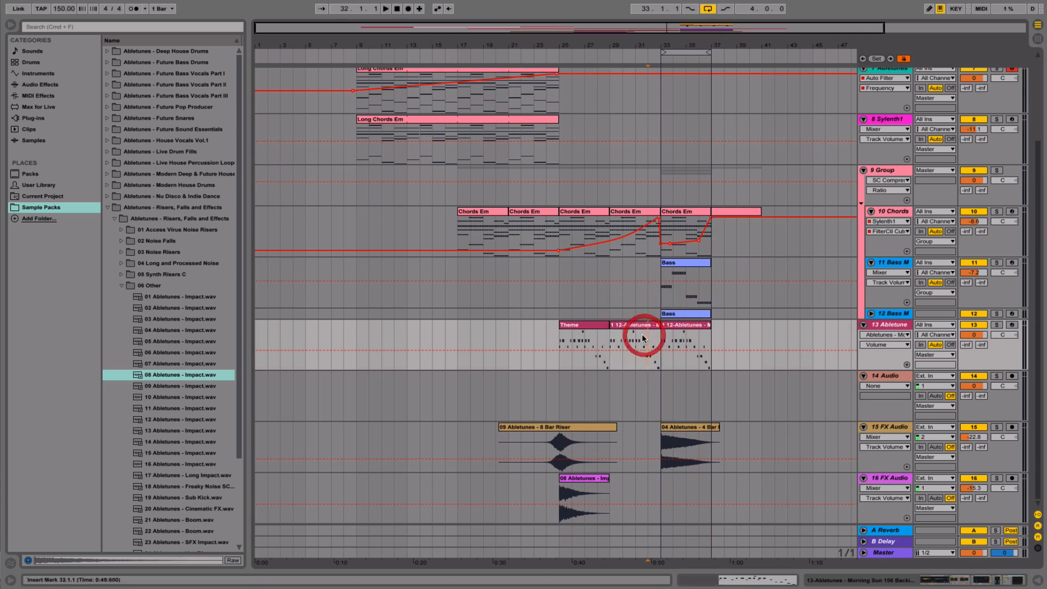
left_click(644, 325)
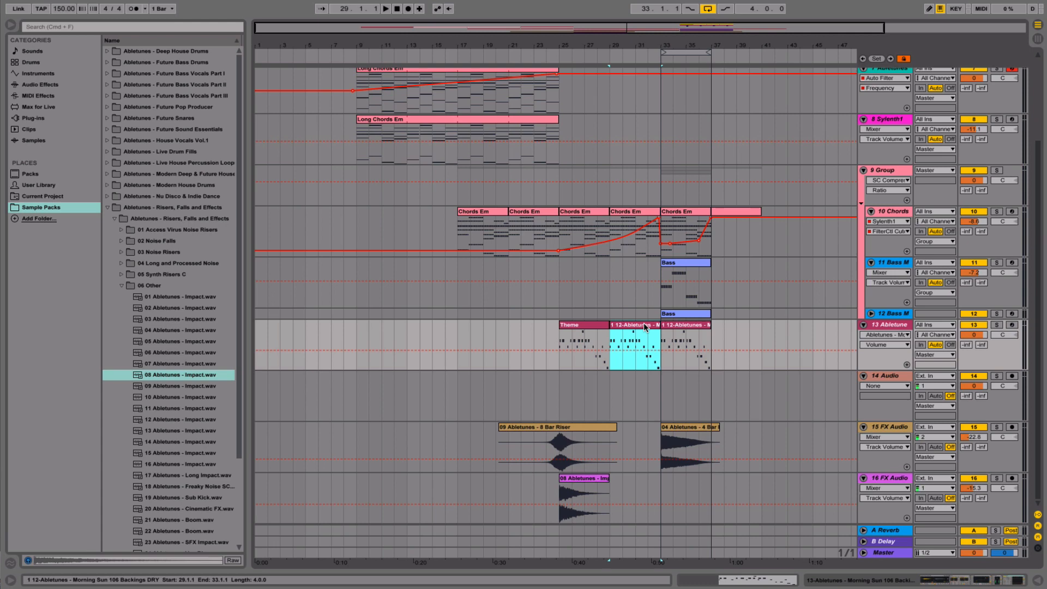
left_click(644, 340)
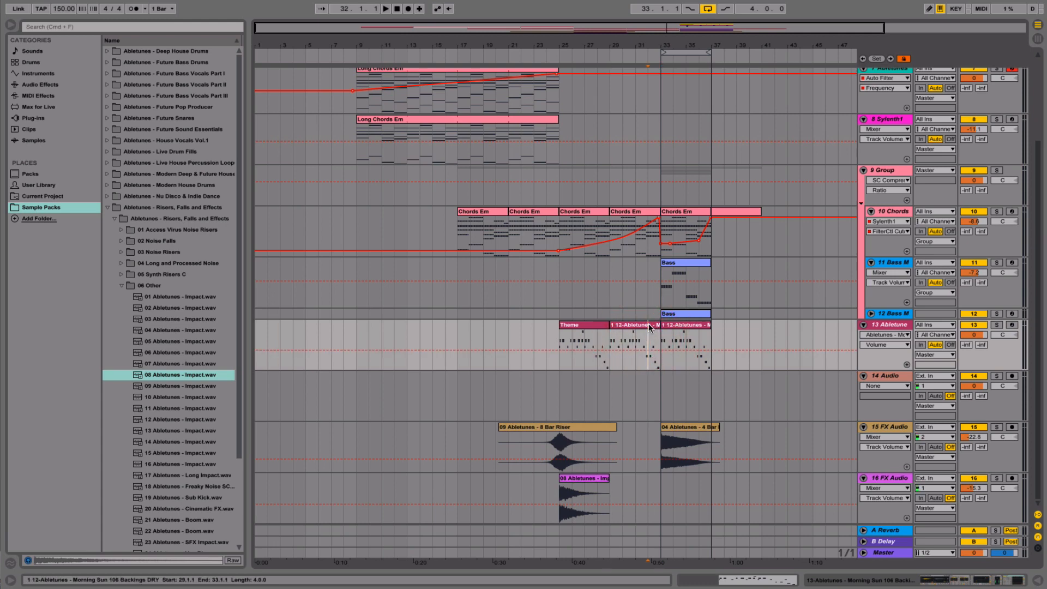
- In track 13's vocal chop clip at bar 29, delete the last note and lengthen the final C#3 note nearly to the clip's end
left_click(649, 326)
double_click(650, 327)
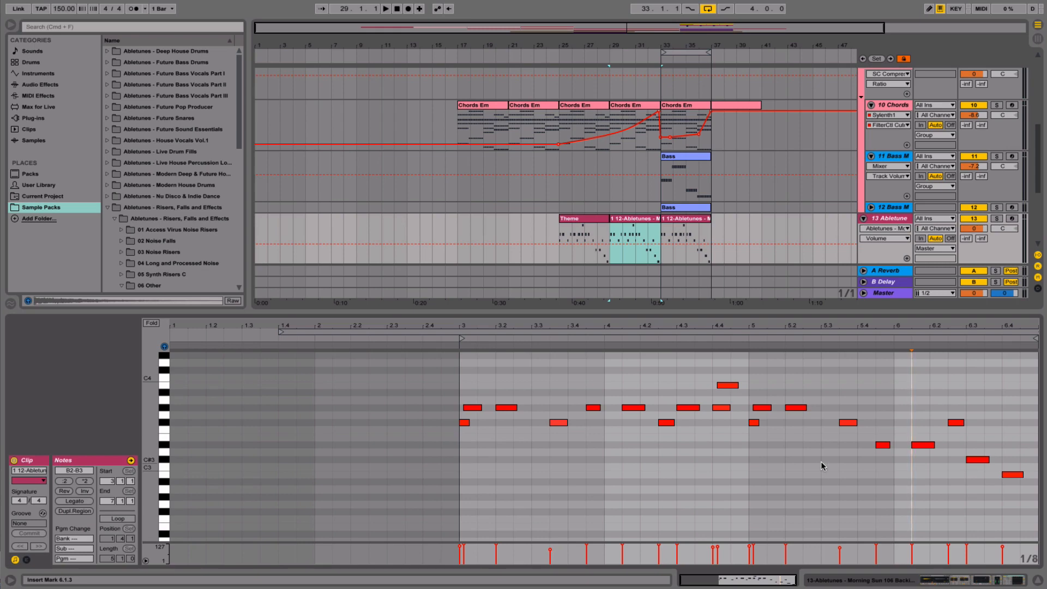
key("space")
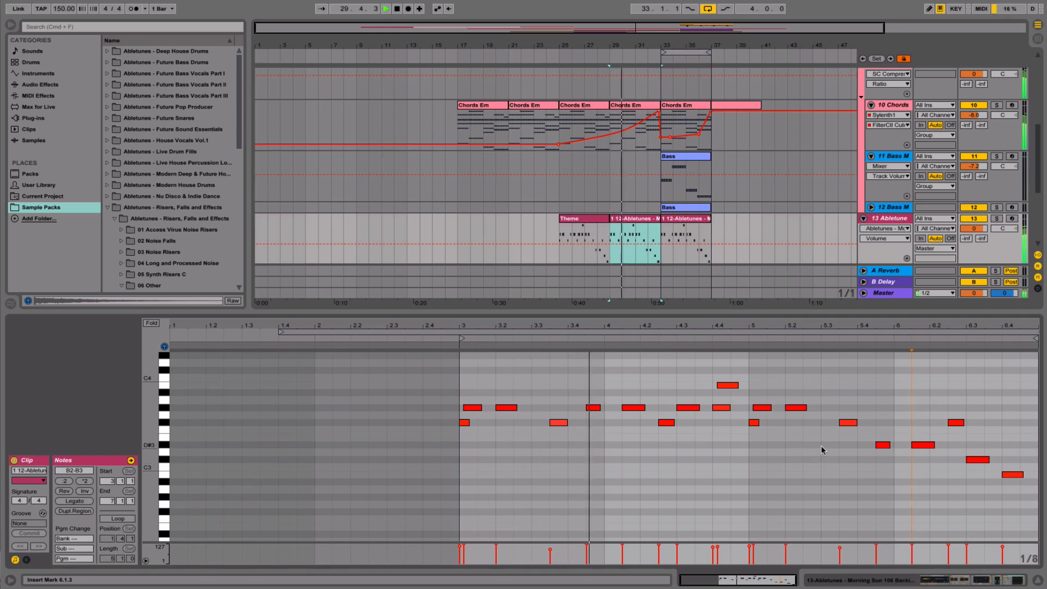
double_click(1009, 473)
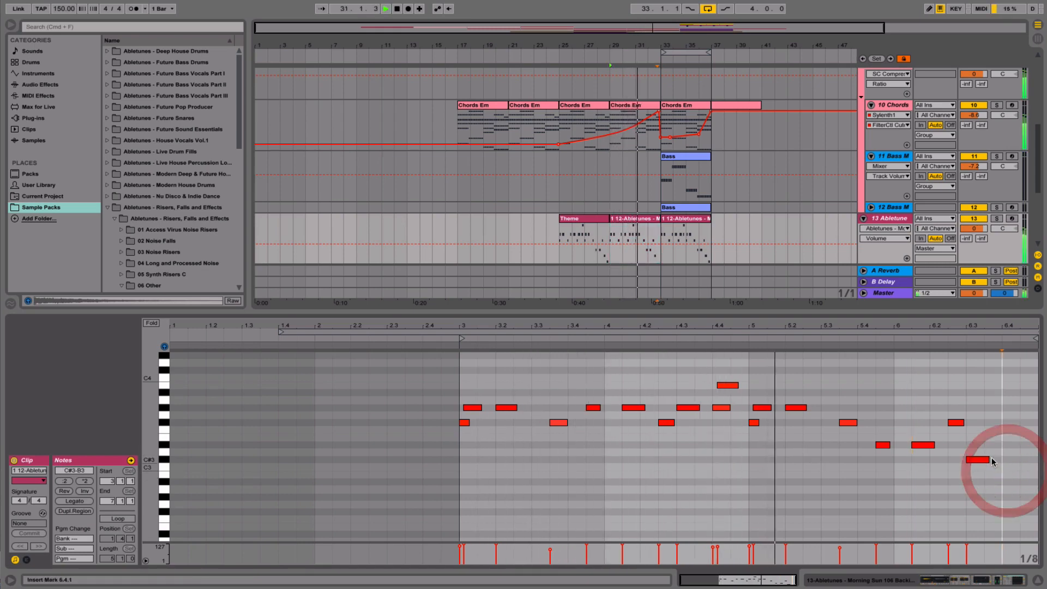
left_click_drag(988, 460, 1029, 460)
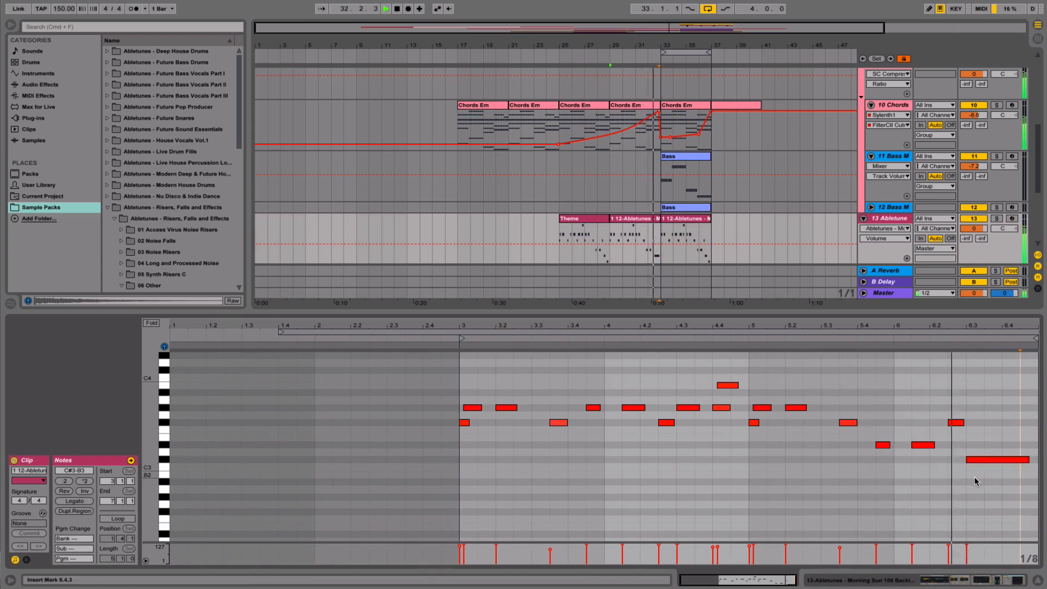
key("space")
left_click(967, 460)
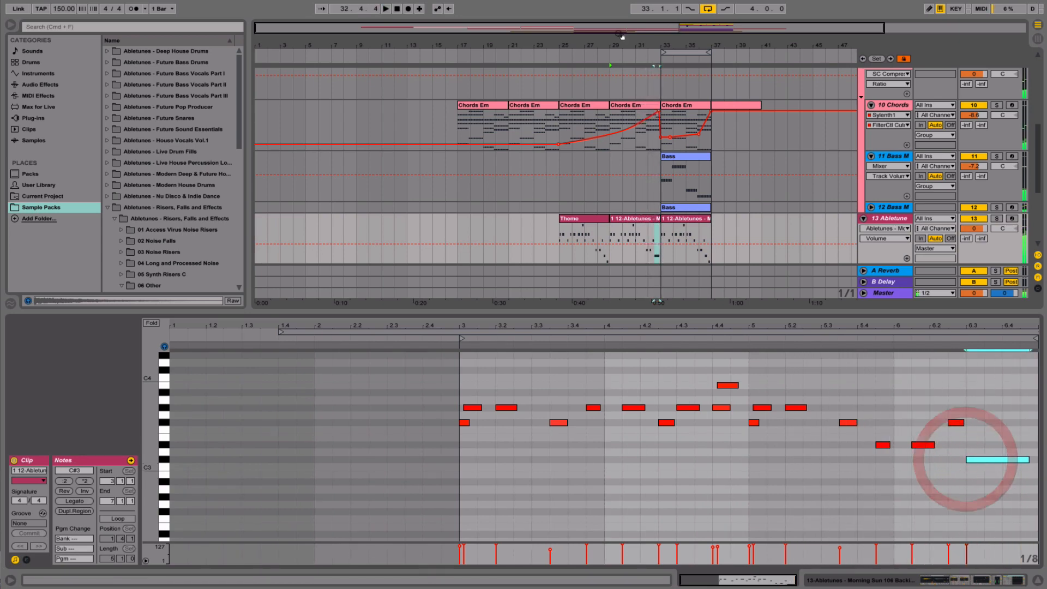
- Show the vocal sampler's Transpose automation on track 13 in its own enlarged lane around bar 32
double_click(894, 222)
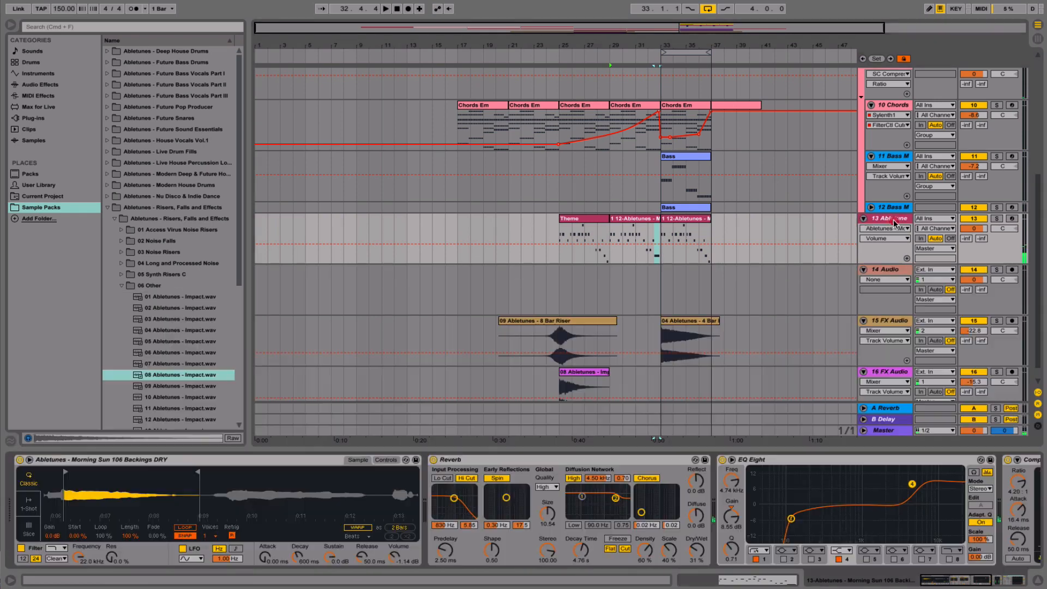
left_click_drag(657, 45, 467, 44)
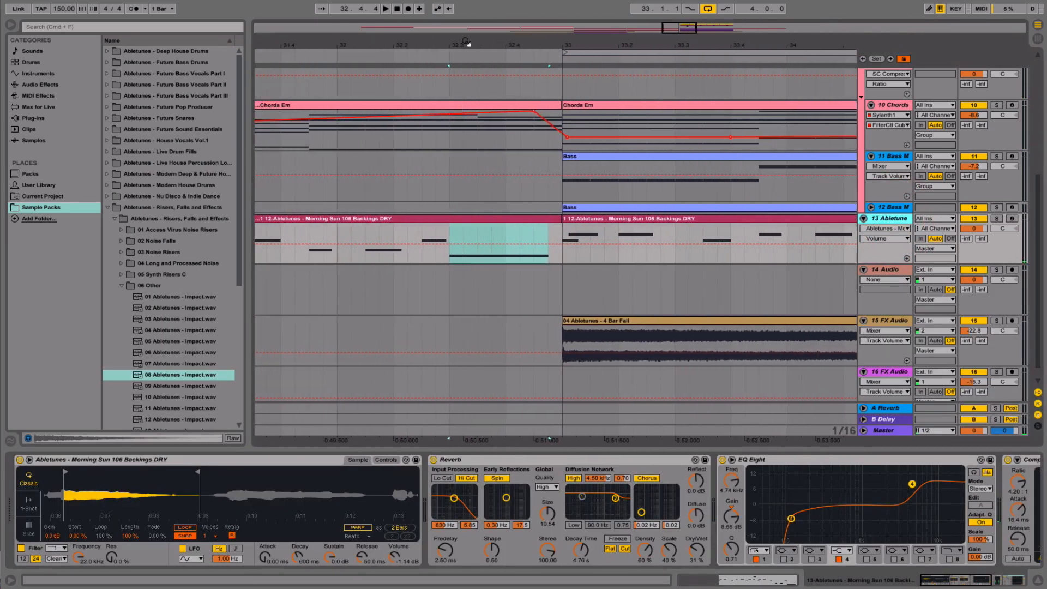
left_click(385, 460)
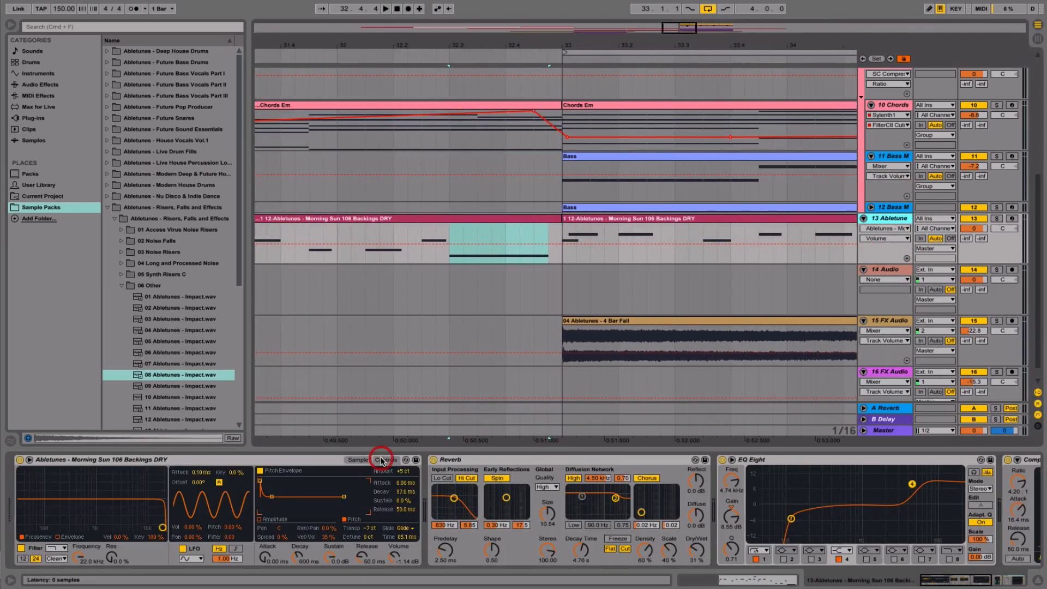
left_click(370, 529)
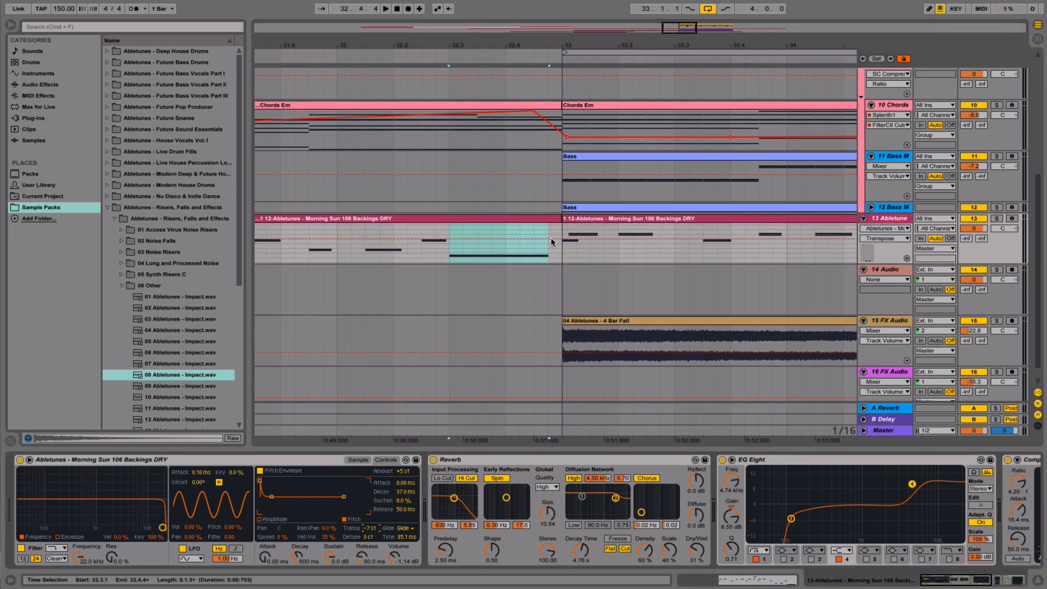
left_click(907, 258)
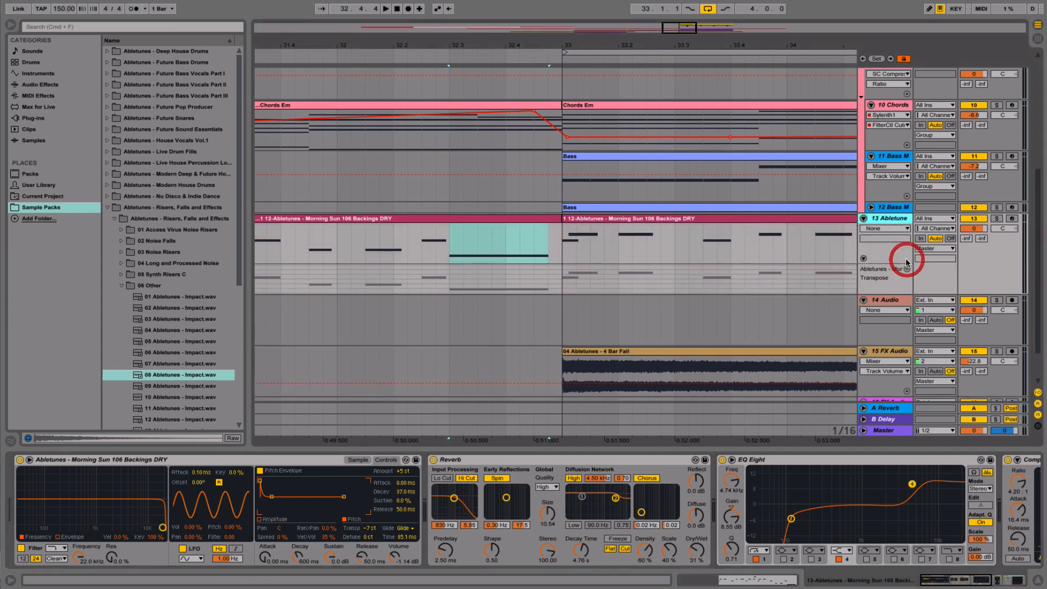
left_click_drag(871, 298, 871, 355)
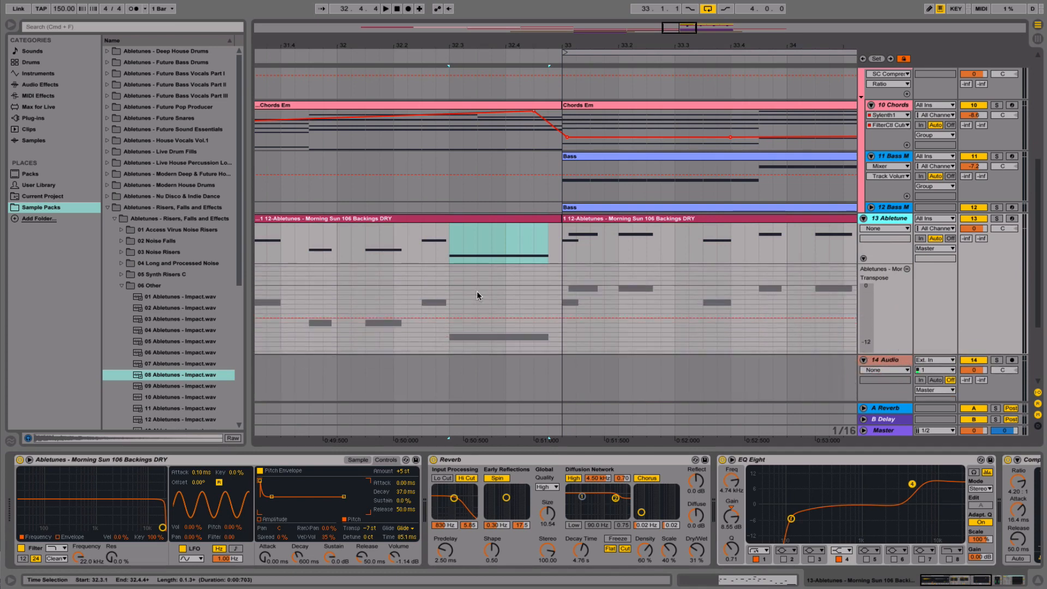
- Draw Transpose automation that falls to about -33 st during the long C#3 note and returns to its base level just before bar 33
left_click(452, 308)
left_click(452, 308)
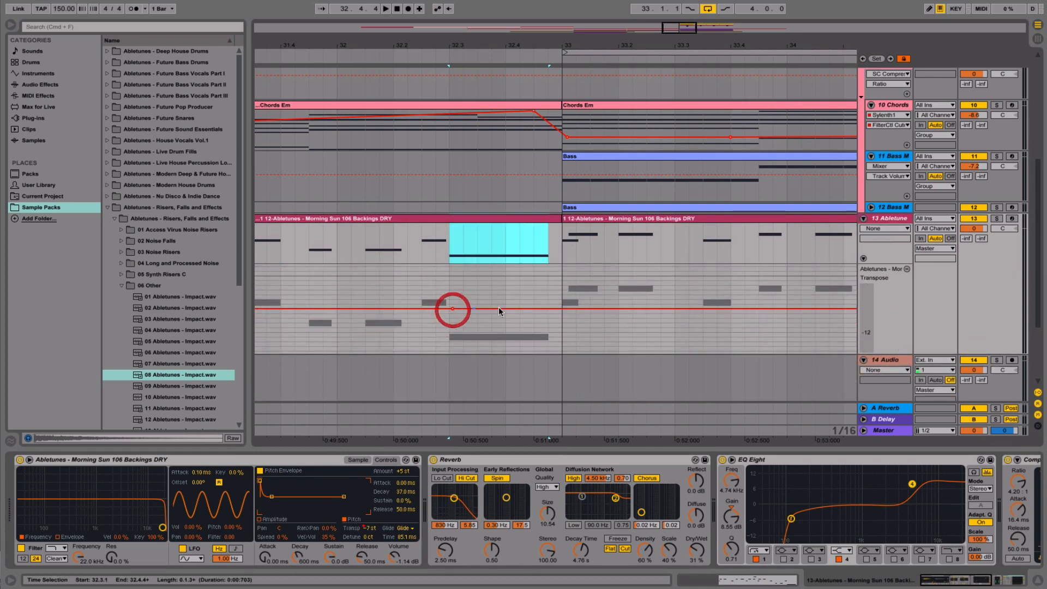
left_click(557, 308)
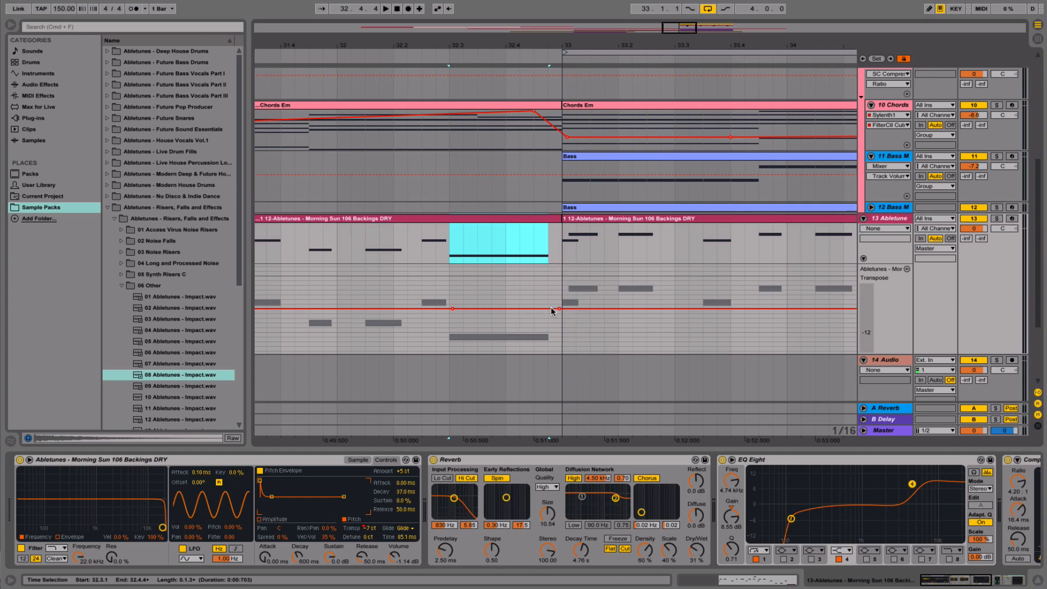
left_click_drag(552, 309, 550, 358)
scroll(484, 287, "down", 3)
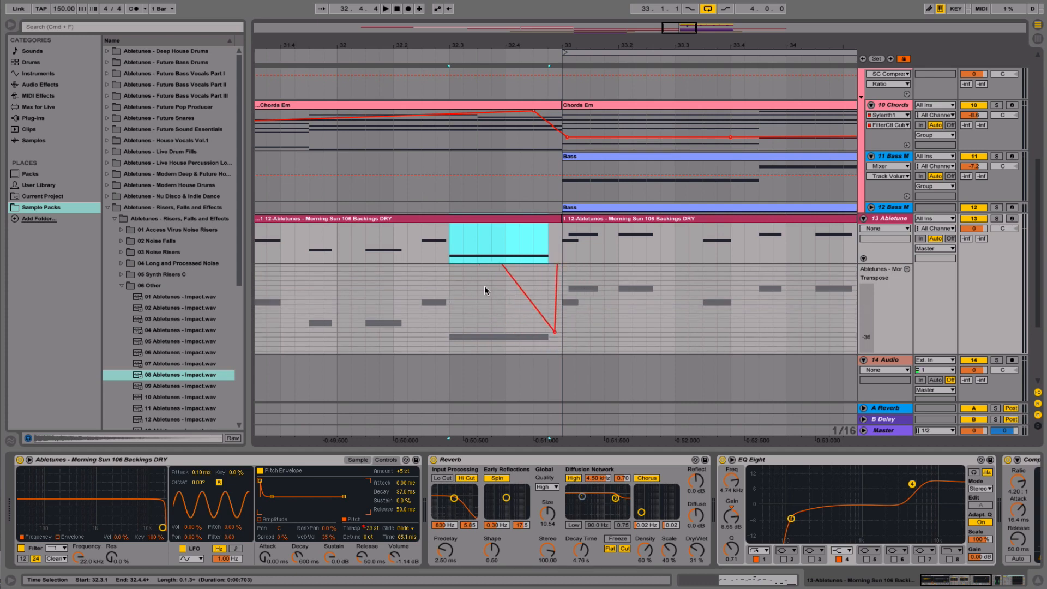
scroll(485, 287, "up", 7)
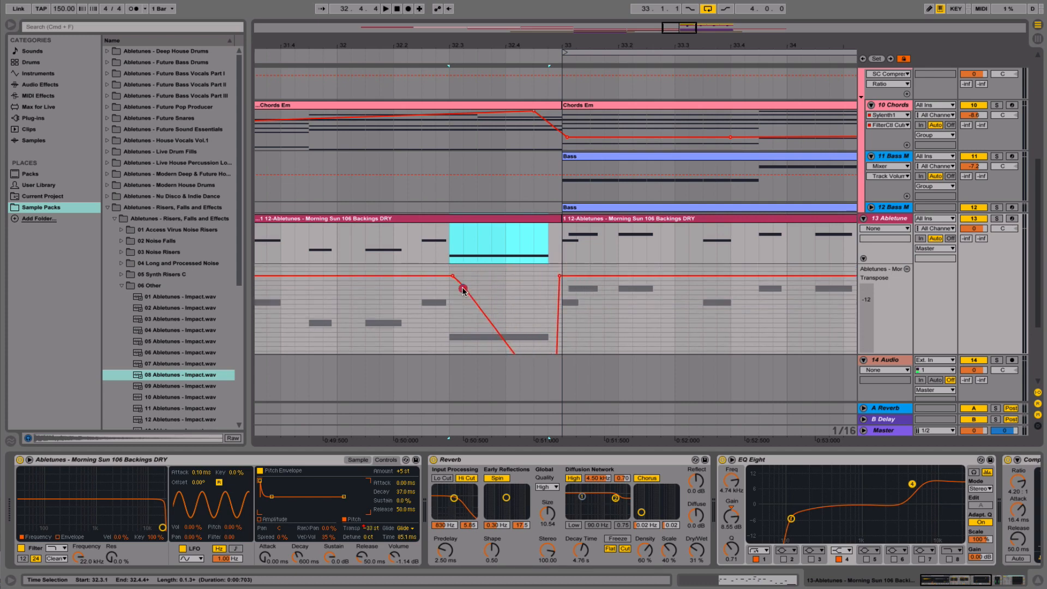
left_click(449, 258)
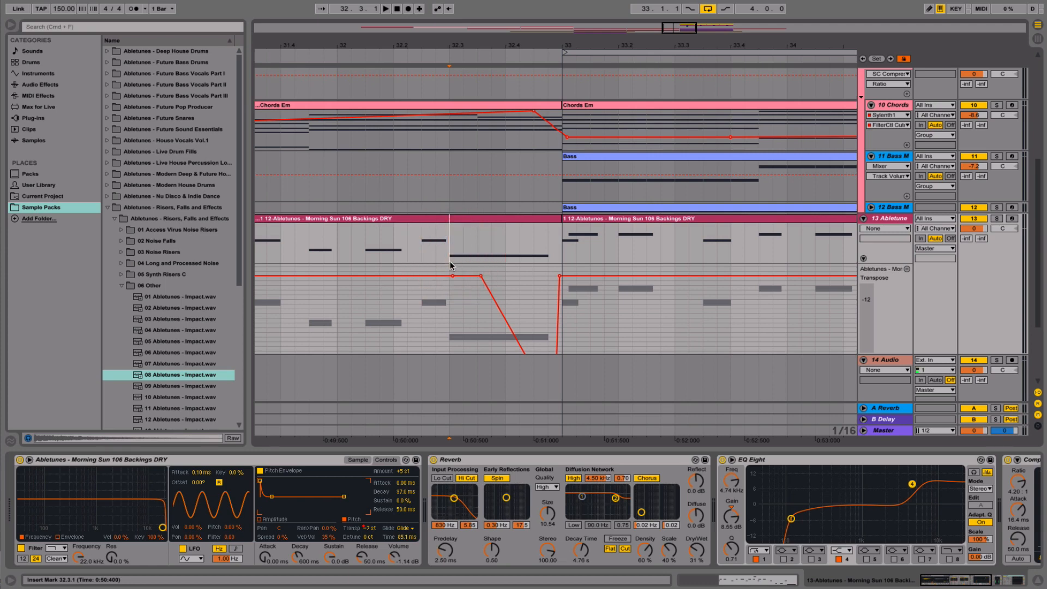
mouse_move(479, 278)
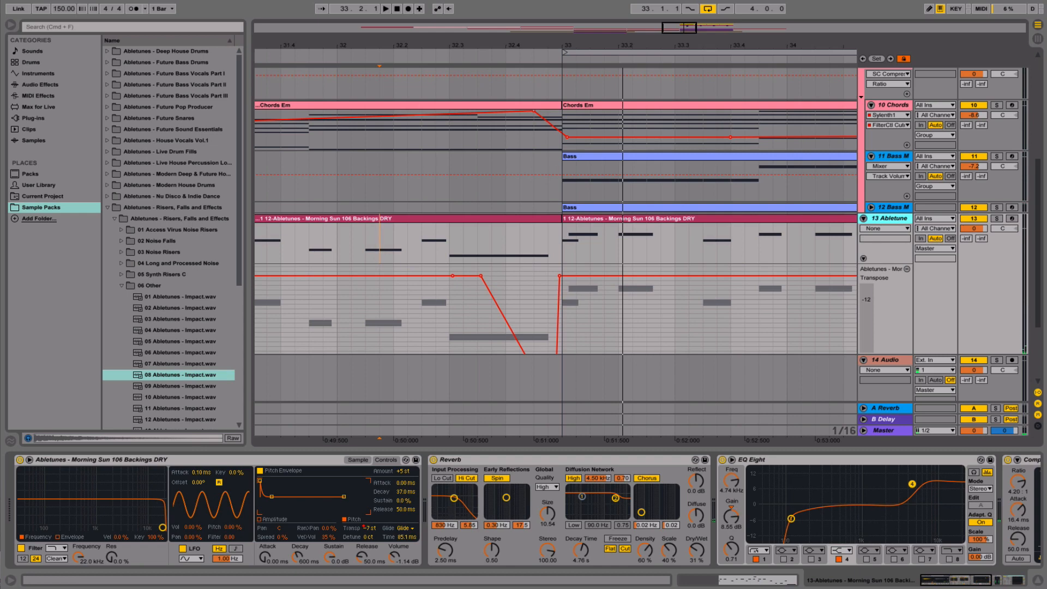
- Play the arrangement from bar 31 to hear the vocal pitch drop leading into bar 33
left_click_drag(540, 39, 542, 43)
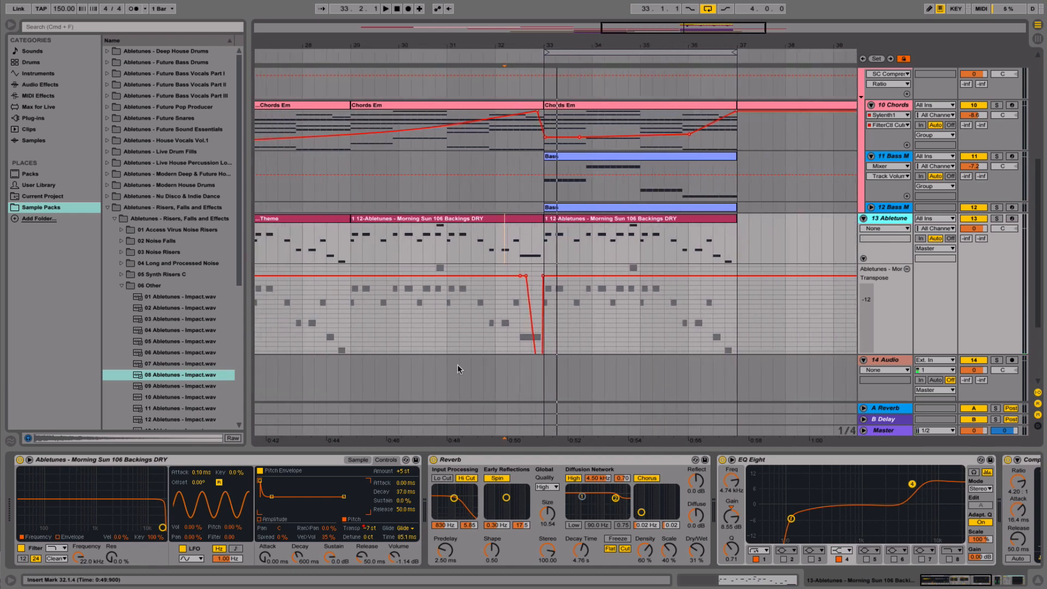
left_click(444, 316)
key("space")
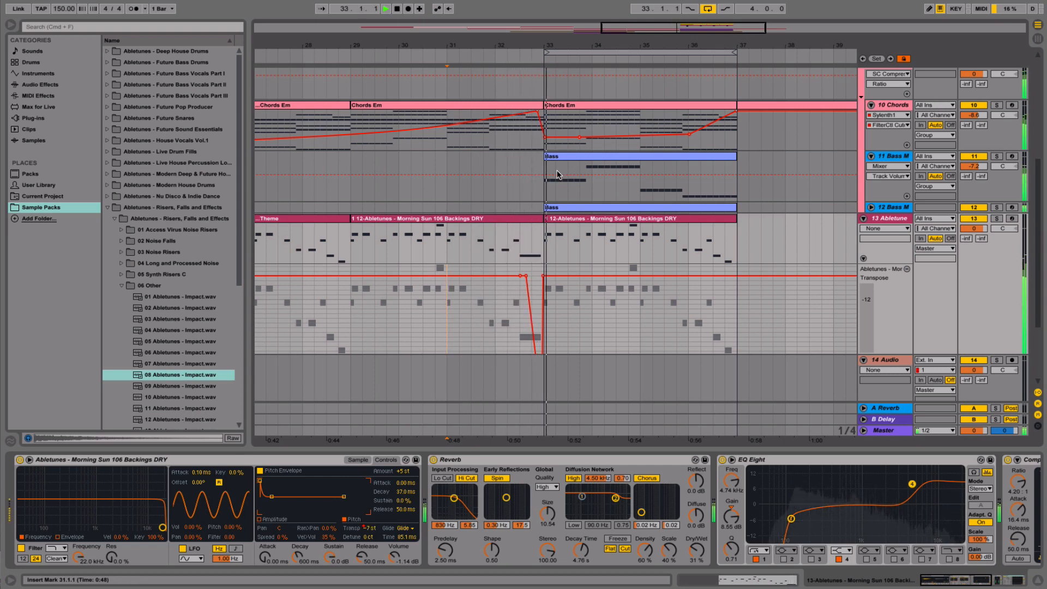
- Add an Auto Filter to the 9 Group track and set it to a 24 dB high-pass at 26.0 Hz
key("space")
left_click(886, 219)
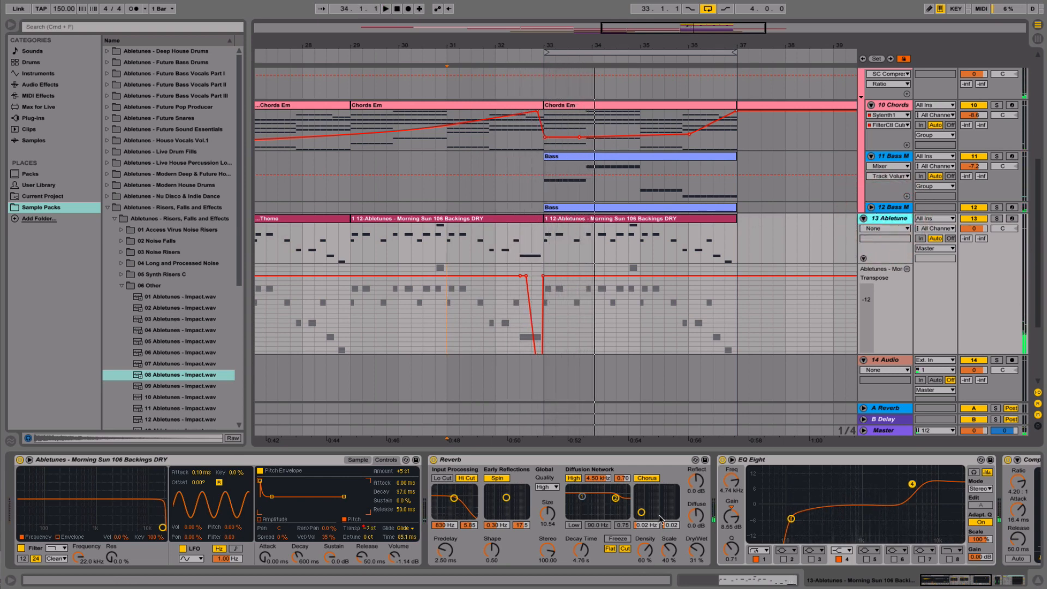
scroll(542, 237, "down", 2)
scroll(543, 234, "up", 4)
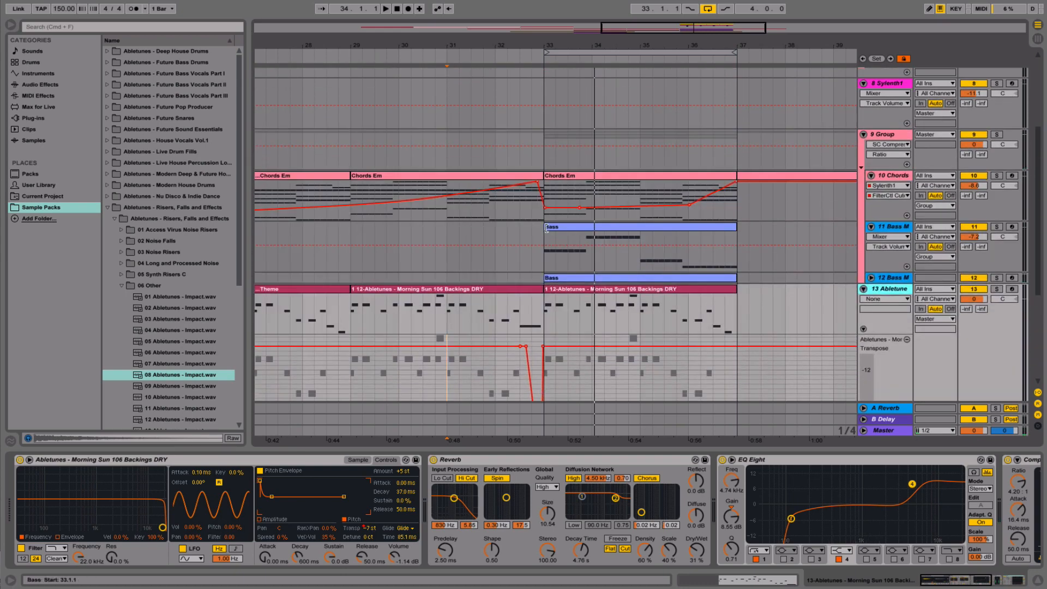
left_click(887, 140)
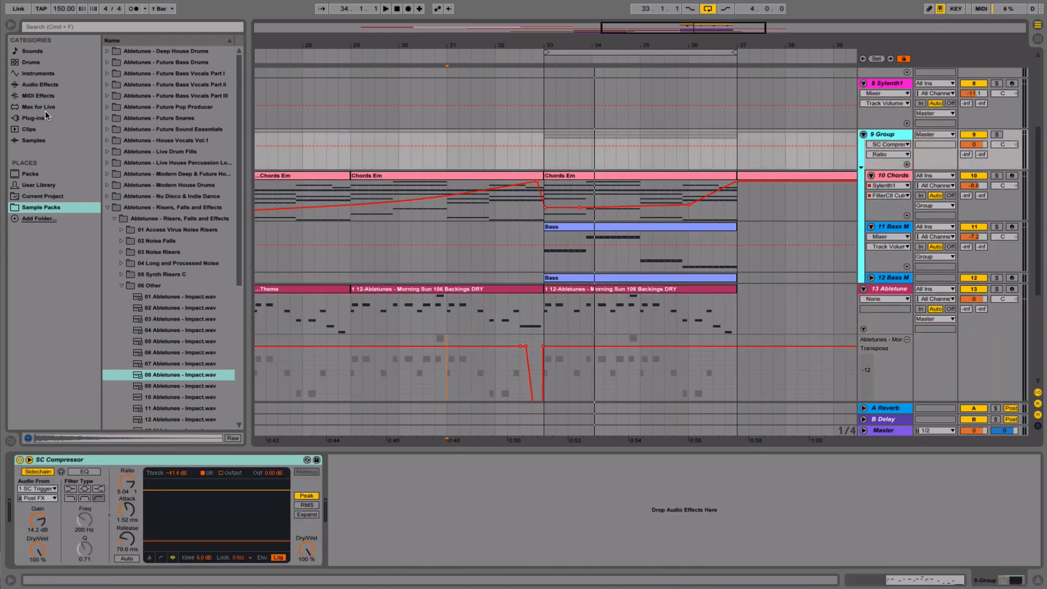
left_click(38, 84)
double_click(137, 73)
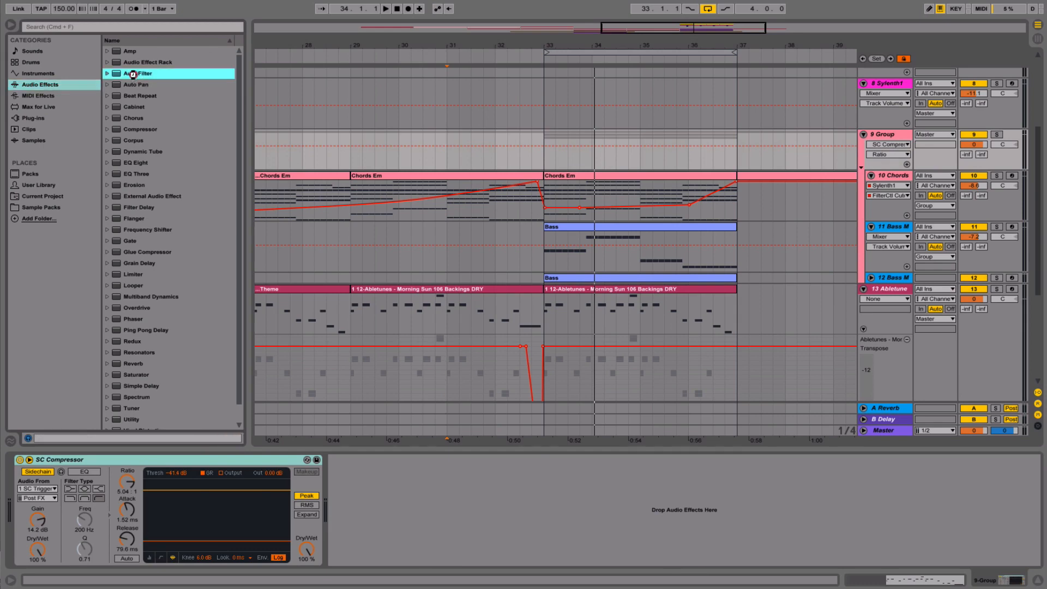
left_click(381, 537)
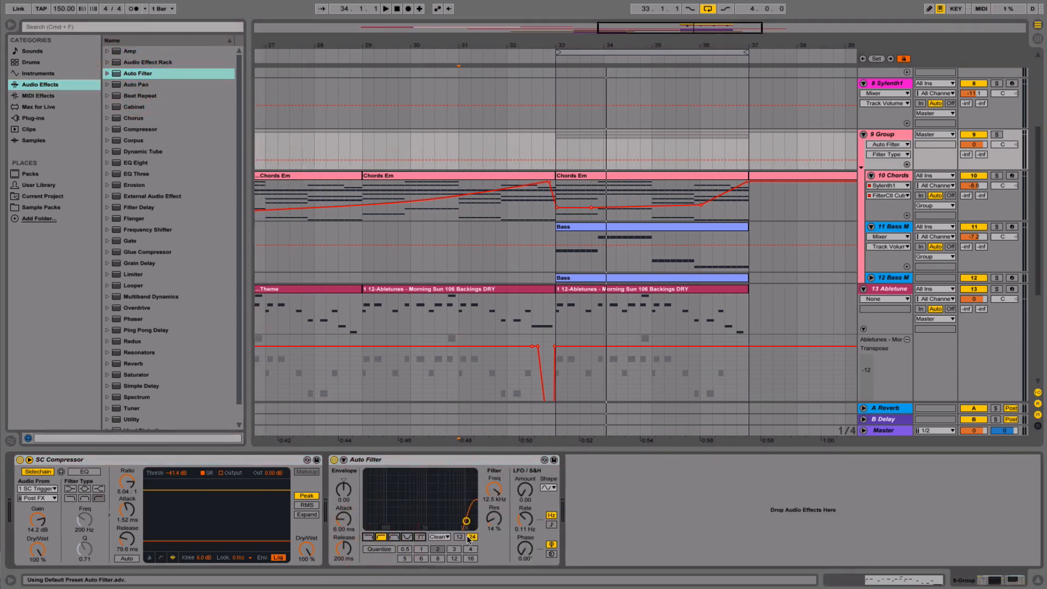
left_click_drag(494, 490, 494, 568)
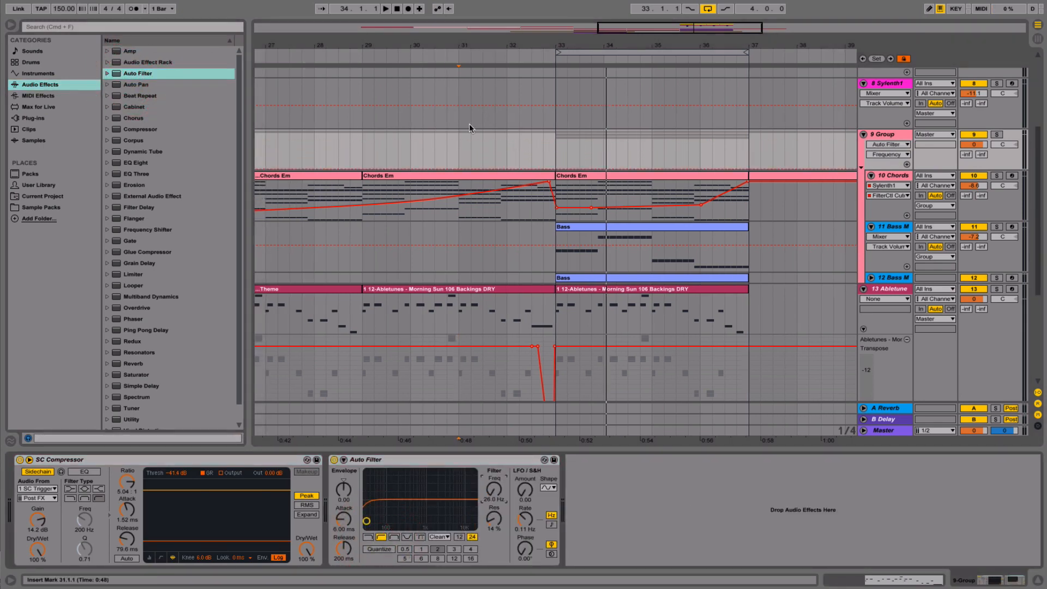
- Automate the group's Auto Filter frequency to curve up from bar 29 to about 3.91 kHz at bar 33, drop back there, and audition the sweep
left_click(369, 168)
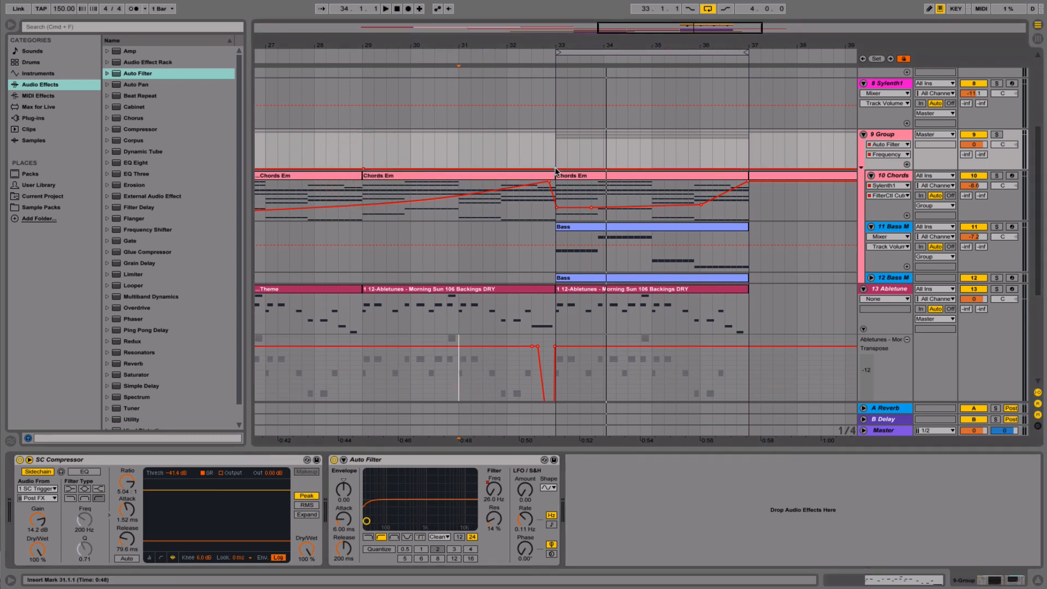
left_click_drag(555, 169, 555, 149)
left_click(482, 153)
key("space")
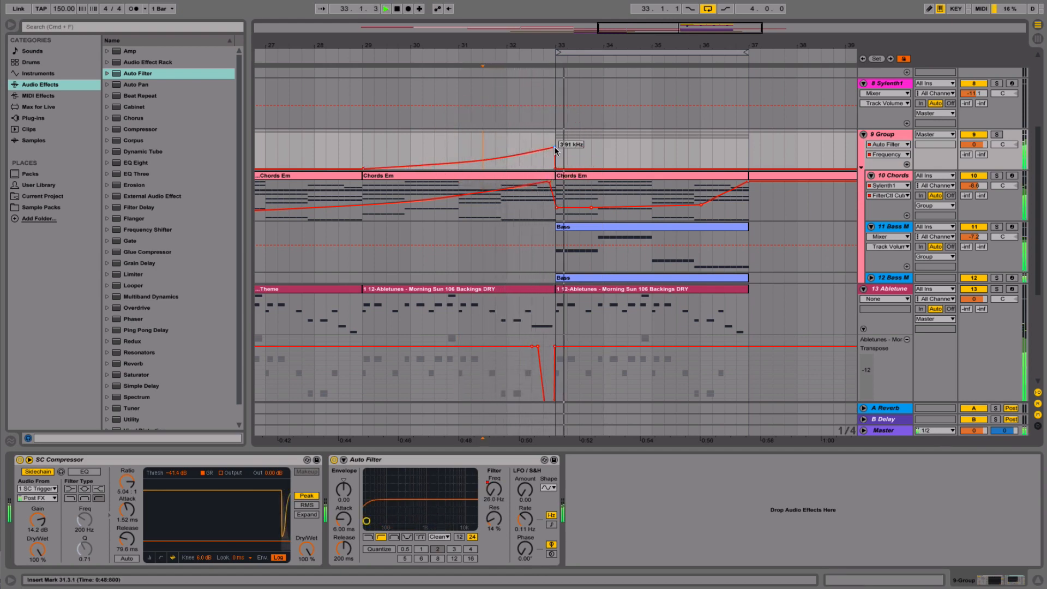
scroll(568, 300, "up", 1)
key("space")
- On vocal chop track 13, raise the EQ Eight band 1 low cut to about 155 Hz
left_click(531, 328)
scroll(531, 328, "up", 5)
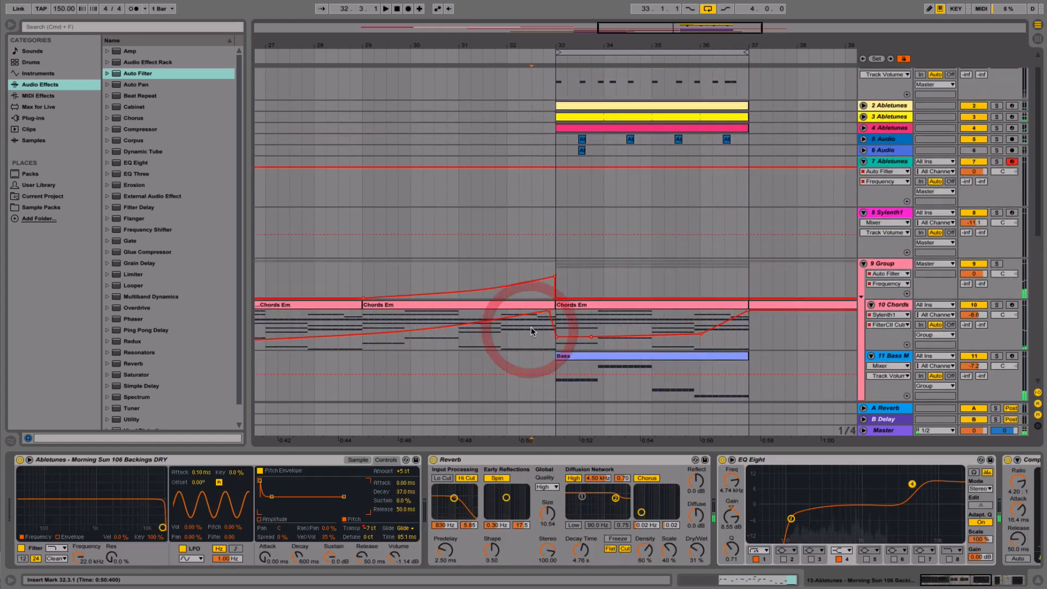
scroll(532, 327, "down", 10)
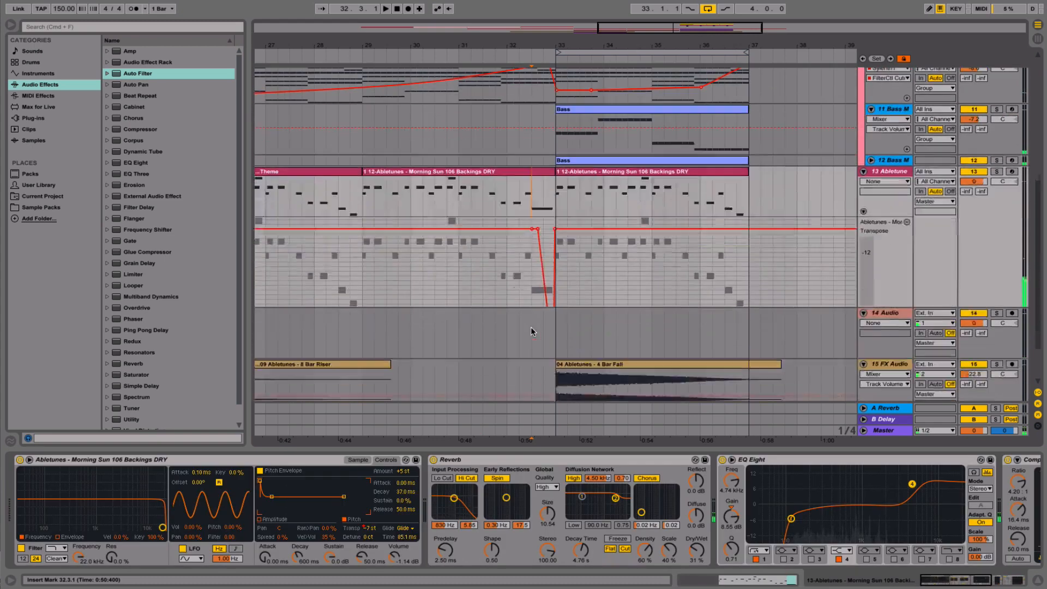
left_click(886, 173)
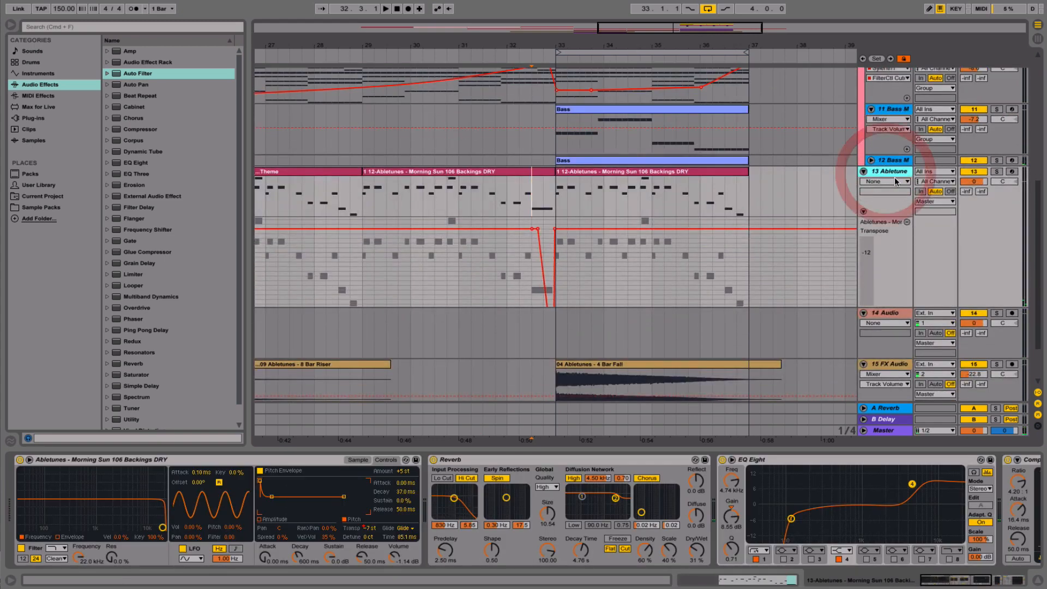
left_click(791, 520)
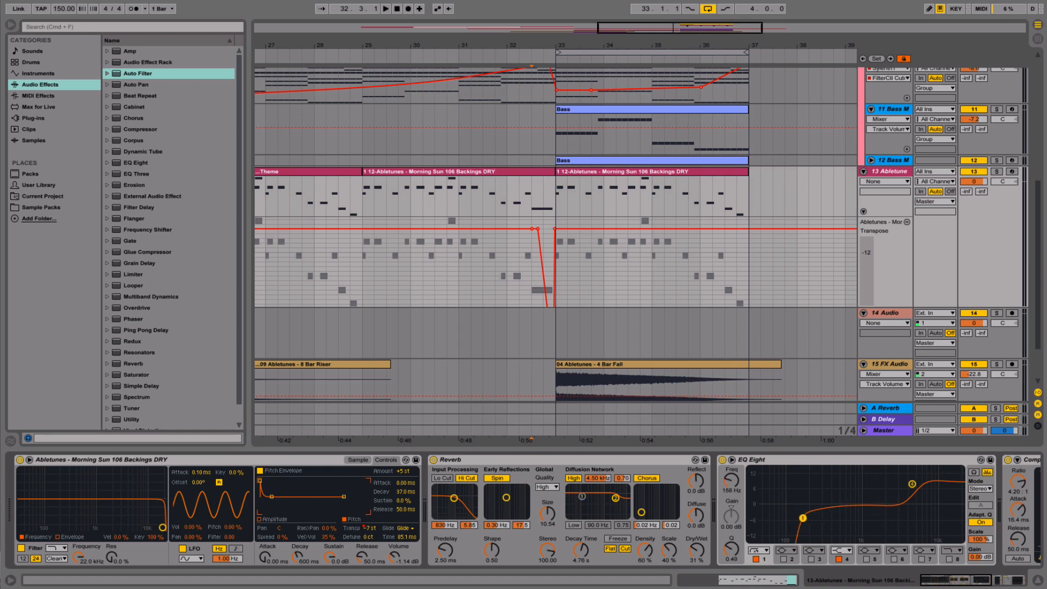
- Show the Device On automation of track 13's Reverb and draw it off from bar 32 to bar 33
right_click(434, 460)
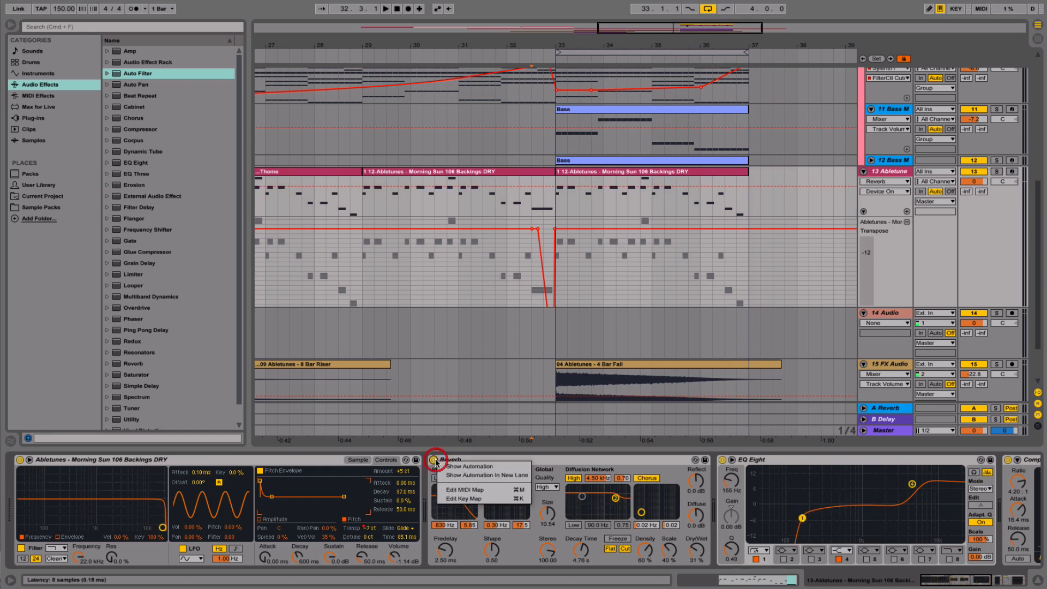
left_click(599, 460)
scroll(598, 460, "right", 1)
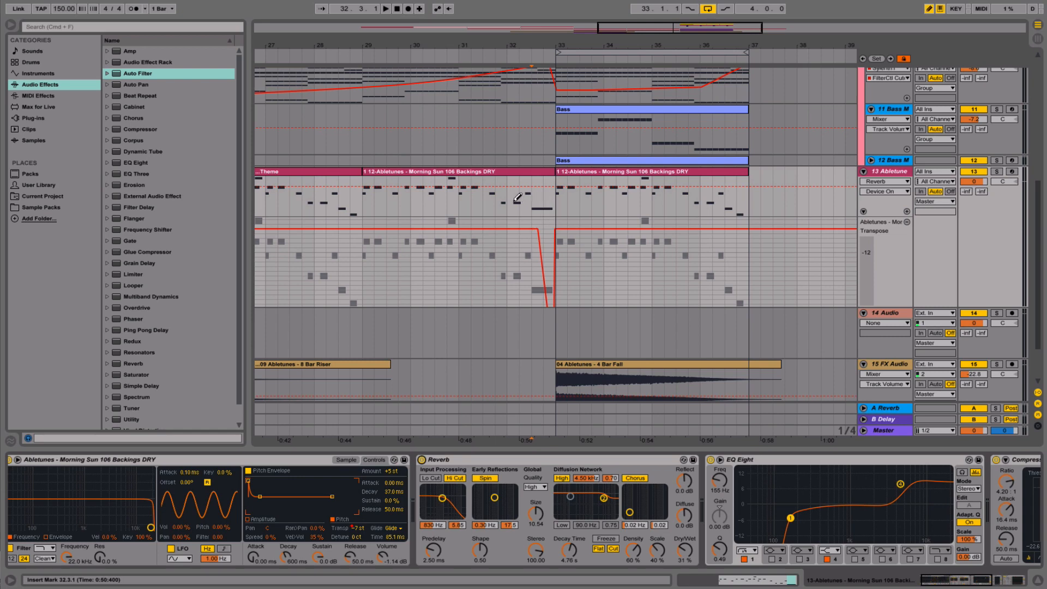
left_click_drag(518, 198, 552, 208)
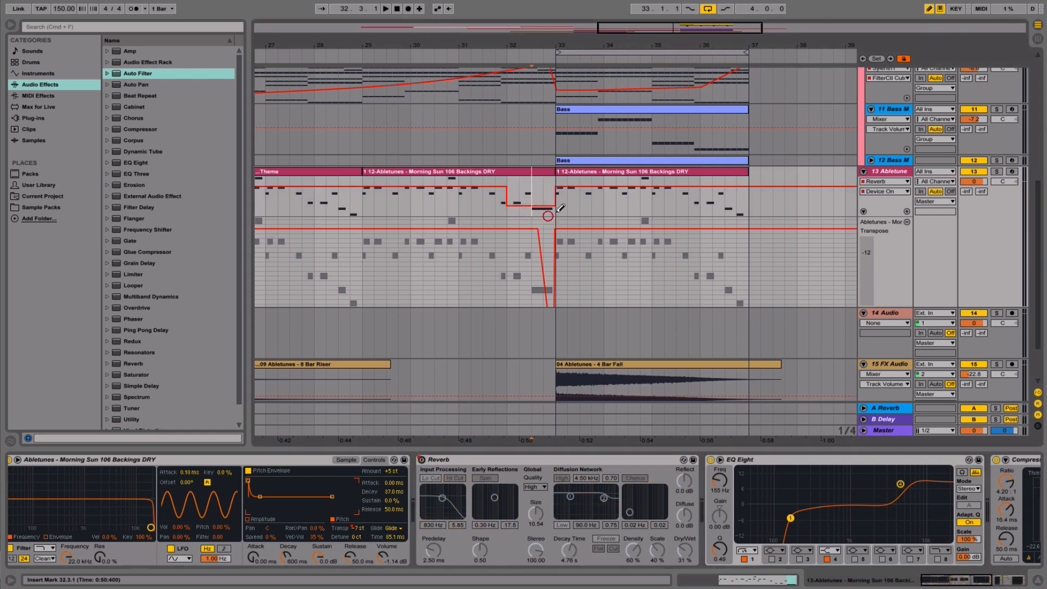
- Move the start of the Reverb Device On automation dip to bar 32.3 and show that envelope in its own lane
left_click(524, 183)
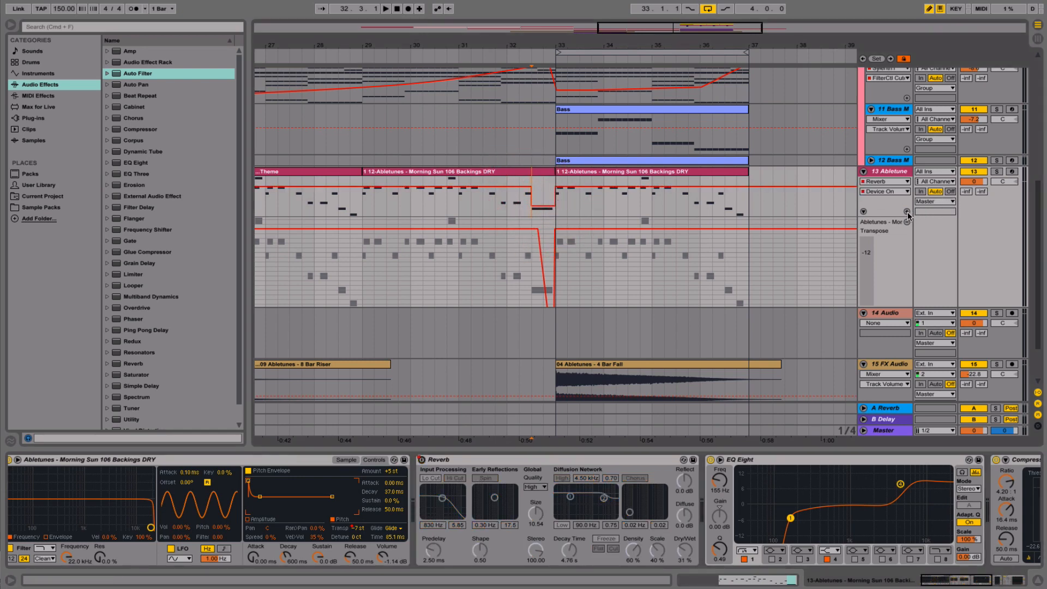
left_click(907, 212)
- Play back the transition into bar 33, starting from bar 32 and again from bar 31
left_click(508, 244)
key("space")
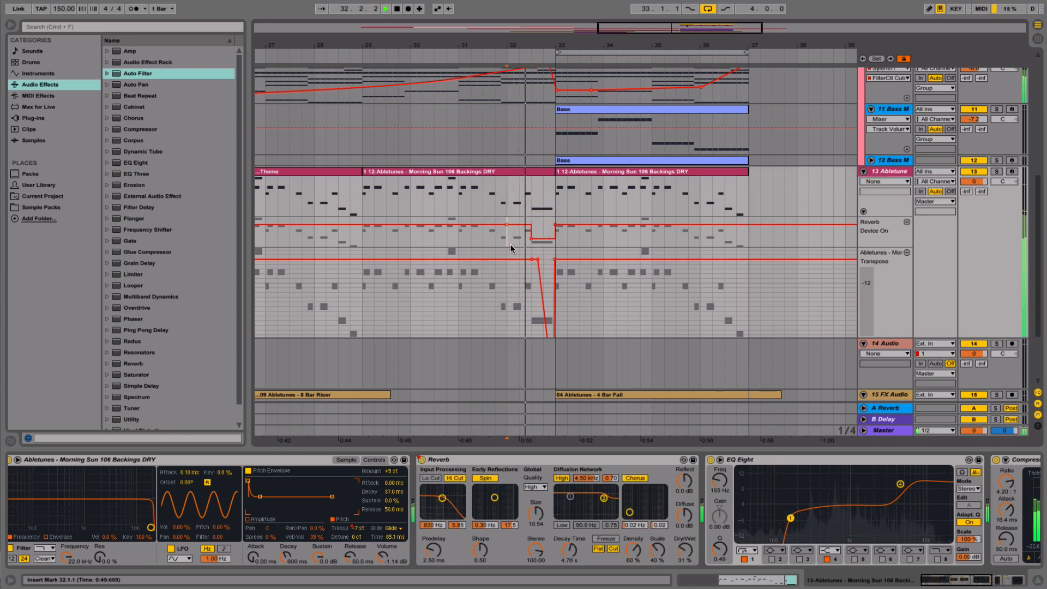
left_click(459, 240)
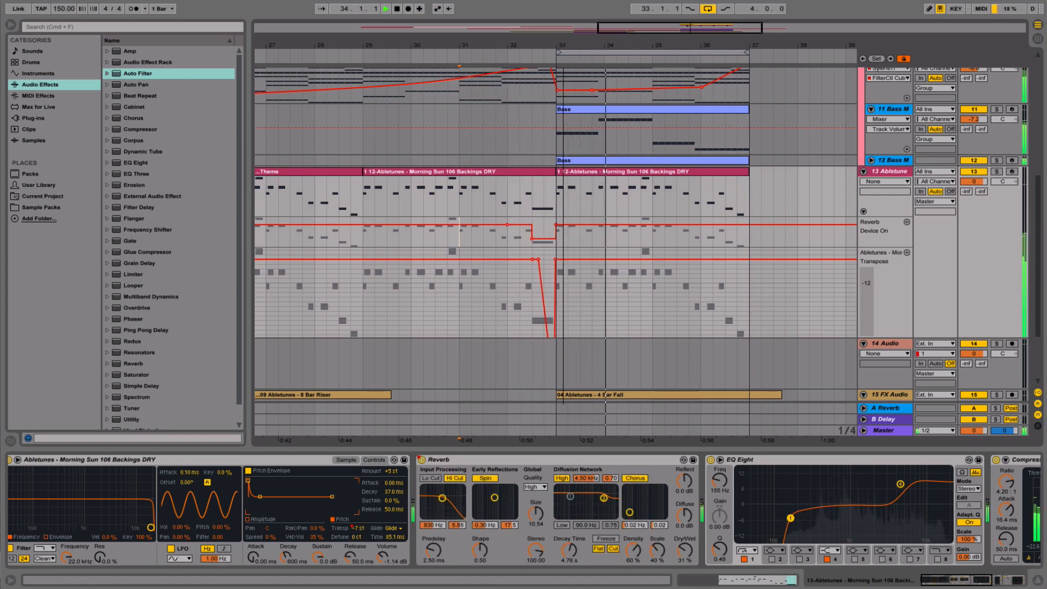
scroll(560, 173, "down", 5)
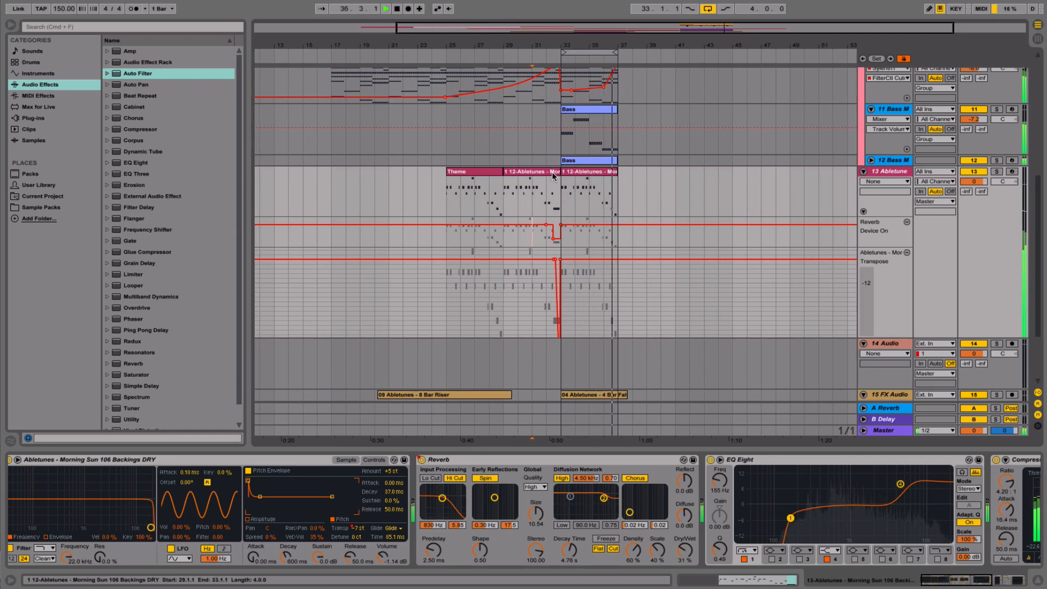
scroll(588, 184, "down", 3)
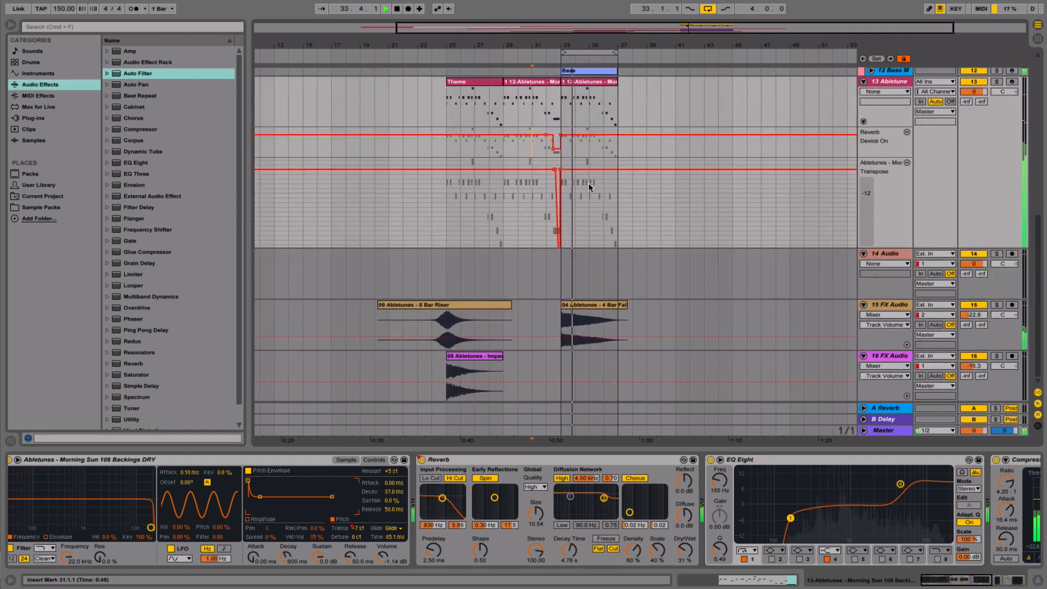
scroll(588, 182, "up", 10)
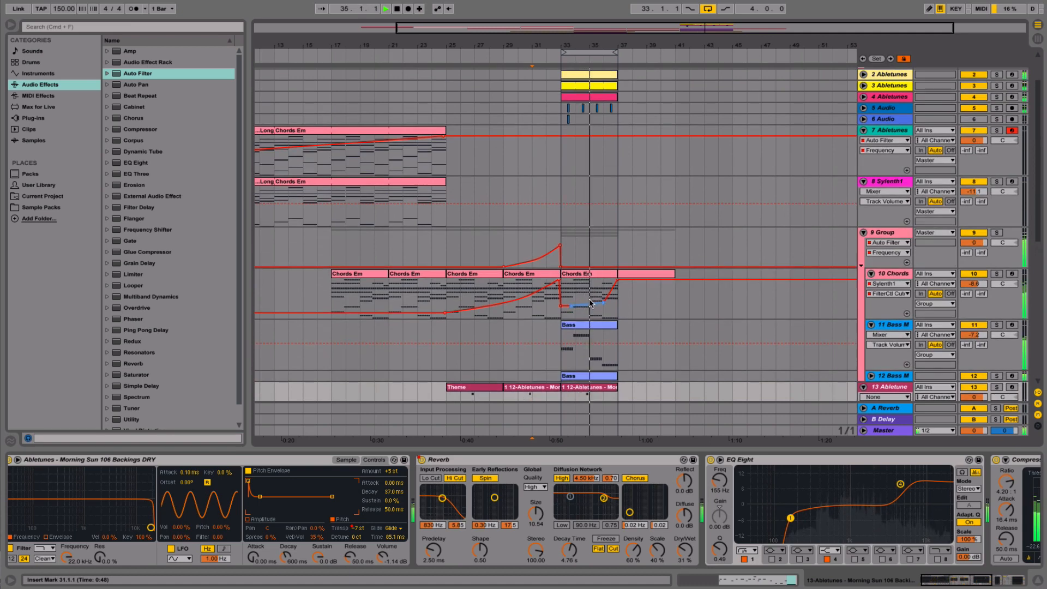
- Raise the Sylenth1 filter cutoff automation on the 10 Chords track over bars 33 to 37 and hide the device view
left_click_drag(580, 304, 574, 279)
left_click(571, 301)
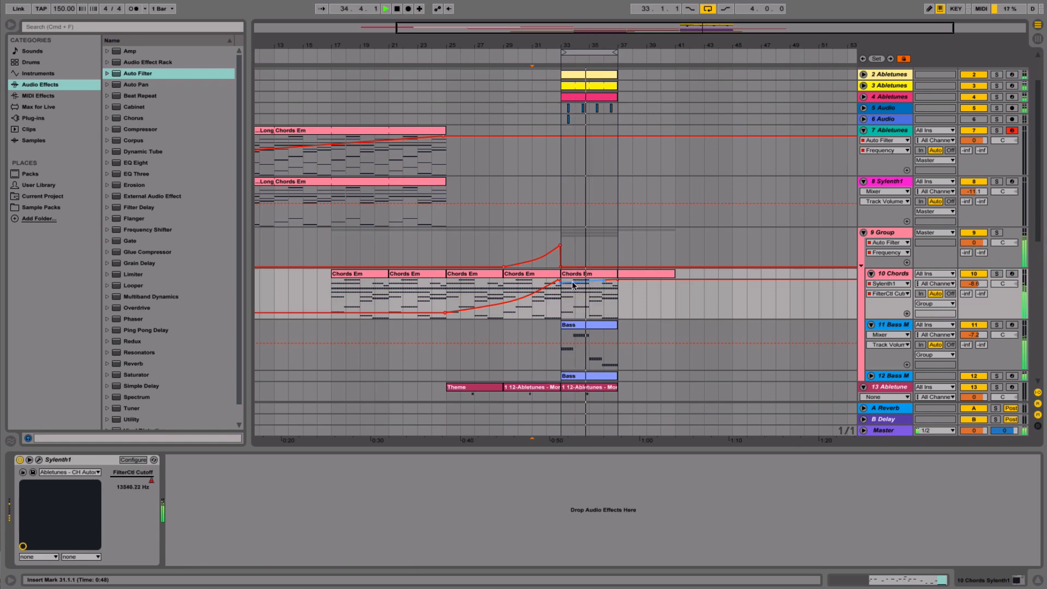
left_click(1038, 580)
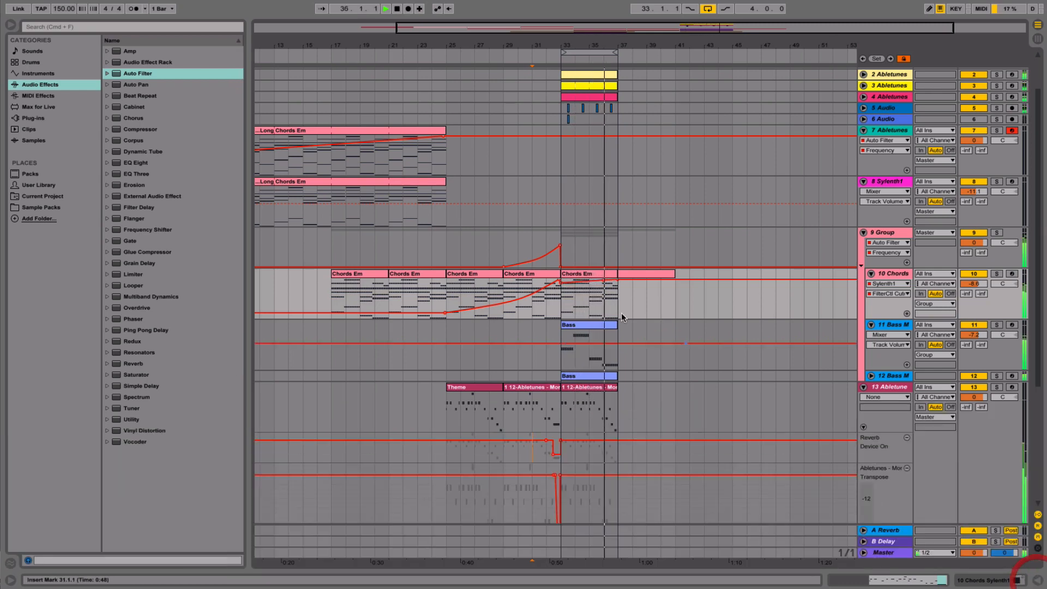
- Play the arrangement from bar 9, where the Long Chords Em clip starts on the 8 Sylenth1 track
scroll(622, 317, "down", 5)
scroll(622, 317, "up", 6)
scroll(622, 317, "left", 1)
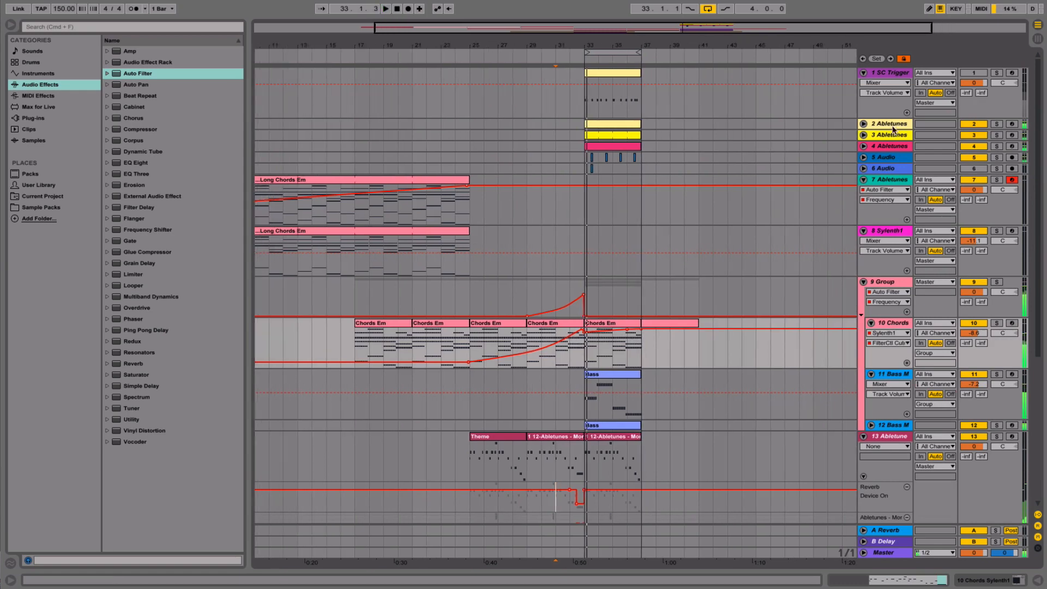
scroll(466, 229, "right", 3)
scroll(466, 229, "left", 6)
left_click(466, 230)
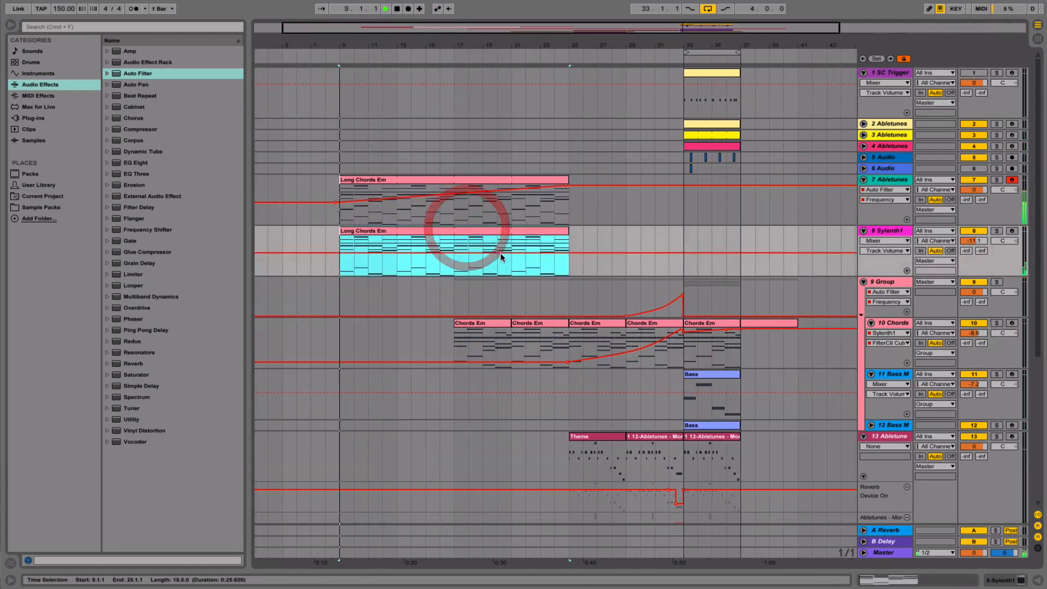
key("space")
scroll(533, 290, "left", 2)
scroll(533, 291, "right", 3)
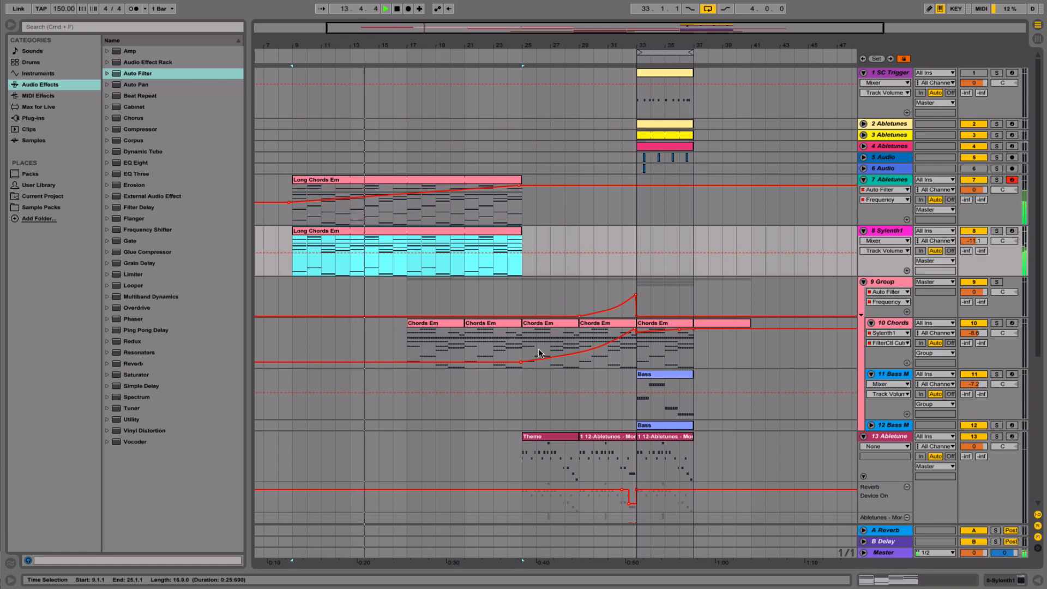
scroll(551, 344, "right", 1)
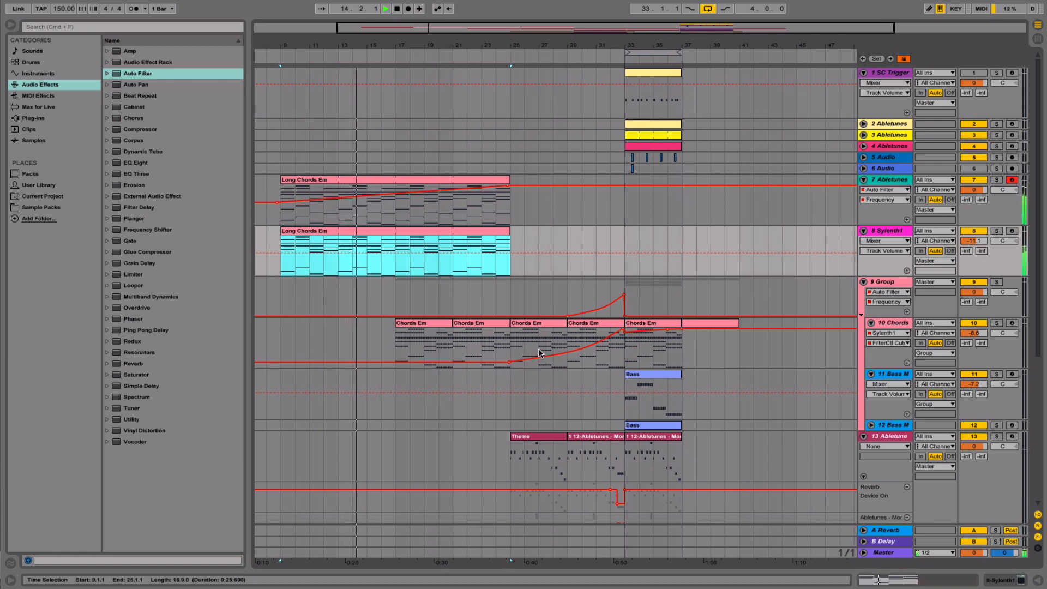
left_click(548, 393)
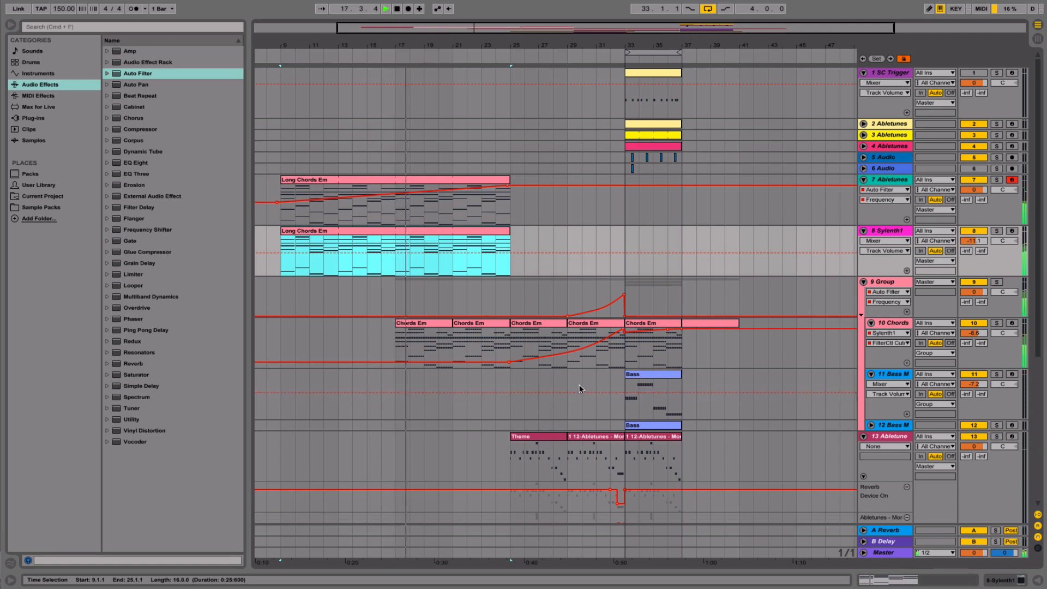
- Stop playback and insert a new MIDI track directly below the 5 Audio track
scroll(577, 388, "down", 5)
scroll(578, 388, "up", 5)
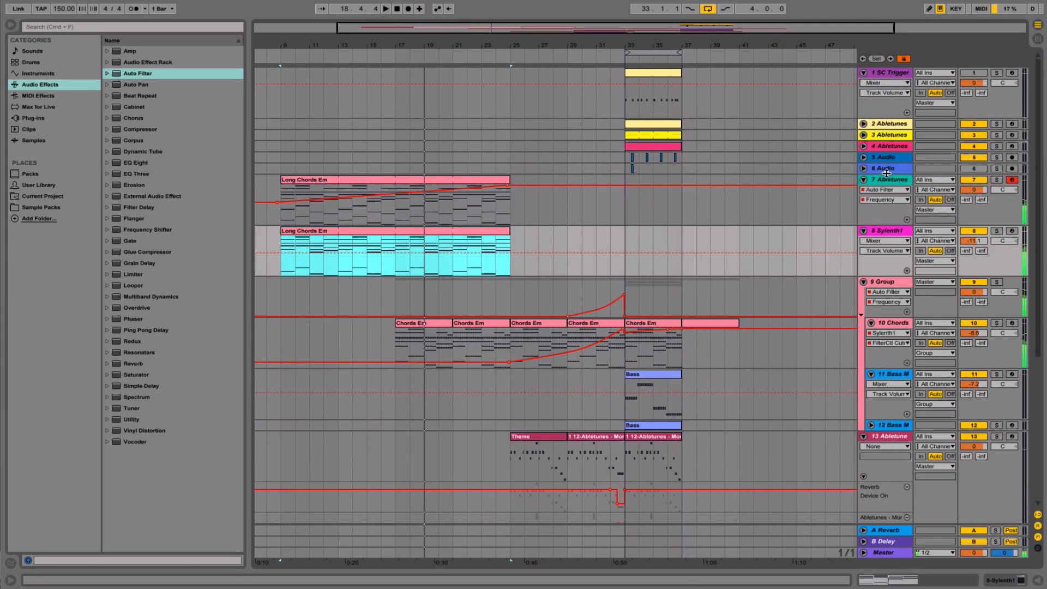
right_click(891, 156)
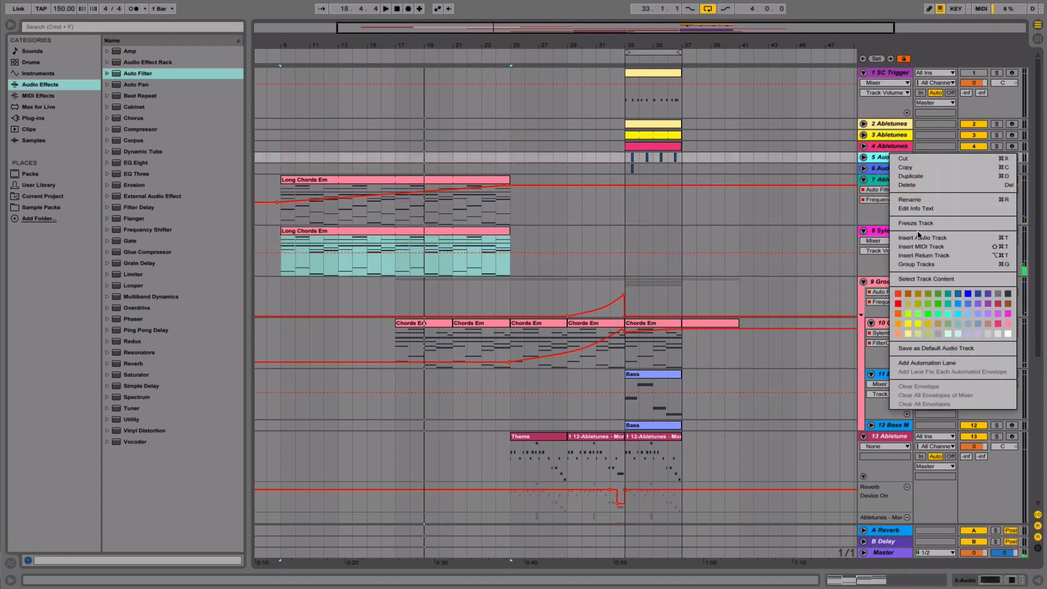
left_click(922, 250)
scroll(708, 175, "right", 1)
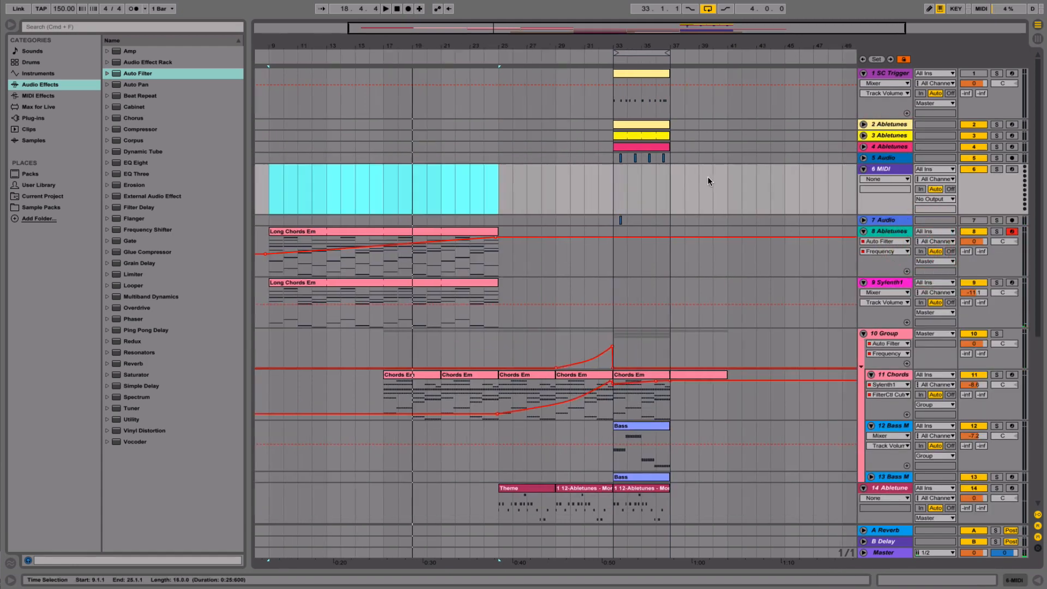
scroll(709, 176, "left", 3)
left_click(900, 171)
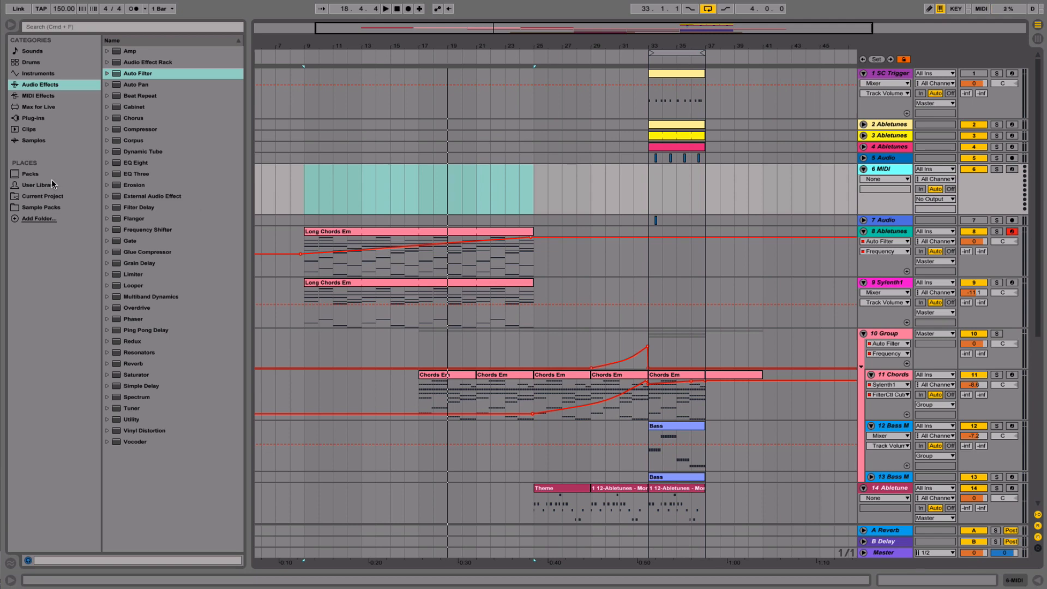
- Collapse the Risers, Falls and Effects pack in Sample Packs and open the Percussion folder of Abletunes - Urban Drums
left_click(36, 208)
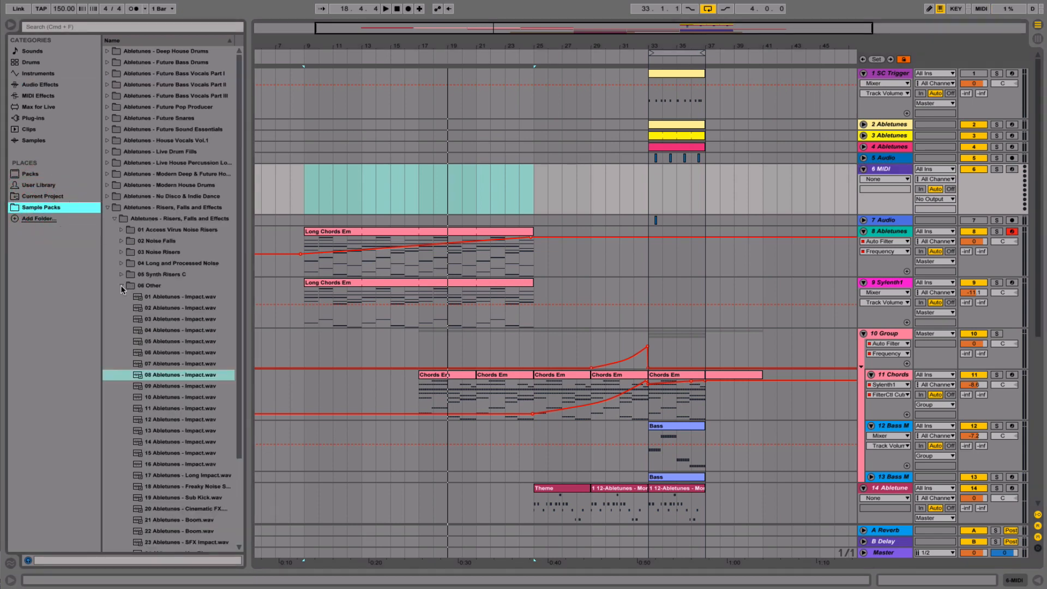
left_click(122, 287)
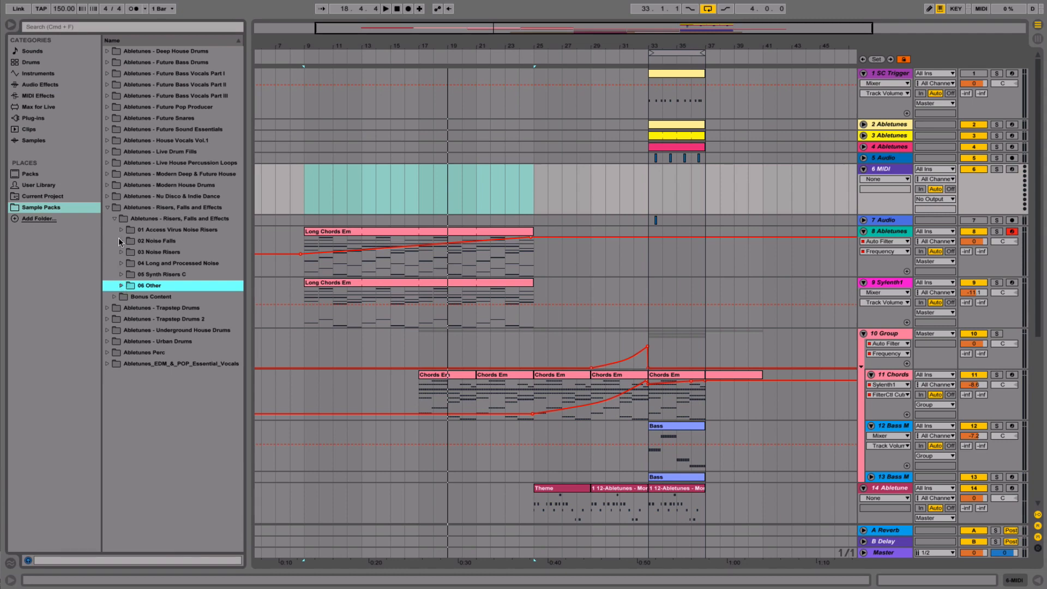
left_click(106, 208)
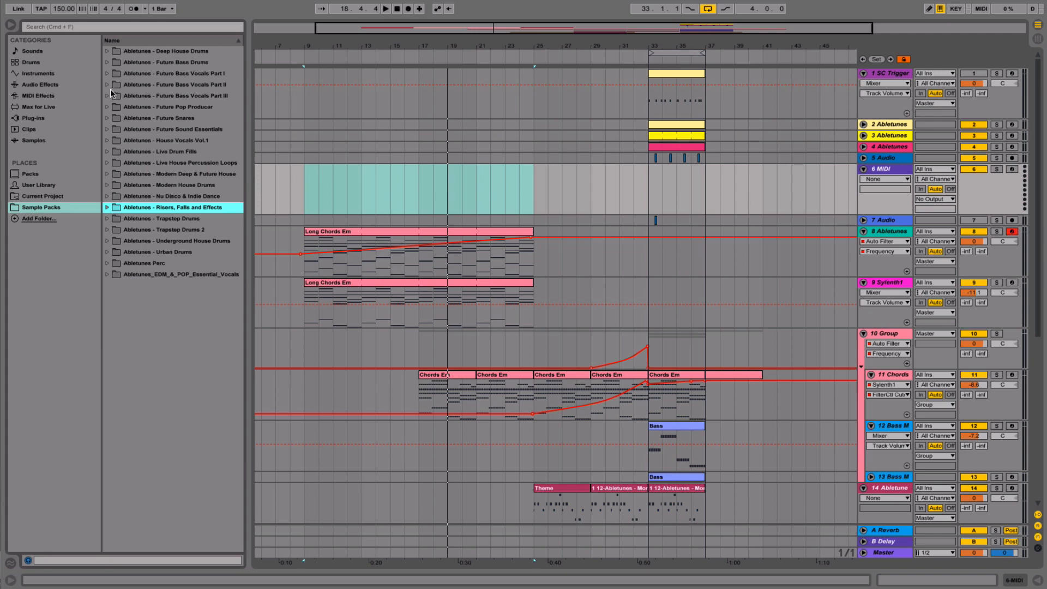
left_click(107, 252)
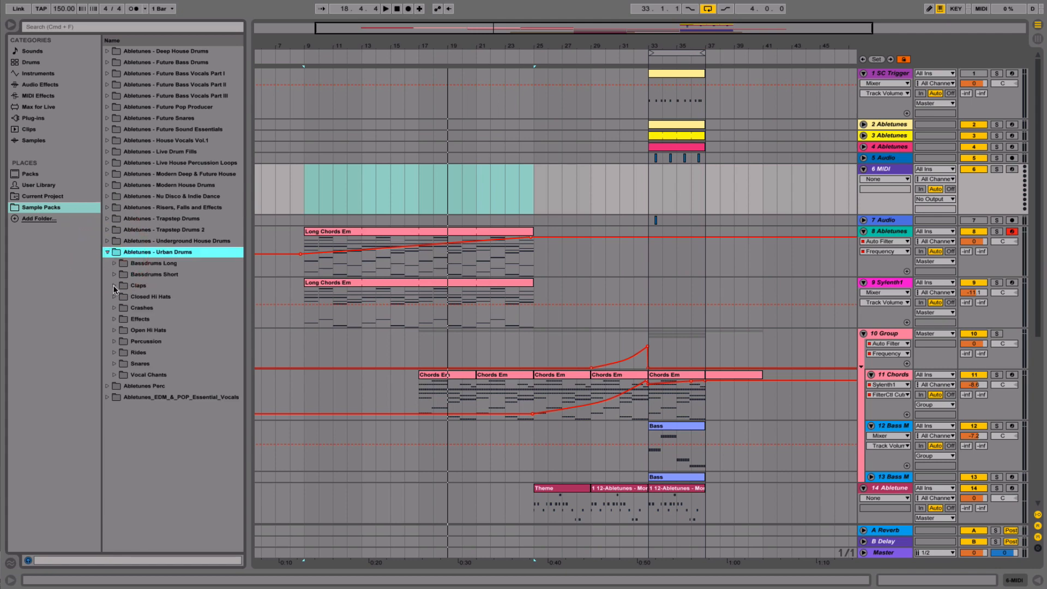
left_click(115, 342)
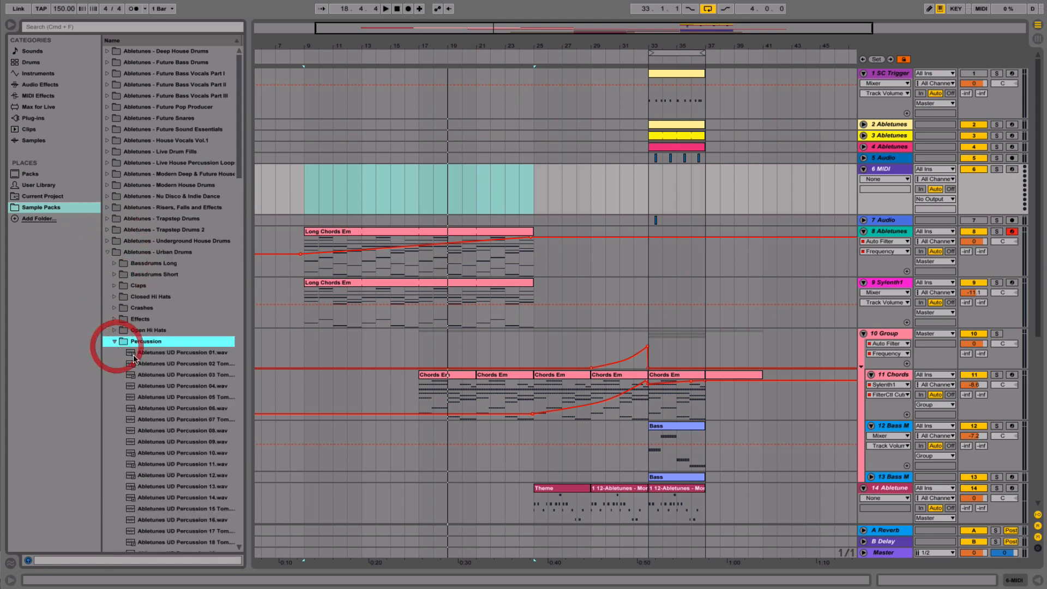
- Audition the Urban Drums percussion samples one after another, from Percussion 01 through Percussion 24 Tom
key("Down")
key("Down")
key("Down")
key("Down")
key("Down")
key("Down")
key("Down")
key("Down")
key("Down")
key("Down")
key("Down")
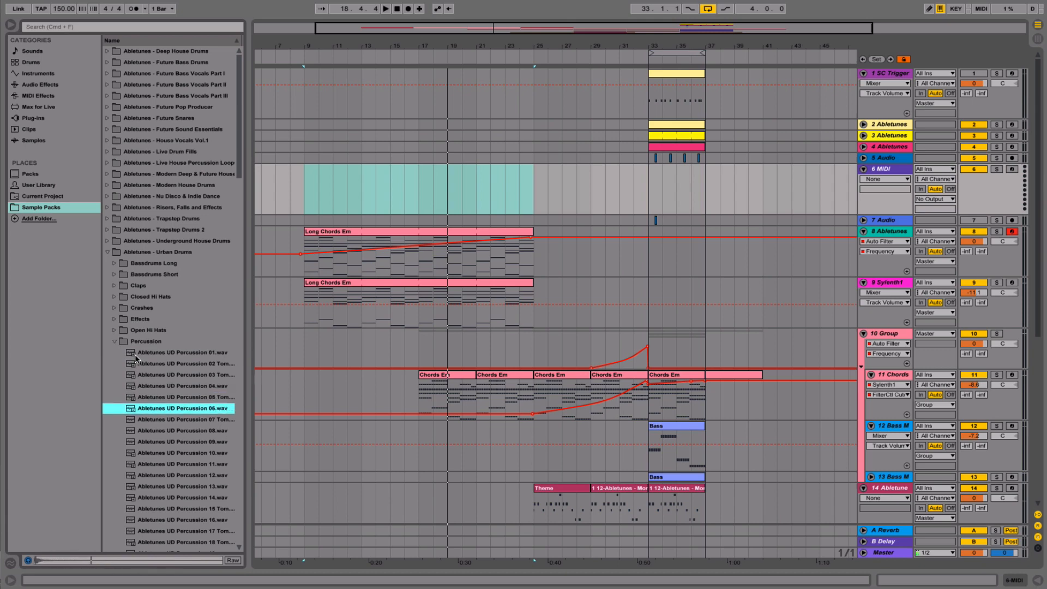
scroll(135, 359, "down", 7)
scroll(132, 363, "down", 2)
key("Down")
key("Down")
key("Down")
key("Down")
key("Down")
key("Down")
key("Down")
key("Down")
key("Down")
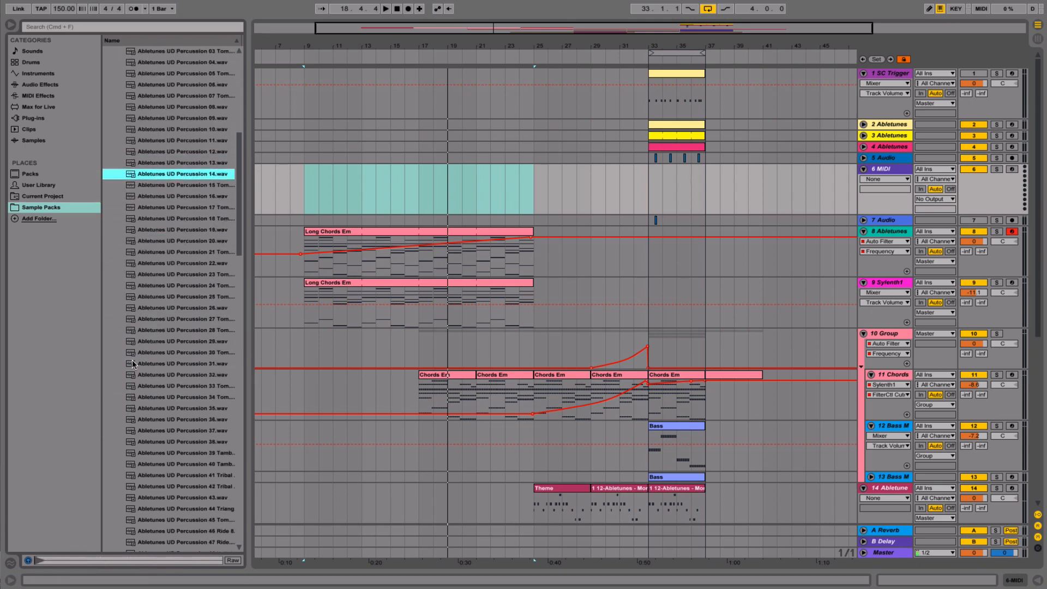
key("Down")
key("Down")
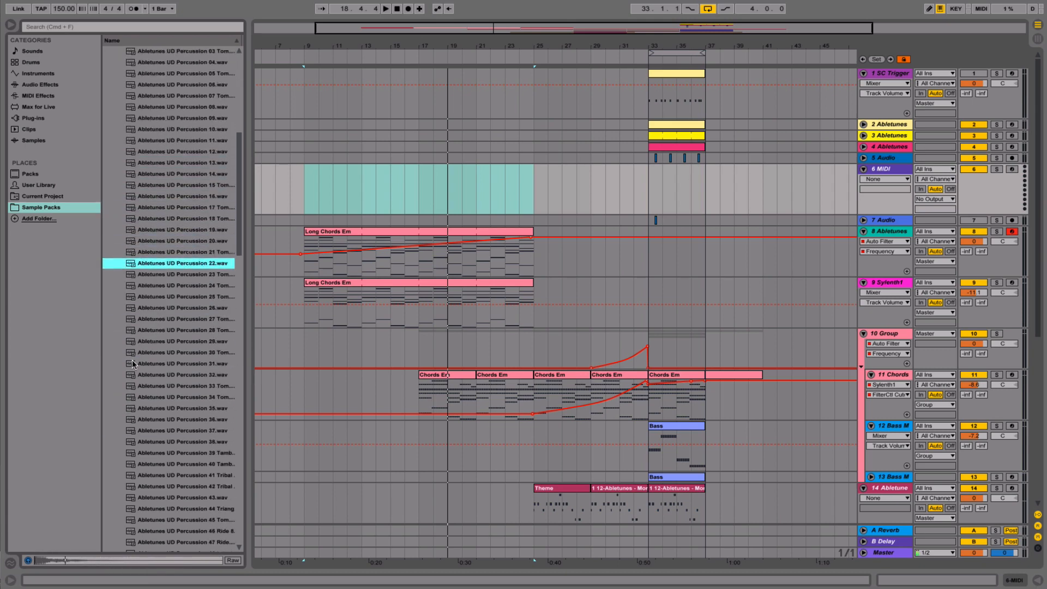
key("Down")
key("Down")
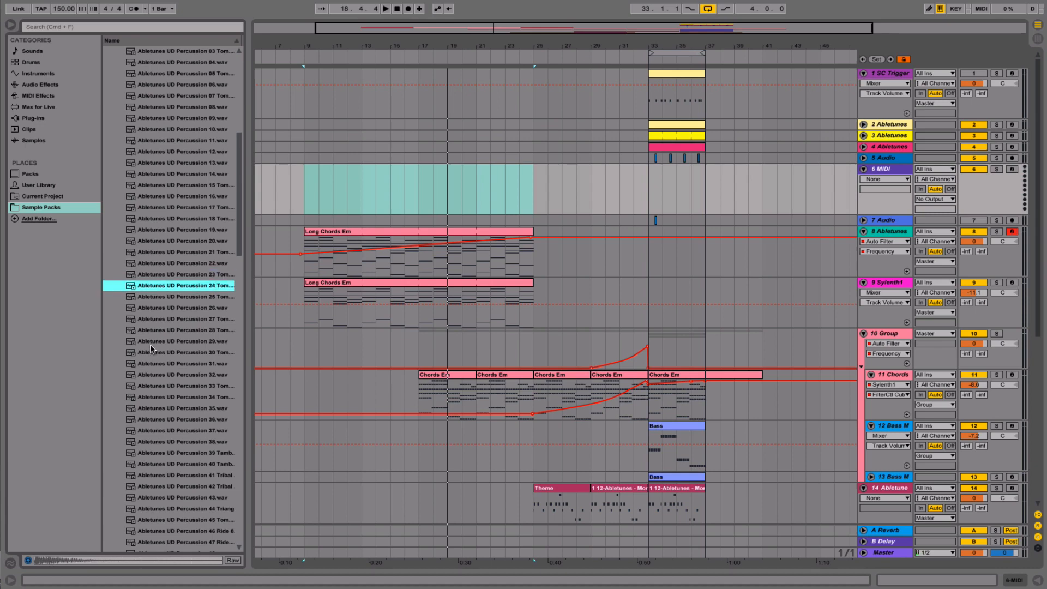
- Widen the browser to show longer sample names and look further through the Percussion folder
scroll(150, 345, "down", 2)
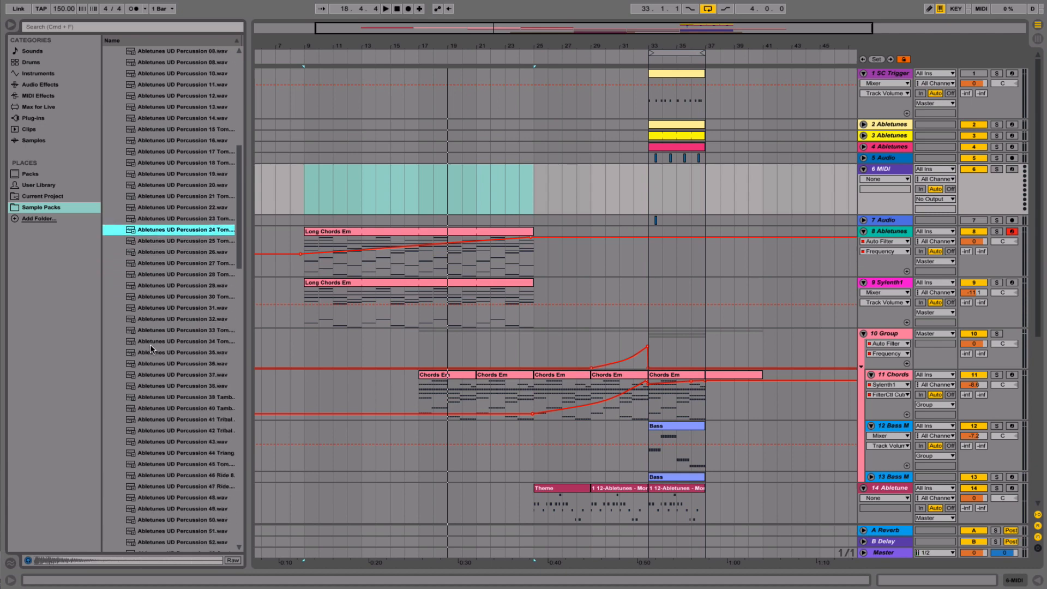
left_click_drag(248, 330, 266, 330)
scroll(162, 328, "down", 6)
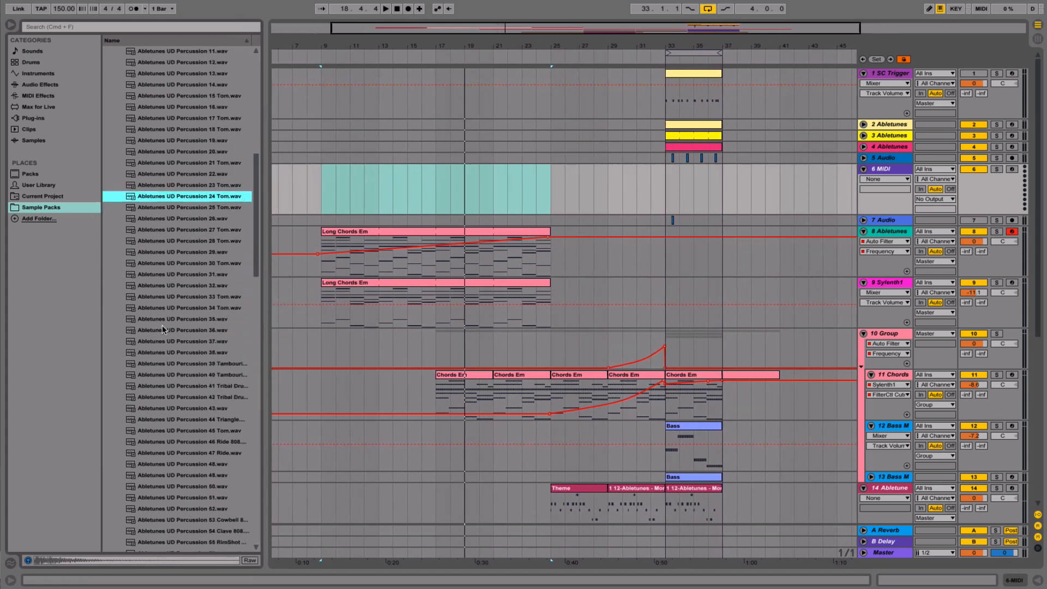
scroll(162, 325, "down", 8)
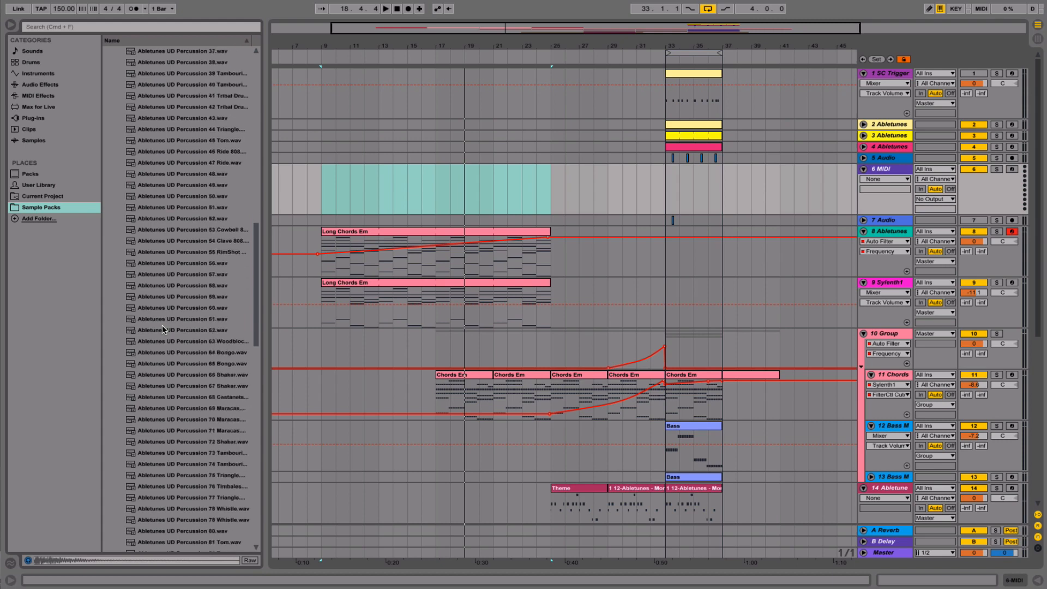
scroll(162, 325, "down", 1)
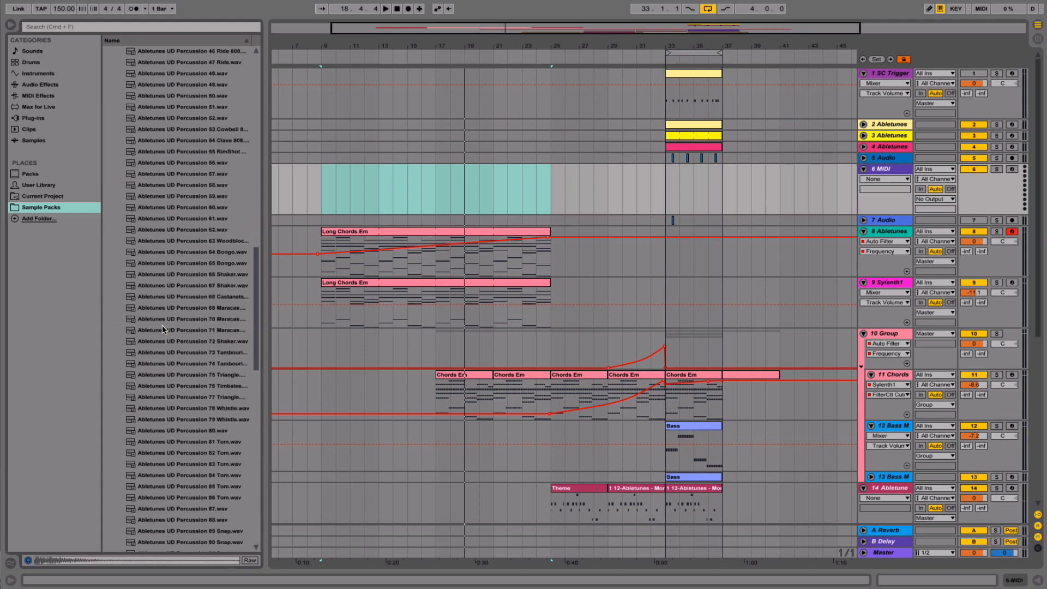
- Audition percussion samples including 65 Bongo, 74 Tambourine and the snaps from 102 through 105
left_click(166, 309)
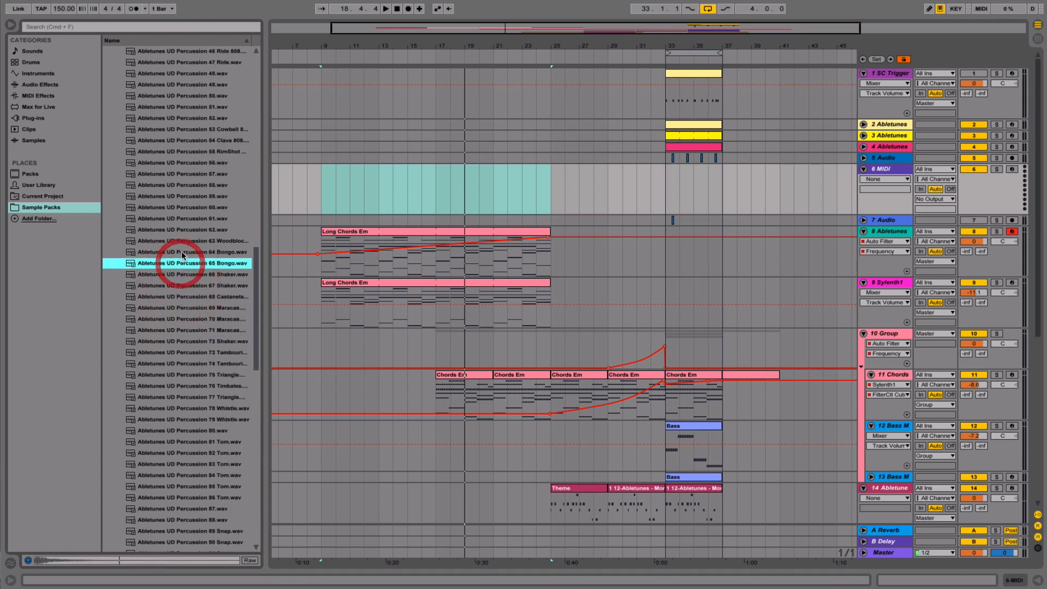
left_click(187, 361)
scroll(187, 361, "up", 3)
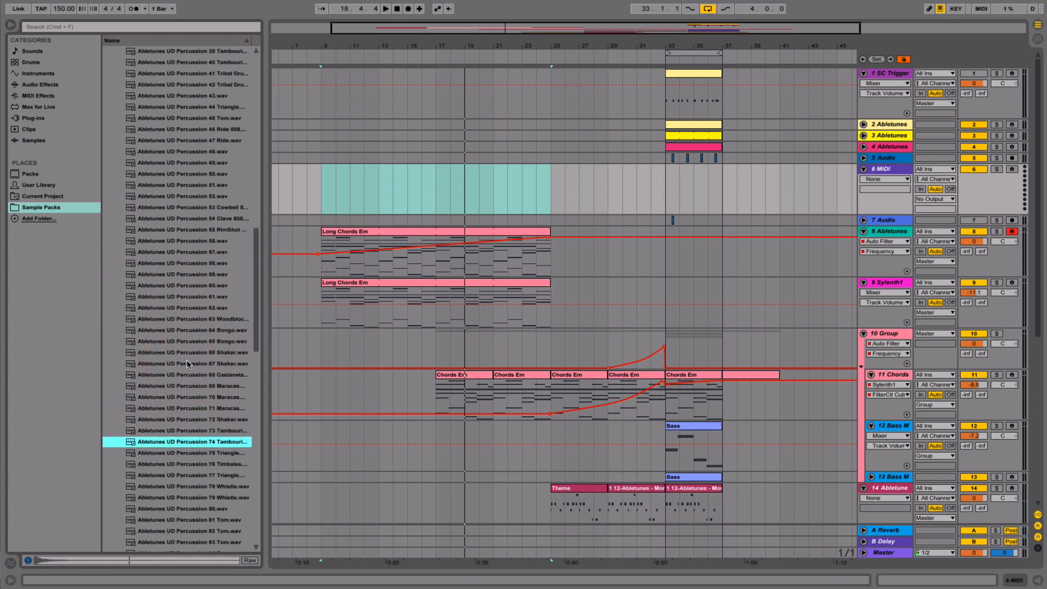
scroll(187, 361, "down", 6)
left_click(187, 361)
scroll(187, 362, "down", 3)
scroll(187, 363, "down", 5)
left_click(187, 363)
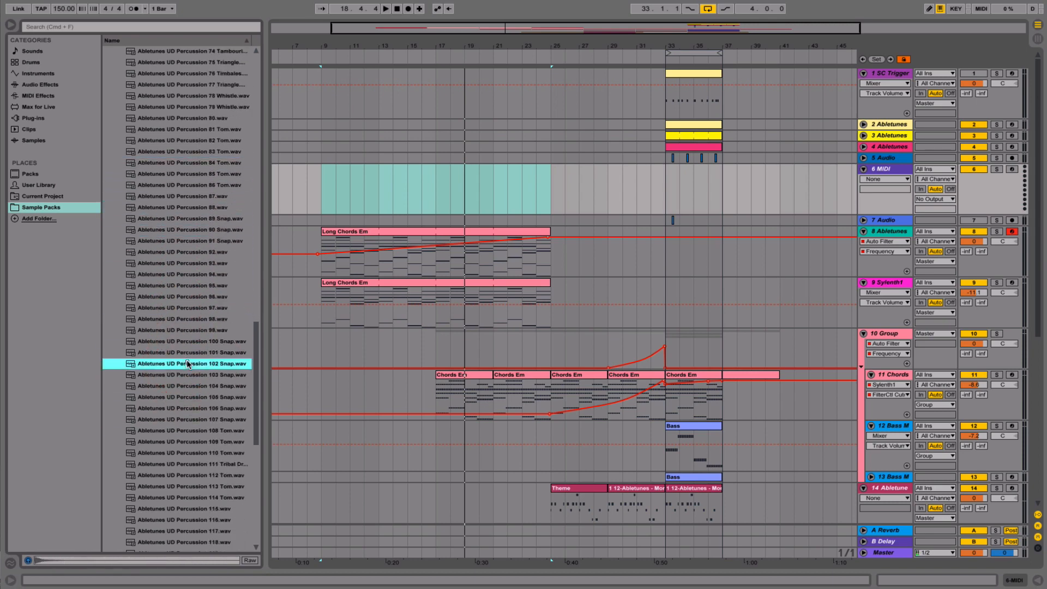
key("Down")
key("Down")
key("Down")
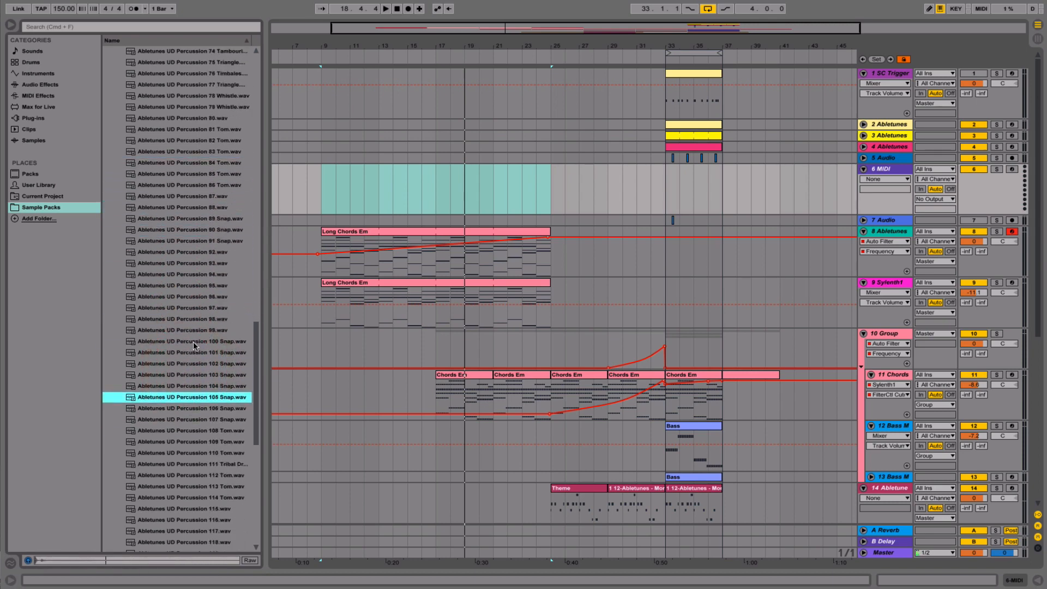
- Load the Percussion 105 Snap sample onto MIDI track 6, set its Simpler volume to -5.06 dB and play the arrangement
double_click(893, 173)
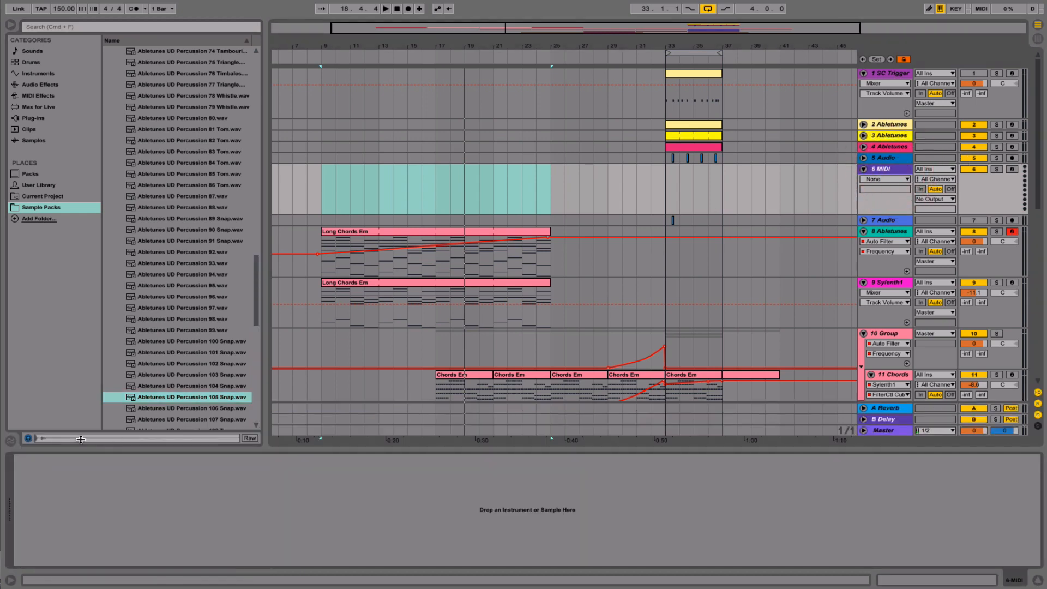
left_click_drag(162, 402, 262, 554)
left_click_drag(276, 511, 276, 512)
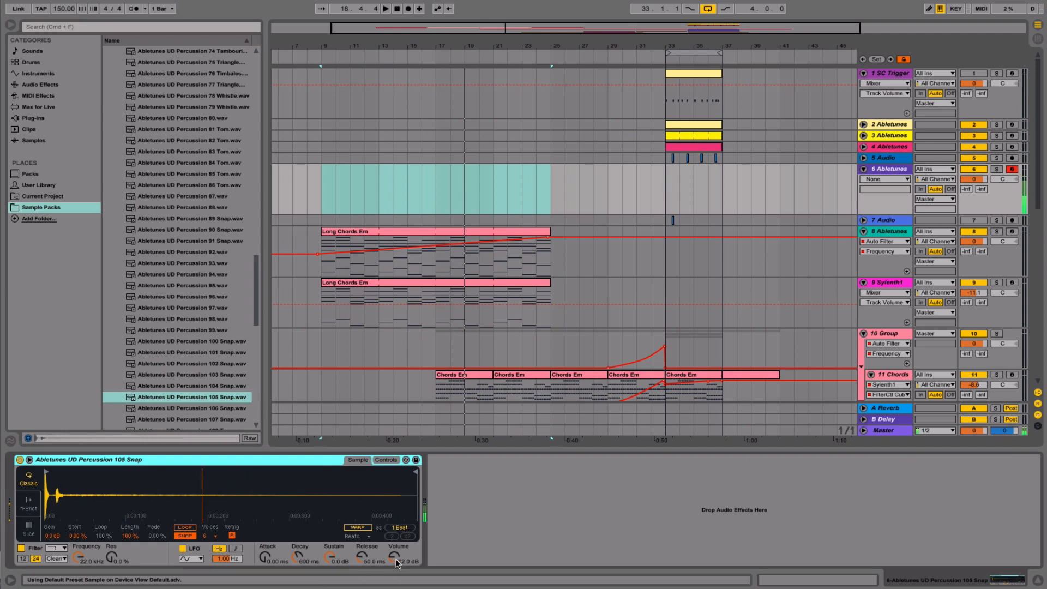
left_click_drag(396, 559, 396, 549)
key("space")
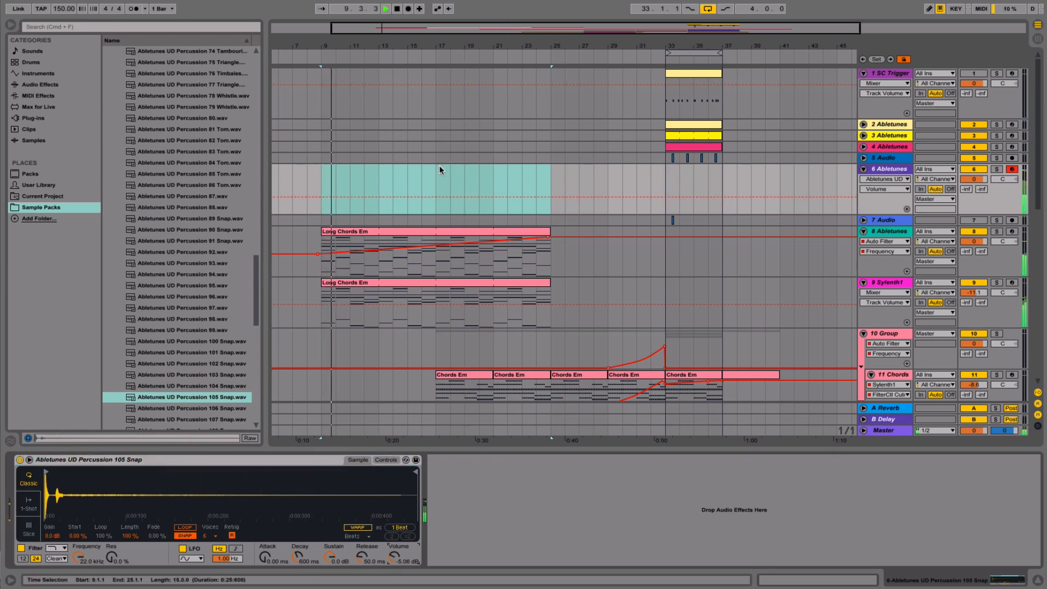
- Add a Reverb to the snap track with quality Mid and decay time 1.84 s, and play the arrangement with it
left_click(44, 86)
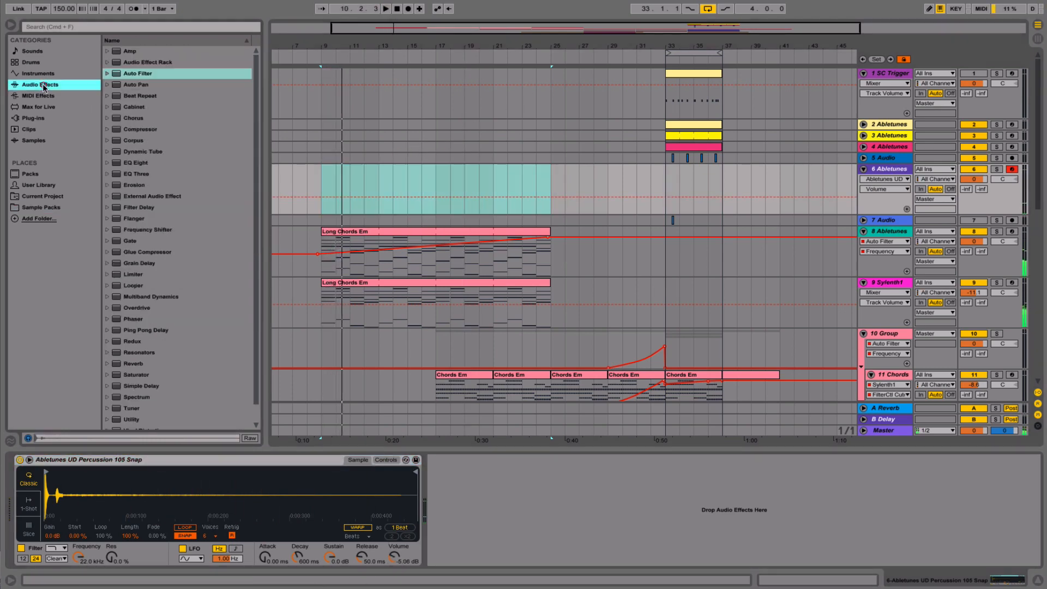
double_click(136, 363)
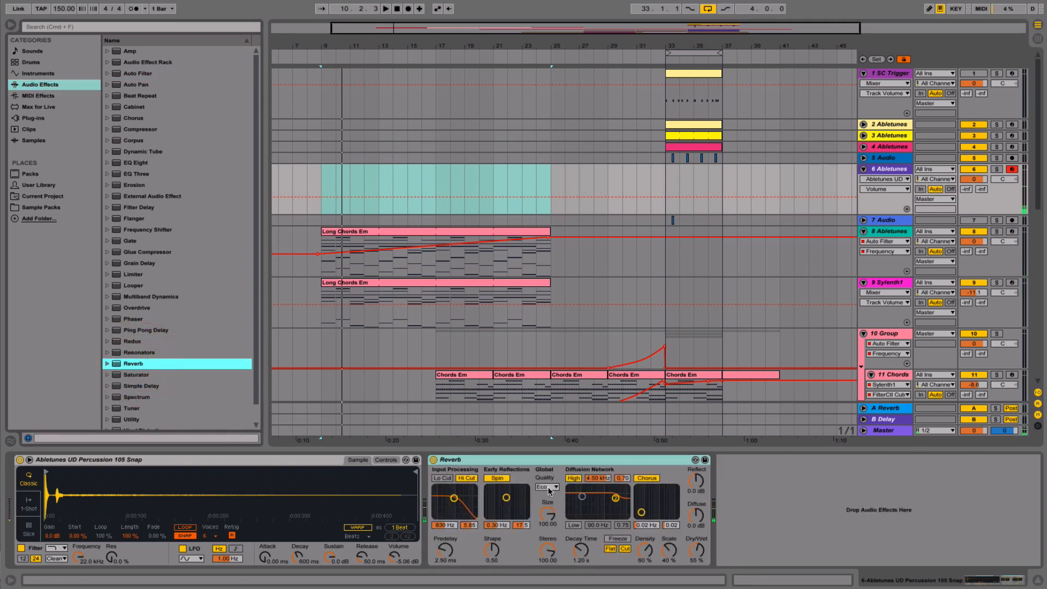
left_click(548, 487)
left_click(548, 495)
left_click_drag(581, 549, 581, 550)
key("space")
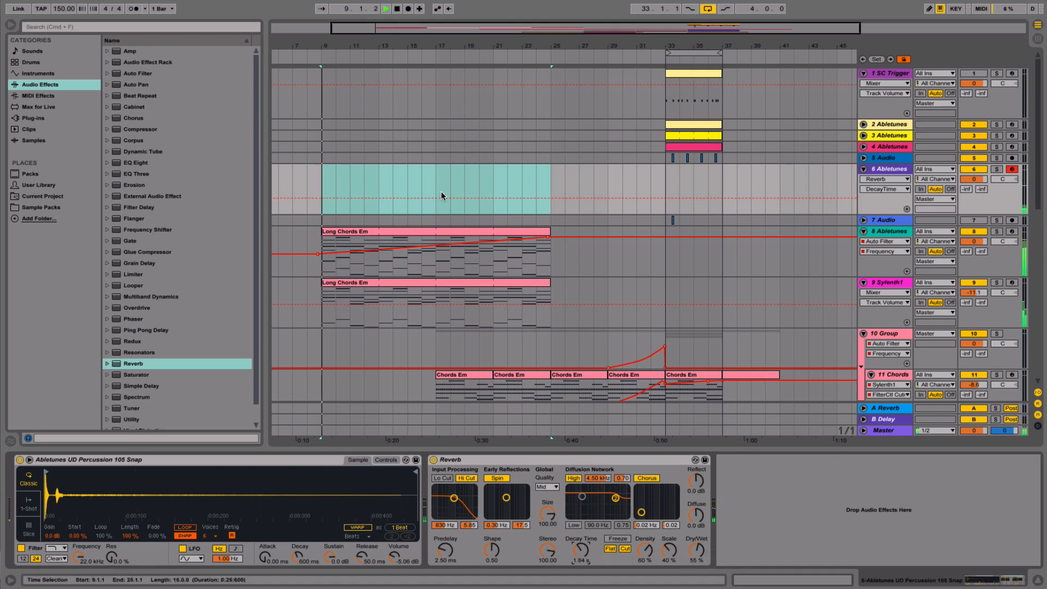
- Insert a one-bar MIDI clip at bar 9 on the snap track and open it for note editing
left_click(329, 177)
left_click_drag(329, 177, 331, 173)
key("space")
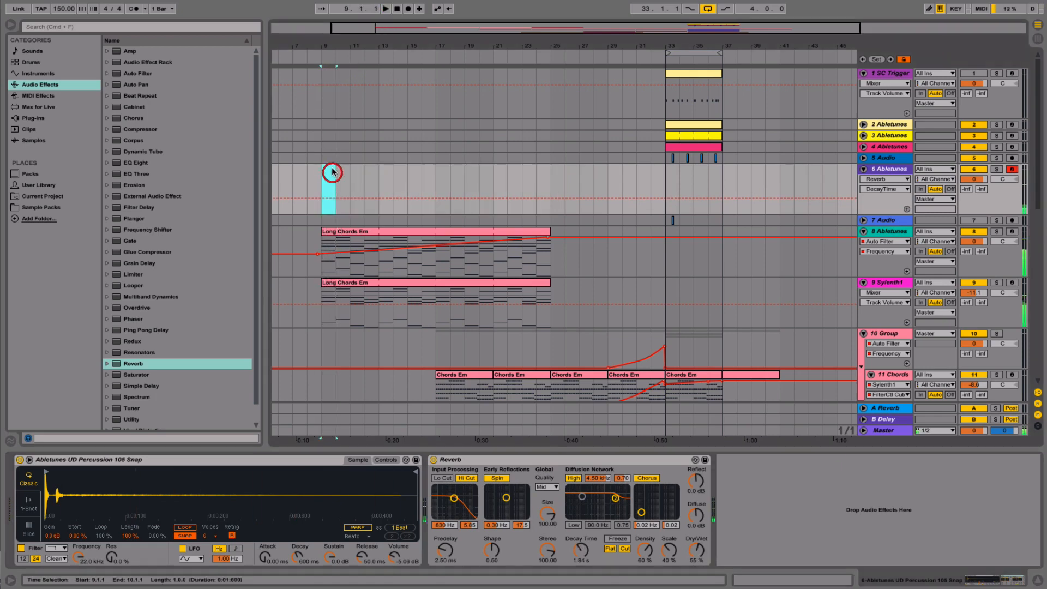
right_click(330, 167)
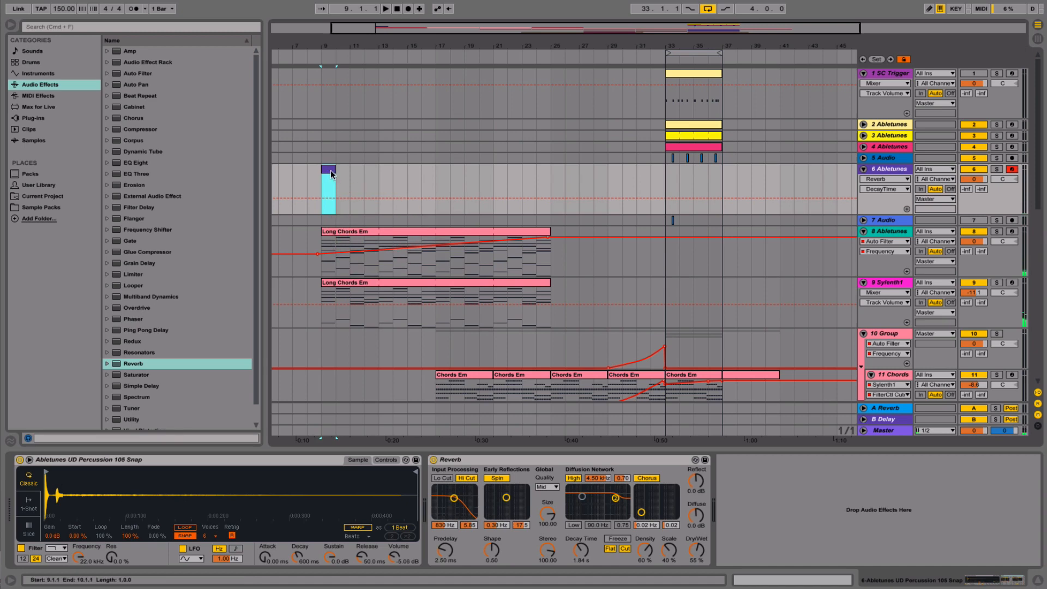
double_click(330, 170)
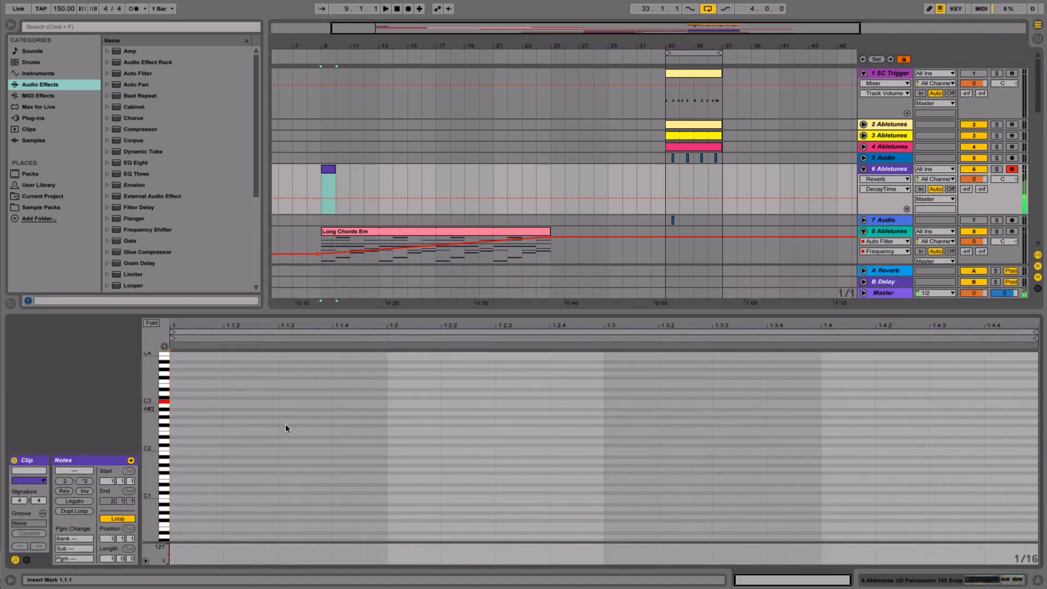
- Draw a C3 note starting on beat 3 of the clip and extend the looped clip to bar 25
left_click_drag(155, 397, 487, 410)
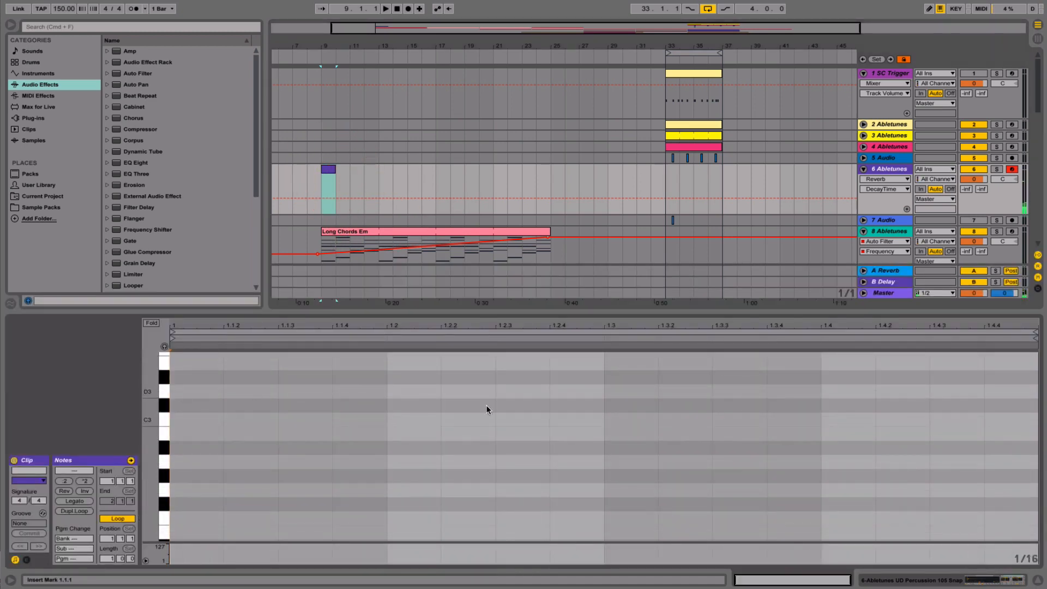
double_click(655, 419)
left_click_drag(659, 419, 762, 406)
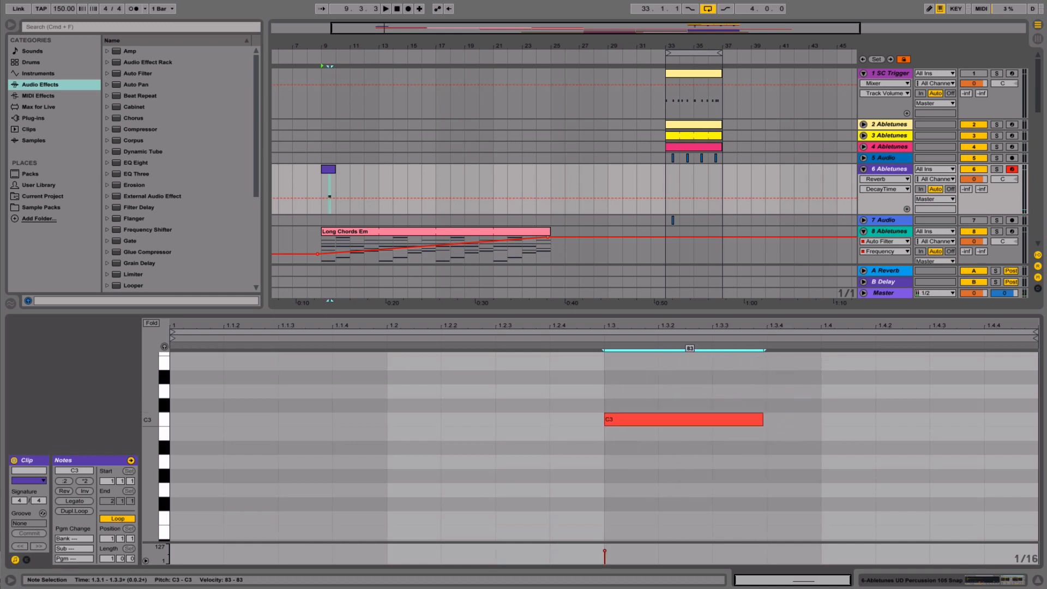
key("space")
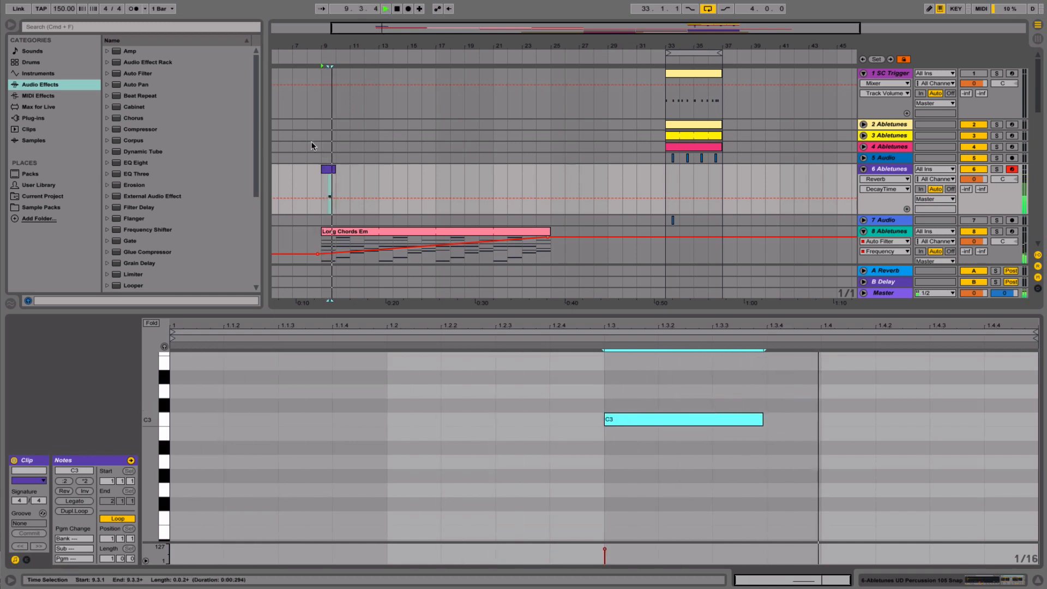
left_click_drag(336, 174, 547, 169)
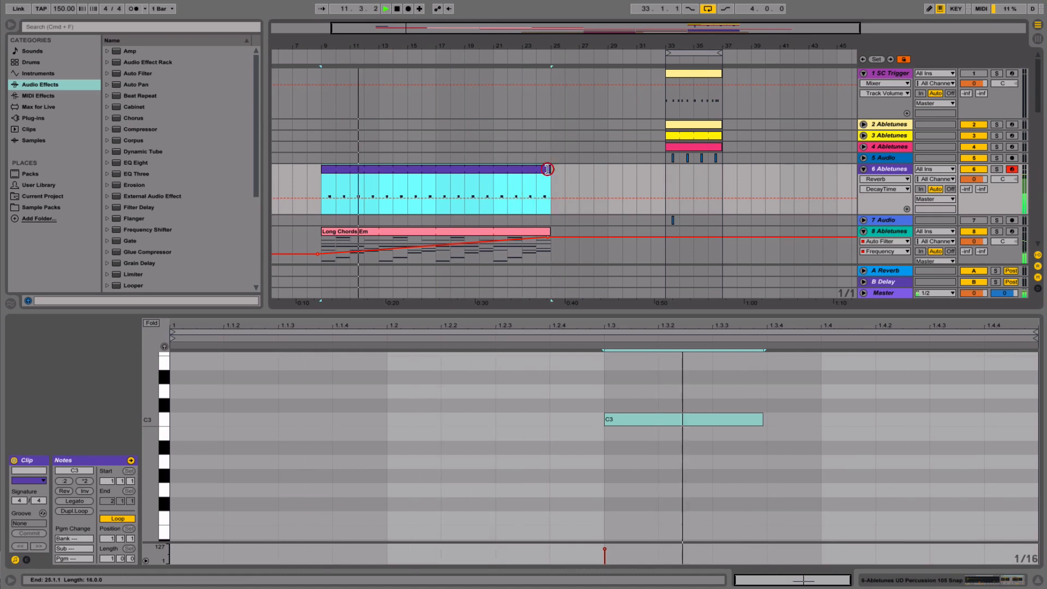
- Rename track 6 as Percussion 105 Snap and hide the clip detail view
left_click(882, 170)
mouse_move(874, 171)
left_mouse_down()
mouse_move(851, 168)
mouse_move(877, 168)
left_mouse_up()
key("BackSpace")
left_click(810, 171)
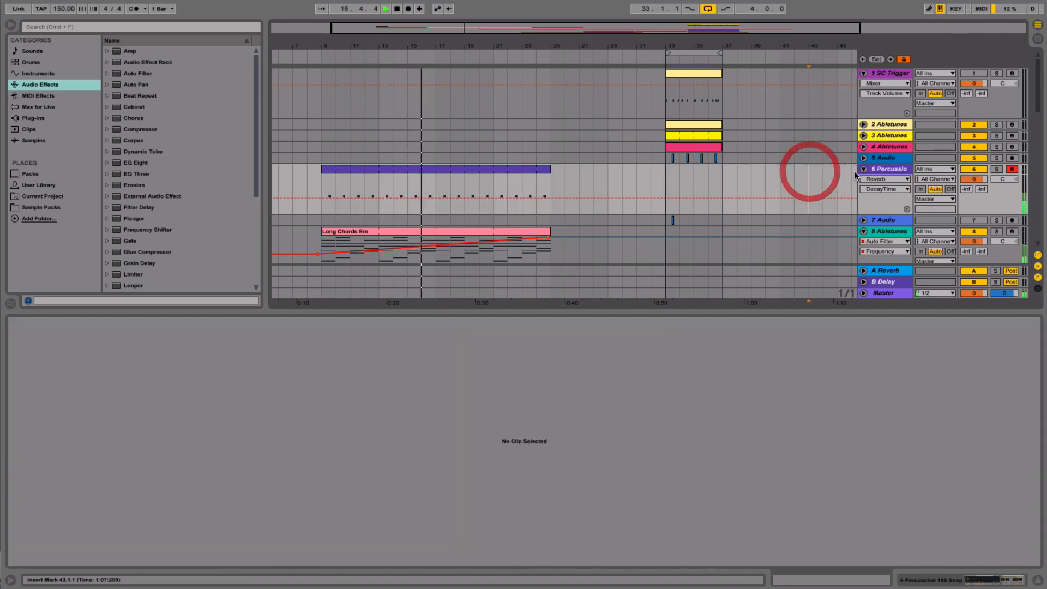
left_click(1031, 580)
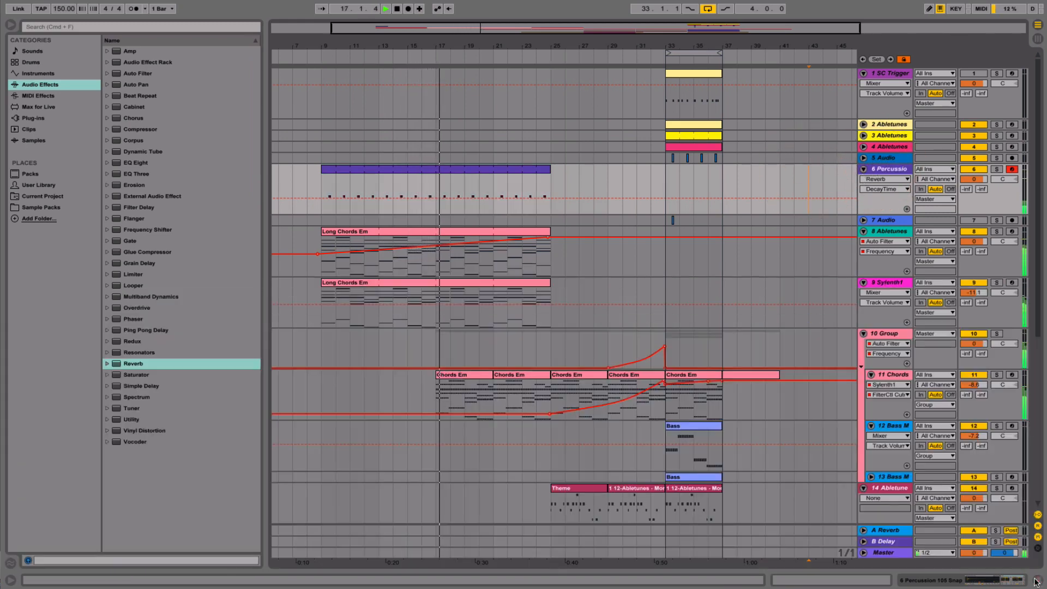
- Insert a new MIDI track directly below the Percussion track and stop playback
right_click(900, 170)
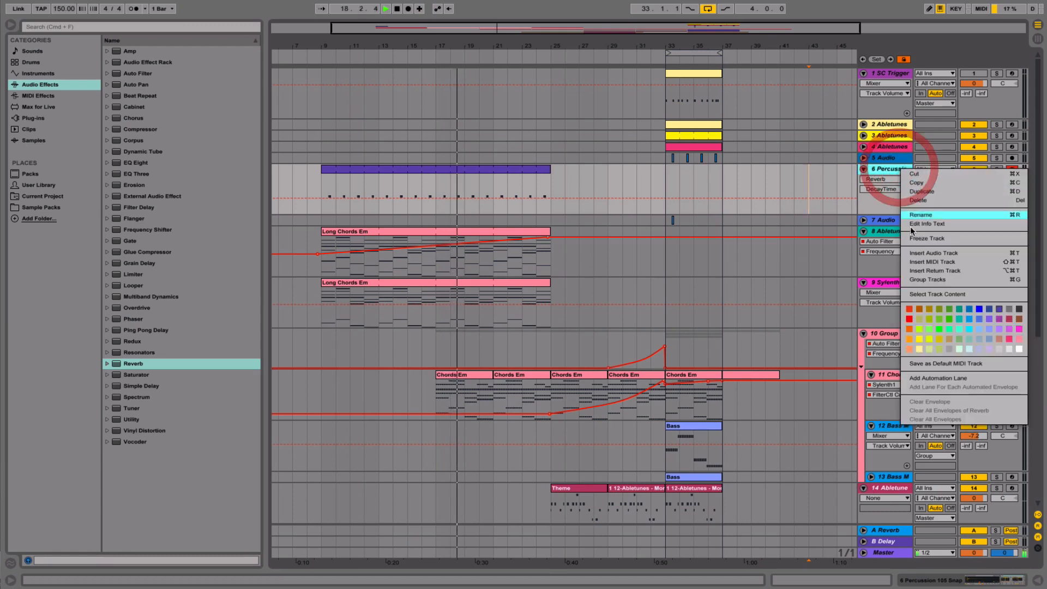
left_click(920, 263)
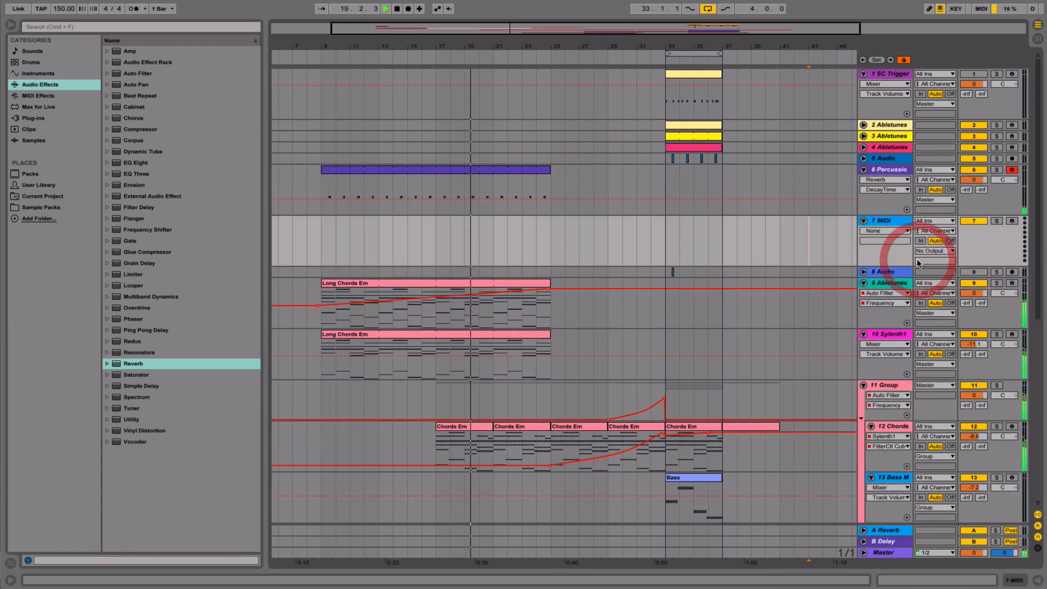
left_click(888, 221)
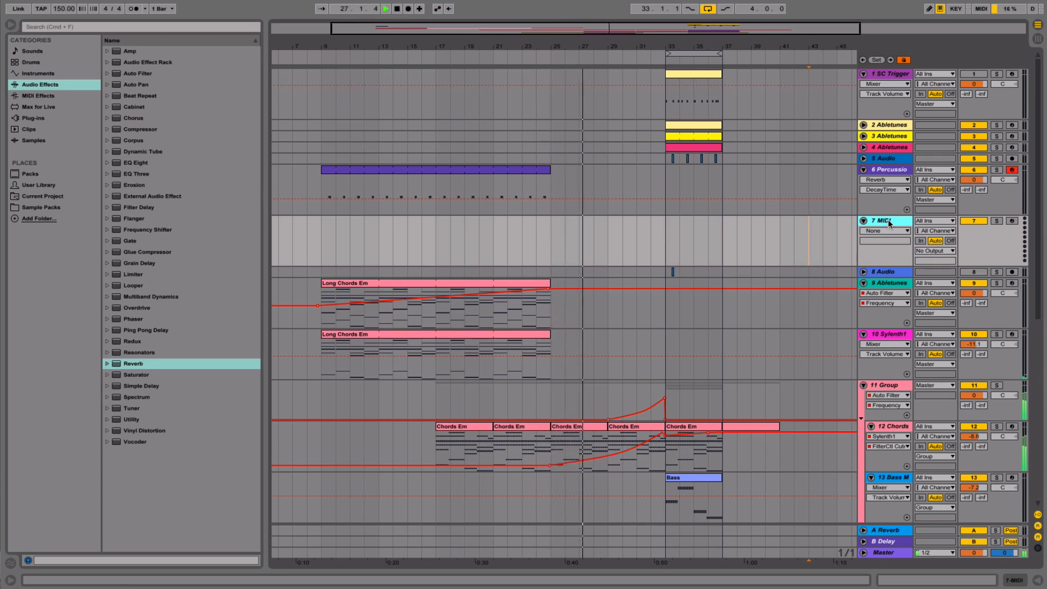
key("space")
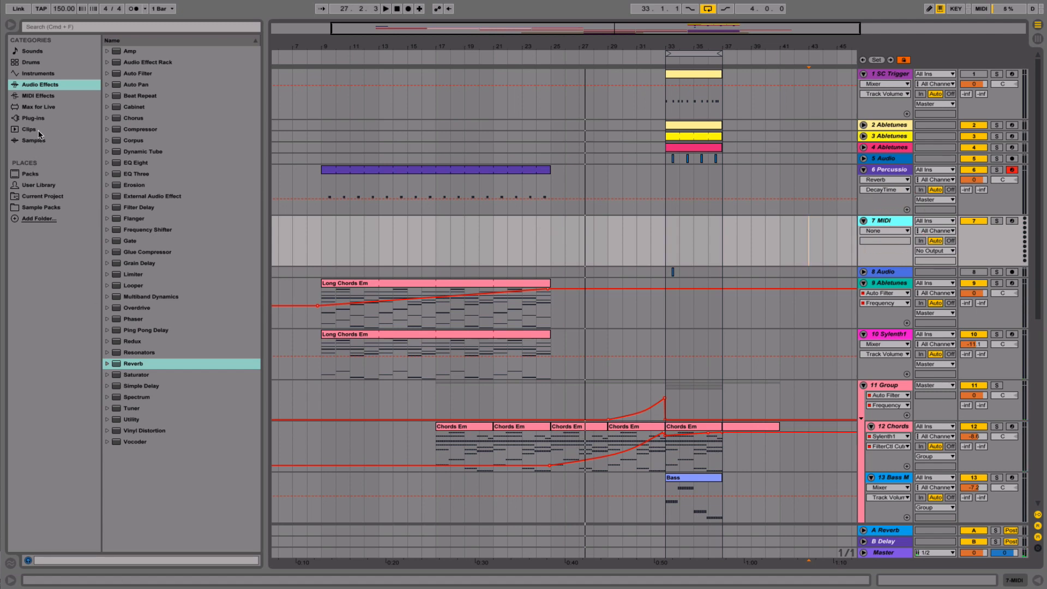
- Return to Sample Packs, collapse the Percussion folder of Abletunes - Urban Drums and open its Bassdrums Short folder
left_click(41, 208)
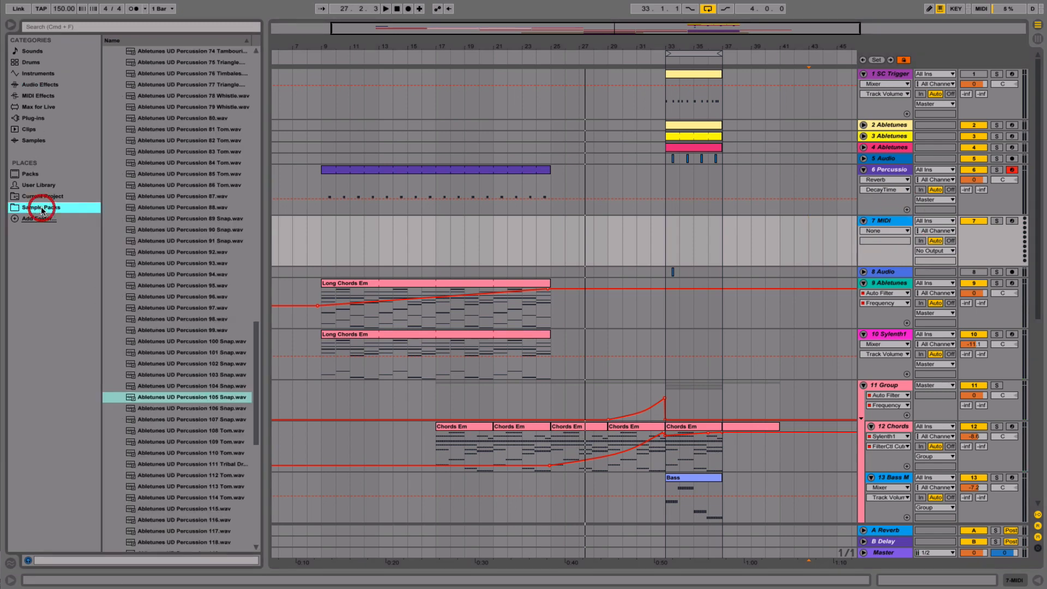
scroll(143, 280, "up", 15)
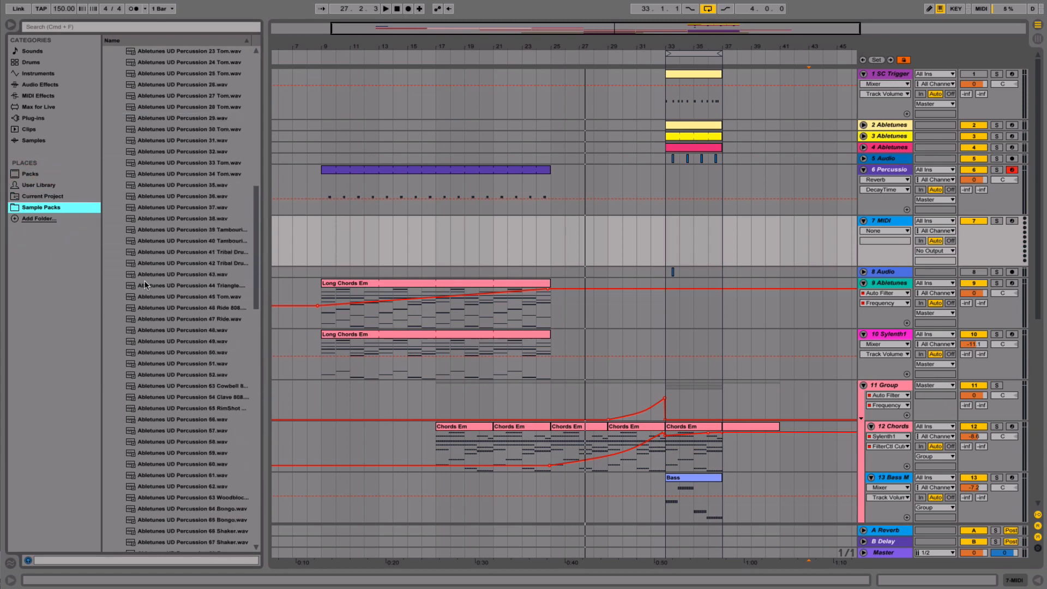
left_click(112, 241)
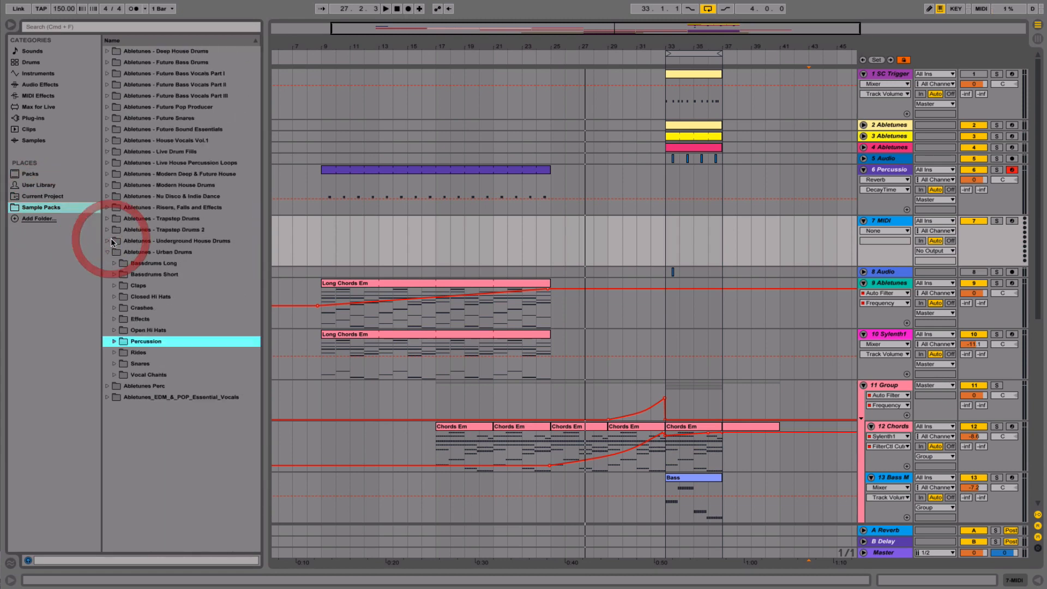
left_click(114, 275)
- Audition the Urban Drums short bassdrum samples from Short Bassdrum 03 through 09
left_click(134, 300)
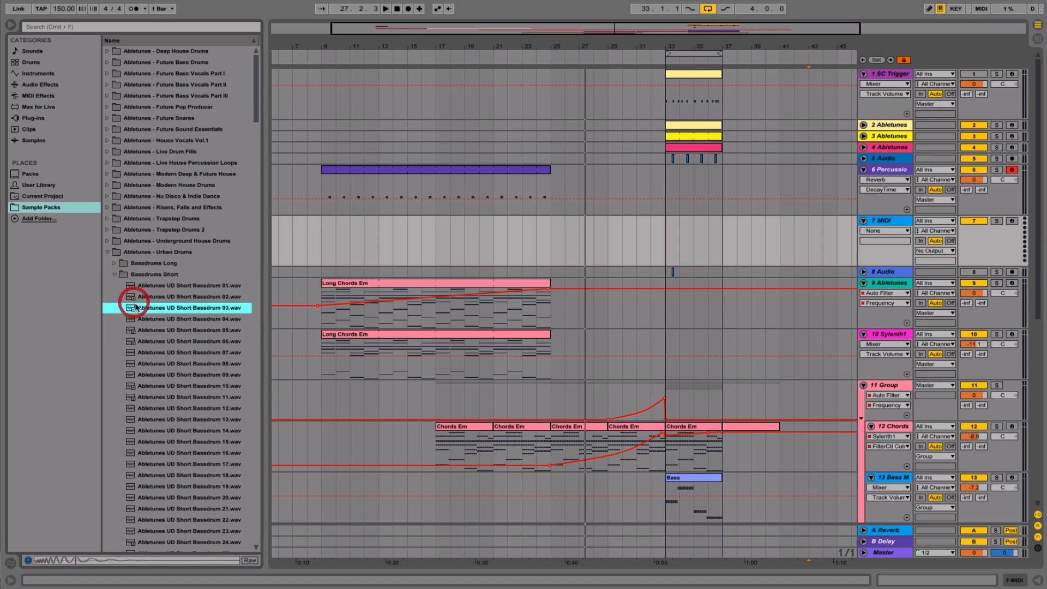
left_click(146, 319)
left_click(149, 341)
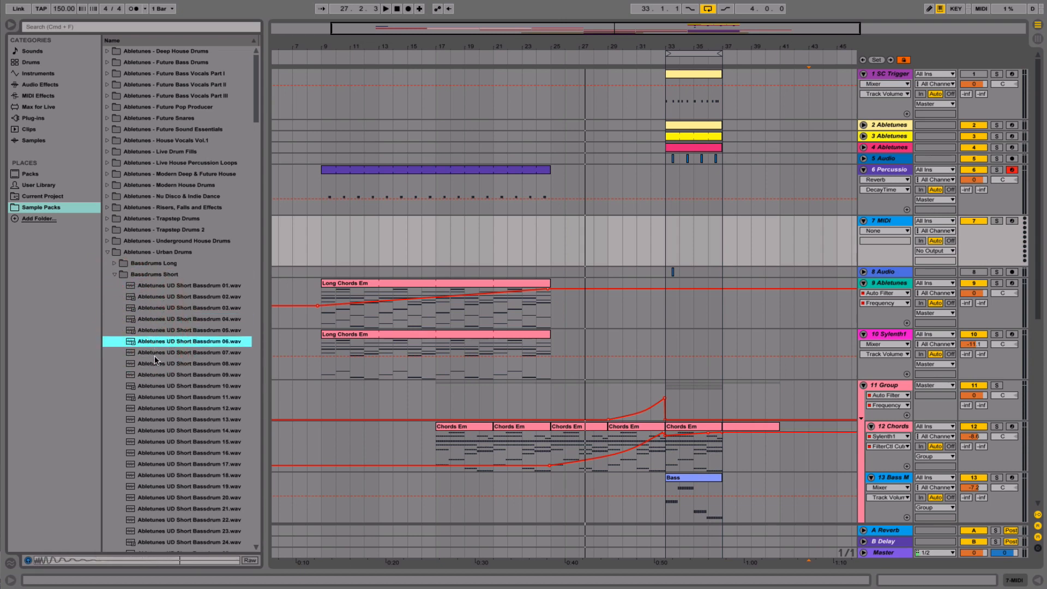
left_click(151, 352)
left_click(158, 364)
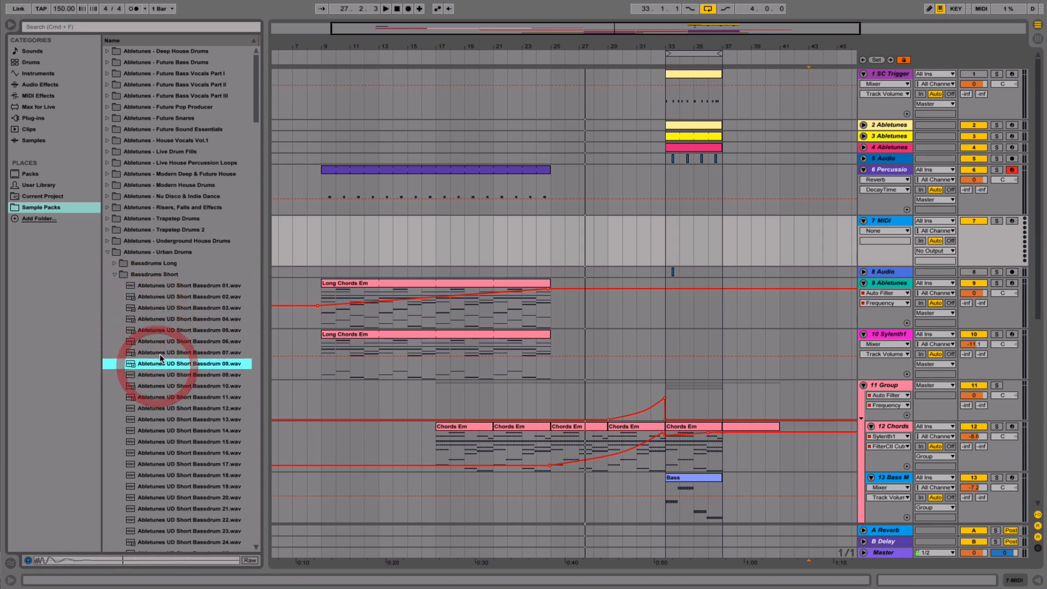
left_click(134, 374)
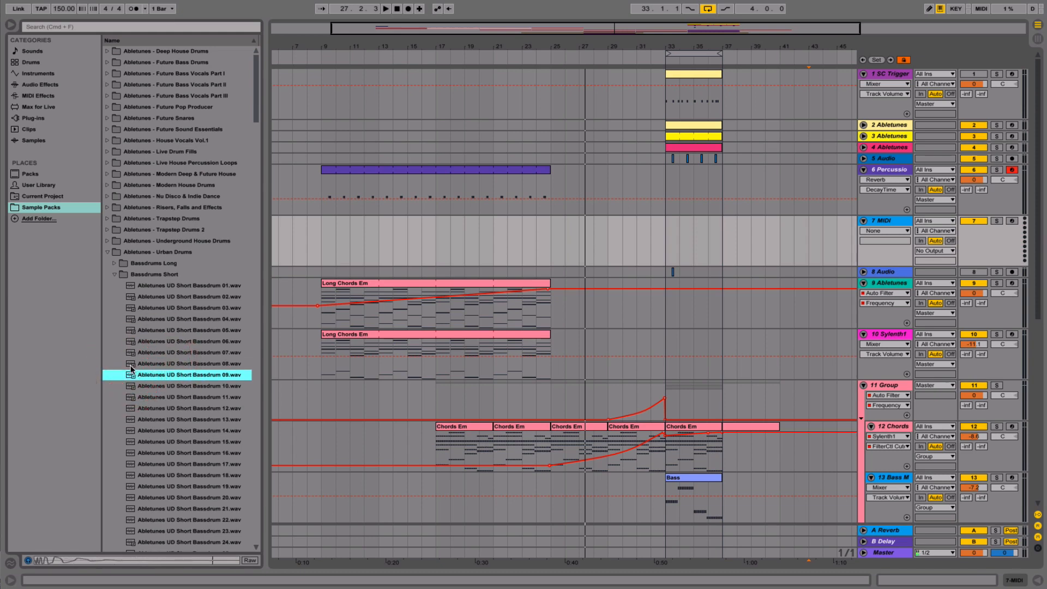
- Load Short Bassdrum 09 onto the new MIDI track 7 and add an EQ Eight after it
left_click(886, 221)
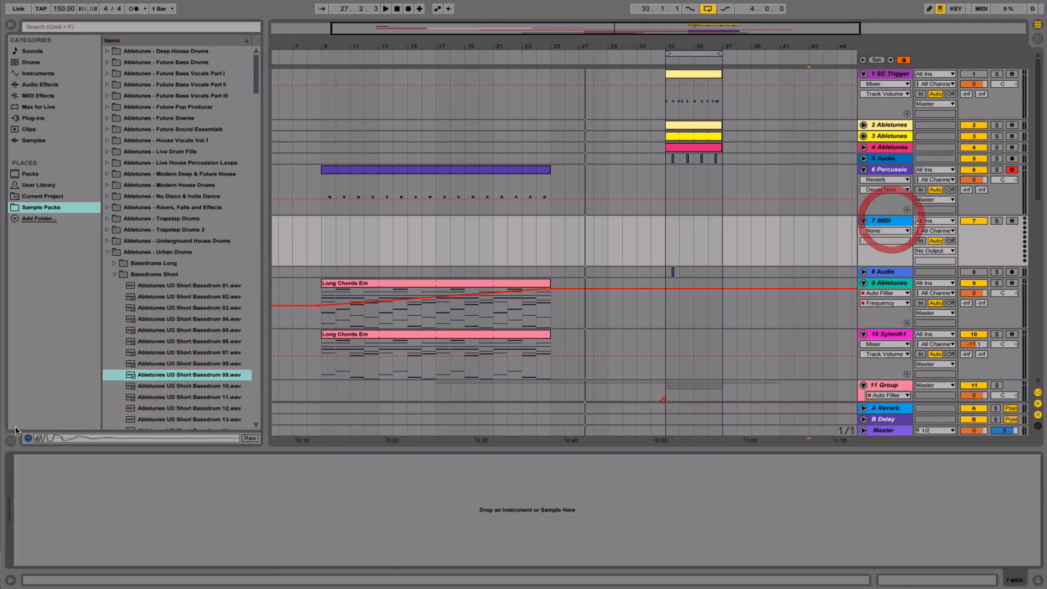
left_click_drag(131, 378, 203, 515)
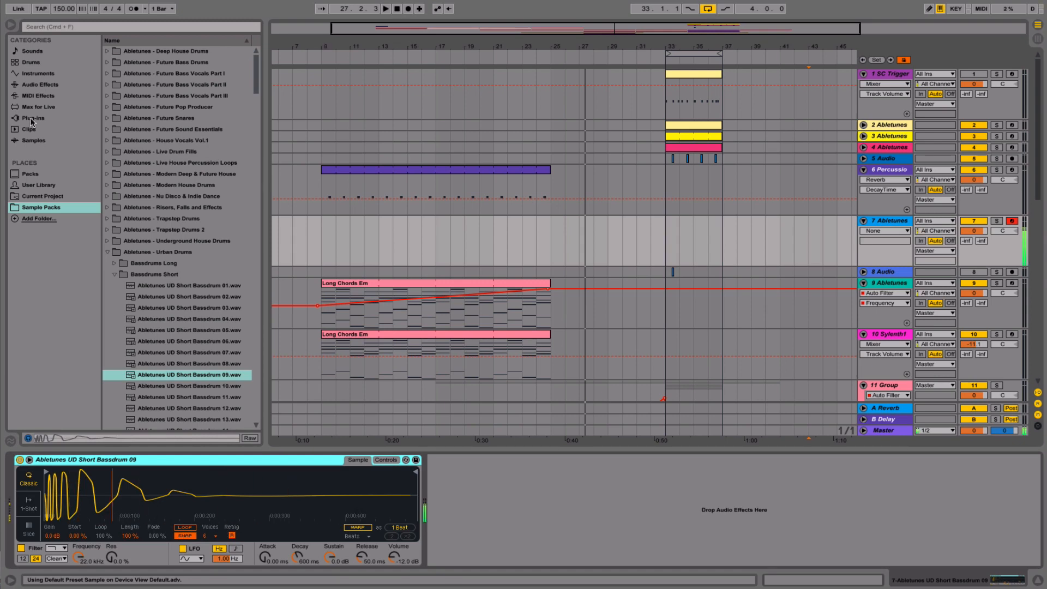
left_click(33, 85)
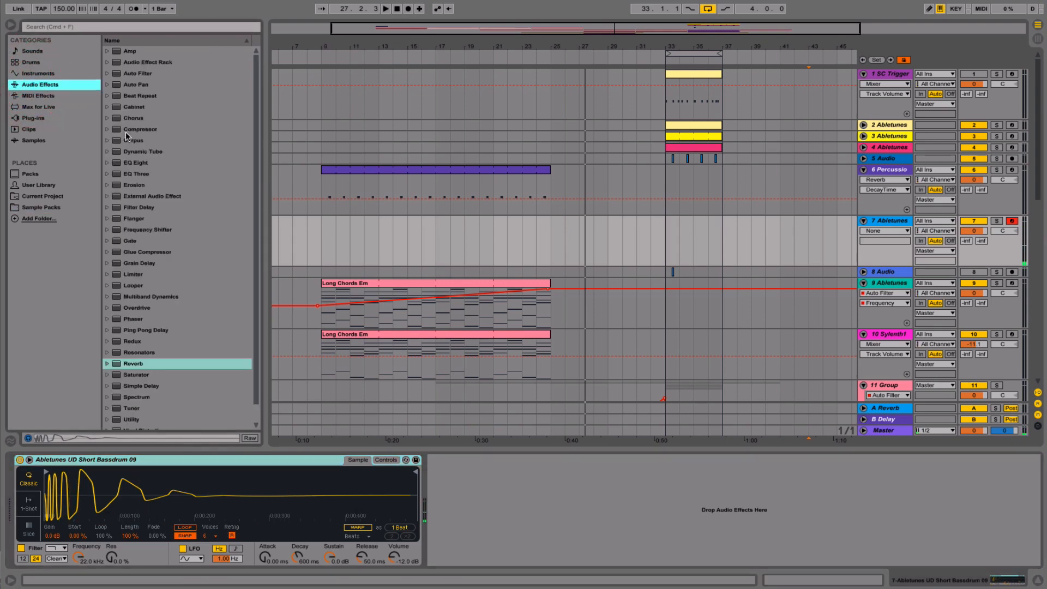
double_click(141, 163)
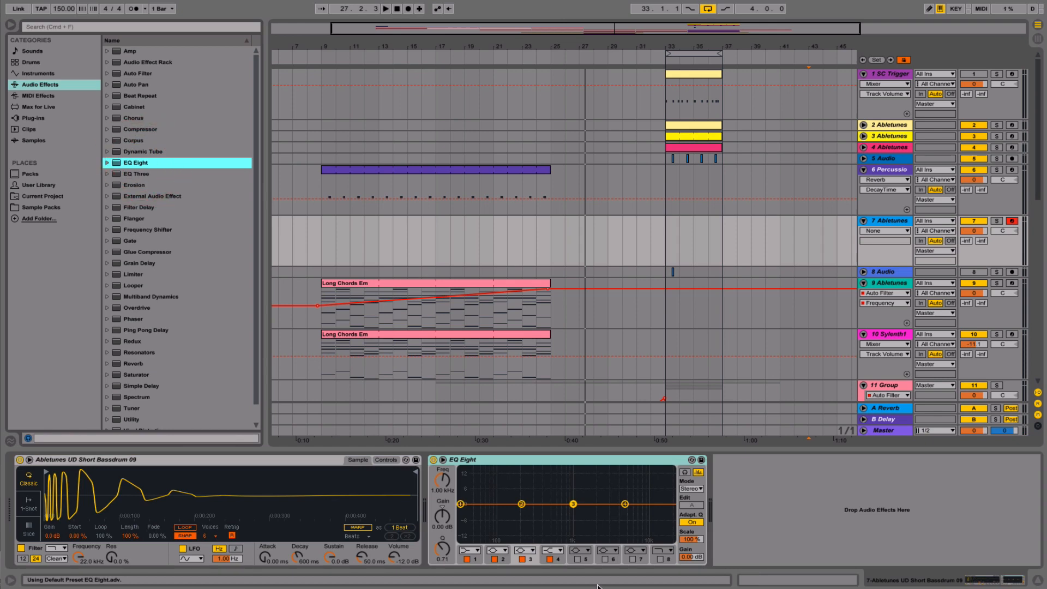
- Make band 1 of the bassdrum's EQ Eight a low-cut filter at 30.6 Hz with a Q of 0.31
left_click(473, 551)
left_click(473, 567)
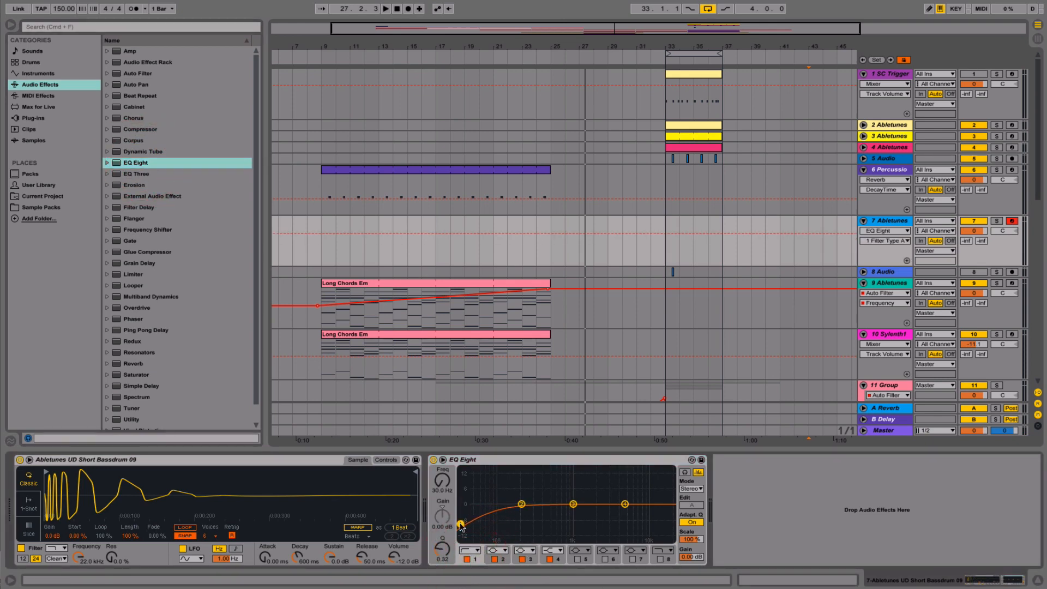
left_click_drag(460, 527, 461, 527)
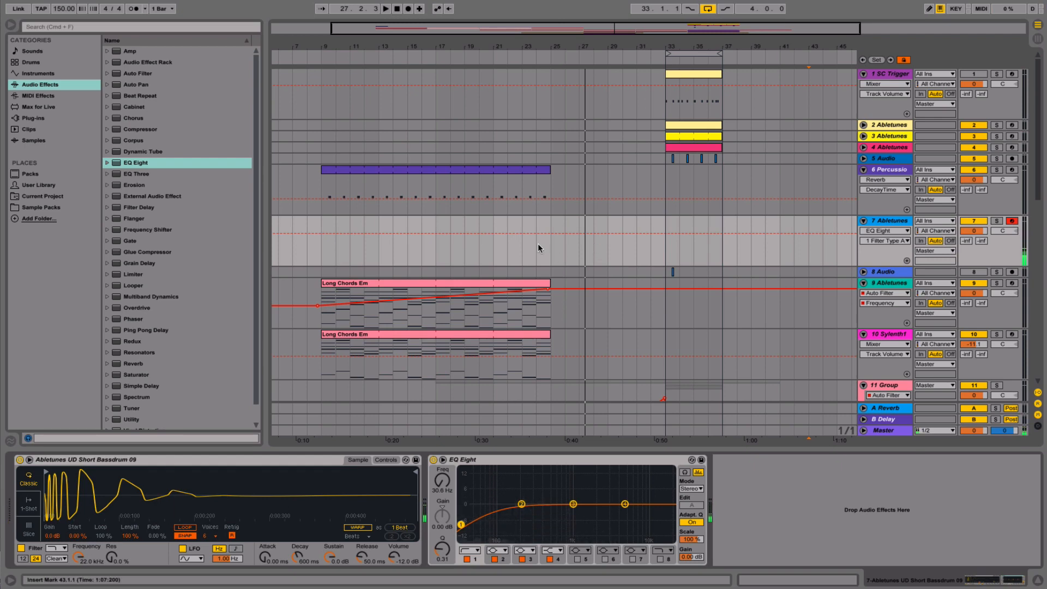
left_click_drag(550, 227, 568, 219)
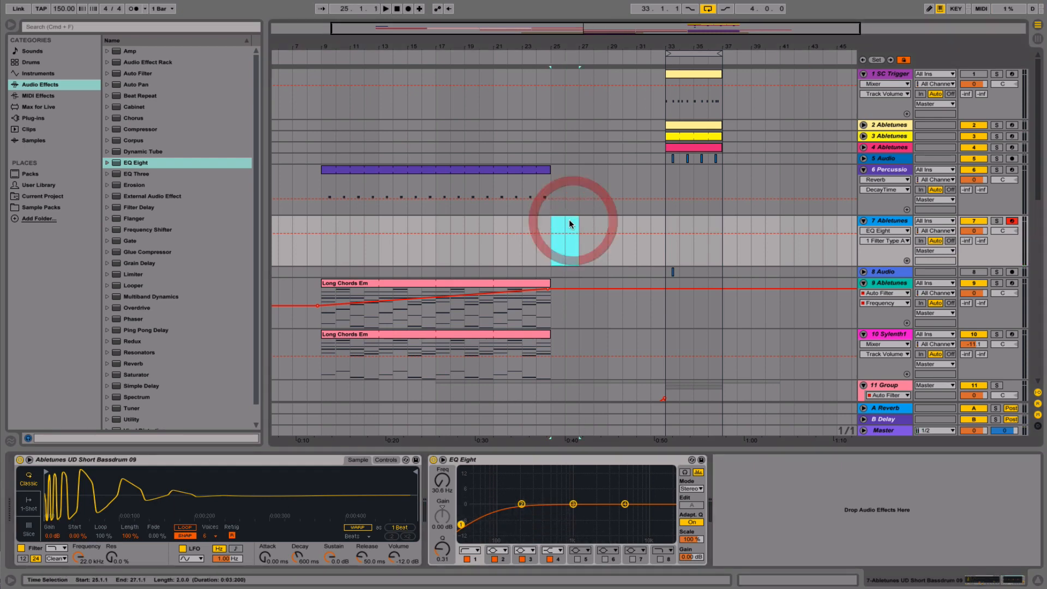
right_click(567, 217)
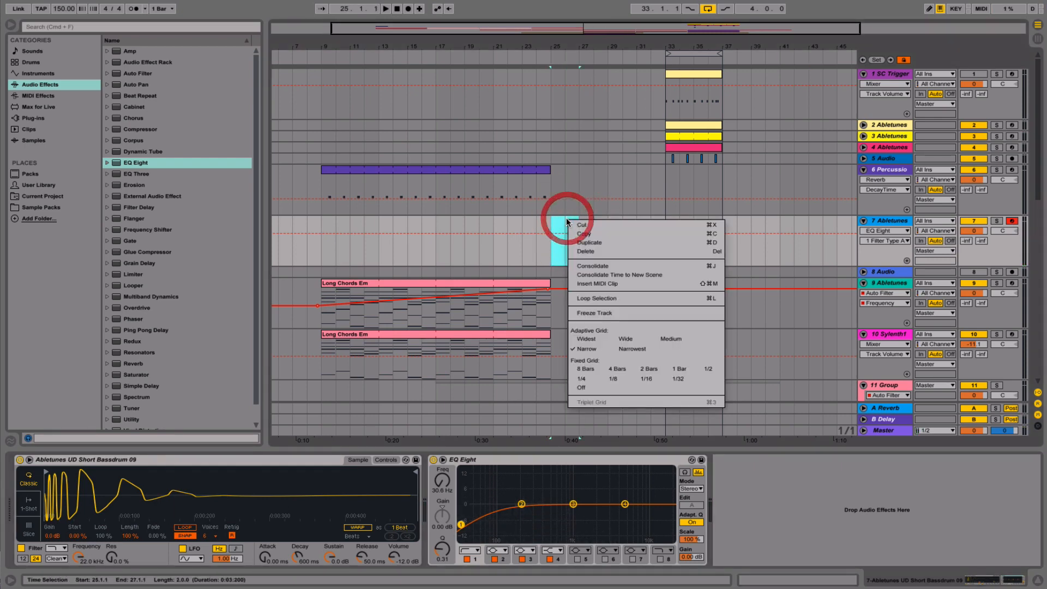
left_click(589, 282)
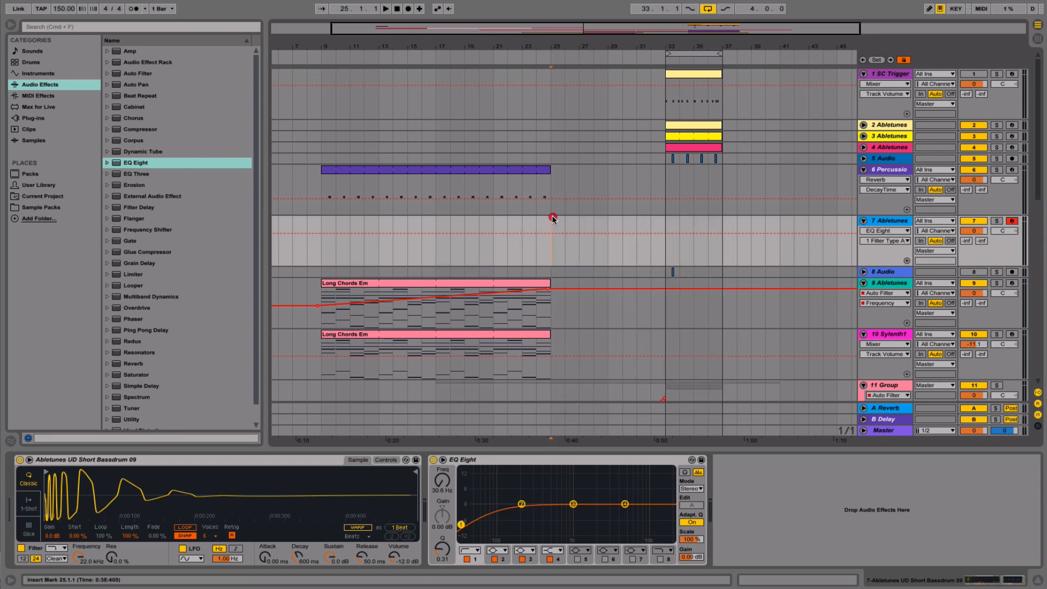
- Insert an empty seven-bar MIDI clip from bar 25 to bar 32 on bassdrum track 7 and open it for note editing
left_click_drag(553, 219, 633, 219)
right_click(647, 221)
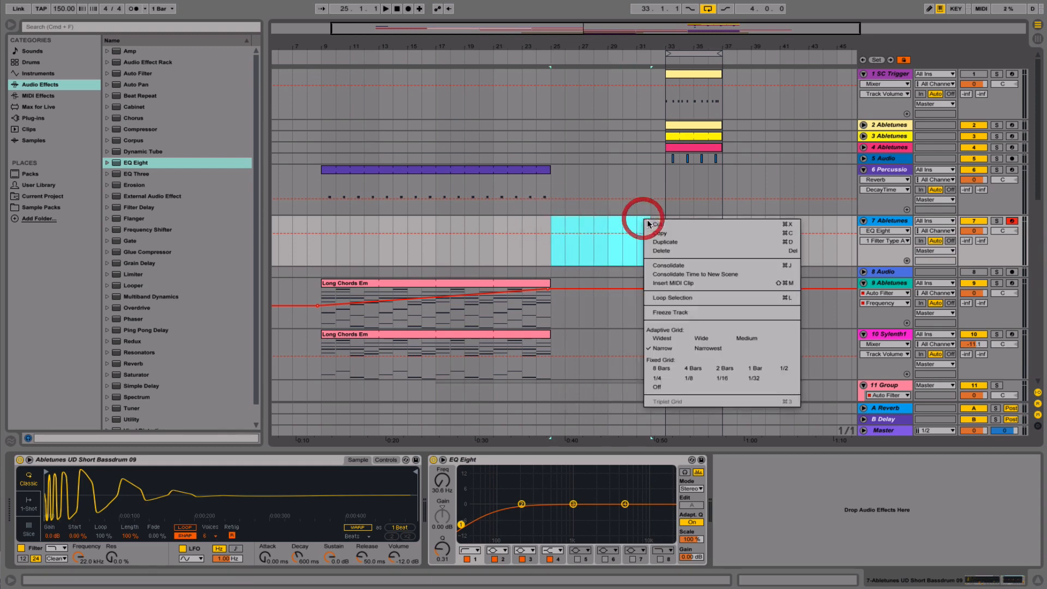
left_click(678, 280)
double_click(614, 221)
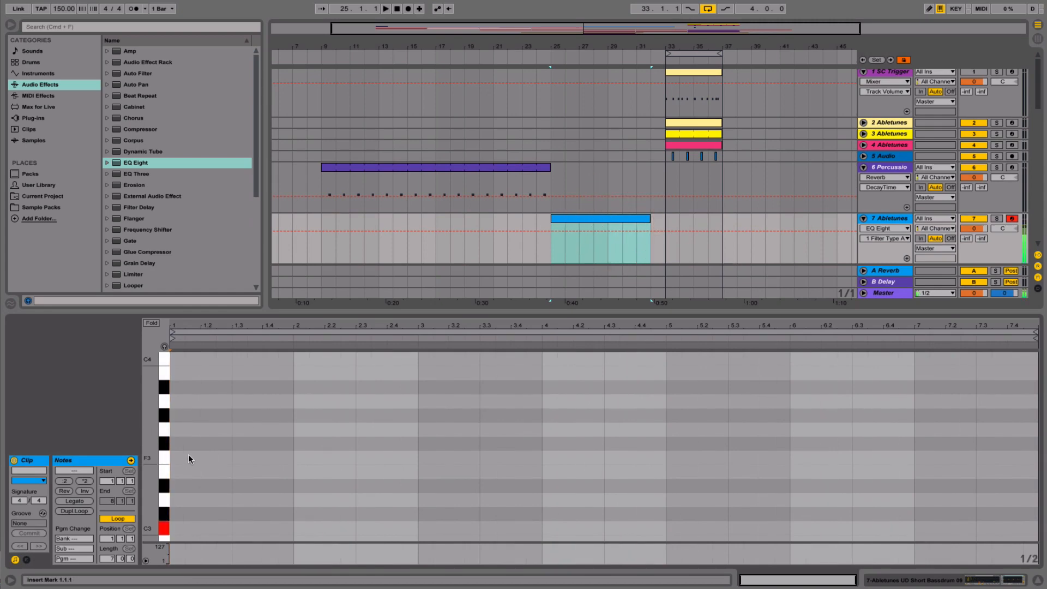
scroll(204, 453, "up", 2)
key("space")
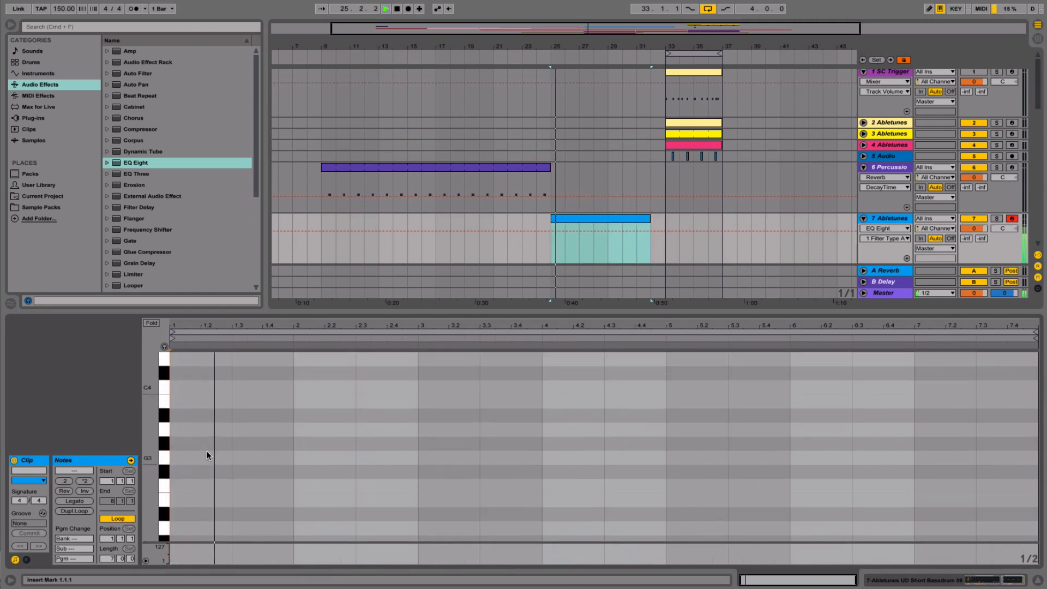
scroll(211, 446, "down", 2)
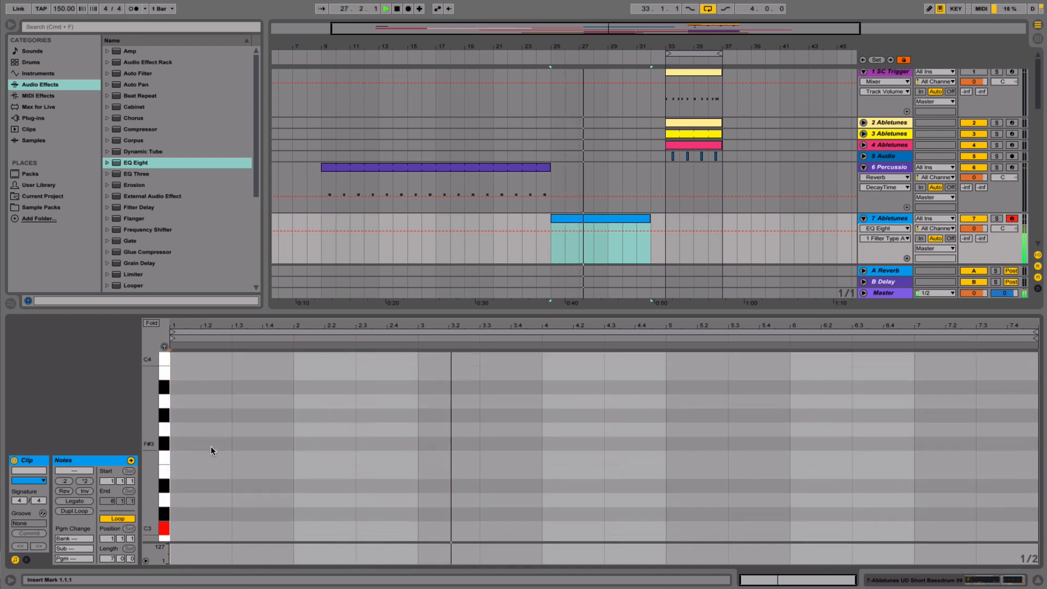
- Draw C3 notes in the bassdrum clip as quarter notes through bars 1 to 4 and eighth notes through bars 5 and 6
left_click(199, 528)
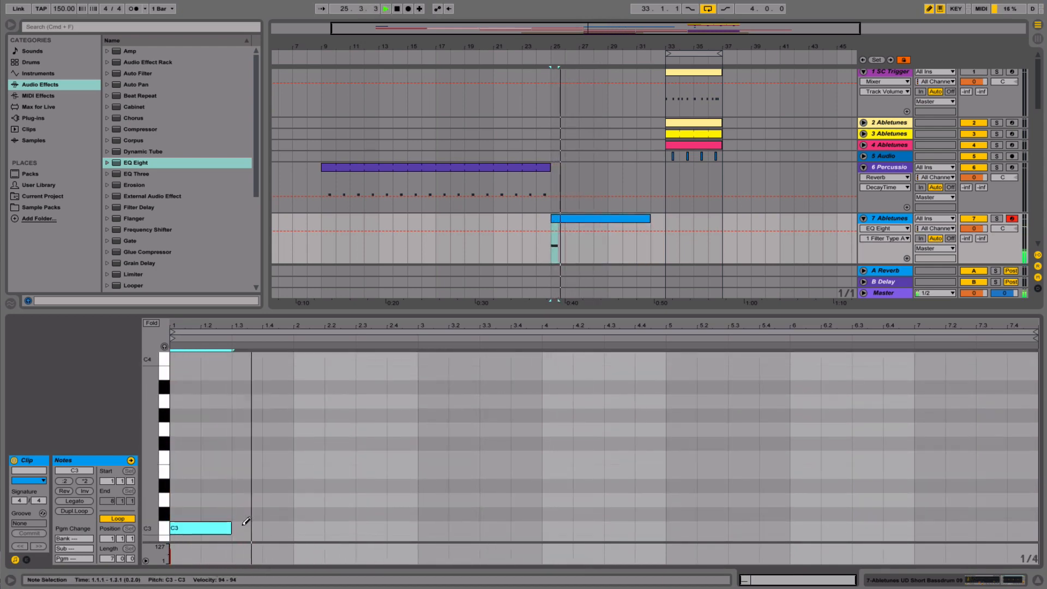
key("b")
mouse_move(202, 528)
left_mouse_down()
mouse_move(533, 516)
mouse_move(912, 521)
left_mouse_up()
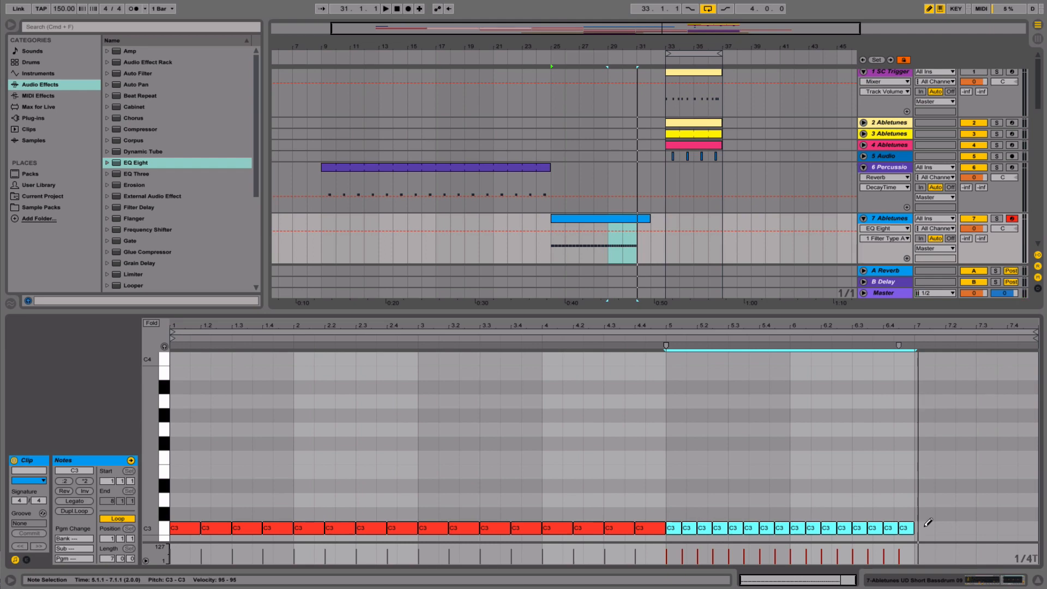
- Switch the note grid to 1/4 triplets and fill bar 7 of the bassdrum clip with C3 triplet notes
key("super+1")
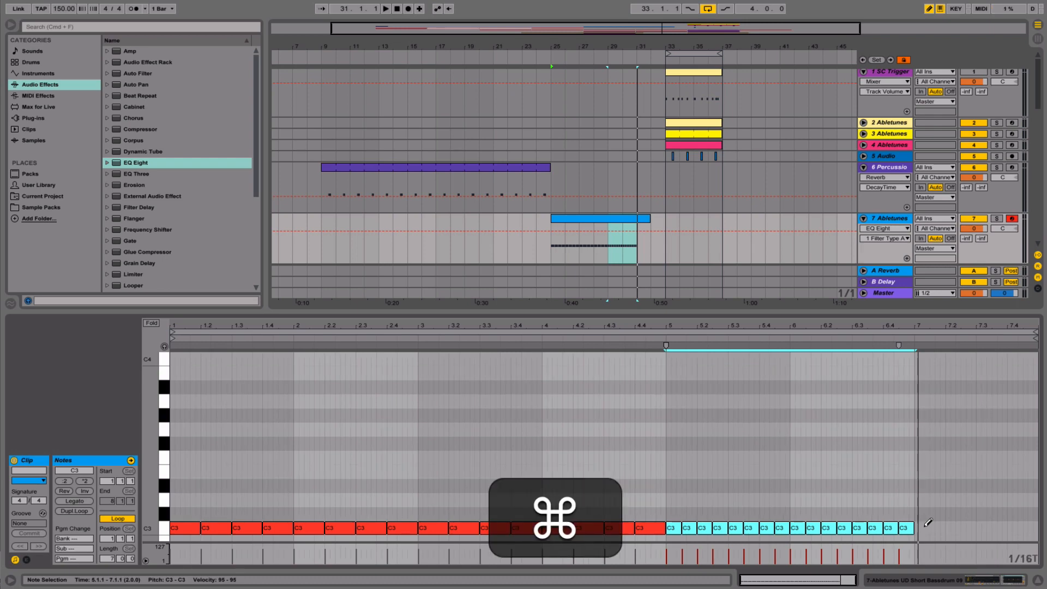
key("super+2")
key("super+3")
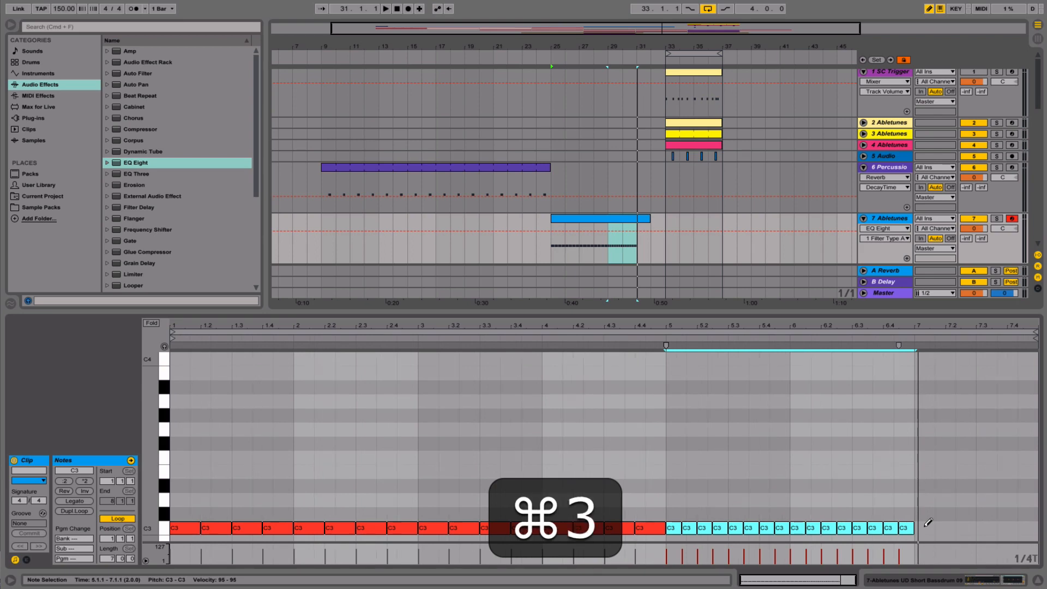
key("super+3")
key("super+3")
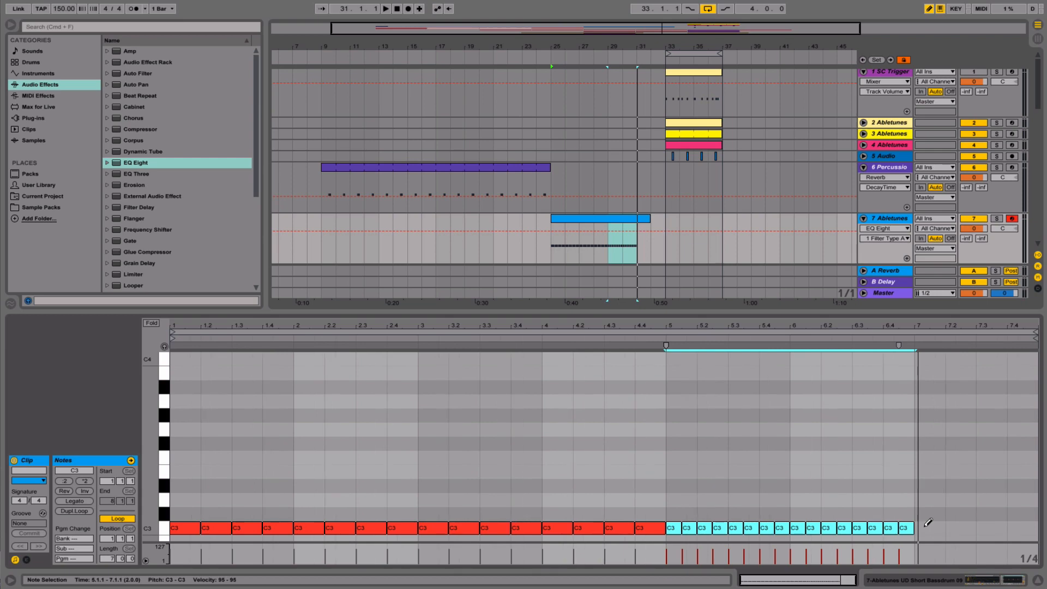
left_click(929, 523)
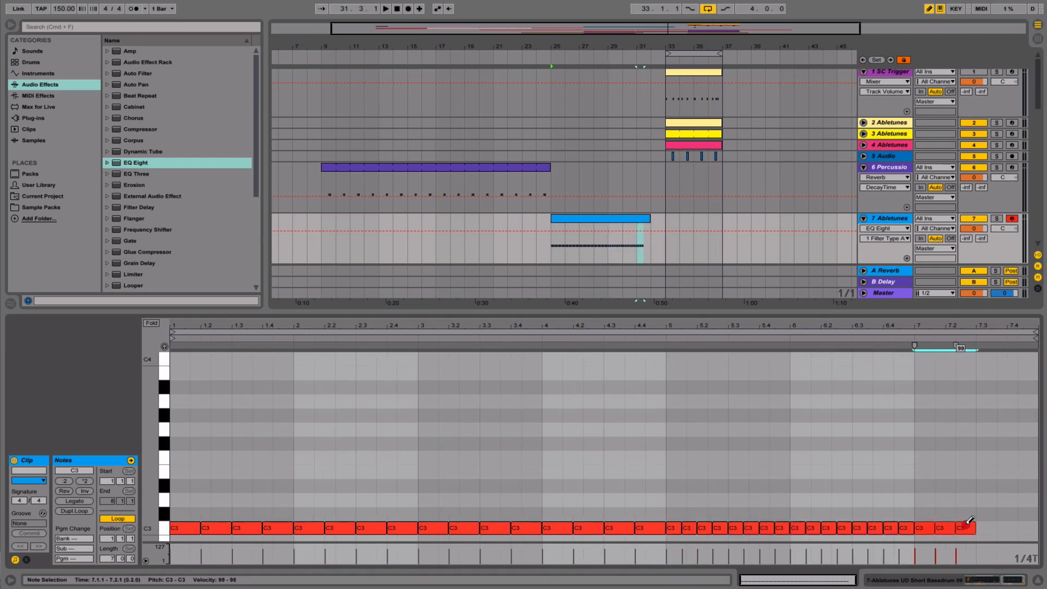
left_click_drag(1019, 520, 1033, 524)
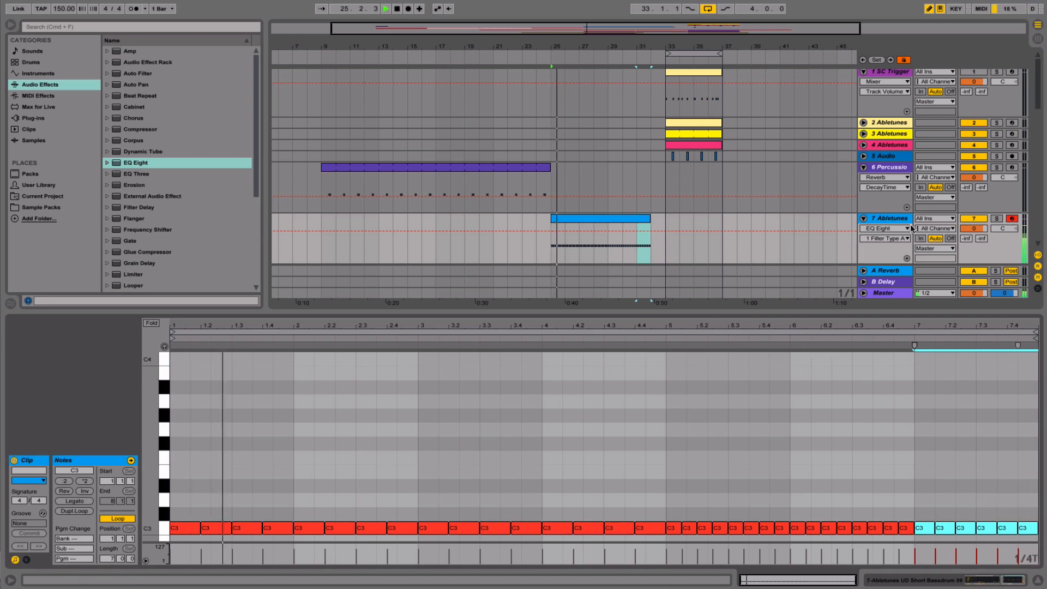
- Show the devices of bassdrum track 7 and lower its track volume to about -7.4 dB
left_click(878, 218)
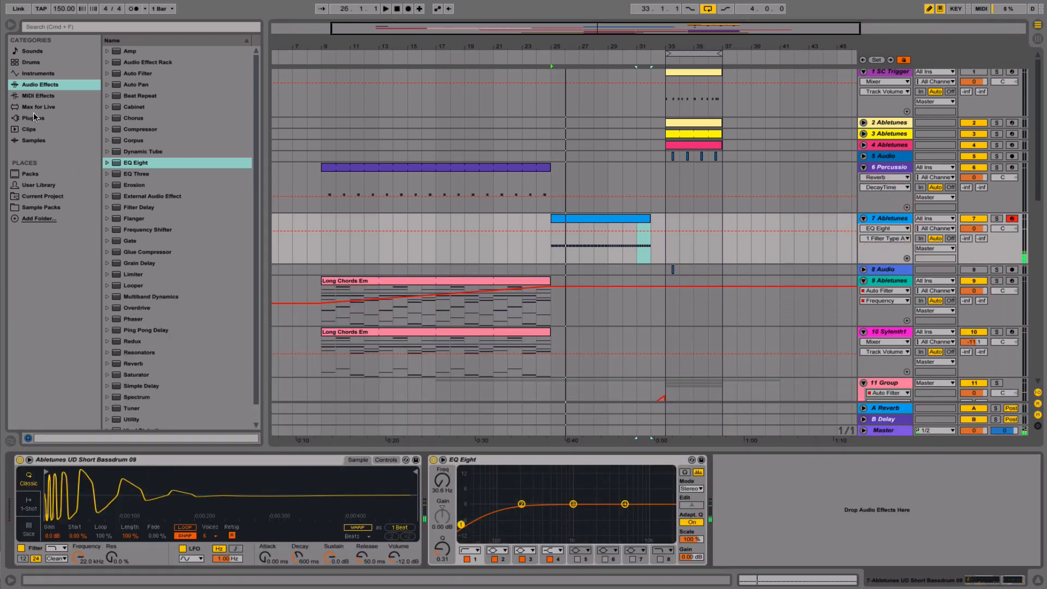
left_click_drag(974, 229, 974, 251)
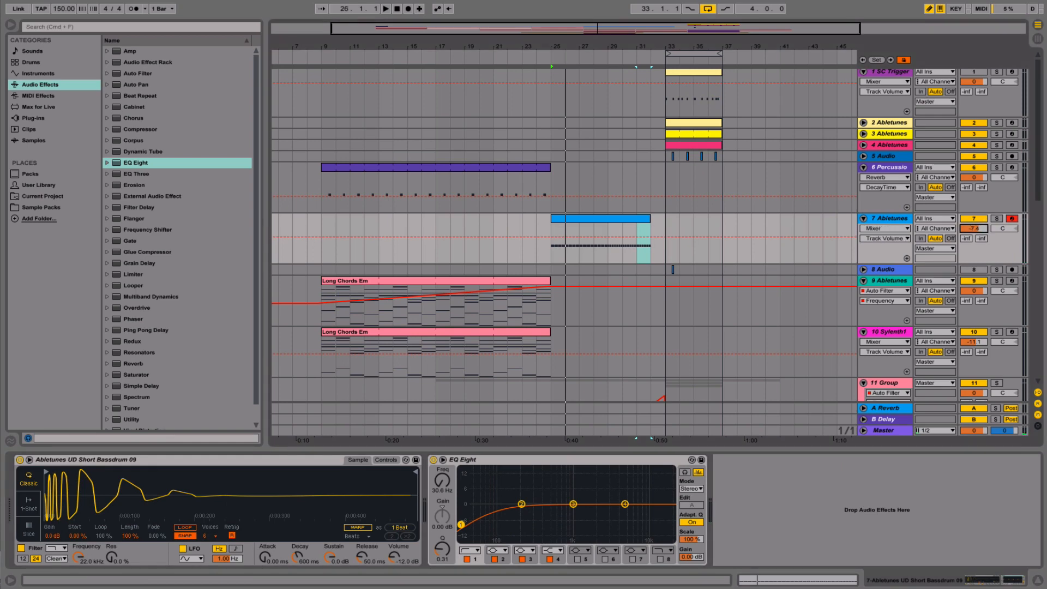
- Audition the Urban Drums short bassdrum samples from Short Bassdrum 10 through 25 in Sample Packs
left_click(33, 207)
left_click(201, 387)
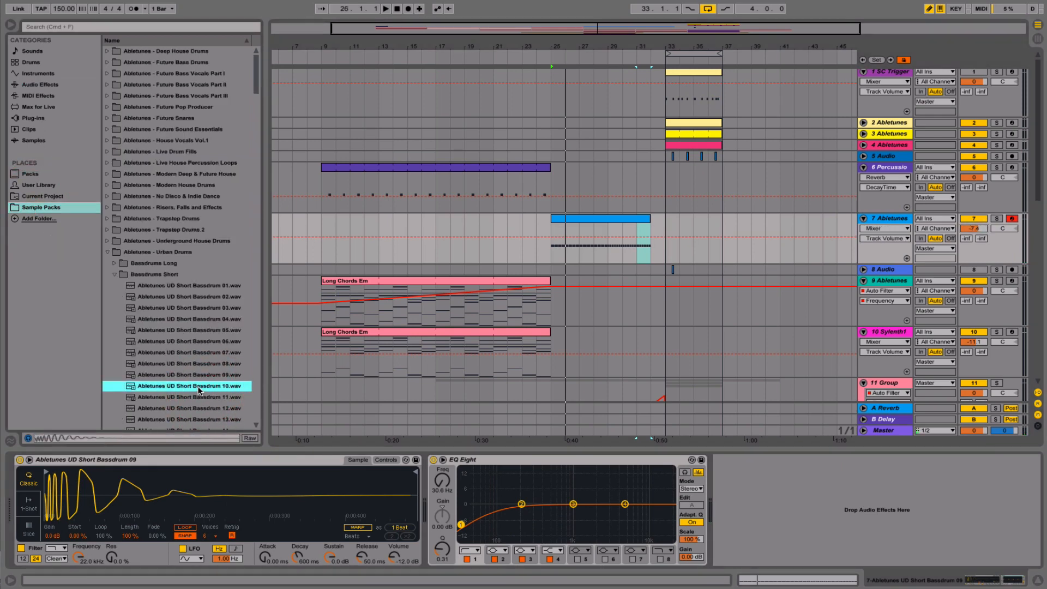
scroll(199, 389, "down", 4)
key("Down")
key("Down")
key("Down")
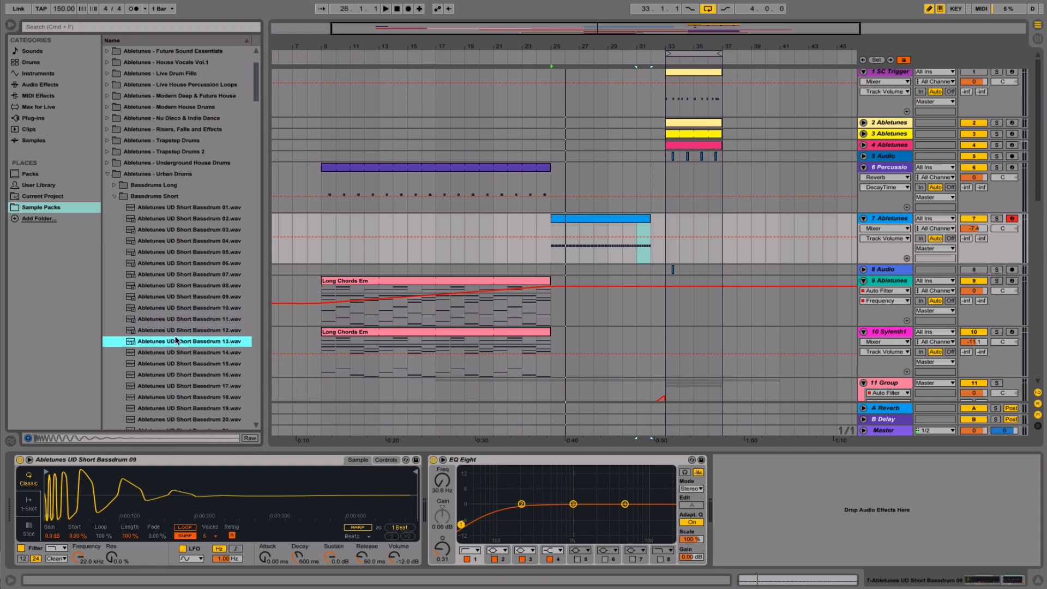
scroll(175, 339, "down", 5)
key("Down")
key("Down")
key("Down")
key("Down")
key("Down")
key("Down")
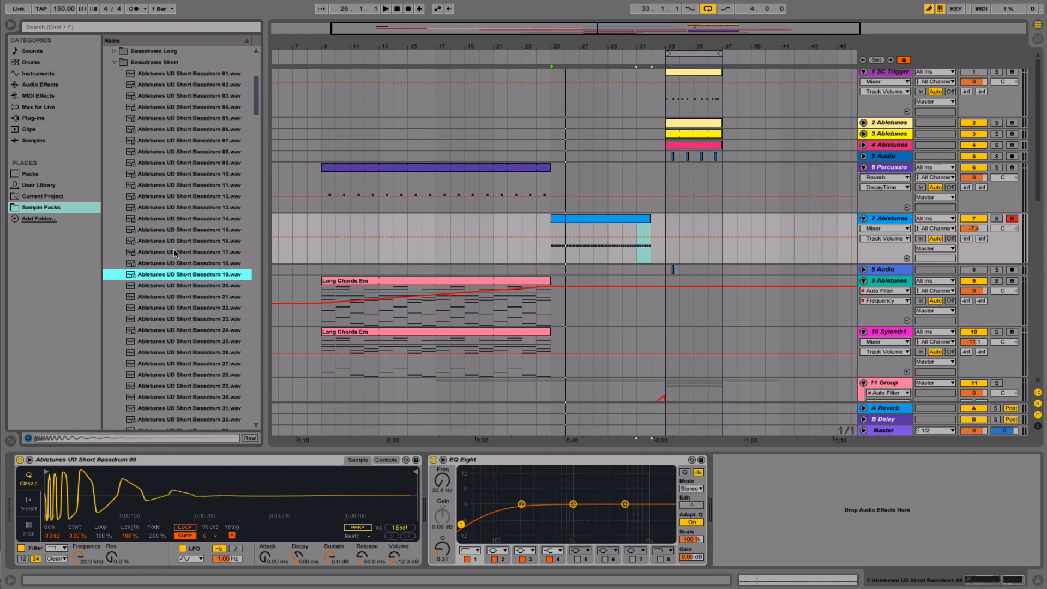
key("Down")
key("Down")
key("Down")
key("Down")
key("Down")
key("Down")
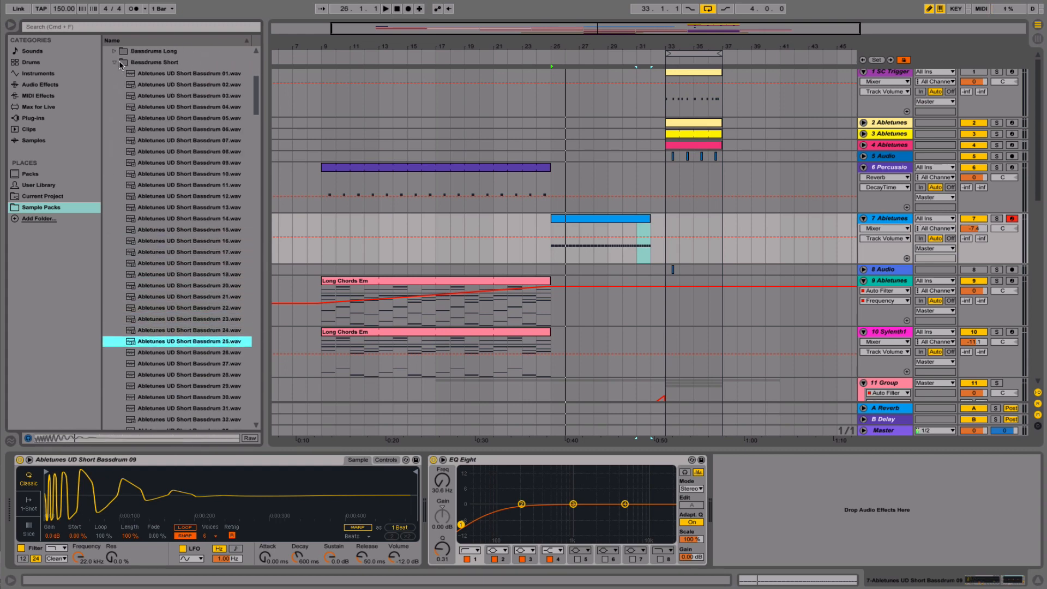
key("Up")
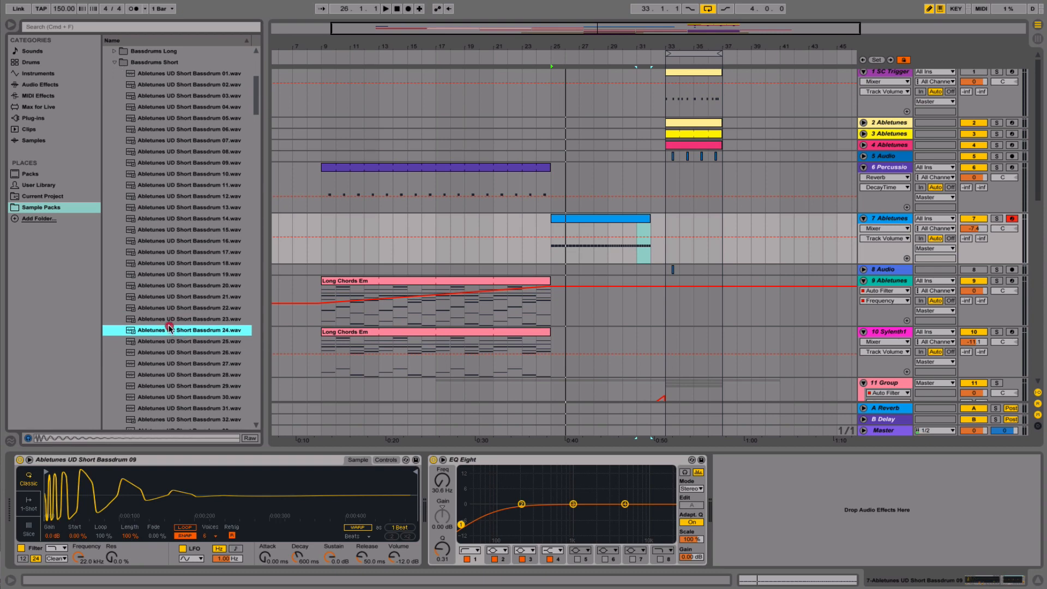
- Replace the sample on track 7 with Short Bassdrum 24 and set the track volume to -4.4 dB during playback
left_click_drag(169, 491, 167, 488)
key("space")
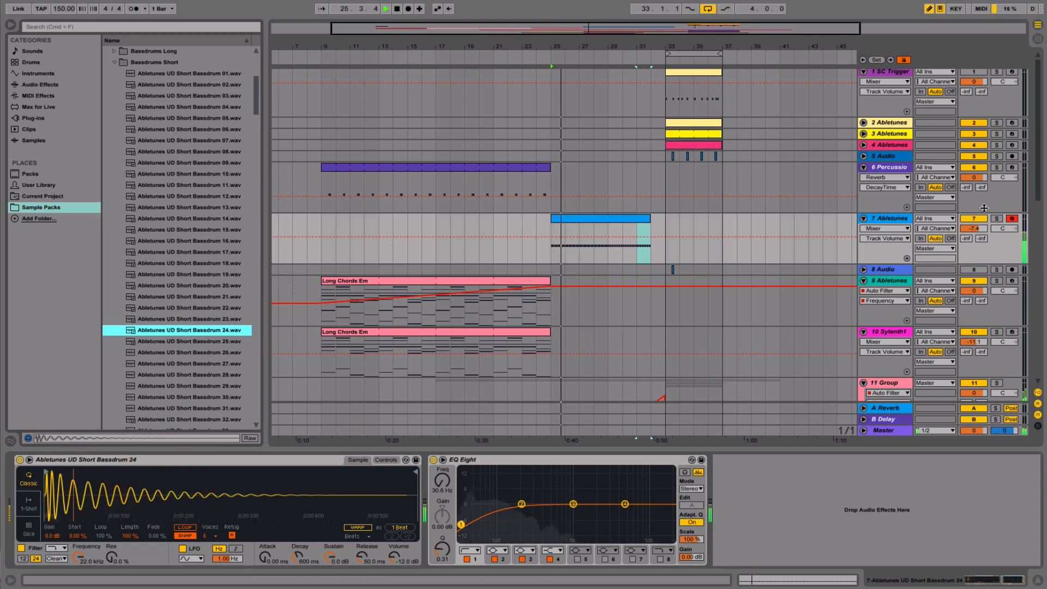
left_click_drag(976, 231, 975, 225)
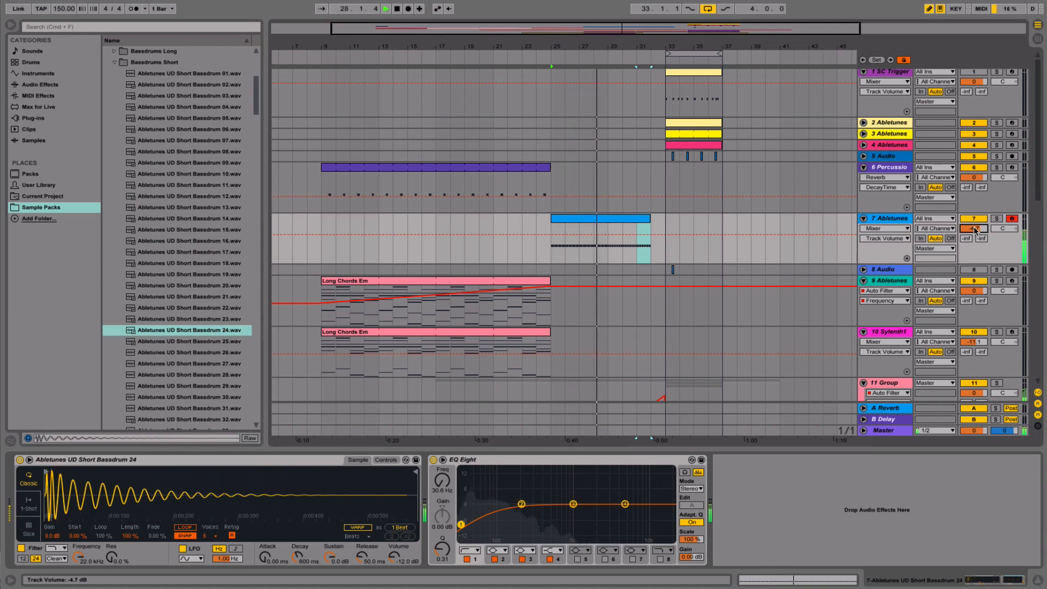
left_click_drag(976, 230, 976, 227)
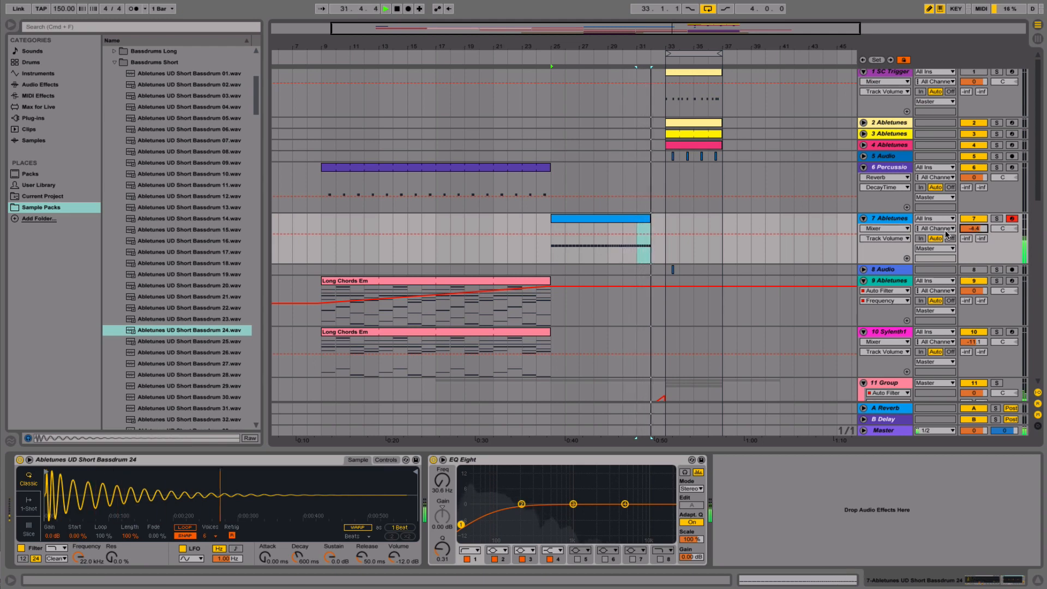
- Leave draw mode and split the last Chords Em clip before the drop on track 12 Chords at bar 31
key("b")
scroll(663, 254, "up", 1)
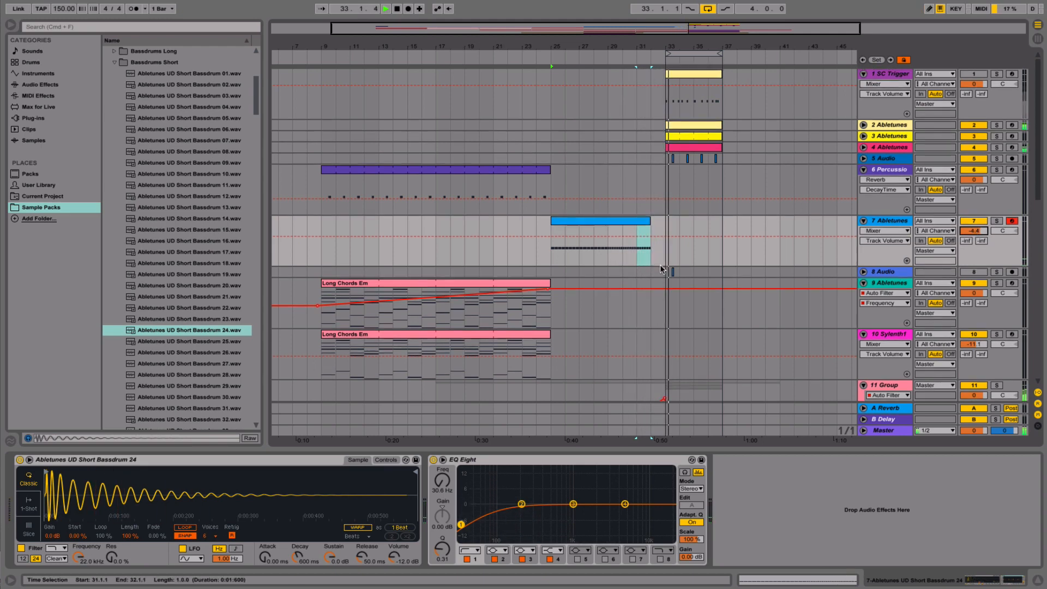
scroll(661, 268, "down", 6)
mouse_move(663, 237)
left_mouse_down()
mouse_move(649, 239)
mouse_move(652, 262)
left_mouse_up()
left_click(637, 250)
key("space")
key("space")
key("space")
key("space")
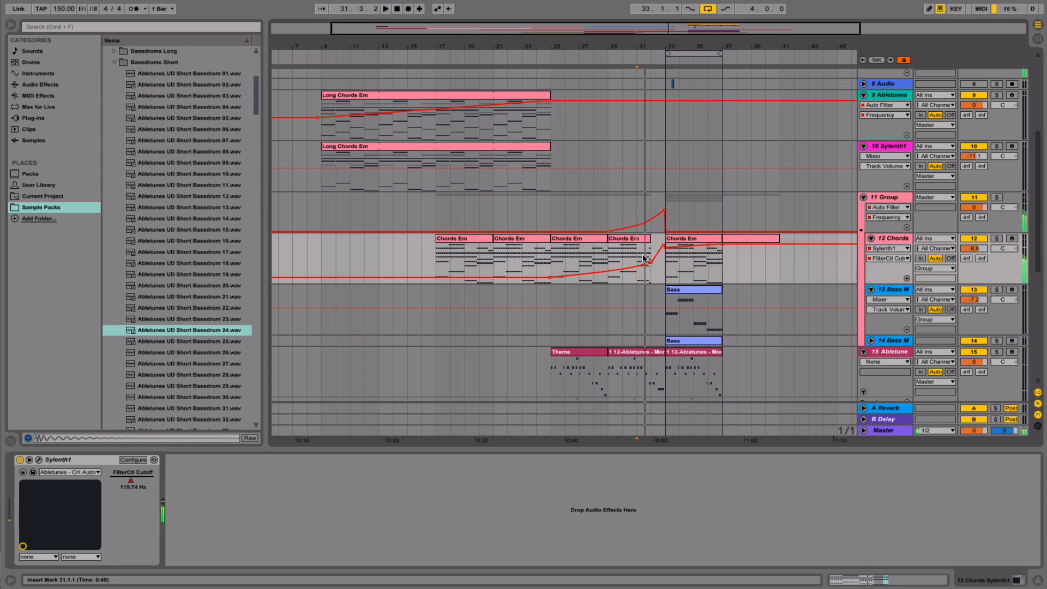
key("super+e")
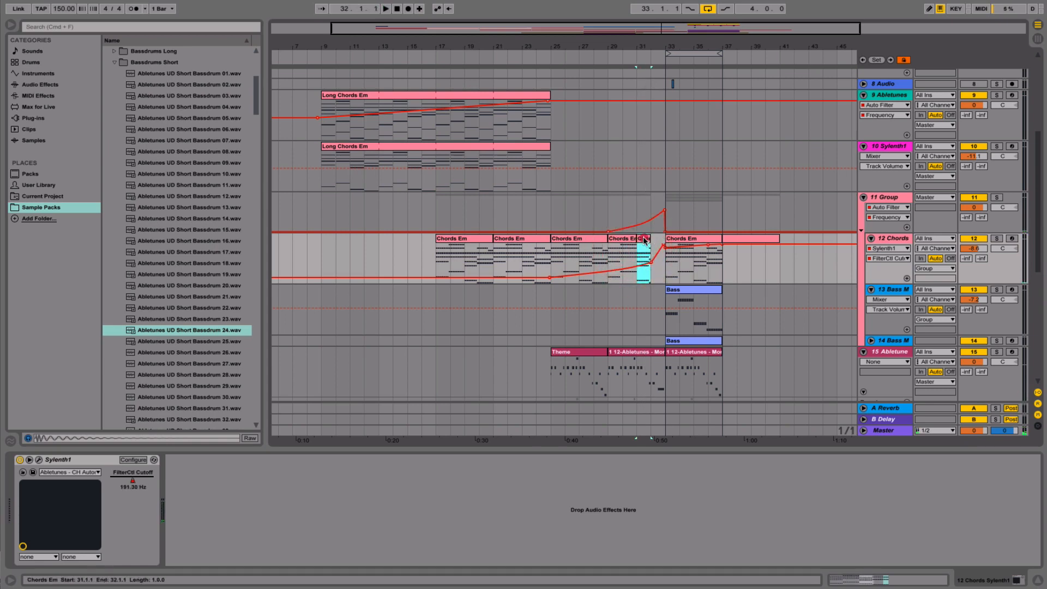
- Open the one-bar Chords Em clip at bar 31 and remove all of its chord notes after the first hit in bar 3
double_click(645, 240)
scroll(546, 463, "up", 2)
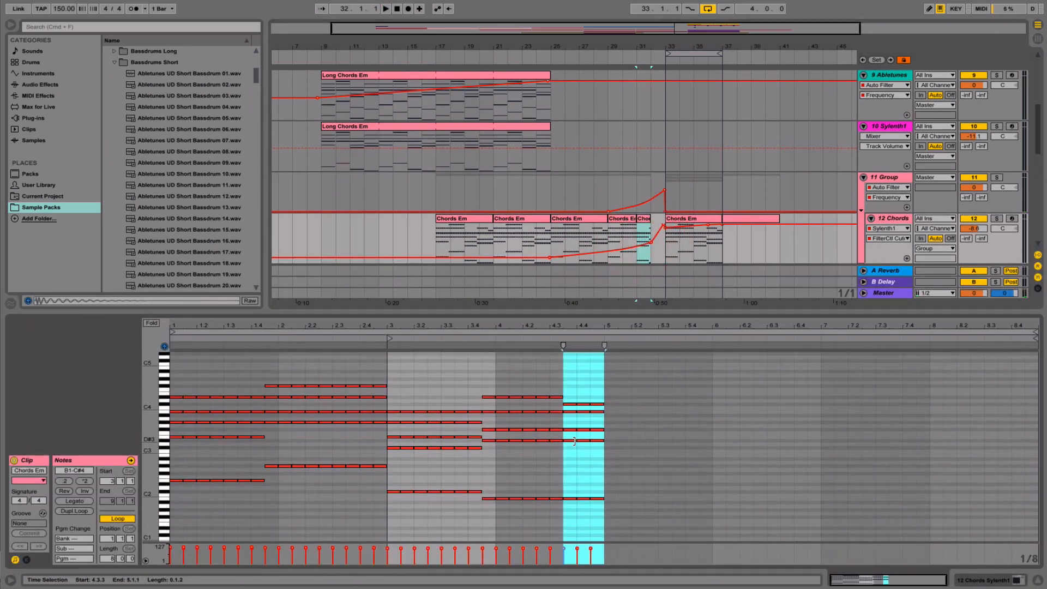
left_click(400, 375)
key("super+e")
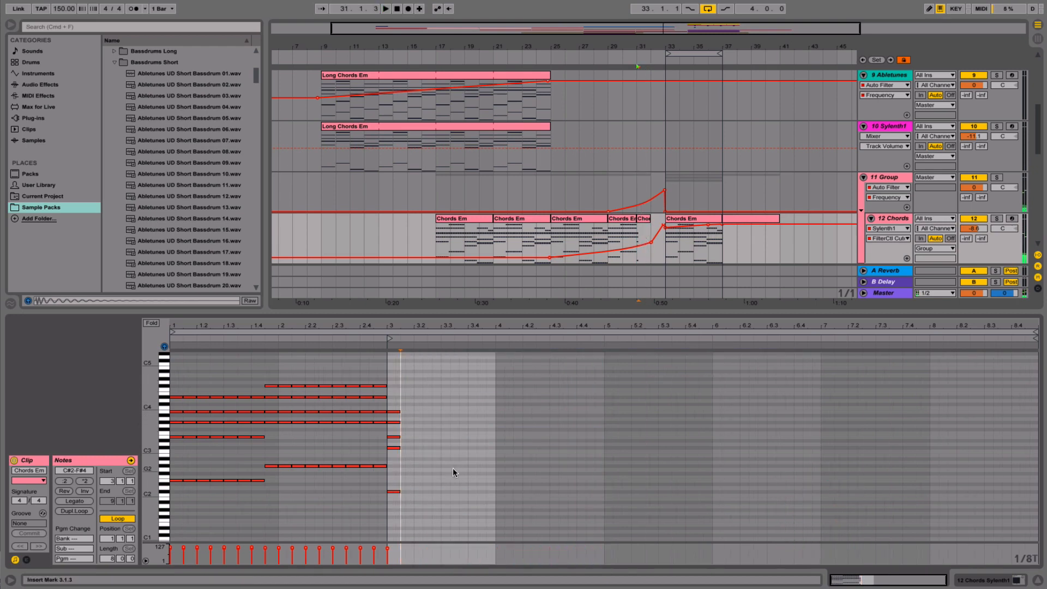
- Duplicate the remaining chord hit five times at quarter-triplet spacing across bar 3 of the clip and play it back
left_click_drag(402, 402, 391, 507)
key("super+d")
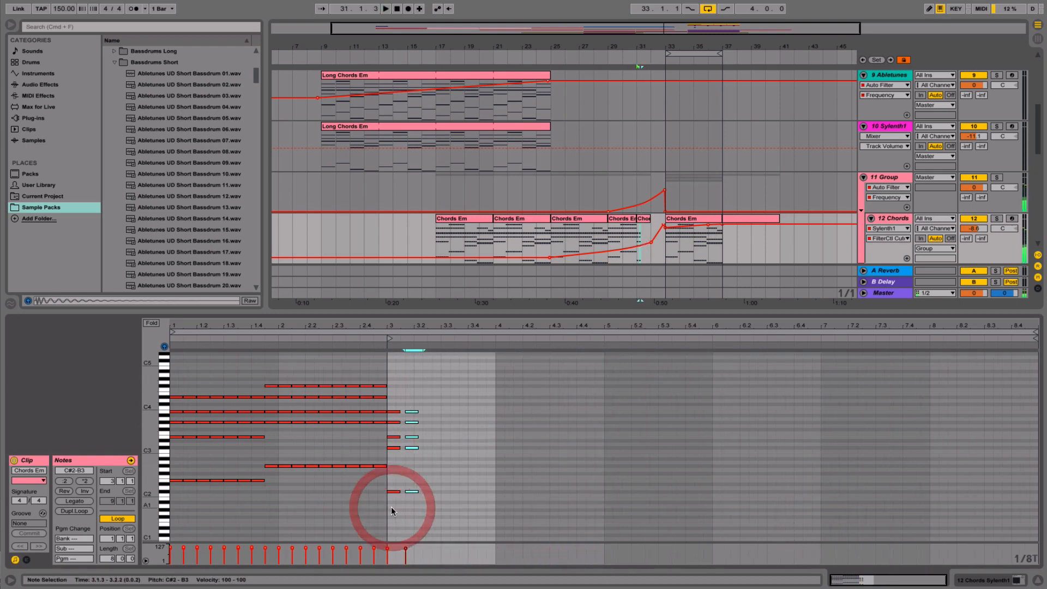
key("super+d")
key("super+d")
key("super+d")
key("super+d")
key("space")
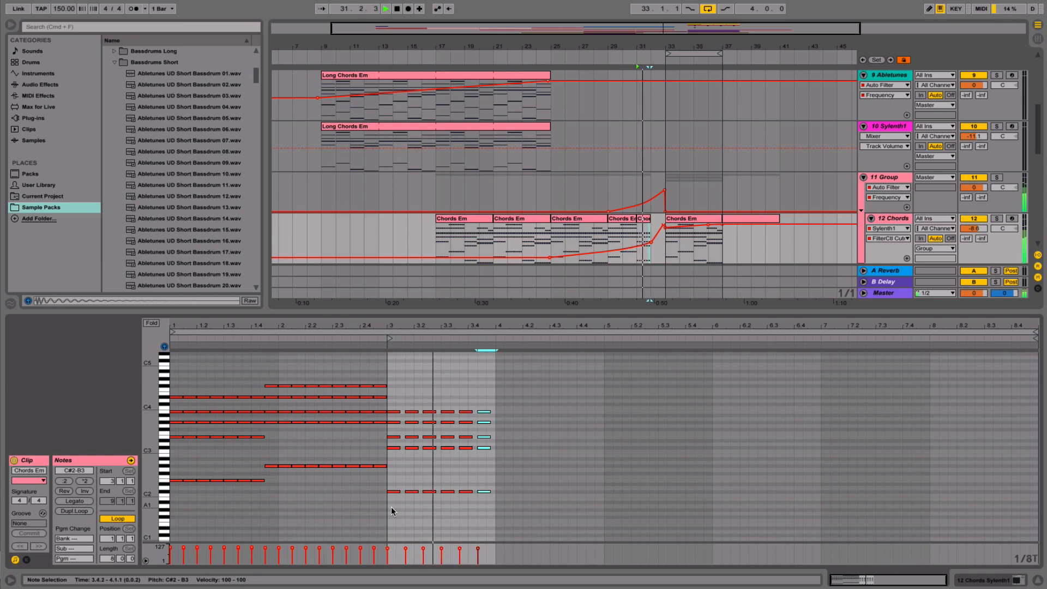
key("space")
- Play the arrangement from bar 31 and solo bassdrum track 7
scroll(748, 101, "up", 2)
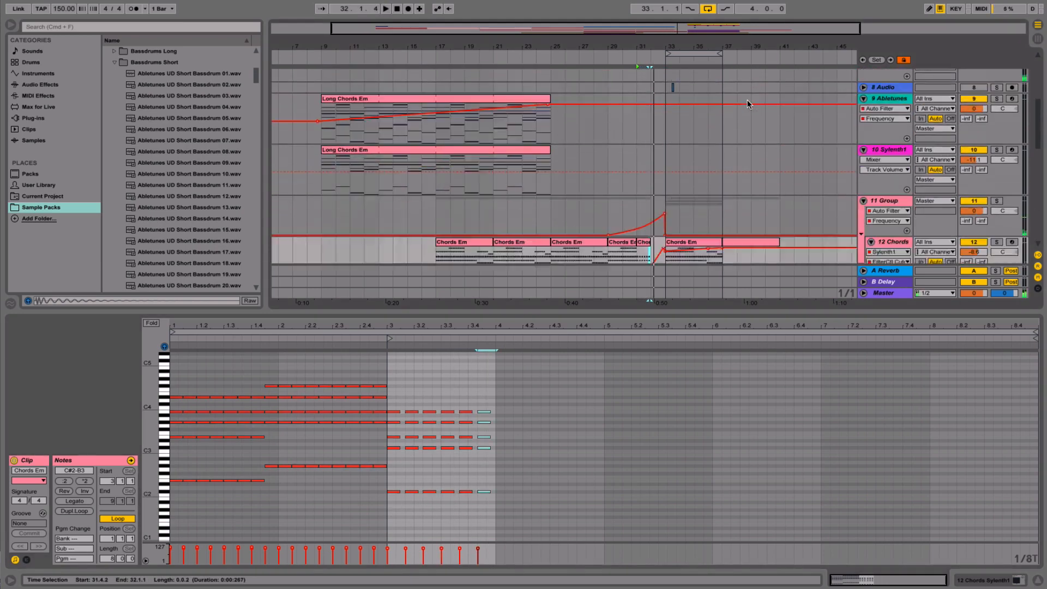
scroll(748, 102, "down", 5)
scroll(748, 104, "up", 8)
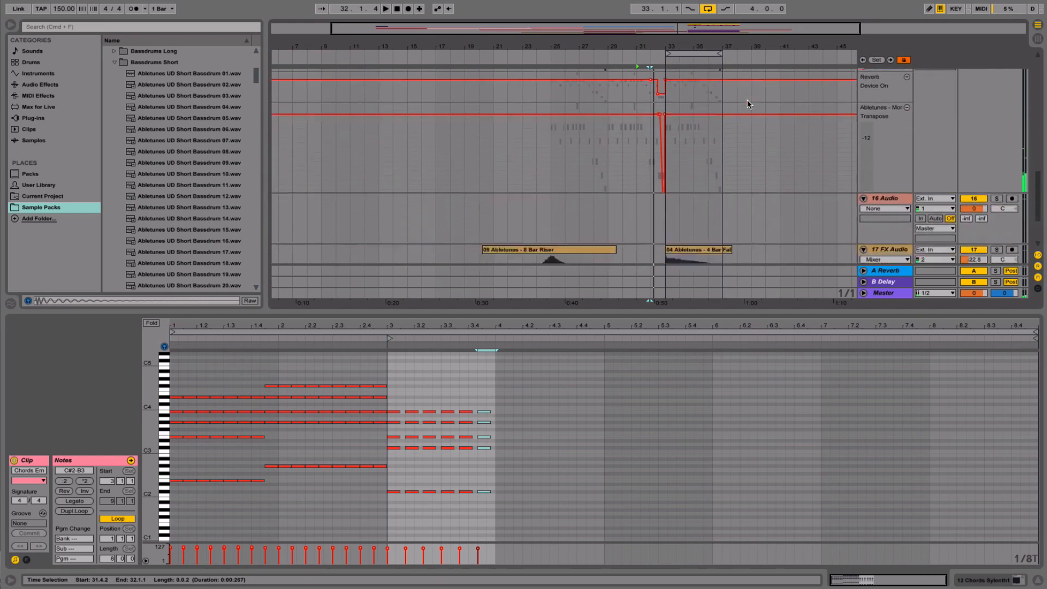
scroll(747, 104, "down", 2)
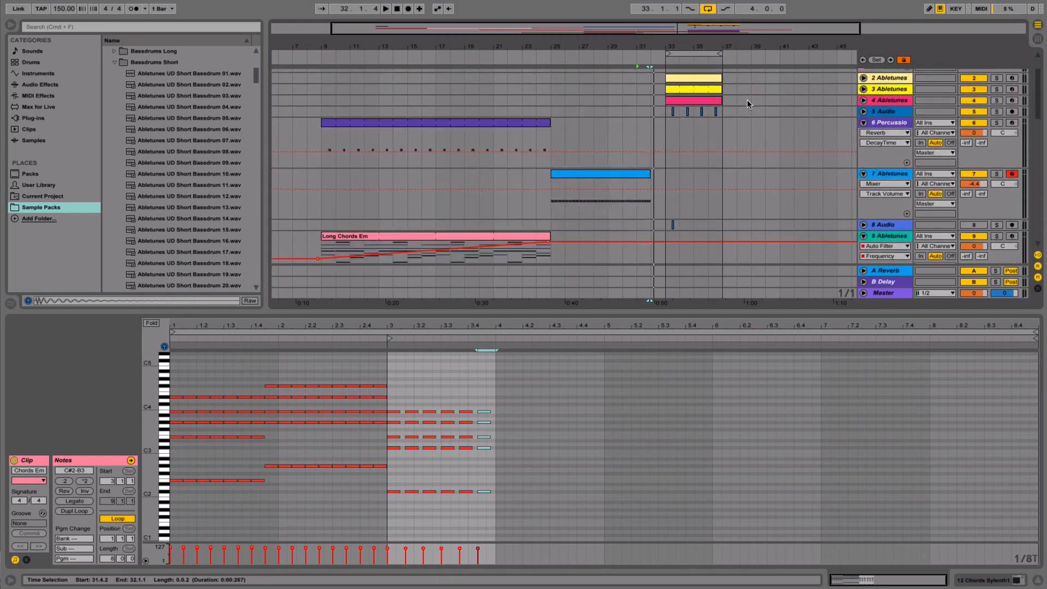
key("space")
left_click(997, 174)
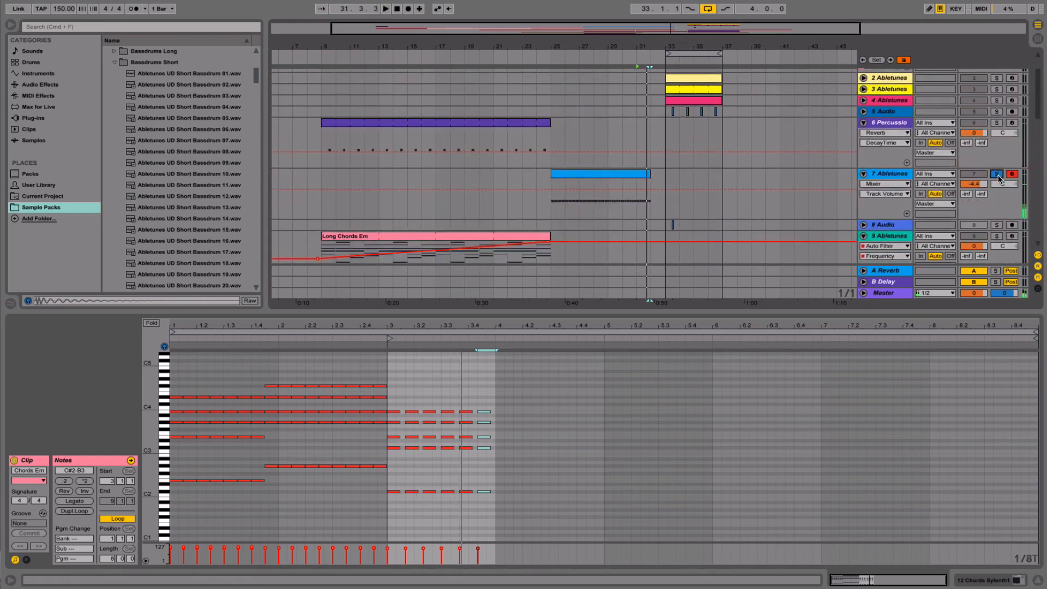
- Turn off solo on bassdrum track 7 and slightly shorten all notes in the one-bar Chords Em clip at bar 31
left_click(998, 174)
key("space")
scroll(998, 178, "up", 2)
scroll(993, 180, "down", 6)
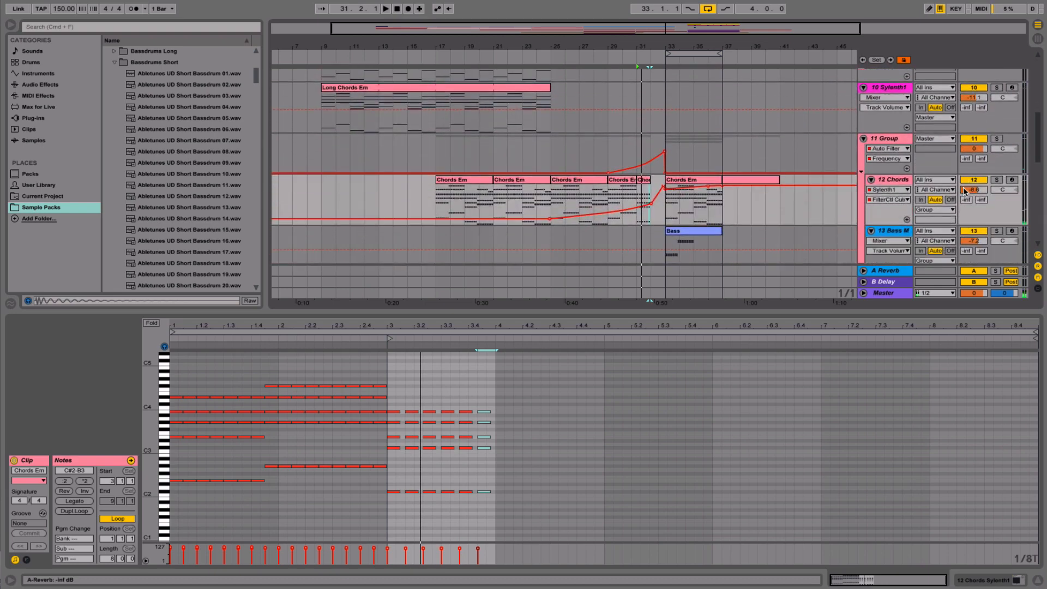
left_click(644, 178)
left_click(514, 414)
key("super+a")
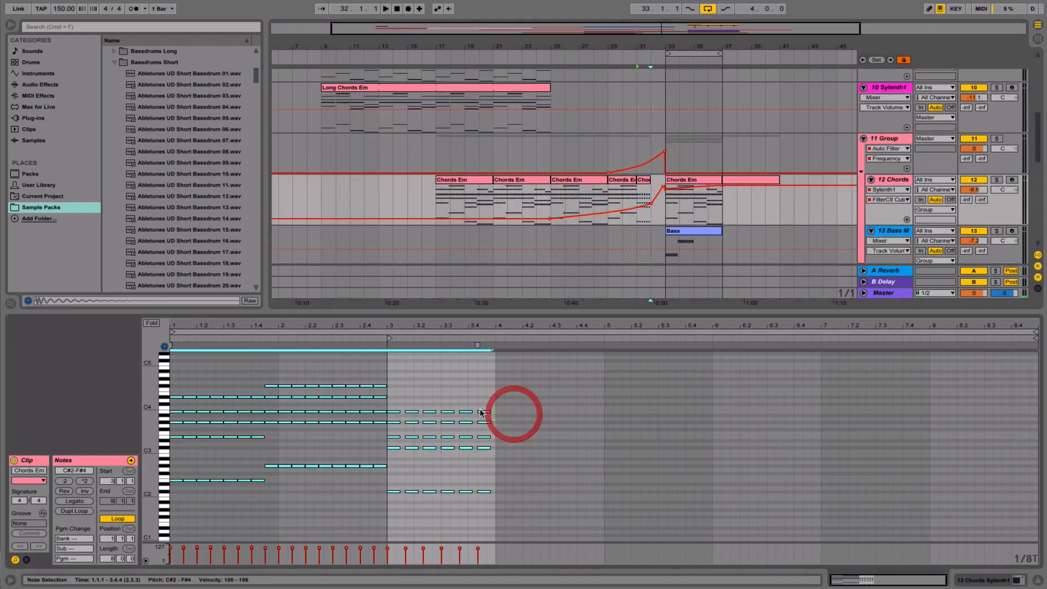
key("space")
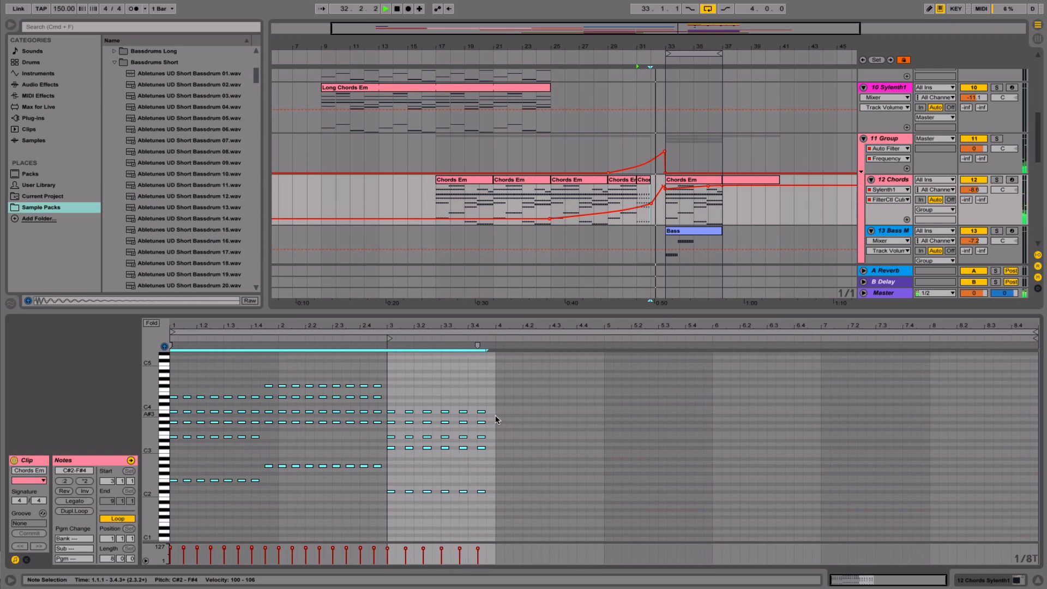
left_click(495, 414)
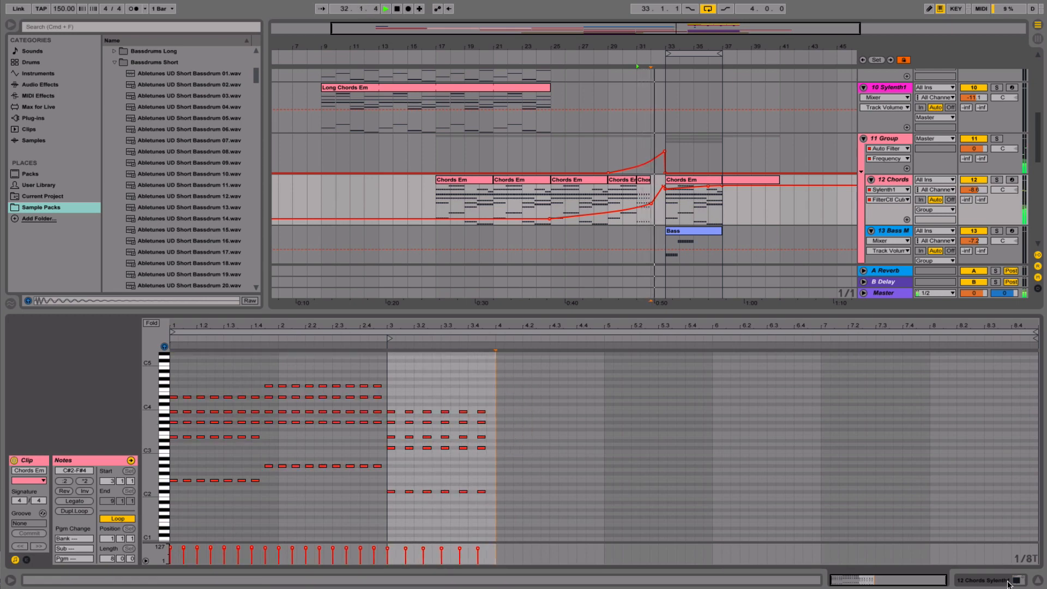
- Close the clip view and play the full arrangement from bar 31
key("super+alt+l")
scroll(714, 277, "up", 3)
scroll(715, 280, "down", 2)
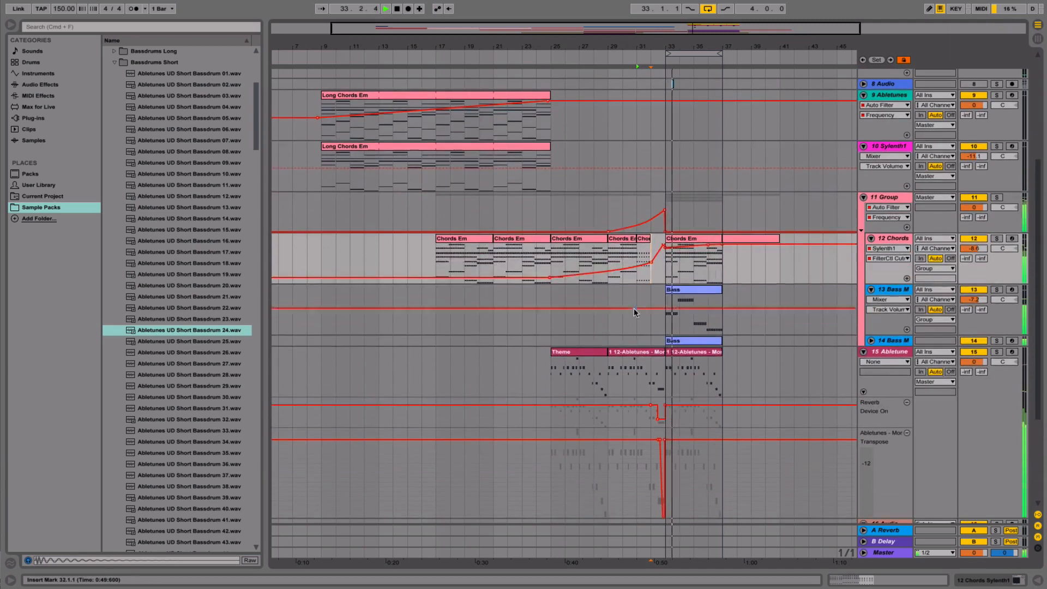
left_click(627, 324)
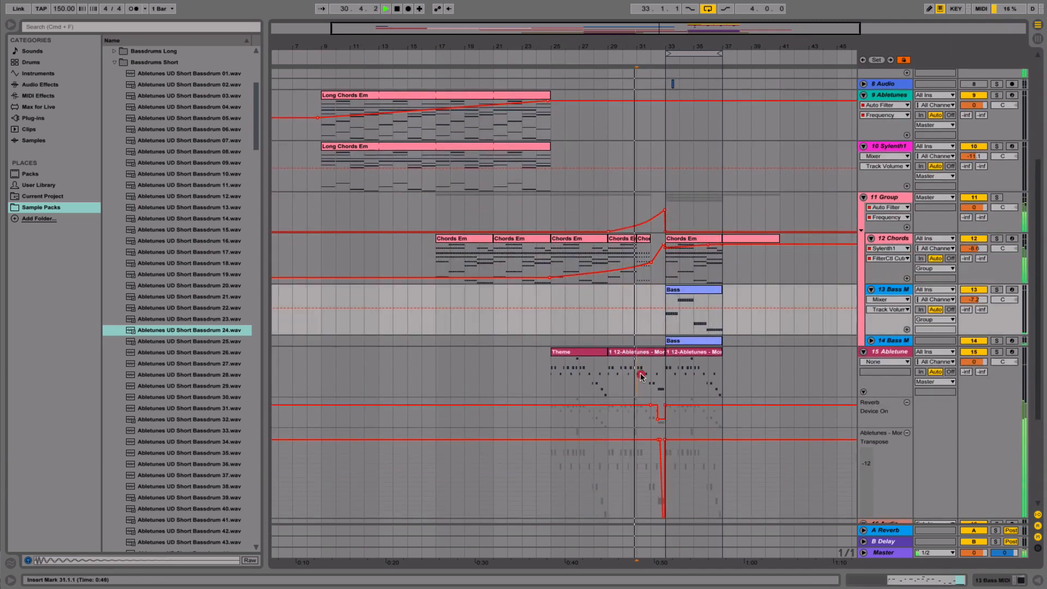
- Split the theme clip on track 15 at bar 31, open the new clip's notes and play it
left_click(640, 374)
key("space")
key("super+e")
double_click(646, 352)
key("space")
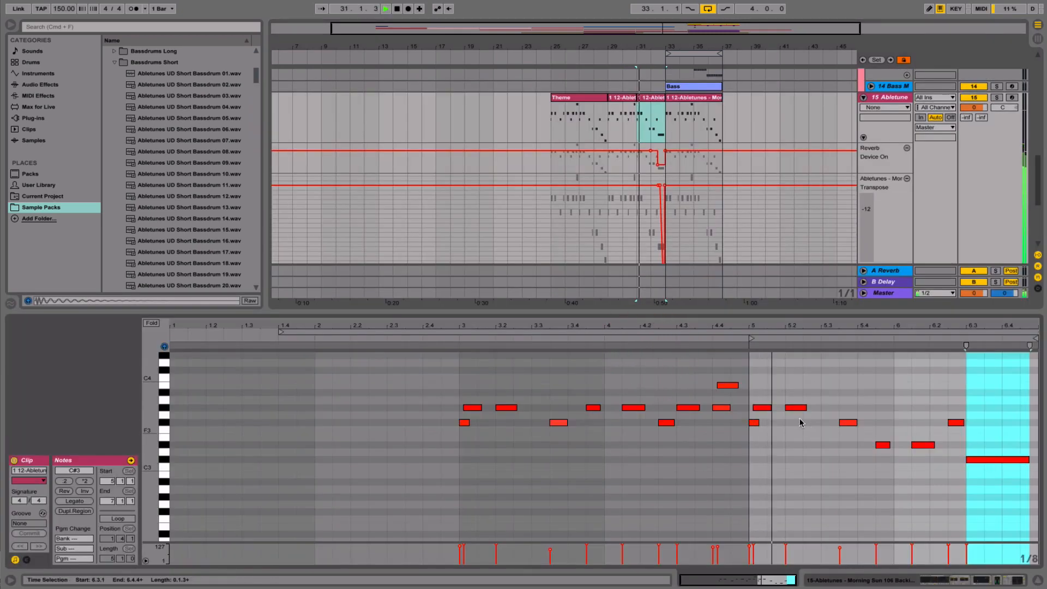
- Rewrite the G#3 notes in beats 5.1 to 5.3 at triplet spacing and shift the following F#3 note onto the triplet grid
left_click(766, 408)
key("space")
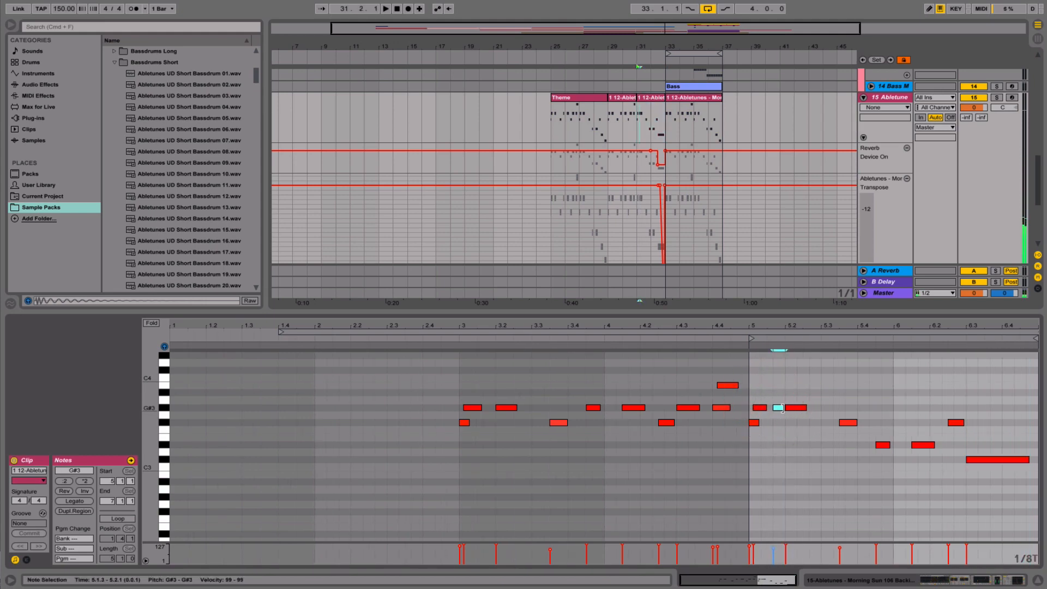
left_click_drag(789, 410, 855, 424)
key("space")
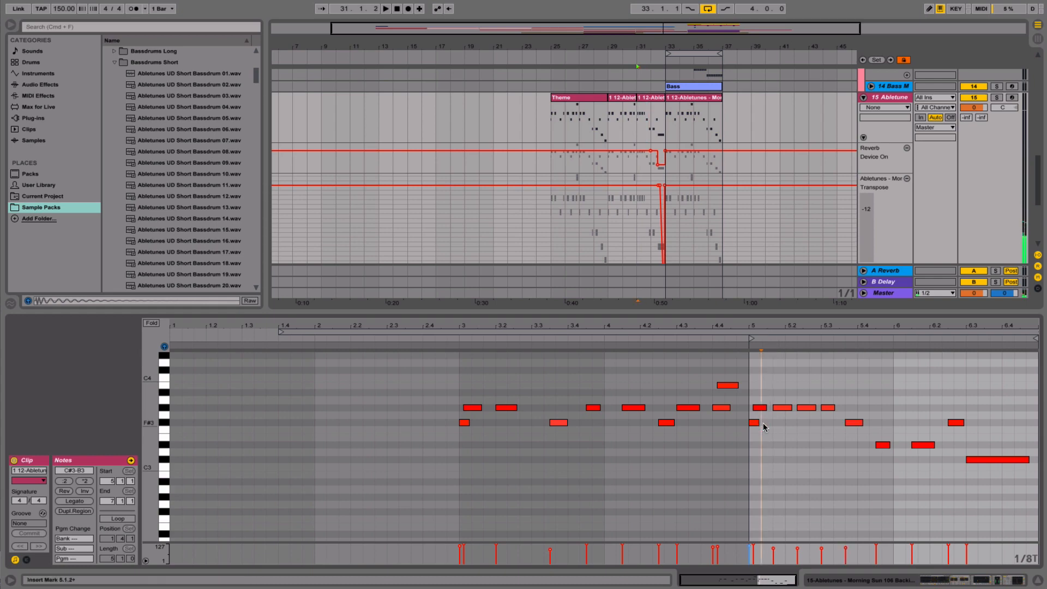
- Add short F#3 notes after 5.1 and at 5.3, lengthen the last G#3 note and play the clip
double_click(765, 423)
key("space")
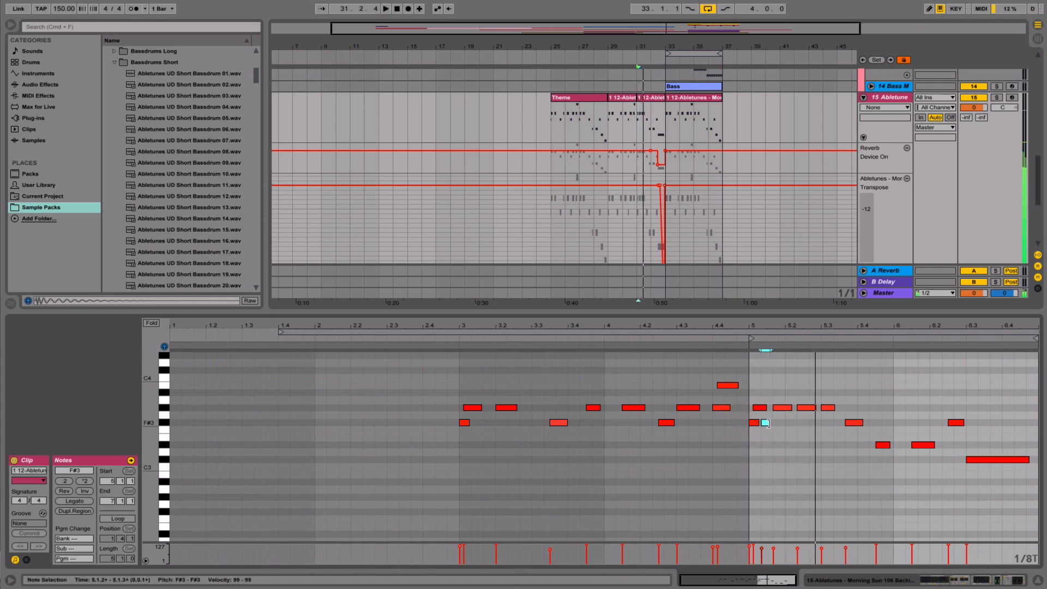
double_click(826, 423)
key("space")
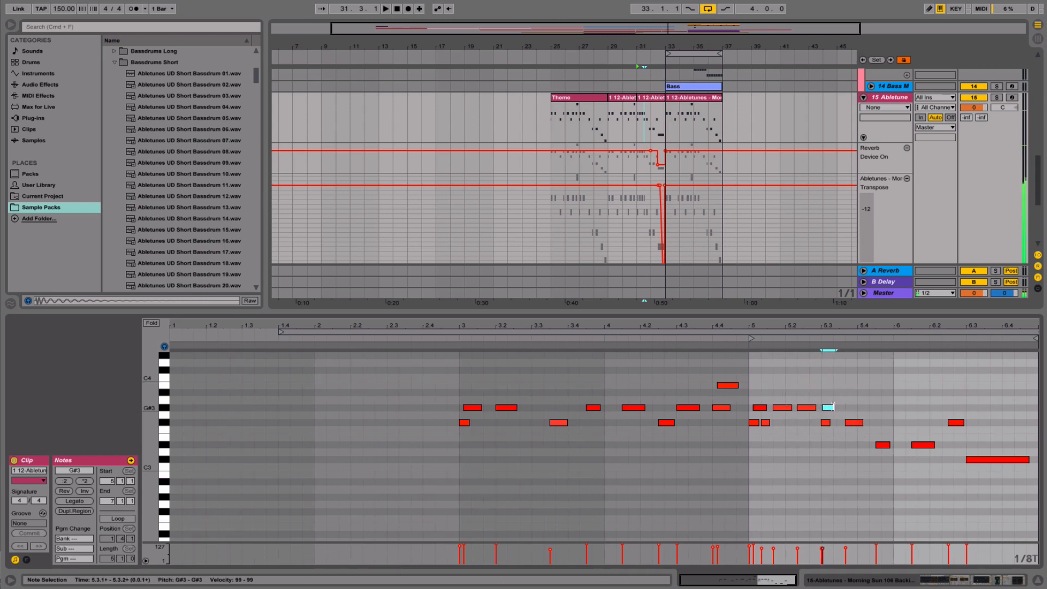
left_click(838, 420)
key("space")
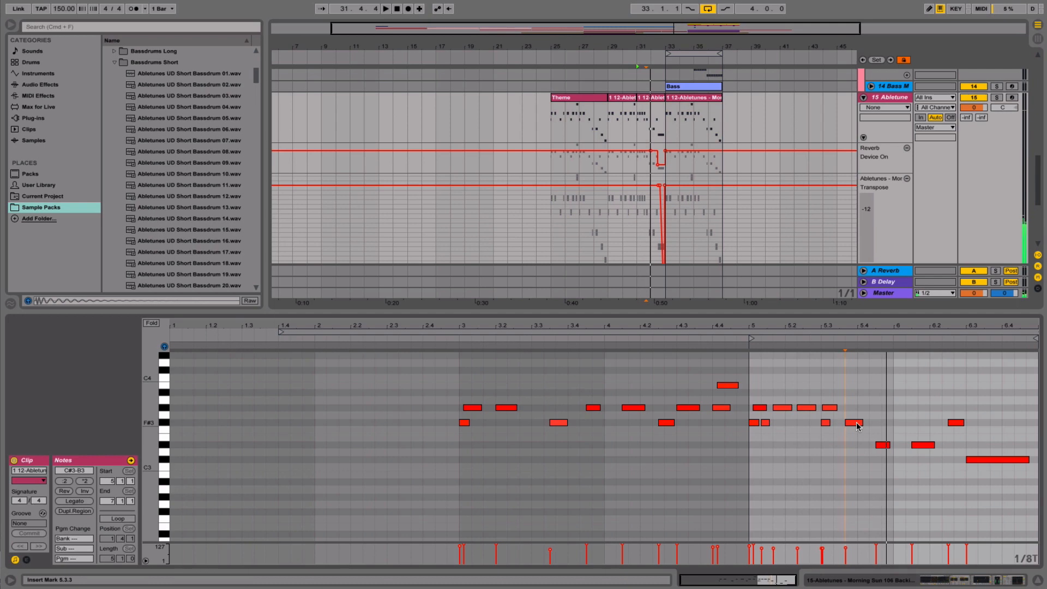
- Add an F#3 note before bar 6, replace the two D#3 notes with one at 6.1, and delete the last F#3
left_click(855, 426)
mouse_move(887, 446)
left_mouse_down()
mouse_move(875, 418)
mouse_move(901, 446)
left_mouse_up()
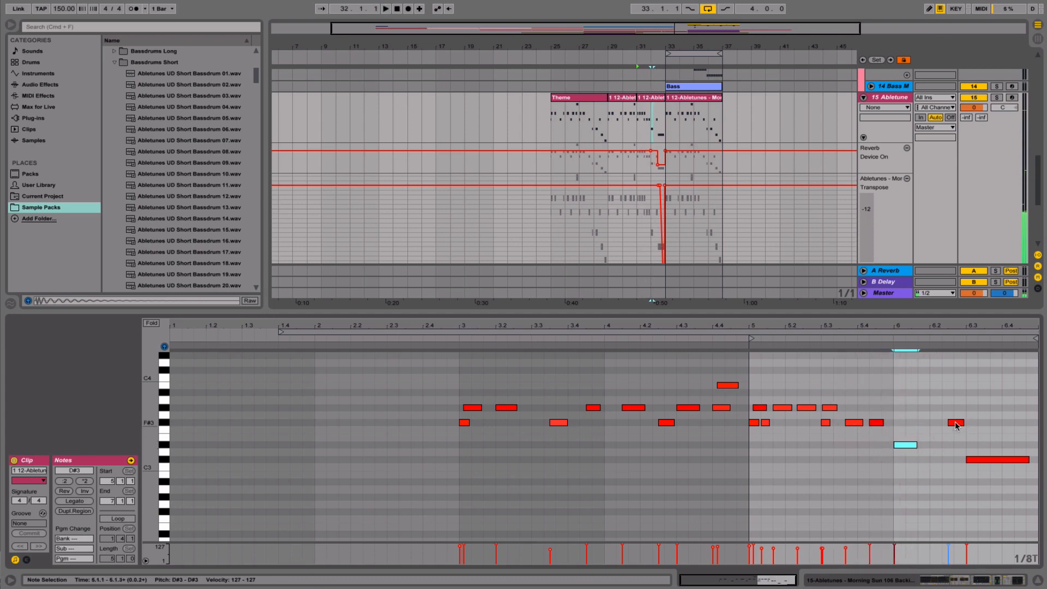
left_click(948, 432)
key("space")
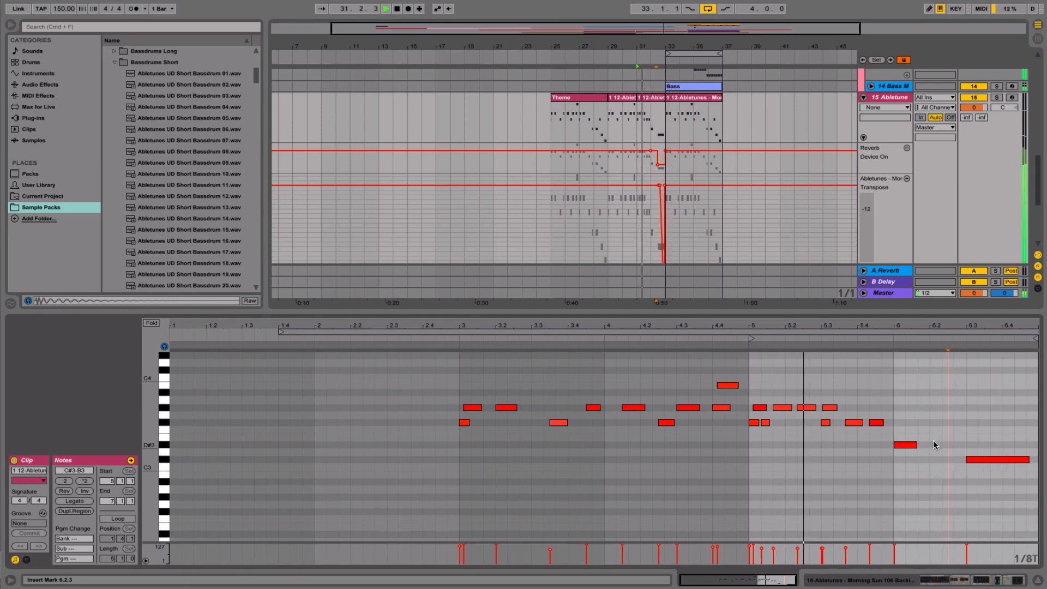
key("space")
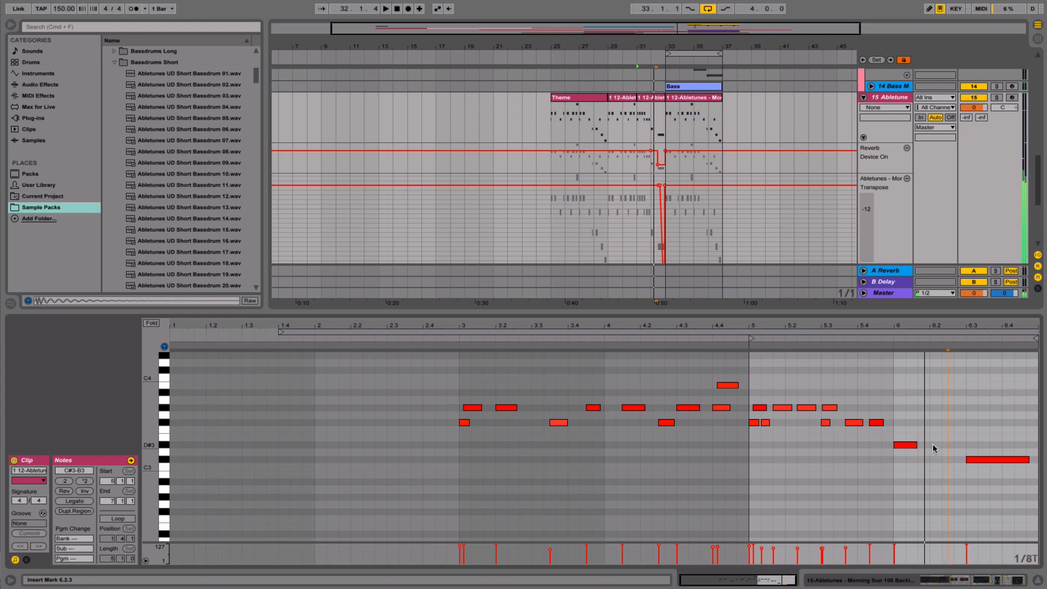
- Add a D#3 note at 6.1.3 and an F#3 note at 6.2.2, and shorten the D#3 at 6.1
double_click(929, 446)
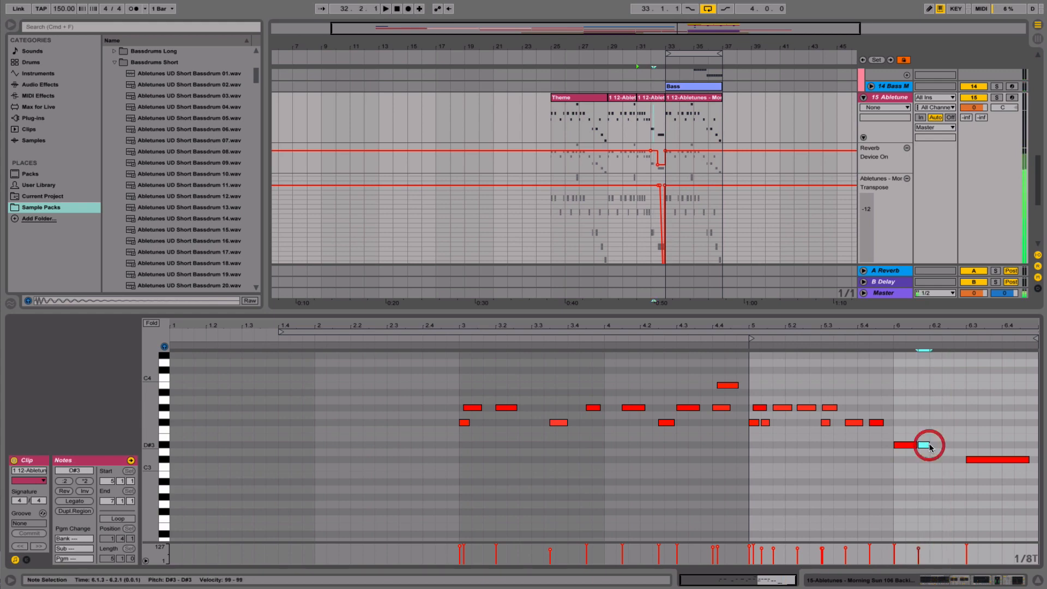
double_click(953, 431)
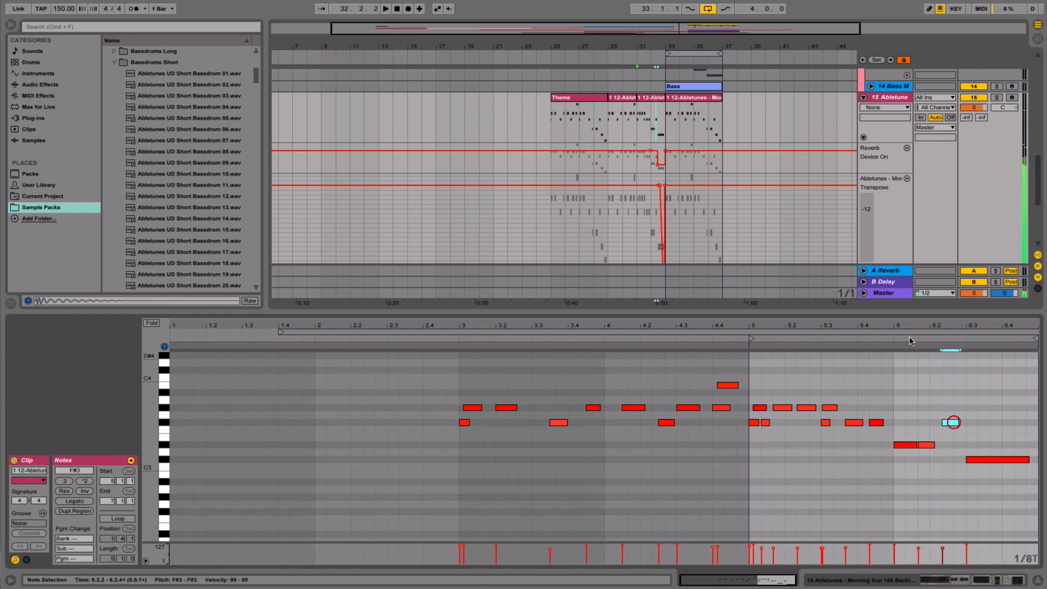
left_click(879, 336)
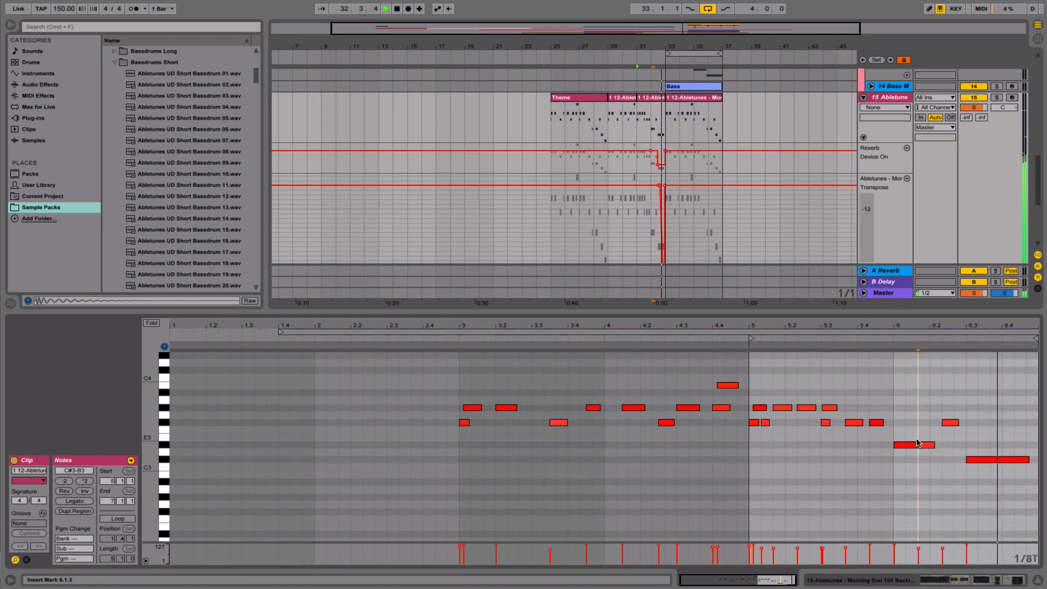
left_click_drag(918, 443, 912, 443)
left_click(858, 446)
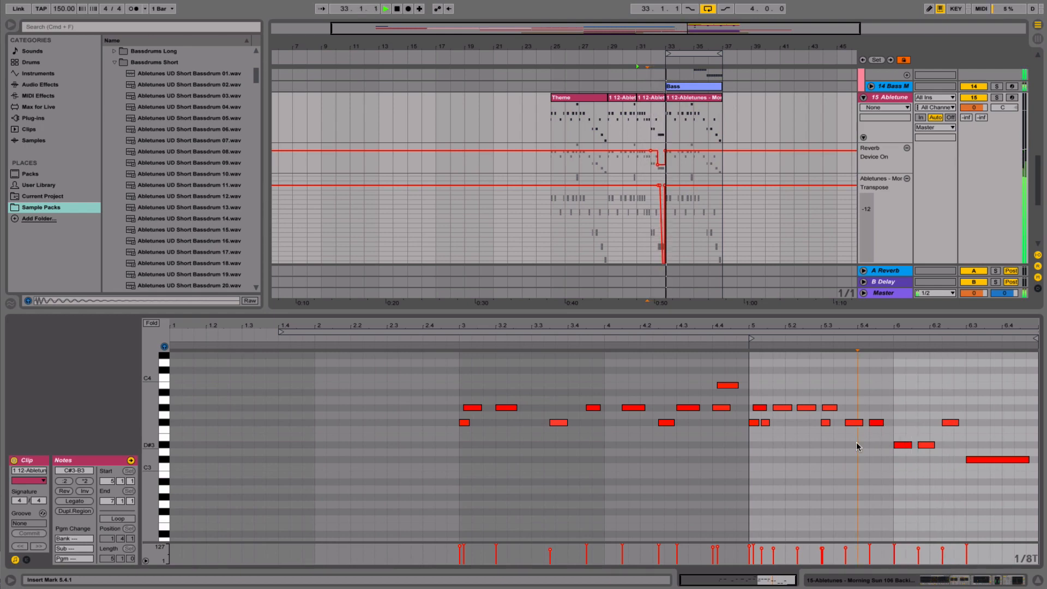
- Play the arrangement from bar 25 and raise the filter cutoff automation point near bar 32 on track 12 Chords to 0.58
left_click(1037, 581)
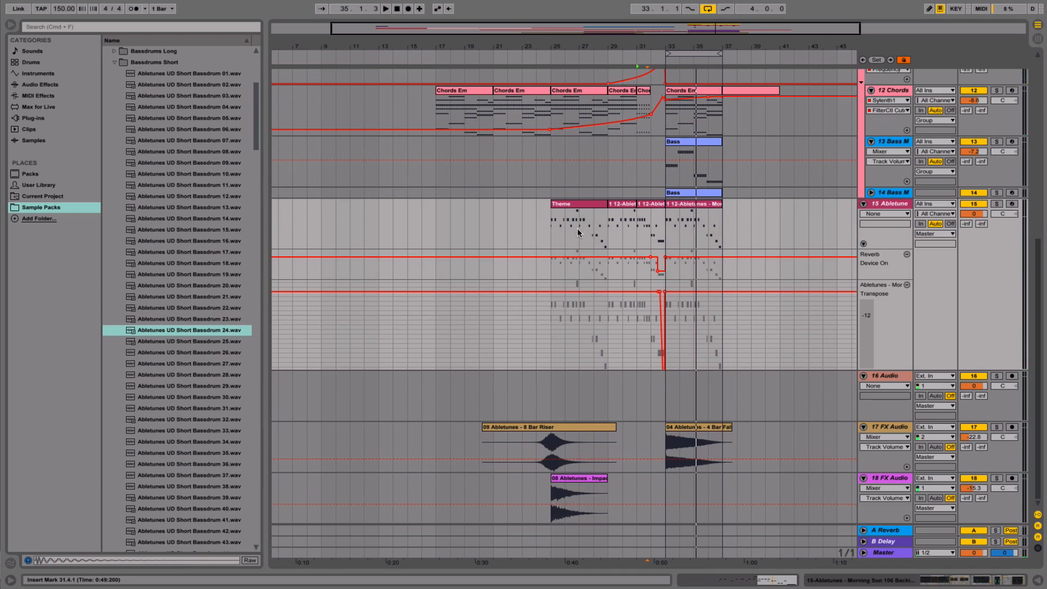
left_click(551, 227)
scroll(542, 228, "up", 5)
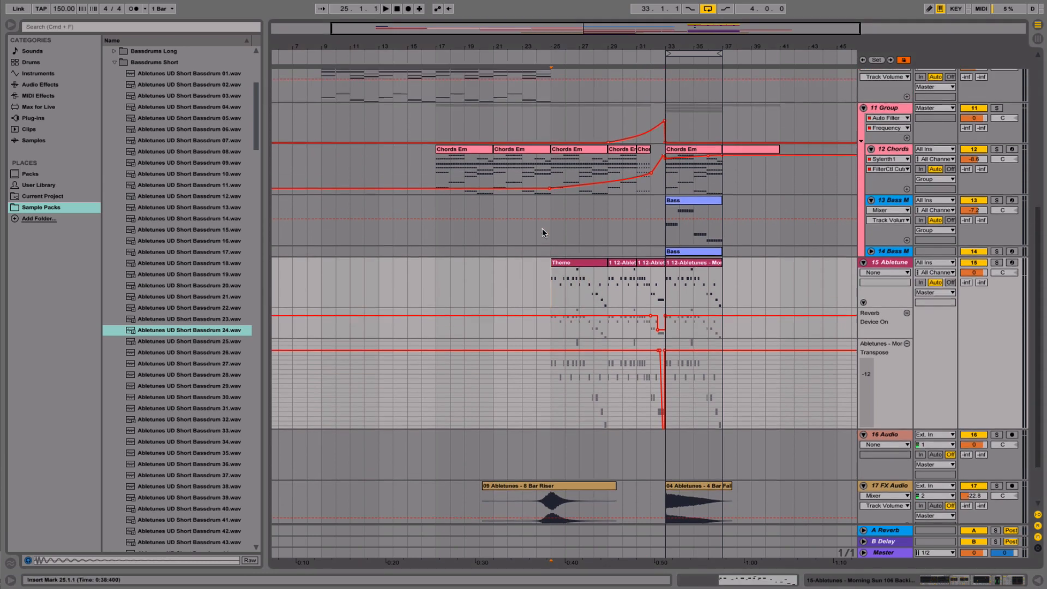
key("space")
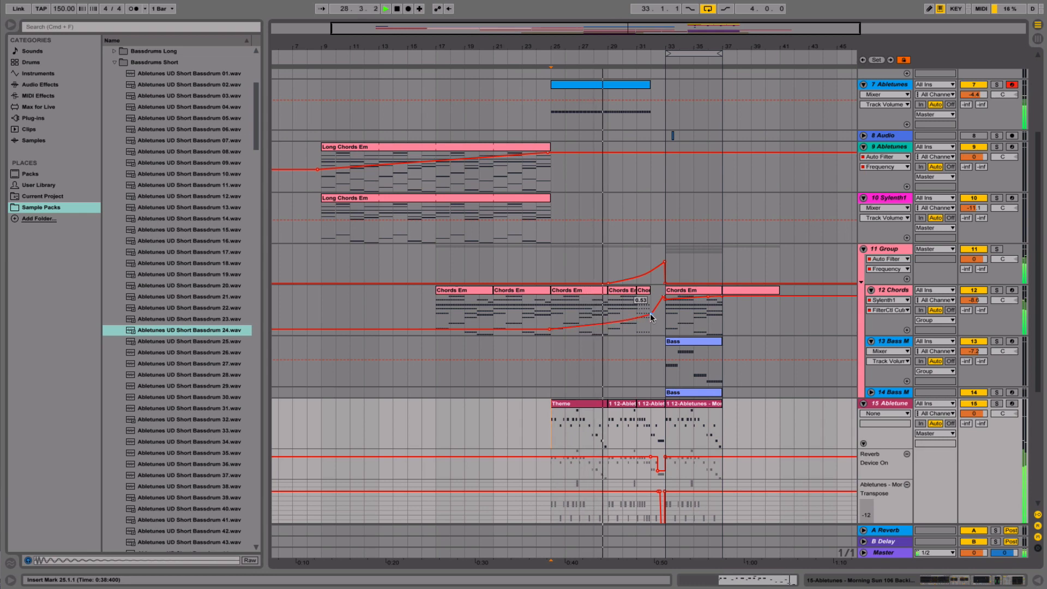
left_click(648, 313)
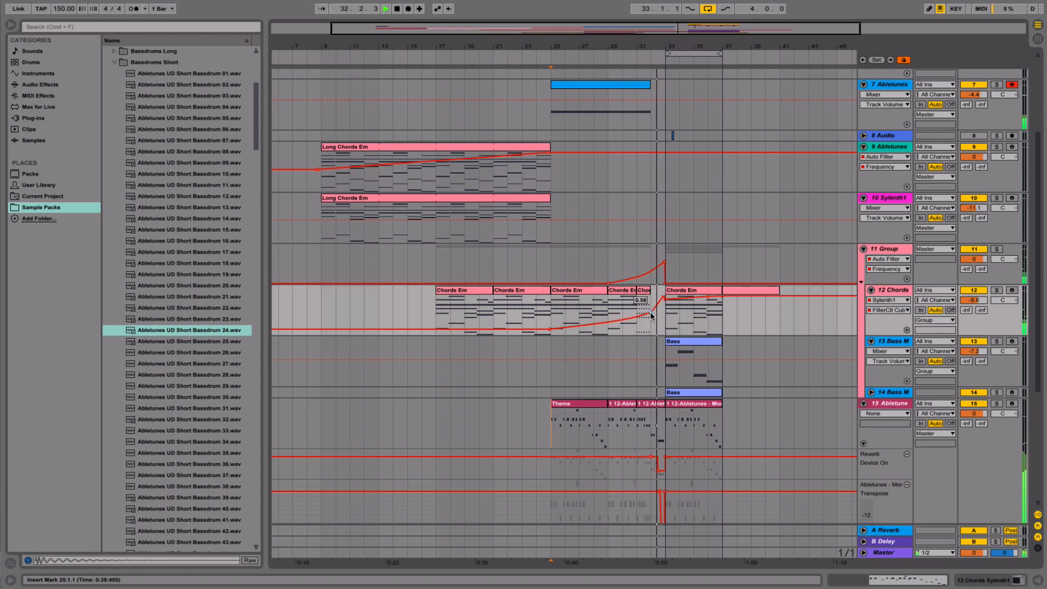
scroll(651, 312, "down", 5)
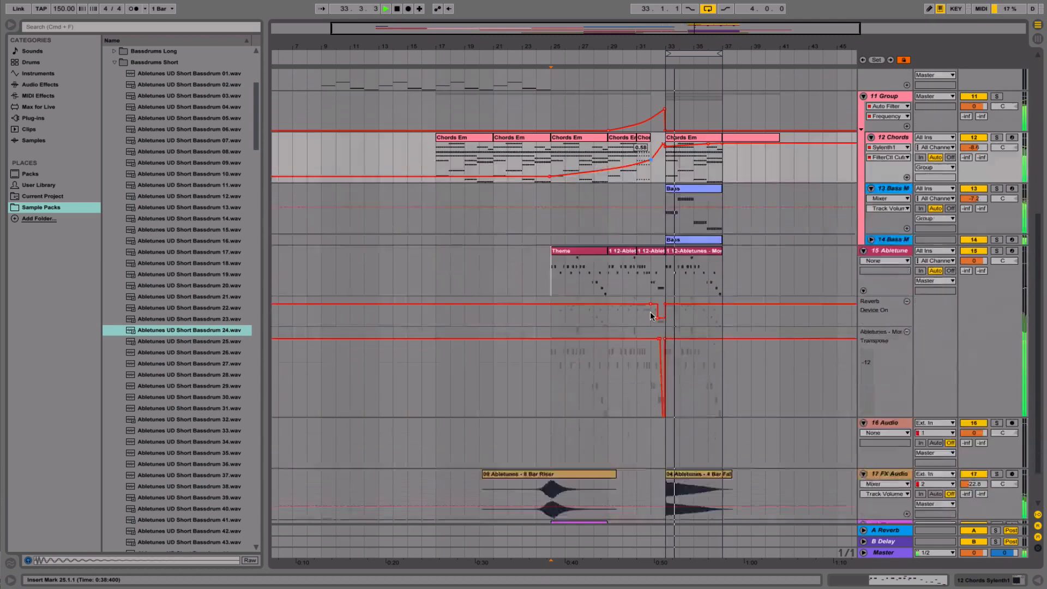
scroll(651, 312, "up", 10)
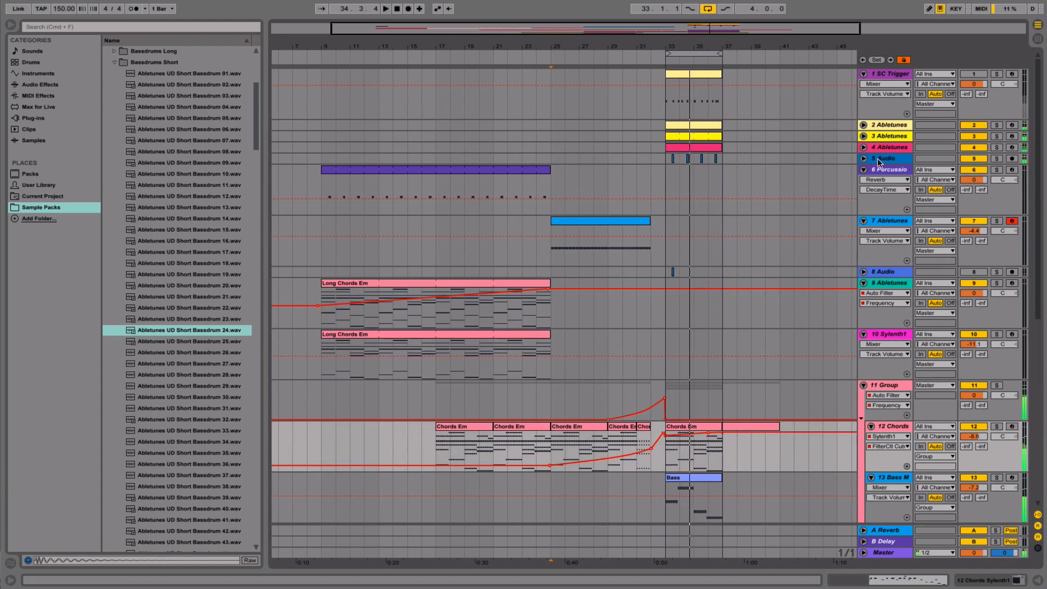
- Insert a new MIDI track below track 5 Audio and show bars 25 to 36 of the arrangement
right_click(879, 159)
left_click(922, 255)
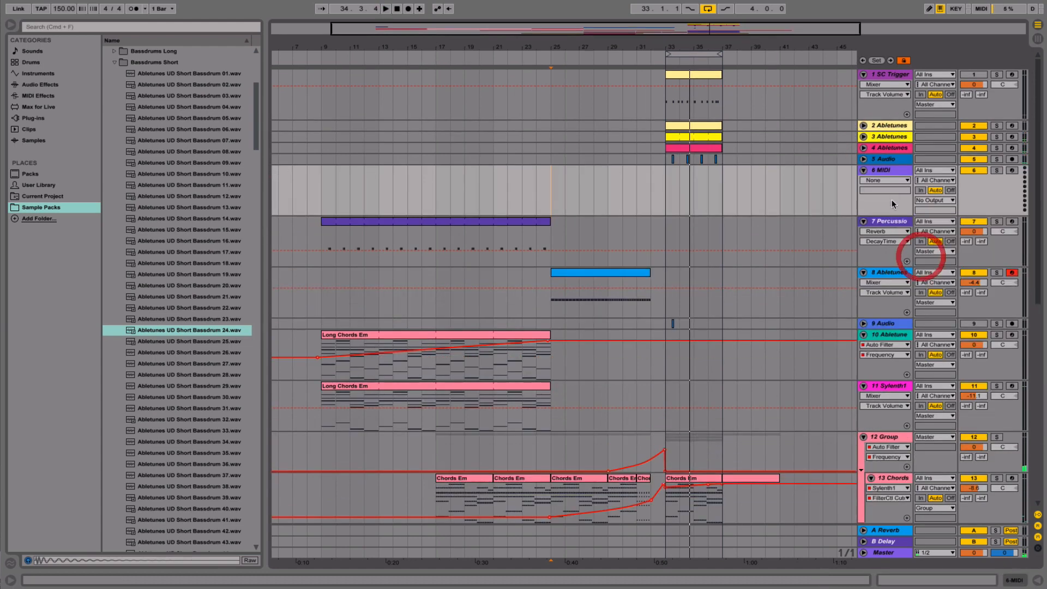
left_click_drag(659, 41, 659, 68)
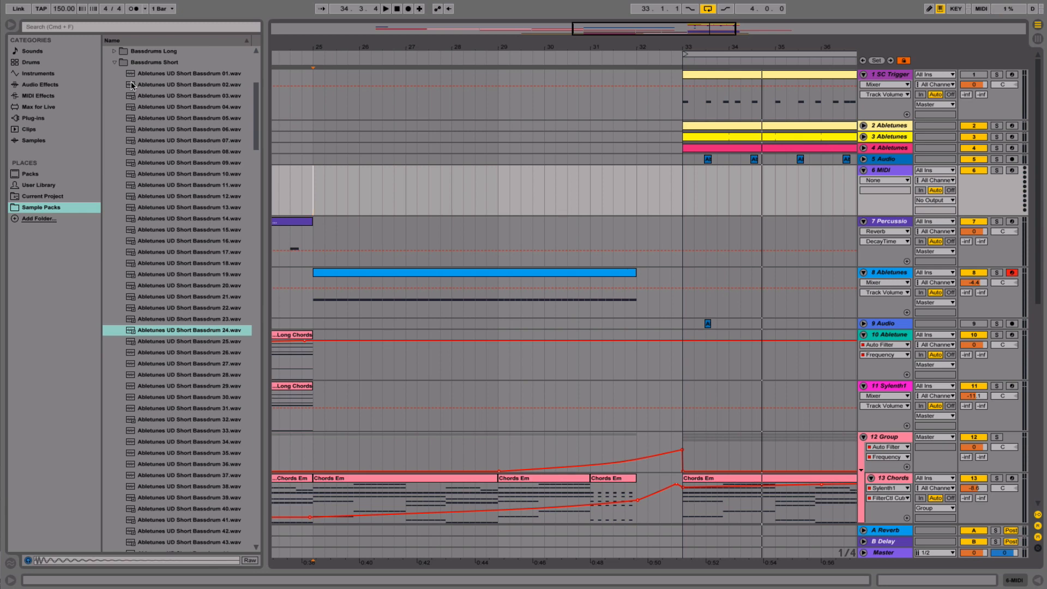
- Audition the samples in the Percussion folder of Abletunes - Urban Drums, from 02 Tom through 17 Tom
left_click(115, 62)
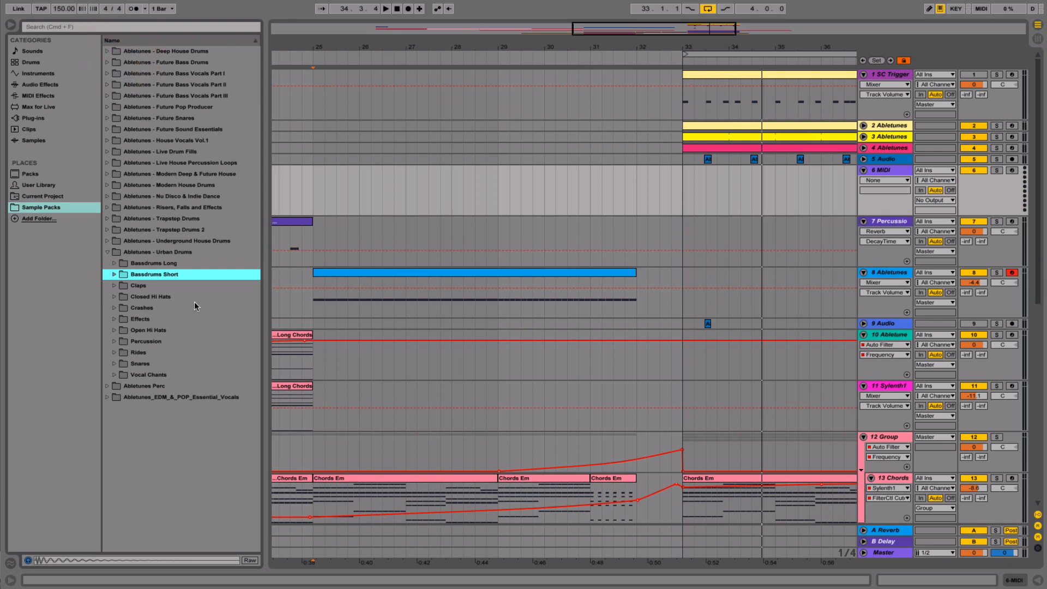
left_click(115, 342)
left_click(134, 364)
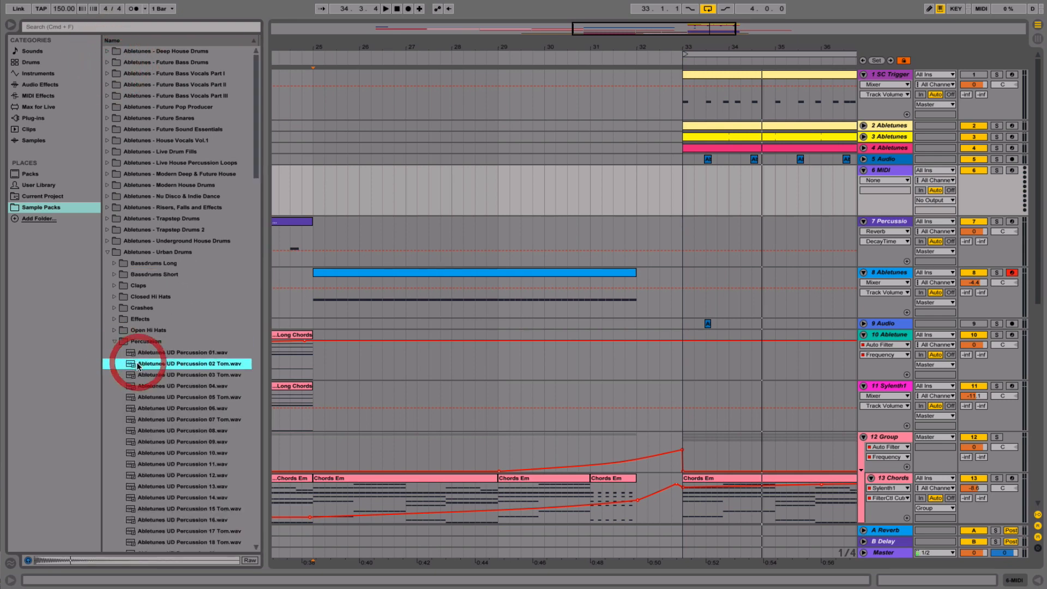
left_click(146, 384)
left_click(165, 439)
left_click(176, 423)
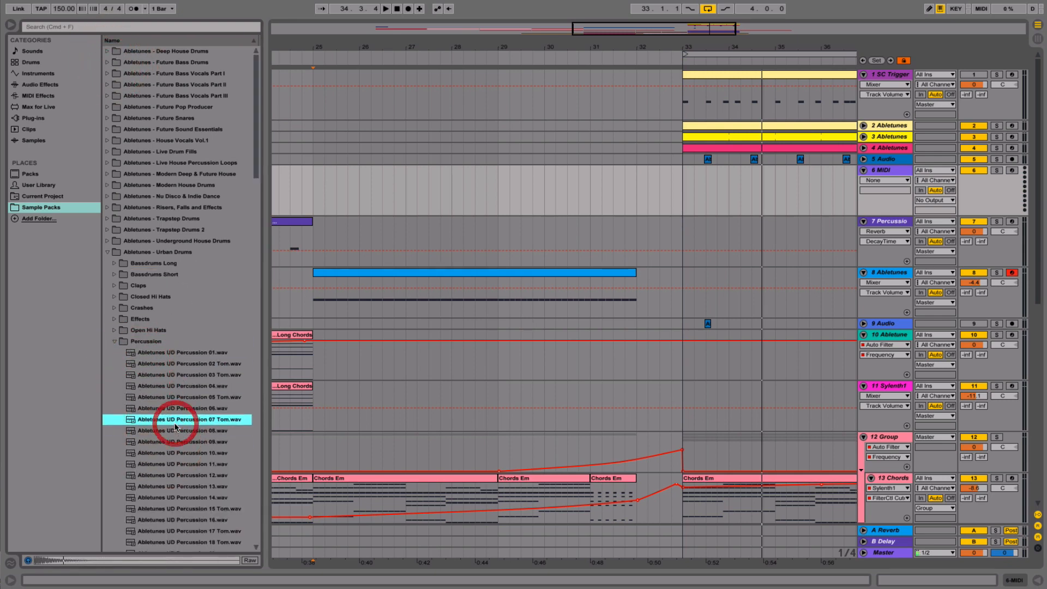
left_click(172, 428)
left_click(169, 446)
left_click(175, 474)
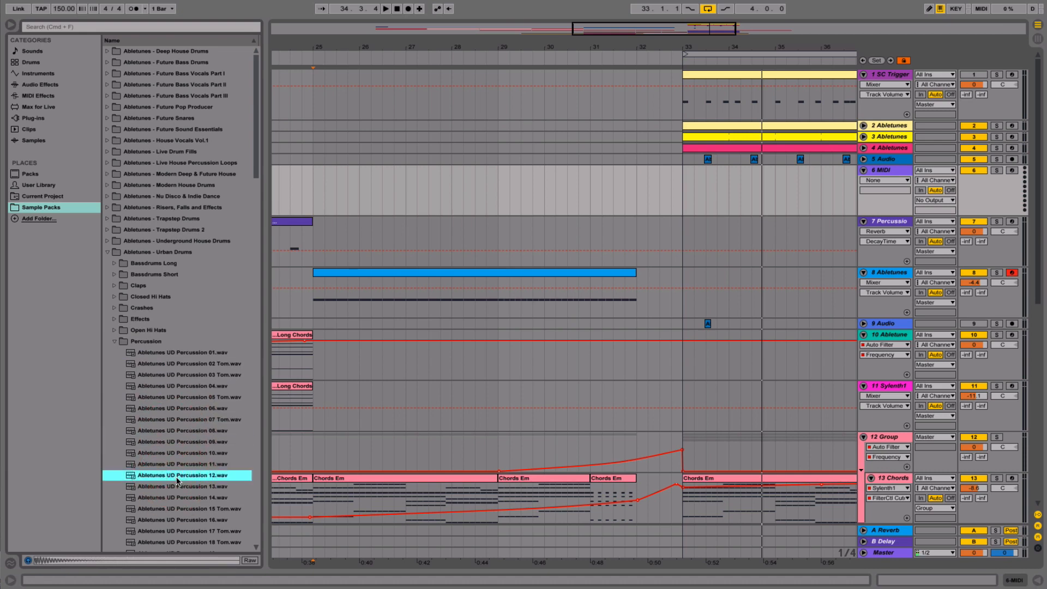
left_click(177, 487)
left_click(177, 497)
left_click(176, 509)
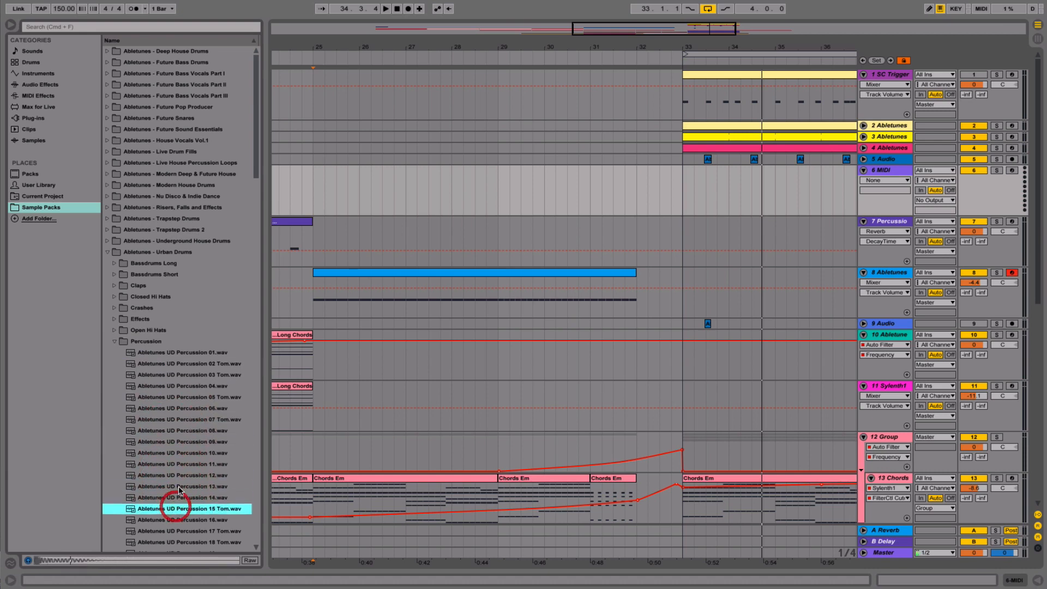
left_click(182, 520)
left_click(183, 529)
scroll(184, 518, "down", 10)
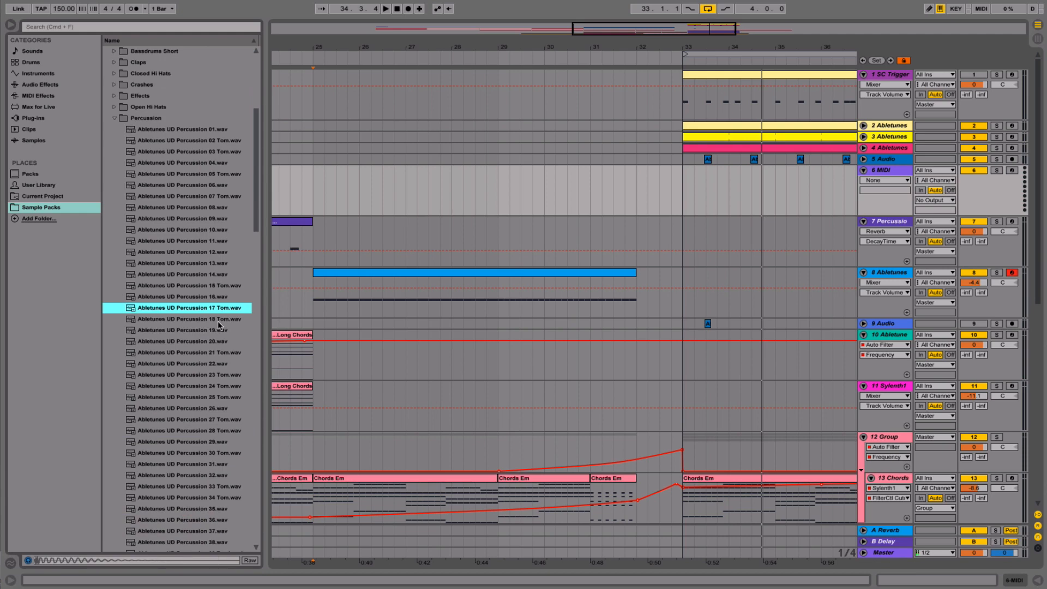
- Audition the remaining Urban Drums percussion samples from 19 through 46 Ride 808
left_click(212, 330)
left_click(205, 353)
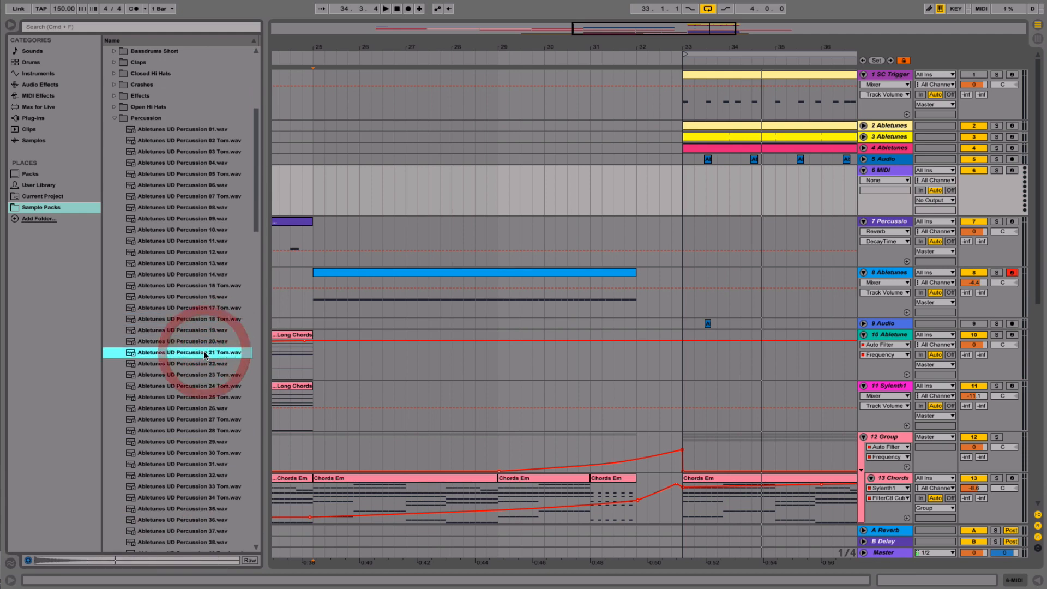
key("Down")
key("Down")
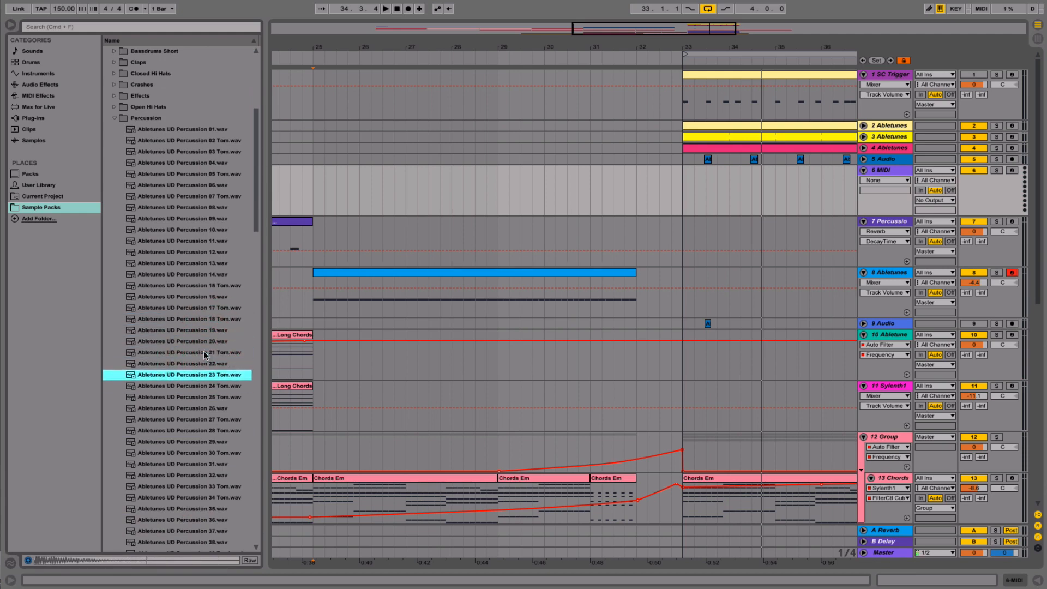
key("Down")
key("Down")
key("Down")
key("Down")
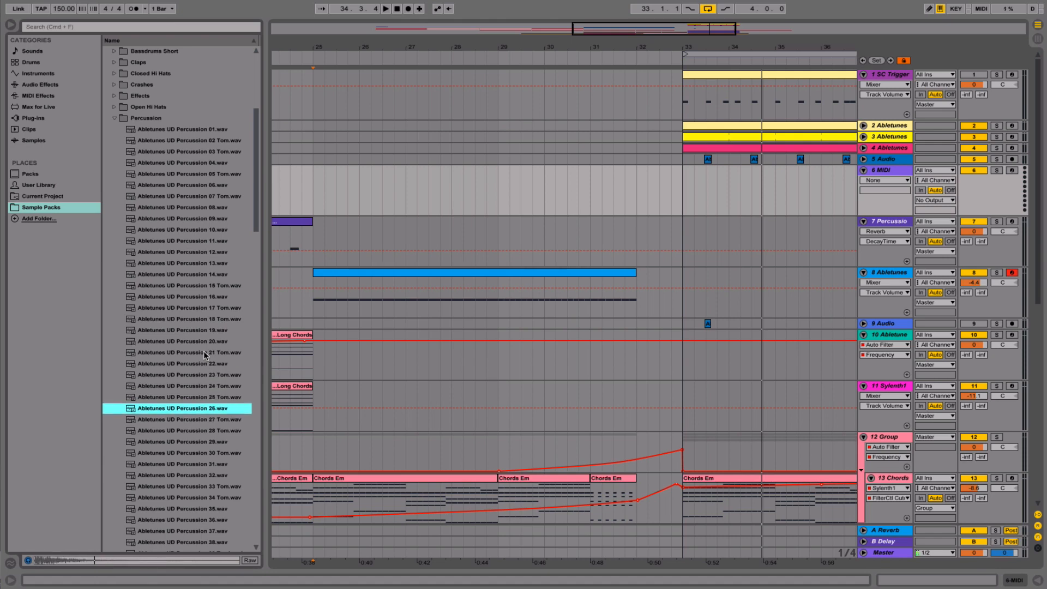
key("Down")
key("Down")
key("Down")
key("Down")
key("Down")
key("Down")
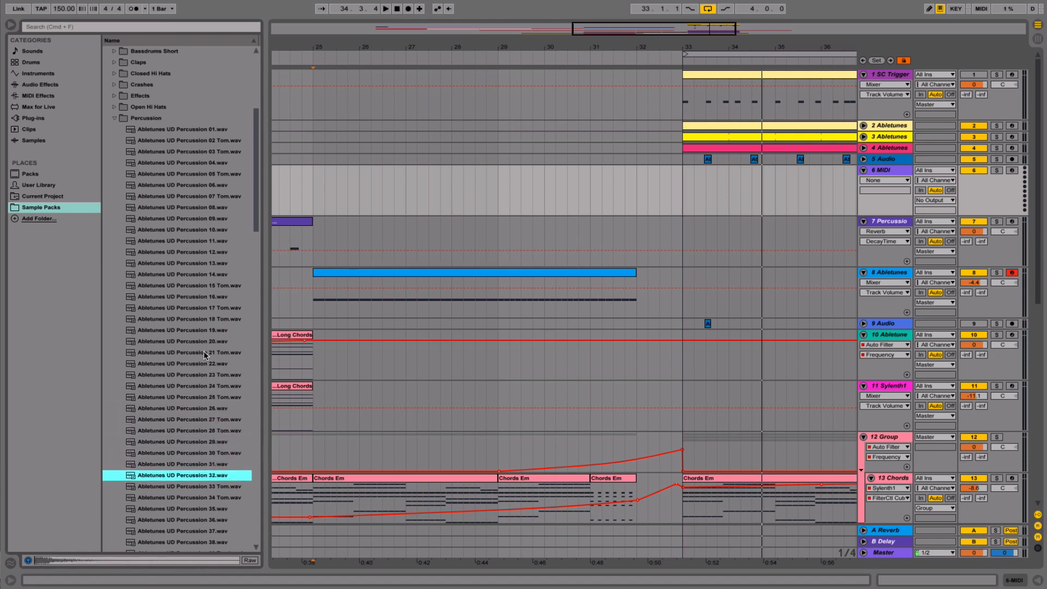
key("Down")
key("Down")
key("Down")
key("Down")
key("Down")
key("Down")
key("Down")
key("Down")
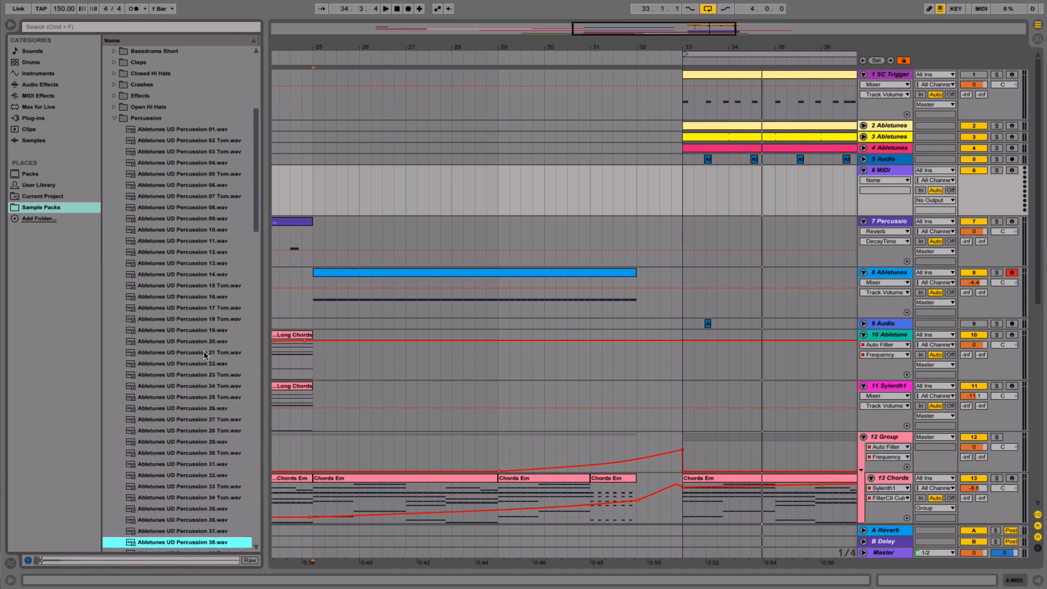
key("Down")
key("Down")
key("Down")
key("Down")
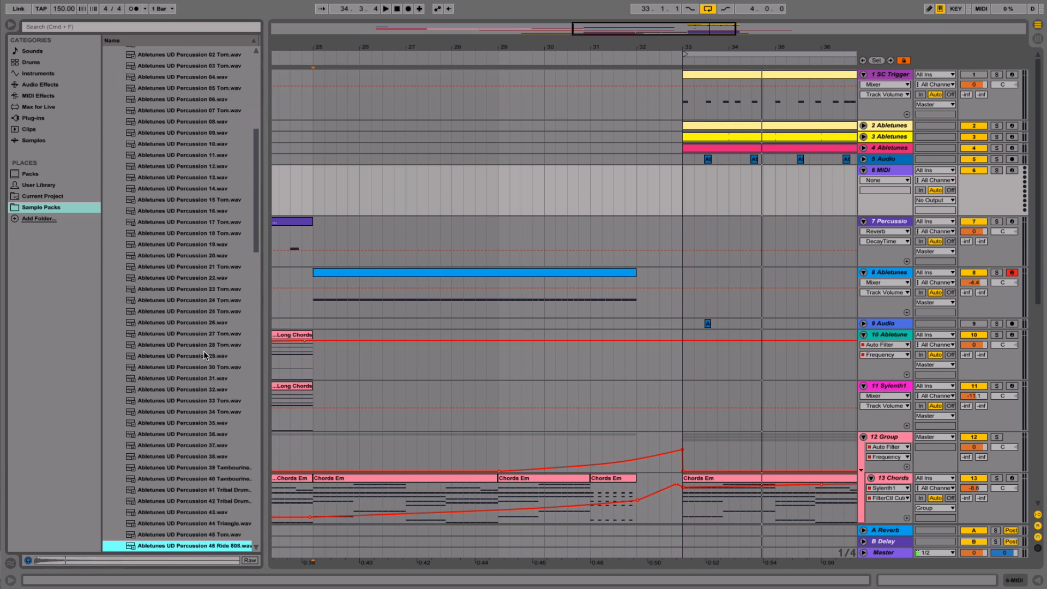
- Load Abletunes UD Percussion 45 Tom as the instrument on MIDI track 6 and try out a few notes
double_click(886, 171)
scroll(175, 381, "down", 5)
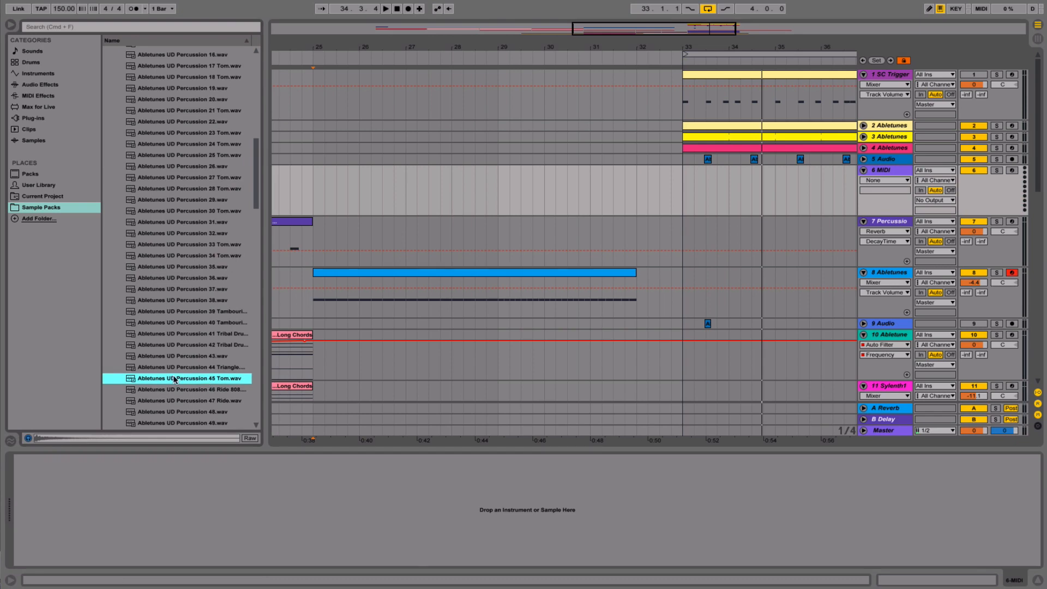
left_click_drag(306, 514, 306, 515)
key("h")
key("f")
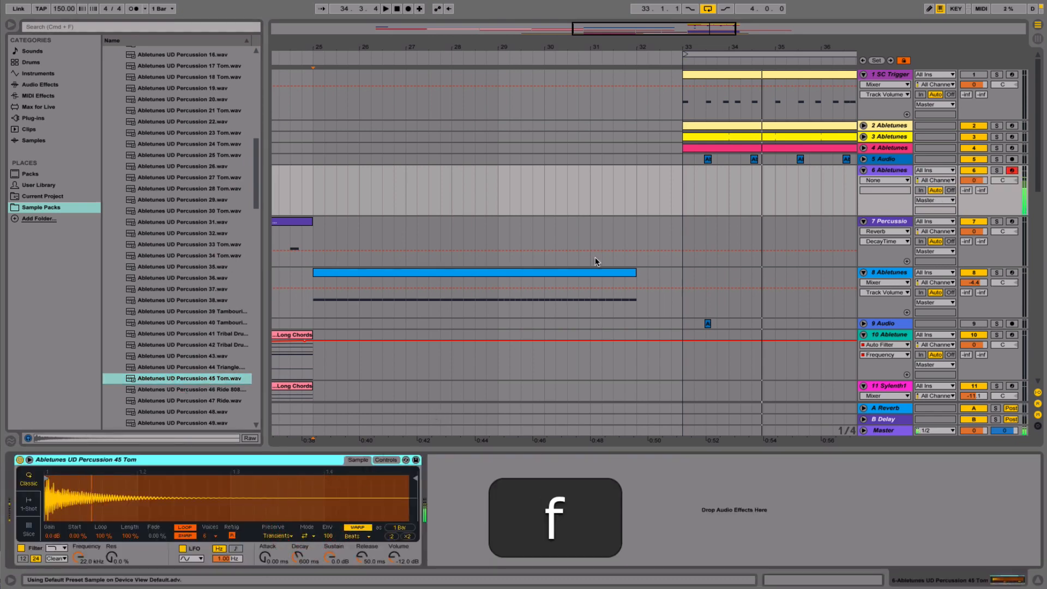
- Play the arrangement from 31.3.1 while trying out tom notes over the transition
left_click(611, 198)
key("space")
key("h")
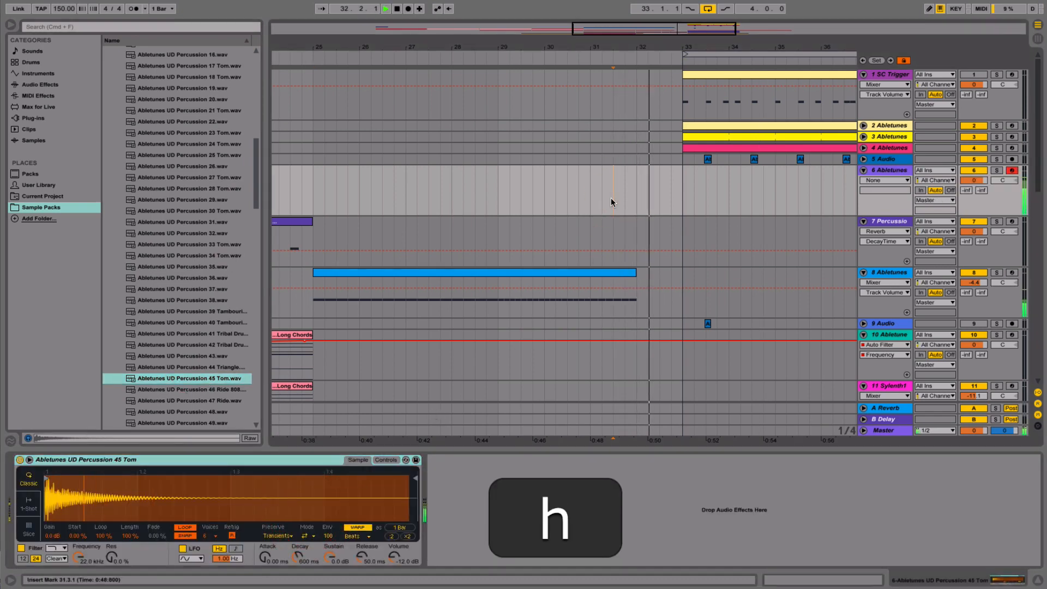
key("f")
key("space")
- Replay the transition into the drop from 32.1.1 while rehearsing a descending tom fill
left_click(633, 203)
key("space")
key("h")
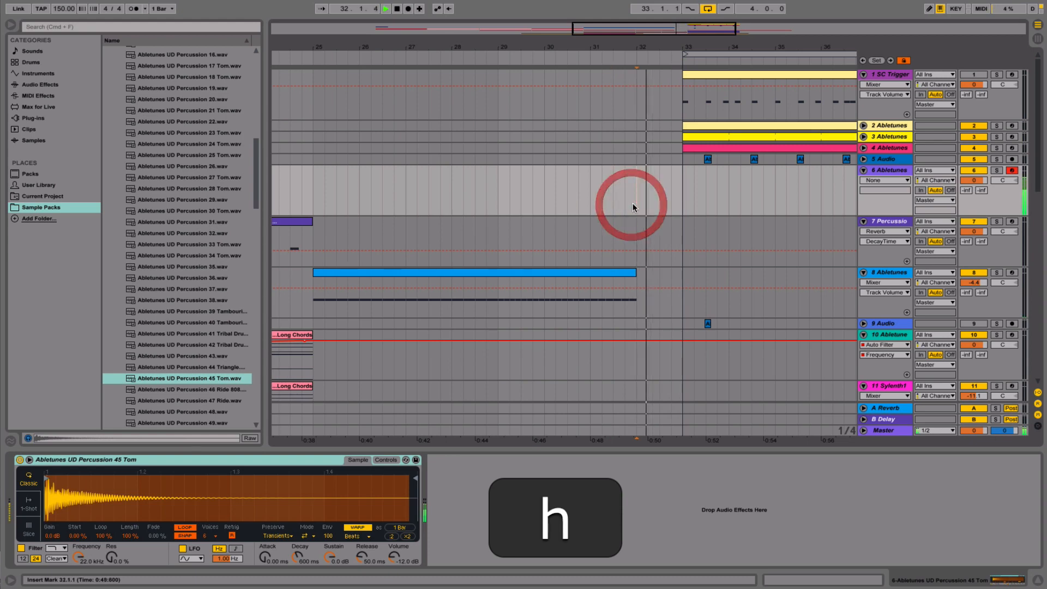
key("a")
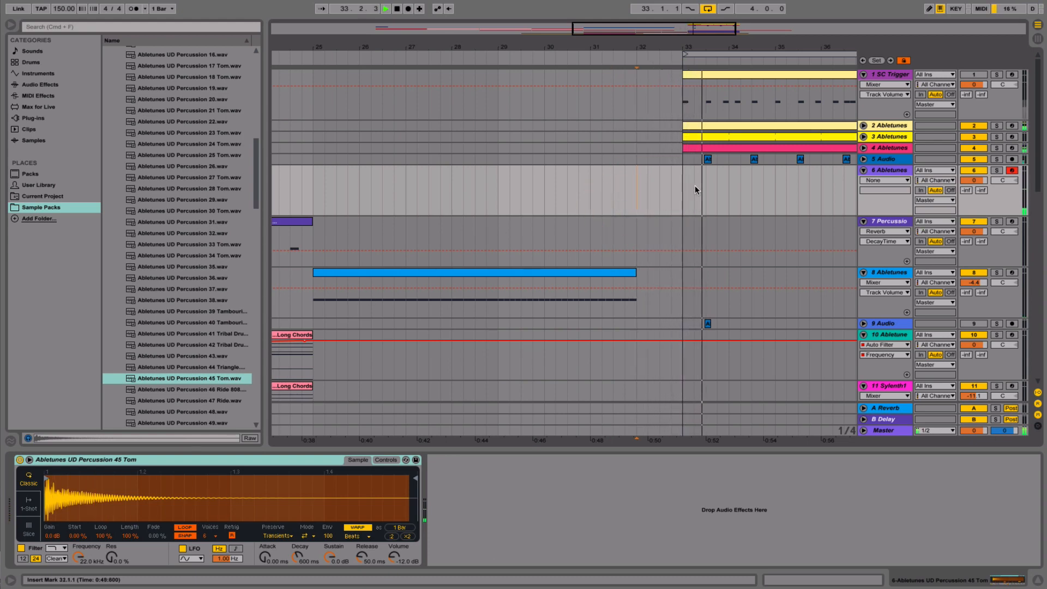
key("space")
key("space")
key("h")
key("f")
key("a")
key("space")
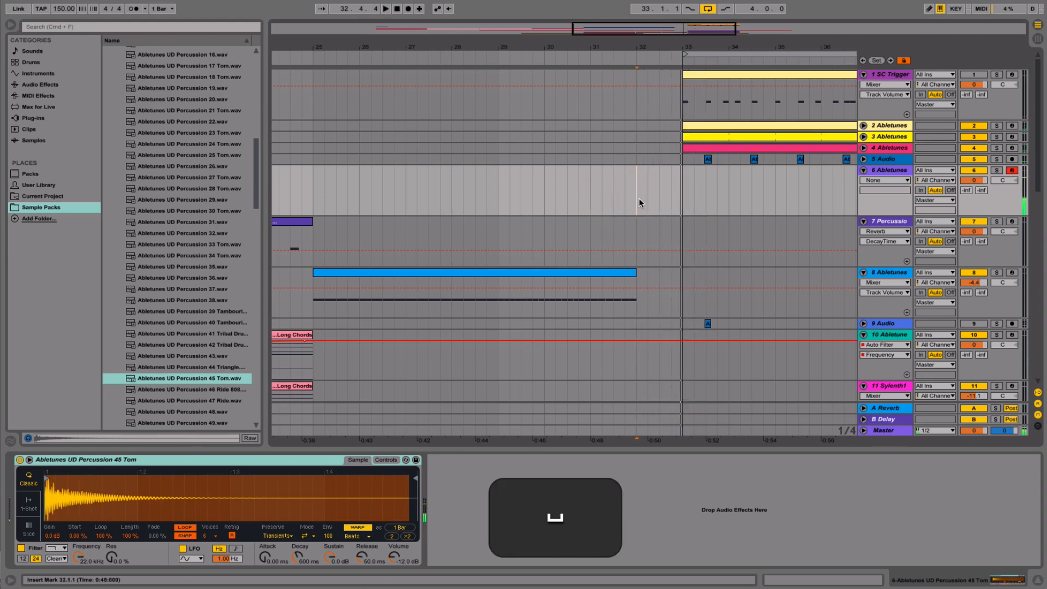
- Insert a one-bar MIDI clip over bar 32 on tom track 6 and open it for editing
left_click_drag(640, 198, 677, 192)
right_click(660, 167)
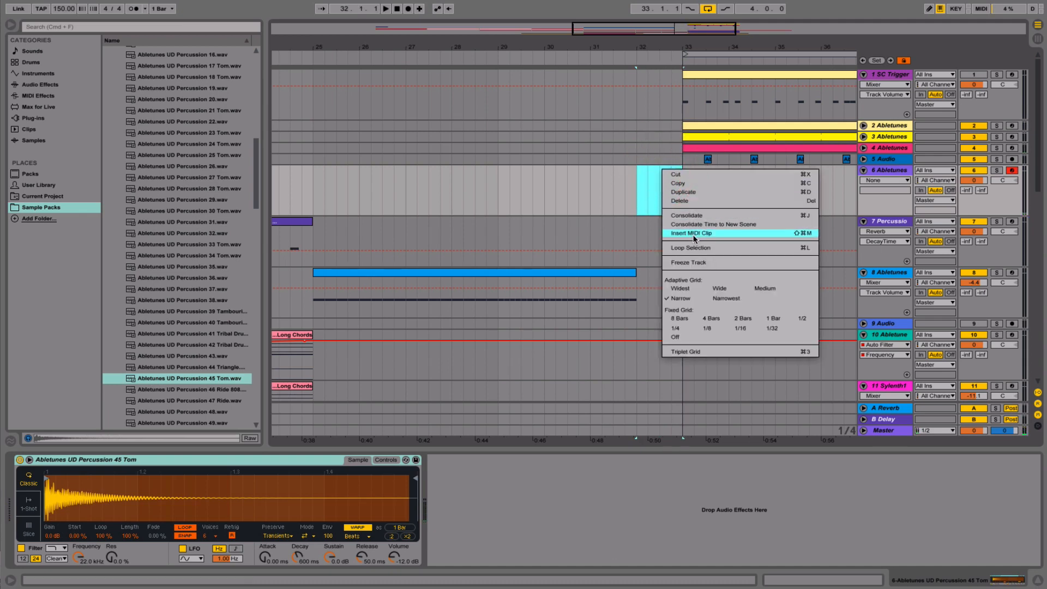
left_click(694, 233)
left_click(662, 175)
- Draw a descending quarter-note-triplet tom fill of two A3 notes, an E3 and a C3 at 1.3 in the clip
key("h")
key("f")
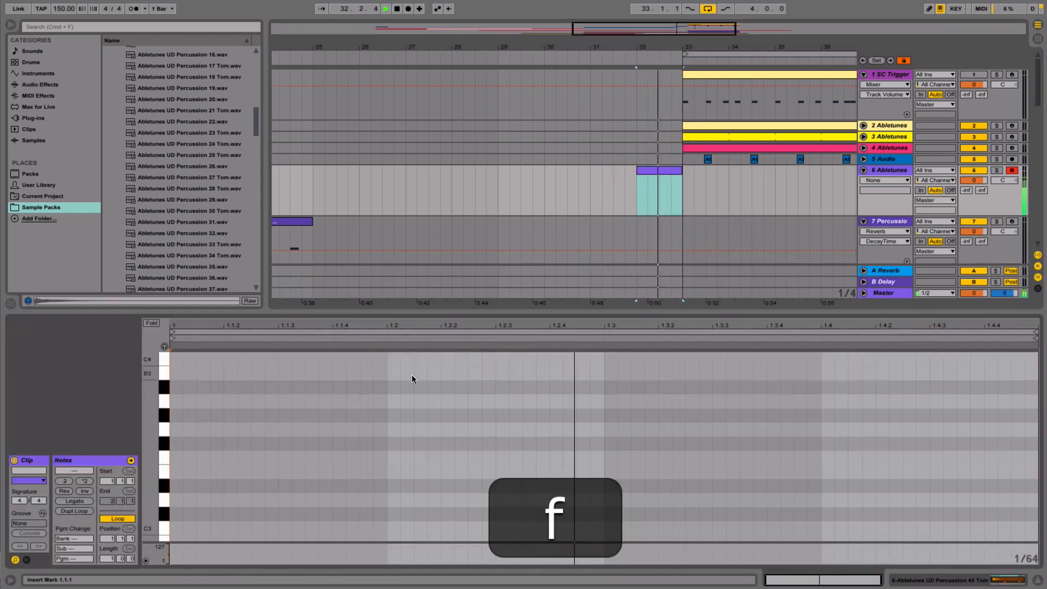
key("a")
key("h")
left_click(175, 401)
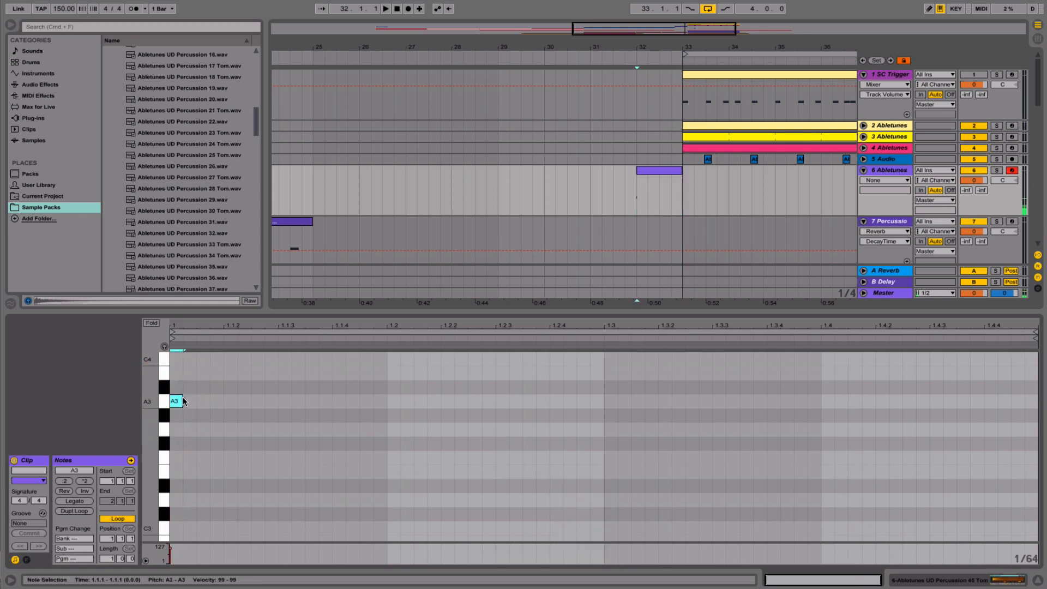
left_click_drag(184, 401, 637, 528)
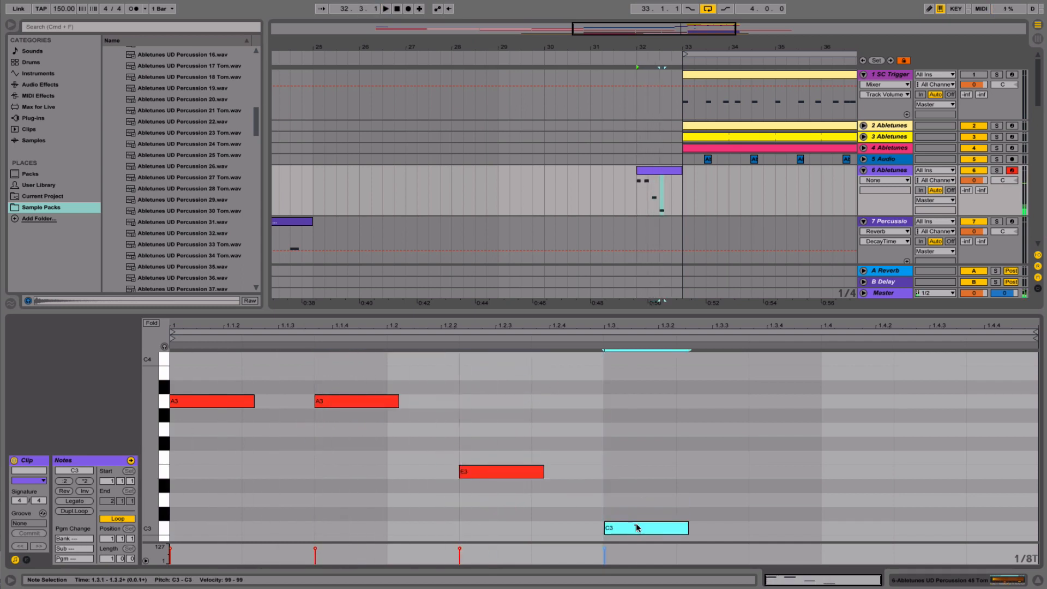
- Lengthen the final C3 note almost to the end of the clip and play the fill into bar 33
key("space")
scroll(663, 497, "up", 3)
scroll(664, 495, "down", 4)
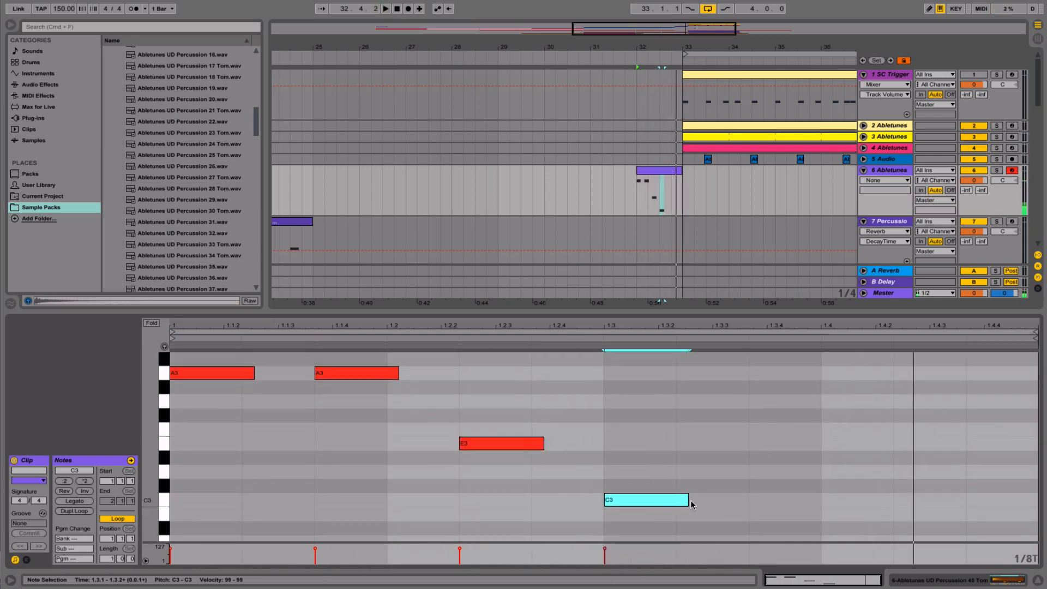
left_click_drag(692, 504, 1025, 481)
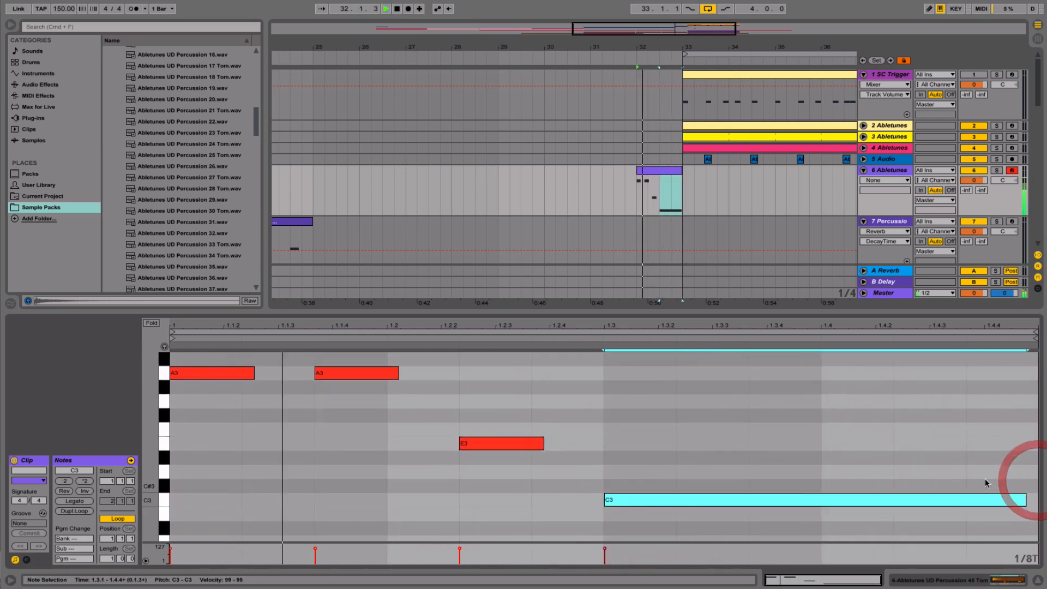
left_click(1036, 581)
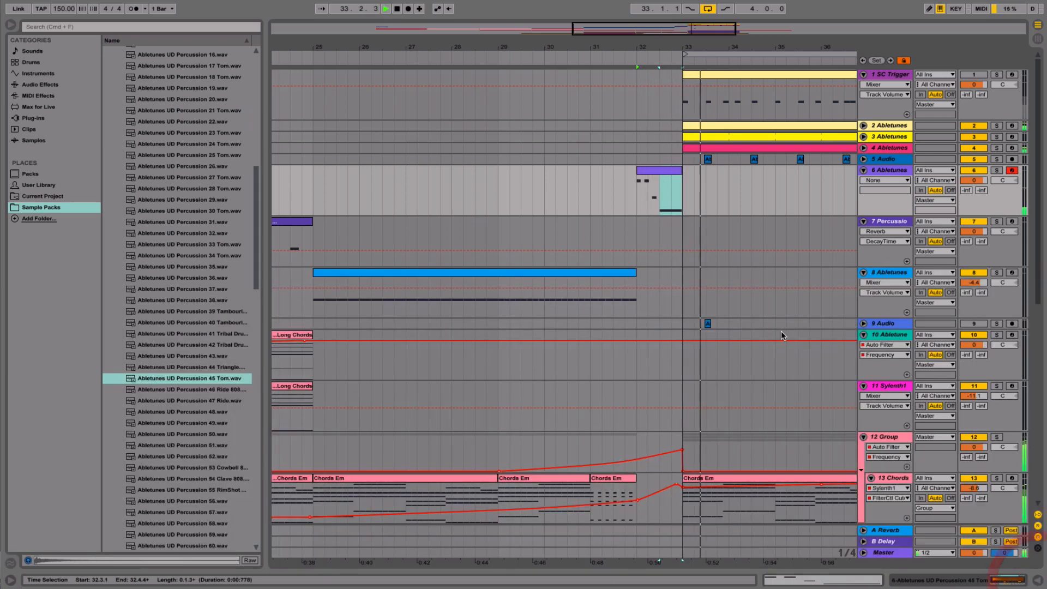
key("space")
- Move the first A3 slightly later, add a short G3 at 1.1.1, and play the fill back
double_click(644, 174)
left_click(208, 373)
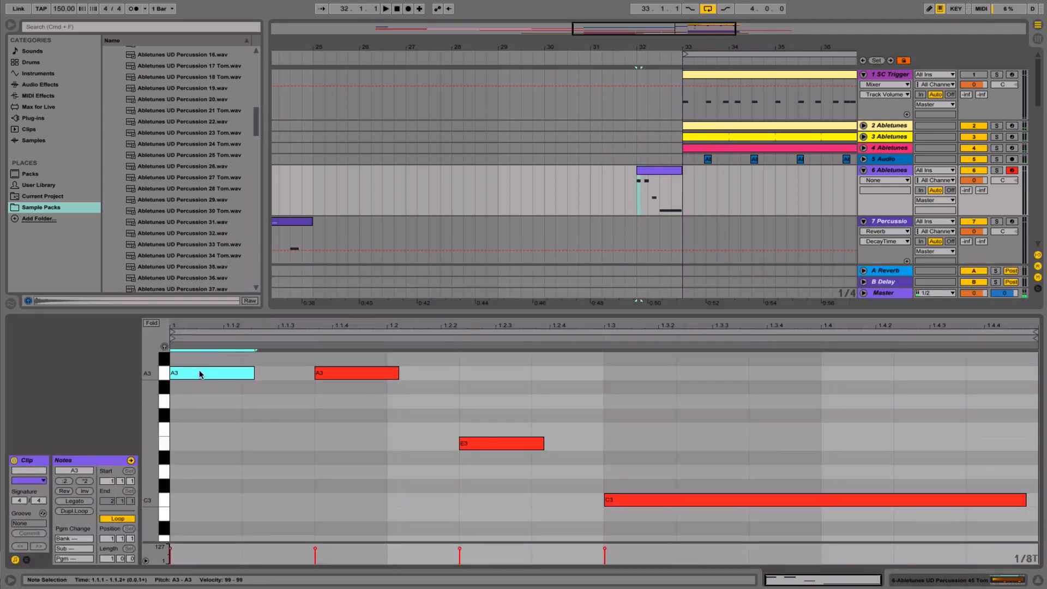
left_click_drag(200, 374, 183, 402)
double_click(178, 400)
key("space")
key("space")
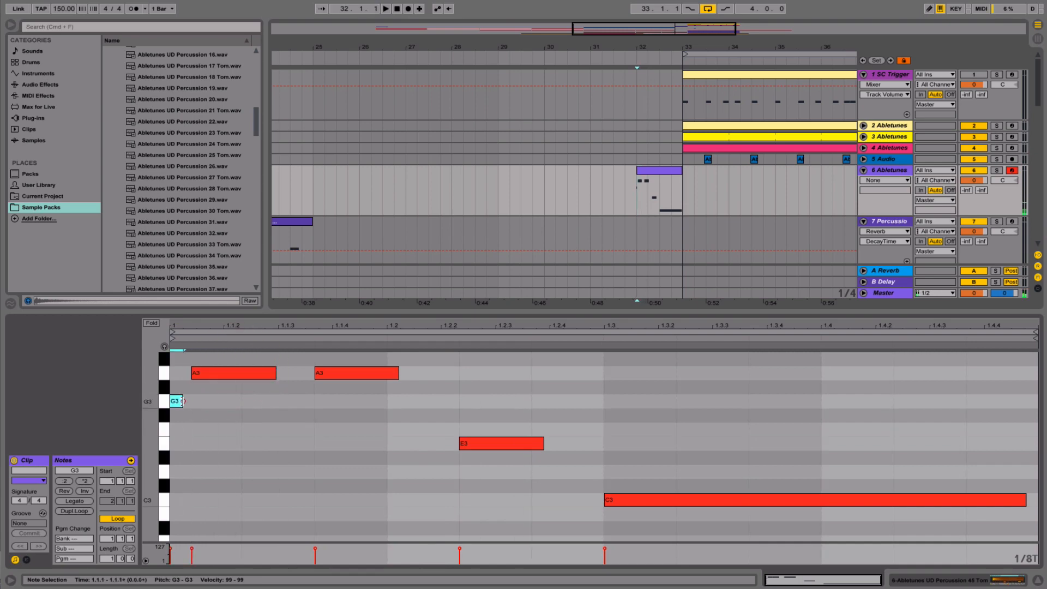
key("space")
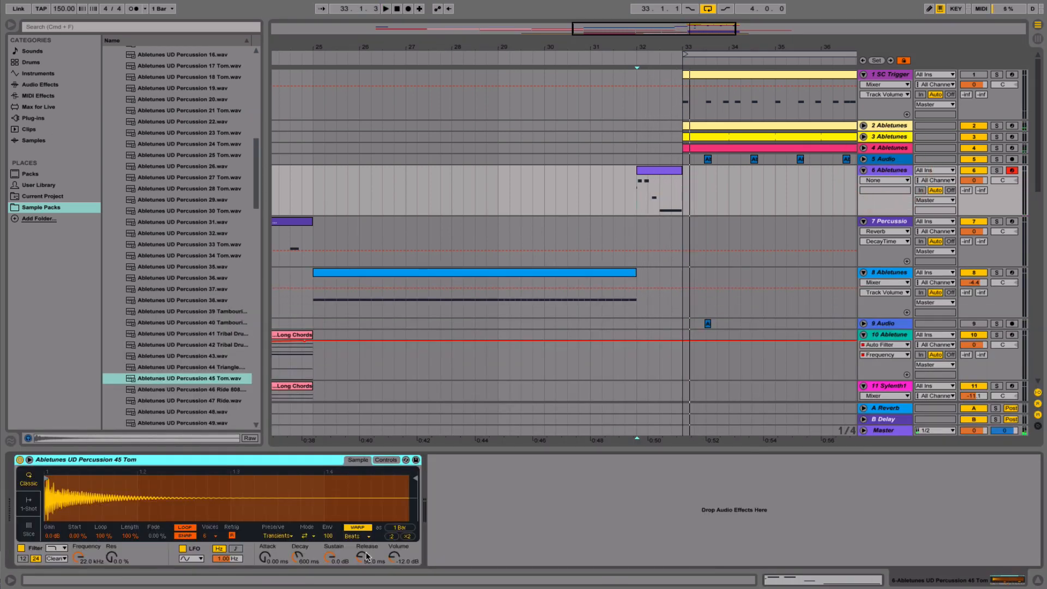
- Turn off warping for the tom sample and switch its playback mode to 1-Shot
left_click(361, 529)
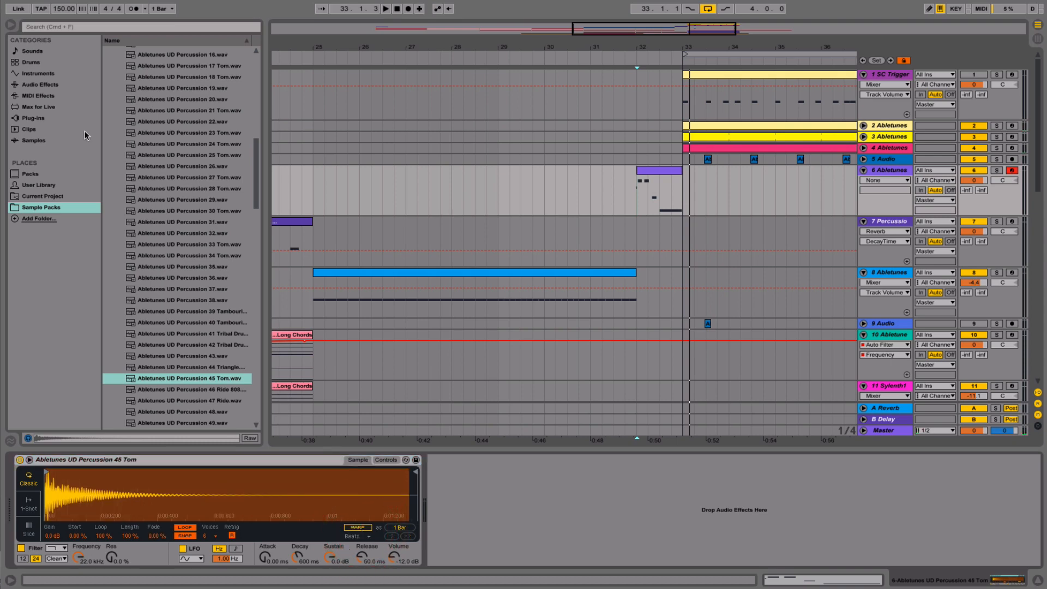
left_click(43, 84)
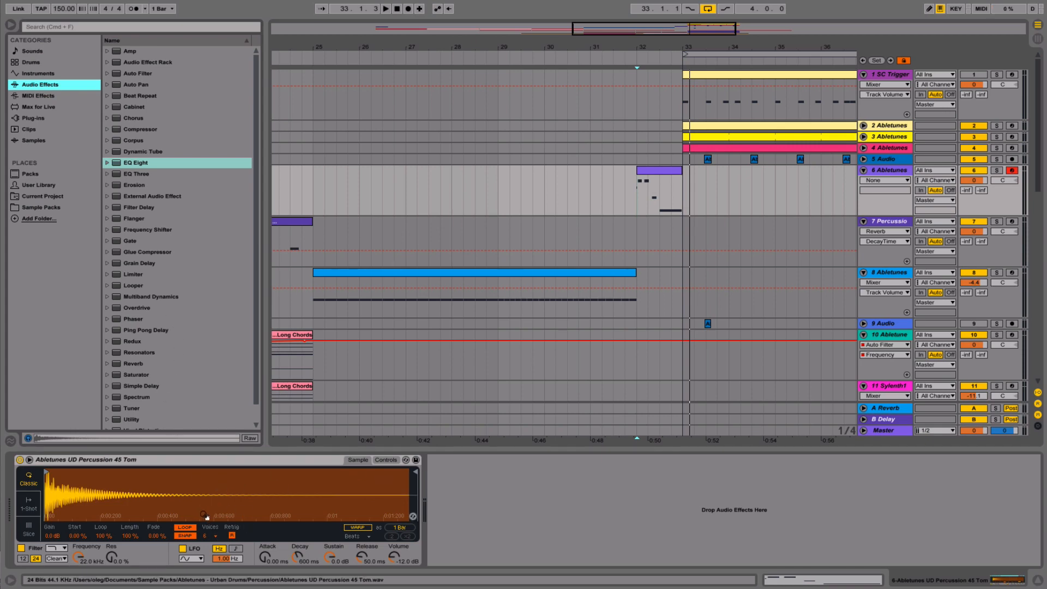
left_click(28, 503)
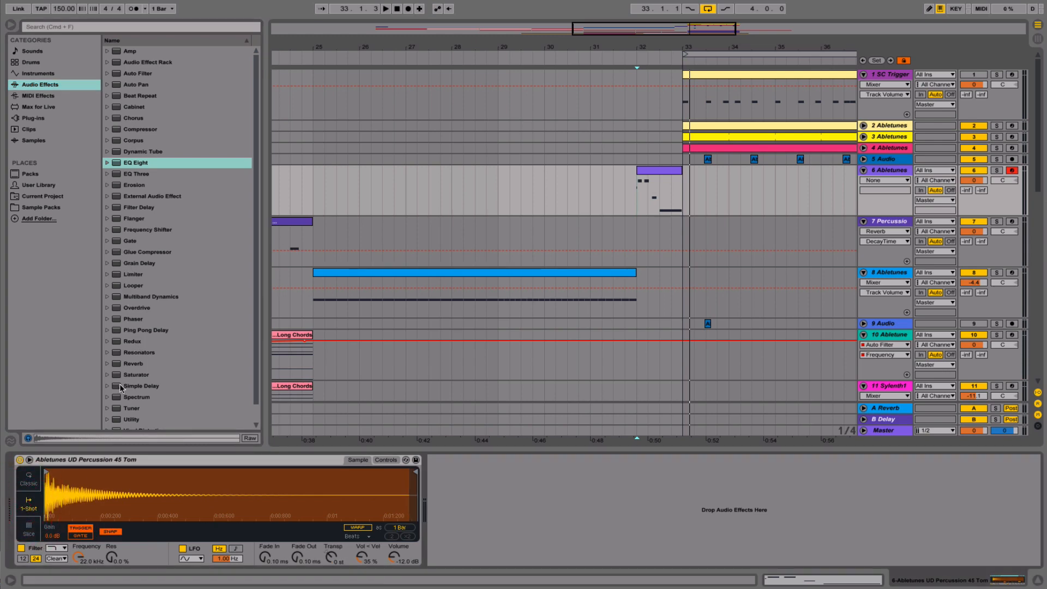
- Add Simple Delay to the tom track with unsynced times of 1.00 ms left and 26.7 ms right, and Dry/Wet at 100%
left_click_drag(121, 386, 535, 516)
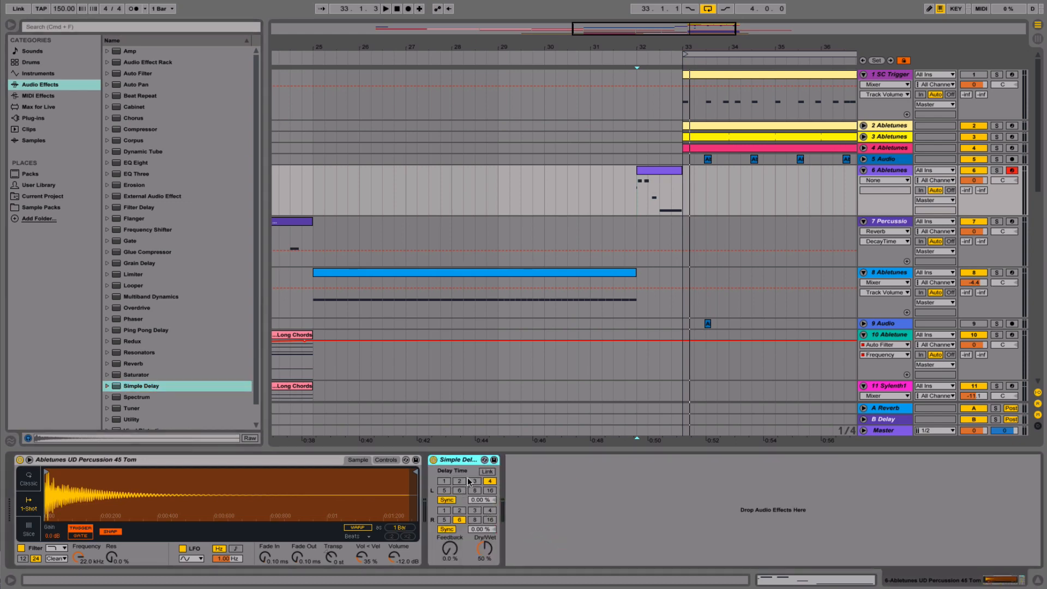
left_click(443, 500)
left_click(447, 529)
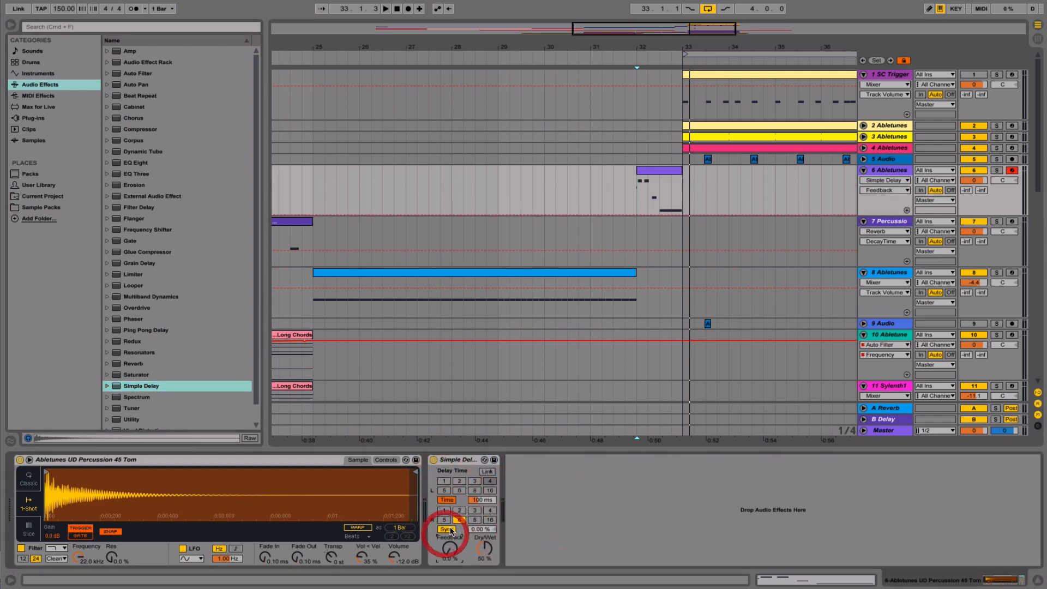
left_click(482, 500)
mouse_move(485, 529)
left_mouse_down()
mouse_move(485, 562)
mouse_move(489, 527)
left_mouse_up()
key("space")
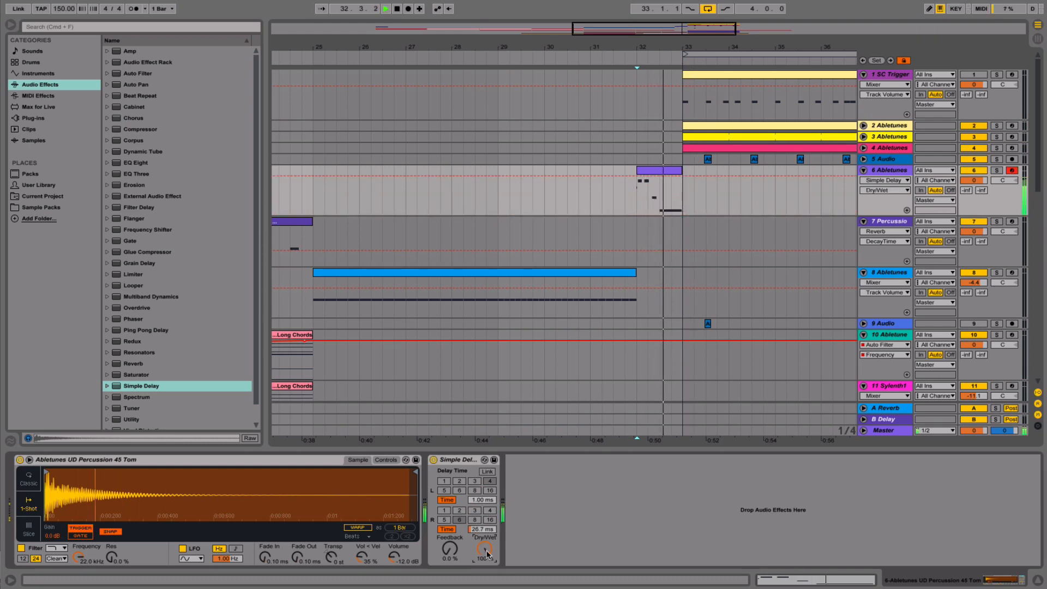
- Add EQ Eight after Simple Delay with a low cut on band 1 and a band 4 boost of 1.36 dB at 4.74 kHz
double_click(131, 163)
left_click(552, 551)
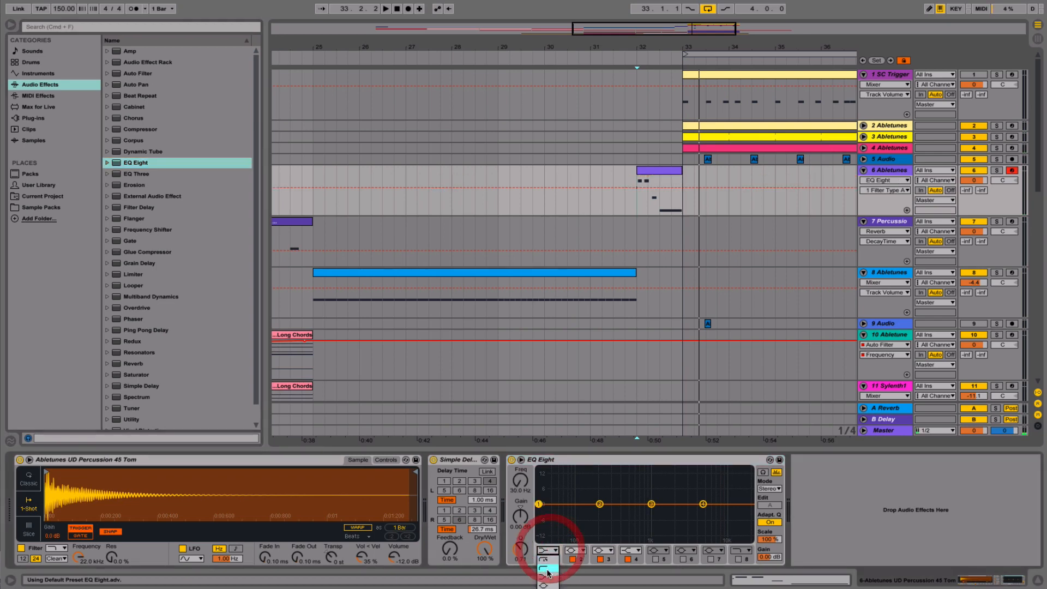
left_click(549, 566)
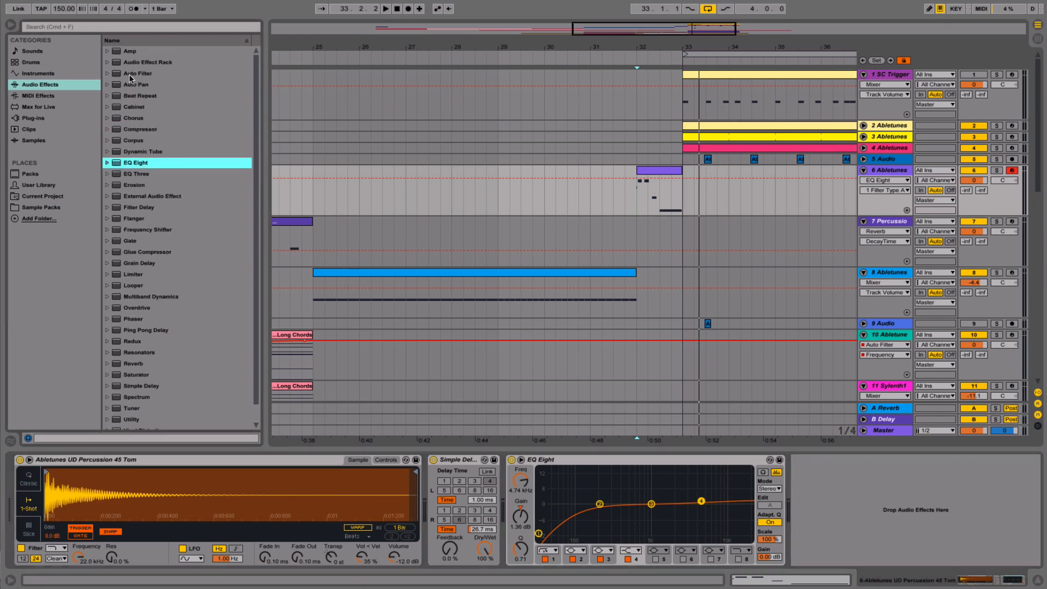
- Add Reverb after EQ Eight, setting its decay time to 432 ms and its quality to High
scroll(160, 268, "down", 1)
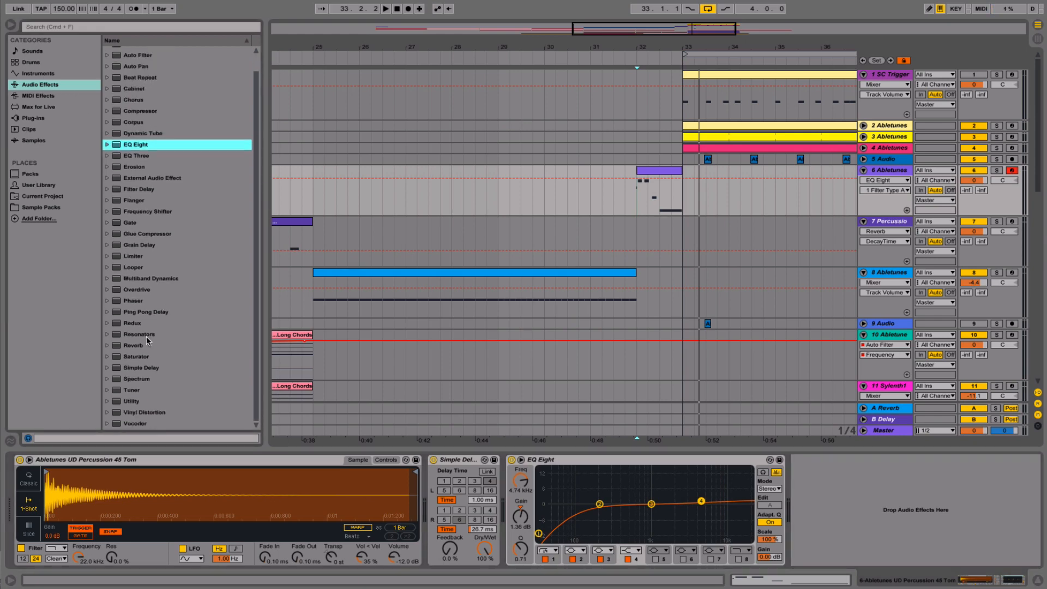
left_click(108, 348)
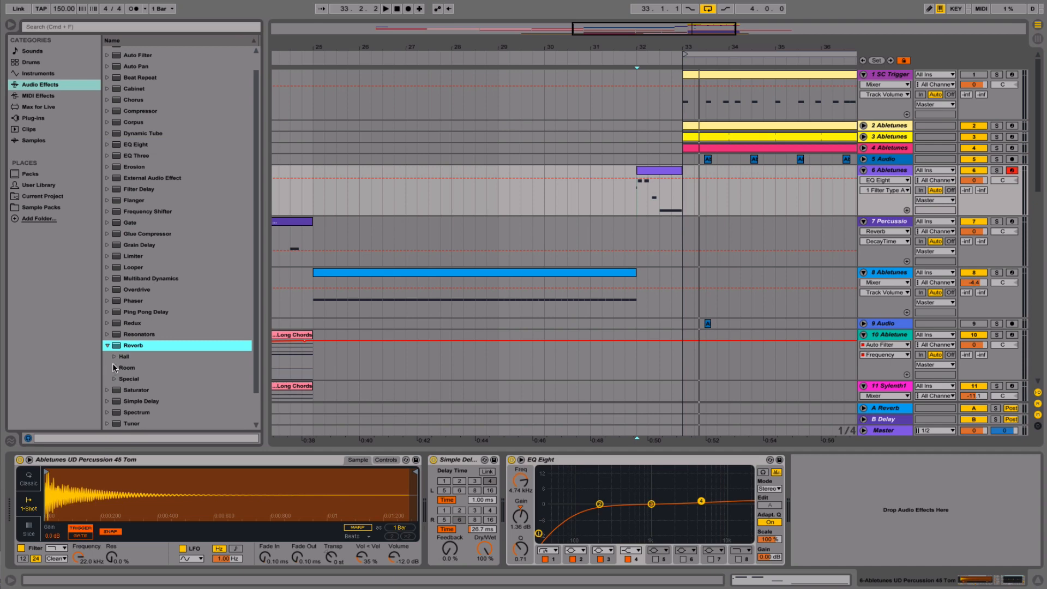
double_click(116, 346)
left_click_drag(907, 551, 908, 565)
scroll(909, 540, "left", 2)
scroll(909, 540, "right", 5)
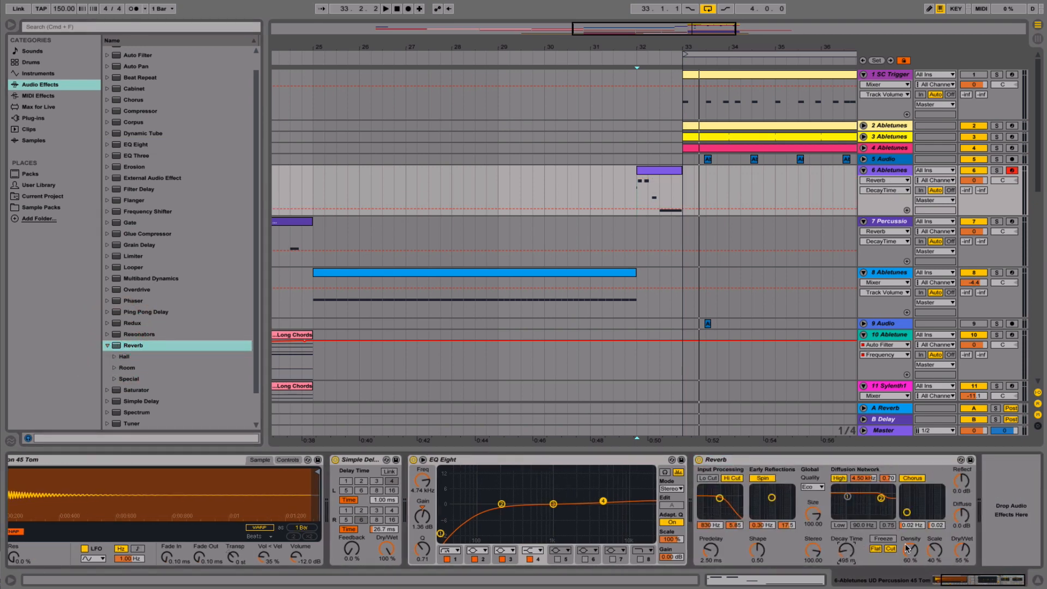
mouse_move(847, 552)
left_mouse_down()
mouse_move(847, 537)
mouse_move(855, 568)
left_mouse_up()
left_click(813, 487)
left_click(811, 479)
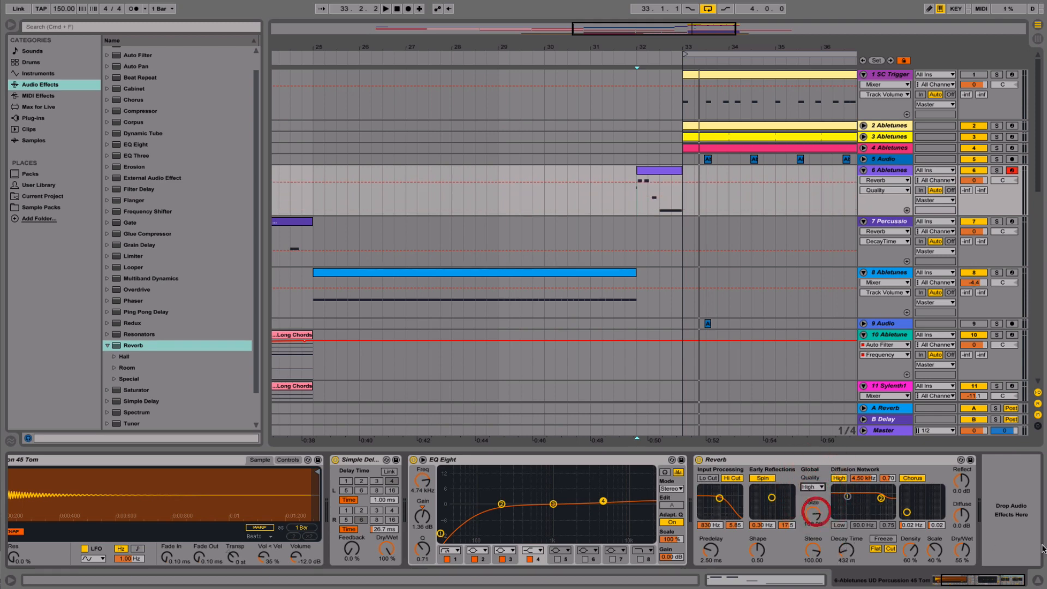
- Set the reverb's Size to 1.78 and Dry/Wet to 45% while auditioning the tom fill
key("space")
left_click_drag(965, 556, 965, 560)
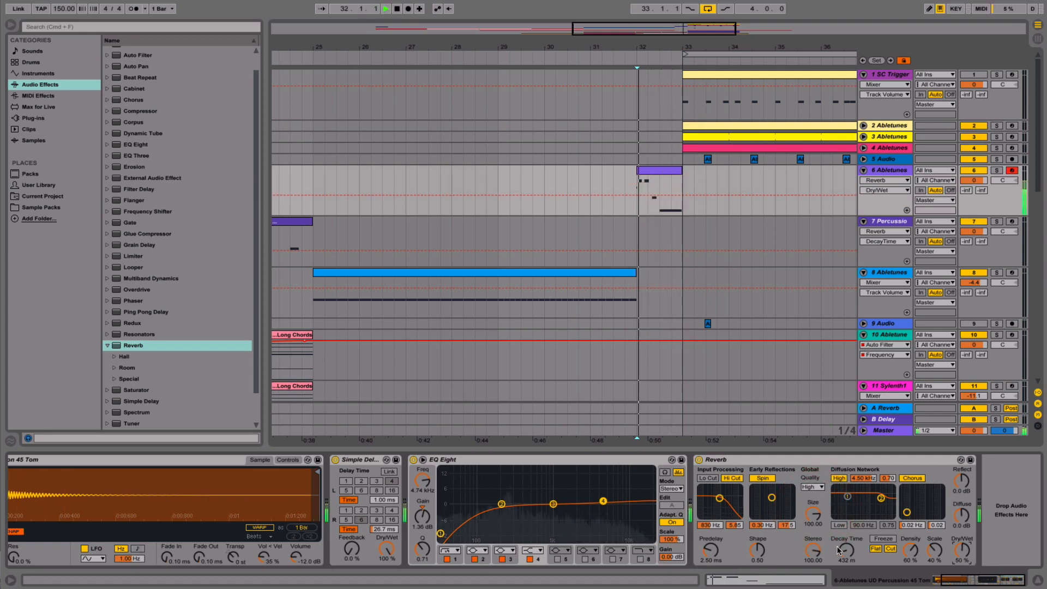
mouse_move(813, 514)
left_mouse_down()
mouse_move(813, 557)
mouse_move(813, 515)
left_mouse_up()
key("space")
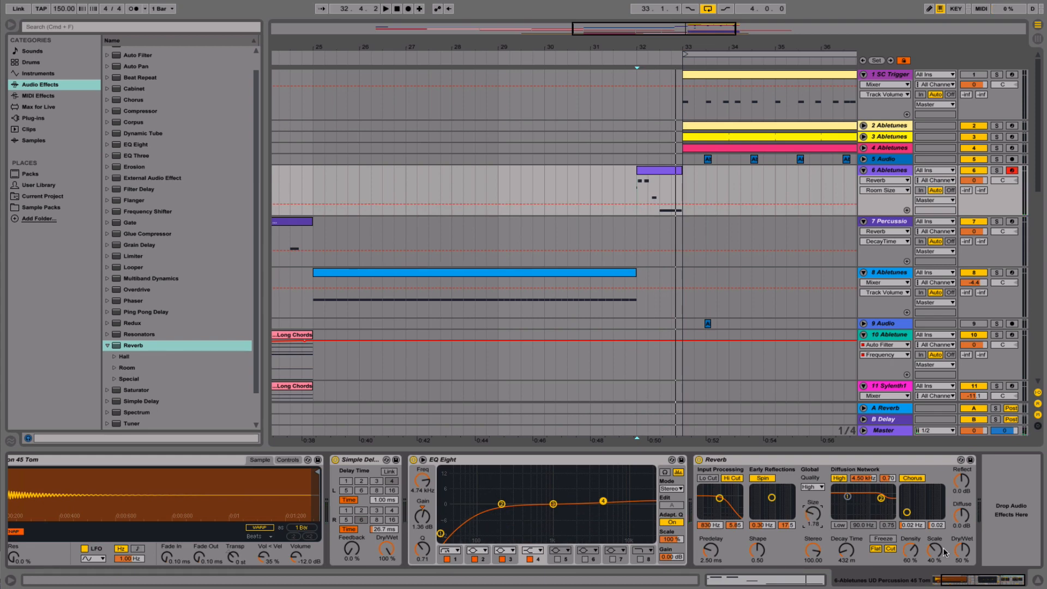
left_click_drag(962, 550, 961, 552)
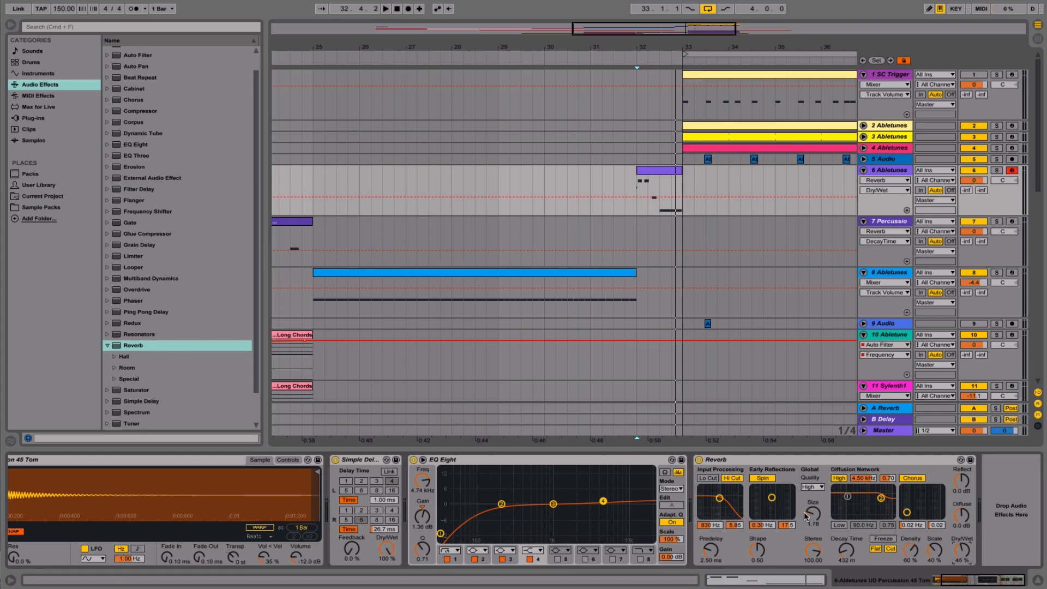
- Enable the reverb's diffusion low shelf at 94.6 Hz and 0.38, raise Diffuse to 1.7 dB, and play the fill
left_click_drag(847, 497, 849, 511)
left_click(839, 524)
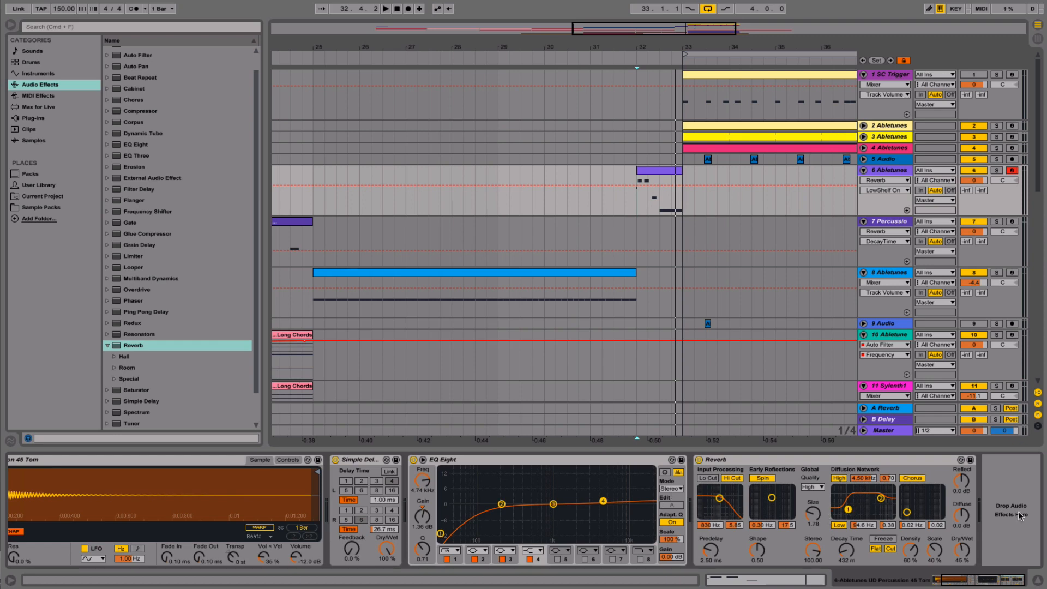
left_click(963, 516)
key("space")
key("space")
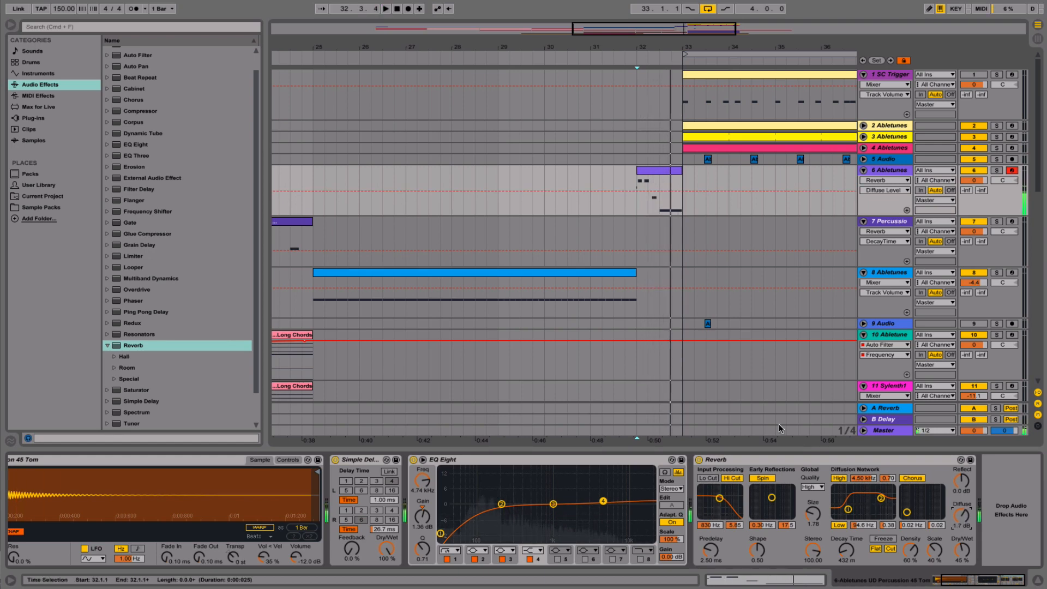
- Move EQ Eight's band 4 to about 866 Hz with 3.60 dB gain, and group Simple Delay, EQ Eight and Reverb into a rack
left_click(108, 347)
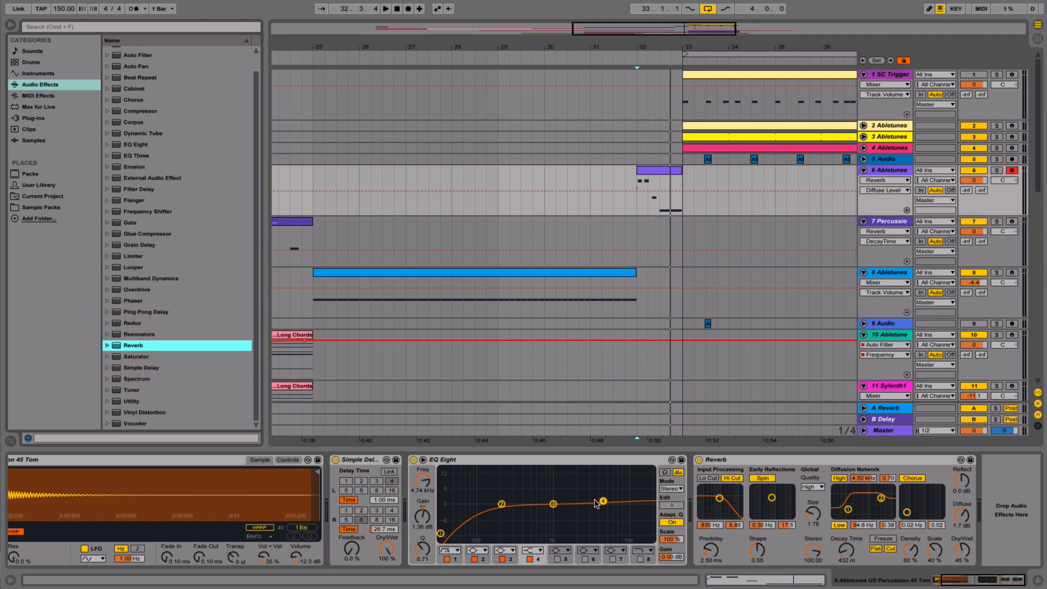
left_click_drag(600, 501, 547, 495)
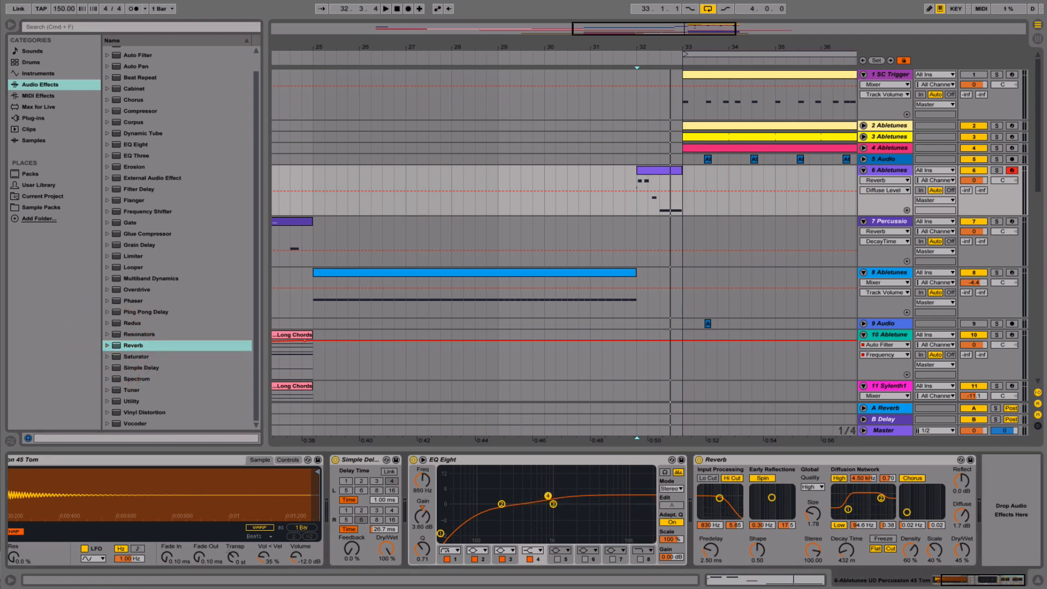
left_click(360, 460)
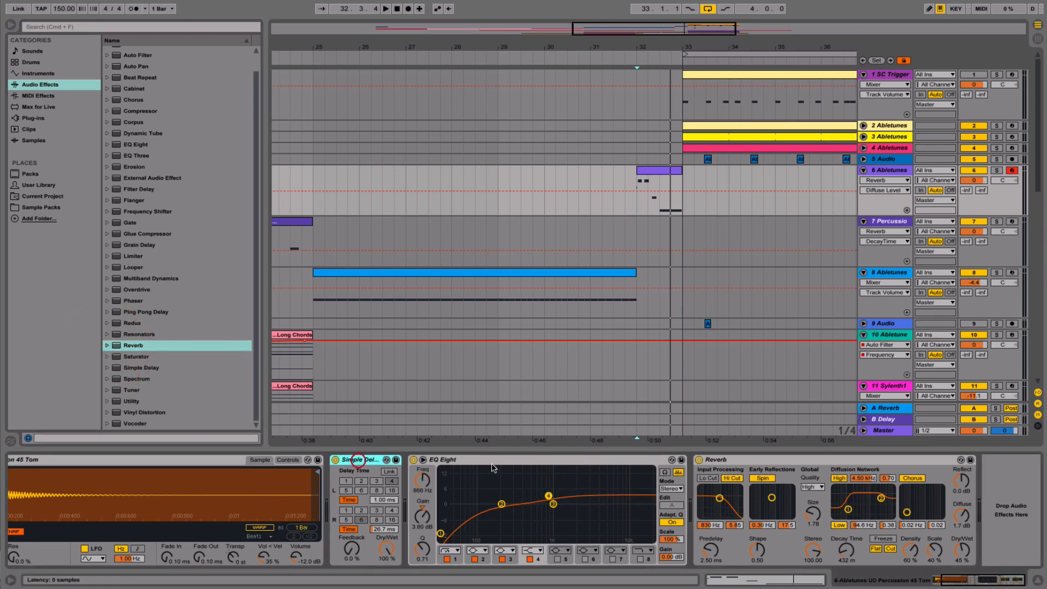
left_click(773, 461, "shift")
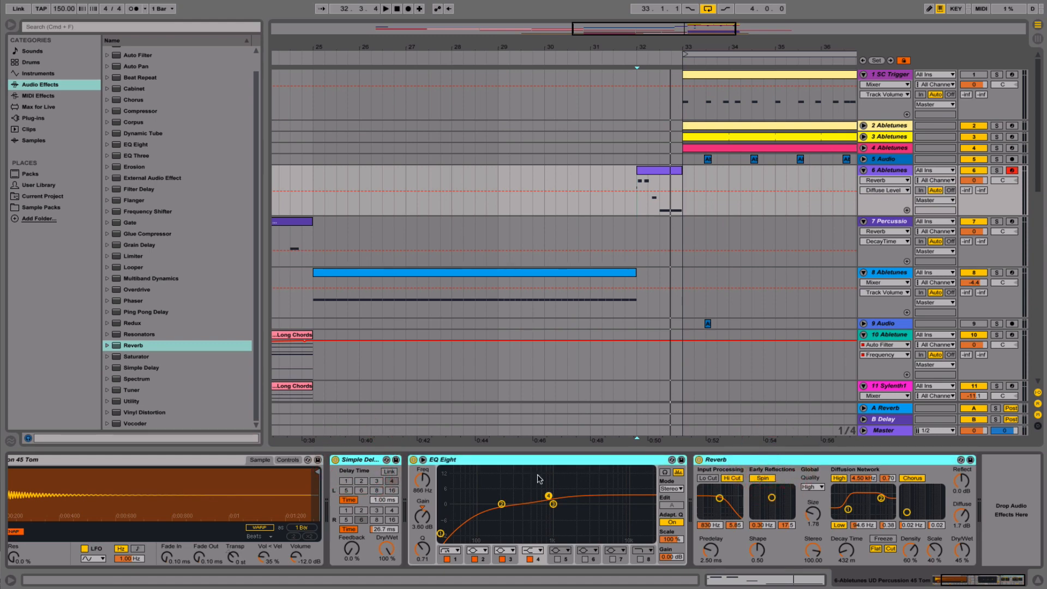
key("super+g")
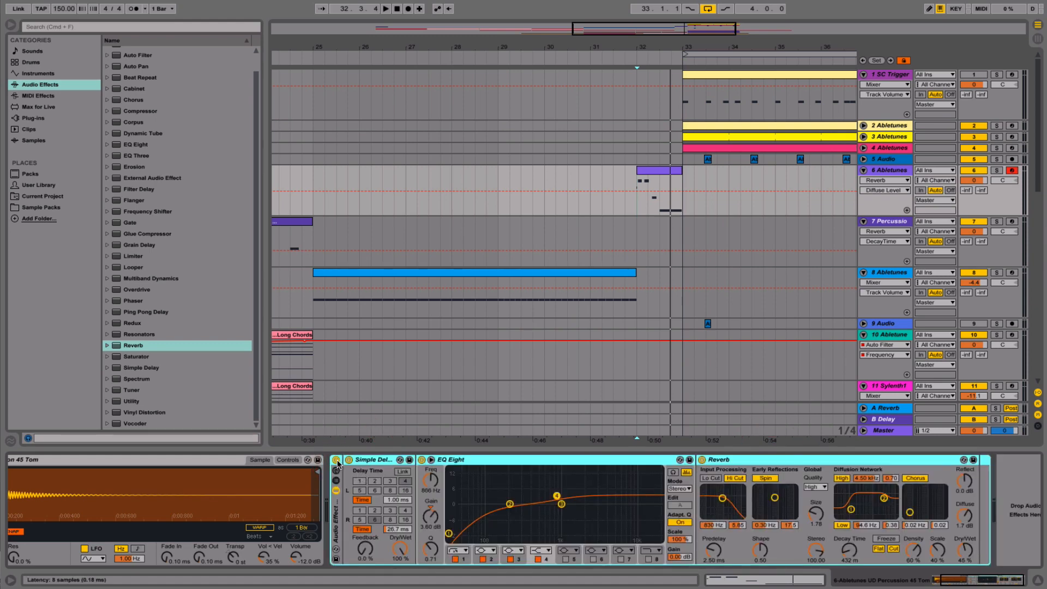
- Solo the tom track and compare the fill with the effect rack switched off and back on
left_click(997, 170)
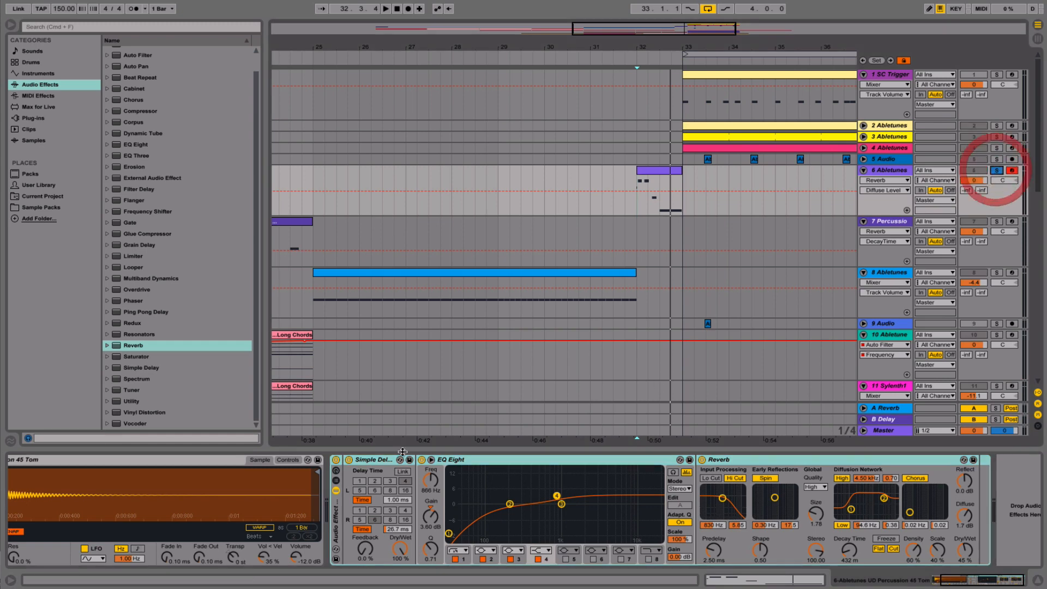
left_click(336, 460)
key("space")
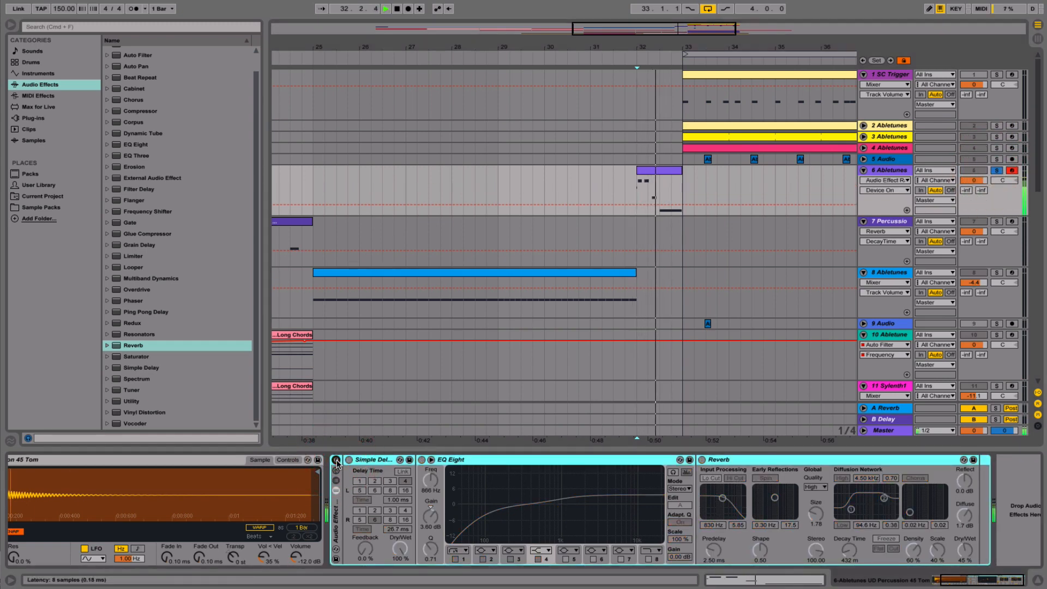
key("space")
left_click(336, 460)
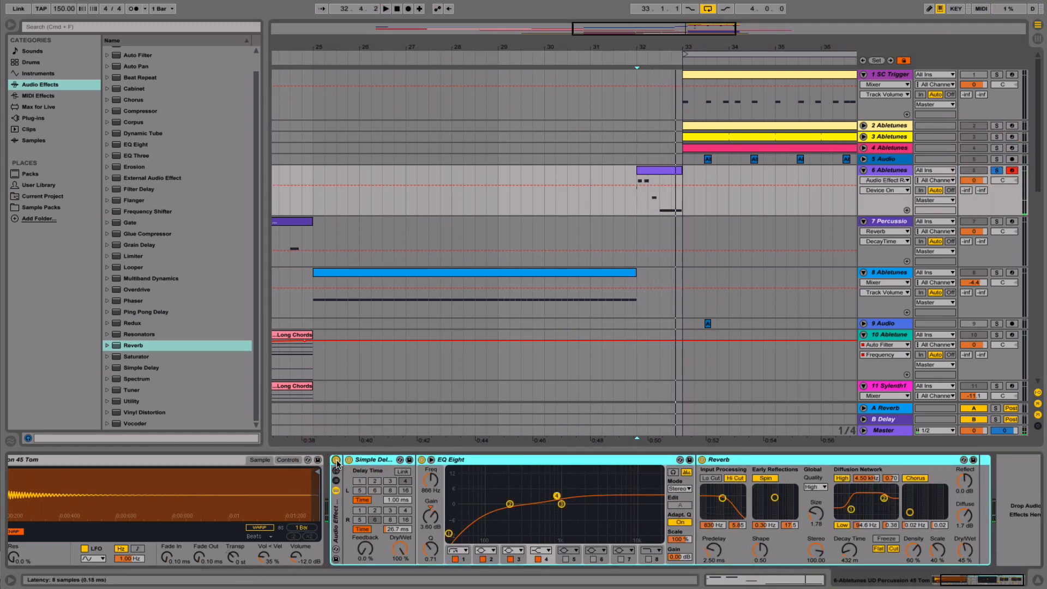
scroll(465, 508, "left", 3)
scroll(466, 508, "right", 3)
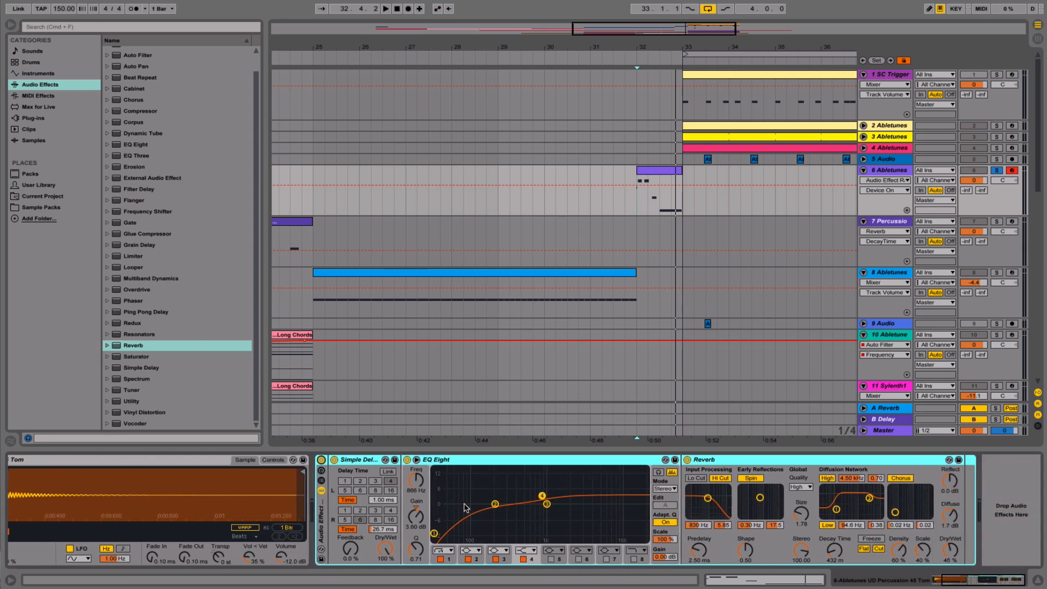
key("space")
key("space")
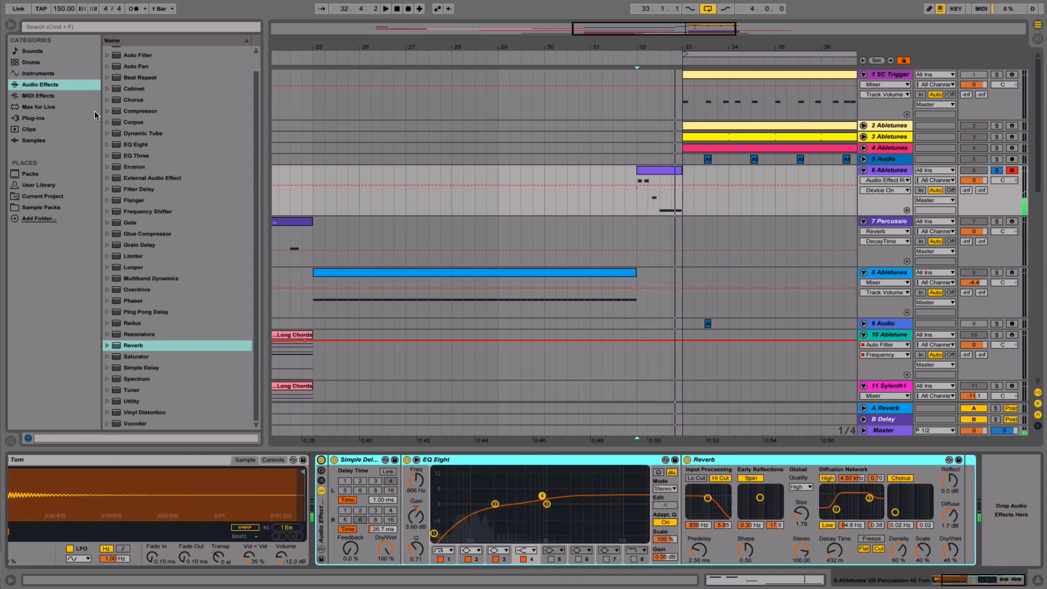
- Add a Compressor after Reverb with 31.1 ms attack, 30.7 ms release and a 3.00:1 ratio
left_click(133, 111)
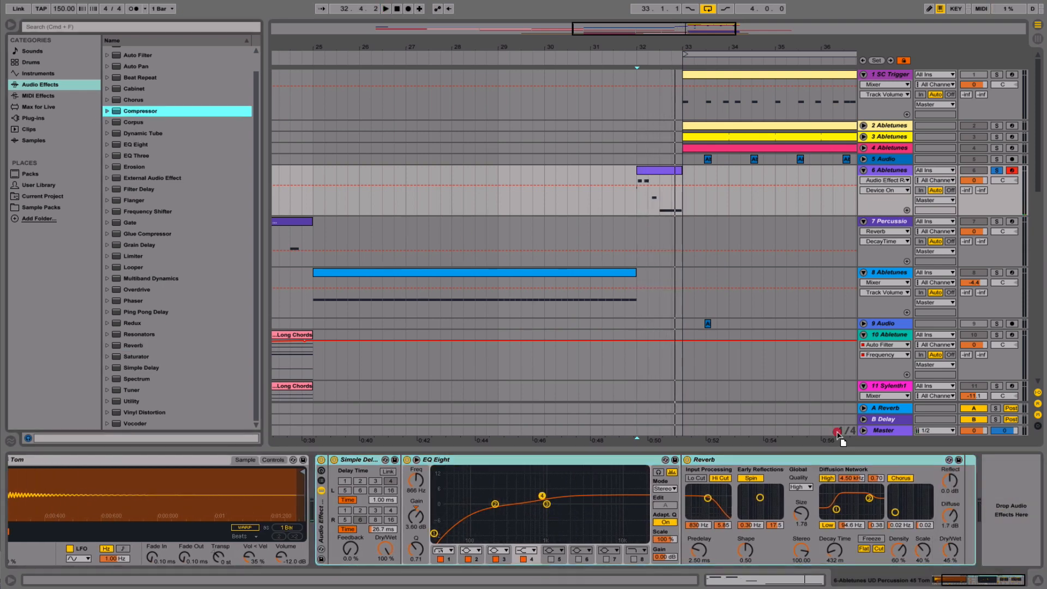
key("Return")
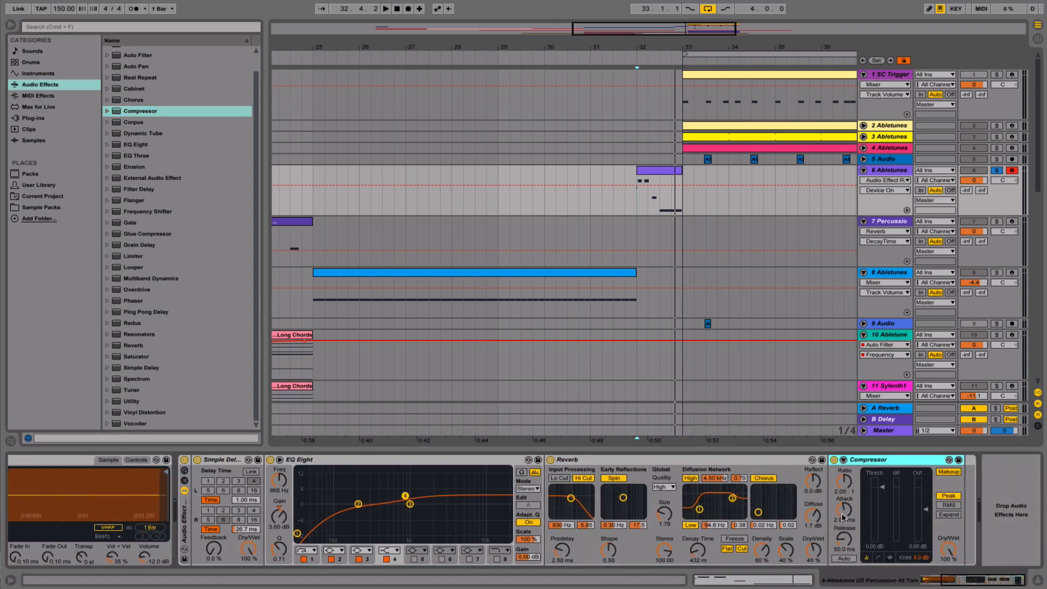
mouse_move(842, 513)
left_mouse_down()
mouse_move(842, 494)
mouse_move(842, 506)
left_mouse_up()
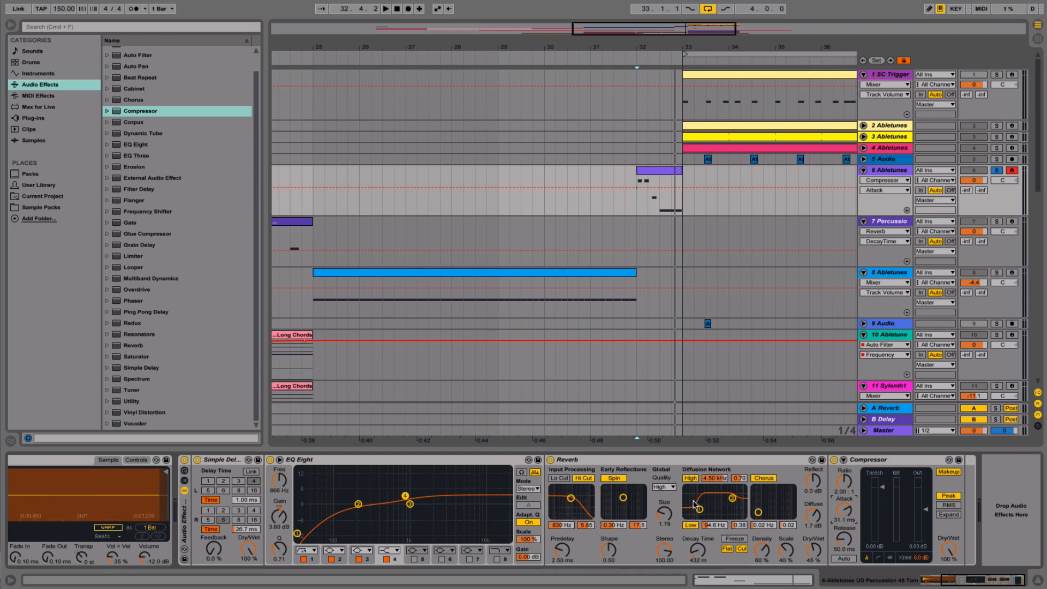
left_click(849, 543)
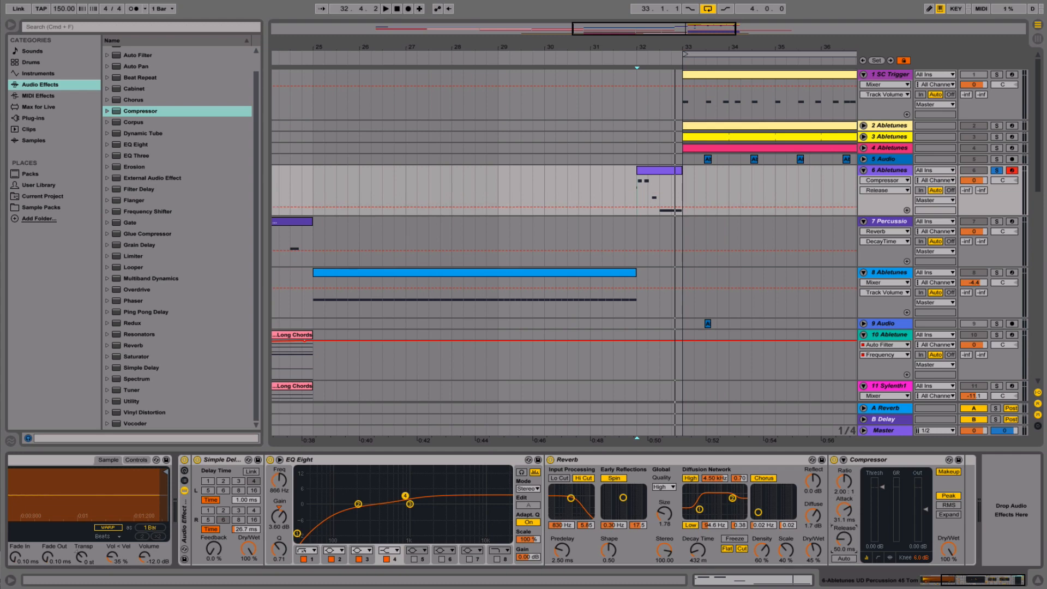
left_click_drag(849, 543, 849, 547)
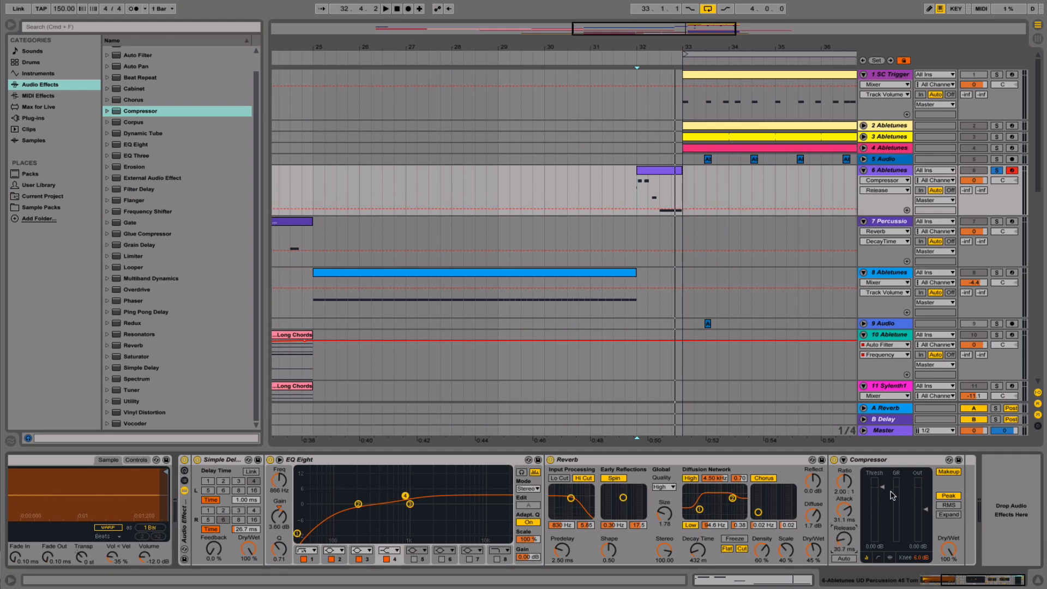
left_click_drag(848, 490, 869, 507)
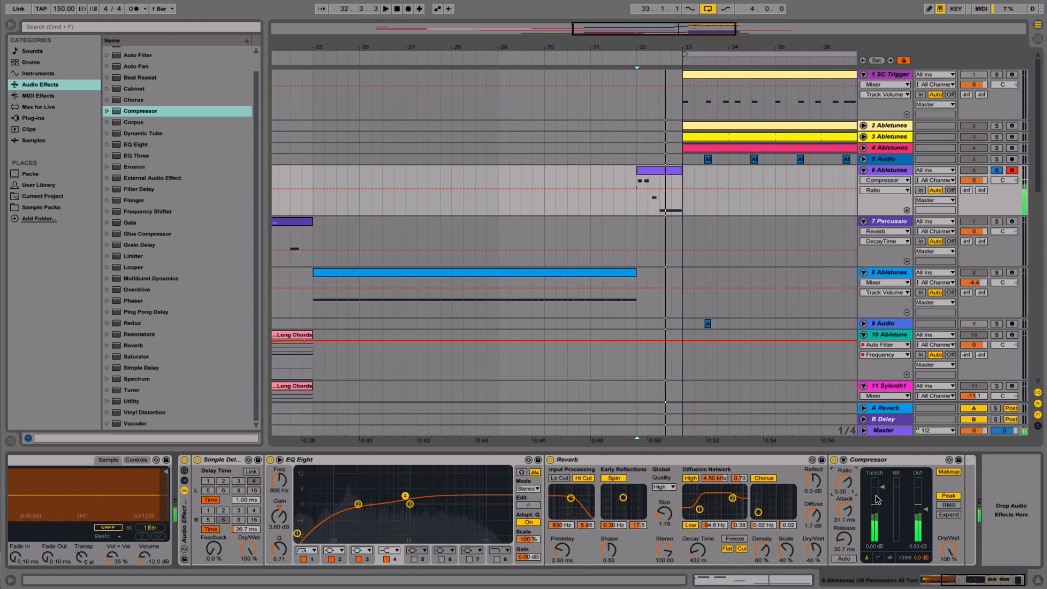
- Lower the compressor's threshold to about -36.5 dB and turn off its automatic makeup gain
left_click(958, 472)
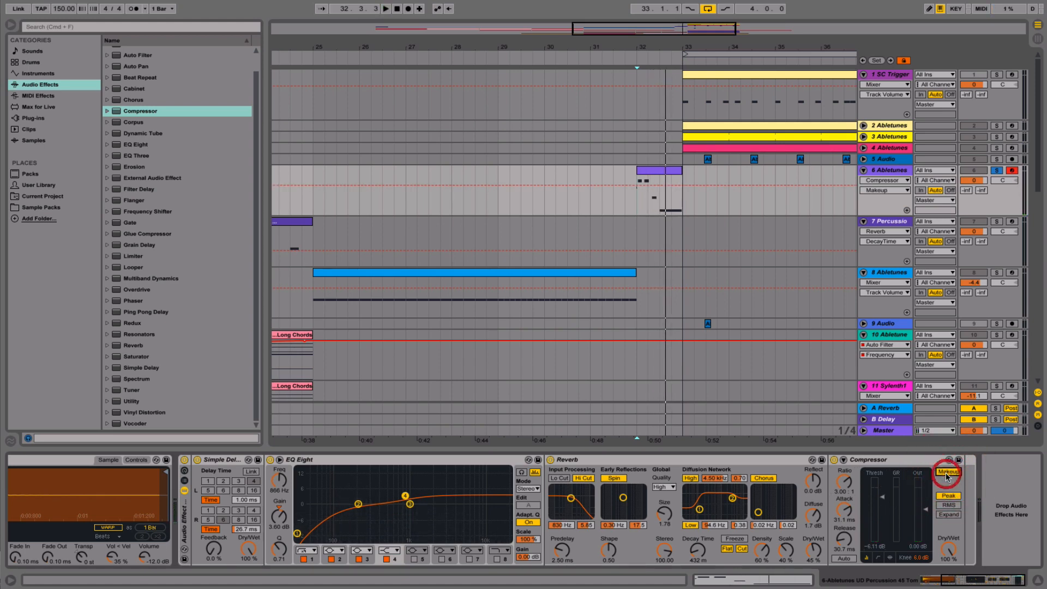
left_click(938, 472)
left_click_drag(882, 497, 882, 521)
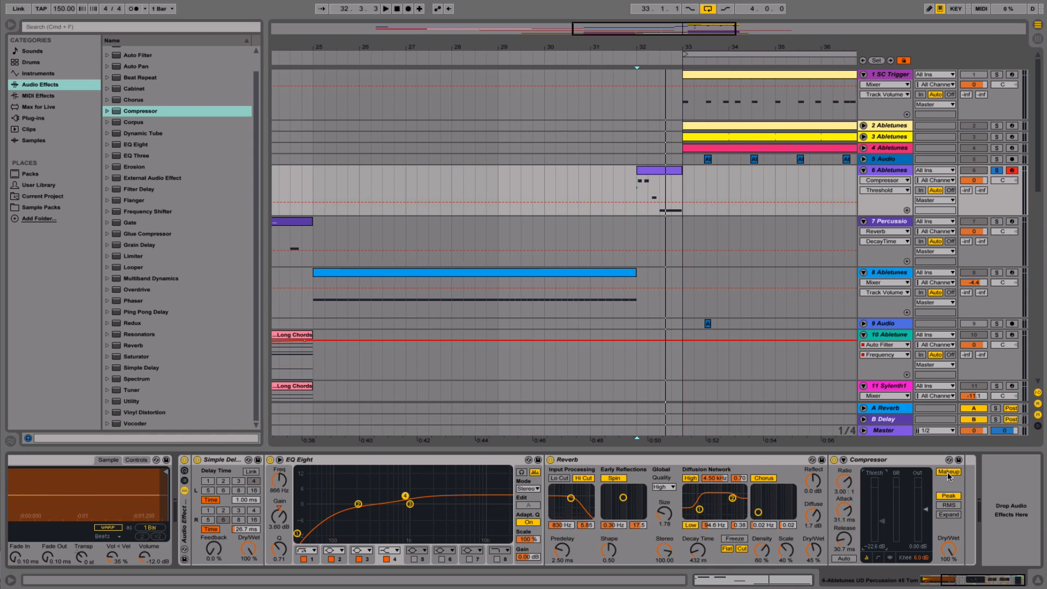
left_click_drag(895, 514, 894, 526)
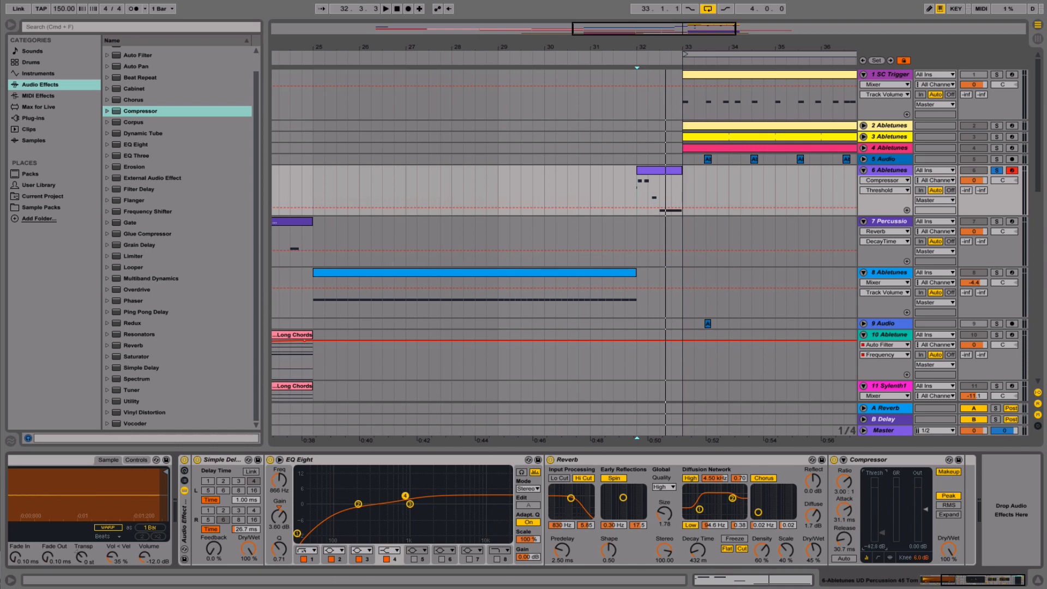
left_click(955, 473)
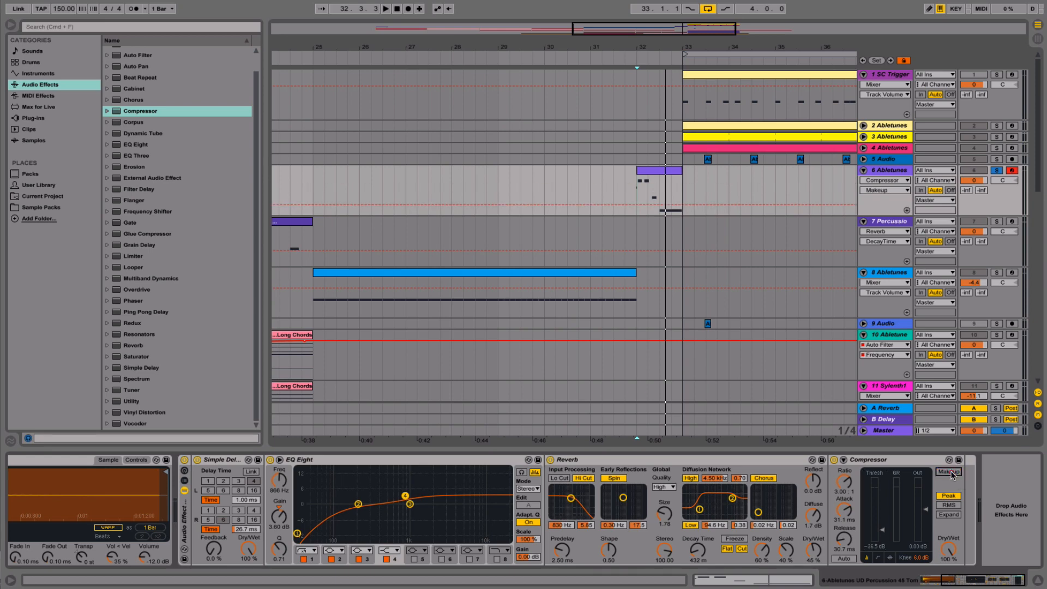
- Play the fill and adjust the compressor's threshold to about -39 dB and its output gain to about 9.5 dB
key("space")
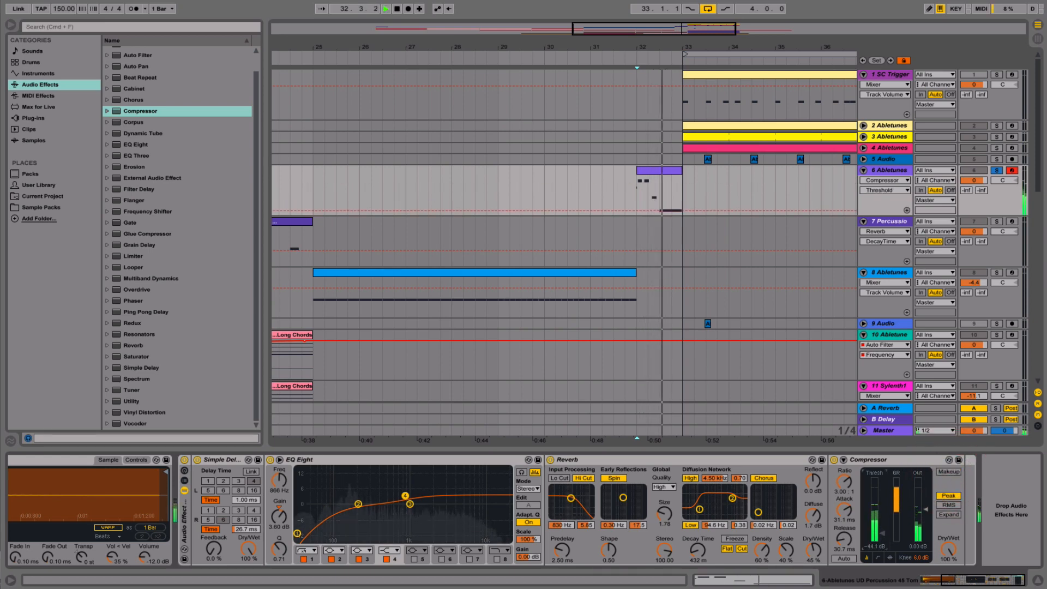
key("space")
left_click_drag(929, 513, 929, 502)
key("space")
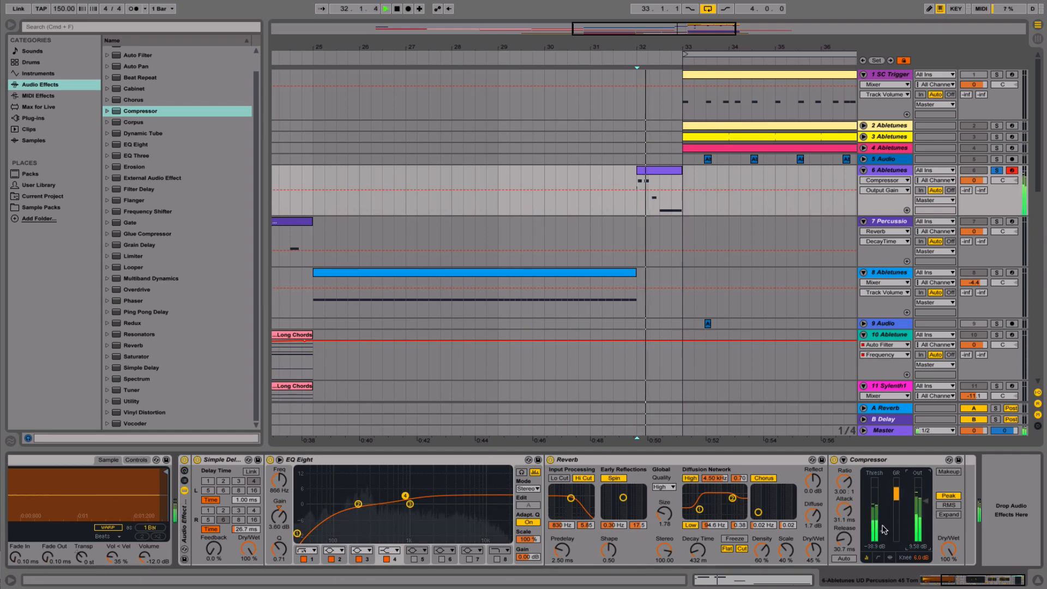
key("space")
- Raise the compressor's attack to about 64 ms while playing the fill
key("space")
left_click_drag(844, 511, 844, 506)
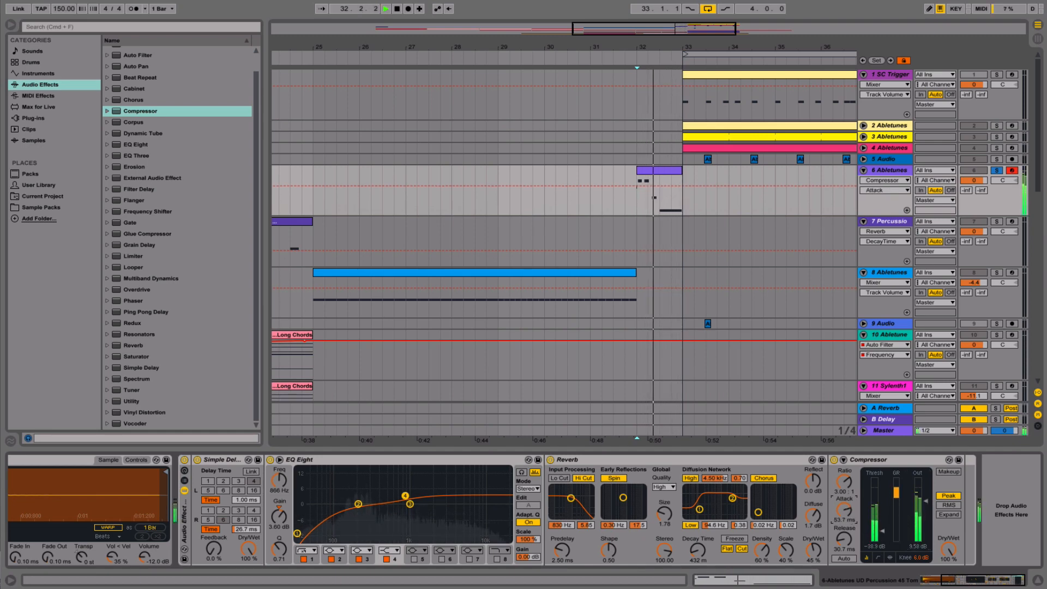
key("space")
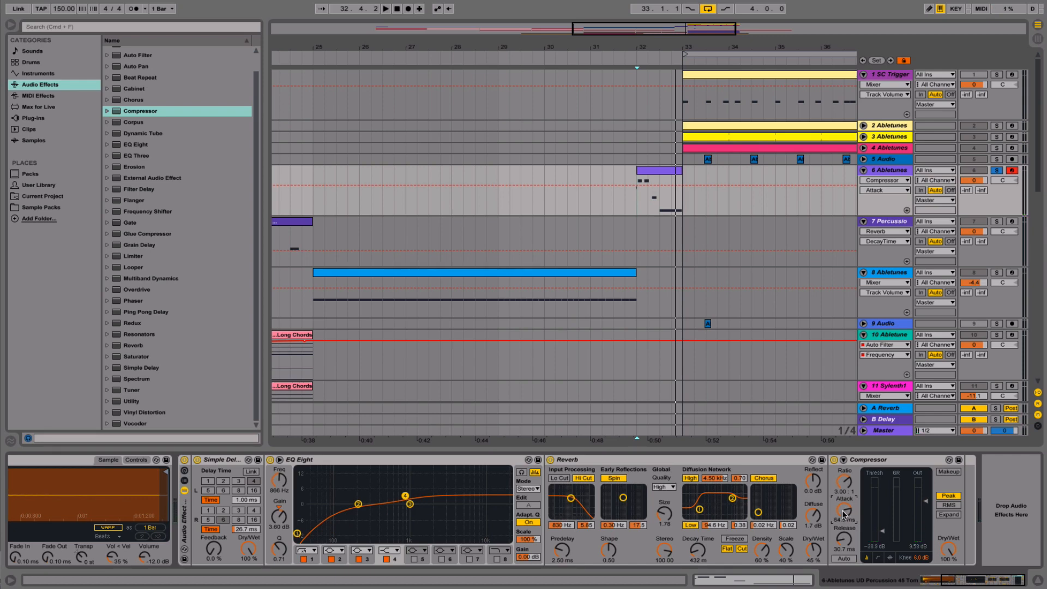
- Raise the Reverb's decay time to about 517 ms while playing the tom fill
key("space")
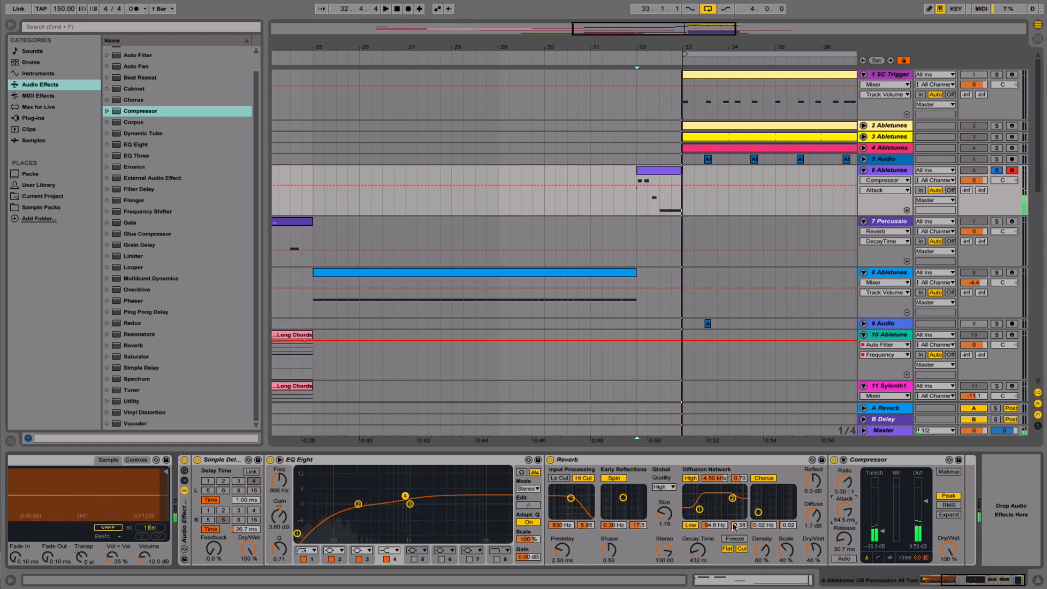
key("space")
left_click(694, 558)
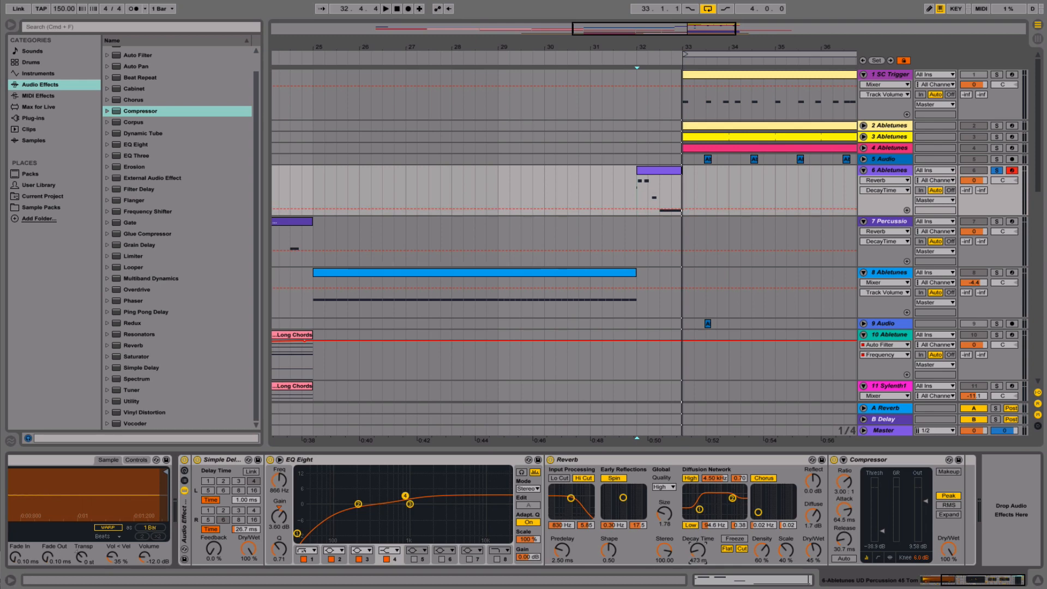
left_click_drag(697, 551, 697, 546)
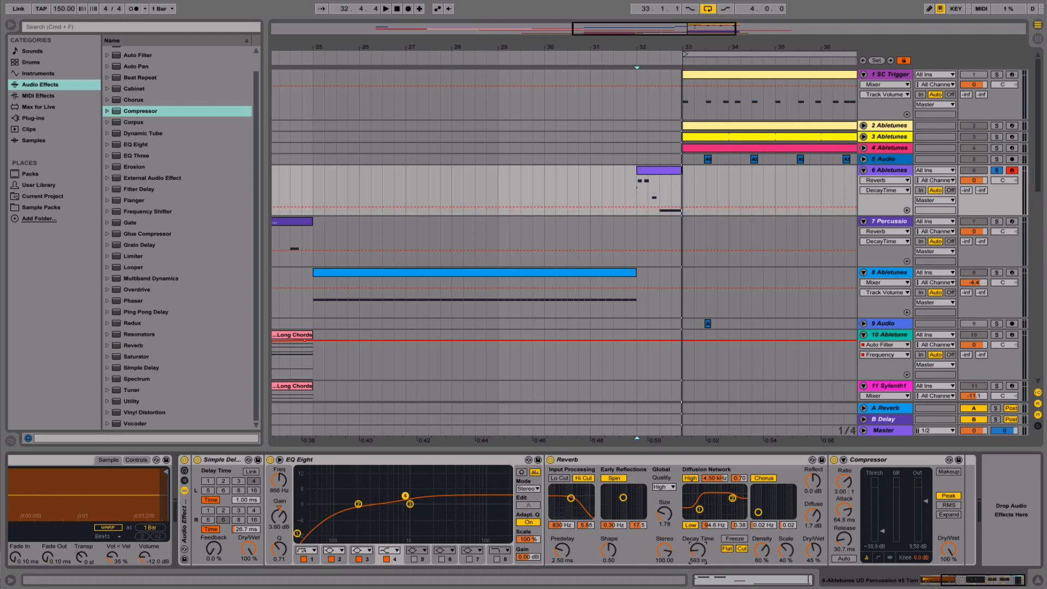
key("space")
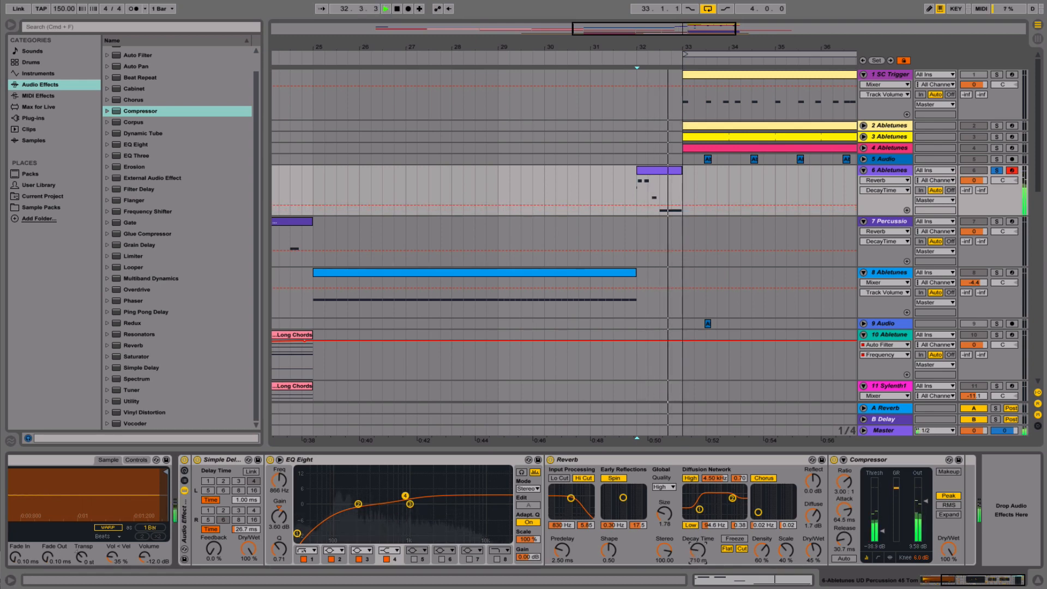
left_click_drag(698, 550, 697, 559)
key("space")
- Set the Reverb's size to about 0.91 and its dry/wet to about 56 % while replaying the fill
key("space")
mouse_move(664, 514)
left_mouse_down()
mouse_move(664, 547)
mouse_move(664, 506)
left_mouse_up()
key("space")
key("space")
mouse_move(813, 550)
left_mouse_down()
mouse_move(813, 538)
mouse_move(817, 557)
left_mouse_up()
key("space")
key("space")
key("space")
key("space")
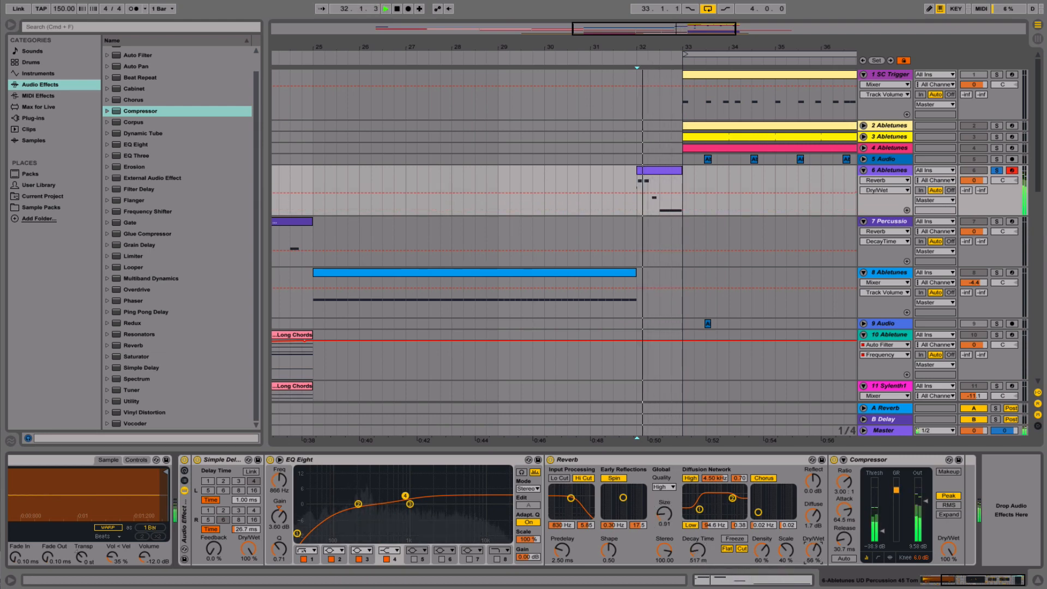
key("space")
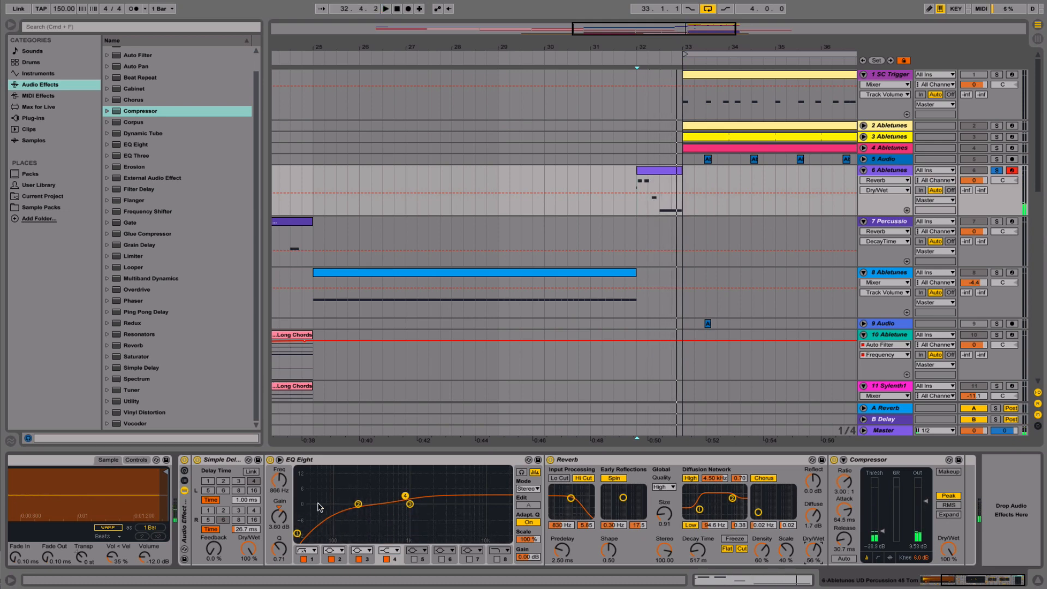
- Move EQ Eight's band 3 to about 4.09 kHz with about 0.37 dB gain and play the fill
key("space")
mouse_move(410, 503)
left_mouse_down()
mouse_move(494, 488)
mouse_move(488, 504)
mouse_move(376, 486)
mouse_move(454, 491)
mouse_move(475, 502)
mouse_move(455, 503)
left_mouse_up()
key("space")
key("space")
key("space")
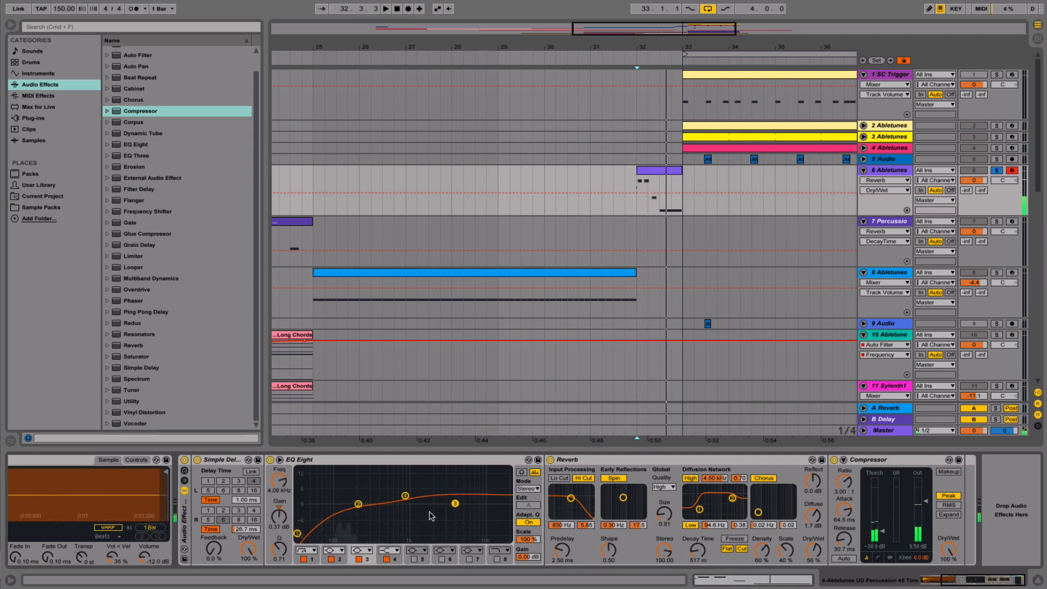
- Unsolo the tom track, lower its volume to -6.0 dB and play the fill with the other tracks
scroll(436, 514, "left", 5)
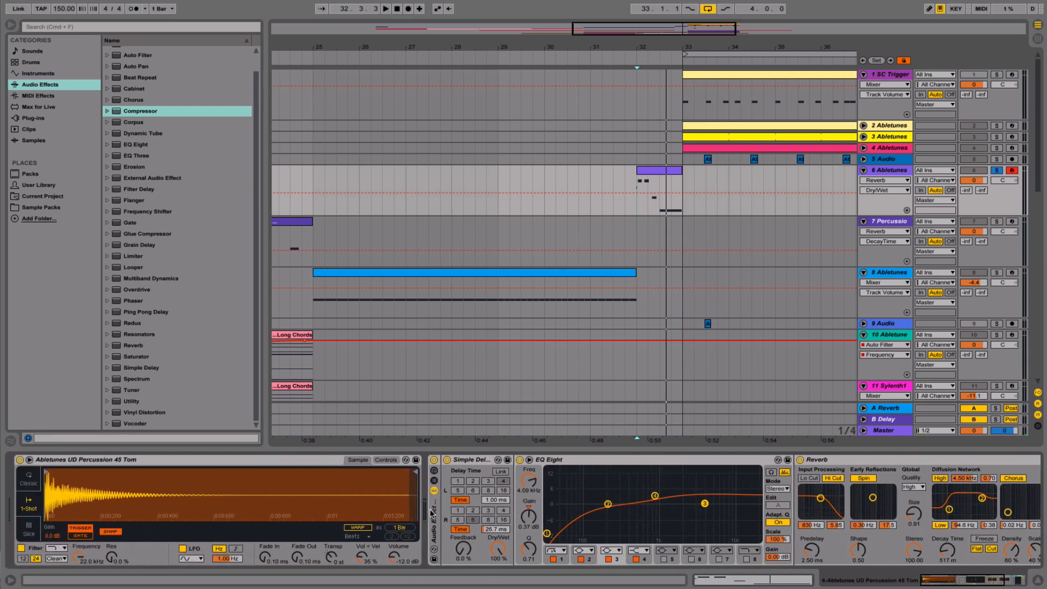
scroll(431, 513, "right", 5)
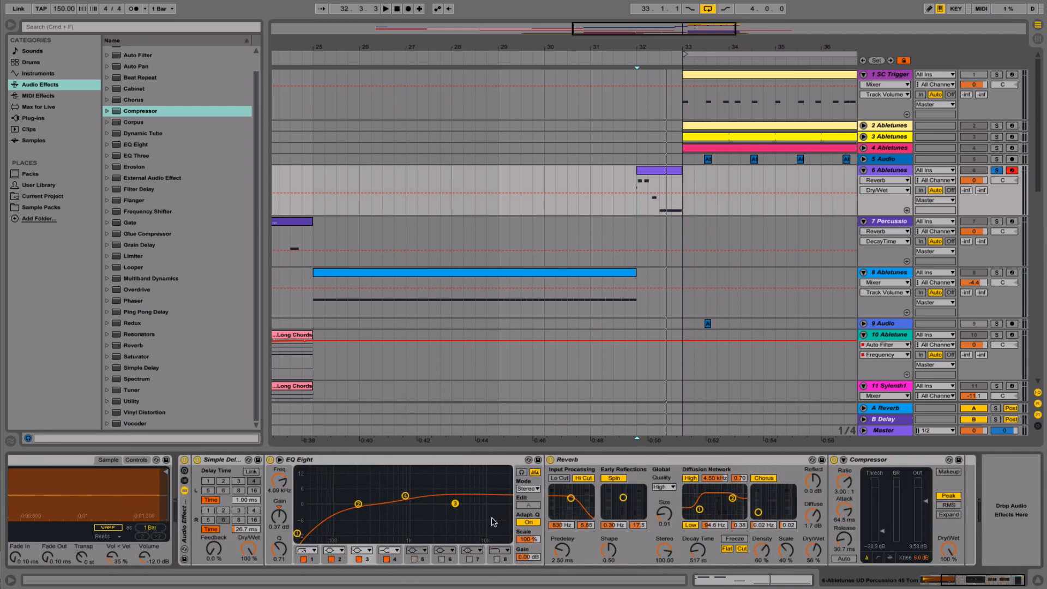
scroll(494, 522, "left", 6)
scroll(493, 522, "right", 6)
left_click(660, 173)
left_click(998, 171)
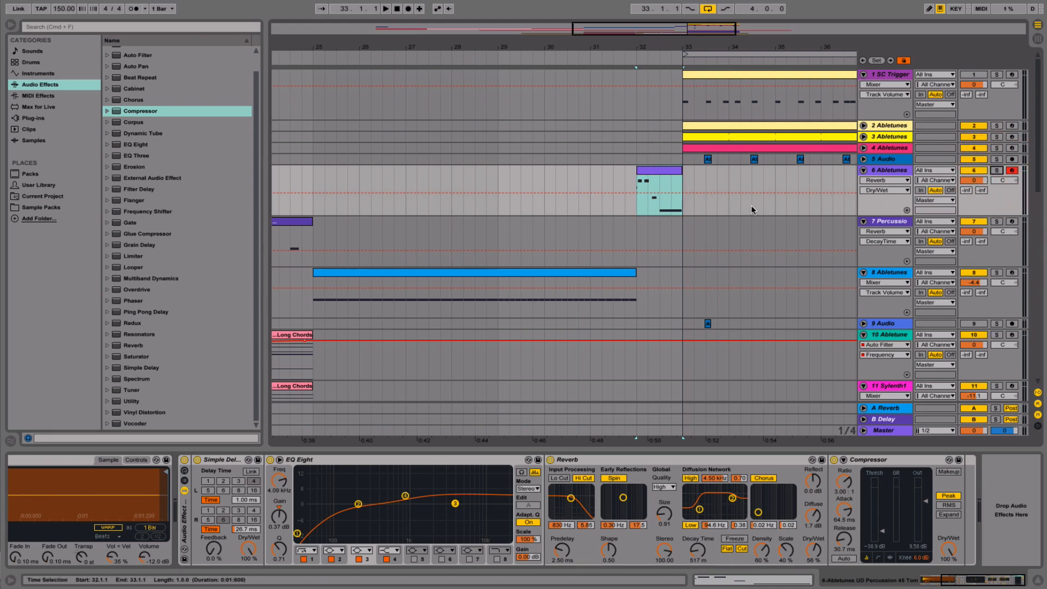
left_click(649, 168)
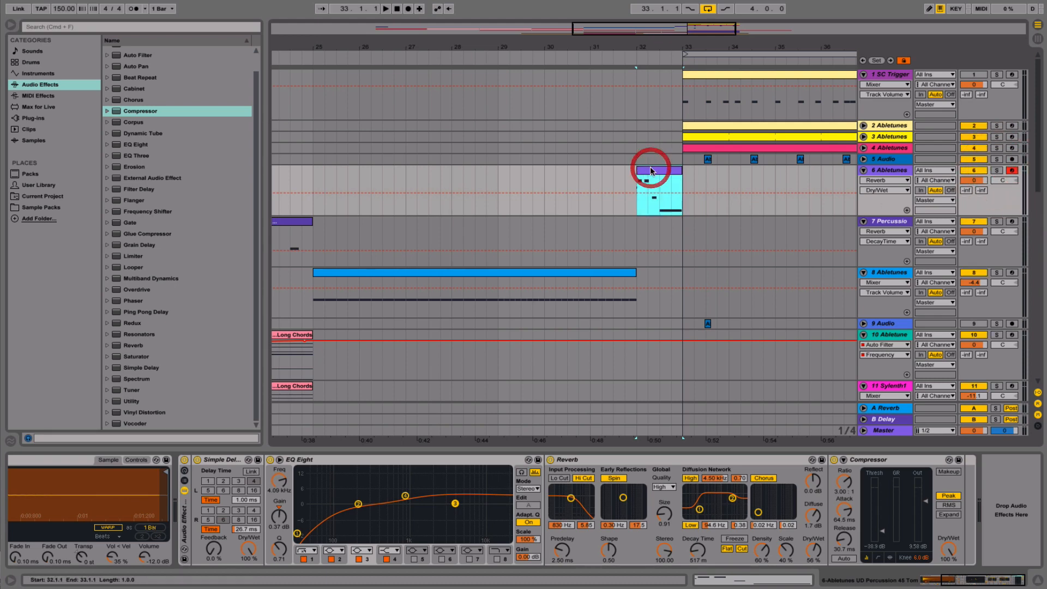
key("space")
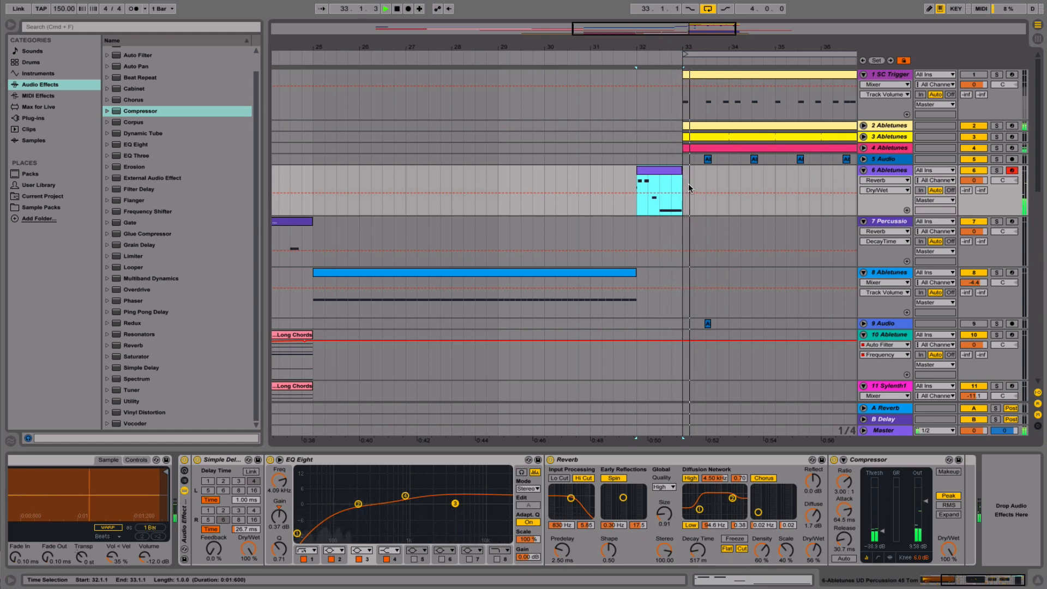
left_click(544, 175)
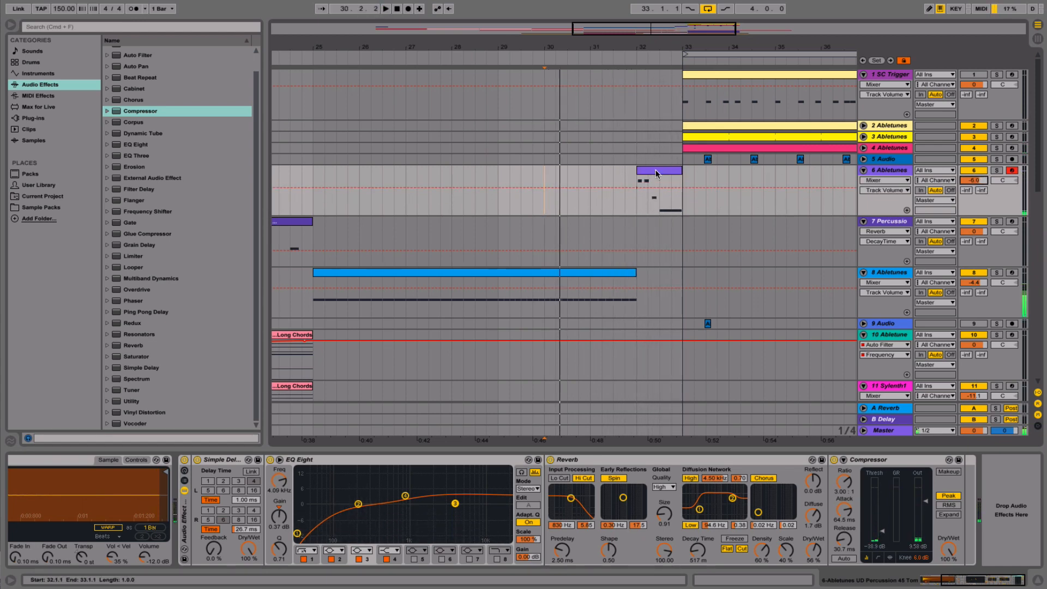
- Open the bar 32 tom clip, raise the long last note to D3 and shorten it to about one beat
left_click(655, 169)
double_click(664, 171)
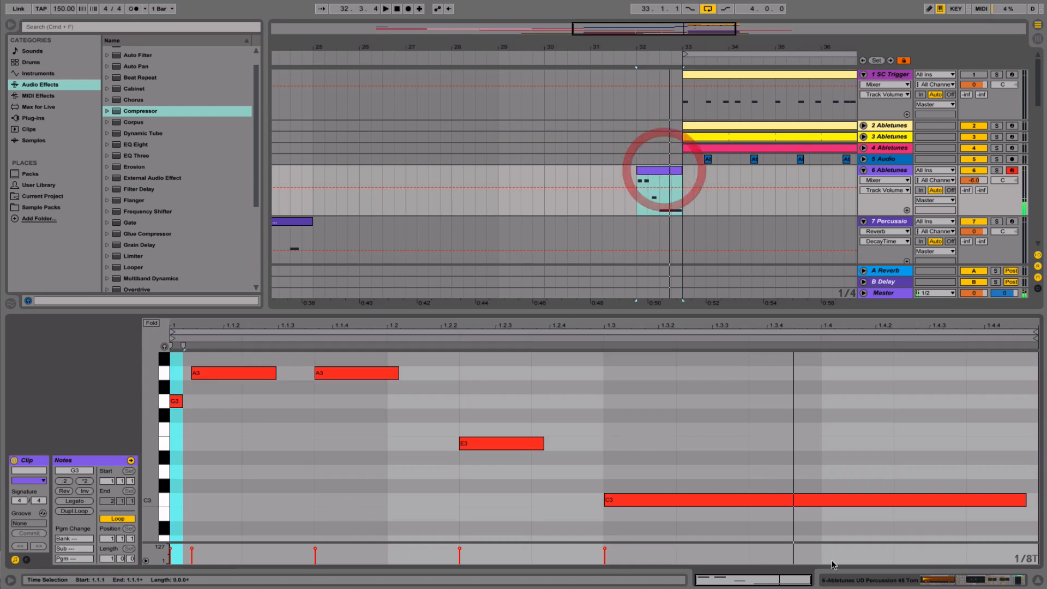
left_click_drag(706, 499, 709, 474)
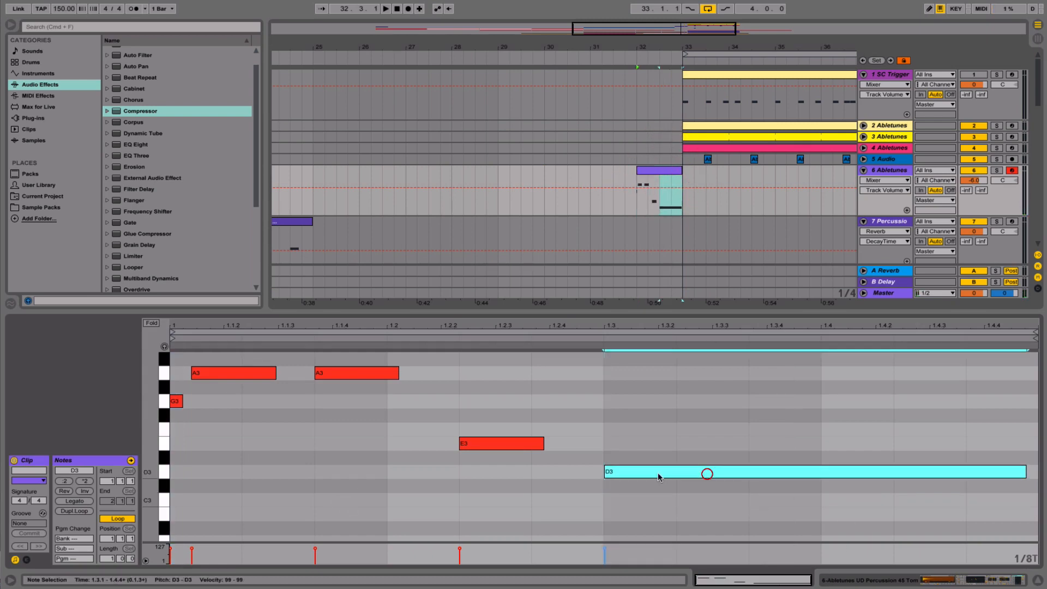
left_click_drag(600, 476, 873, 497)
left_click_drag(1027, 475, 825, 479)
- Duplicate the D3 note onto beat 4, lower the copy to C3 and play the revised fill
key("super+d")
left_click_drag(942, 473, 941, 494)
key("space")
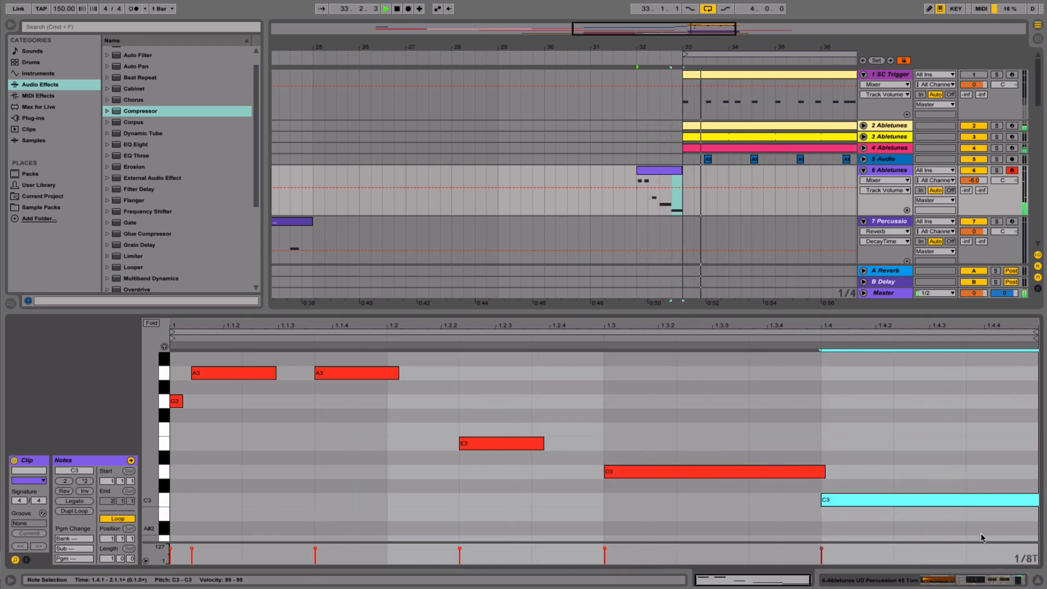
left_click(1038, 580)
- Insert a new audio track below the tom track and set the insert mark at the start of bar 32
right_click(888, 170)
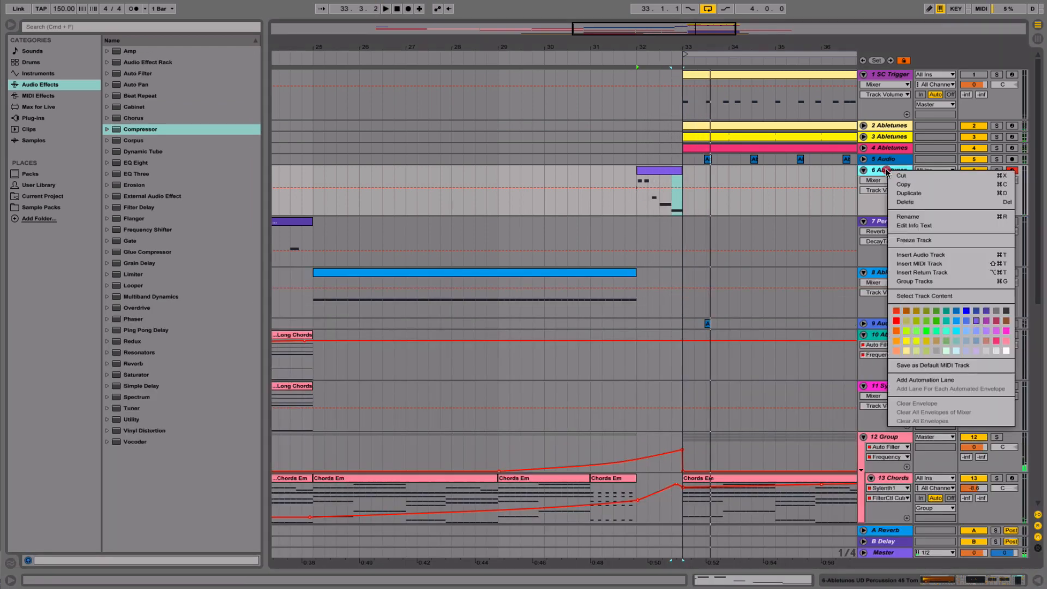
left_click(909, 255)
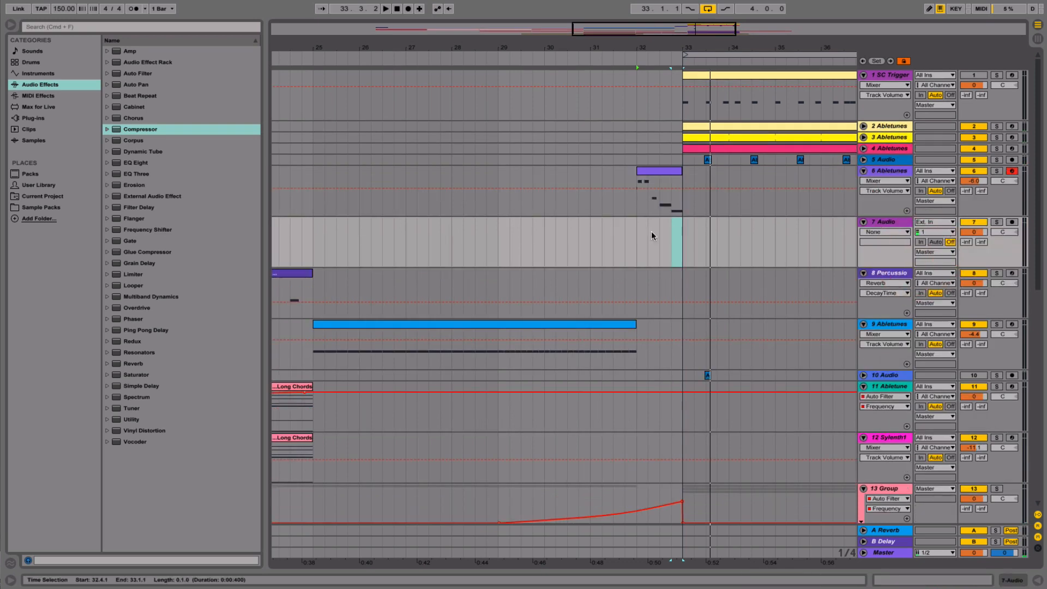
left_click(636, 243)
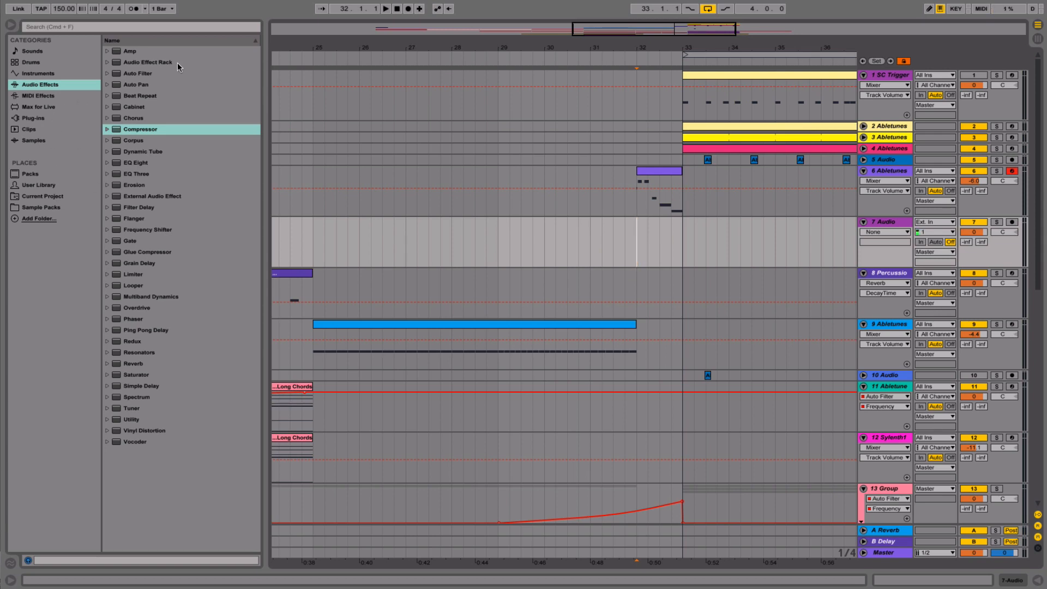
- Browse Sample Packs and audition Abletunes UD Percussion samples from 48 to 61 for a hit to layer with the fill
left_click(53, 205)
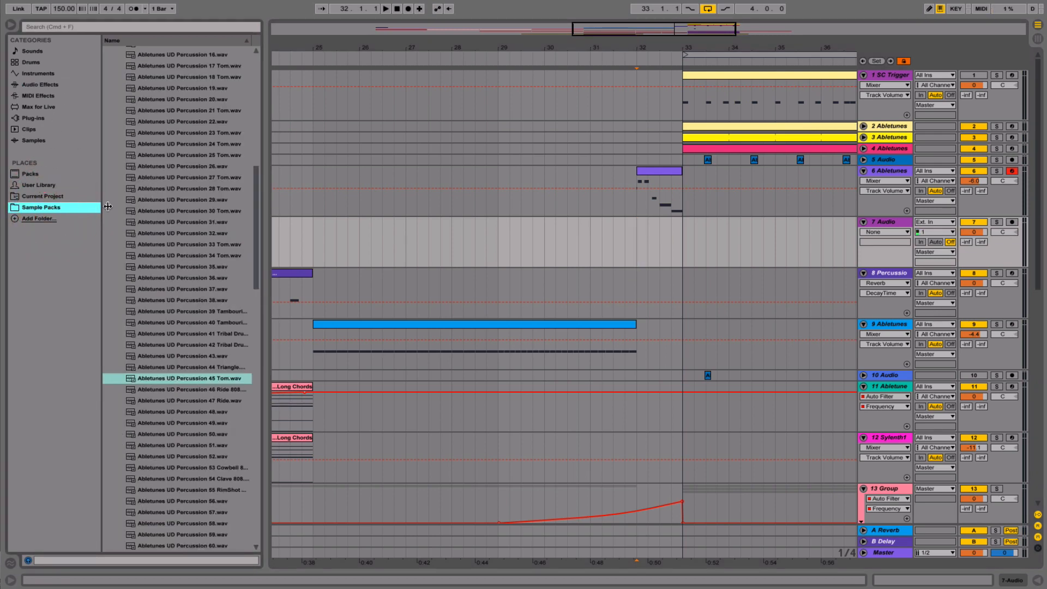
scroll(156, 280, "up", 4)
scroll(156, 280, "down", 7)
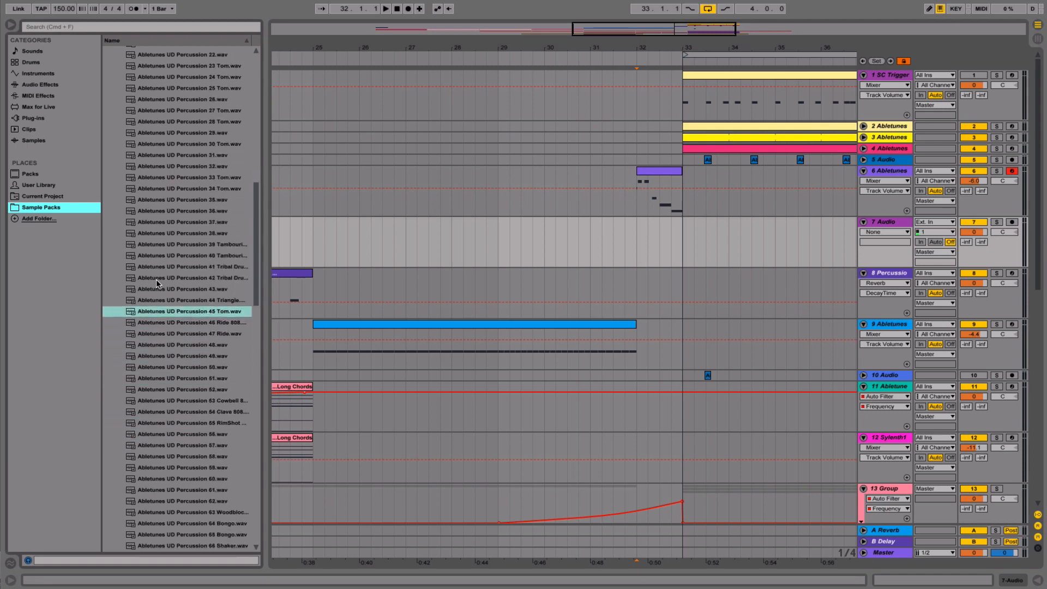
scroll(156, 279, "down", 1)
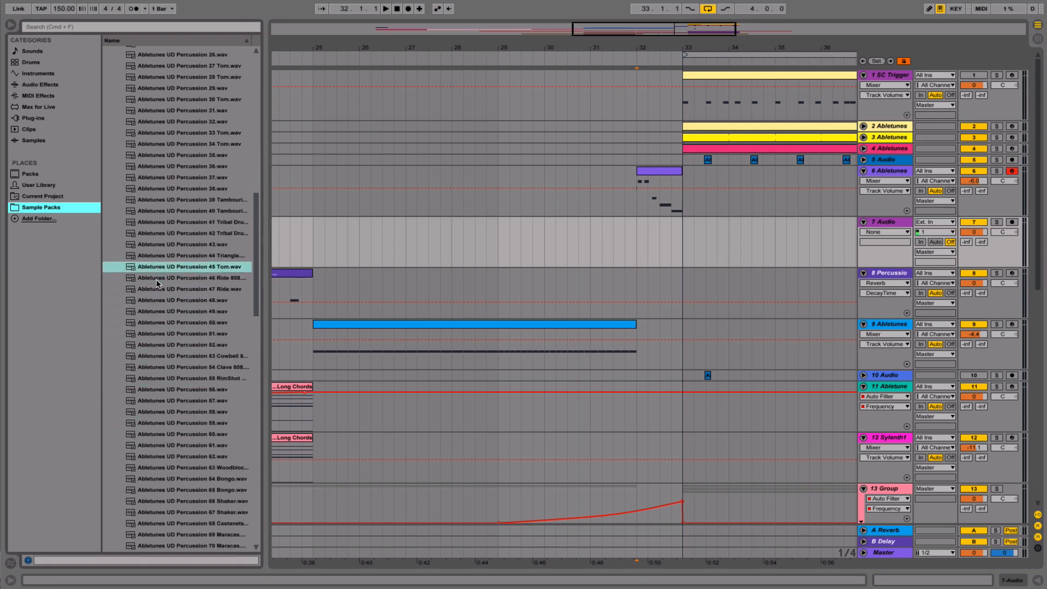
left_click(187, 300)
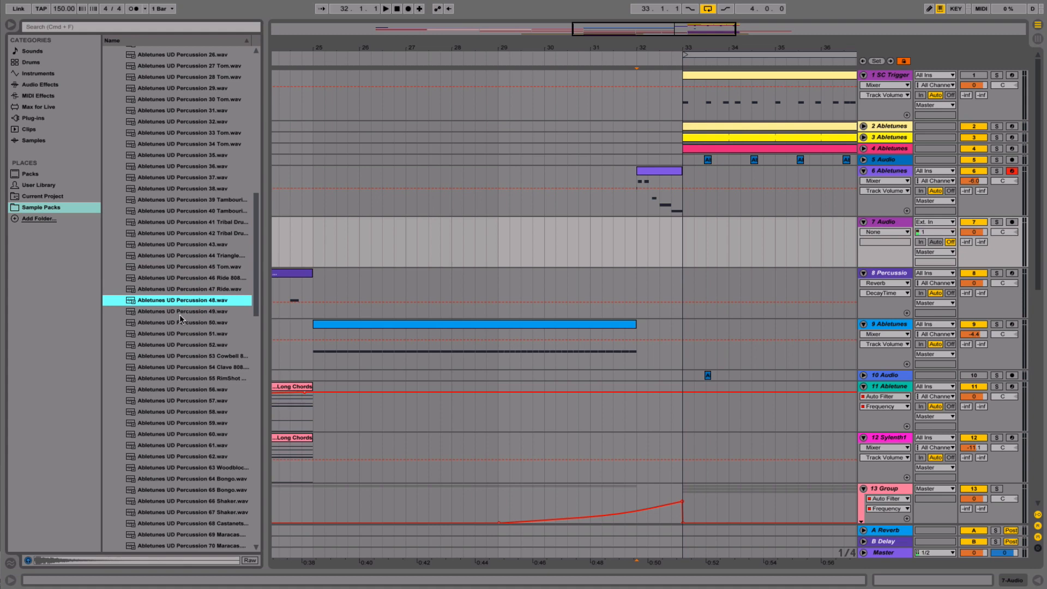
left_click(182, 323)
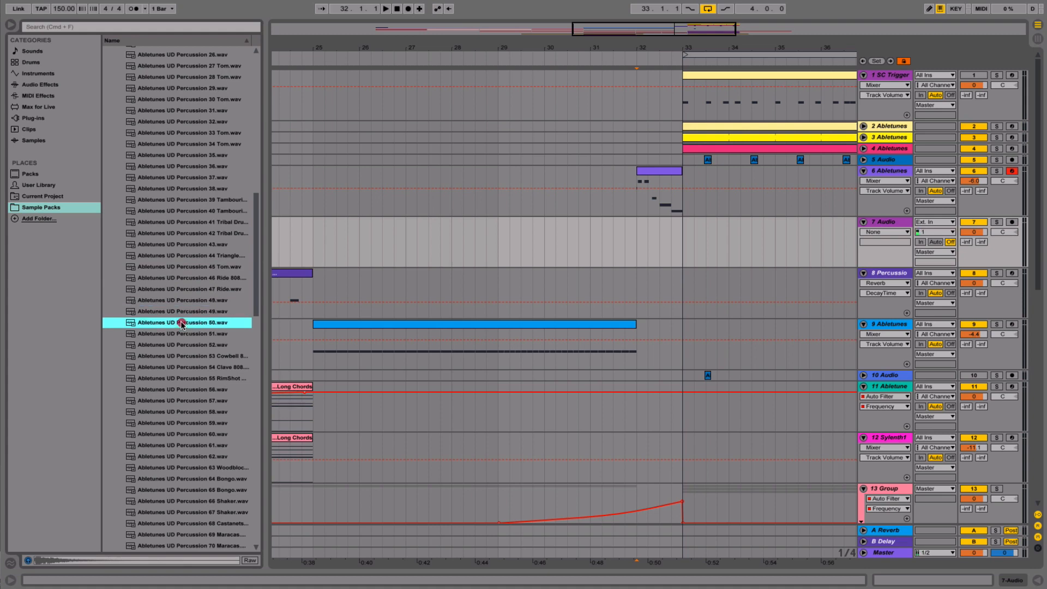
left_click(185, 390)
scroll(187, 391, "up", 3)
scroll(186, 392, "down", 4)
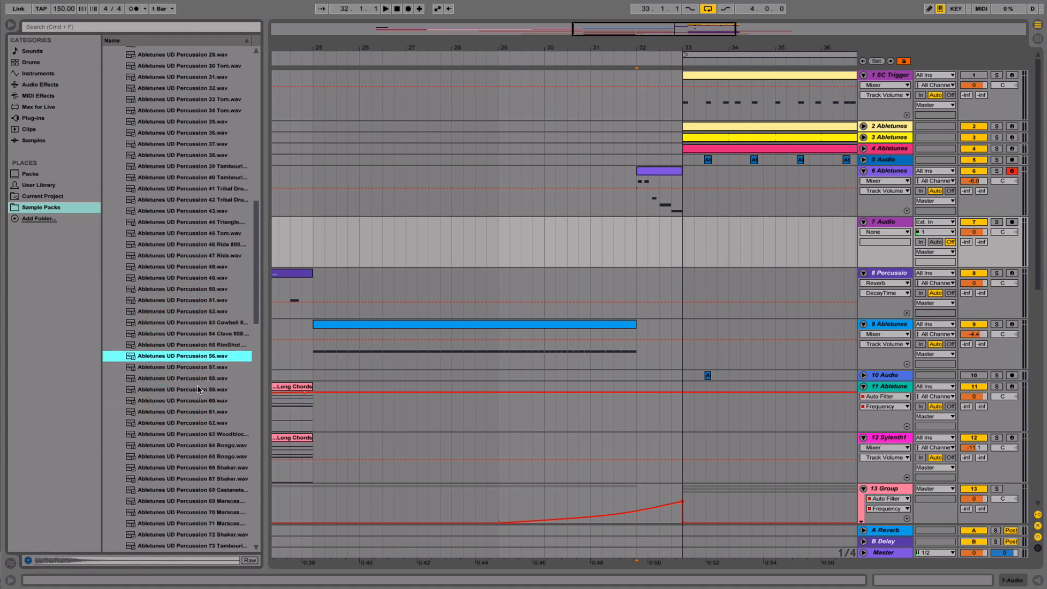
left_click(207, 377)
left_click(200, 401)
left_click(200, 411)
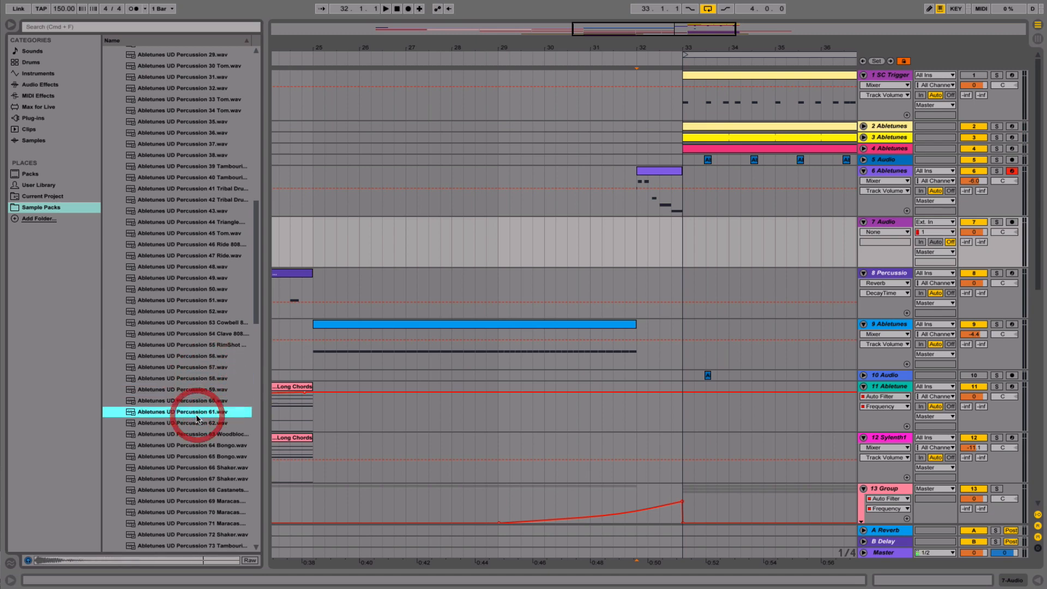
- Audition the Abletunes UD Percussion samples from 64 Bongo to 82 Tom
scroll(201, 410, "down", 2)
scroll(202, 387, "down", 1)
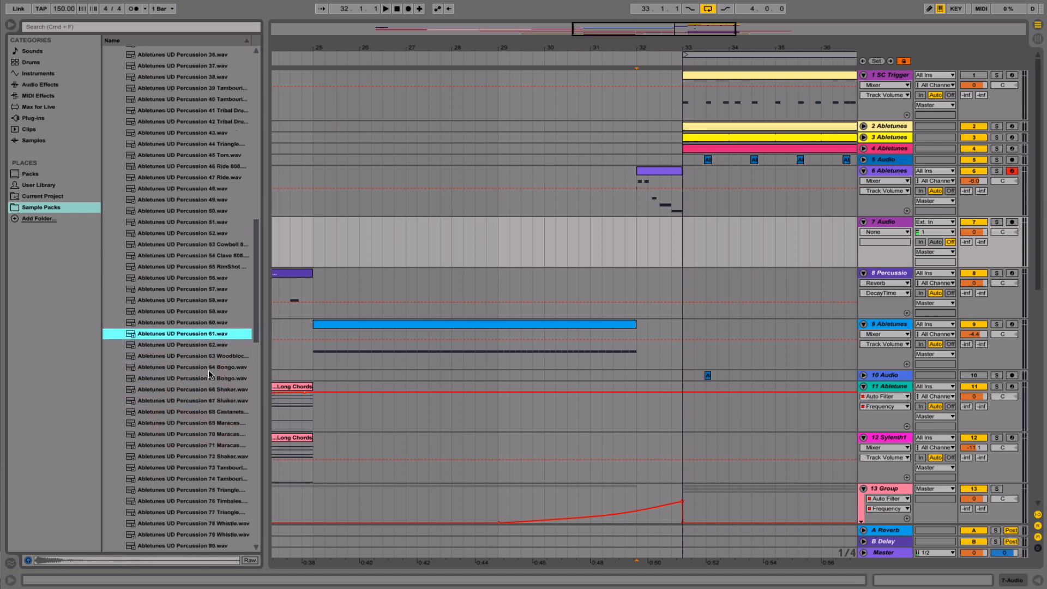
left_click(209, 367)
left_click(208, 423)
key("Down")
key("Down")
key("Down")
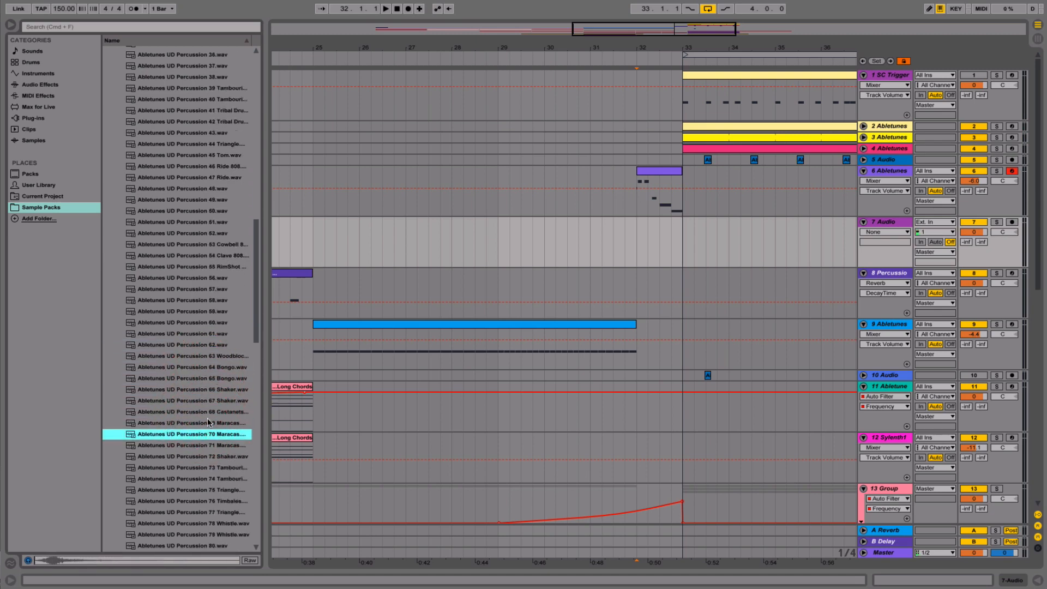
scroll(208, 418, "up", 5)
scroll(207, 382, "down", 10)
left_click(205, 343)
key("Up")
key("Up")
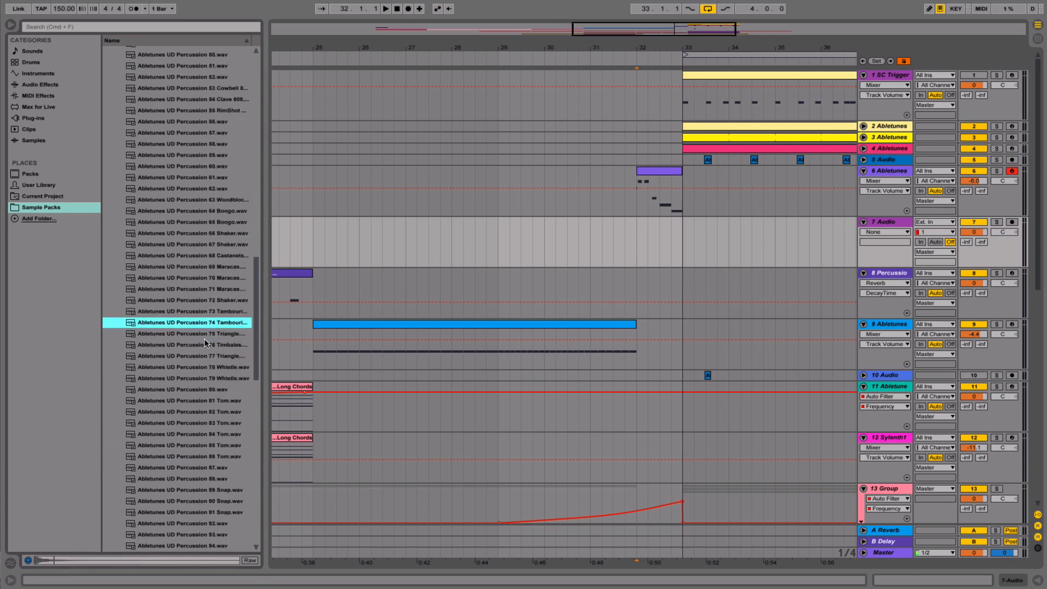
key("Up")
key("Down")
key("Down")
key("Down")
key("Down")
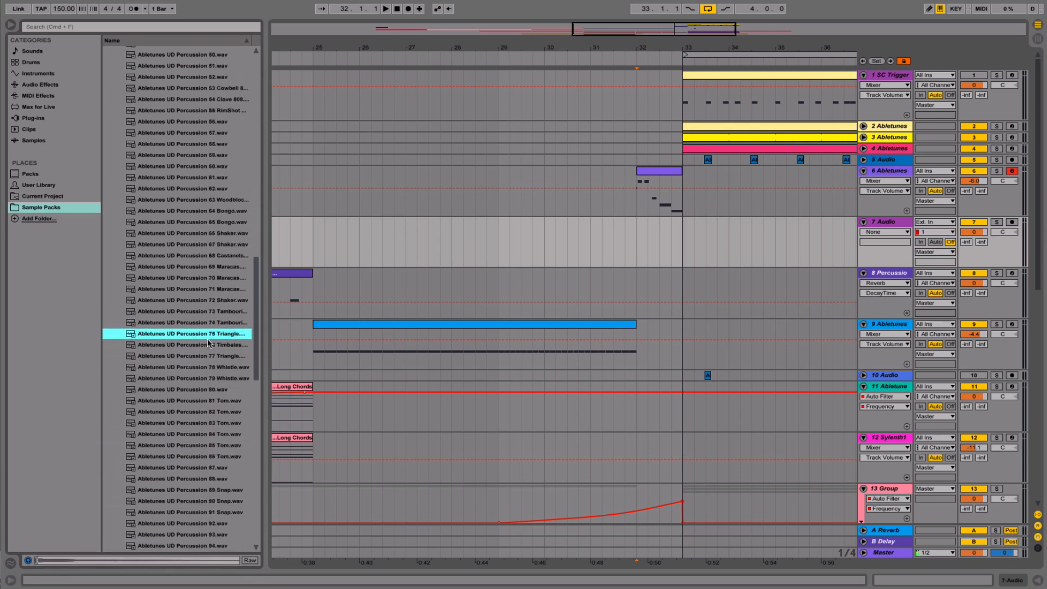
key("Down")
key("Down")
key("Down")
key("Down")
key("Down")
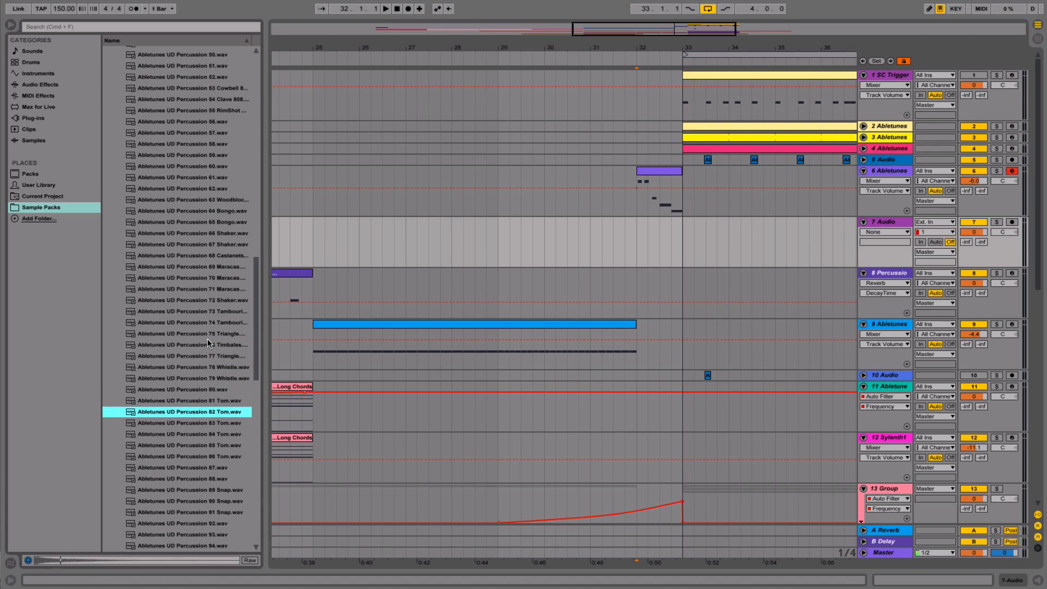
- Audition the Abletunes UD Percussion samples from about 88 to 98, including the snaps
scroll(207, 343, "down", 4)
scroll(208, 340, "down", 1)
left_click(208, 341)
key("Down")
key("Down")
key("Down")
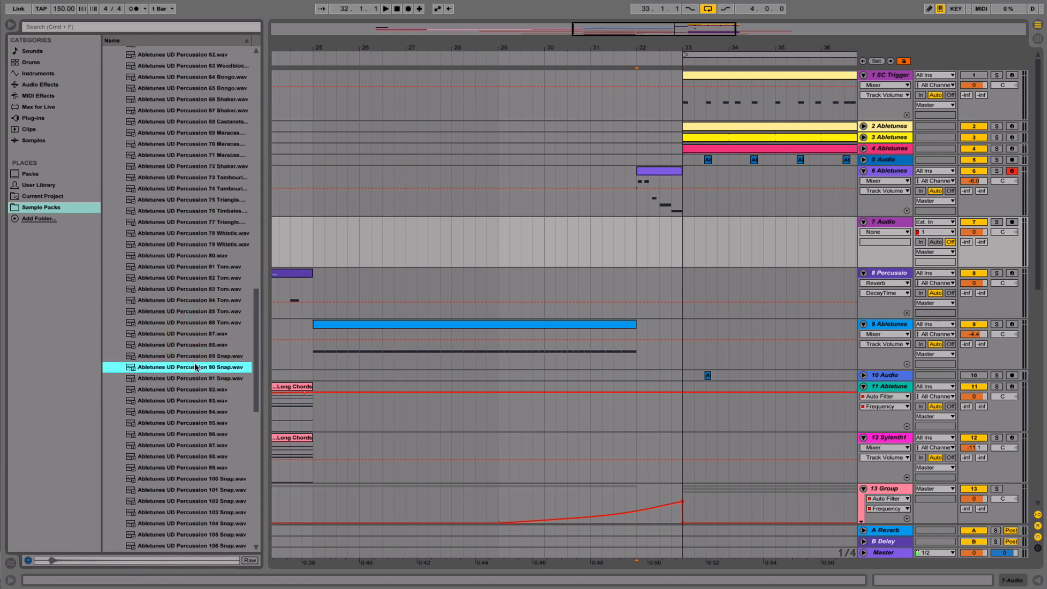
key("Down")
key("Down")
scroll(195, 347, "up", 2)
scroll(195, 347, "down", 4)
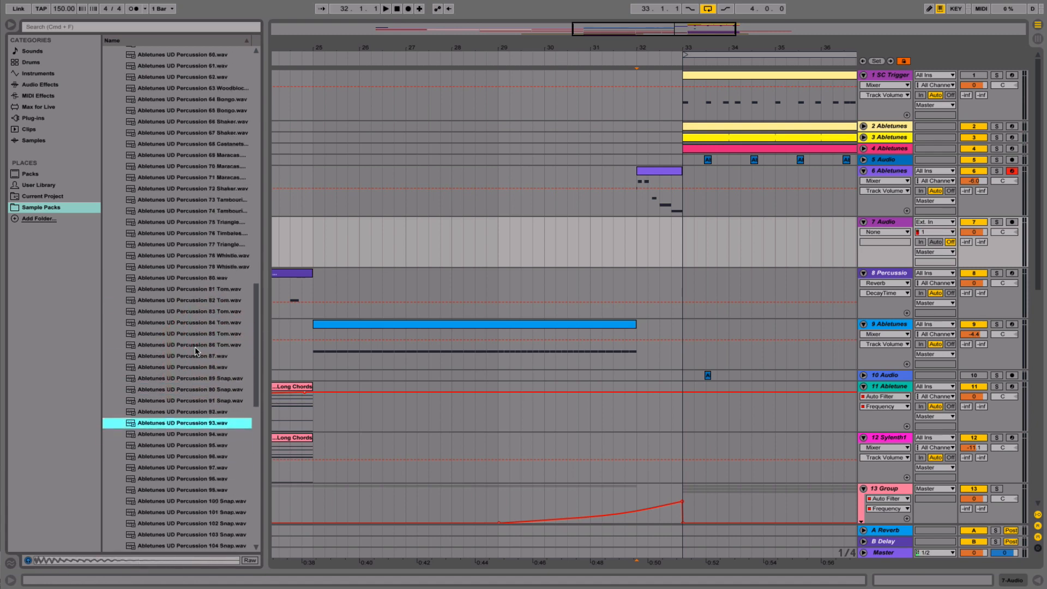
left_click(195, 347)
key("Down")
key("Down")
key("Down")
key("Down")
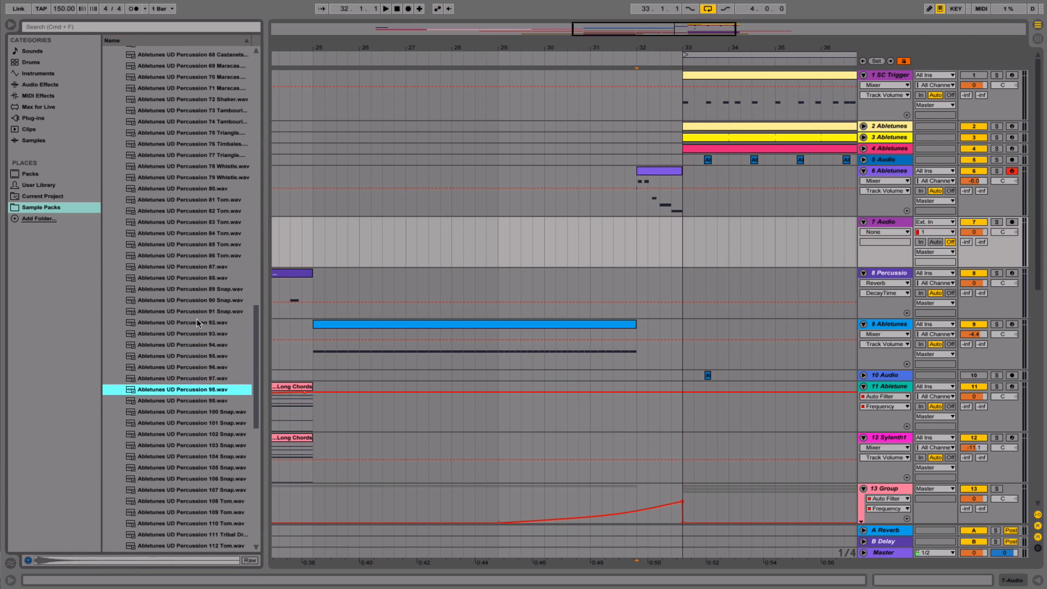
- Place Abletunes UD Percussion 96.wav and 97.wav on the new audio track at beats 3 and 4 of bar 32
key("Up")
key("Up")
left_click_drag(182, 368, 664, 252)
left_click_drag(213, 378, 665, 265)
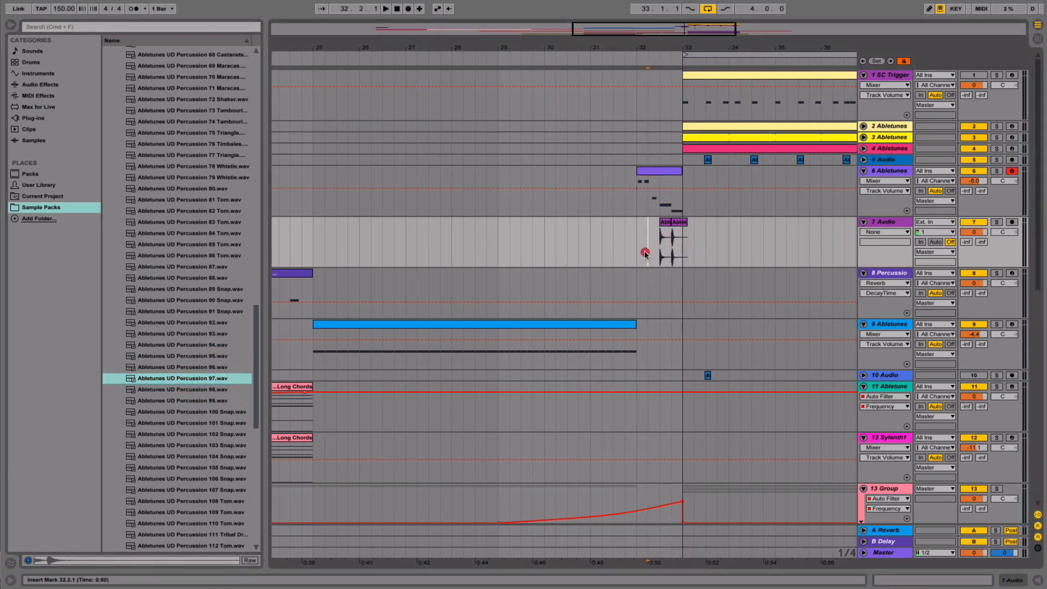
- Replay the bar 32 fill and shorten its tom clip to end at beat 3, where the layered percussion samples begin
left_click(648, 249)
key("space")
key("space")
left_click(634, 255)
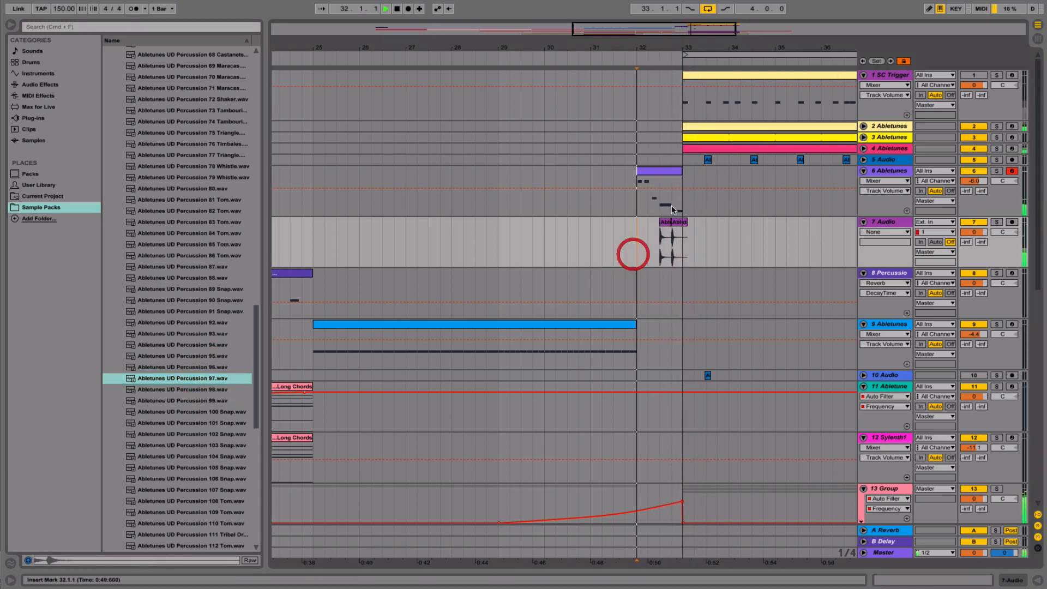
key("space")
key("space")
left_click_drag(681, 172, 664, 176)
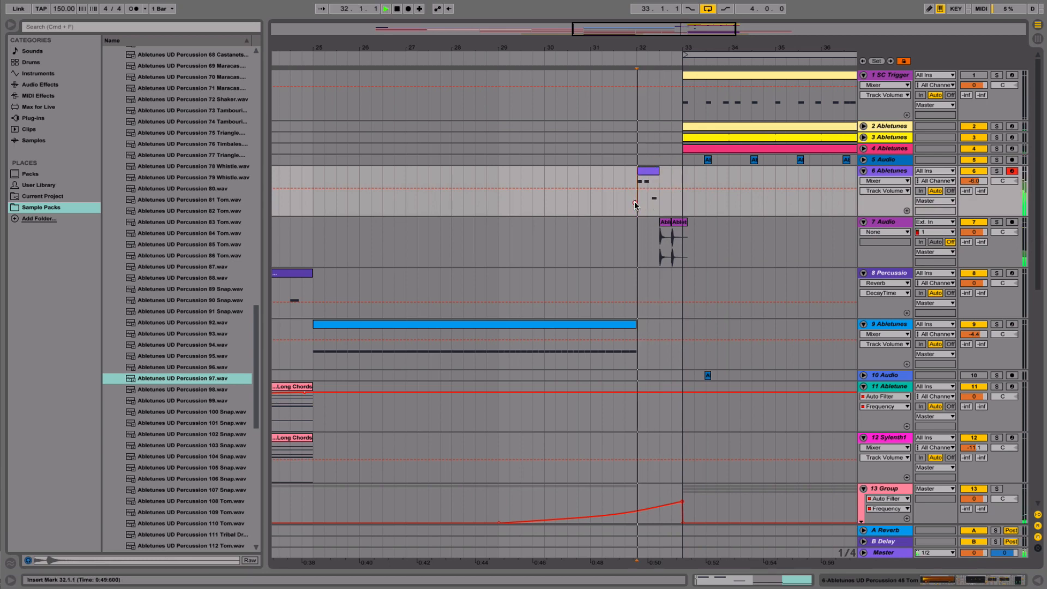
key("space")
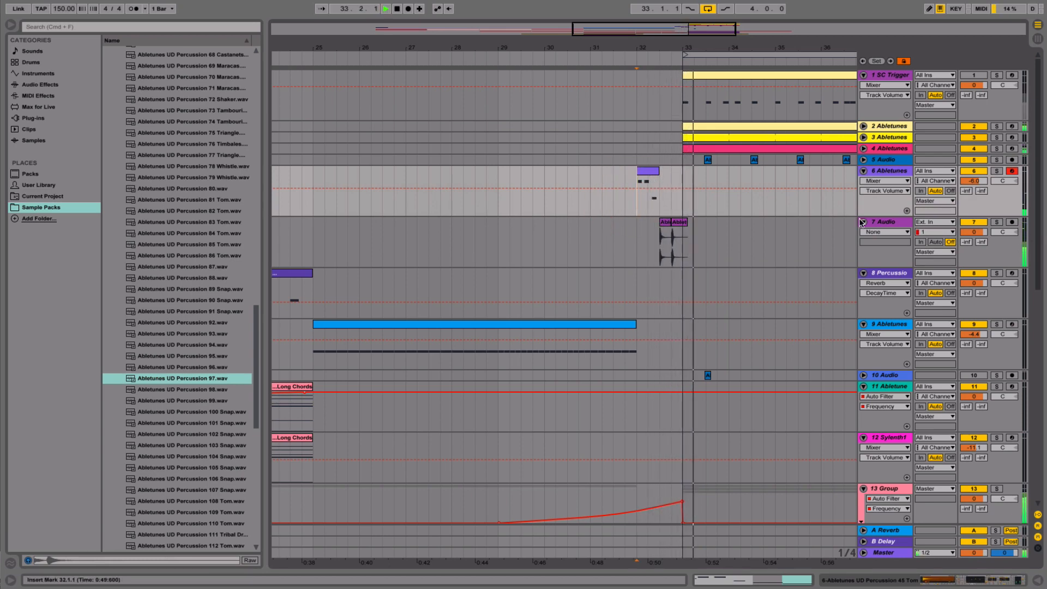
- Lower the 7 Audio track's volume to -8.2 dB and replay the fill from just before bar 32
key("space")
key("space")
left_click_drag(974, 232, 974, 244)
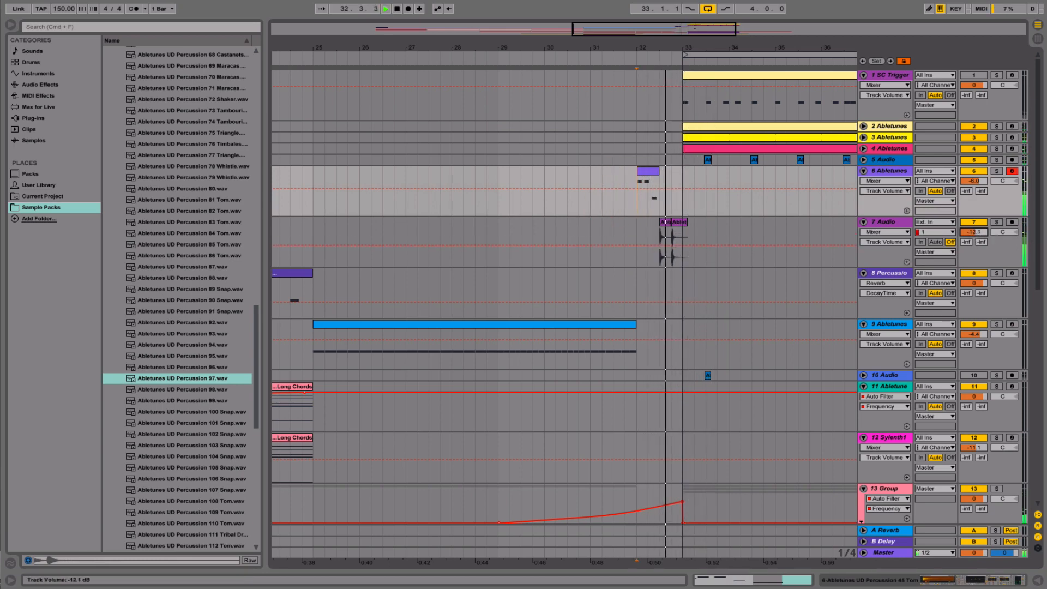
key("space")
key("space")
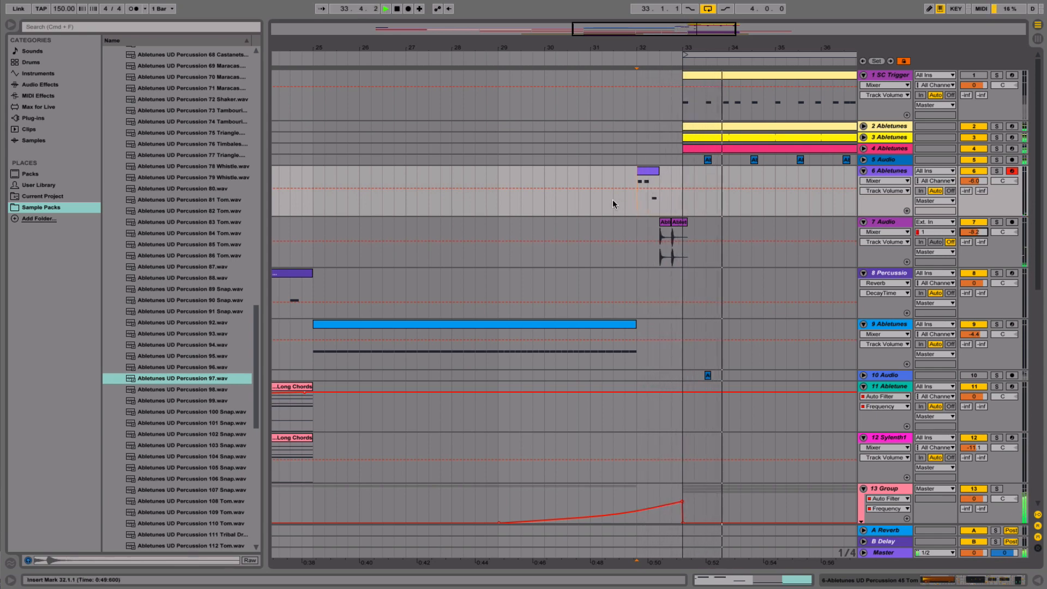
left_click(613, 221)
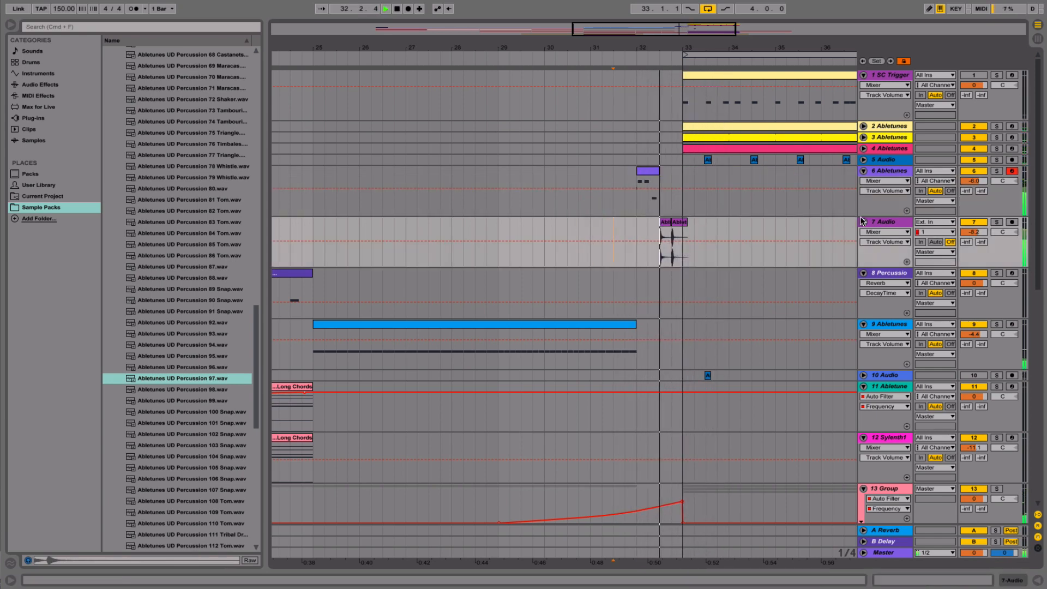
- Show the 7 Audio track's device chain, preview the first percussion hit and add an EQ Eight
left_click(884, 222)
double_click(885, 222)
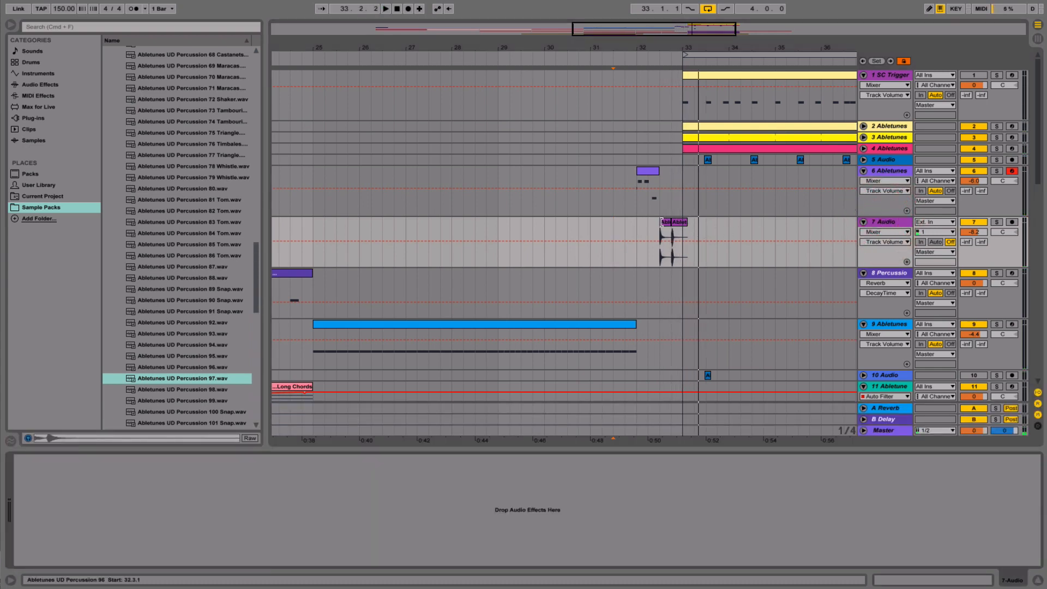
left_click(666, 227)
key("space")
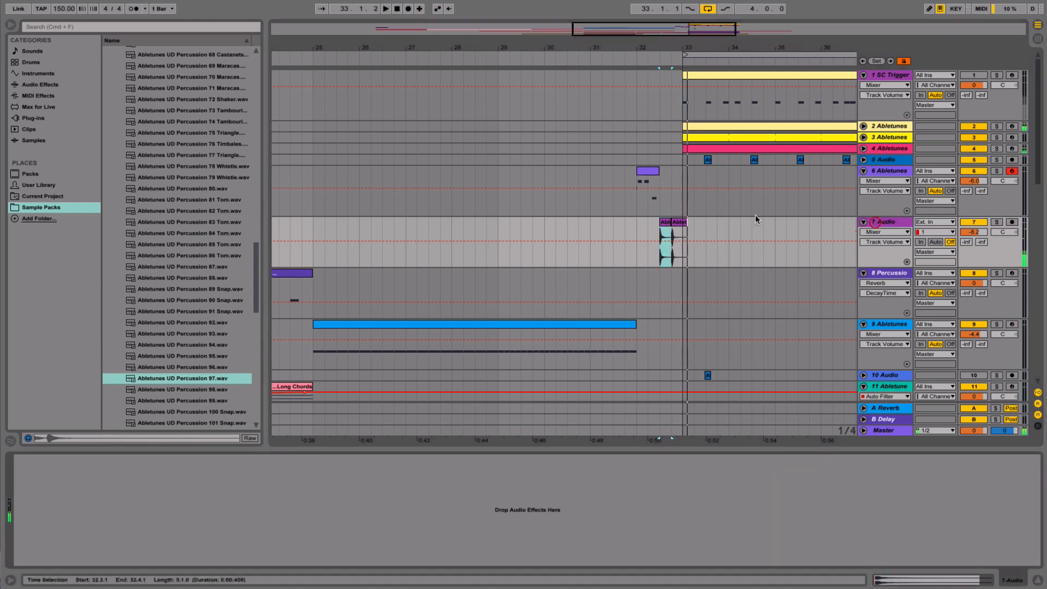
key("space")
left_click(31, 86)
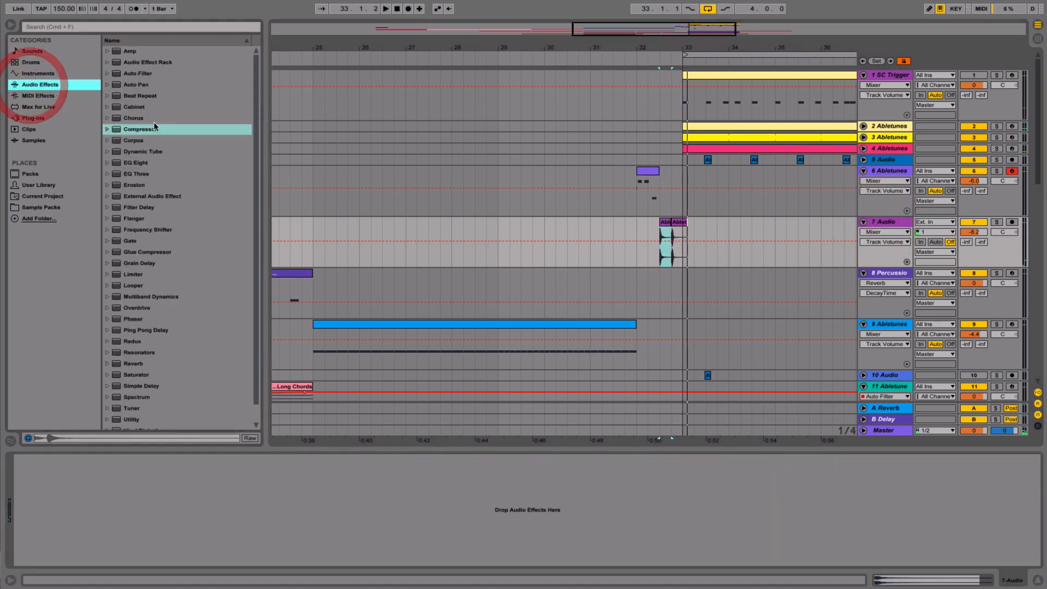
left_click(138, 162)
double_click(138, 162)
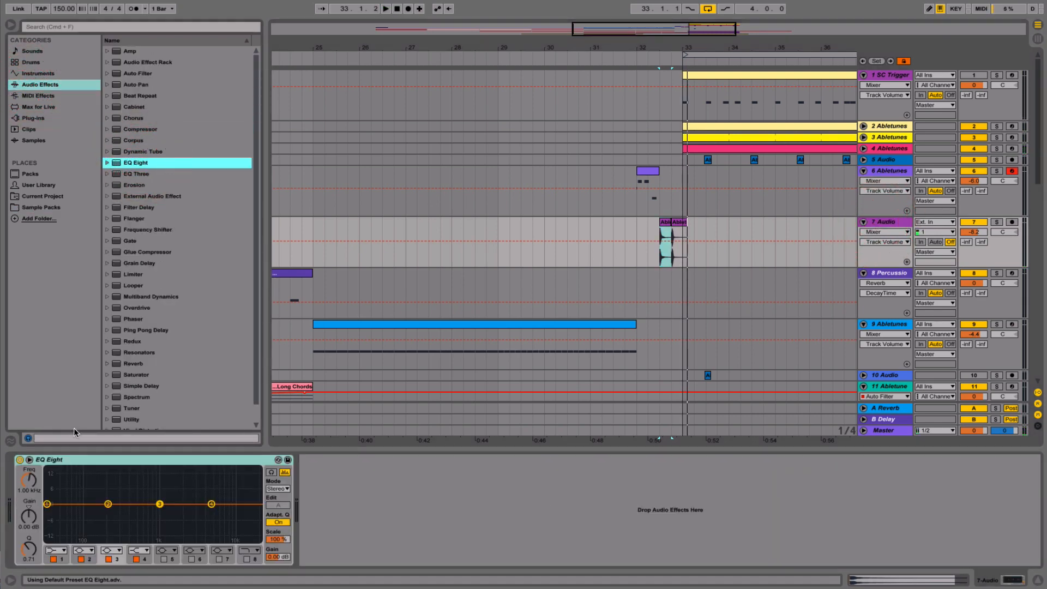
- In EQ Eight, set band 1 to low cut, boost the band 4 high shelf 6.82 dB at 3.41 kHz, and disable band 3
left_click(59, 551)
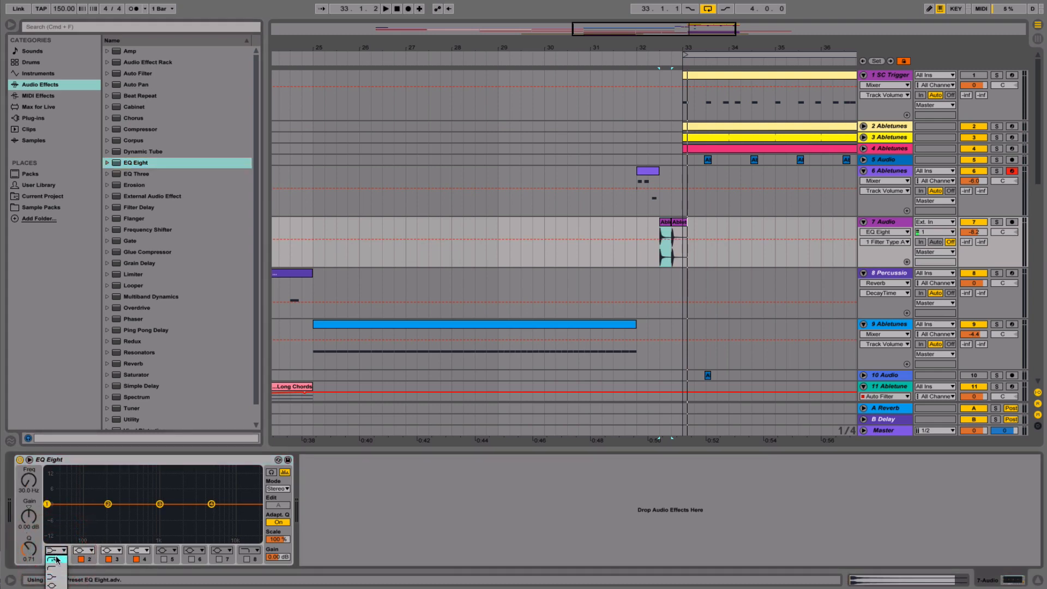
left_click(58, 559)
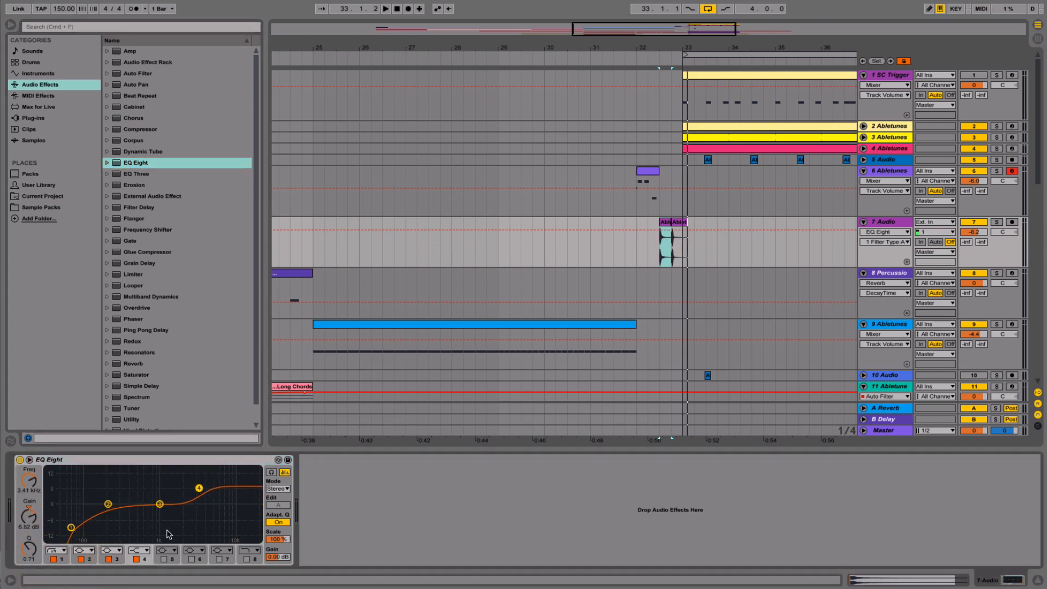
left_click(108, 560)
key("space")
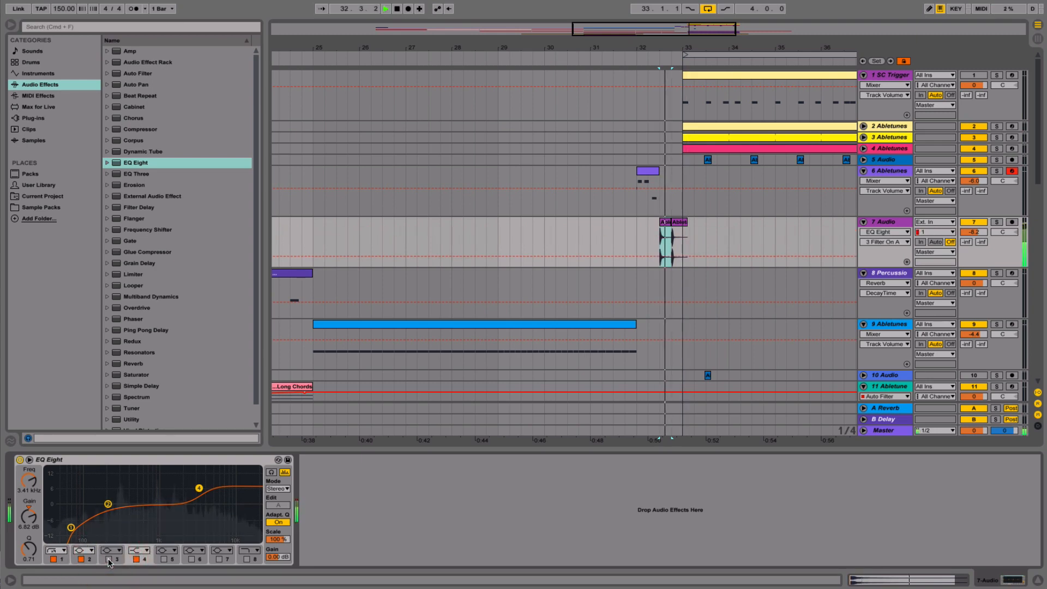
key("space")
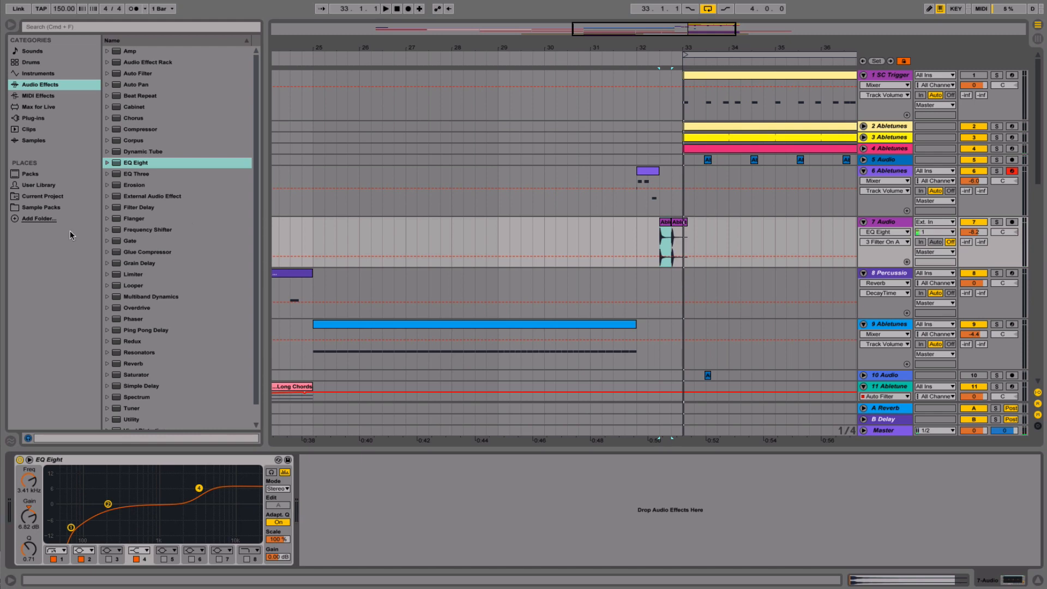
- Add Redux ahead of EQ Eight and, with the track soloed, set its Downsample to 7.79, comparing it with the effect bypassed
left_click_drag(127, 342, 35, 532)
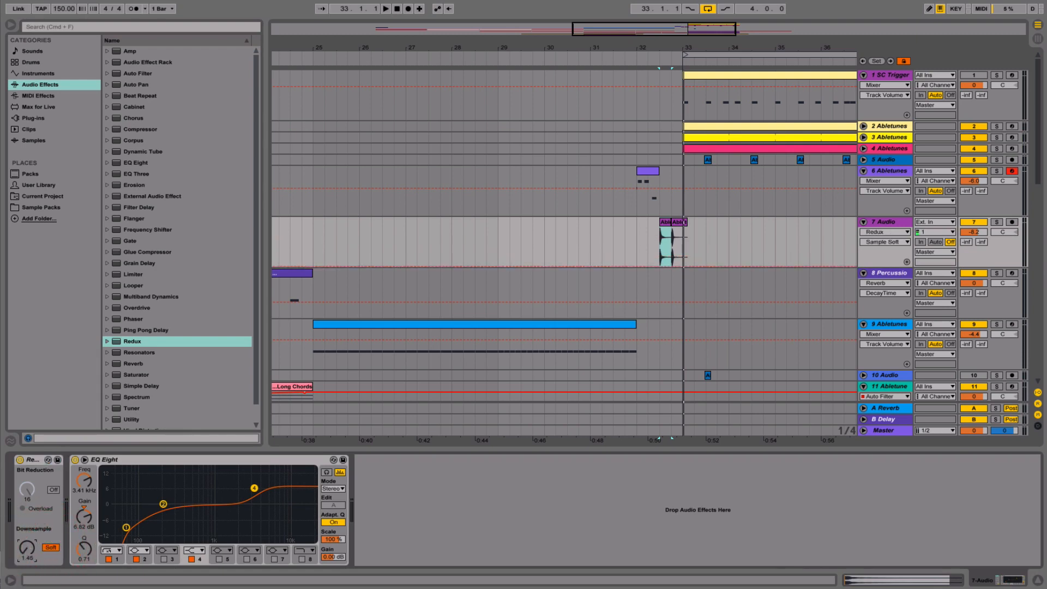
left_click(997, 222)
key("space")
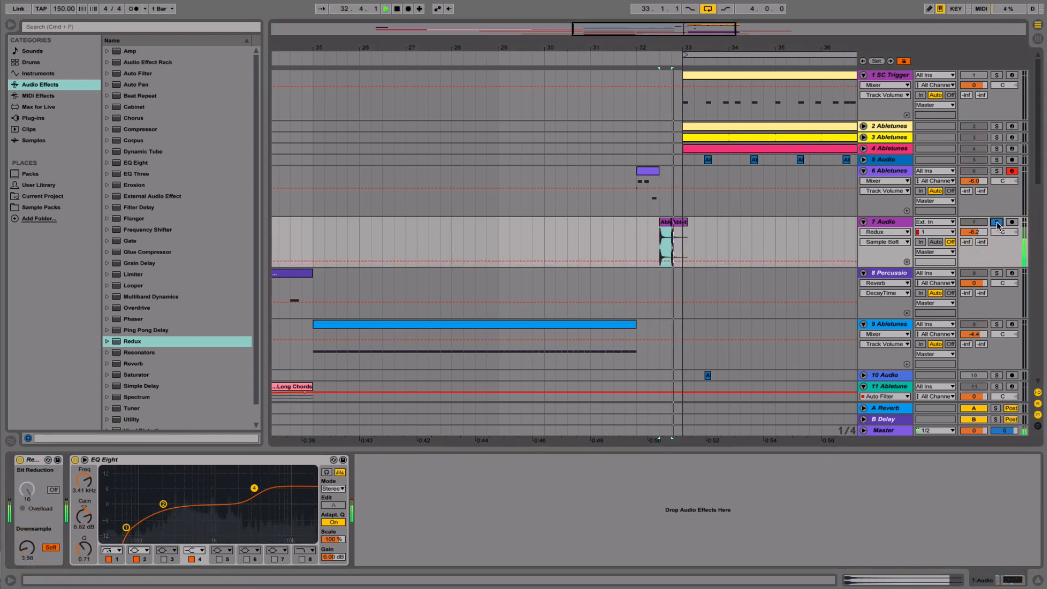
left_click(19, 460)
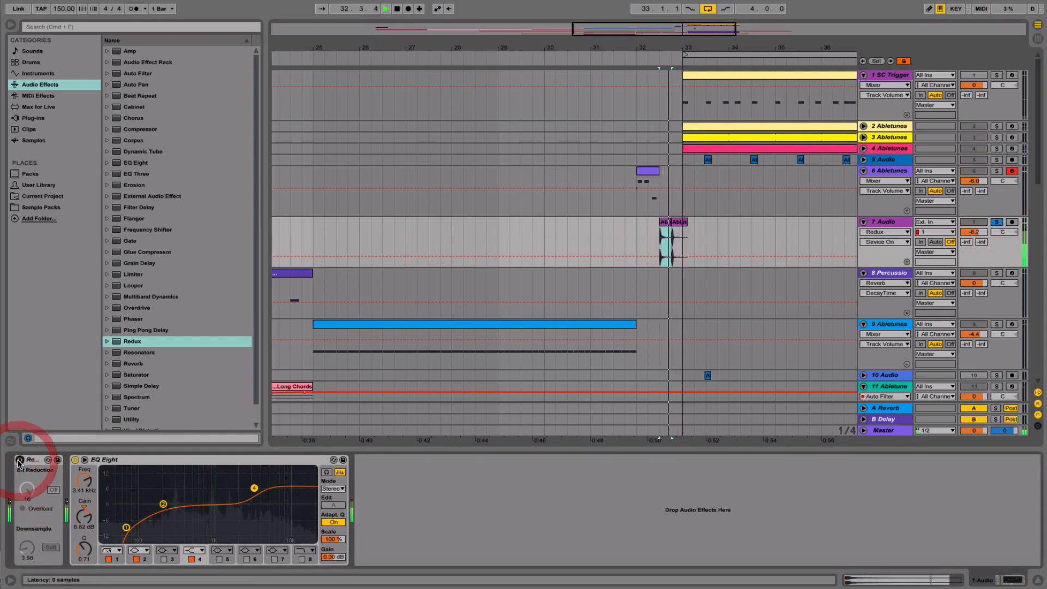
left_click(20, 461)
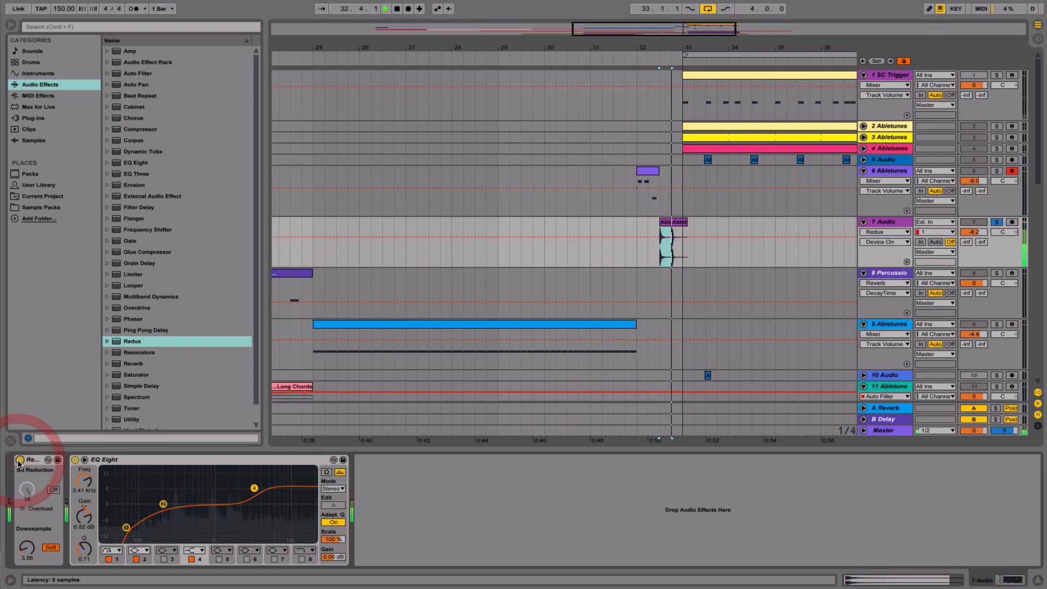
left_click_drag(26, 551, 26, 524)
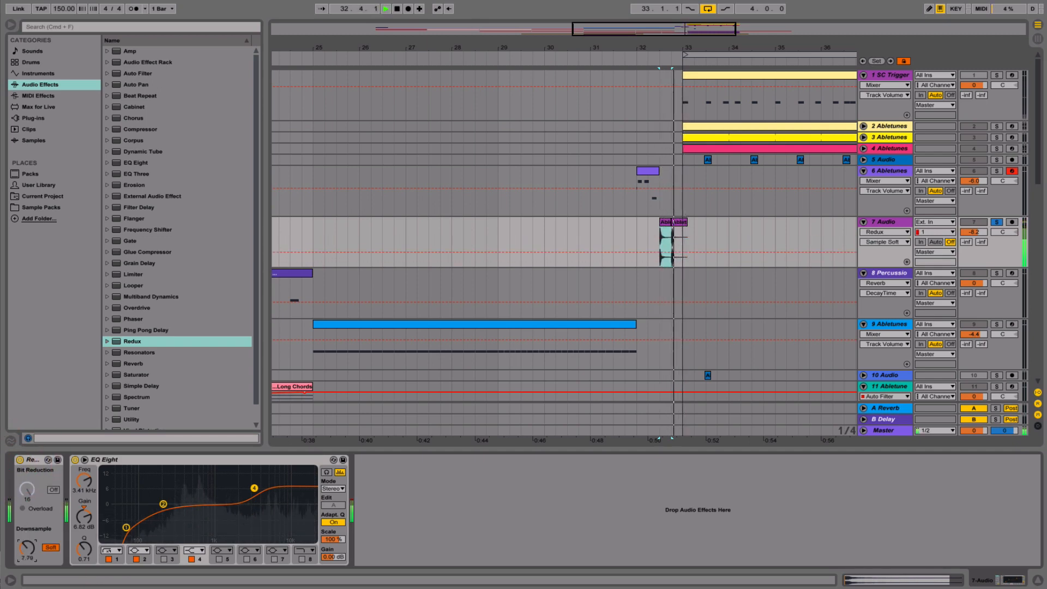
key("space")
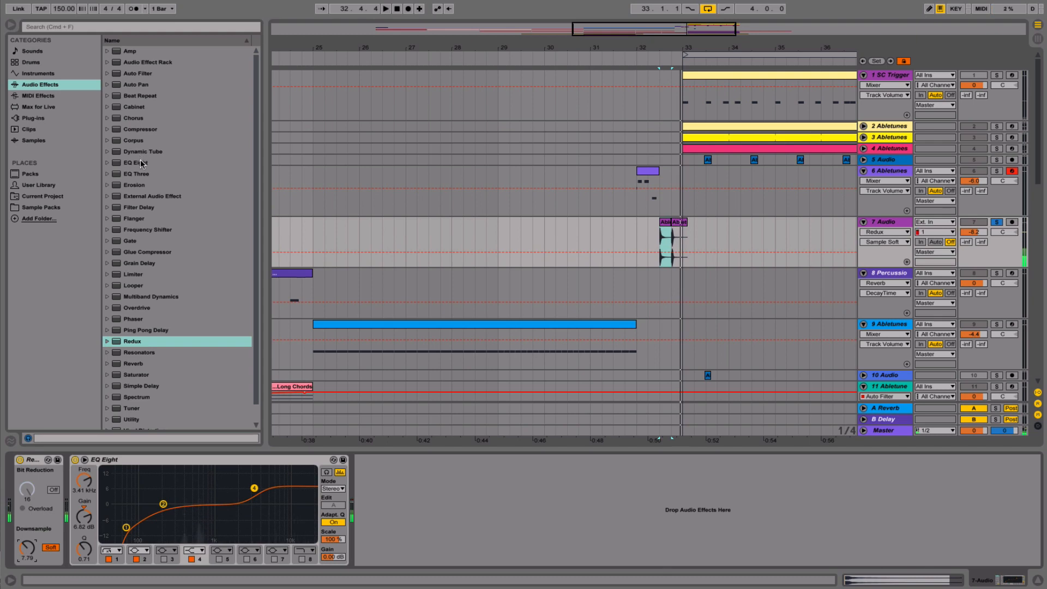
- Add a Chorus ahead of Redux with 4.79 ms modulation amount, 0.54 Hz rate and 80% Dry/Wet
double_click(134, 118)
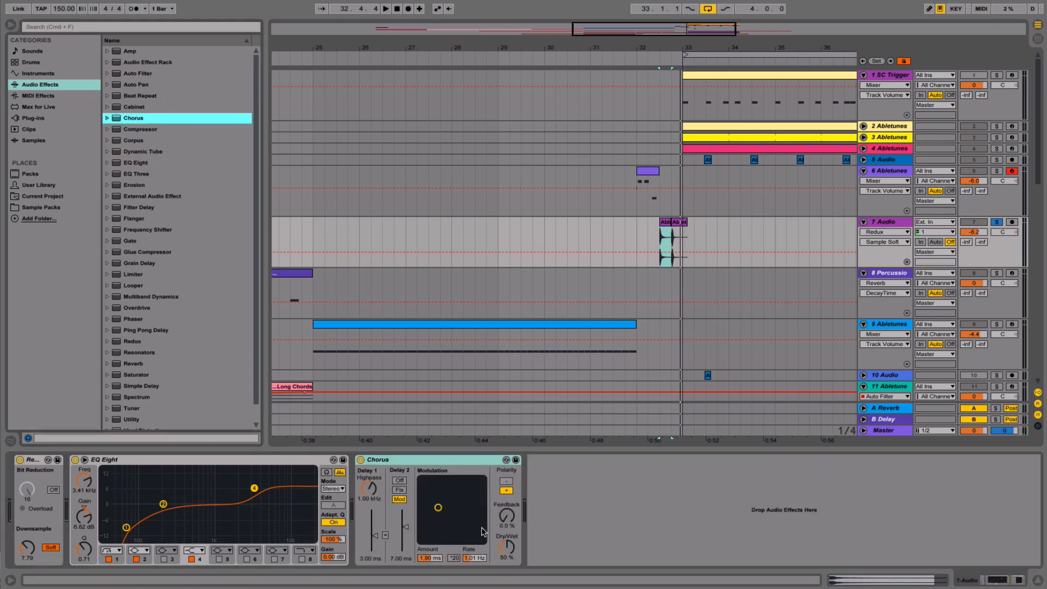
left_click_drag(475, 505, 433, 488)
key("space")
left_click(446, 462)
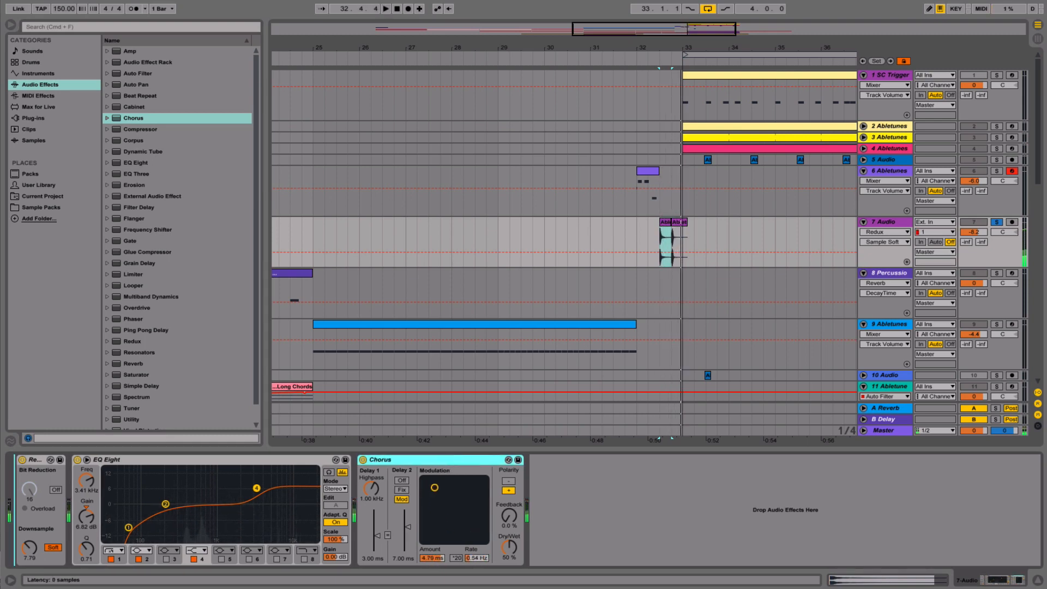
left_click_drag(409, 465, 47, 467)
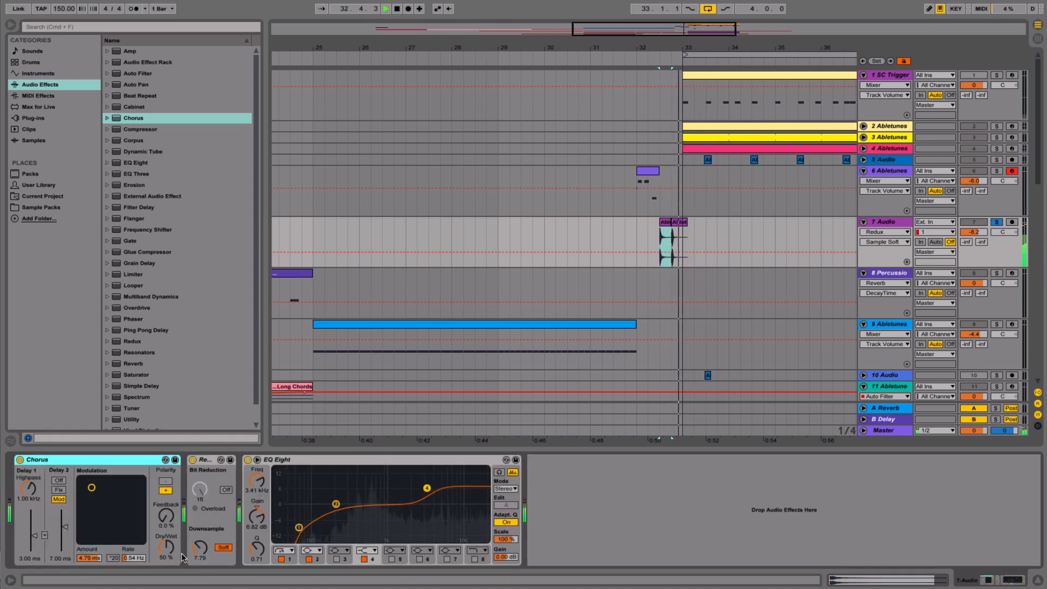
left_click_drag(167, 548, 166, 532)
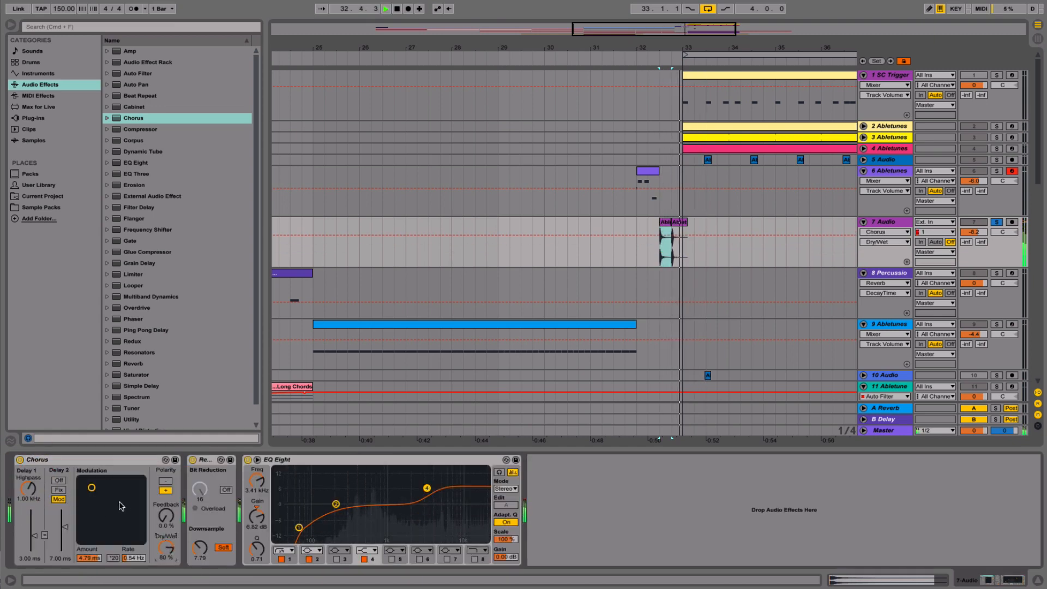
key("space")
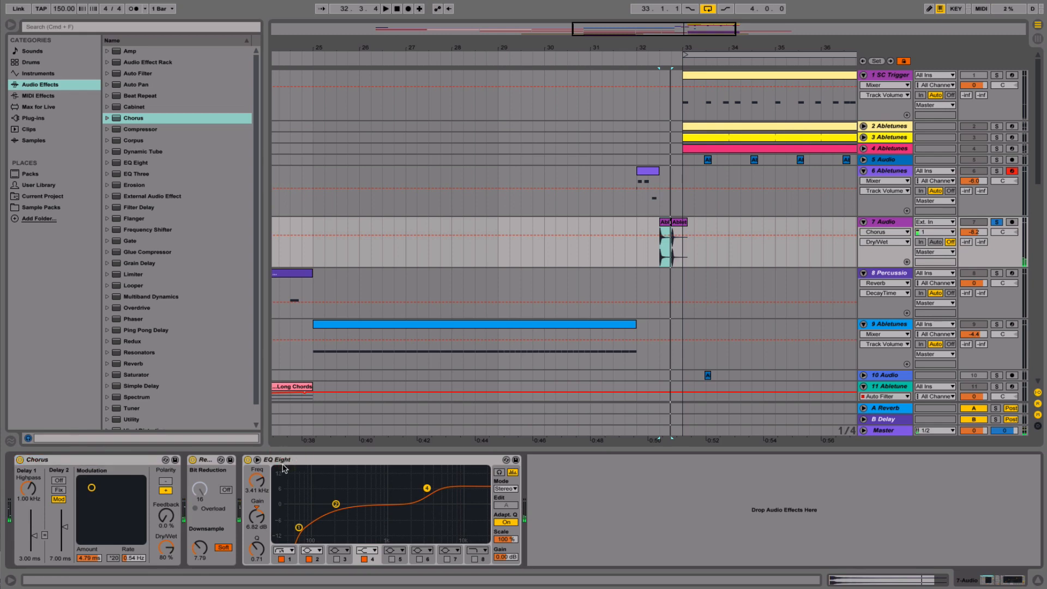
- Group Chorus, Redux and EQ Eight into an Audio Effect Rack and compare the hits with the rack bypassed and active
left_click(291, 461)
left_click(115, 460, "shift")
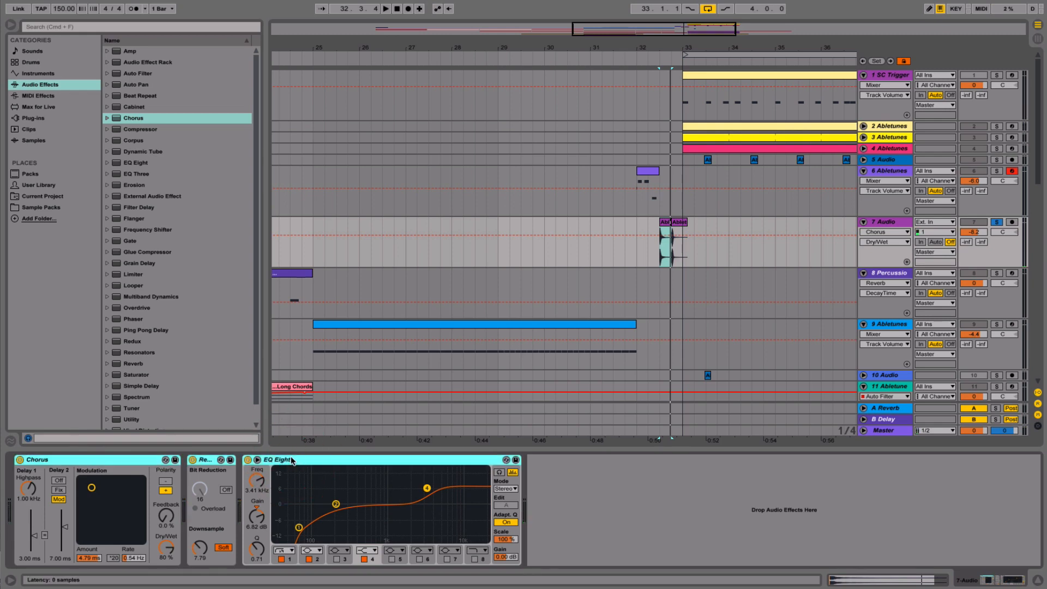
key("super+g")
left_click(20, 460)
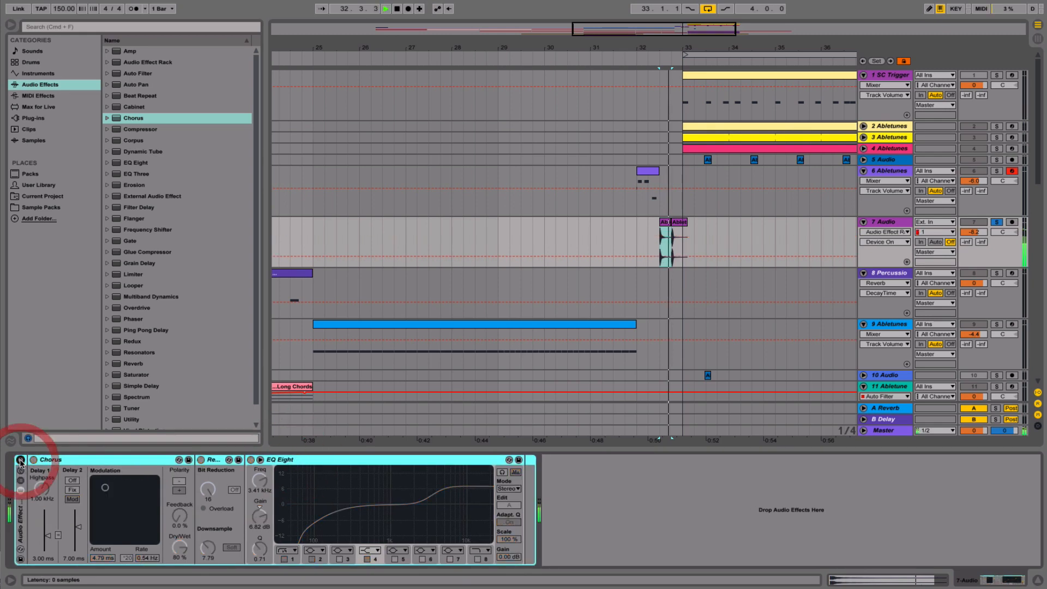
key("space")
left_click(20, 460)
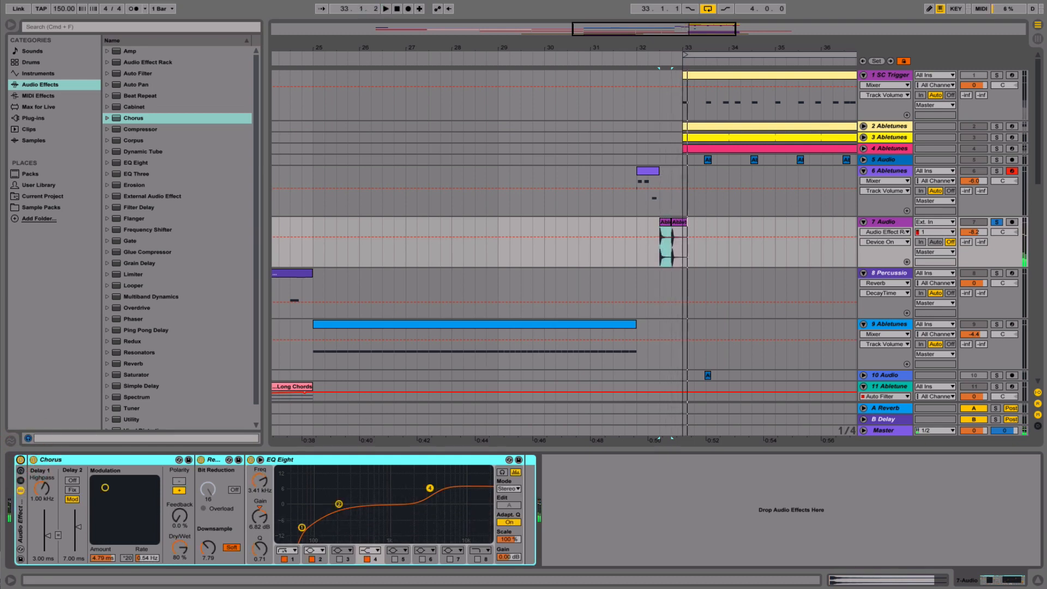
- Unsolo the 7 Audio track and lower its volume slightly while playing the fill in the full mix
left_click(997, 222)
left_click(648, 227)
key("space")
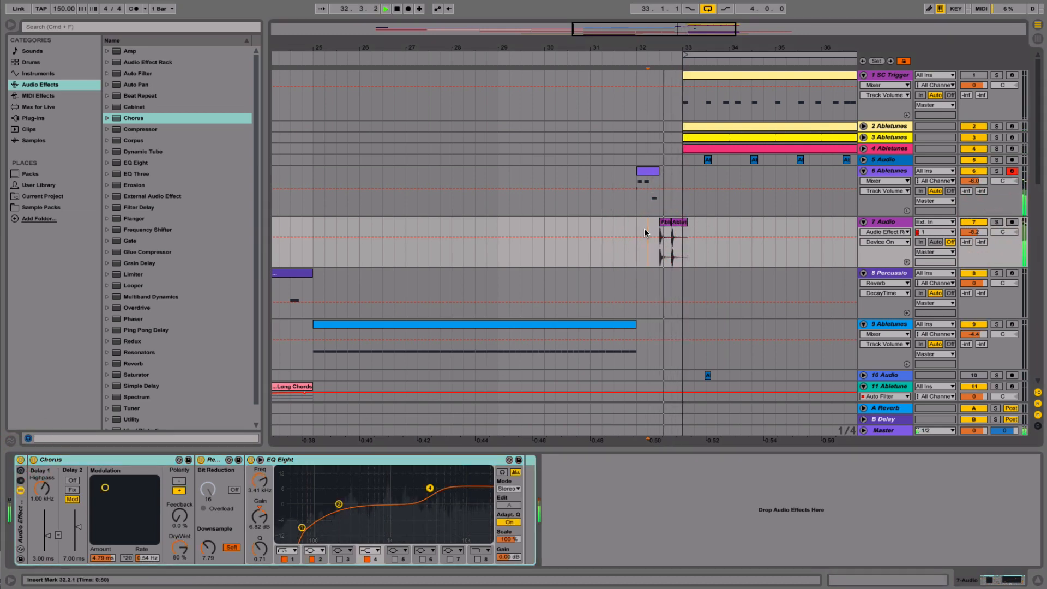
left_click_drag(974, 231, 974, 240)
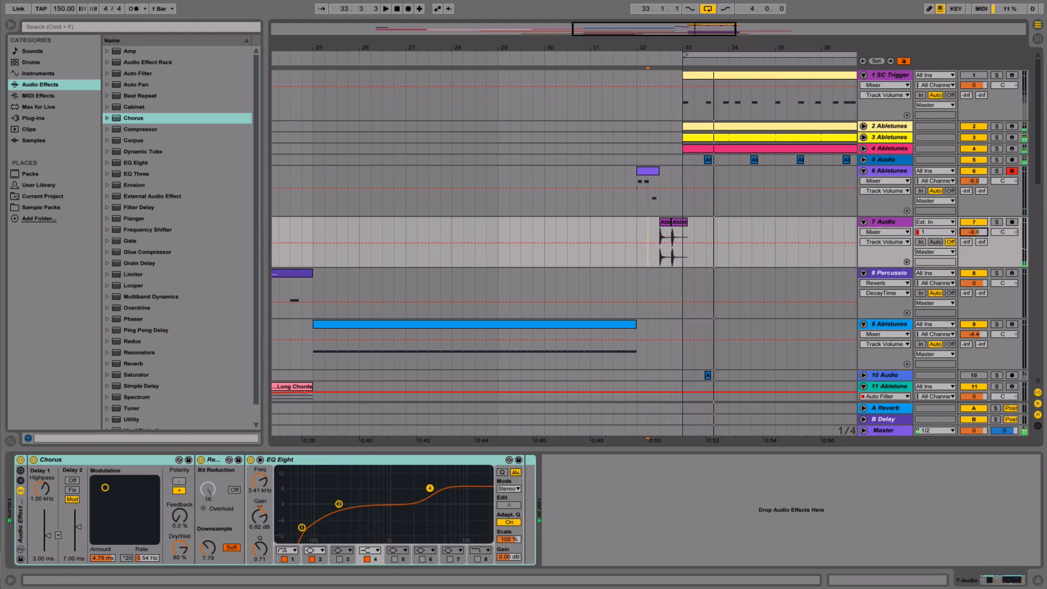
- Reduce Redux's Downsample to 4.47 and EQ Eight's high shelf boost to 3.60 dB at 3.35 kHz, checking the fill
left_click_drag(208, 547, 208, 557)
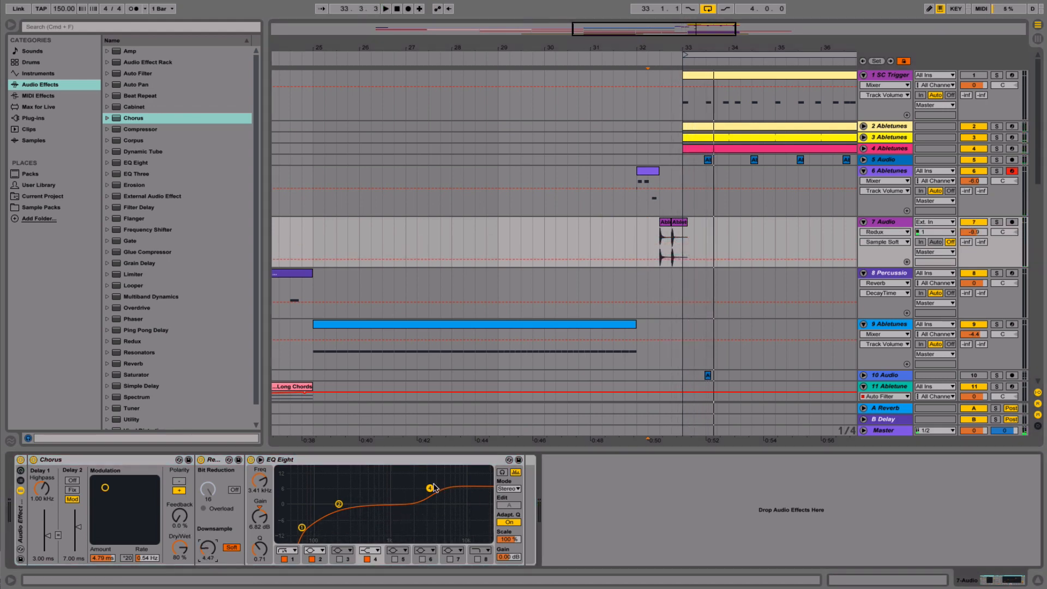
left_click(641, 242)
key("space")
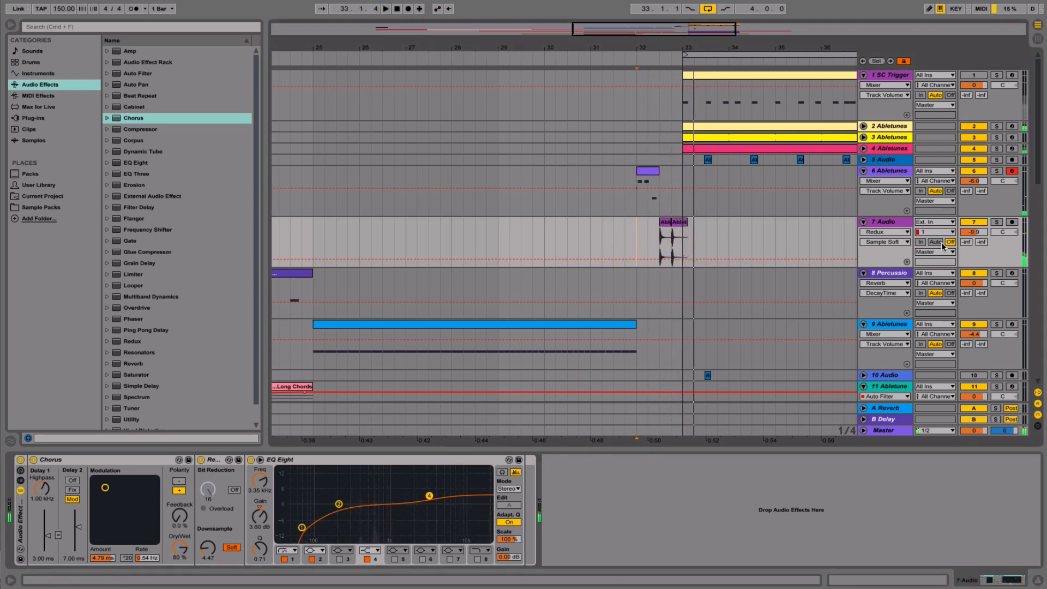
- Raise the 7 Audio track's volume slightly, lower the first percussion clip's gain and replay the fill
left_click_drag(984, 236, 985, 232)
key("space")
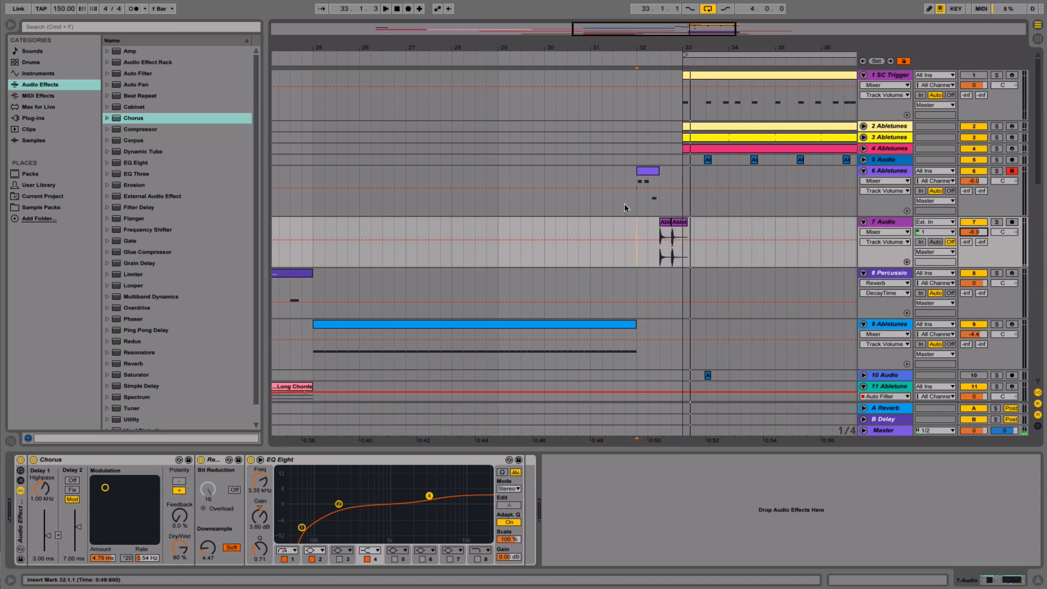
double_click(664, 223)
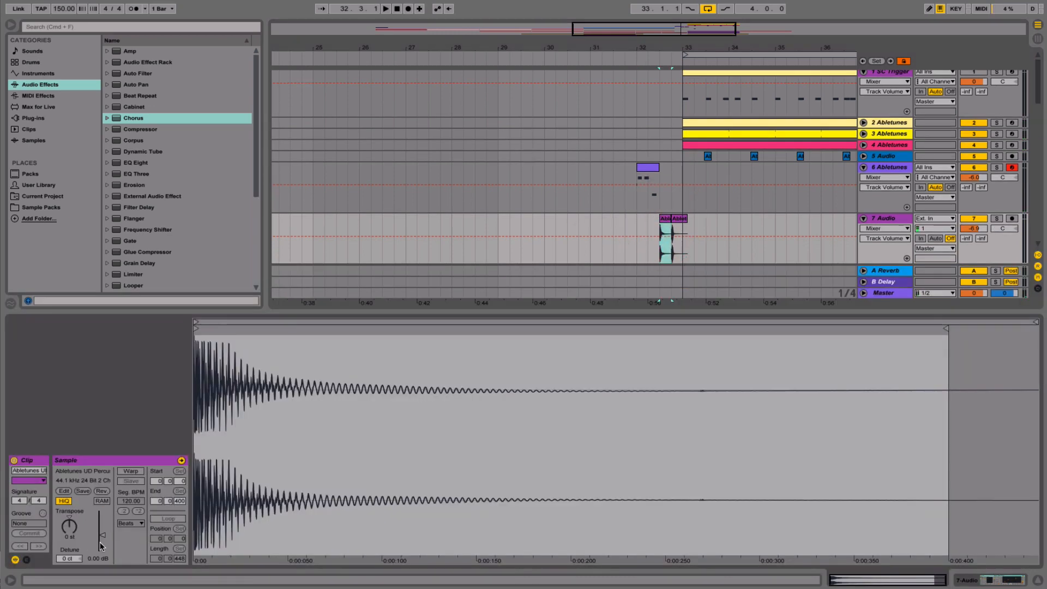
left_click_drag(100, 541, 100, 546)
left_click(648, 222)
key("space")
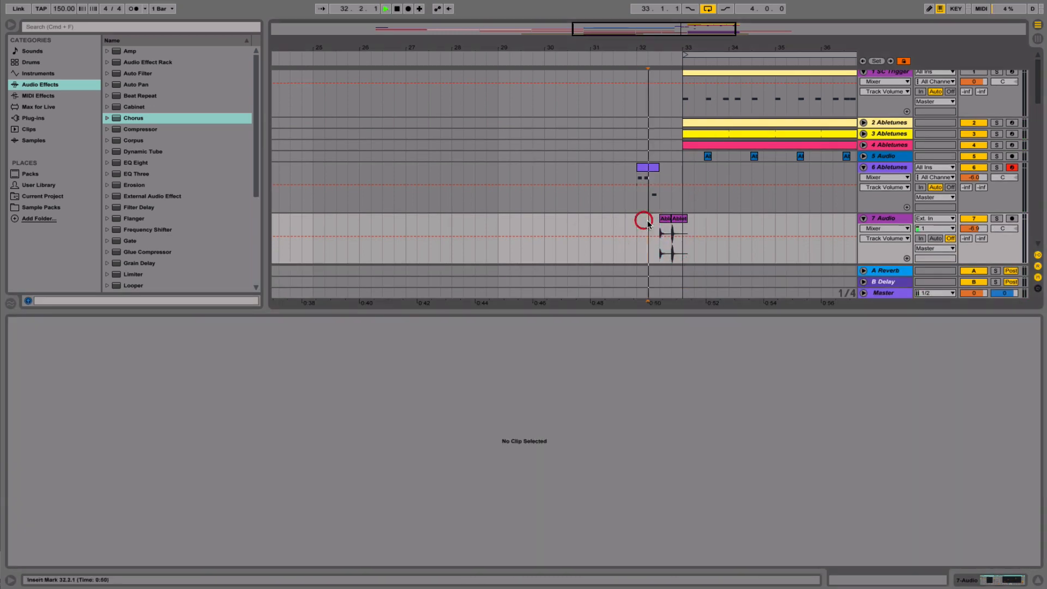
- Raise the 7 Audio track's volume to -3.6 dB, replay the fill and trim the second percussion clip to end at bar 33
left_click_drag(976, 228, 977, 225)
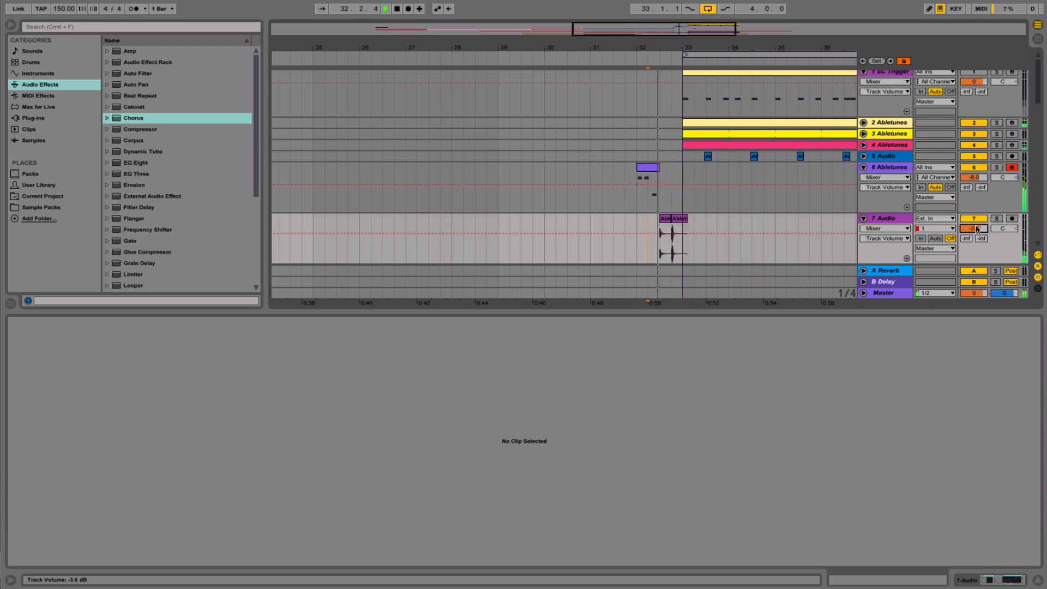
left_click(636, 227)
left_click(892, 220)
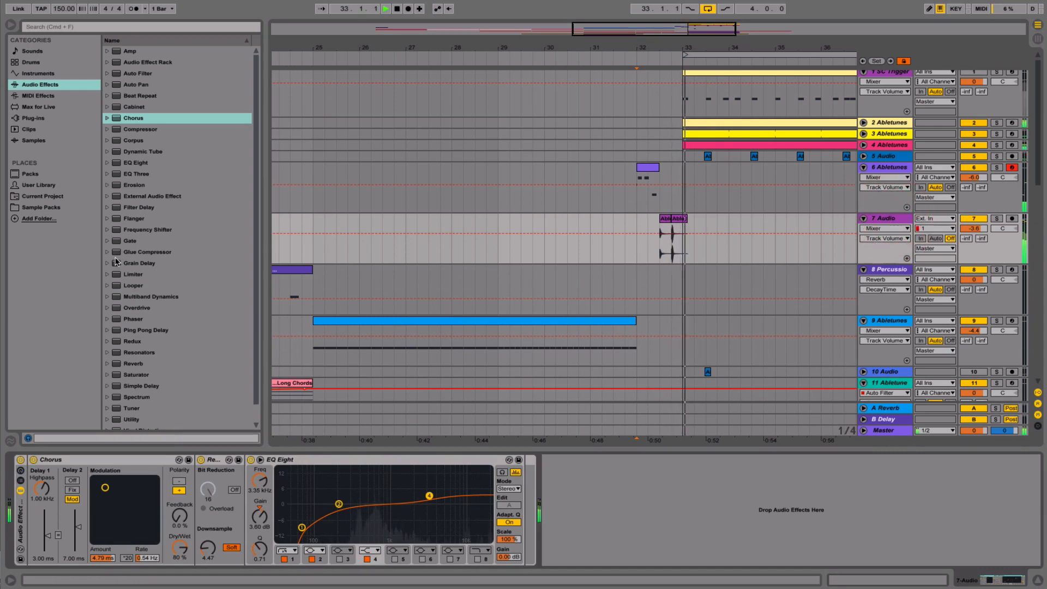
left_click(682, 218)
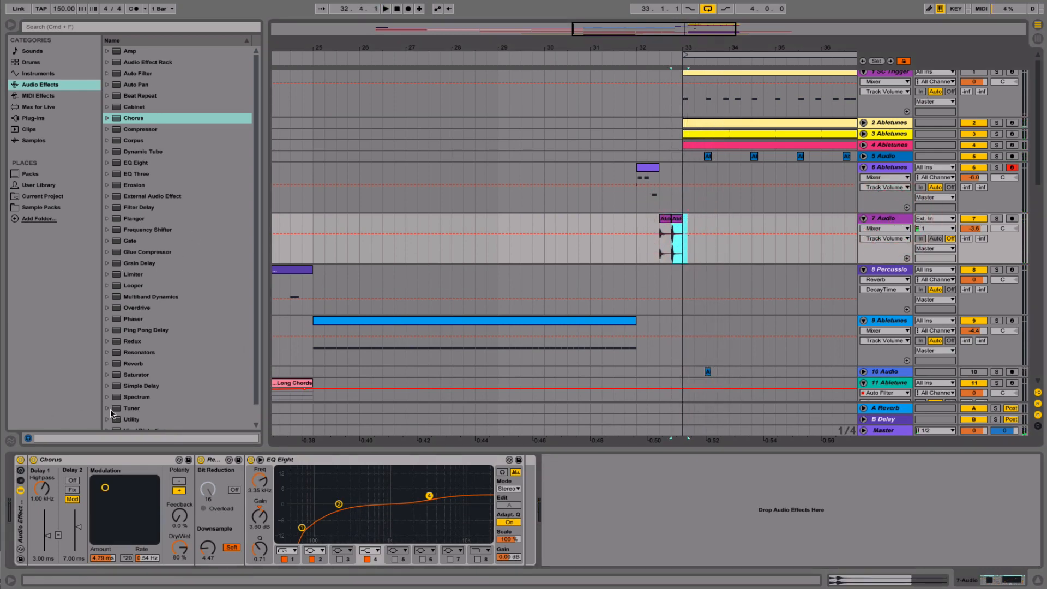
- Add a Reverb after the effect rack on the 7 Audio track and play the second percussion hit through it
left_click(107, 364)
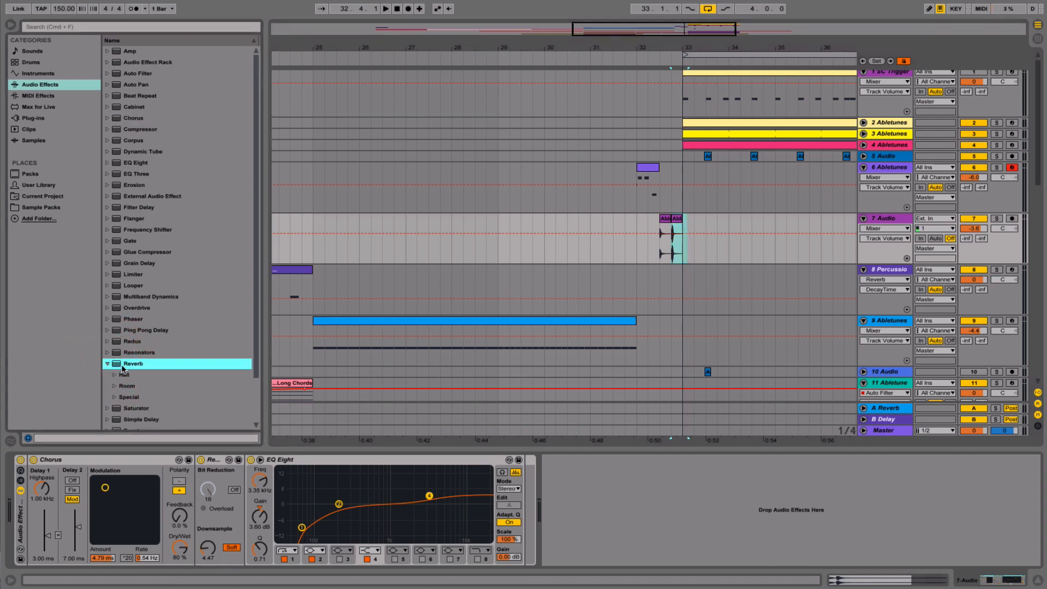
left_click_drag(123, 365, 377, 436)
left_click_drag(736, 251, 736, 251)
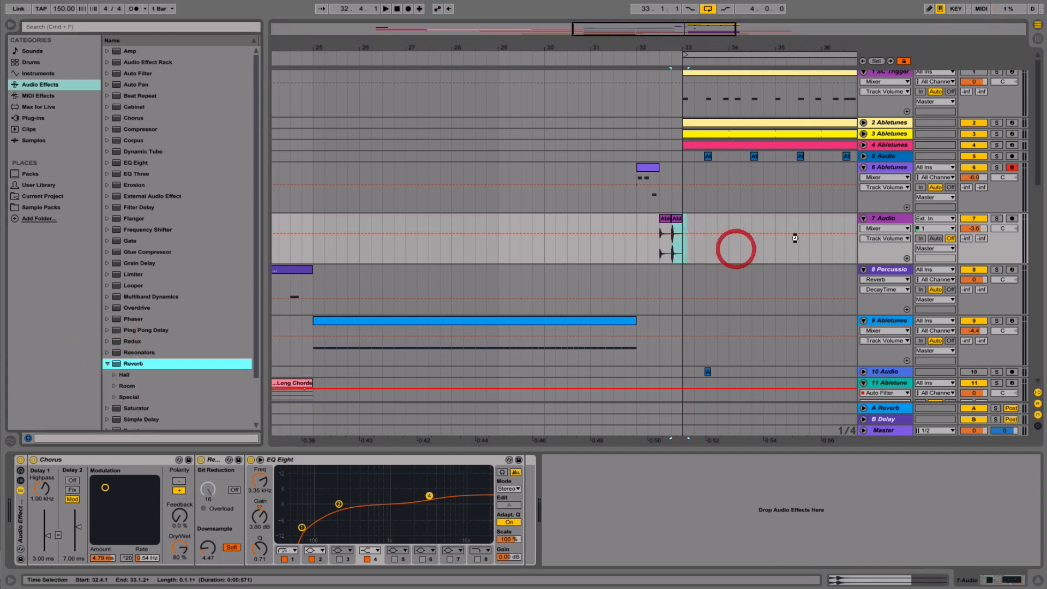
left_click(889, 221)
key("space")
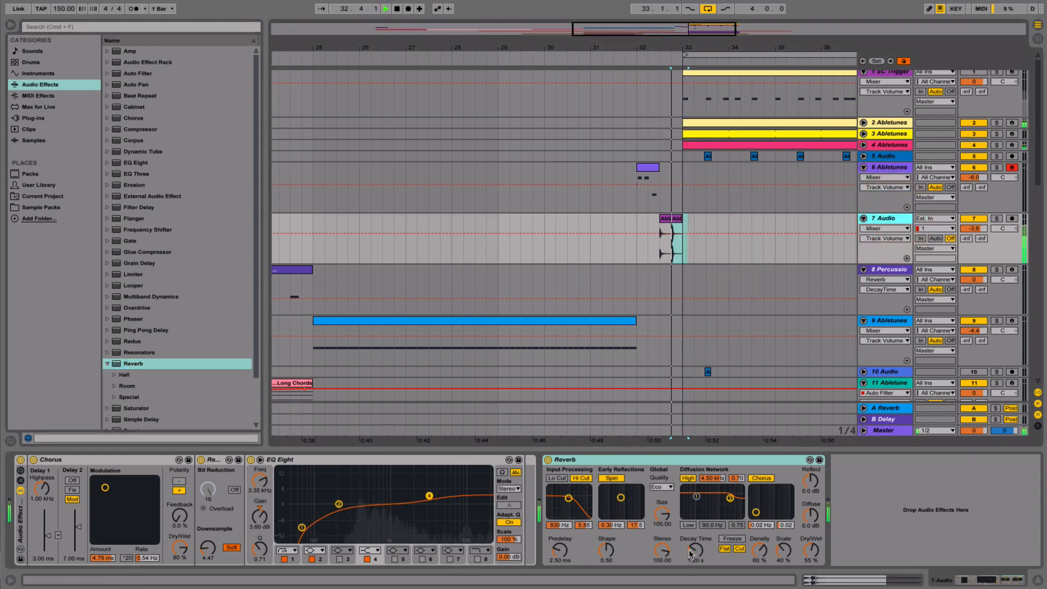
- Reduce the Reverb's Size to 1.40 and set its Quality to Mid while listening to the hit
left_click_drag(662, 514, 663, 529)
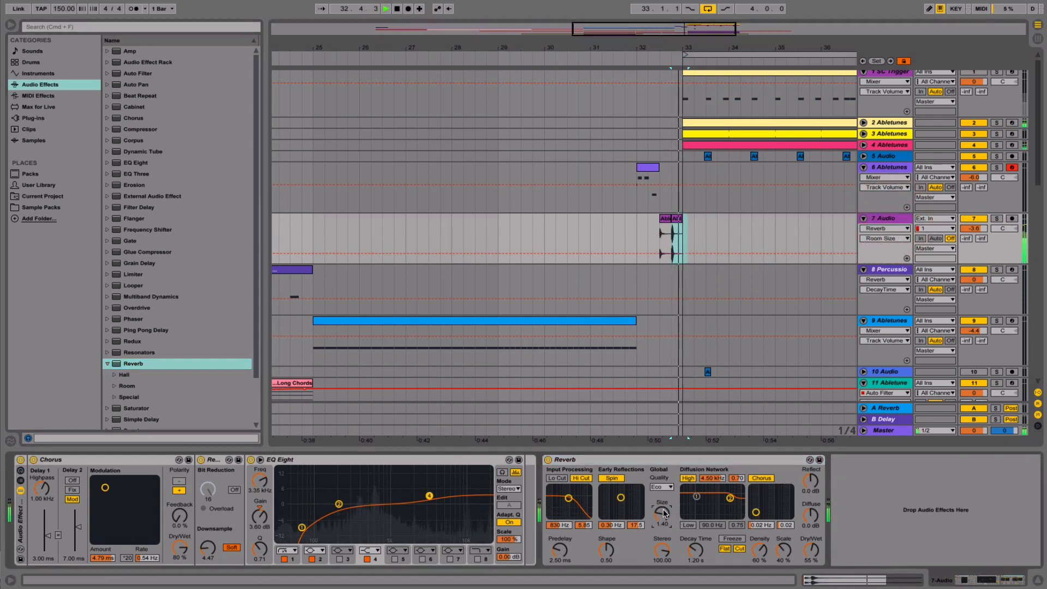
left_click(662, 487)
left_click(662, 501)
key("alt+space")
- Lower the Reverb's Dry/Wet to 39% and move its input filter to 18.0 kHz with a width of 9.00
left_click_drag(811, 550, 811, 560)
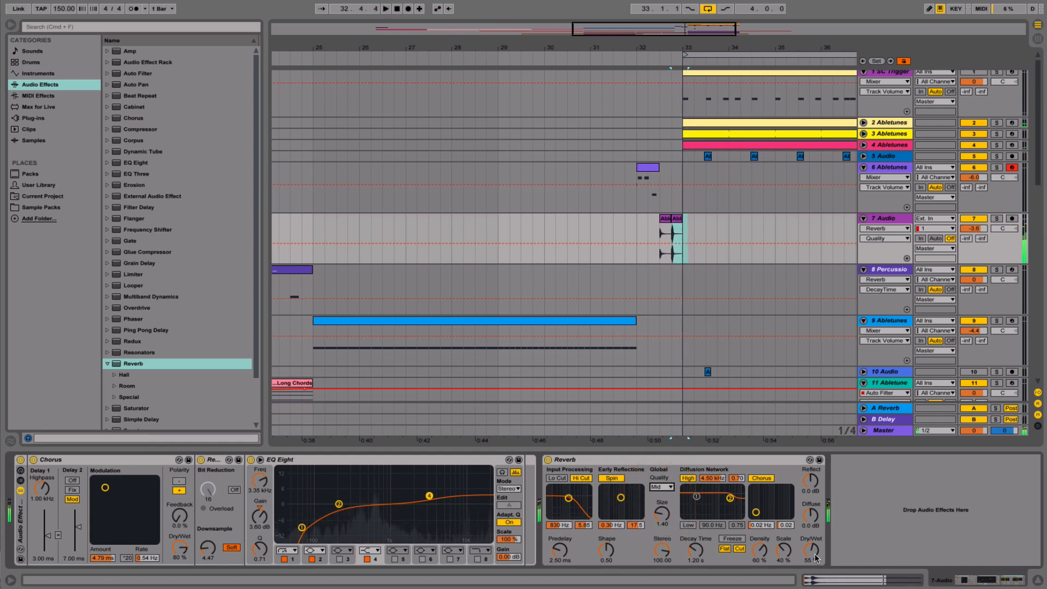
key("alt+space")
key("alt+space")
left_click_drag(569, 498, 588, 488)
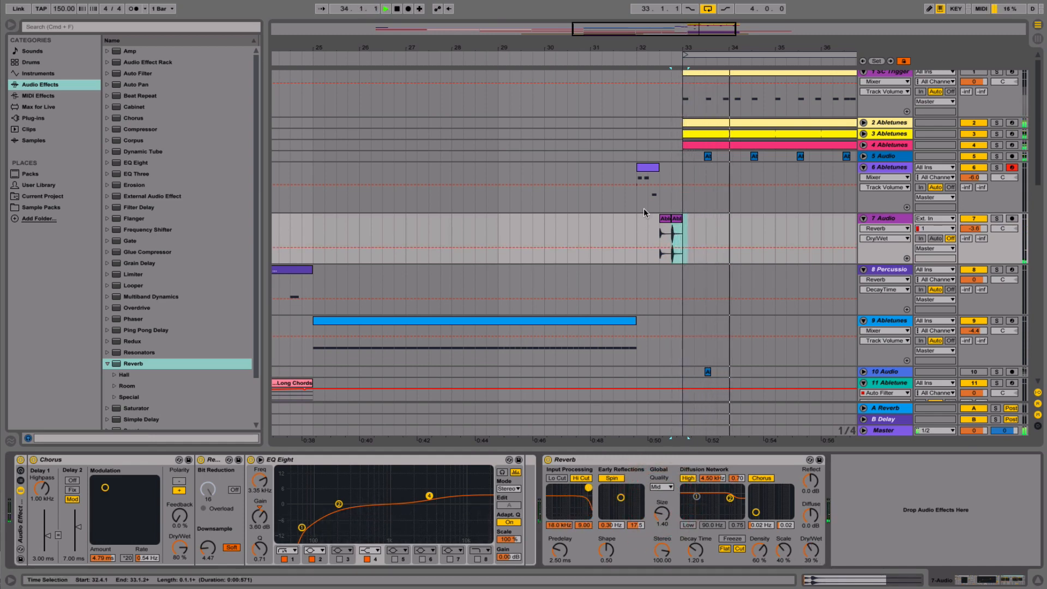
- Shorten the Reverb's Decay Time to 452 ms and compare the fill with the Reverb bypassed and active
left_click(666, 220)
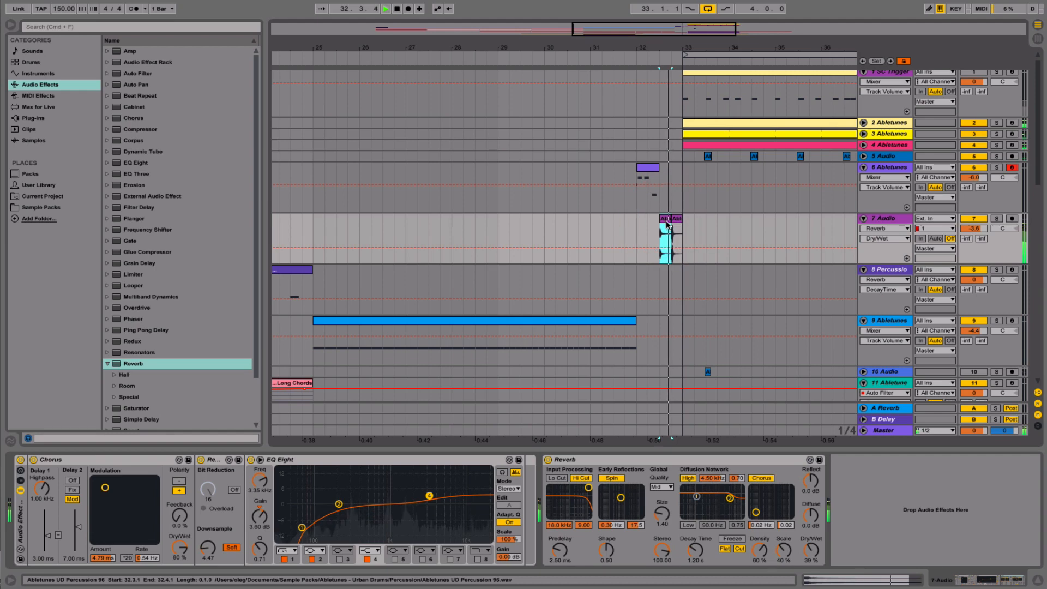
left_click(549, 460)
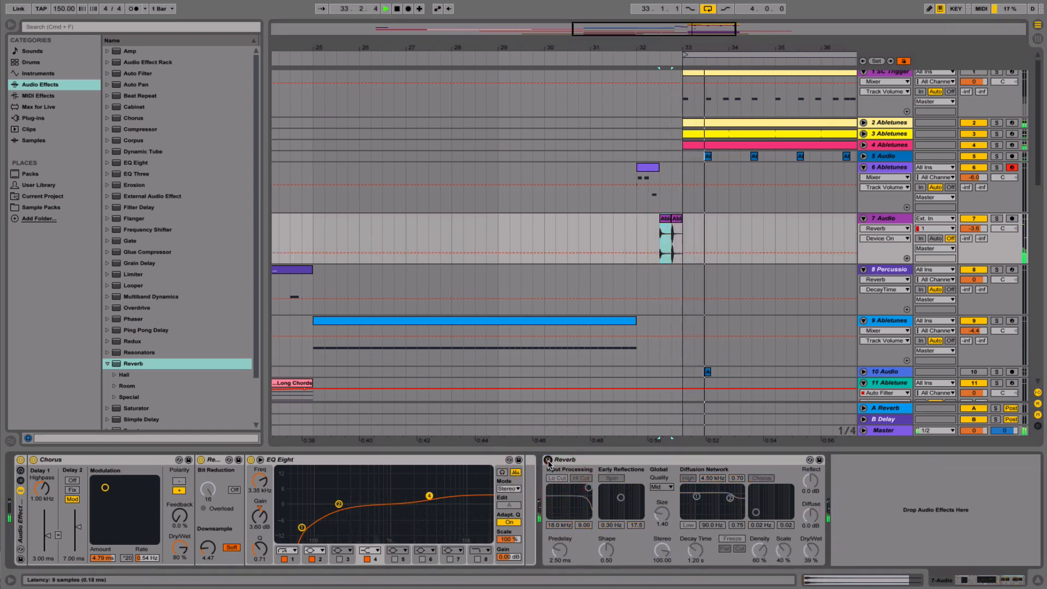
left_click(548, 460)
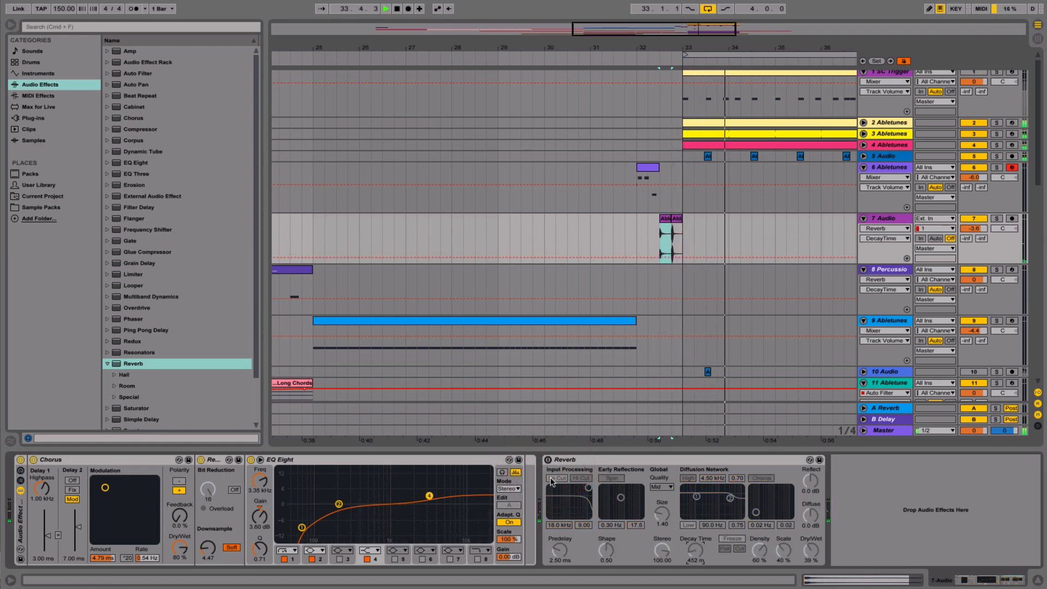
left_click(548, 461)
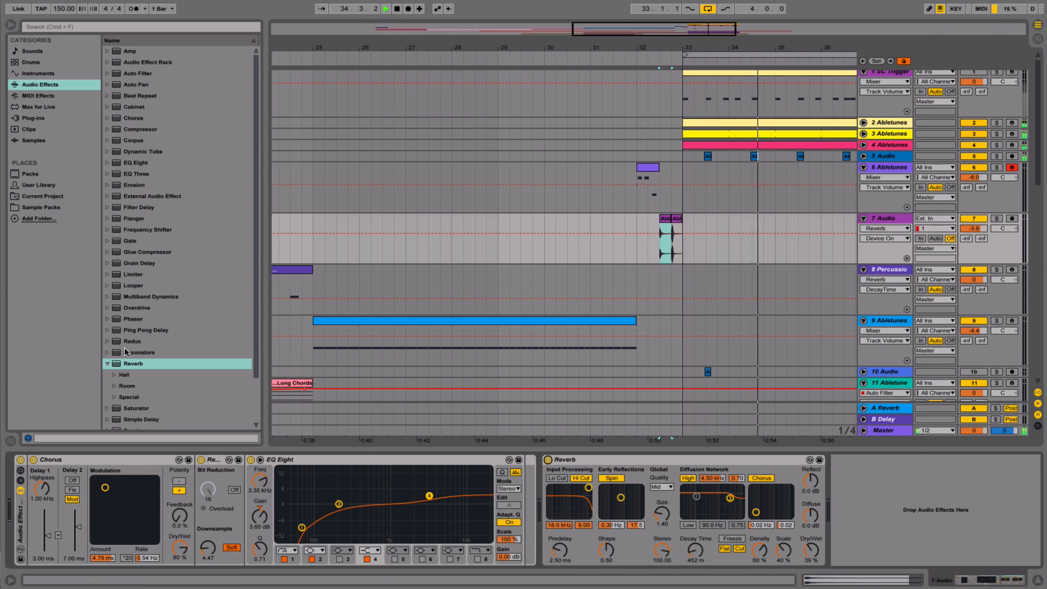
- Add a Limiter with 10.3 dB of gain after the Reverb and lower the 7 Audio track's volume to -8.9 dB
left_click(107, 365)
double_click(134, 275)
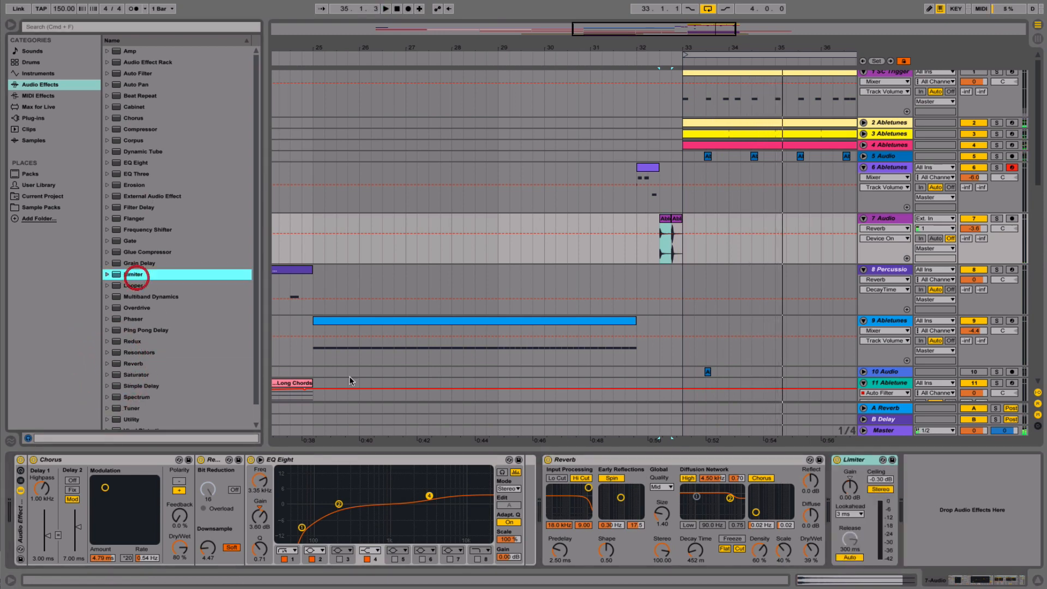
key("space")
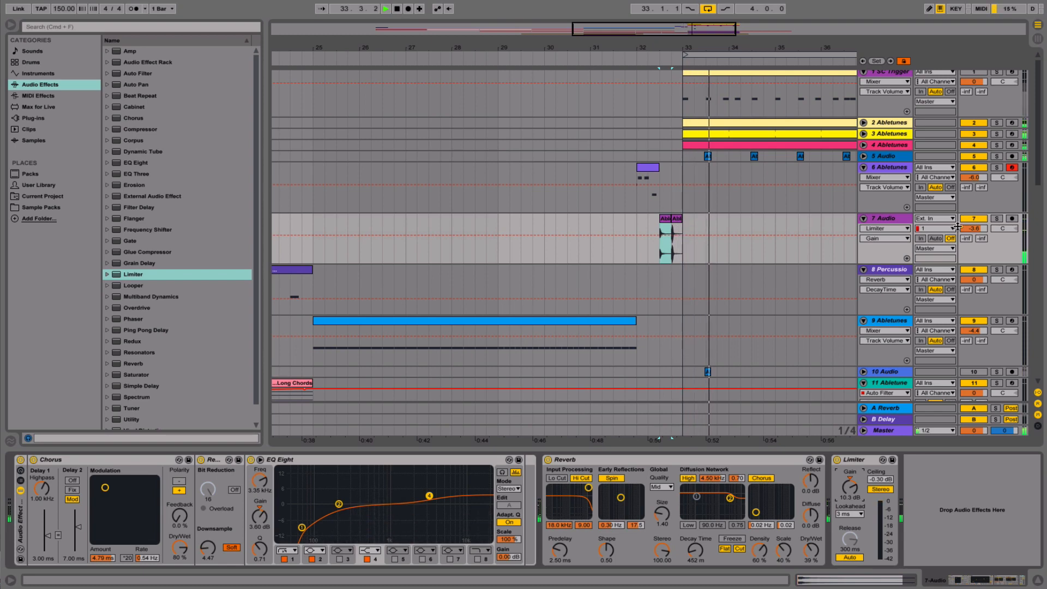
key("space")
left_click_drag(984, 229, 983, 234)
key("space")
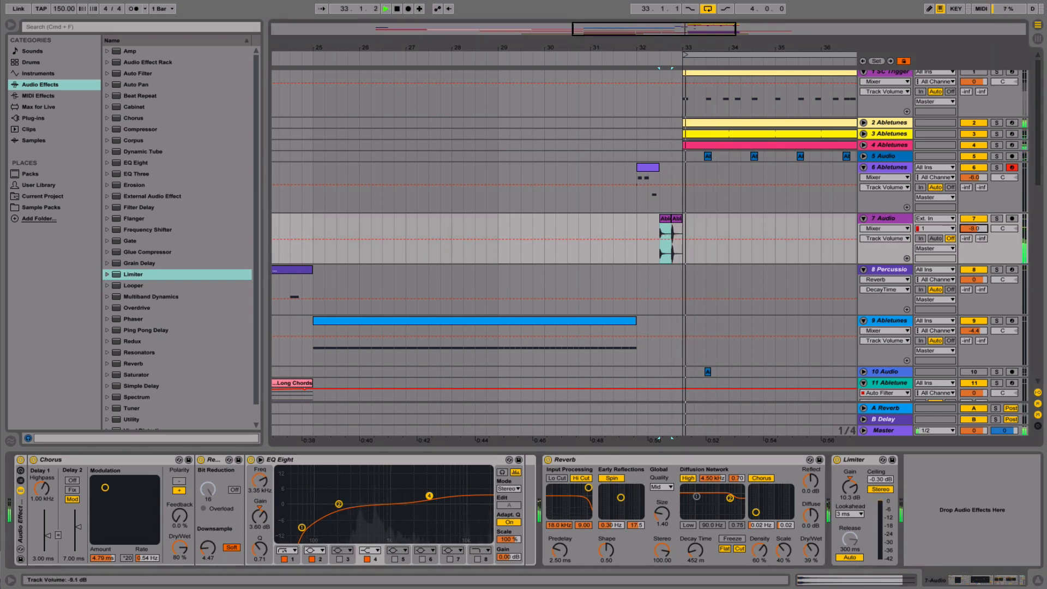
- Unfold the 2, 3 and 4 Abletunes tracks in the arrangement and audition 3 Abletunes on its own
left_click(1040, 582)
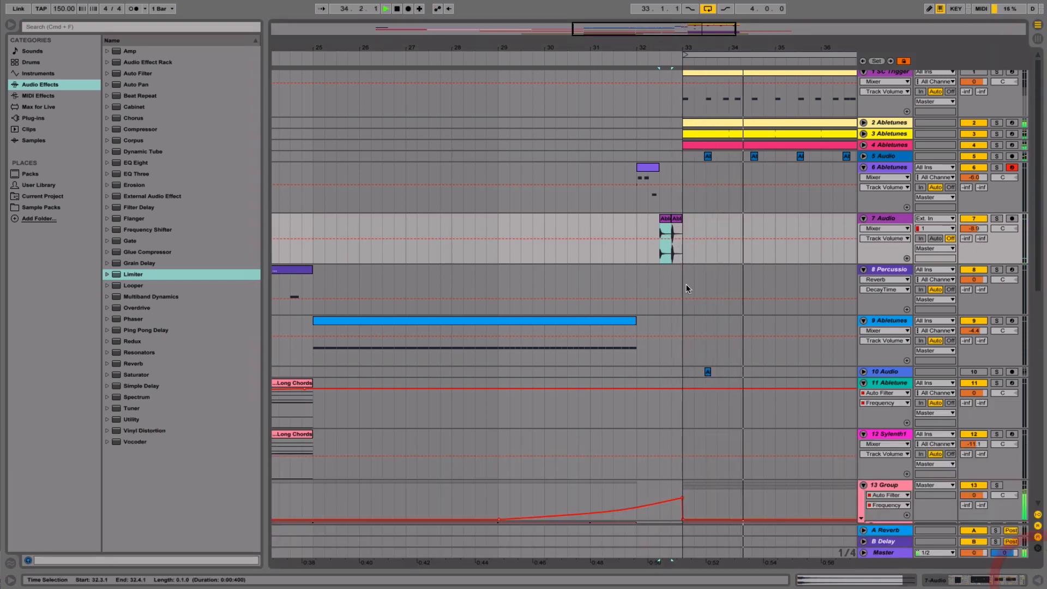
scroll(693, 284, "down", 5)
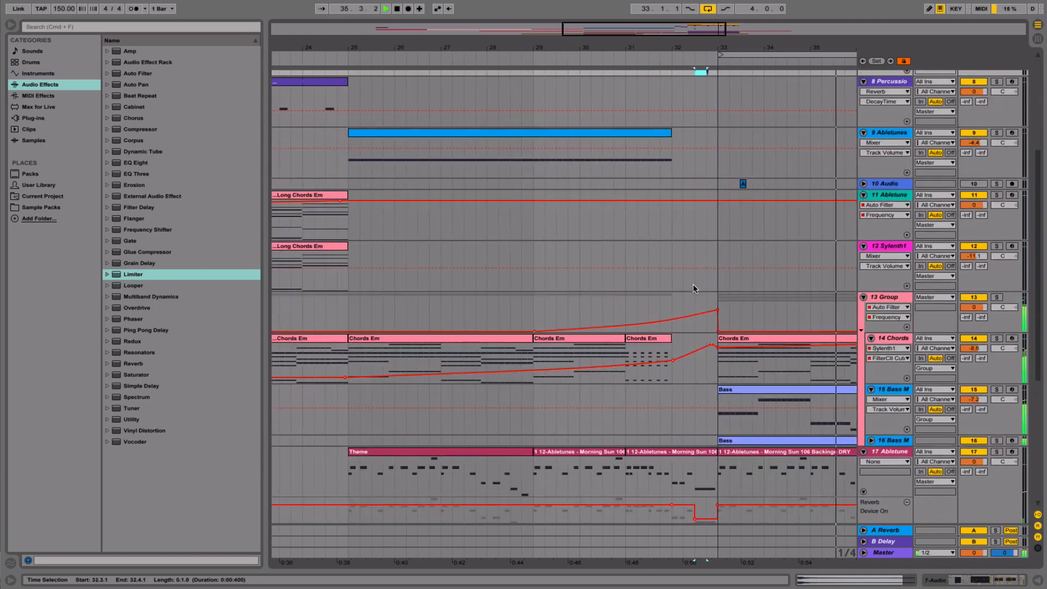
scroll(693, 283, "up", 5)
scroll(693, 284, "right", 3)
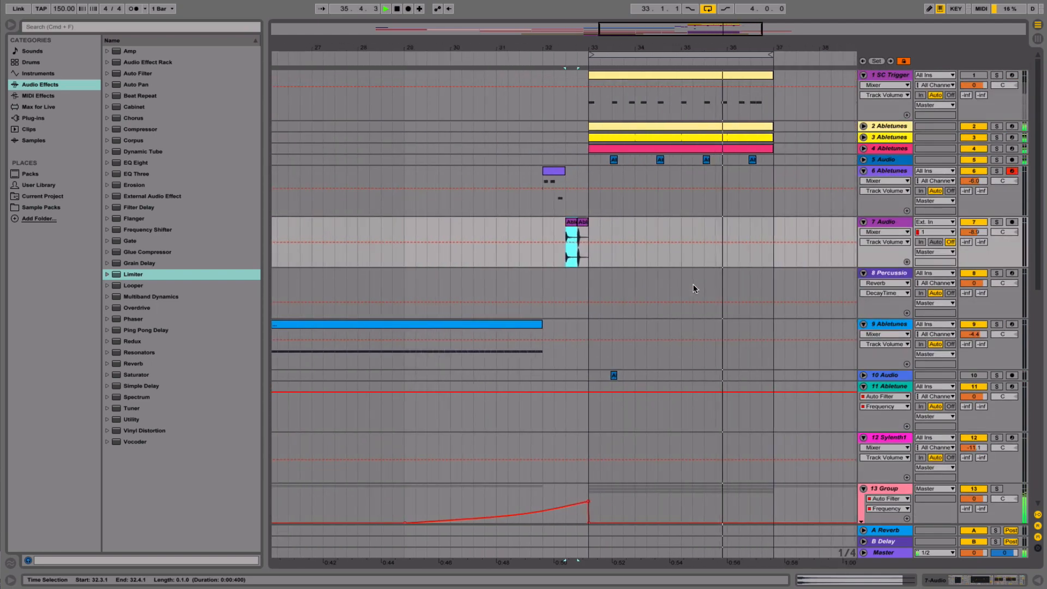
left_click(864, 137)
left_click(864, 126)
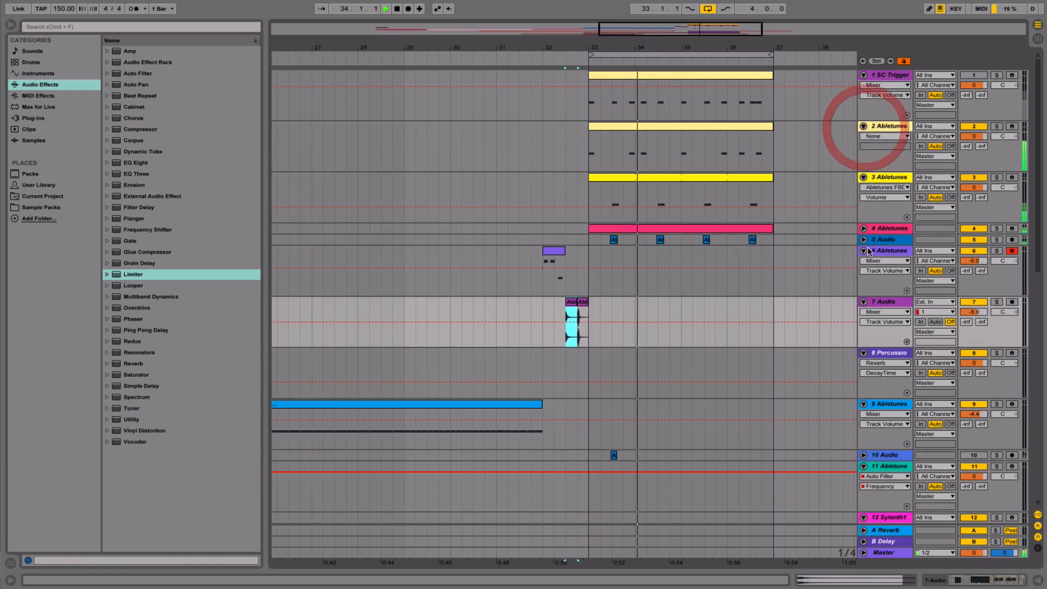
left_click(864, 228)
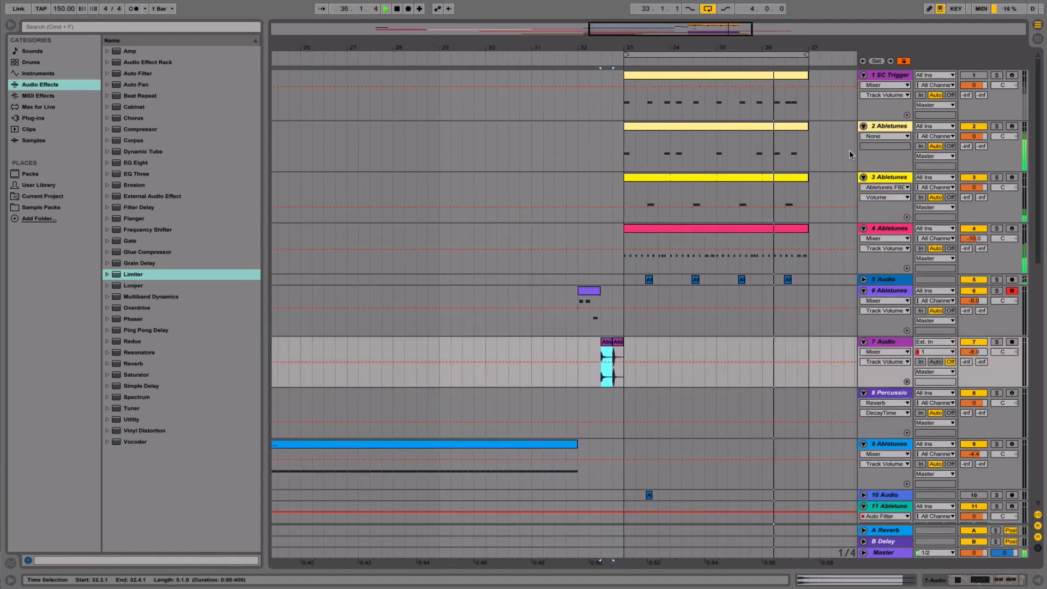
left_click(997, 178)
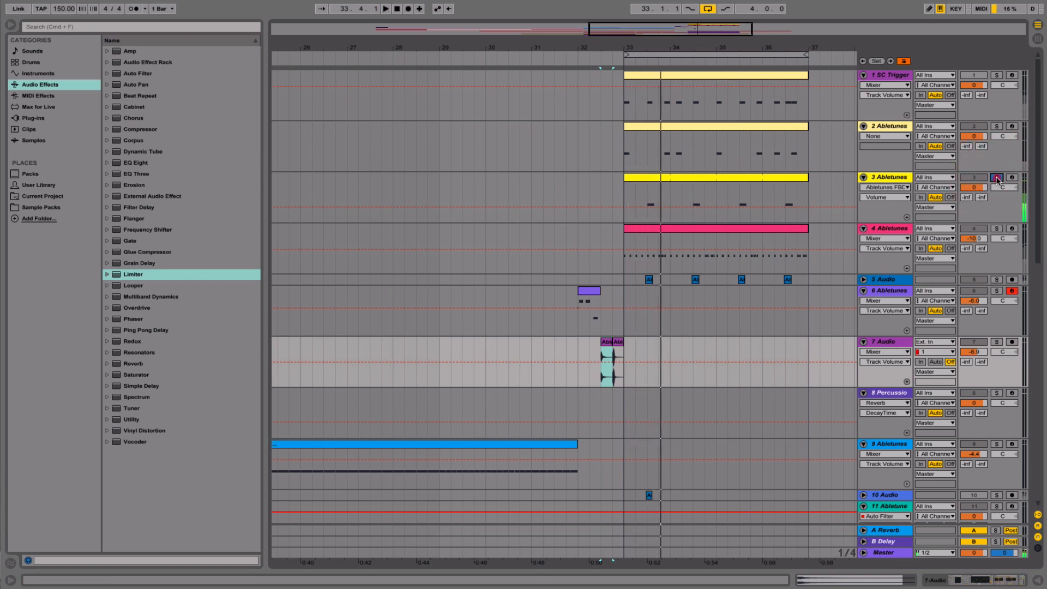
left_click(996, 177)
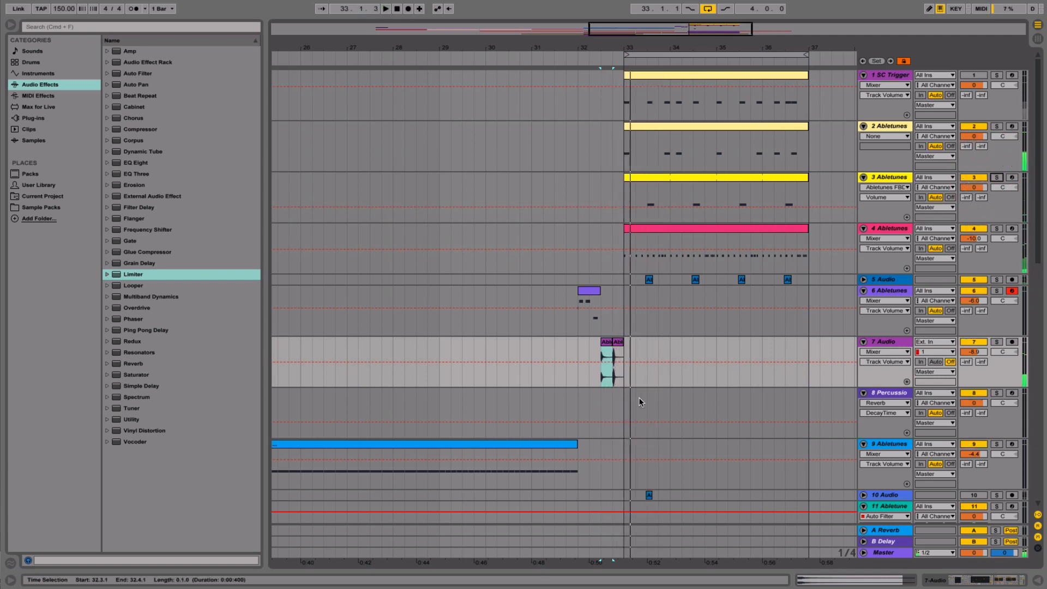
- Bring back the 7 Audio track's effect chain, solo the track and play it from the first percussion clip
left_click(611, 352)
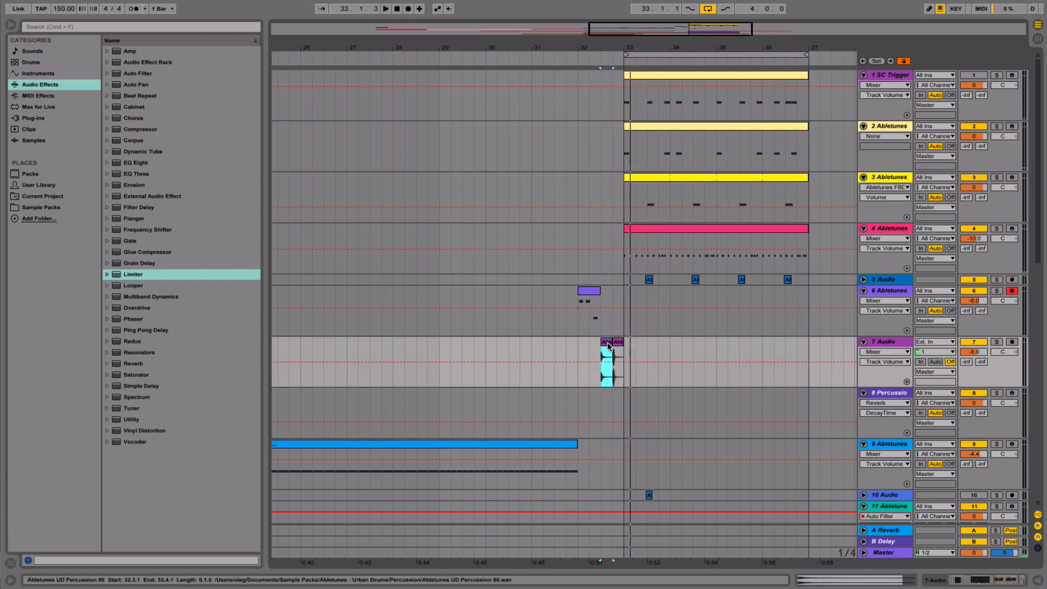
double_click(897, 343)
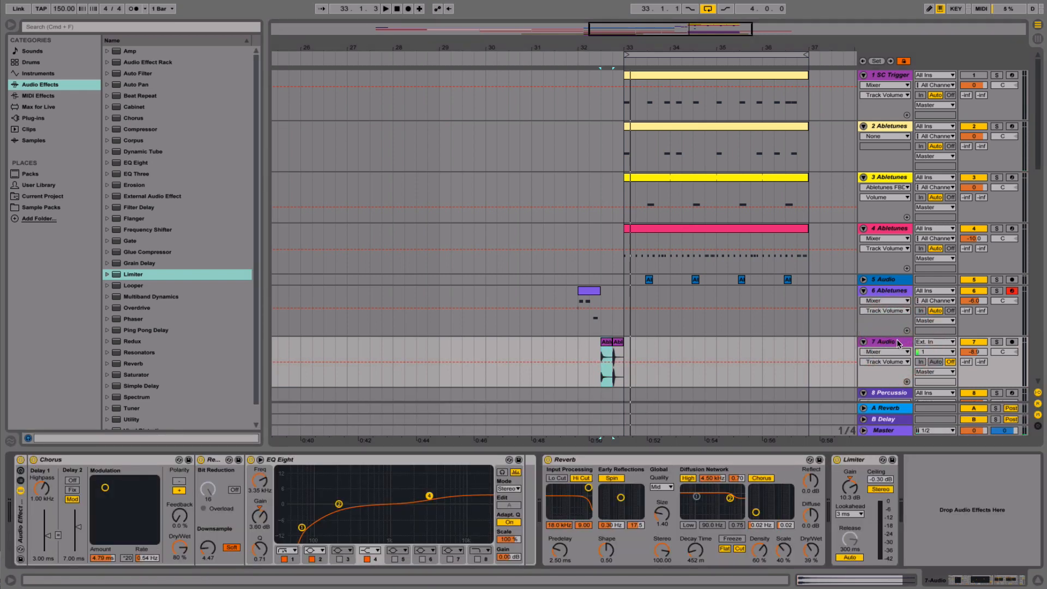
left_click(844, 492)
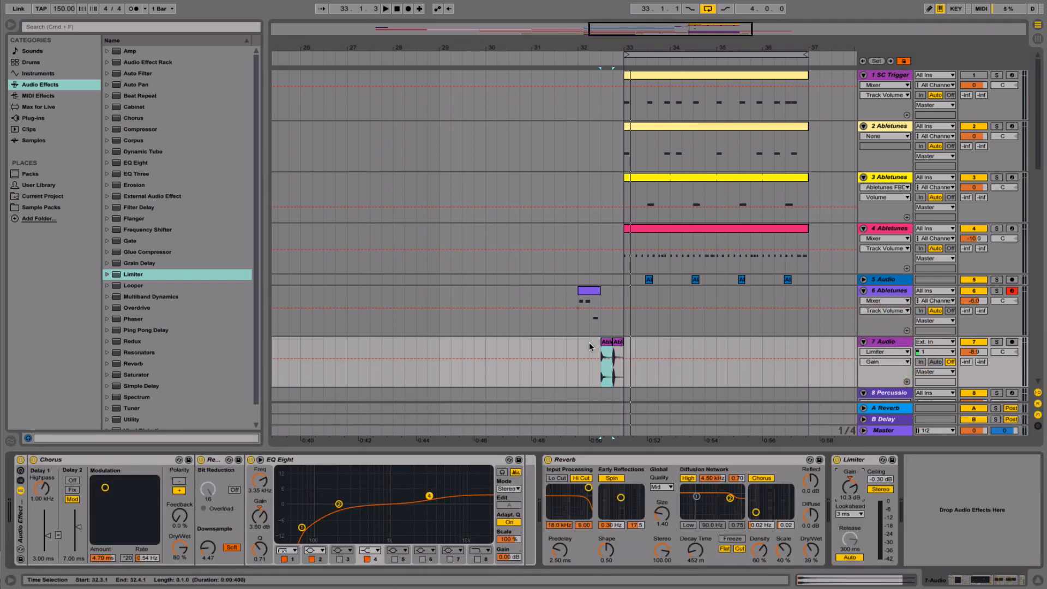
left_click(618, 342)
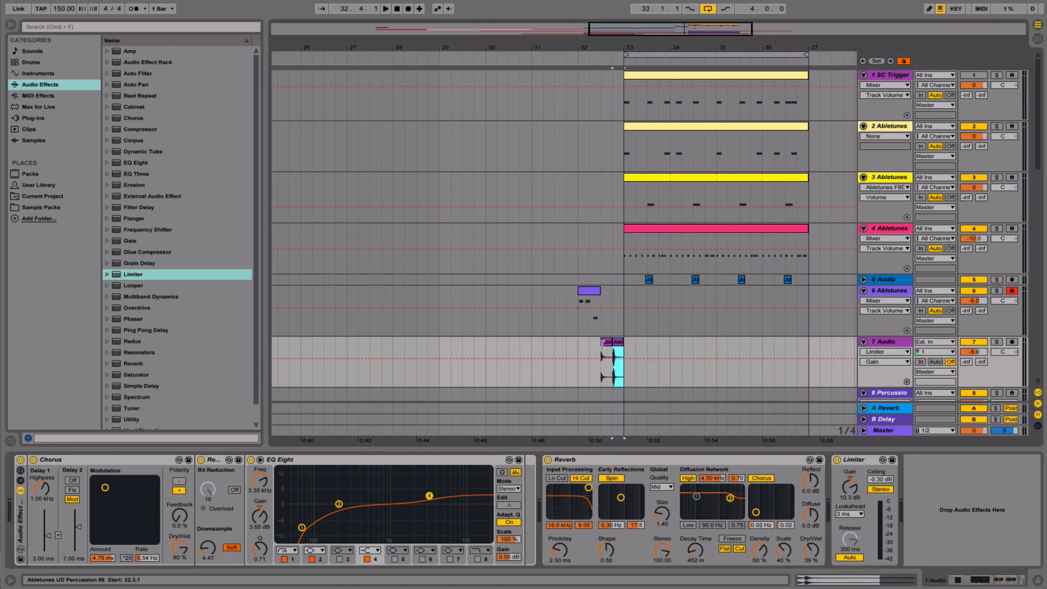
left_click(604, 343)
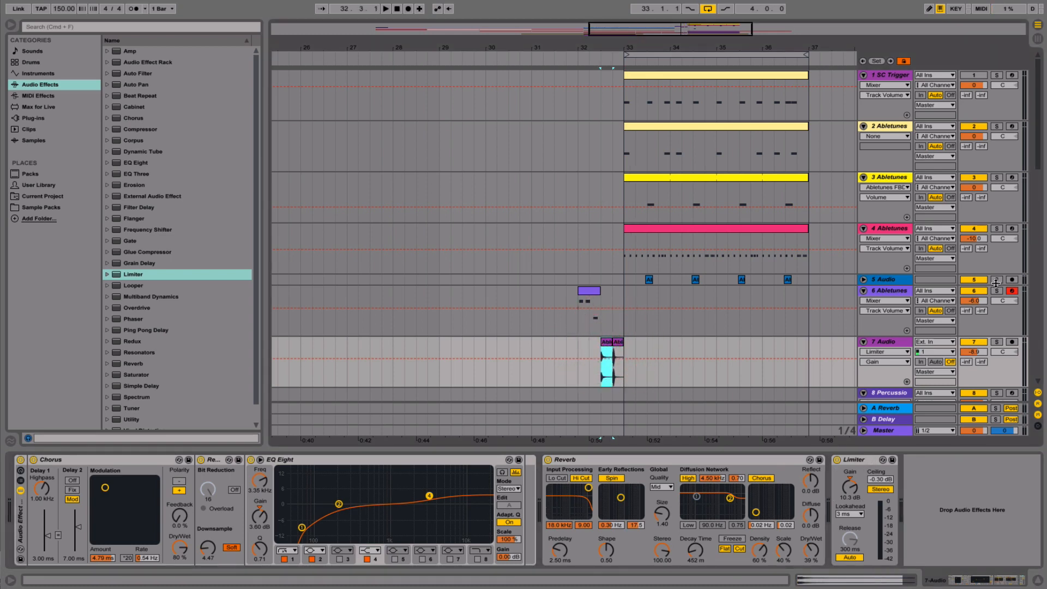
left_click(997, 341)
key("space")
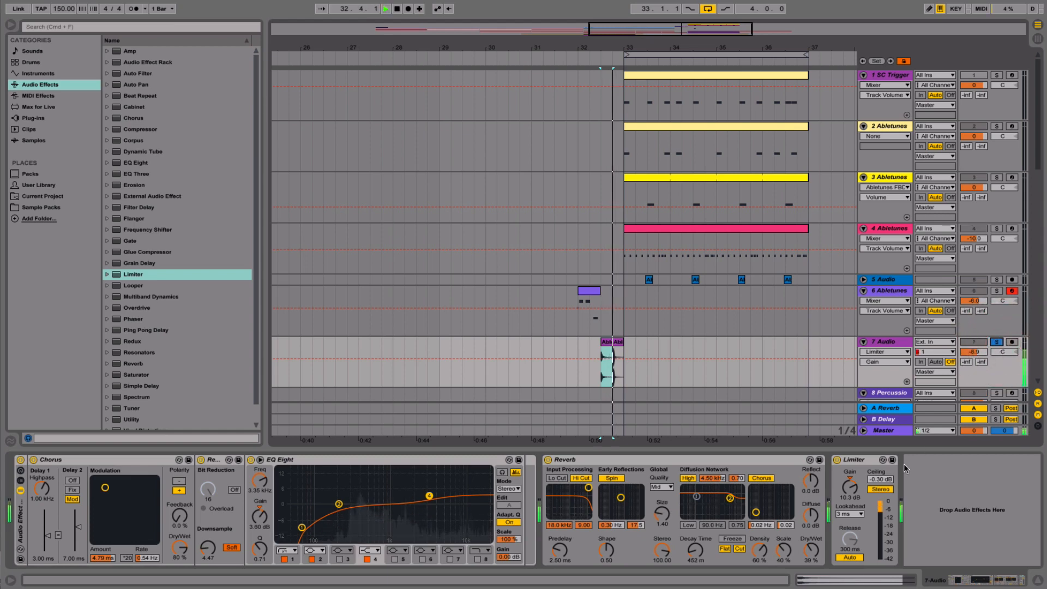
key("space")
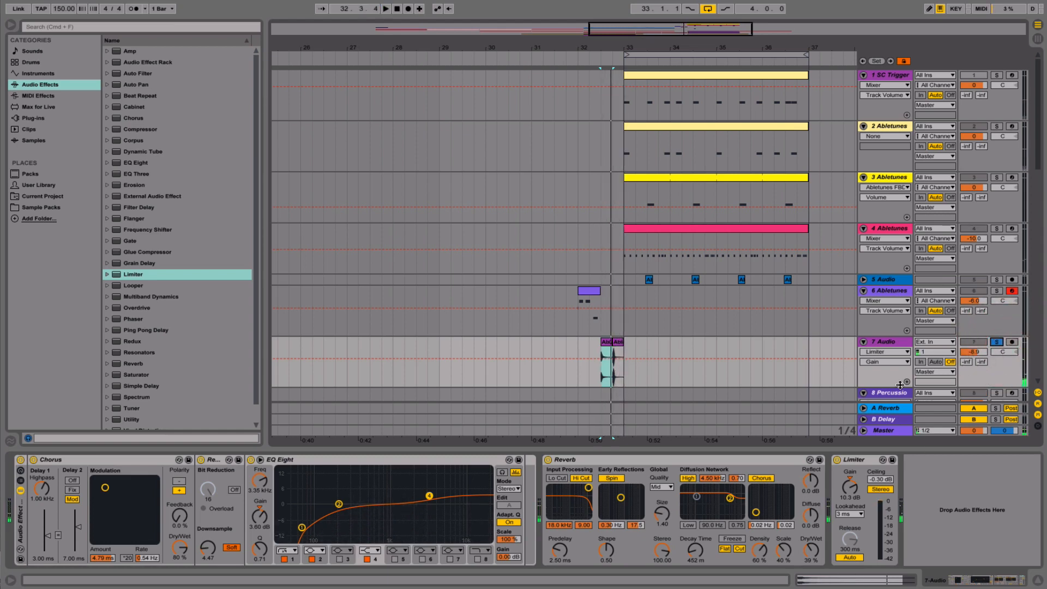
- Compare the soloed hits with the Chorus bypassed and active, and reduce the Chorus Dry/Wet to 37%
left_click(49, 461)
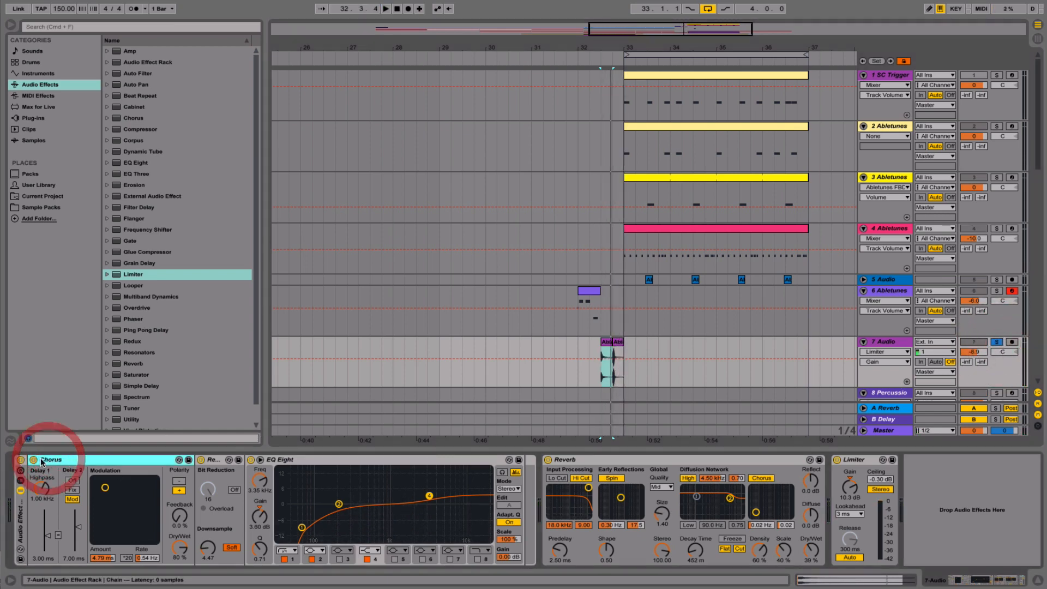
left_click(34, 460)
key("space")
left_click(33, 460)
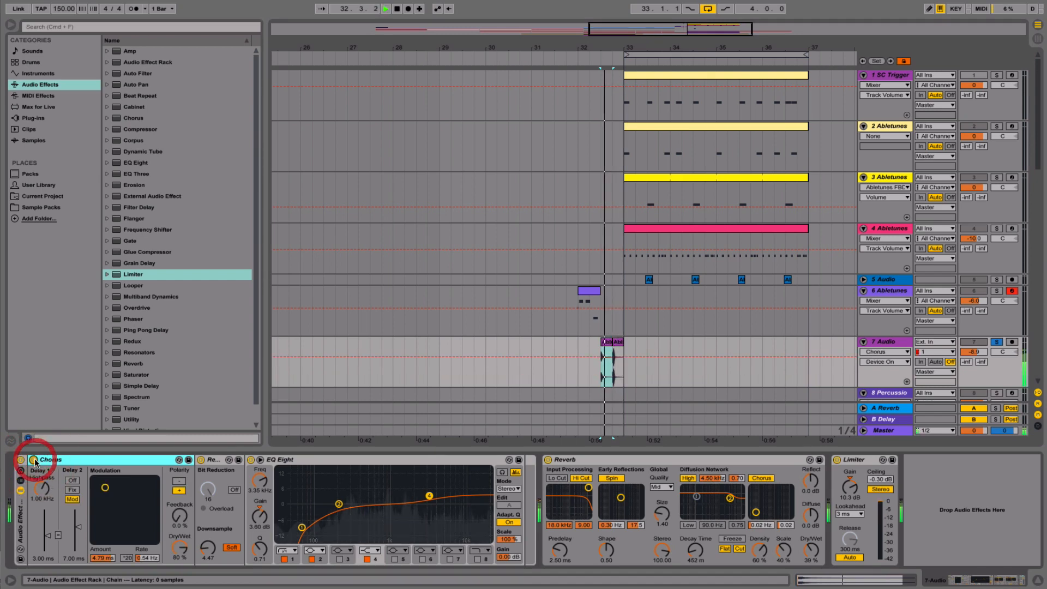
left_click(33, 460)
left_click_drag(177, 552, 177, 575)
left_click(33, 459)
- Unsolo the 7 Audio track and replay the fill into the drop in the full mix
key("space")
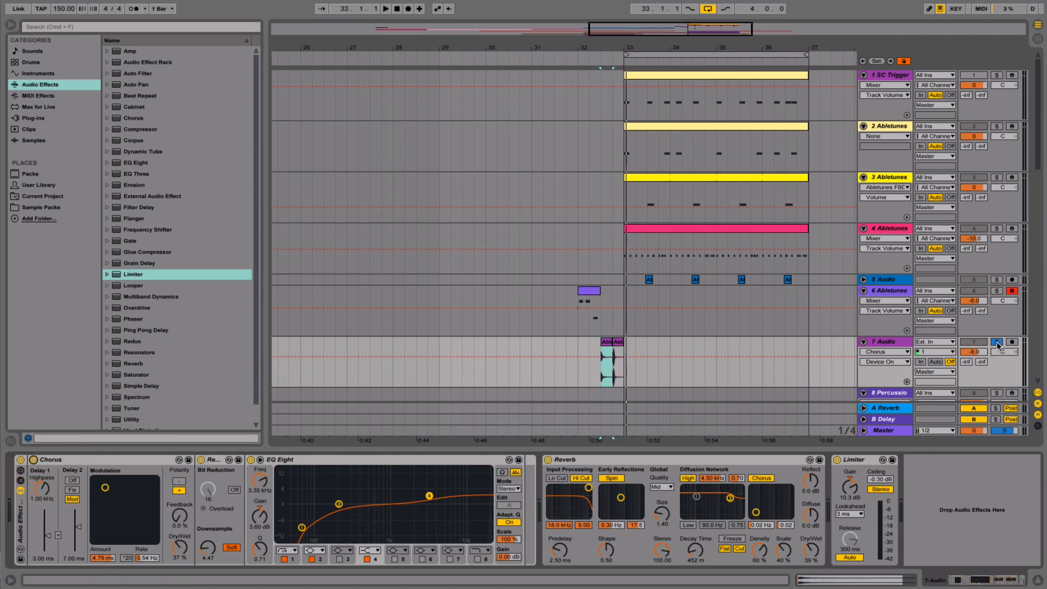
left_click(997, 342)
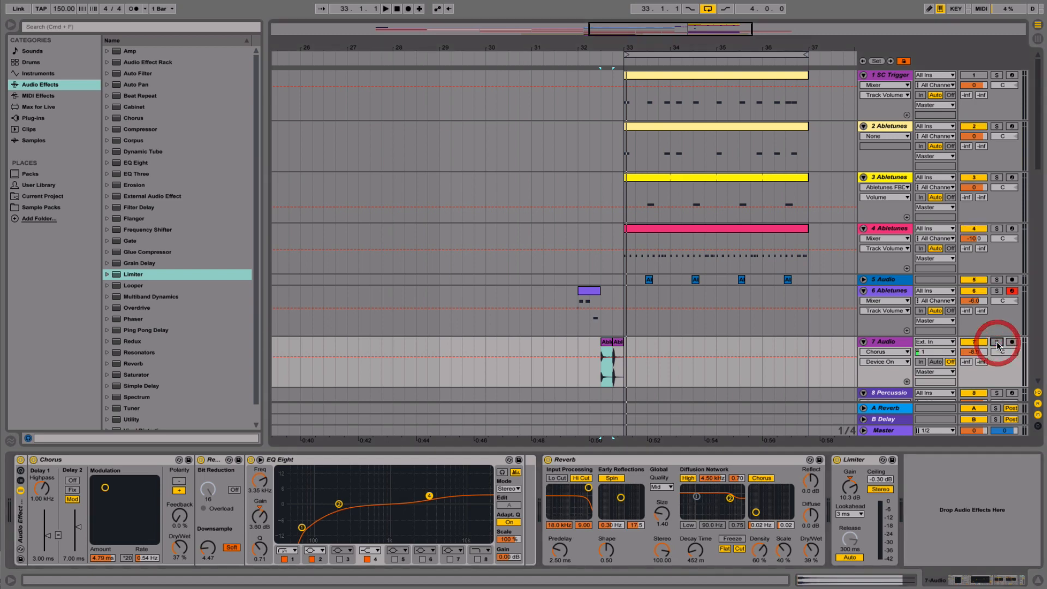
key("space")
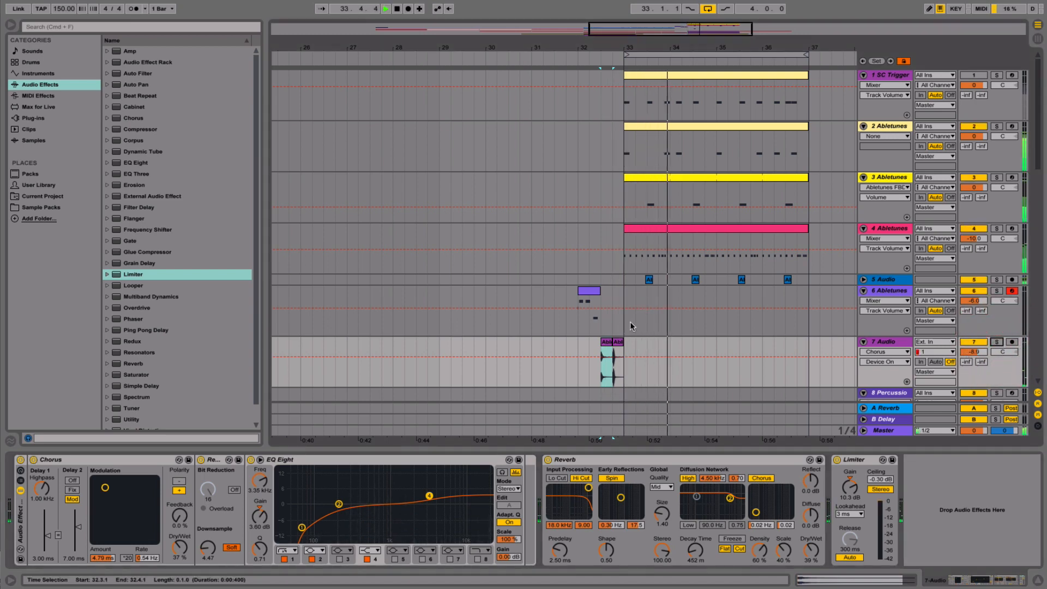
- Replay the transition from bar 32 and compare the drop with the 17 Abletunes track muted and active
left_click(1038, 580)
scroll(572, 352, "down", 15)
left_click(568, 224)
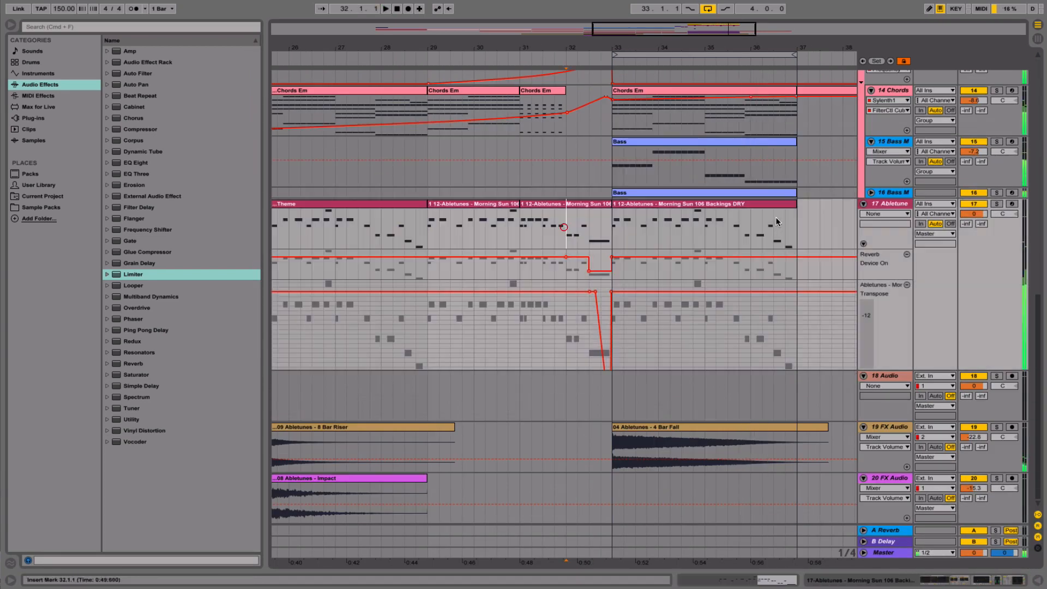
left_click(974, 203)
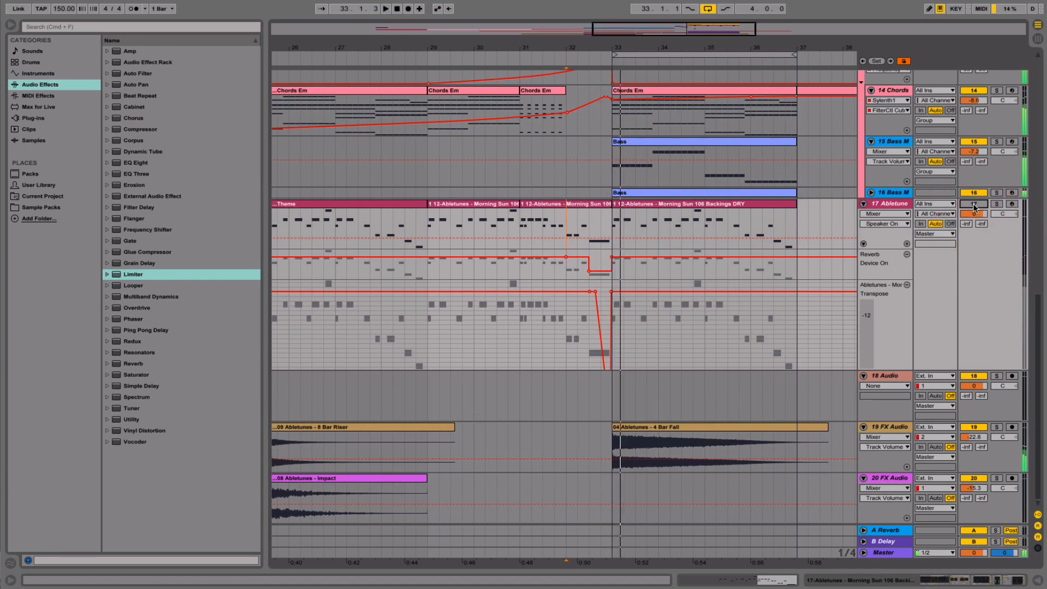
left_click(974, 205)
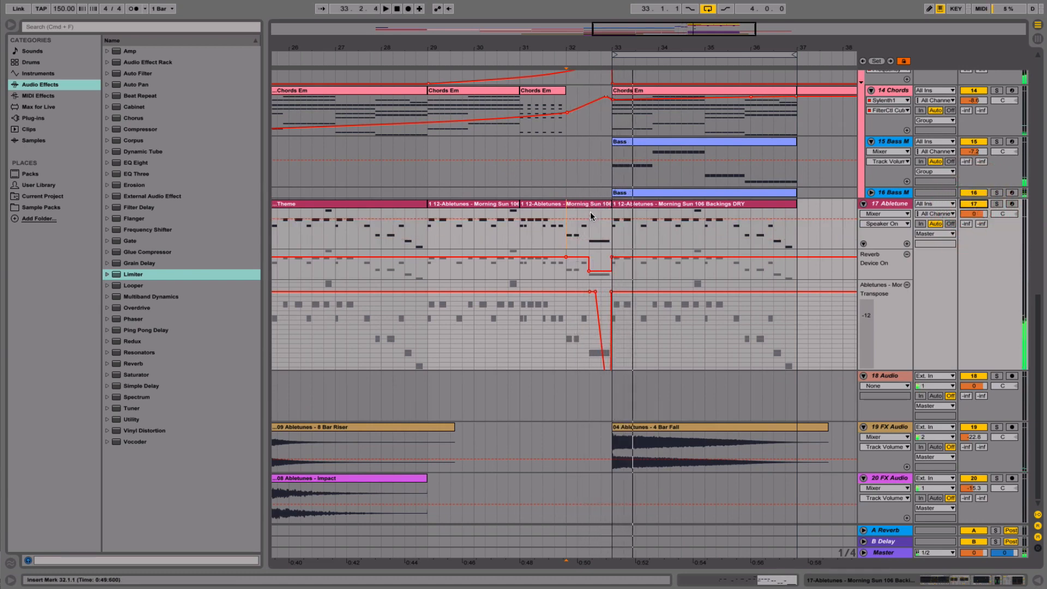
- Deactivate the 17 Abletunes clip section between 32.3.1 and 33.1.1, just before the drop
left_click_drag(591, 211, 614, 204)
left_click(604, 205)
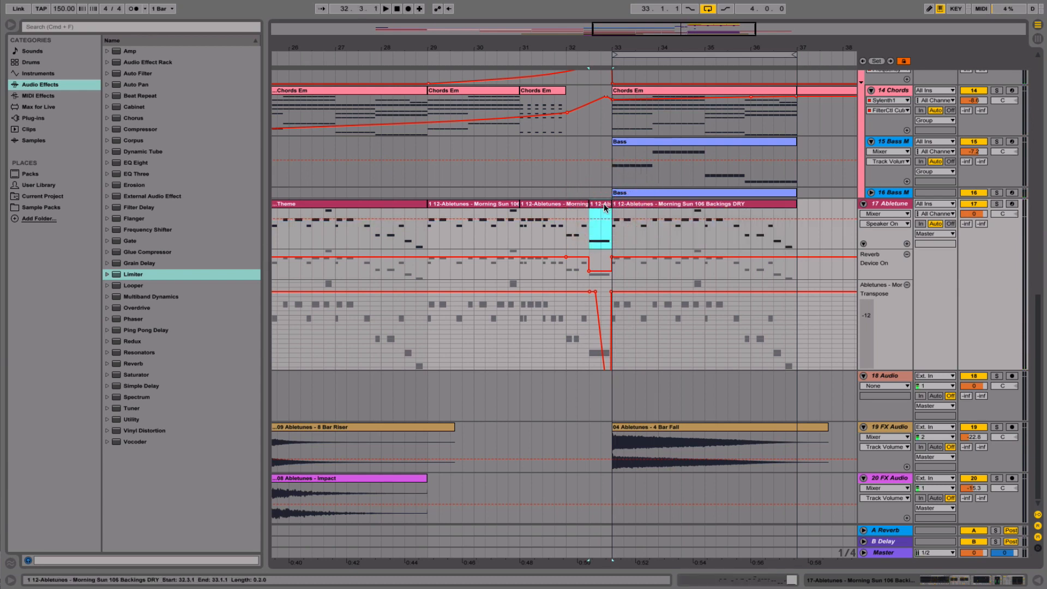
key("0")
scroll(611, 216, "left", 3)
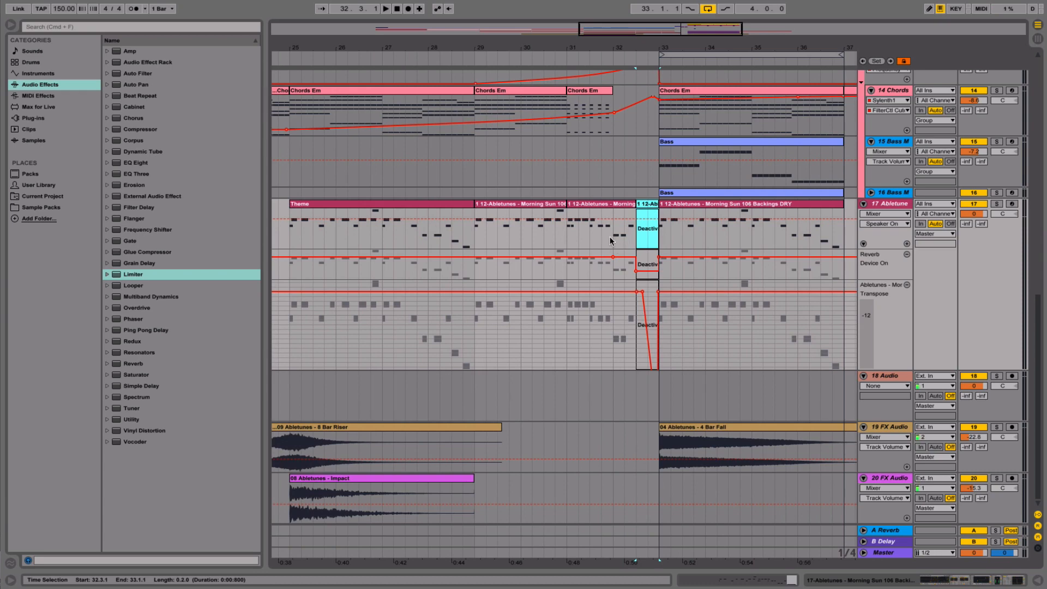
- Play the transition from bar 32 into the drop with the deactivated section on 17 Abletunes
left_click(609, 239)
scroll(609, 237, "up", 3)
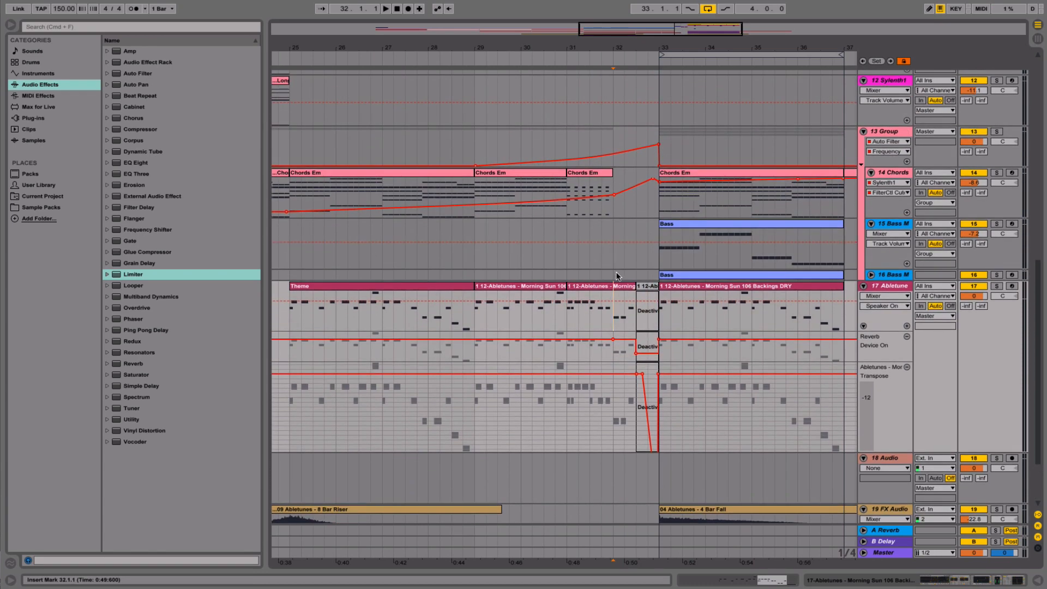
key("space")
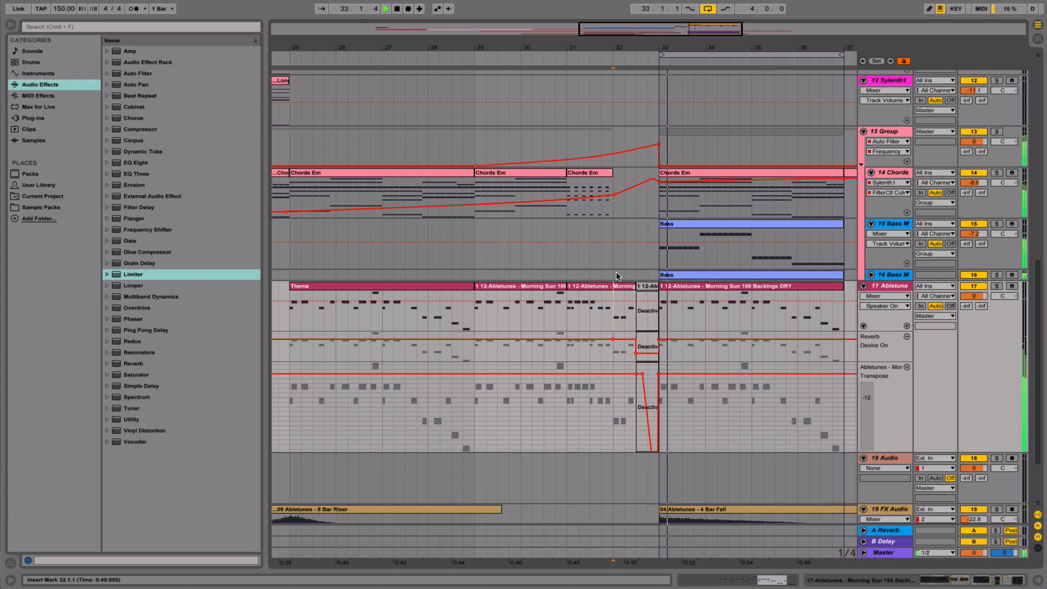
key("space")
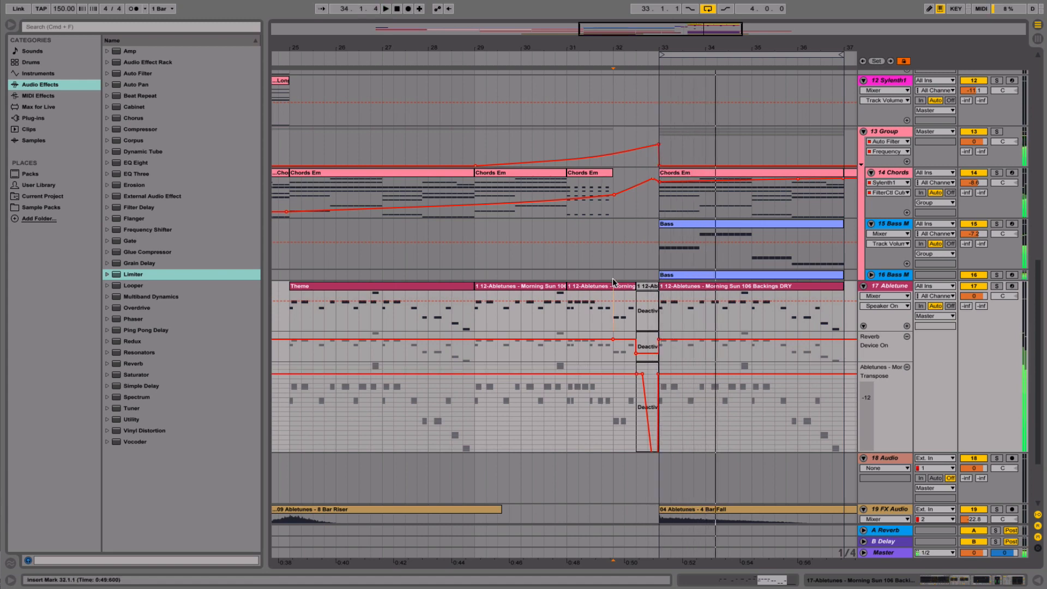
- Fold the 17 Abletunes track and all other tracks to get an overview of the whole arrangement
left_click_drag(657, 56, 596, 42)
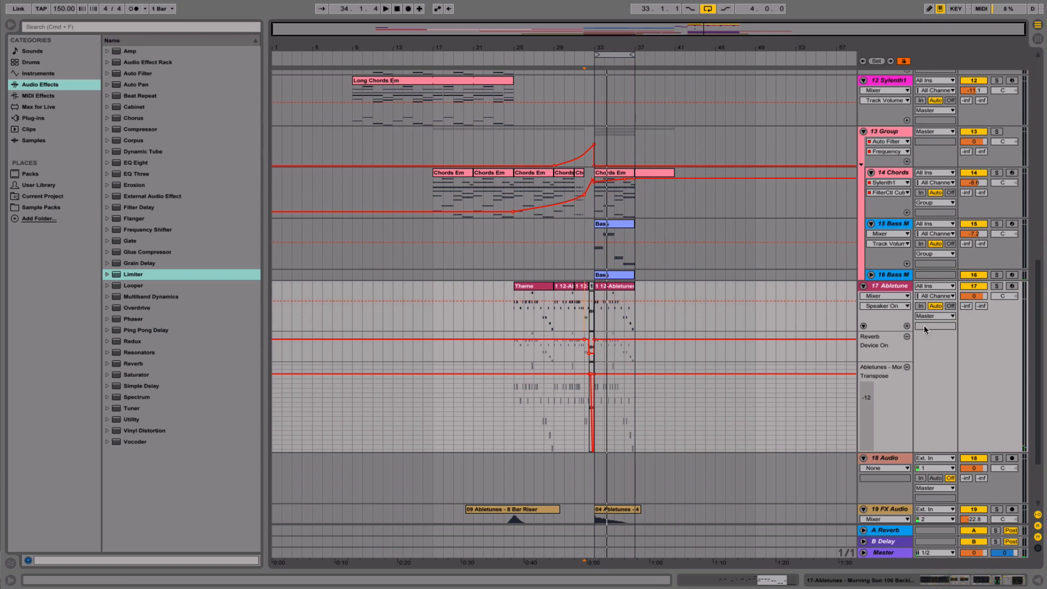
left_click(865, 286)
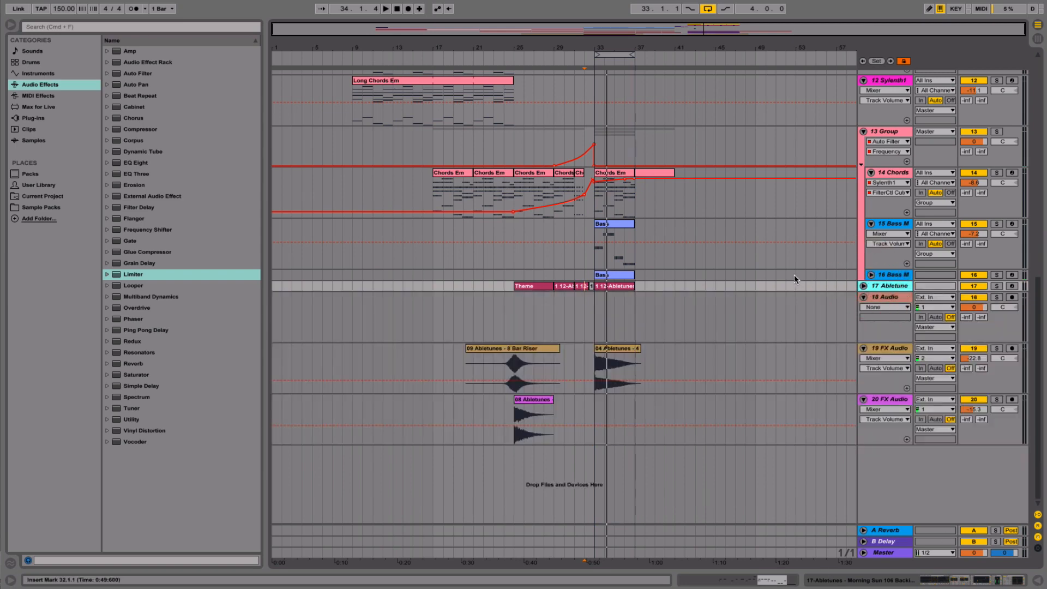
scroll(794, 274, "up", 8)
scroll(834, 264, "up", 5)
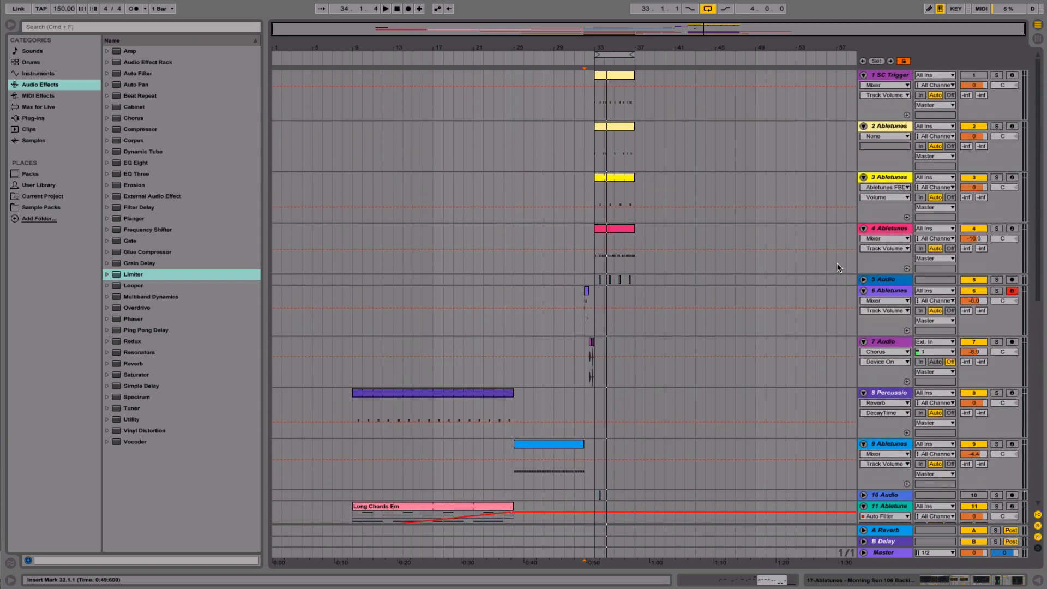
left_click(864, 229, "alt")
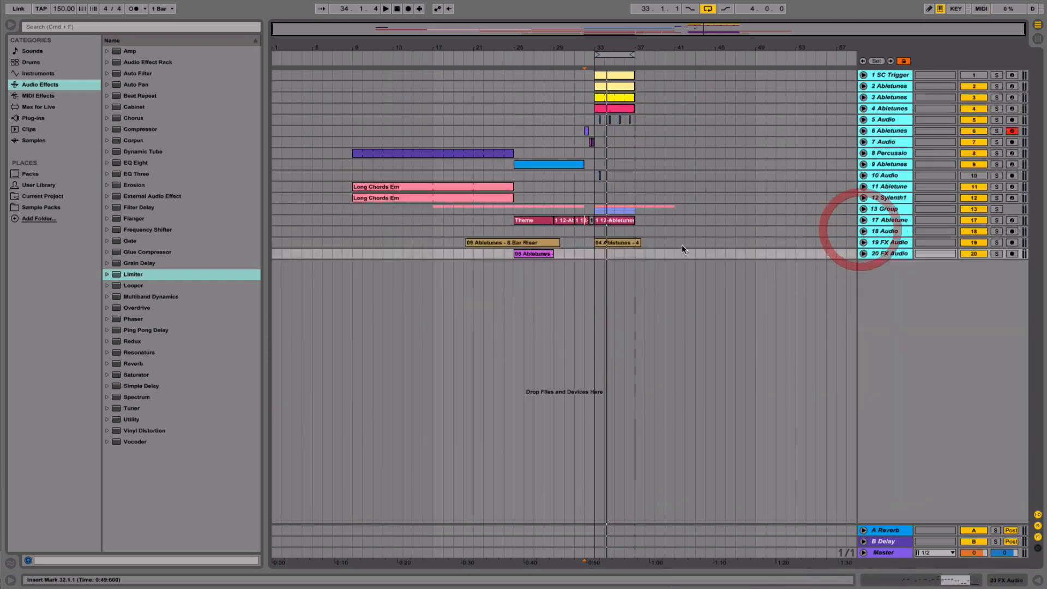
- Set the insert marker at bar 9 and insert a new audio track below 20 FX Audio
left_click(354, 211)
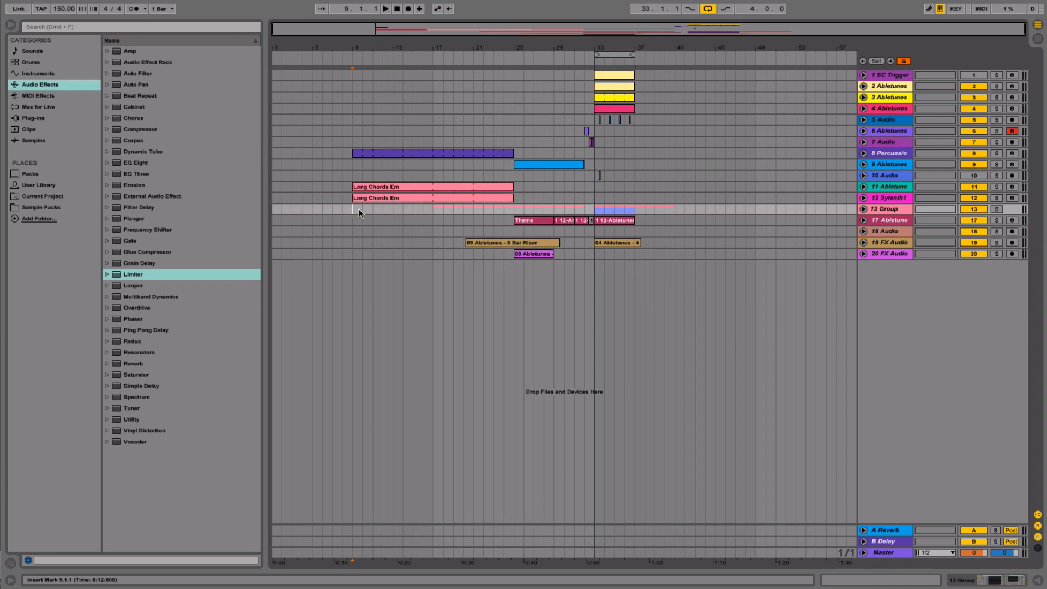
right_click(892, 260)
left_click(919, 339)
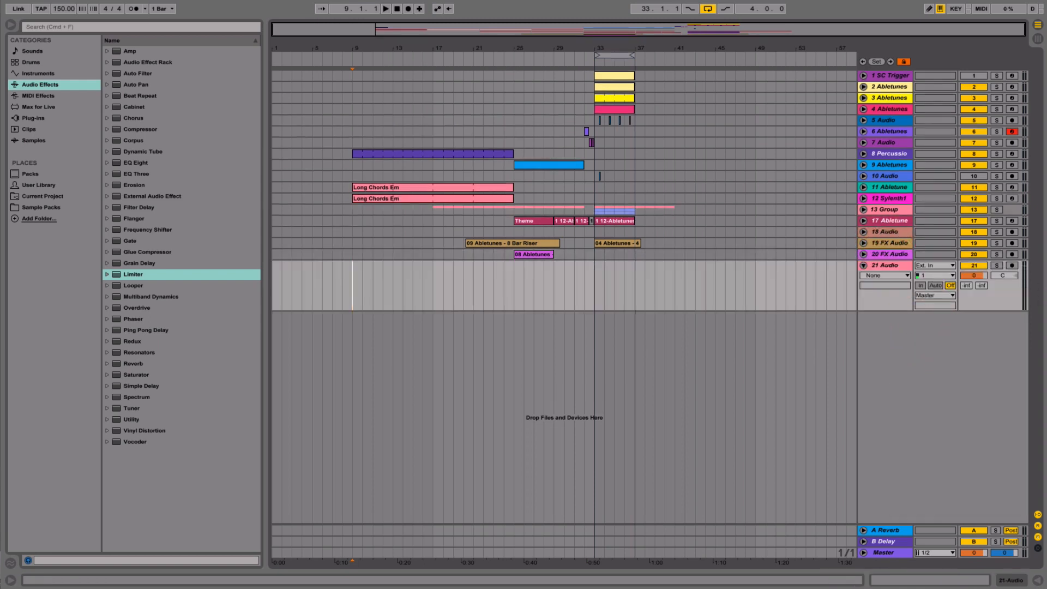
- In Sample Packs, collapse the Urban Drums folders and expand Abletunes - Risers, Falls and Effects
left_click(41, 207)
scroll(248, 238, "down", 6)
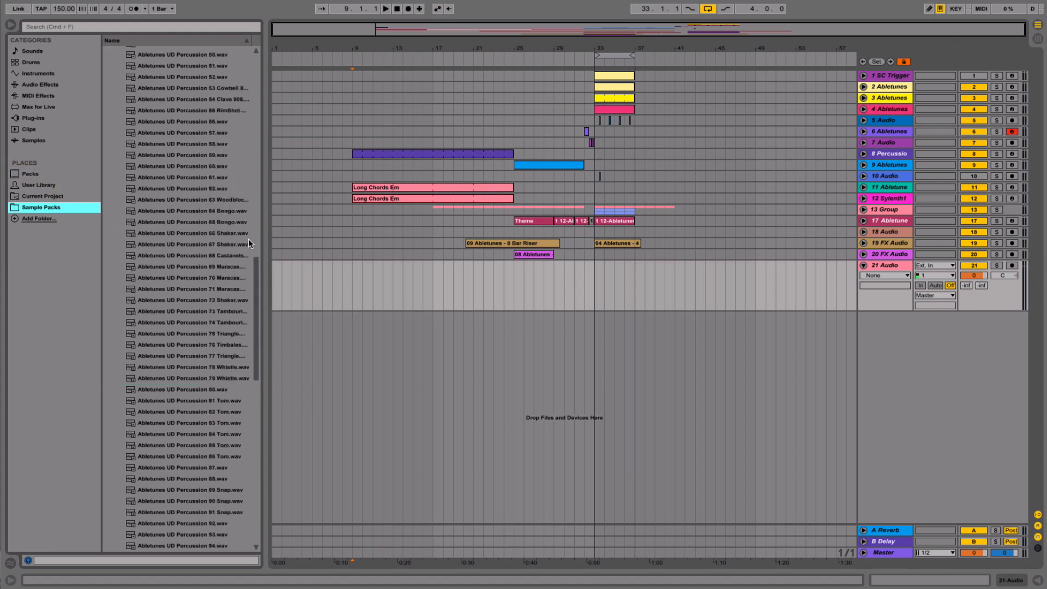
scroll(247, 238, "up", 15)
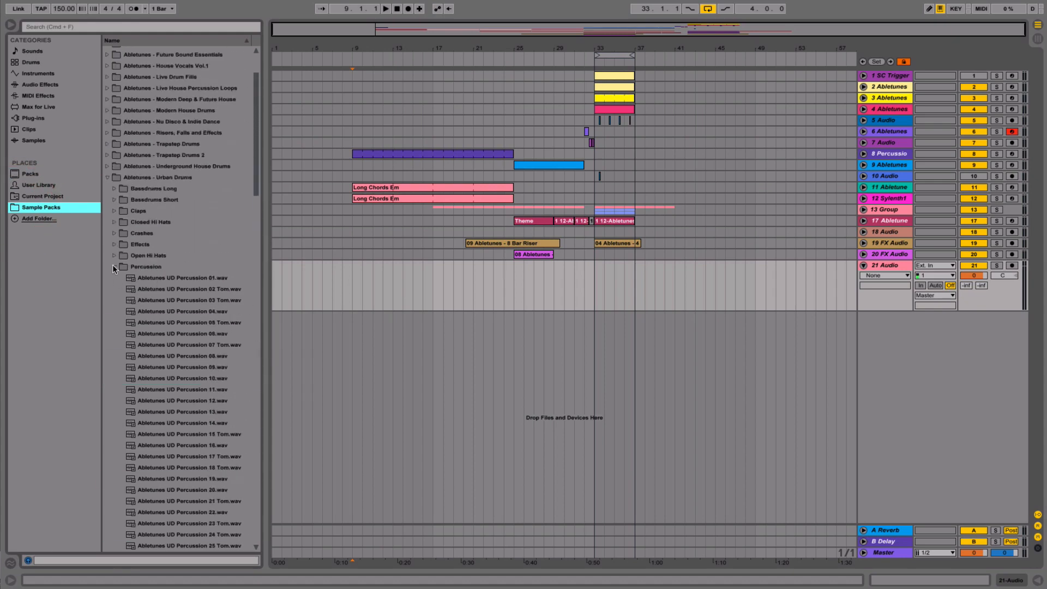
left_click(113, 267)
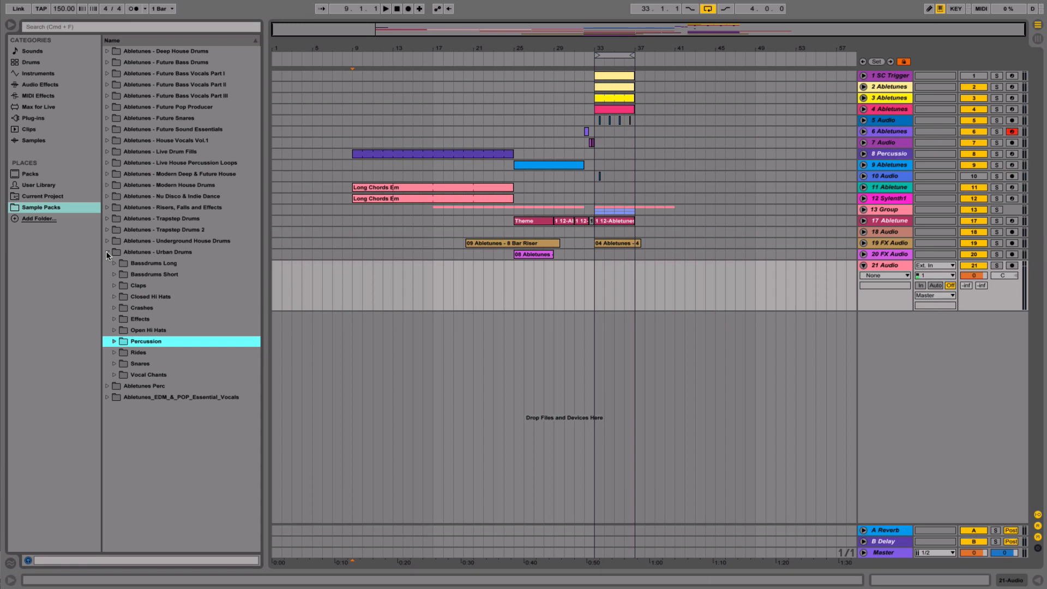
left_click(106, 251)
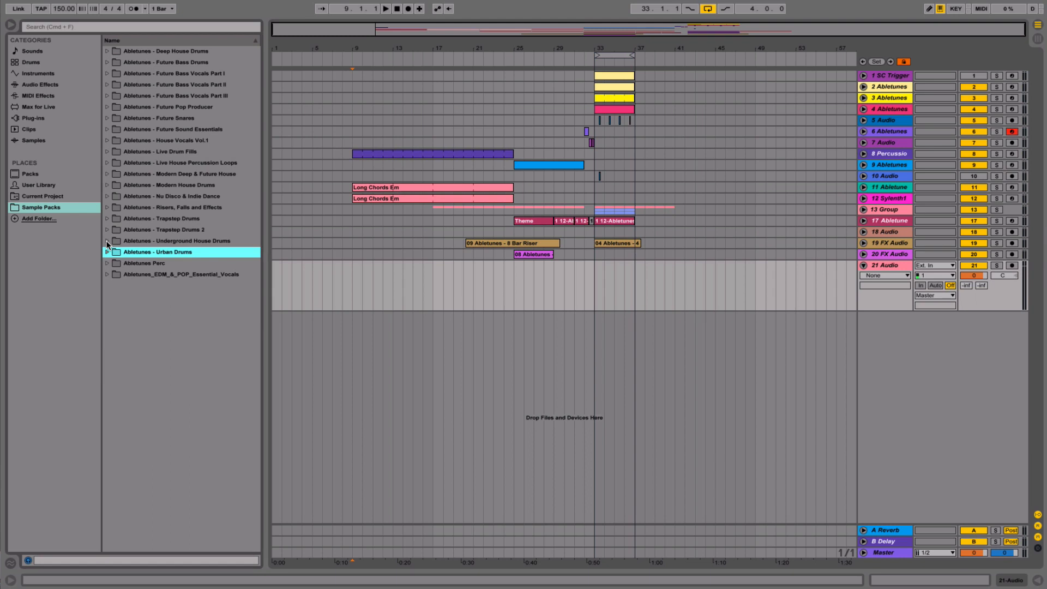
left_click(107, 207)
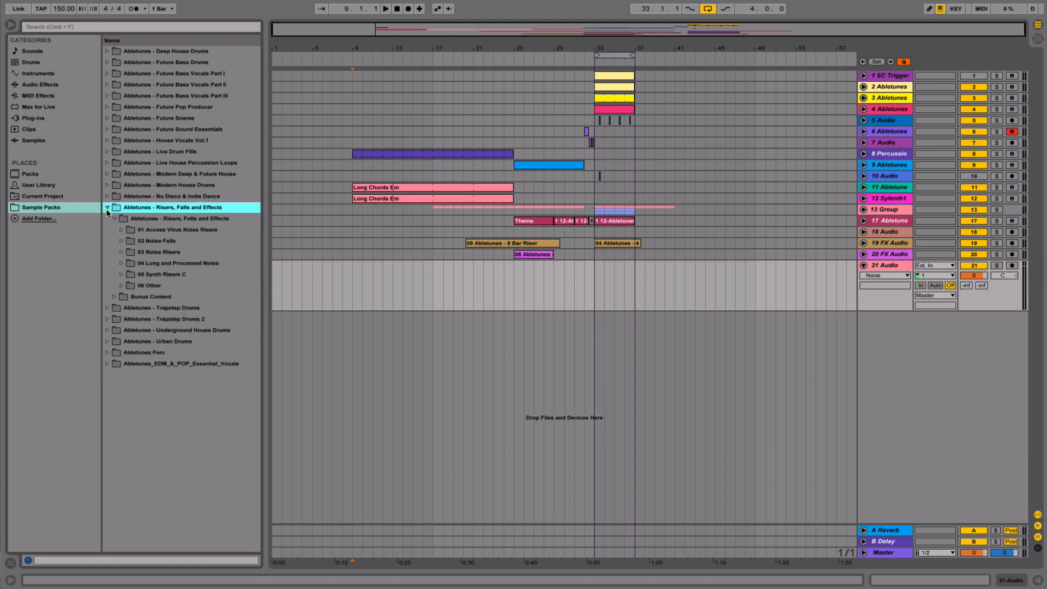
- Audition samples in the 03 Noise Risers folder and collapse it again
left_click(121, 252)
key("Down")
key("Down")
key("Down")
key("Down")
key("Down")
left_click(122, 251)
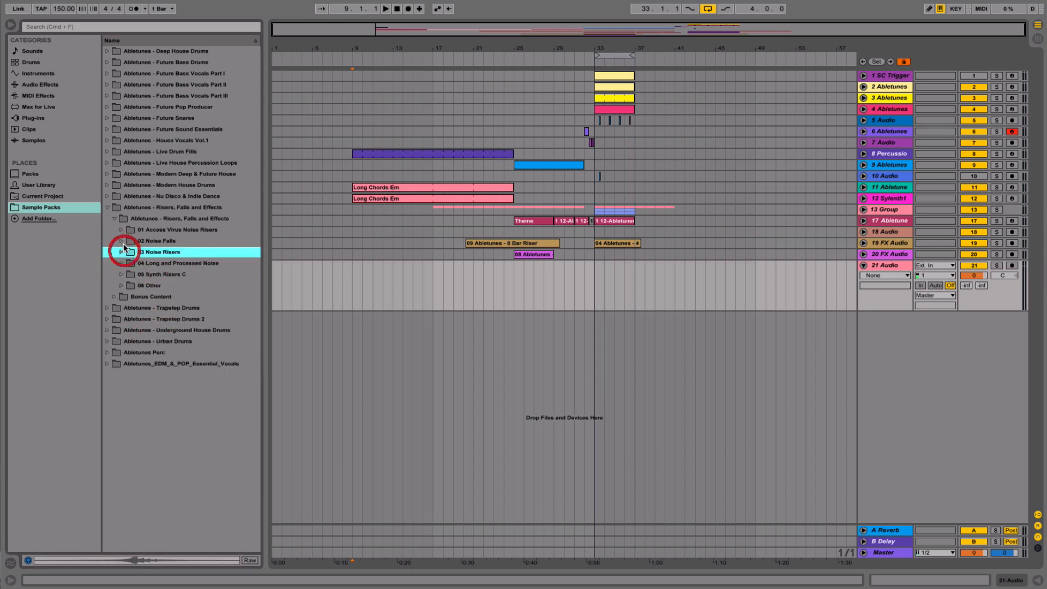
- Lower the 21 Audio track volume to -18.1 dB and place 09 Abletunes - 8 Bar Fall.wav from 02 Noise Falls at bar 9
left_click(122, 241)
left_click(152, 341)
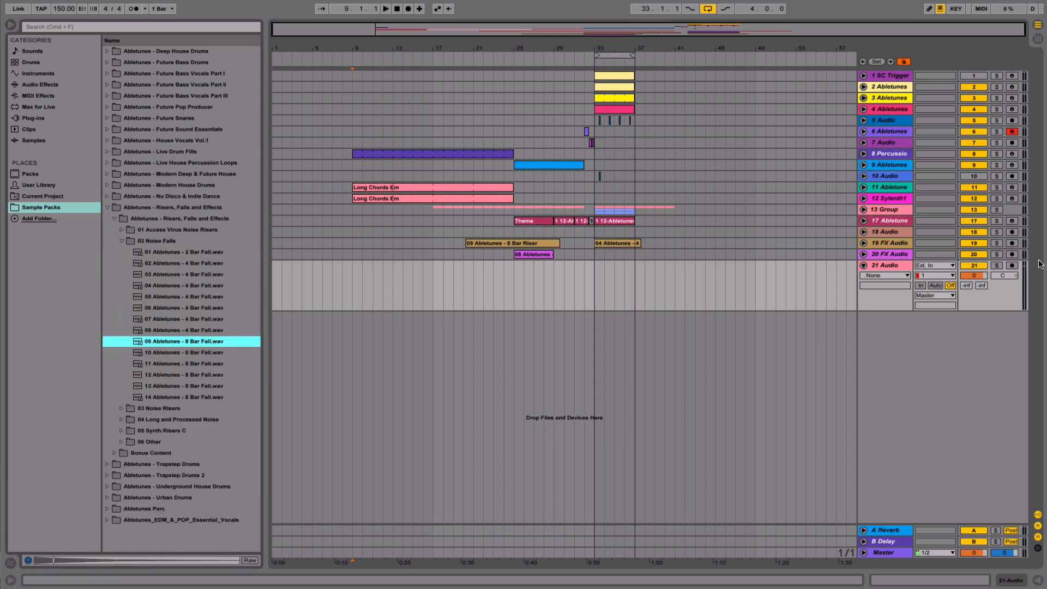
left_click_drag(975, 276, 975, 304)
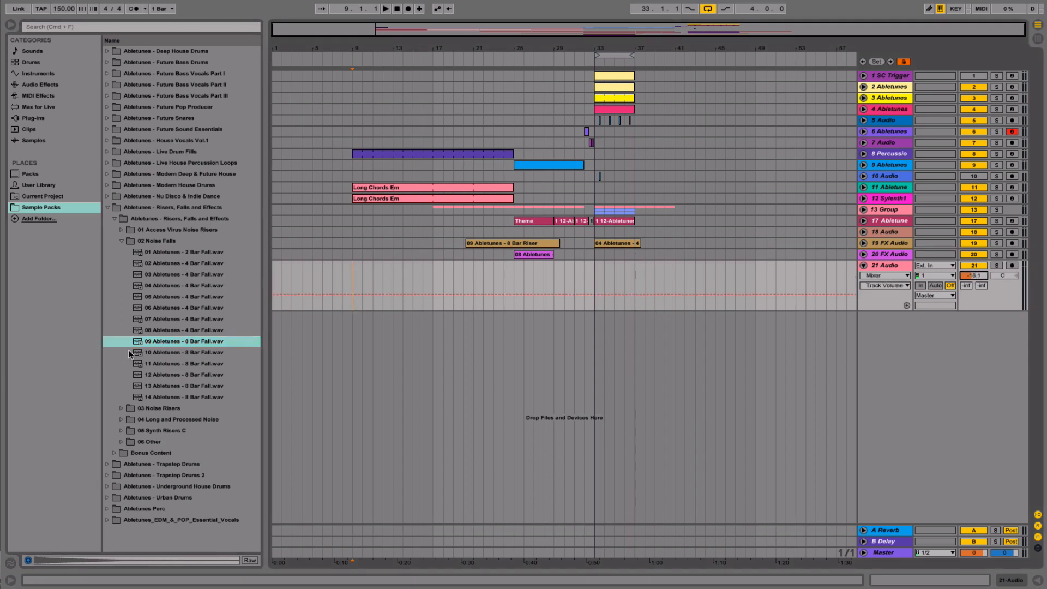
left_click_drag(145, 341, 352, 284)
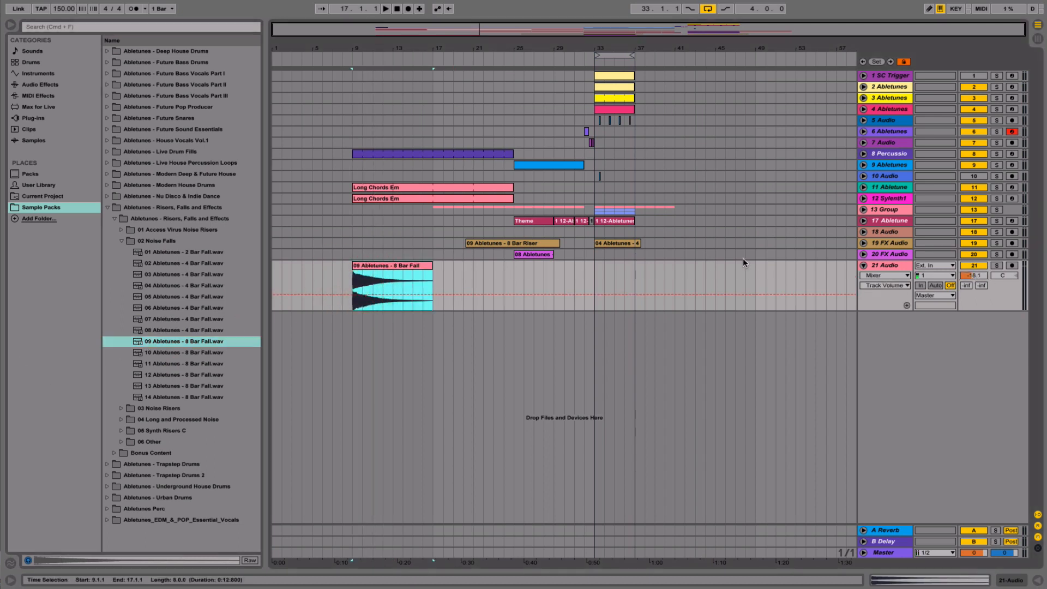
- Reduce the 21 Audio track volume to -44.6 dB while playing the noise fall with the intro
mouse_move(972, 276)
left_mouse_down()
mouse_move(973, 294)
mouse_move(971, 279)
left_mouse_up()
key("space")
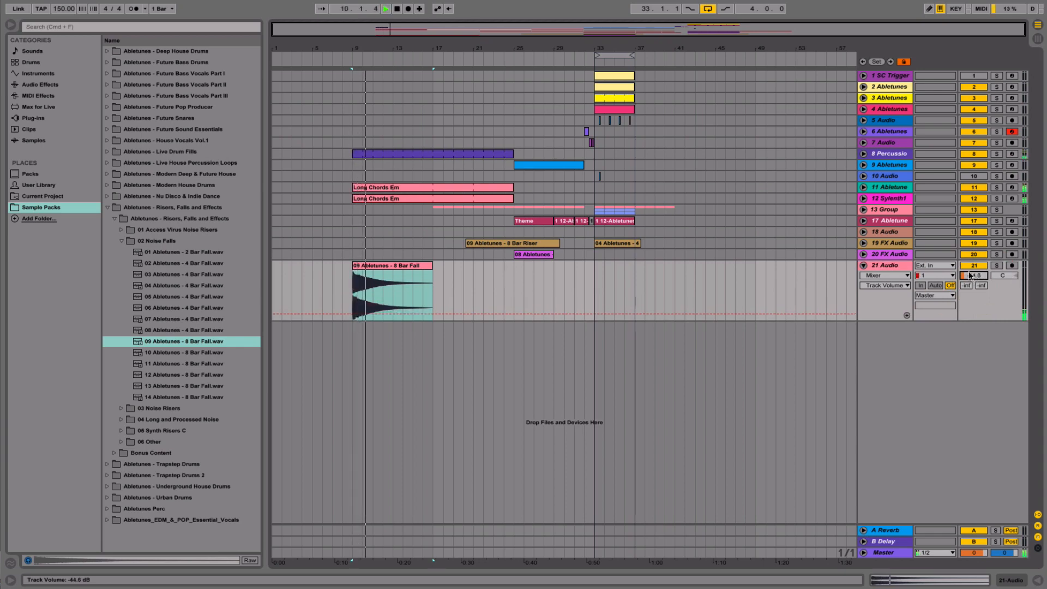
key("space")
- Add an Auto Pan to the 21 Audio track and turn off Warp on the 09 Abletunes - 8 Bar Fall clip
left_click(889, 266)
left_click(39, 84)
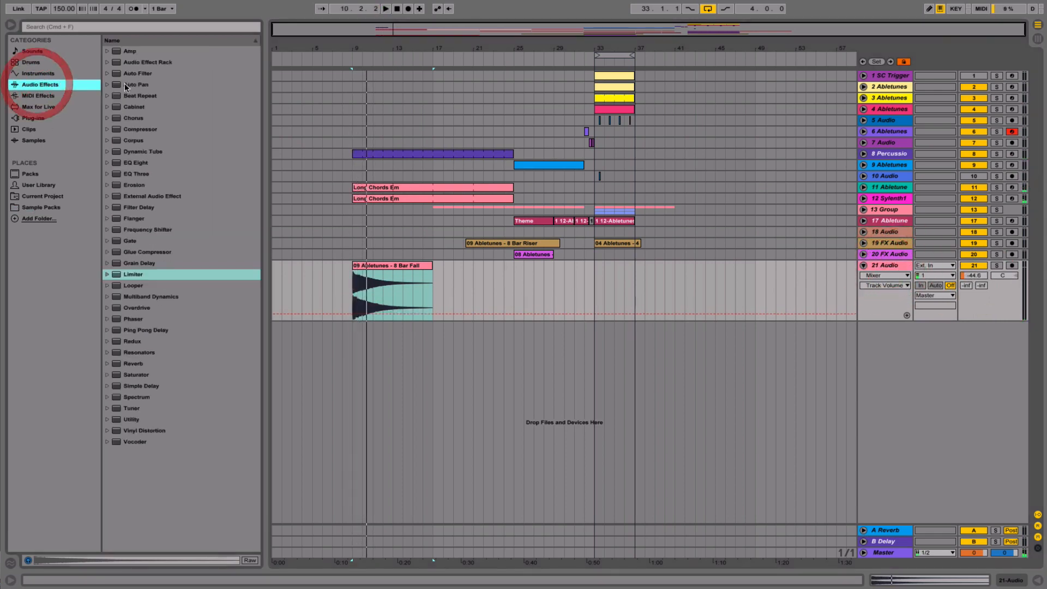
double_click(140, 86)
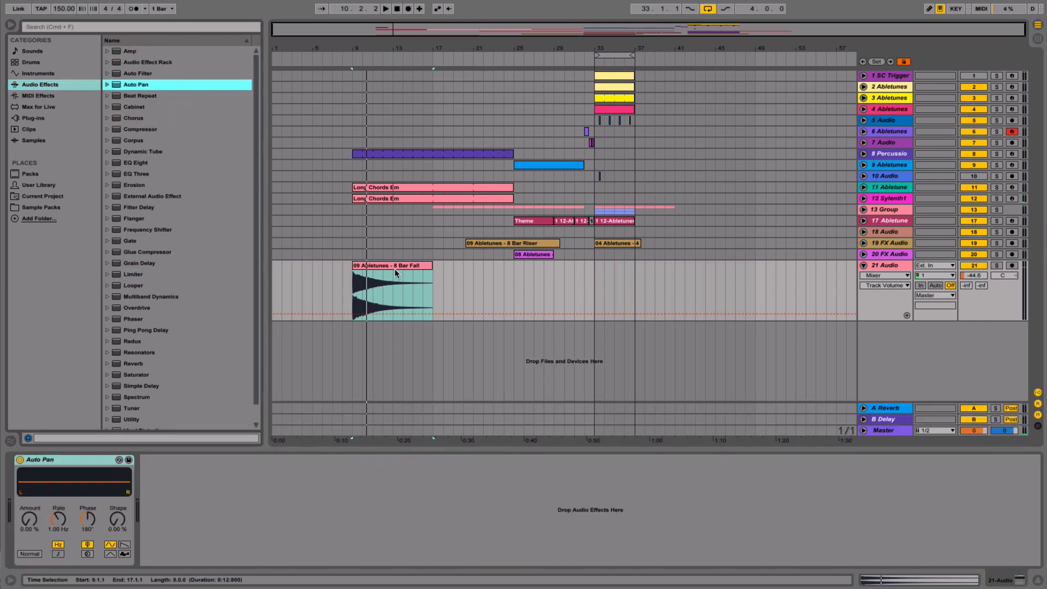
left_click(394, 265)
left_click(129, 471)
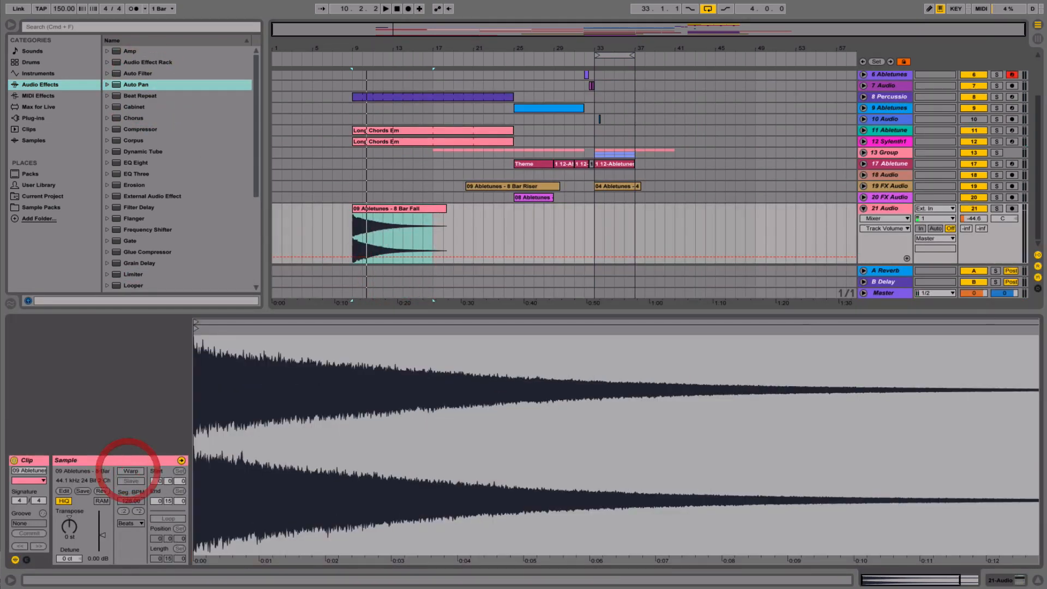
- Rename the 21 Audio track to FX Audio
left_click(889, 207)
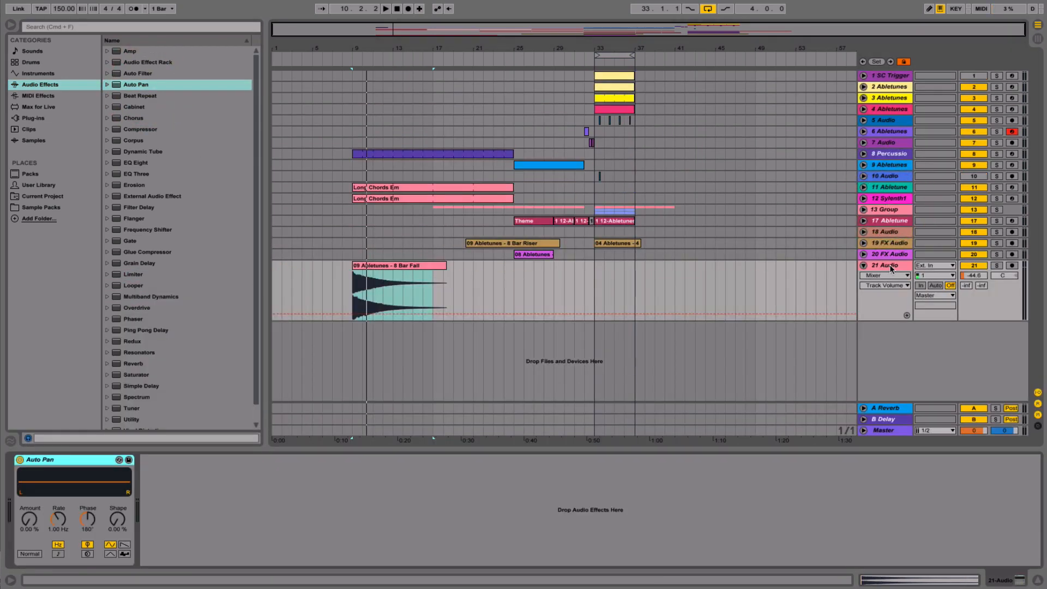
double_click(885, 266)
left_click(878, 267)
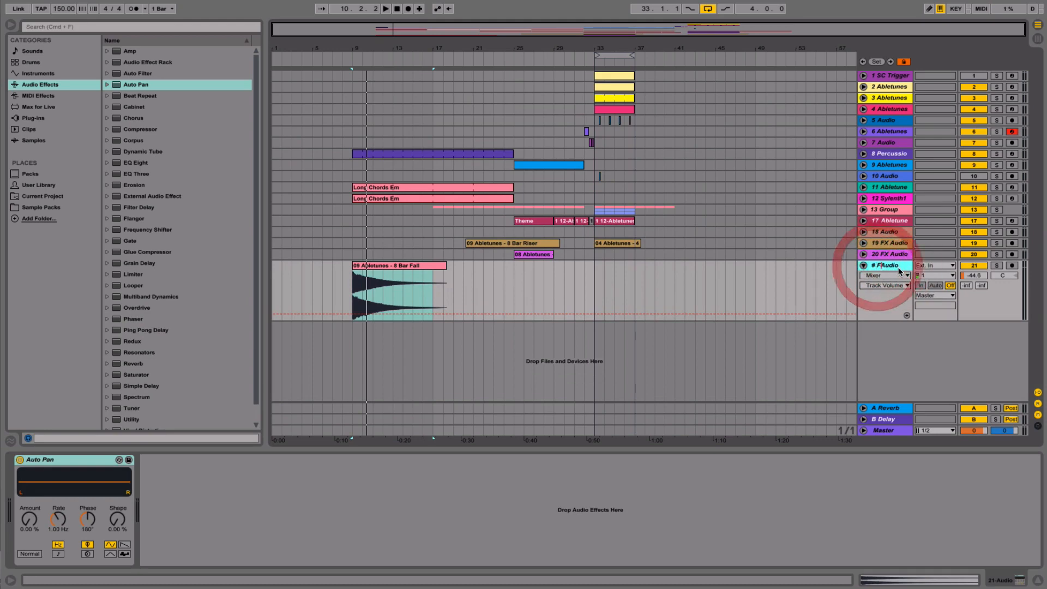
type("FX")
- Set the Auto Pan Amount to 54% and raise its Rate while auditioning the 8 Bar Fall clip
left_click(378, 283)
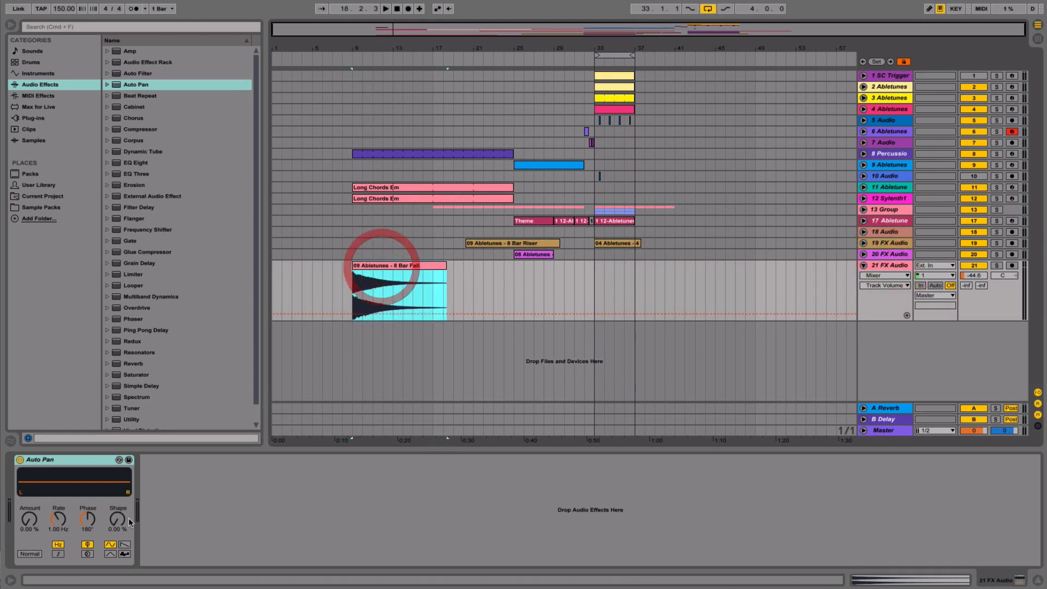
left_click_drag(29, 519, 55, 514)
key("space")
key("space")
key("space")
key("space")
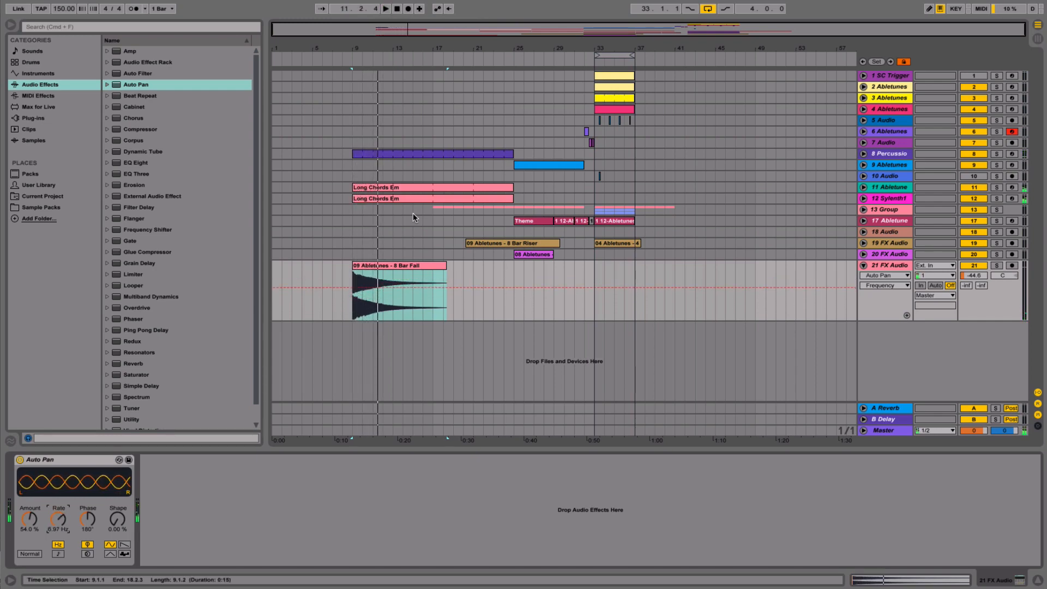
- Automate the Auto Pan Frequency to fall across the 8 Bar Fall clip and return just after it, and play the result
left_click_drag(353, 289, 387, 284)
left_click_drag(454, 285, 453, 290)
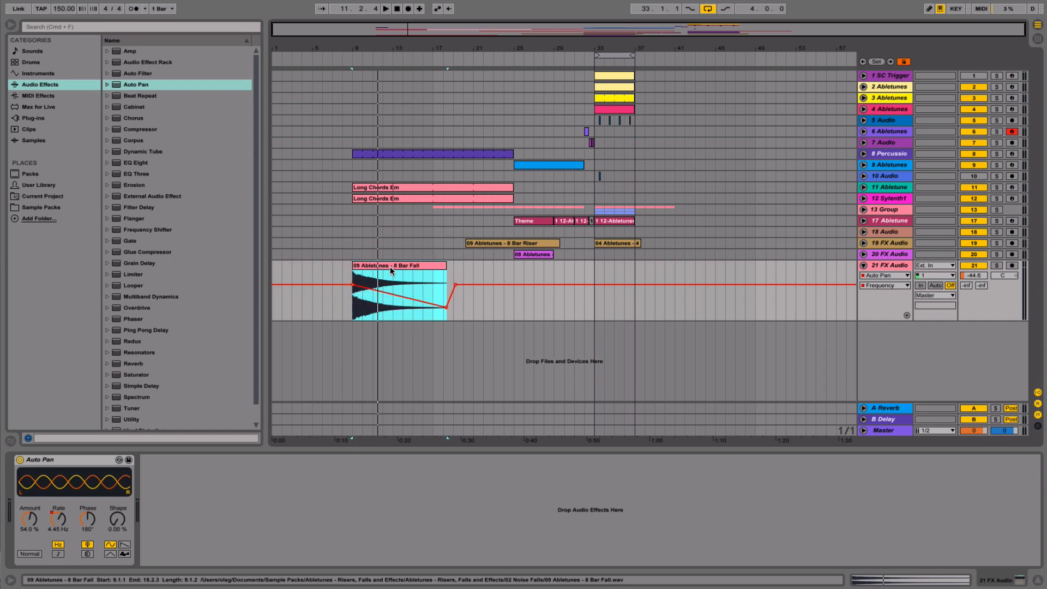
key("space")
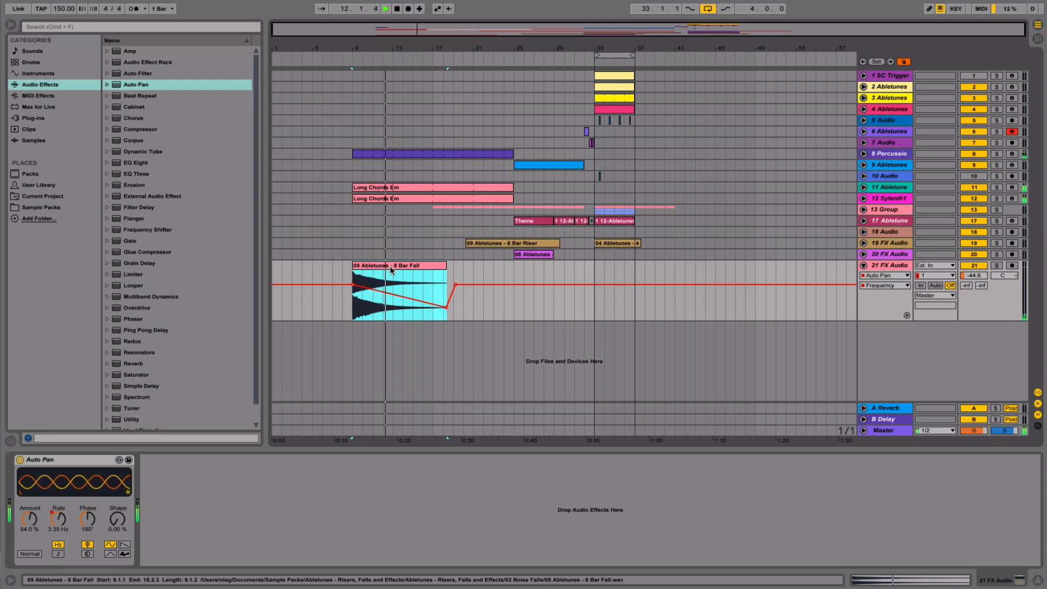
- Insert a new MIDI track below the 8 Percussion track and select it
left_click(463, 305)
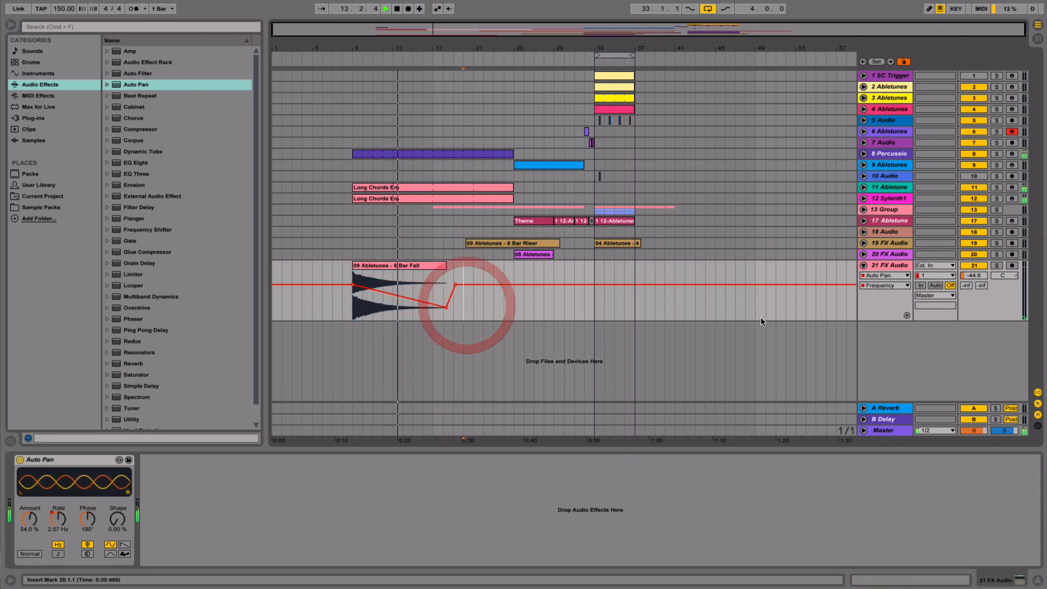
right_click(881, 152)
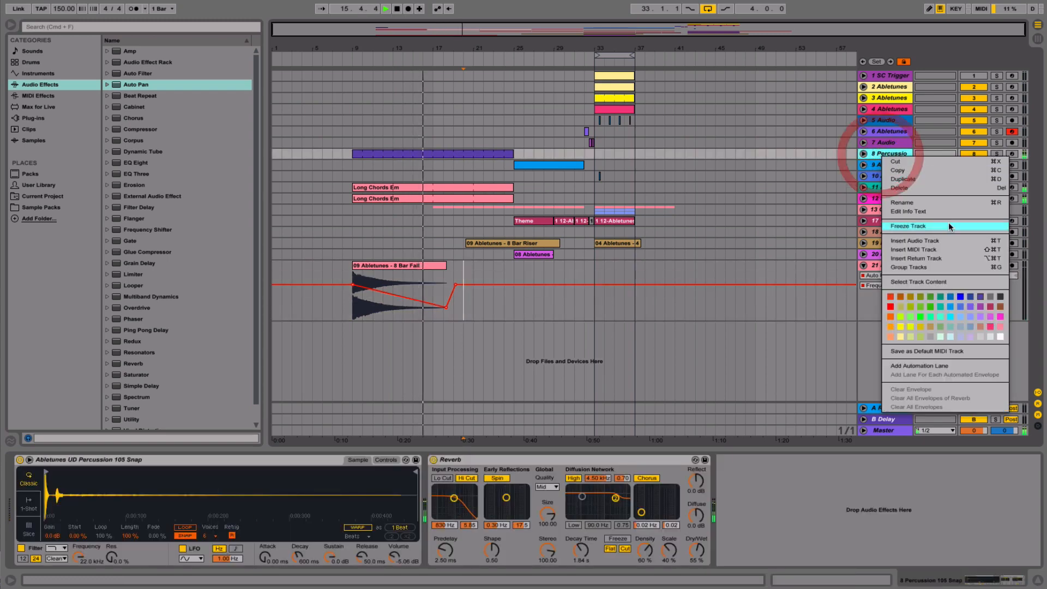
left_click(942, 250)
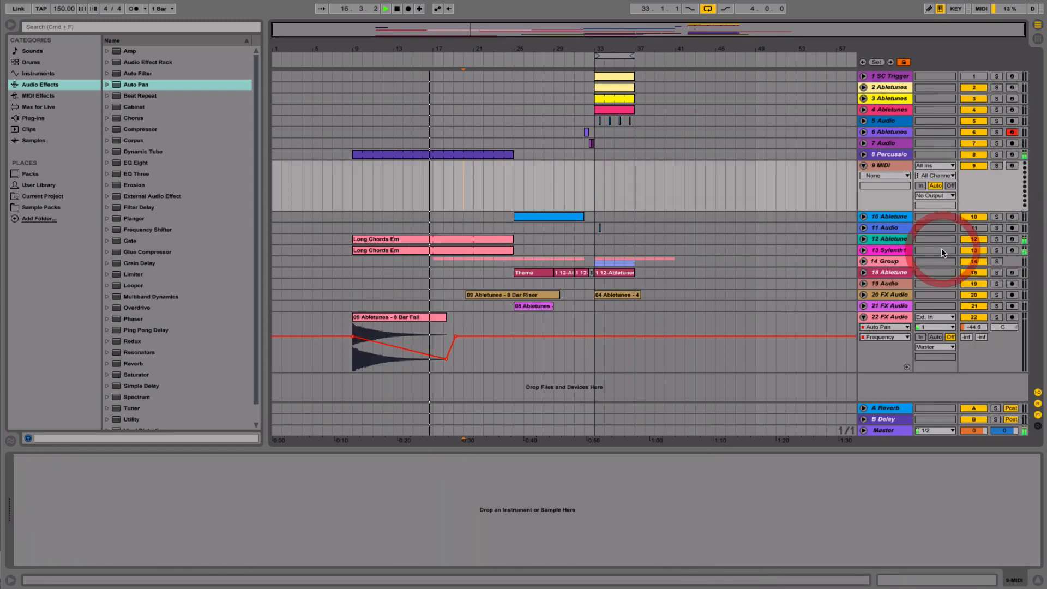
left_click(885, 166)
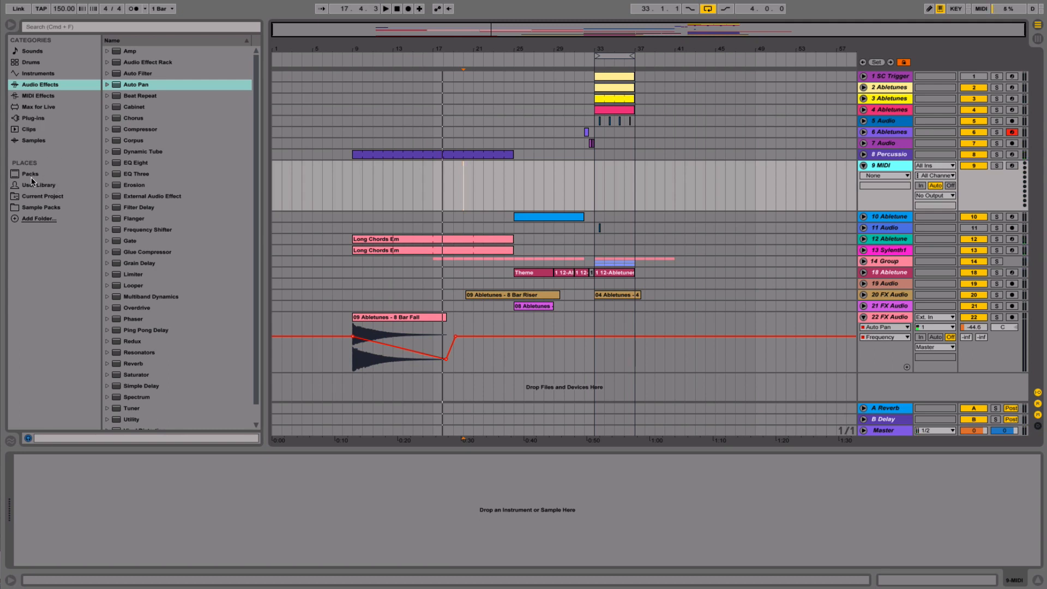
- Browse the sample packs to the Open Hi Hats folder inside Abletunes - Urban Drums
left_click(34, 206)
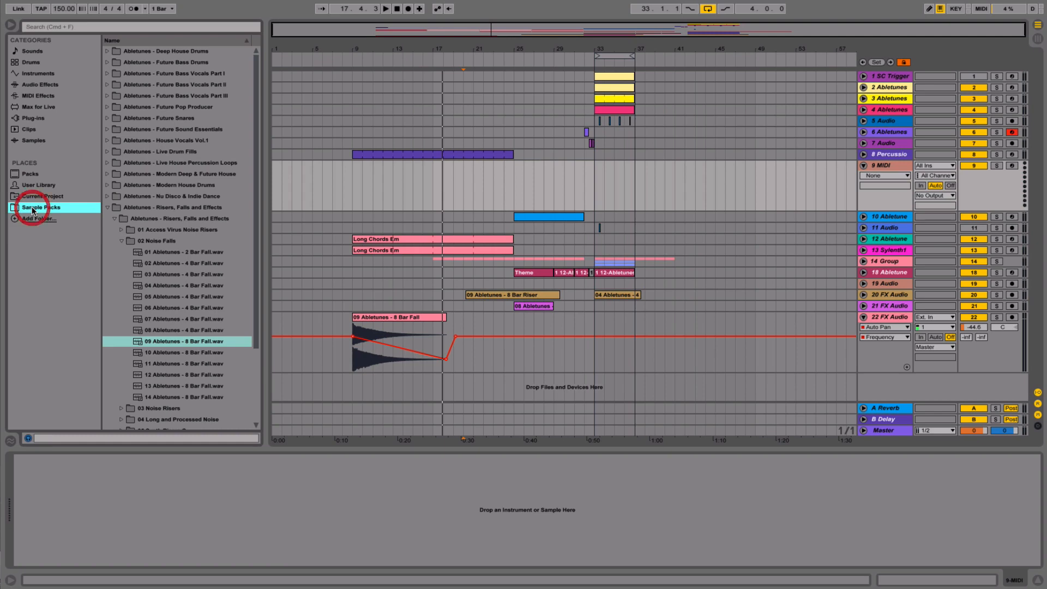
left_click(119, 240)
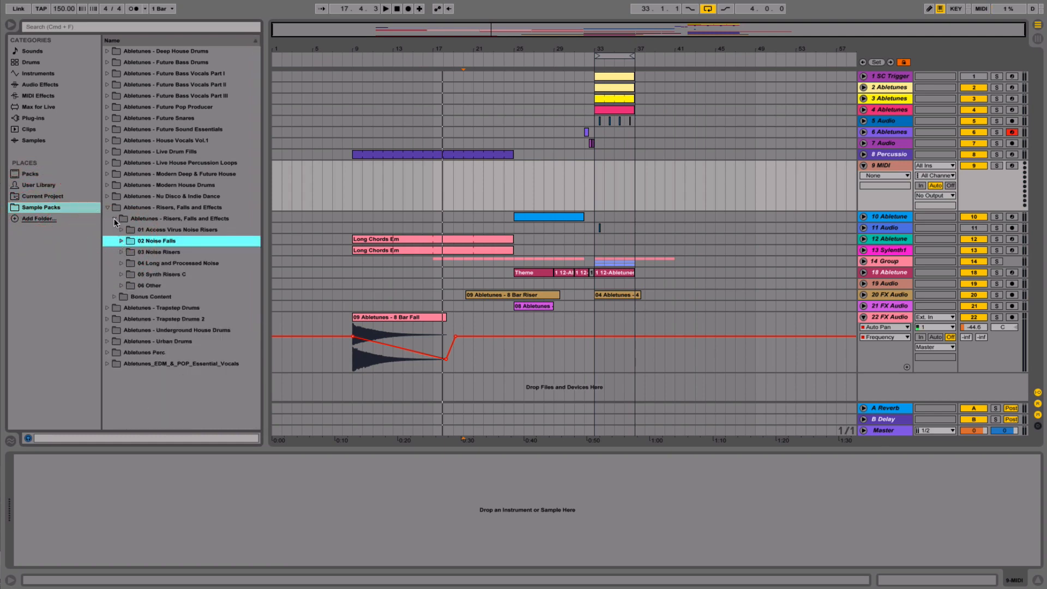
left_click(107, 208)
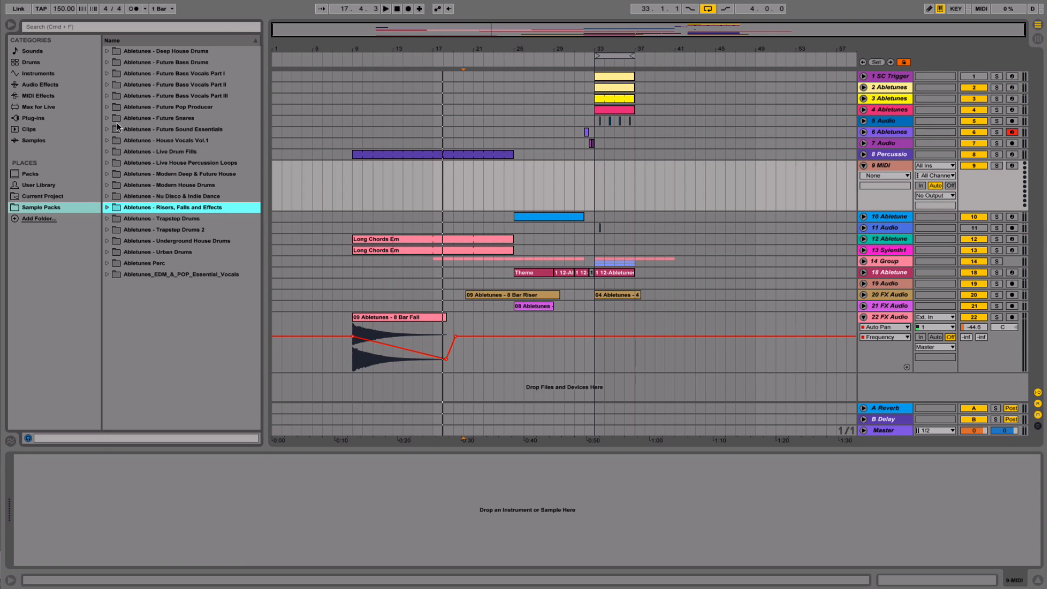
left_click(106, 252)
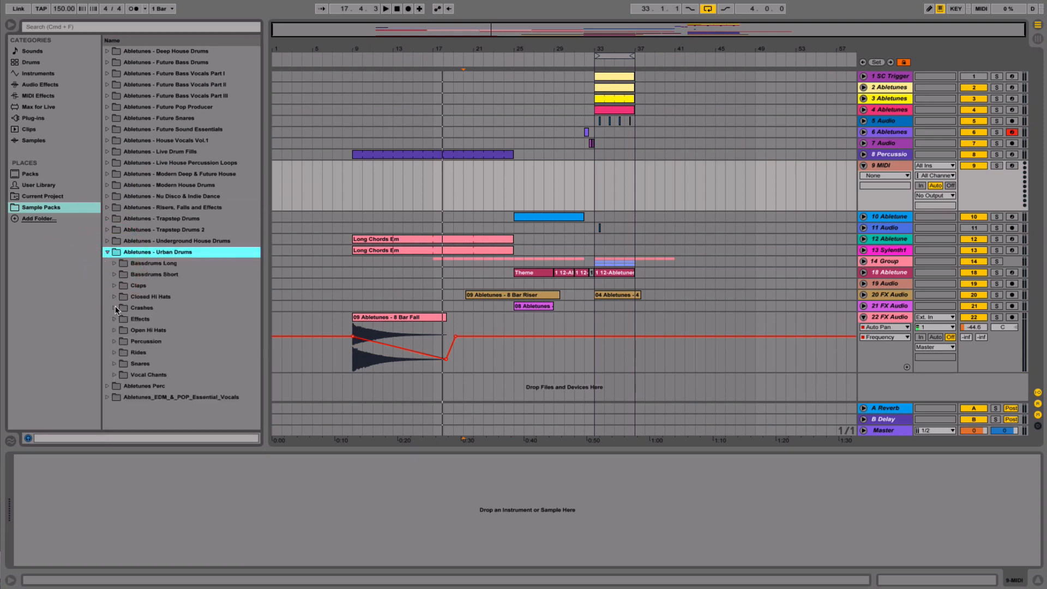
left_click(117, 331)
- Audition several open hi-hat samples and load Abletunes UD Open Hi Hat 14.wav onto the new MIDI track
left_click(136, 374)
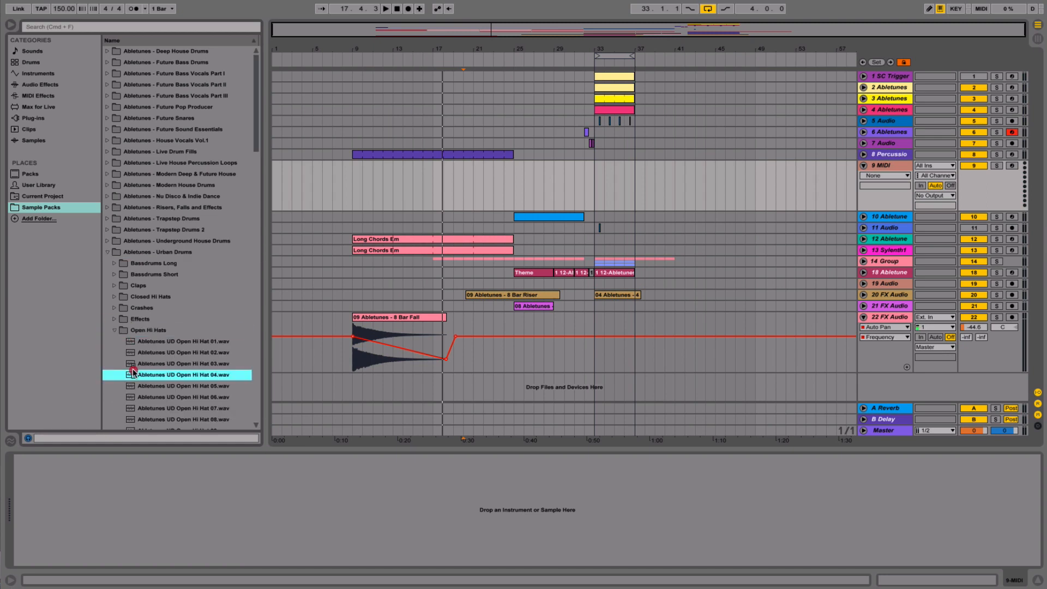
left_click(145, 389)
scroll(146, 391, "down", 5)
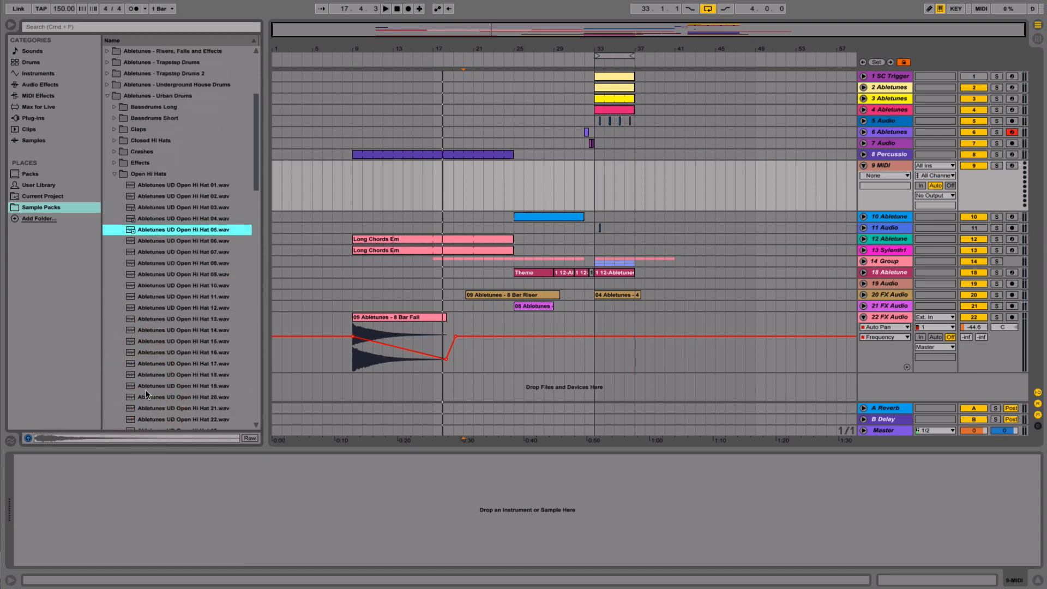
left_click(146, 390)
left_click(152, 296)
left_click(150, 320)
left_click(148, 330)
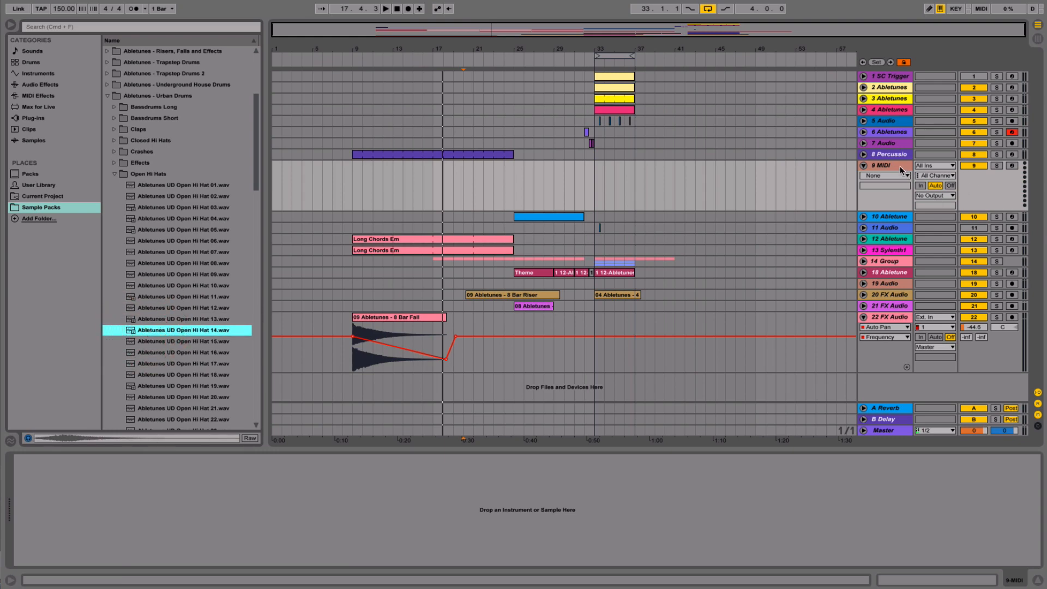
left_click(897, 167)
left_click(147, 332)
- Group the Open Hi Hat 14 sampler into a Drum Rack, move it to the C3 pad and test it
right_click(124, 461)
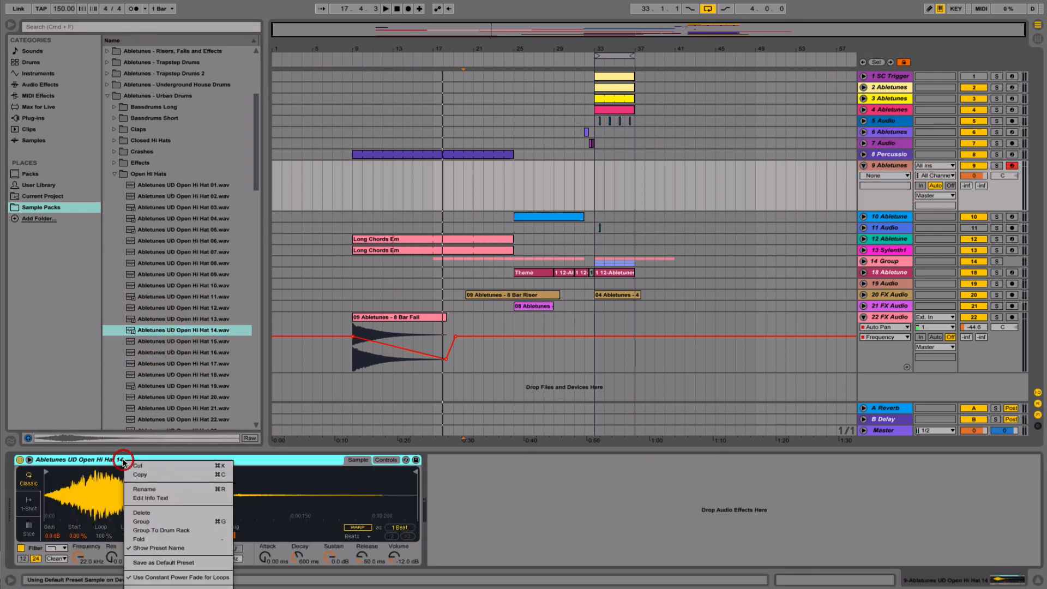
left_click(167, 529)
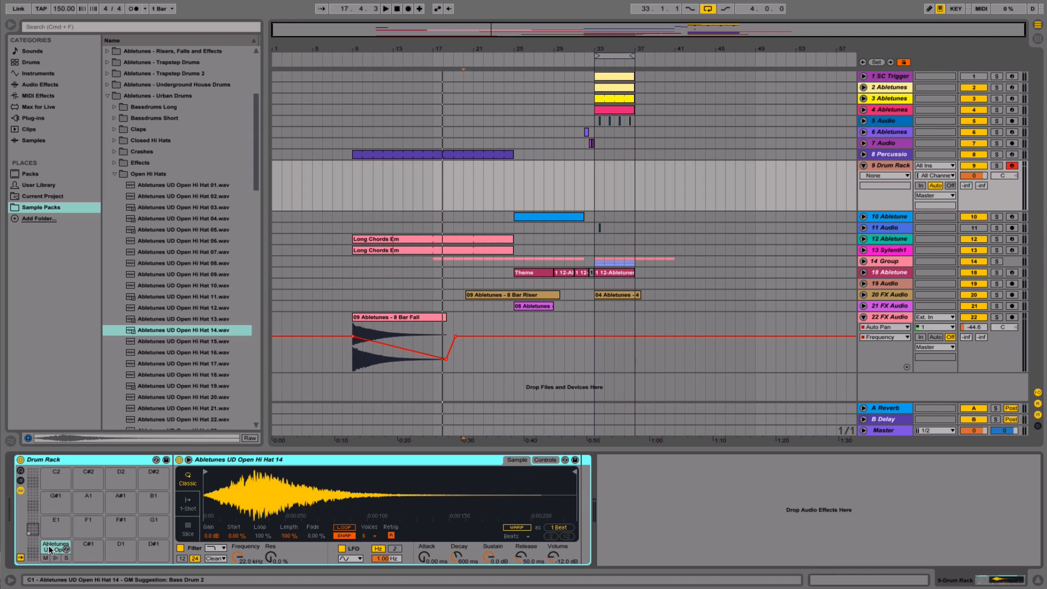
key("a")
left_click_drag(54, 547, 33, 520)
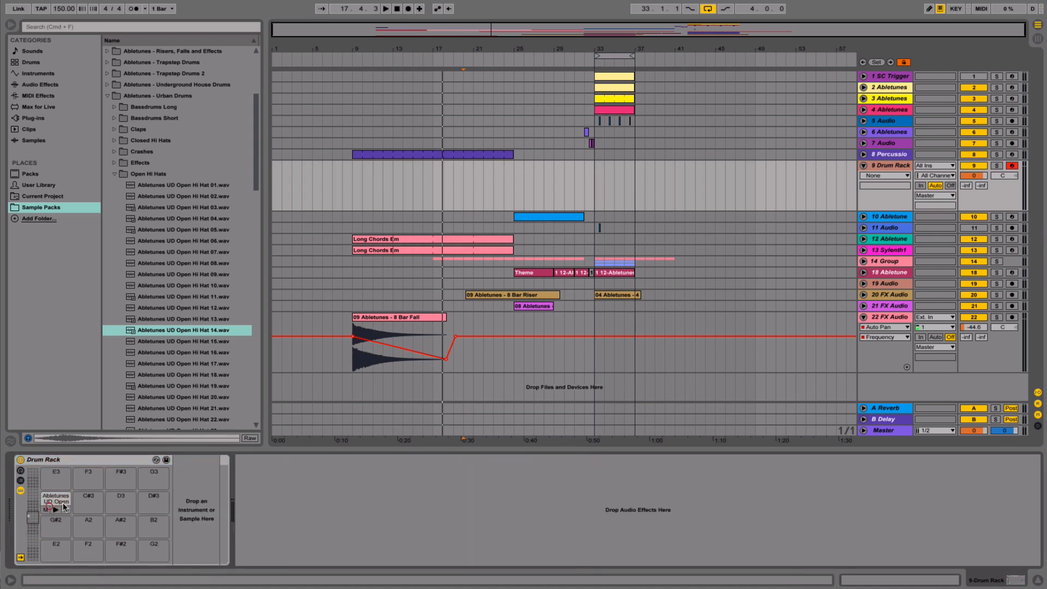
key("a")
key("s")
- Audition the next hi-hats and load Abletunes UD Open Hi Hat 17.wav onto the Drum Rack's D3 pad
left_click(190, 337)
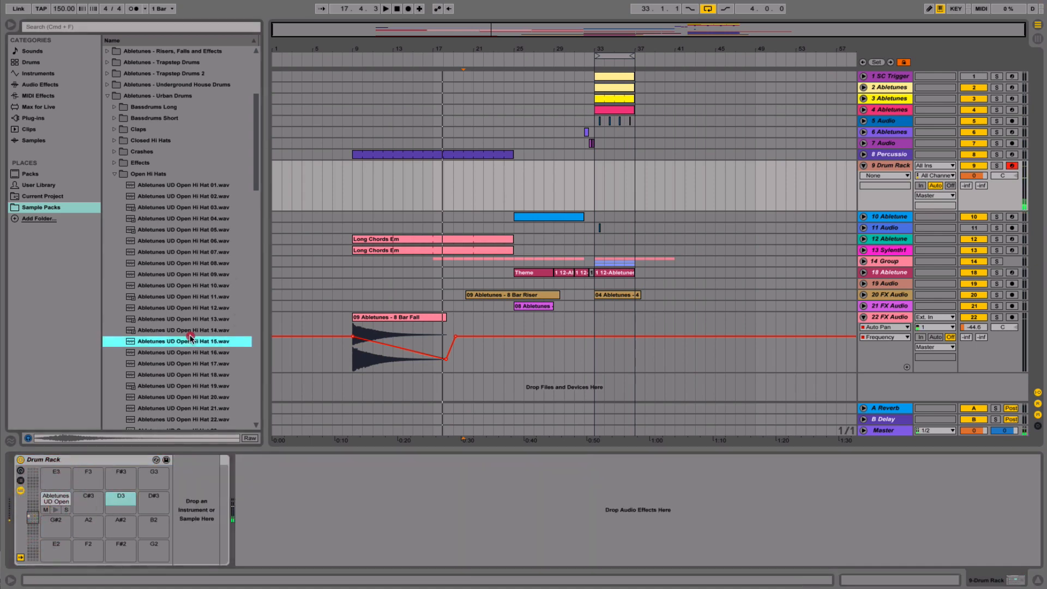
left_click(166, 361)
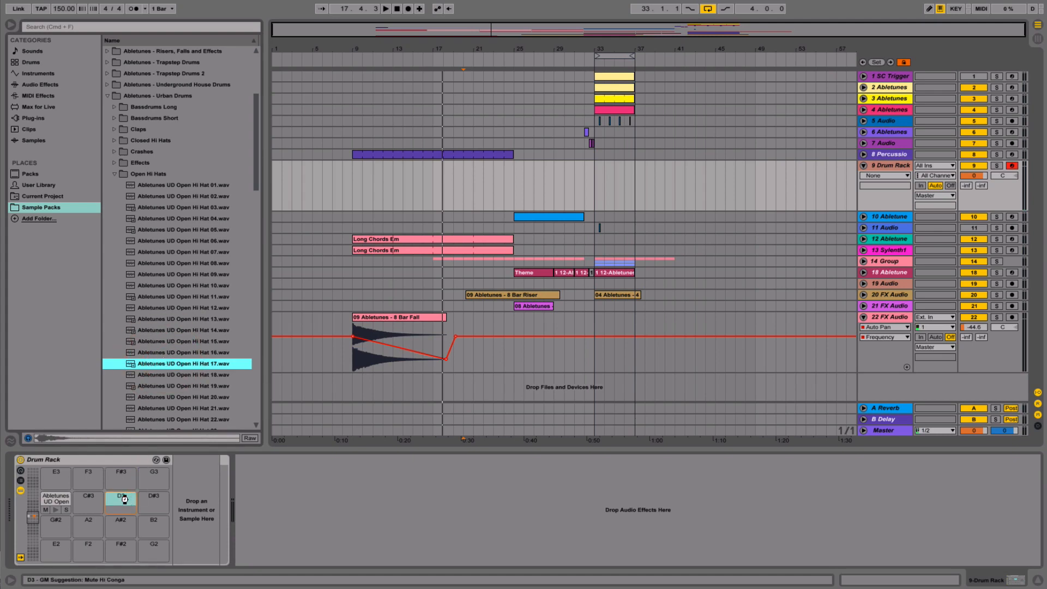
left_click_drag(124, 499, 124, 499)
key("d")
- Audition hi-hats 19 and 20 and load Abletunes UD Open Hi Hat 20.wav onto the Drum Rack's E3 pad
left_click(165, 386)
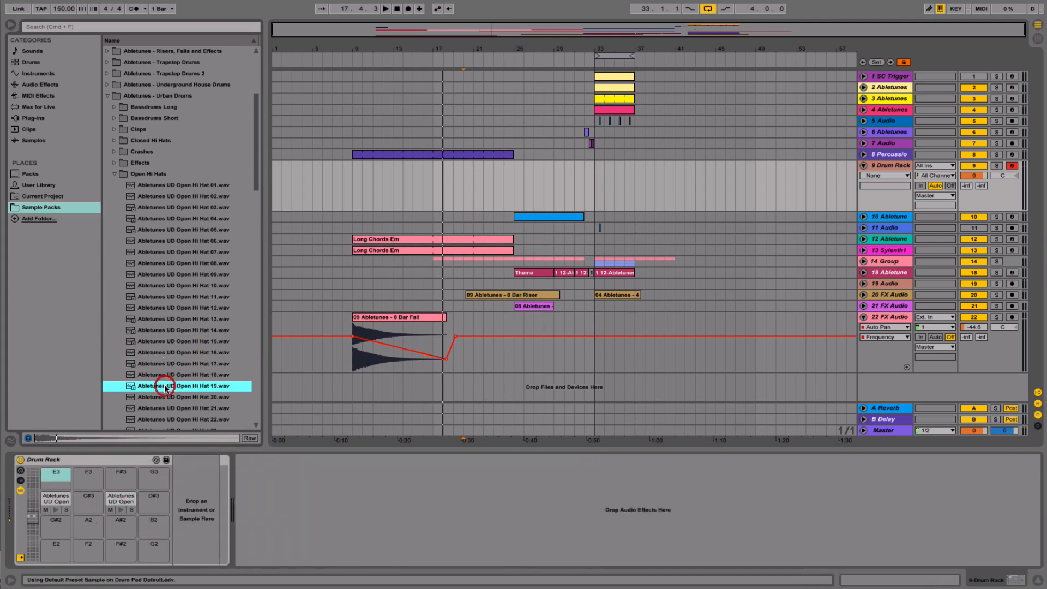
left_click(163, 398)
scroll(163, 399, "down", 1)
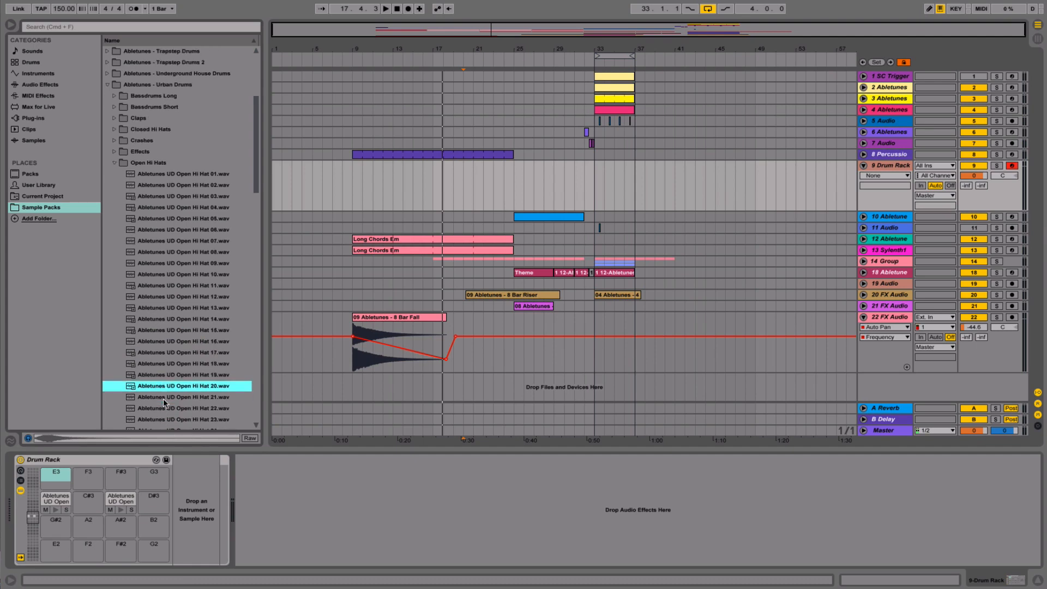
left_click(170, 387)
left_click_drag(64, 483, 64, 482)
- Audition the hi-hat samples from number 25 onward and load Abletunes UD Open Hi Hat 41.wav onto the Drum Rack's F3 pad
left_click(188, 408)
scroll(189, 408, "down", 3)
left_click(188, 408)
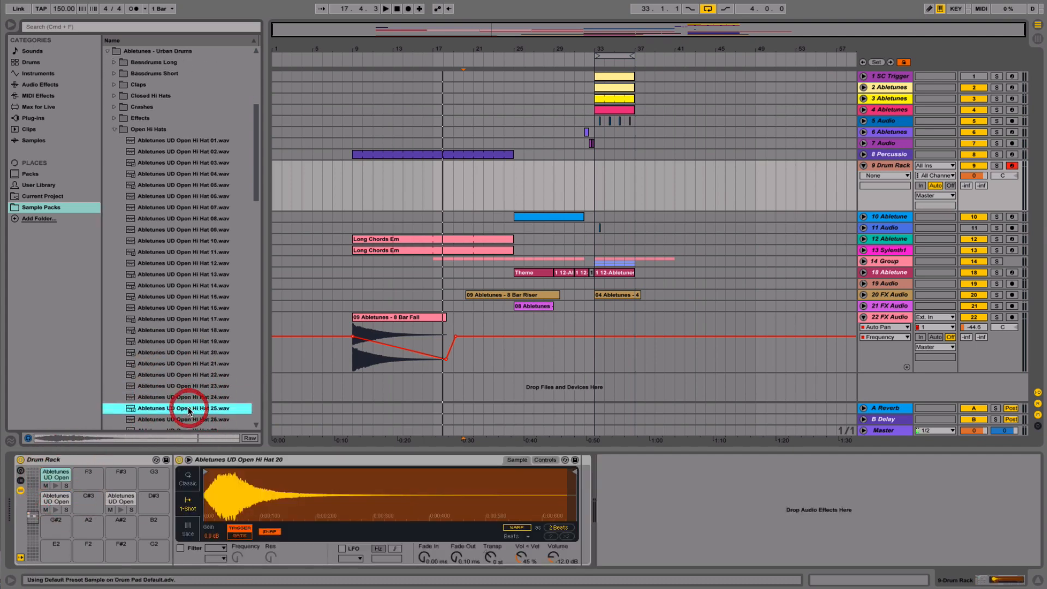
key("Down")
key("Down")
key("Down")
key("Down")
key("Down")
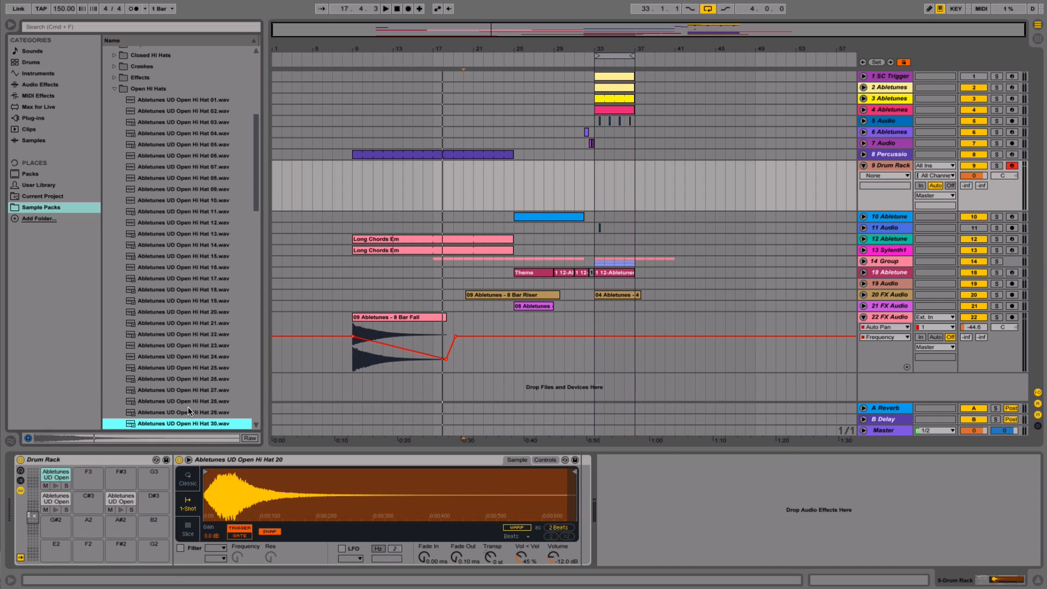
key("Down")
key("Down")
key("Down")
key("Down")
key("Down")
key("Down")
key("Down")
key("Down")
key("Down")
key("Down")
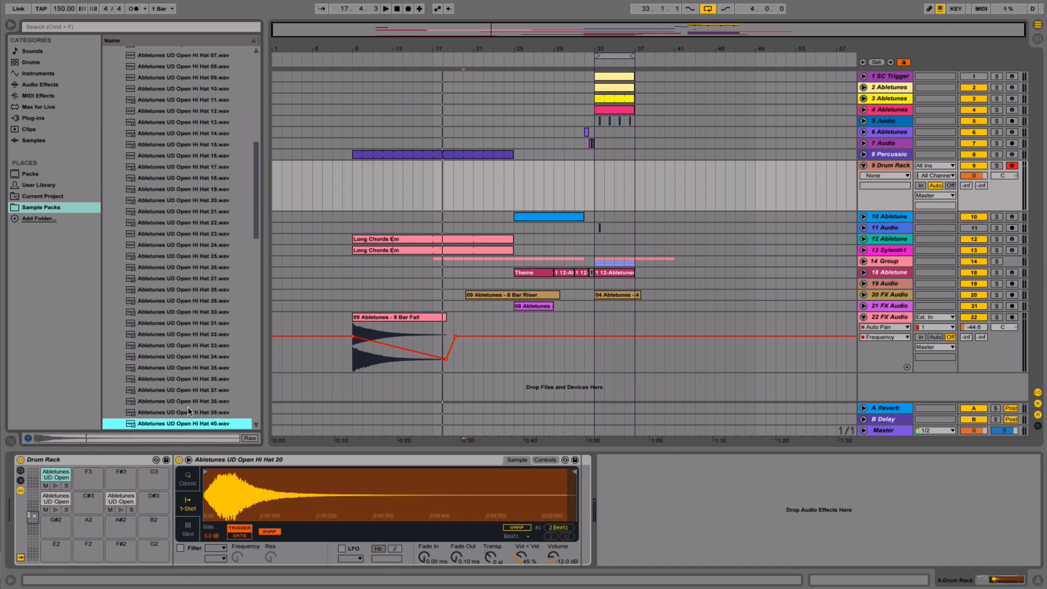
key("Down")
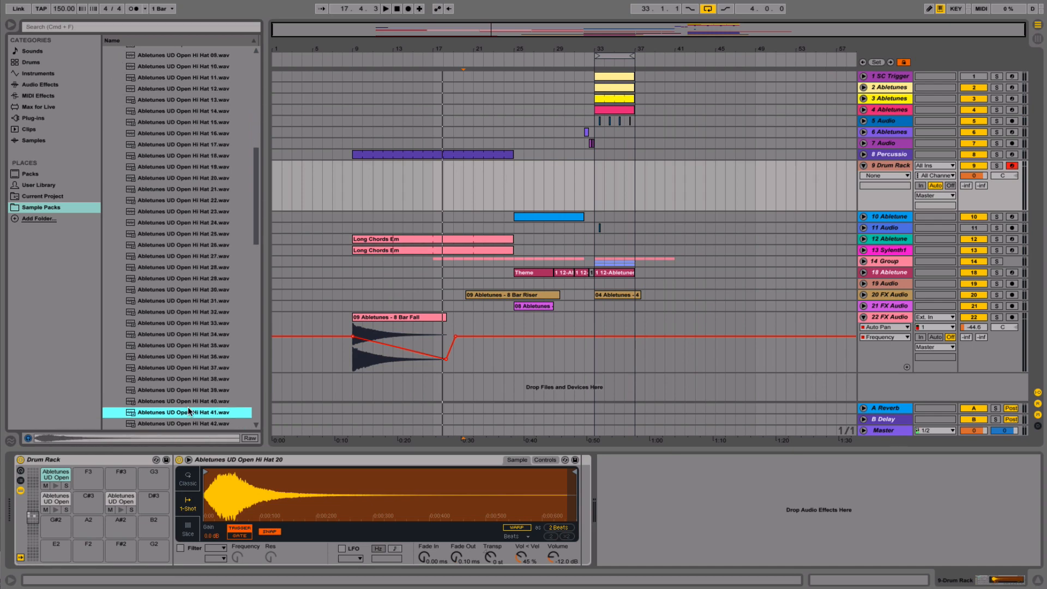
left_click_drag(188, 409, 88, 474)
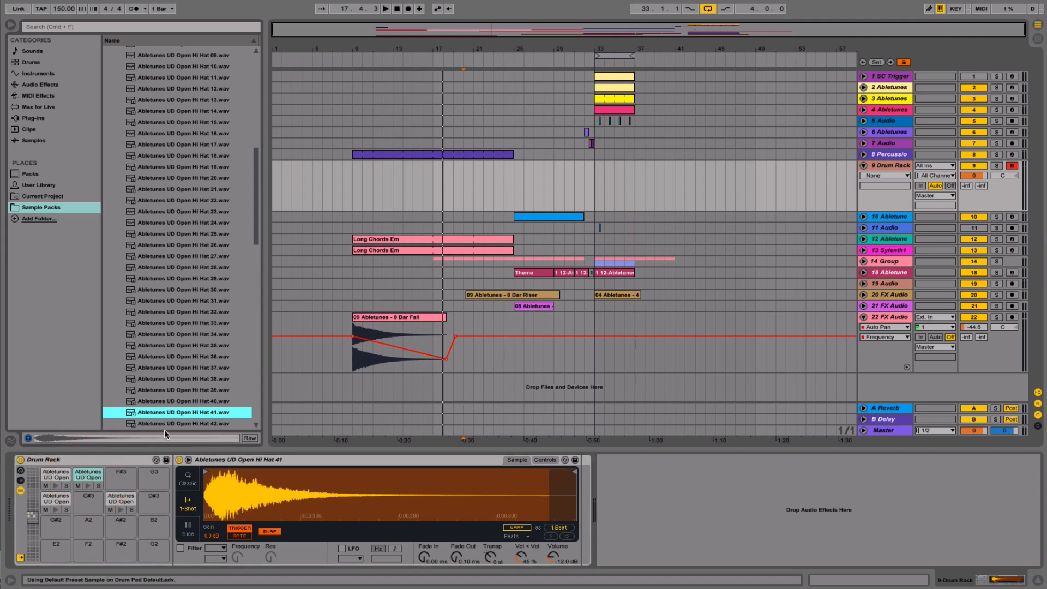
- Play the four loaded hi-hat pads in different orders to try out a rhythm
key("a")
key("s")
key("d")
key("f")
key("a")
key("s")
key("f")
key("d")
key("a")
key("s")
key("d")
key("f")
key("s")
key("d")
key("f")
key("a")
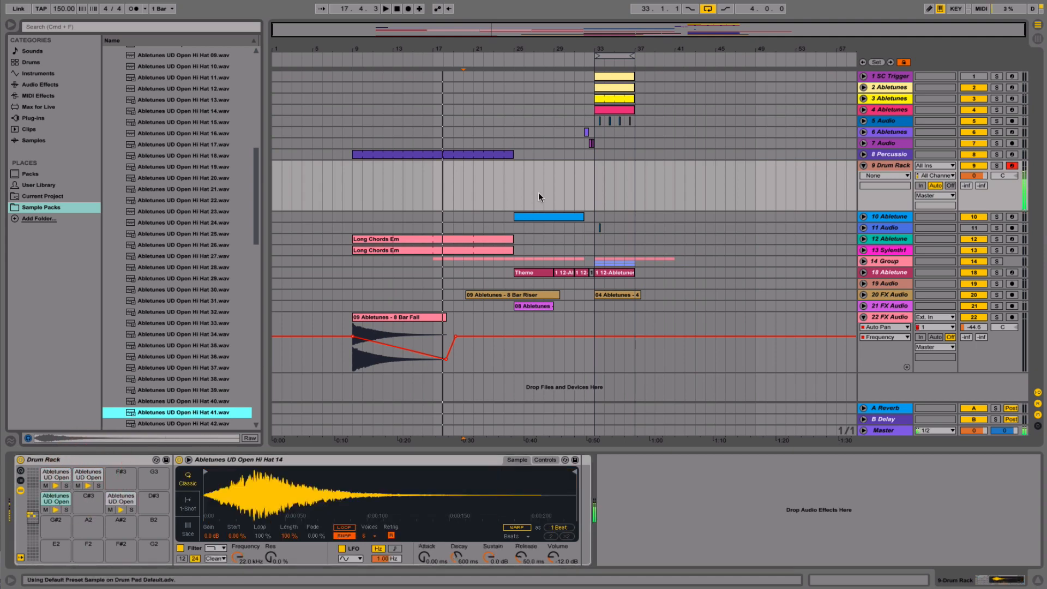
- Insert a one-bar MIDI clip at bar 17 on the Drum Rack track, open its notes and loop that bar in the arrangement
left_click_drag(434, 182, 443, 166)
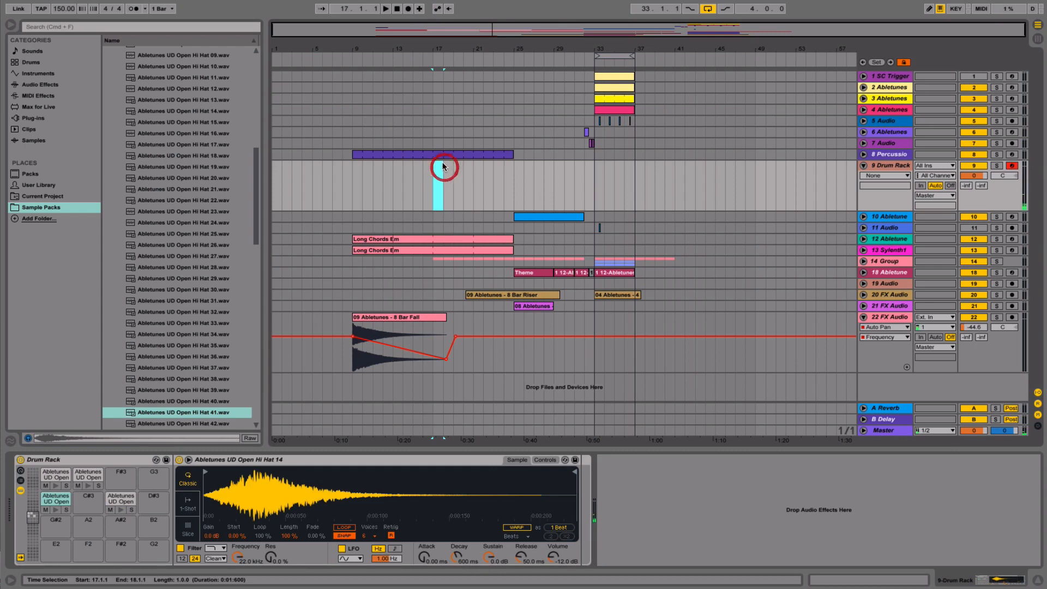
right_click(443, 167)
left_click(492, 228)
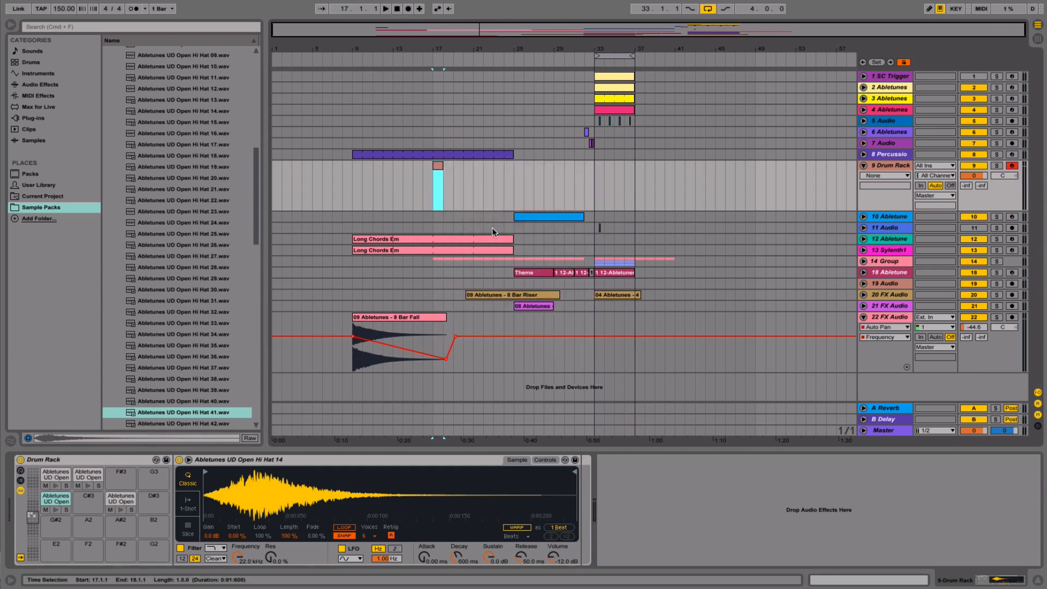
double_click(439, 165)
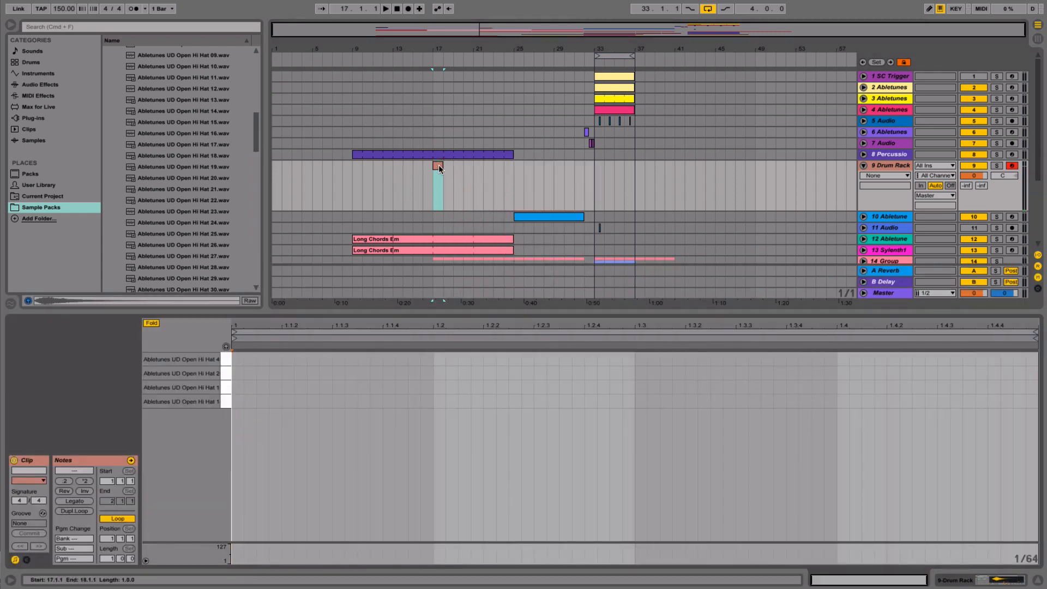
left_click(439, 165)
key("super+l")
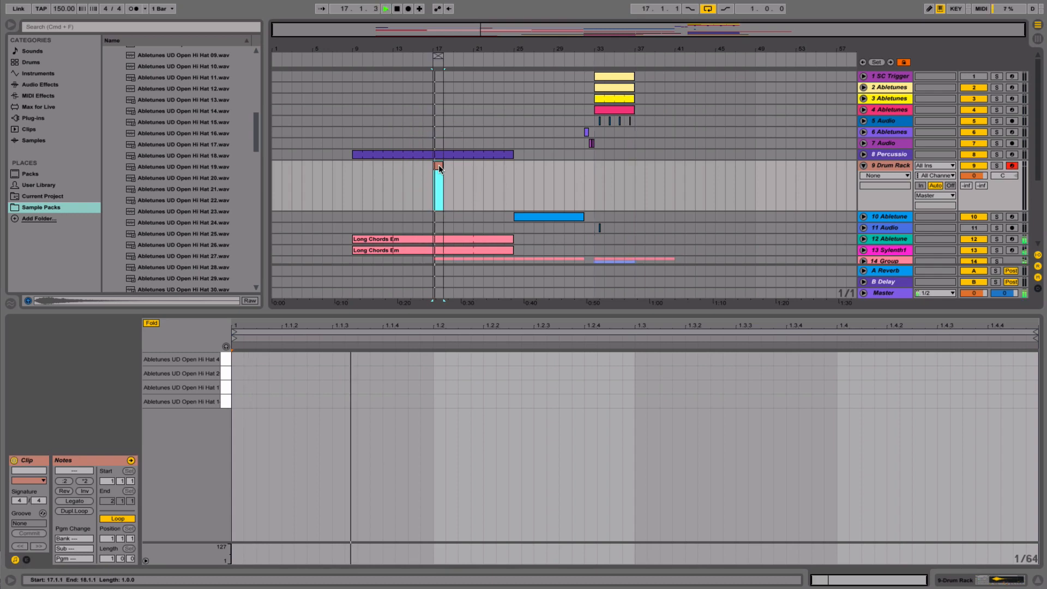
- Add an eighth-note Open Hi Hat 14 hit at the clip's start and lower the Drum Rack track volume to -16.6
scroll(440, 168, "down", 3)
double_click(237, 402)
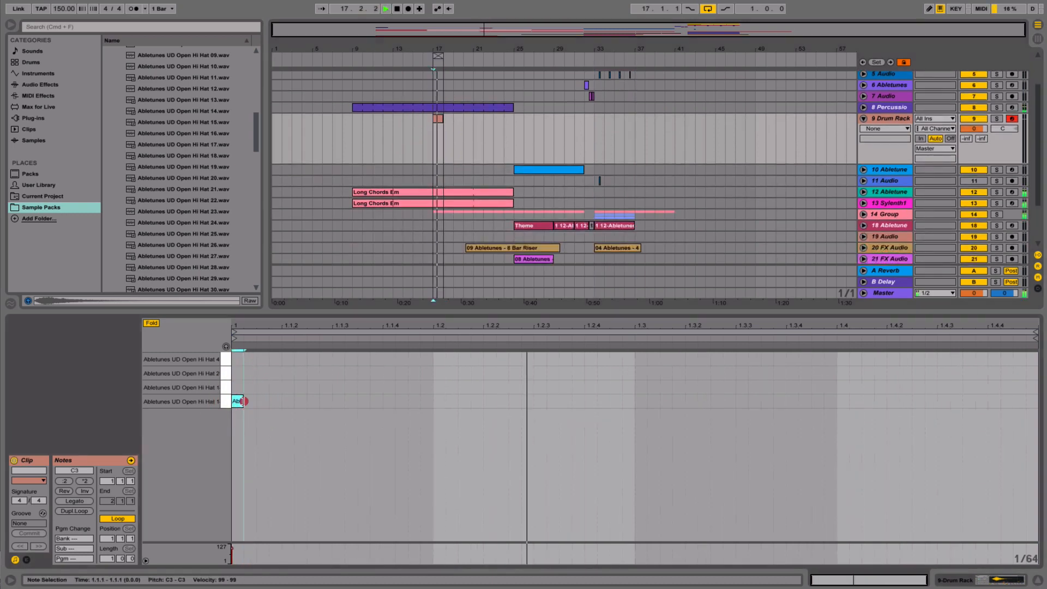
left_click_drag(243, 401, 344, 401)
left_click_drag(978, 129, 978, 151)
- Arrange eighth-note hits in the order Hi Hat 17, 14, 20, 14 over the first half bar and duplicate them across the second half
left_click(278, 399)
left_click_drag(279, 400, 377, 404)
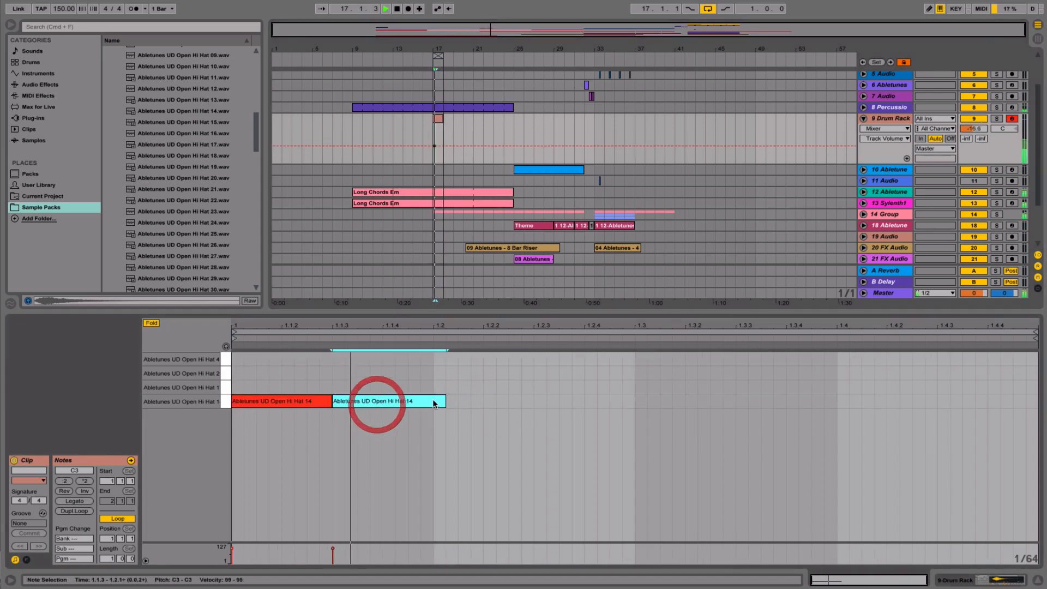
mouse_move(445, 402)
left_mouse_down()
mouse_move(426, 401)
mouse_move(512, 386)
mouse_move(289, 385)
mouse_move(372, 403)
mouse_move(461, 374)
mouse_move(566, 402)
mouse_move(669, 386)
left_mouse_up()
left_click_drag(620, 417, 133, 310)
key("super+d")
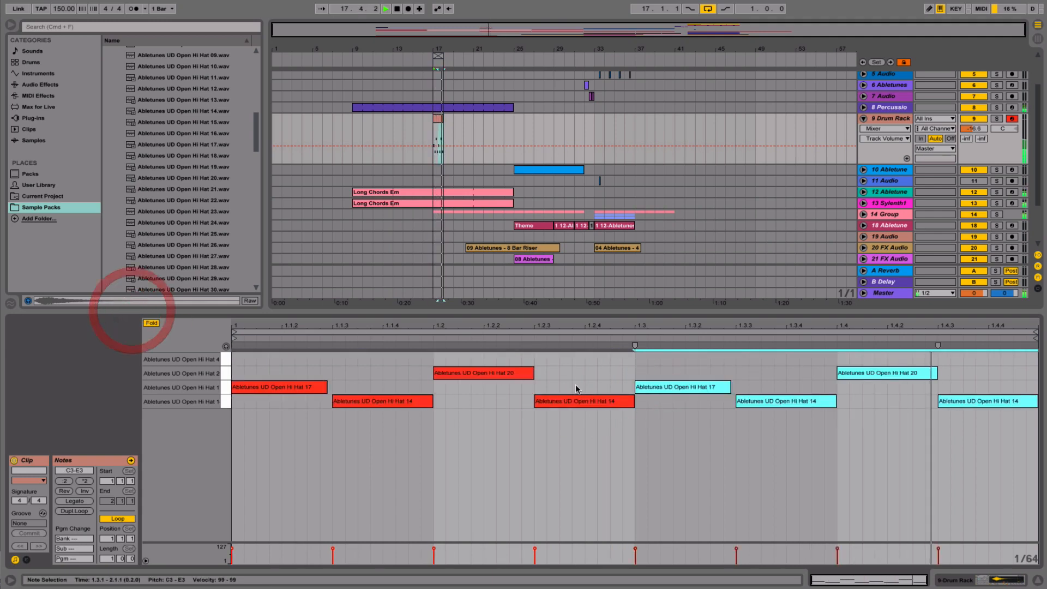
- Layer an Open Hi Hat 17 note under both Hi Hat 20 hits, nudging the 17s slightly earlier and the 20s slightly later
left_click(627, 373)
left_click(647, 372)
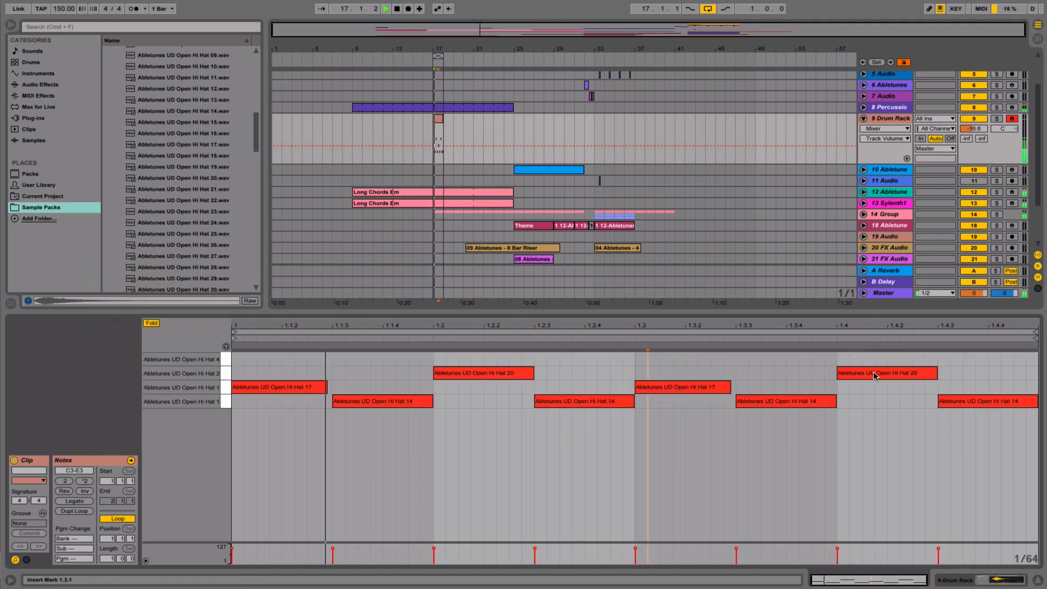
double_click(458, 386)
double_click(866, 386)
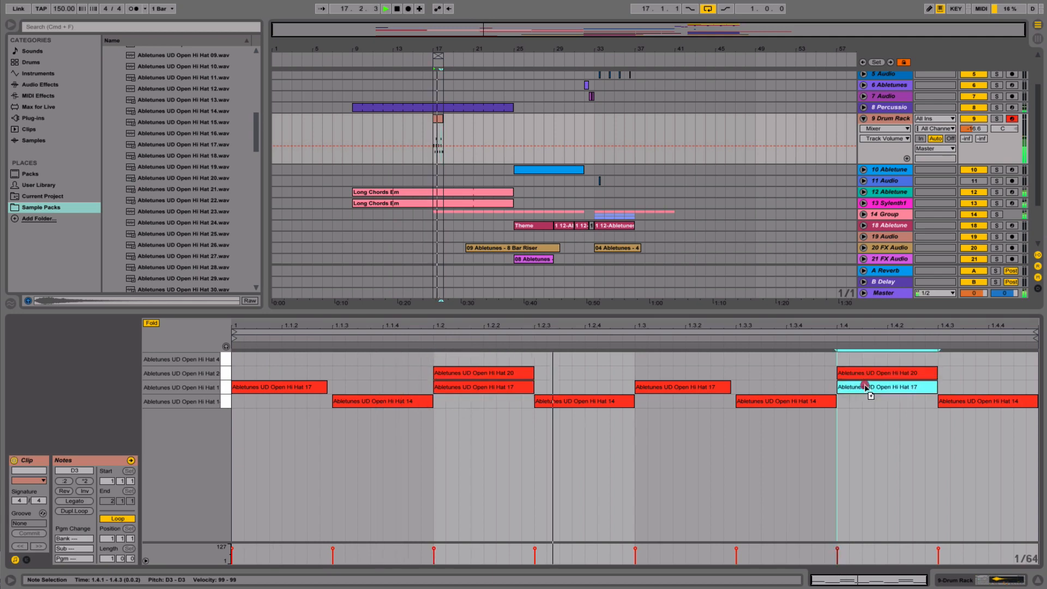
left_click_drag(973, 368, 453, 386)
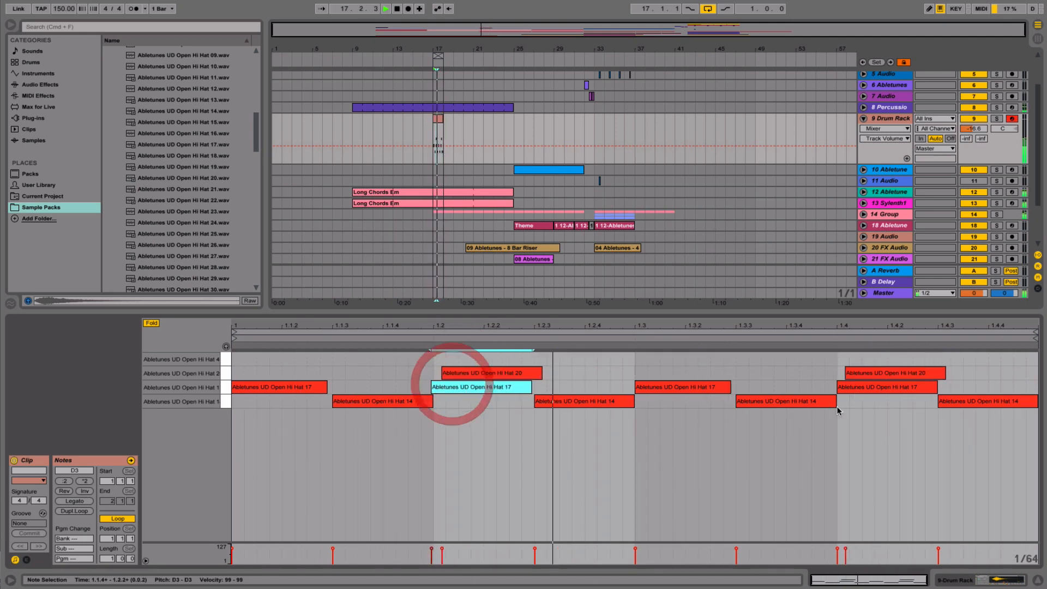
left_click_drag(856, 387, 862, 373)
left_click(890, 120)
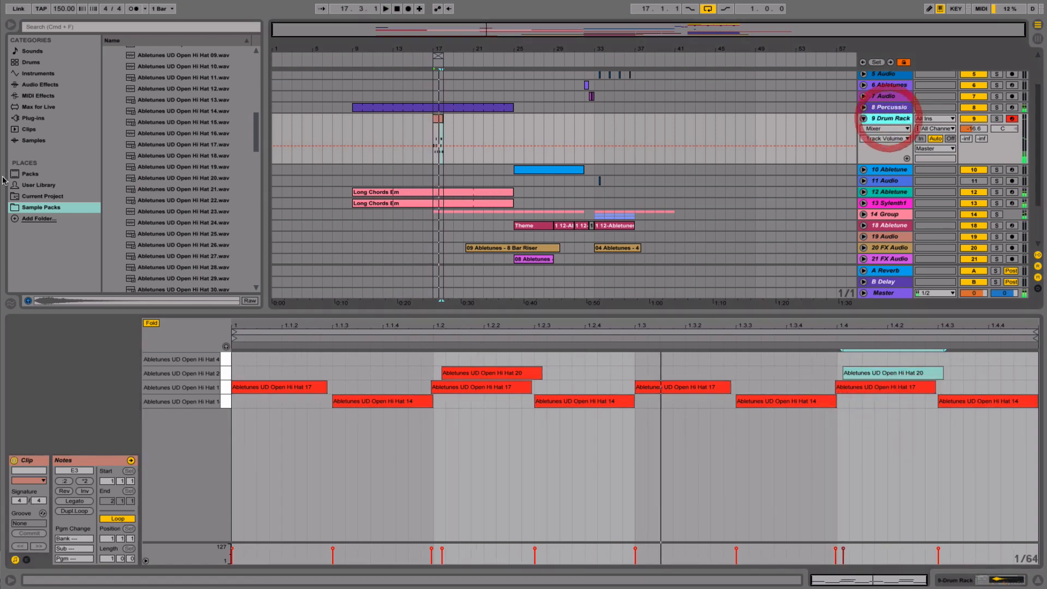
- Collapse the Open Hi Hats folder of Ablefunes - Urban Drums and browse its Percussion samples down to the shakers and maracas
scroll(209, 215, "up", 2)
scroll(209, 215, "up", 4)
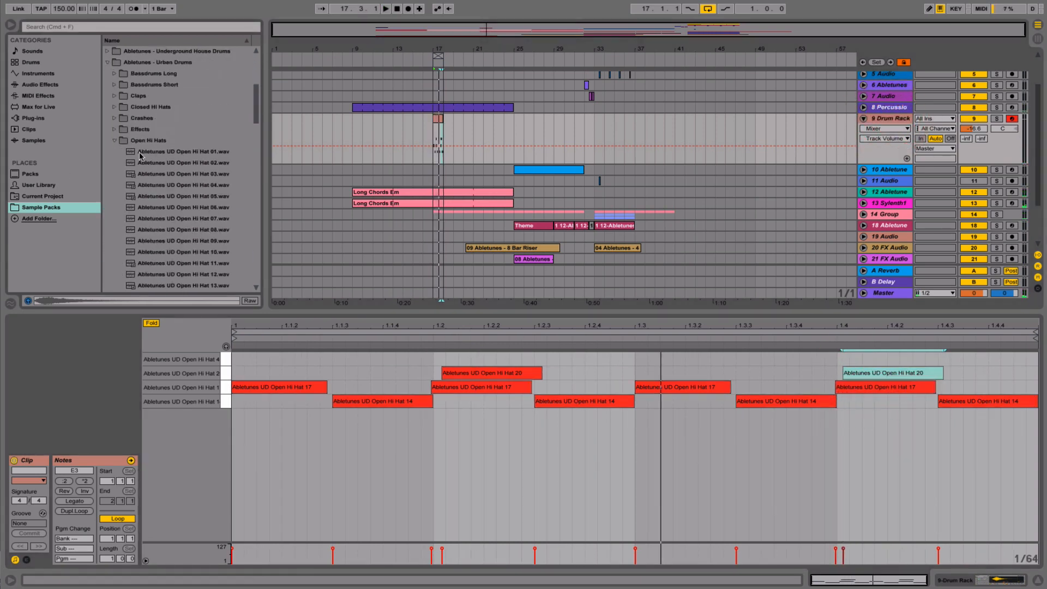
left_click(114, 141)
left_click(114, 230)
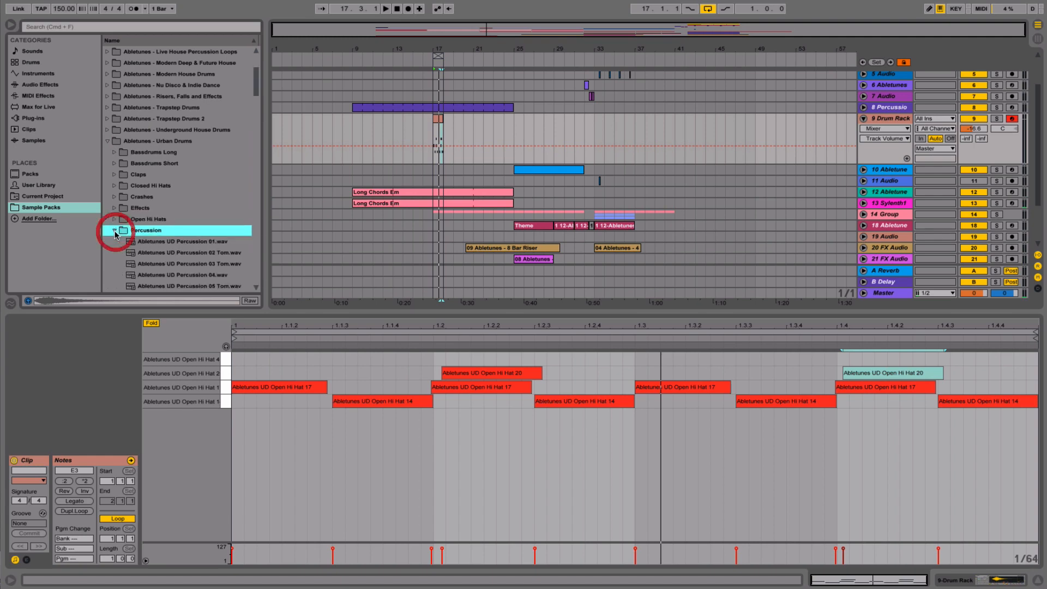
scroll(114, 231, "down", 15)
scroll(115, 231, "down", 3)
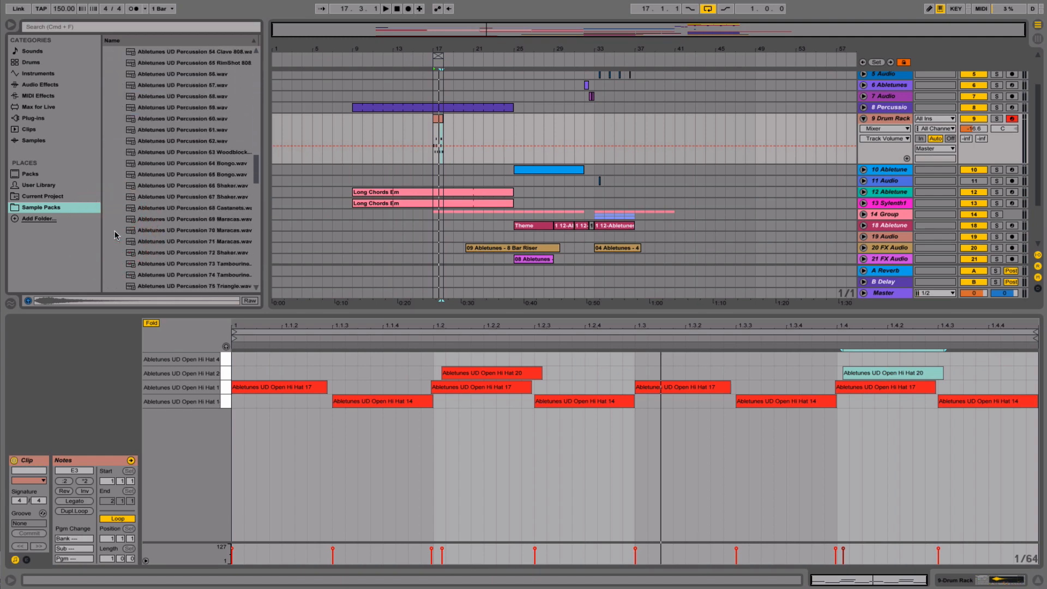
- Audition shaker, maracas and tambourine samples and load Percussion 73 Tambourine onto the Drum Rack's empty G3 pad
left_click(185, 188)
left_click(179, 198)
left_click(177, 216)
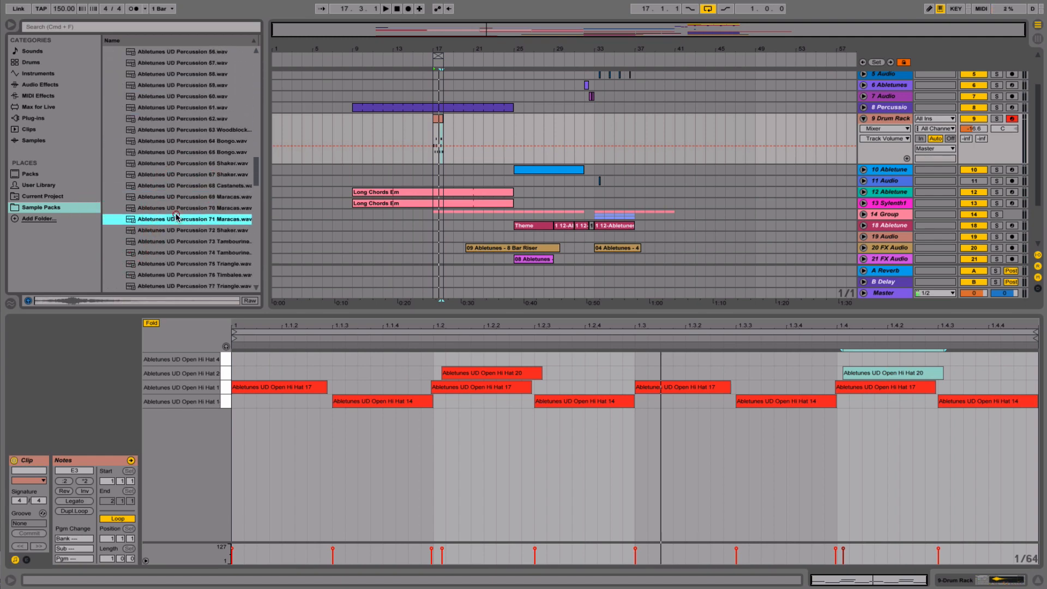
left_click(183, 208)
left_click(177, 219)
scroll(176, 221, "down", 1)
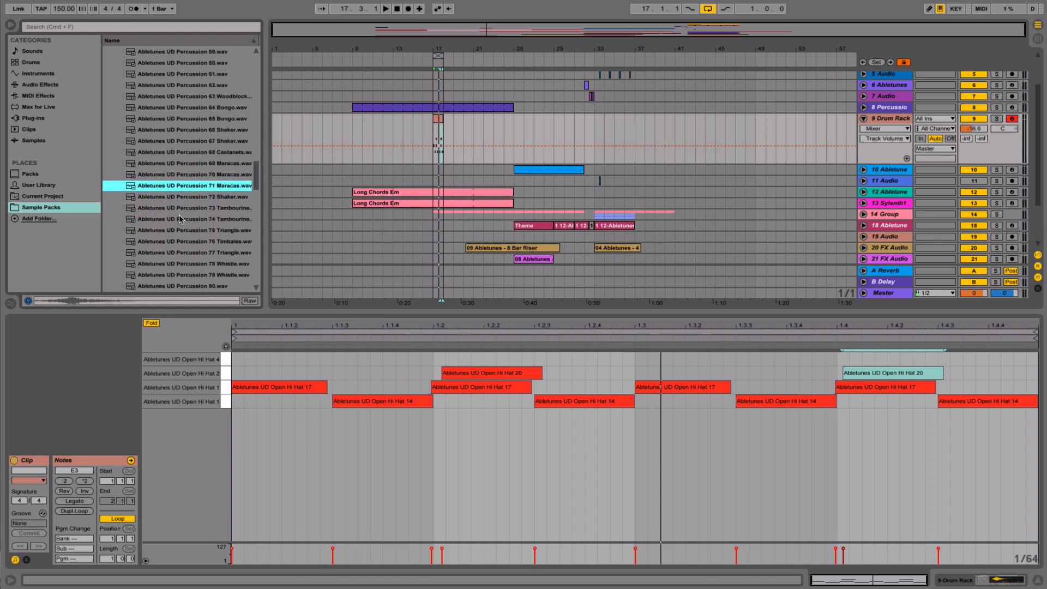
left_click(176, 219)
left_click(183, 207)
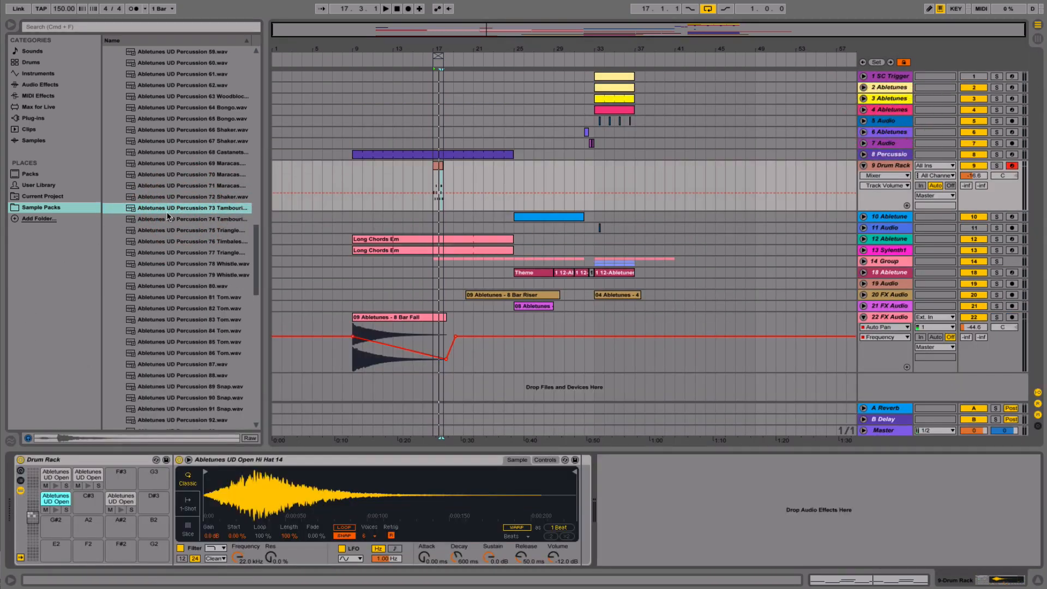
left_click_drag(168, 211, 153, 484)
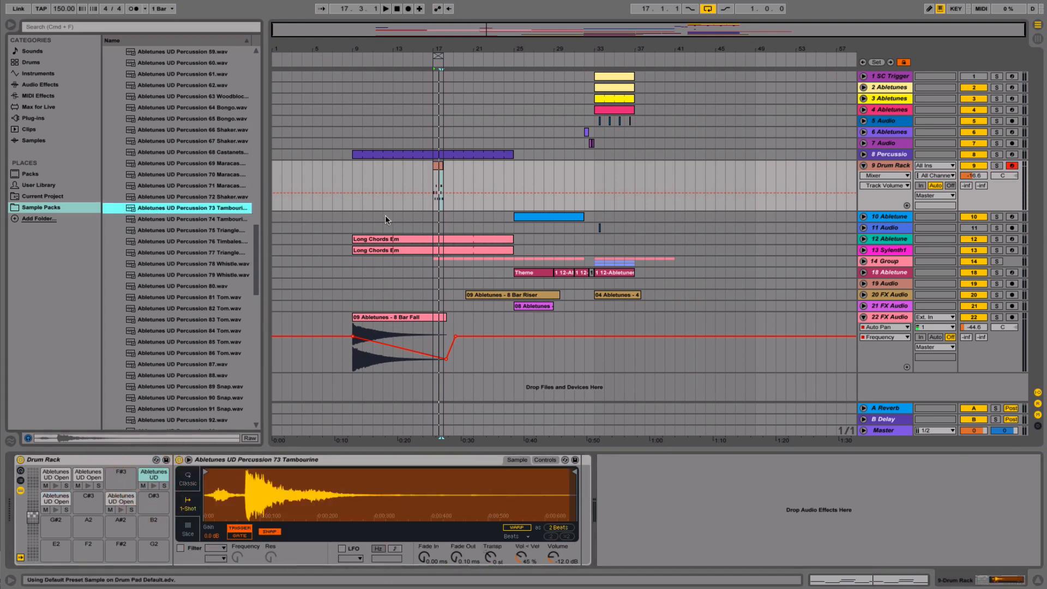
- Add a loud Percussion 73 Tambourine note to the hi-hat clip, starting just before beat 3 and lasting to about 1.3.4
double_click(438, 166)
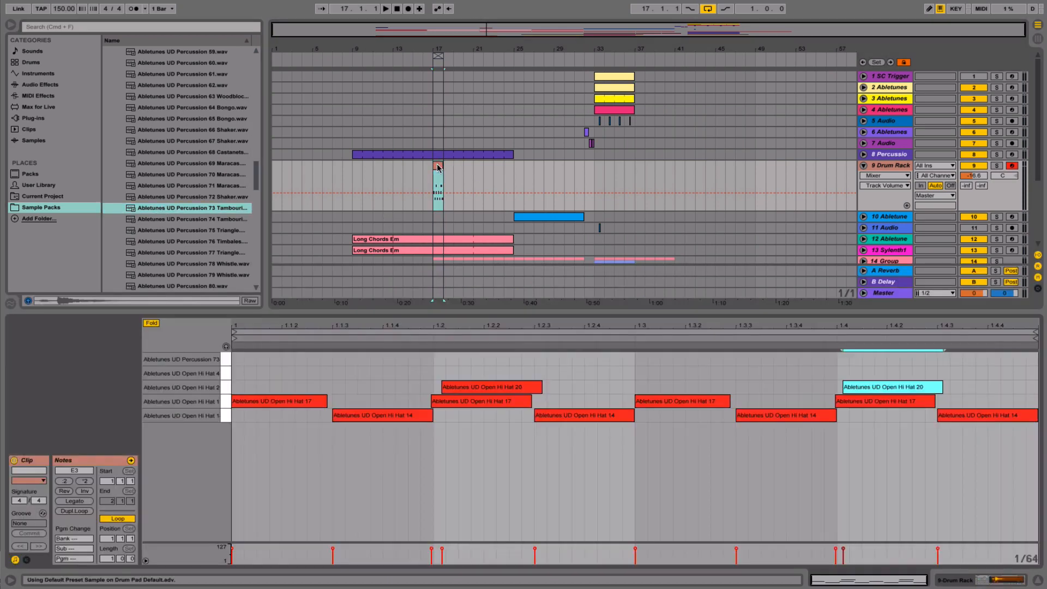
double_click(443, 359)
left_click_drag(443, 356, 671, 356)
key("space")
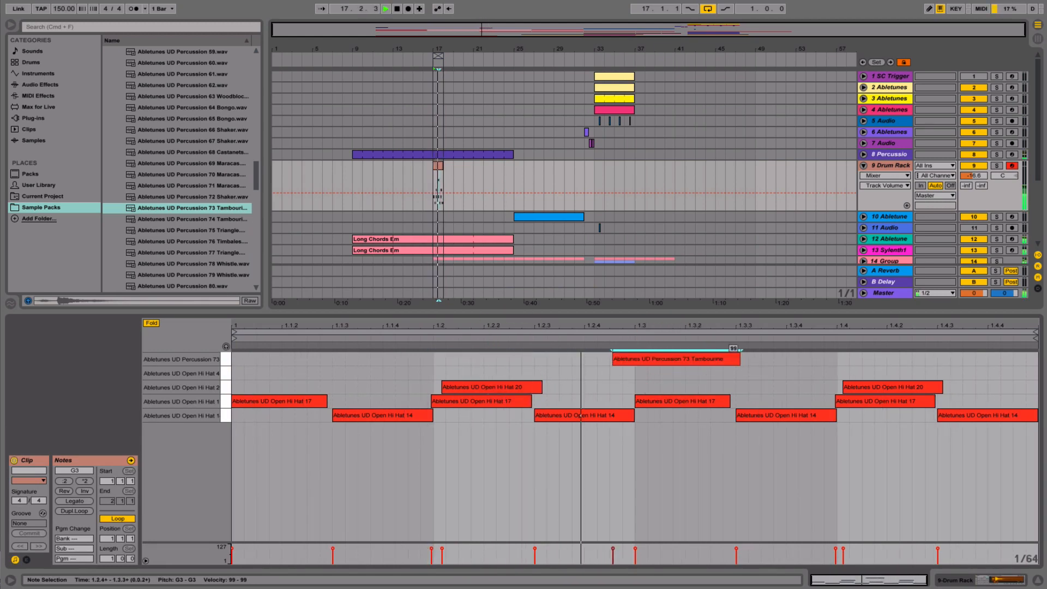
left_click_drag(740, 360, 793, 358)
- Lower the velocity of all hi-hat notes and reduce the two Open Hi Hat 20 notes further, to velocities 3 and 24
left_click_drag(992, 448, 152, 371)
left_click_drag(464, 388, 479, 425)
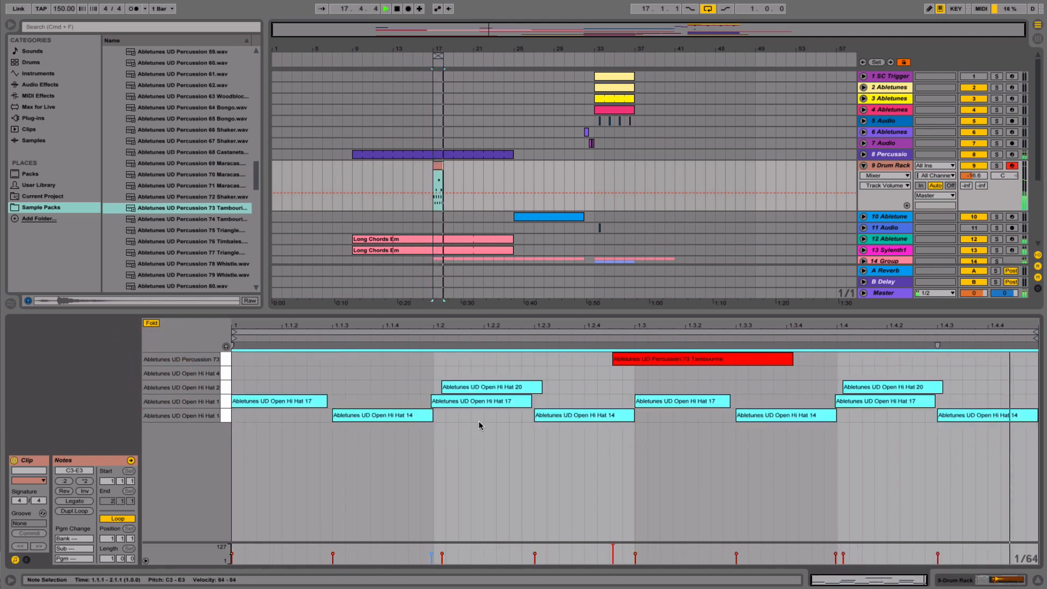
left_click(482, 450)
left_click_drag(478, 387, 478, 420)
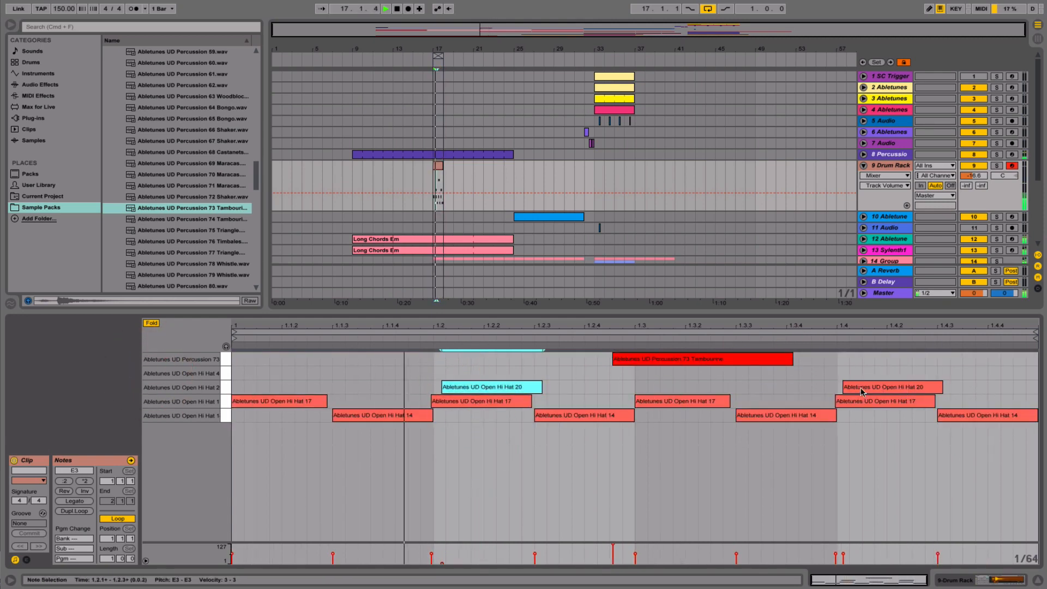
left_click(902, 385)
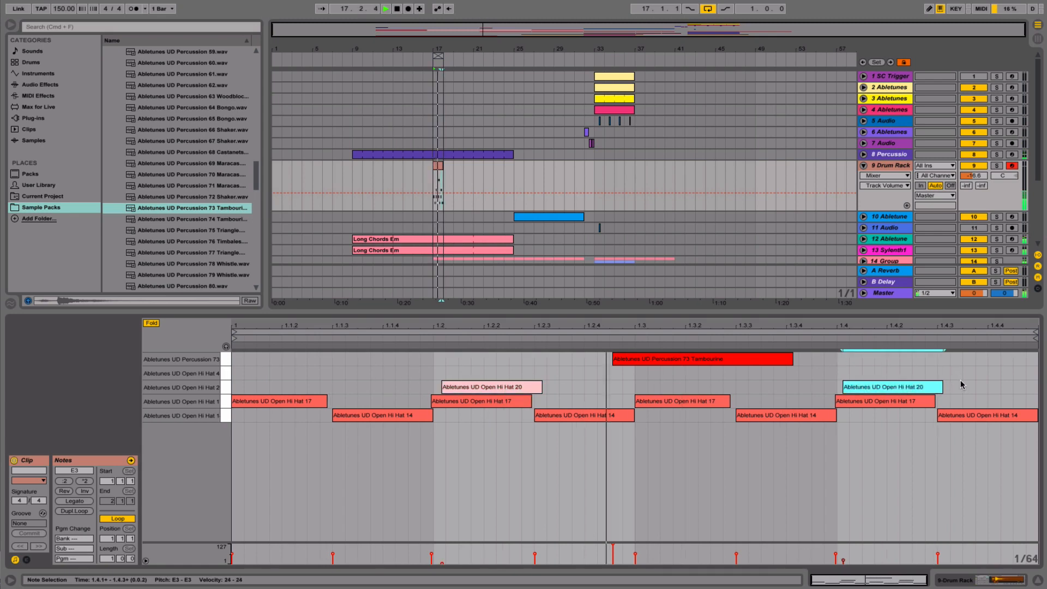
- Shorten both Open Hi Hat 20 notes to about a 1/32 note and raise the velocity of all Hi Hat 17 and 14 notes
left_click(540, 387, "shift")
left_click_drag(540, 386, 463, 386)
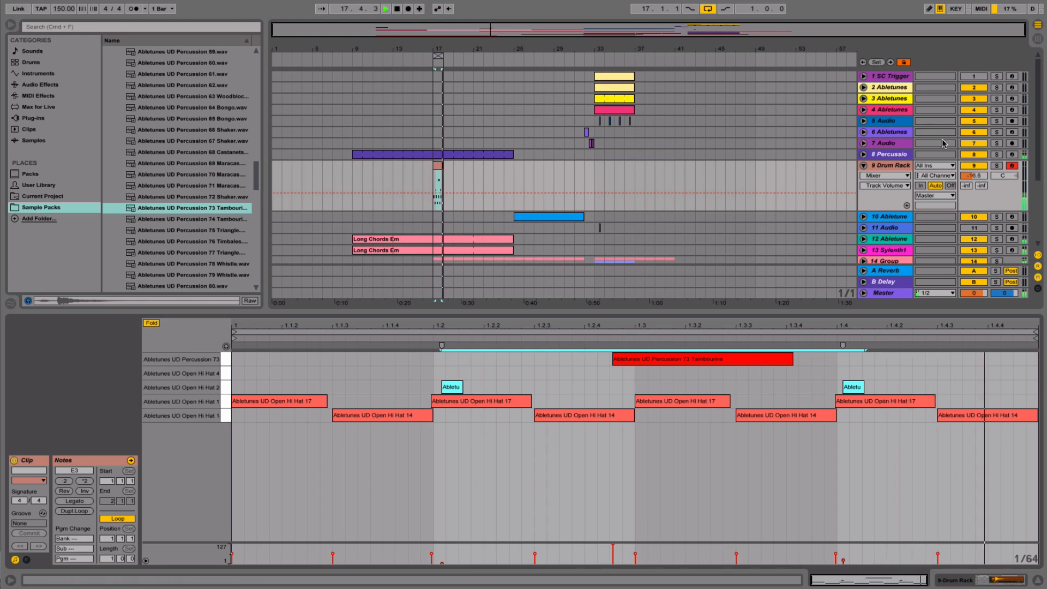
left_click(981, 379)
left_click_drag(991, 398, 223, 509)
left_click_drag(266, 401, 266, 387)
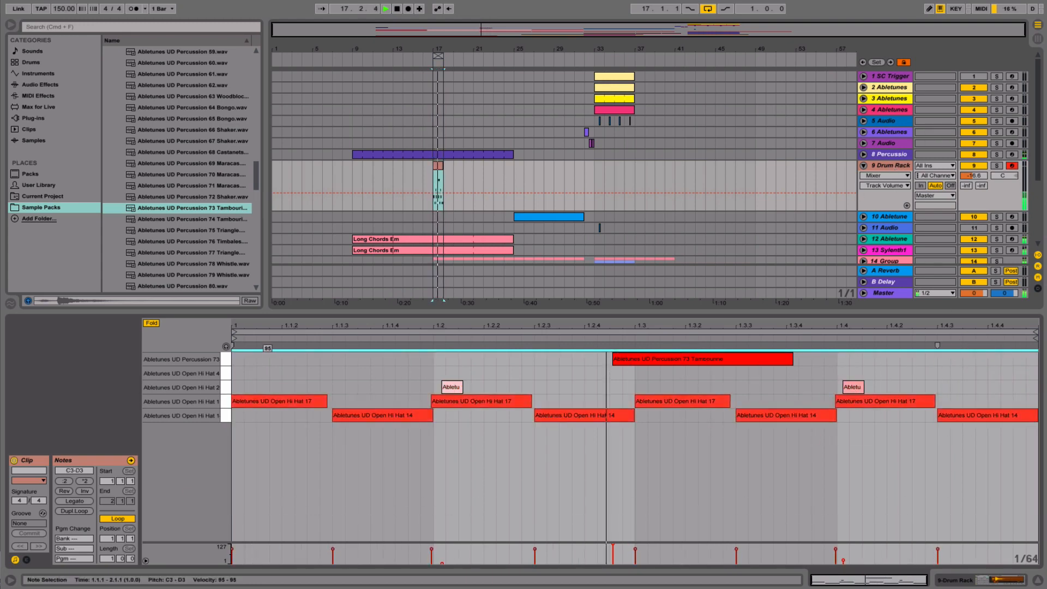
- Extend the Drum Rack clip to bar 21 and stretch the arrangement loop to four bars, 17 to 21
left_click_drag(443, 166, 481, 165)
left_click_drag(443, 56, 473, 54)
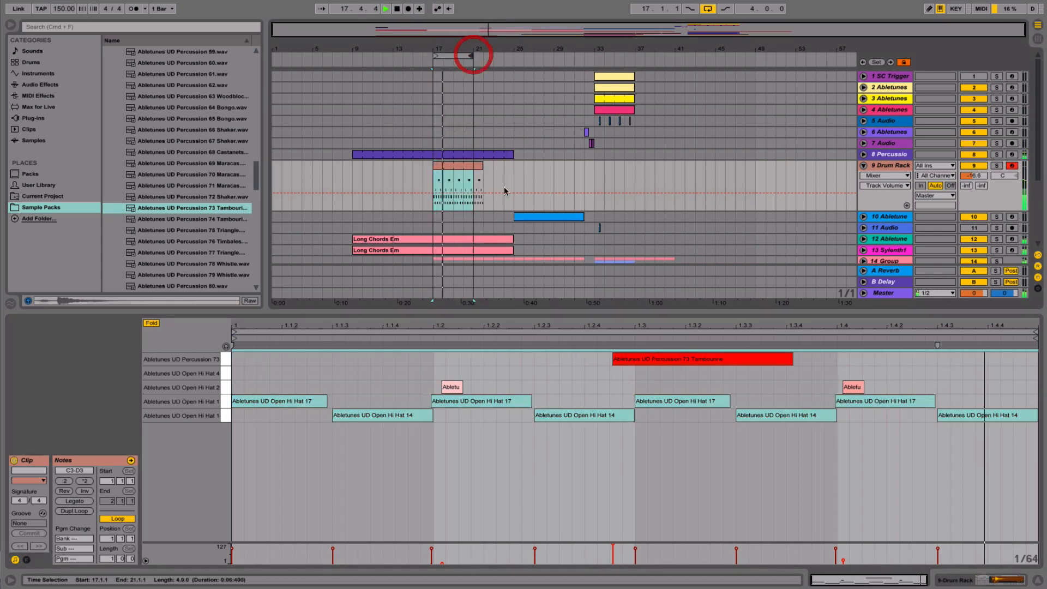
left_click(481, 166)
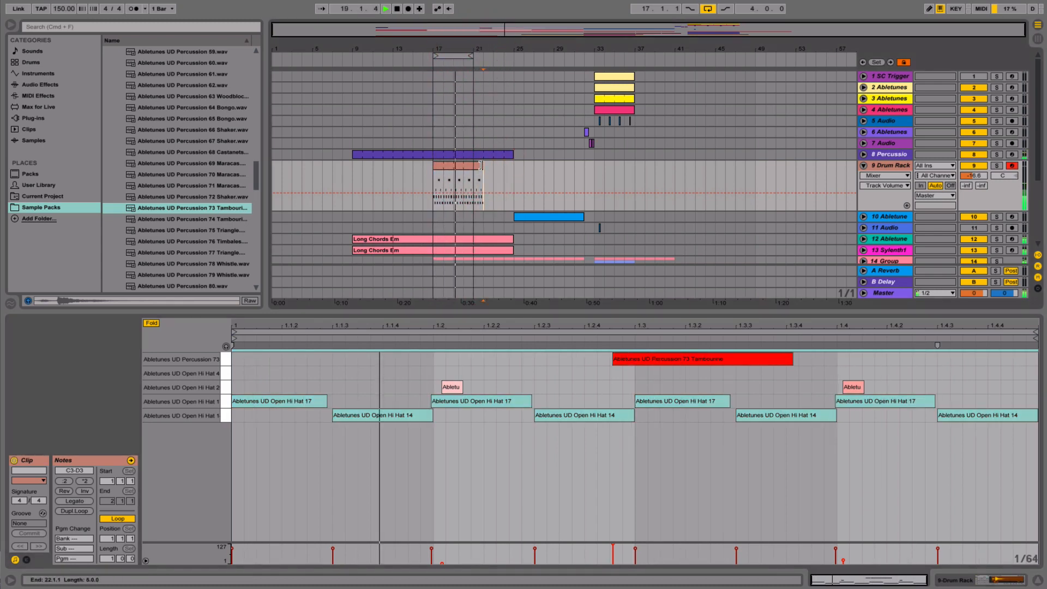
left_click_drag(480, 165, 474, 165)
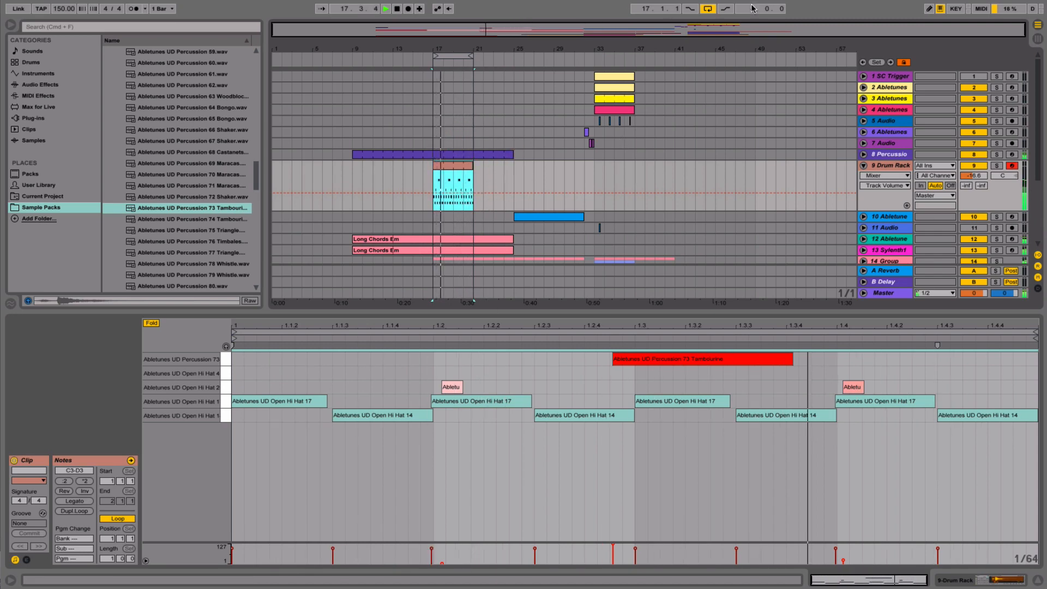
- Turn off arrangement looping, hide the note editor and extend the Drum Rack clip to bar 25
left_click(1038, 580)
left_click(502, 172)
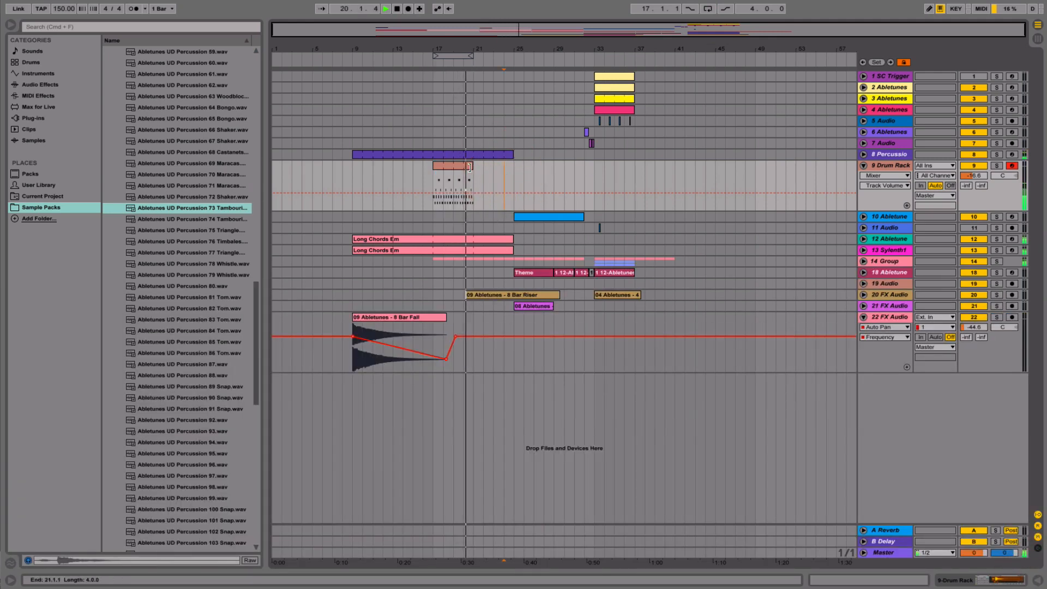
left_click_drag(470, 167, 513, 165)
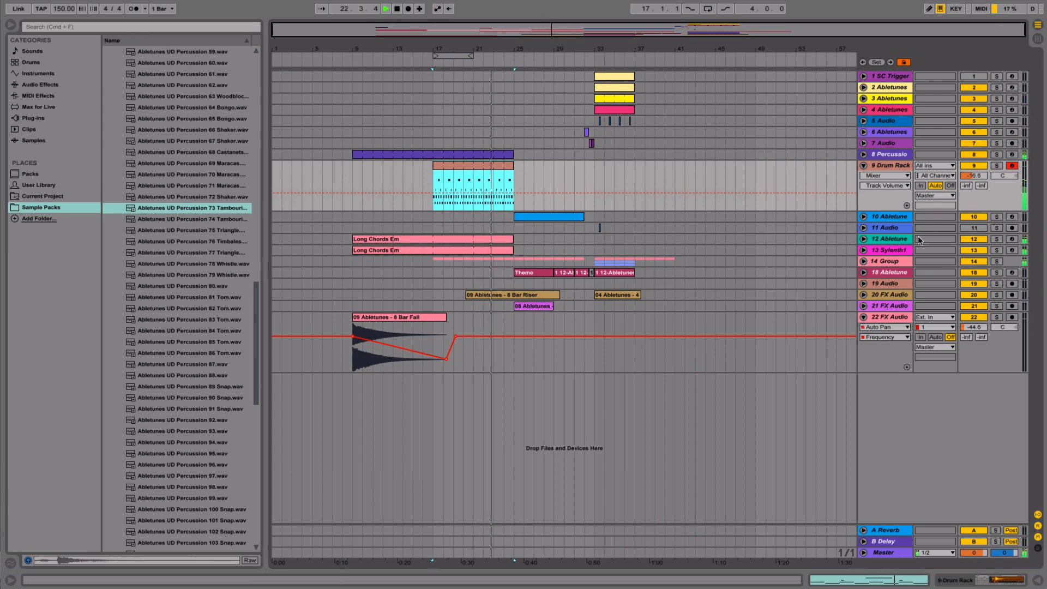
- Unfold tracks 12 and 13 and the 14 Group to examine their clips and automation while the arrangement plays
left_click(866, 239)
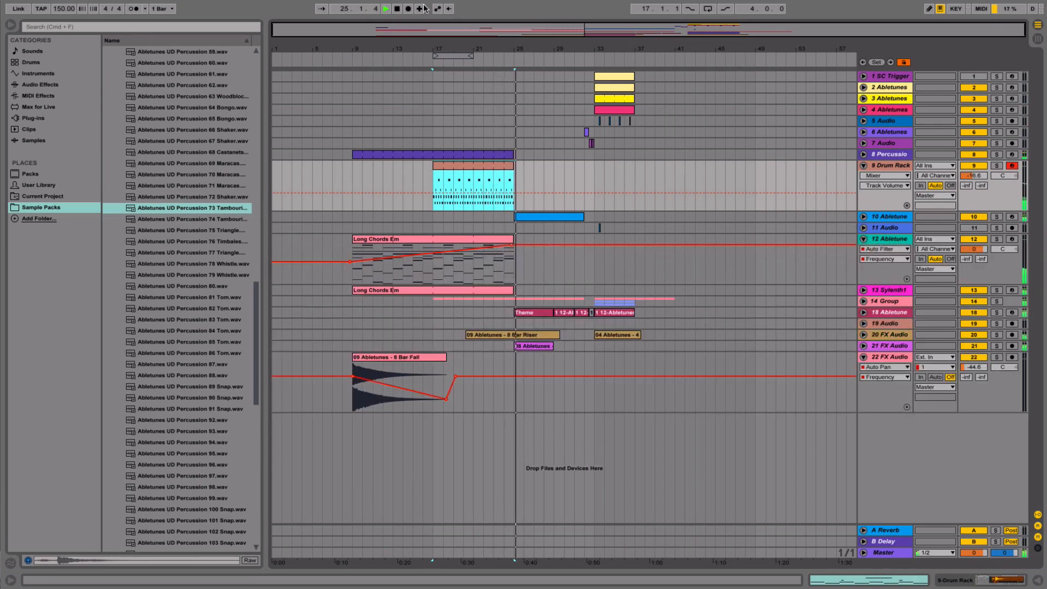
left_click(864, 290)
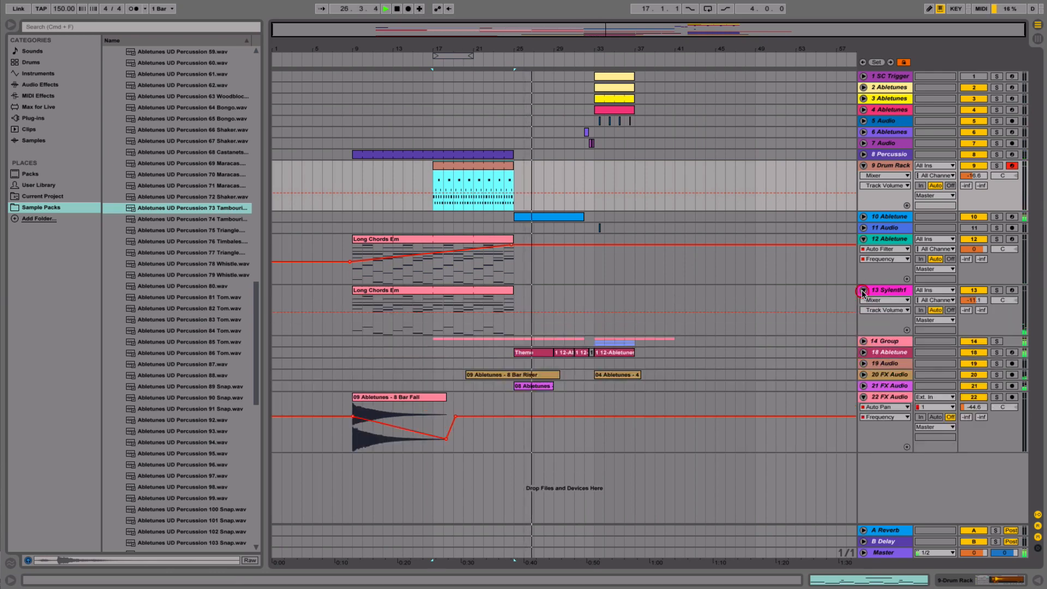
left_click(864, 341)
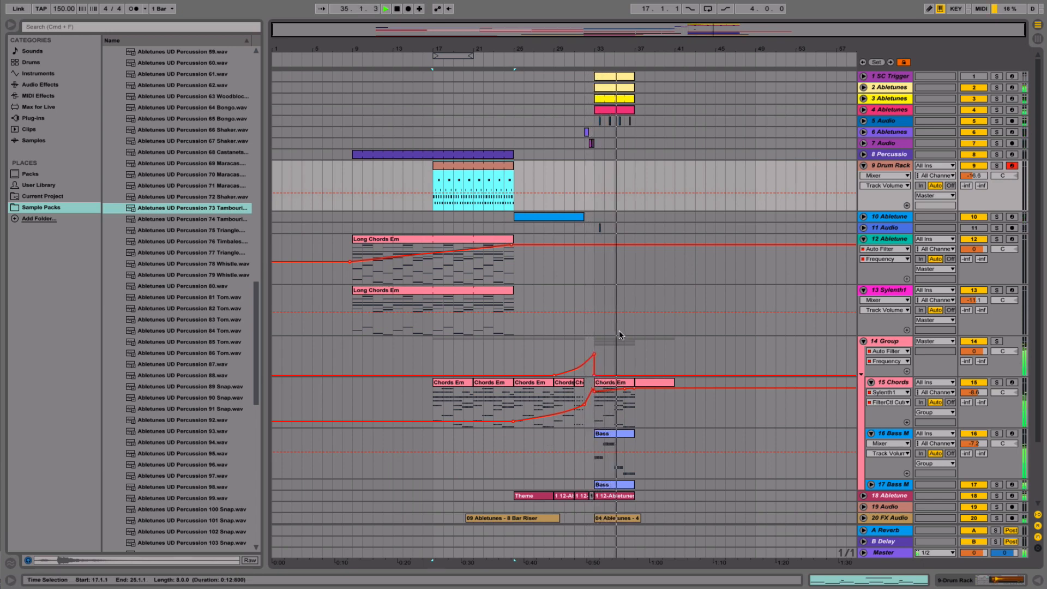
scroll(642, 259, "down", 4)
scroll(641, 264, "up", 4)
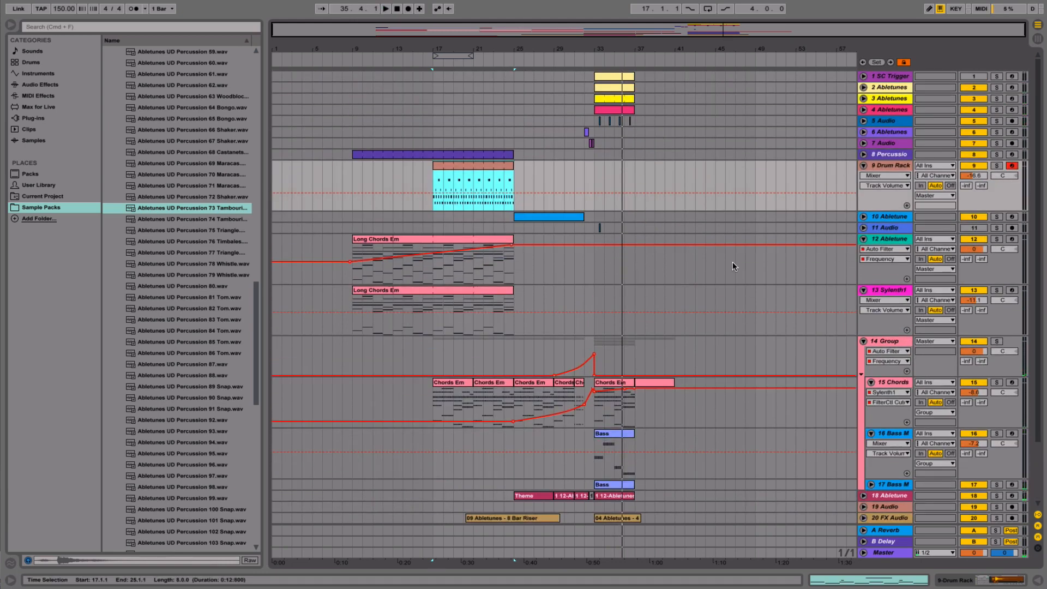
scroll(732, 266, "down", 4)
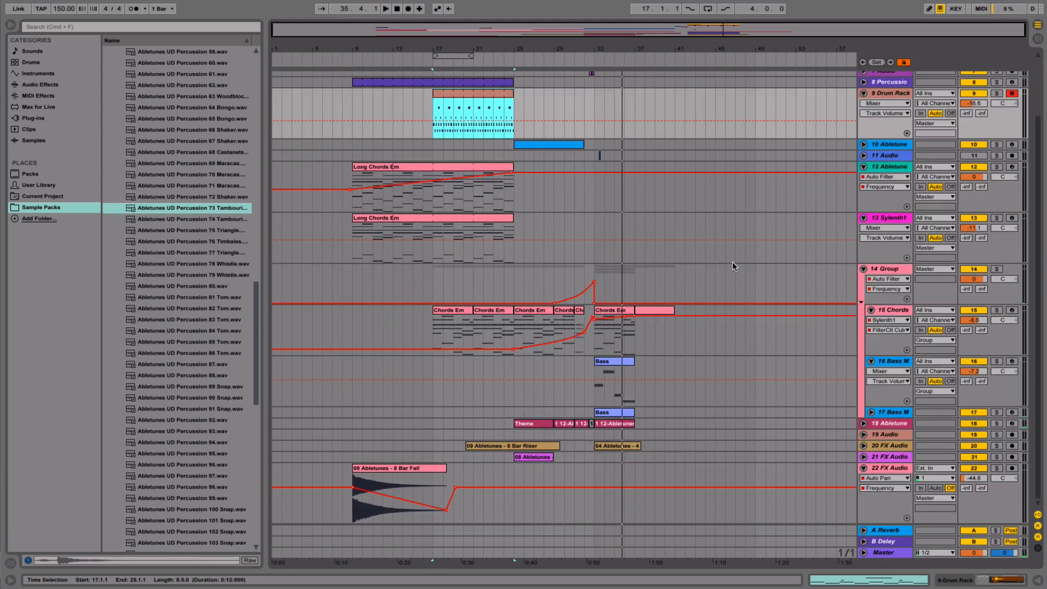
- Set the insert position to bar 29 with track 21 FX Audio unfolded and selected, and browse back up to the sample pack folders
left_click(554, 474)
key("space")
left_click(864, 457)
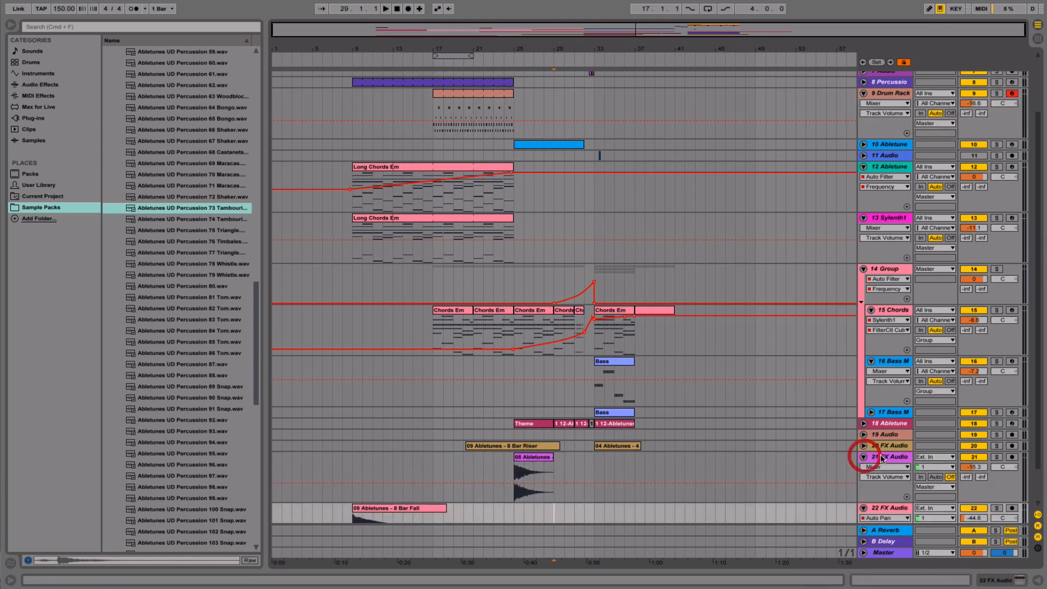
left_click(875, 457)
scroll(185, 242, "up", 15)
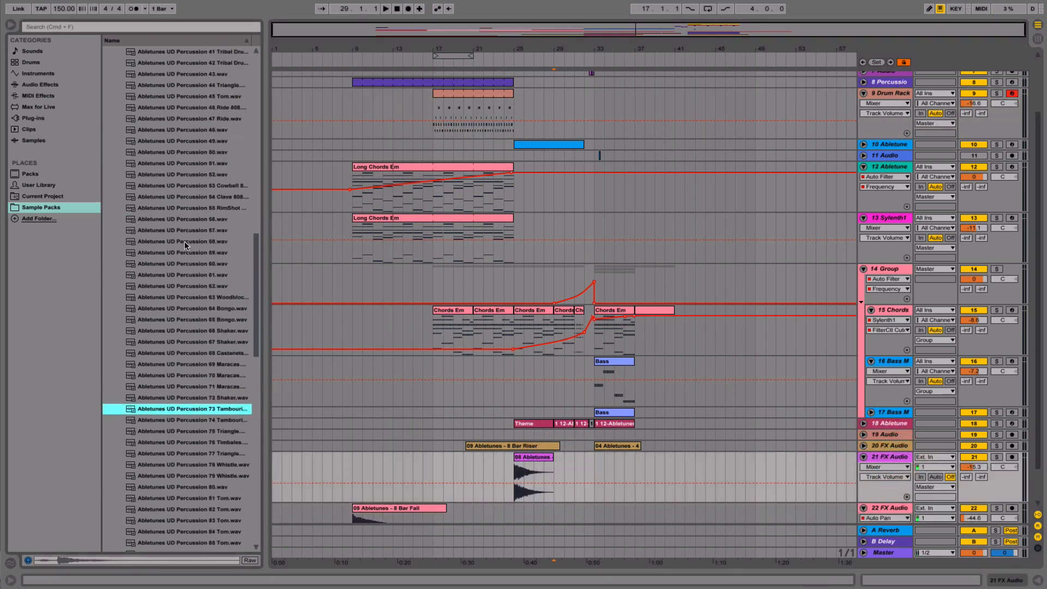
scroll(186, 243, "up", 5)
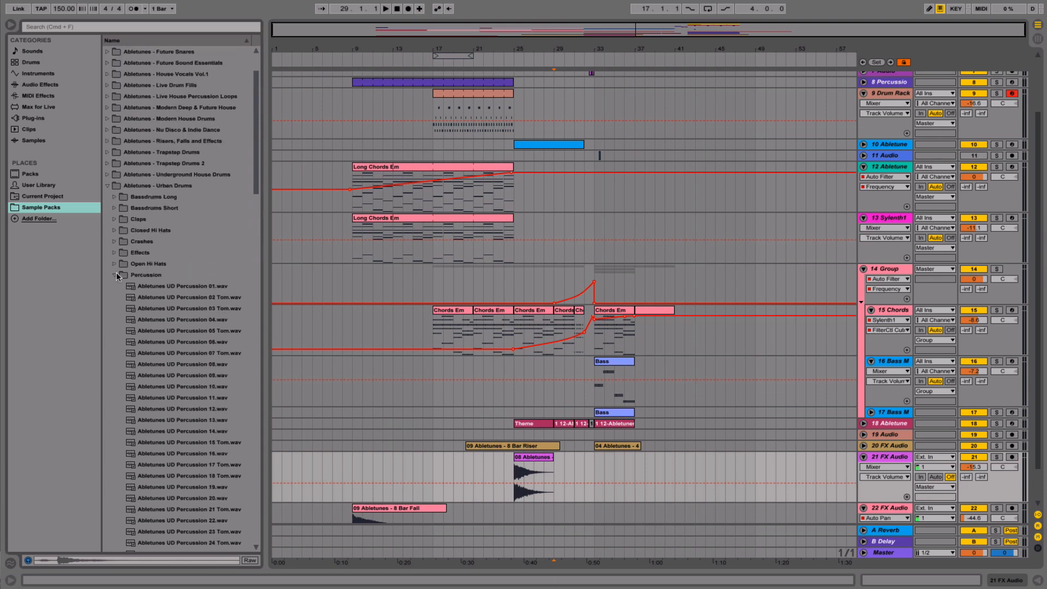
- Audition the impact samples in the Effects folder of the Abletunes - Urban Drums pack, ending on UD SFX 13 Impact
left_click(114, 277)
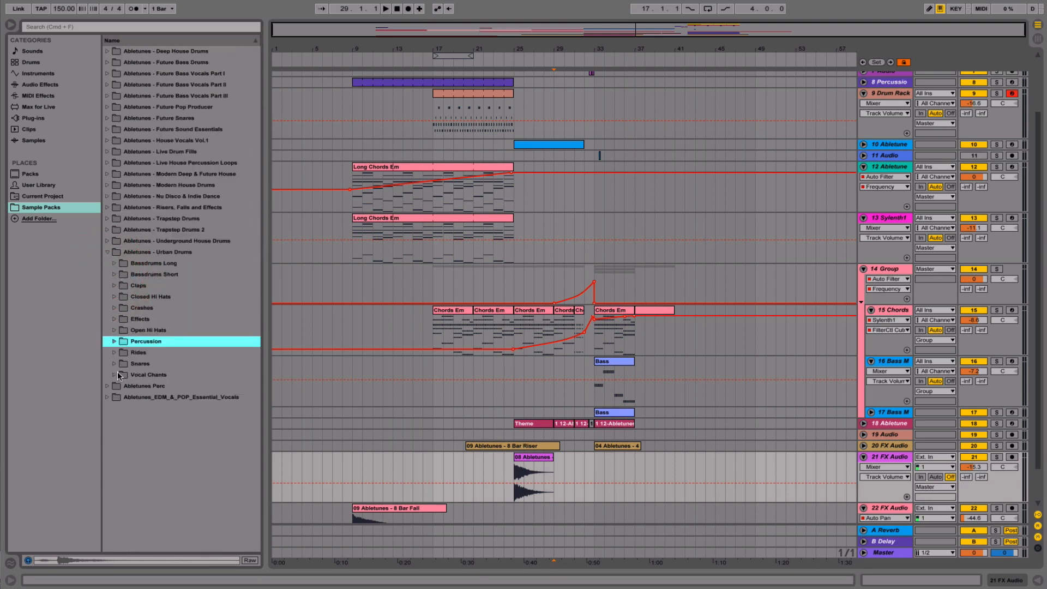
left_click(115, 319)
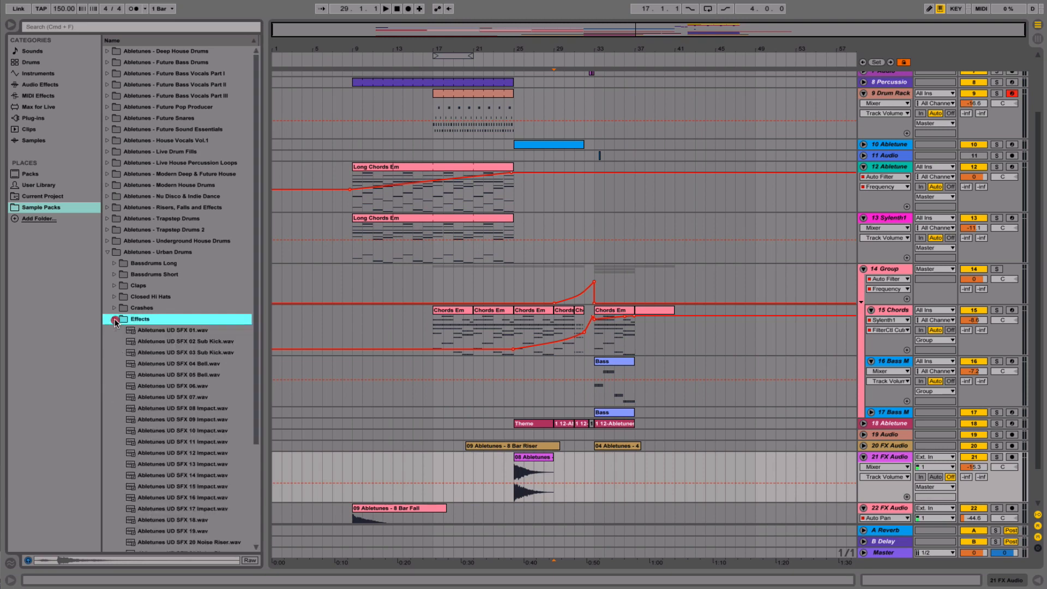
left_click(139, 375)
left_click(153, 419)
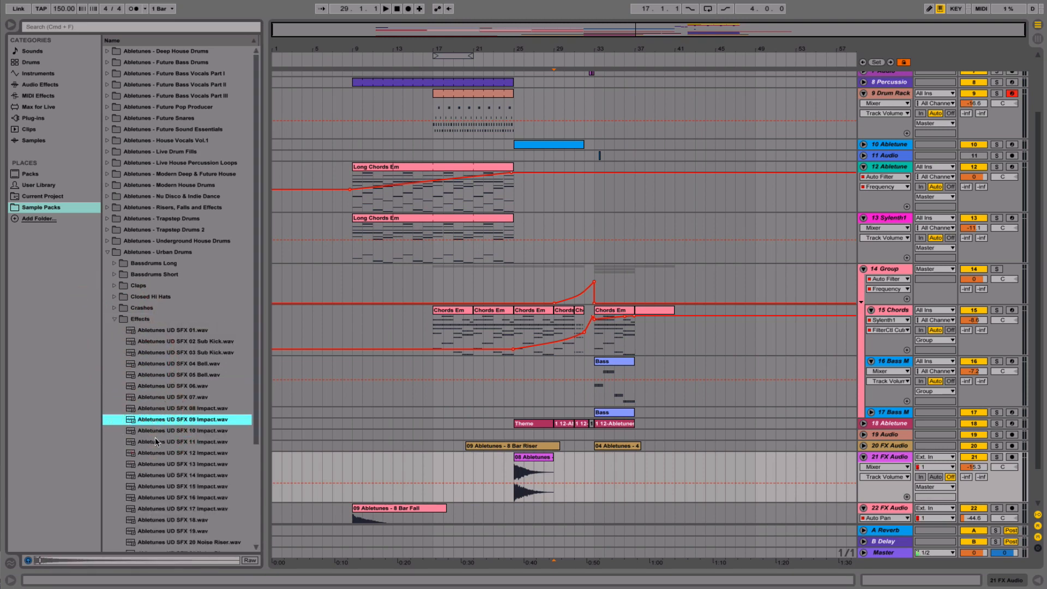
left_click(158, 442)
left_click(159, 452)
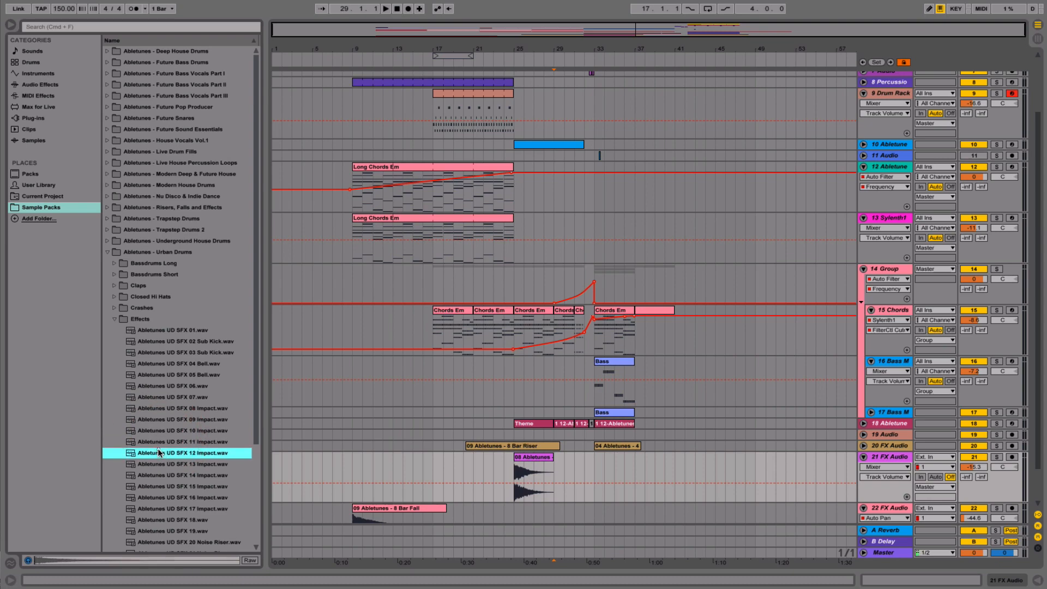
left_click(160, 464)
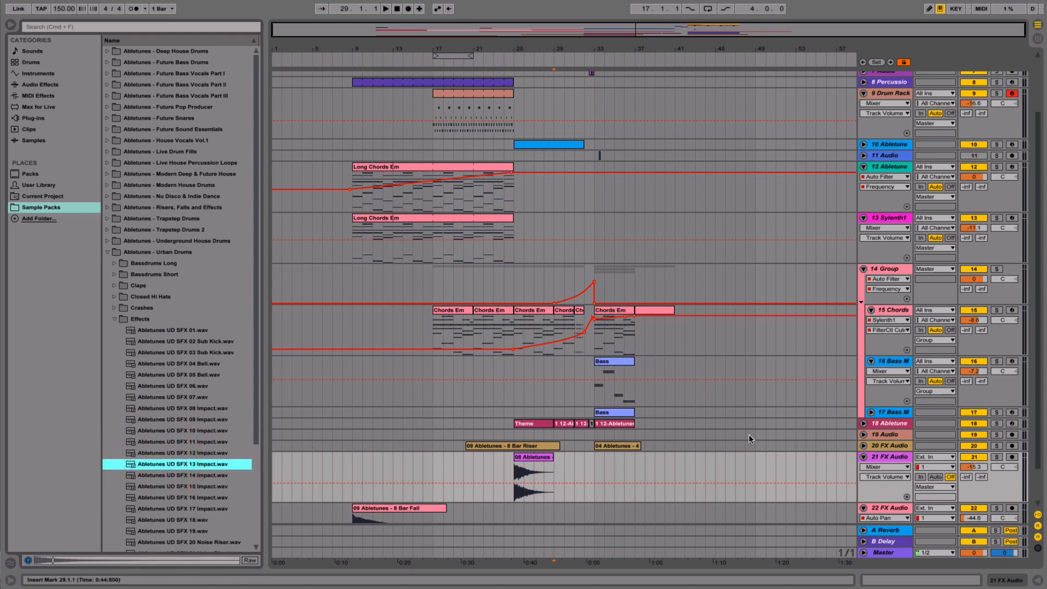
- Insert an audio track after 21 FX Audio and place the Abletunes UD SFX 13 Impact sample on it at bar 25
left_click(895, 457)
key("super+t")
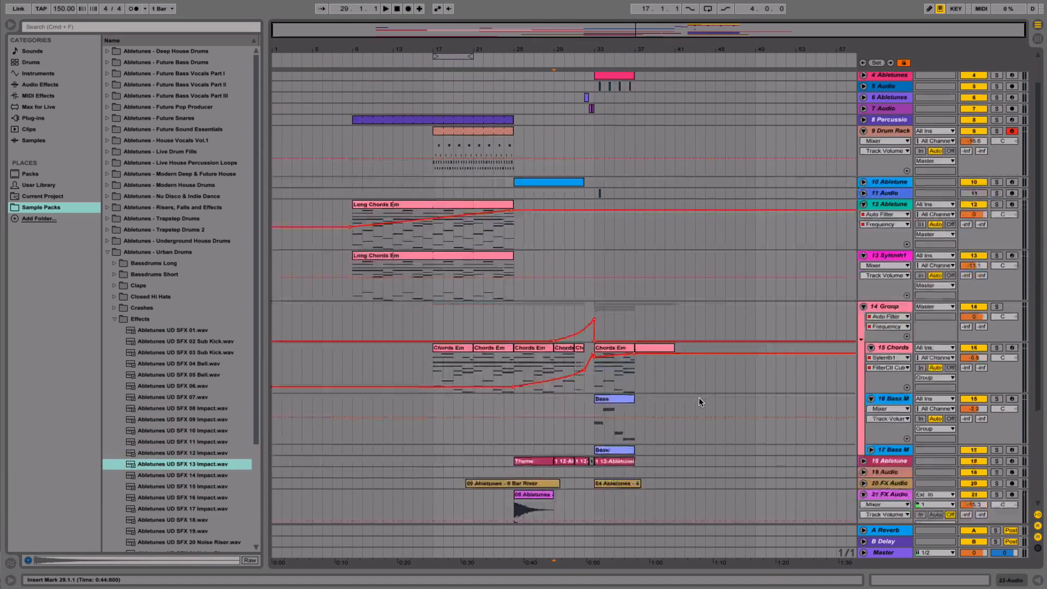
left_click_drag(235, 464, 503, 445)
- Reverse the UD SFX 13 Impact clip and set its warp mode to Re-Pitch
double_click(557, 417)
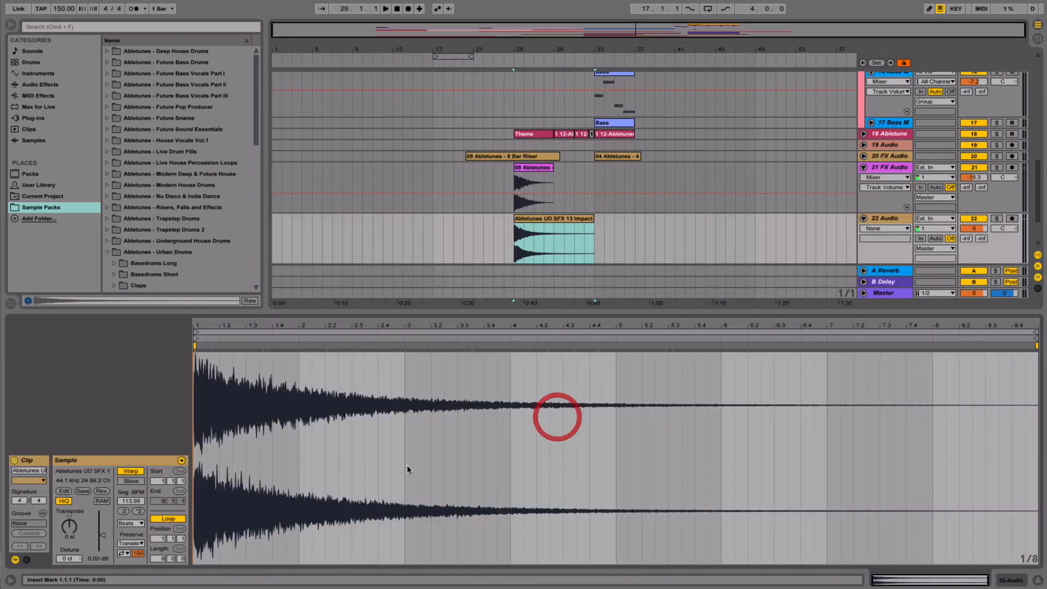
left_click(104, 490)
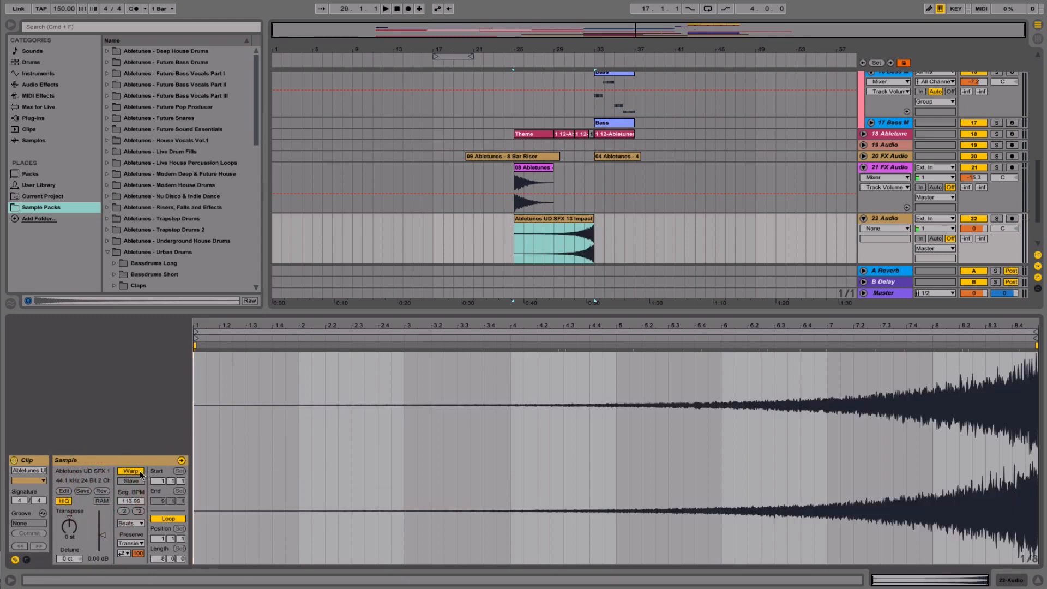
left_click(132, 523)
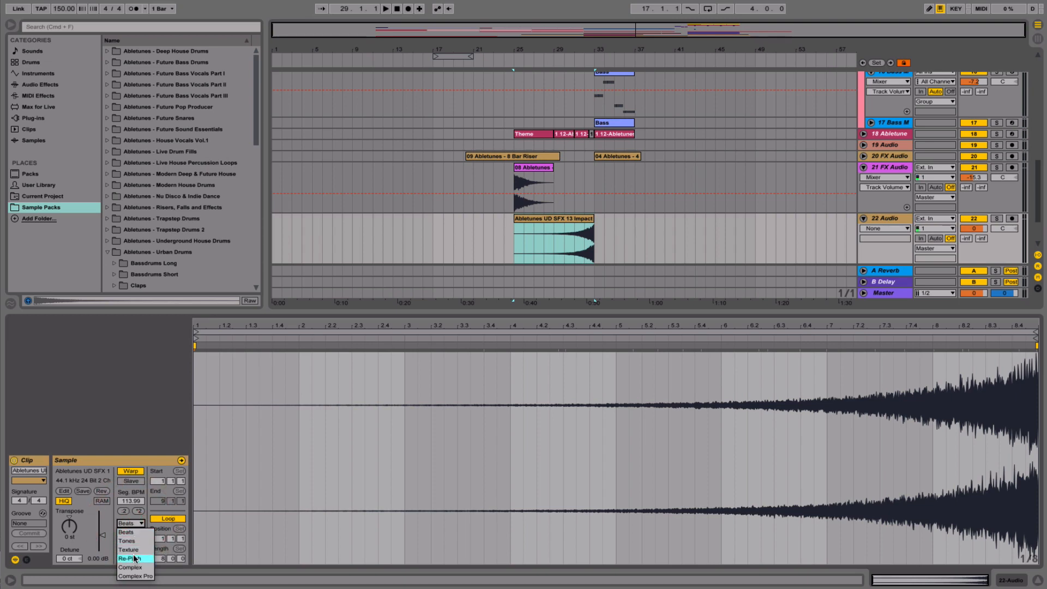
left_click(133, 554)
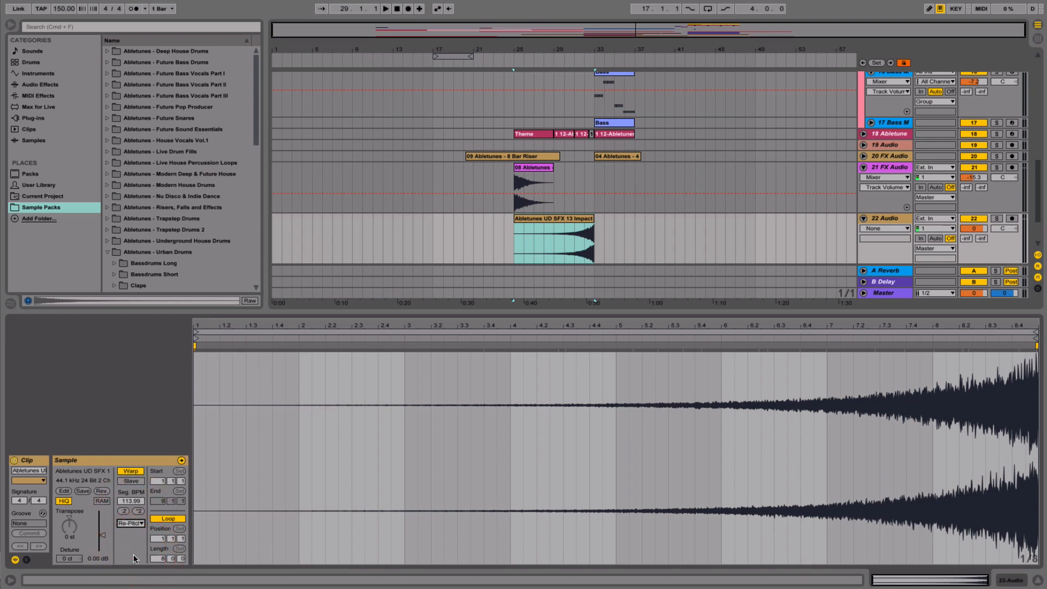
- Play the arrangement from bar 31 and lower the volume of the reversed impact's track to about -12.2 dB
left_click(574, 242)
left_click(574, 242)
key("space")
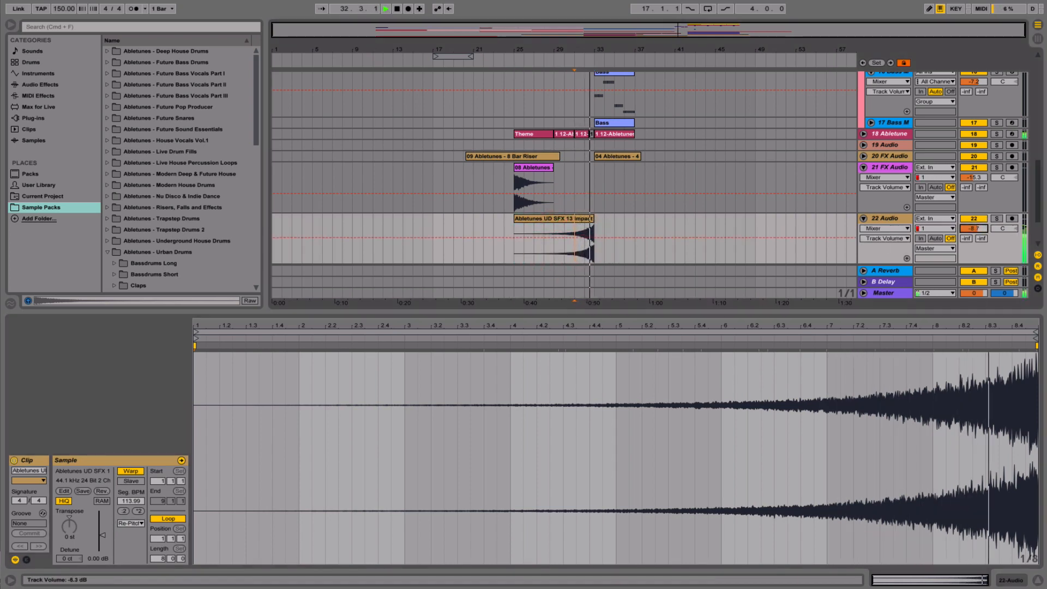
left_click_drag(979, 229, 978, 256)
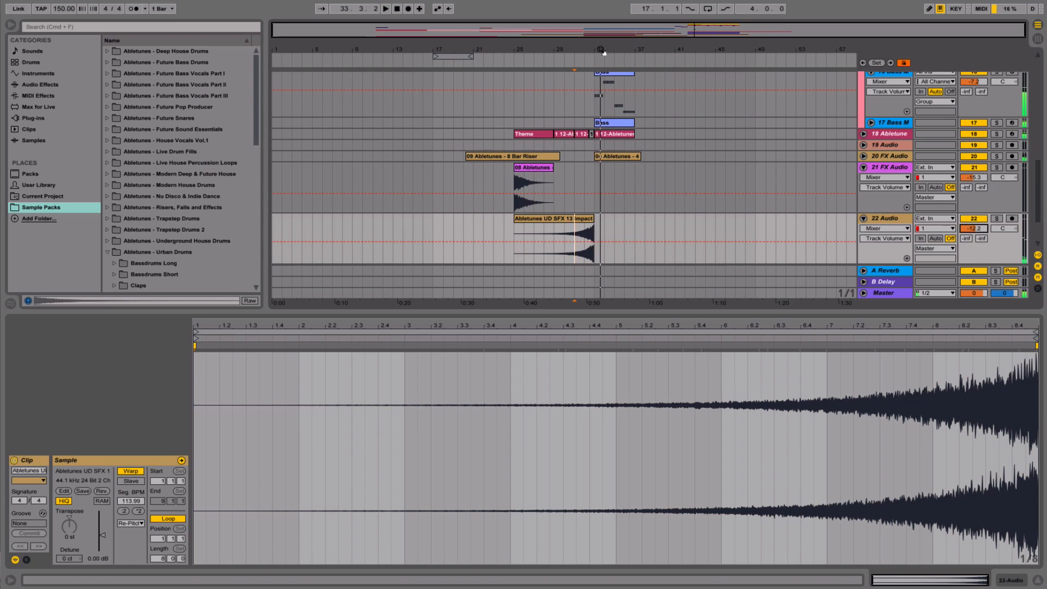
- Move the reversed impact clip two beats earlier so it ends at 32.3, and trim its start to bar 25
left_click_drag(601, 51, 606, 109)
left_click_drag(564, 220, 544, 228)
left_click(485, 235)
key("space")
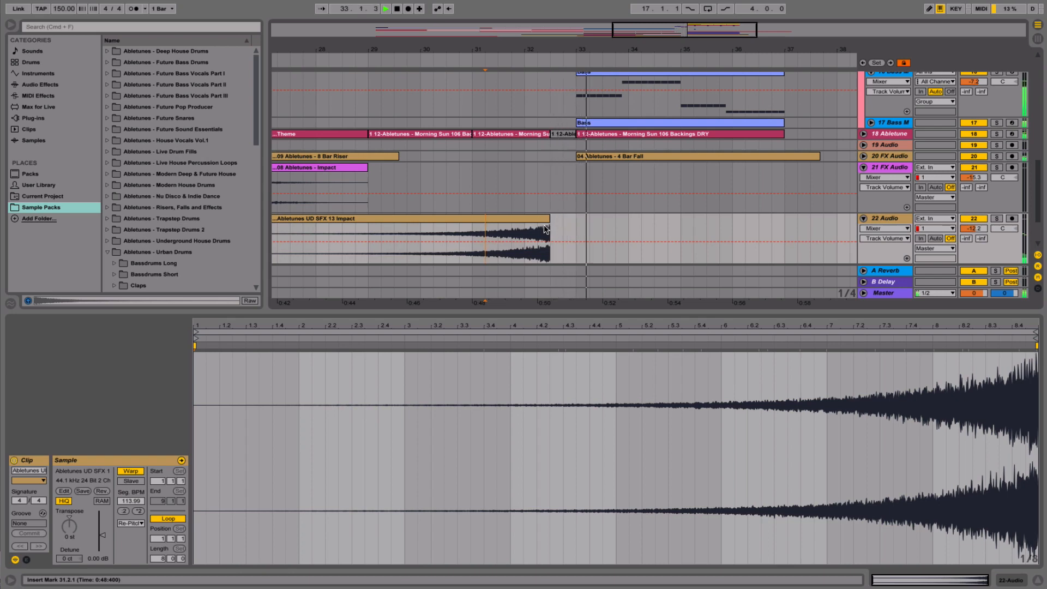
left_click_drag(585, 51, 641, 10)
left_click_drag(483, 221, 492, 221)
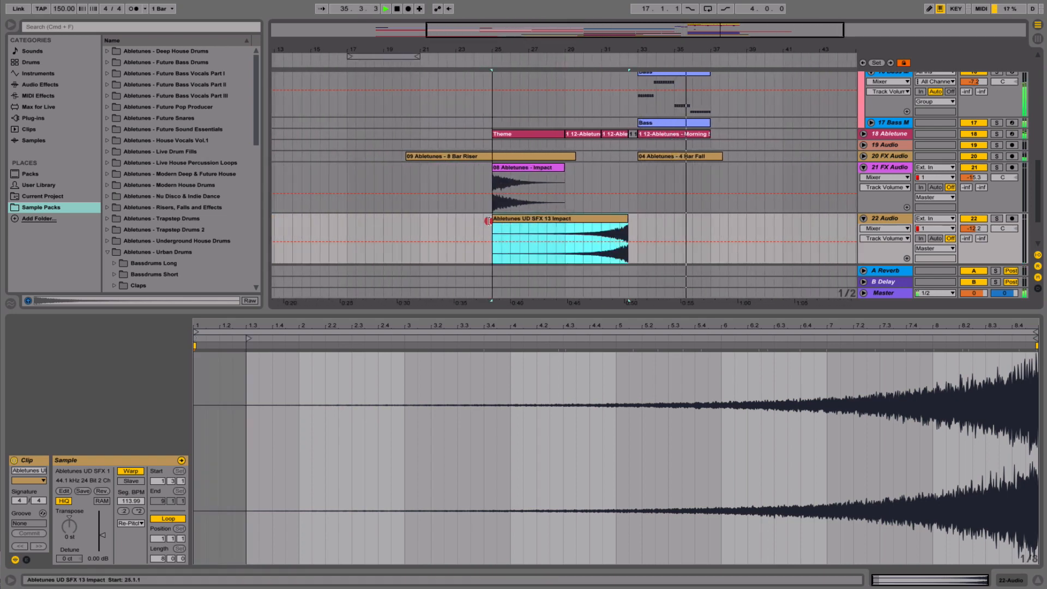
- Hide the clip view, unfold all tracks and play the drop's drums briefly from 33.3
scroll(648, 183, "down", 2)
scroll(648, 183, "up", 10)
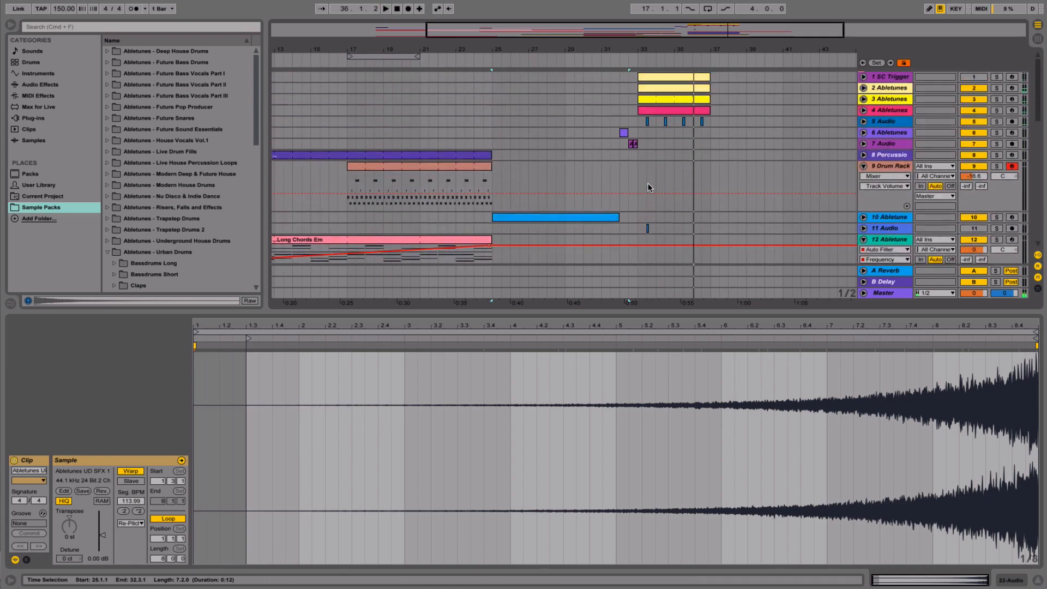
left_click(1038, 583)
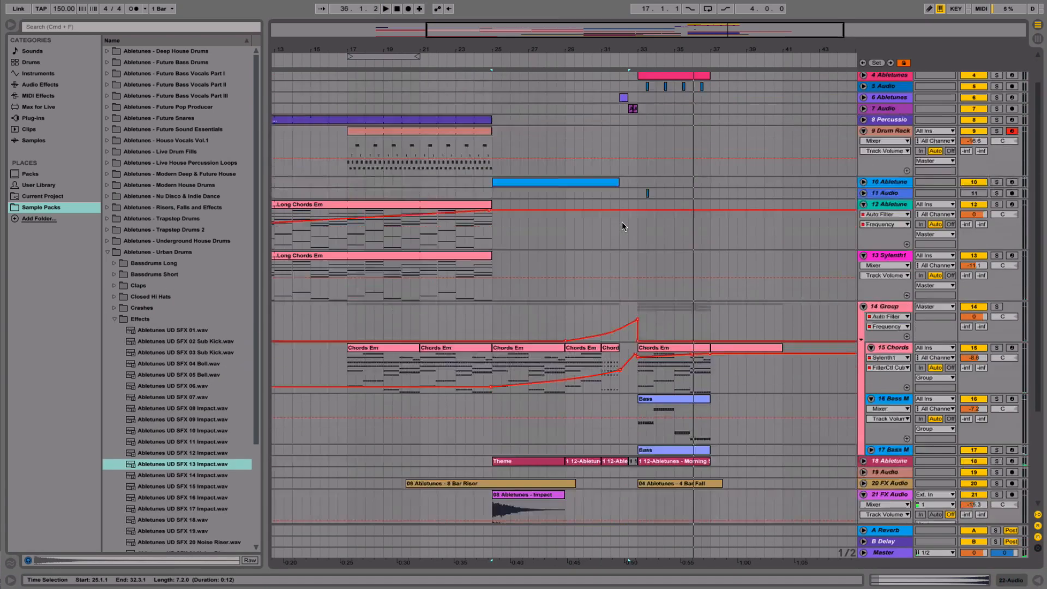
left_click(863, 99, "alt")
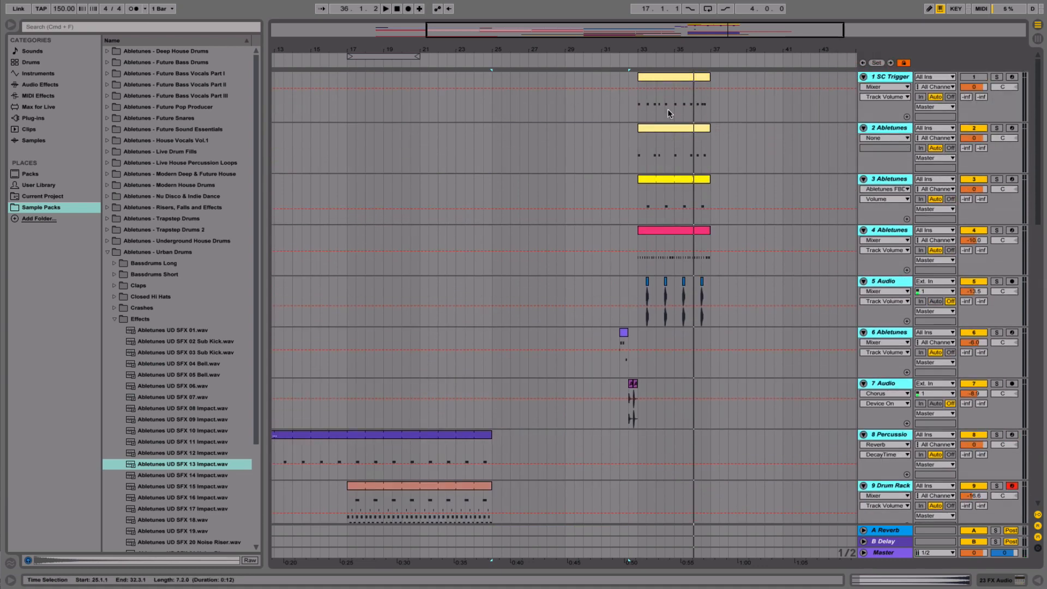
left_click_drag(686, 51, 691, 104)
left_click(529, 210)
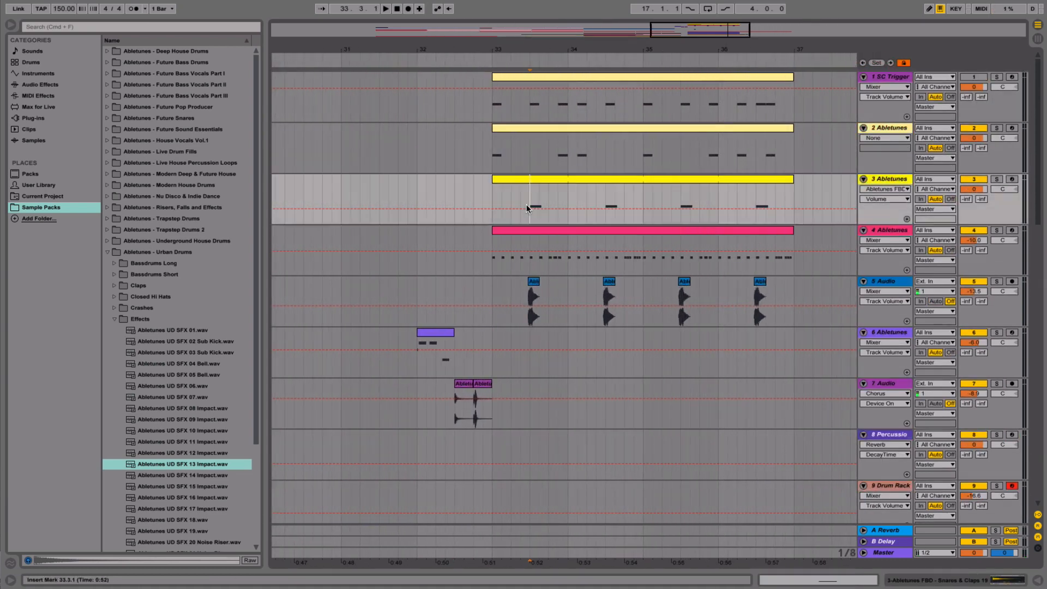
key("space")
key("space")
- Copy the snare clip at bar 33 from track 3 to a new MIDI track below it, and deactivate track 3
right_click(896, 180)
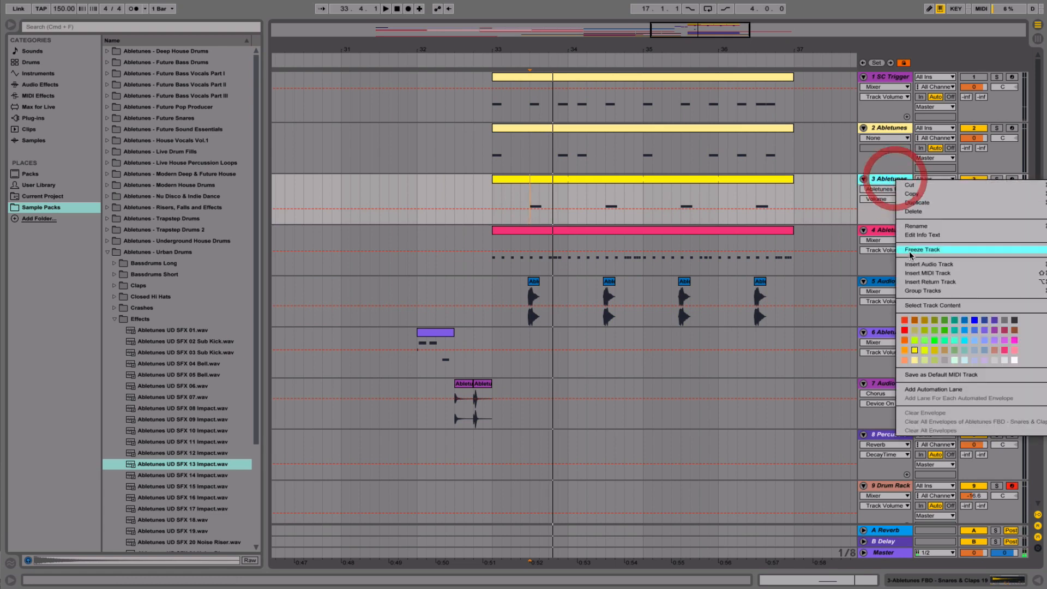
left_click(916, 272)
left_click_drag(649, 180, 649, 233)
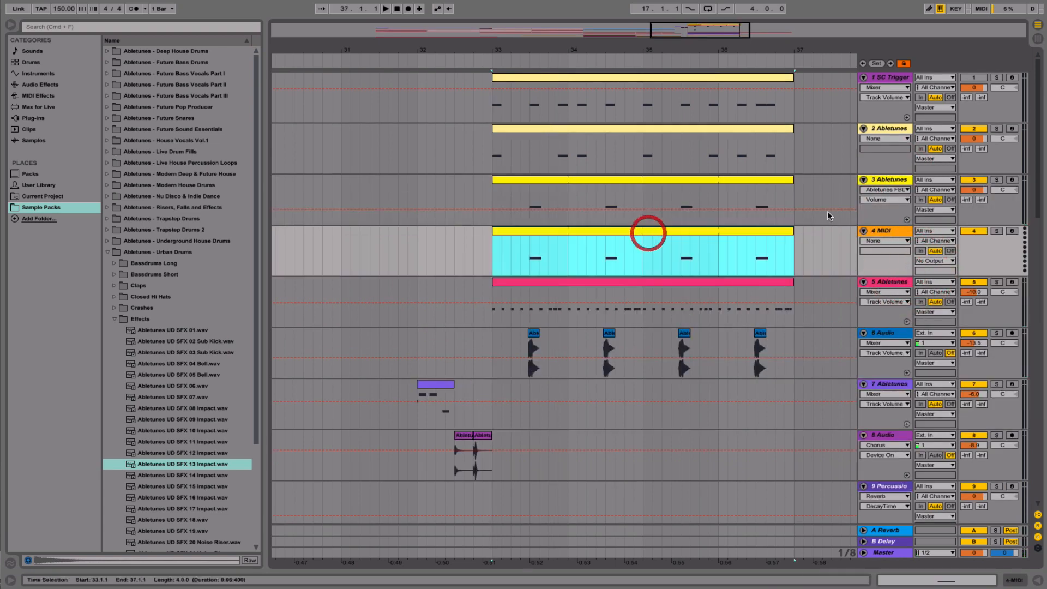
left_click(975, 179)
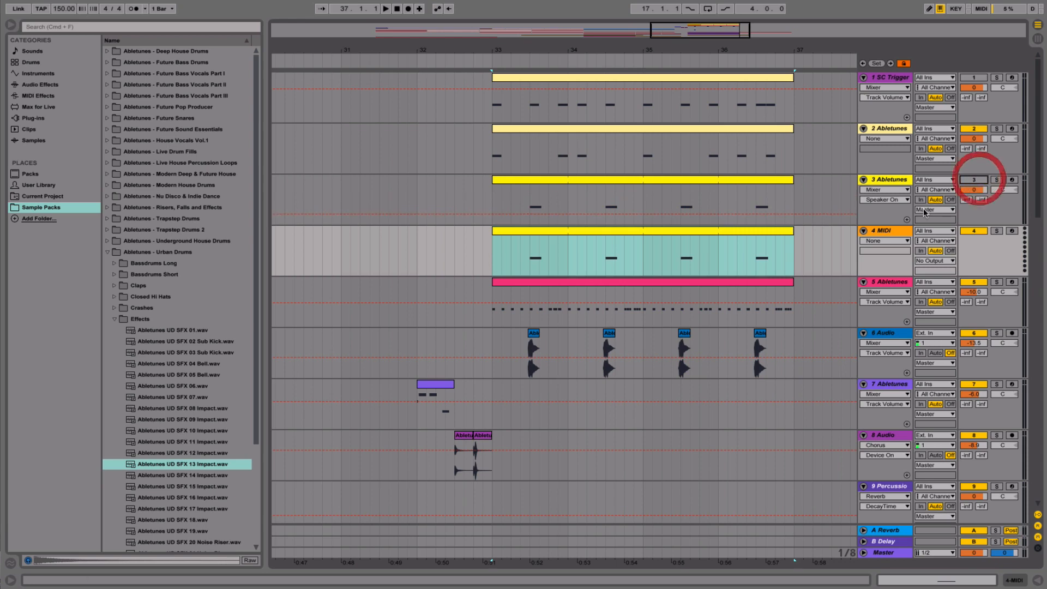
- Audition several samples in the Snares folder of the Abletunes - Urban Drums pack, from Snare 03 to Snare 16
left_click(114, 319)
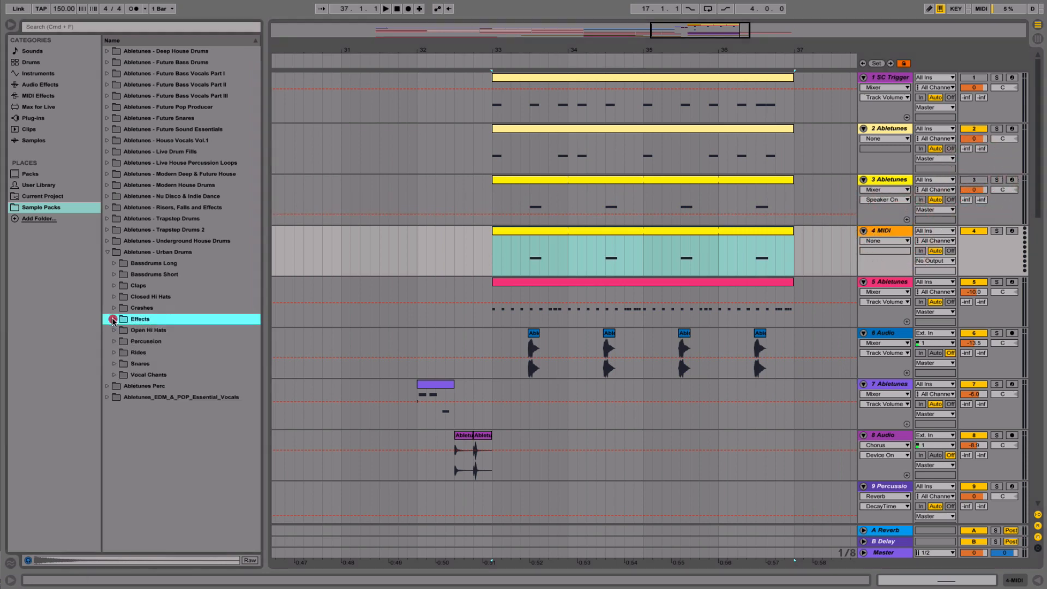
left_click(114, 363)
left_click(148, 399)
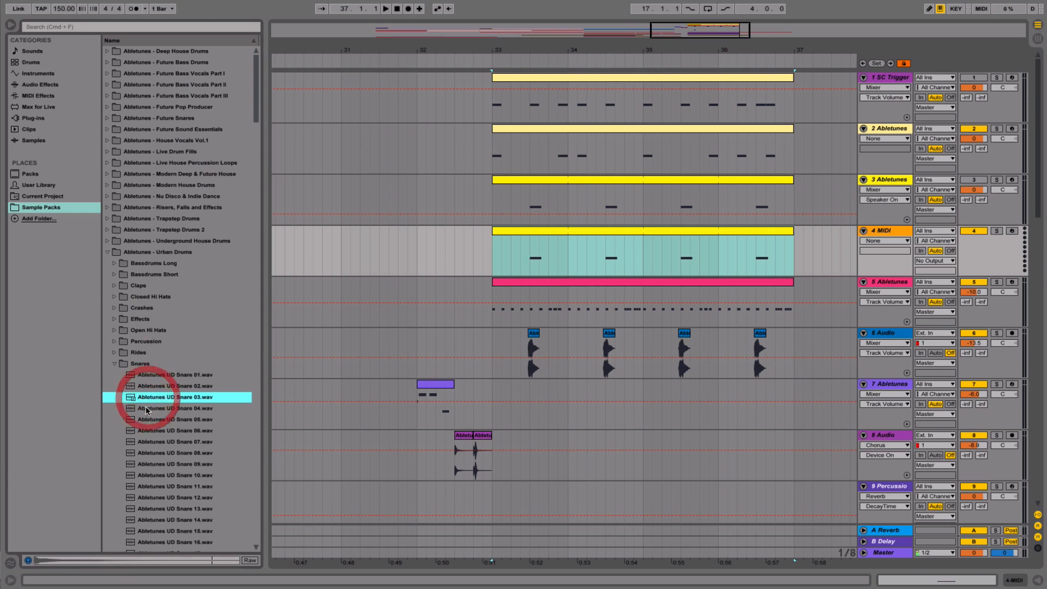
left_click(149, 409)
left_click(151, 419)
left_click(154, 442)
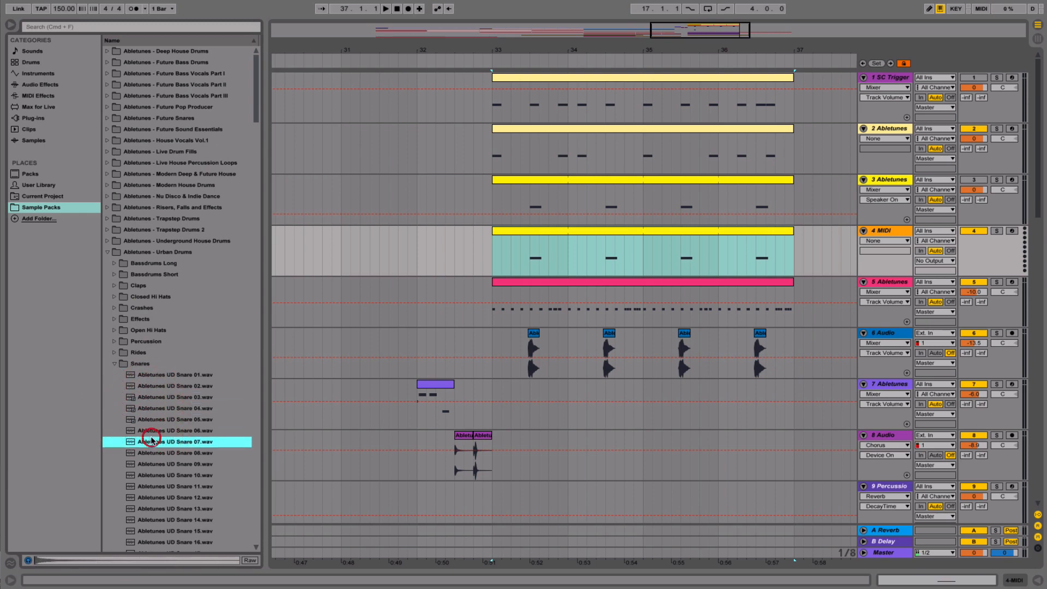
left_click(157, 486)
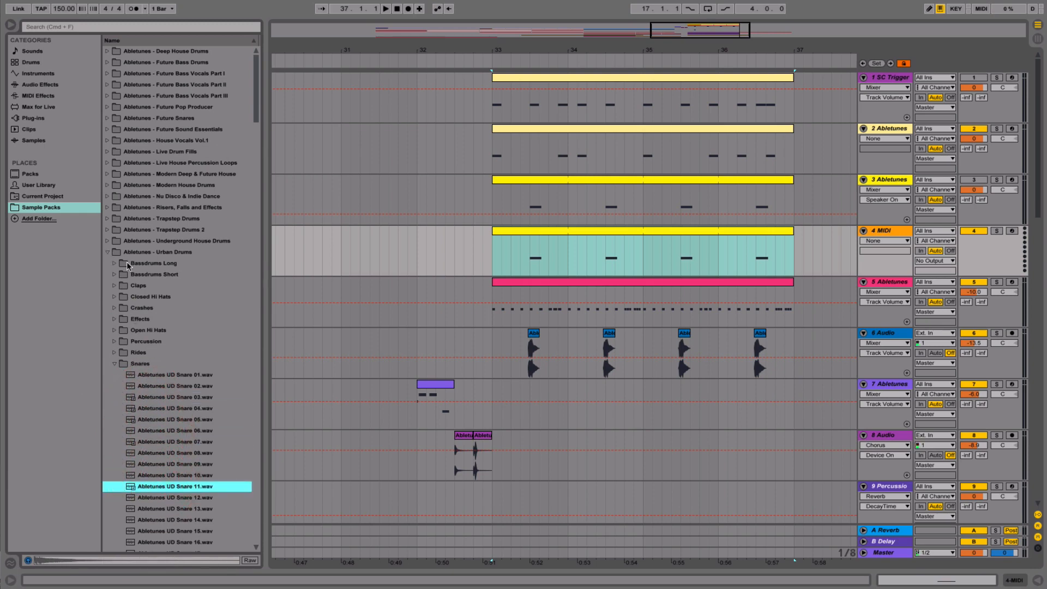
scroll(129, 266, "down", 10)
left_click(133, 268)
scroll(136, 270, "up", 5)
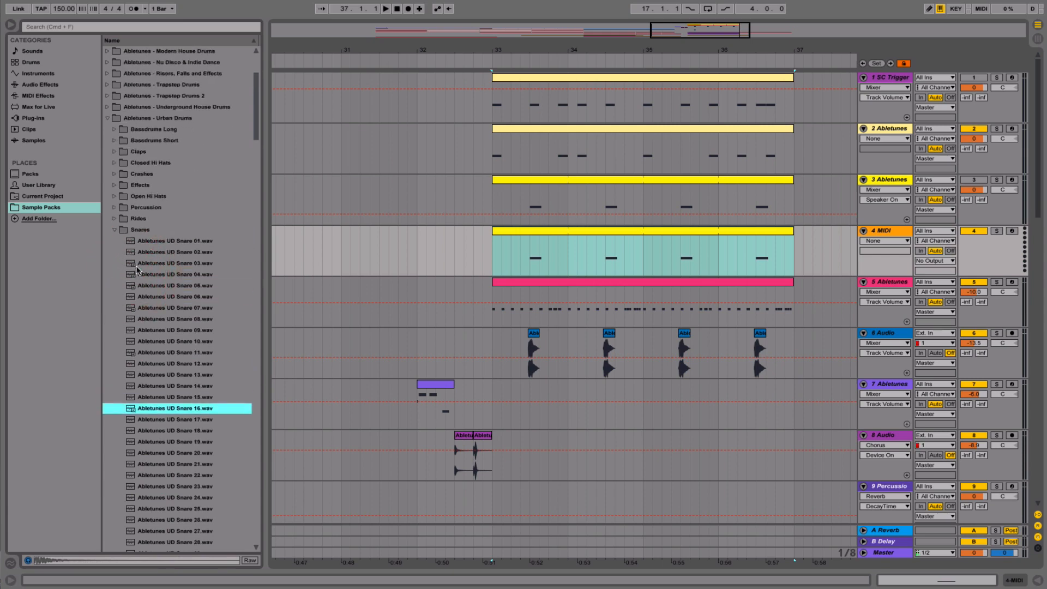
- Audition the first samples in the Abletunes - Future Snares pack, ending on Future Snare 005
left_click(108, 118)
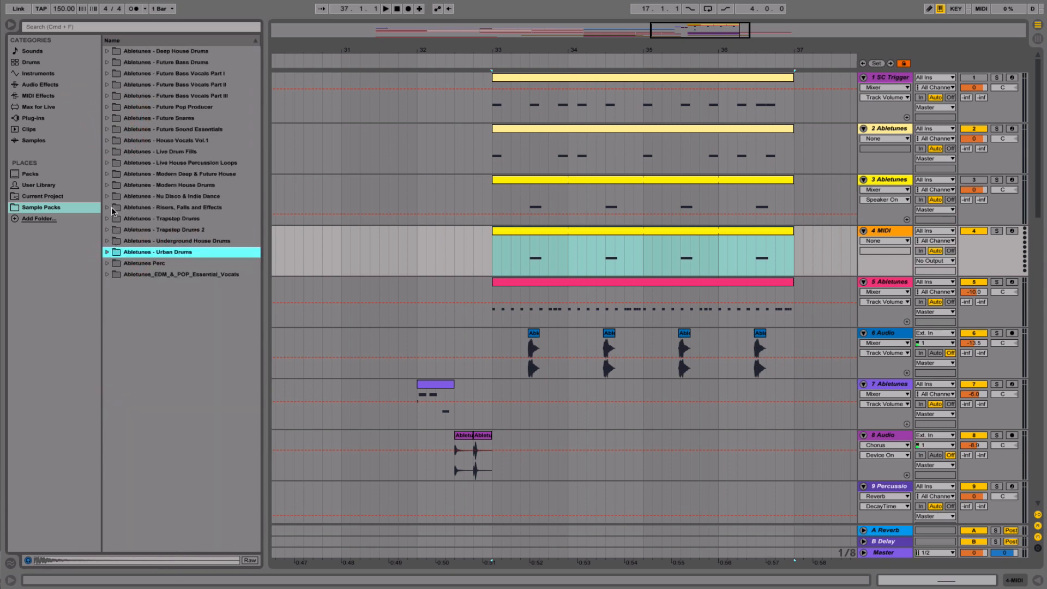
left_click(108, 119)
left_click(120, 140)
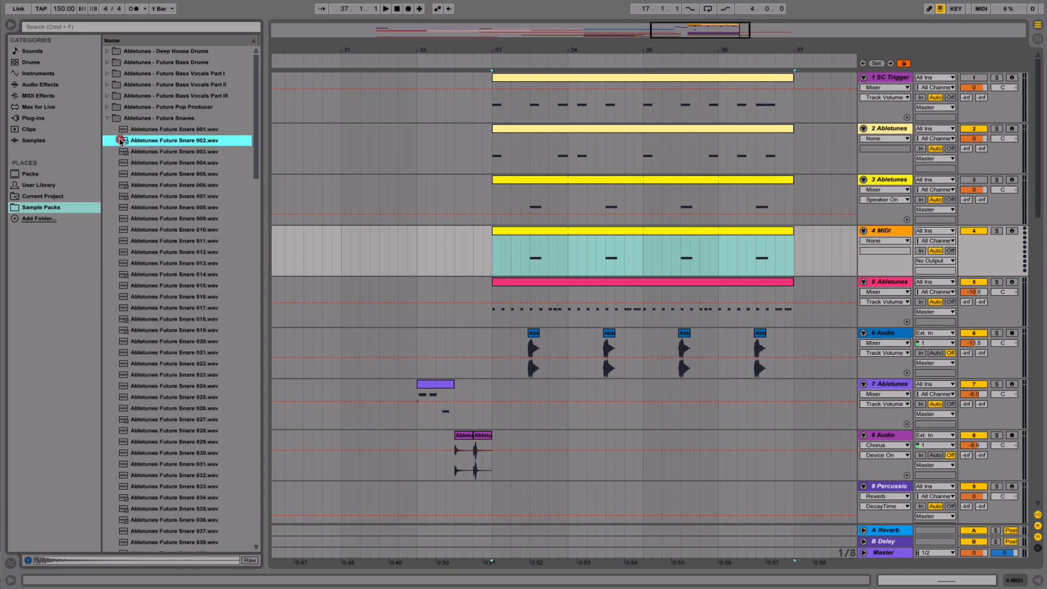
left_click(126, 155)
left_click(135, 133)
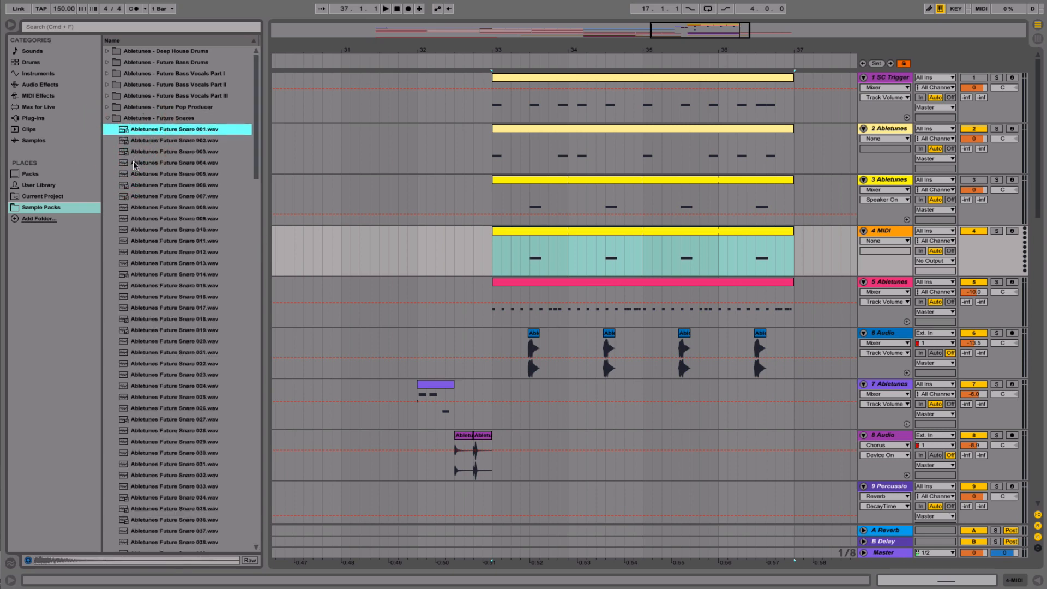
left_click(131, 175)
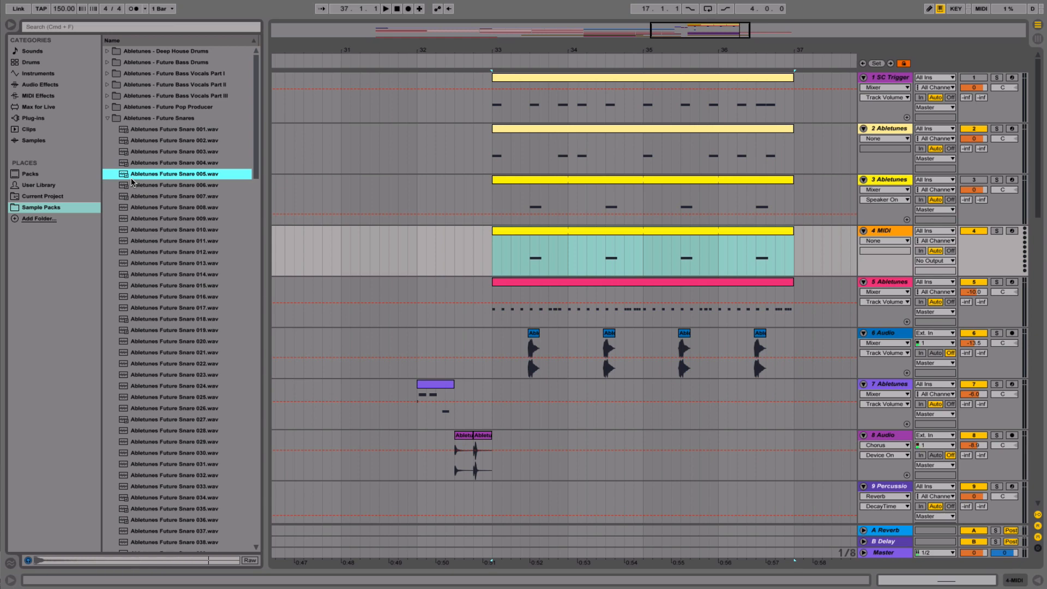
- Load Abletunes Future Snare 005 onto the new MIDI track and turn off its Warp while the drop plays
double_click(881, 228)
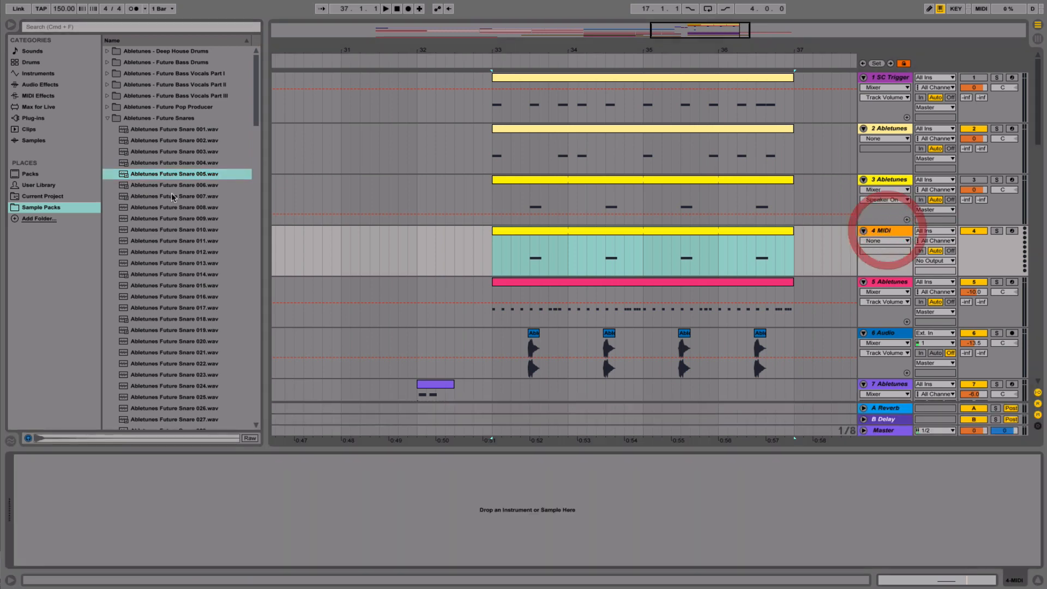
left_click(159, 174)
left_click_drag(248, 547, 248, 547)
key("space")
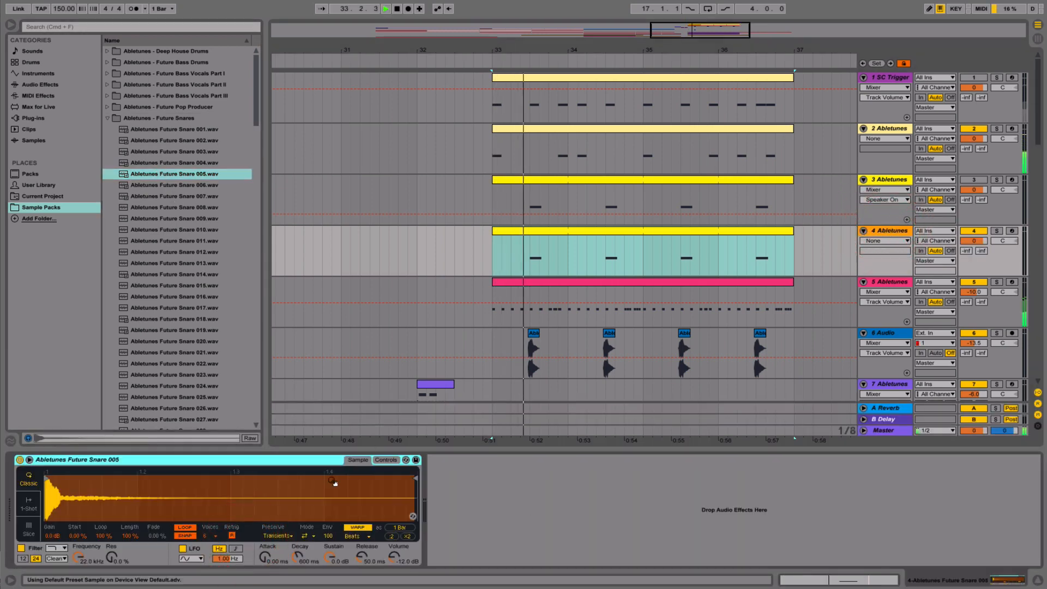
left_click(357, 527)
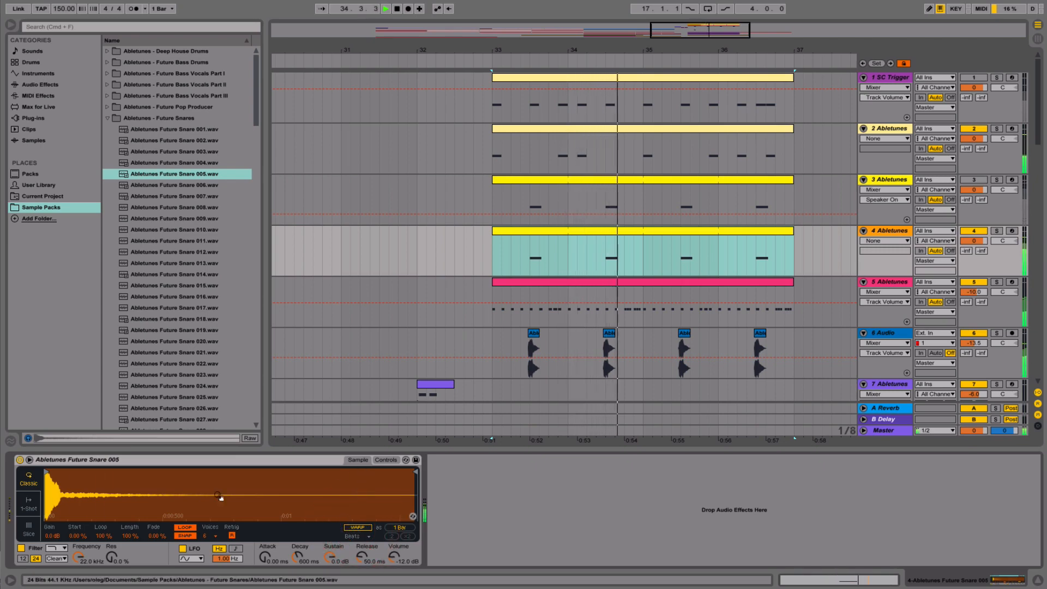
- Transpose the Future Snare 005 sample on track 4 to -2 st while the drop plays
left_click(385, 460)
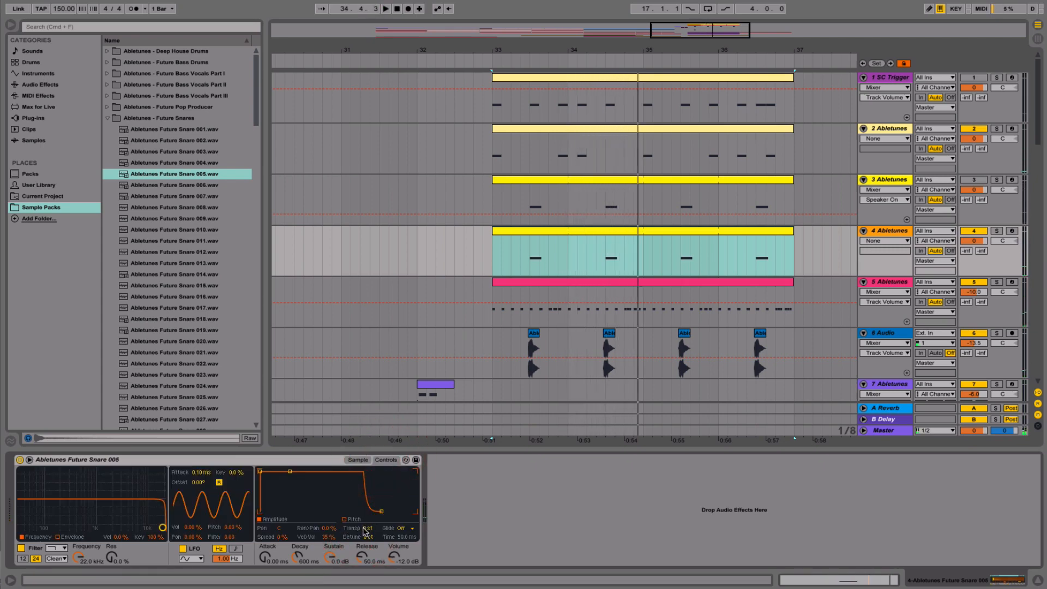
left_click(364, 529)
key("space")
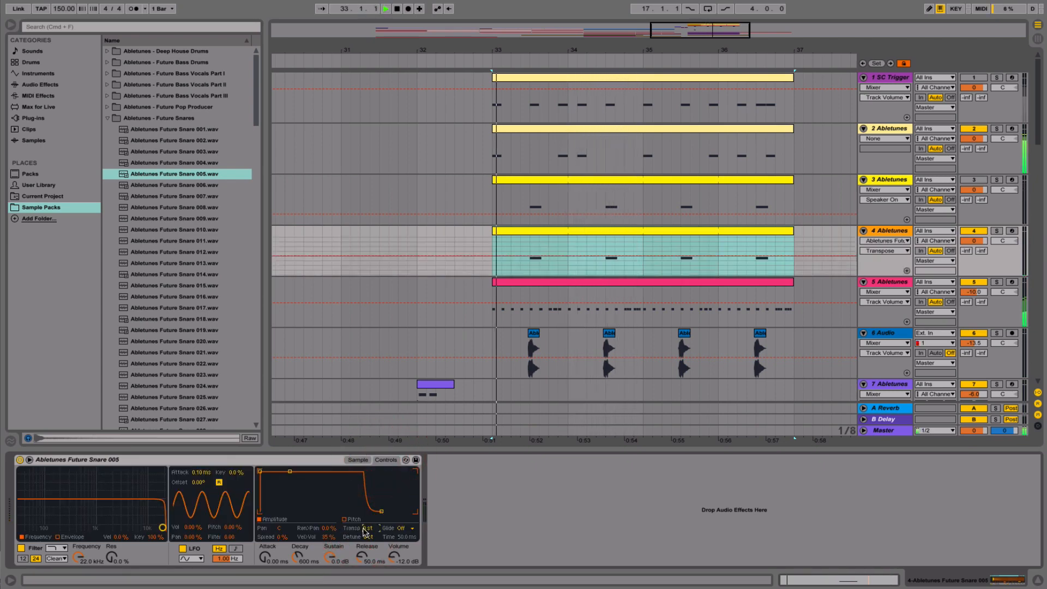
key("Down")
key("Down")
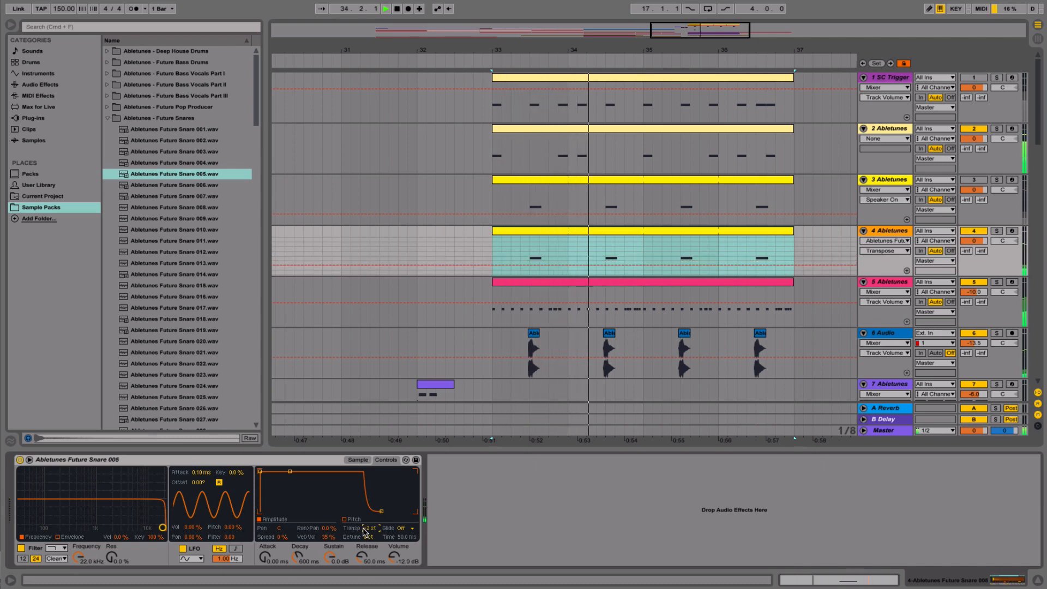
key("Left")
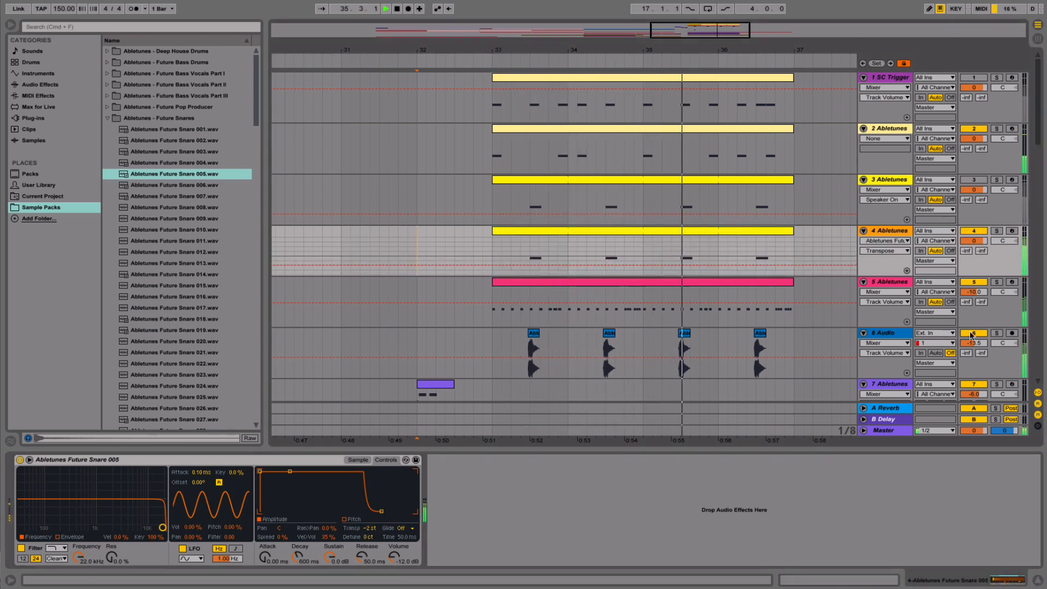
- Loop bars 33 to 37 with track 6 deactivated, and lower the volume of track 4 slightly
left_click(982, 334)
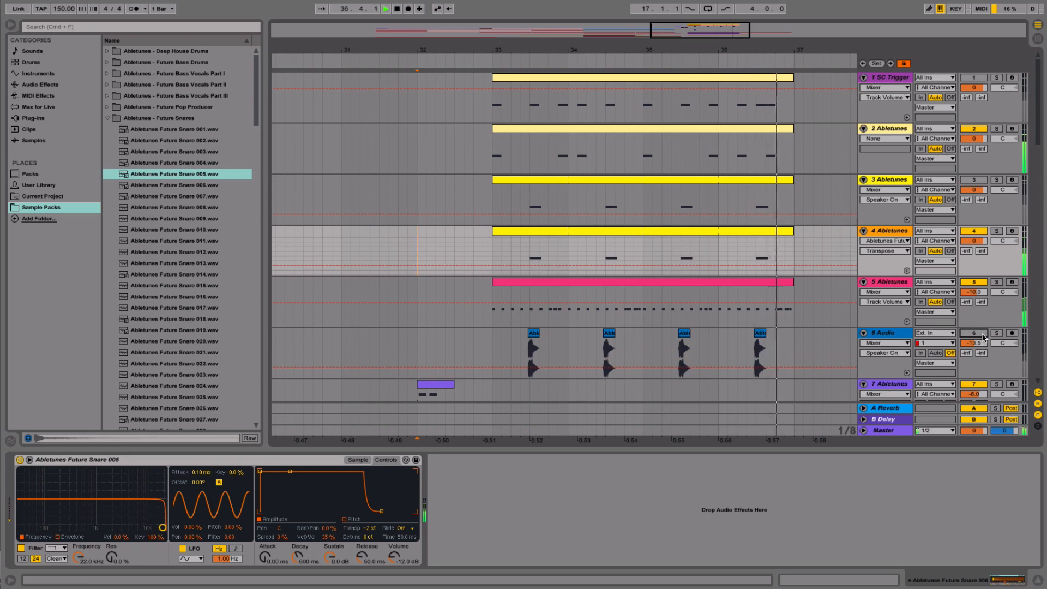
left_click(622, 235)
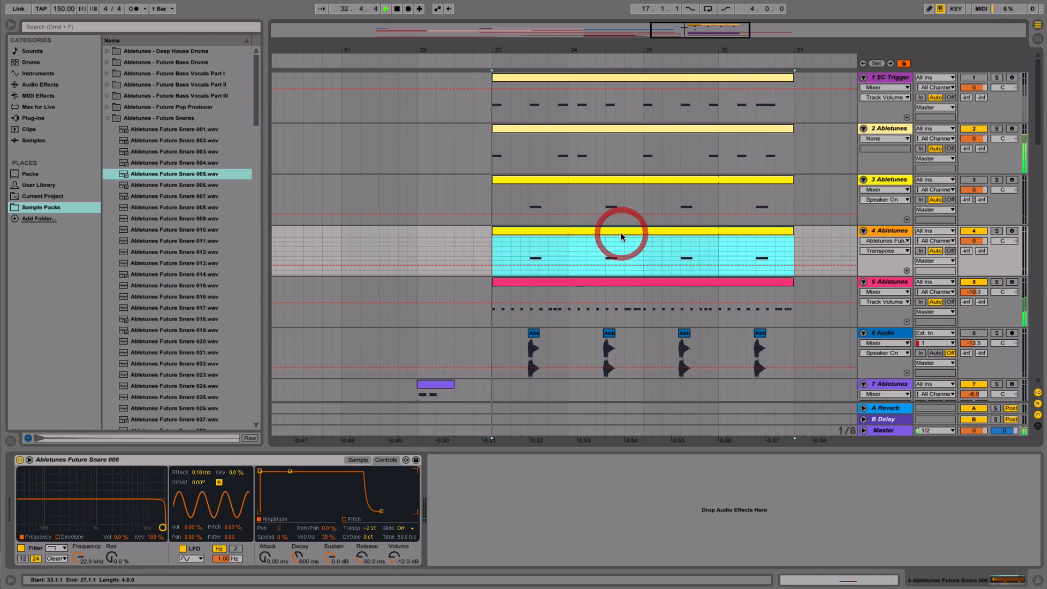
key("super+l")
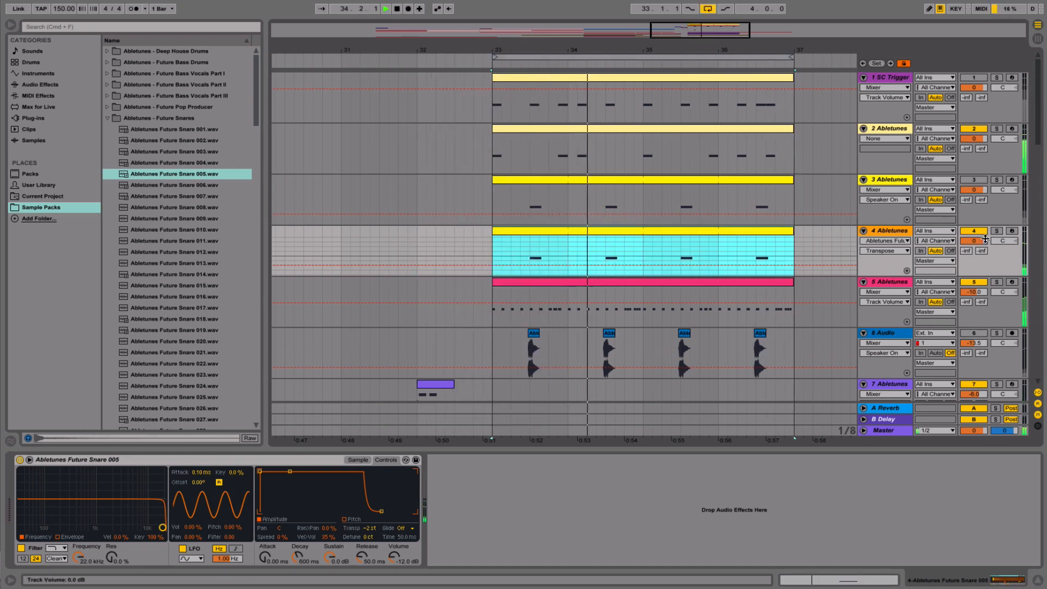
left_click_drag(985, 239, 985, 246)
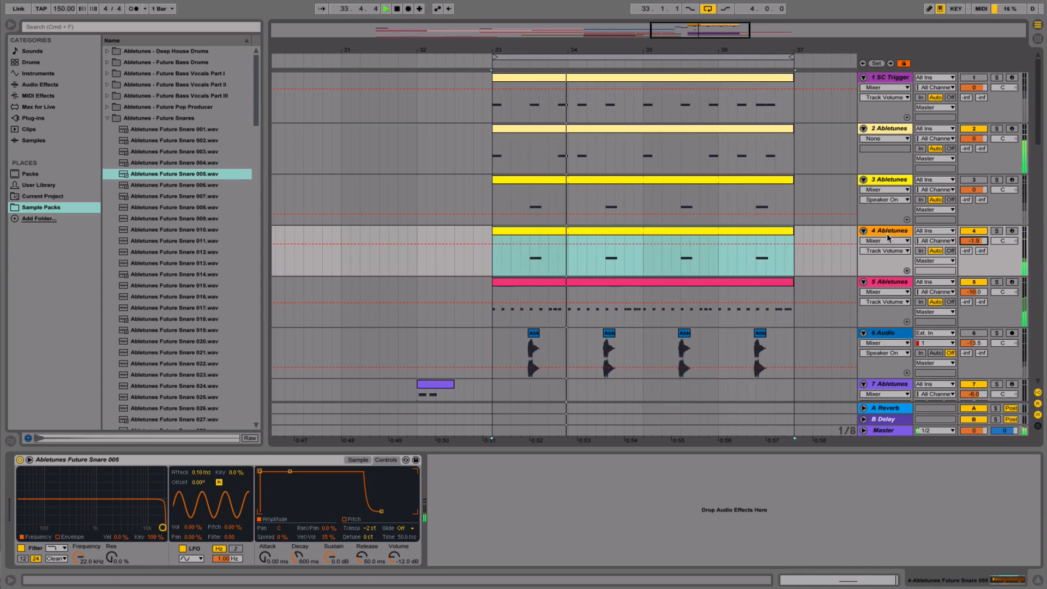
left_click(887, 232)
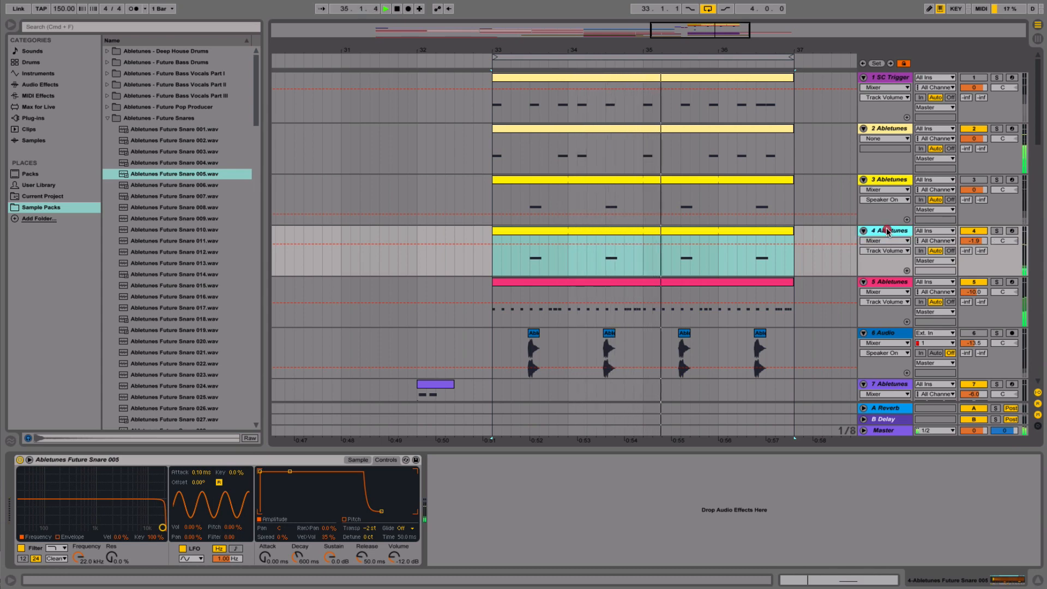
- Reactivate and solo track 6, display its effects, and play its clips from bar 33
left_click(978, 334)
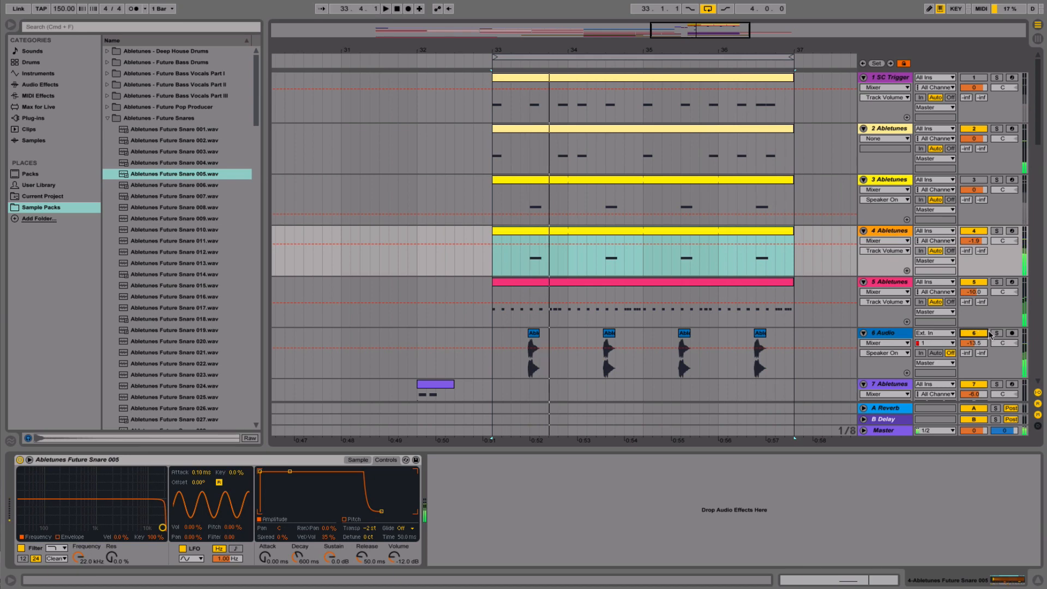
left_click(996, 333)
left_click(884, 333)
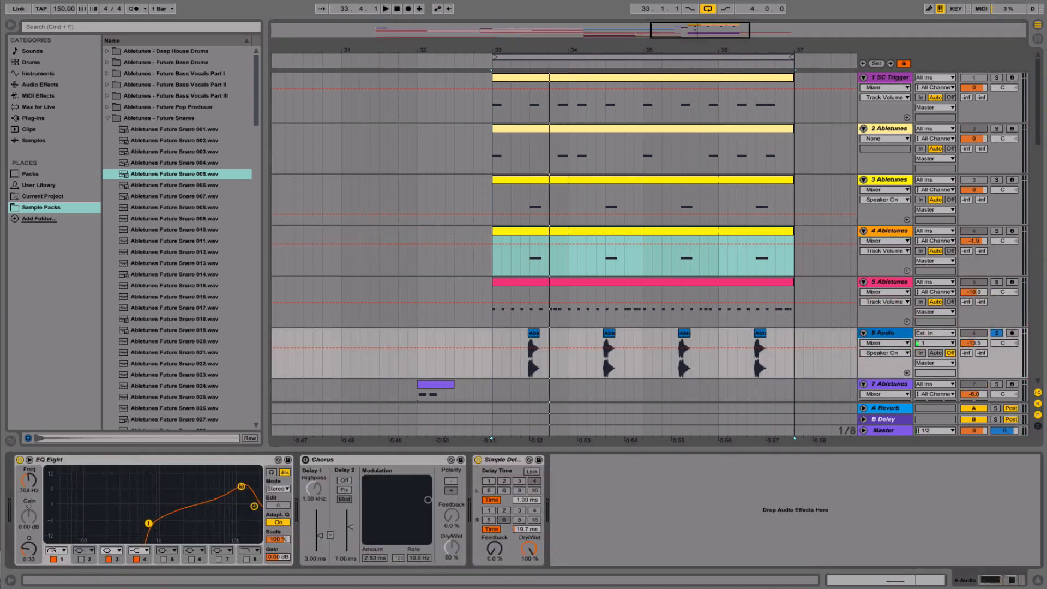
left_click(531, 333)
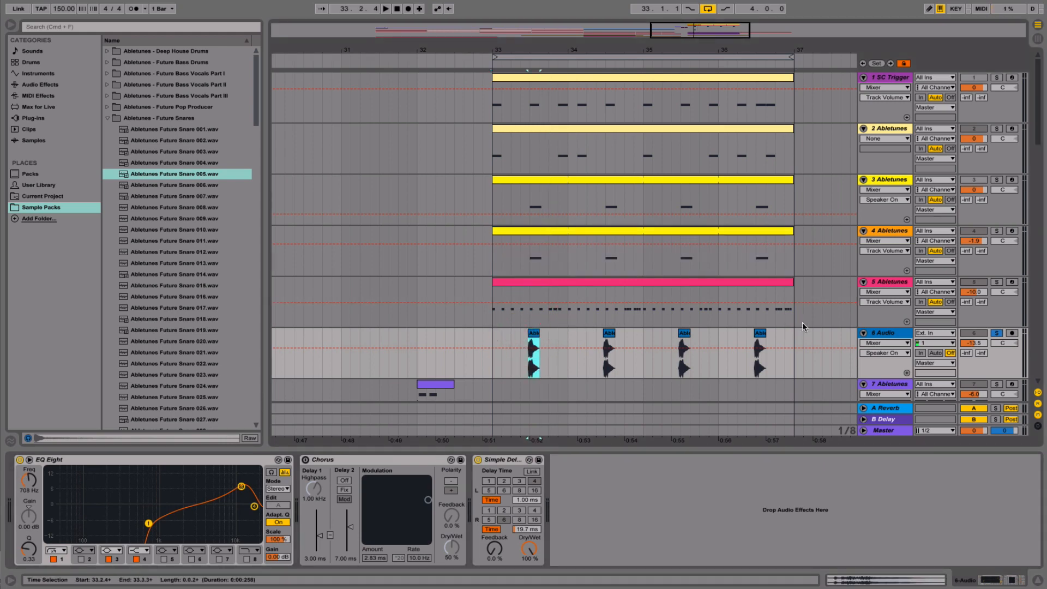
left_click(494, 342)
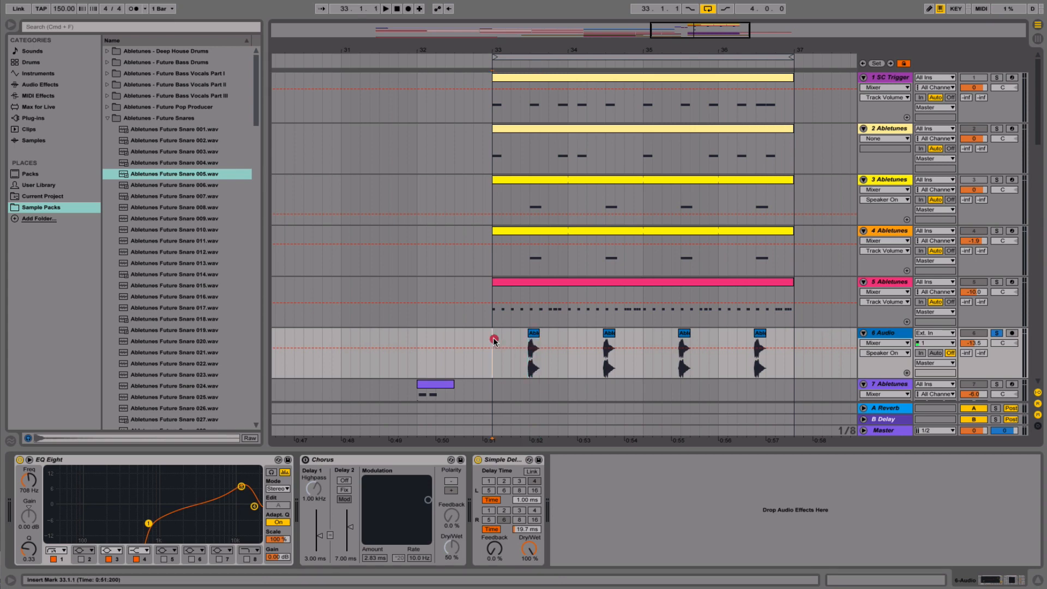
key("space")
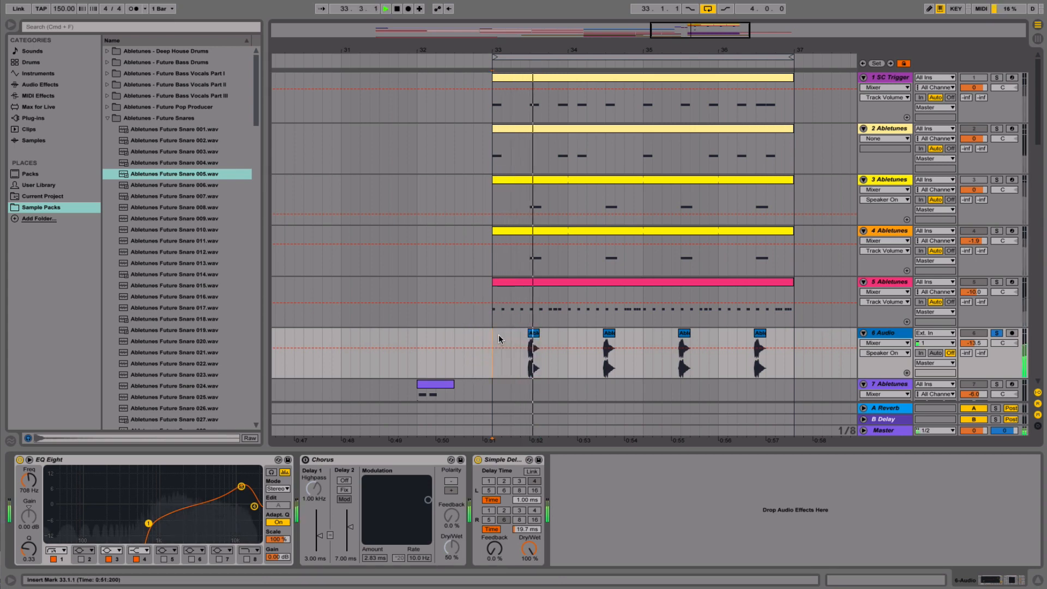
- Lower the frequency of EQ Eight's band 3 slightly and band 1 to 335 Hz on track 6, and turn off its solo
mouse_move(241, 486)
left_mouse_down()
mouse_move(234, 476)
mouse_move(216, 485)
mouse_move(240, 482)
mouse_move(231, 483)
left_mouse_up()
left_click_drag(148, 523, 125, 523)
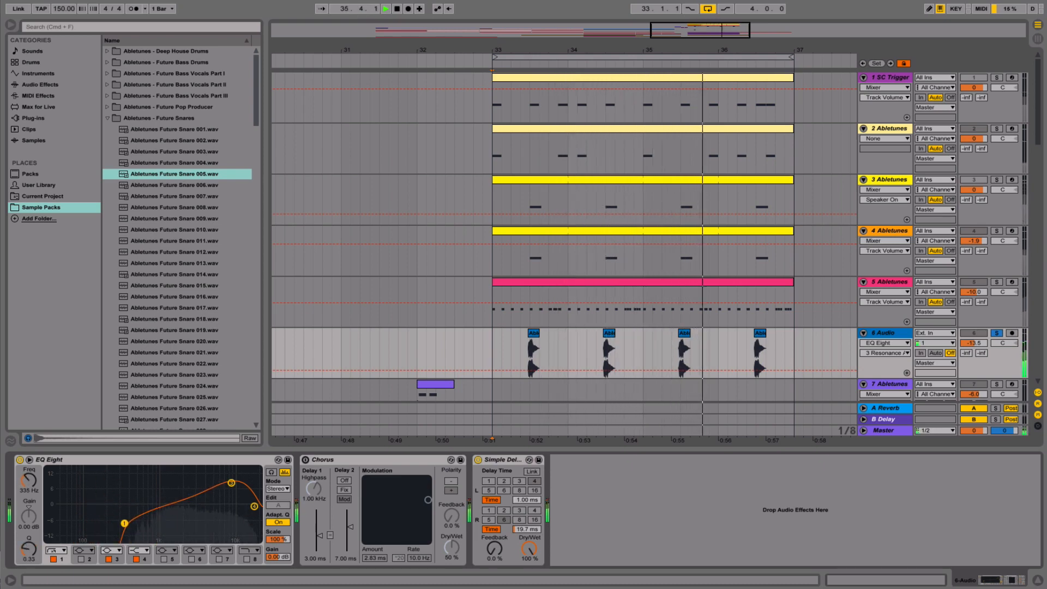
left_click(996, 334)
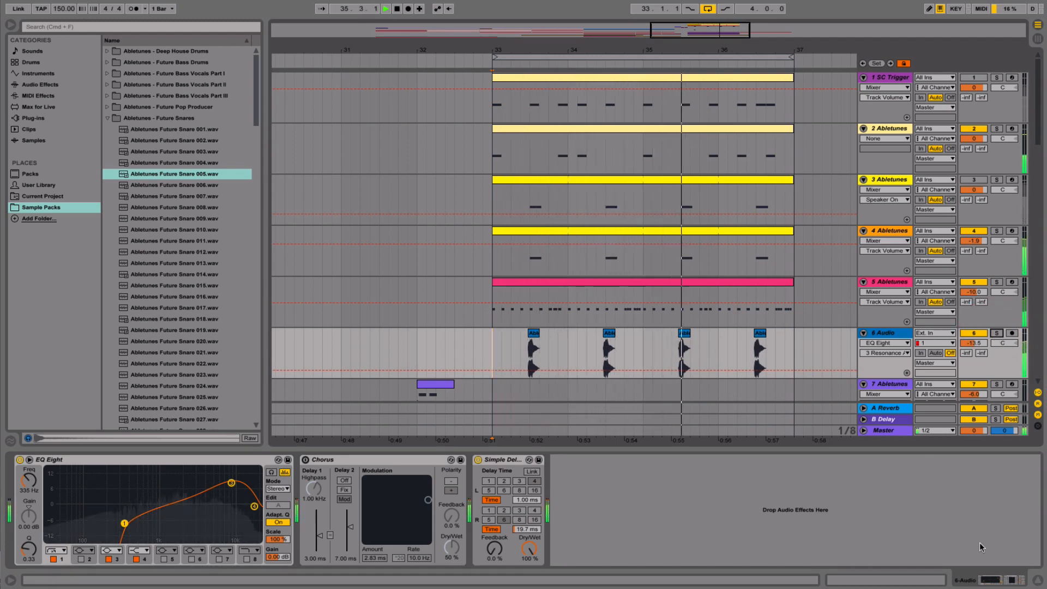
- Insert a MIDI track below track 4 and copy the four-bar snare clip onto it, with playback stopped
left_click(1039, 580)
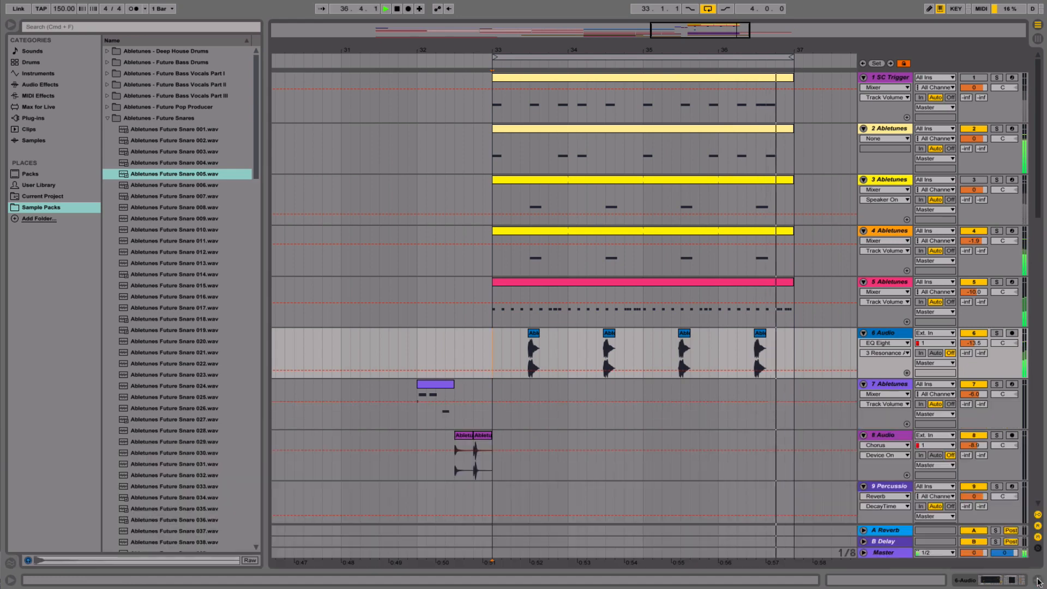
key("space")
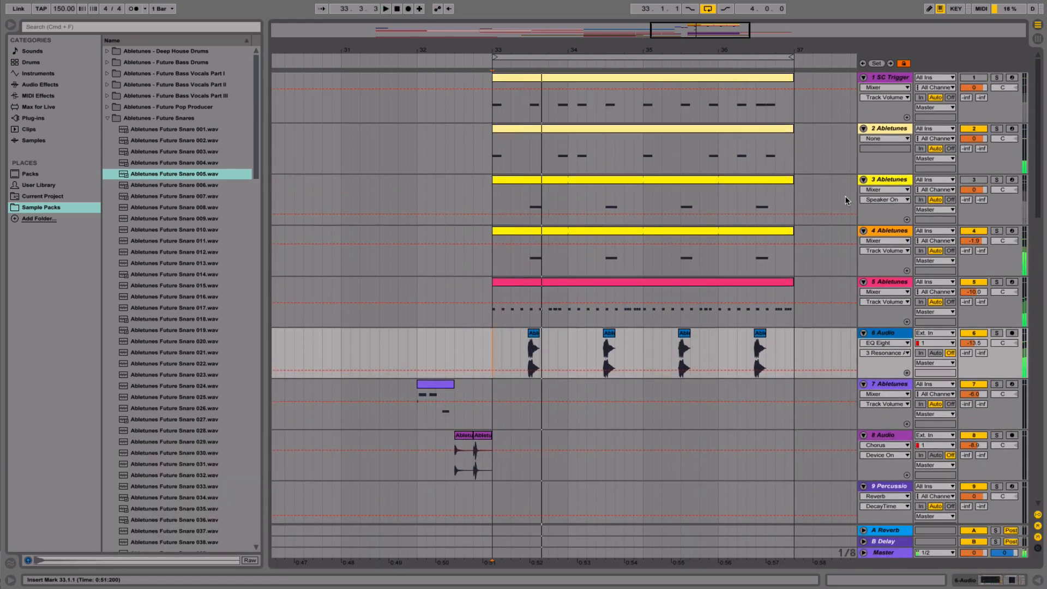
left_click(899, 233)
right_click(897, 234)
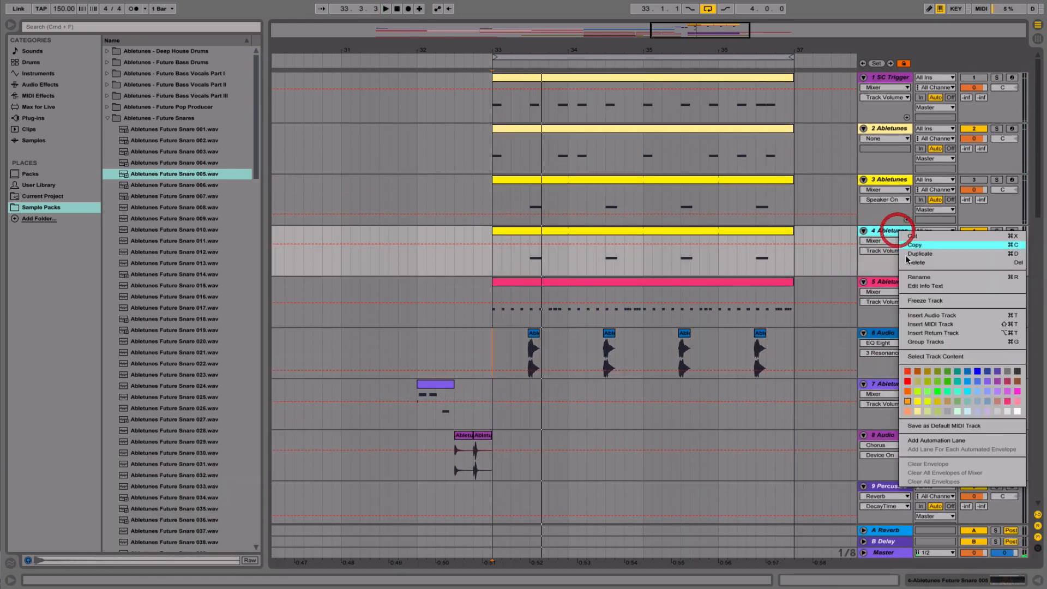
left_click(923, 328)
left_click_drag(718, 229, 719, 285)
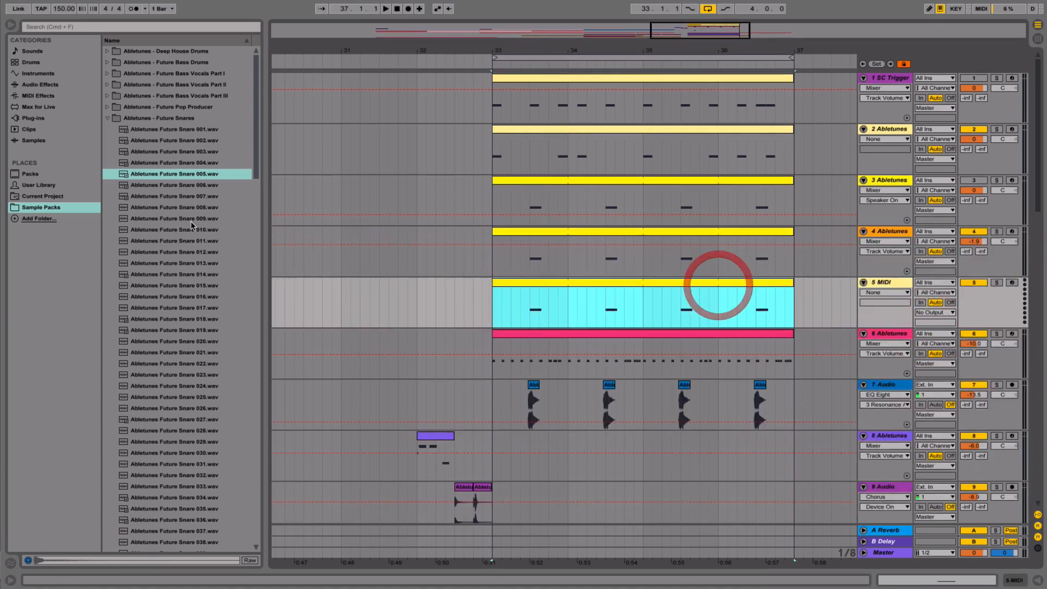
- Collapse the Future Snares pack and open the Rides folder of Abletunes - Urban Drums at Ride 01
left_click(108, 119)
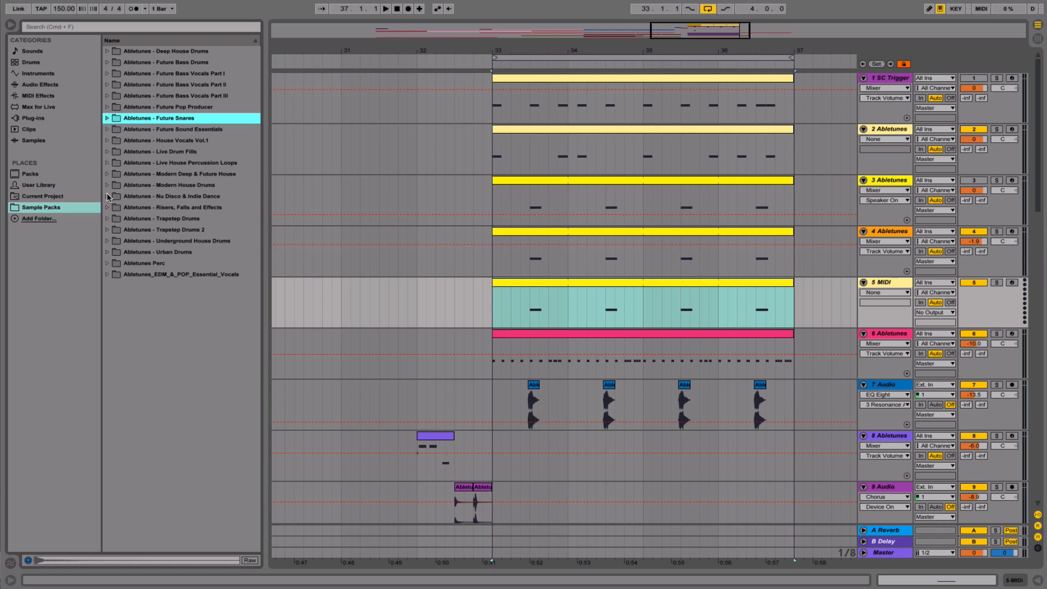
left_click(107, 253)
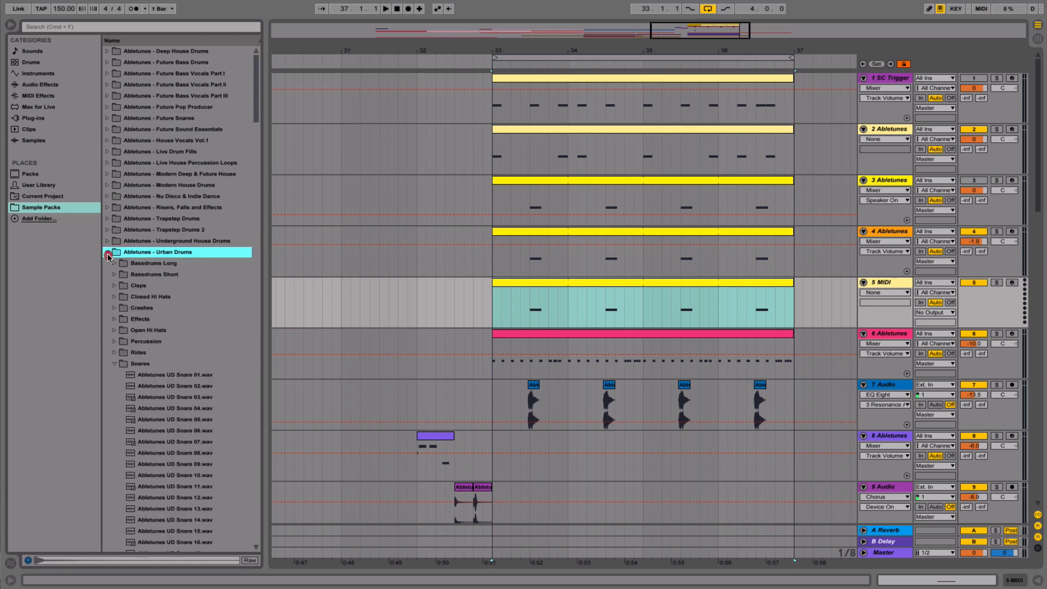
left_click(116, 361)
left_click(119, 354)
left_click(122, 366)
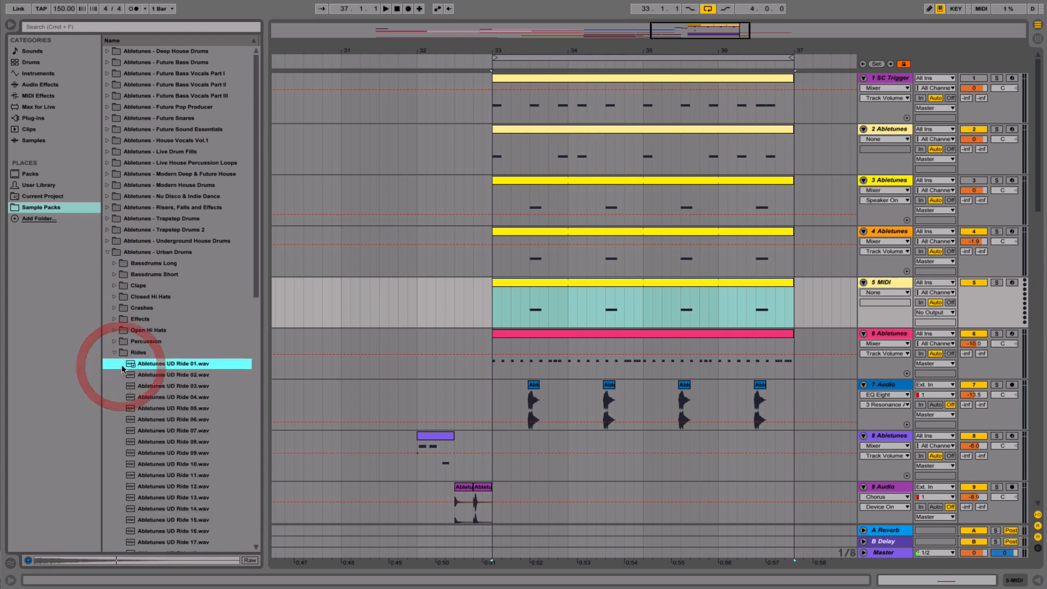
- Audition the Urban Drums ride samples from Ride 02 to Ride 17
key("Down")
key("Down")
key("Down")
key("Down")
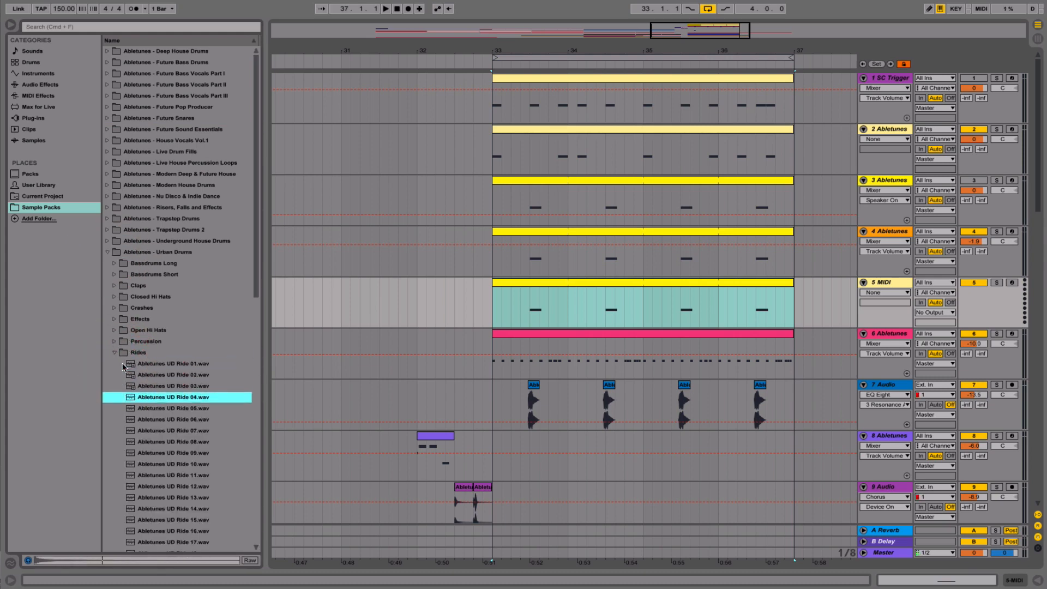
key("Down")
key("Down")
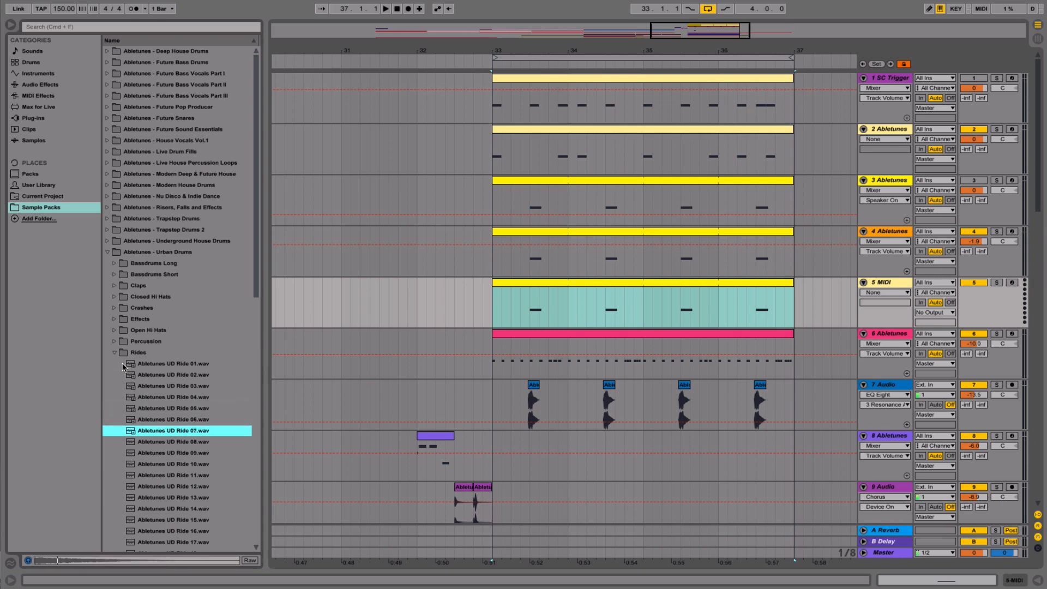
key("Down")
key("Down")
key("Down")
key("Down")
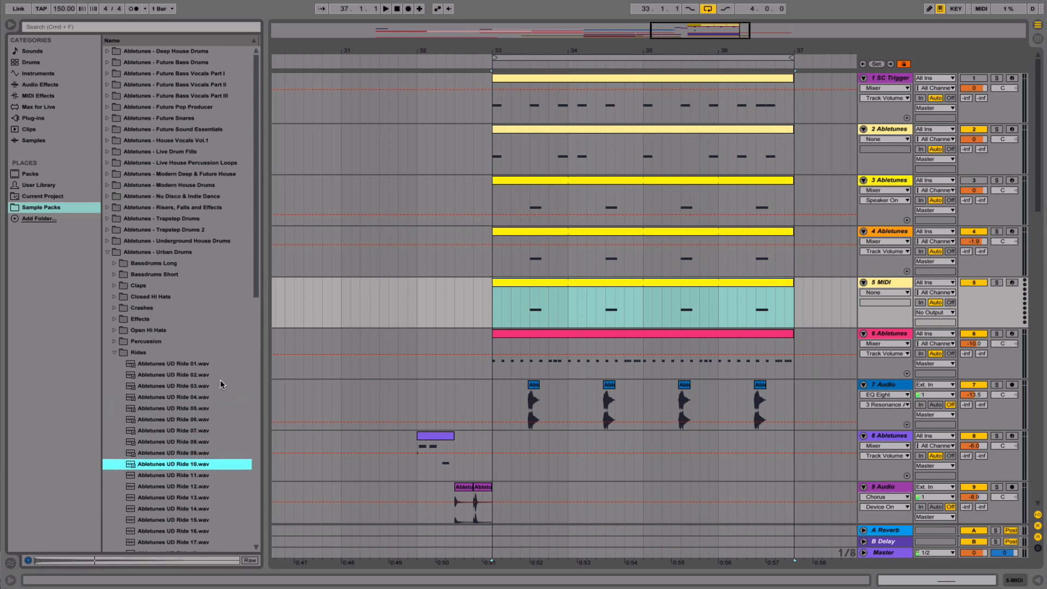
scroll(221, 385, "down", 5)
key("Down")
key("Down")
scroll(221, 384, "down", 1)
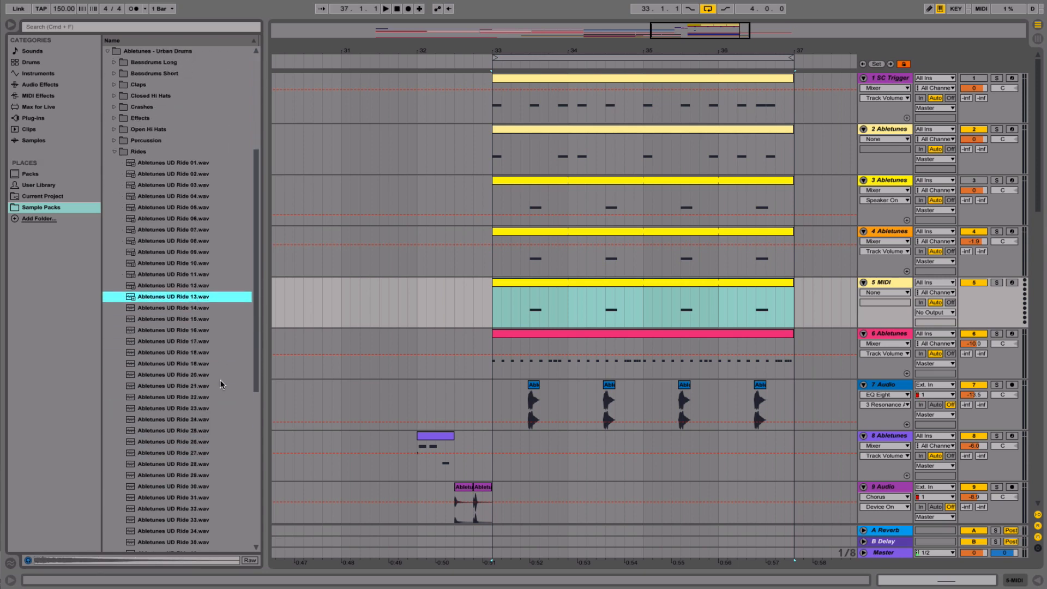
key("Down")
scroll(221, 384, "down", 1)
scroll(216, 359, "down", 1)
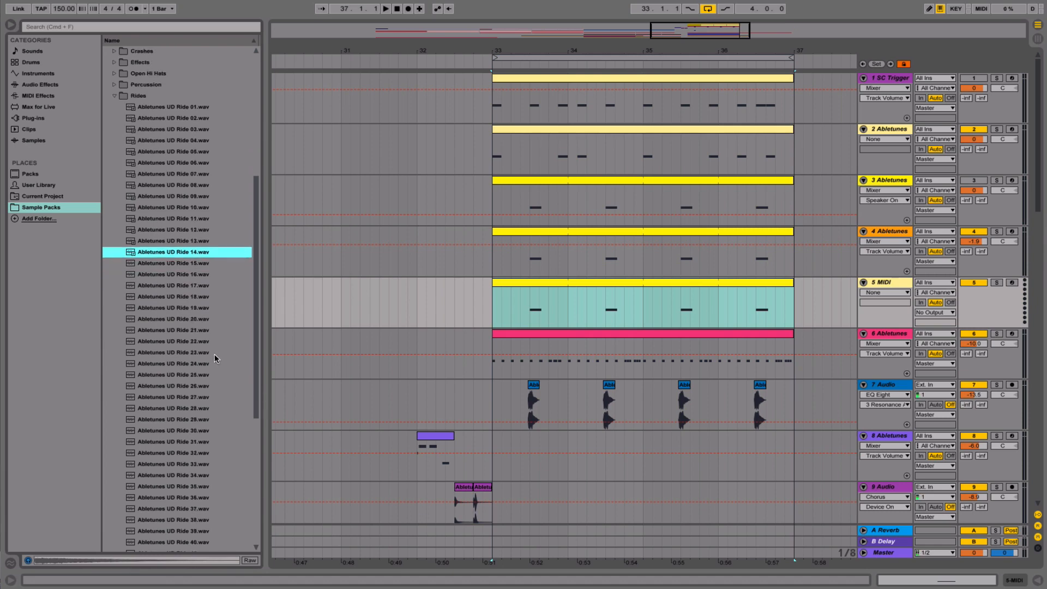
key("Down")
key("Down")
key("Down")
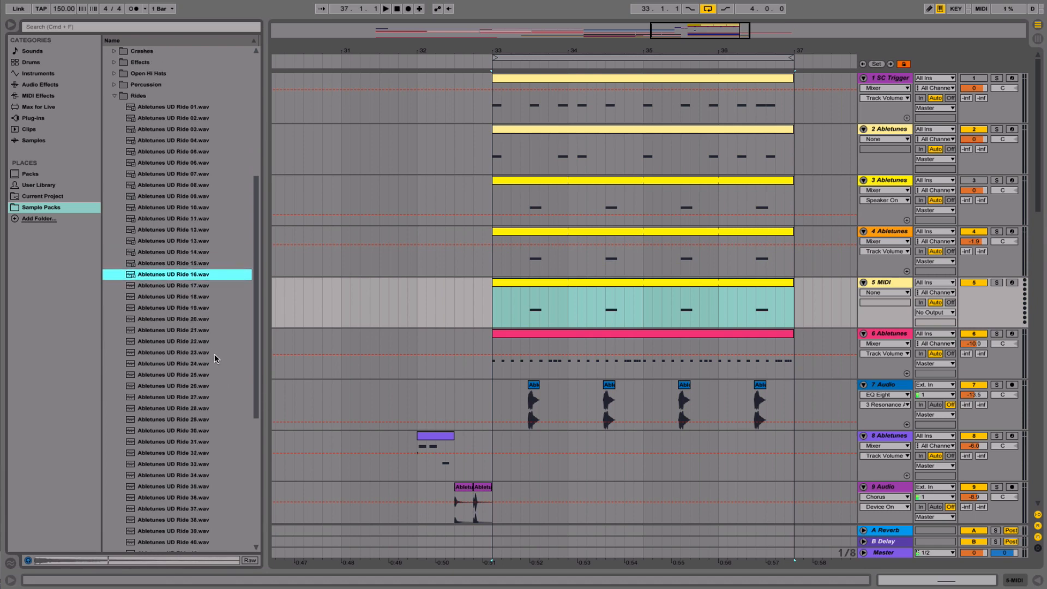
- Compare Ride 17 with the sample after it and load Abletunes UD Ride 17 onto the new MIDI track 5
double_click(894, 283)
scroll(206, 245, "down", 2)
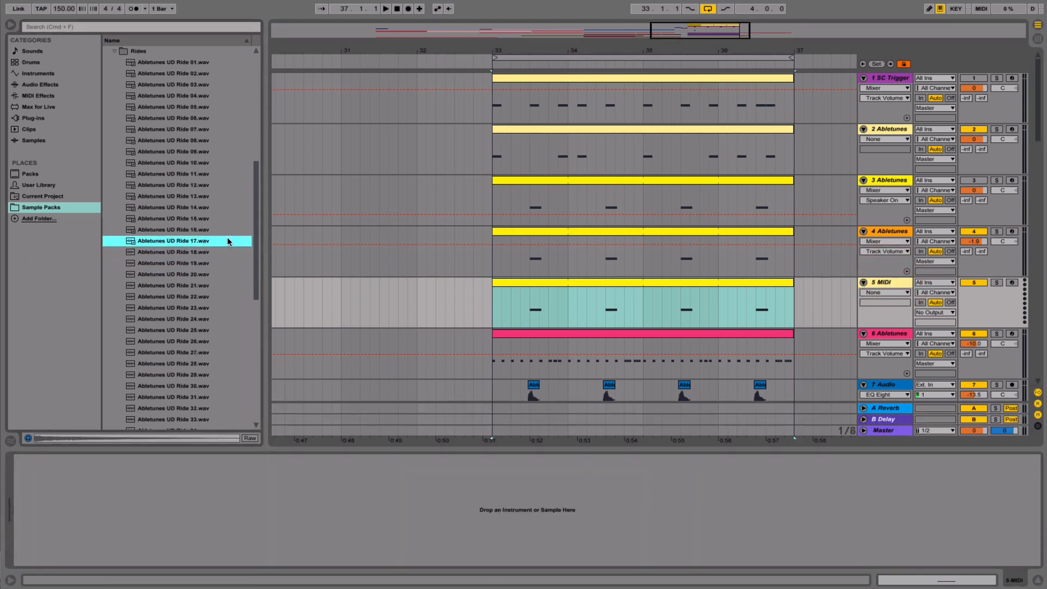
key("Down")
key("Up")
left_click_drag(326, 503, 330, 507)
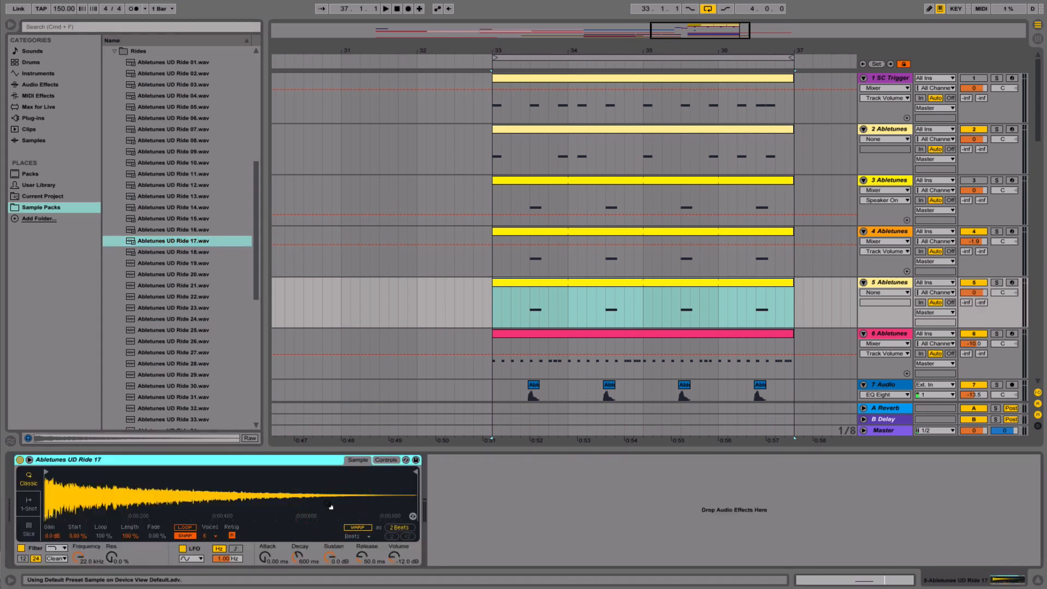
- Lower the ride track's volume and lengthen its sampler release to about 3.67 s while playing the loop
left_click_drag(979, 294, 980, 306)
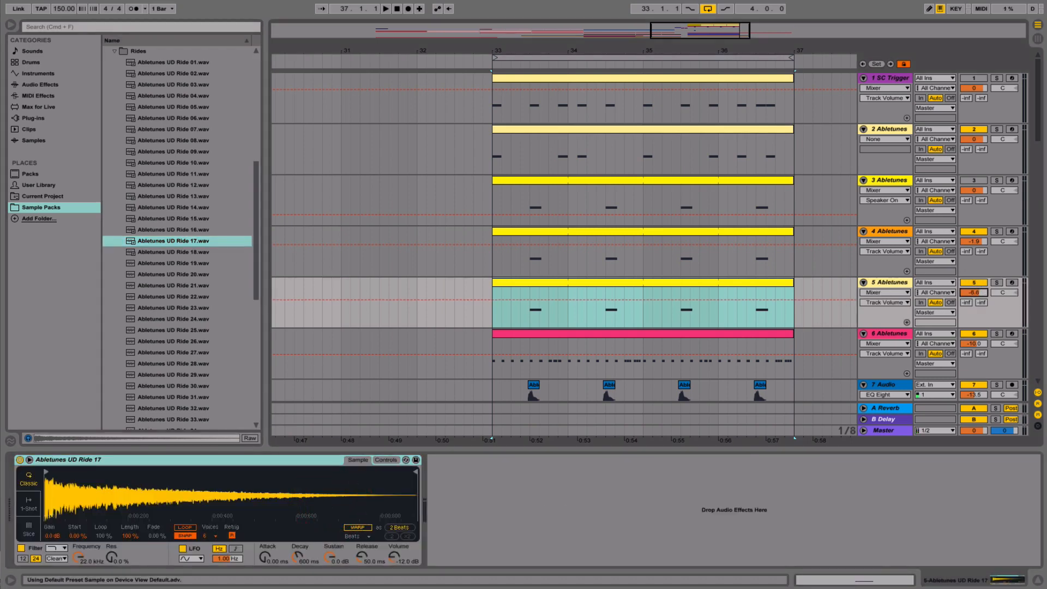
key("space")
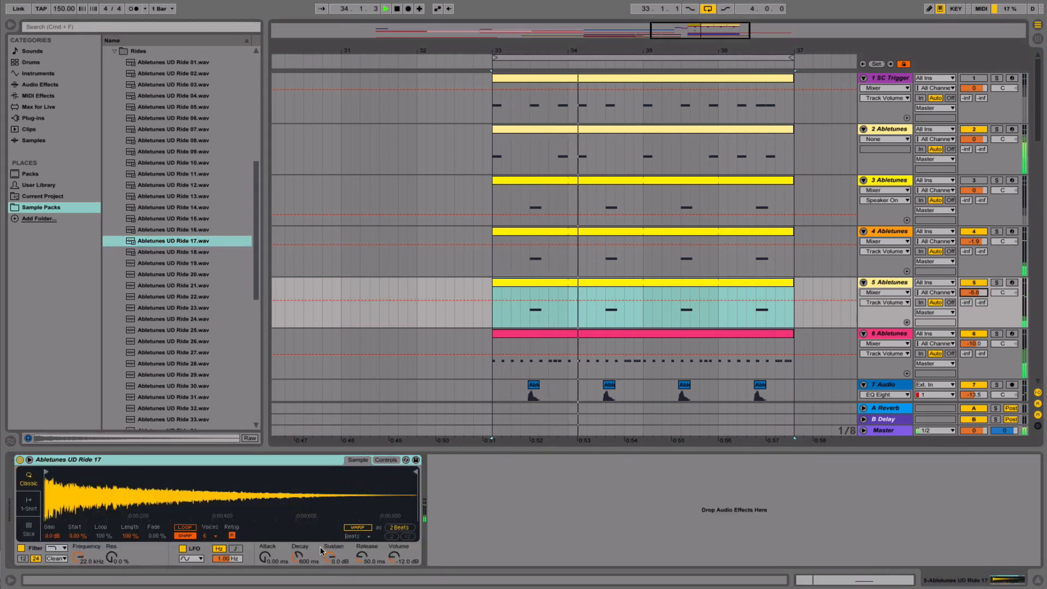
left_click_drag(361, 557, 360, 546)
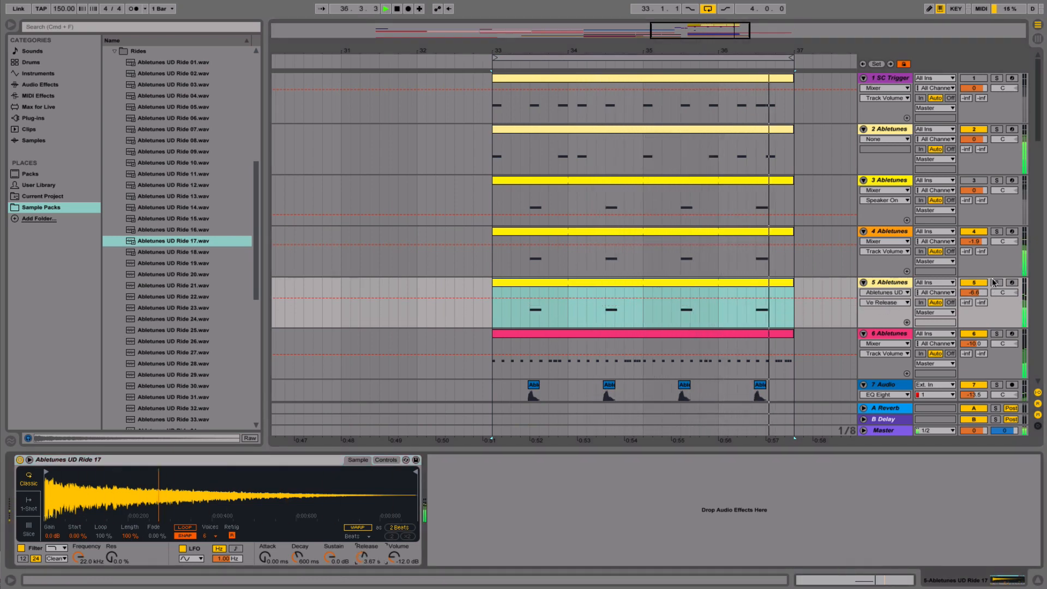
left_click_drag(974, 293, 974, 295)
key("space")
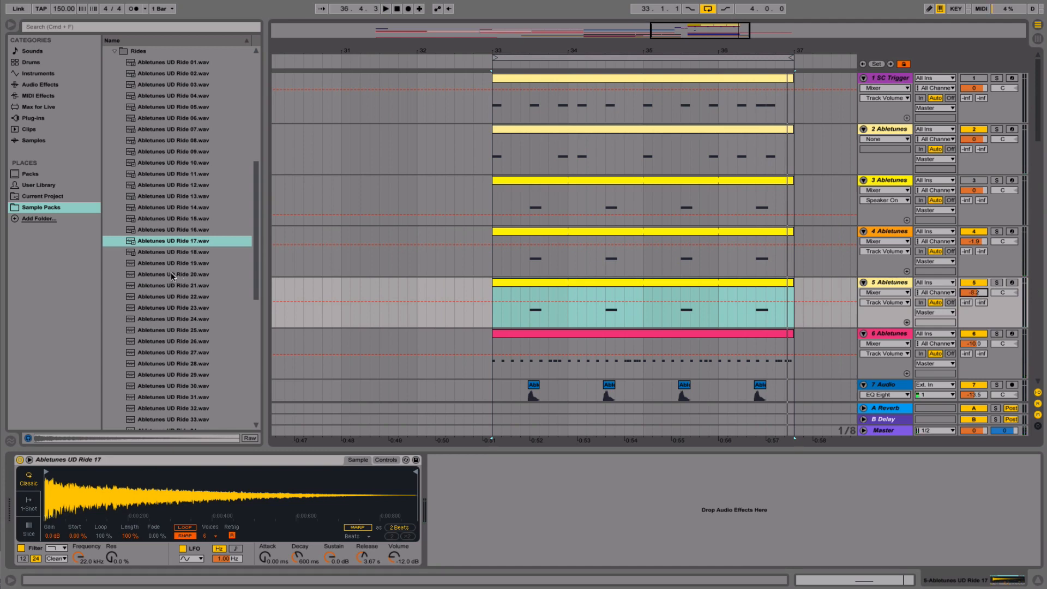
- Try an EQ Eight low cut at about 73.5 Hz with only band 1 active on the ride track, and remove the device
left_click(52, 85)
double_click(146, 164)
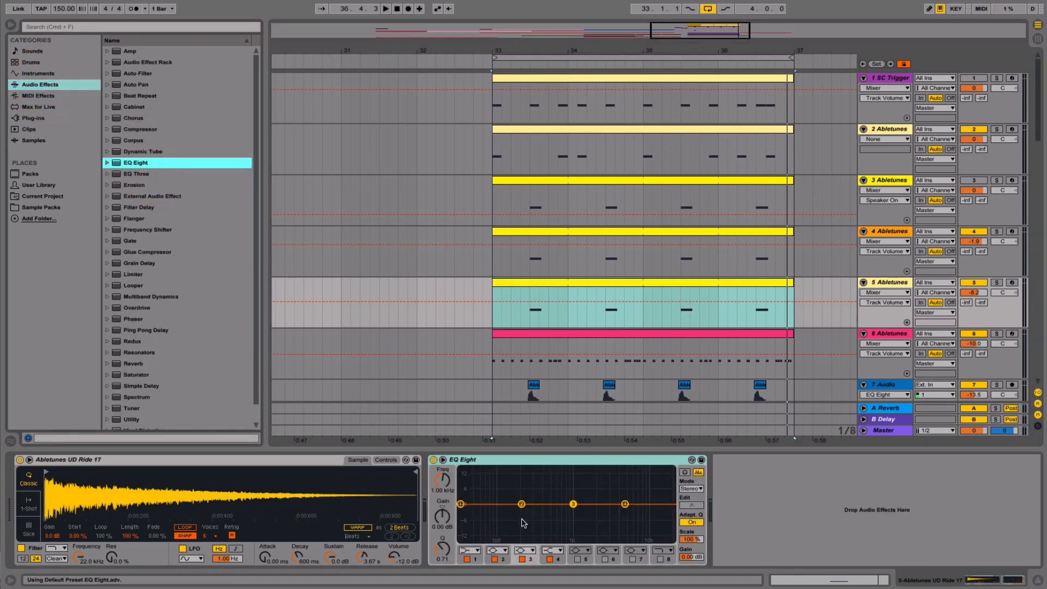
left_click(495, 559)
key("space")
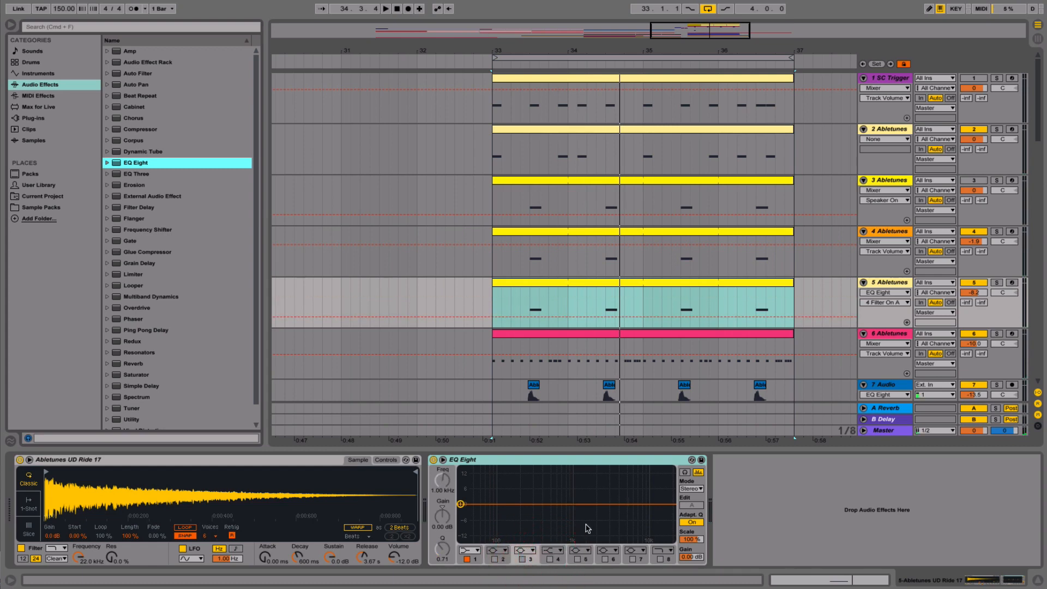
left_click(472, 553)
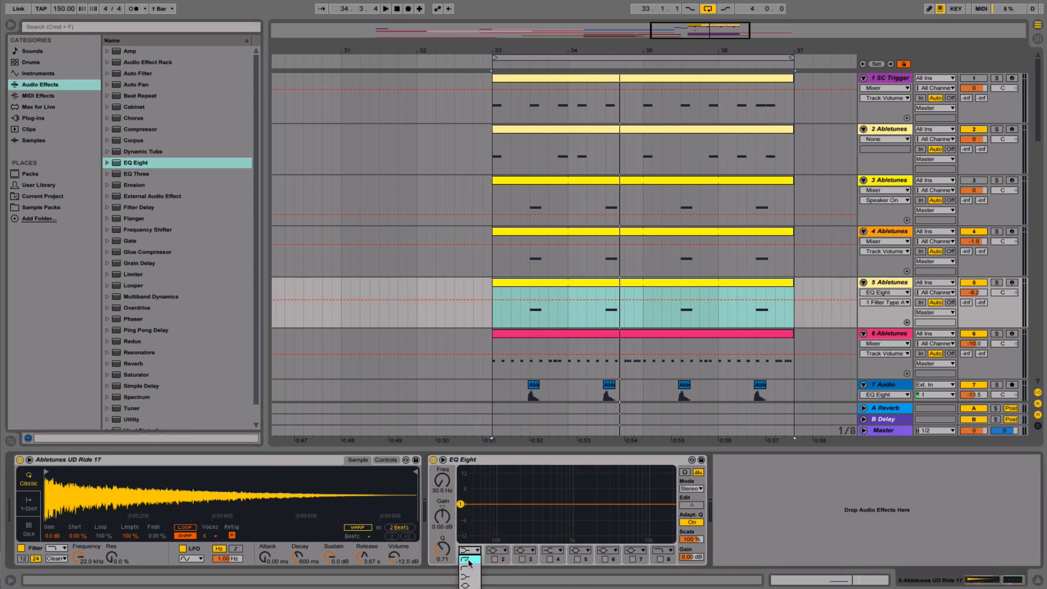
left_click(469, 560)
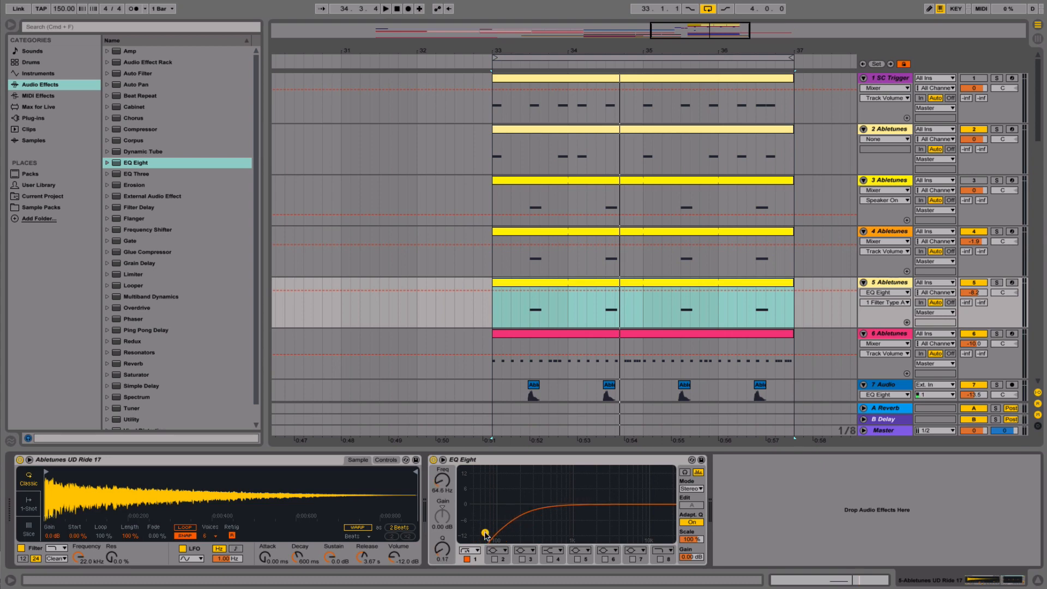
left_click_drag(485, 532, 490, 518)
key("space")
left_click(479, 460)
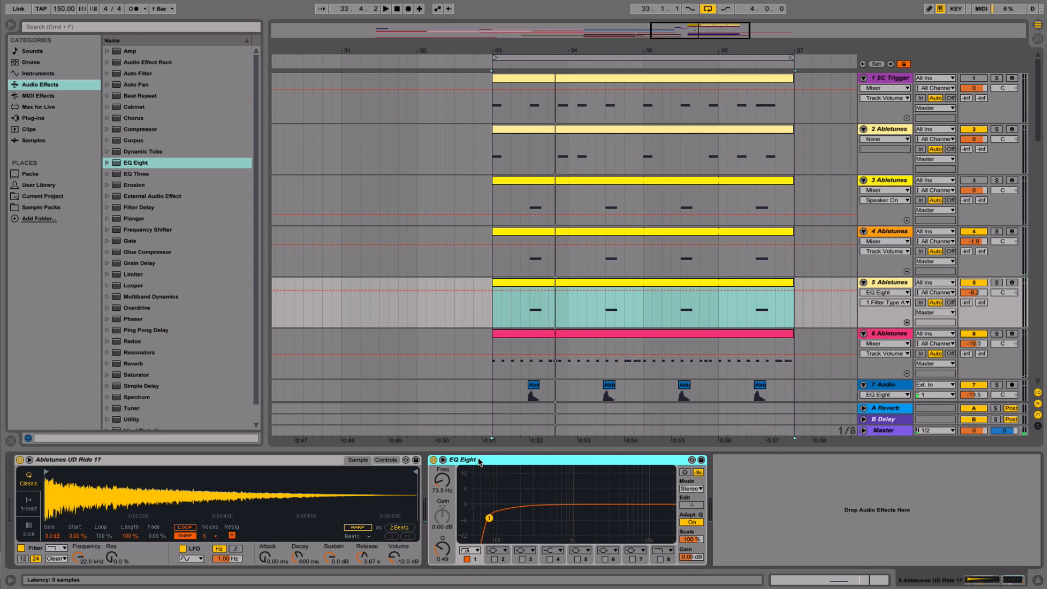
key("Delete")
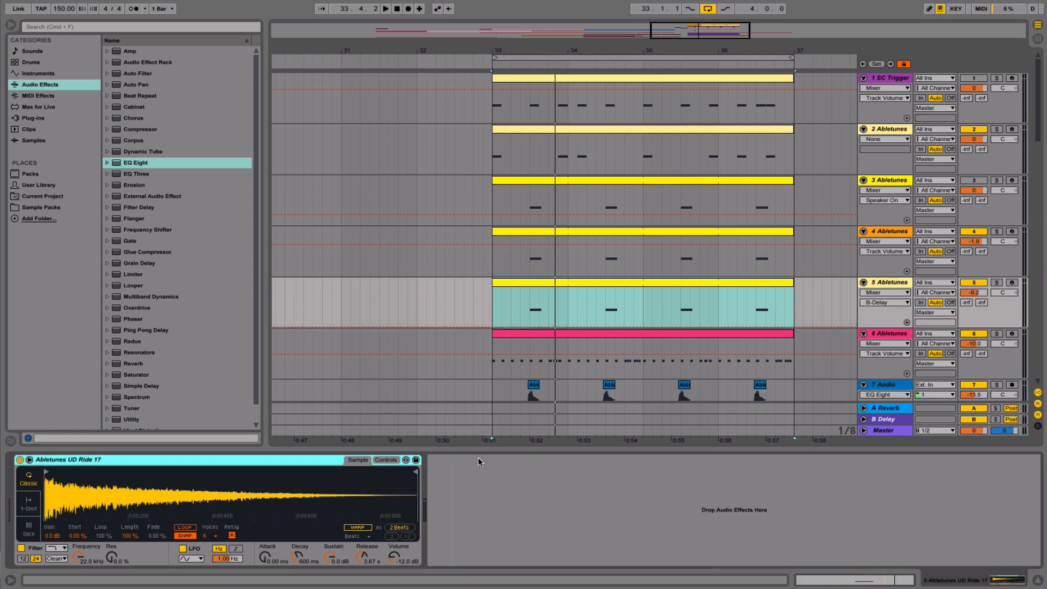
- Set the ride track's volume to -7.9 dB while playing the loop
key("space")
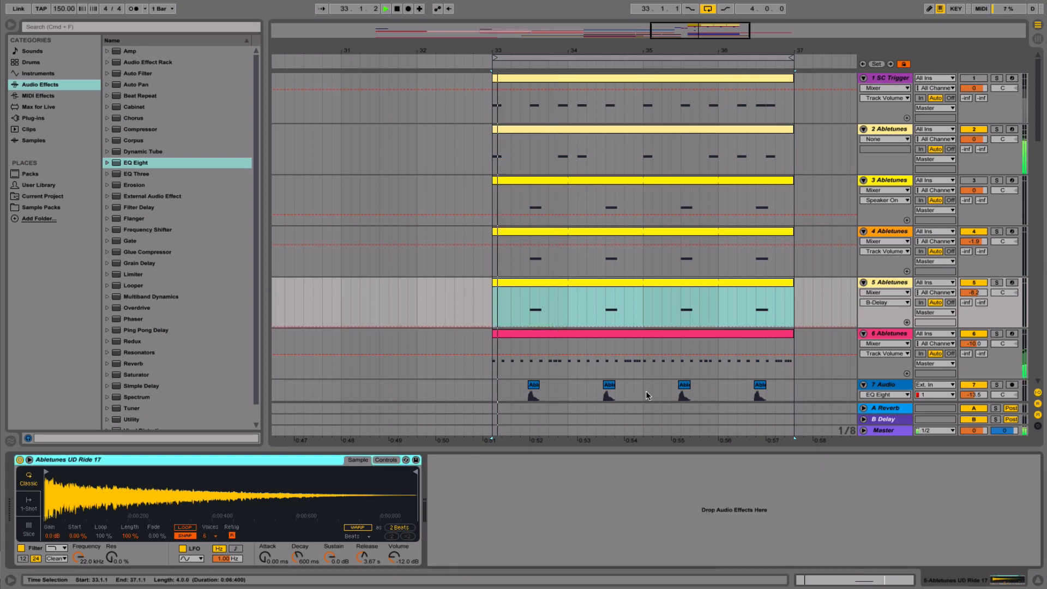
left_click(887, 281)
left_click_drag(980, 293, 980, 291)
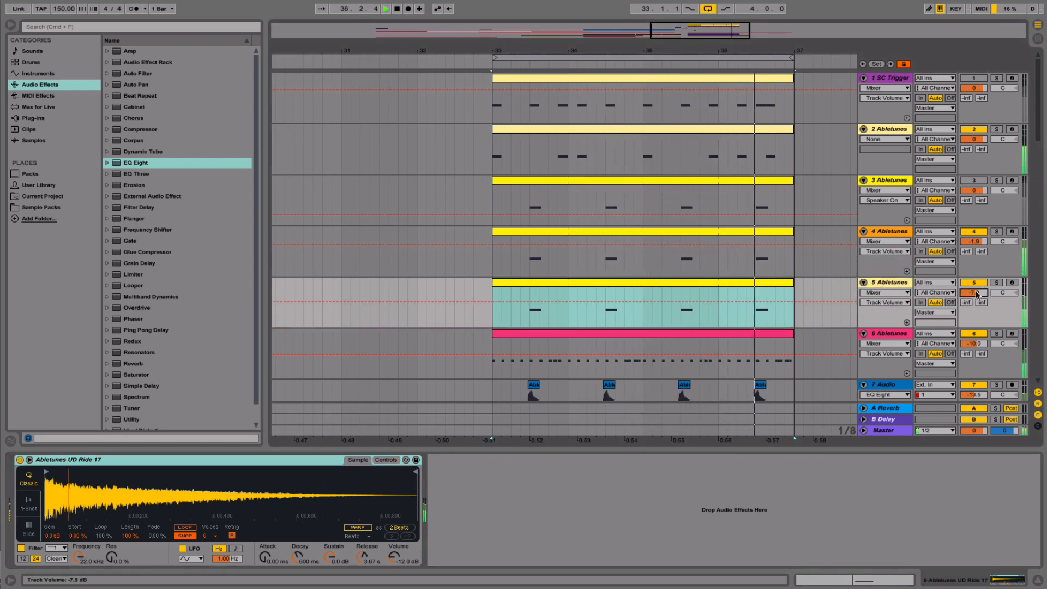
- Stop playback, hide the device view and fold all tracks in the arrangement
left_click(1038, 581)
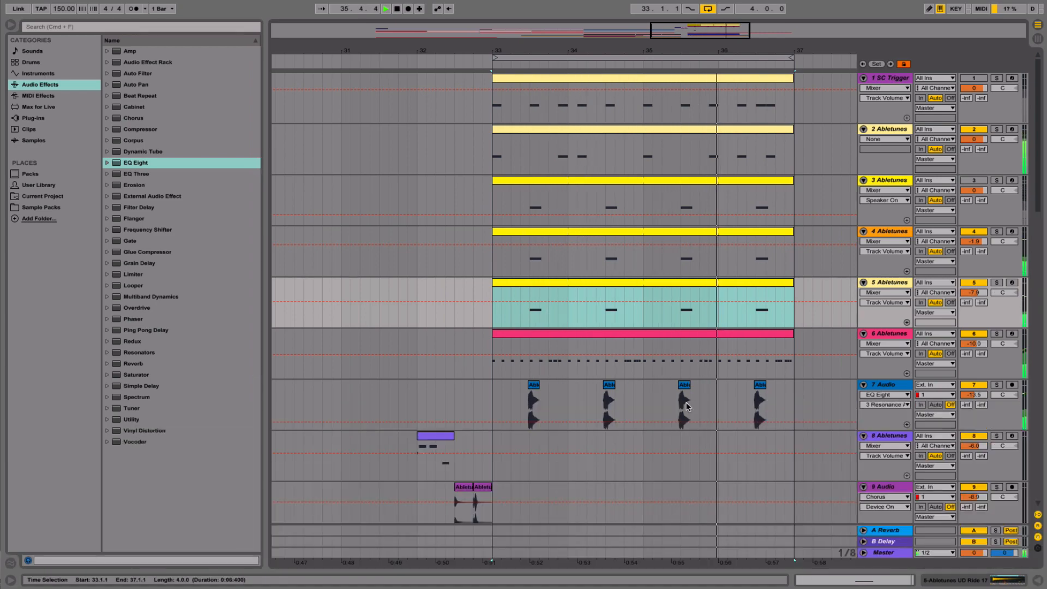
scroll(687, 406, "down", 15)
key("space")
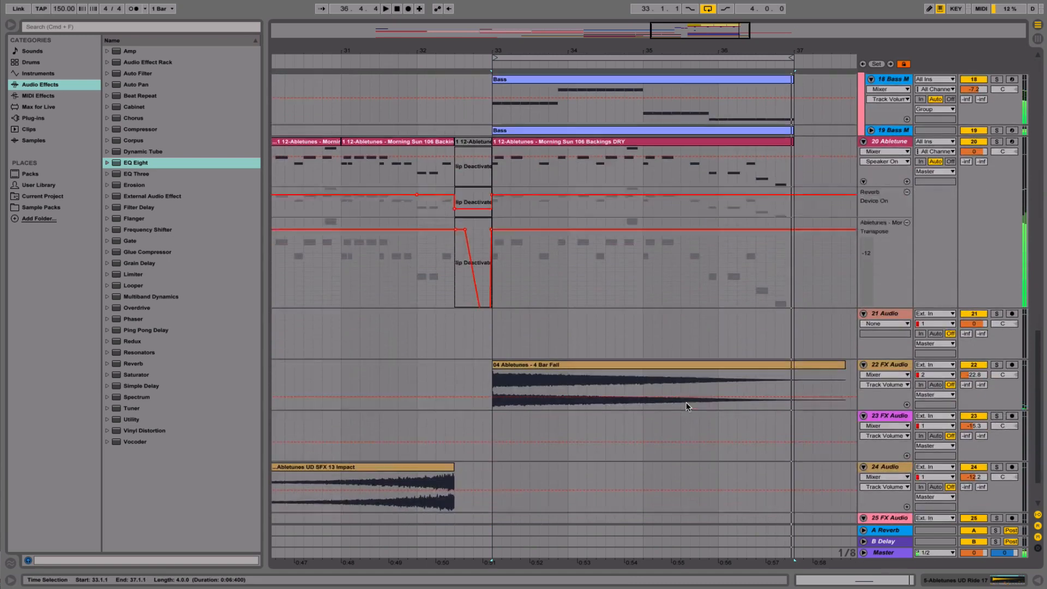
scroll(686, 406, "up", 5)
scroll(687, 407, "up", 2)
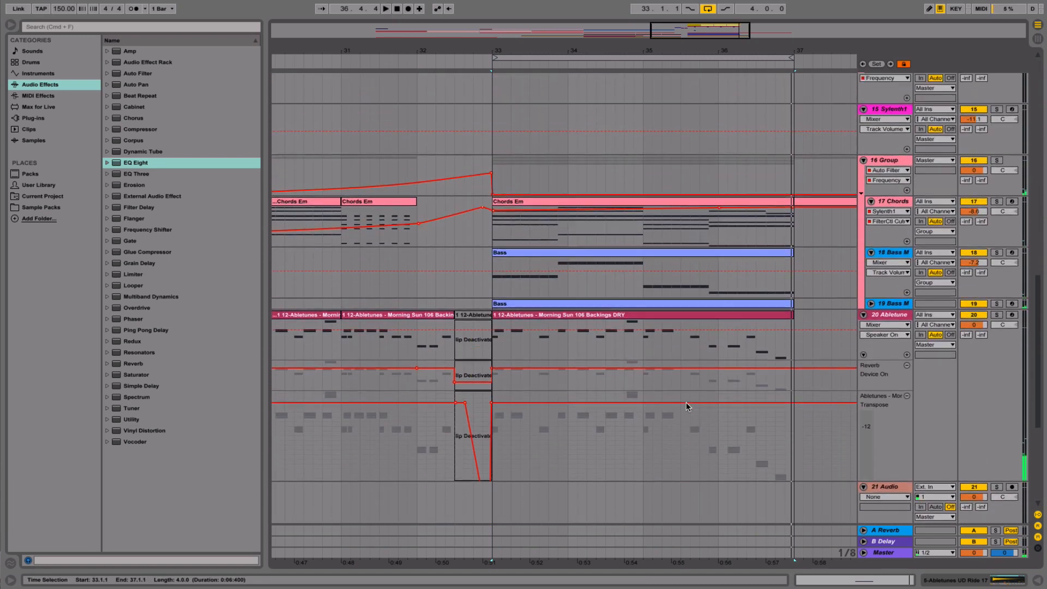
left_click_drag(722, 49, 577, 15)
scroll(605, 365, "up", 10)
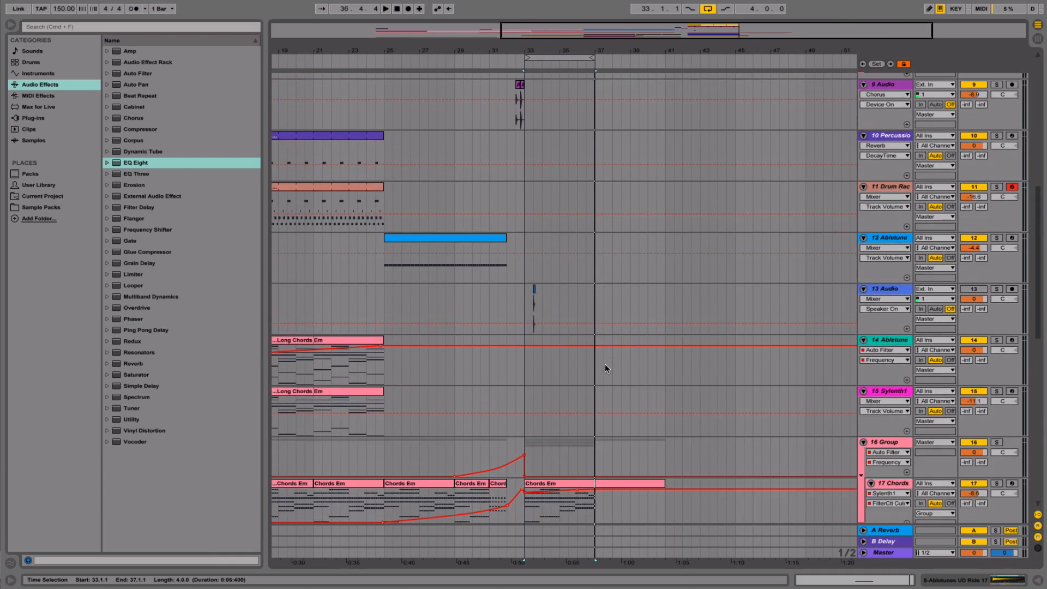
left_click(889, 291)
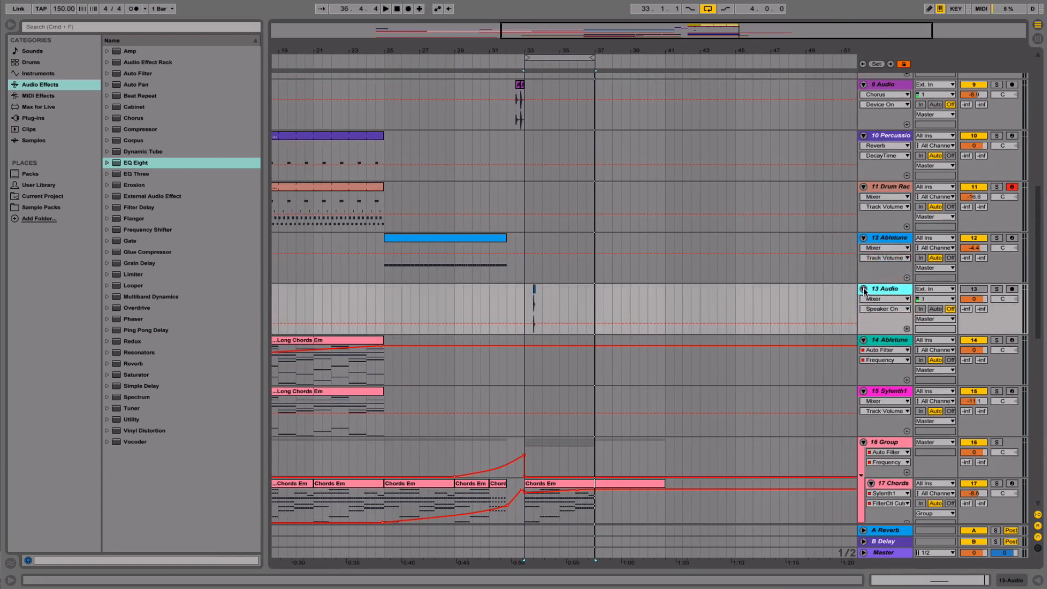
left_click(864, 290, "alt")
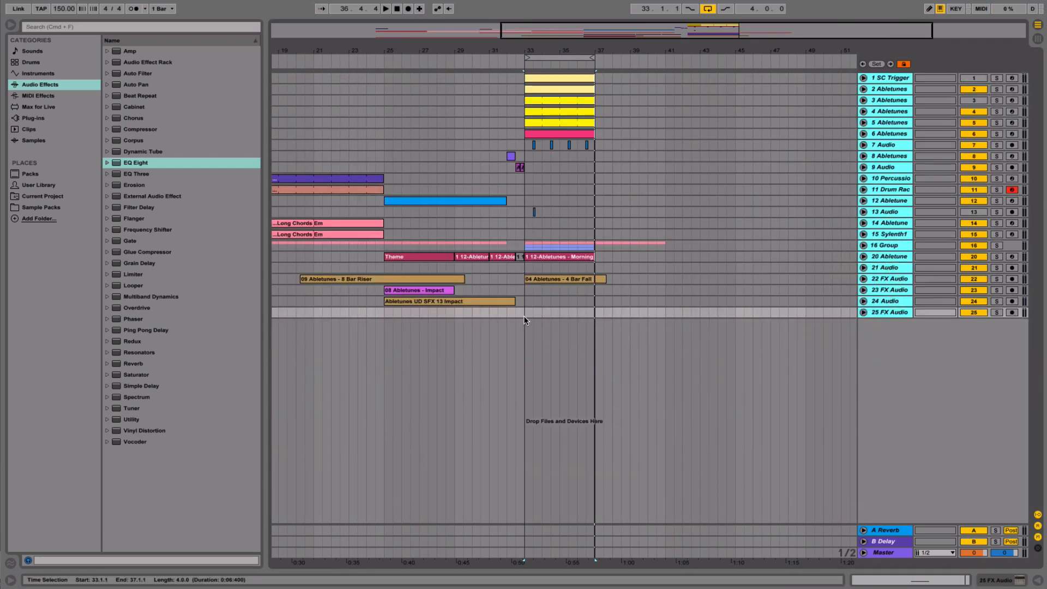
- Unlock the envelopes and duplicate bars 33 to 37 of all tracks into bars 37 to 41
left_click_drag(525, 321, 594, 43)
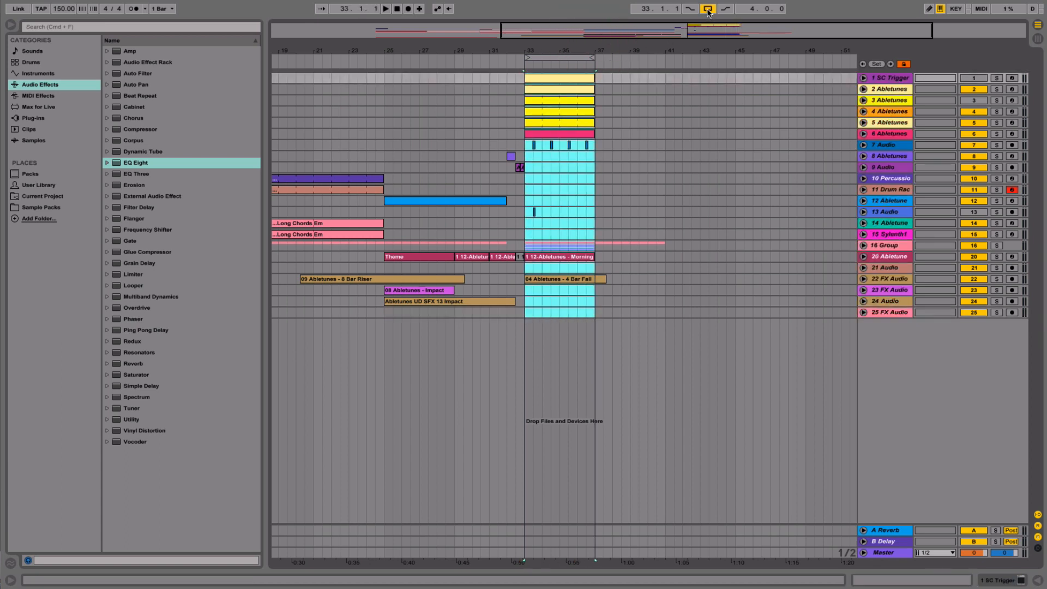
left_click(905, 65)
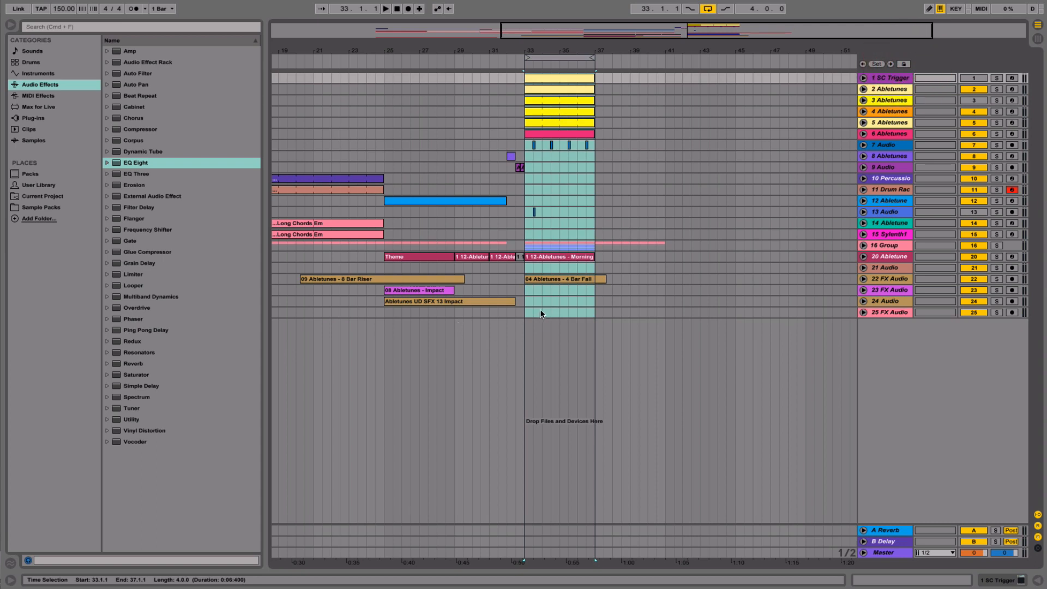
left_click_drag(526, 314, 665, 58)
key("ctrl+d")
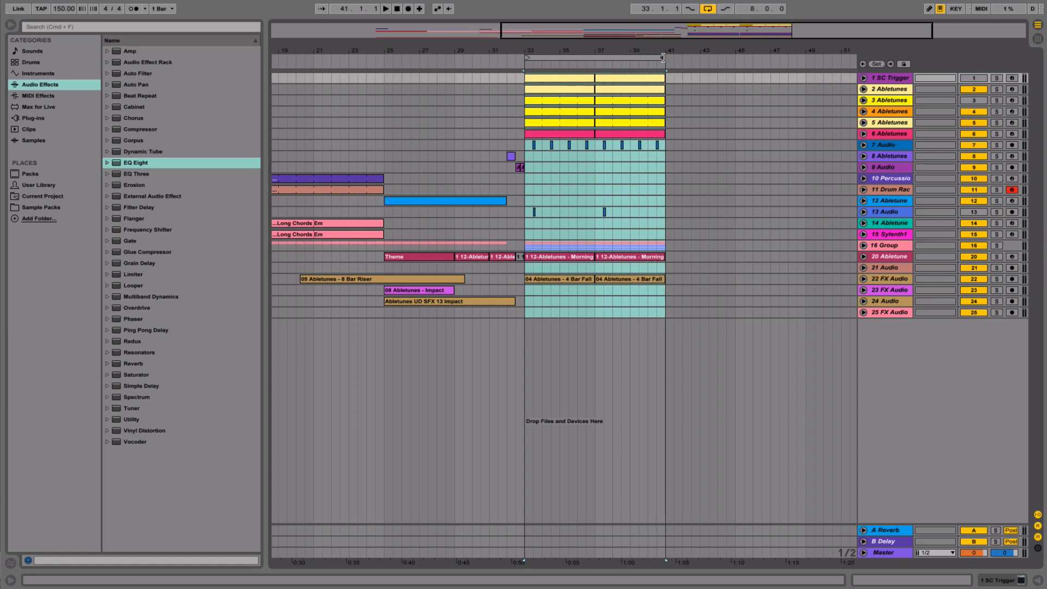
- Set the loop to bars 37 to 41 and add a locator named Drop at bar 33
left_click_drag(529, 58, 595, 57)
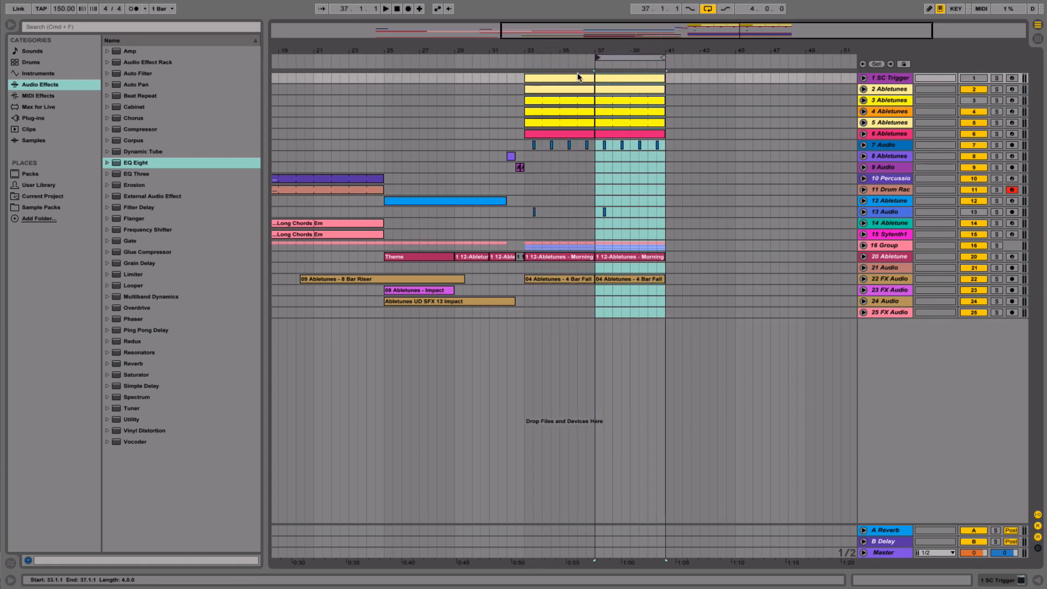
right_click(524, 62)
left_click(564, 96)
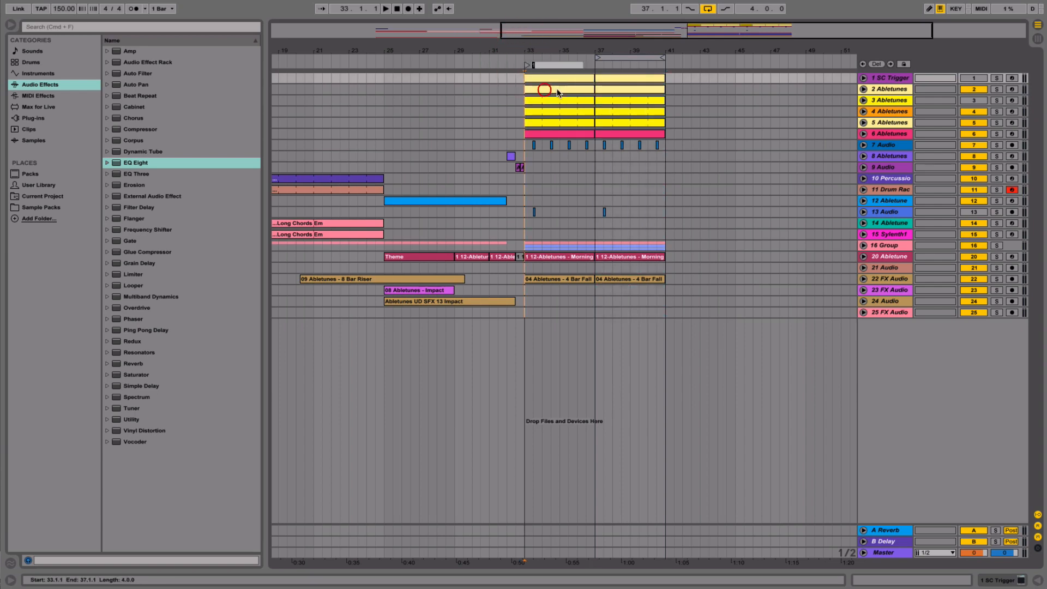
type("Drop")
key("Return")
- Listen to the duplicated drop section from bar 37
left_click(625, 58)
key("z")
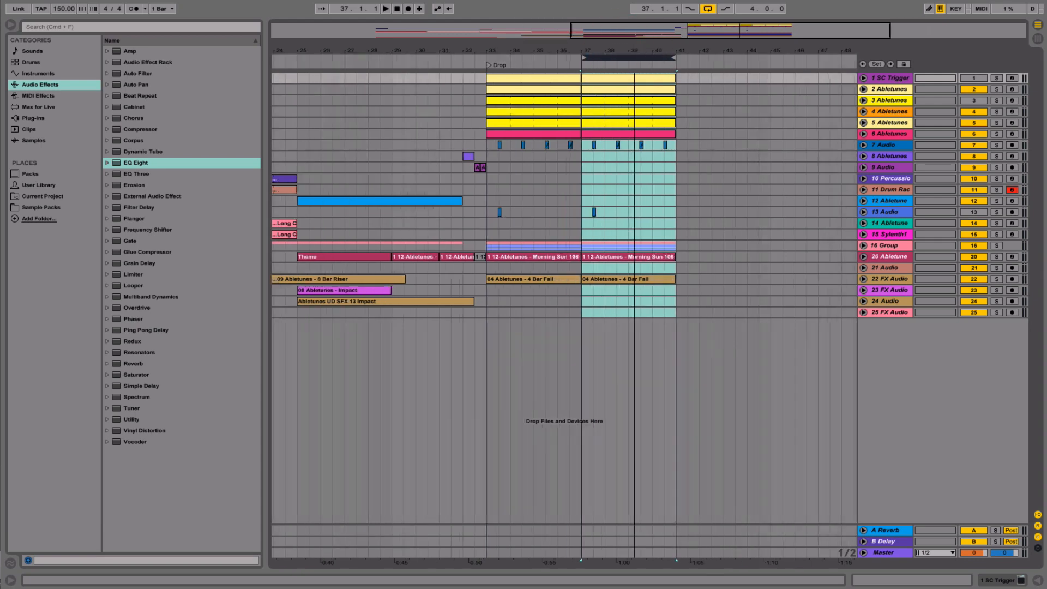
left_click_drag(635, 51, 634, 52)
left_click(684, 234)
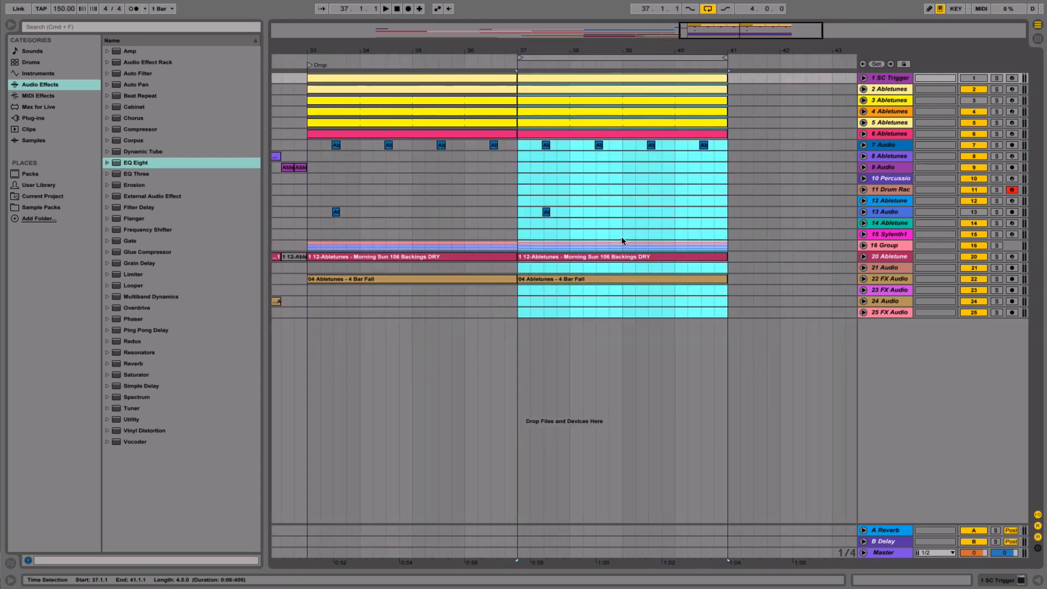
left_click(893, 245)
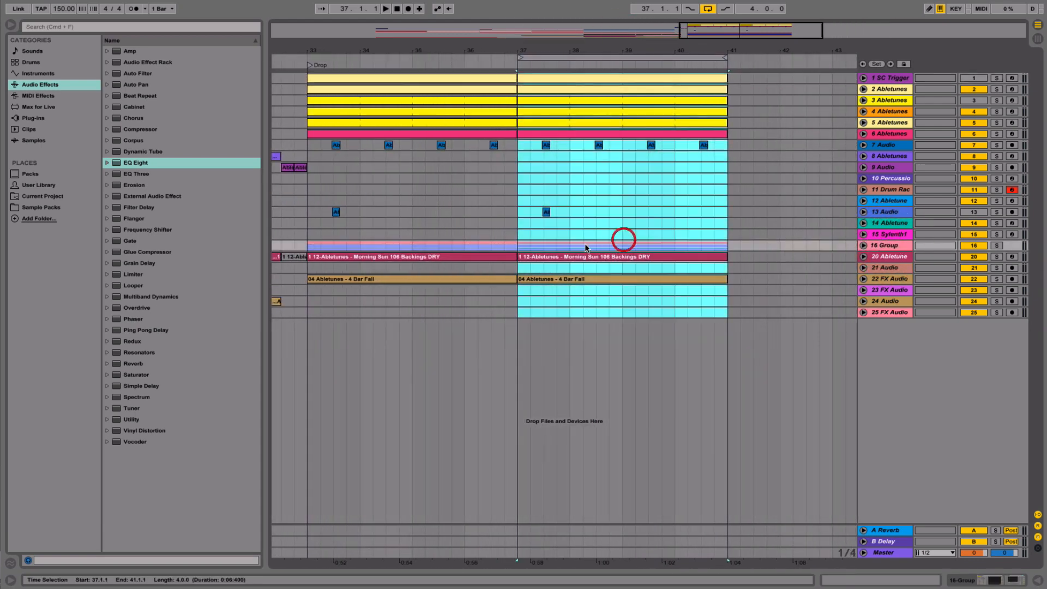
left_click(542, 247)
key("space")
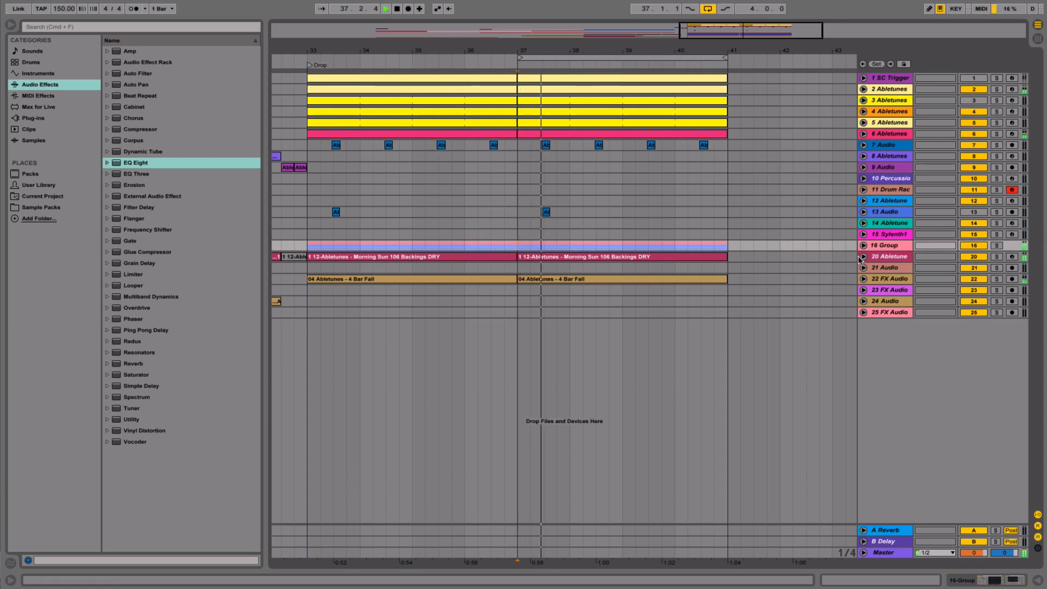
- Unfold track 20 and rename its two clips in bars 33 to 41 as Theme
left_click(863, 279)
left_click(889, 278)
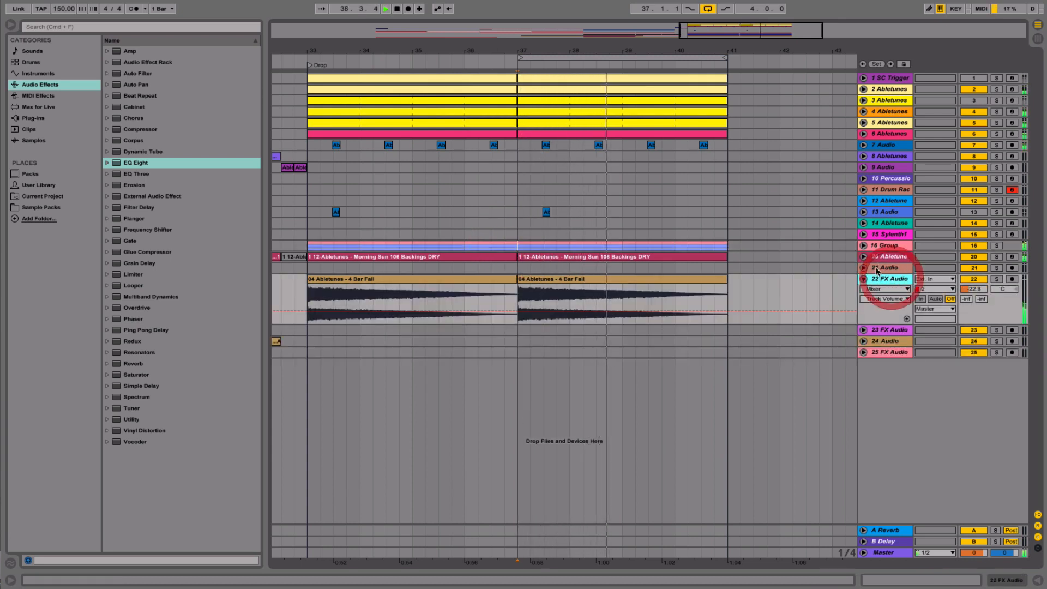
left_click(863, 278)
left_click(864, 257)
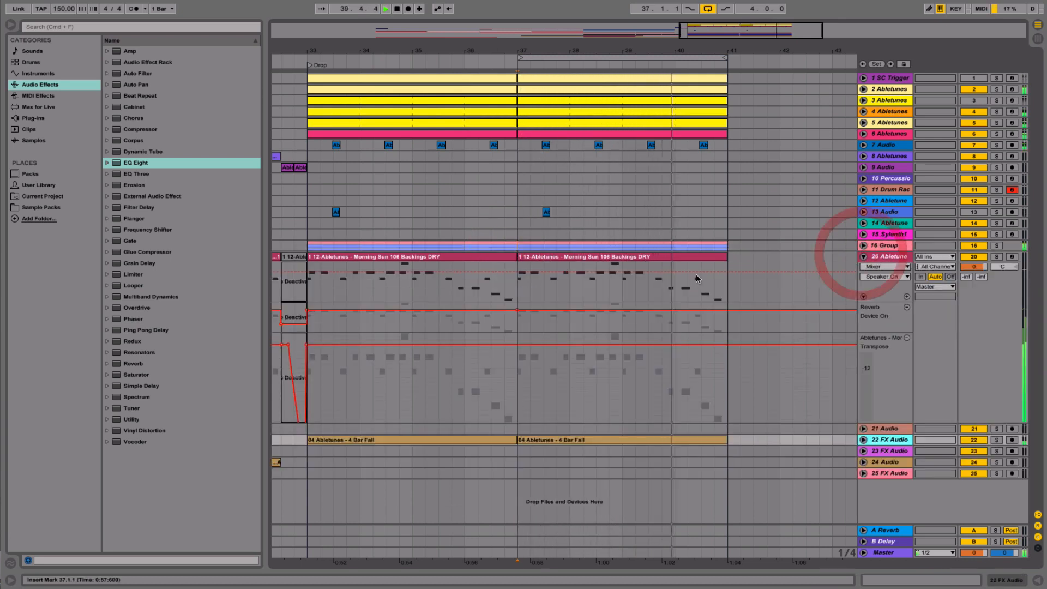
key("space")
left_click(611, 260)
left_click(424, 266, "shift")
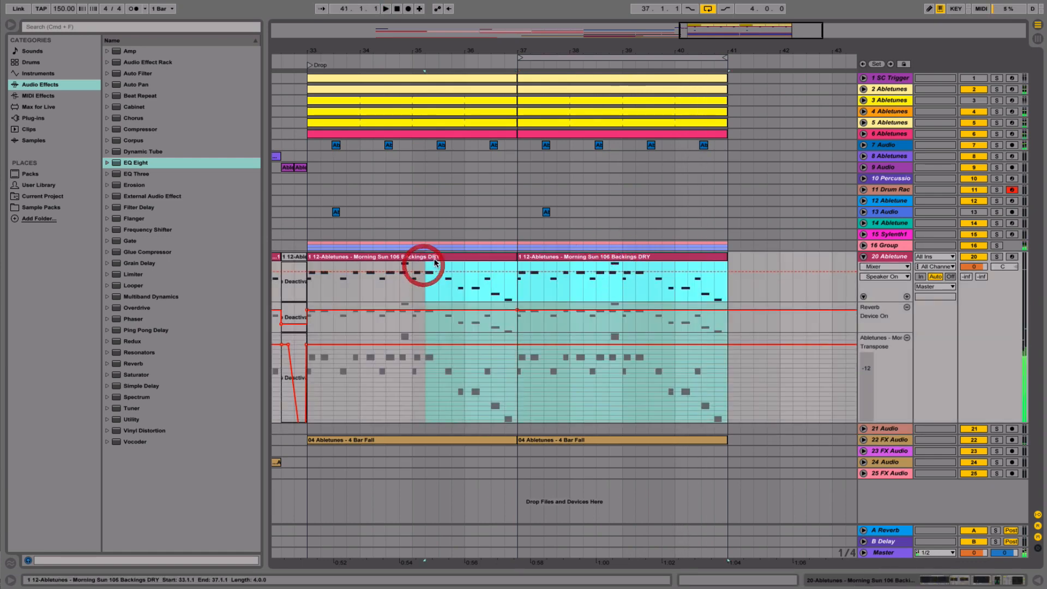
left_click(435, 259, "shift")
left_click(765, 584)
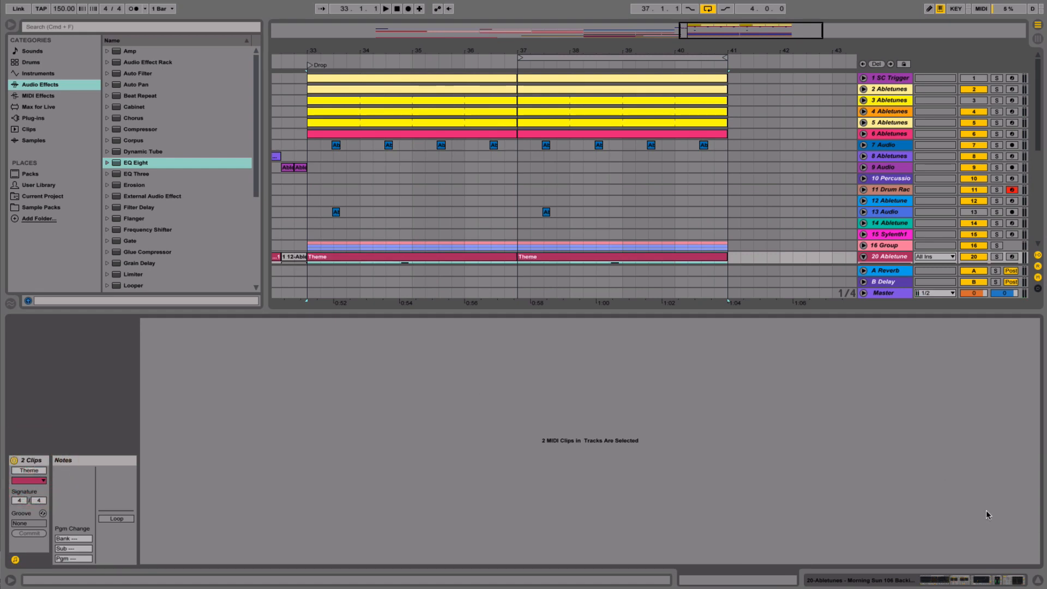
left_click(1032, 578)
- Colour the second Theme clip, starting at bar 37, green
left_click(634, 256)
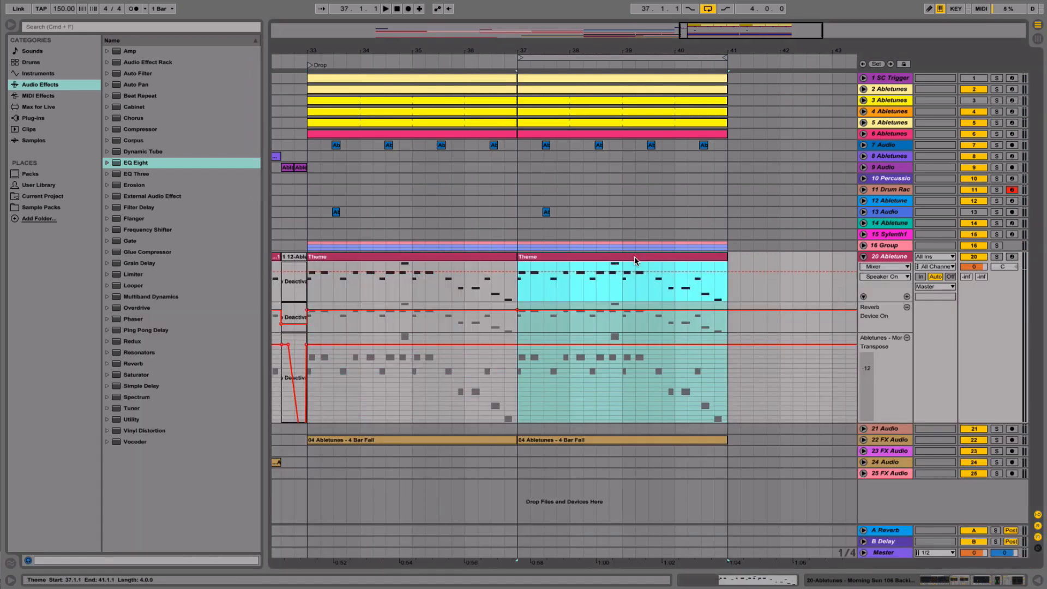
right_click(634, 259)
left_click(664, 417)
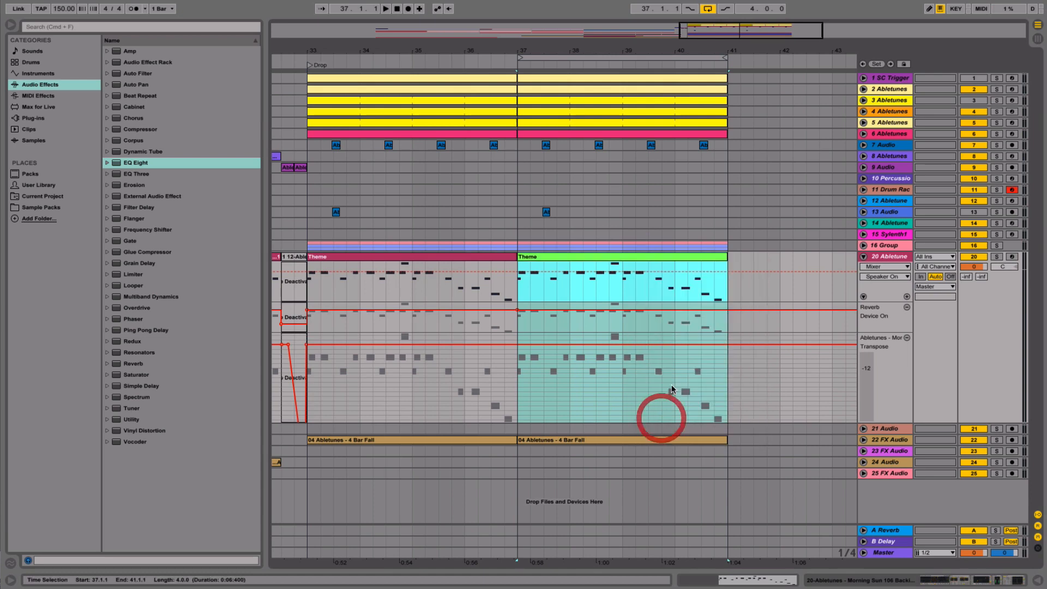
- Open the green Theme clip's notes, delete everything except the first two notes, and play the loop
double_click(611, 259)
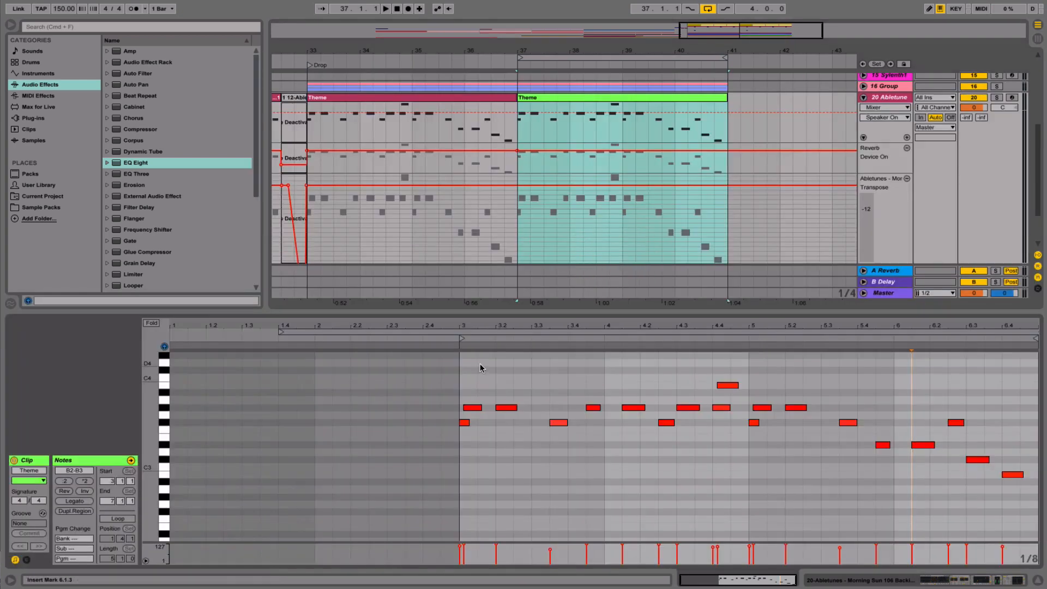
left_click_drag(493, 358, 1036, 534)
key("Delete")
left_click(492, 418)
key("space")
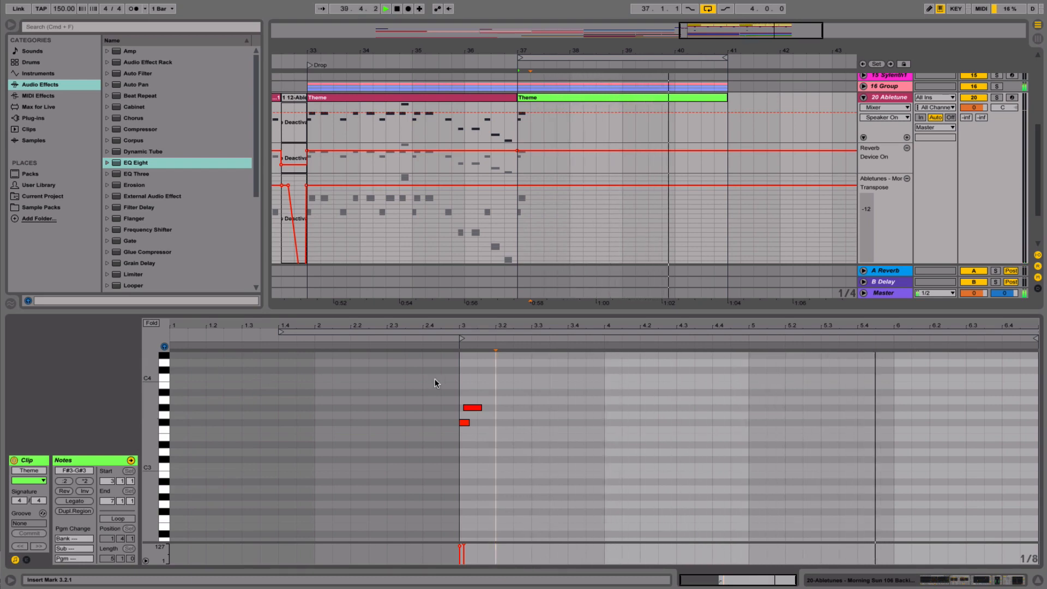
key("space")
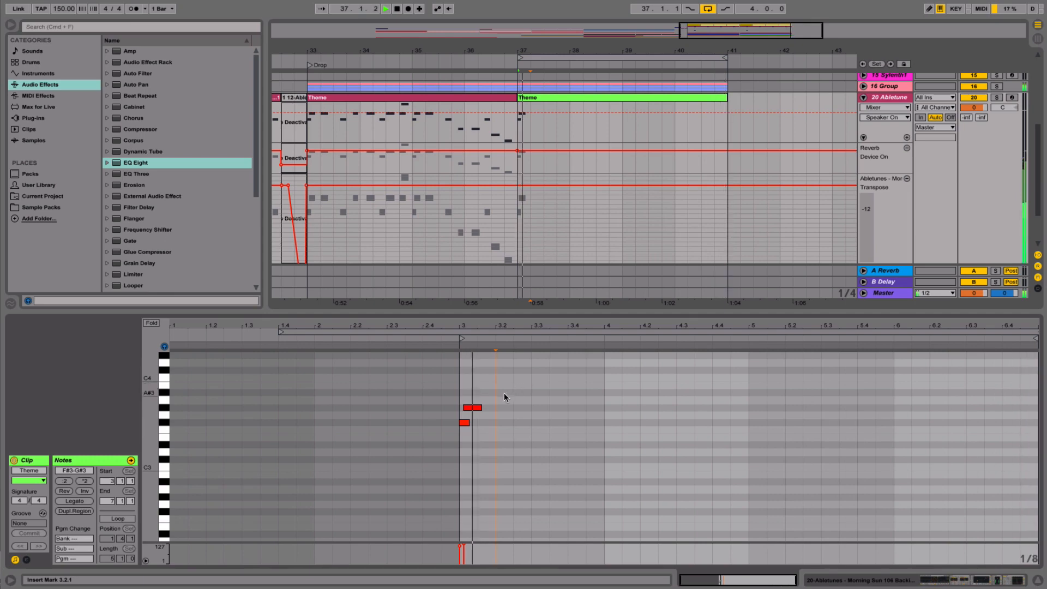
- Reduce the green Theme clip to a single D#4 note at 3.1.1 and audition it repeatedly
left_click_drag(475, 411, 476, 356)
key("space")
double_click(465, 423)
key("space")
key("space")
key("space")
key("space")
key("space")
key("space")
- Add a short B3 note at 3.1.3 in the green Theme clip and shorten the D#4 note before it
scroll(493, 380, "down", 1)
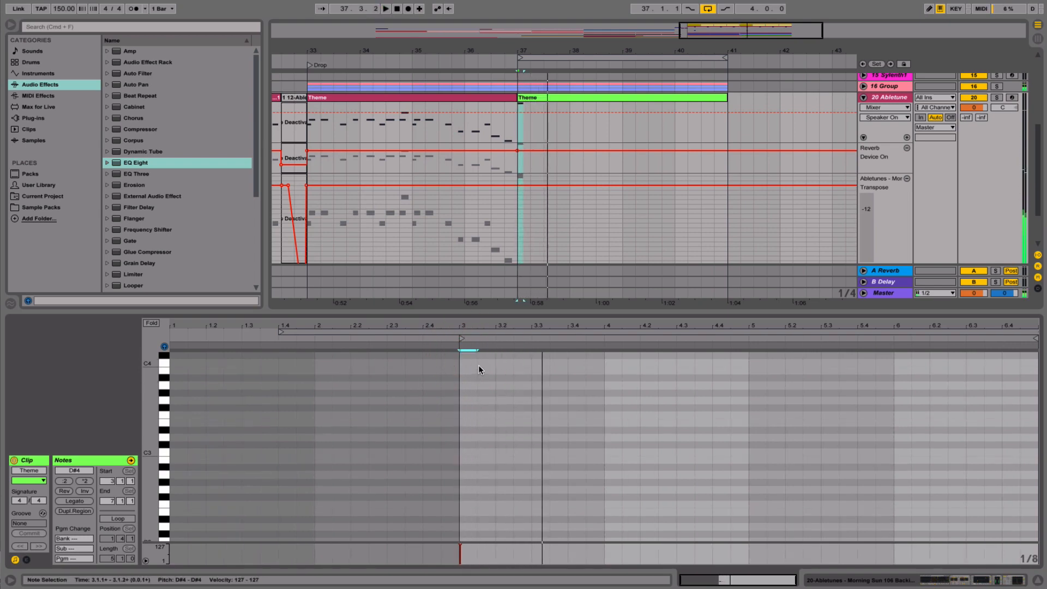
scroll(479, 365, "up", 3)
left_click_drag(472, 418, 493, 438)
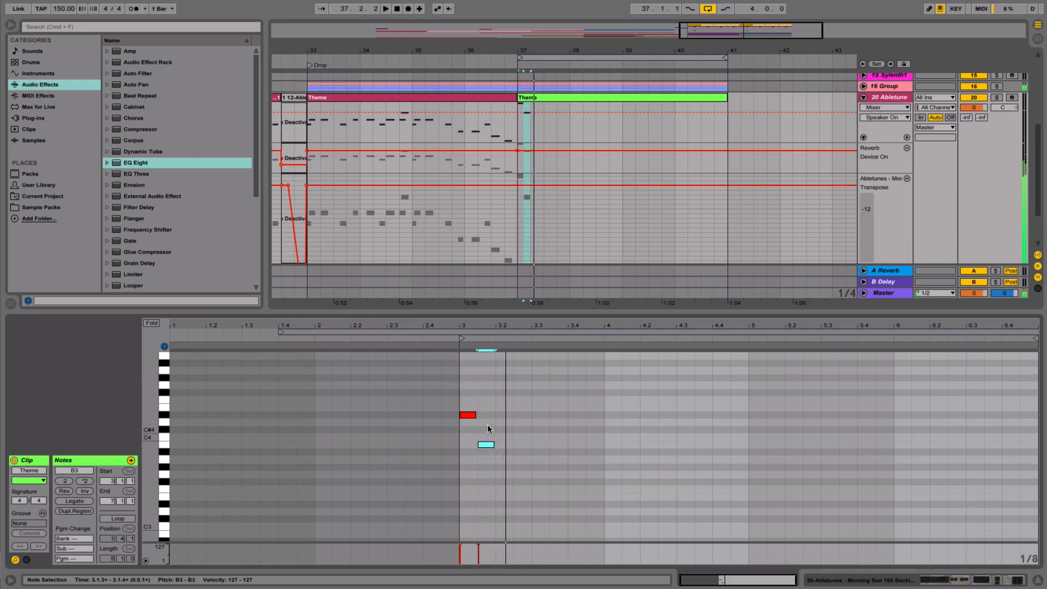
left_click(467, 415)
key("space")
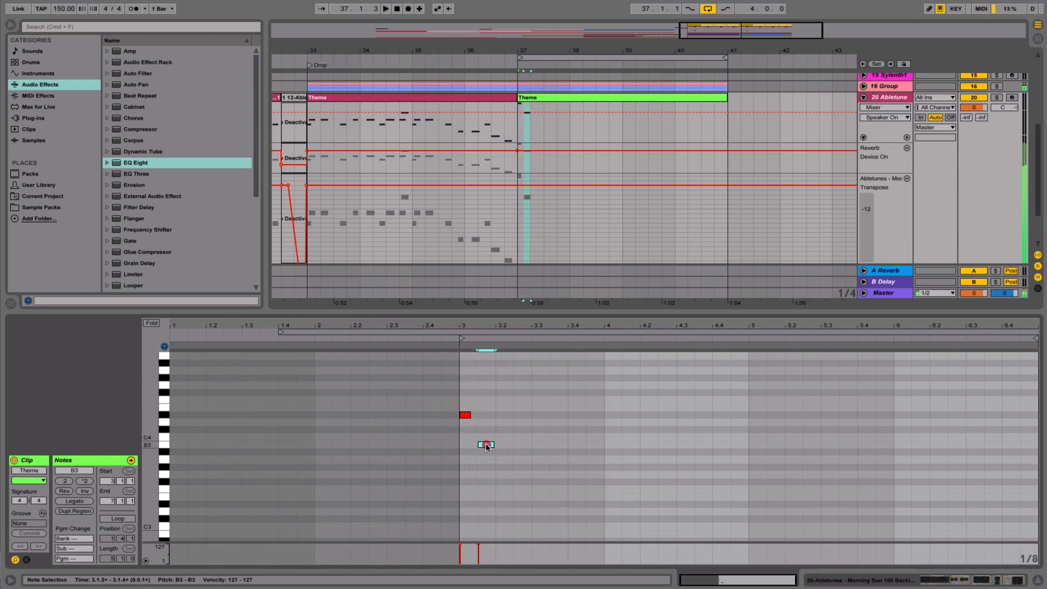
- Extend the green Theme clip's descending melody with G#3 at 3.2.1, D#3 at 3.2.3 and B2 at 3.3.1, and play it
left_click_drag(485, 443, 555, 534)
left_click(522, 503)
key("space")
scroll(569, 484, "up", 3)
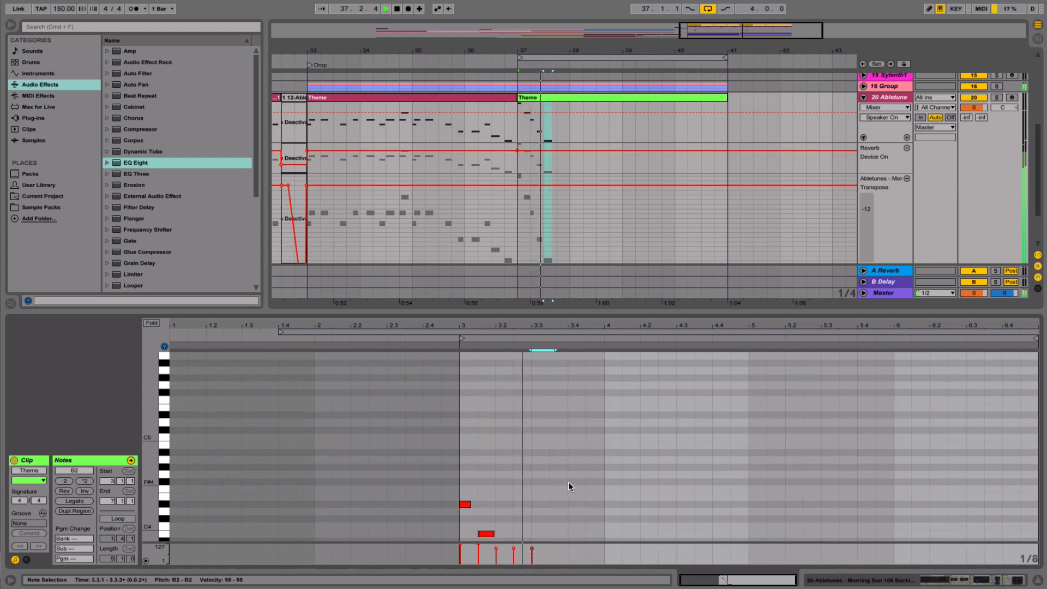
scroll(569, 481, "down", 5)
key("space")
key("space")
key("space")
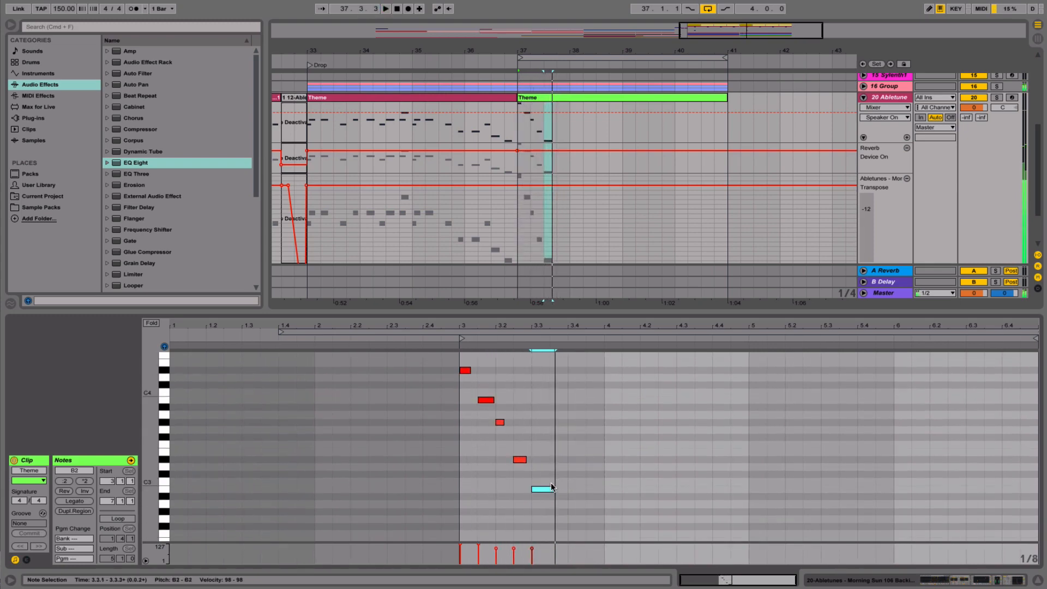
- Lengthen the B2 note at 3.3.1 into 3.3.4, add a short G#2 note at 3.3.3, and audition the phrase
left_click_drag(554, 489, 564, 489)
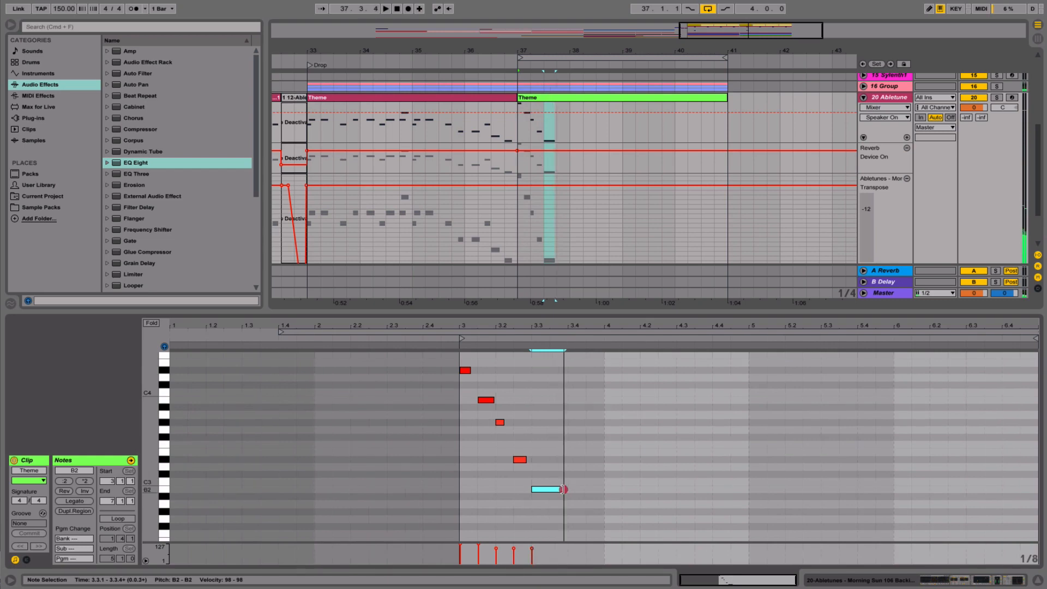
left_click(556, 514)
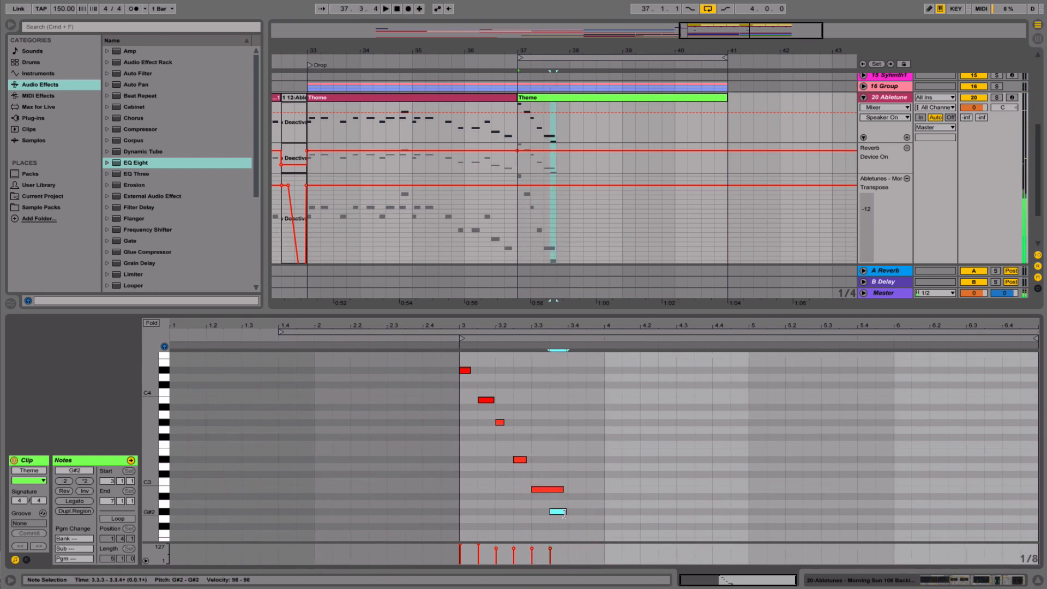
left_click(564, 519)
key("space")
key("space")
key("space")
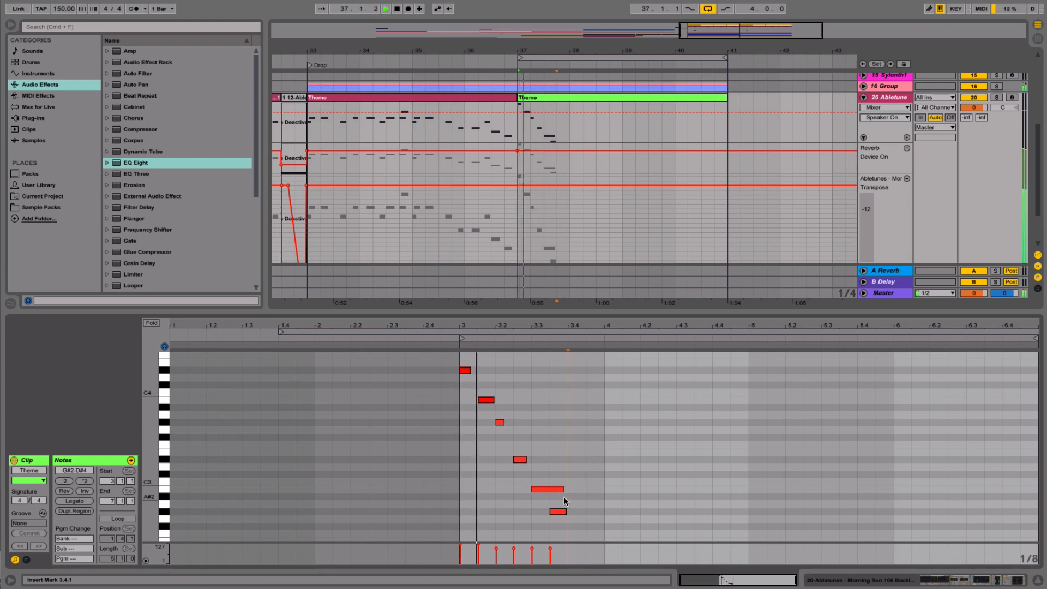
key("space")
- Set the glide time of track 20's Morning Sun instrument to 209 ms and play it
left_click(884, 97)
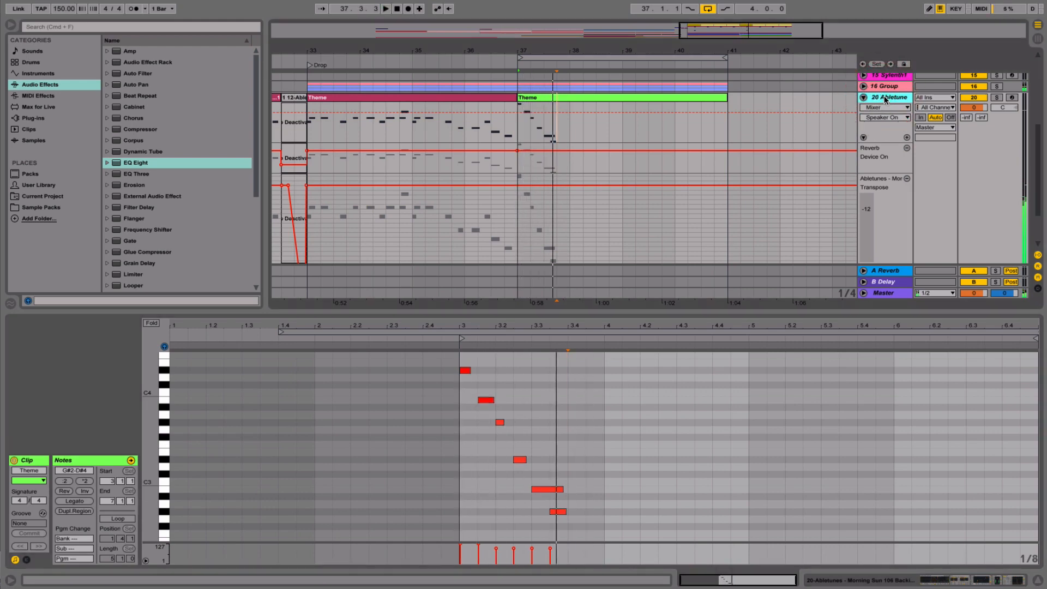
double_click(885, 100)
left_click(390, 537)
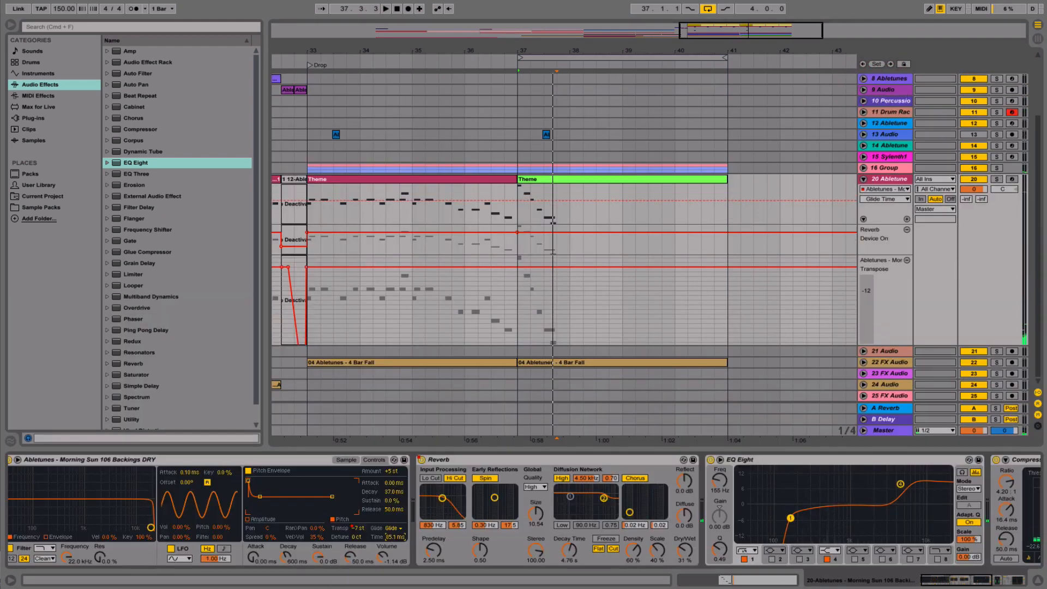
key("space")
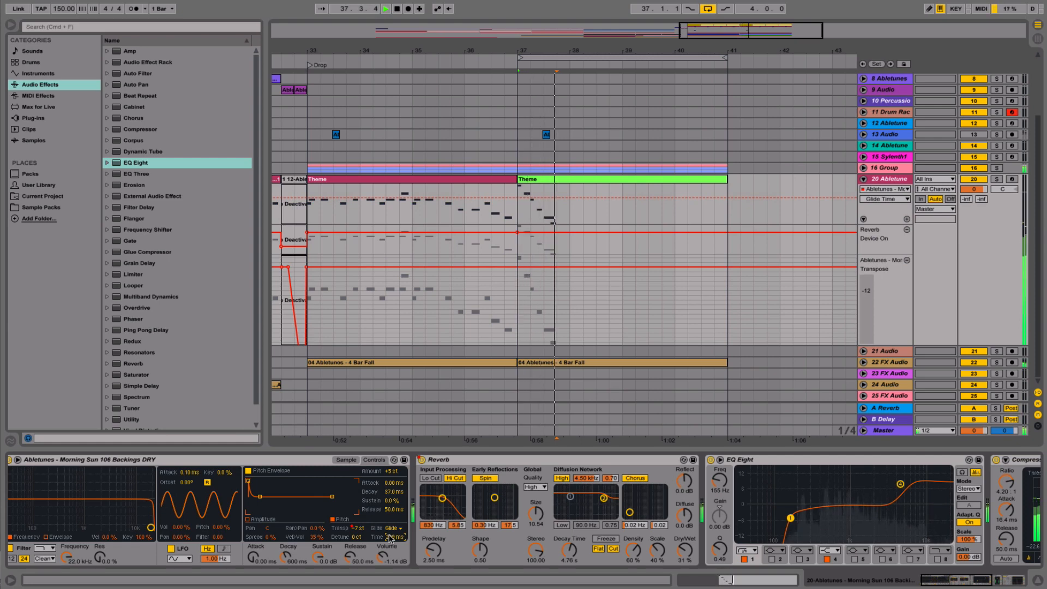
- Reopen the green Theme clip's notes, duplicate the overlapping B2 and G#2 pair twice after itself, and play the result
double_click(557, 183)
key("space")
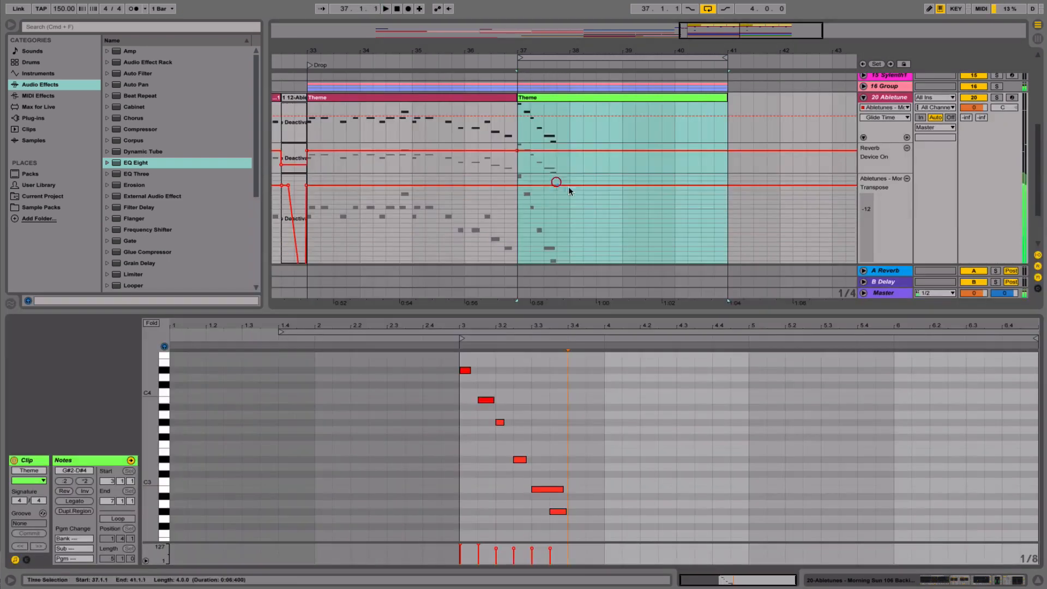
left_click_drag(540, 468, 567, 524)
key("super+d")
key("super+d")
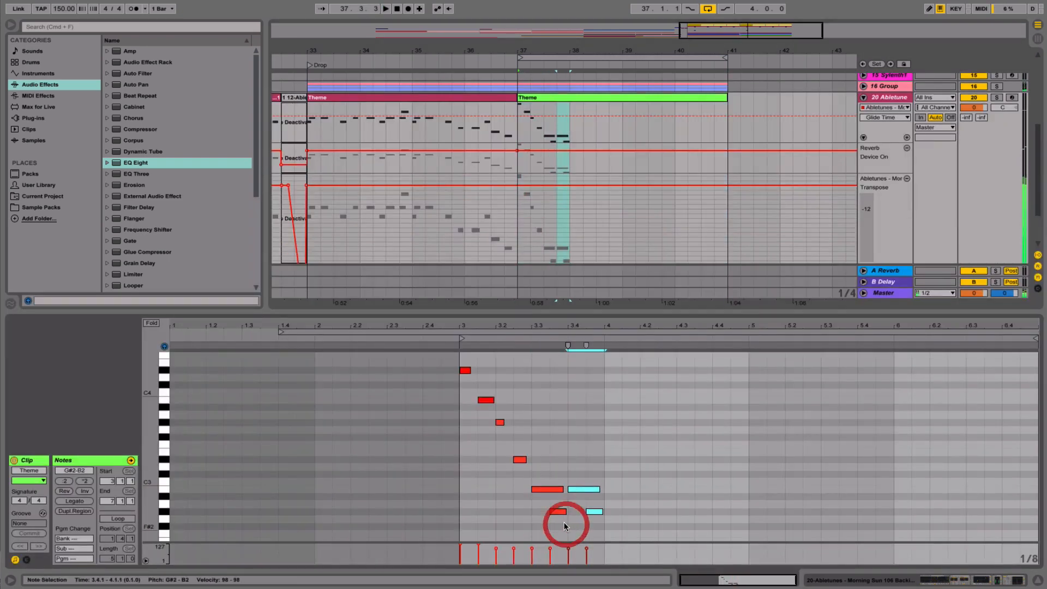
key("space")
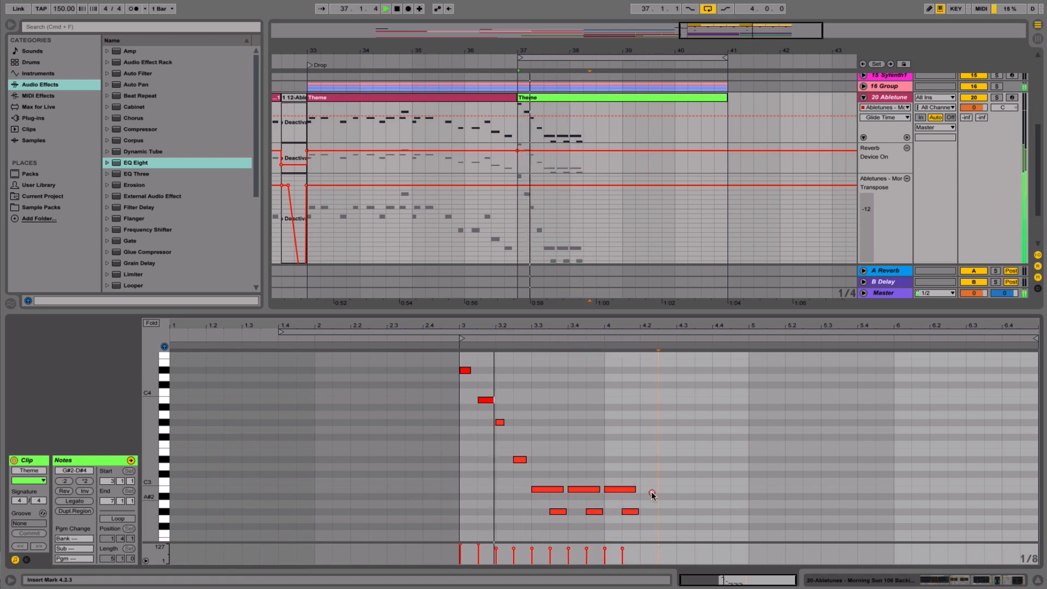
left_click(652, 495)
key("space")
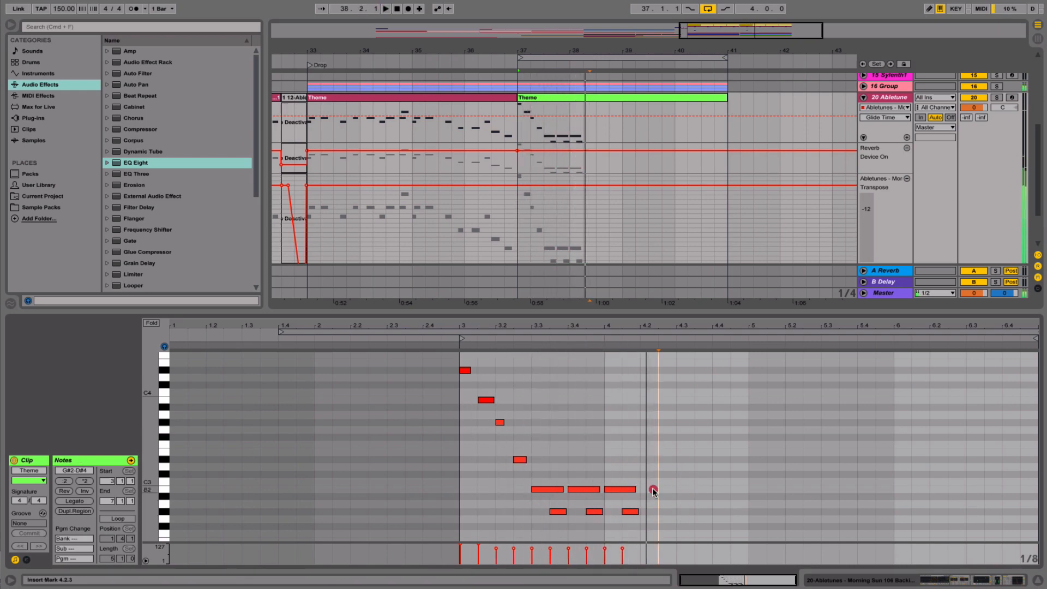
- Write a rising run of B2, D#3, F#3, G#3, B3 and C#4 from 4.2.1 to 4.4.3, with the B3 lengthened, and audition it
double_click(654, 489)
left_click_drag(658, 490, 655, 490)
mouse_move(647, 488)
left_mouse_down()
mouse_move(663, 452)
mouse_move(712, 420)
mouse_move(702, 421)
mouse_move(703, 402)
left_mouse_up()
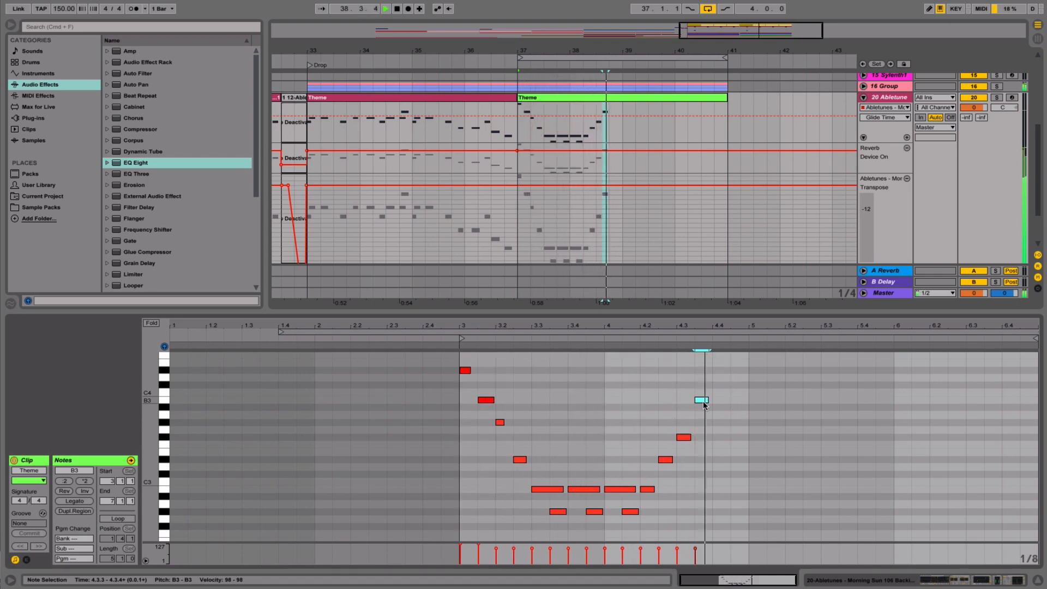
left_click_drag(703, 398, 744, 385)
double_click(736, 385)
key("space")
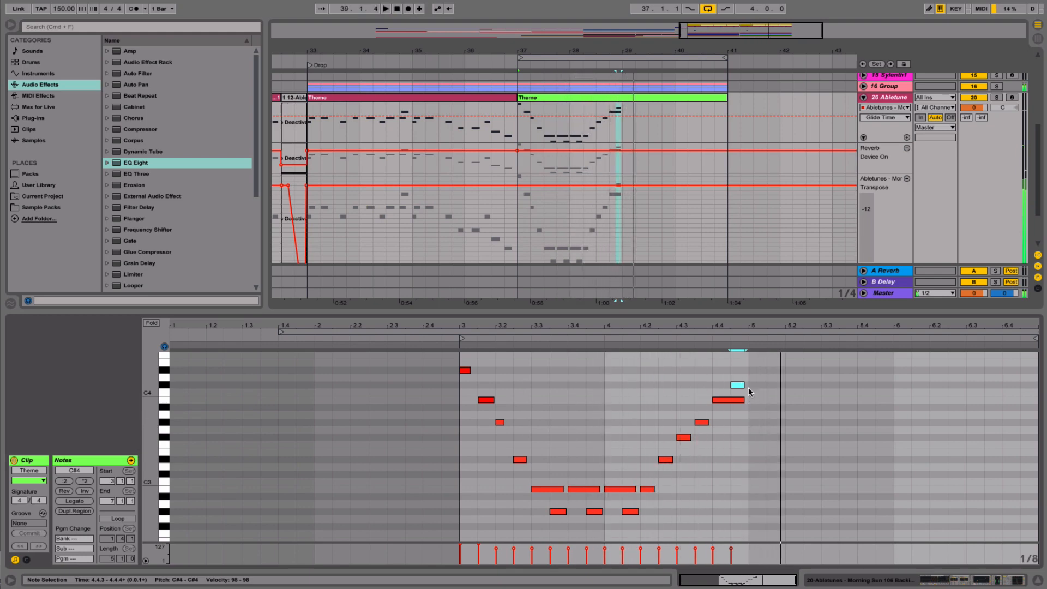
- Add four D#4 notes on the beats of bar 5 and an F#4 note at 5.4.3
key("space")
left_click_drag(745, 384, 879, 371)
double_click(760, 371)
left_click(706, 340)
key("space")
left_click(695, 341)
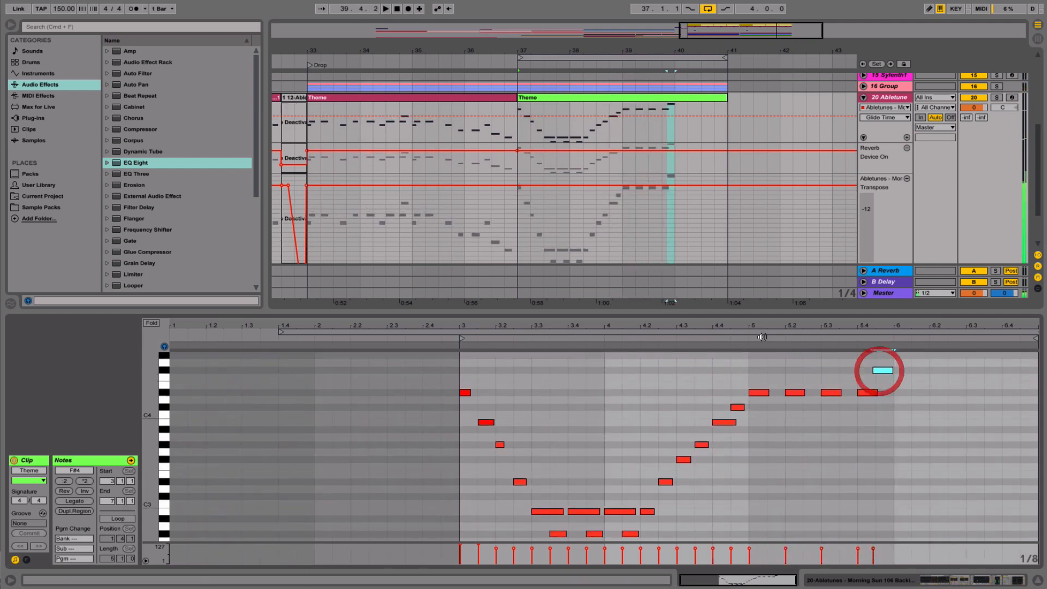
- Fill bar 6 with four C#4 notes, a D#4 between the last two and a closing B3, and play the melody
left_click(807, 420)
double_click(897, 407)
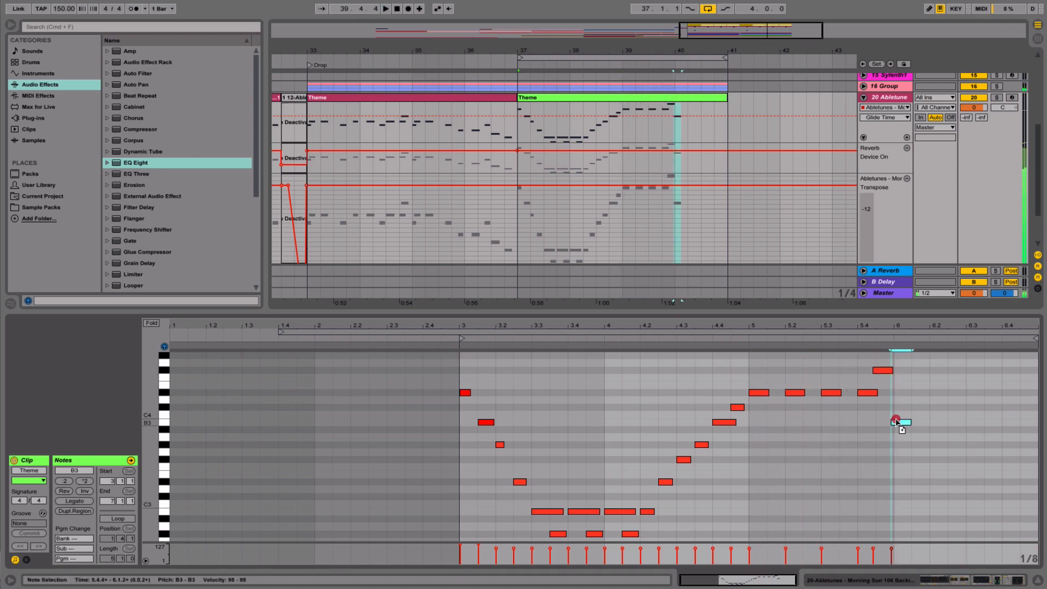
left_click_drag(901, 408, 1027, 424)
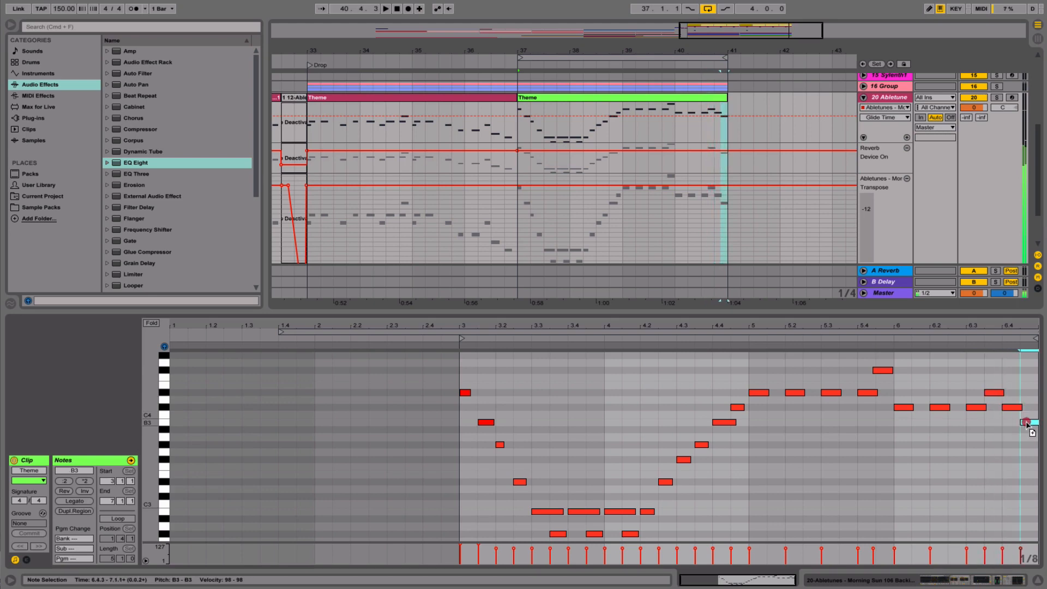
left_click_drag(1031, 386, 1032, 424)
left_click(989, 429)
left_click(980, 406)
left_click(959, 334)
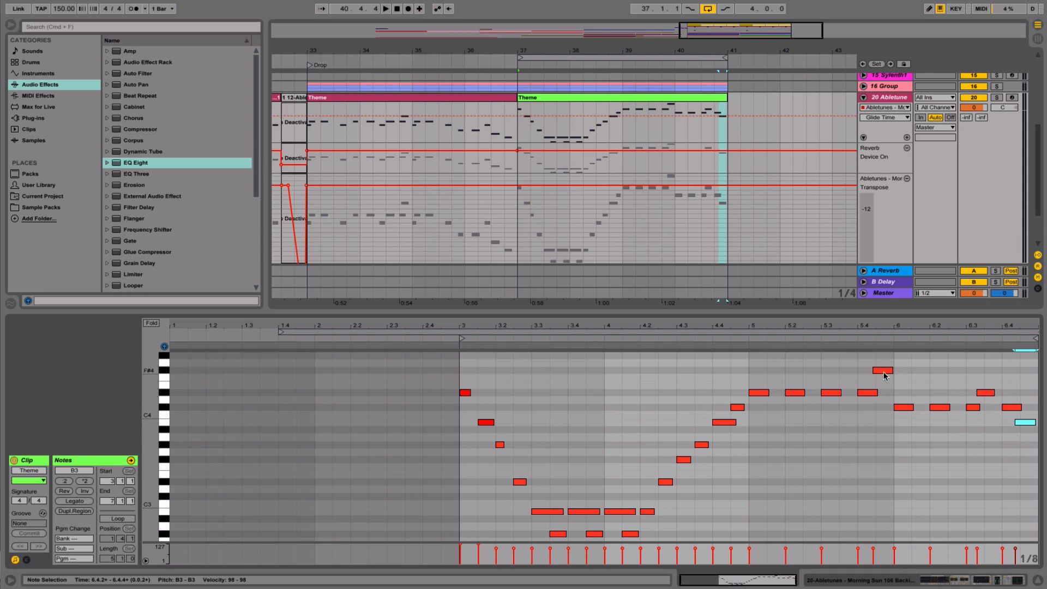
key("space")
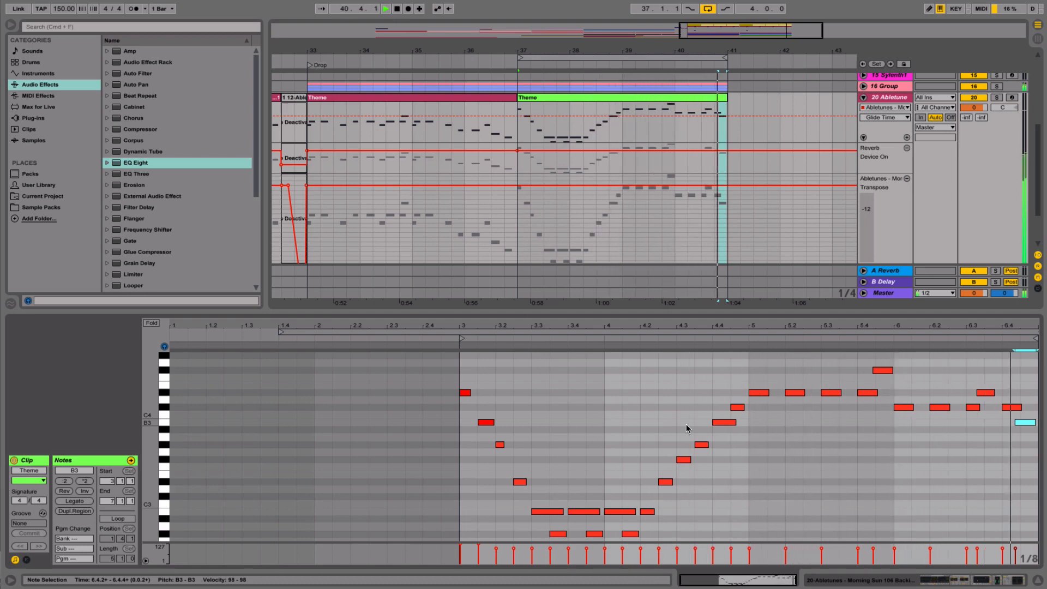
key("space")
- Find the OTT preset of Multiband Dynamics and insert it on track 20 between the Compressor and the SC Compressor
double_click(885, 97)
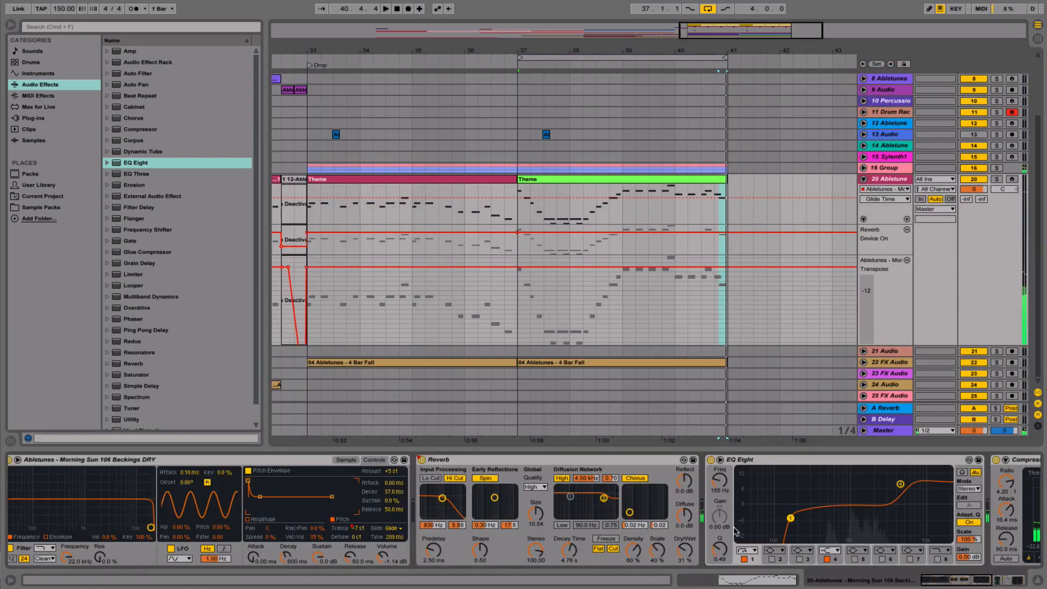
scroll(792, 529, "right", 5)
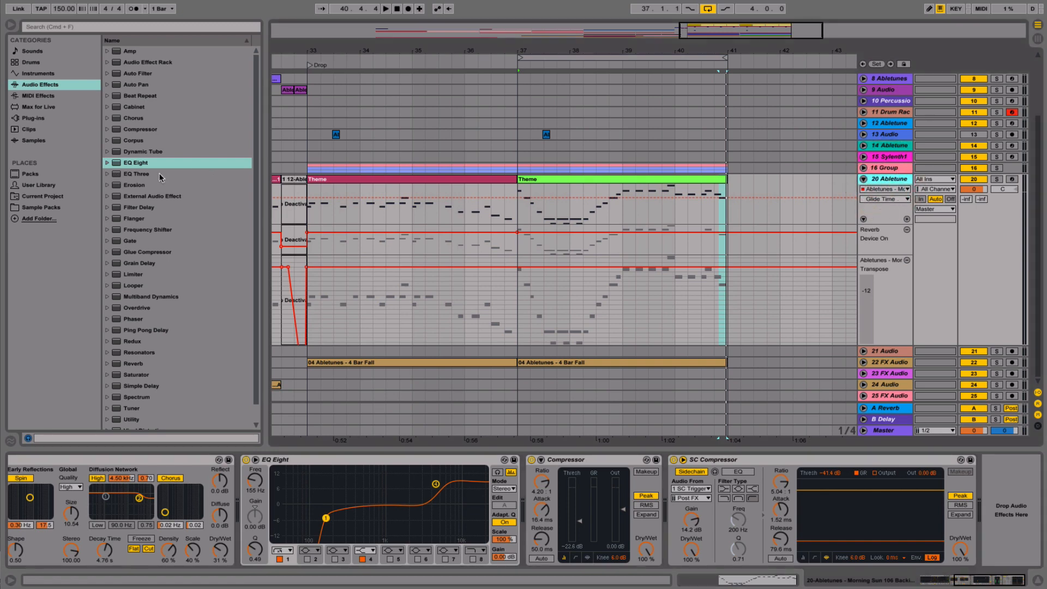
left_click(93, 26)
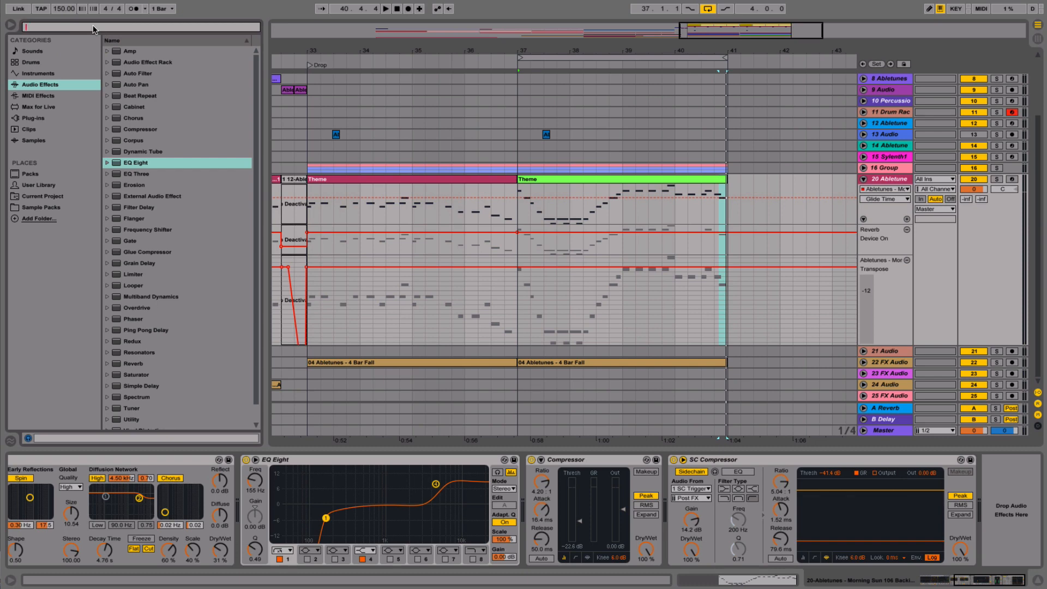
type("ott")
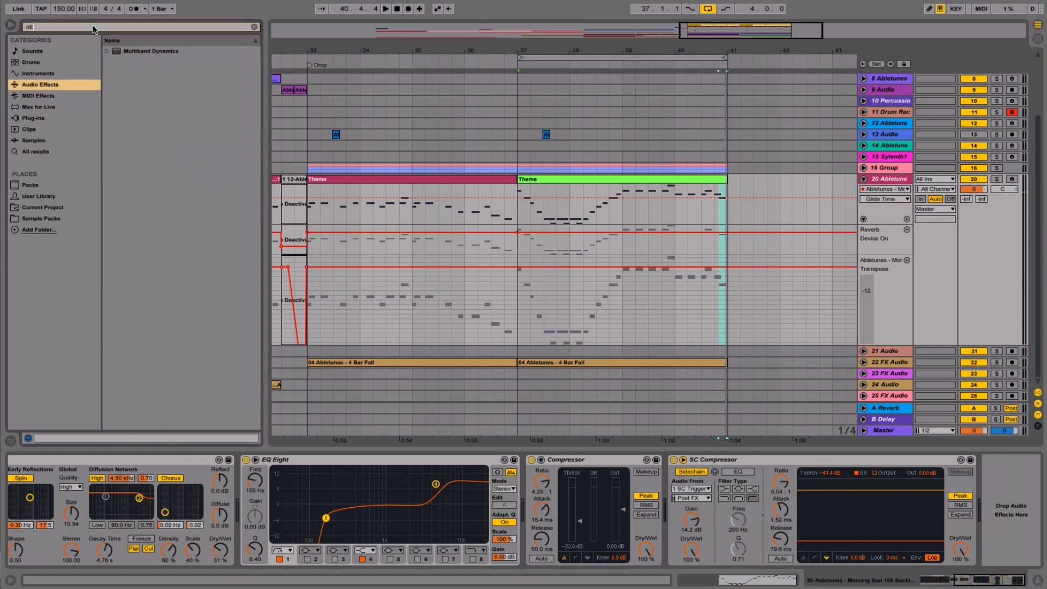
left_click(107, 51)
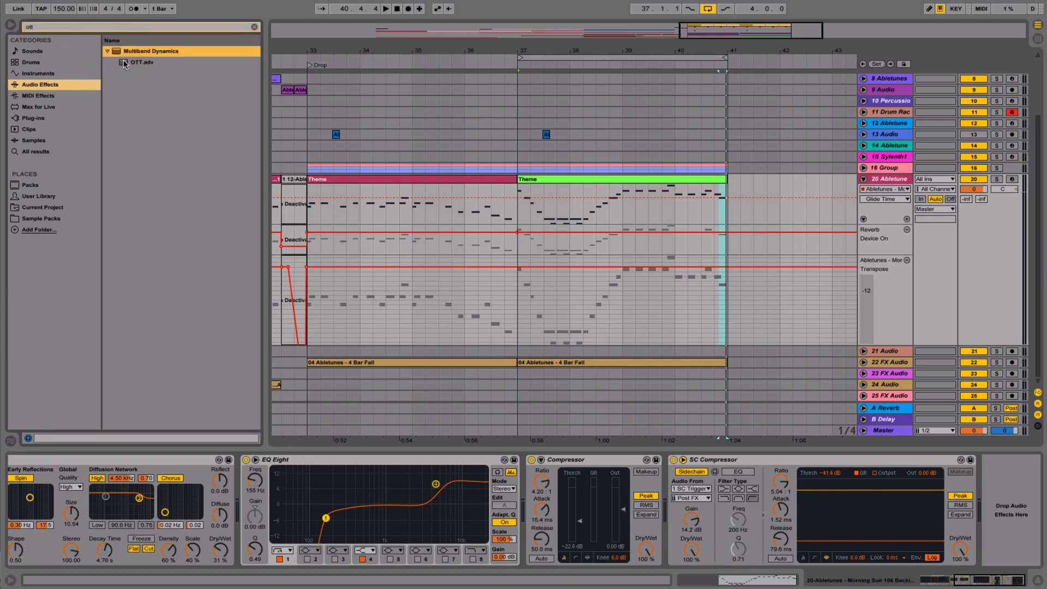
left_click_drag(124, 64, 670, 525)
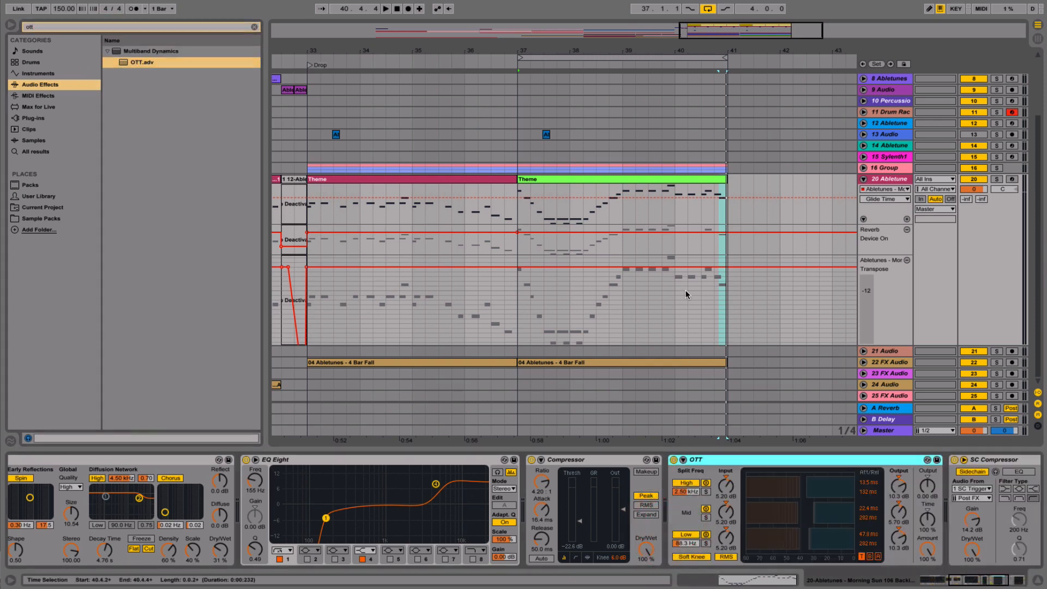
- Play the green Theme clip from bar 37 and solo track 20
scroll(653, 283, "left", 3)
scroll(652, 283, "right", 6)
scroll(608, 277, "right", 2)
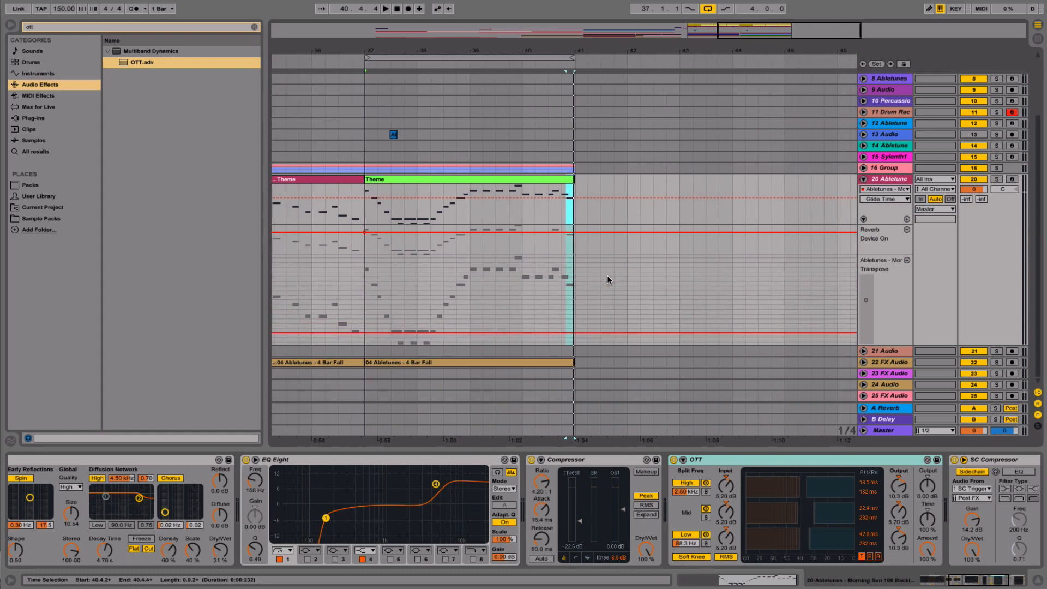
scroll(608, 277, "left", 4)
left_click(553, 180)
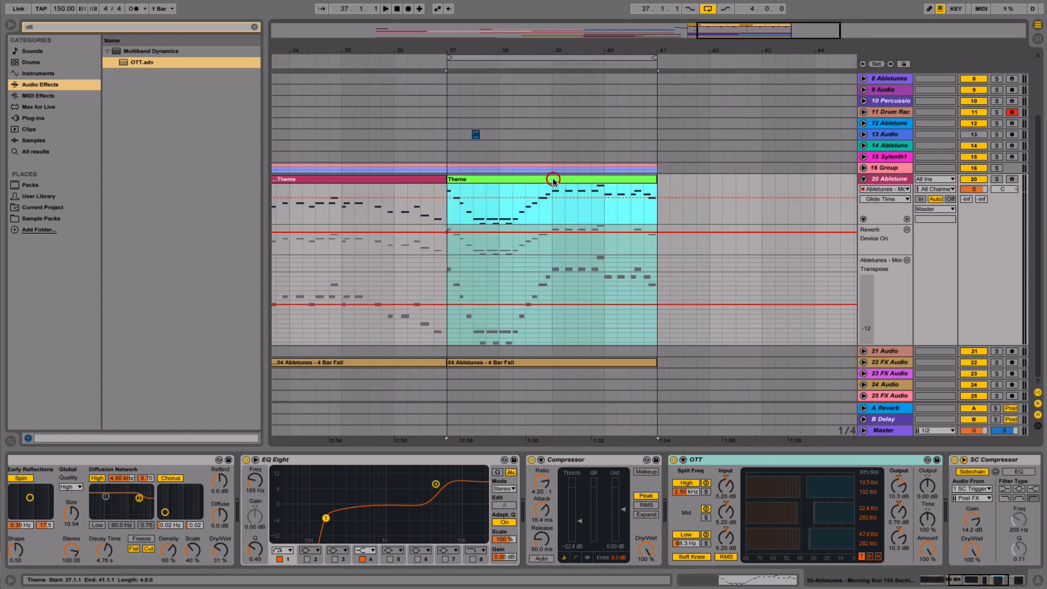
key("space")
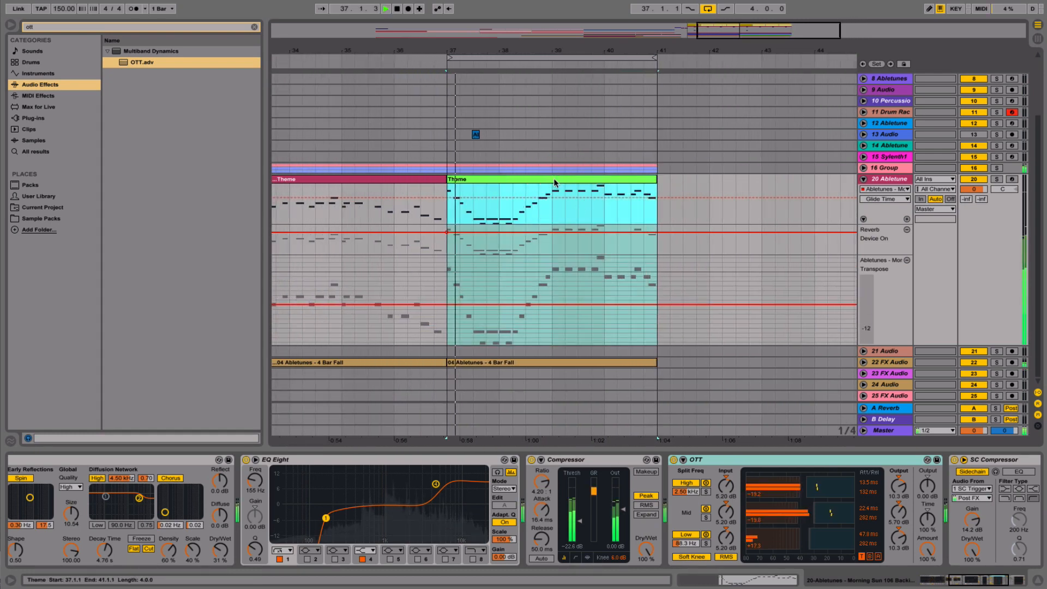
left_click(997, 179)
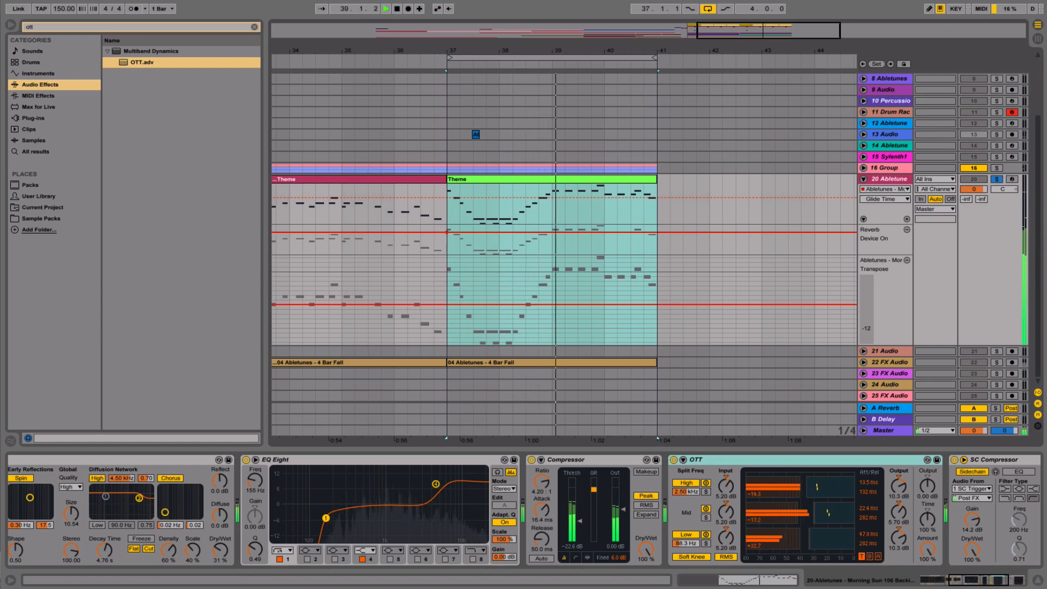
- In OTT, set the low band's output to -12.6 dB and input to -2.40 dB, and the high band's input to 6.60 dB
left_click_drag(899, 537, 899, 587)
key("space")
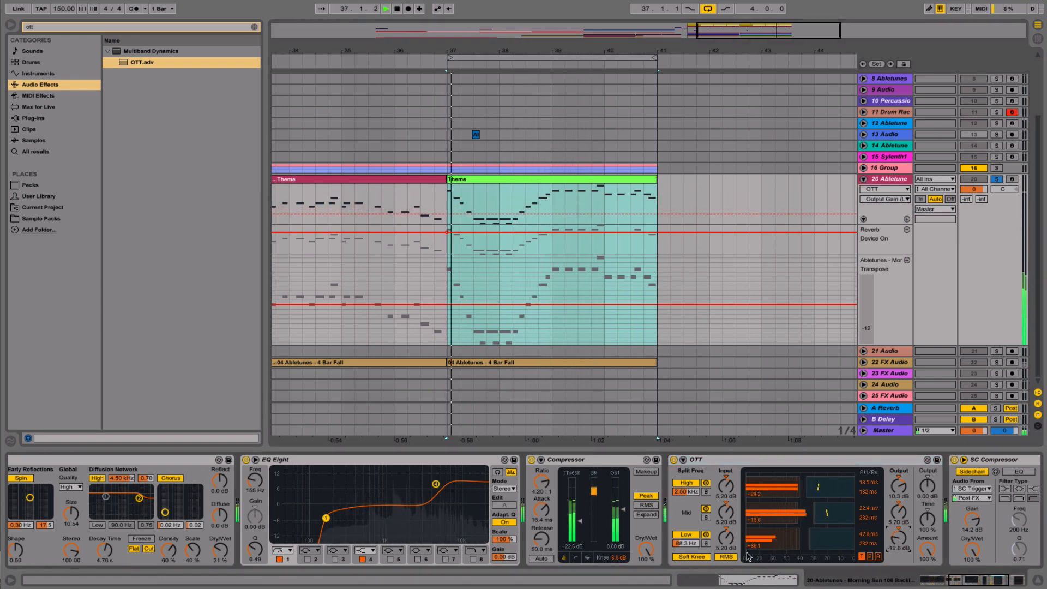
left_click_drag(727, 536, 728, 554)
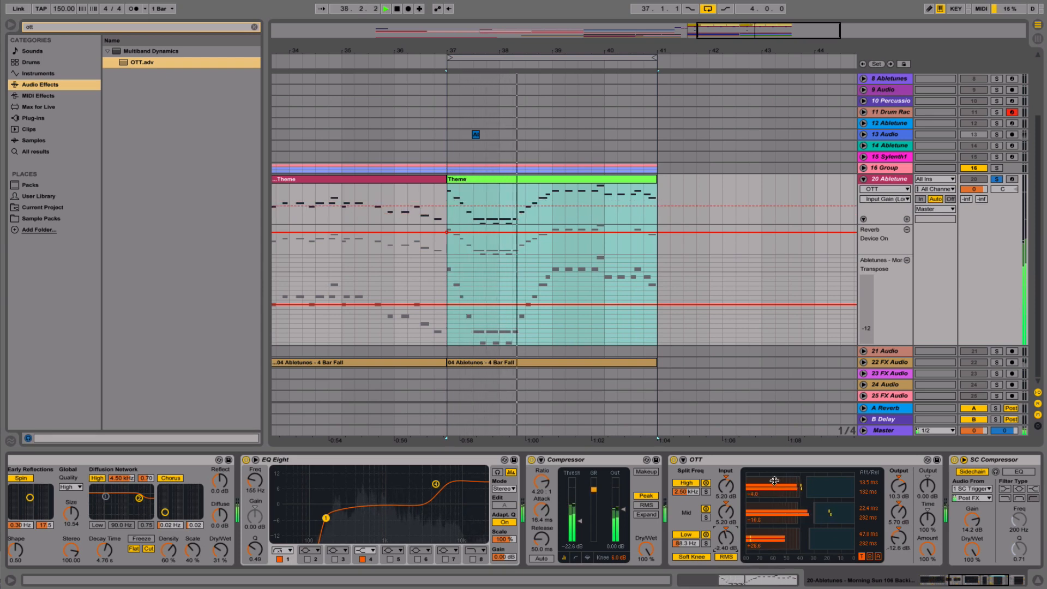
left_click(728, 491)
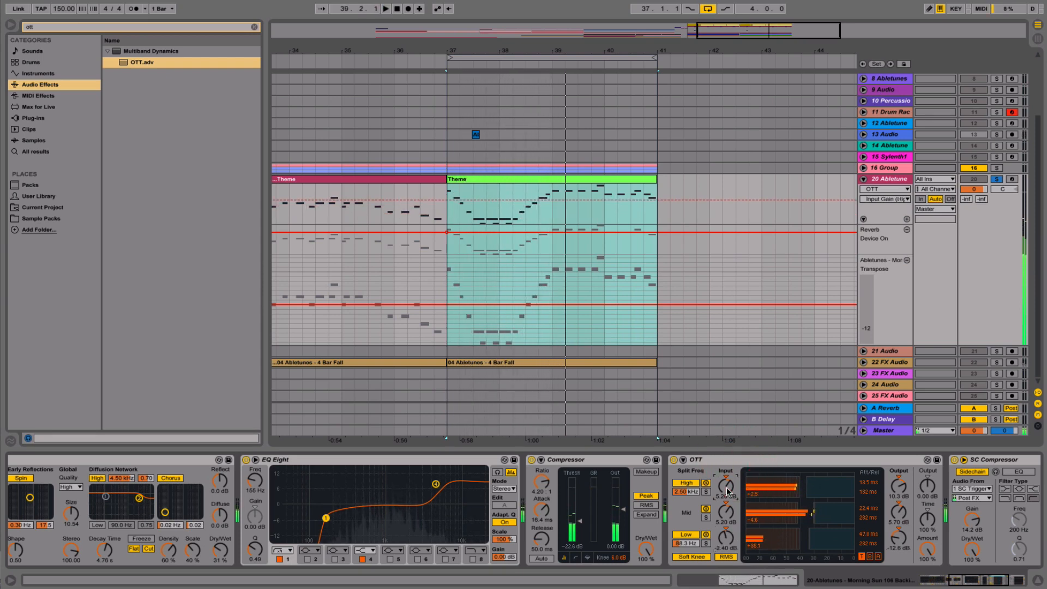
left_click_drag(728, 491, 728, 487)
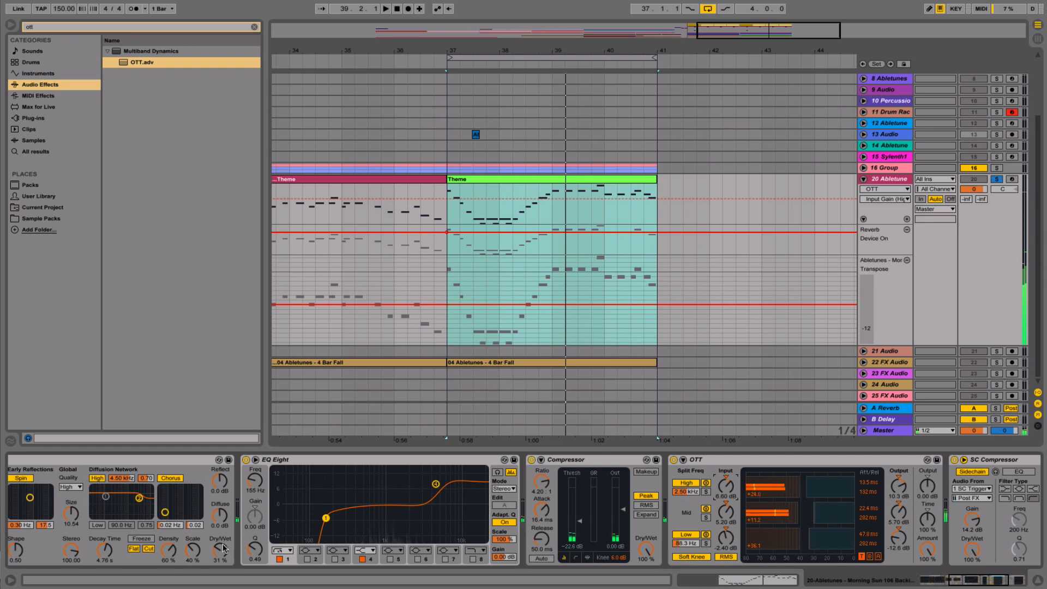
- Set the Reverb's decay time to 1.84 s and compare the playing theme with OTT off and on
left_click_drag(94, 545, 94, 558)
left_click(674, 460)
key("space")
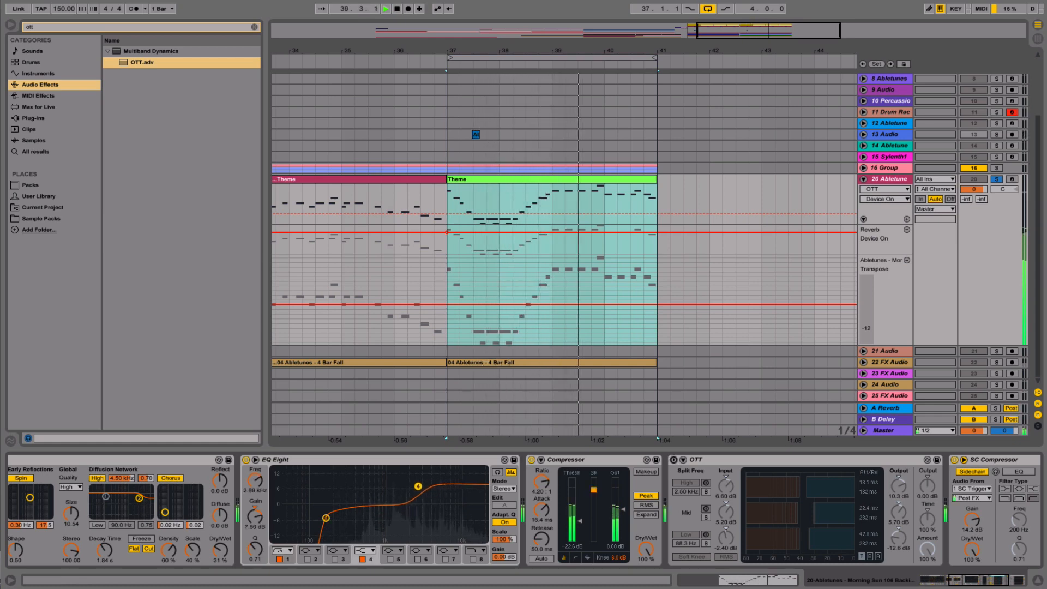
left_click(674, 460)
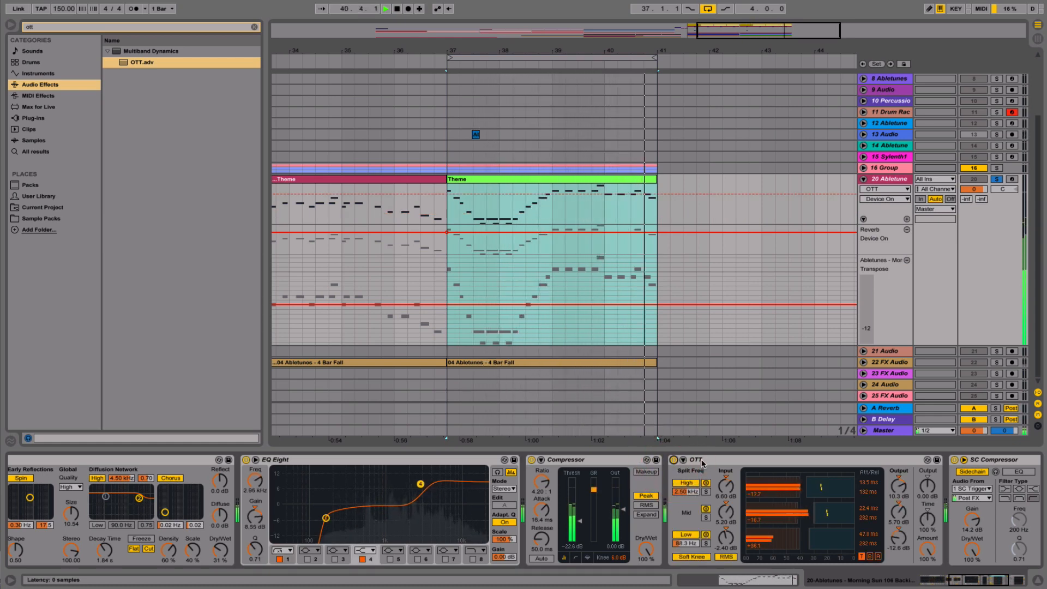
- Move OTT ahead of the Compressor in track 20's device chain and turn the Compressor off
left_click(702, 463)
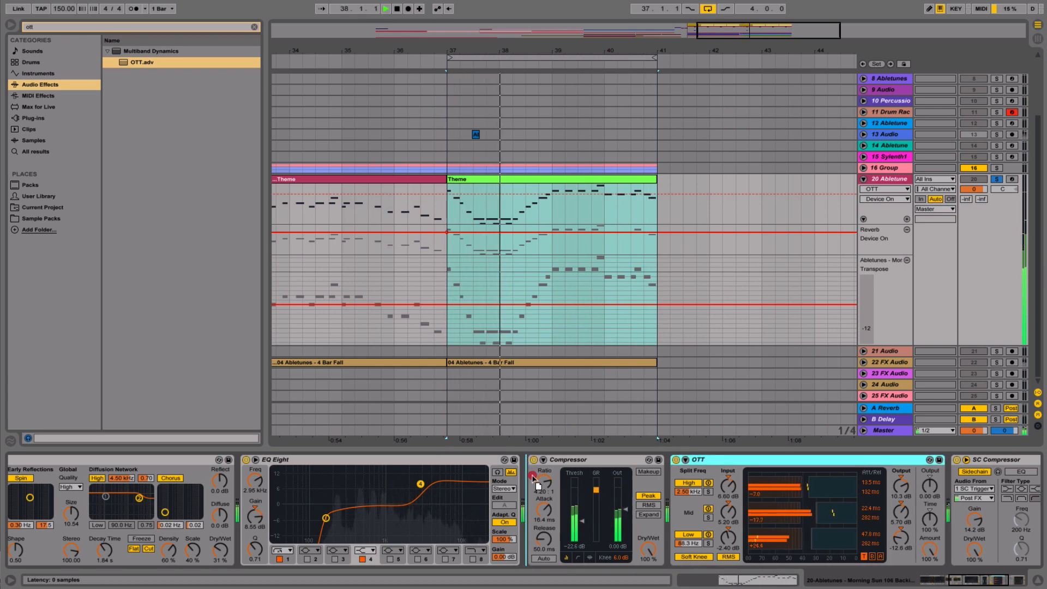
left_click_drag(532, 474, 533, 473)
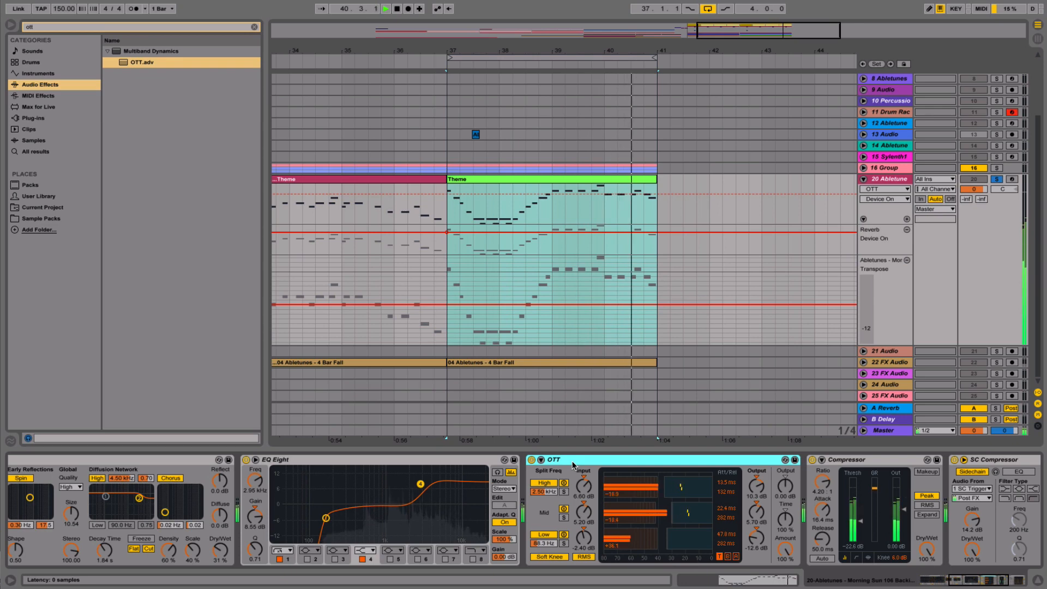
key("space")
left_click(813, 461)
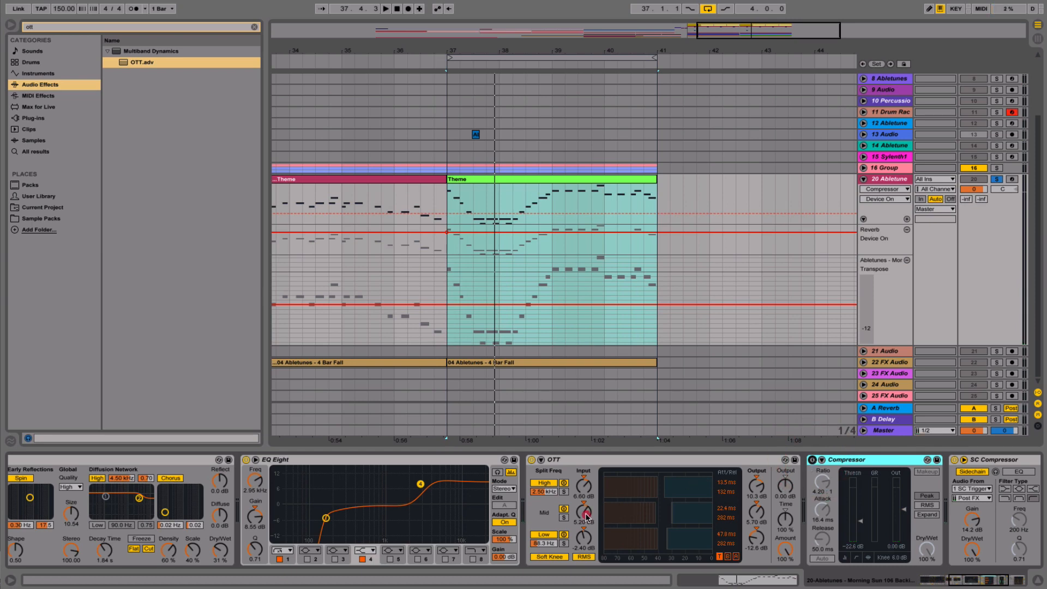
- Set the input of OTT's mid band to 5.90 dB and play the theme
left_click_drag(587, 518, 587, 515)
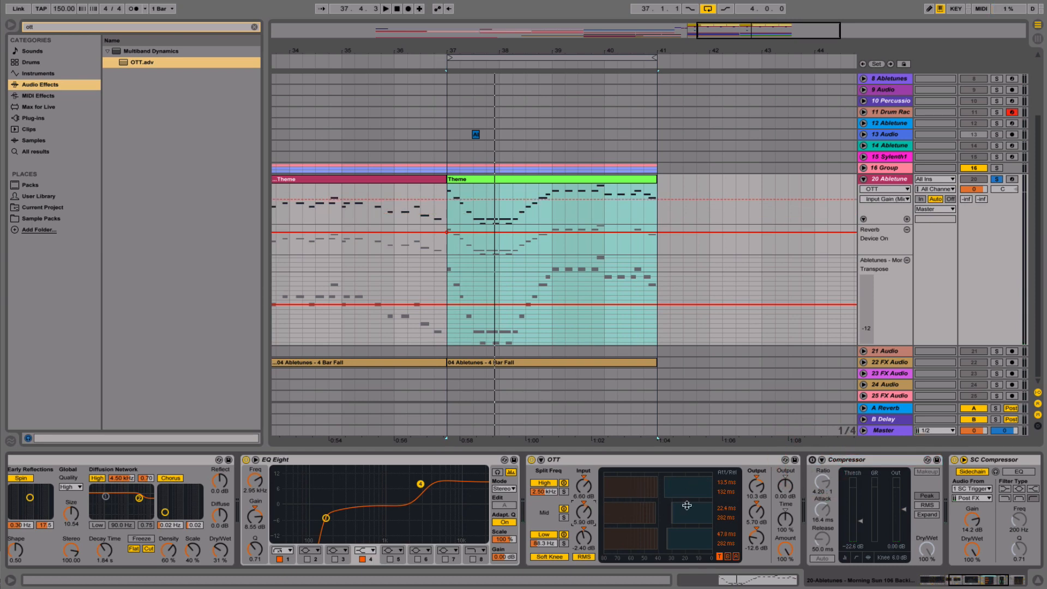
scroll(607, 510, "up", 8)
key("space")
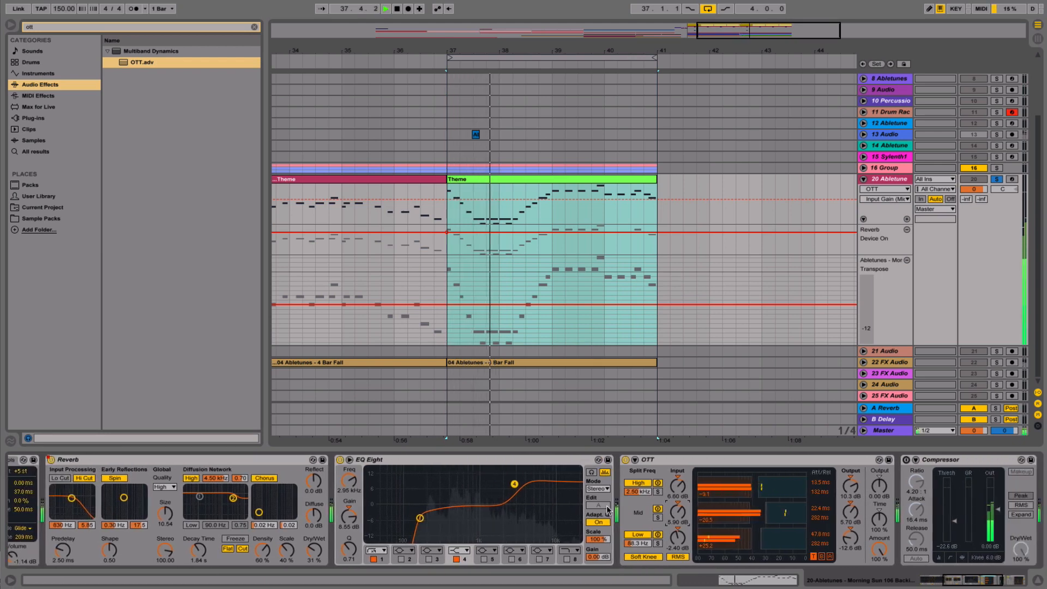
scroll(607, 510, "down", 5)
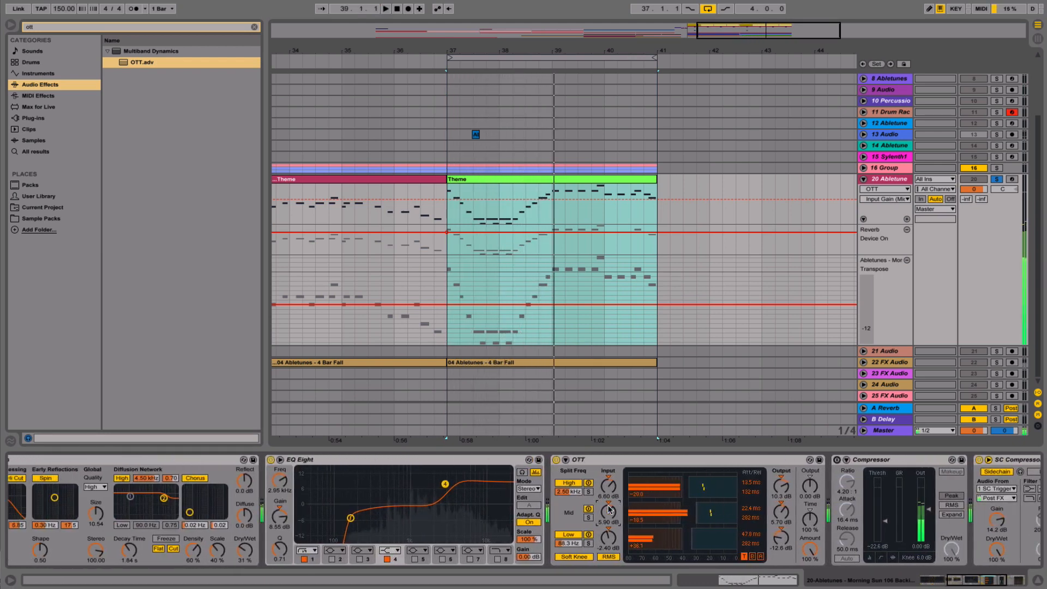
- Clear the browser search and insert a Saturator on track 20 between the sampler and the Reverb
left_click(254, 27)
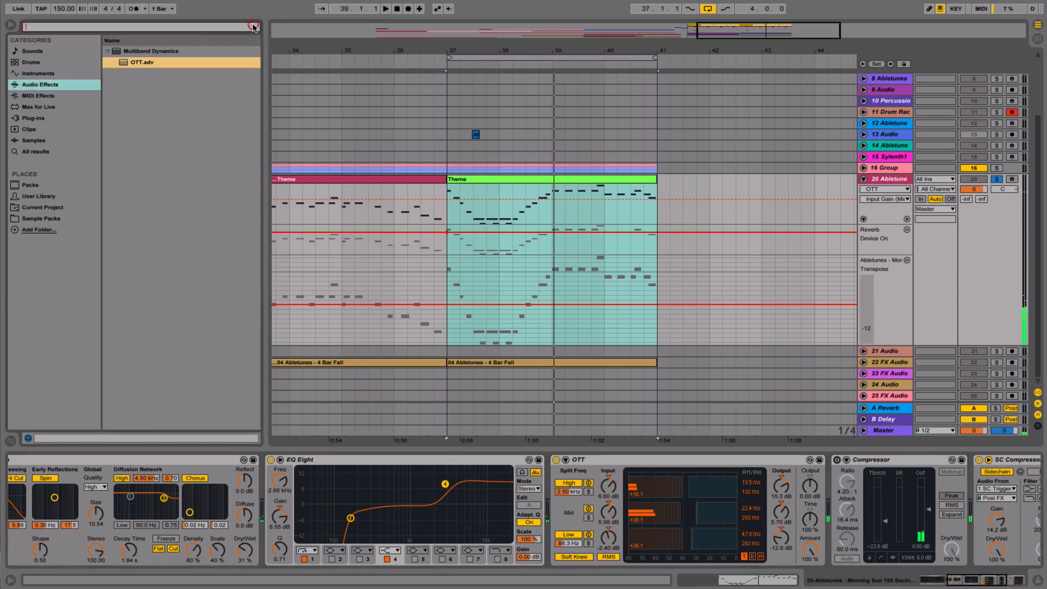
left_click(108, 298)
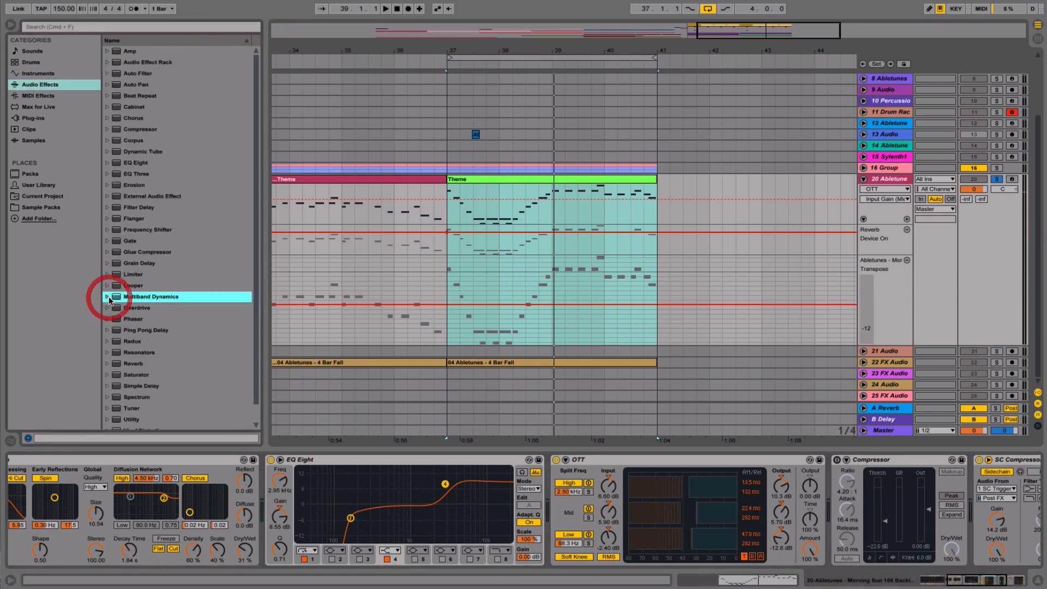
left_click_drag(138, 376, 312, 498)
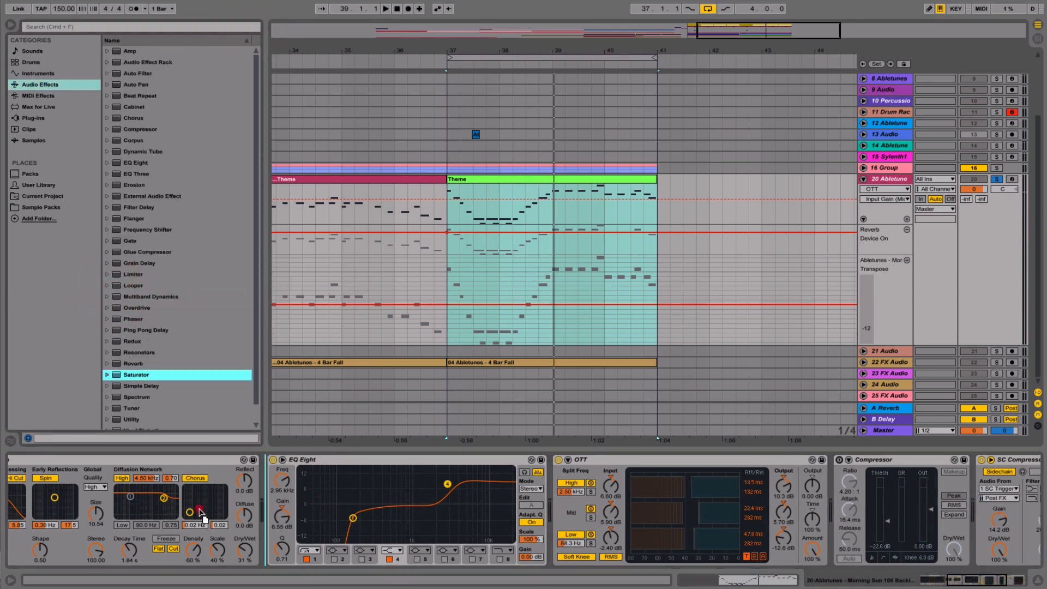
left_click(97, 512)
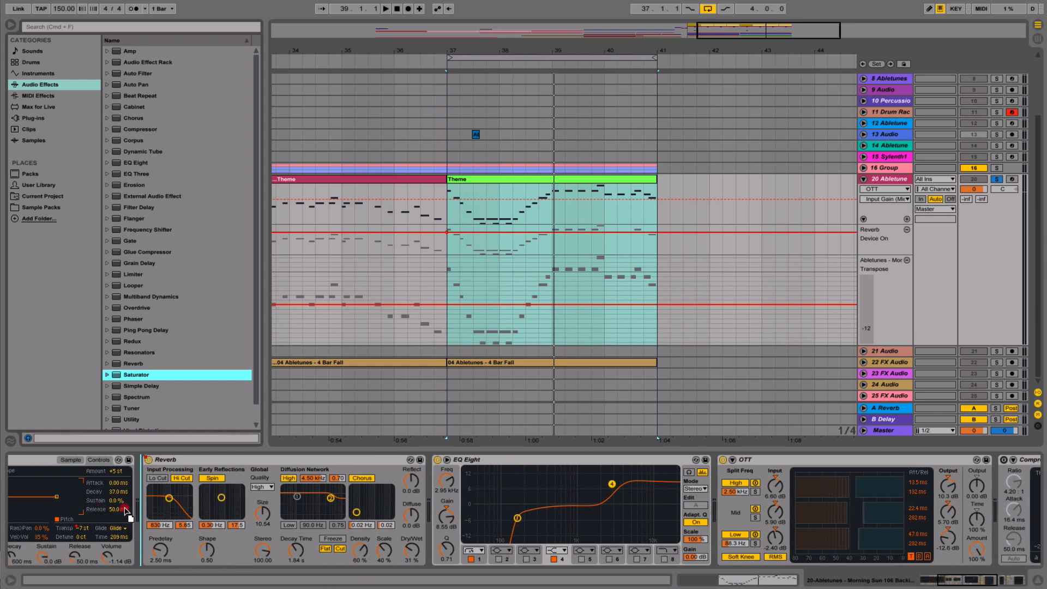
left_click_drag(126, 511, 136, 510)
scroll(159, 499, "left", 3)
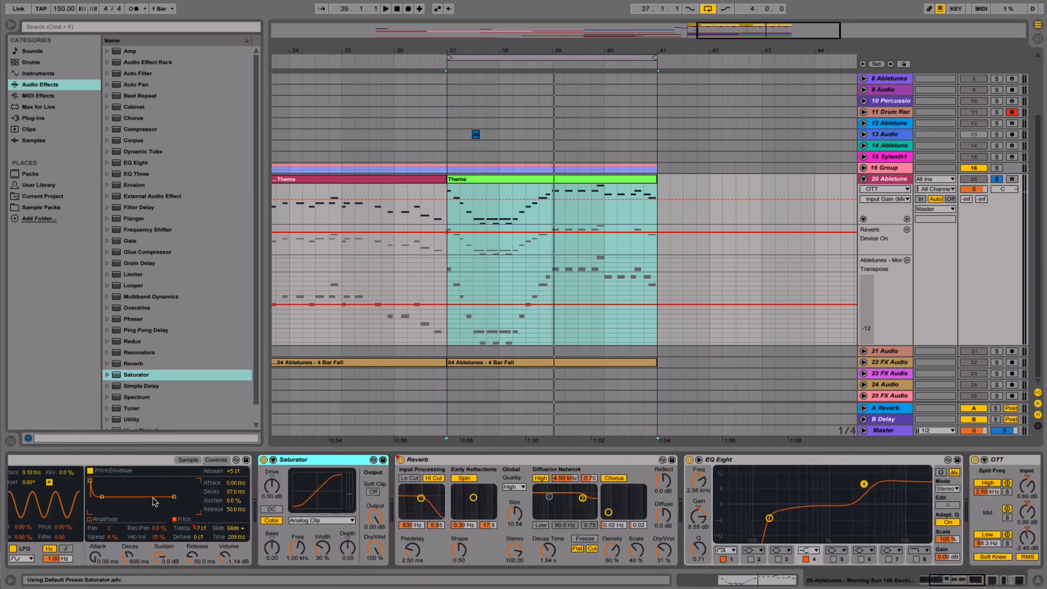
- Set the Saturator's drive to 23.4 dB and its output to -13.1 dB while playing the theme
scroll(159, 498, "right", 5)
left_click_drag(74, 491, 74, 475)
left_click_drag(175, 521, 175, 537)
left_click_drag(70, 494, 70, 481)
scroll(71, 493, "left", 2)
scroll(71, 494, "right", 1)
key("space")
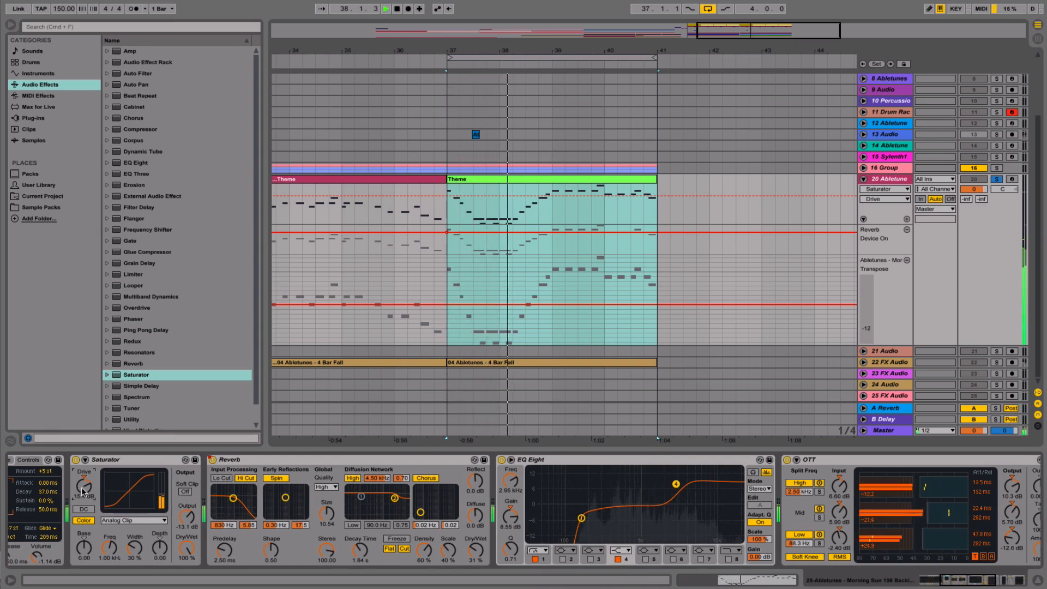
mouse_move(82, 488)
left_mouse_down()
mouse_move(82, 468)
mouse_move(82, 479)
left_mouse_up()
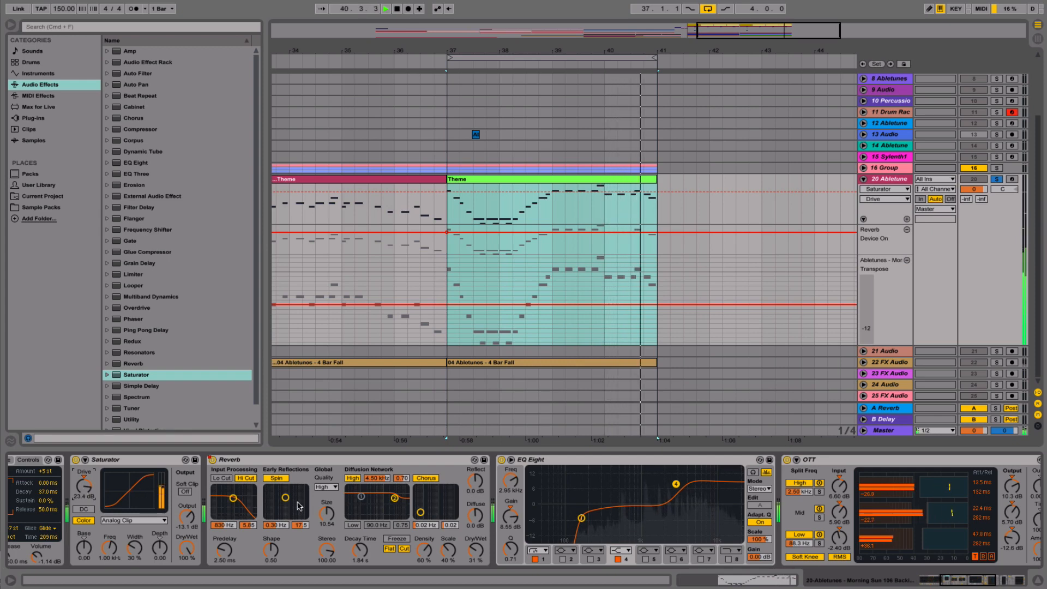
- Compare the playing theme with the Saturator off and on, and unsolo track 20
left_click(76, 460)
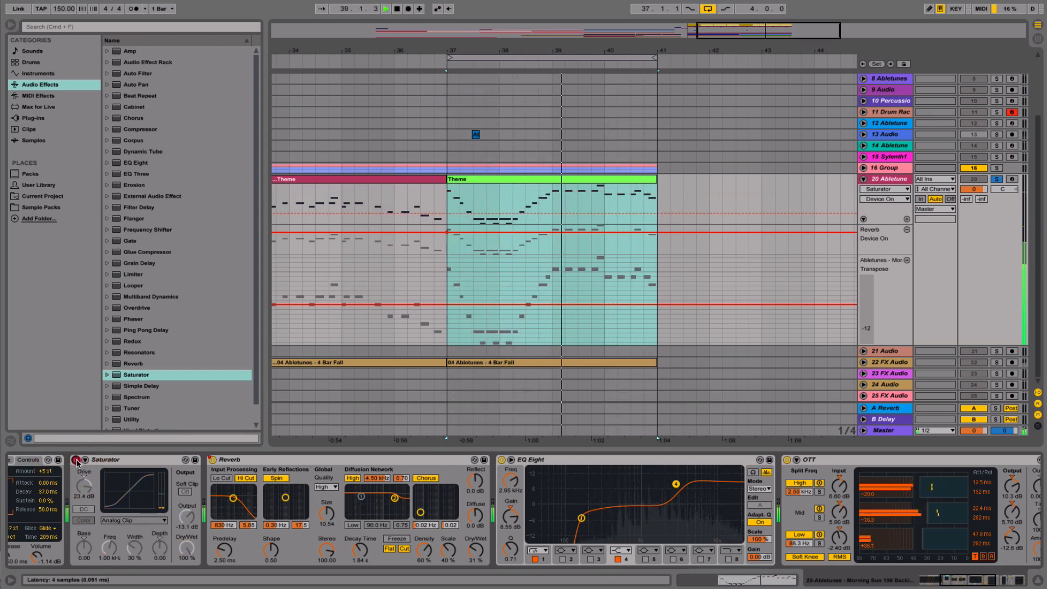
left_click(76, 460)
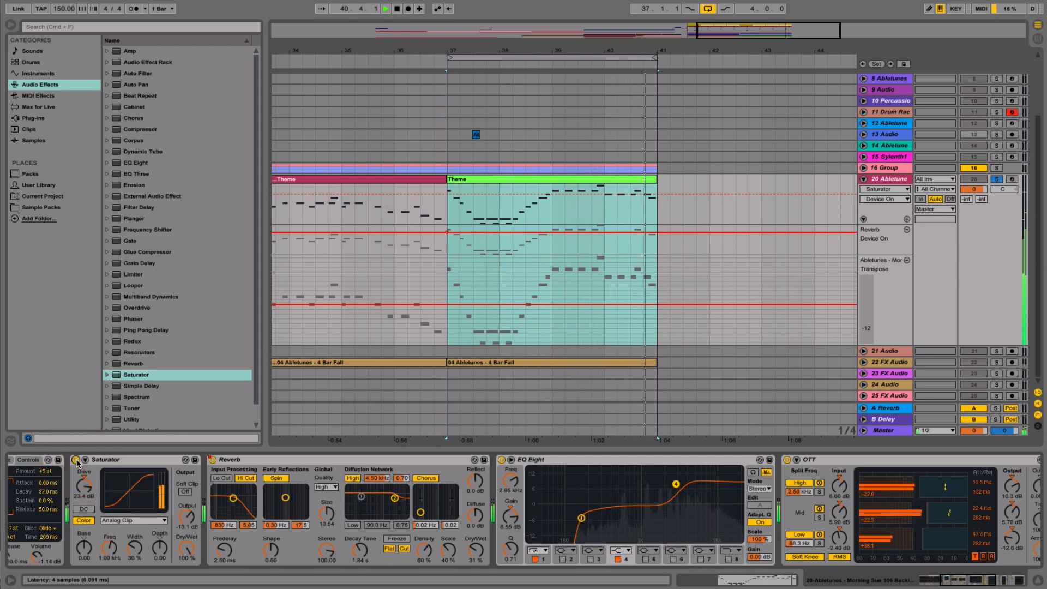
left_click(997, 179)
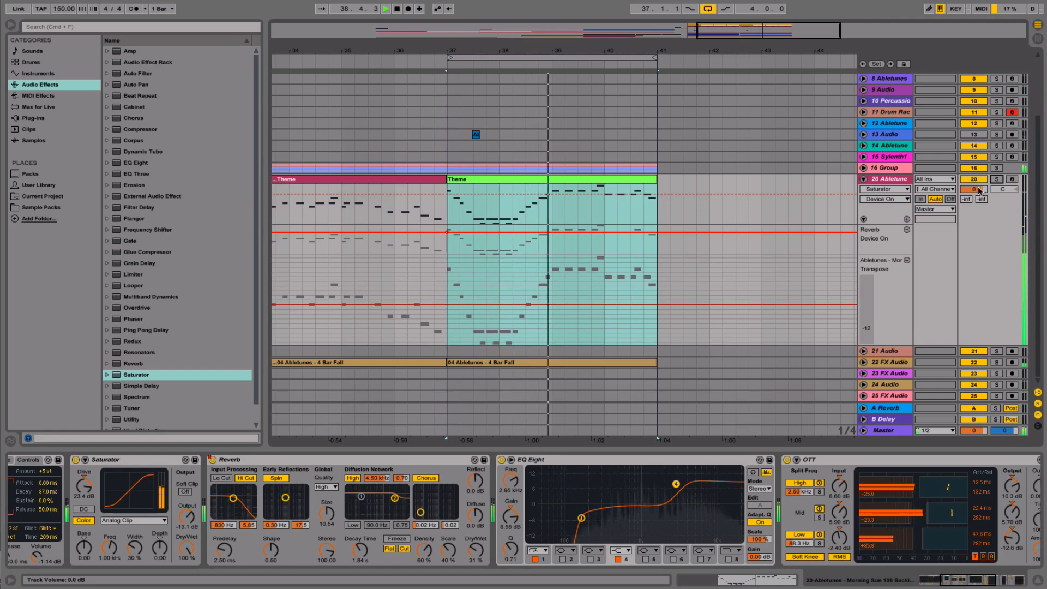
- Set the SC Compressor's ratio to 1.91:1, attack to 0.40 ms and release to 53.6 ms, and play the mix
scroll(808, 527, "left", 5)
scroll(808, 526, "right", 5)
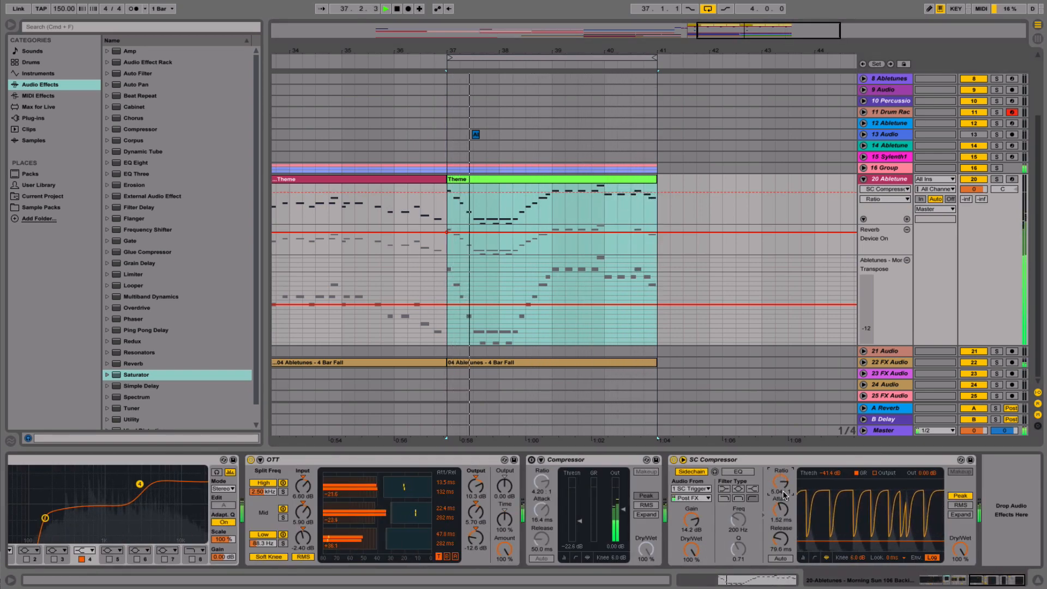
key("space")
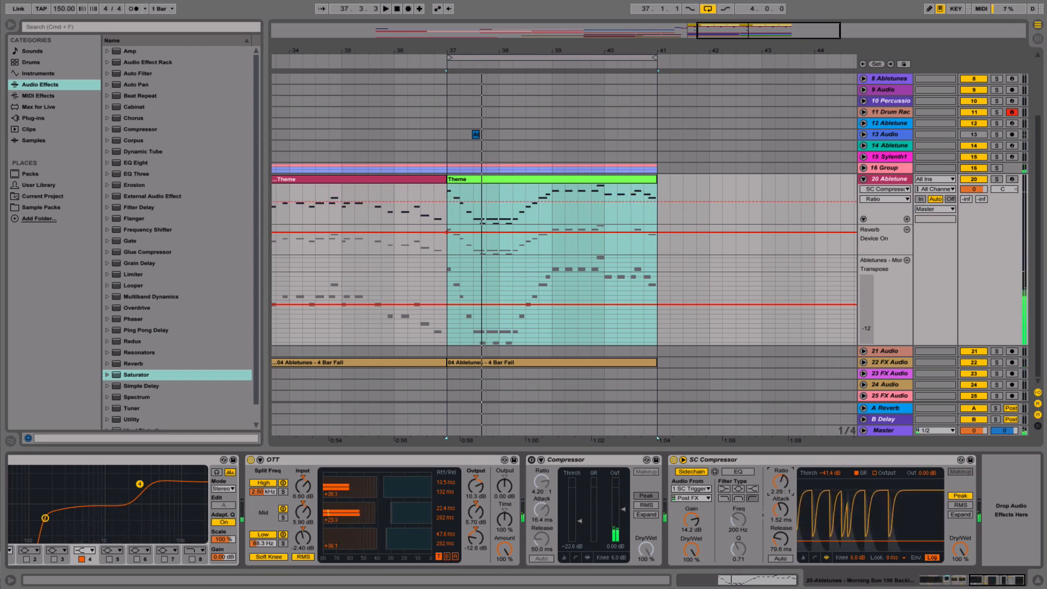
left_click_drag(781, 482, 774, 538)
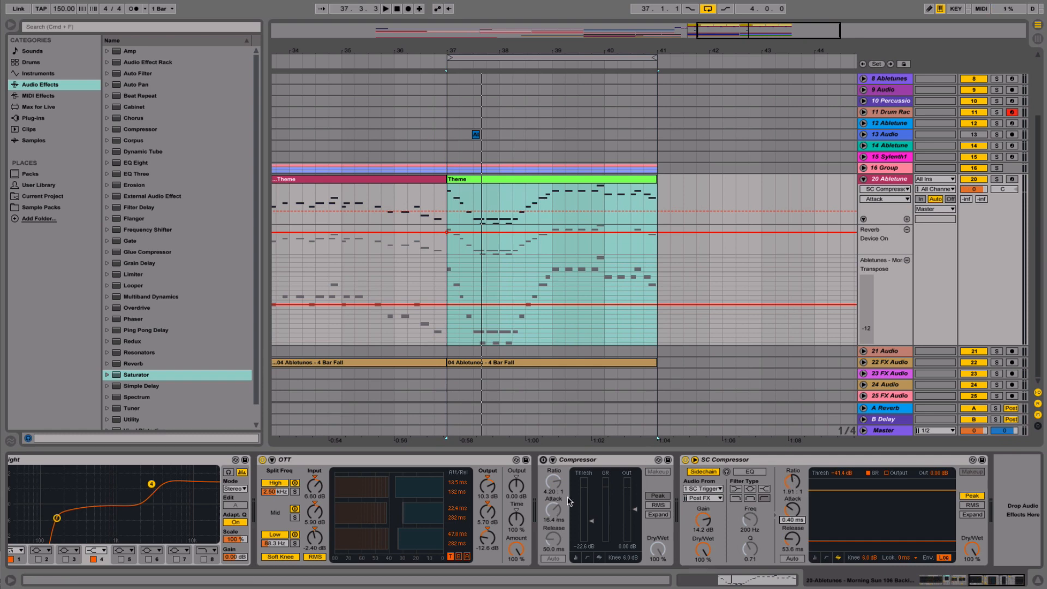
key("space")
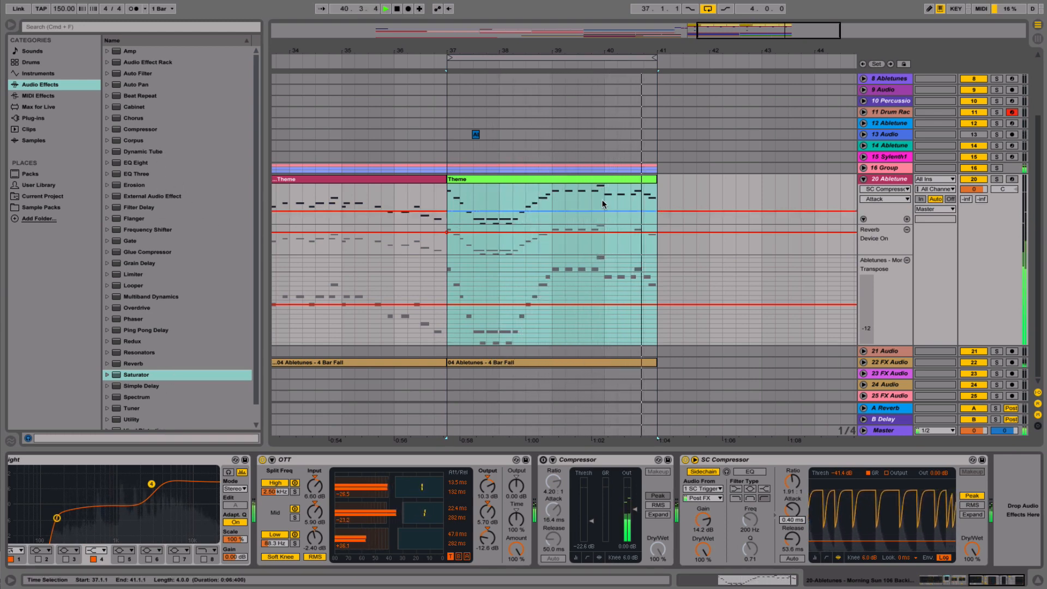
- Play the drop from the red Theme clip at bar 33
left_click_drag(605, 49, 666, 24)
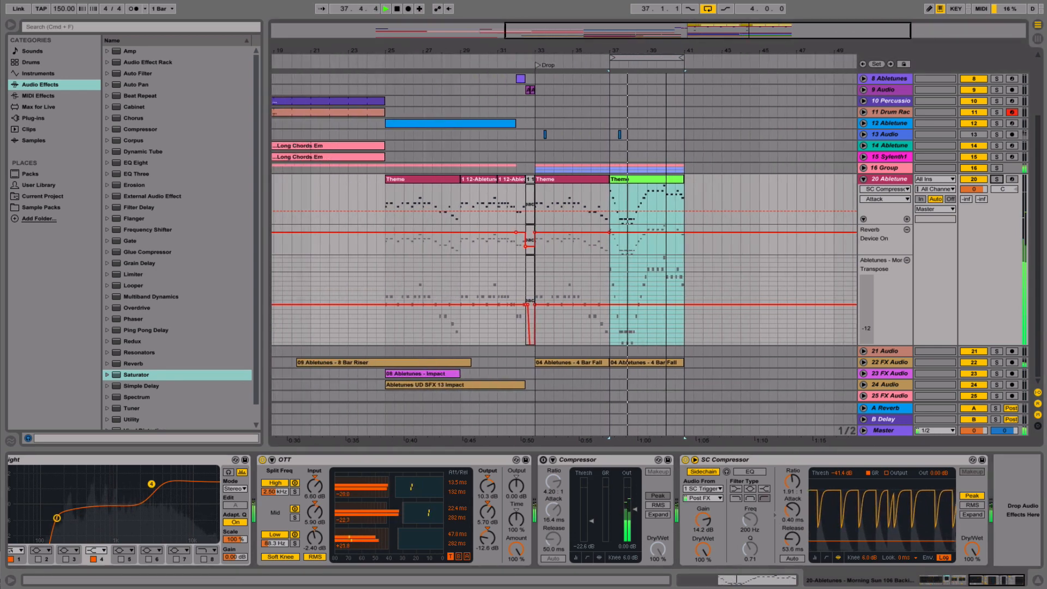
key("space")
left_click(597, 178)
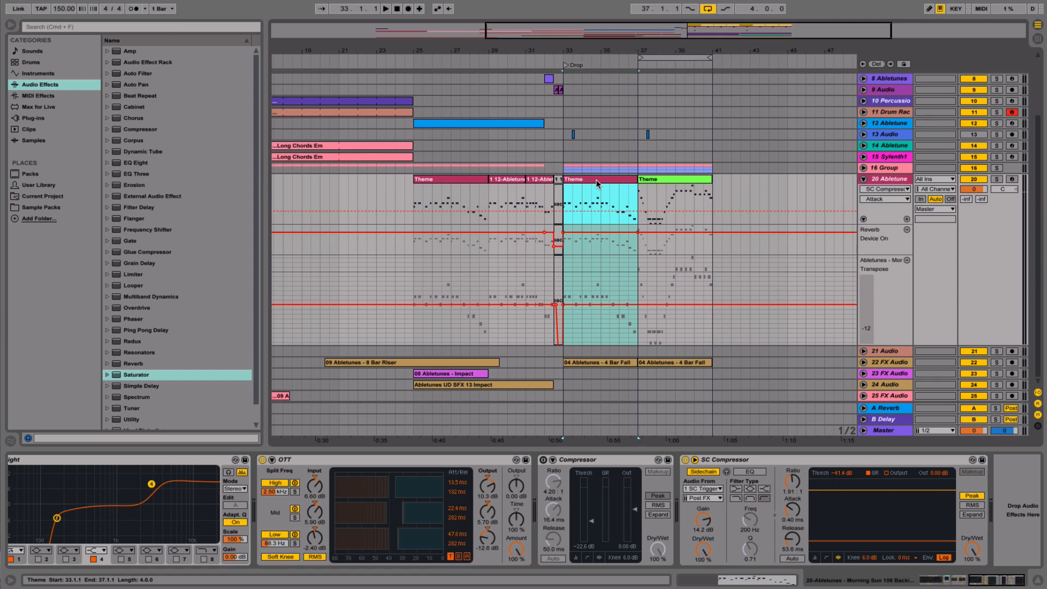
scroll(457, 337, "down", 2)
key("space")
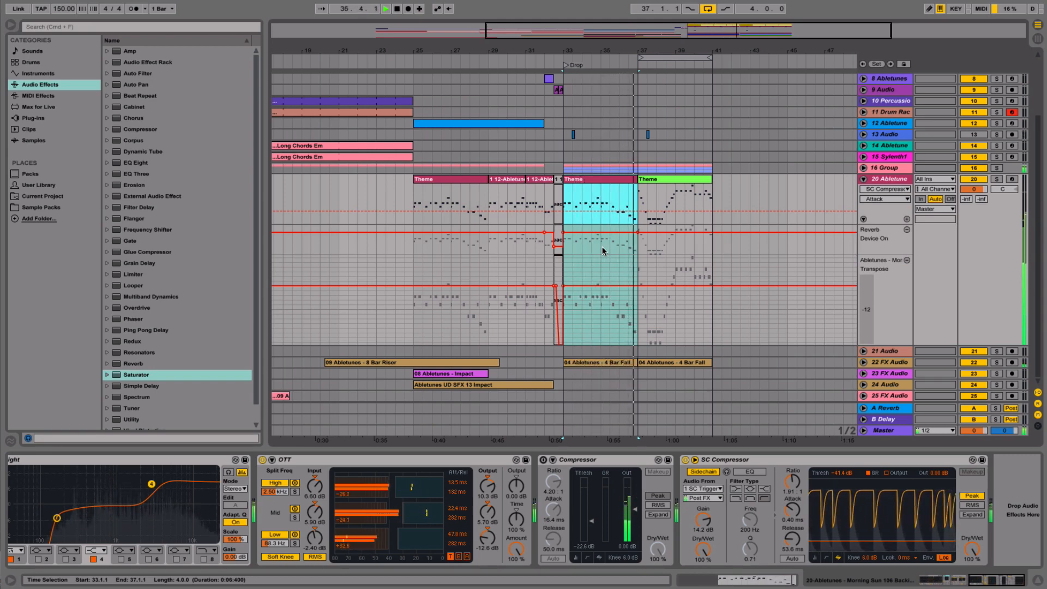
key("space")
- Move the red Theme clip from bar 33 to bar 45 and play the green Theme clip at bar 37
left_click(605, 184)
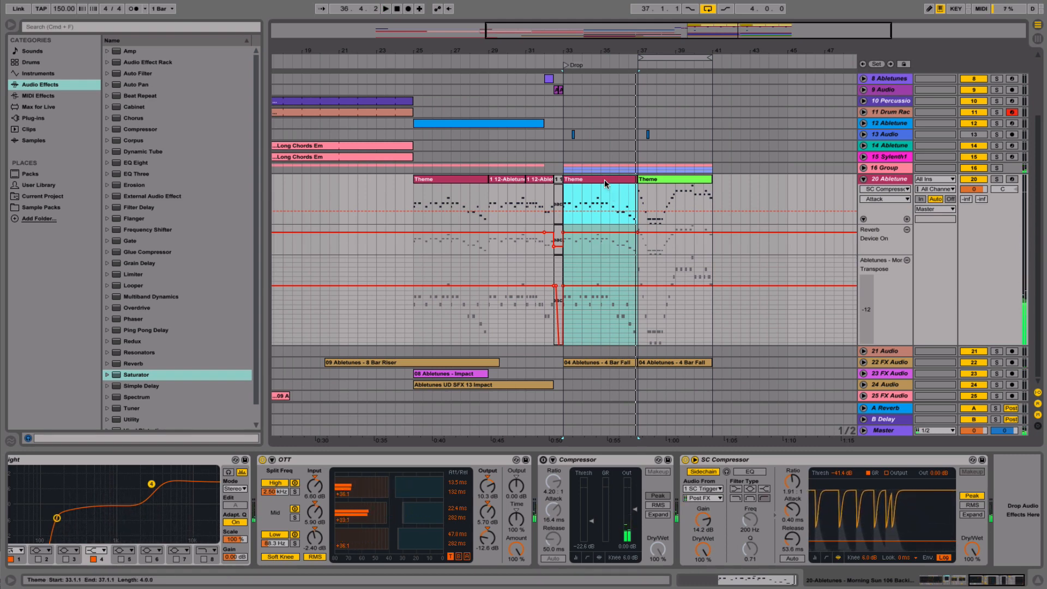
left_click_drag(587, 181, 811, 184)
left_click(682, 181)
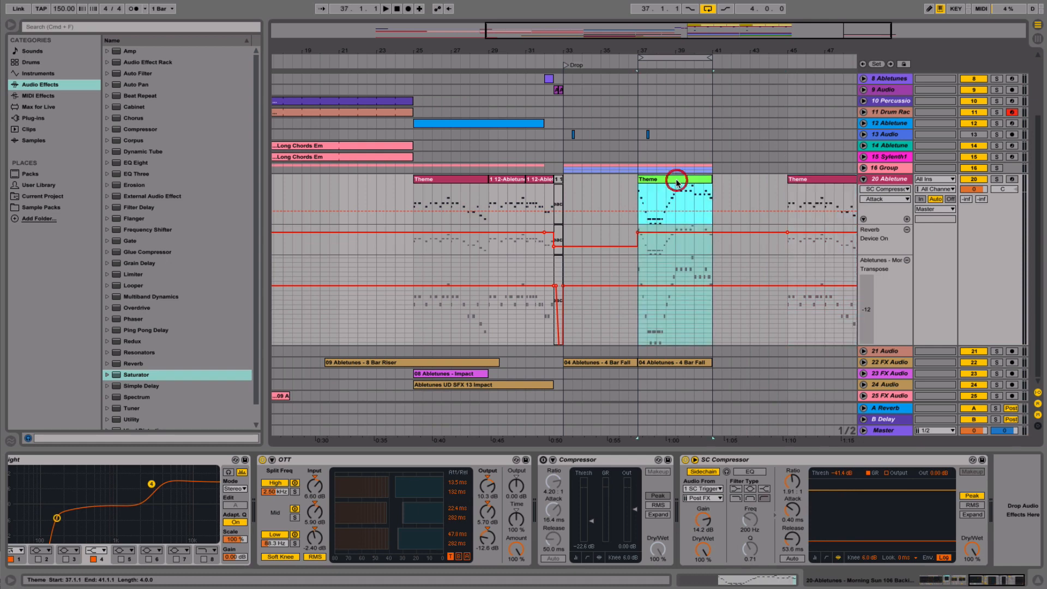
key("space")
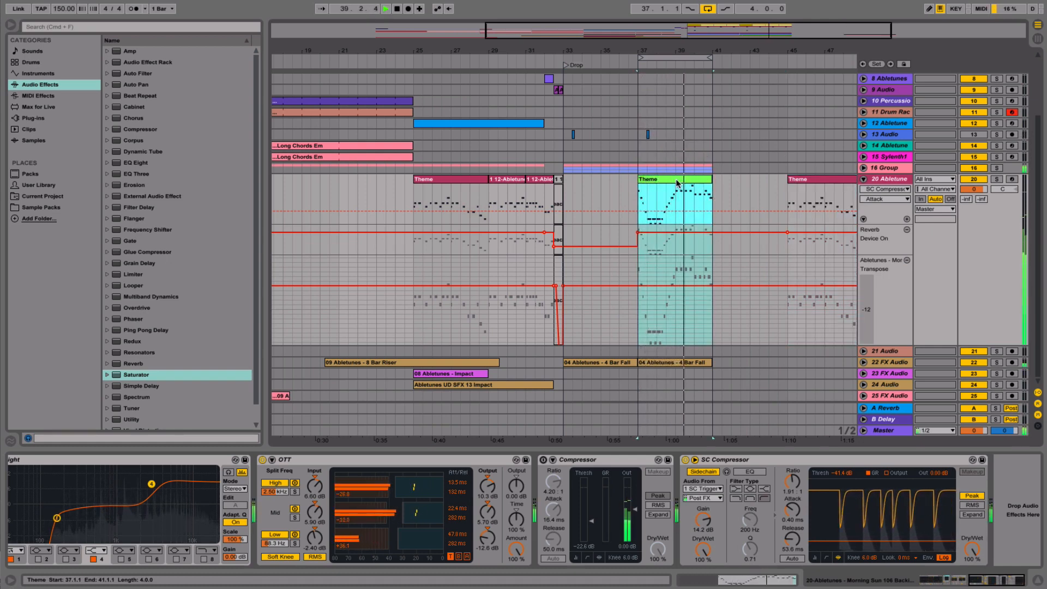
scroll(557, 523, "right", 1)
scroll(557, 522, "left", 15)
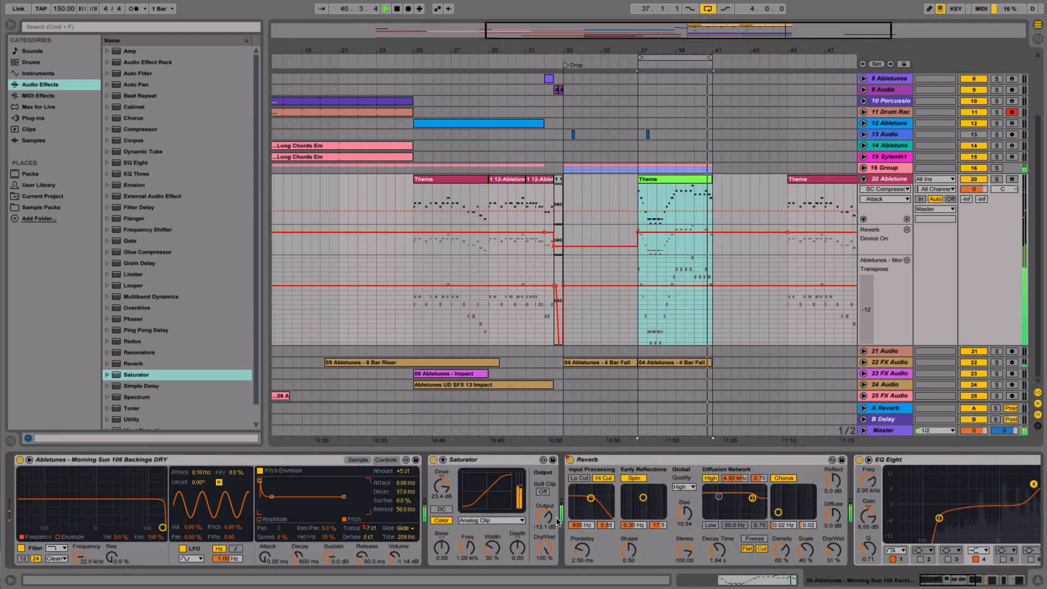
left_click_drag(689, 46, 690, 124)
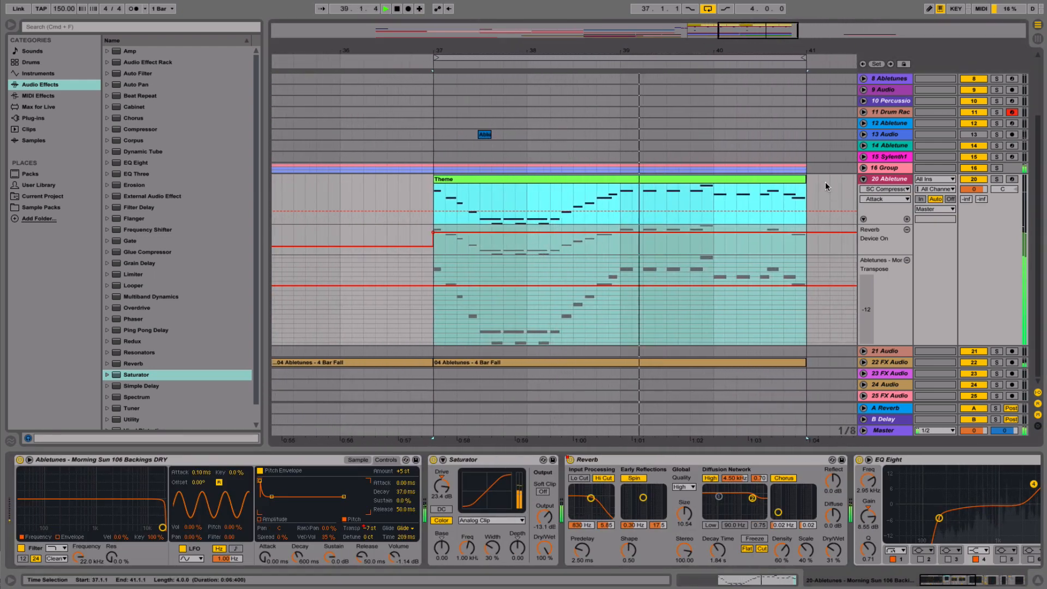
scroll(828, 190, "right", 4)
scroll(826, 185, "left", 5)
left_click_drag(774, 49, 775, 9)
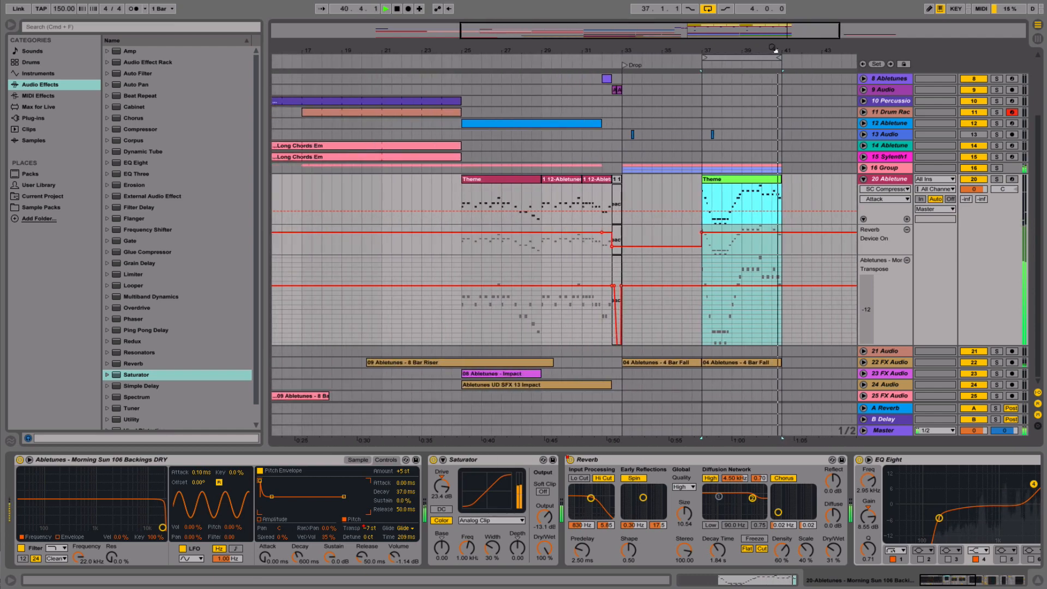
- Duplicate track 20 with its clips, devices and automation
right_click(893, 182)
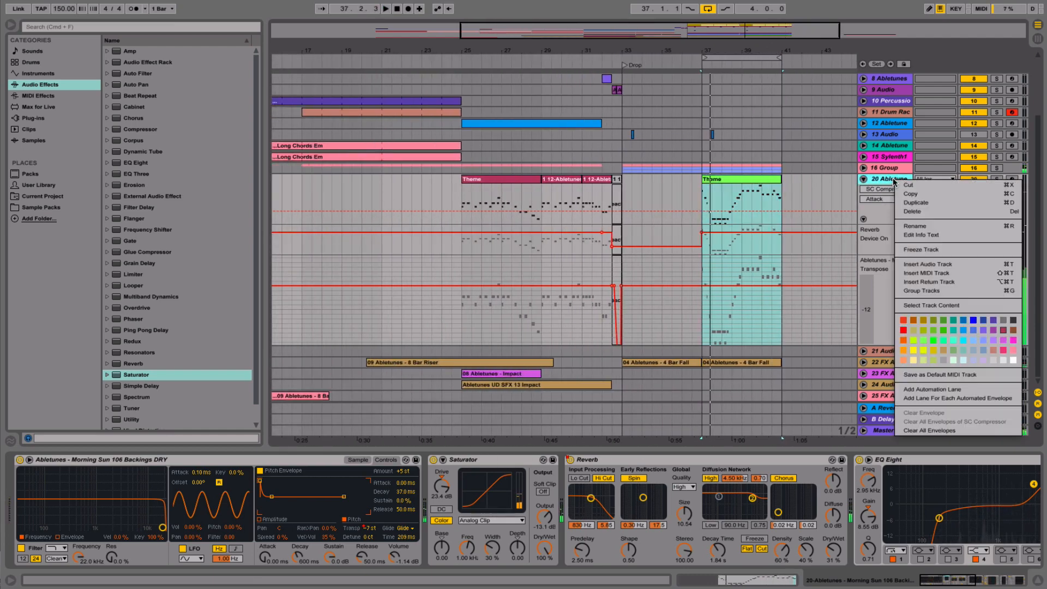
left_click(917, 203)
scroll(755, 227, "down", 4)
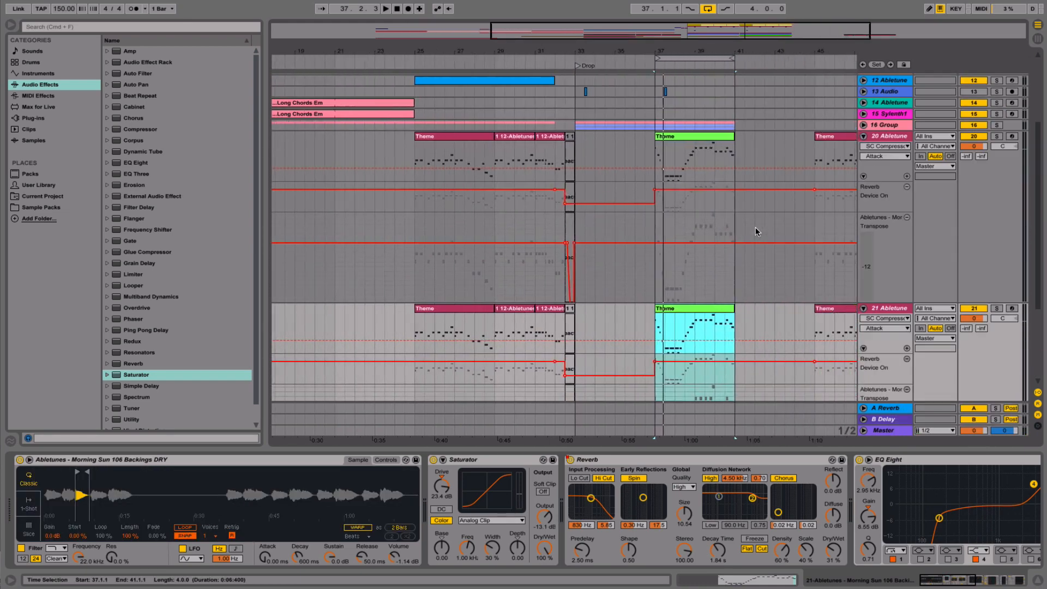
scroll(752, 302, "down", 3)
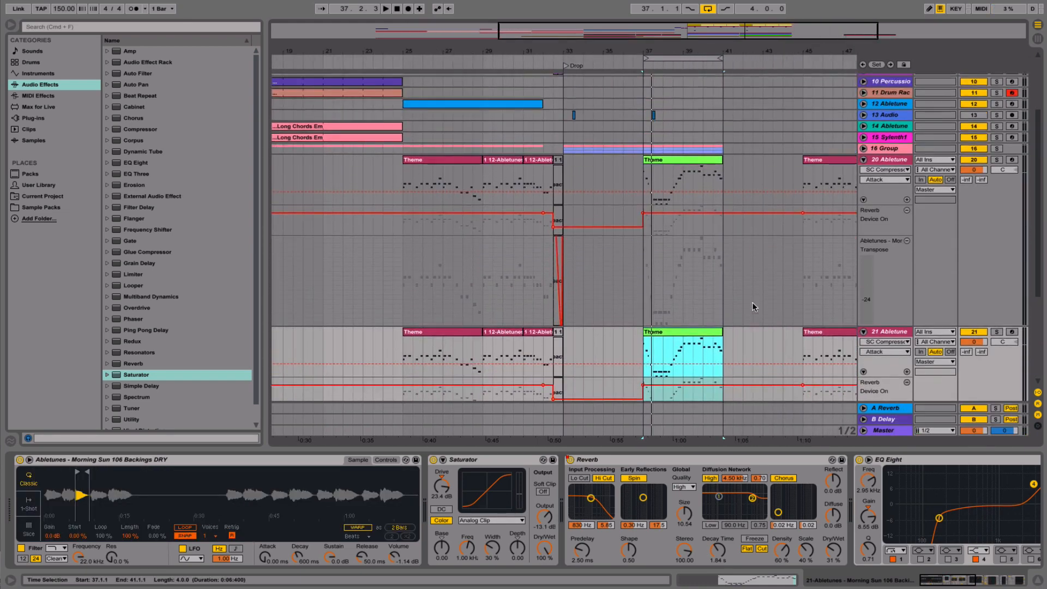
- Solo the duplicated track 21 and show its sampler's filter, LFO and envelope controls
left_click(889, 239)
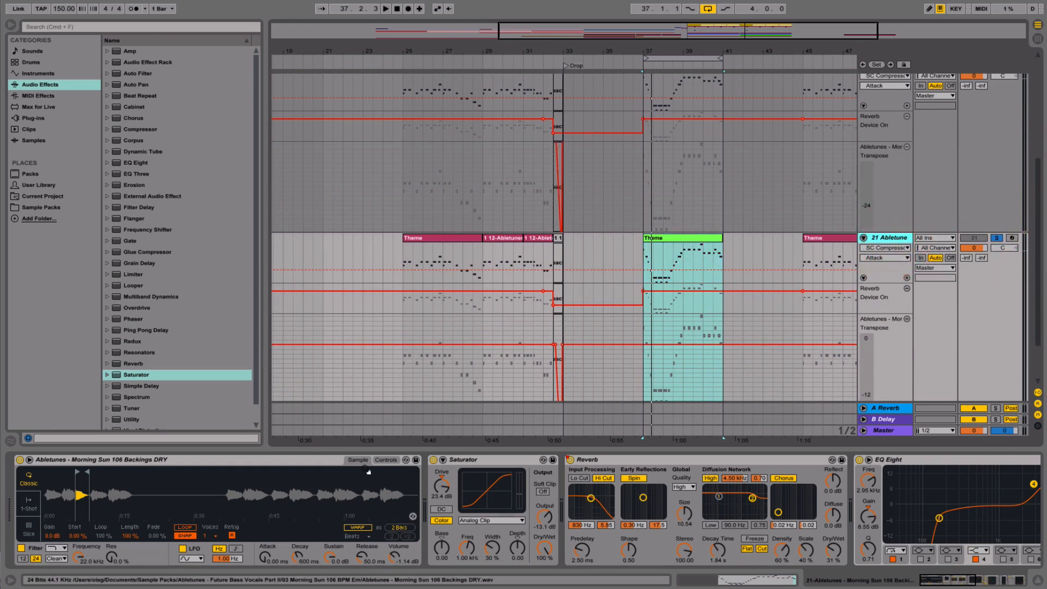
left_click(385, 460)
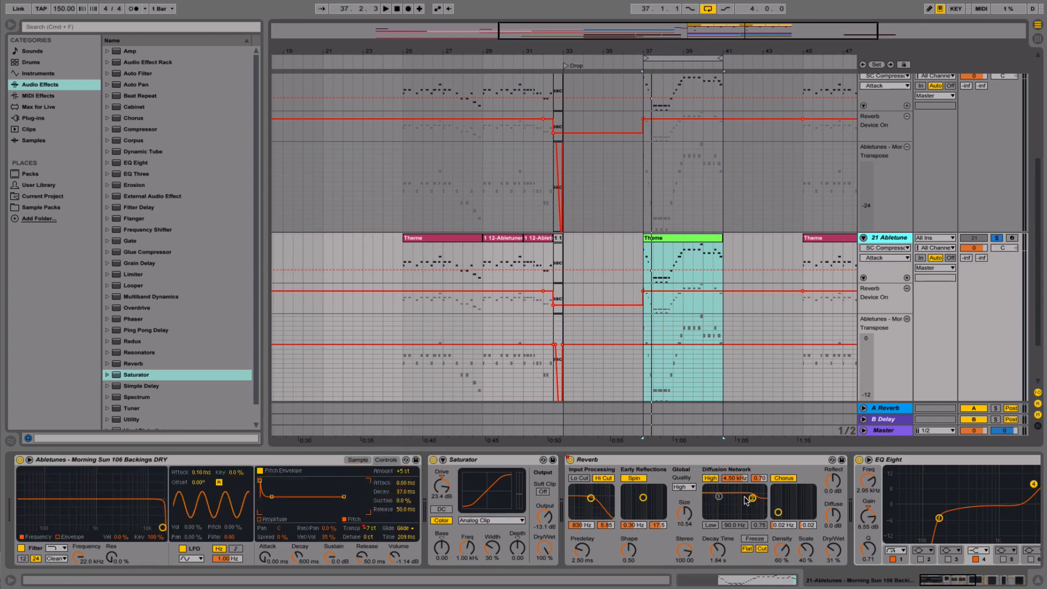
scroll(747, 501, "right", 15)
scroll(746, 501, "left", 15)
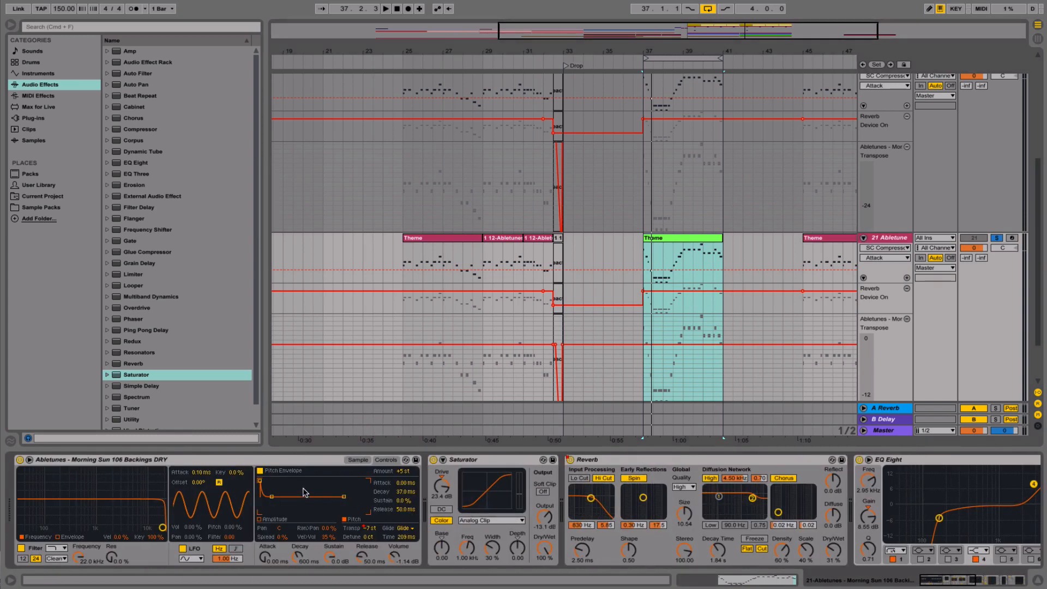
- Open the Lead Shots folder of the Abletunes - Future Pop Producer sample pack, with the sampler's sample display showing
left_click(358, 460)
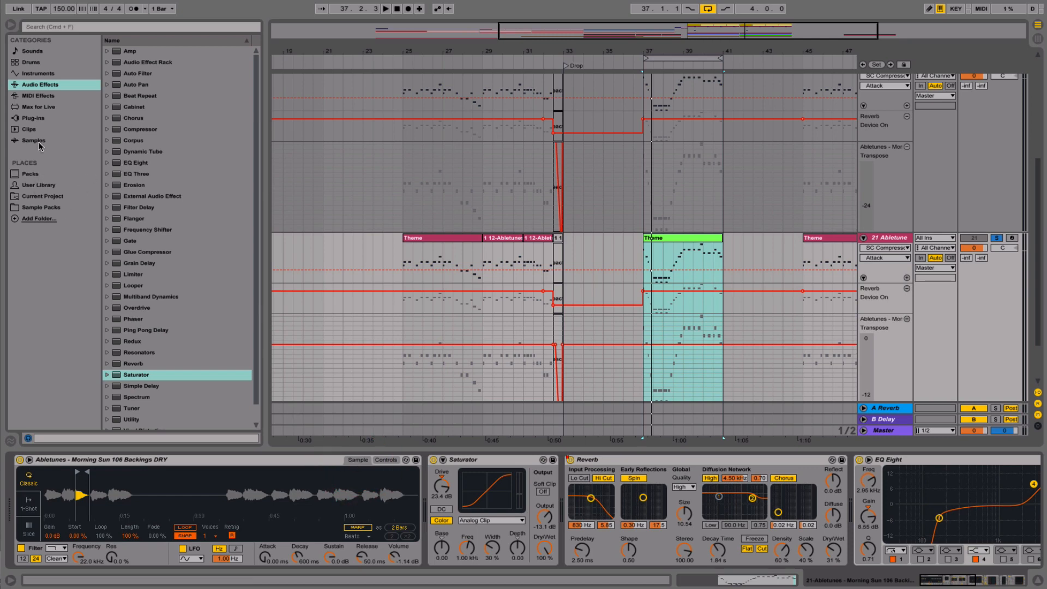
left_click(35, 209)
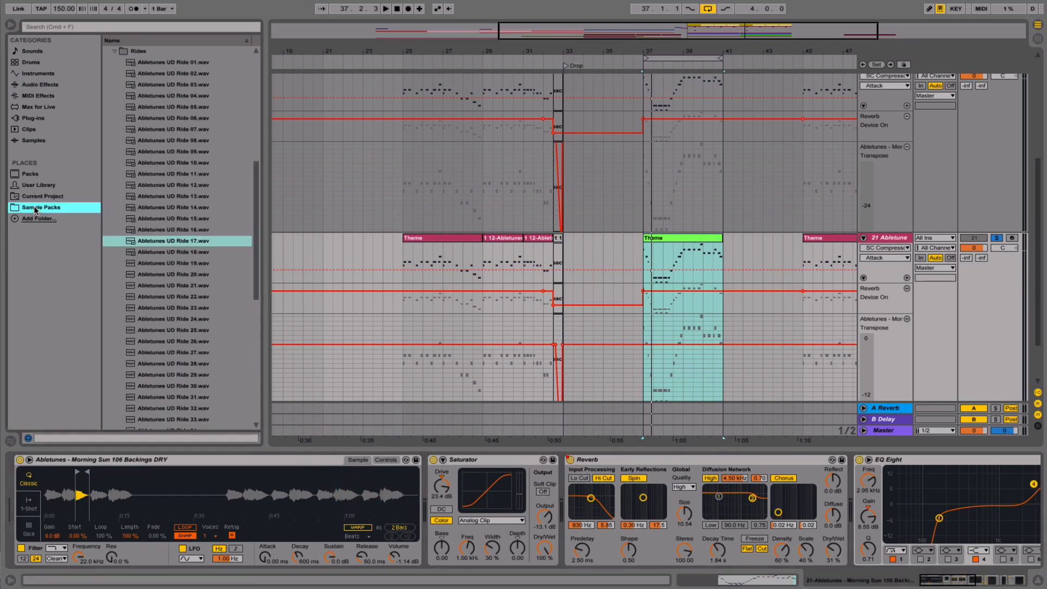
left_click(115, 49)
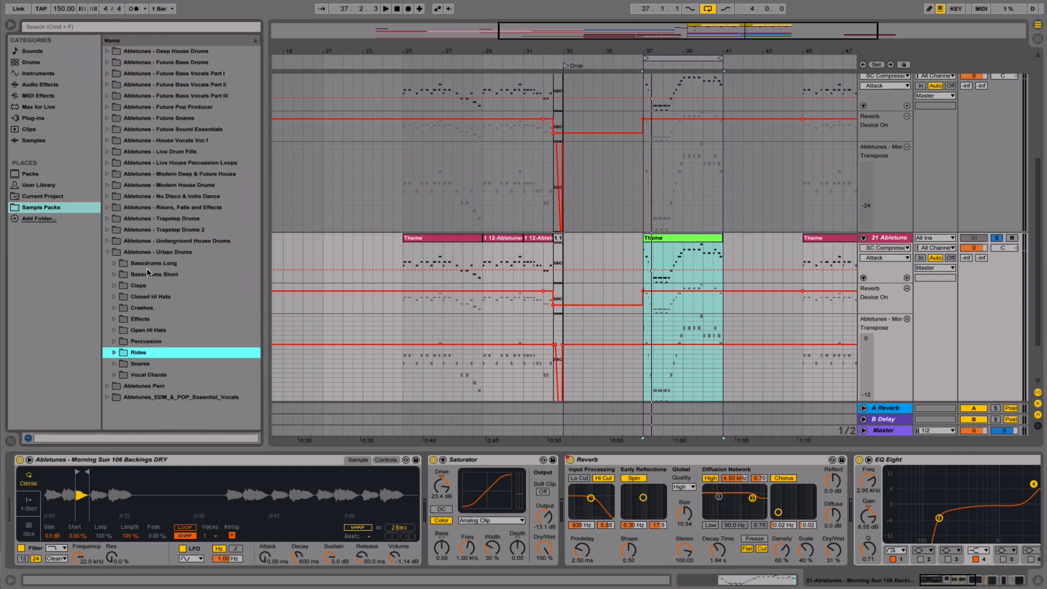
left_click(103, 251)
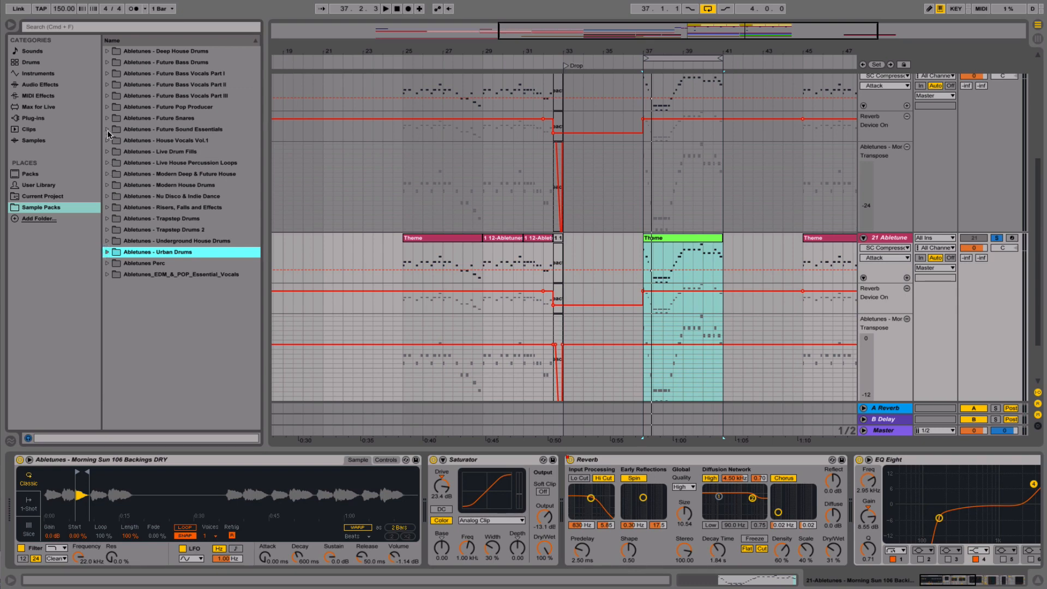
left_click(107, 107)
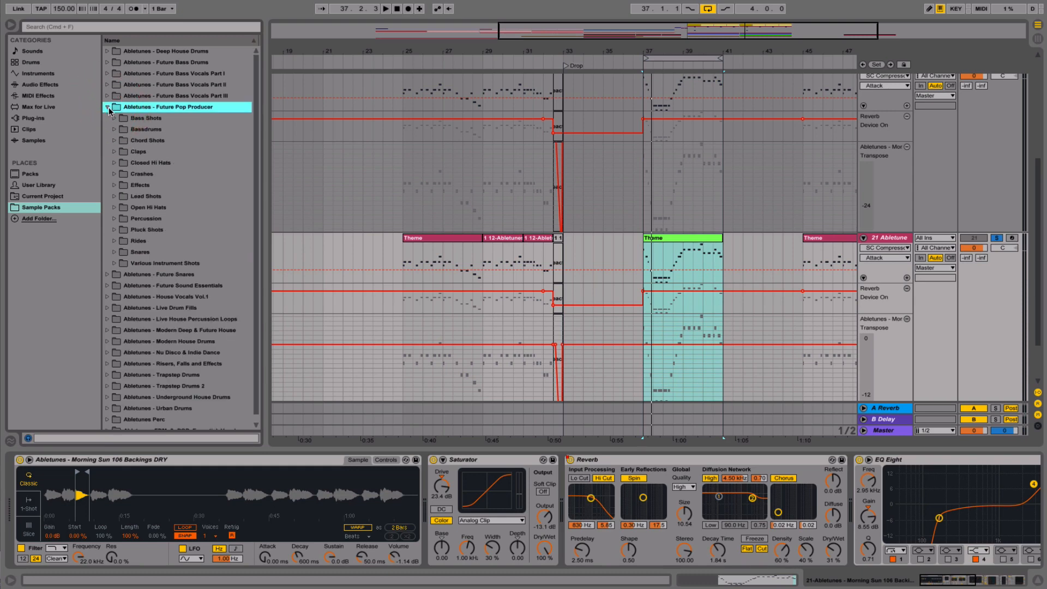
left_click(118, 198)
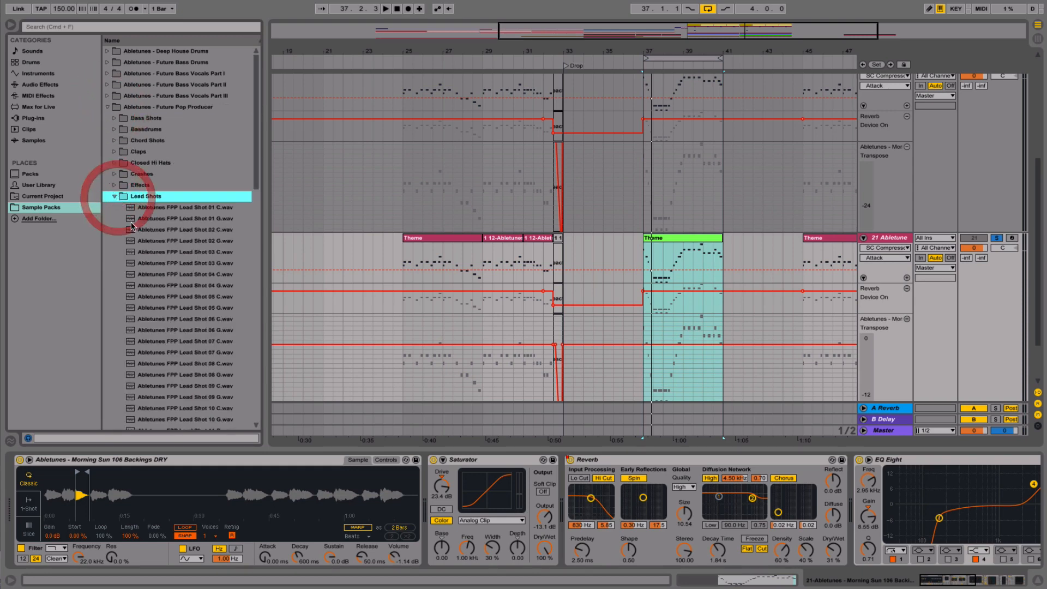
- Audition the lead shots and load Abletunes FPP Lead Shot 03 C.wav into track 21's sampler in place of its sample
left_click(147, 208)
key("Down")
key("Down")
key("Down")
key("Down")
key("Down")
key("Down")
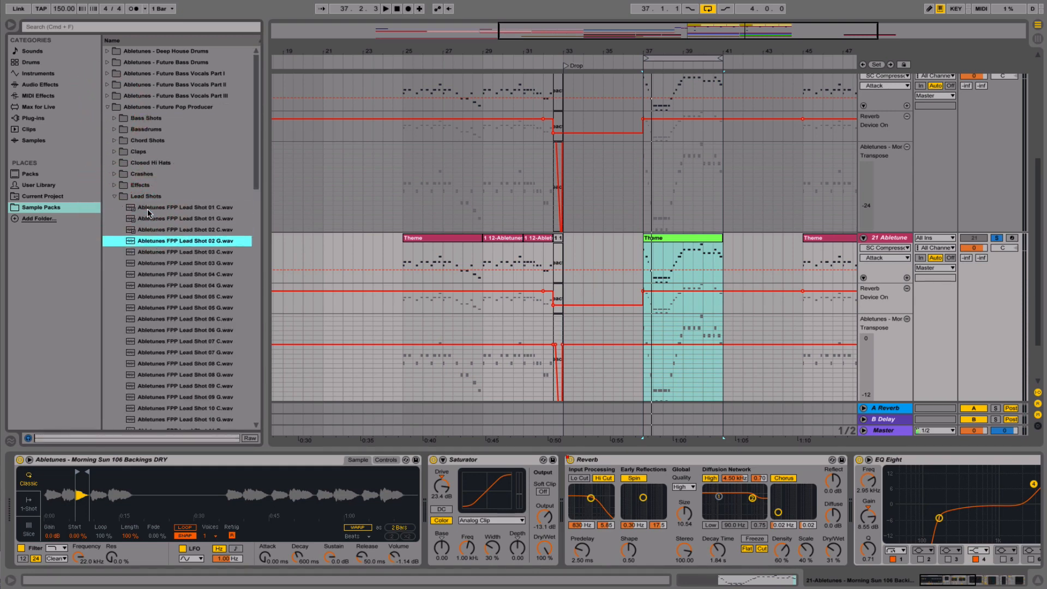
key("Up")
key("Up")
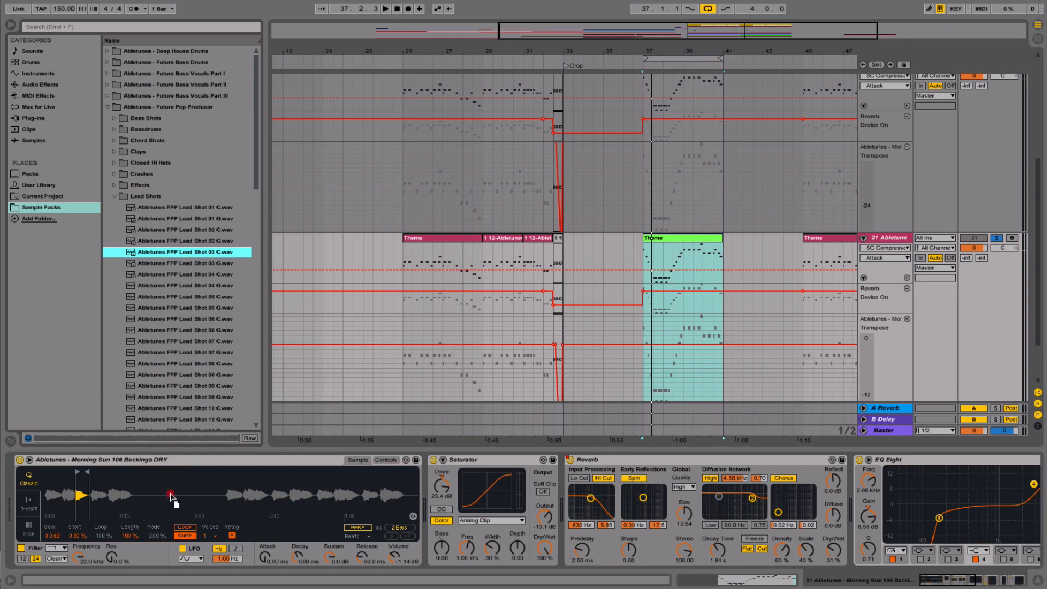
left_click_drag(171, 497, 169, 493)
- Delete the Transpose automation of track 21's sampler and set its transposition to 0 st
left_click(386, 460)
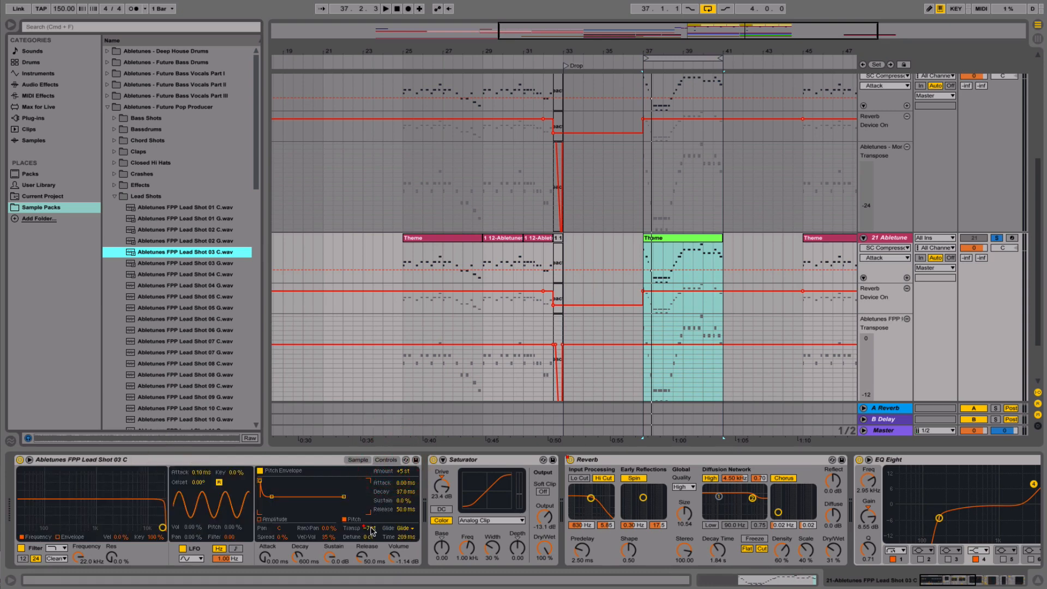
left_click(371, 532)
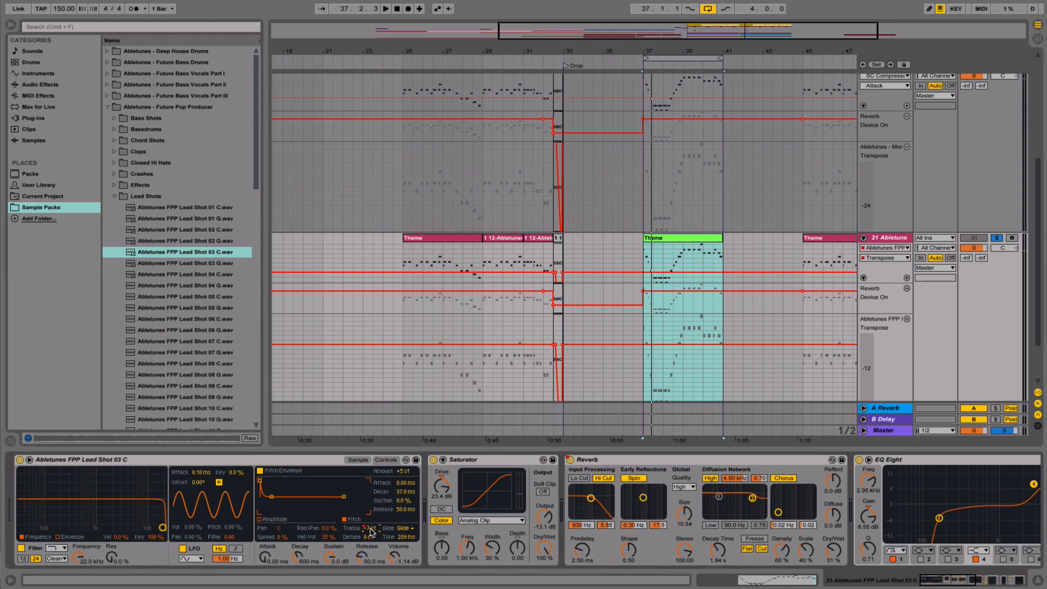
right_click(371, 532)
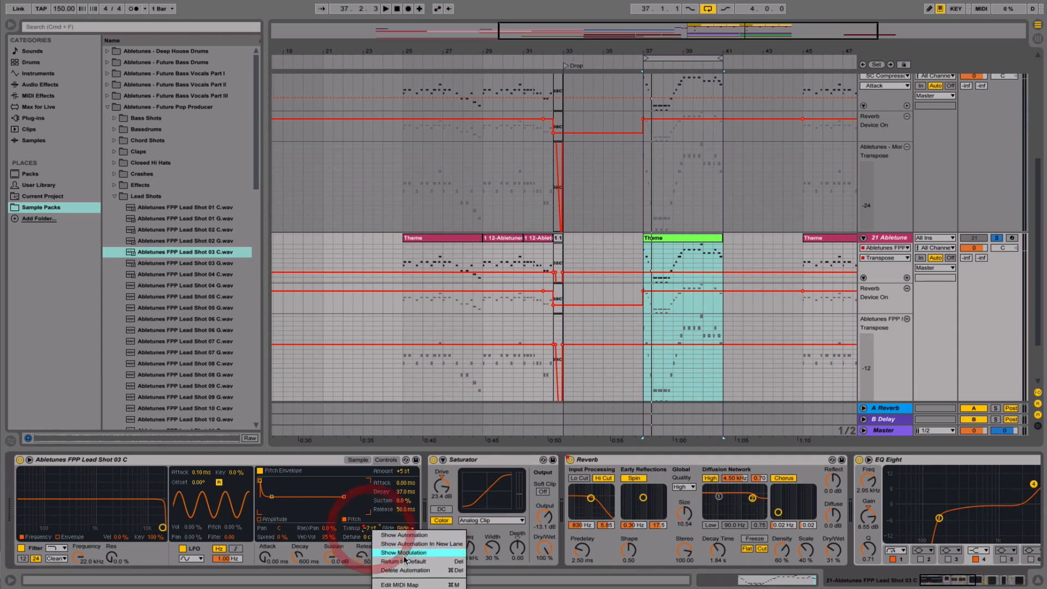
left_click(420, 577)
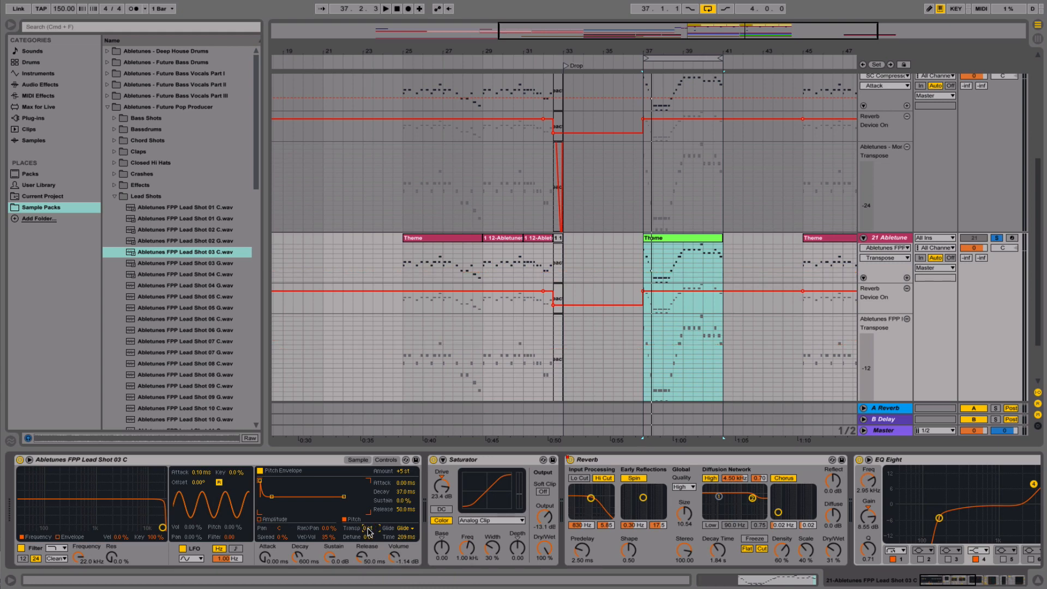
- Lower track 21's volume to -15.1 dB and play the soloed green Theme clip
left_click(370, 462)
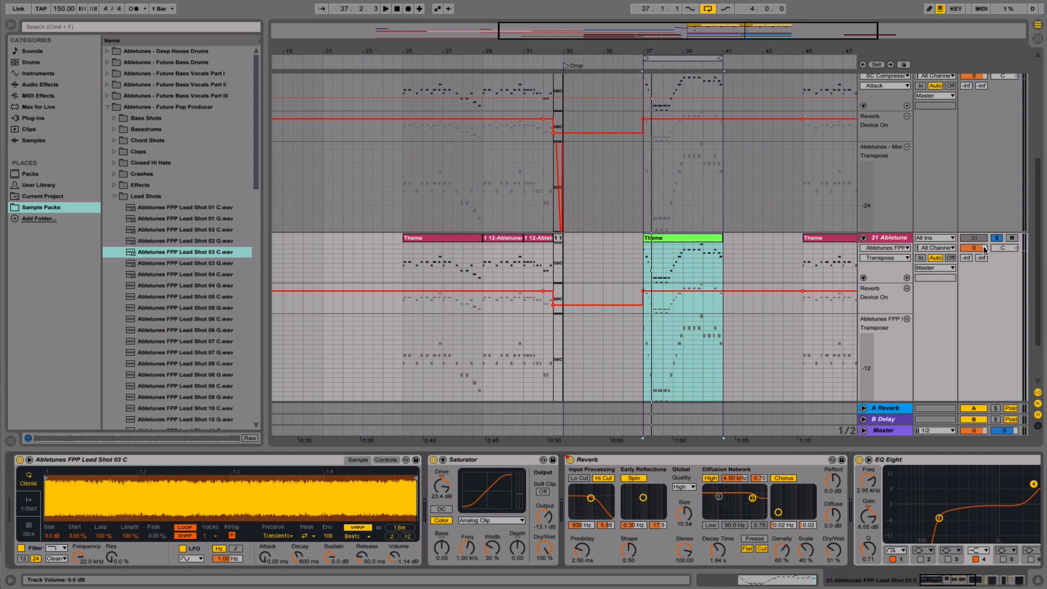
left_click_drag(983, 250, 984, 271)
key("space")
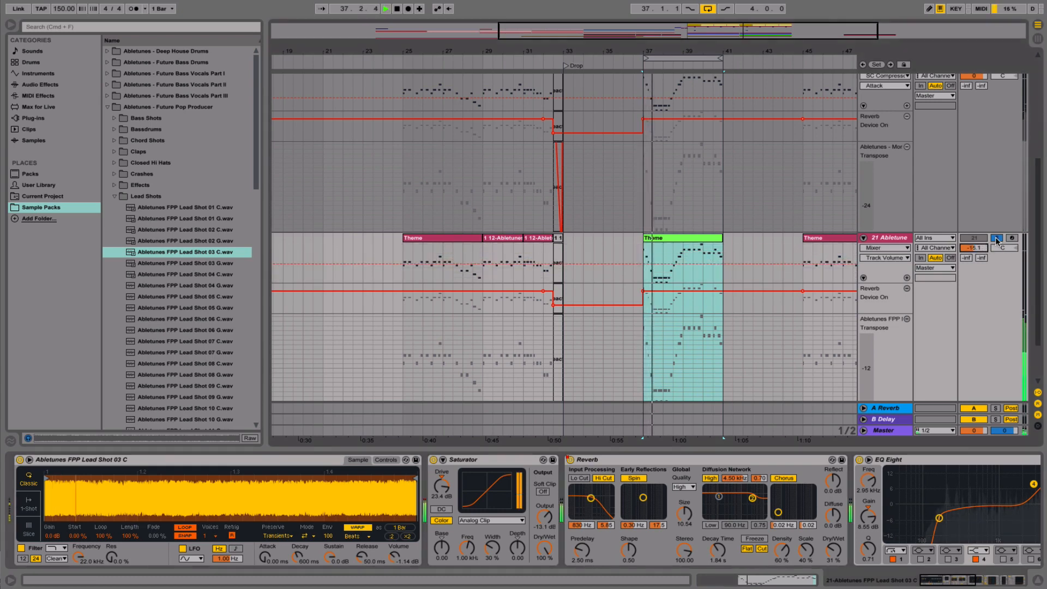
- Replay the Theme clip and reduce the Saturator's Drive to 4.50 dB on track 21
left_click(385, 460)
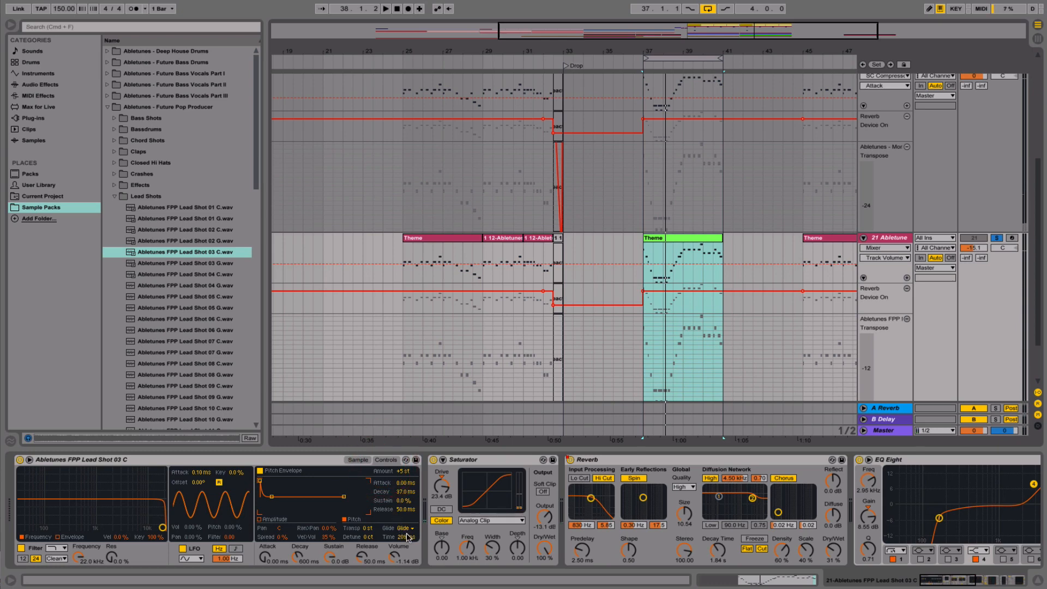
left_click(358, 460)
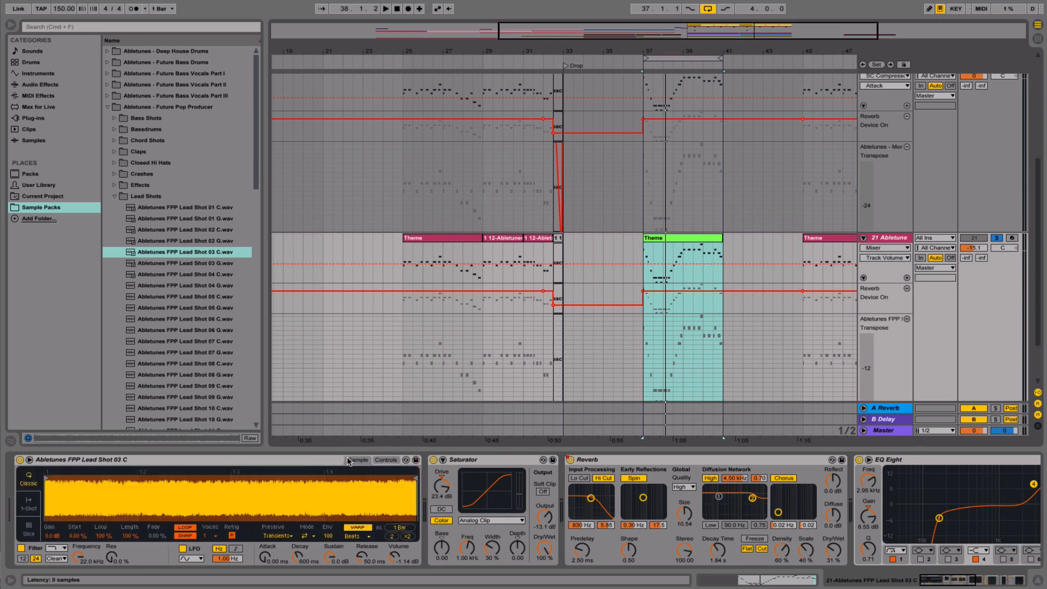
key("space")
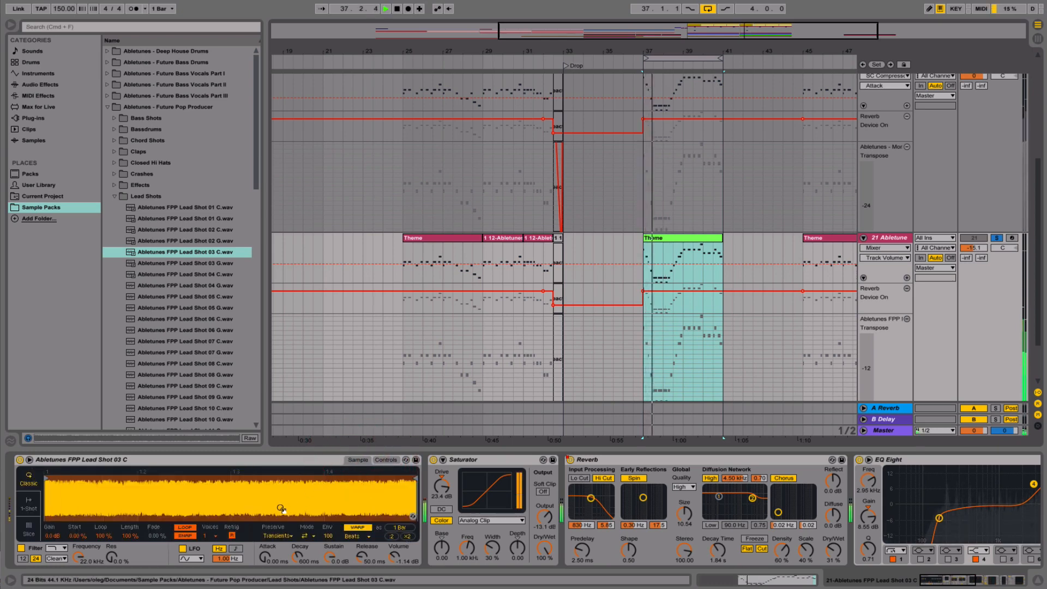
left_click_drag(440, 492, 440, 518)
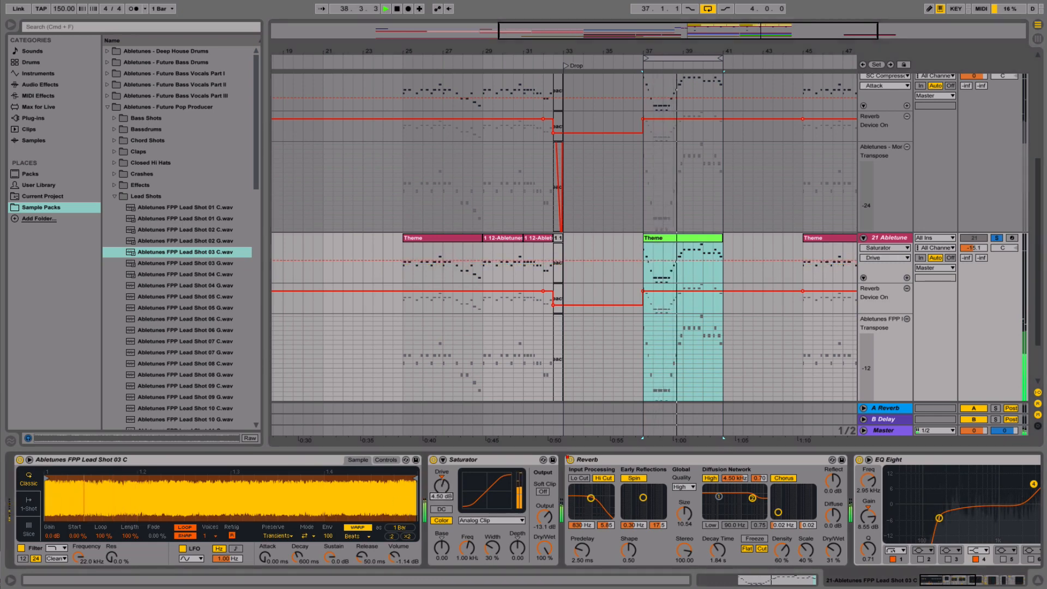
- Raise the sampler's glide time and turn off Warp for the lead shot sample
left_click(385, 459)
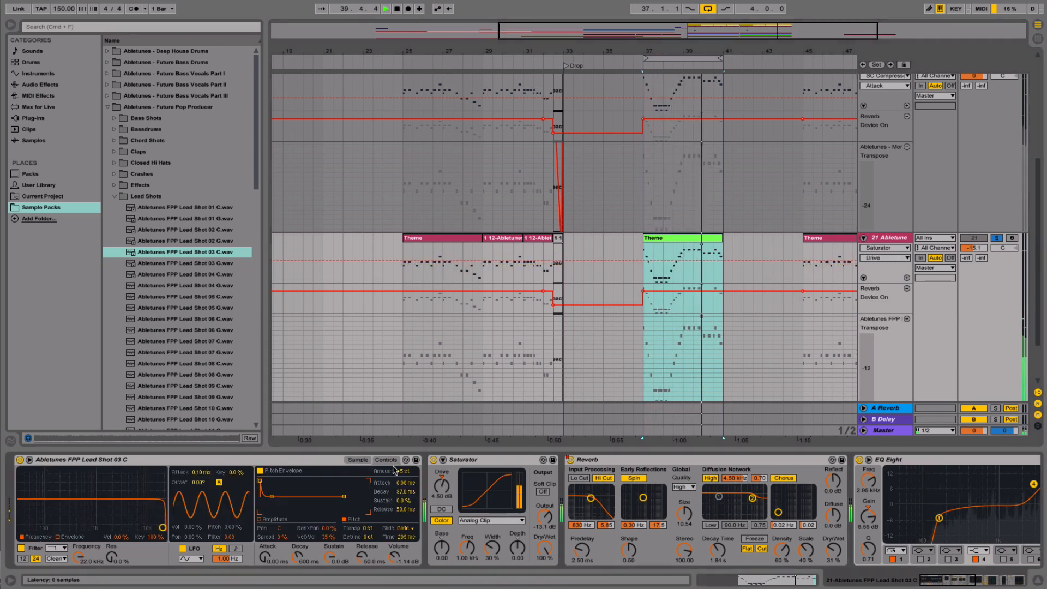
left_click(406, 537)
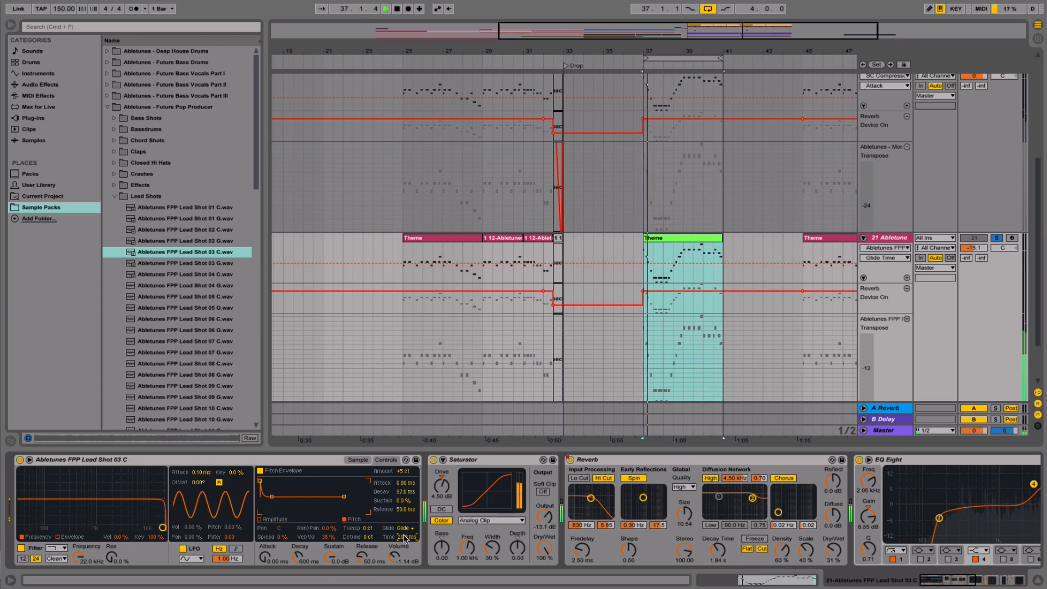
left_click_drag(405, 538, 404, 520)
left_click(358, 460)
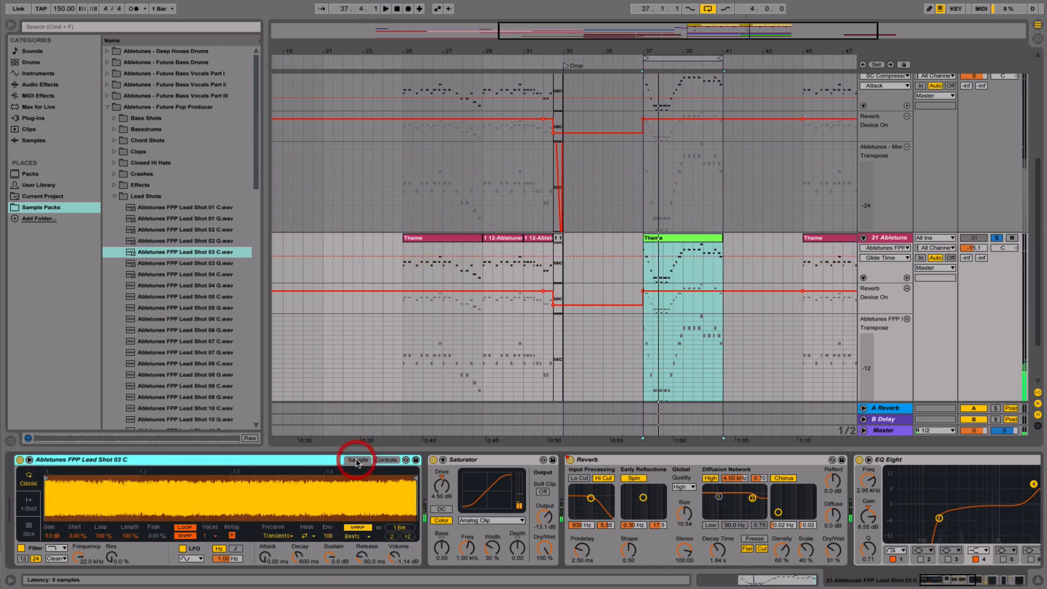
left_click(354, 527)
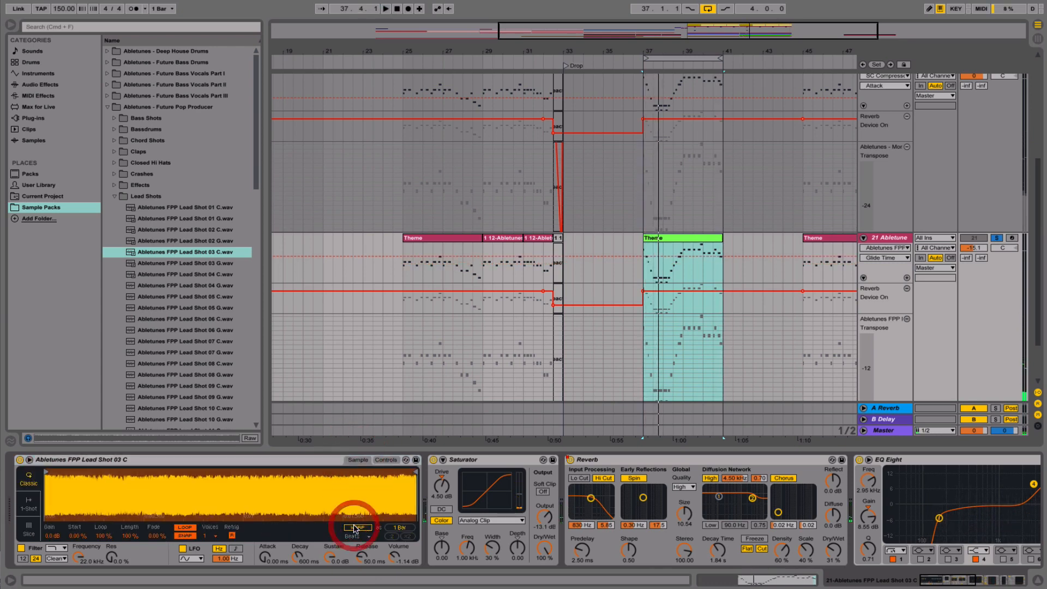
- Transpose track 21's sampler to +12 st and check it against the looped Theme clip
key("space")
left_click(385, 459)
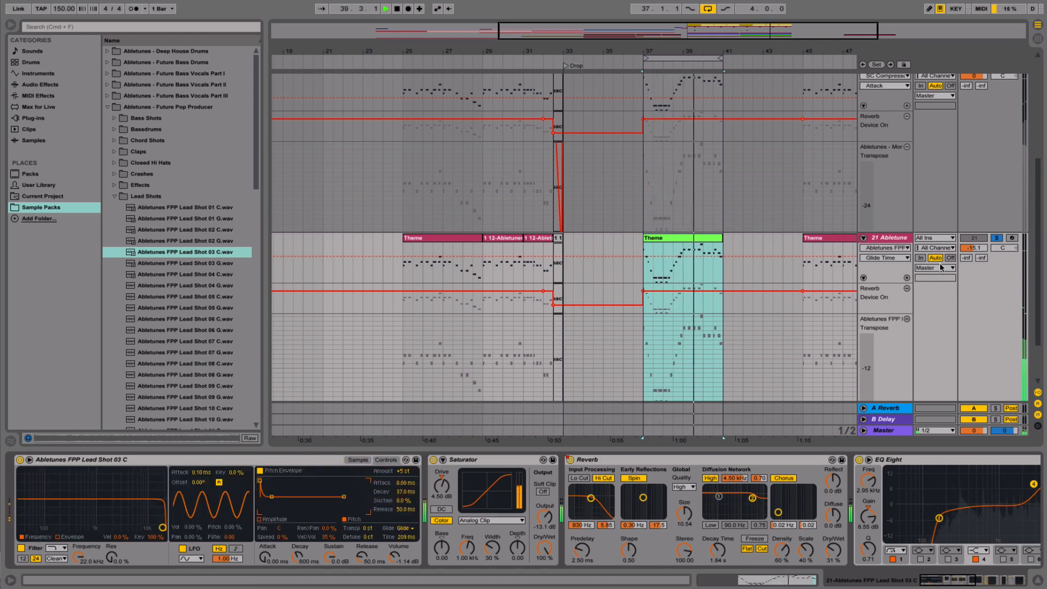
left_click(371, 531)
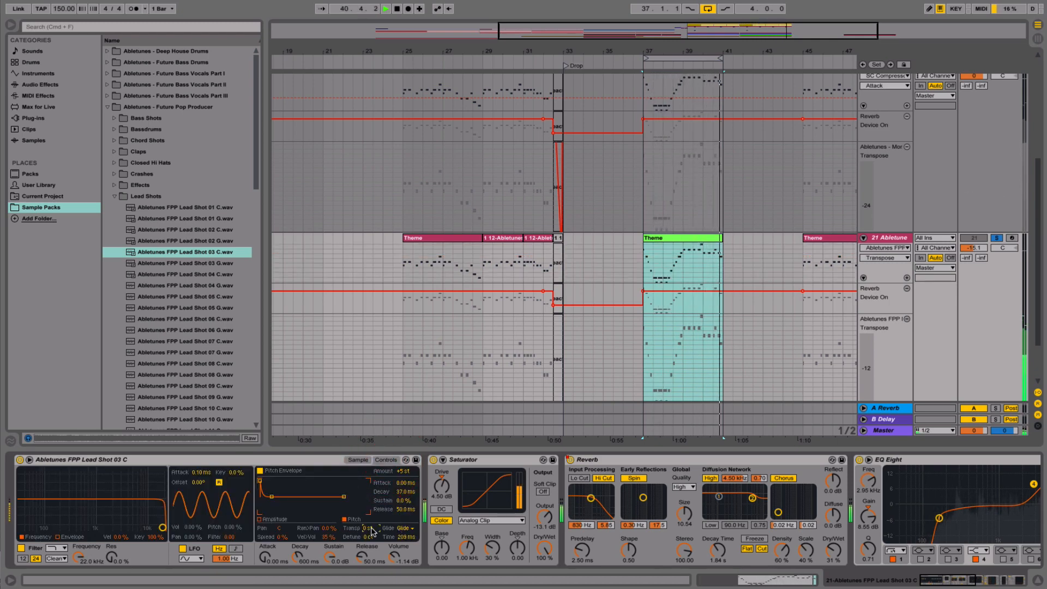
key("space")
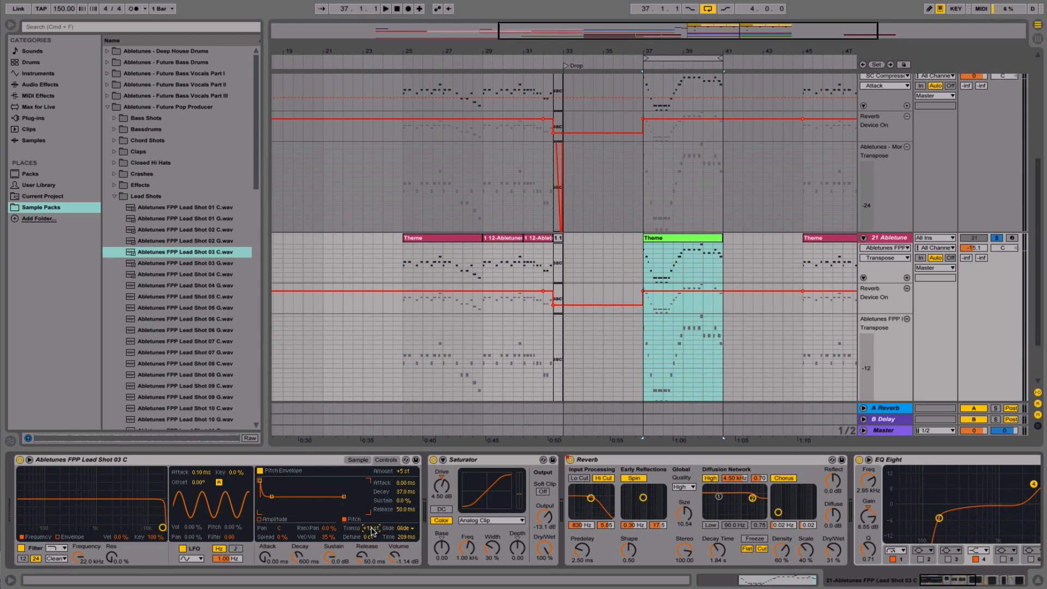
key("space")
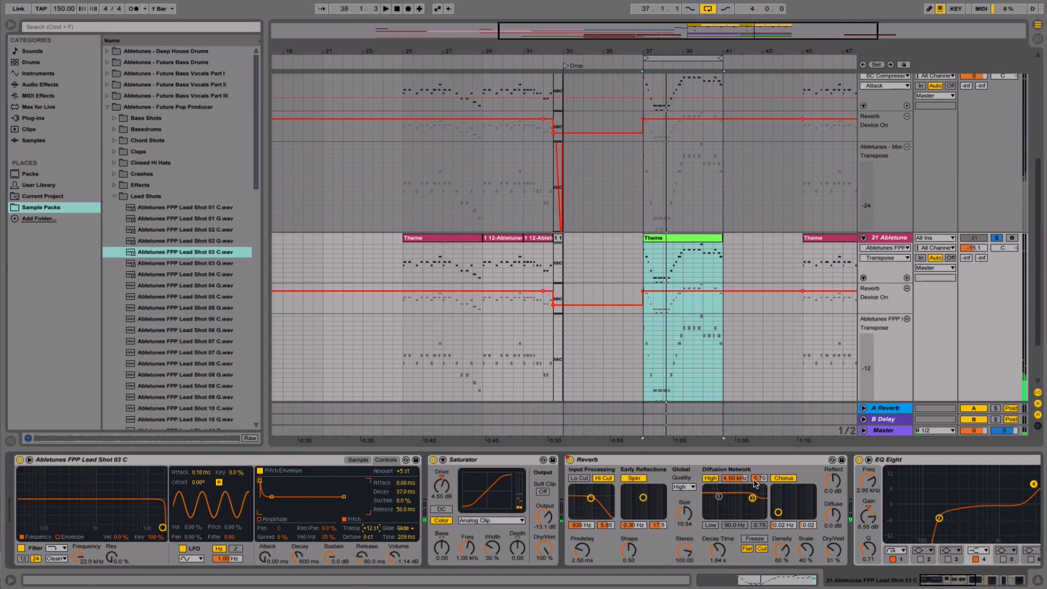
- Unsolo track 21, play it together with track 20 and raise its volume to -0.6 dB
left_click_drag(976, 251, 969, 250)
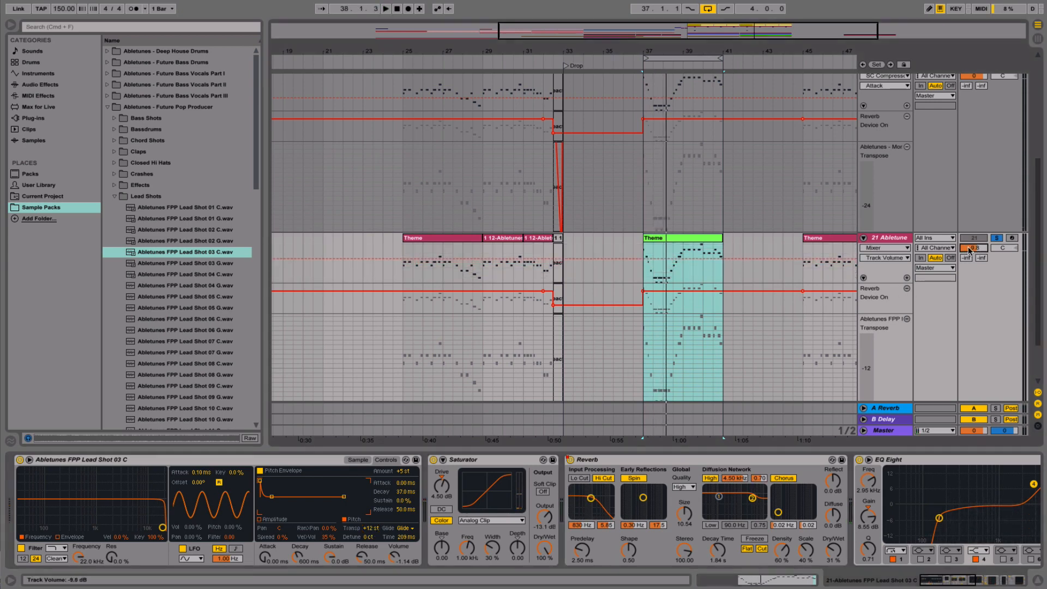
scroll(990, 247, "up", 1)
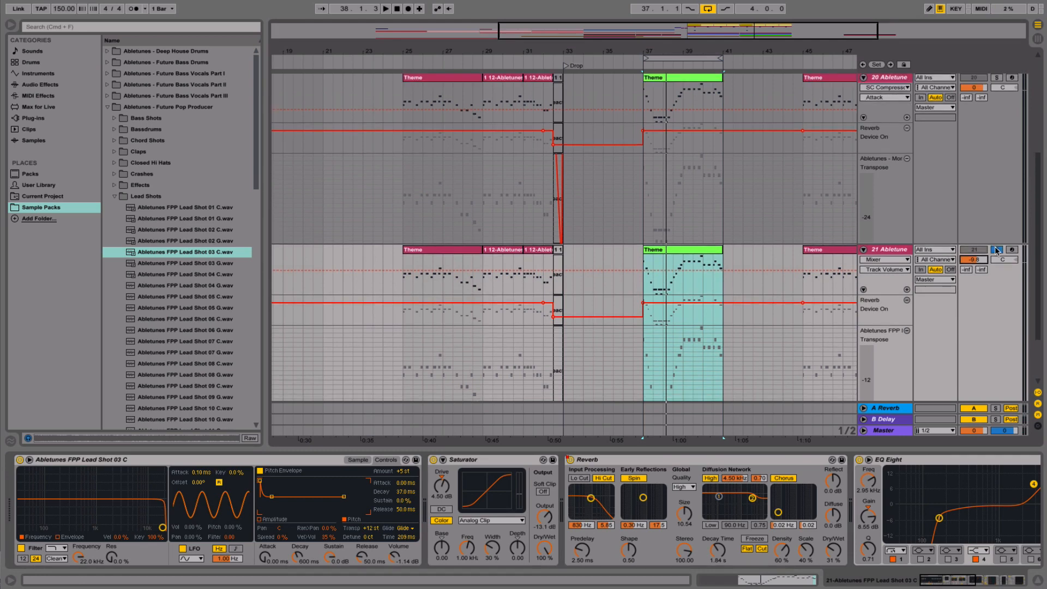
left_click(996, 250)
key("space")
left_click_drag(976, 260, 976, 257)
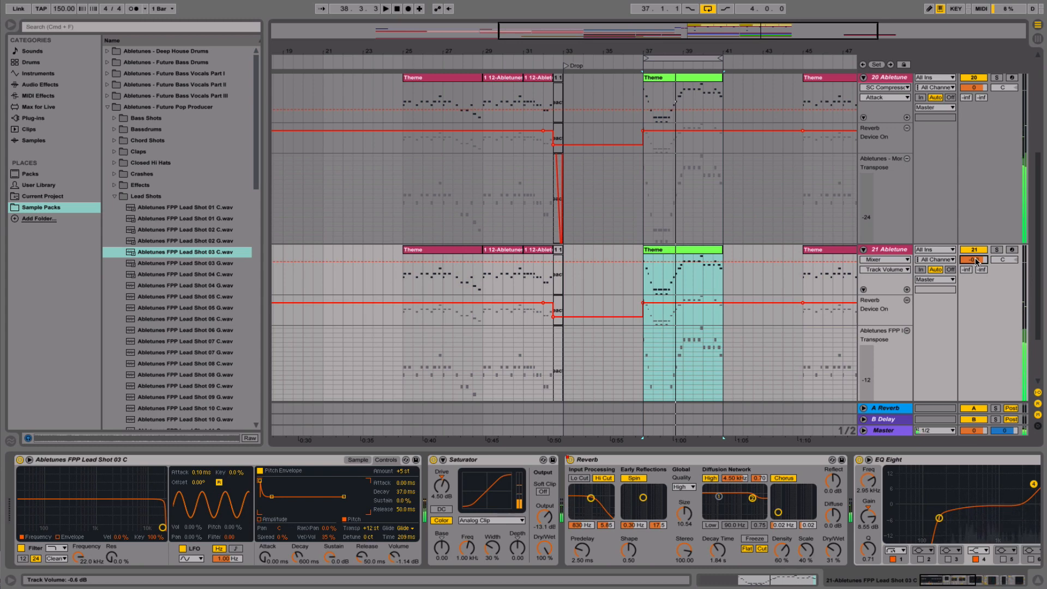
- Compare the loop with track 21 muted and unmuted, and set its sampler's glide time to 133 ms
left_click(974, 250)
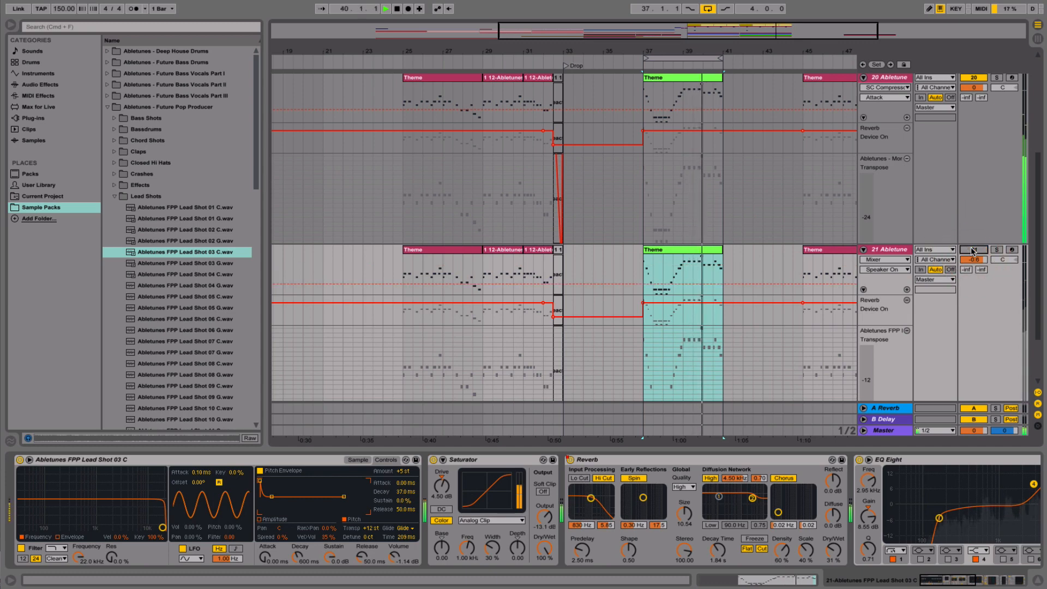
left_click(974, 250)
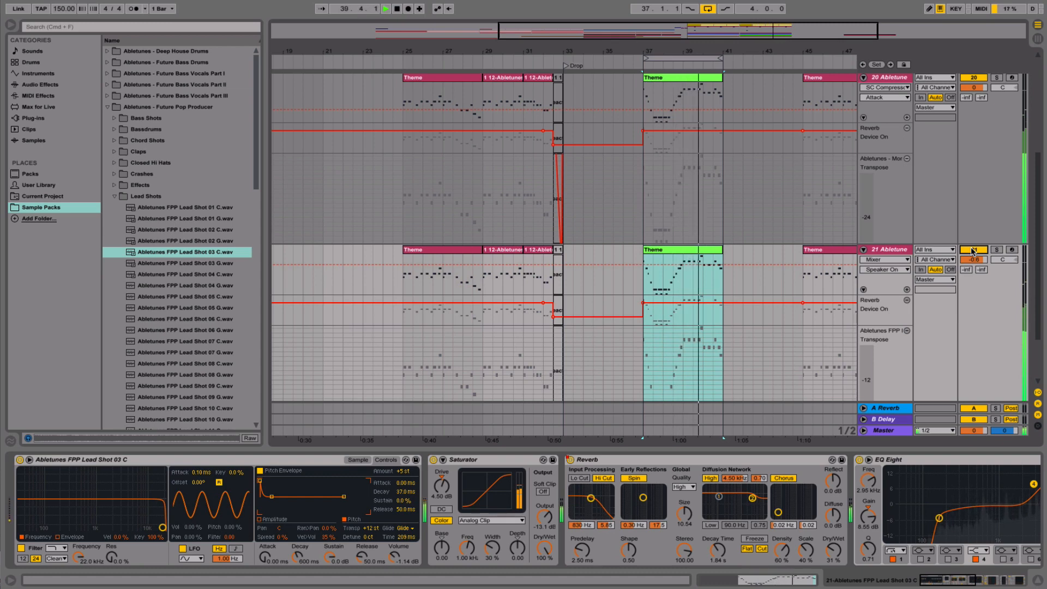
left_click_drag(406, 537, 405, 540)
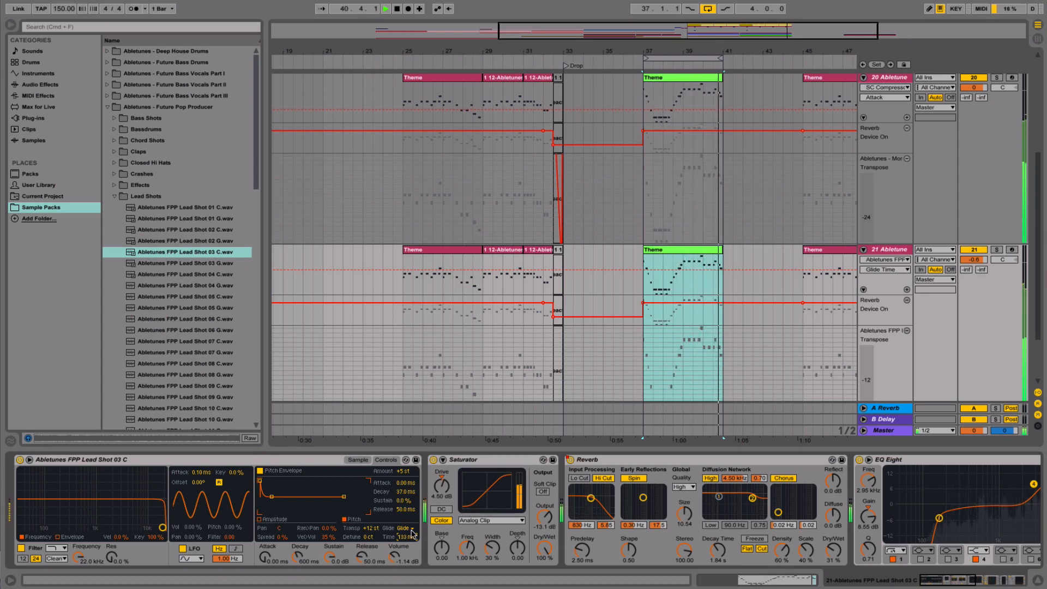
key("space")
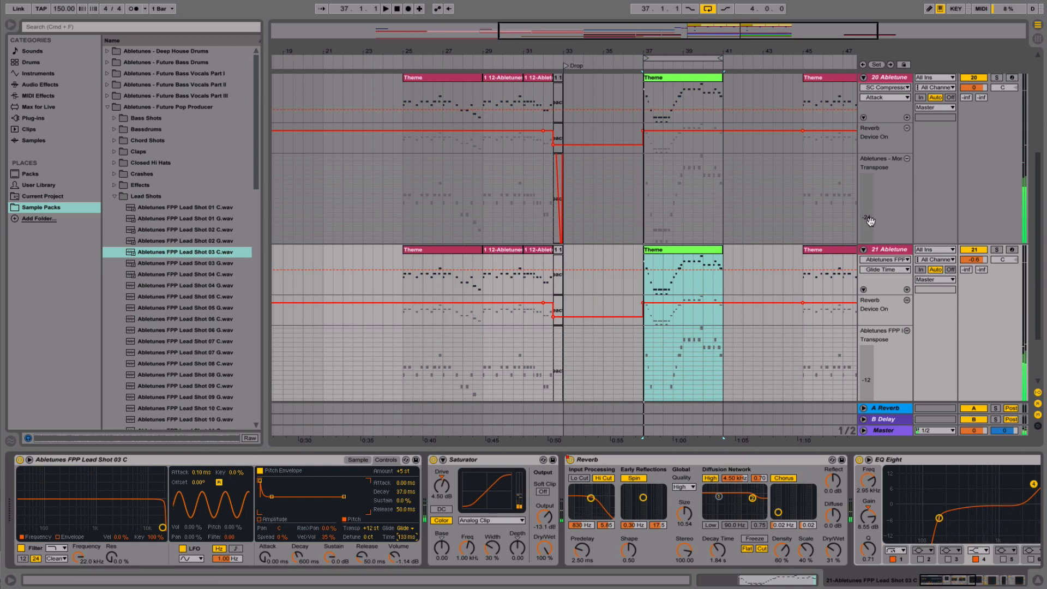
- Group tracks 20 and 21 and name the new group Lead Group
left_click(879, 253)
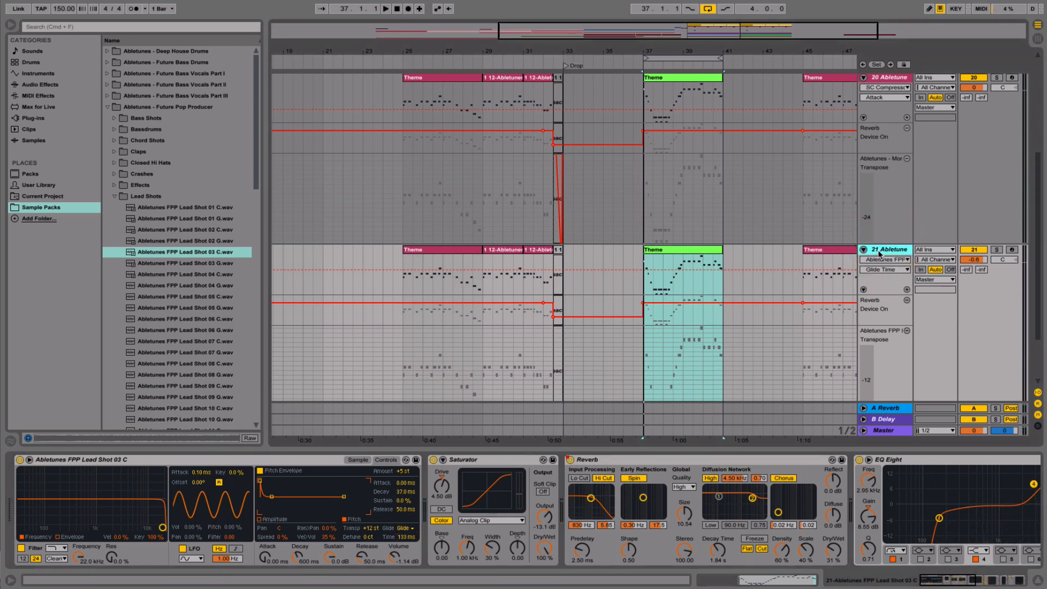
left_click(893, 82)
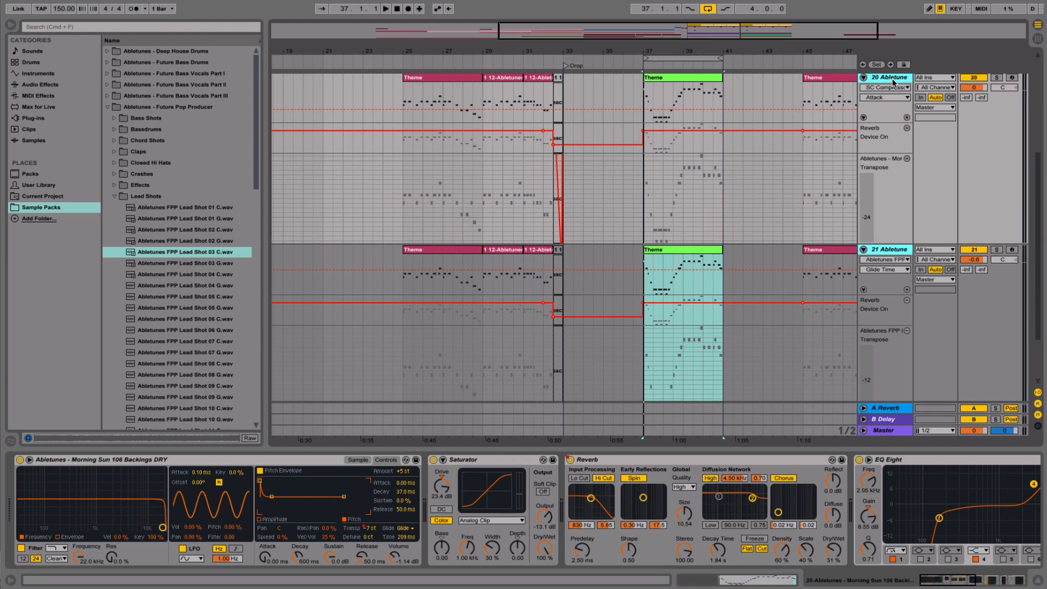
key("super+g")
left_click(893, 77)
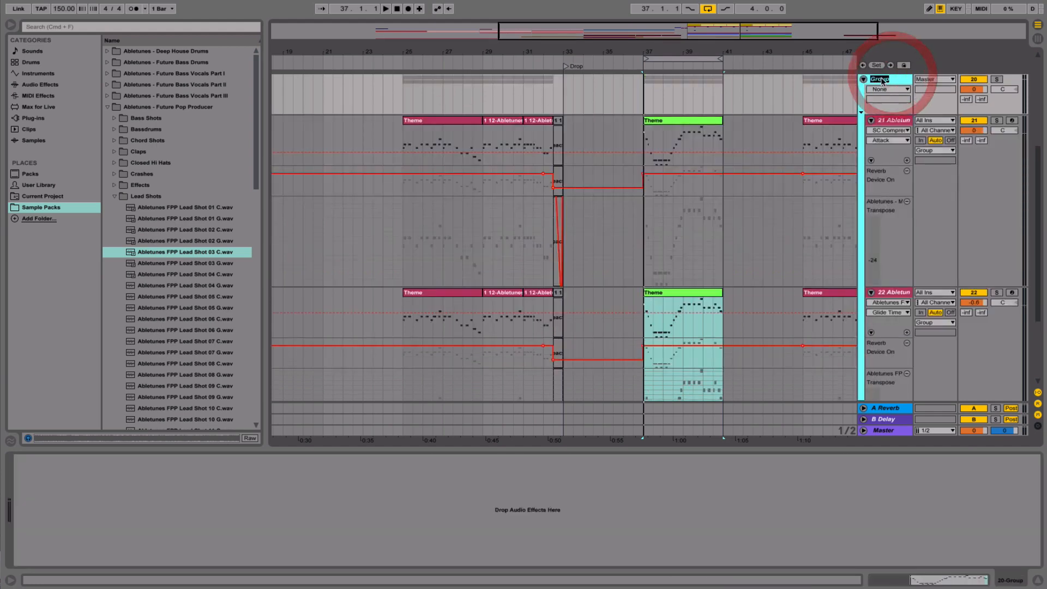
left_click(873, 81)
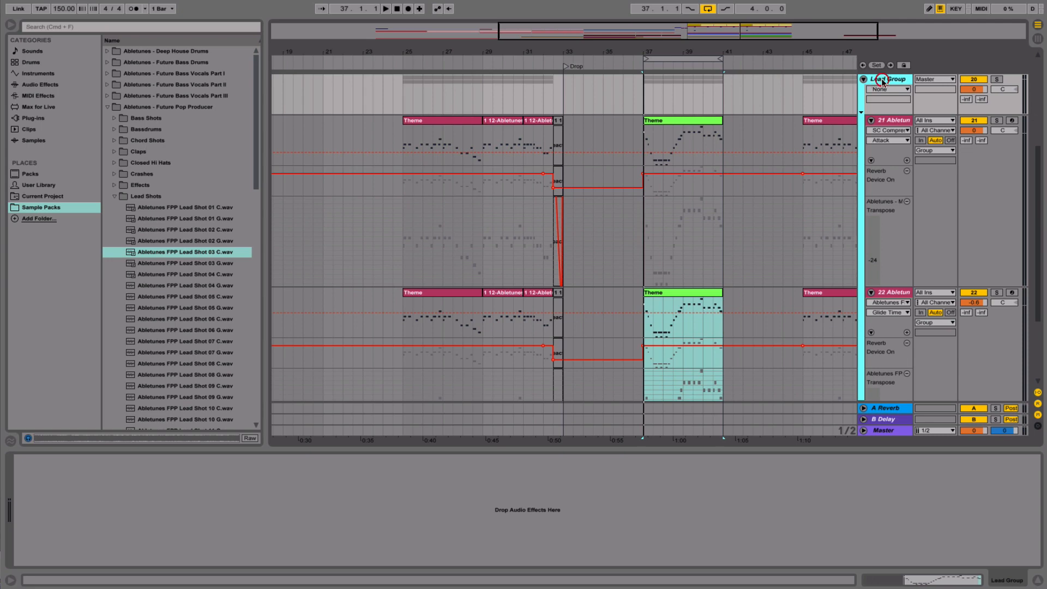
- Move the SC Compressor from track 21 onto Lead Group and delete the duplicate SC Compressor from track 22
left_click(899, 120)
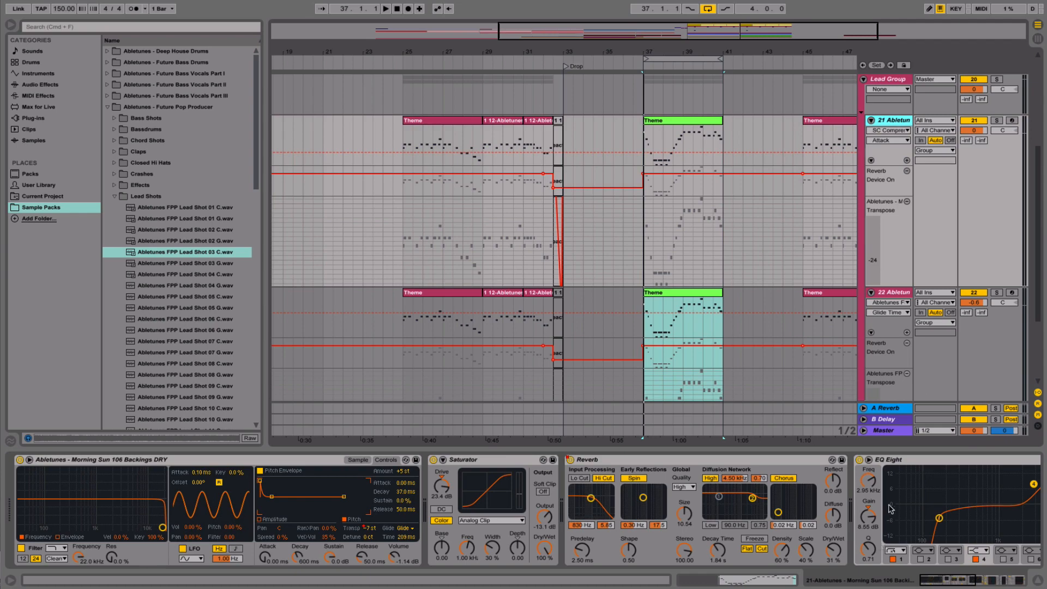
scroll(867, 506, "right", 6)
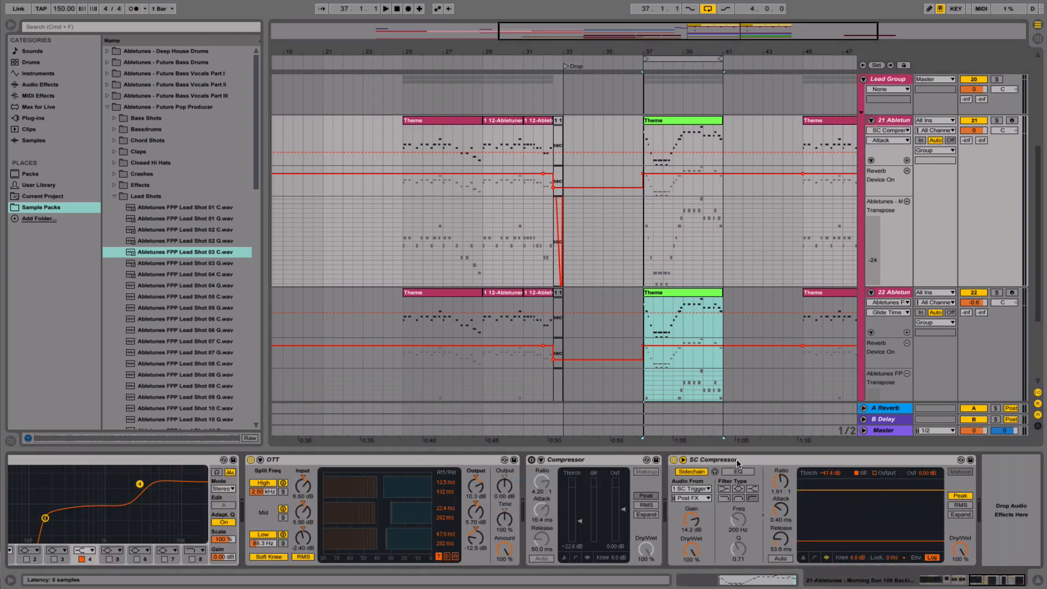
left_click_drag(737, 463, 883, 107)
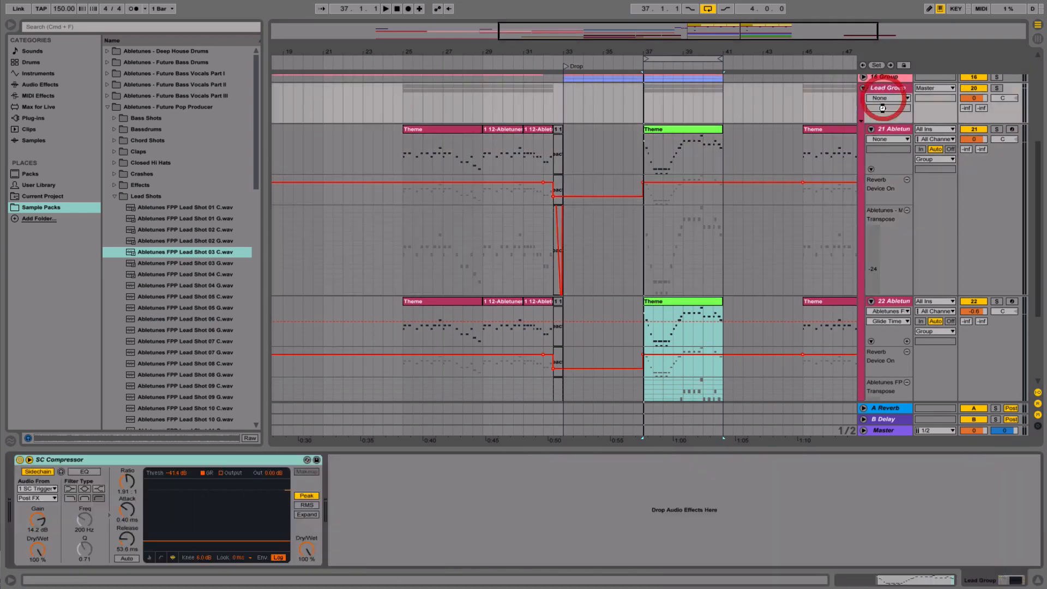
left_click(890, 301)
scroll(926, 467, "right", 6)
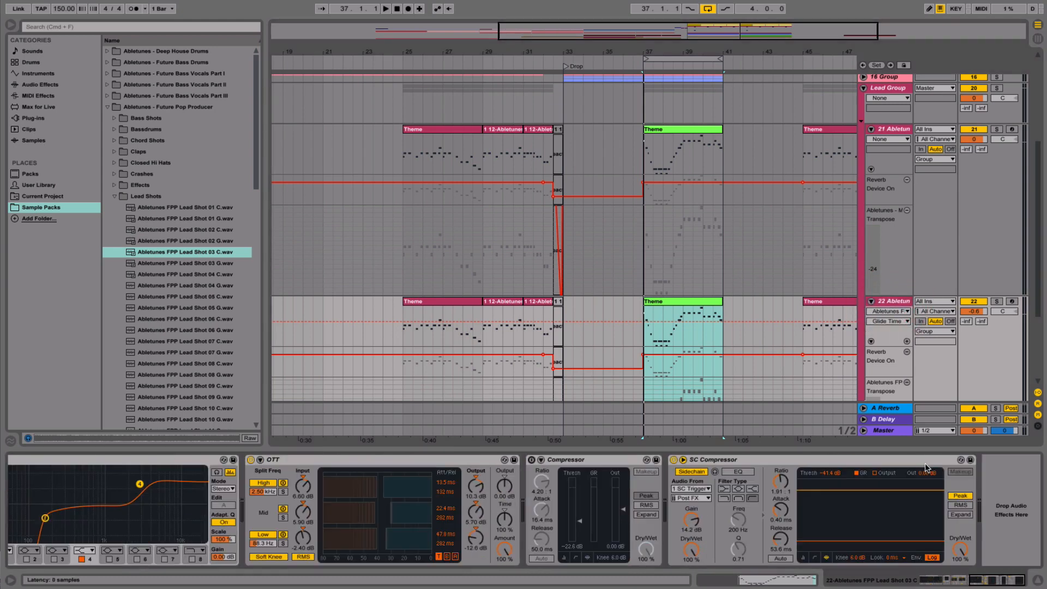
left_click(878, 464)
key("Delete")
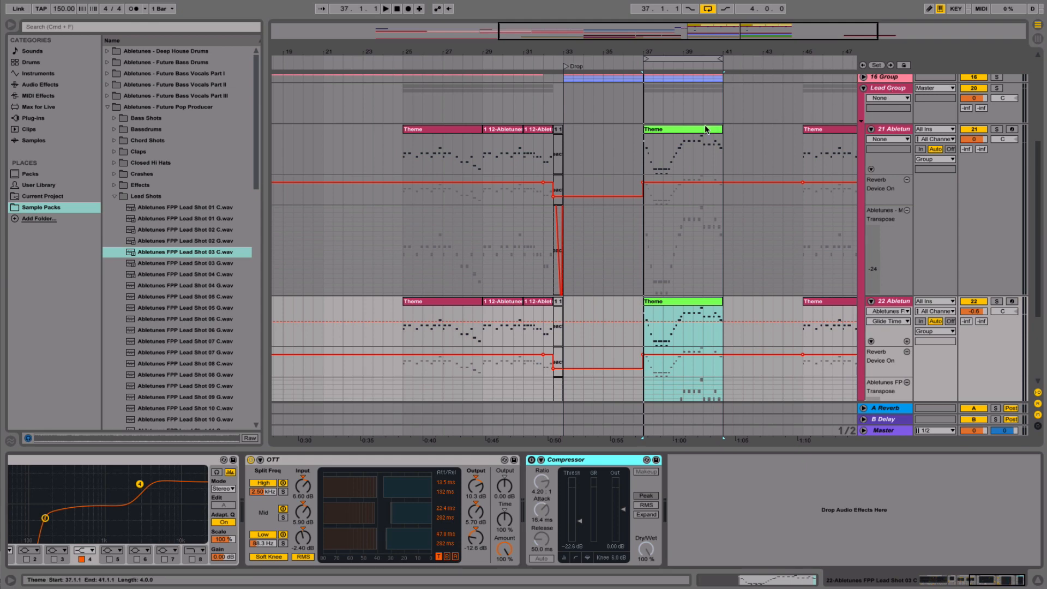
- Add an EQ Eight before the SC Compressor on Lead Group, with a Glue Compressor at the start of the chain
left_click(889, 88)
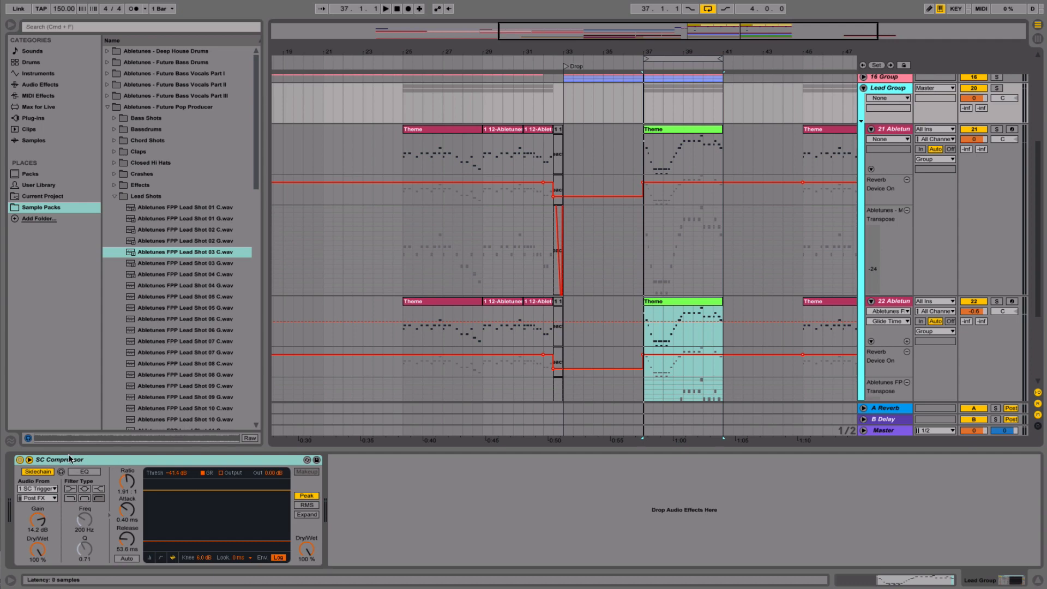
left_click(34, 83)
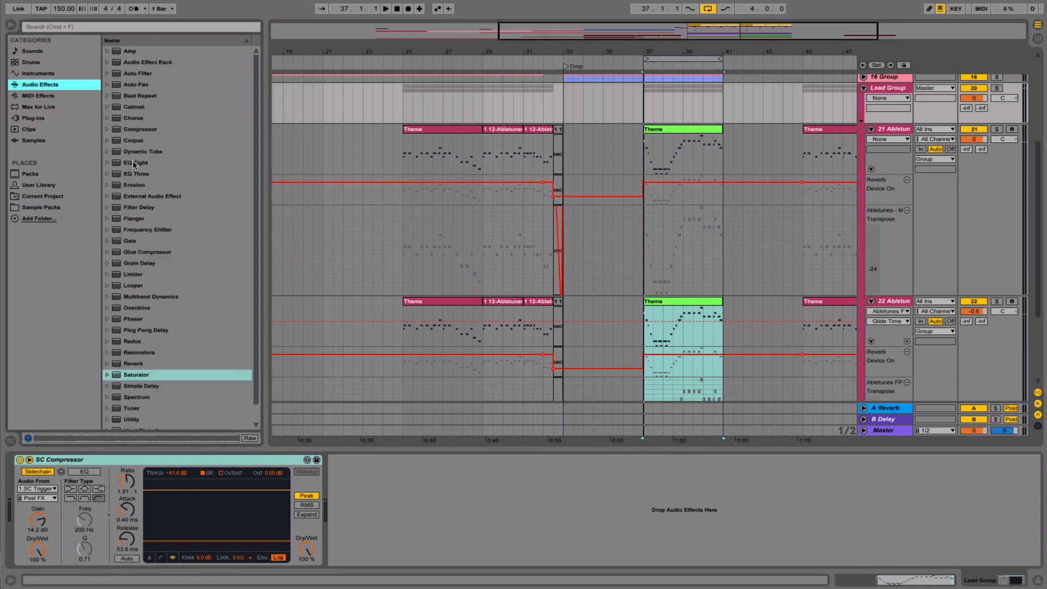
left_click_drag(132, 163, 62, 508)
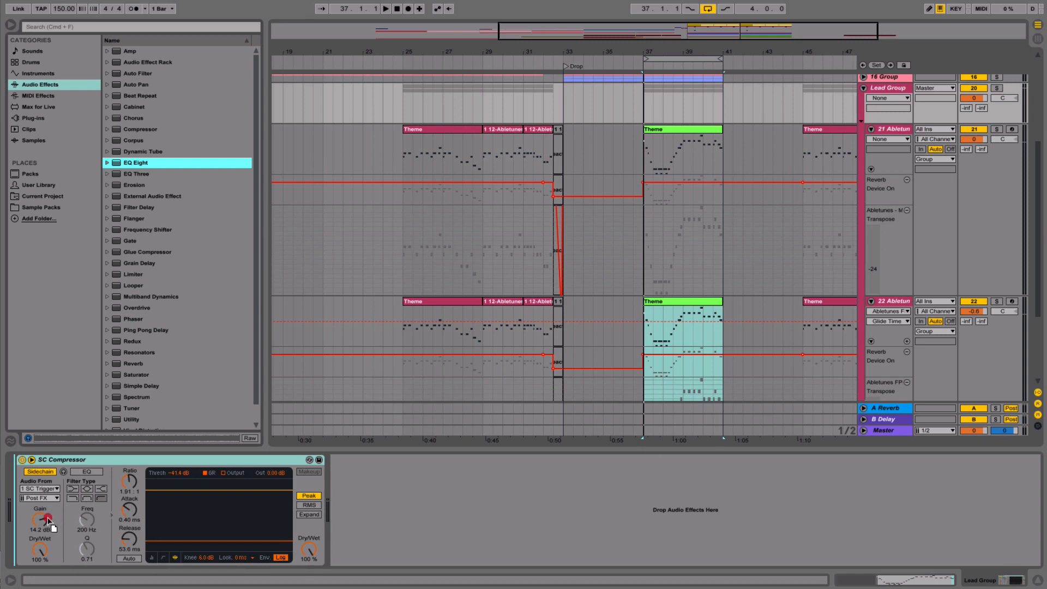
left_click_drag(47, 519, 48, 518)
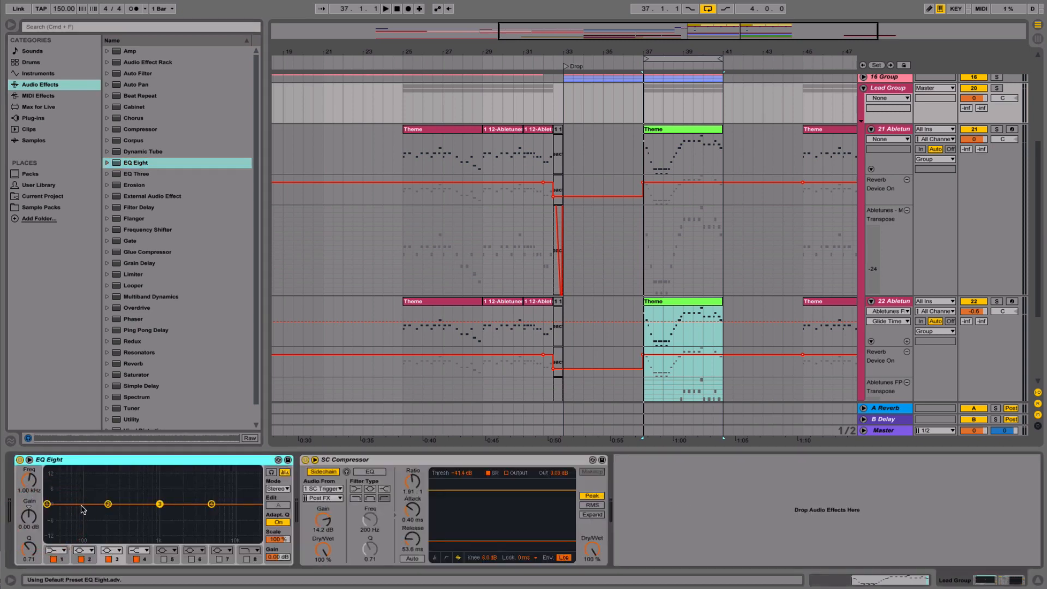
left_click_drag(511, 294, 511, 226)
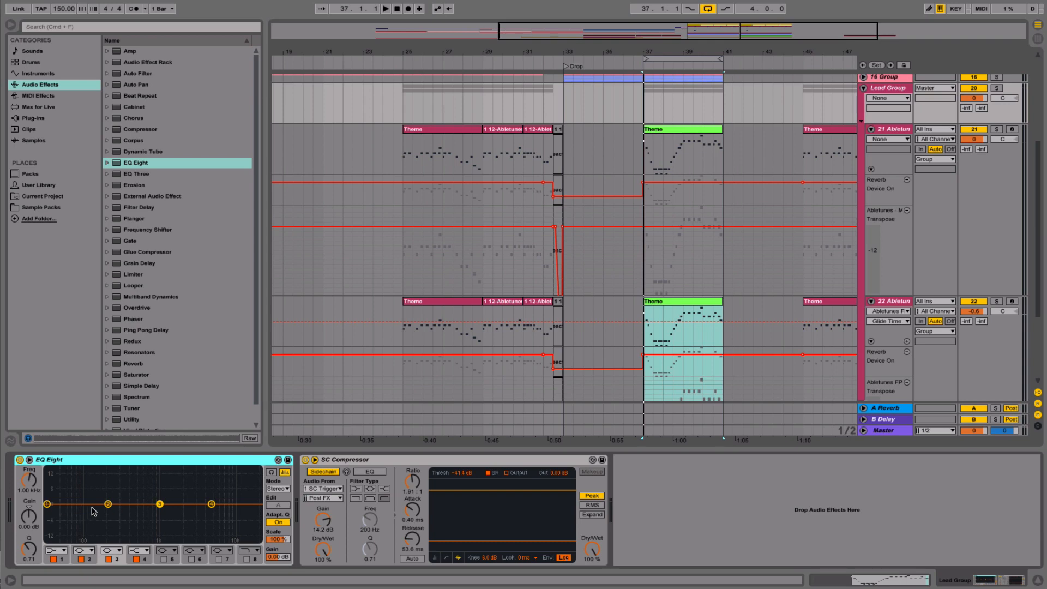
left_click_drag(144, 251, 288, 492)
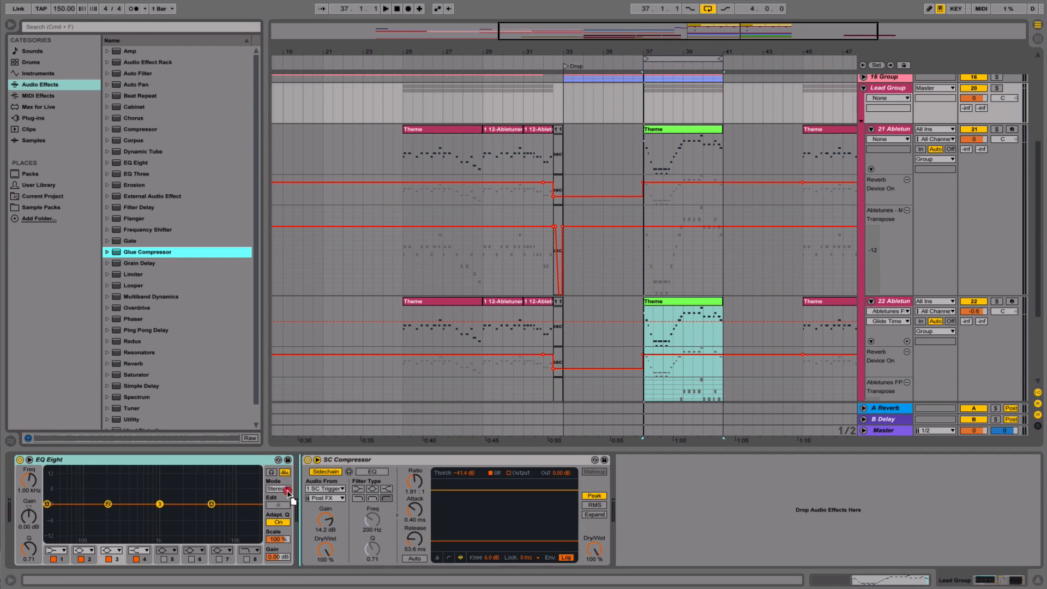
left_click_drag(197, 523, 82, 528)
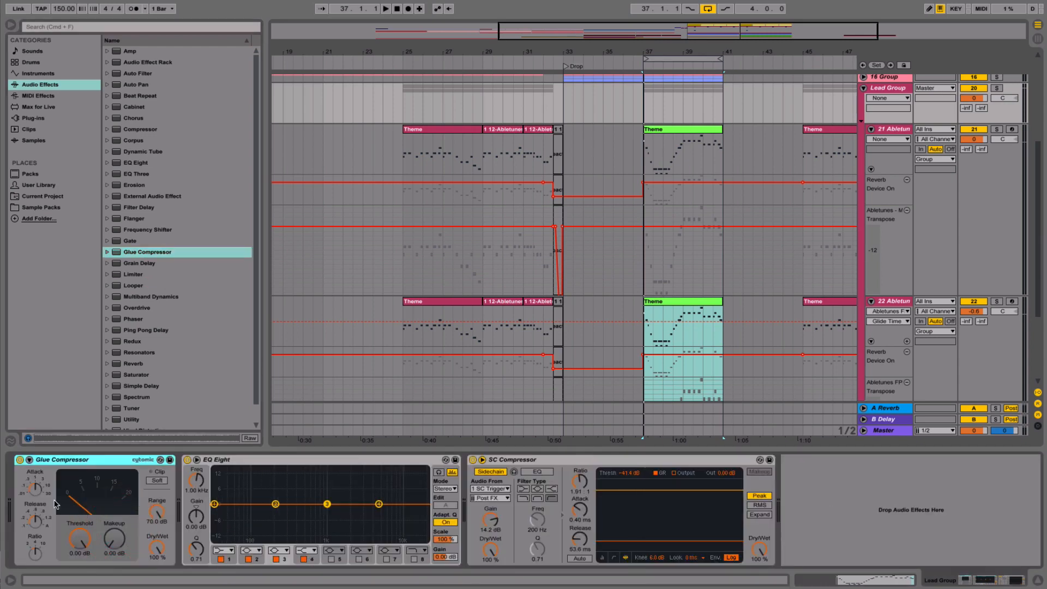
- Adjust the Glue Compressor's release and attack and lower its threshold to -14.3 dB while the loop plays, then hide the device view
left_click(36, 522)
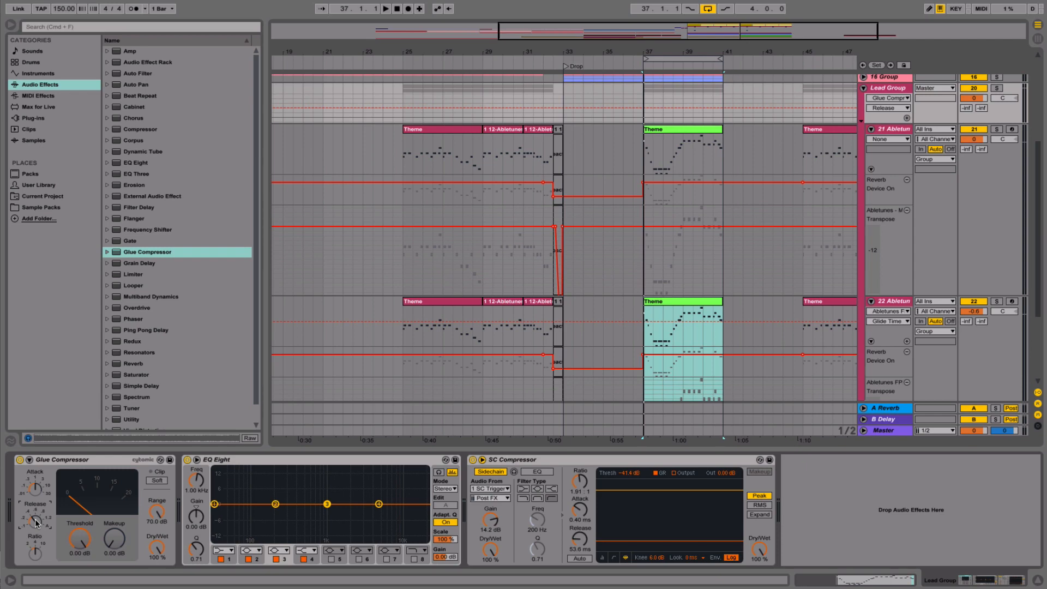
left_click(35, 489)
key("space")
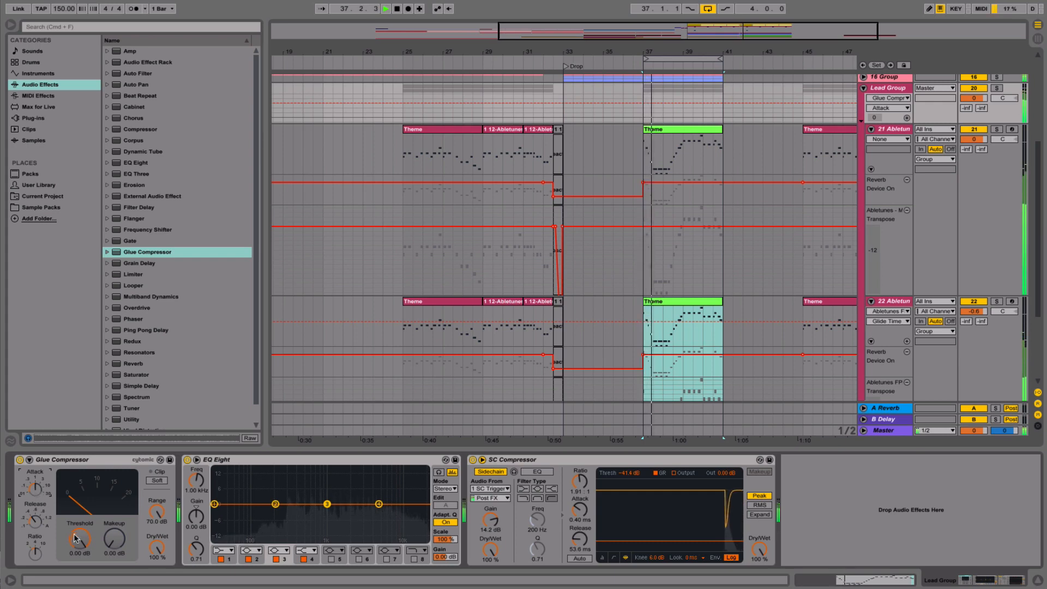
left_click_drag(79, 539, 79, 576)
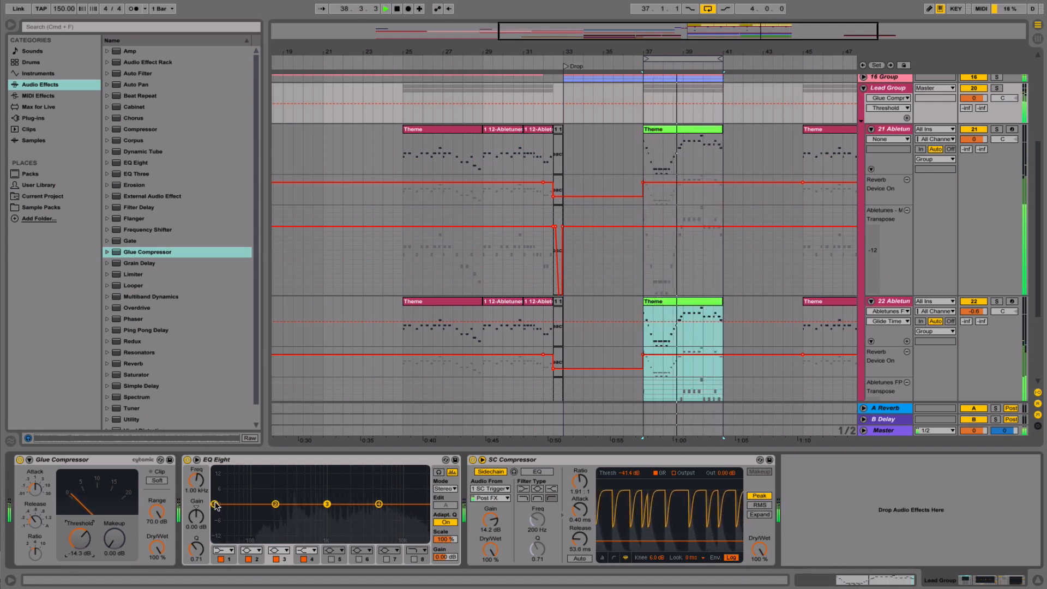
left_click(1038, 580)
key("space")
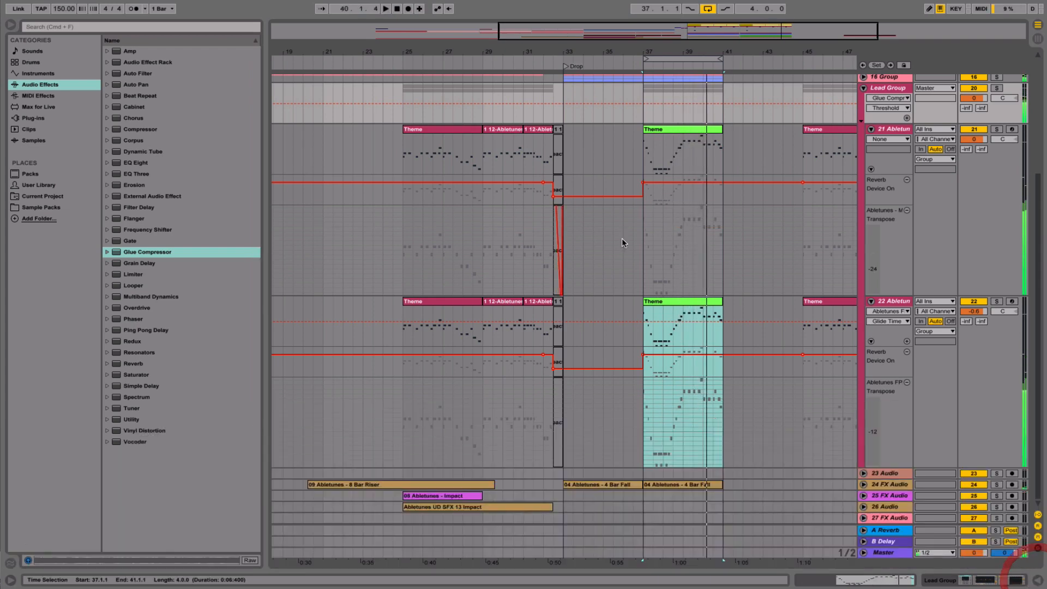
- Copy the Theme clips on tracks 21 and 22 from bar 37 to bar 33, and clear track 22 from bar 22 to 33
left_click(669, 300)
left_click(691, 136, "shift")
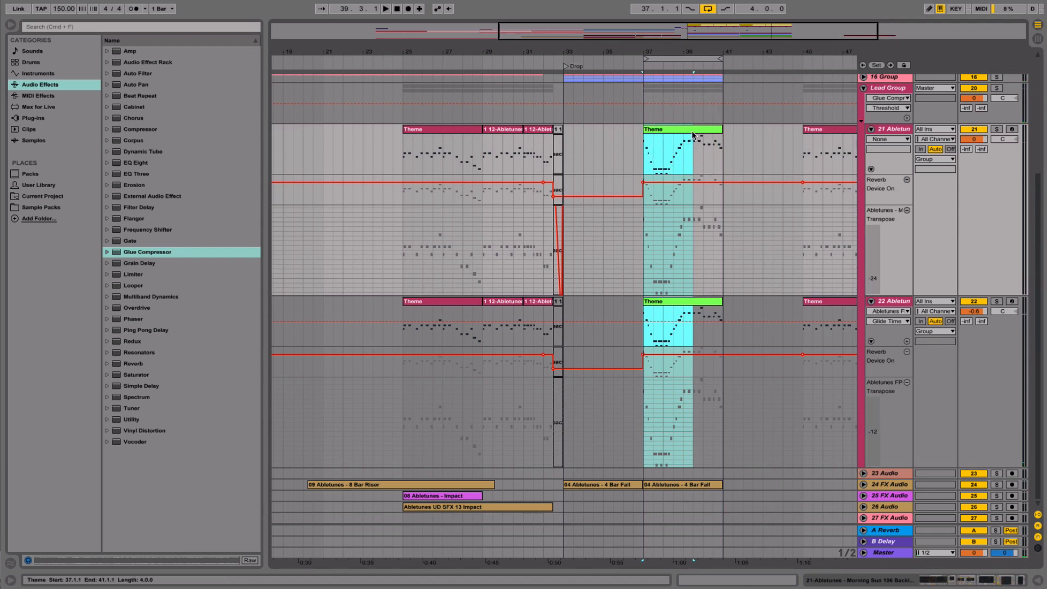
left_click(693, 130, "shift")
left_click_drag(694, 132, 610, 136)
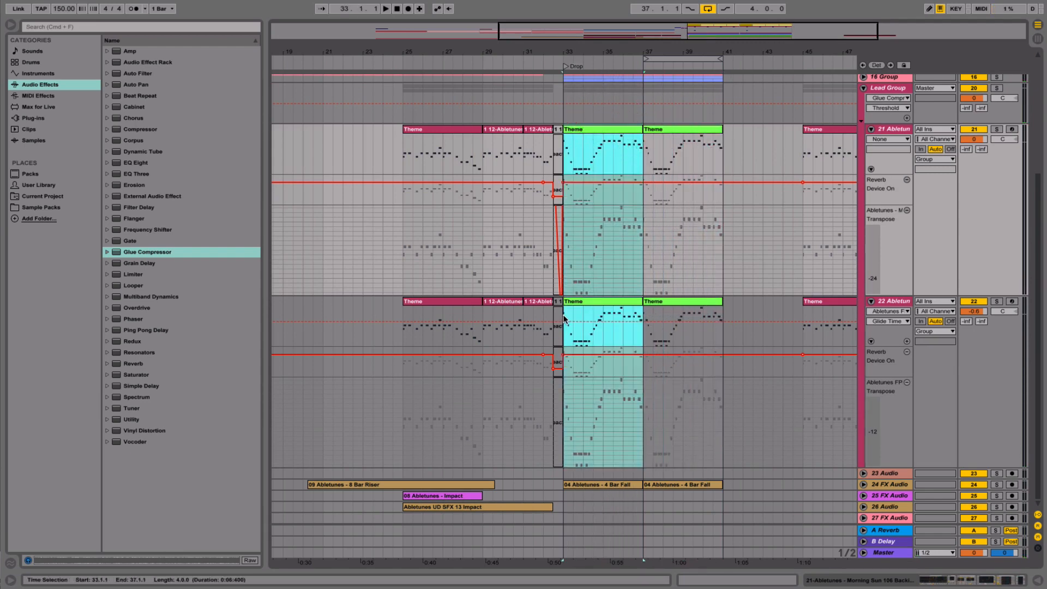
left_click_drag(563, 318, 344, 317)
key("Delete")
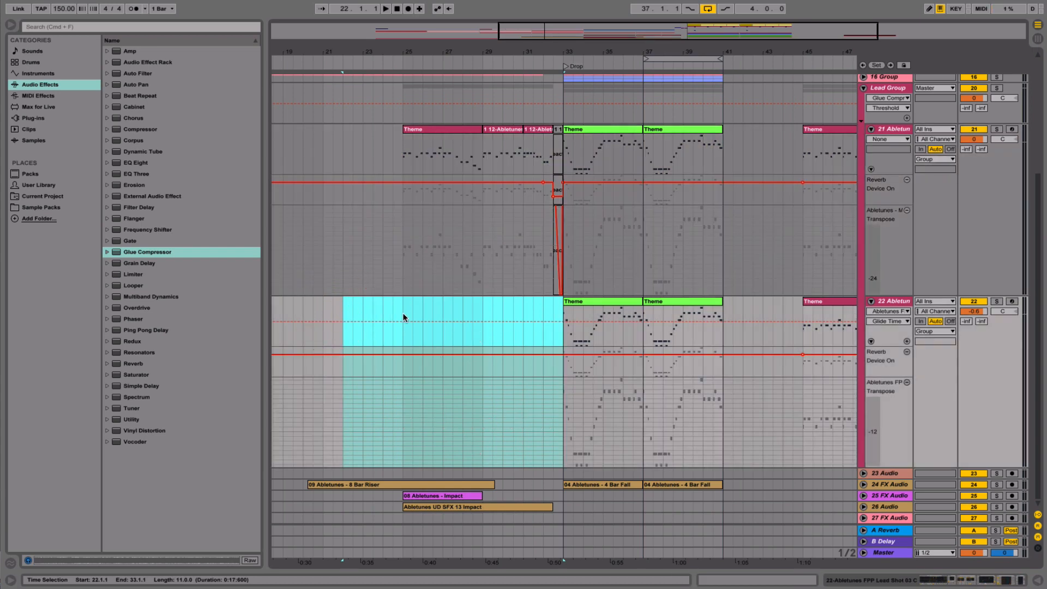
- Lock the automation envelopes and copy track 21's Theme clip from bar 33 over the older theme clips at bars 25 and 29
scroll(600, 344, "left", 2)
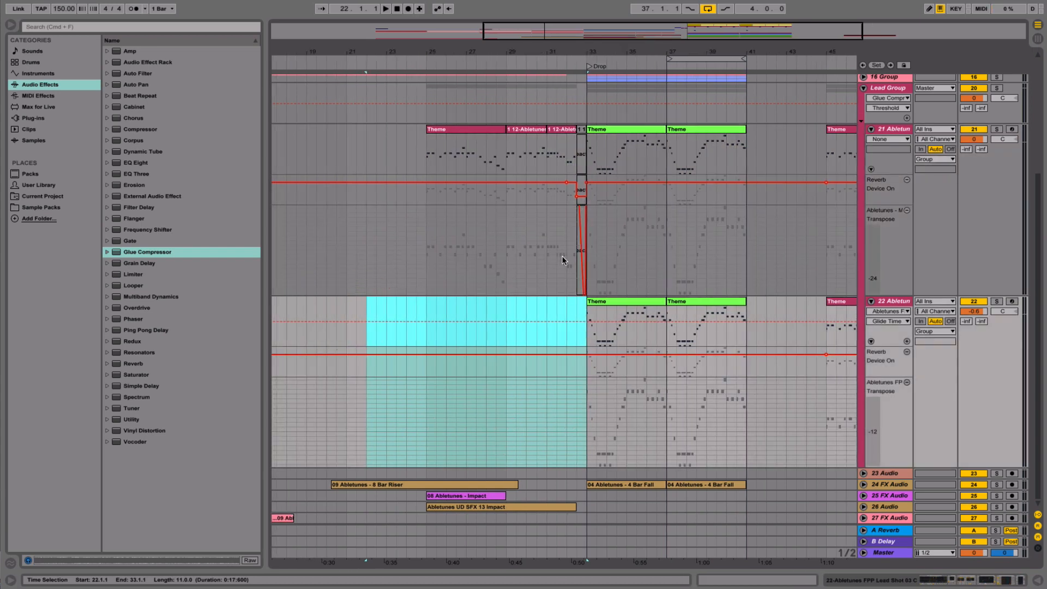
left_click(548, 260)
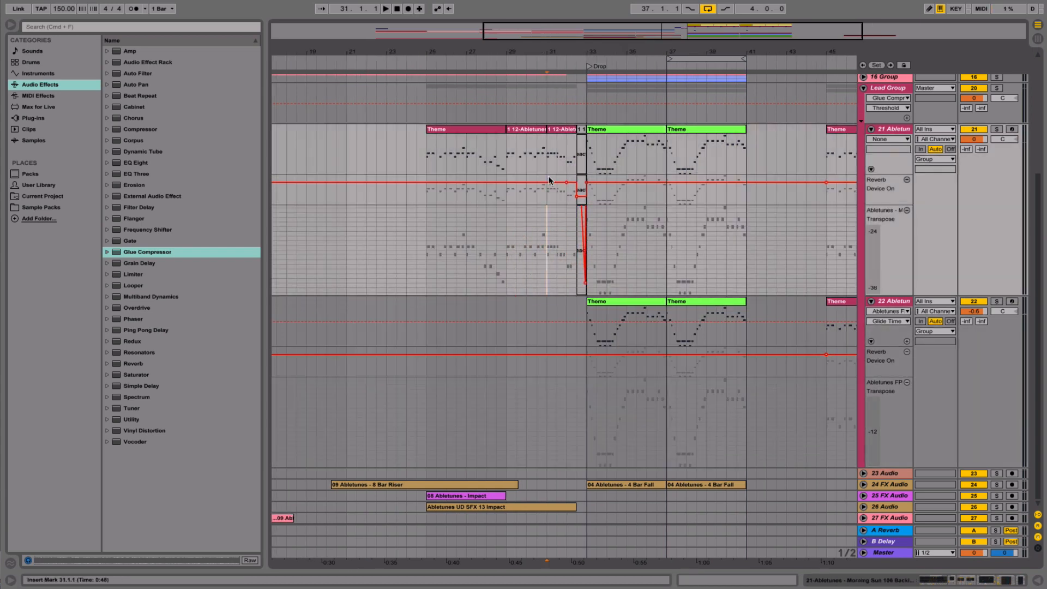
scroll(549, 180, "up", 5)
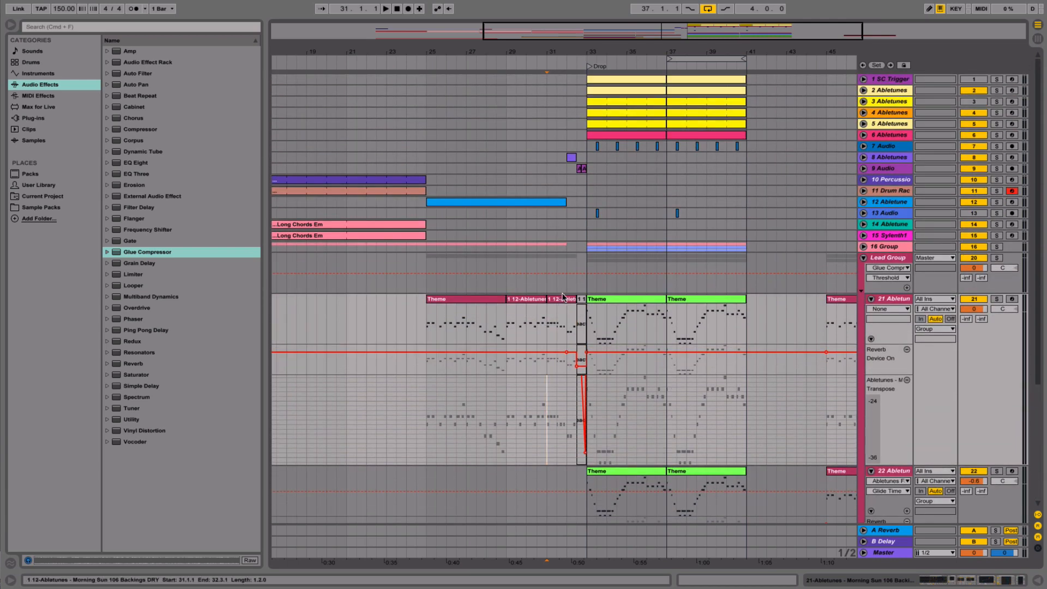
left_click(614, 300)
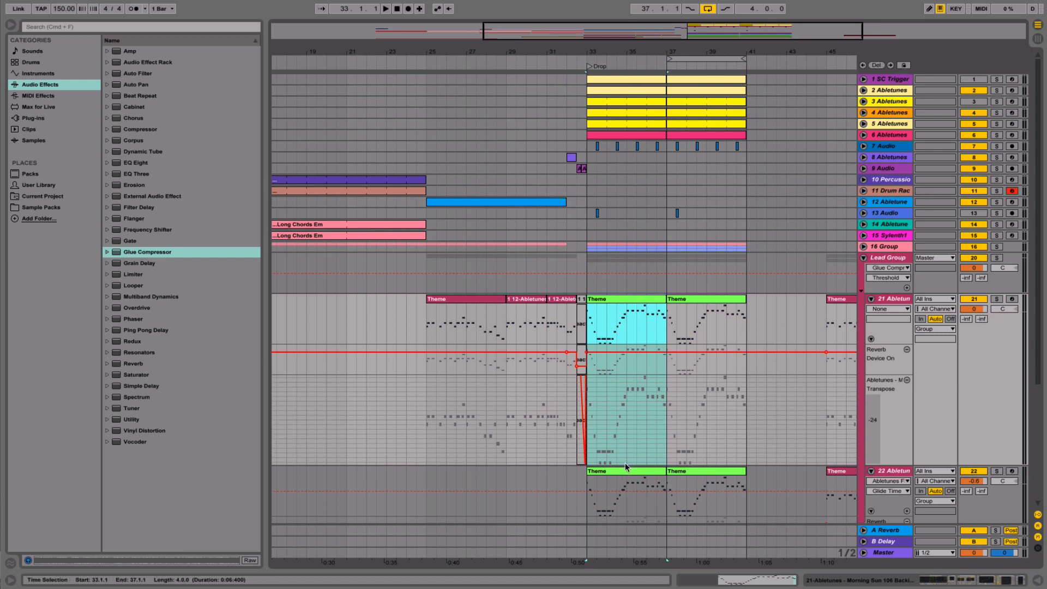
scroll(625, 489, "down", 1)
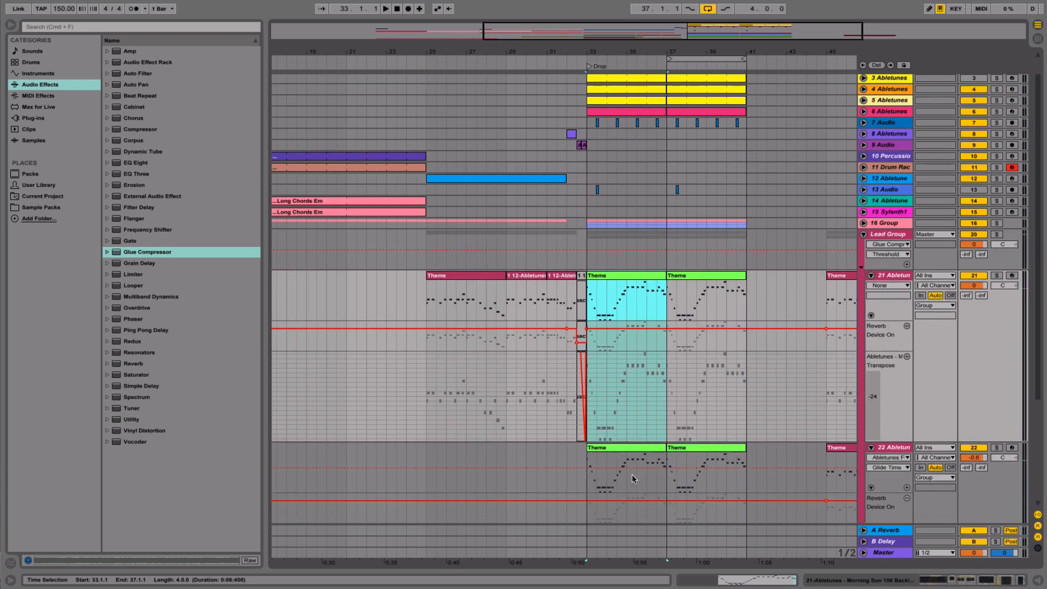
left_click(904, 65)
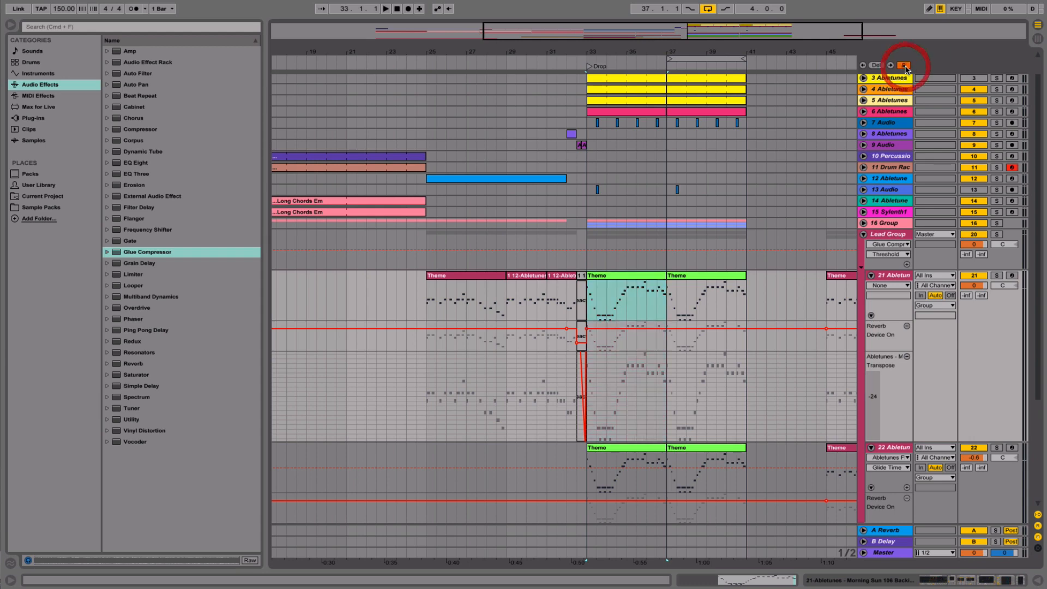
left_click(637, 283)
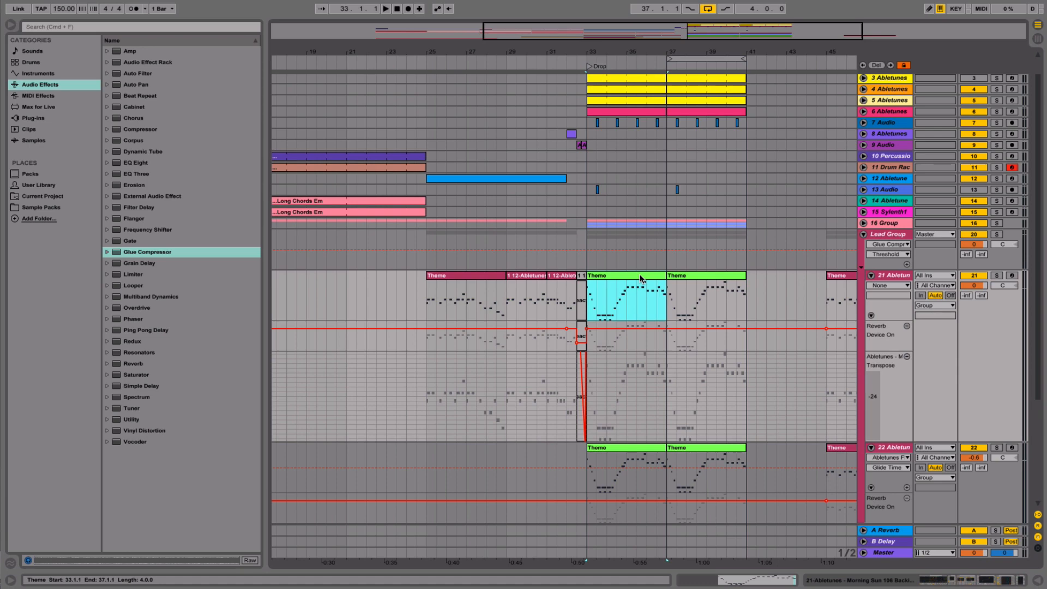
left_click_drag(641, 278, 479, 283)
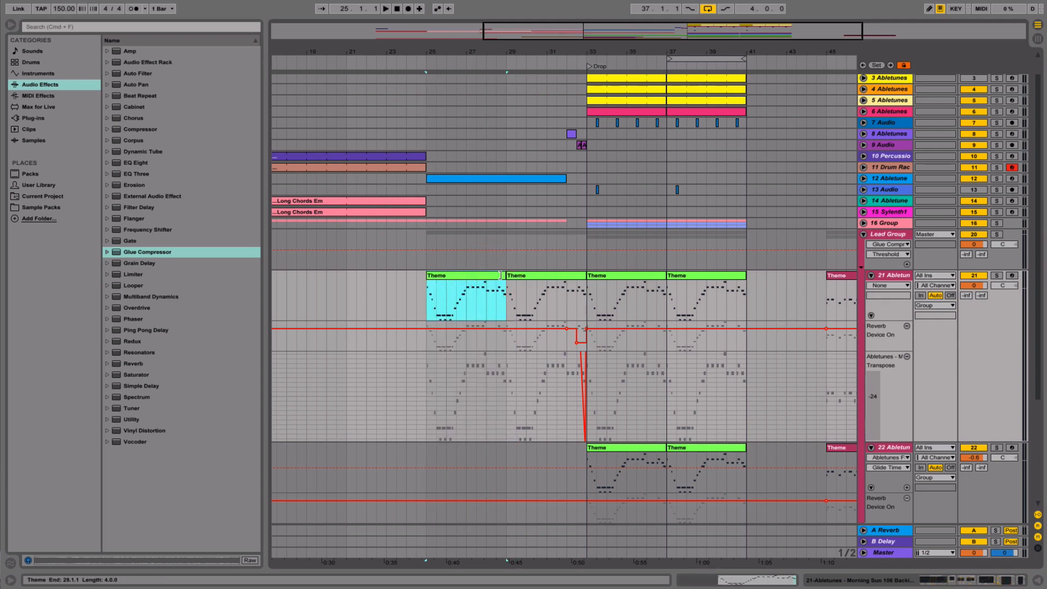
- Play the new Theme clips from bar 25 and set the glide time of track 21's sampler to 176 ms
key("space")
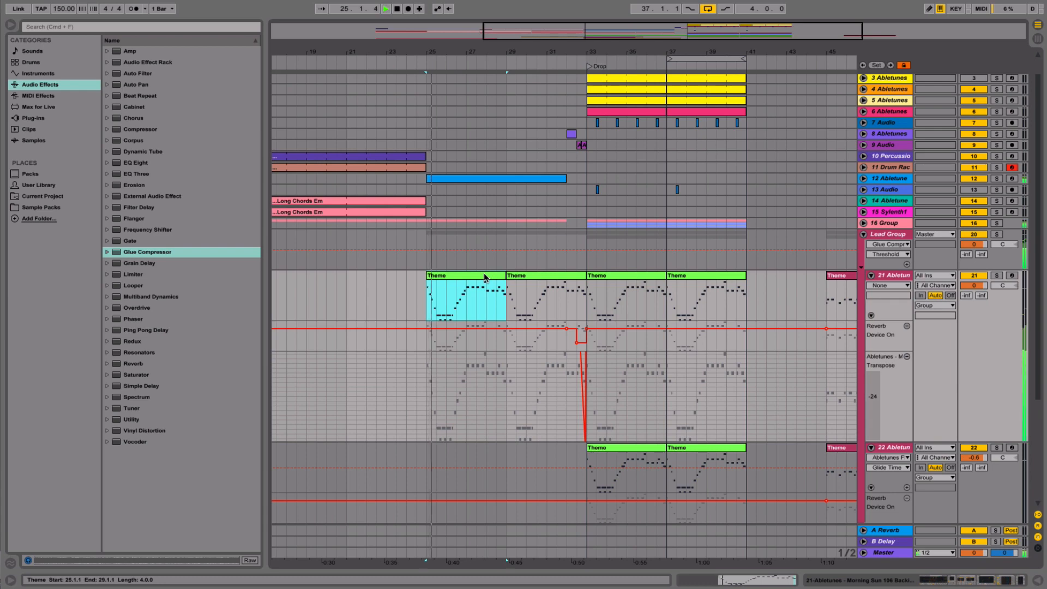
scroll(485, 274, "left", 4)
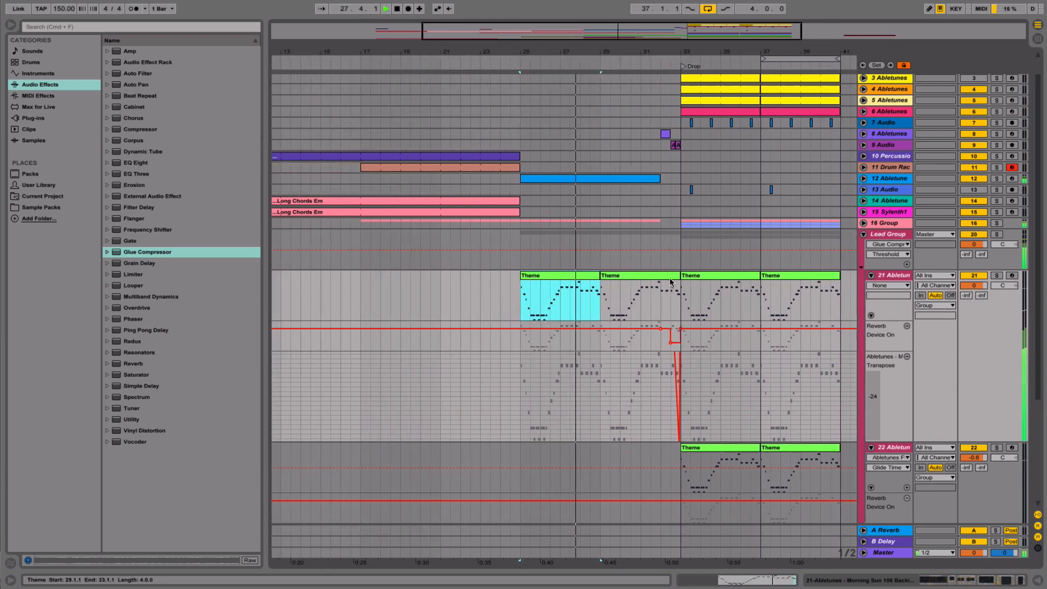
key("space")
double_click(897, 276)
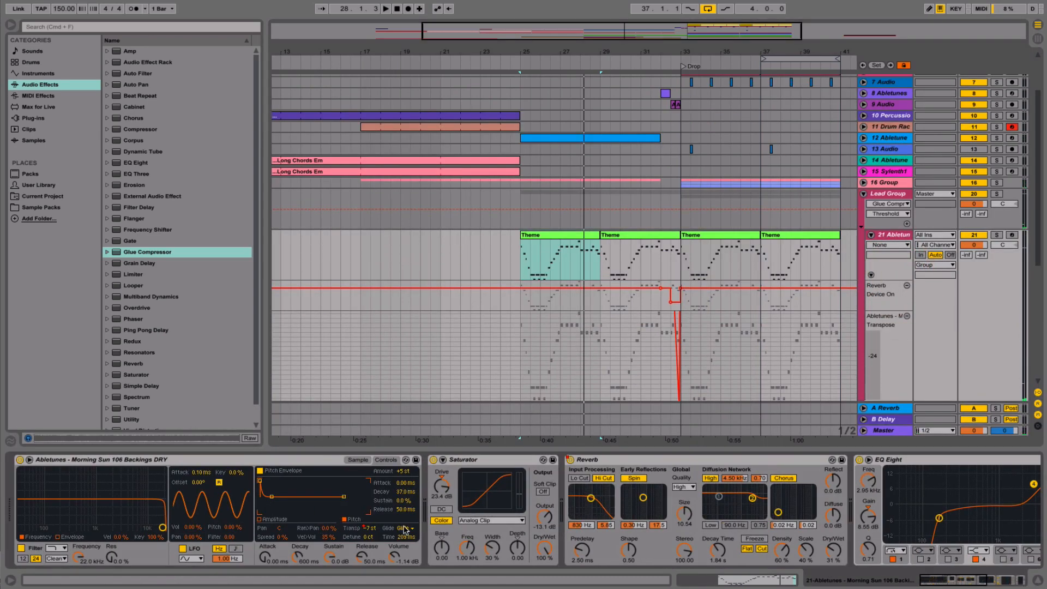
left_click(405, 537)
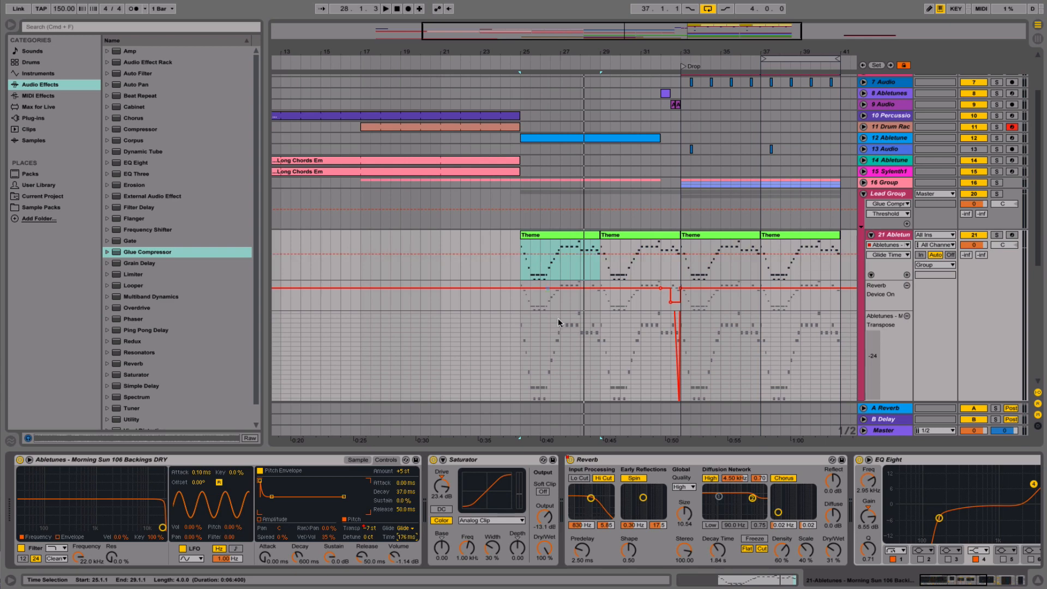
- Play the Theme clip from bar 25 repeatedly and set the glide time of track 21's sampler to 154 ms
key("space")
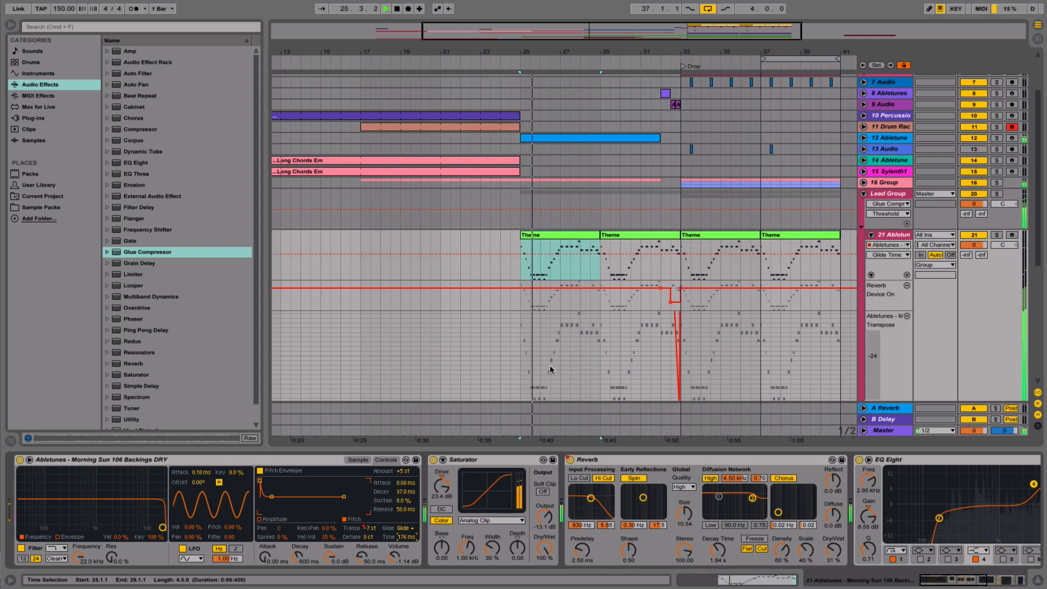
key("space")
key("space")
left_click_drag(406, 535, 406, 525)
key("space")
key("space")
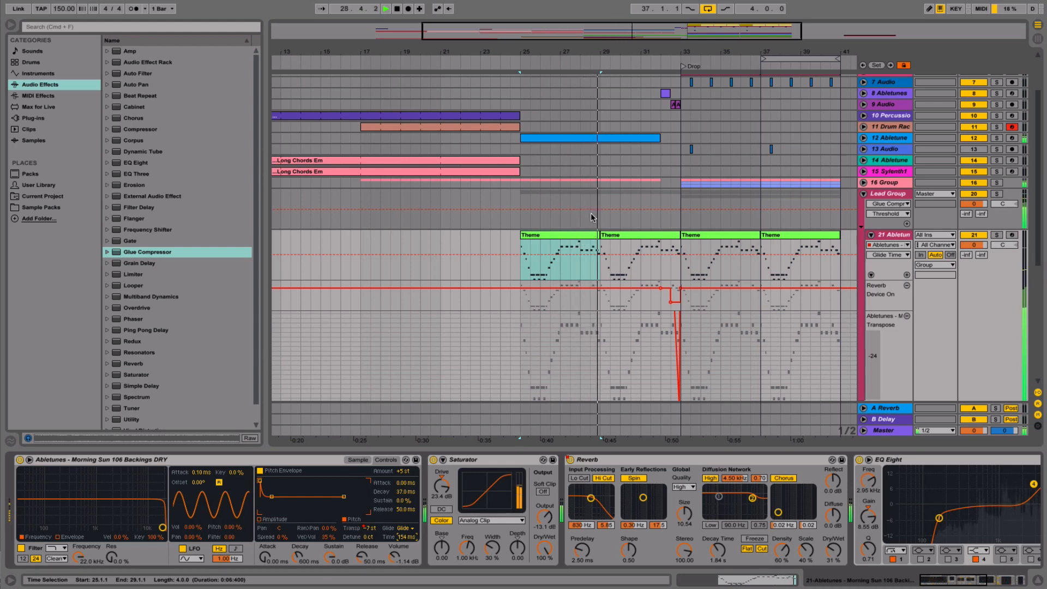
key("space")
- Split track 21's second Theme clip at 31.3.1 and extend the new clip's start back to bar 31
left_click(648, 237)
double_click(648, 237)
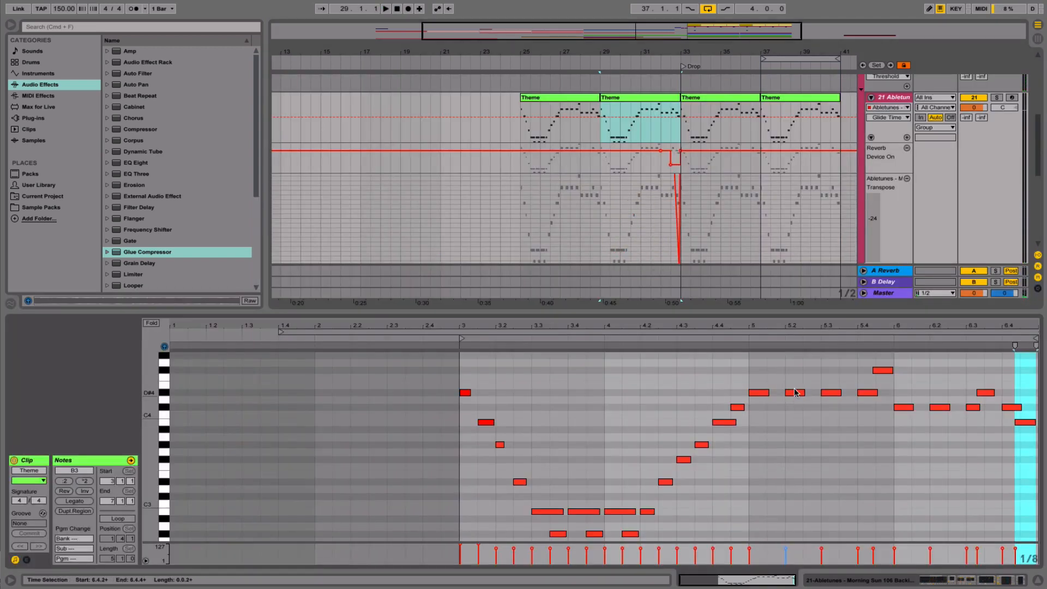
mouse_move(796, 392)
left_mouse_down()
mouse_move(781, 395)
mouse_move(796, 393)
left_mouse_up()
left_click_drag(652, 109, 681, 109)
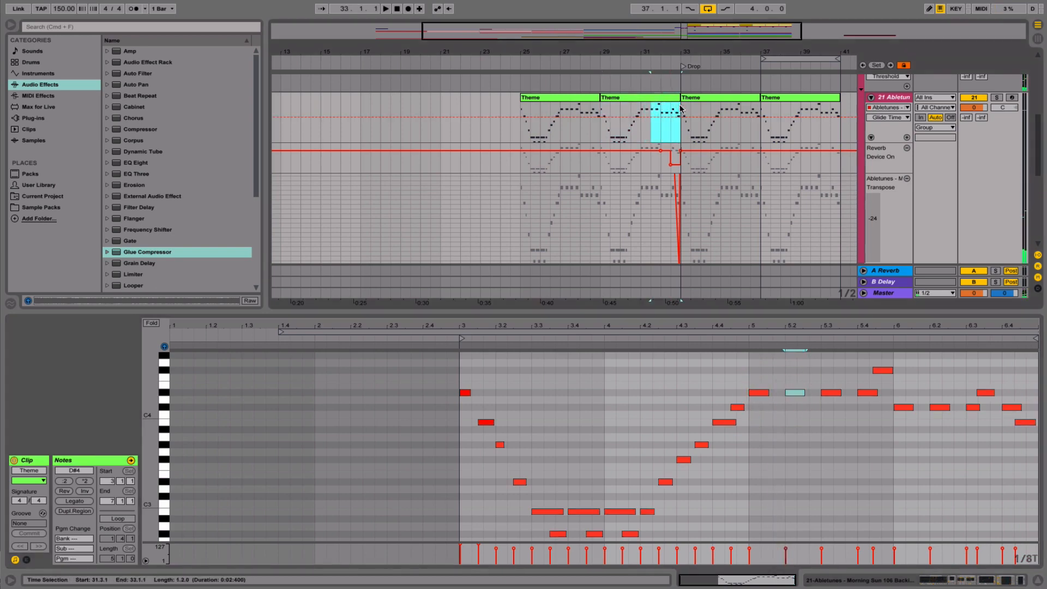
key("super+e")
left_click(666, 99)
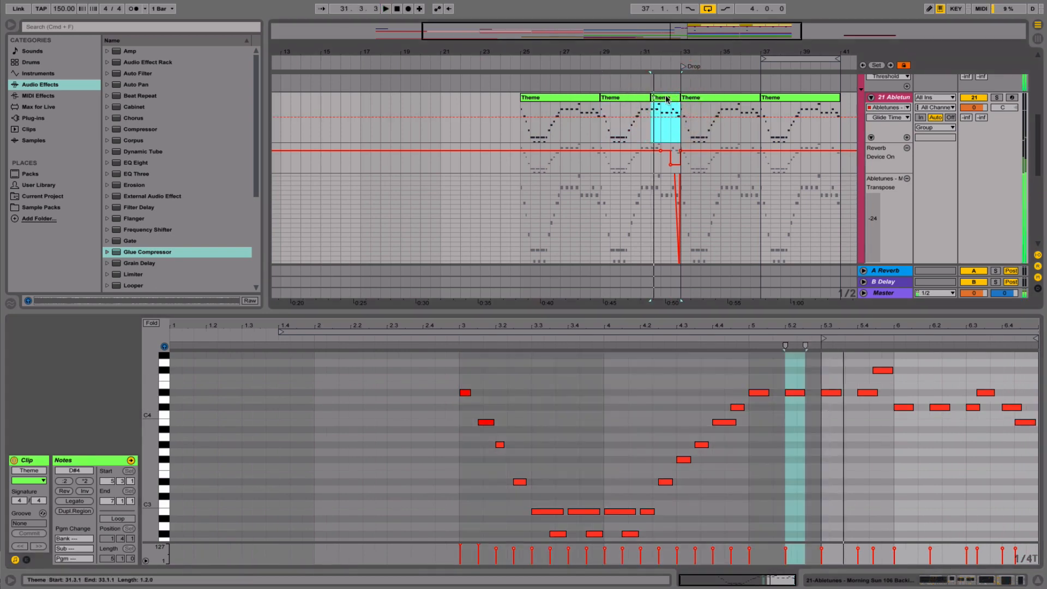
left_click_drag(652, 100, 642, 100)
- Rearrange bar 5 of the new clip into five D#4 notes at quarter-triplet spacing followed by an F#4 at 5.4.2
left_click(788, 391)
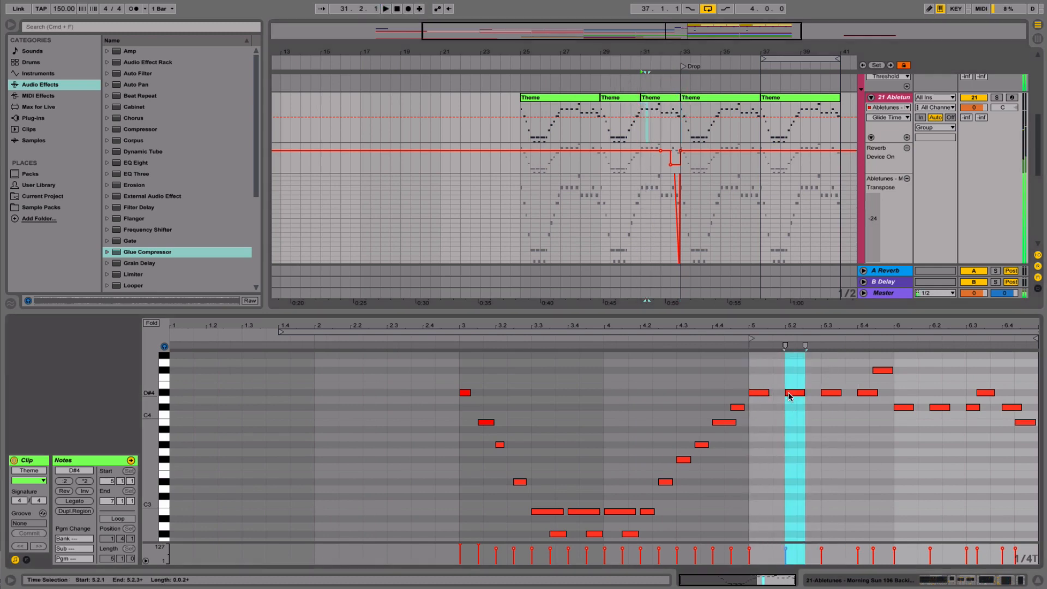
left_click_drag(793, 393, 876, 374)
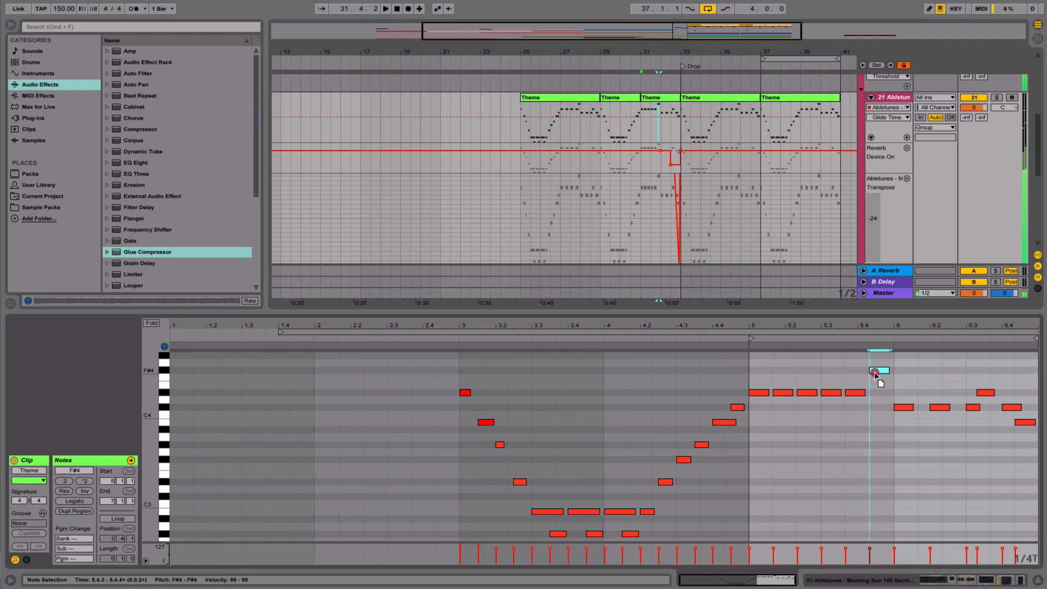
key("space")
left_click(880, 388)
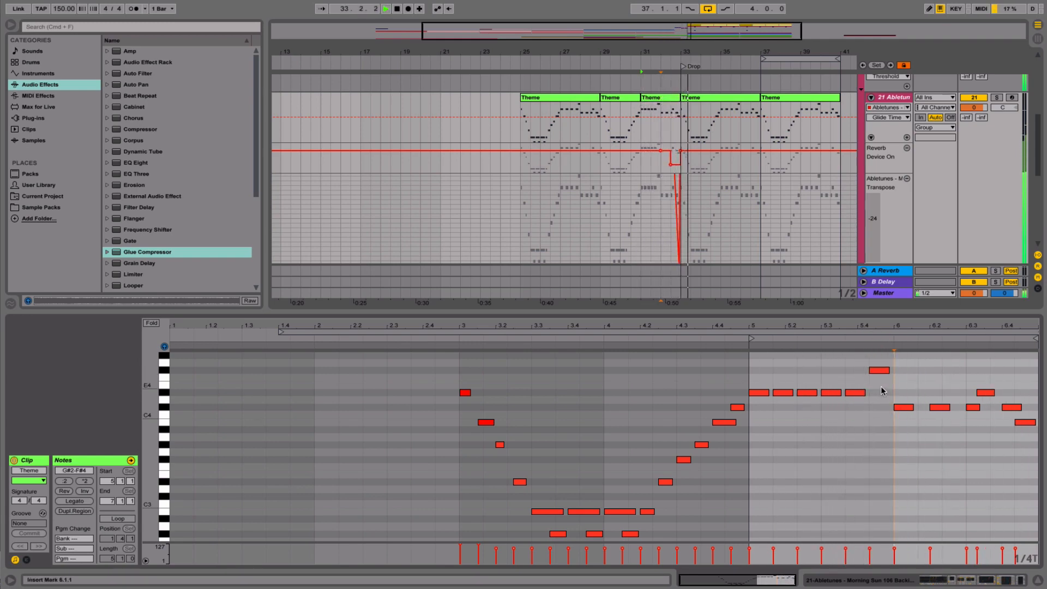
- Place three C#4 notes at quarter-triplet spacing from the start of bar 6 and play the passage
left_click(933, 407)
key("space")
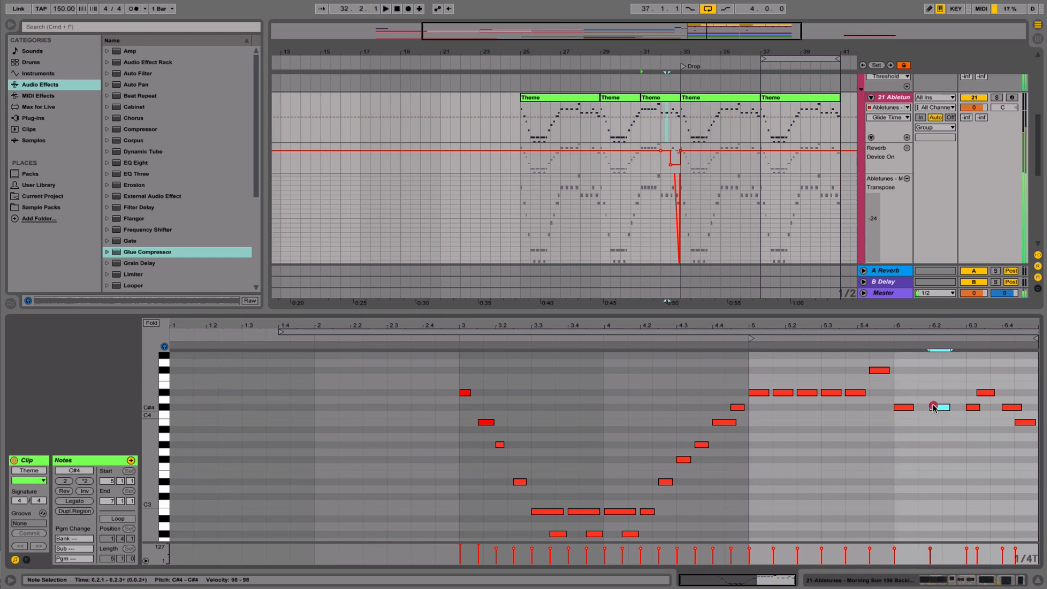
mouse_move(934, 408)
left_mouse_down()
mouse_move(923, 411)
mouse_move(953, 407)
left_mouse_up()
key("space")
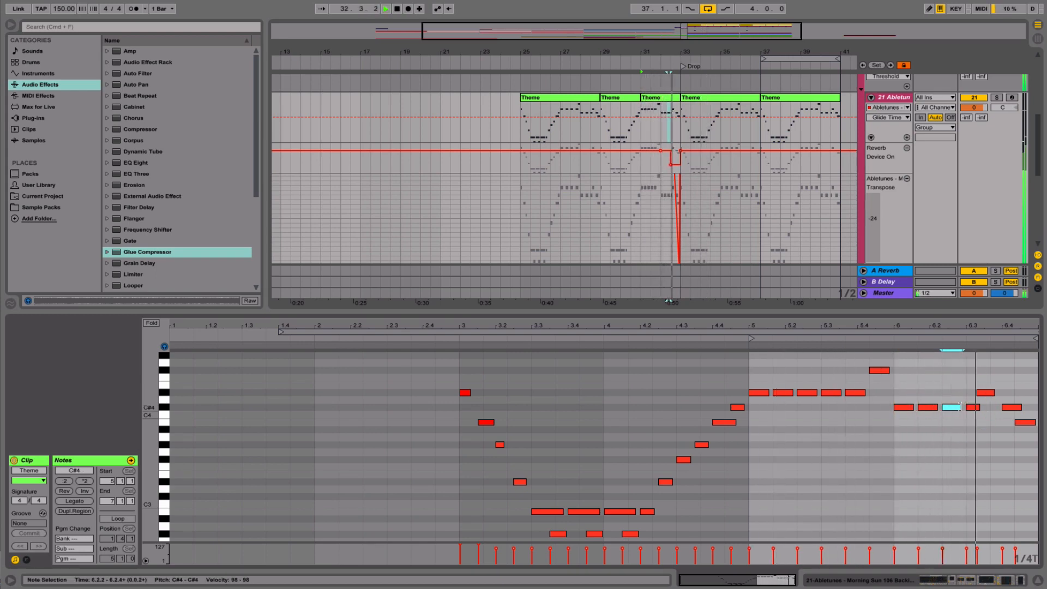
- Slightly shorten the notes from 5.1.1 through the third C#4 of bar 6 and play the clip from bar 31
key("space")
left_click_drag(960, 360, 758, 438)
key("space")
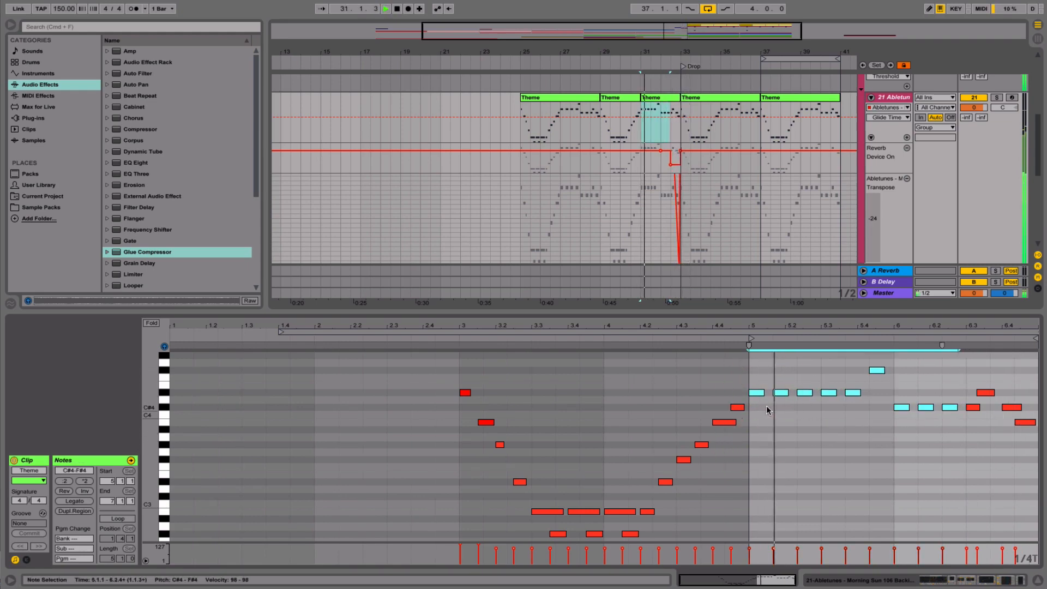
left_click(767, 406)
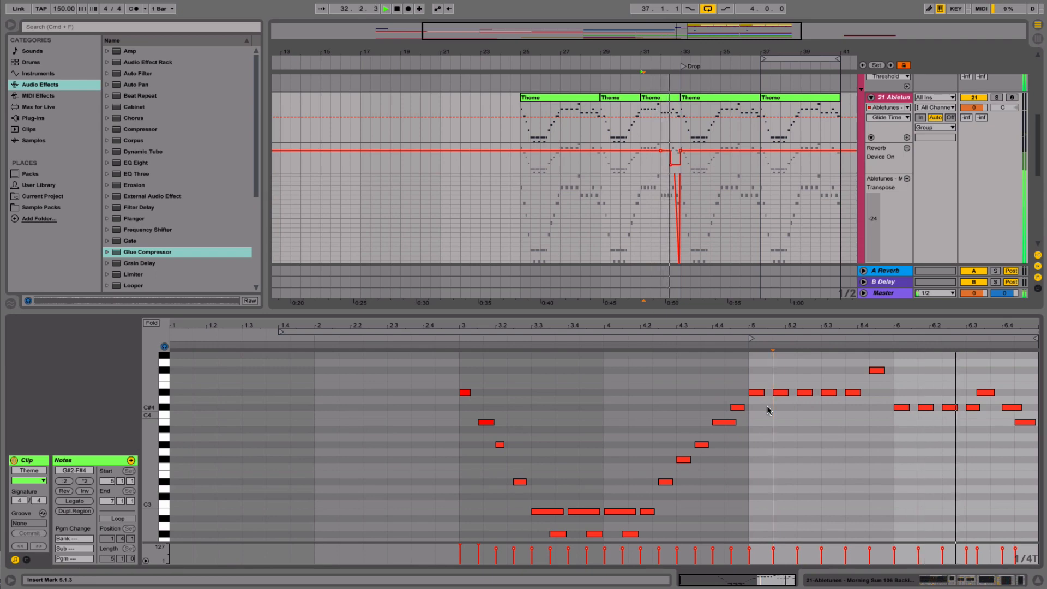
- Hide the clip view and listen to the revised melody through the drop into the looped bars from 37
left_click(1038, 580)
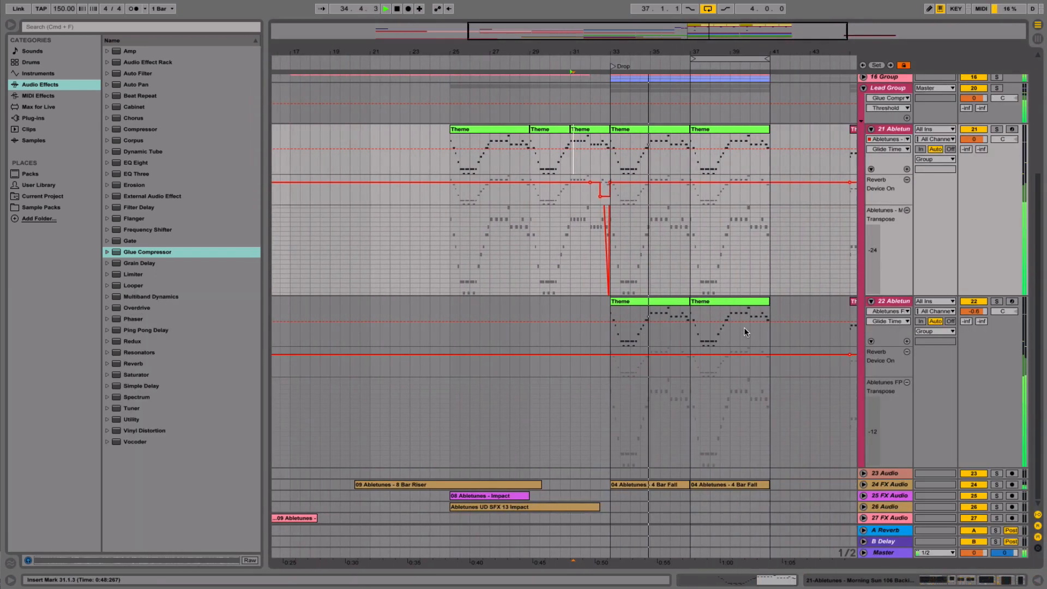
scroll(744, 328, "up", 2)
left_click_drag(678, 47, 679, 23)
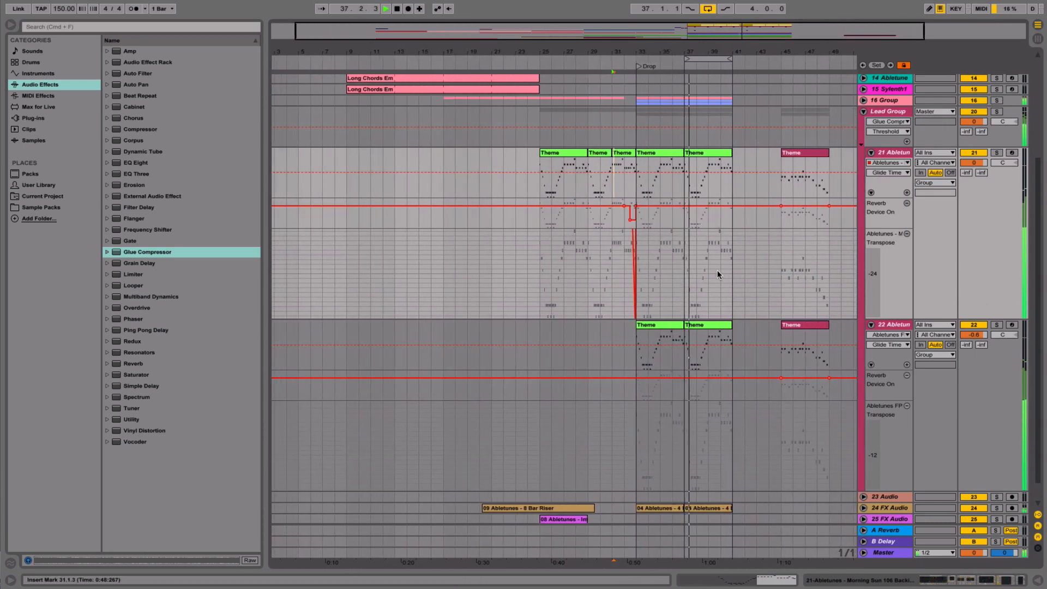
scroll(750, 365, "right", 5)
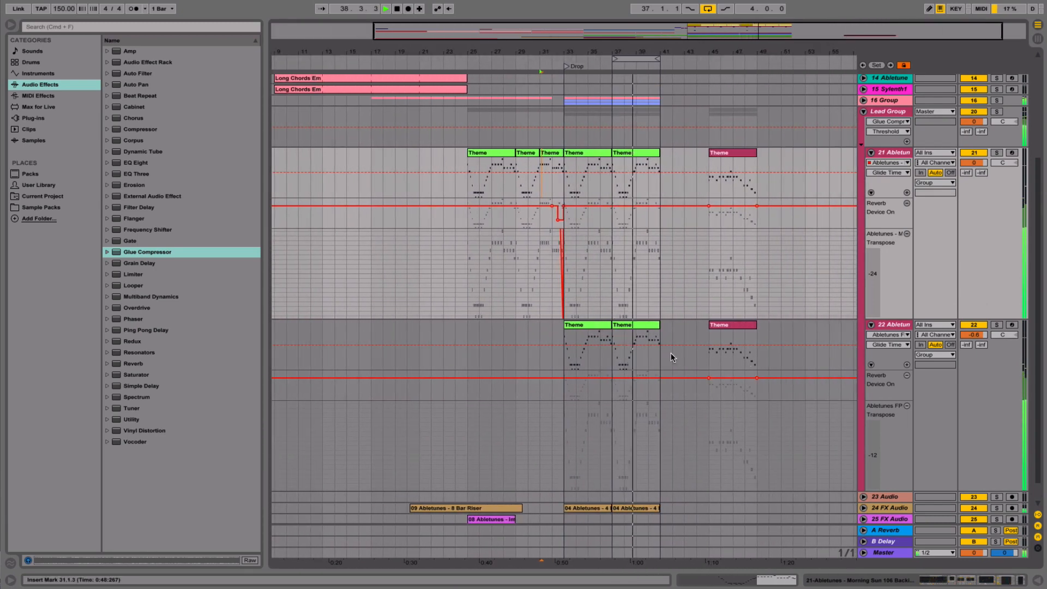
left_click_drag(634, 51, 660, 51)
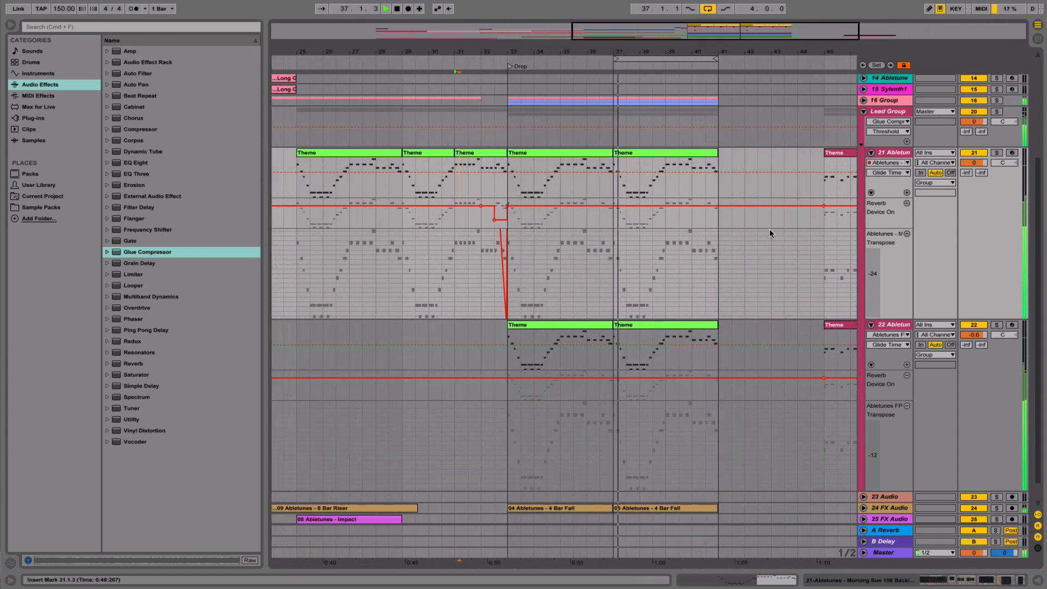
key("space")
scroll(770, 231, "right", 2)
scroll(770, 231, "left", 4)
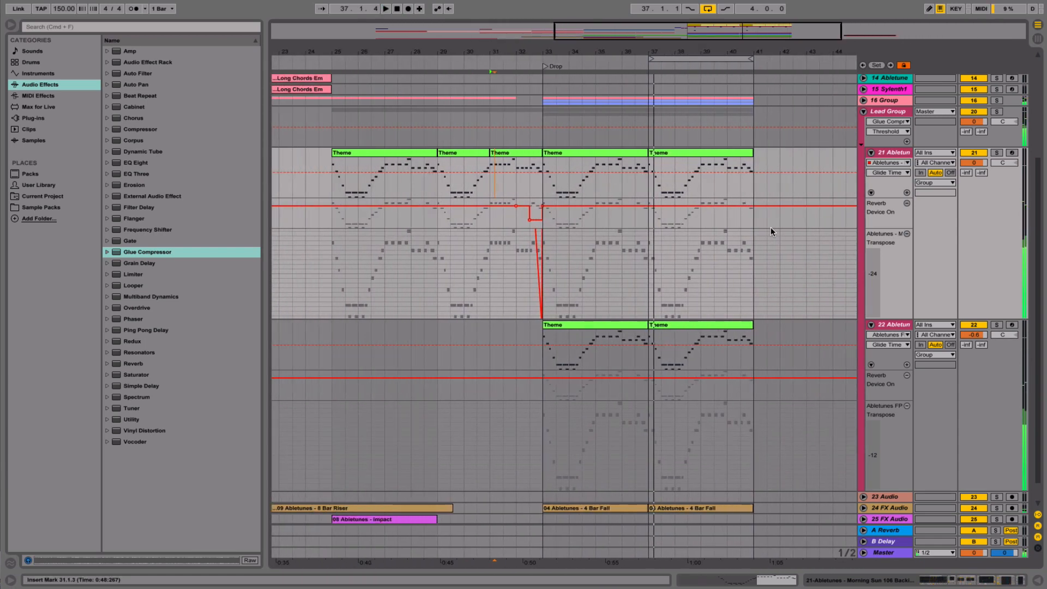
- Save the Live Set to the Desktop as "Abletunes - Project 1"
left_click(899, 155)
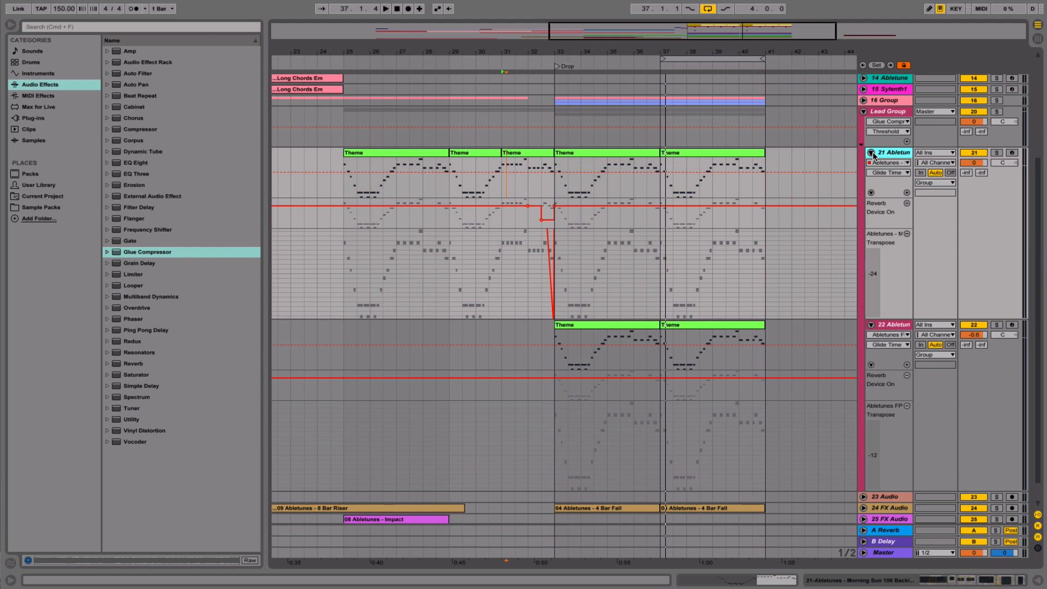
key("super+s")
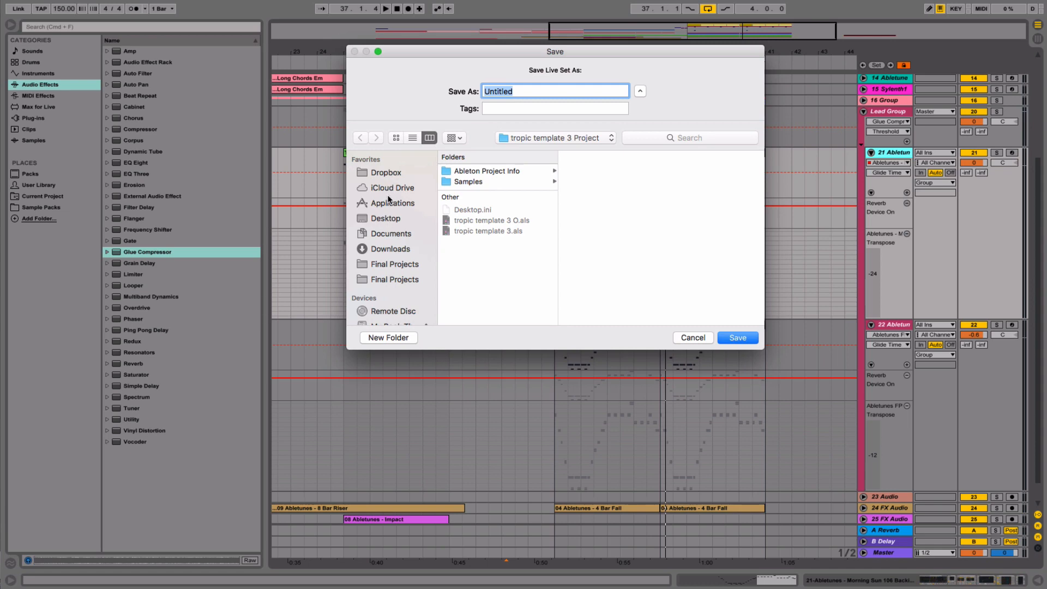
left_click(386, 219)
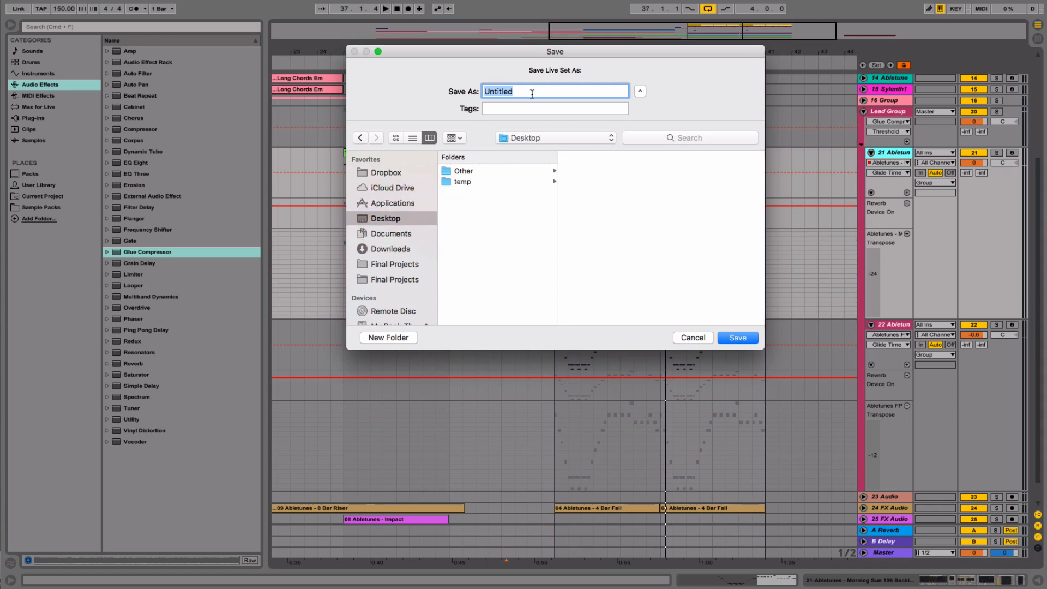
type("Abletunes - Project 1")
key("Return")
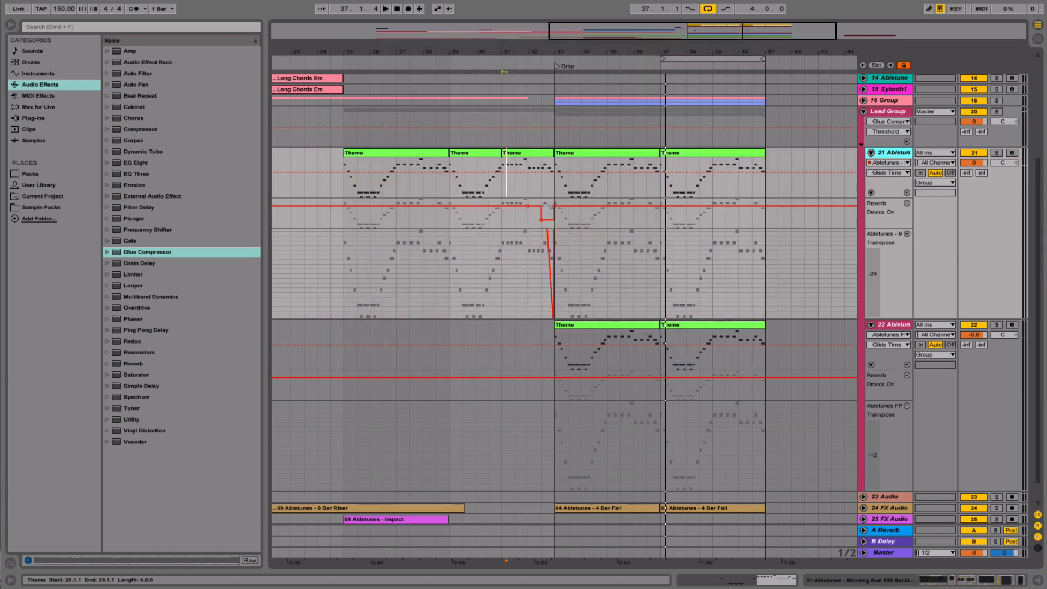
- Select track 21's Theme clip at bar 25 and duplicate track 21
left_click(404, 153)
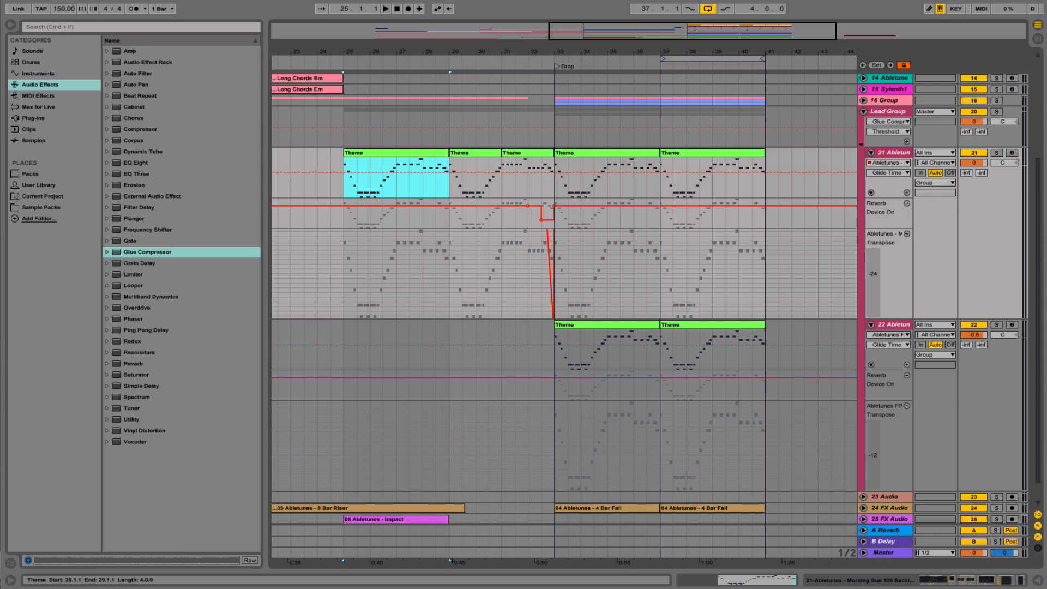
left_click(893, 153)
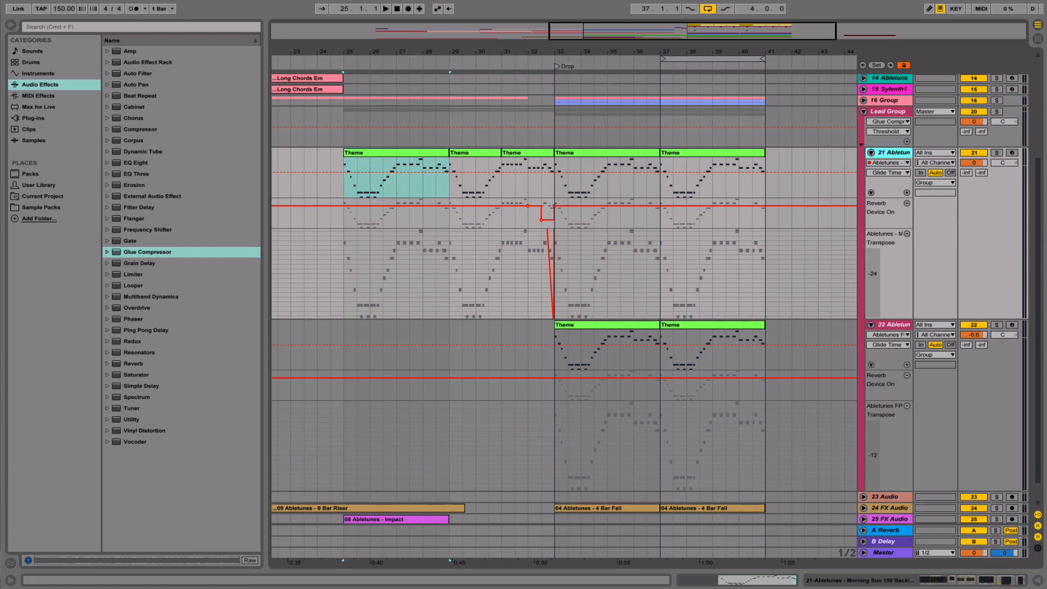
right_click(899, 153)
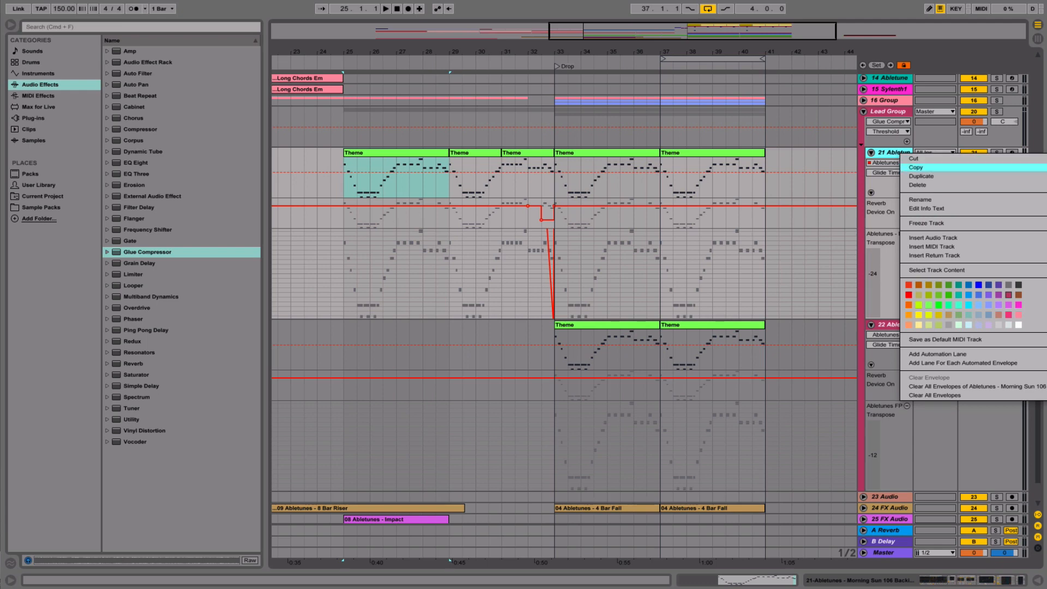
left_click(922, 177)
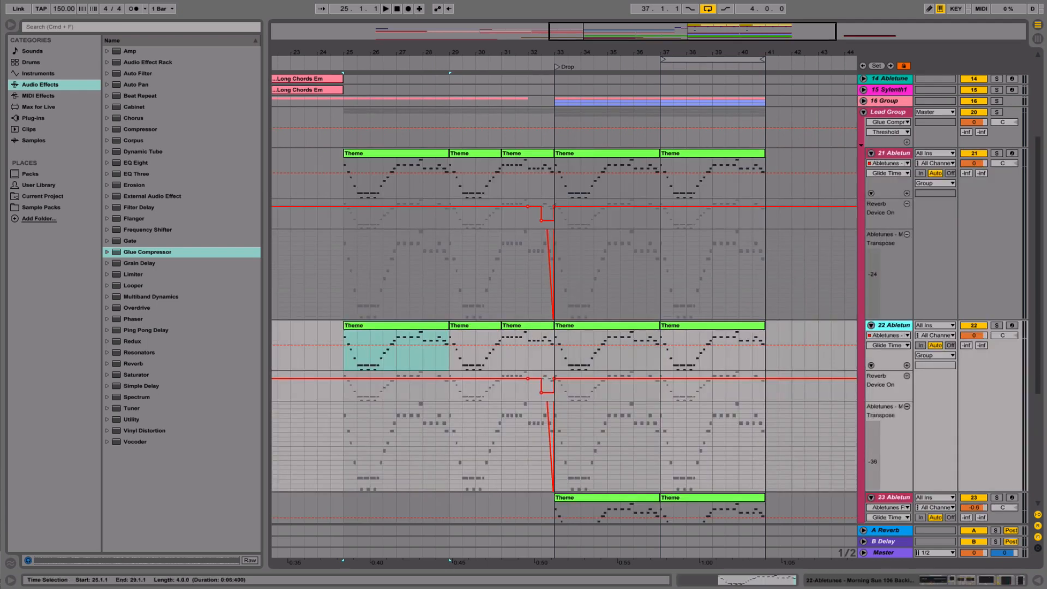
- Trim the first Theme clip on duplicate track 22 to 25.3.1–26.2.1 and delete that same range from track 21
left_click_drag(394, 53, 442, 61)
scroll(559, 345, "left", 3)
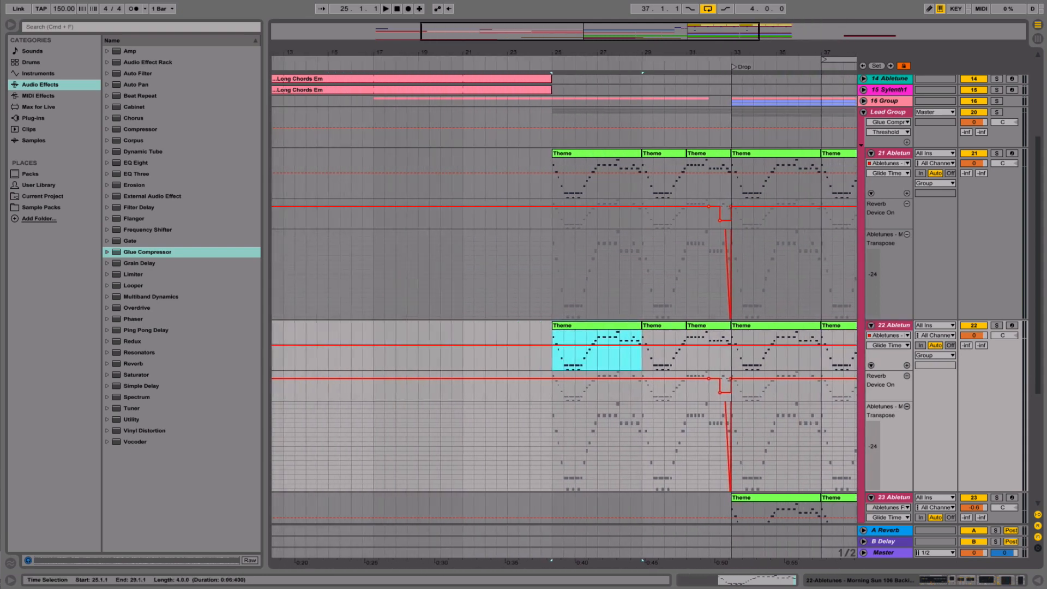
scroll(559, 345, "right", 6)
scroll(559, 345, "left", 5)
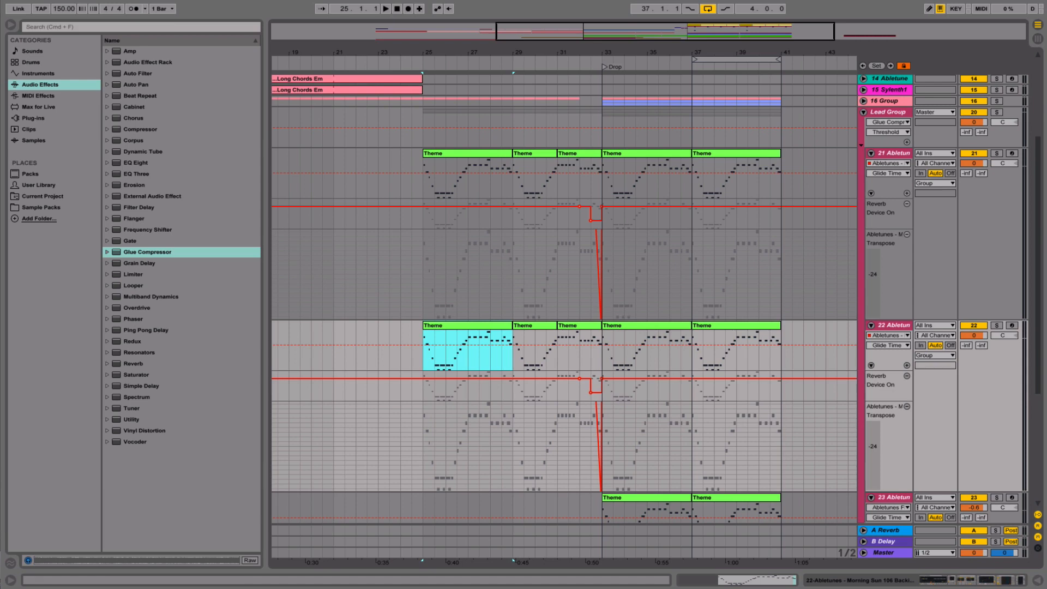
left_click_drag(442, 52, 442, 103)
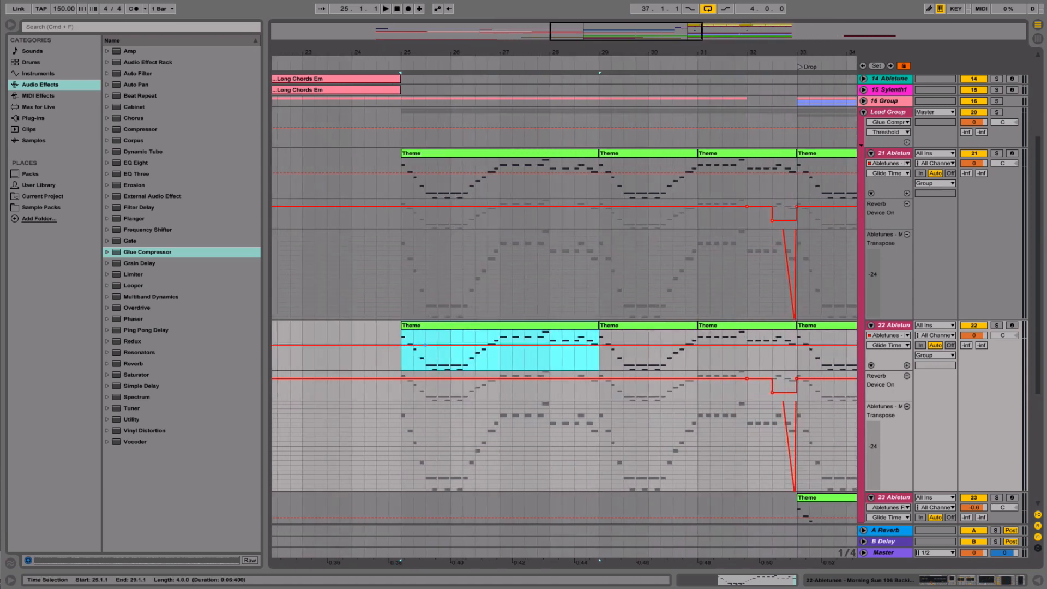
left_click(426, 355)
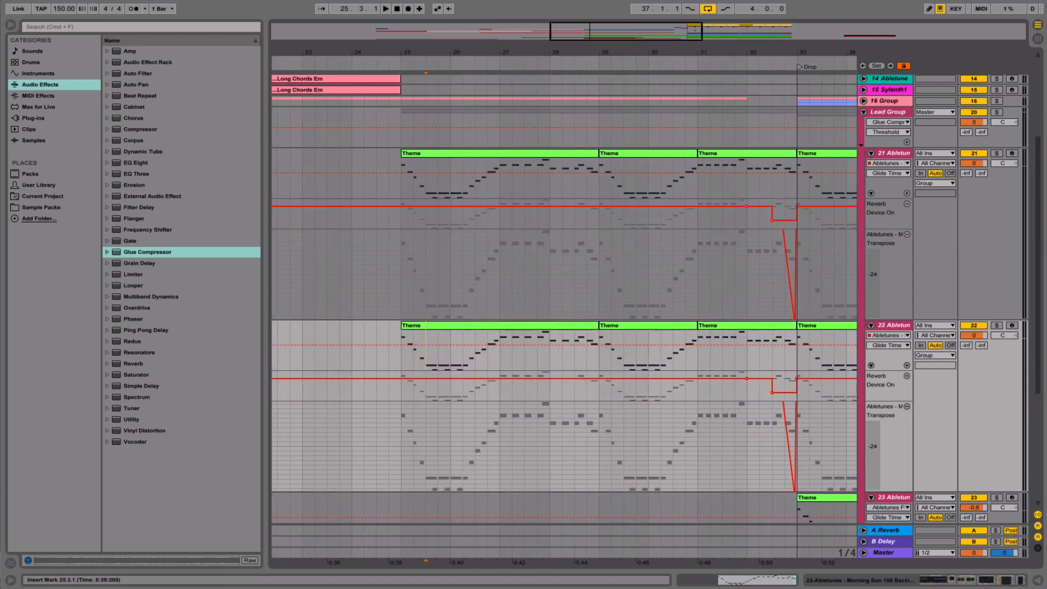
key("super+e")
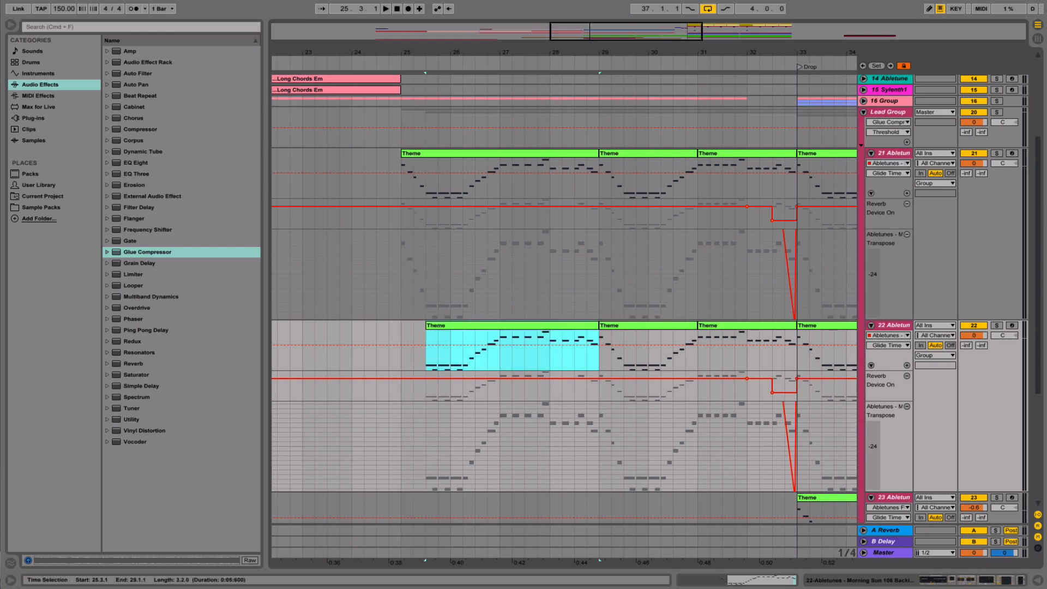
left_click_drag(463, 349, 599, 350)
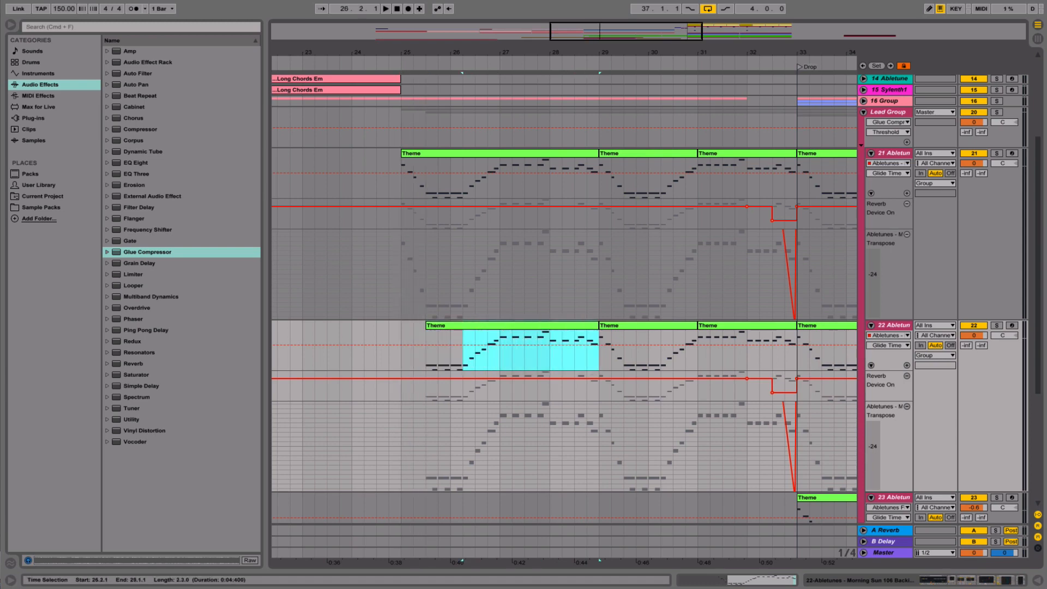
key("Delete")
left_click_drag(463, 178, 426, 177)
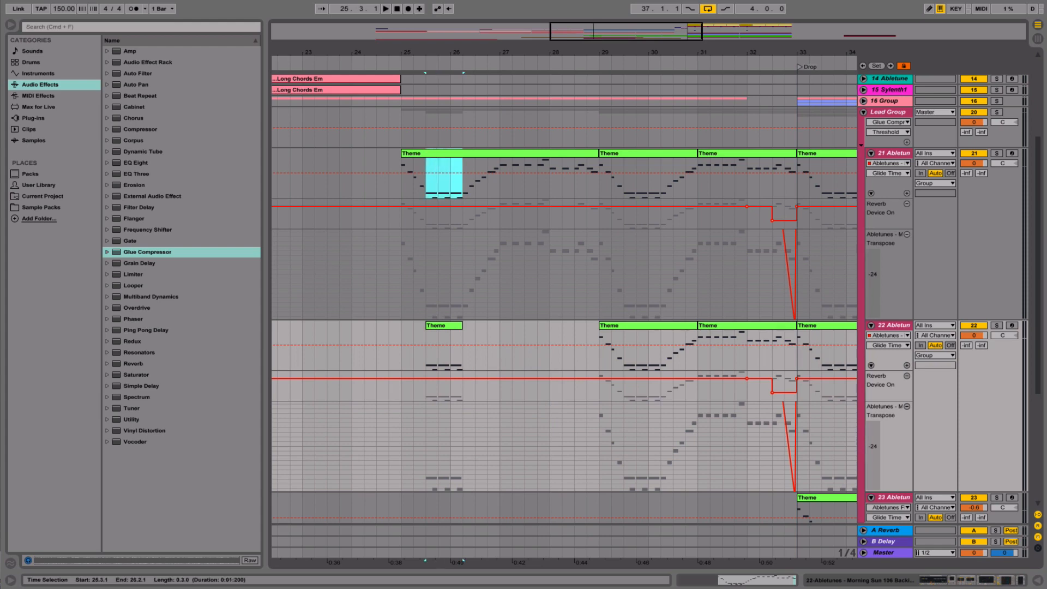
key("Delete")
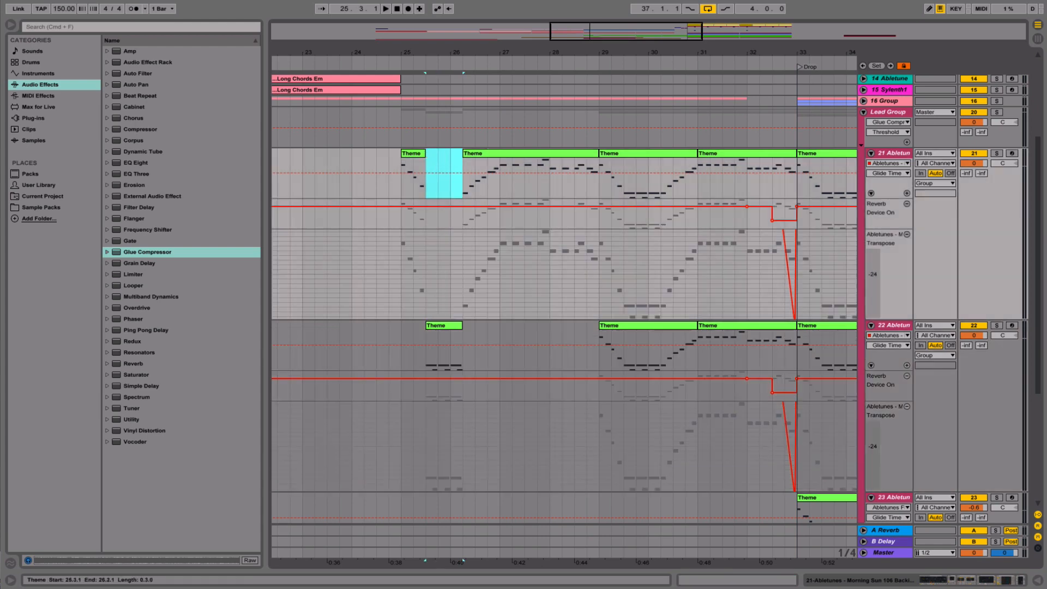
- Solo track 22, play its short Theme clip from 25.3.1, and open its device chain with the sampler's sample display
left_click(444, 326)
left_click(997, 326)
key("space")
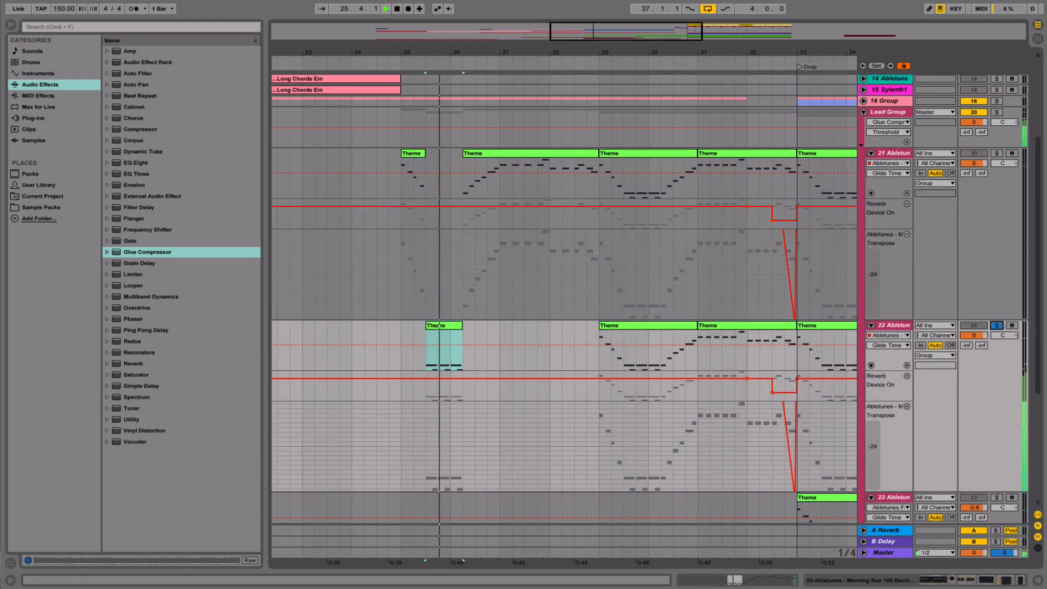
double_click(894, 326)
key("space")
left_click_drag(76, 496, 87, 529)
key("super+z")
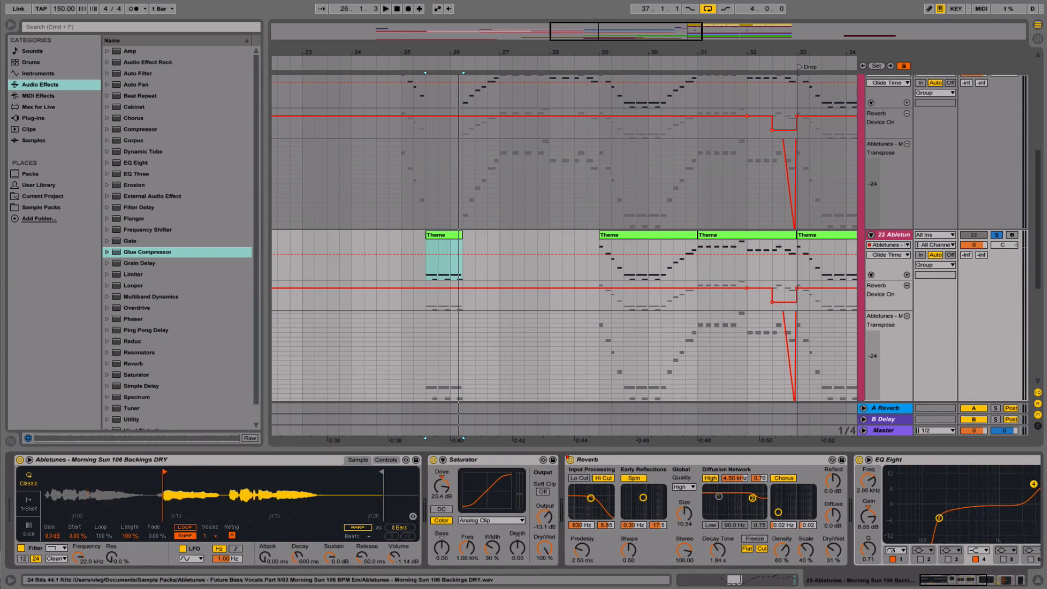
- Stop playback, arm track 22 for recording and insert a Tuner between its sampler and Saturator
key("space")
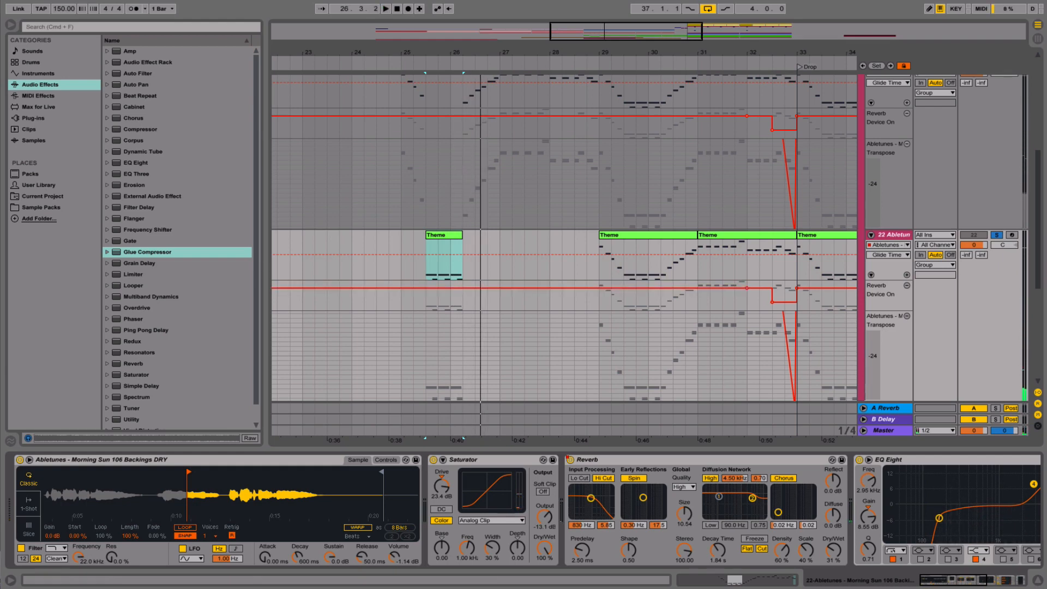
left_click(1013, 235)
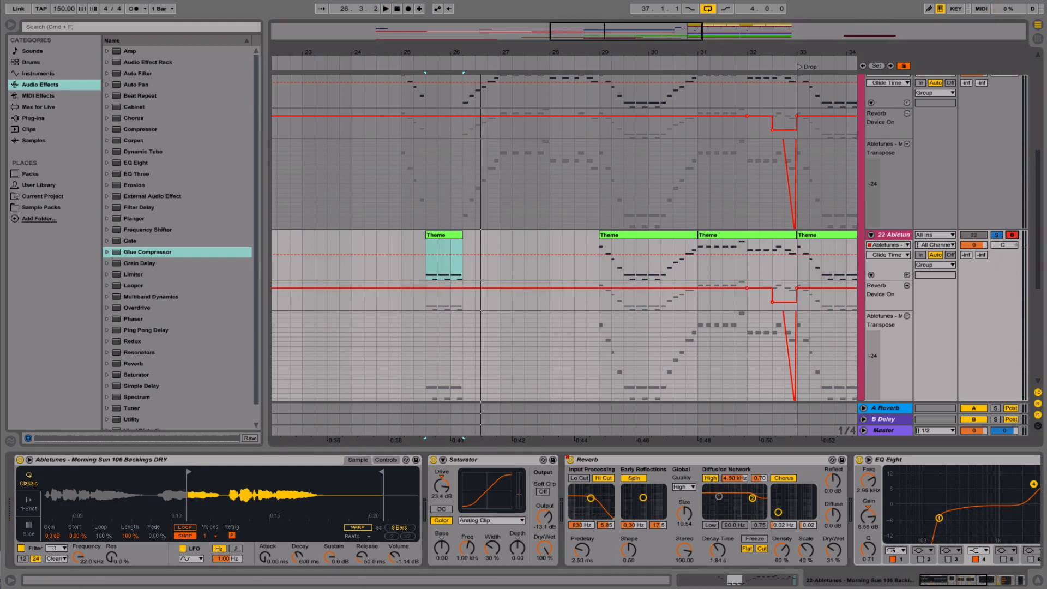
type("tuner")
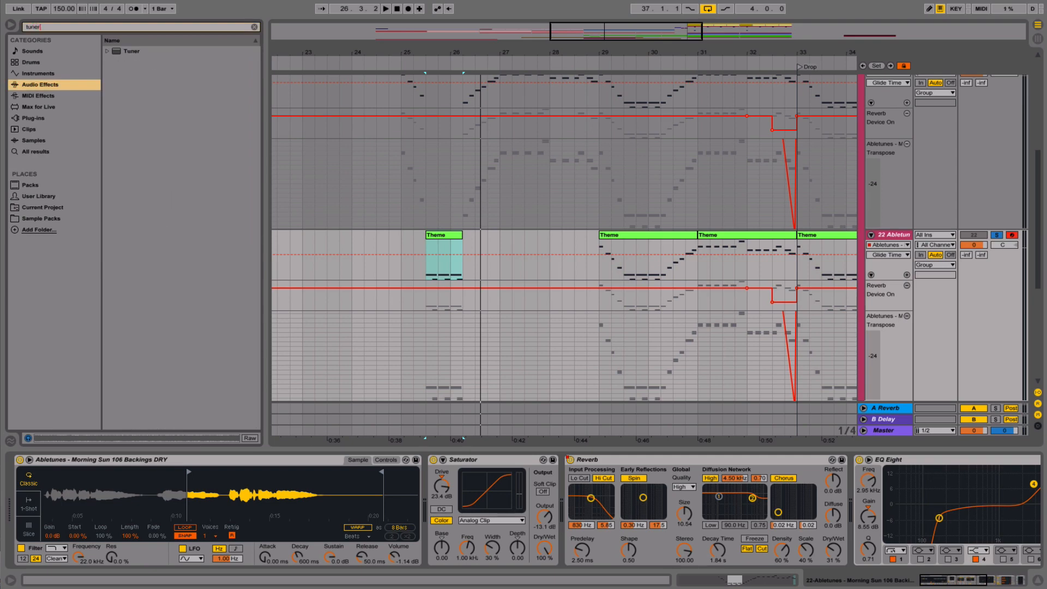
key("Down")
key("Return")
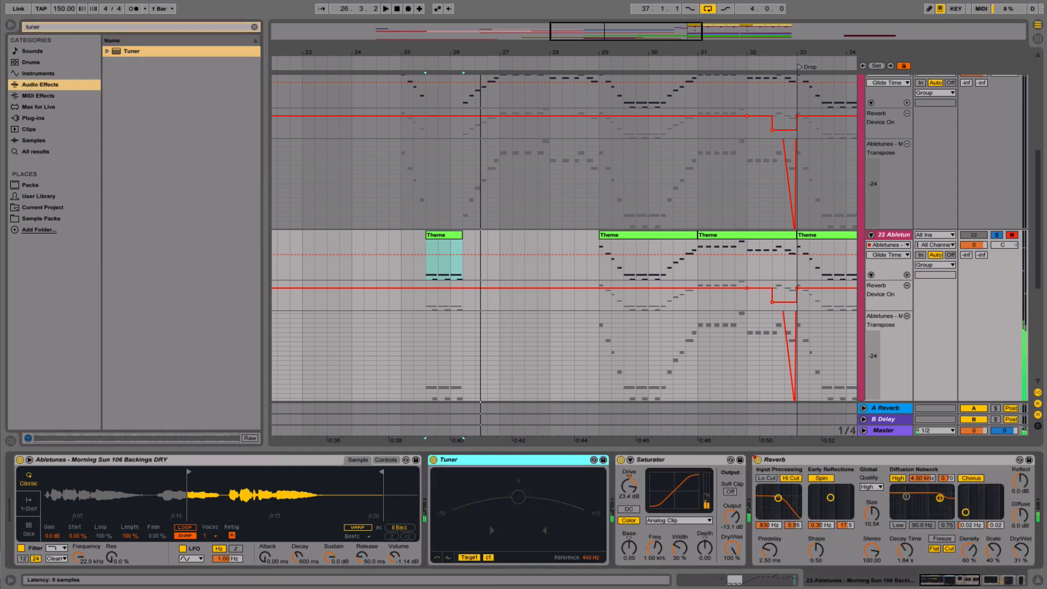
- Delete the automation of the Transpose parameter in track 22's sampler
left_click(386, 460)
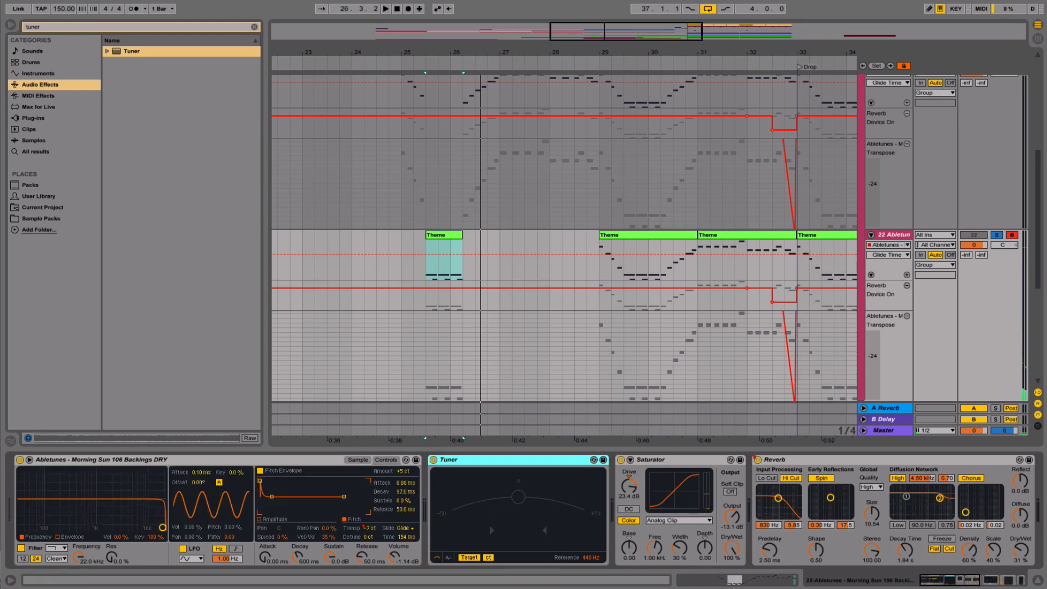
left_click(371, 528)
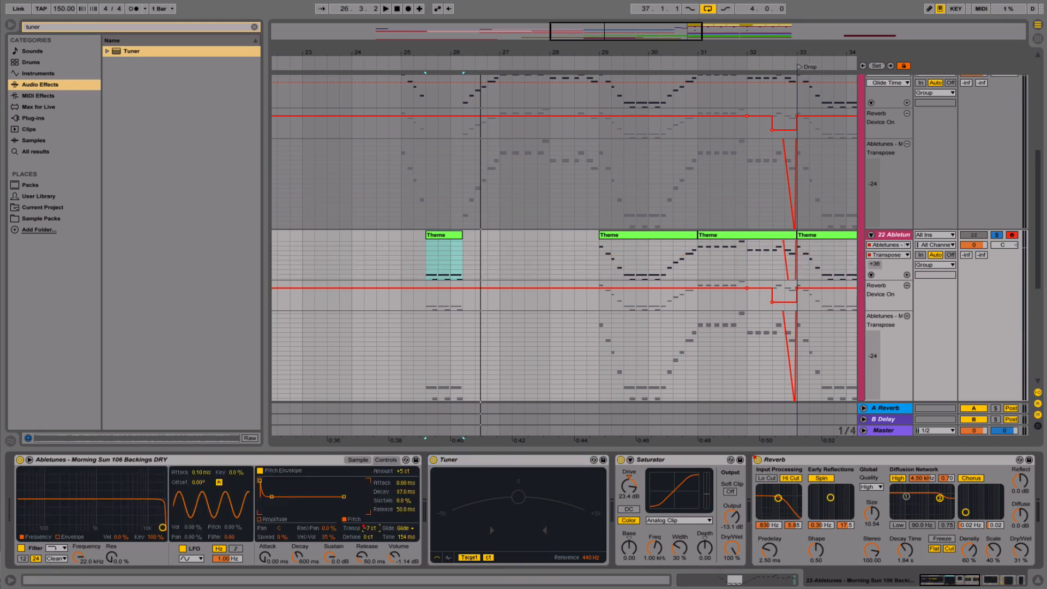
right_click(370, 528)
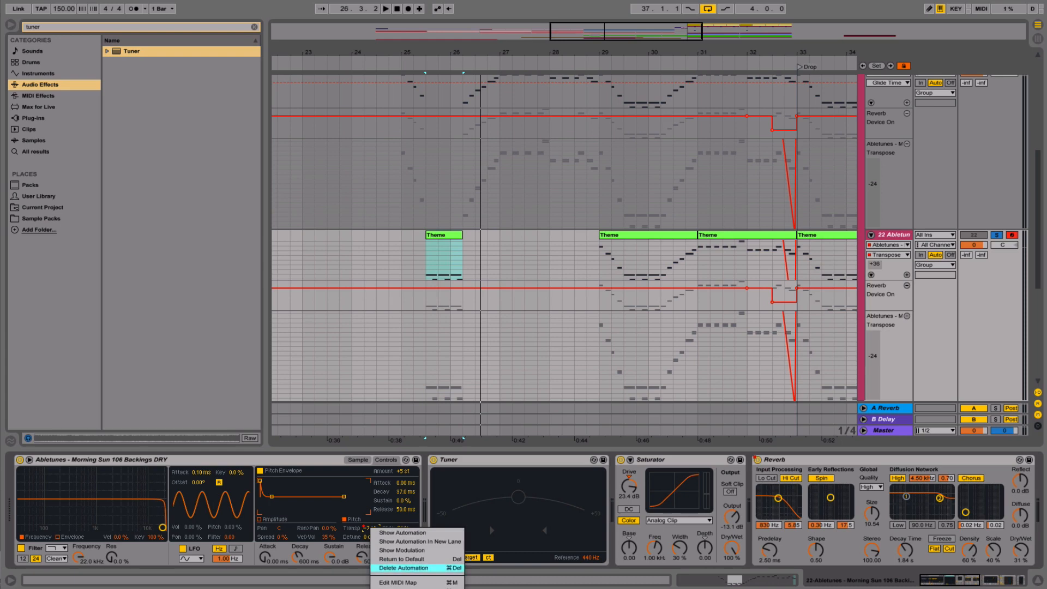
left_click(404, 568)
- Delete the two Theme clips between 29.1.1 and 33.1.1 on track 22
left_click(747, 235)
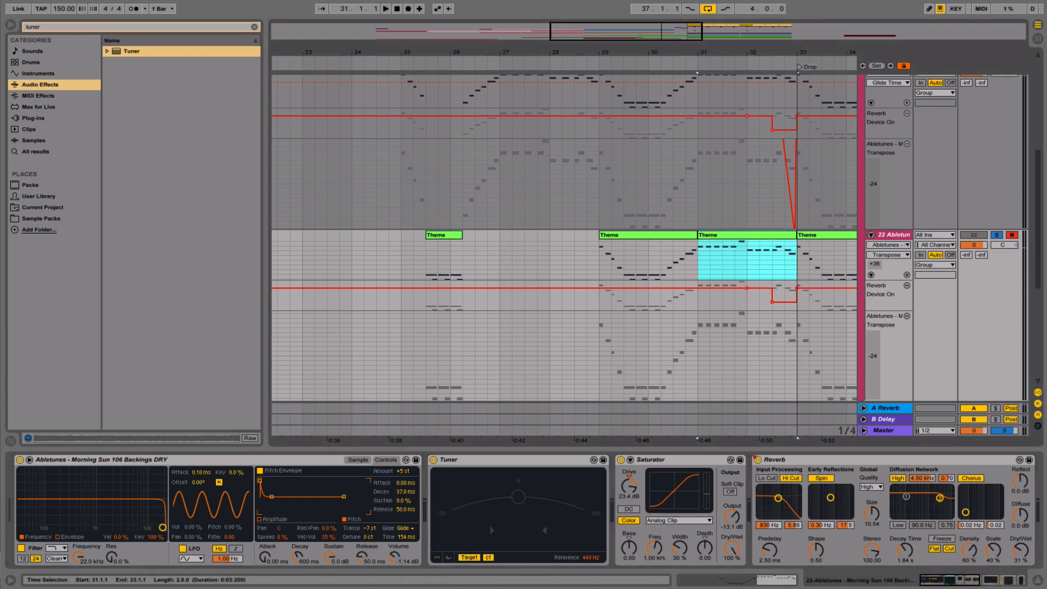
left_click(648, 235, "shift")
key("Delete")
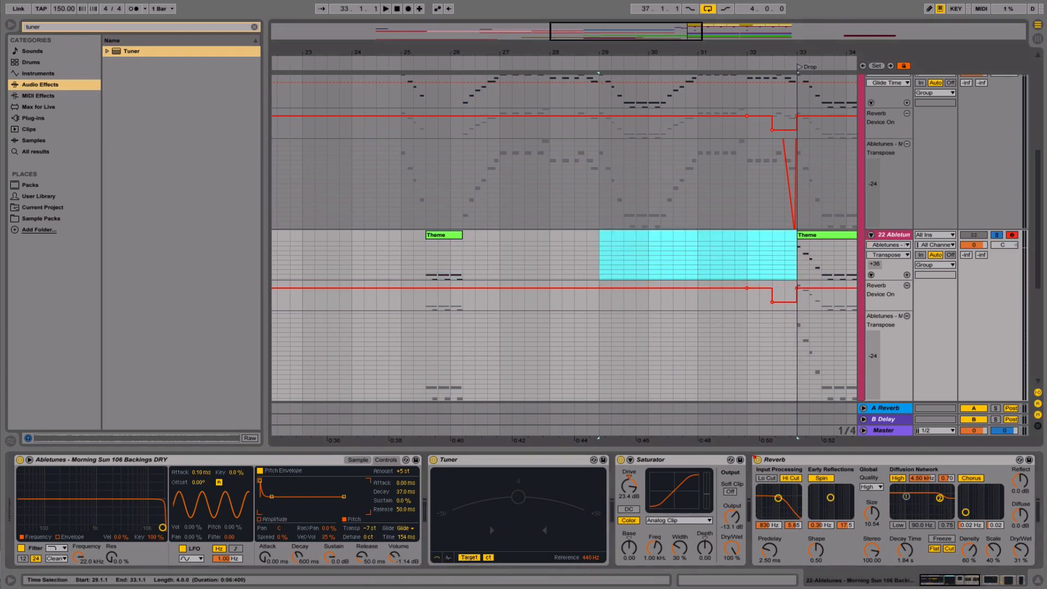
- Set the loop to 25.1.1–27.1.1 and play track 22's short Theme clip from 25.3.1 through the Tuner
left_click(444, 235)
left_click_drag(402, 258, 500, 258)
key("ctrl+l")
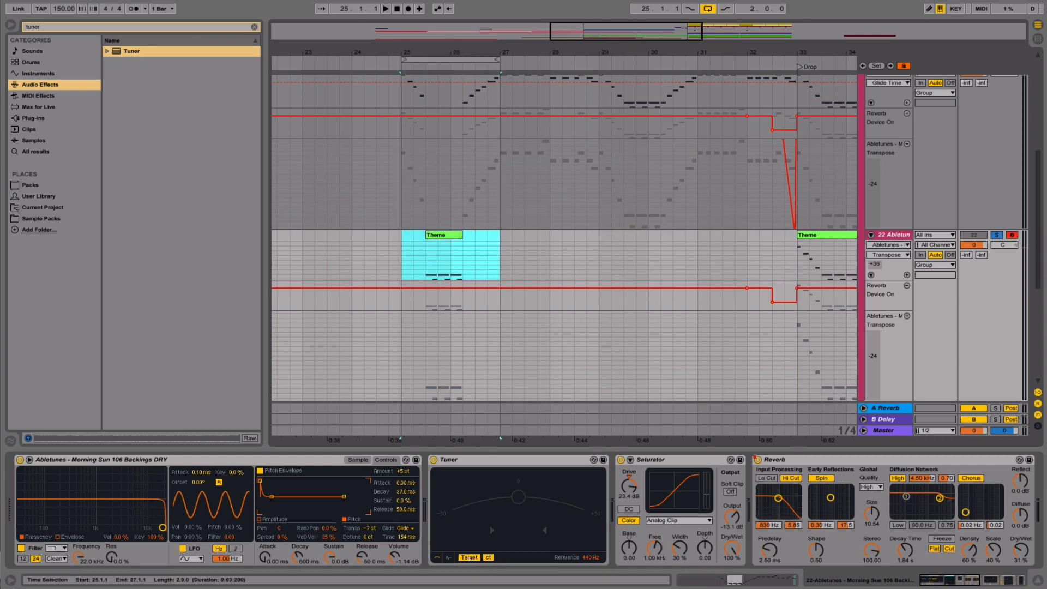
left_click(444, 235)
key("space")
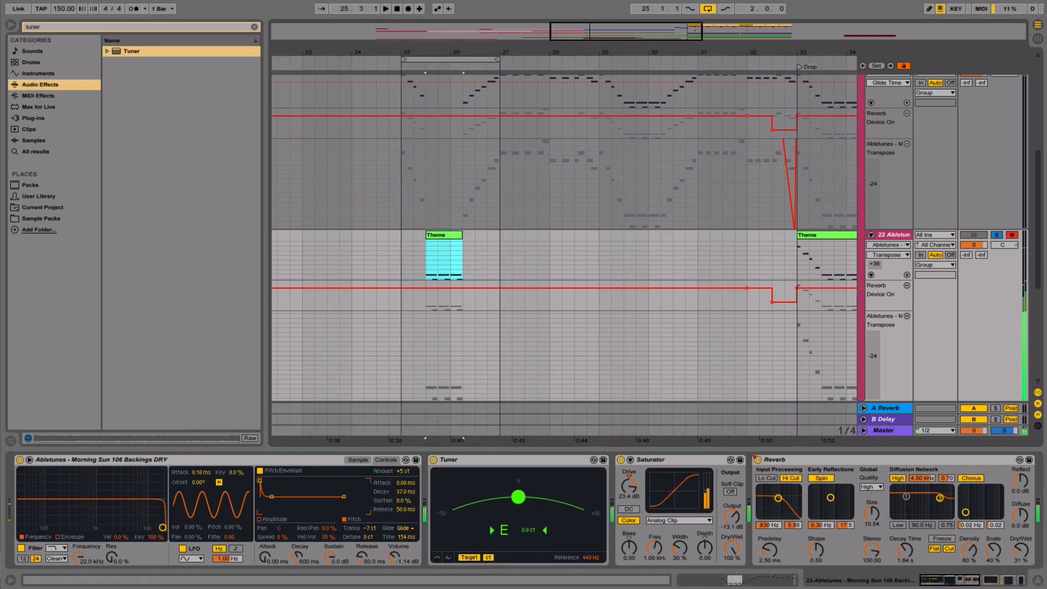
- Set track 22's sampler transpose to +1 st and play from bar 25 to compare its notes with track 21
left_click(370, 528)
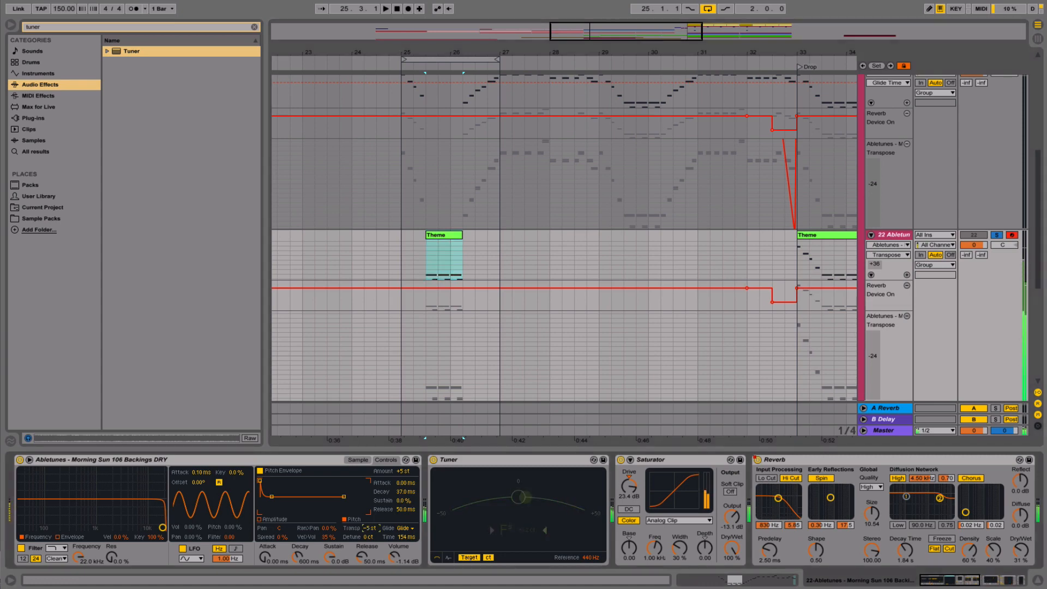
left_click_drag(370, 528, 370, 546)
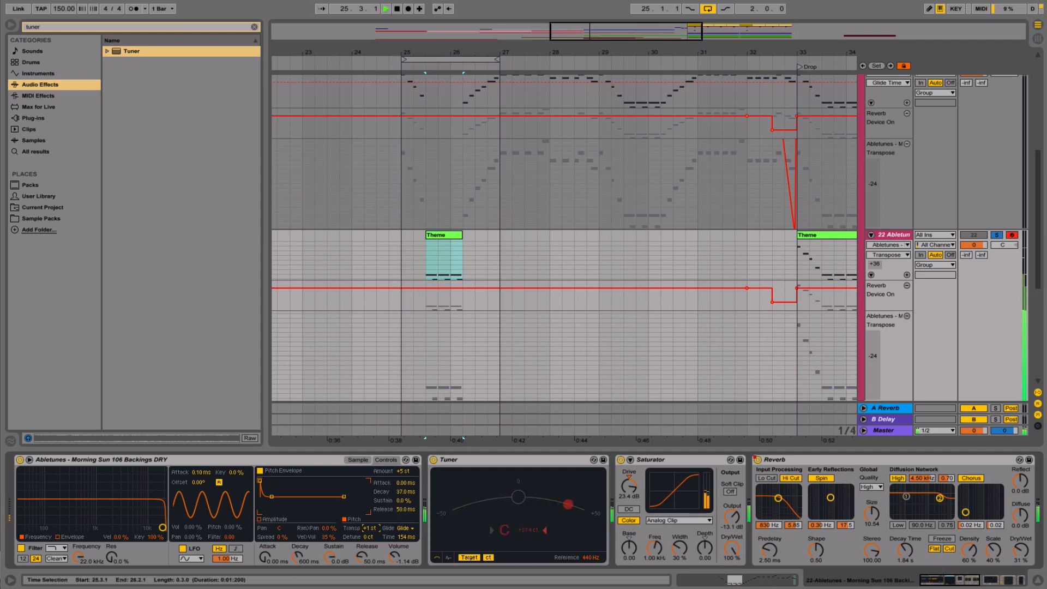
left_click(402, 259)
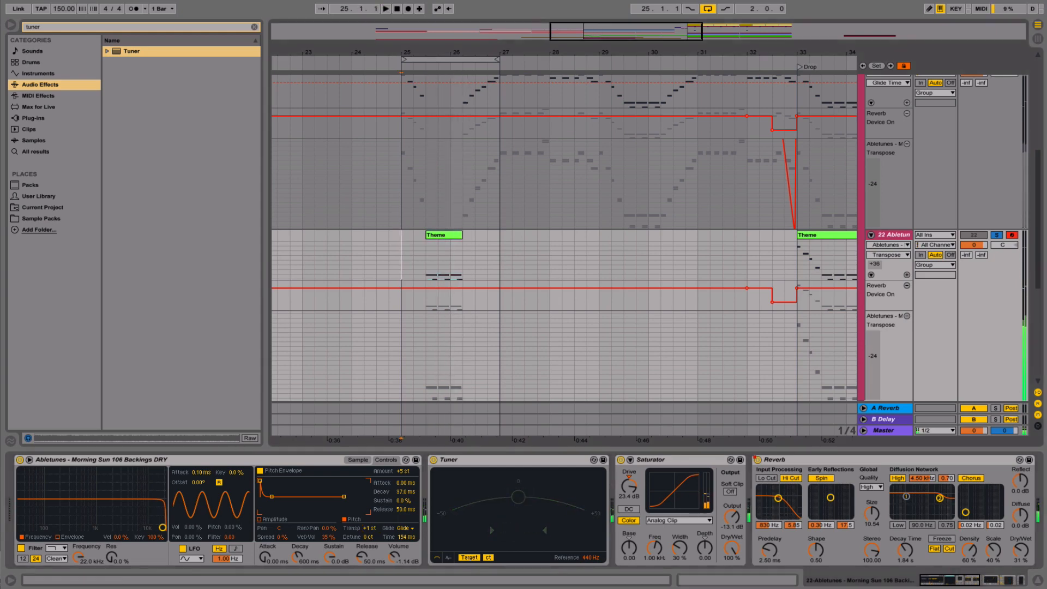
scroll(564, 237, "up", 3)
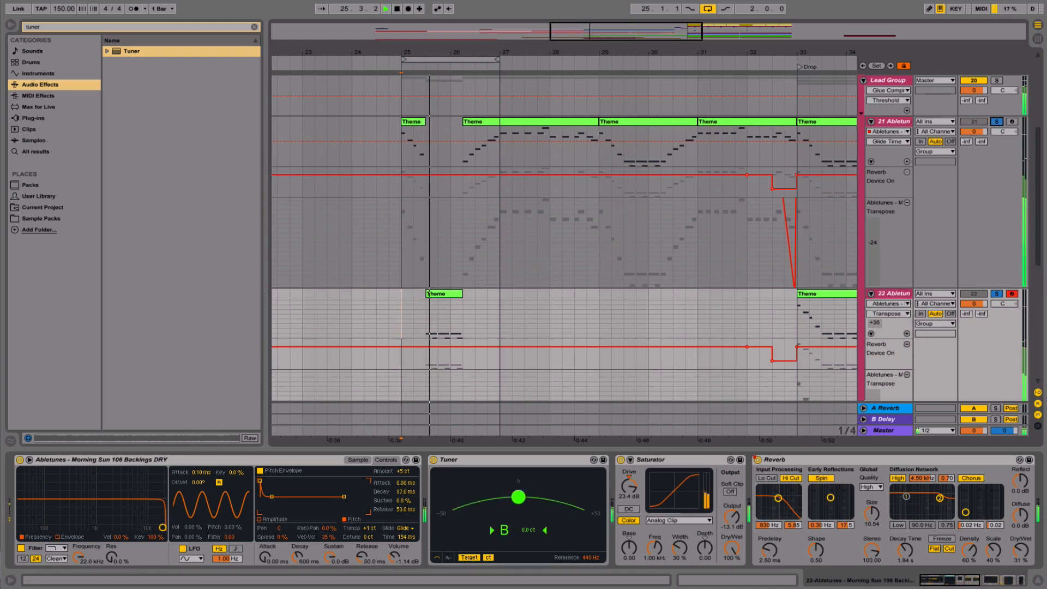
- Try track 22's sampler transpose an octave lower at -11 st and replay the loop from bar 25
left_click(370, 528)
key("space")
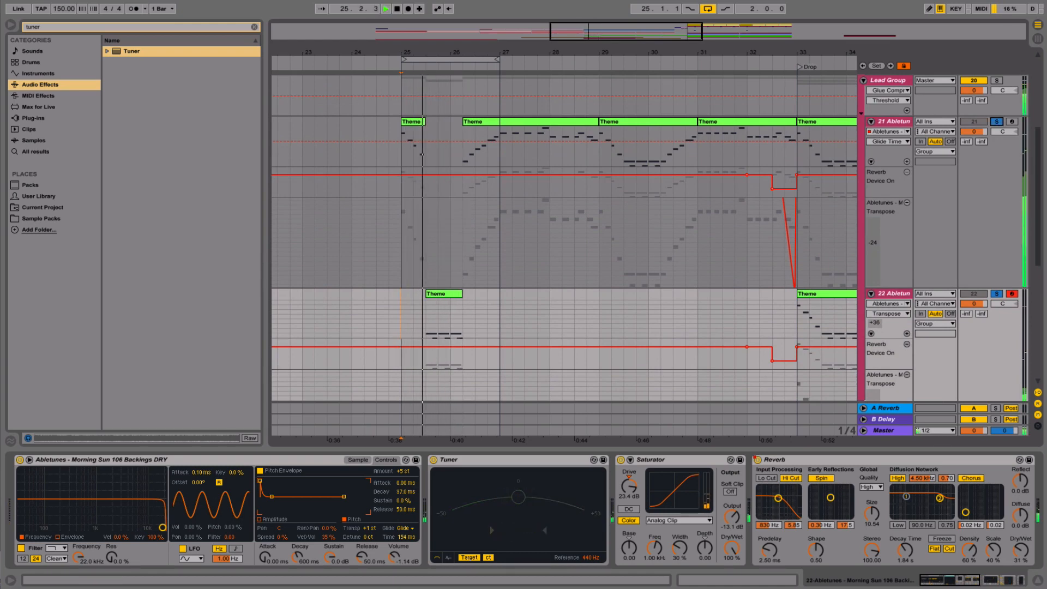
key("shift+Down")
key("space")
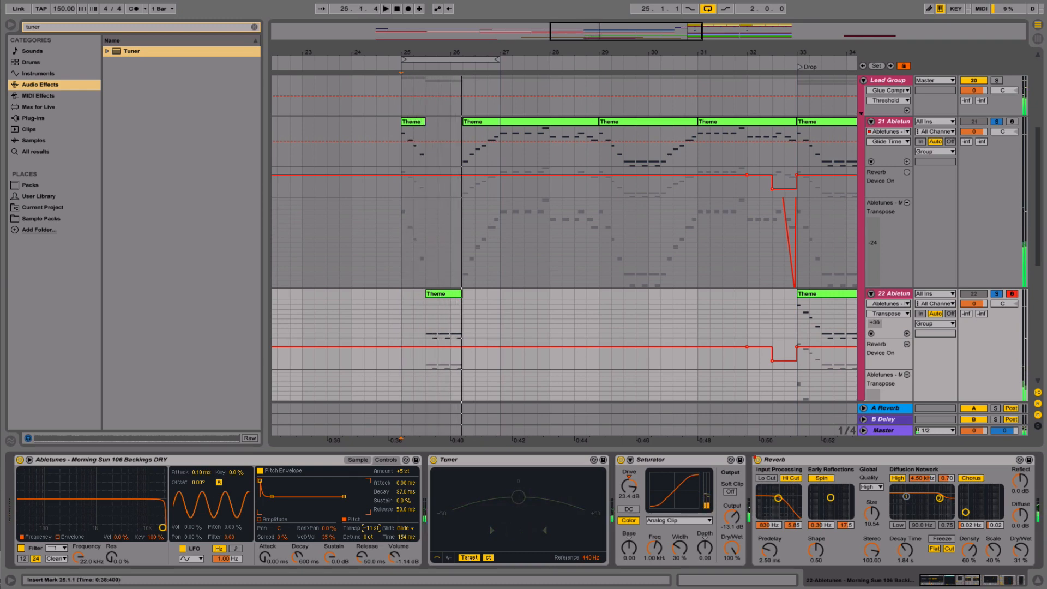
- Try the short low-note Theme clip on track 21 and the bar 25 Theme clip on track 22, and play from 25.3.1
left_click_drag(413, 121, 443, 123)
key("space")
key("space")
key("space")
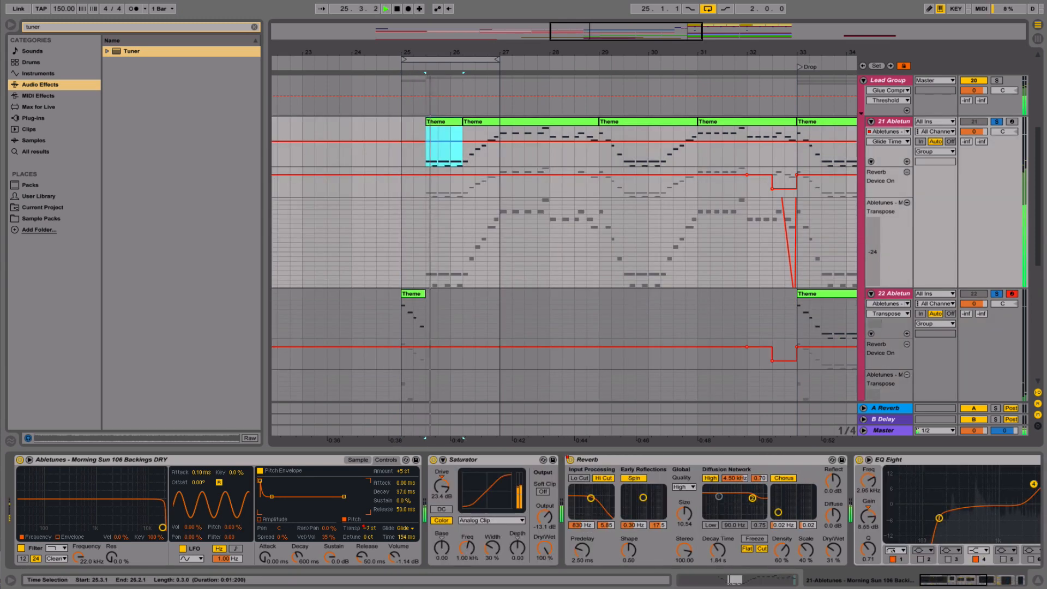
key("space")
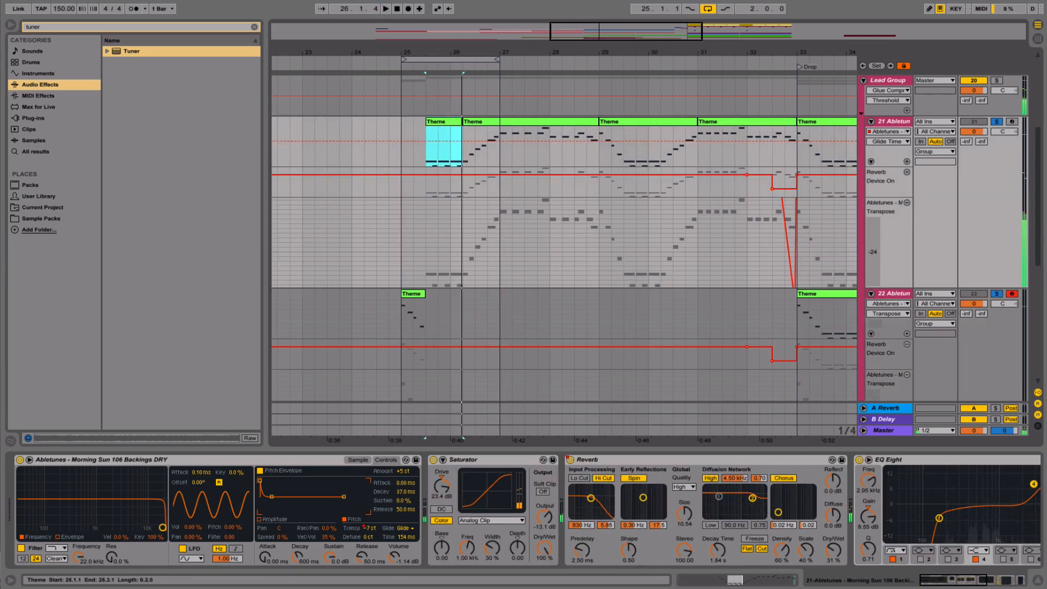
- Move the Theme clip at 26.2.1 from track 21 to track 22, extend the loop to 29.1.1 and play from 27.2.1
left_click(413, 294)
key("space")
left_click_drag(491, 122, 491, 295)
left_click(497, 59)
left_click_drag(496, 59, 598, 60)
left_click(540, 294)
left_click(512, 322)
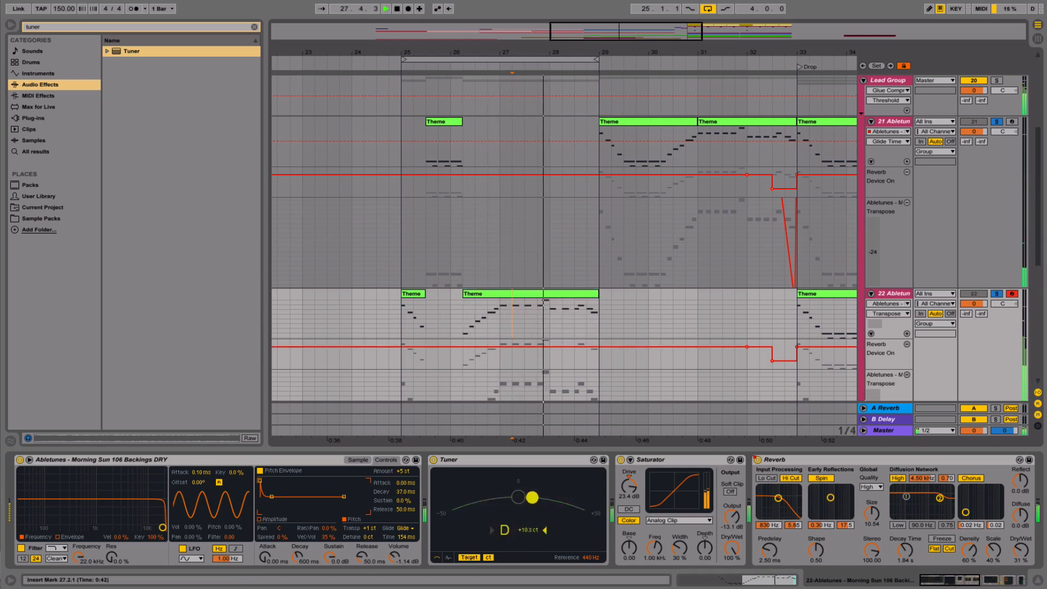
- Move the sample start in track 22's sampler to a later vocal phrase and replay from 27.2.1 to check its pitch
key("space")
left_click(358, 460)
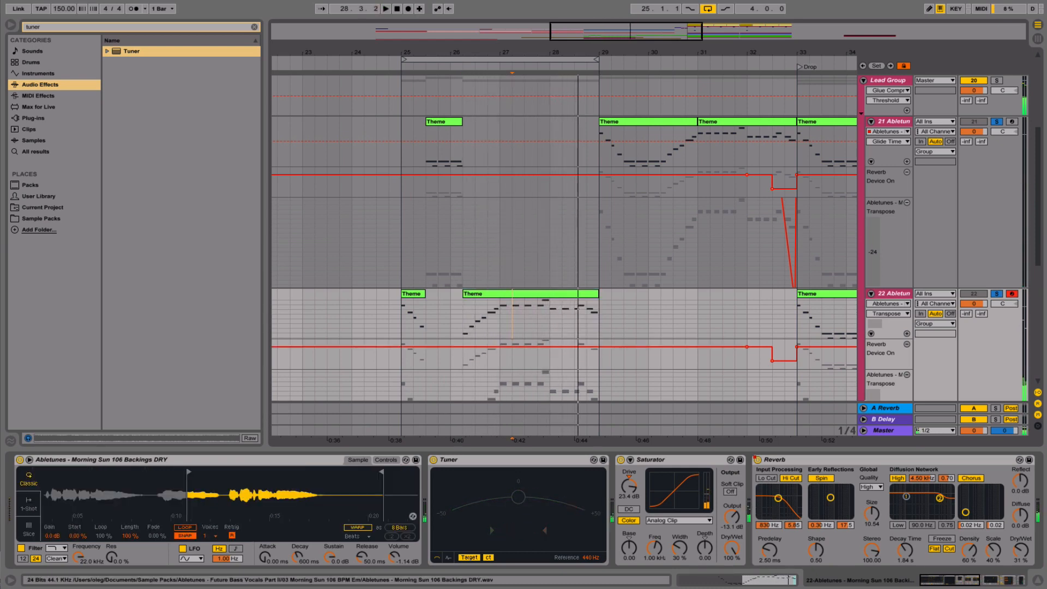
key("space")
key("space")
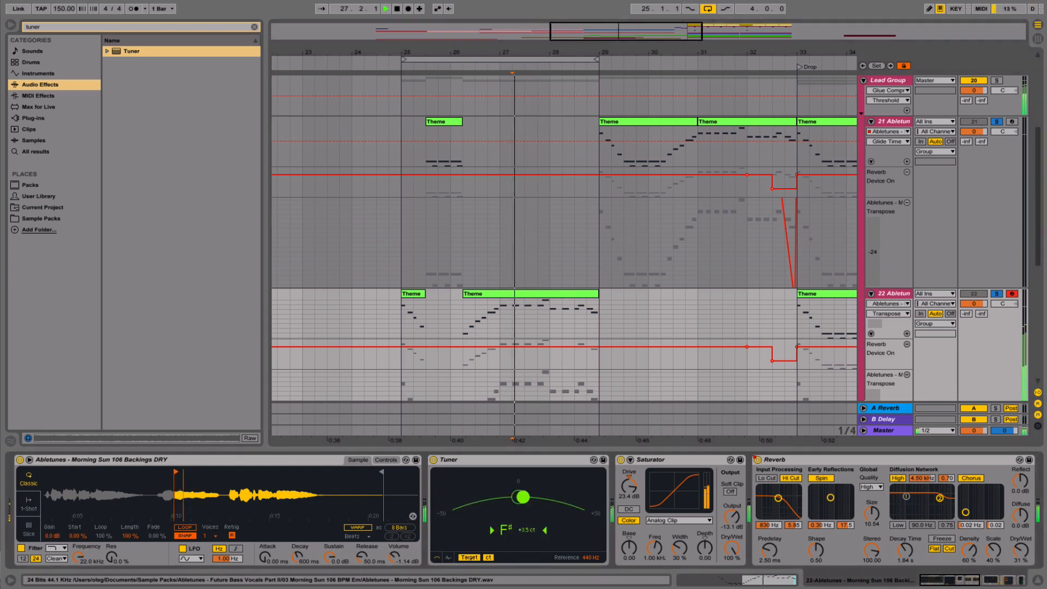
key("space")
left_click_drag(171, 473, 277, 473)
key("space")
key("space")
key("space")
key("space")
key("space")
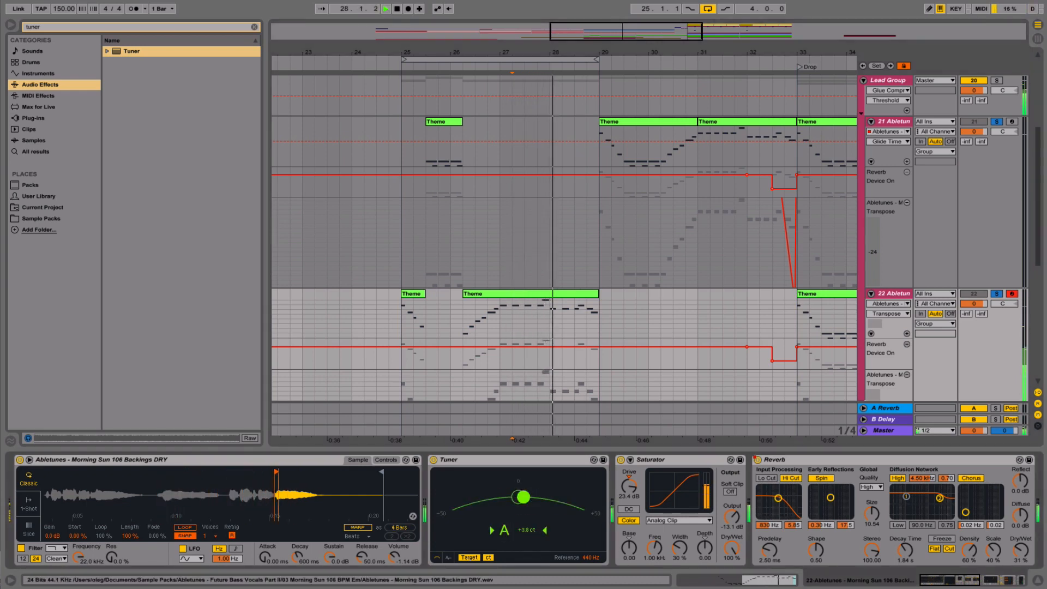
key("space")
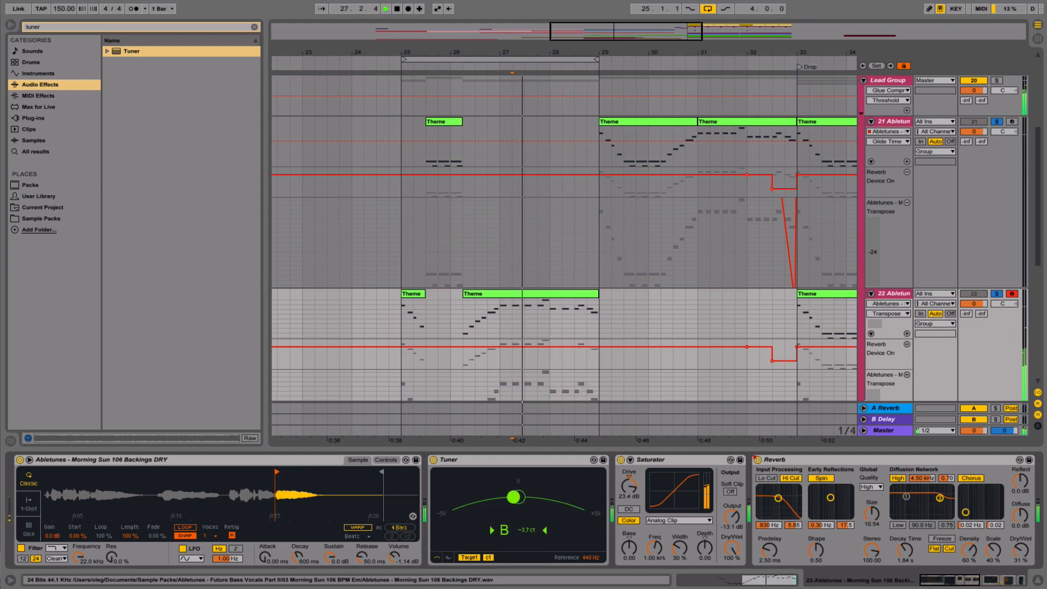
- Lower track 22's sampler transpose, nudge its sample start slightly later and replay from 27.2.1 to check the pitch
left_click(387, 460)
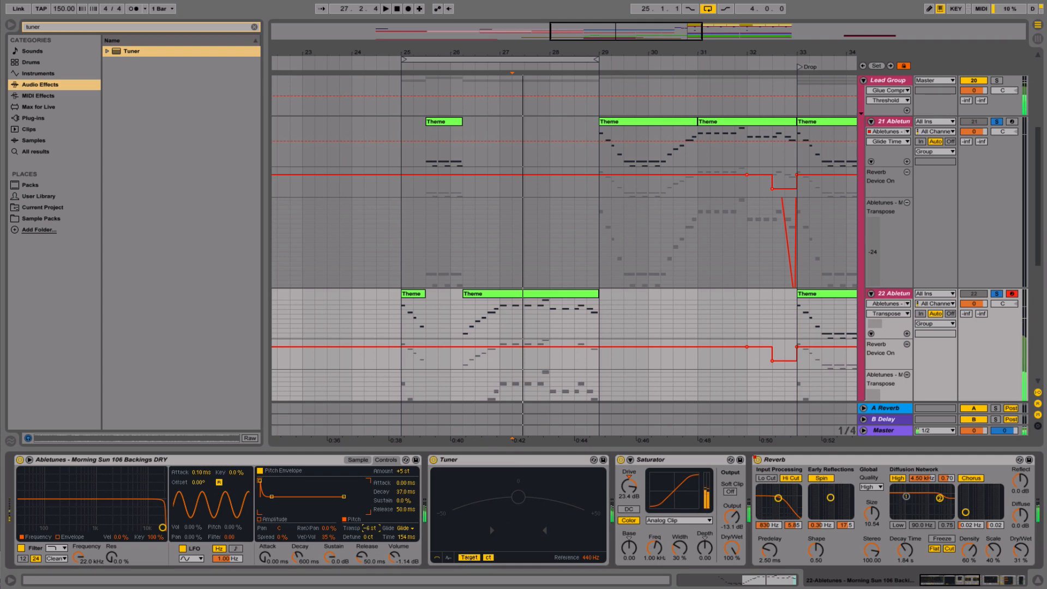
key("space")
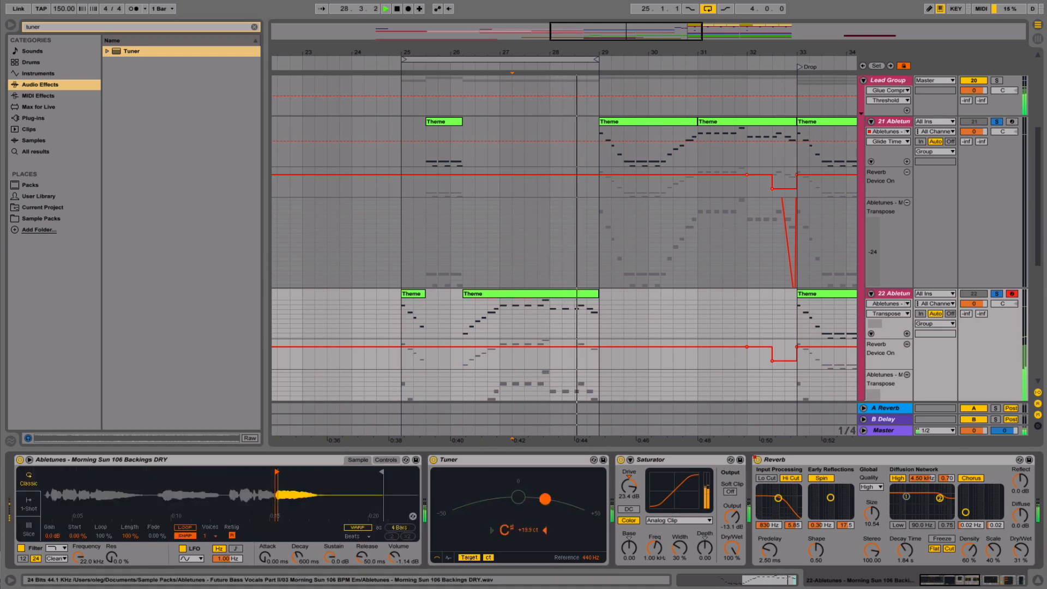
left_click(357, 460)
key("space")
key("space")
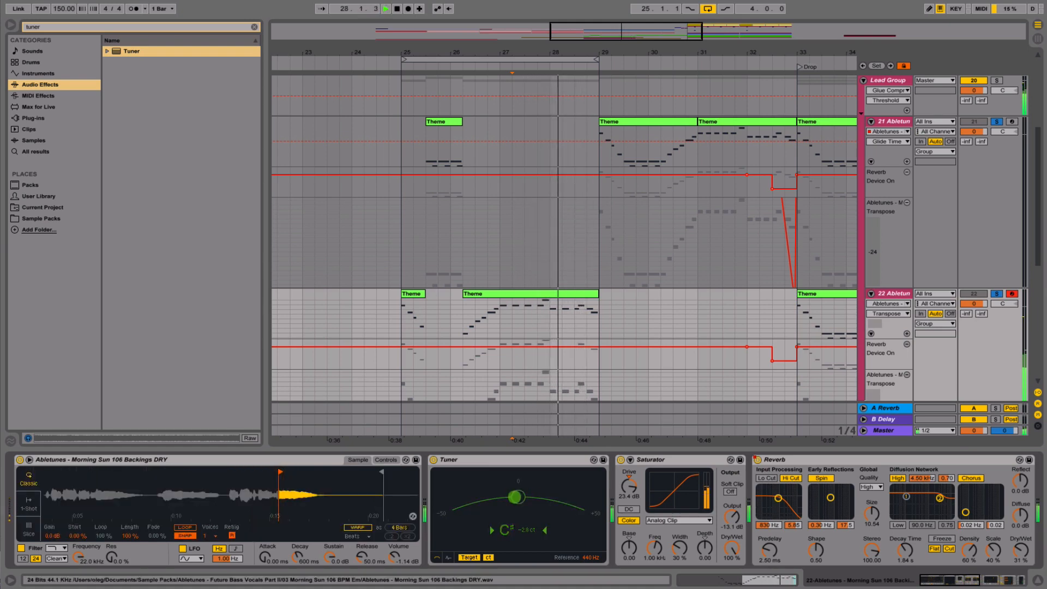
key("space")
key("space")
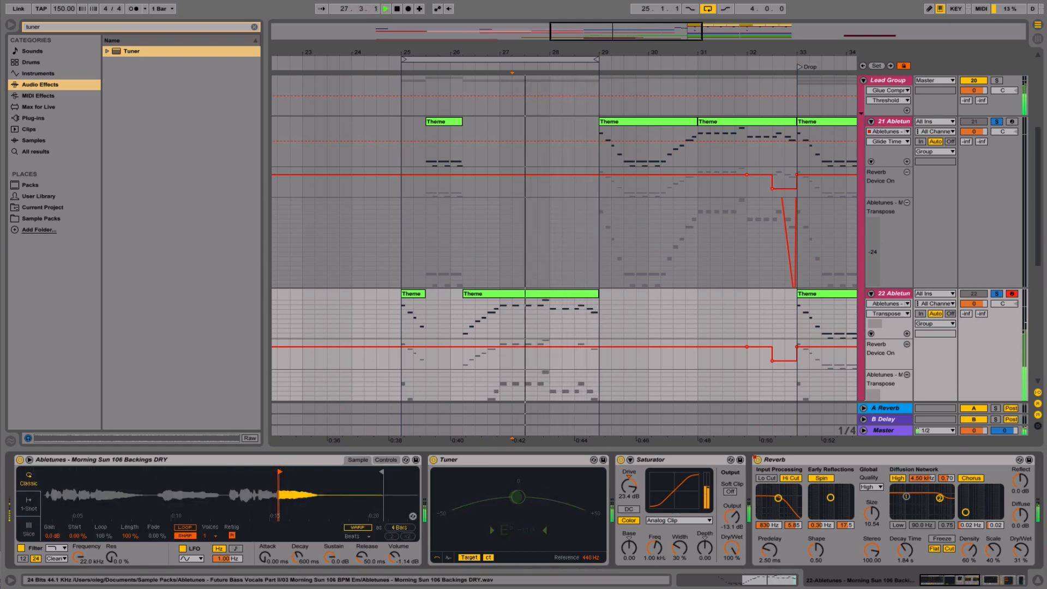
key("space")
- Return the Theme clips at 25.1.1 and 26.2.1 to track 21 and place the low-note clip on track 22 at 25.3.1
left_click(413, 294)
key("space")
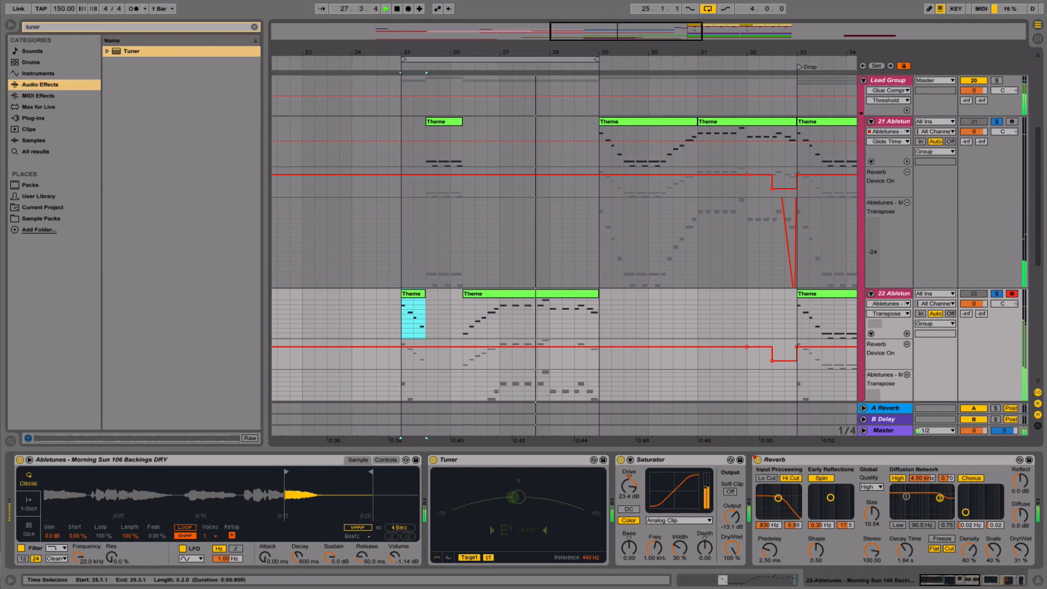
left_click_drag(413, 294, 413, 122)
key("space")
left_click_drag(502, 294, 444, 294)
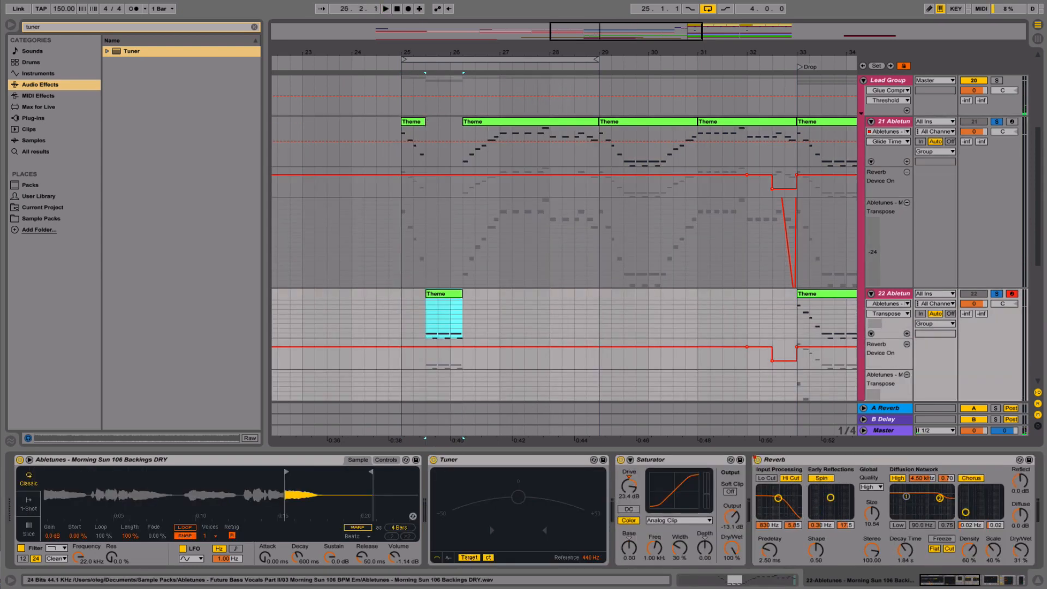
- Move the sample start in track 22's sampler to another vocal phrase, extend the sample end toward the file's end and audition notes
scroll(229, 495, "right", 5)
scroll(229, 495, "left", 5)
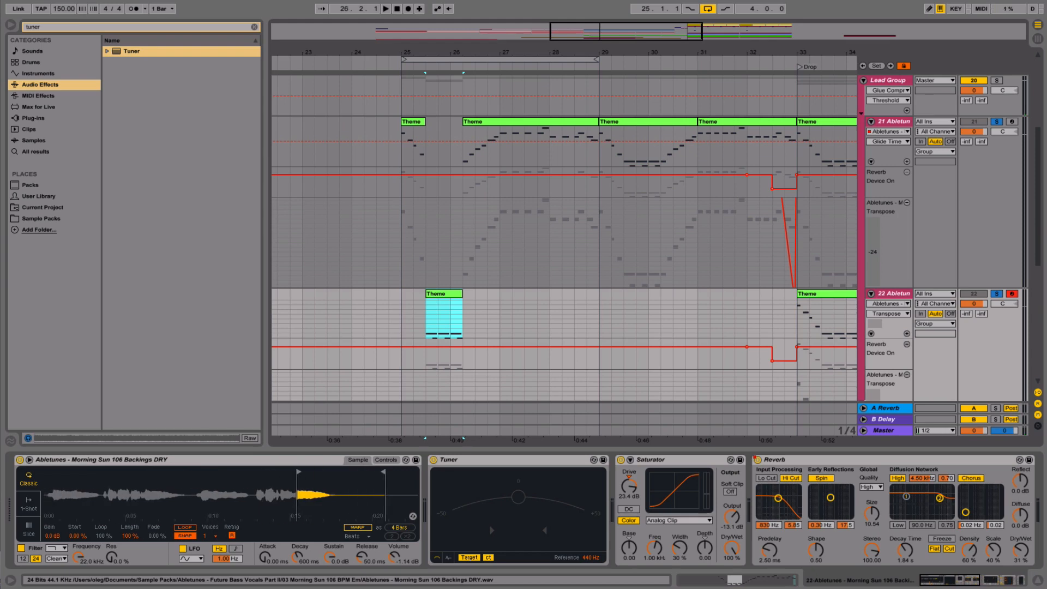
left_click_drag(229, 495, 230, 463)
key("a")
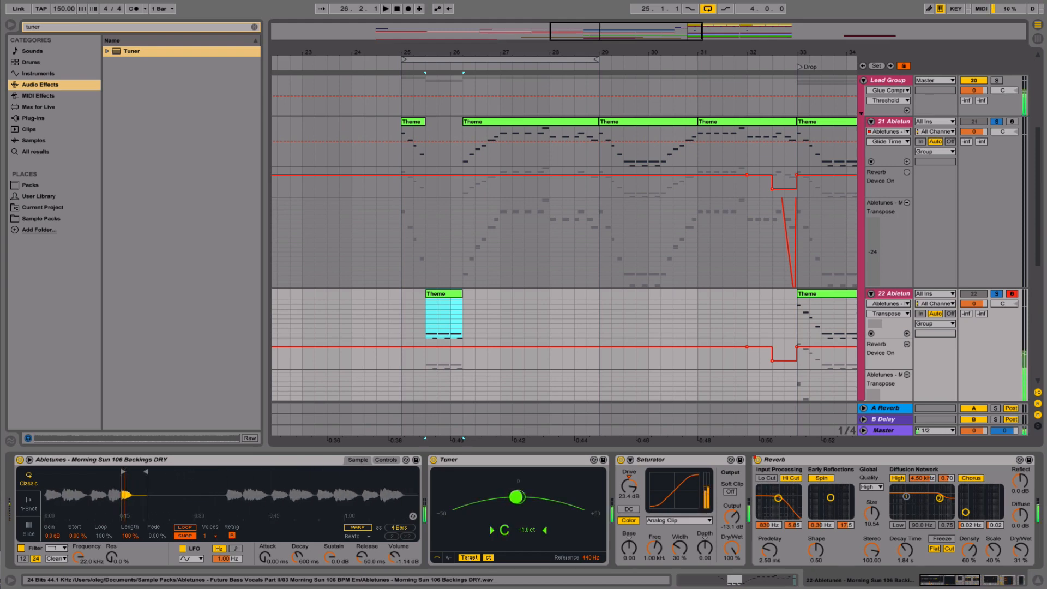
left_click_drag(146, 472, 411, 472)
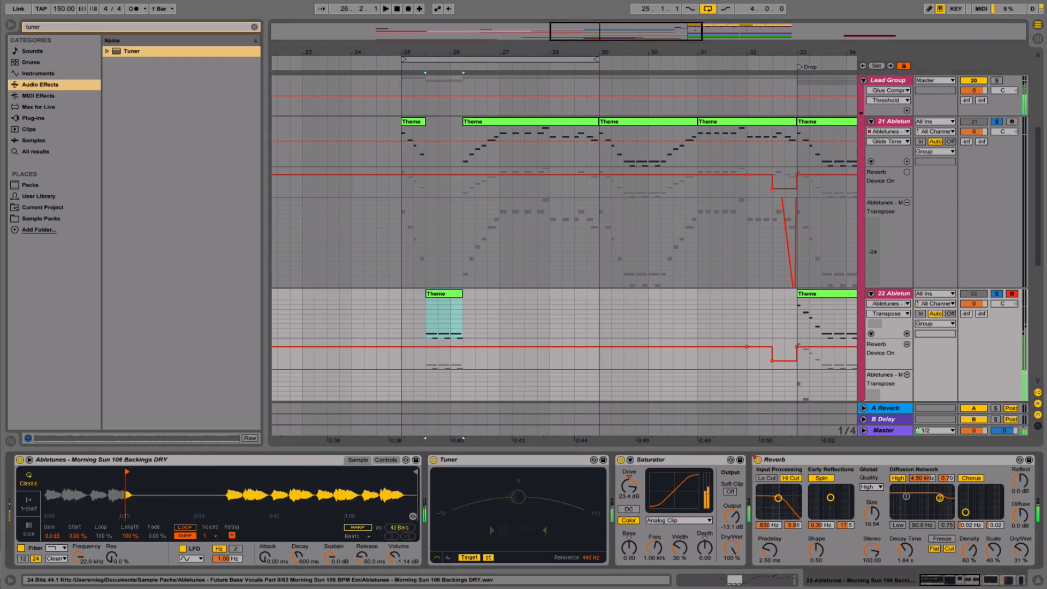
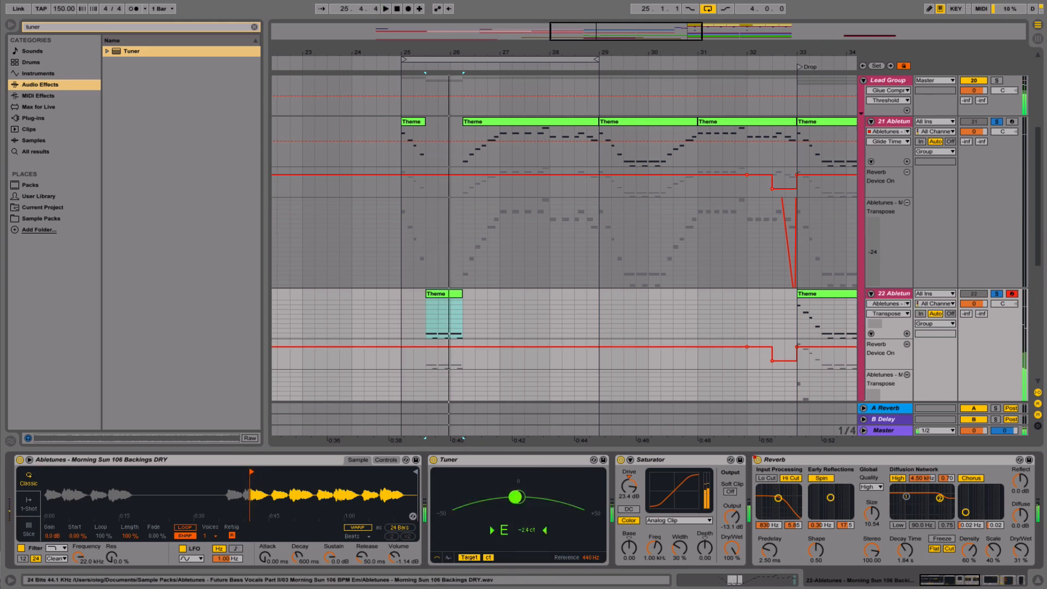
key("space")
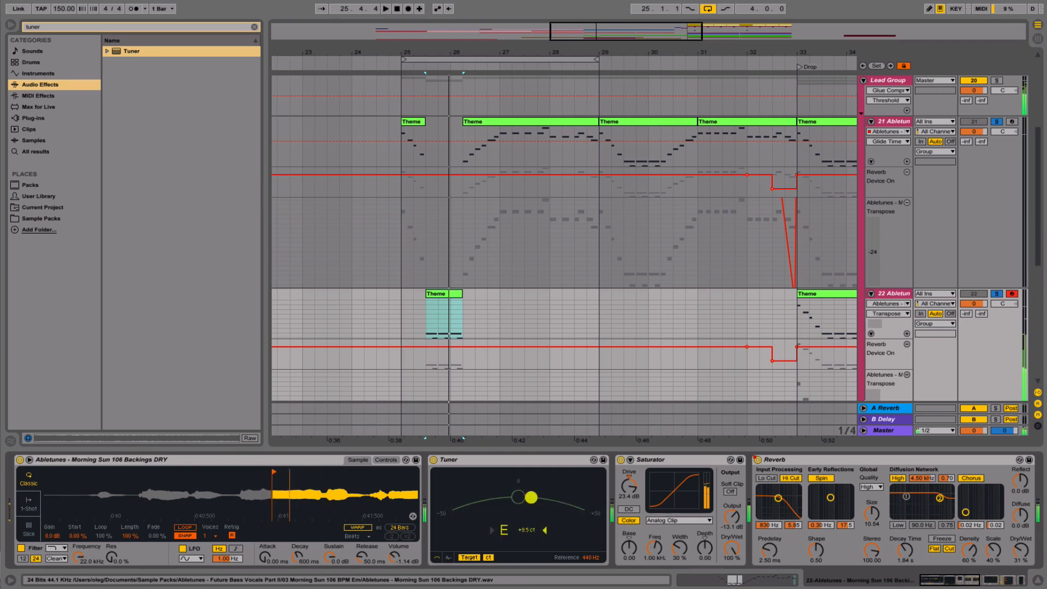
- Set track 22's Saturator drive to 12.8 dB and its sampler transpose to -11 st, and play from 25.1.1
left_click(386, 460)
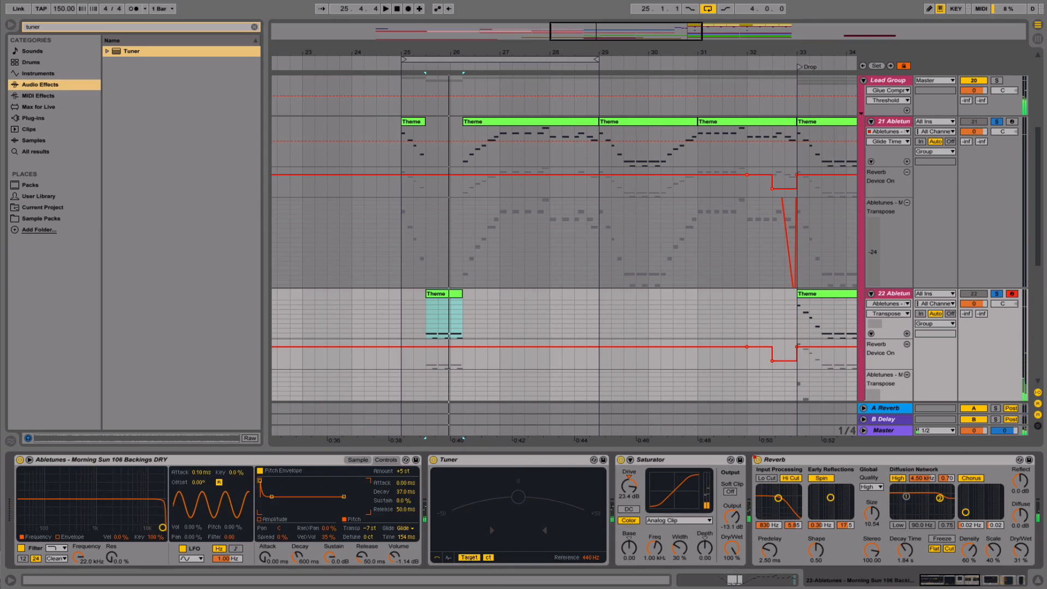
mouse_move(629, 486)
left_mouse_down()
mouse_move(629, 508)
mouse_move(628, 469)
left_mouse_up()
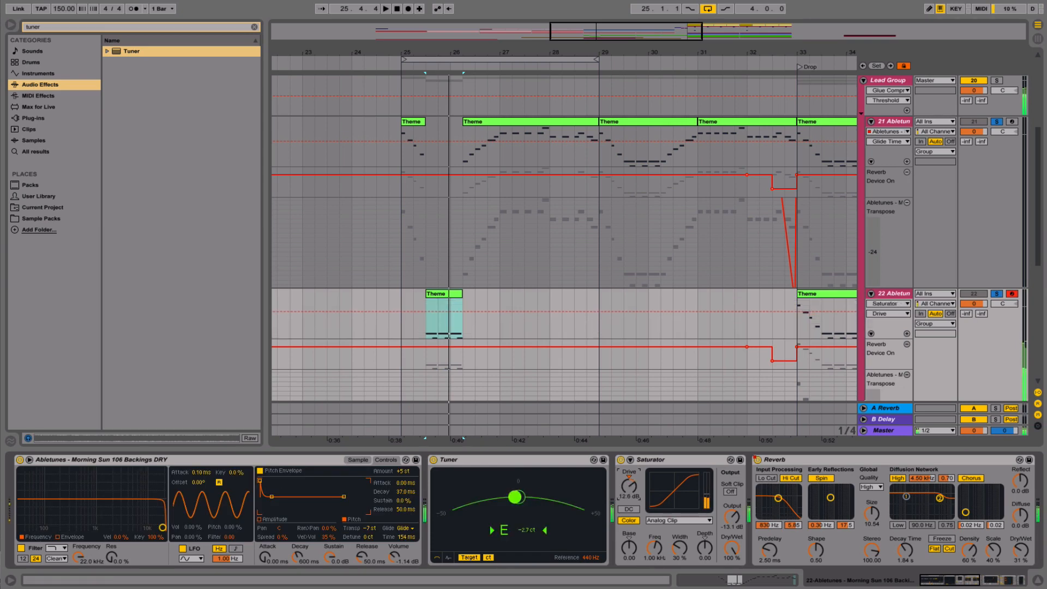
left_click(370, 529)
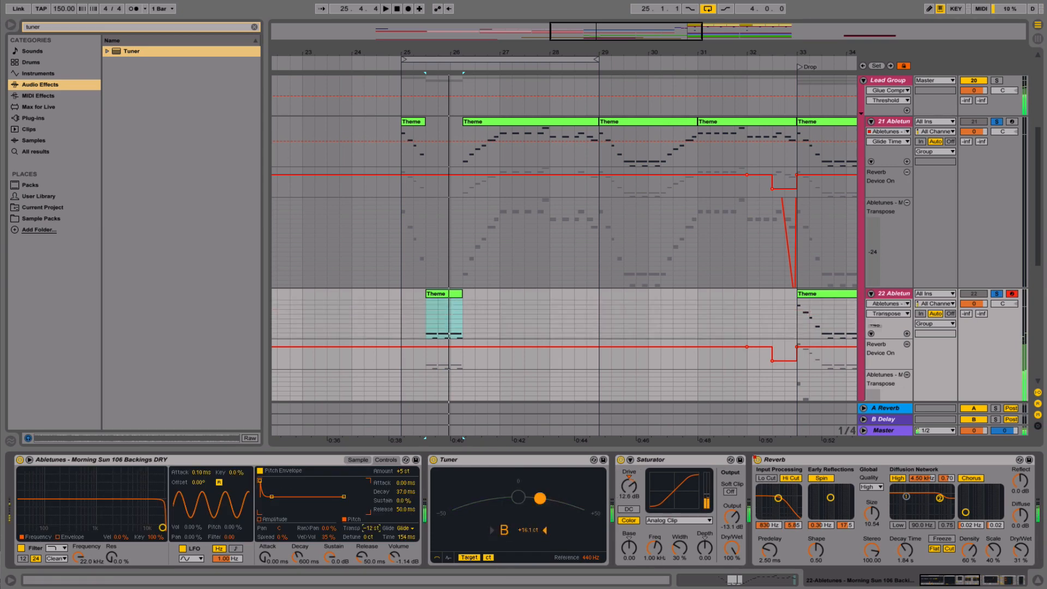
key("space")
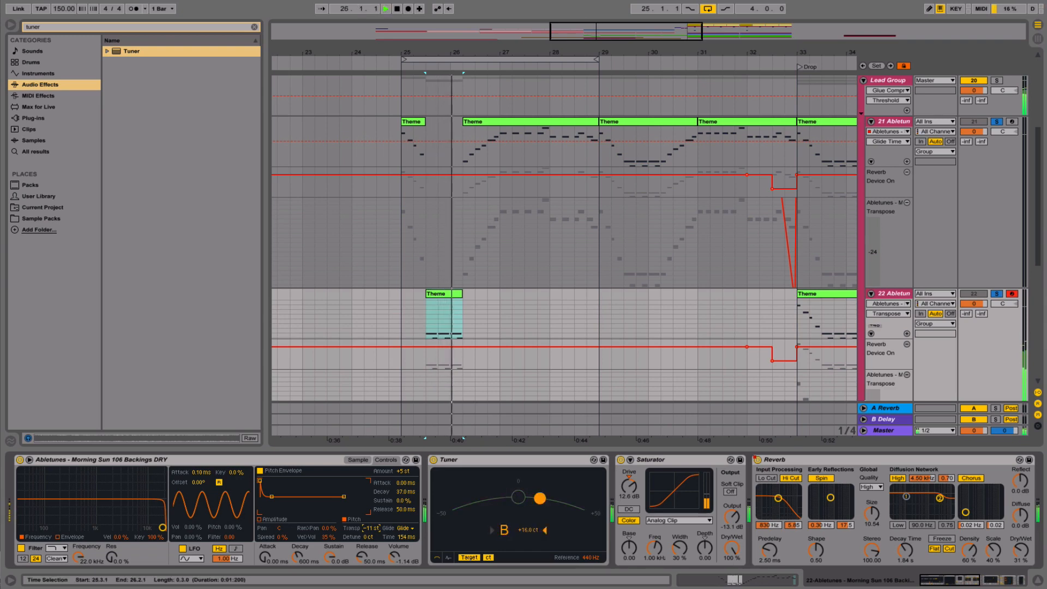
left_click(402, 317)
key("space")
key("space")
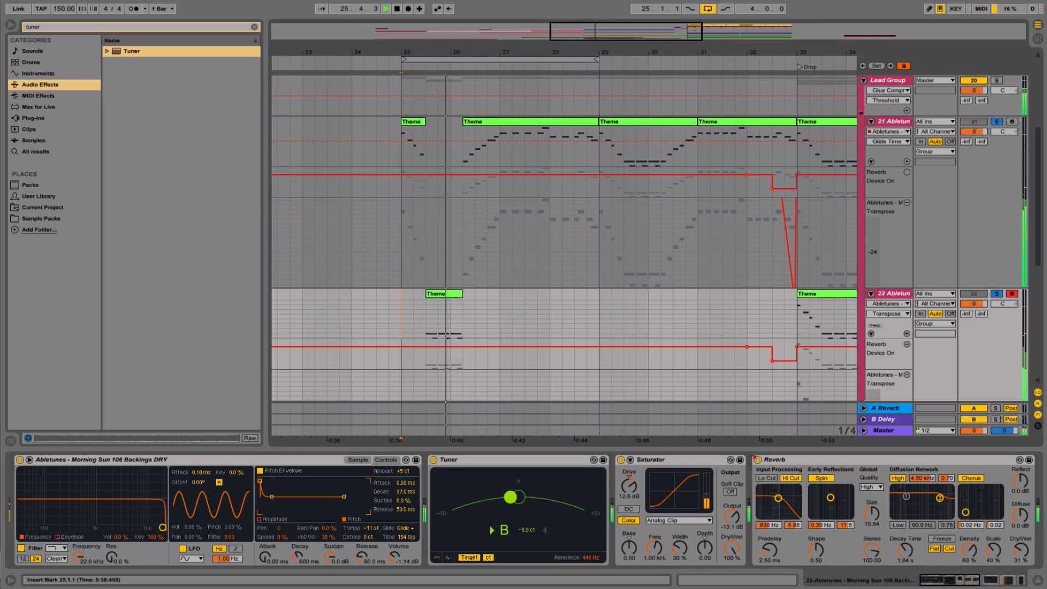
- Set track 22's volume to -0.5 dB and play the passage from 25.1.1 to check the balance
left_click_drag(974, 303, 974, 312)
key("space")
key("space")
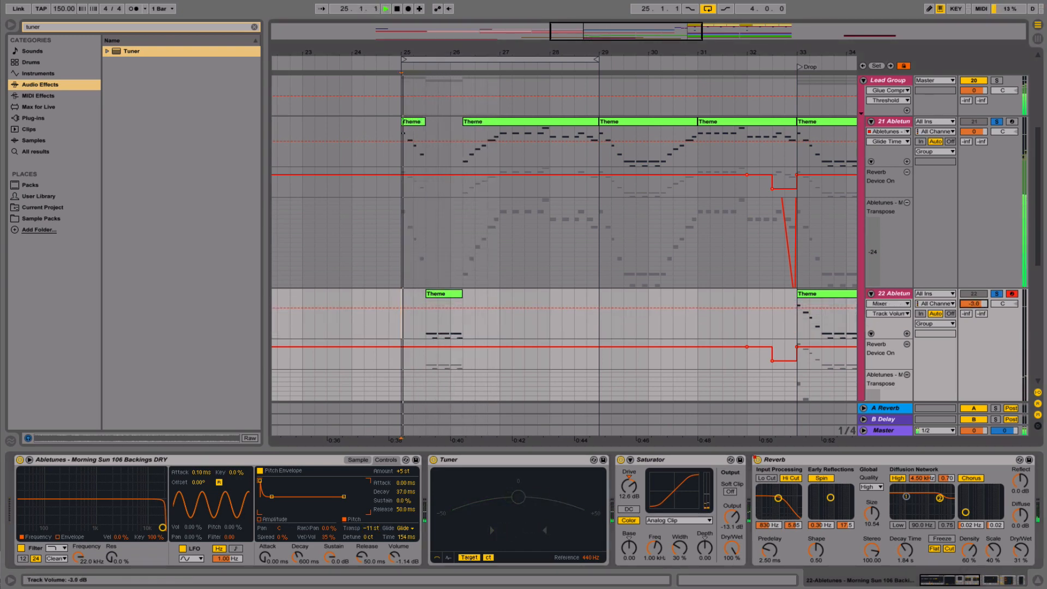
key("space")
left_click_drag(973, 304, 973, 297)
key("space")
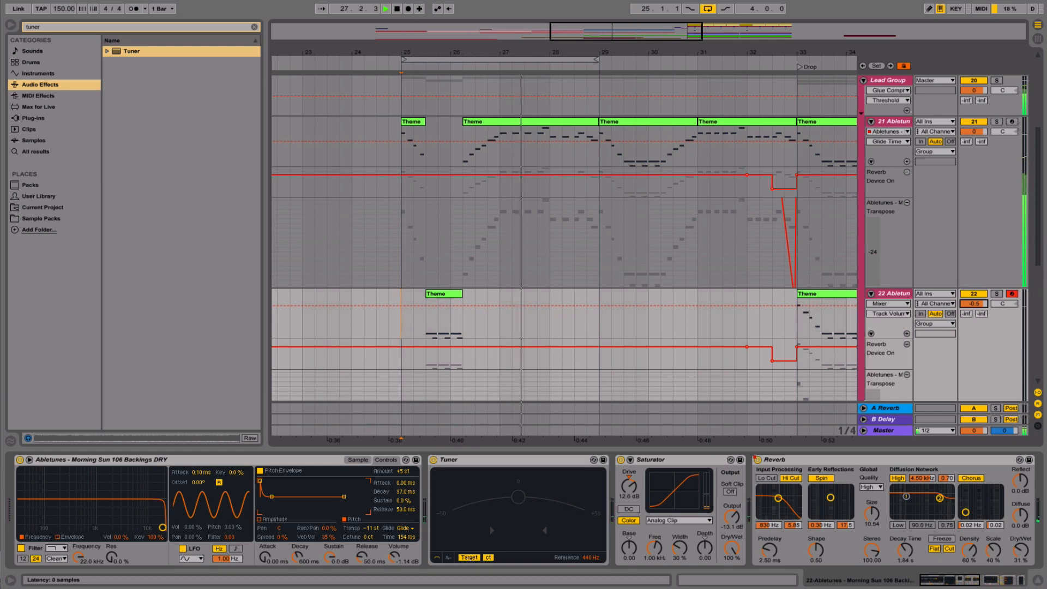
- Move the Theme section from 27.1.1 to 29.1.1 to track 22, split it at 28.1.1 and return the second half to track 21
left_click_drag(501, 148, 599, 147)
left_click_drag(551, 122, 551, 294)
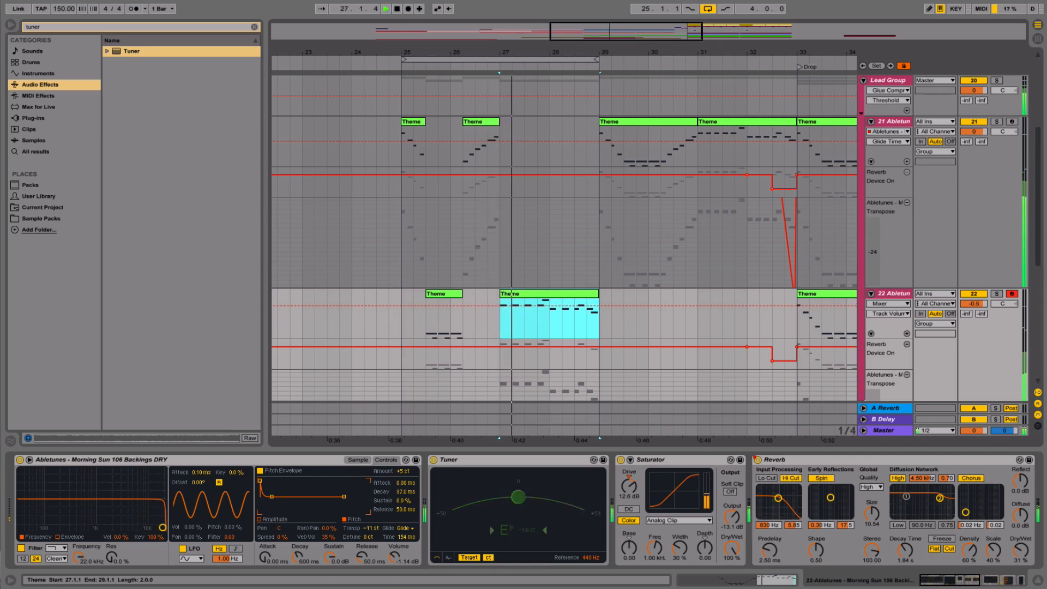
left_click(549, 322)
key("ctrl+e")
left_click_drag(573, 294, 573, 131)
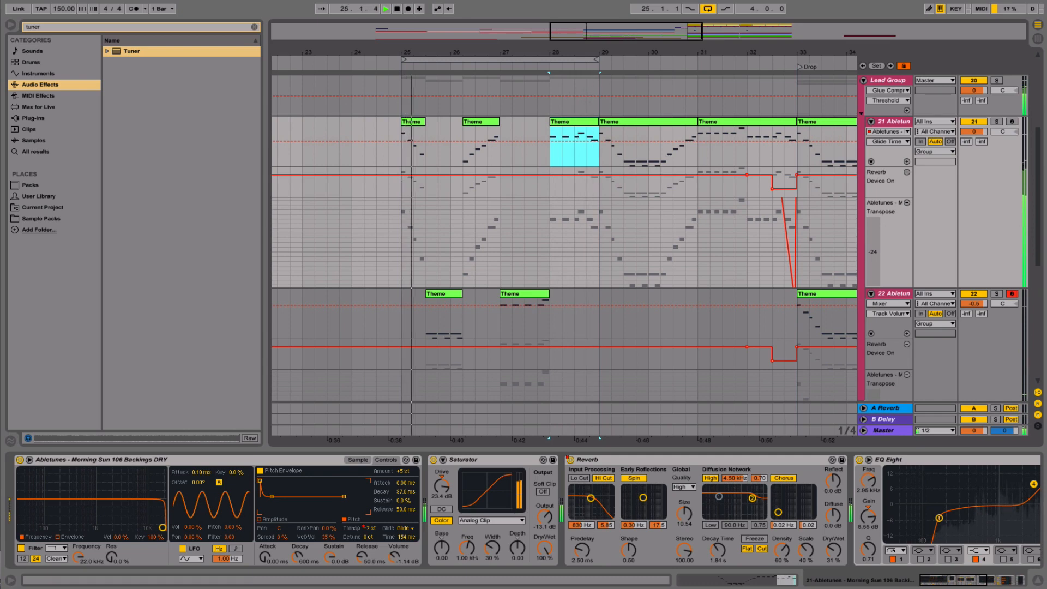
- Set track 21's Saturator drive to 13.7 dB and replay the soloed lead from 25.1.1
left_click(893, 293)
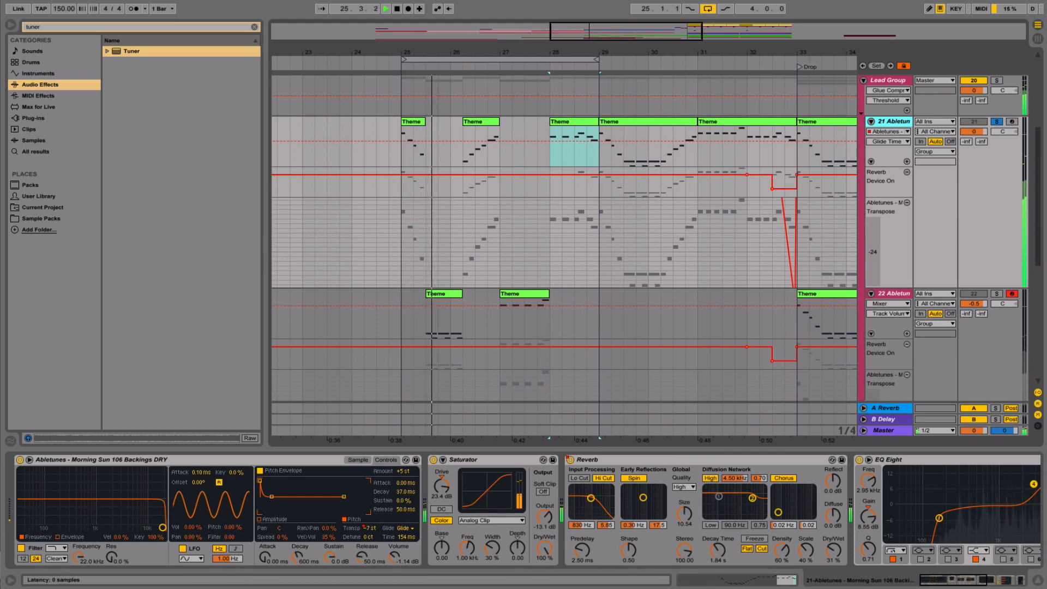
left_click(358, 460)
key("space")
scroll(358, 491, "right", 5)
scroll(357, 491, "left", 5)
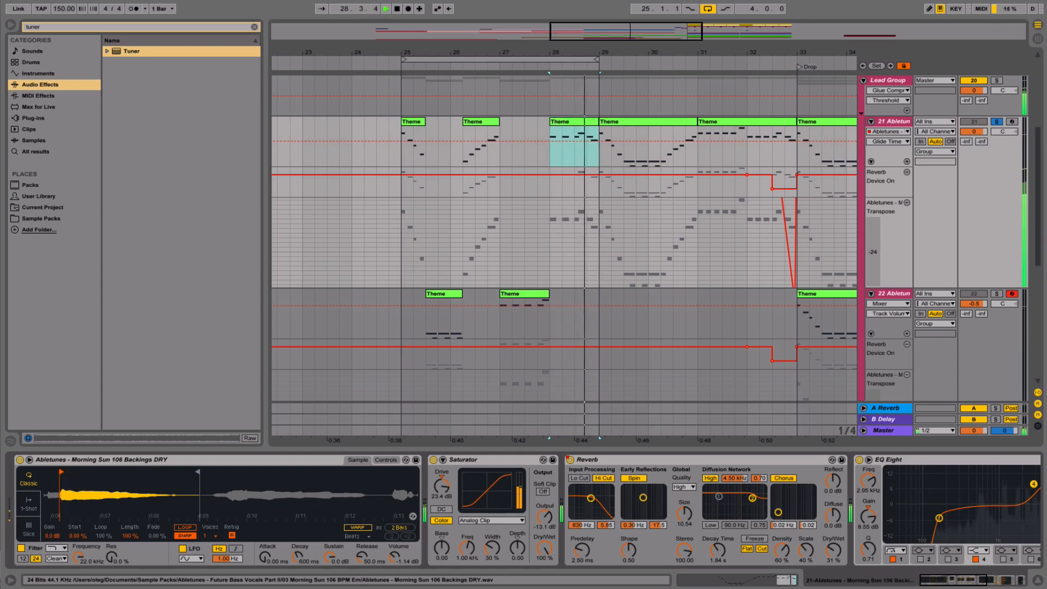
key("space")
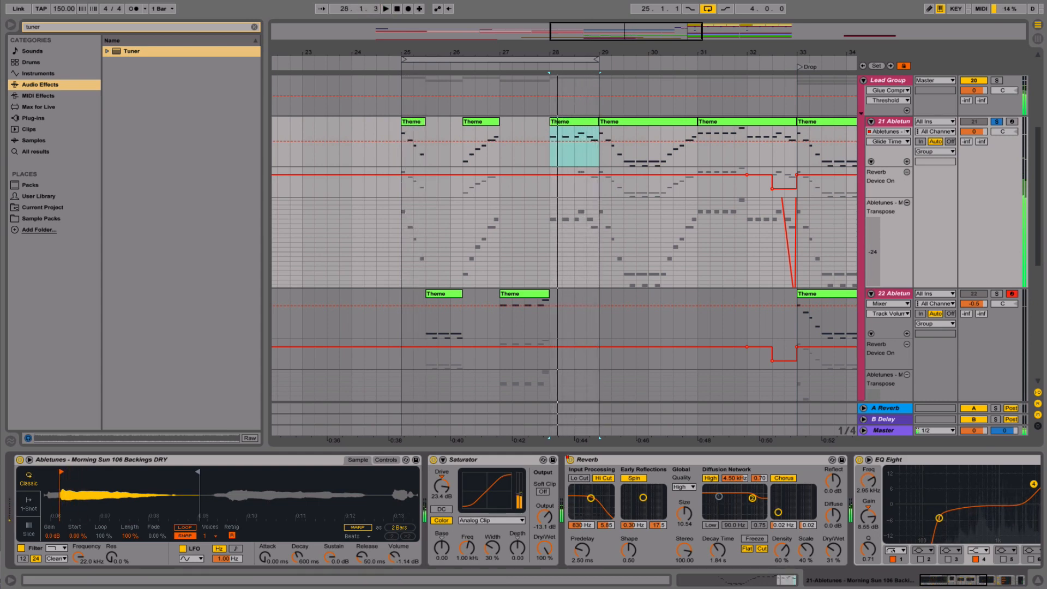
left_click_drag(442, 486, 442, 498)
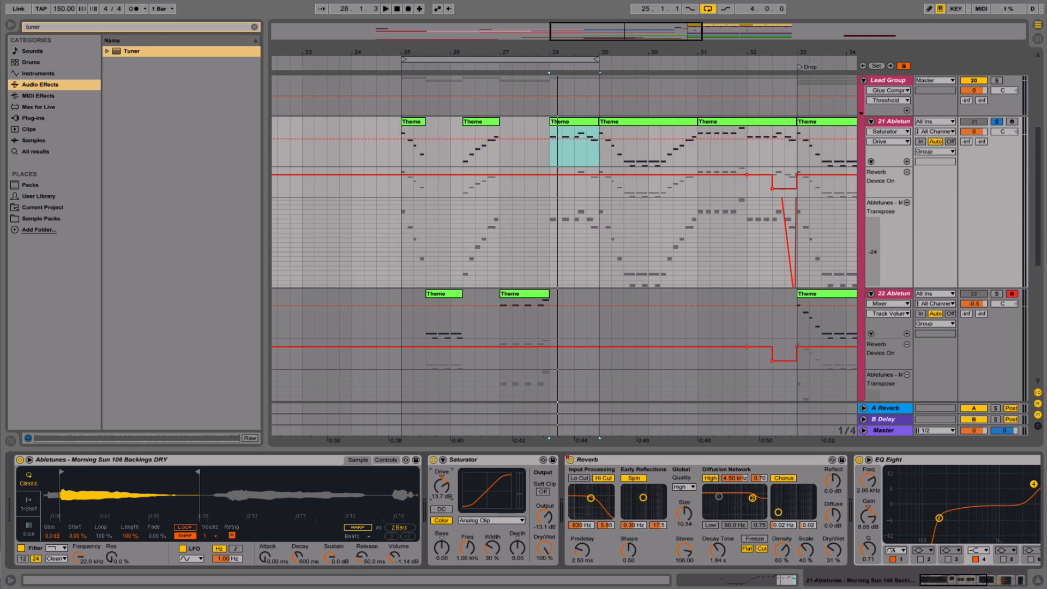
key("space")
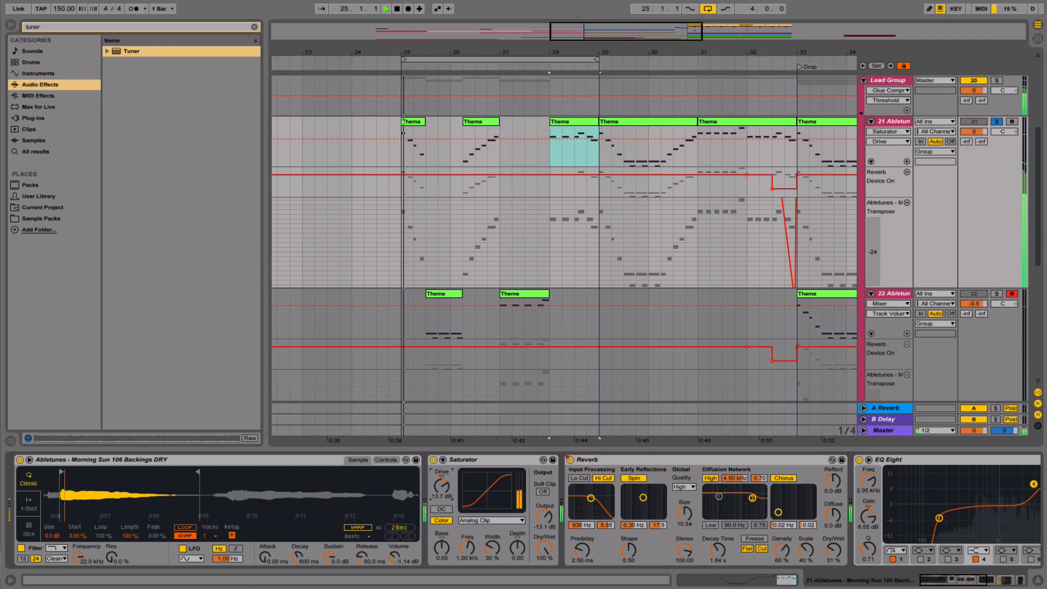
key("space")
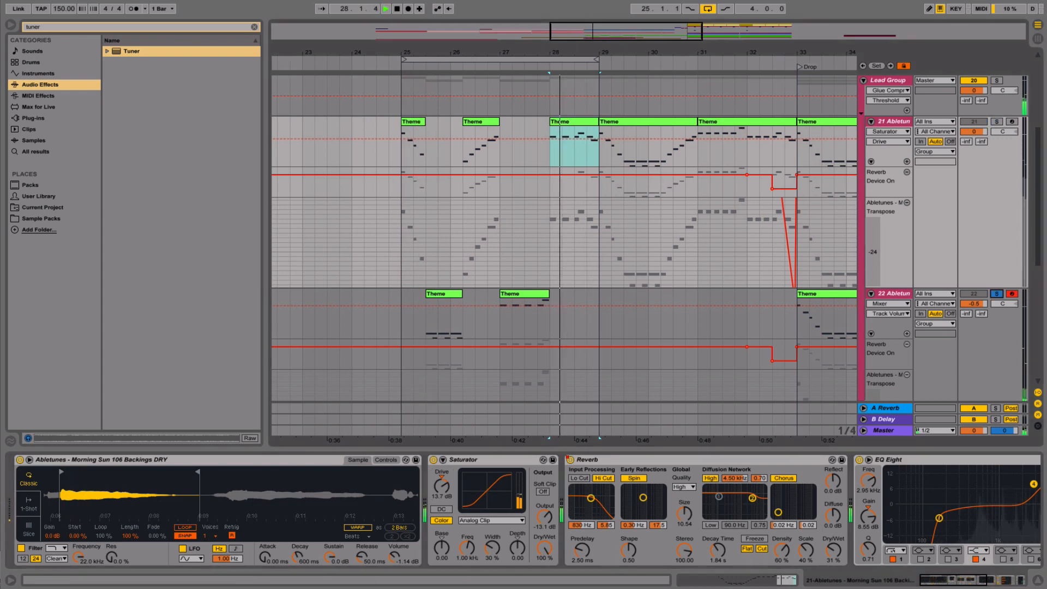
- Audition track 22 in solo, turn its solo off and play both lead tracks together
left_click(443, 293)
key("space")
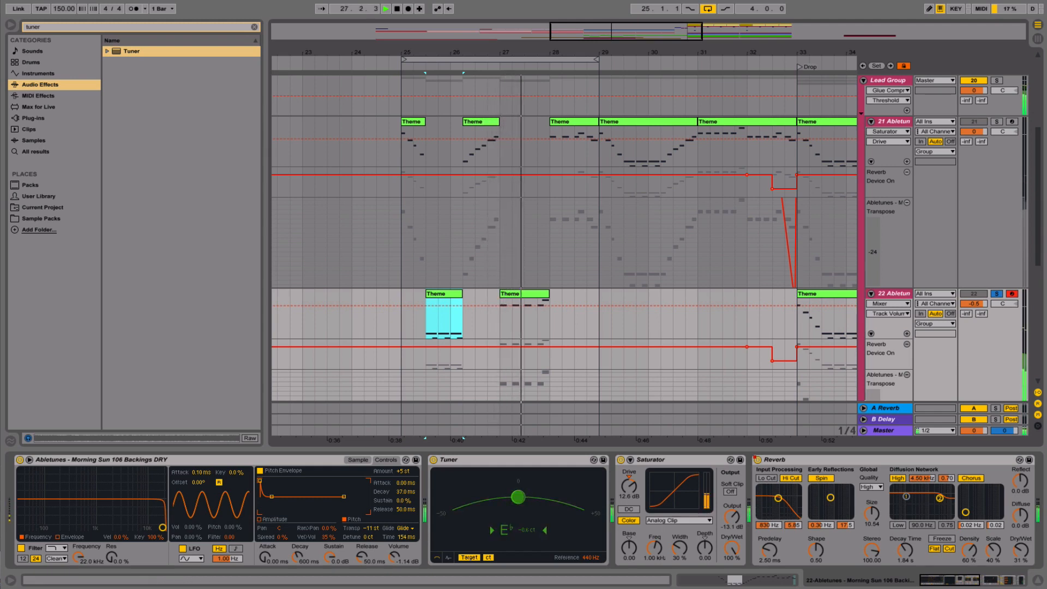
left_click(997, 293)
left_click(523, 294)
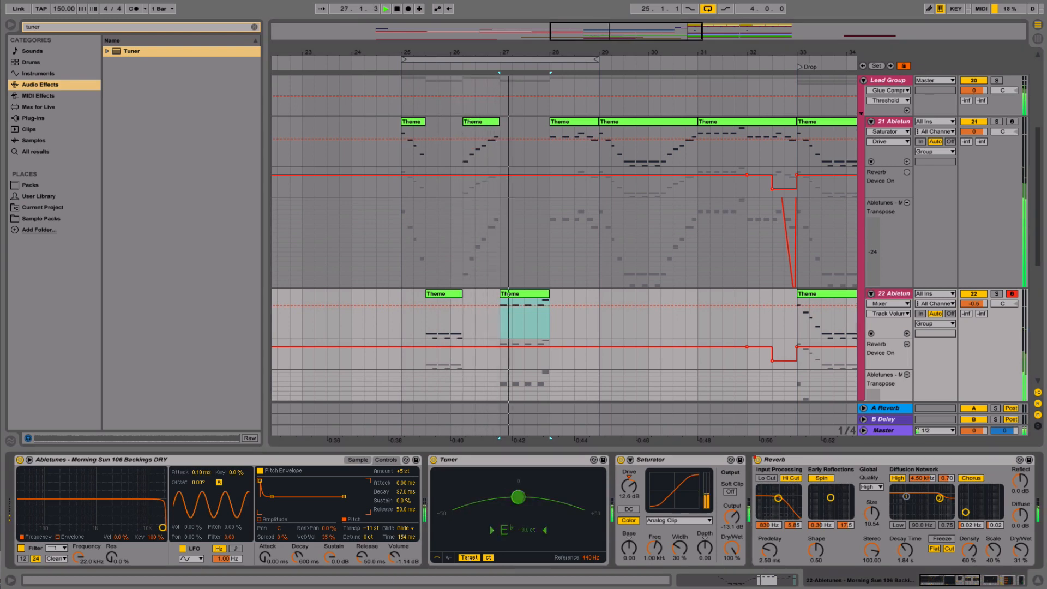
left_click(893, 121)
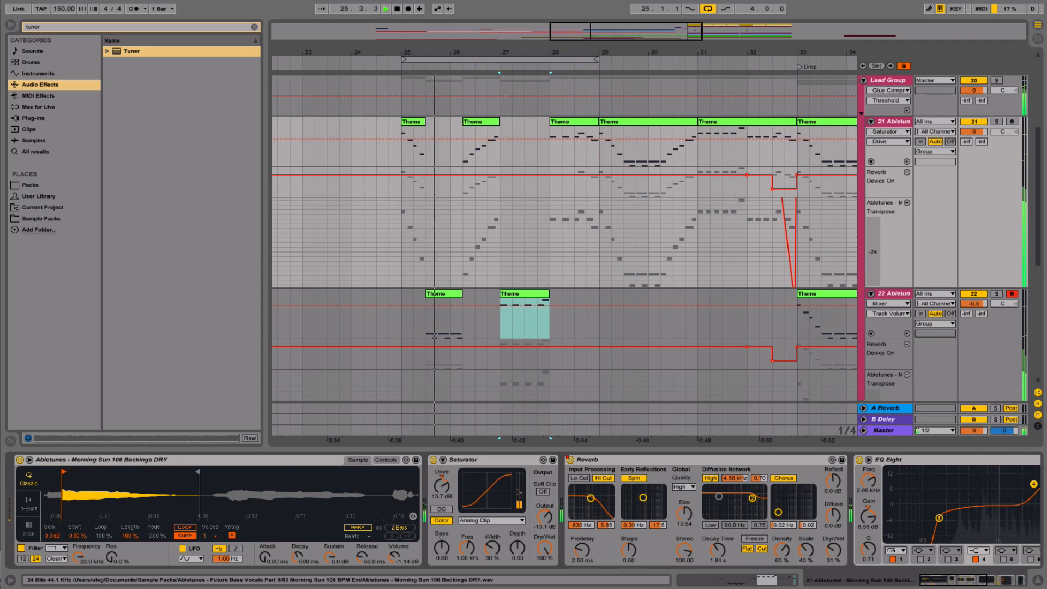
- Turn off the arrangement loop and unlock the automation envelopes
left_click_drag(547, 53, 517, 5)
key("ctrl+l")
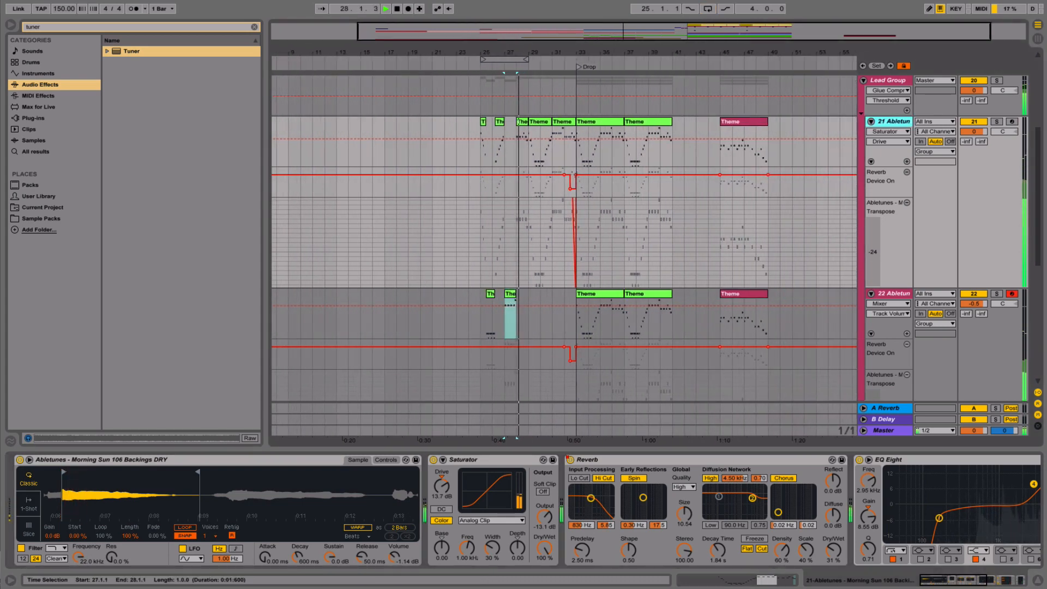
scroll(564, 235, "left", 3)
scroll(564, 235, "right", 4)
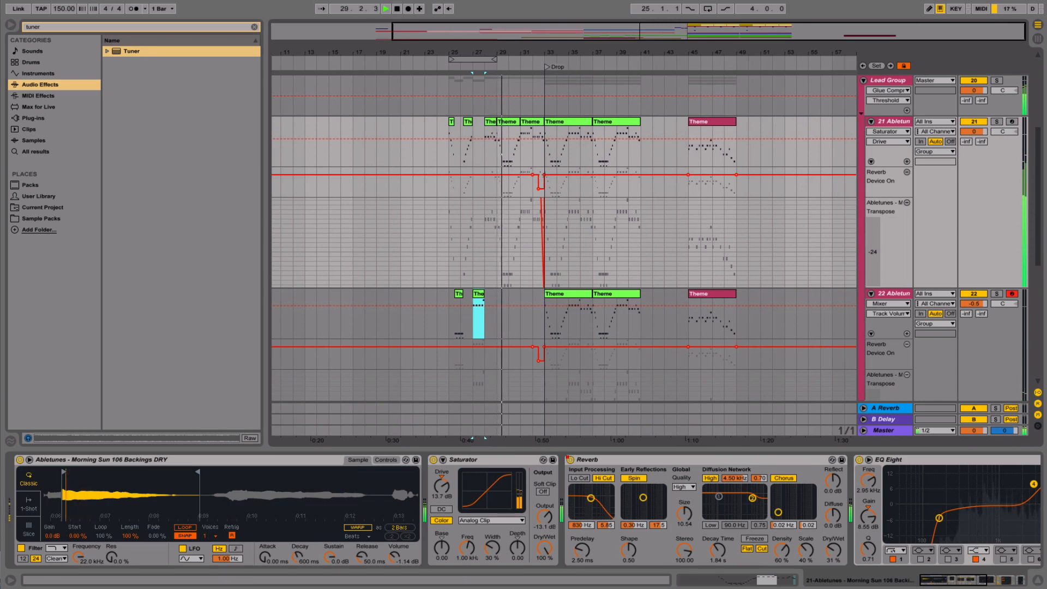
left_click(904, 66)
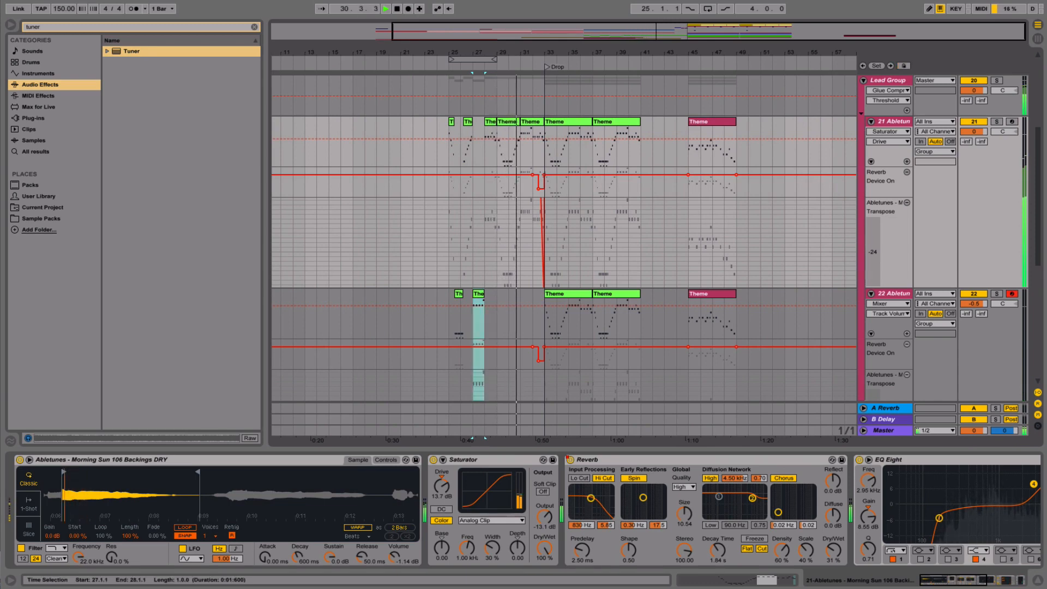
- Replace track 21's Theme clip at 29.1.1 with a copy of tracks 21 and 22's material from 25.1.1 to 27.1.1
left_click_drag(497, 150, 521, 150)
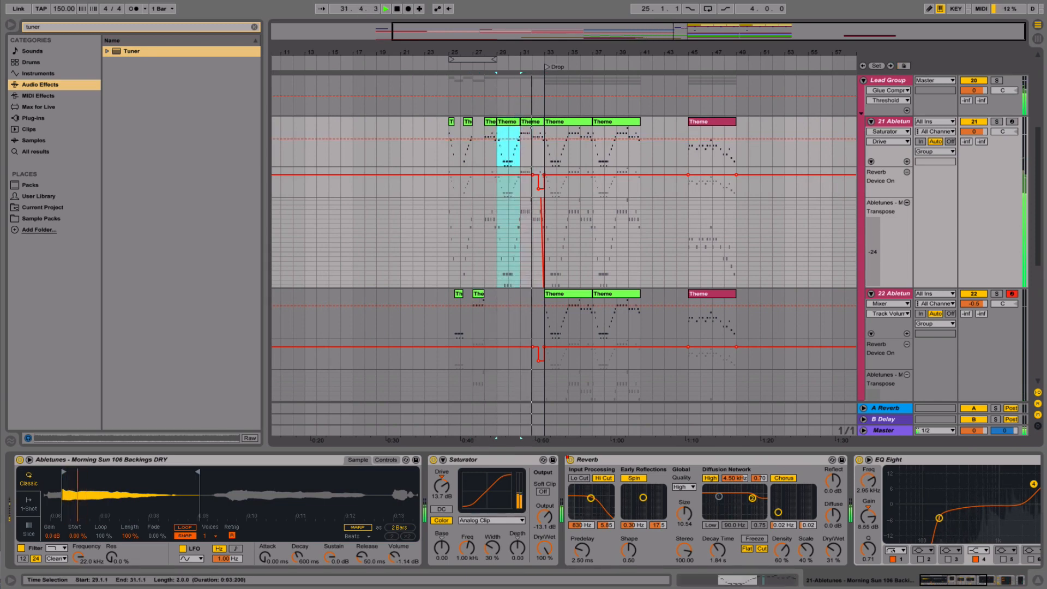
left_click_drag(539, 53, 580, 82)
key("Delete")
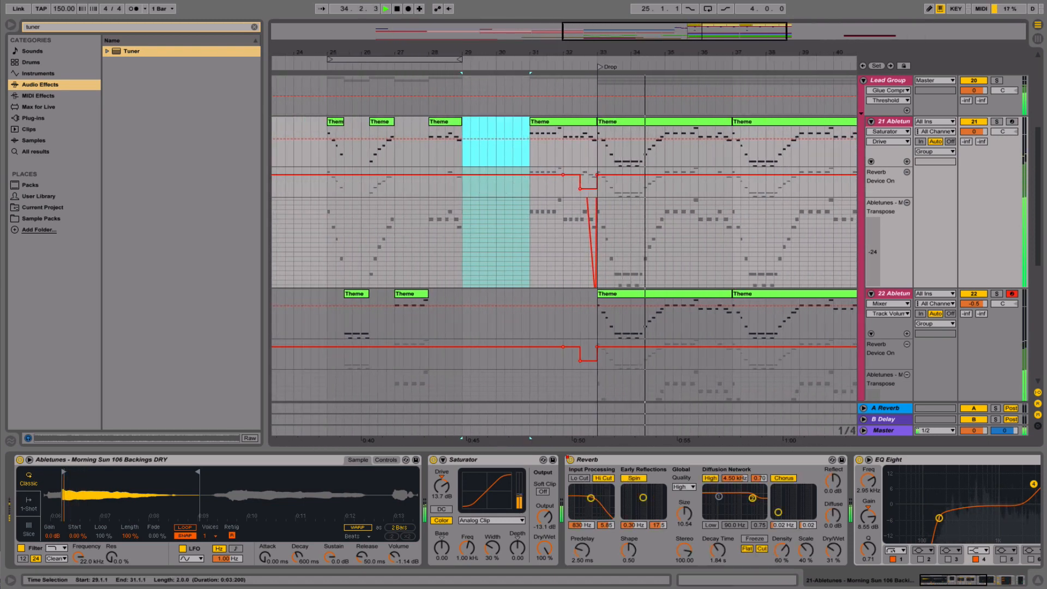
left_click_drag(327, 327, 395, 163)
left_click_drag(345, 294, 481, 295)
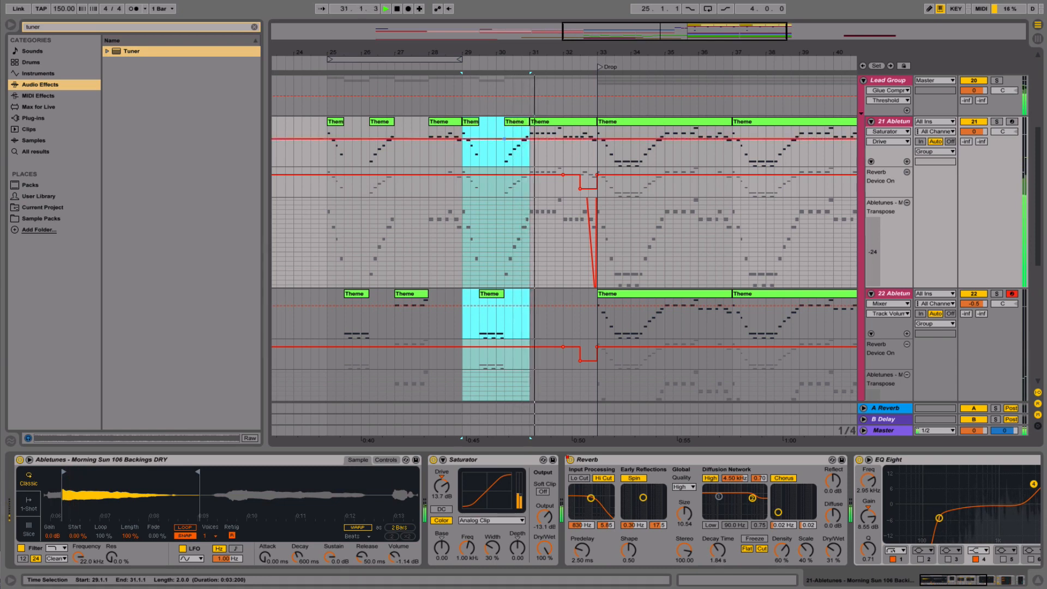
left_click(564, 122)
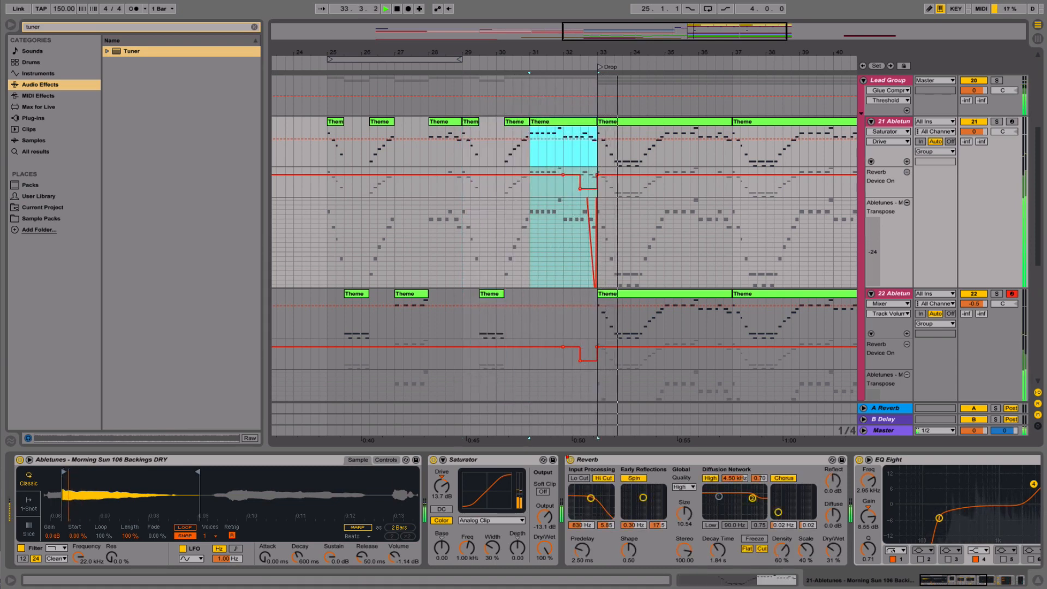
- Hide the device view and fold lead tracks 21 to 23 together
key("ctrl+alt+l")
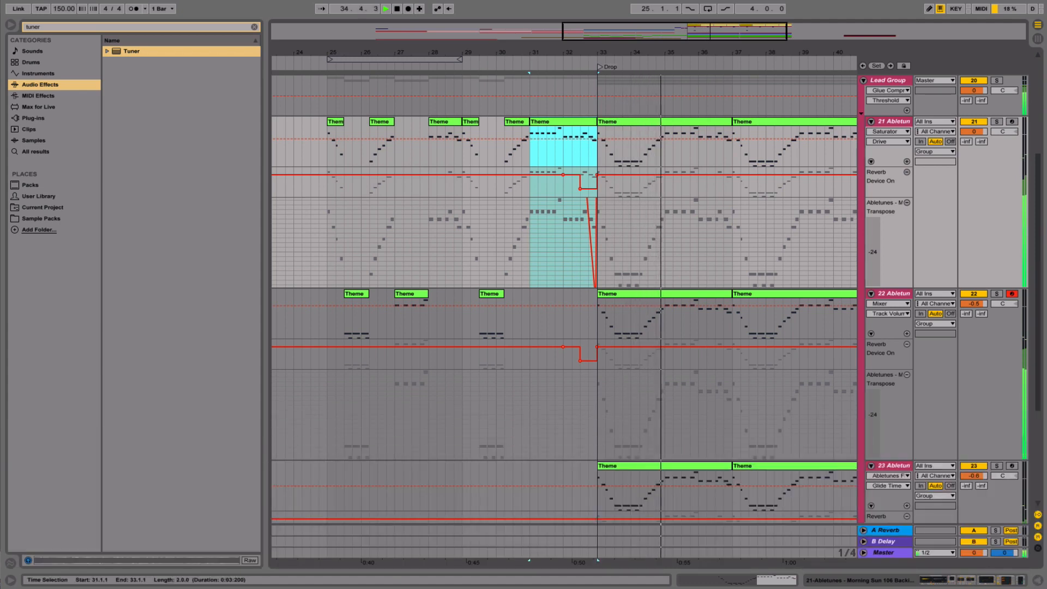
left_click(894, 293, "shift")
left_click(894, 466, "shift")
left_click(871, 466)
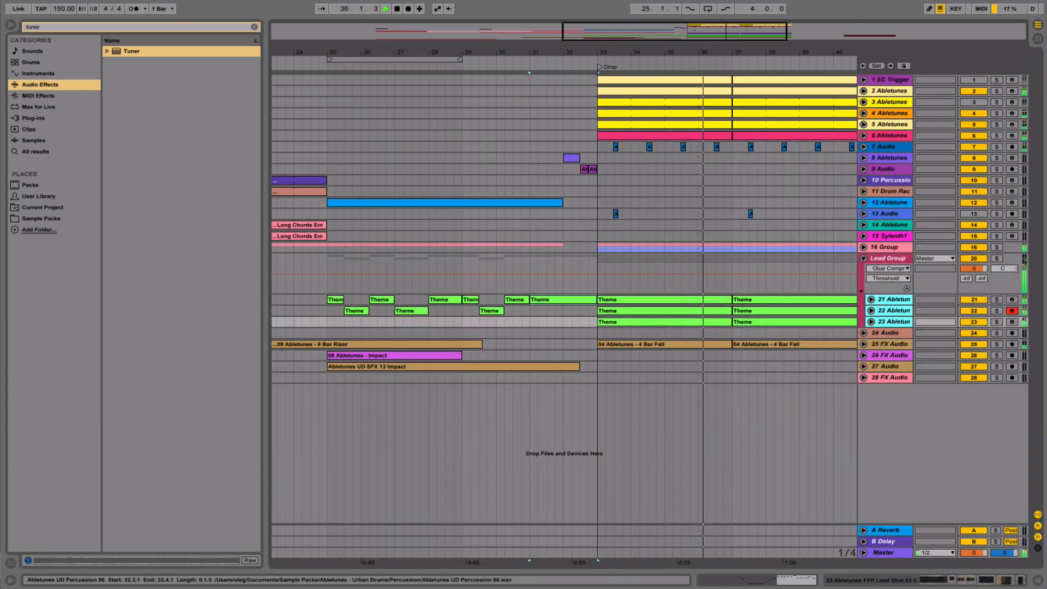
- Play the transition into the drop starting from track 9's audio clip at 32.3.1
left_click(584, 169)
key("space")
key("space")
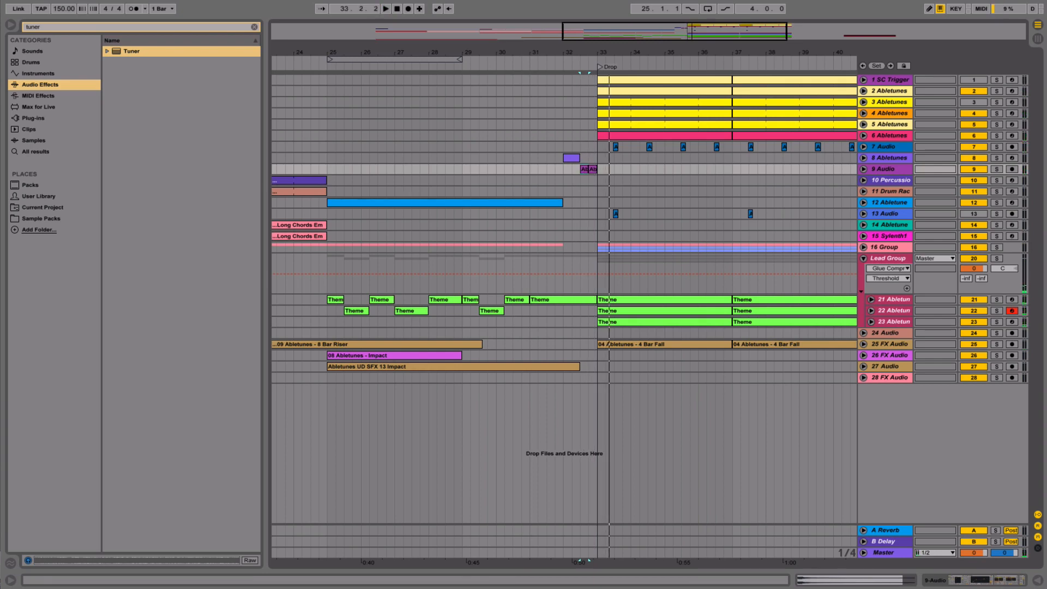
- Unfold lead tracks 21 and 22 and bring their Theme clips after the drop into view
left_click(872, 311)
left_click(872, 300)
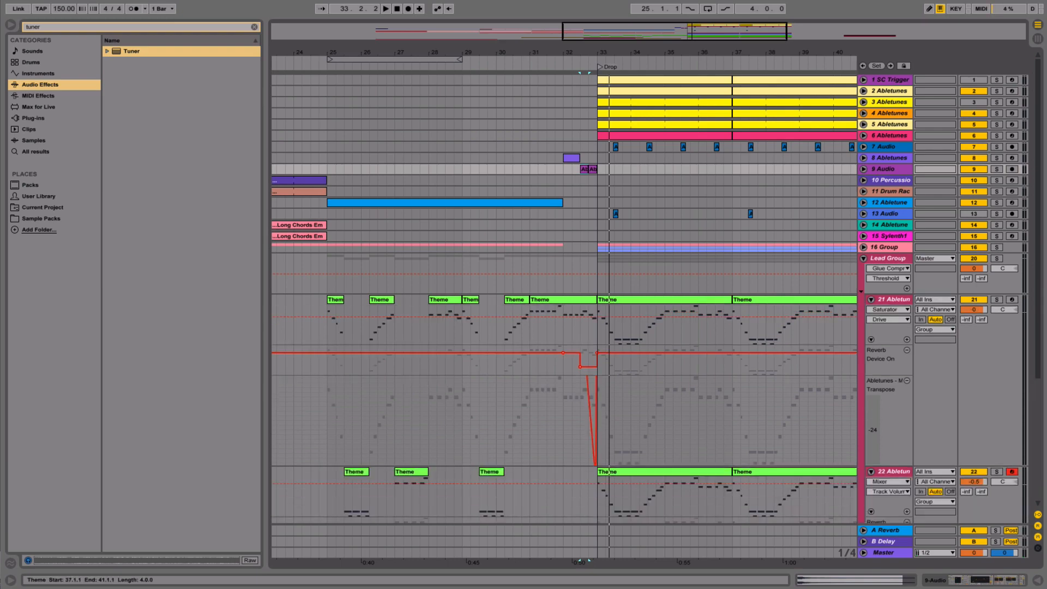
scroll(628, 306, "down", 5)
left_click_drag(594, 300, 548, 215)
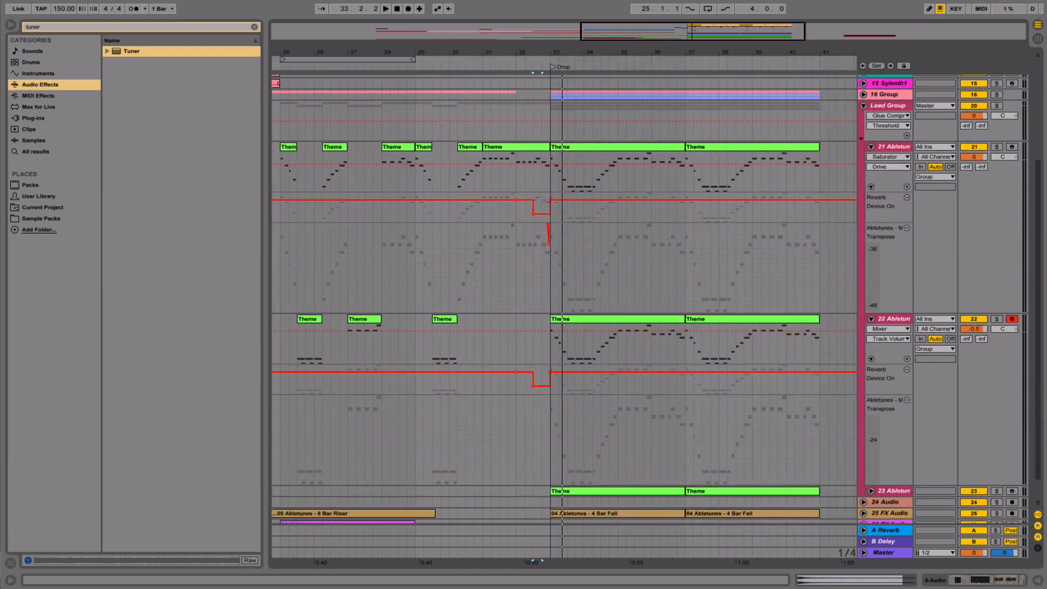
left_click_drag(740, 53, 740, 22)
- Try deleting track 22's Theme clips with their automation from 33.1.1 to 41.3.1, and undo it
left_click_drag(637, 347, 794, 347)
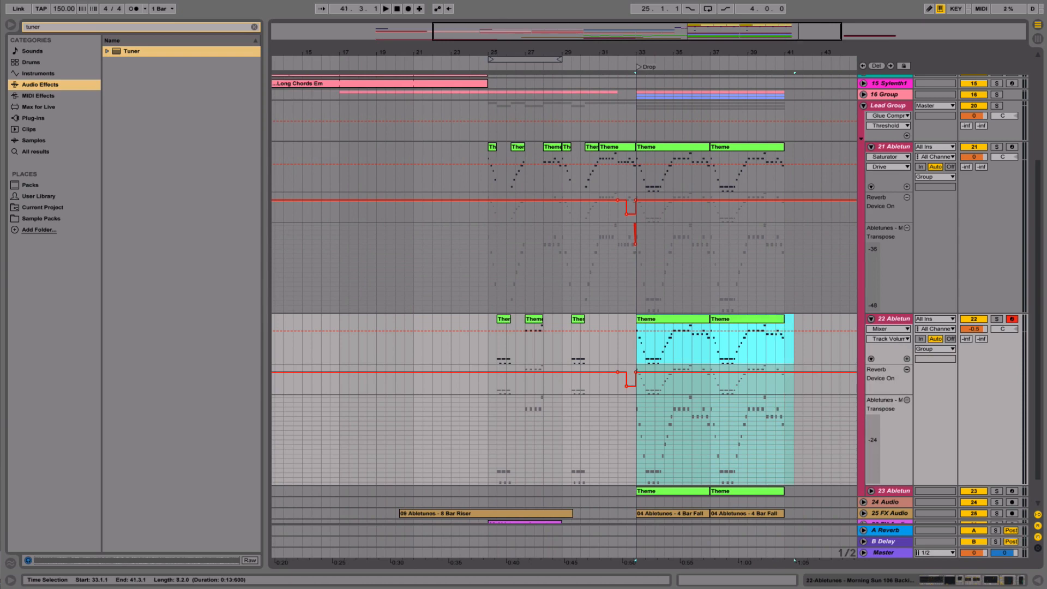
key("Delete")
key("ctrl+z")
- Lock the automation envelopes and delete track 22's Theme clips between 32.1.1 and 42.1.1
left_click(904, 65)
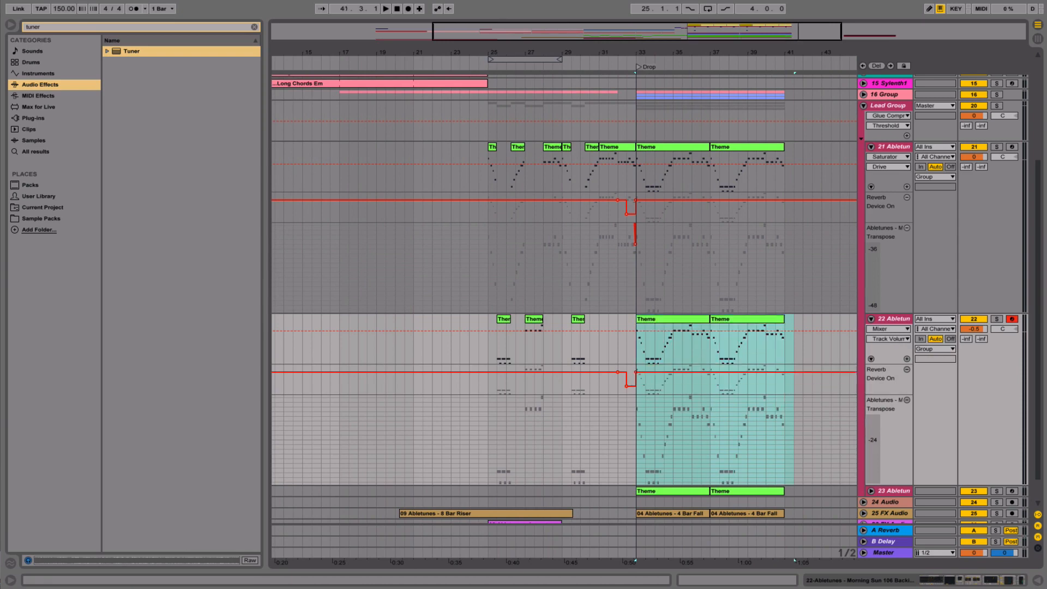
left_click_drag(618, 346, 803, 346)
key("Delete")
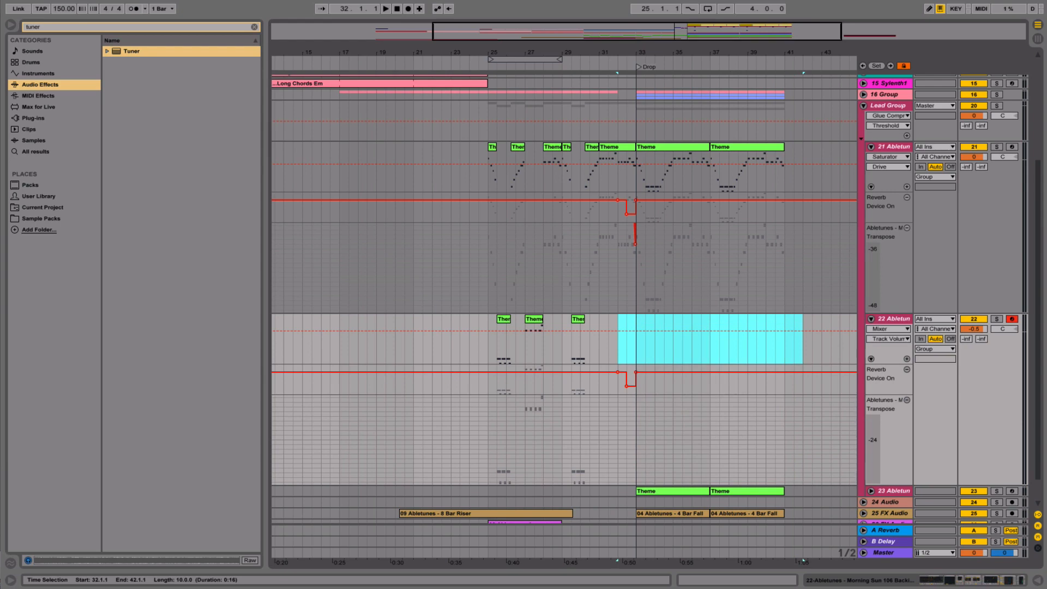
left_click(636, 347)
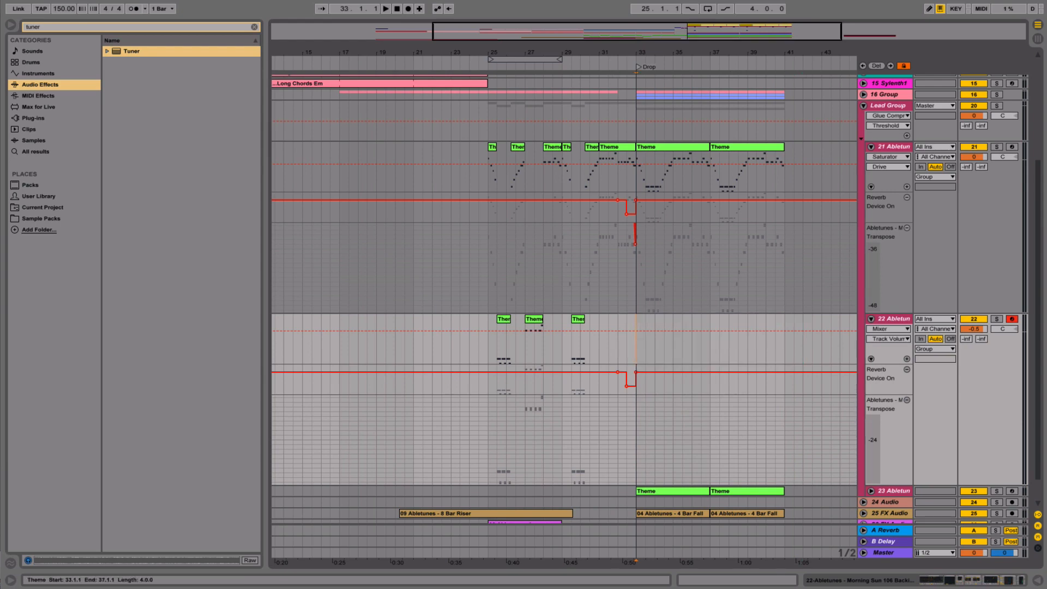
- Delete track 21's two Theme clips between 33.1.1 and 41.1.1
left_click_drag(637, 172, 729, 171)
left_click(747, 147, "shift")
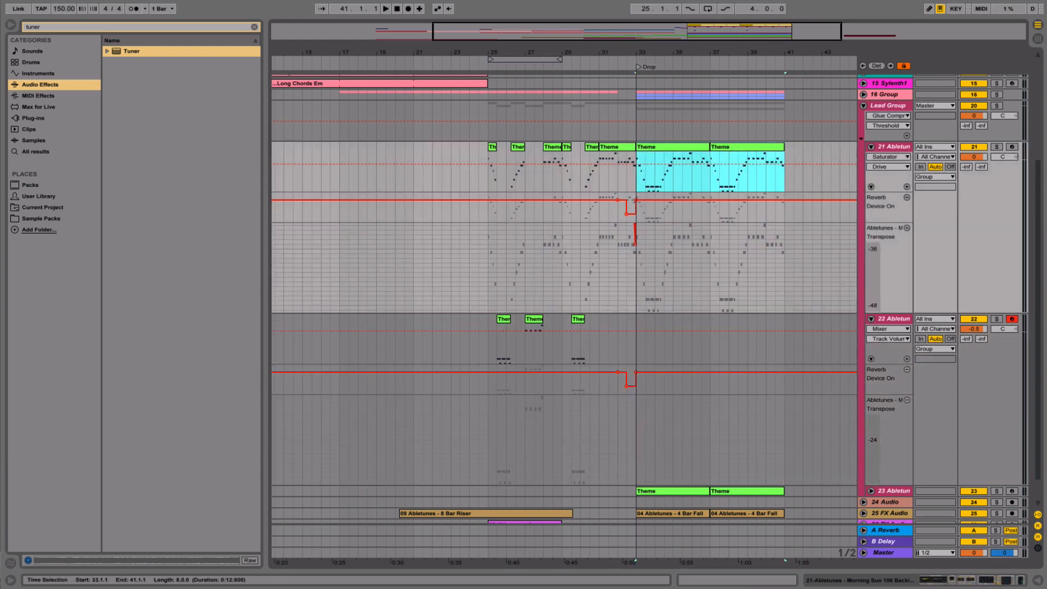
key("Delete")
- Copy the split Theme pattern of tracks 21 and 22 from 25.1.1 to 29.1.1 and paste it twice in a row from 33.1.1
left_click_drag(489, 347, 562, 175)
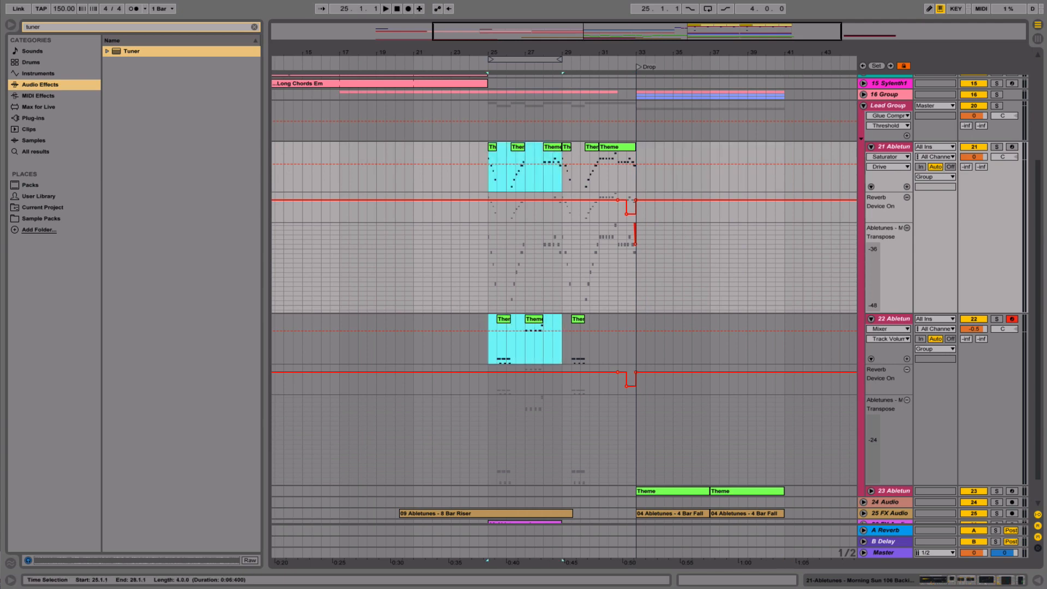
left_click(637, 172)
key("ctrl+v")
key("ctrl+v")
- Play the drop with the split lead pattern from 33.1.1
left_click(636, 172)
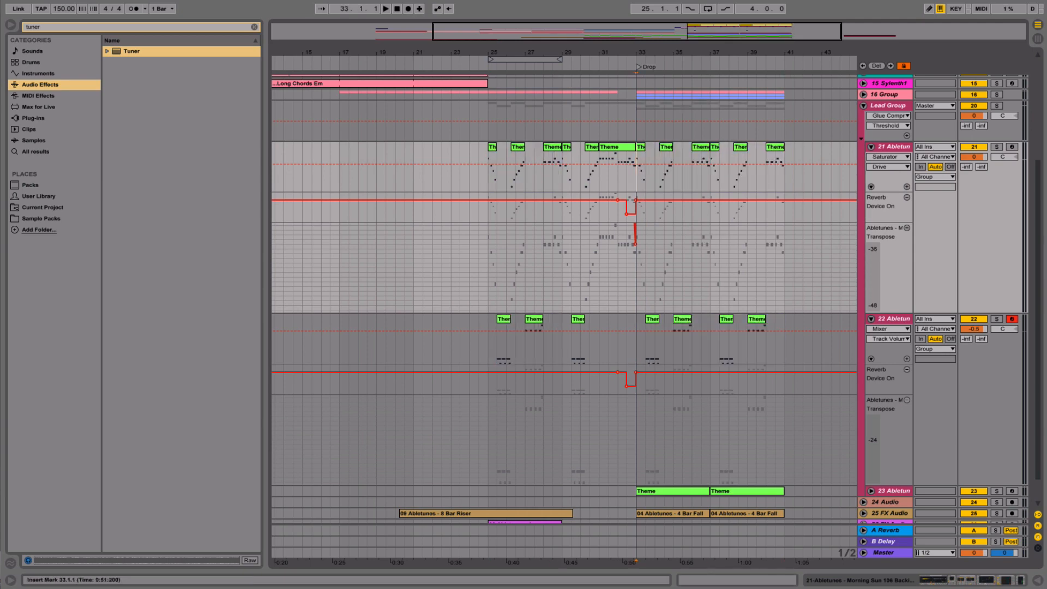
key("space")
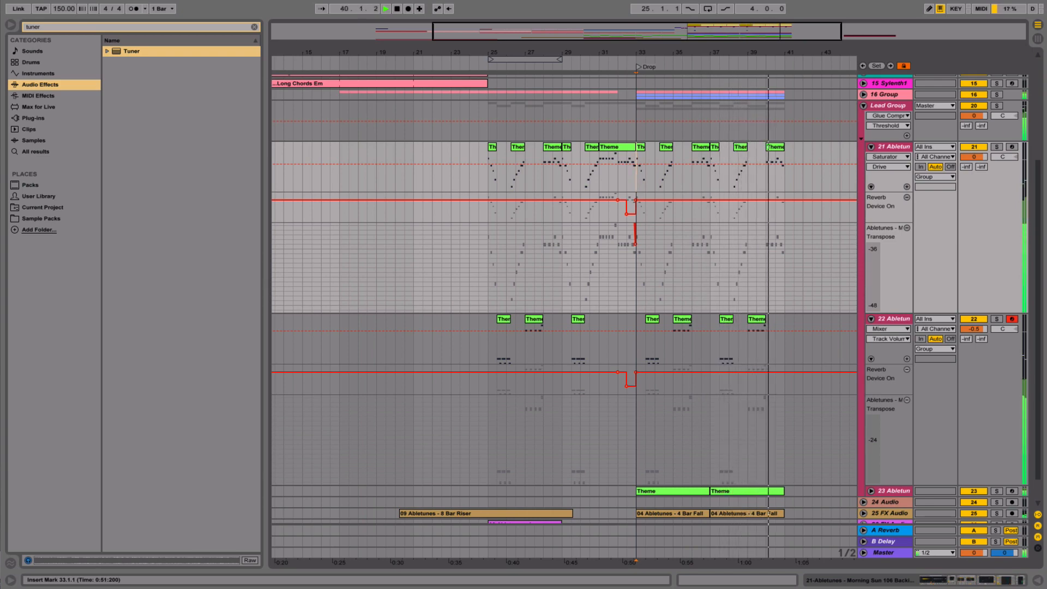
key("space")
- Solo track 21 and open its last Theme clip, from 40.1.1 to 41.1.1, for note editing
left_click_drag(786, 52, 786, 117)
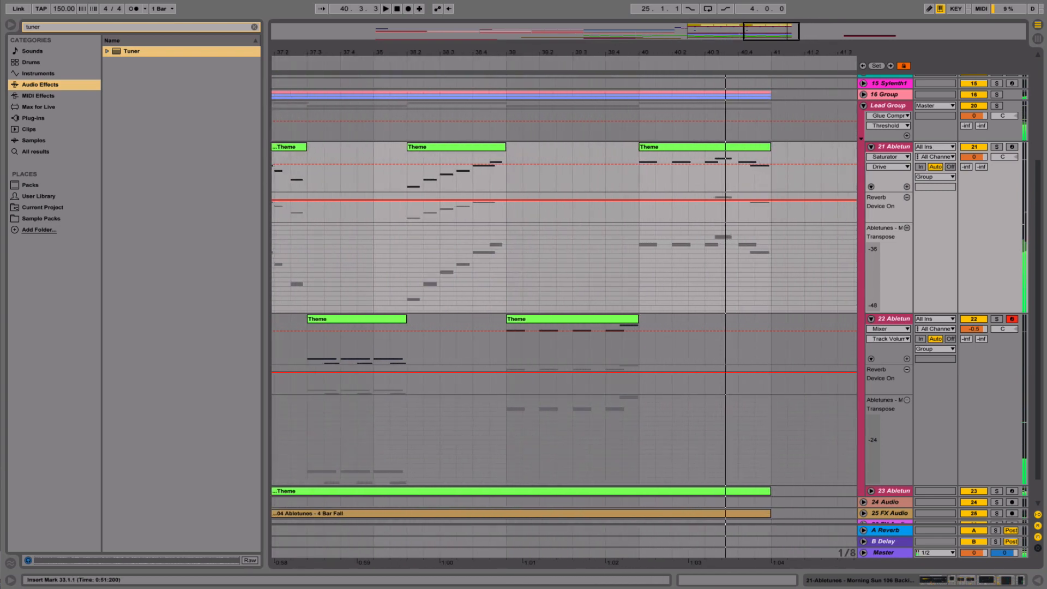
key("space")
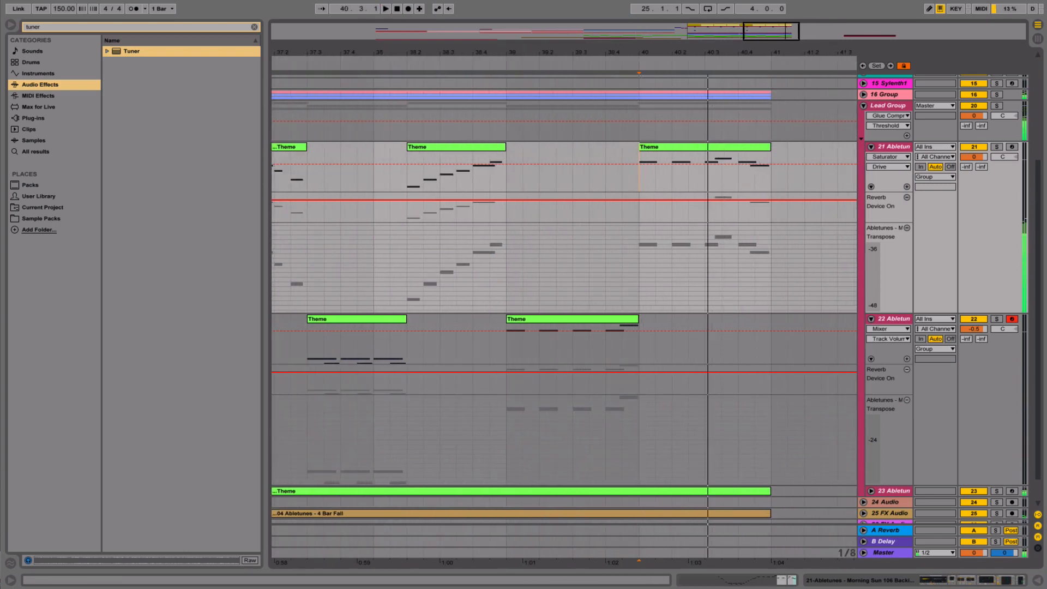
left_click(997, 147)
left_click(762, 146)
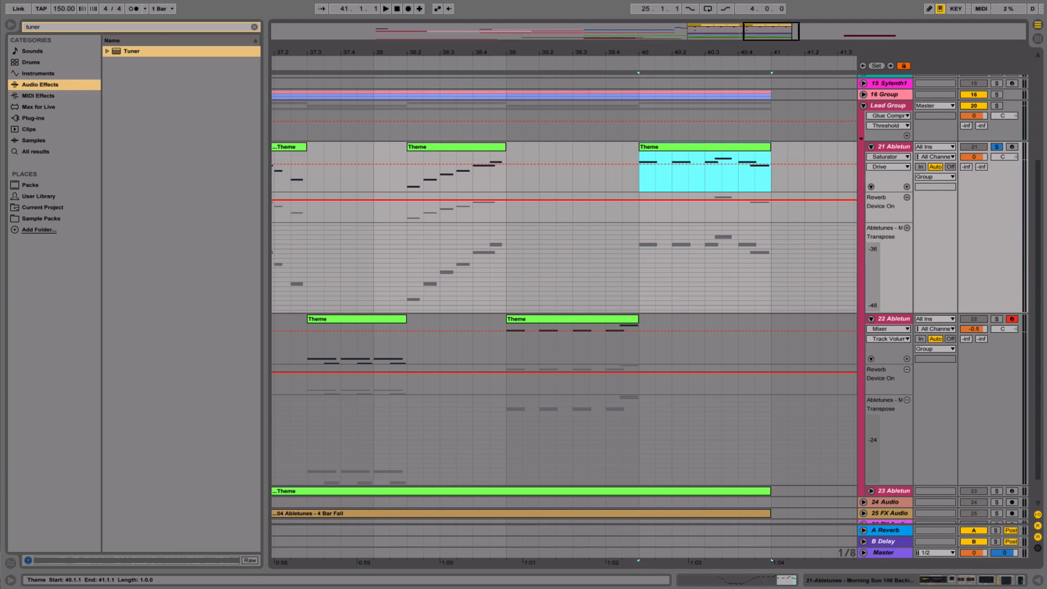
key("space")
double_click(763, 146)
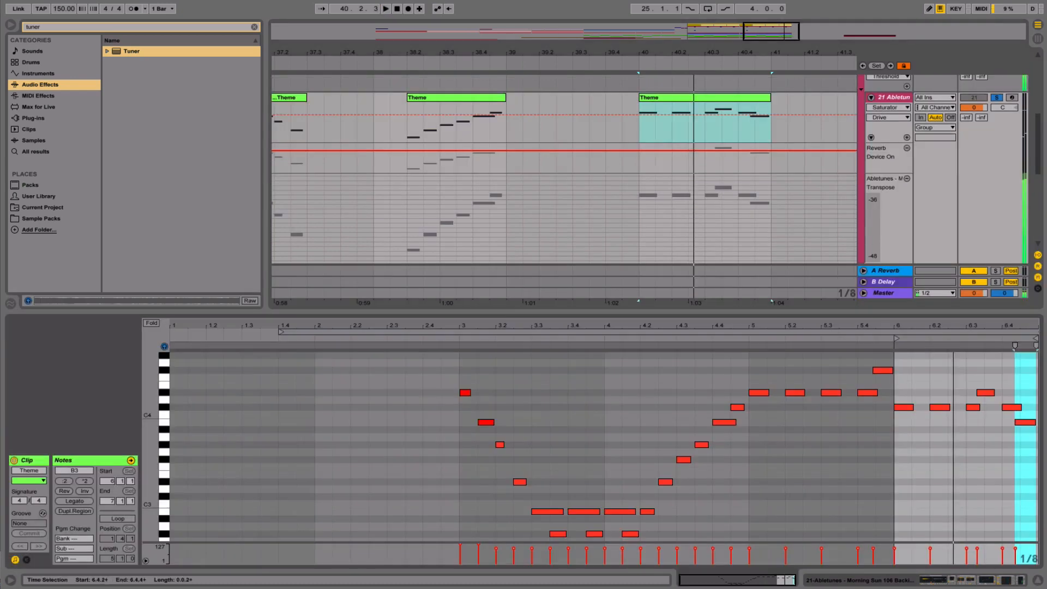
- Move the D#4 note in the clip's last bar to 6.3.1 and lengthen it to 6.3.4
key("space")
key("space")
key("space")
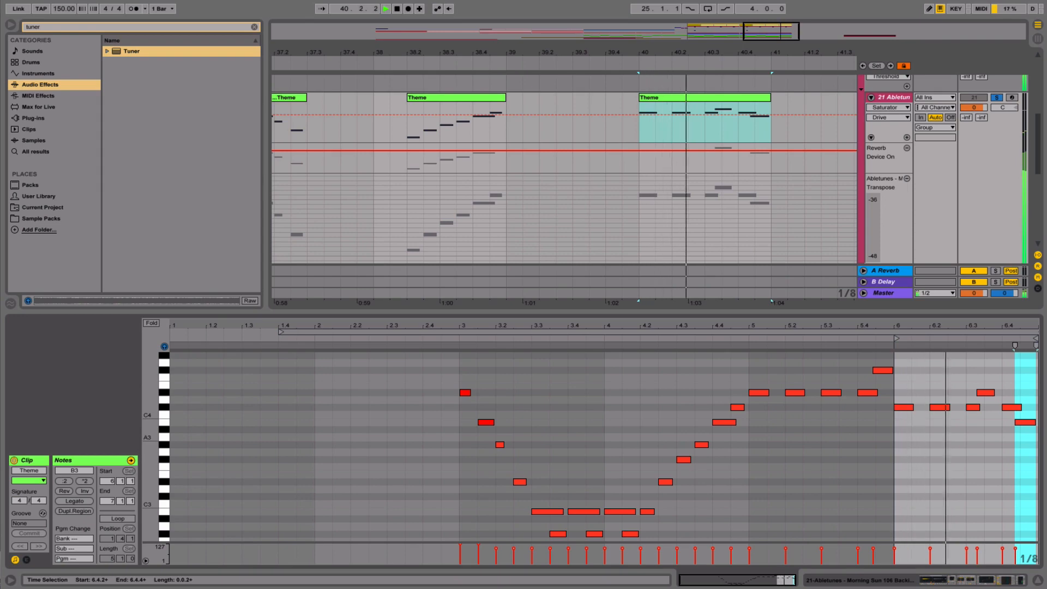
key("space")
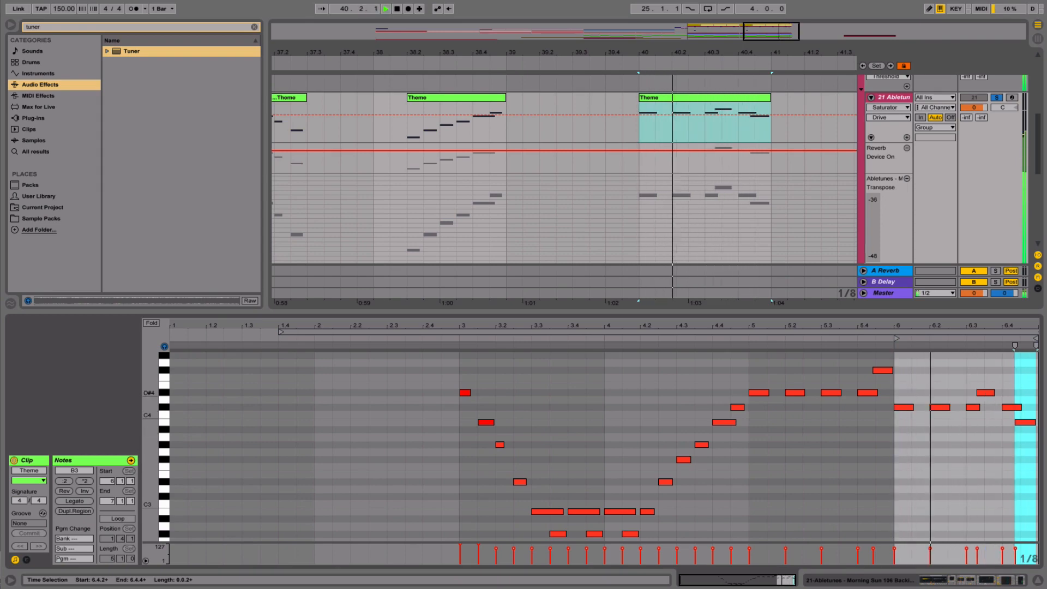
left_click_drag(986, 392, 976, 393)
key("space")
key("space")
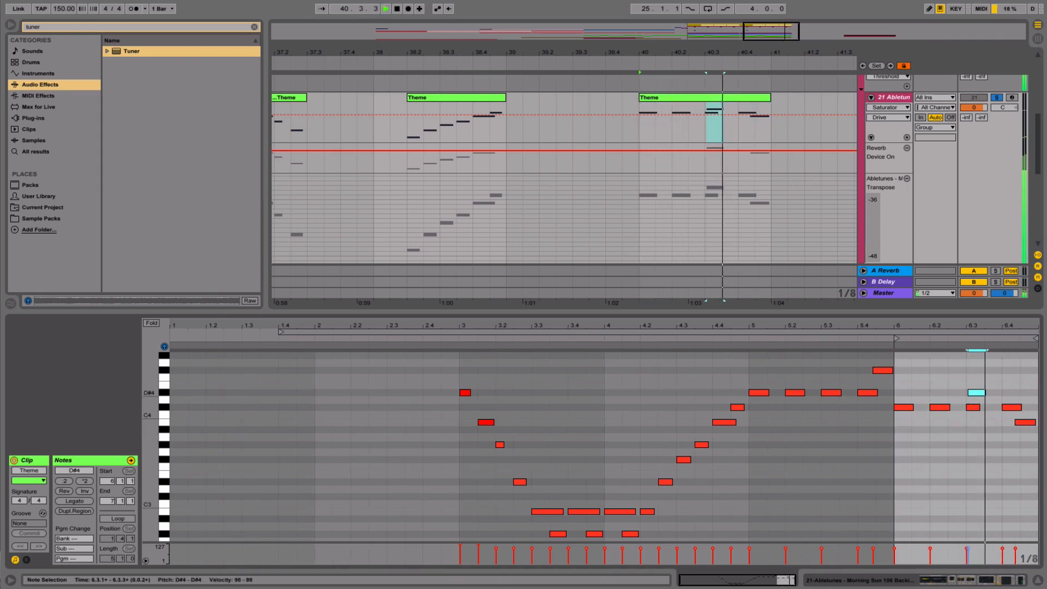
key("space")
left_click_drag(987, 393, 993, 393)
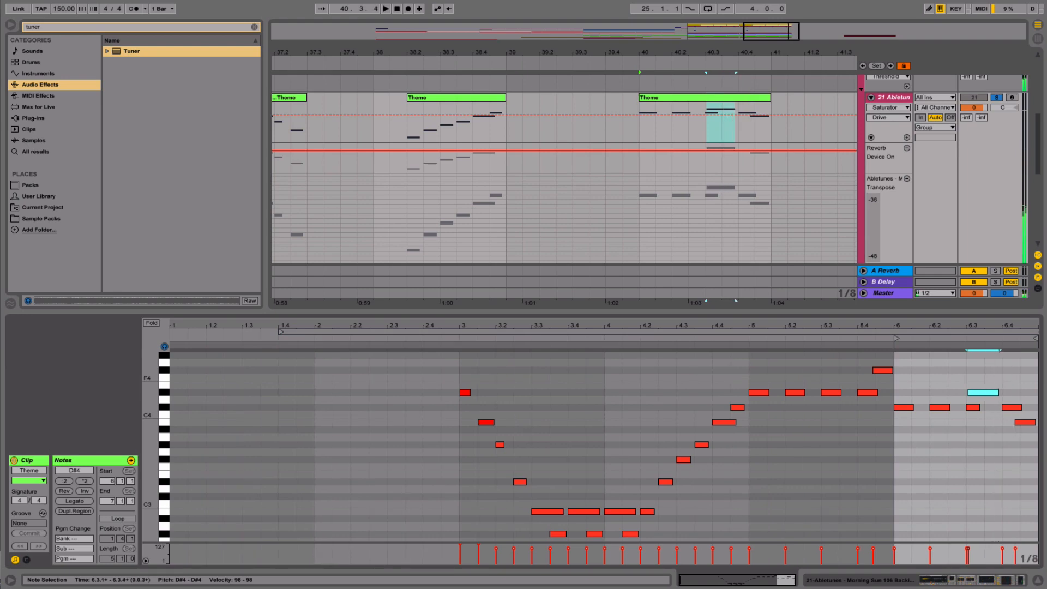
- Try a short F#4 note at 6.3.2 above the long D#4 note, and delete it
double_click(990, 372)
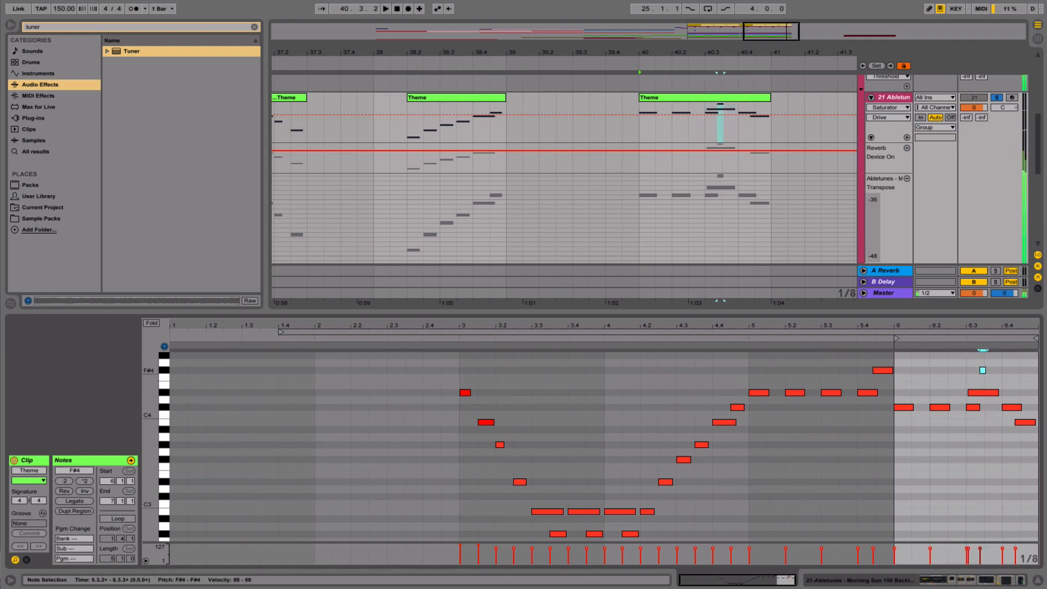
key("space")
left_click(1002, 373)
key("space")
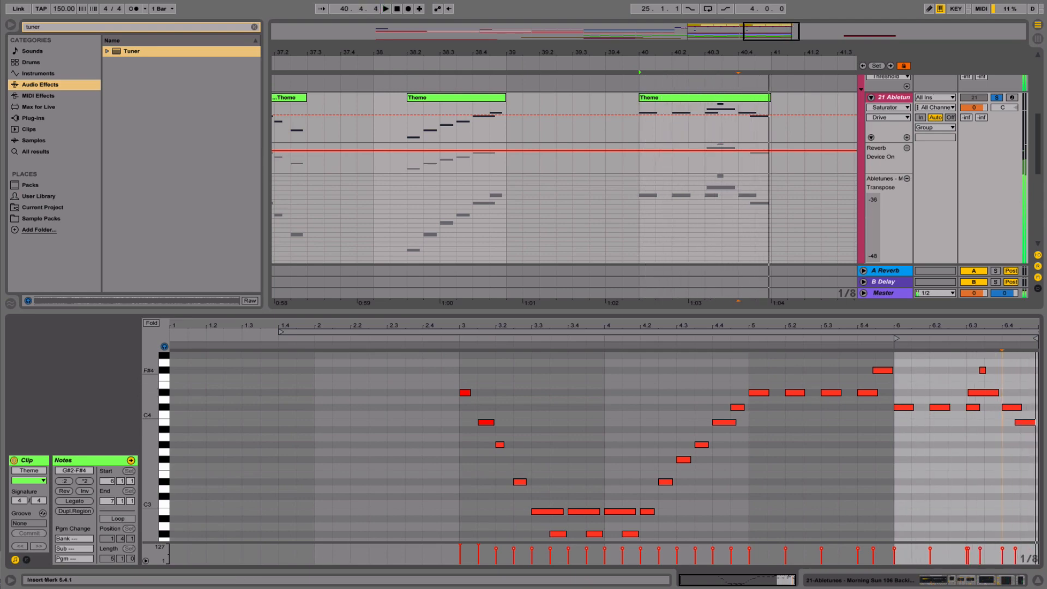
double_click(983, 371)
key("space")
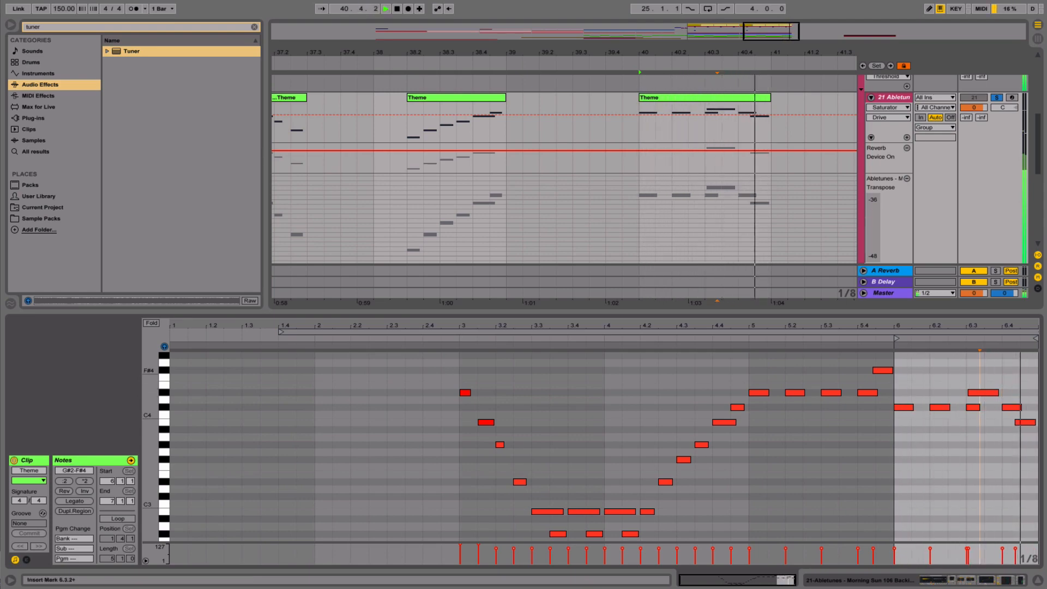
key("space")
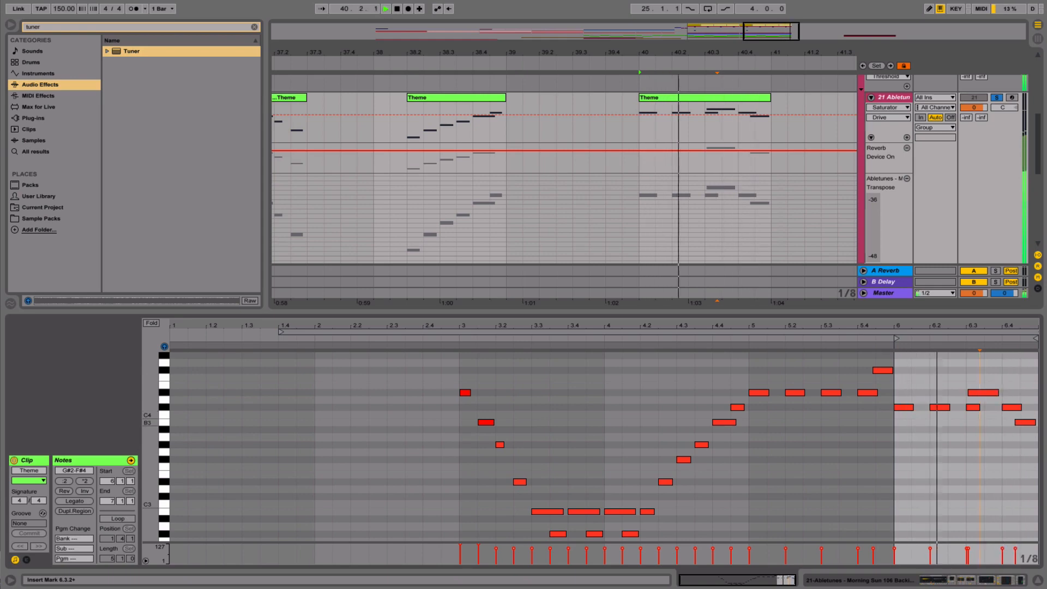
- Shorten the C#4 note at 6.1.1 and add a B3 note from 6.1.3 to 6.2.1
key("space")
left_click_drag(913, 408, 918, 422)
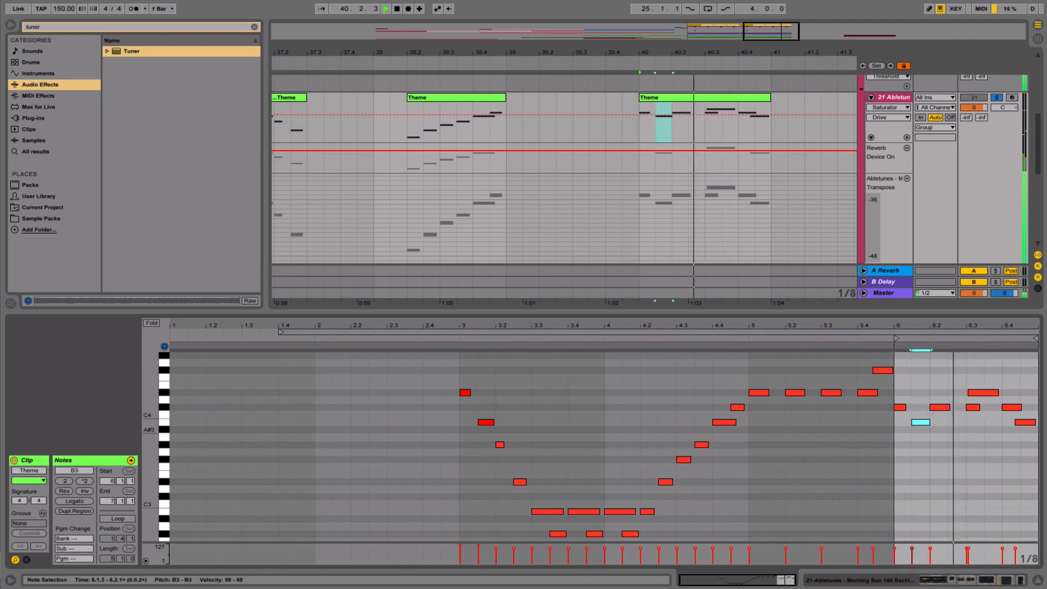
key("space")
left_click(900, 436)
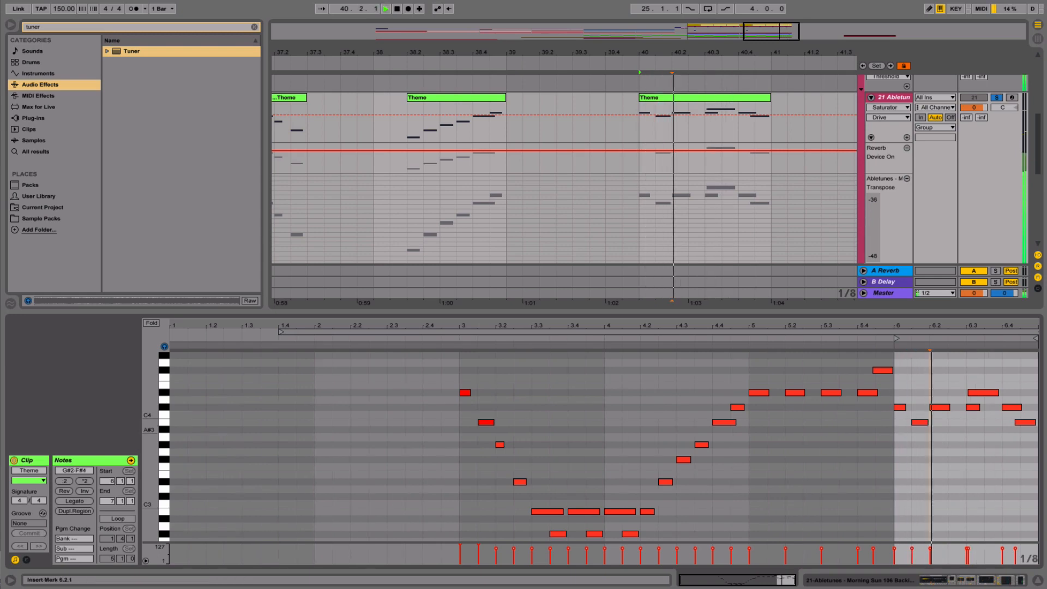
key("space")
- Lengthen the C#4 note at 6.2.1 and add a short D#3 note from 6.2.3 to 6.2.4
key("space")
left_click_drag(949, 407, 955, 407)
key("space")
double_click(957, 429)
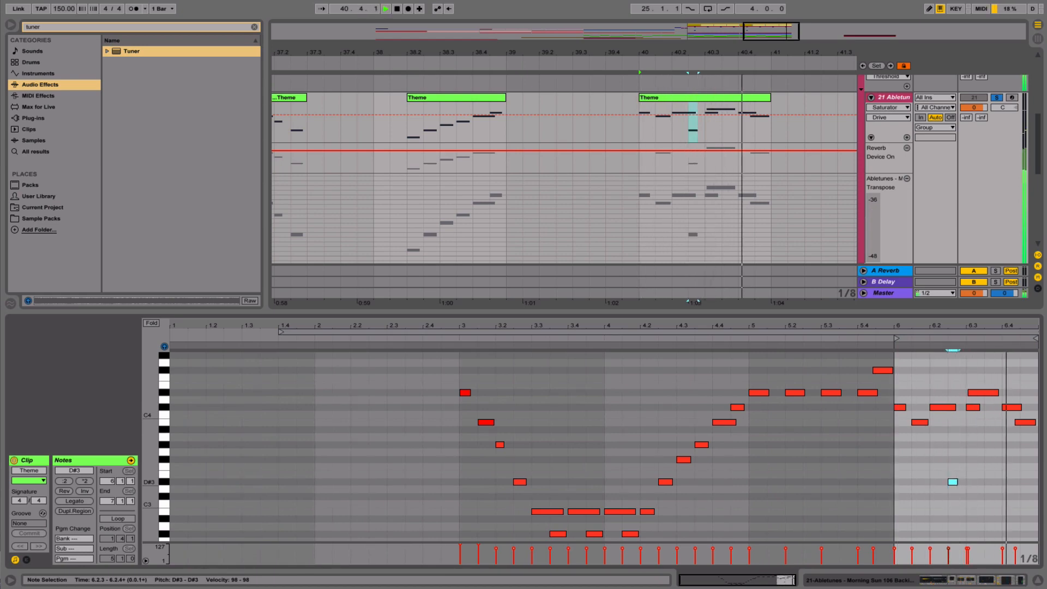
key("space")
key("space")
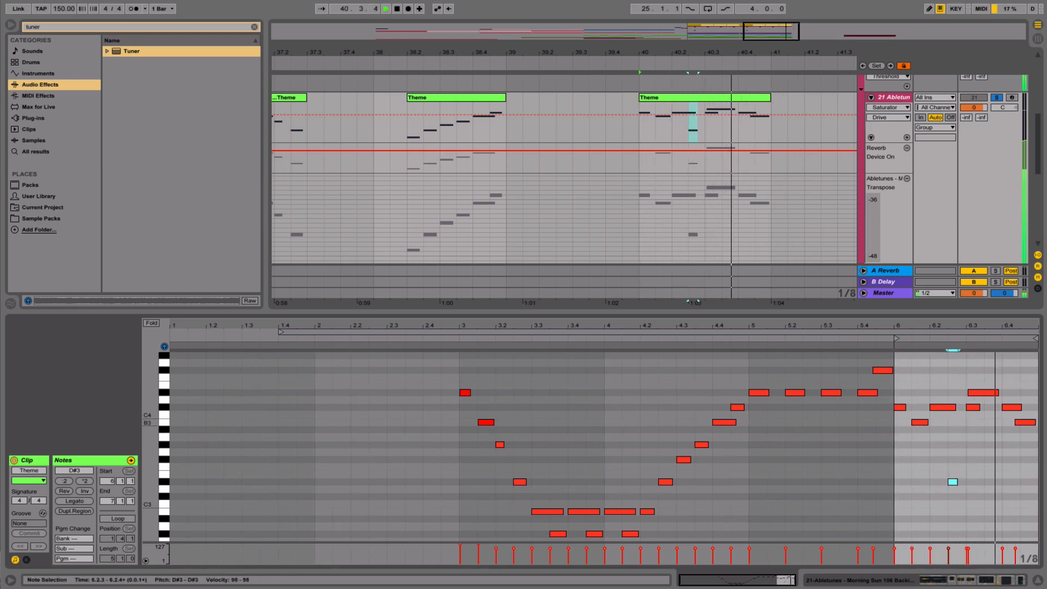
key("space")
- Trim the C#4 note at 6.4.1 slightly and shift the closing B3 note a little later
left_click_drag(1025, 422, 1019, 408)
key("space")
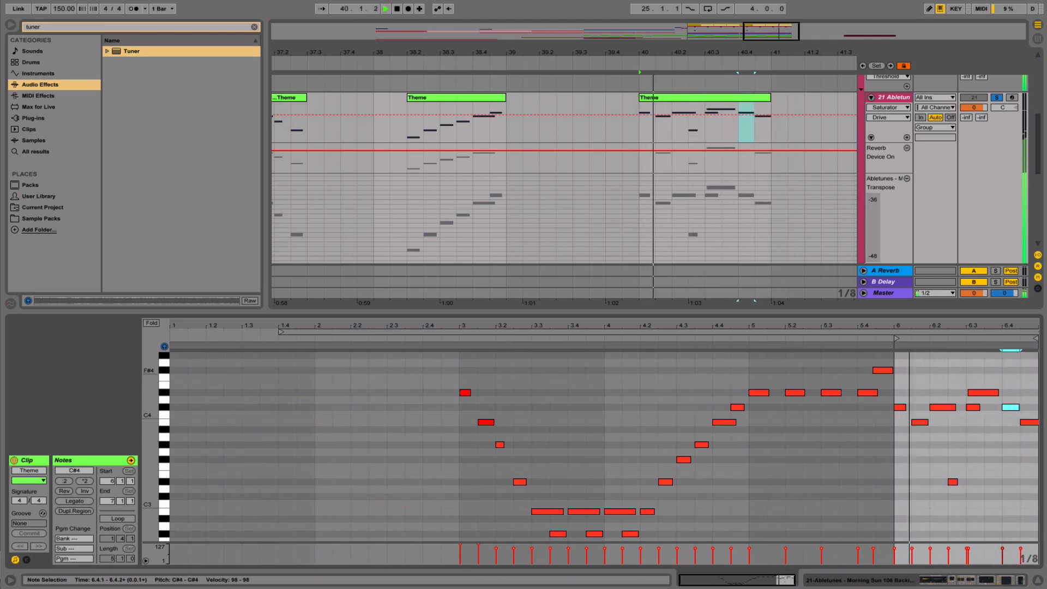
key("space")
- Unsolo track 21, play the reworked ending with all tracks, and close the note editor
left_click(997, 98)
key("space")
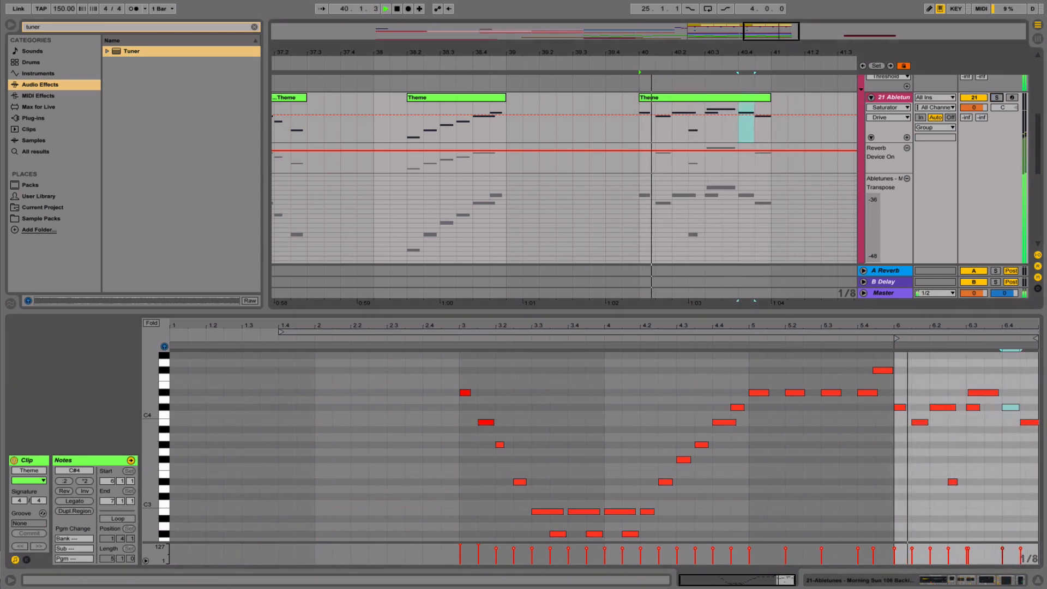
key("space")
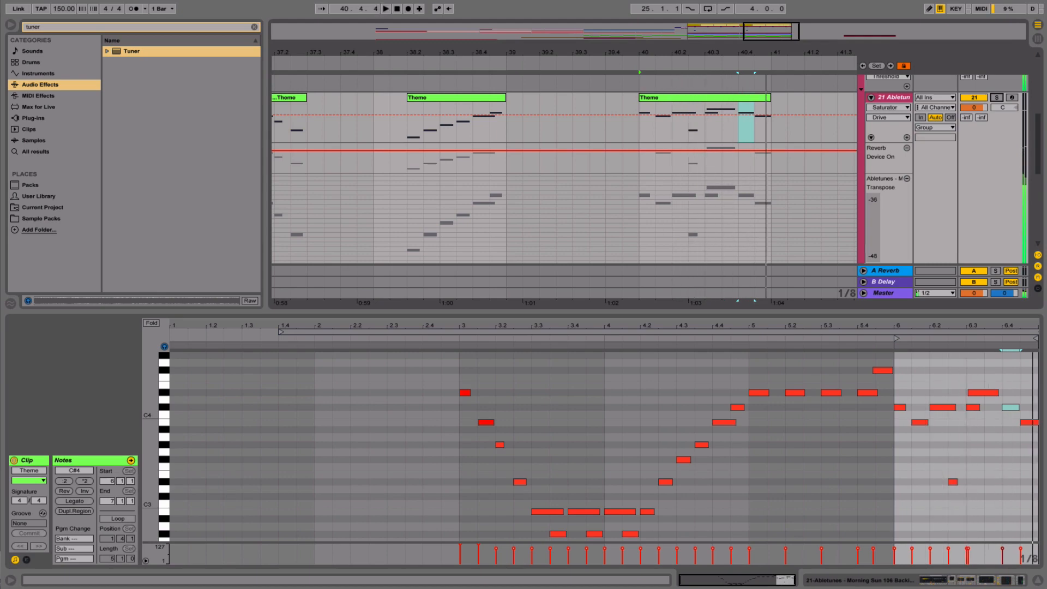
key("ctrl+alt+l")
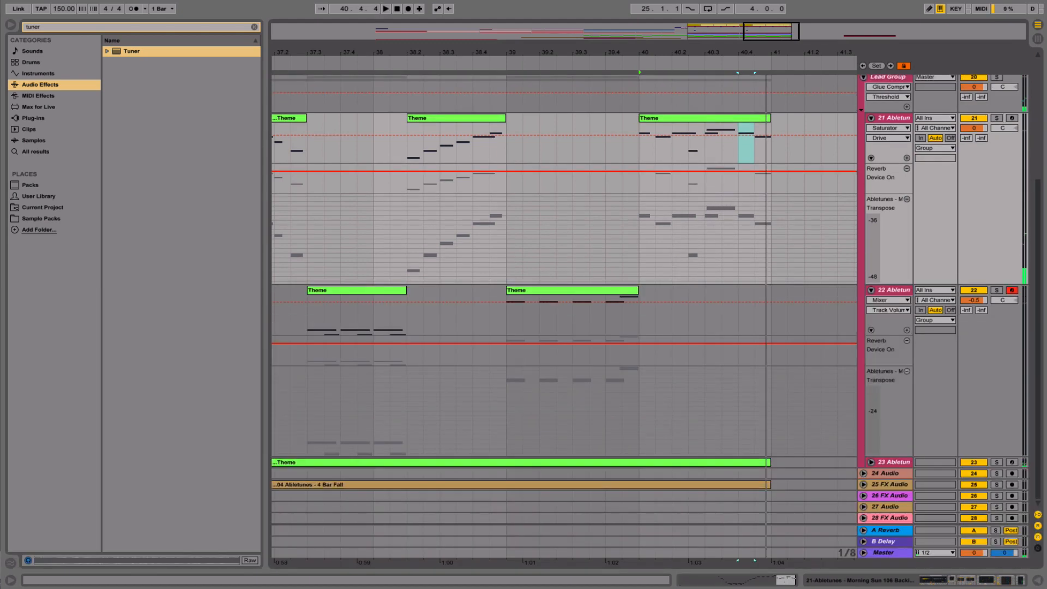
- Unfold track 23, copy track 21's edited Theme clip onto it at 40.1.1, and play the result
left_click(871, 462)
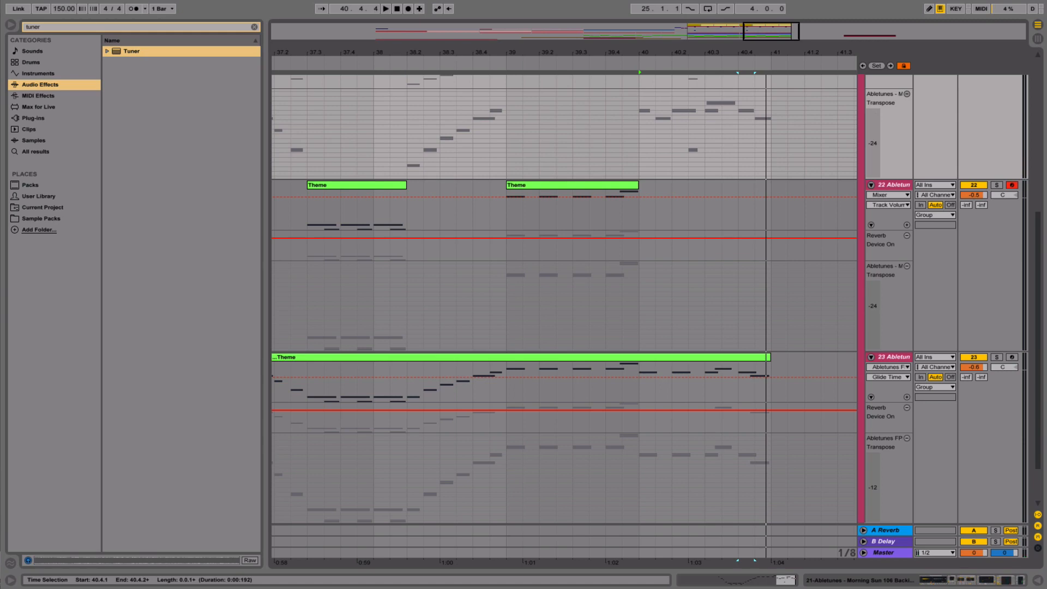
scroll(565, 299, "up", 4)
left_click(704, 110)
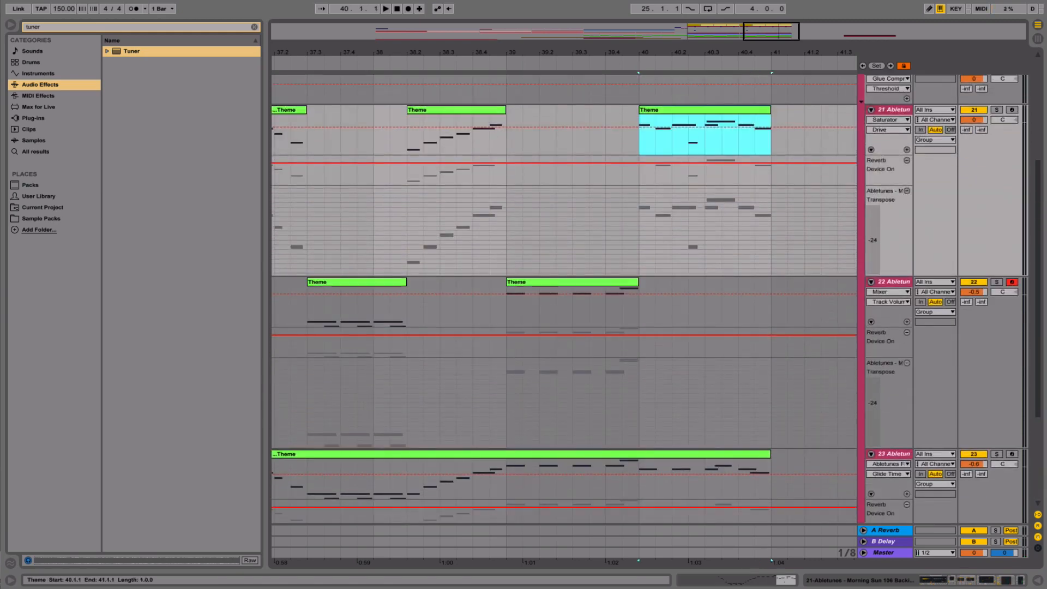
left_click_drag(704, 110, 703, 454)
key("space")
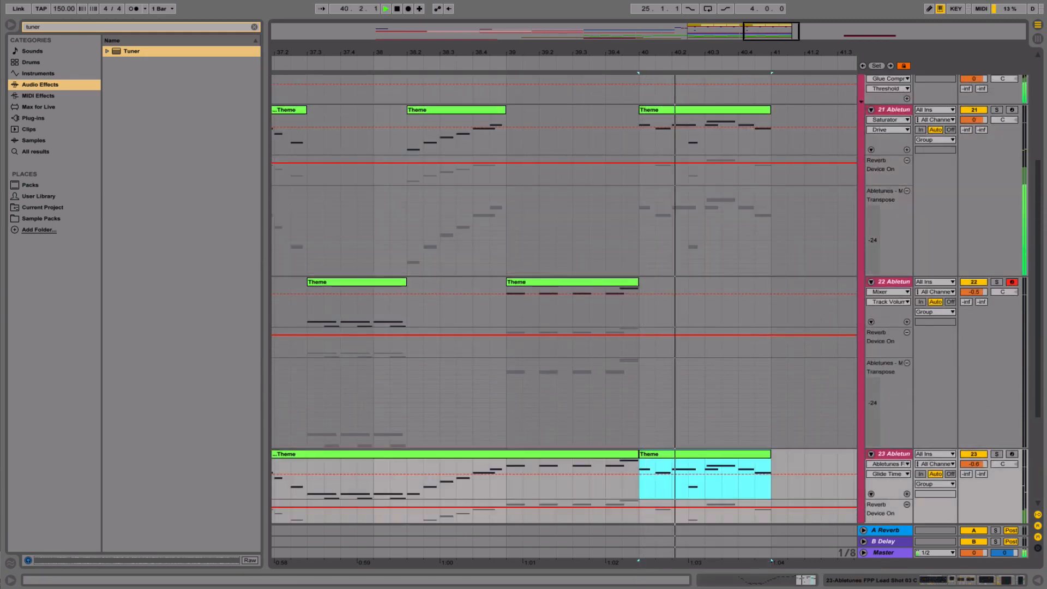
key("space")
- Play the drop from 33.1.1 and fold lead tracks 21, 22 and 23
left_click_drag(754, 53, 754, 4)
left_click(592, 136)
key("space")
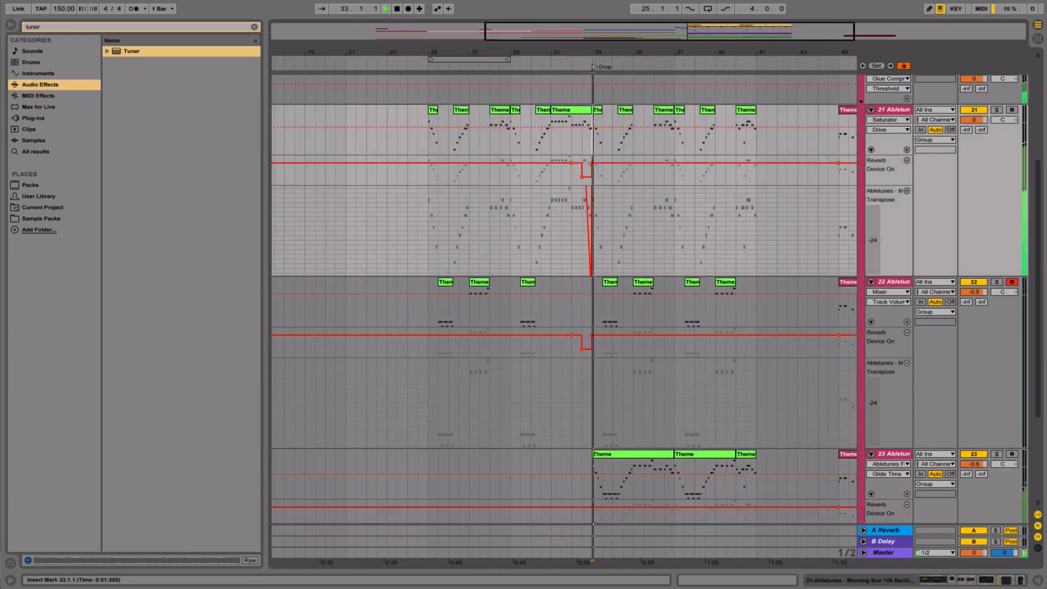
left_click(894, 453, "shift")
left_click(872, 454)
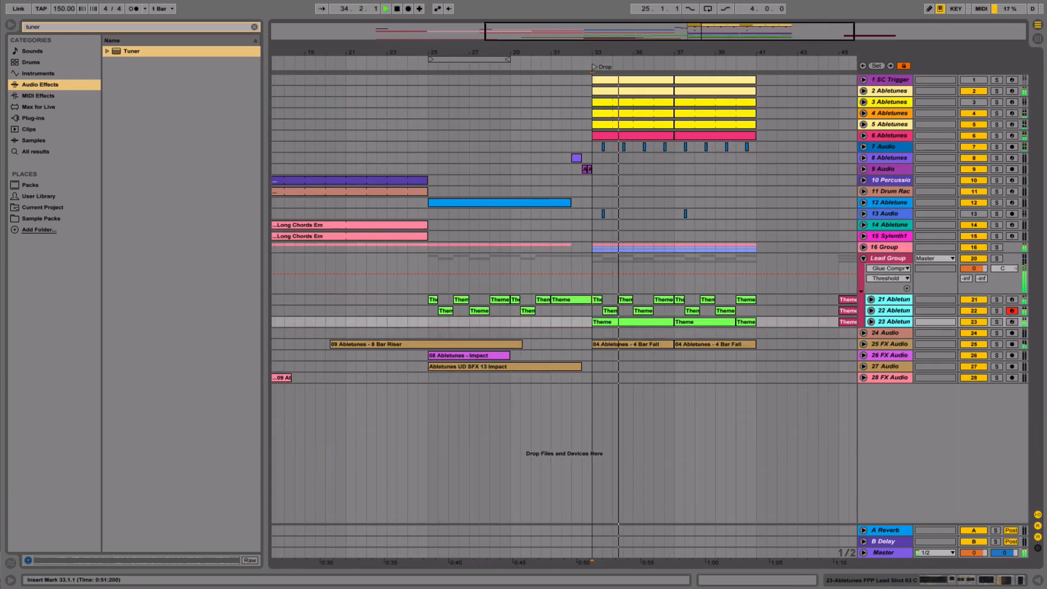
- Loop the arrangement from 25.1.1 to 41.1.1 and save the project
left_click_drag(764, 52, 765, 38)
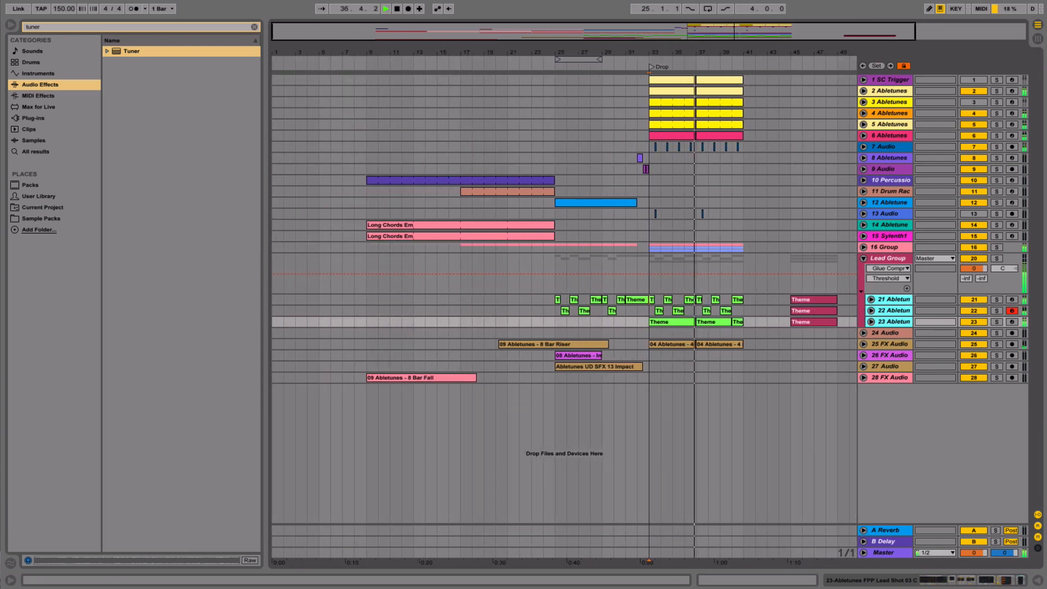
left_click_drag(742, 166, 555, 273)
key("ctrl+l")
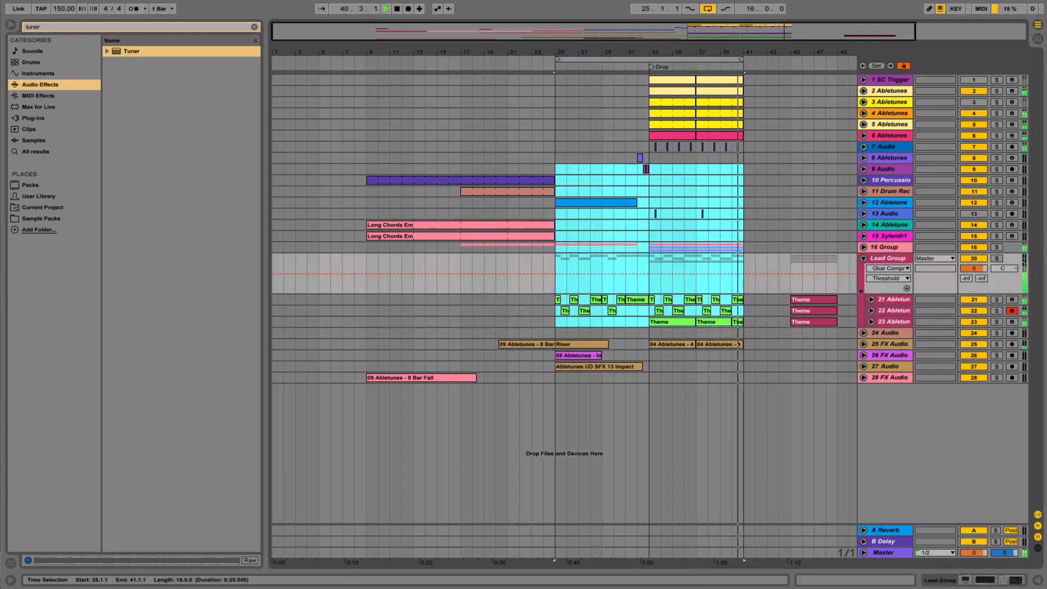
key("ctrl+s")
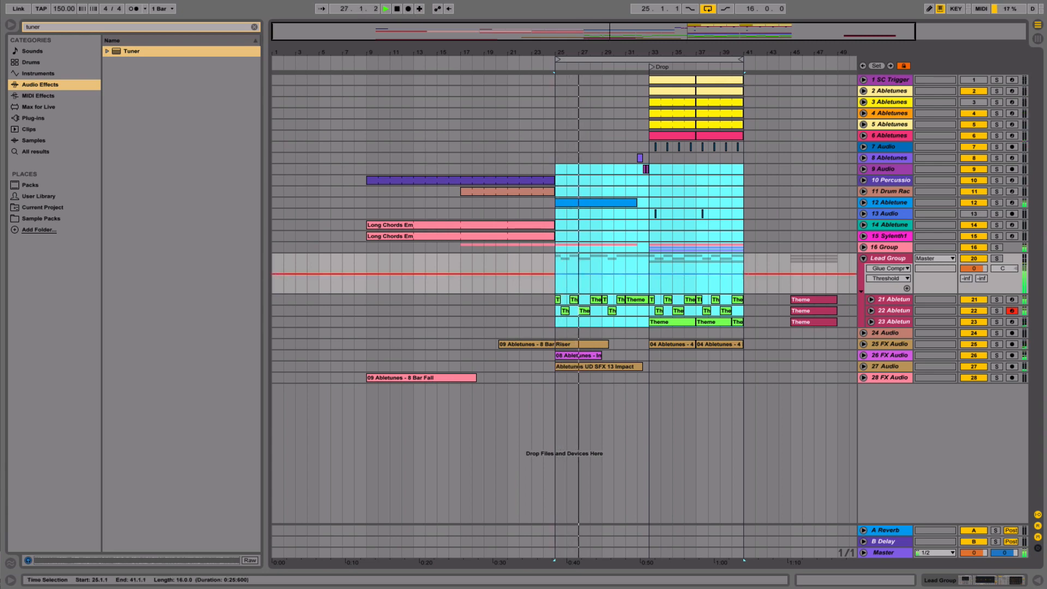
key("space")
- Add an Auto Filter to the Lead Group after its SC Compressor
double_click(888, 259)
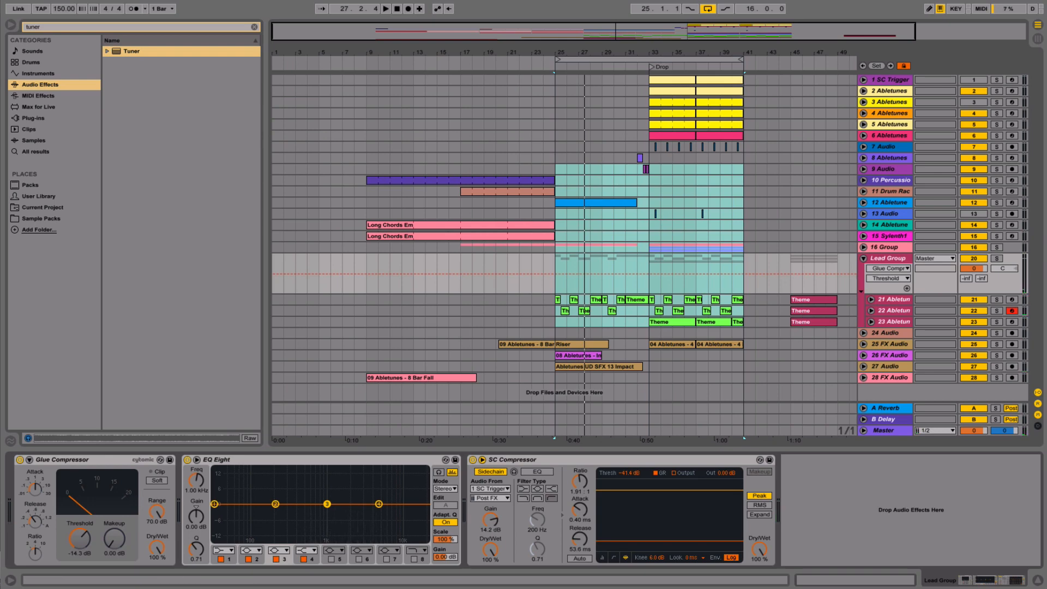
key("ctrl+f")
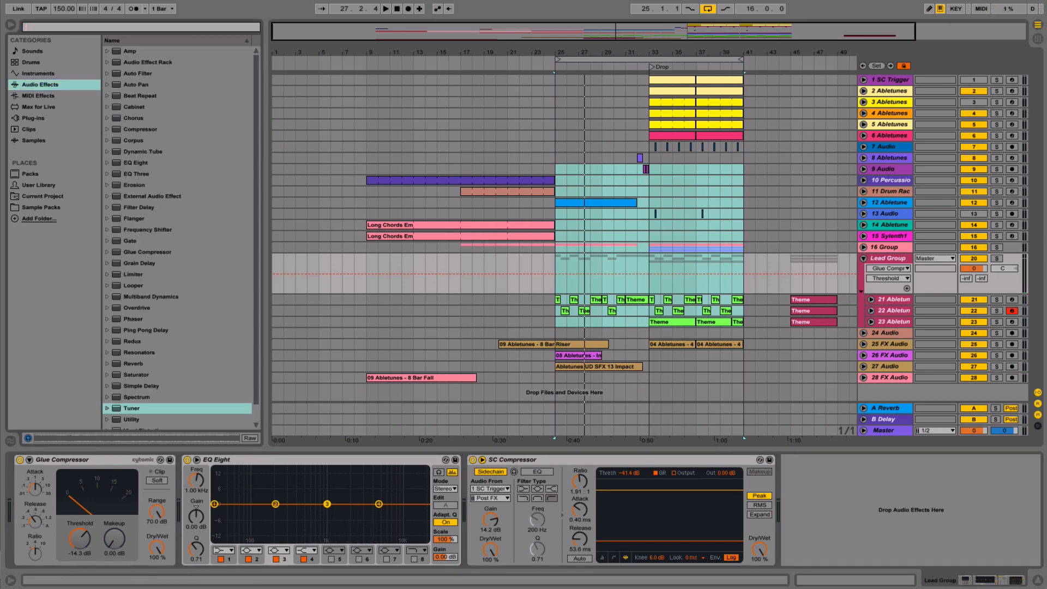
double_click(138, 74)
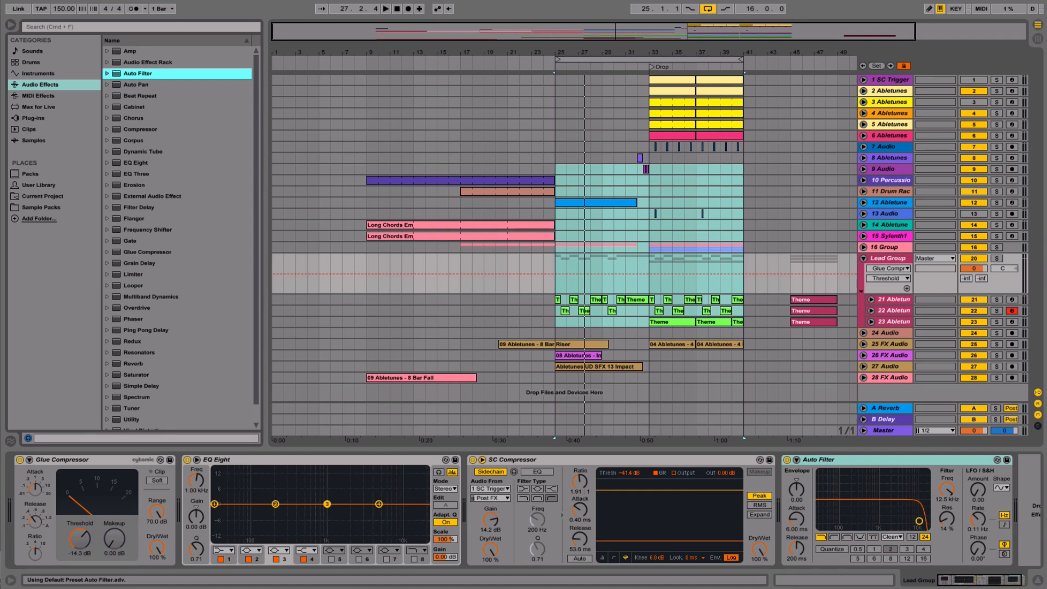
- Raise the Lead Group's Auto Filter frequency to 19.9 kHz and automate it to dip at bar 25 and climb back by bar 33
left_click_drag(947, 490, 947, 473)
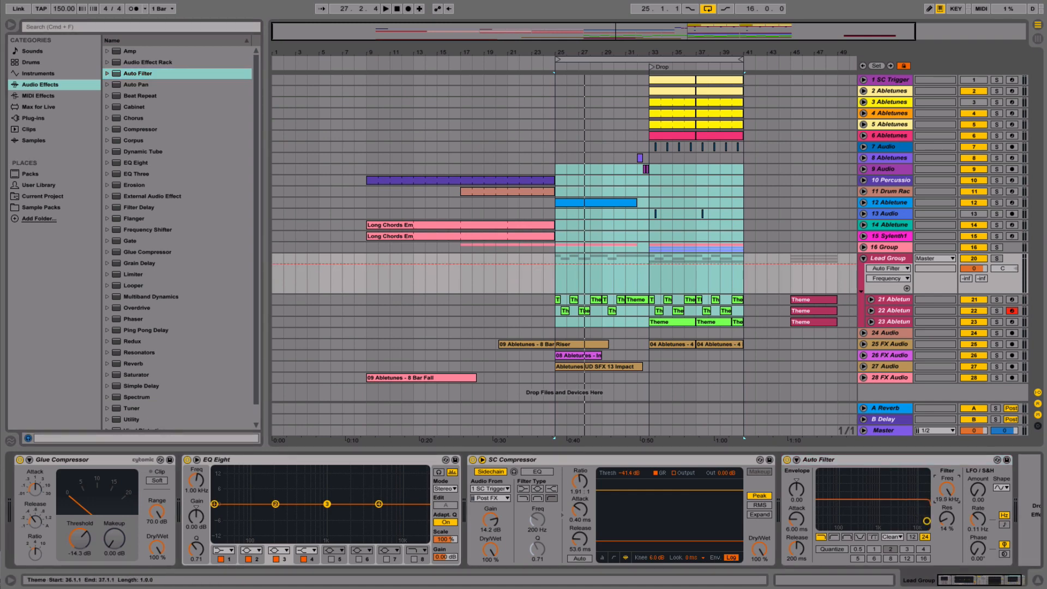
left_click(647, 264)
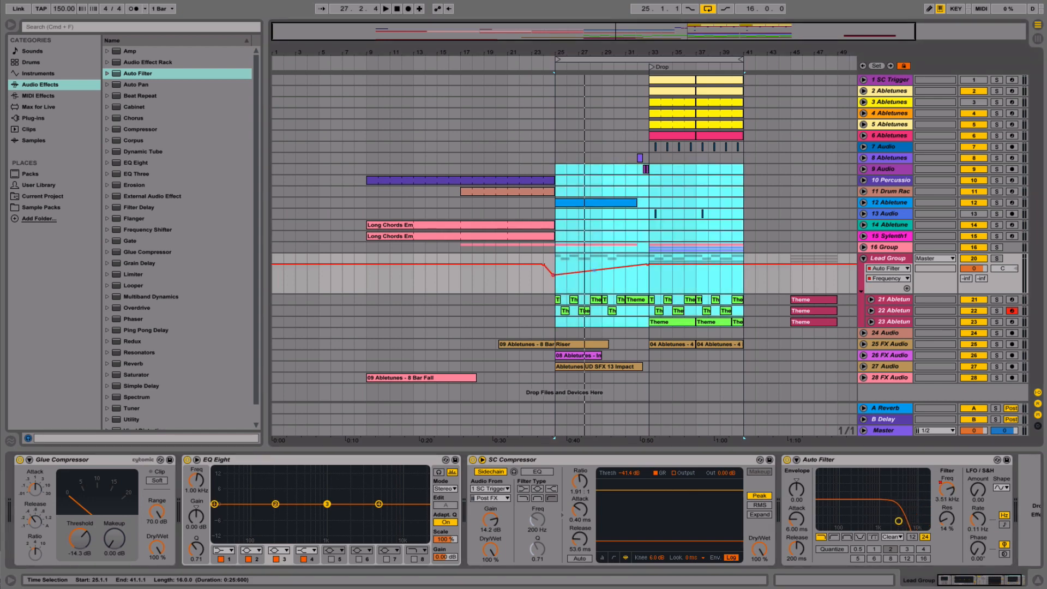
- Play the filtered lead-in from 24.1.1 into the drop and unfold the 16 Group to view its automation
left_click(544, 282)
key("space")
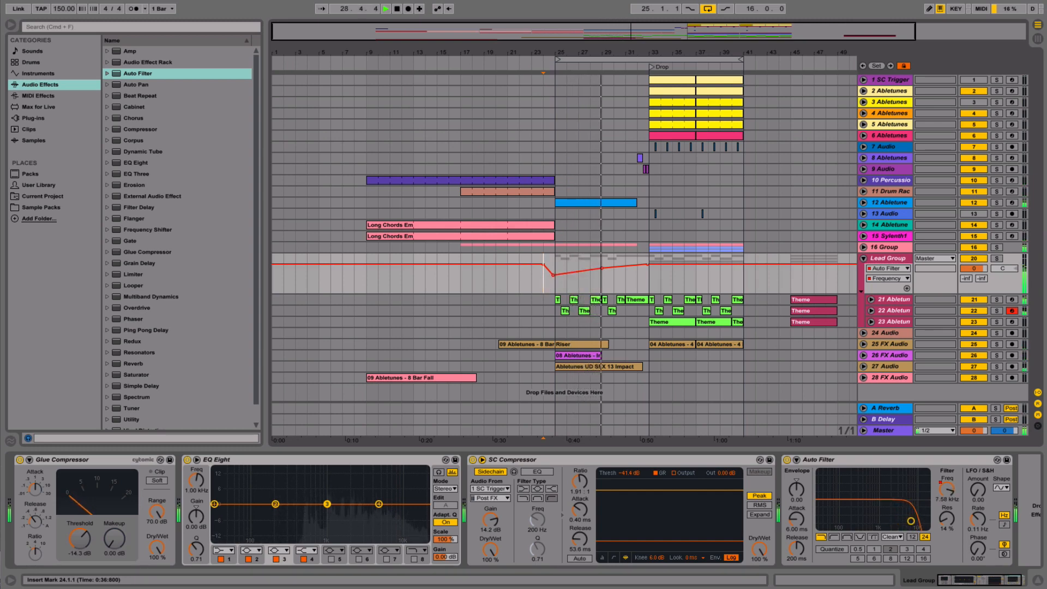
left_click(863, 247)
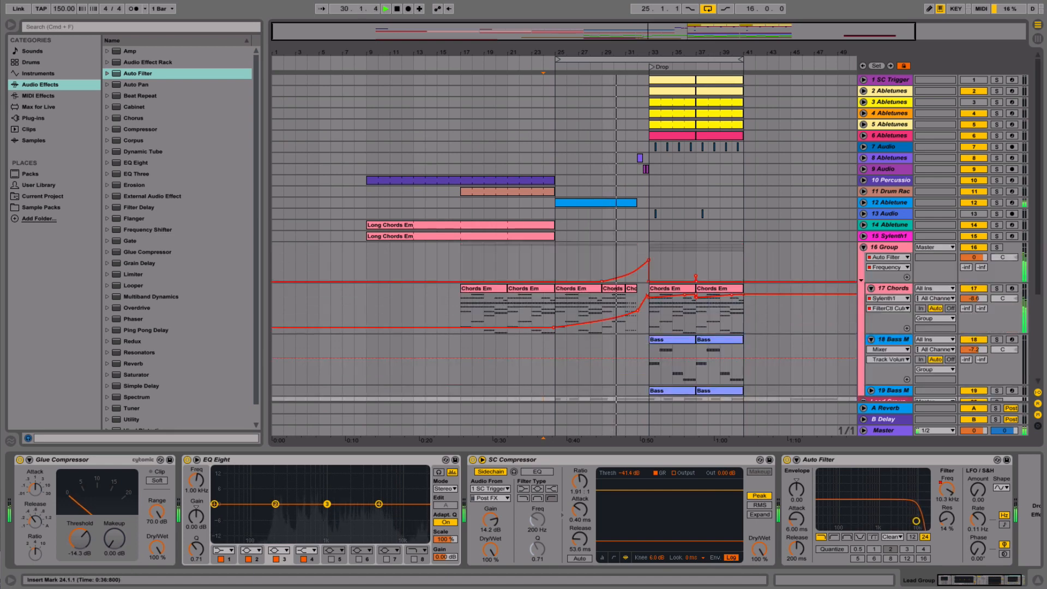
scroll(564, 238, "down", 3)
scroll(562, 246, "down", 1)
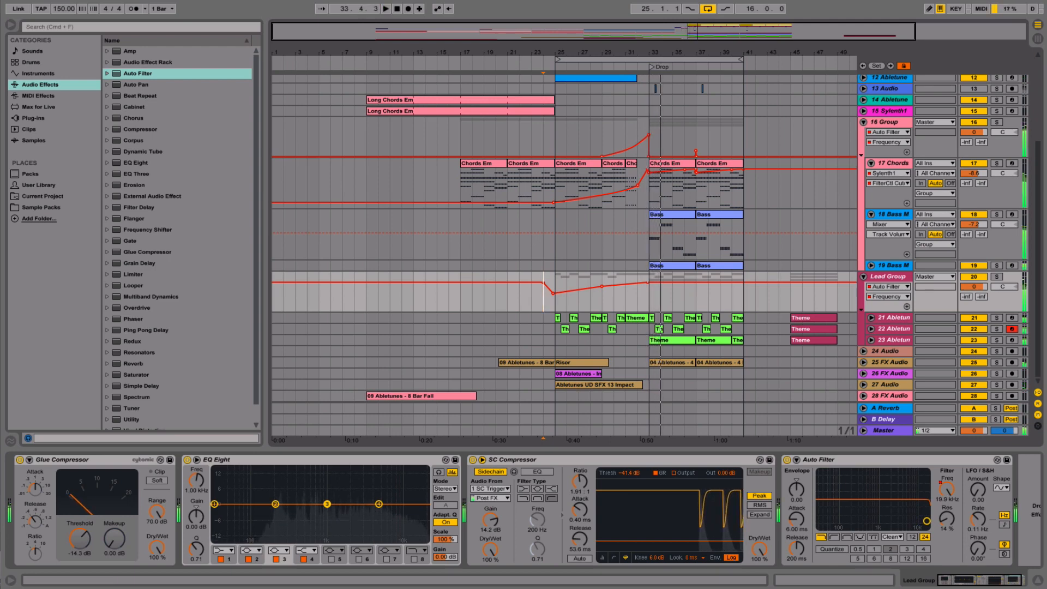
key("space")
- Unfold lead track 21, automate its Reverb off from bar 31 until the drop at bar 33, and play from 30.4.1
left_click(871, 318)
scroll(638, 354, "up", 5)
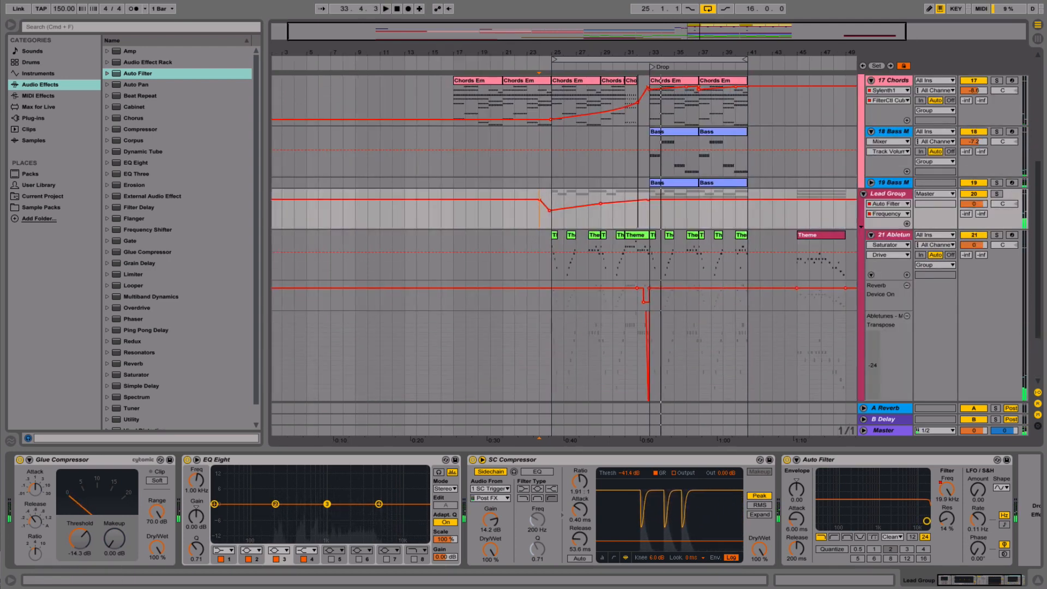
left_click_drag(661, 302, 647, 302)
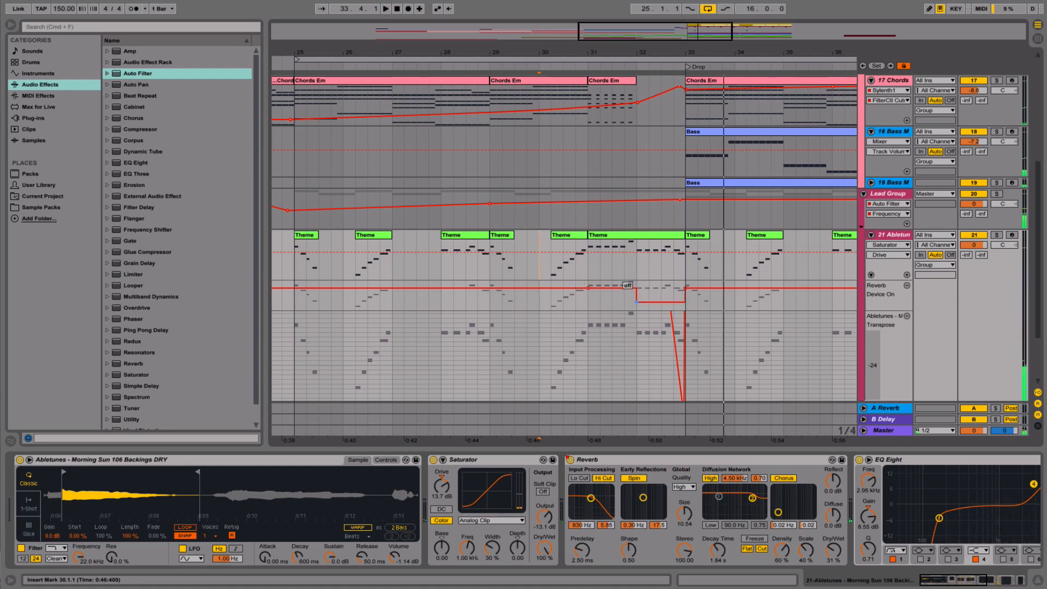
left_click(588, 262)
key("space")
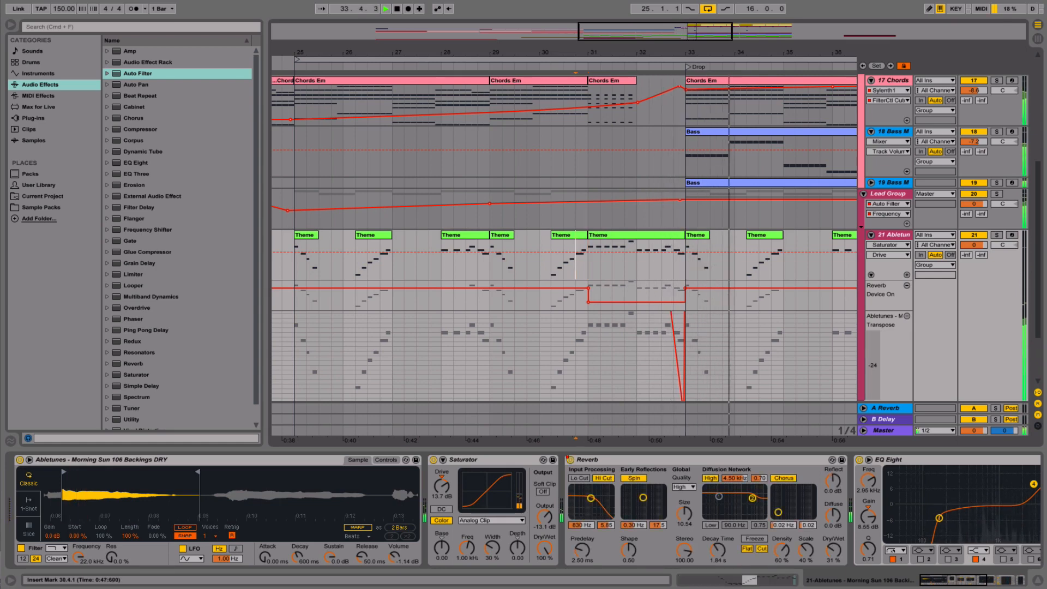
- Hide the device view and fold lead tracks 21, 22 and 23 together
key("alt+super+l")
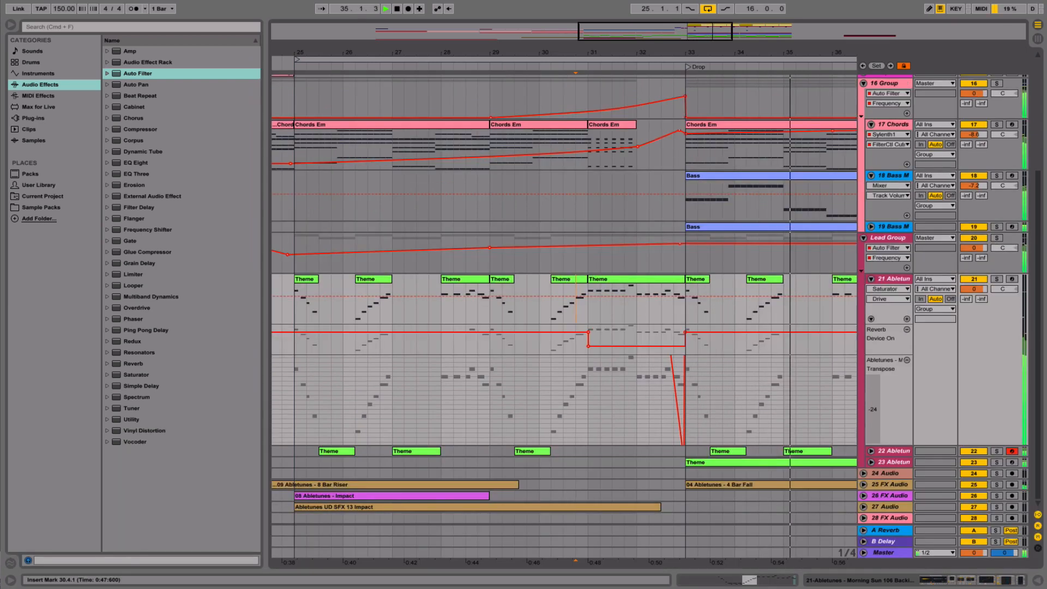
key("minus")
key("minus")
key("minus")
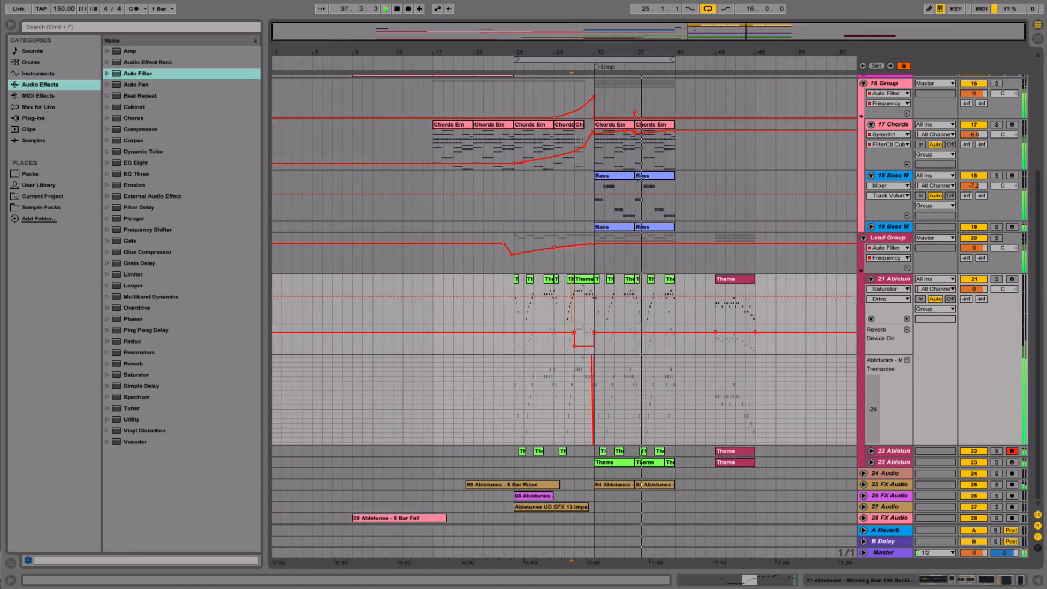
left_click(894, 279)
left_click(893, 463, "shift")
key("u")
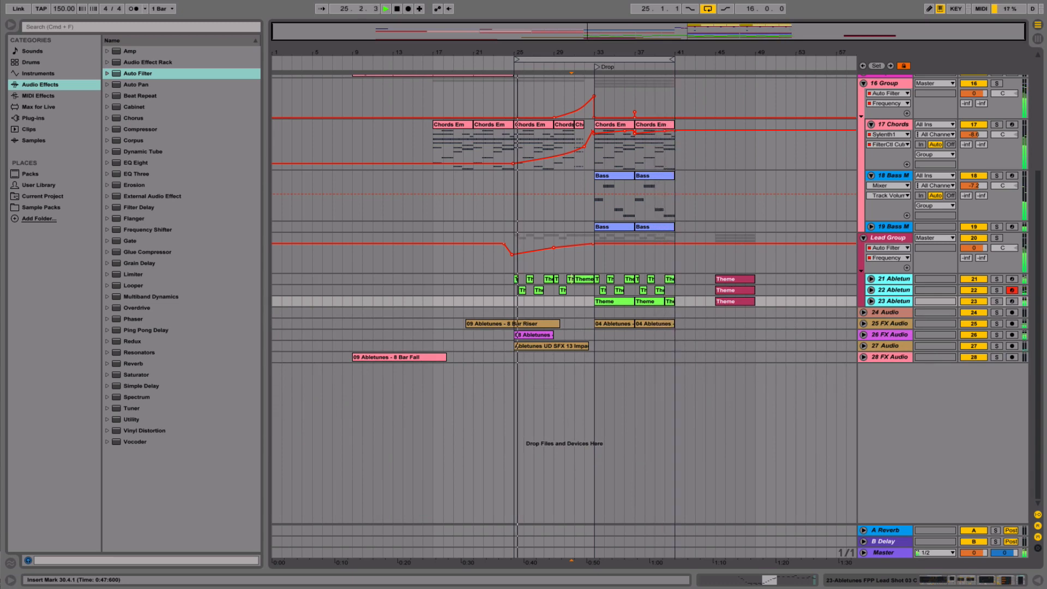
- Extend the loop start back to 9.1.1 so it runs to 41.1.1, and play from there
scroll(649, 300, "up", 5)
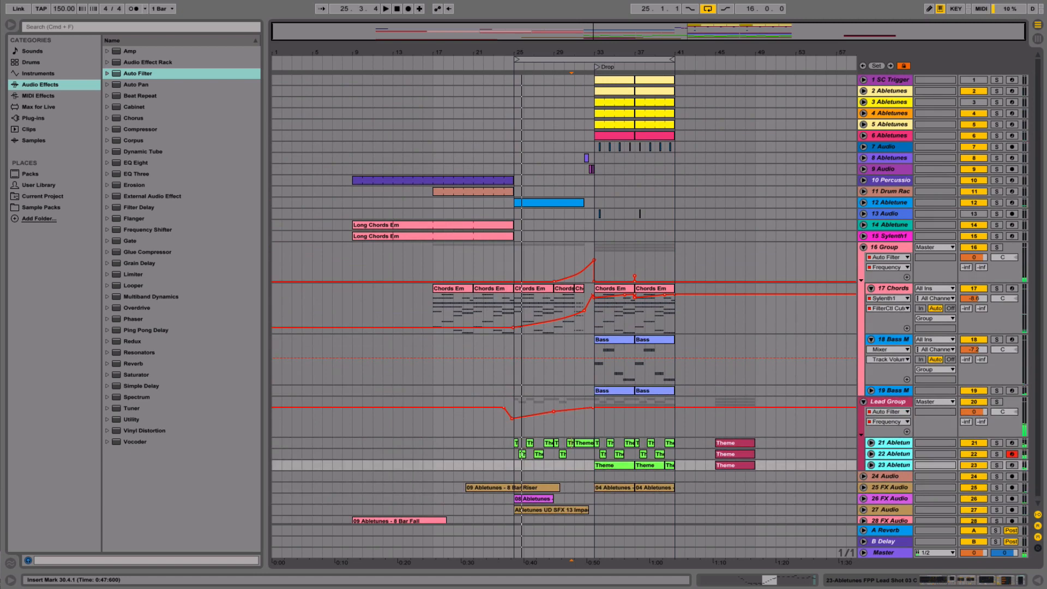
left_click_drag(517, 59, 355, 60)
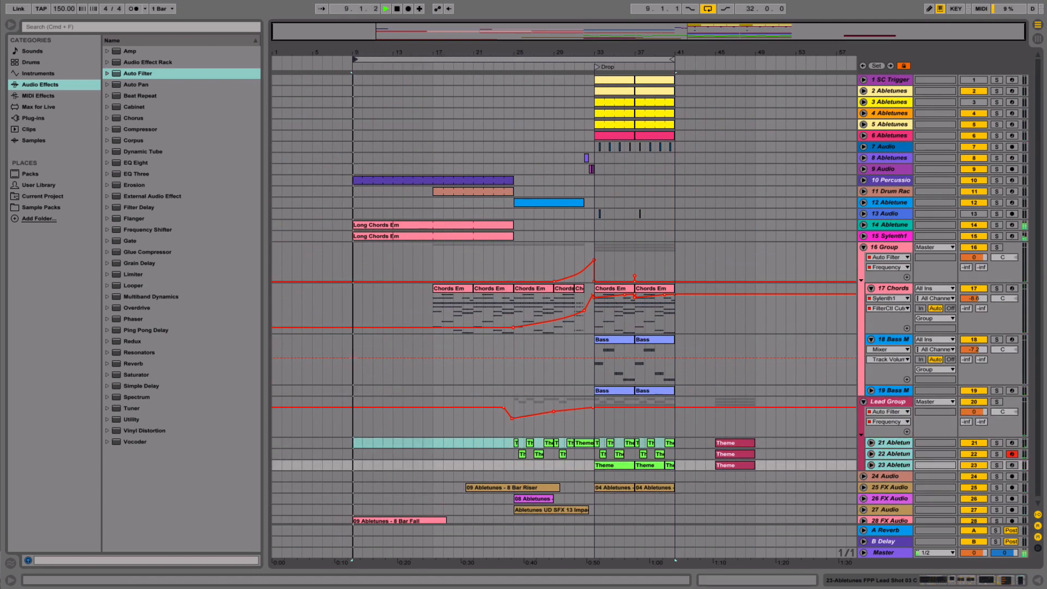
- Fold the chords and bass tracks 17, 18 and 19 together
left_click(893, 288)
left_click(894, 391, "shift")
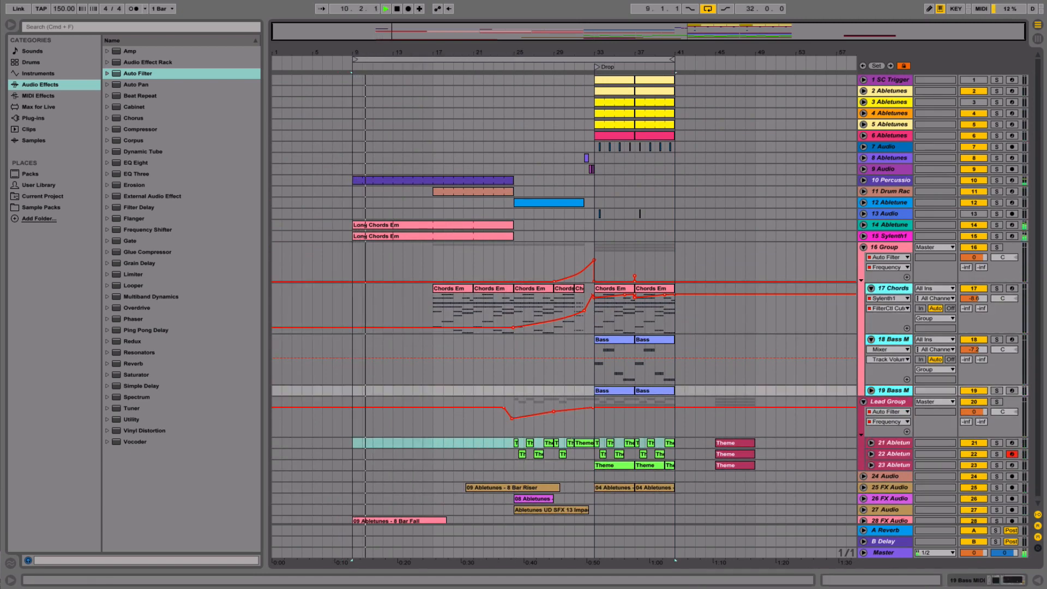
left_click(872, 339)
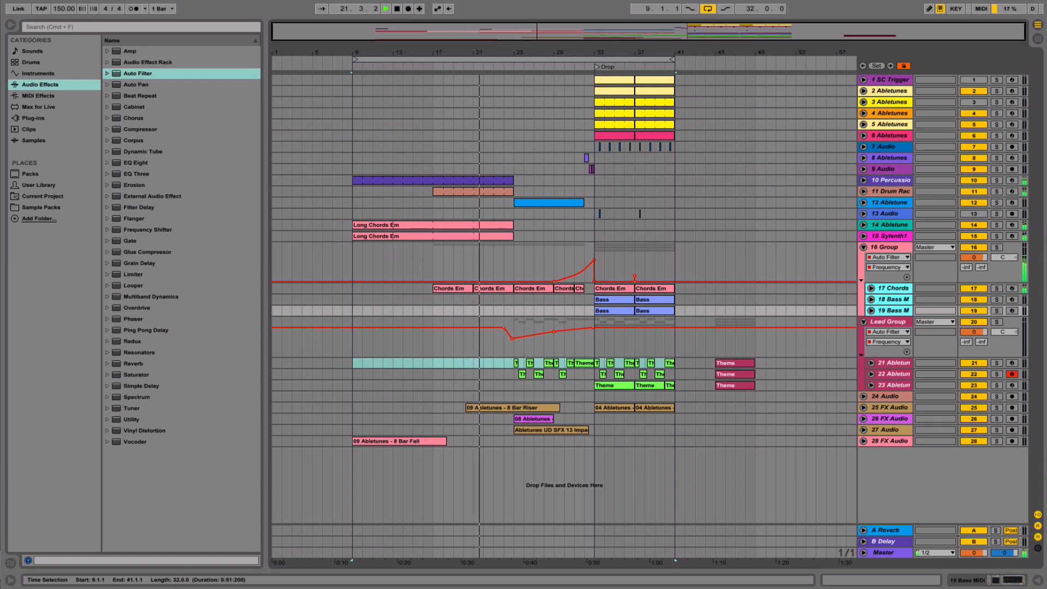
- Unfold the 28 FX Audio track to view the 8 Bar Fall clip and its Auto Pan frequency automation
left_click(890, 441)
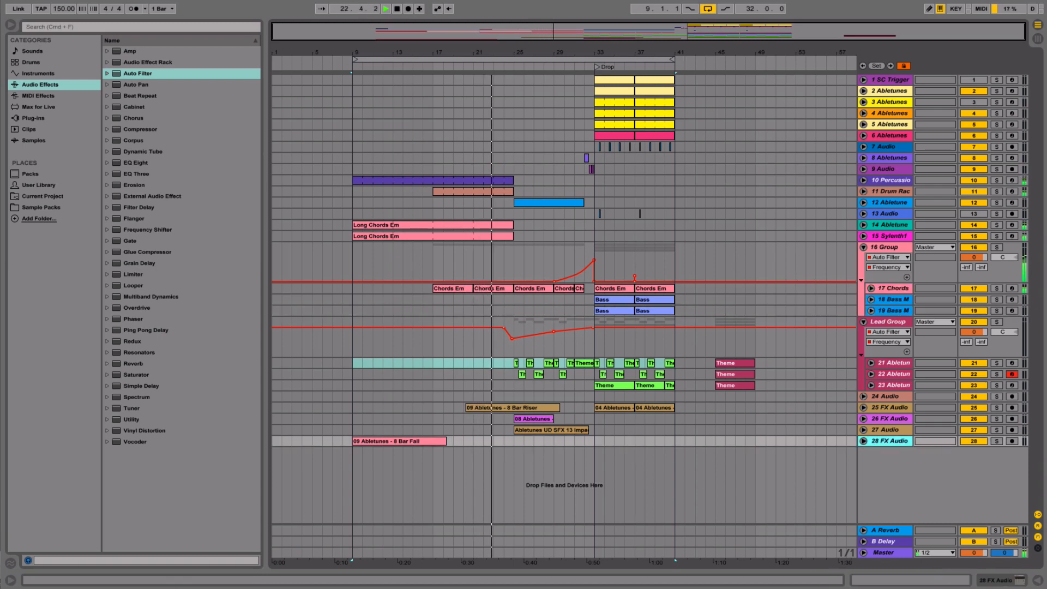
left_click(863, 441)
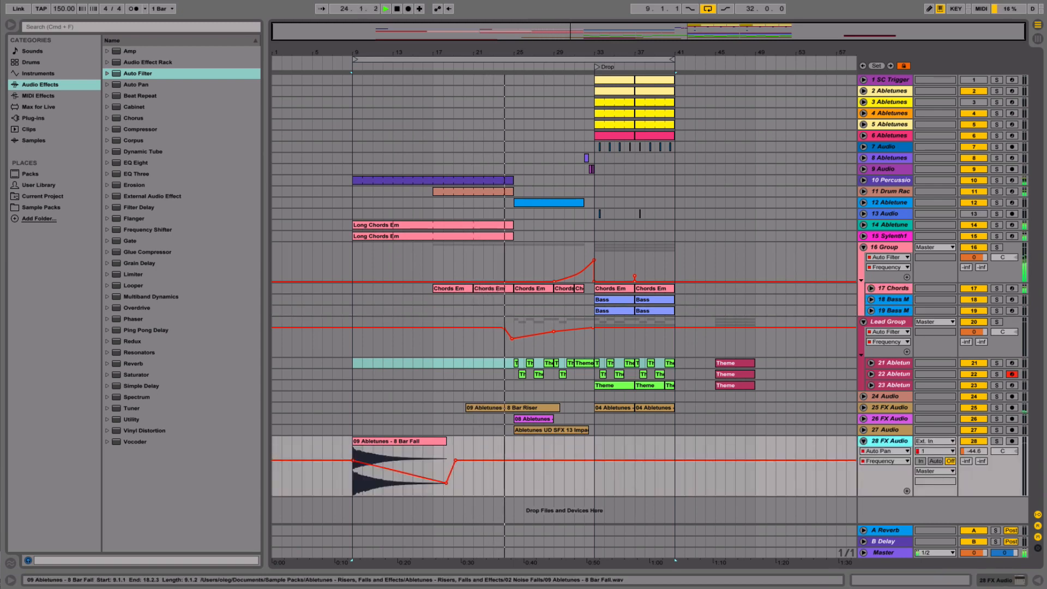